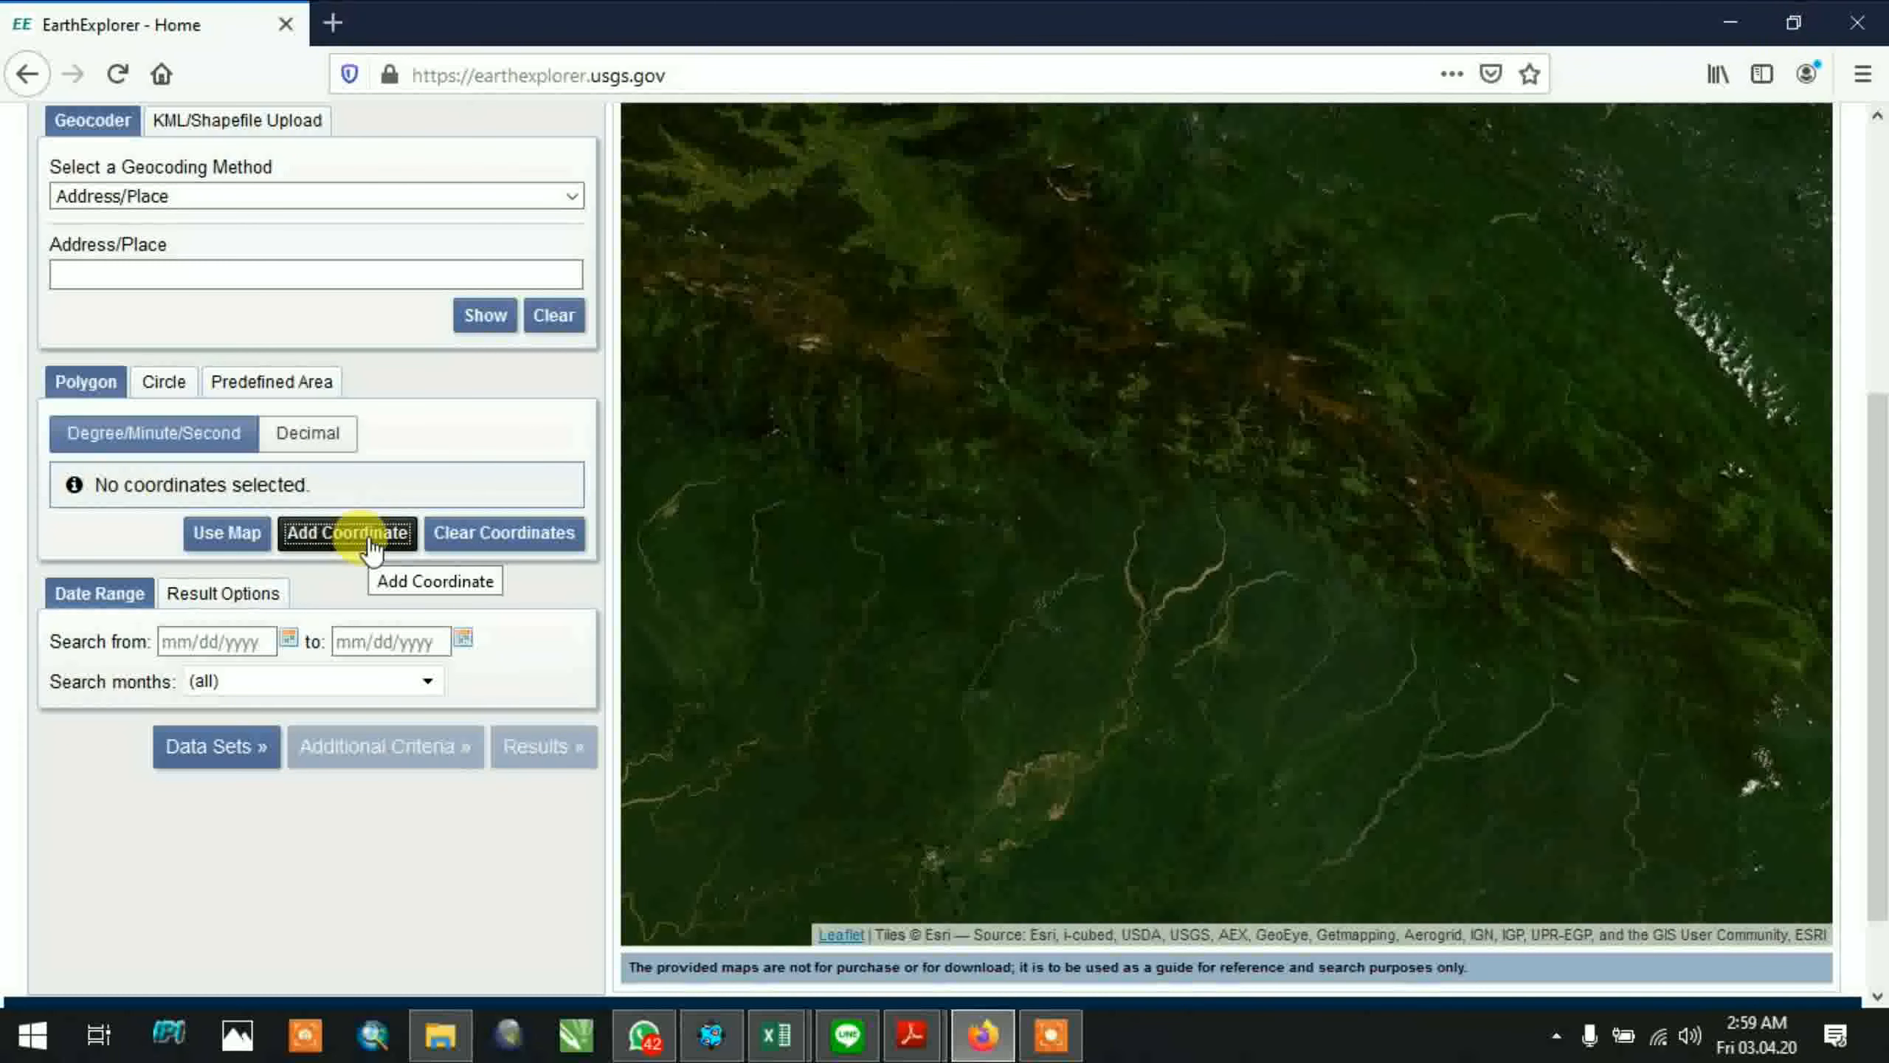
Start a new polygon coordinate and set its latitude to 04° 00' 00" South
{"action": "left_click", "coordinate": [347, 533]}
{"action": "left_click", "coordinate": [819, 533]}
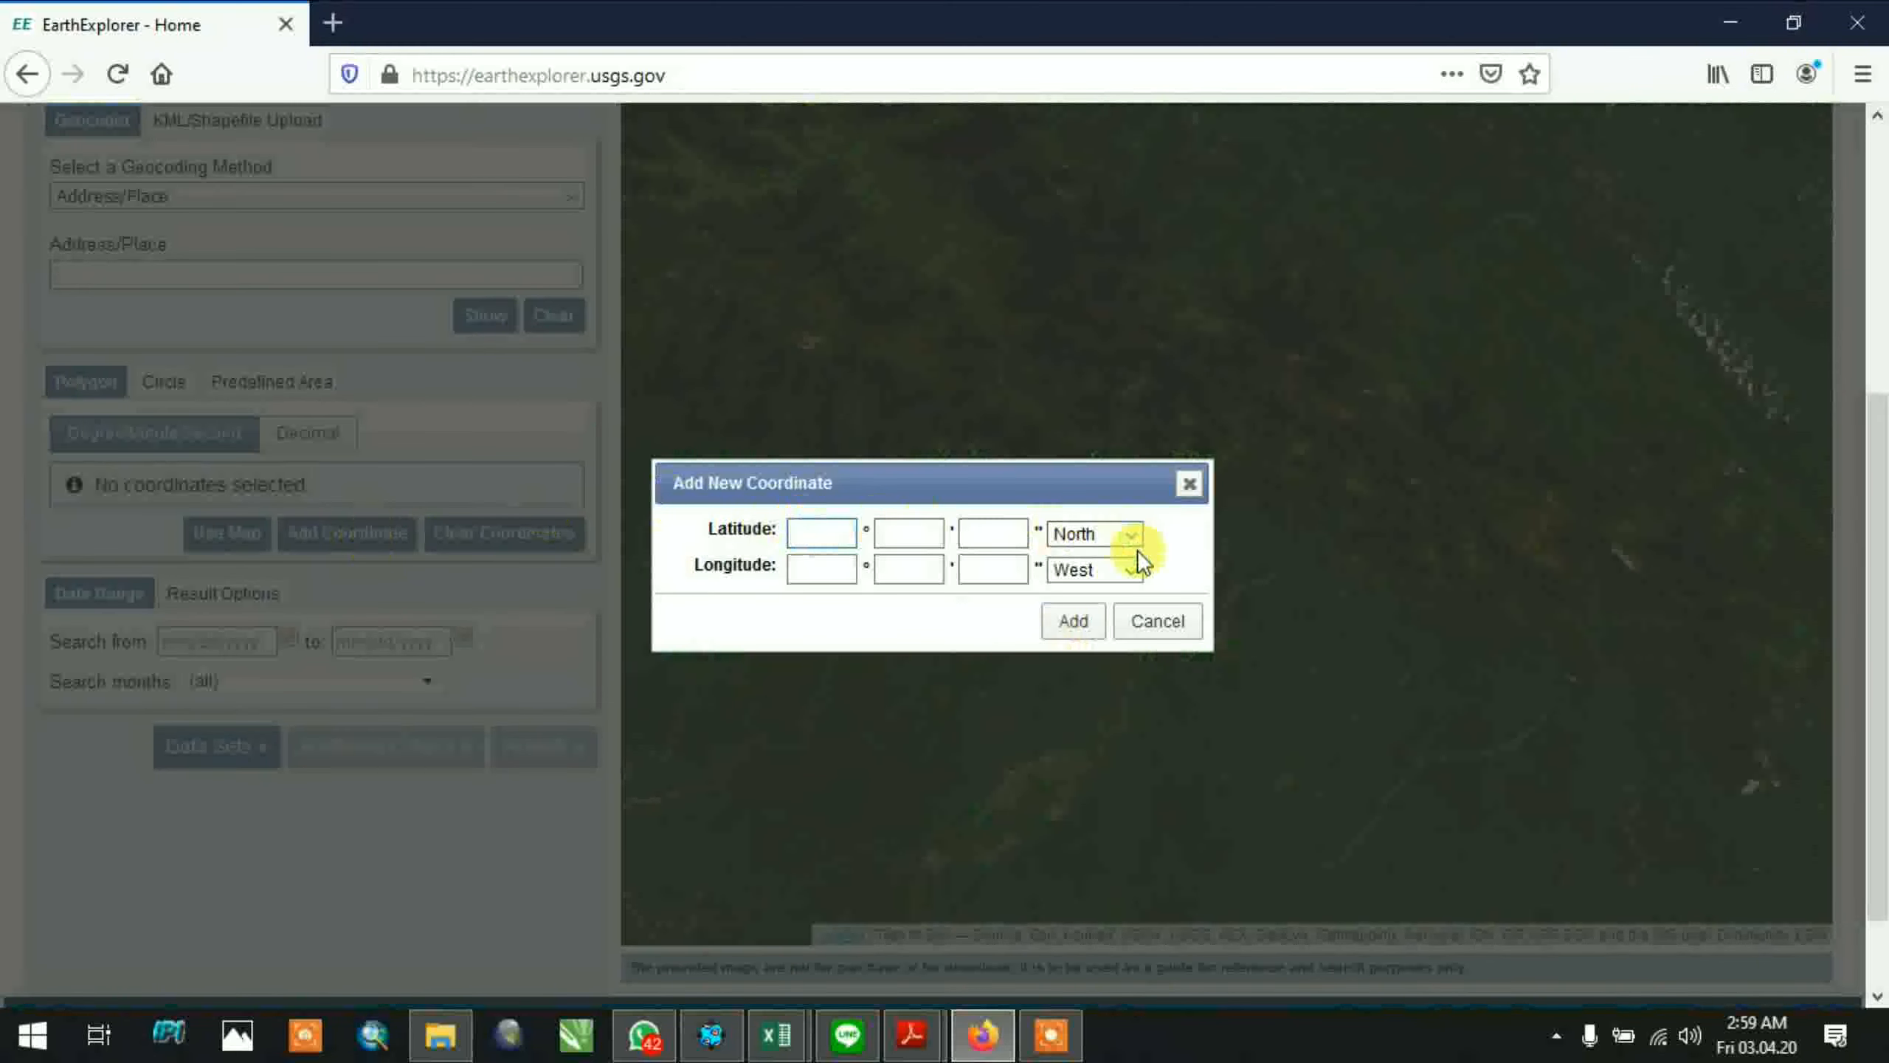
{"action": "left_click", "coordinate": [1105, 532]}
{"action": "left_click", "coordinate": [1105, 531]}
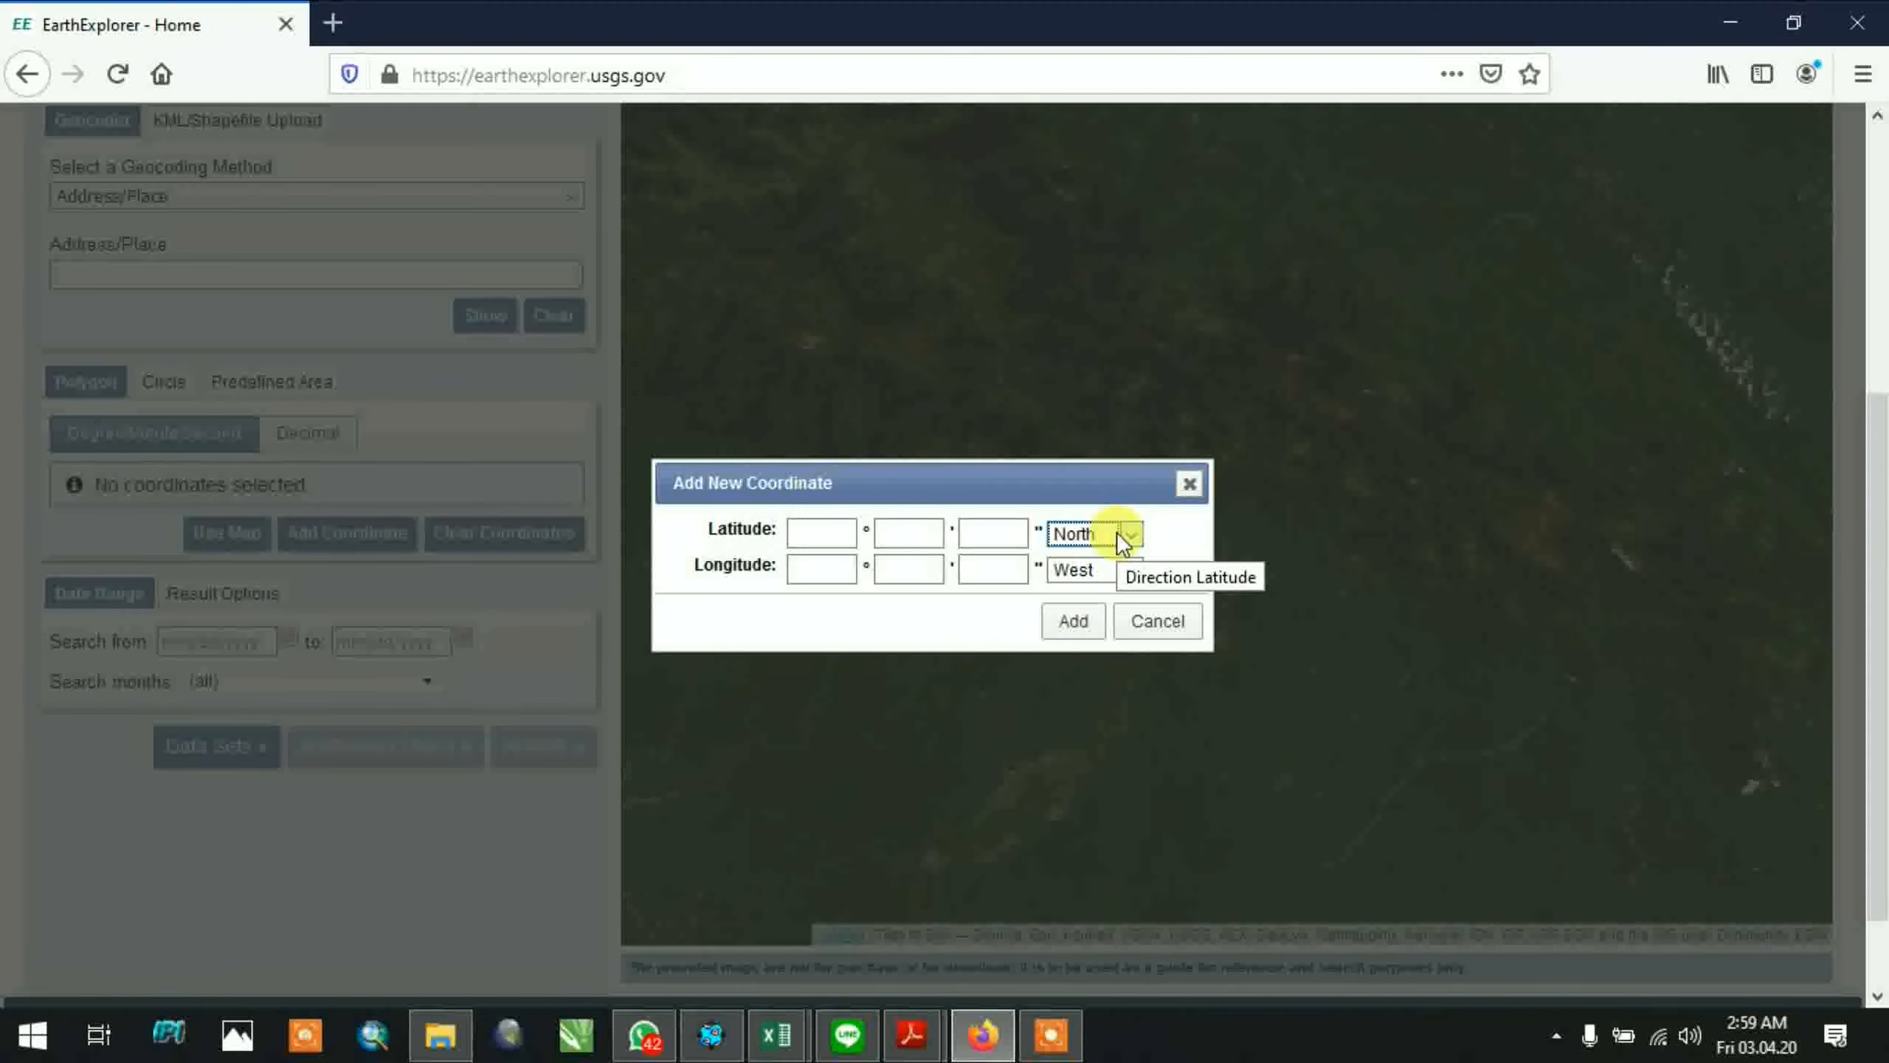
{"action": "left_click", "coordinate": [837, 523]}
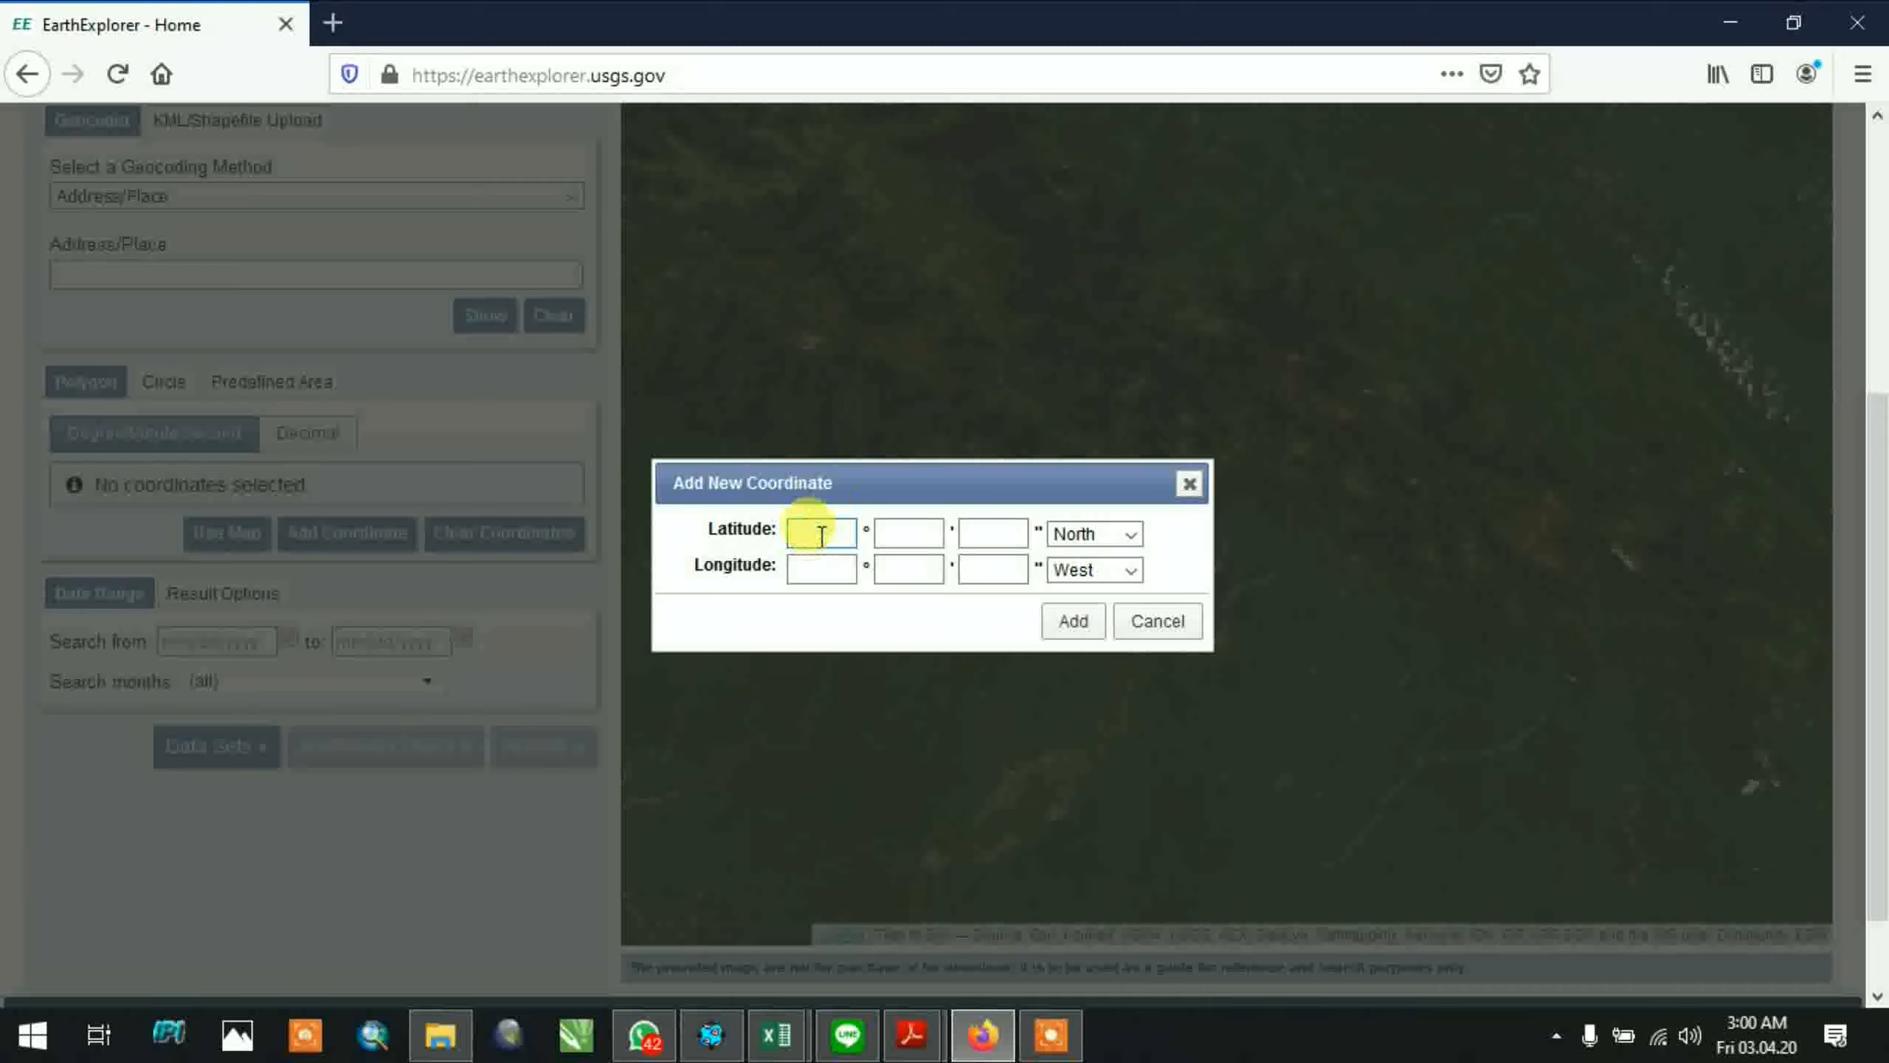
{"action": "key", "text": "Tab"}
{"action": "type", "text": "00"}
{"action": "key", "text": "Tab"}
{"action": "type", "text": "00"}
{"action": "left_click", "coordinate": [1124, 522]}
{"action": "left_click", "coordinate": [1101, 591]}
Set the first coordinate's longitude to 139° 00' 00" East and add it to the polygon
{"action": "left_click", "coordinate": [1106, 567]}
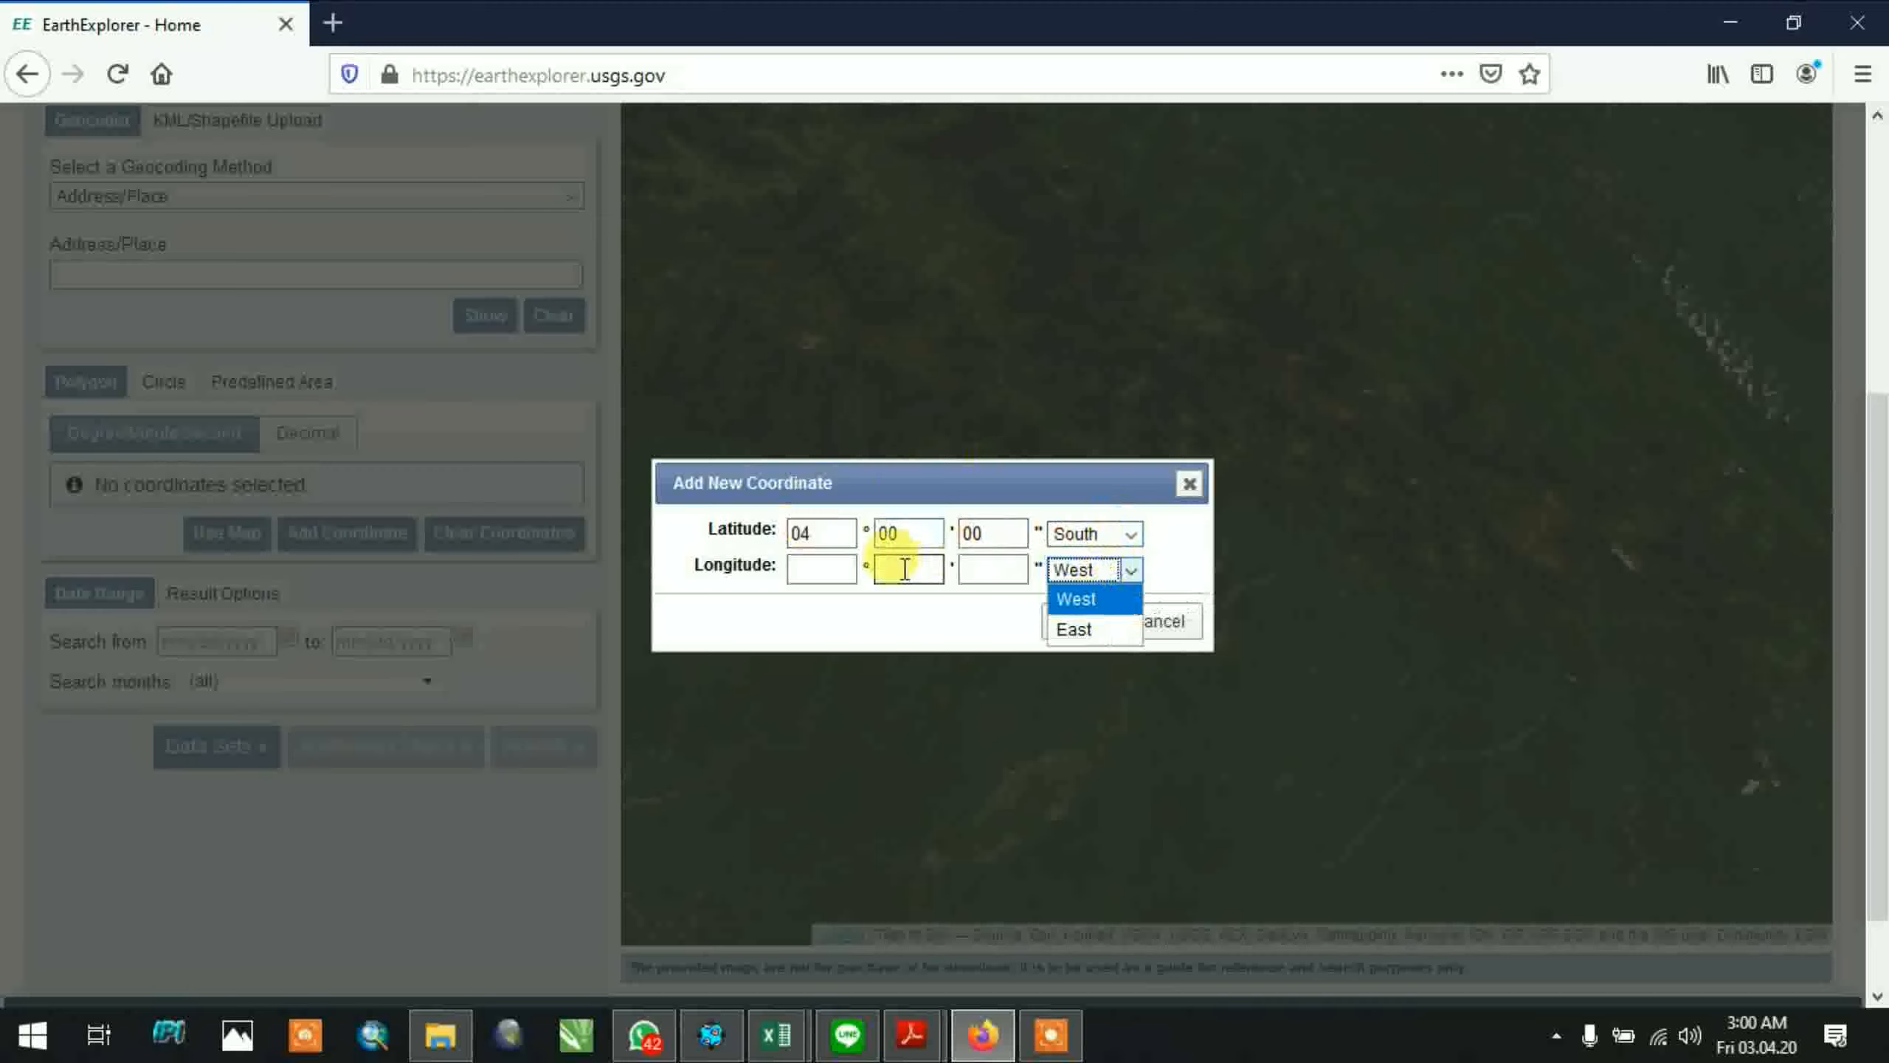
{"action": "left_click", "coordinate": [822, 565]}
{"action": "left_click", "coordinate": [842, 565]}
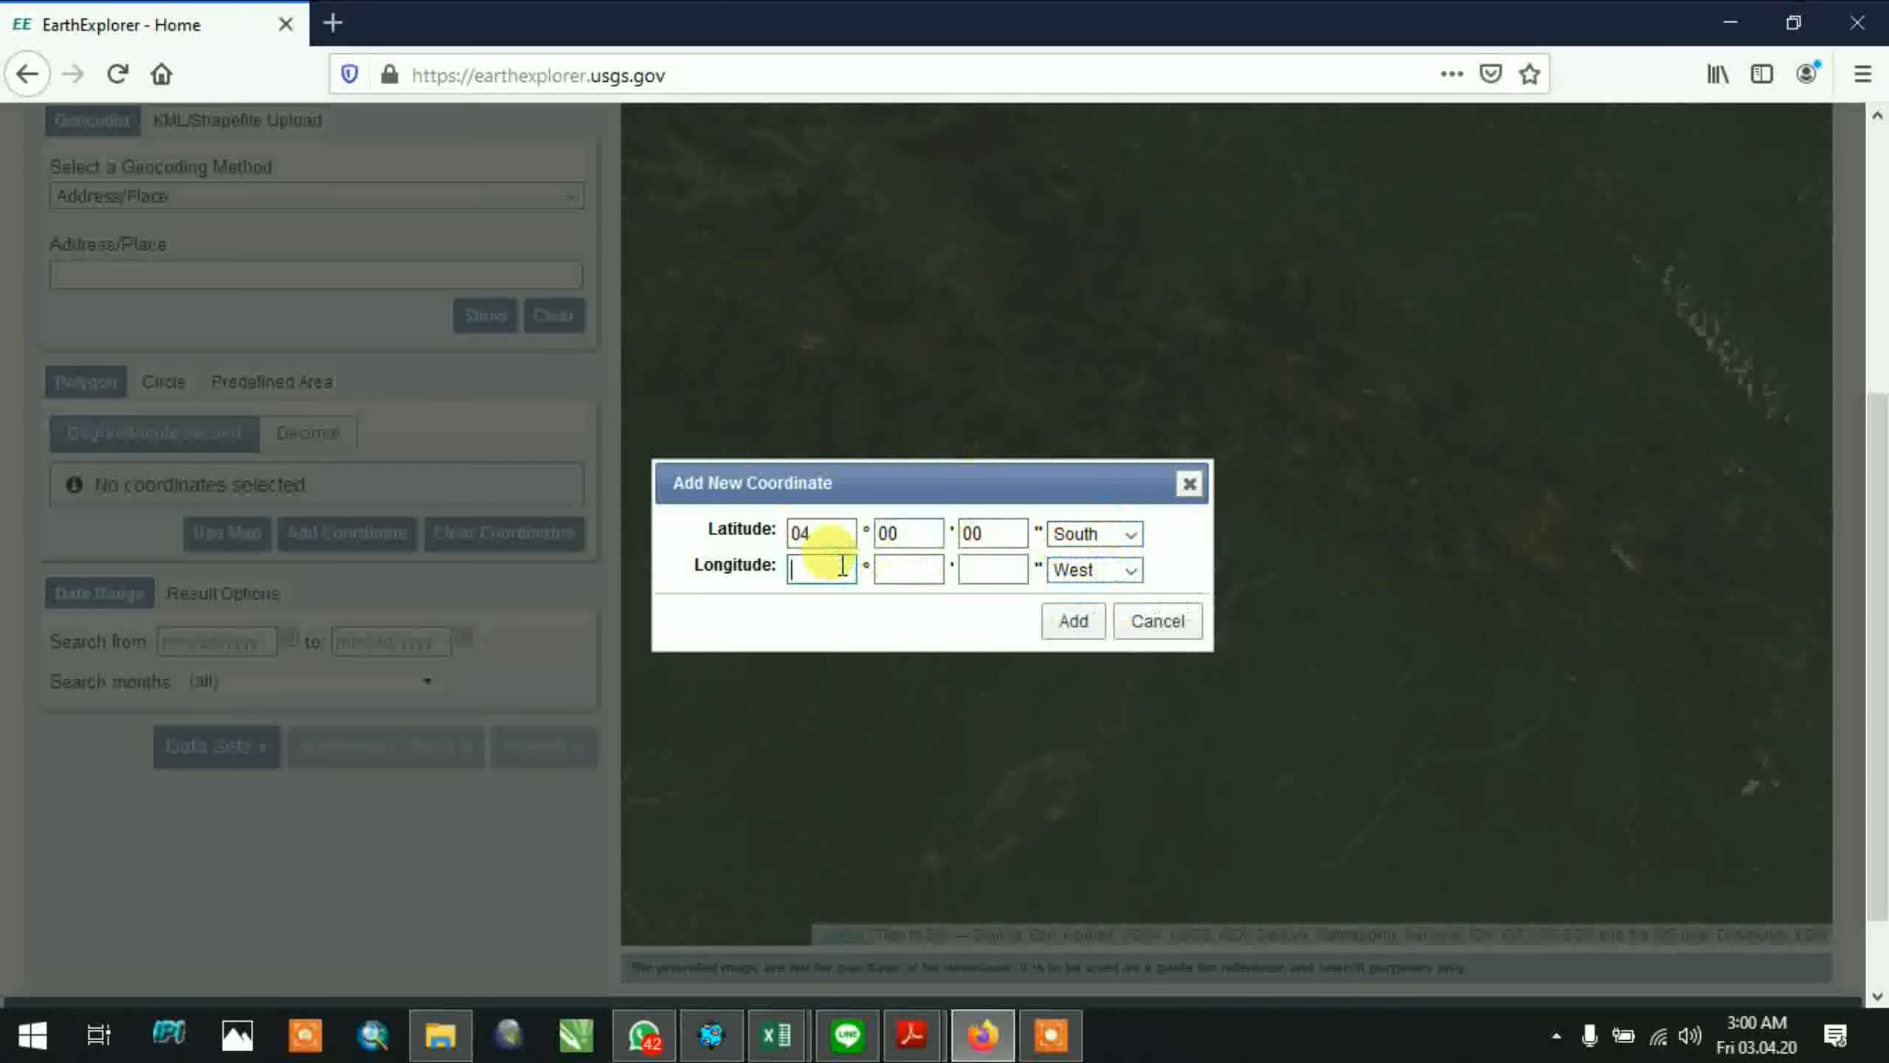
{"action": "type", "text": "1090000"}
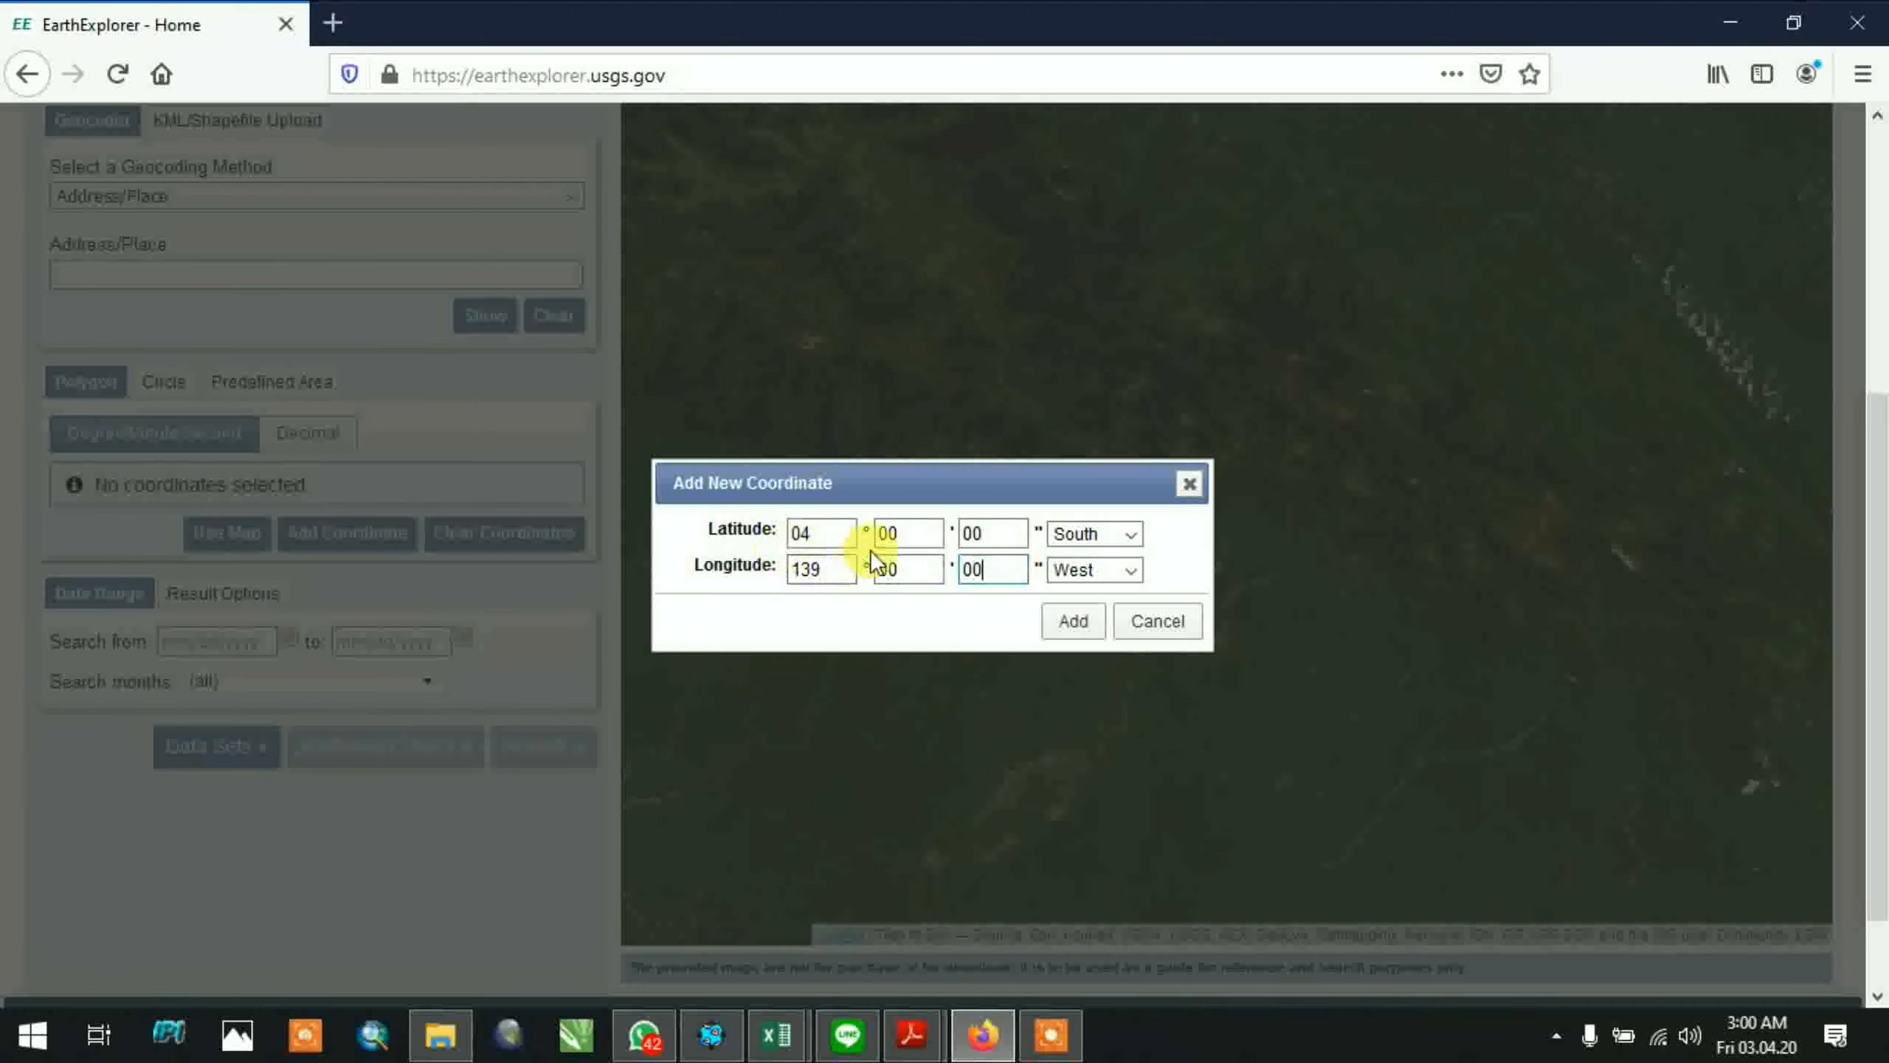
{"action": "left_click", "coordinate": [1085, 568]}
{"action": "left_click", "coordinate": [1092, 624]}
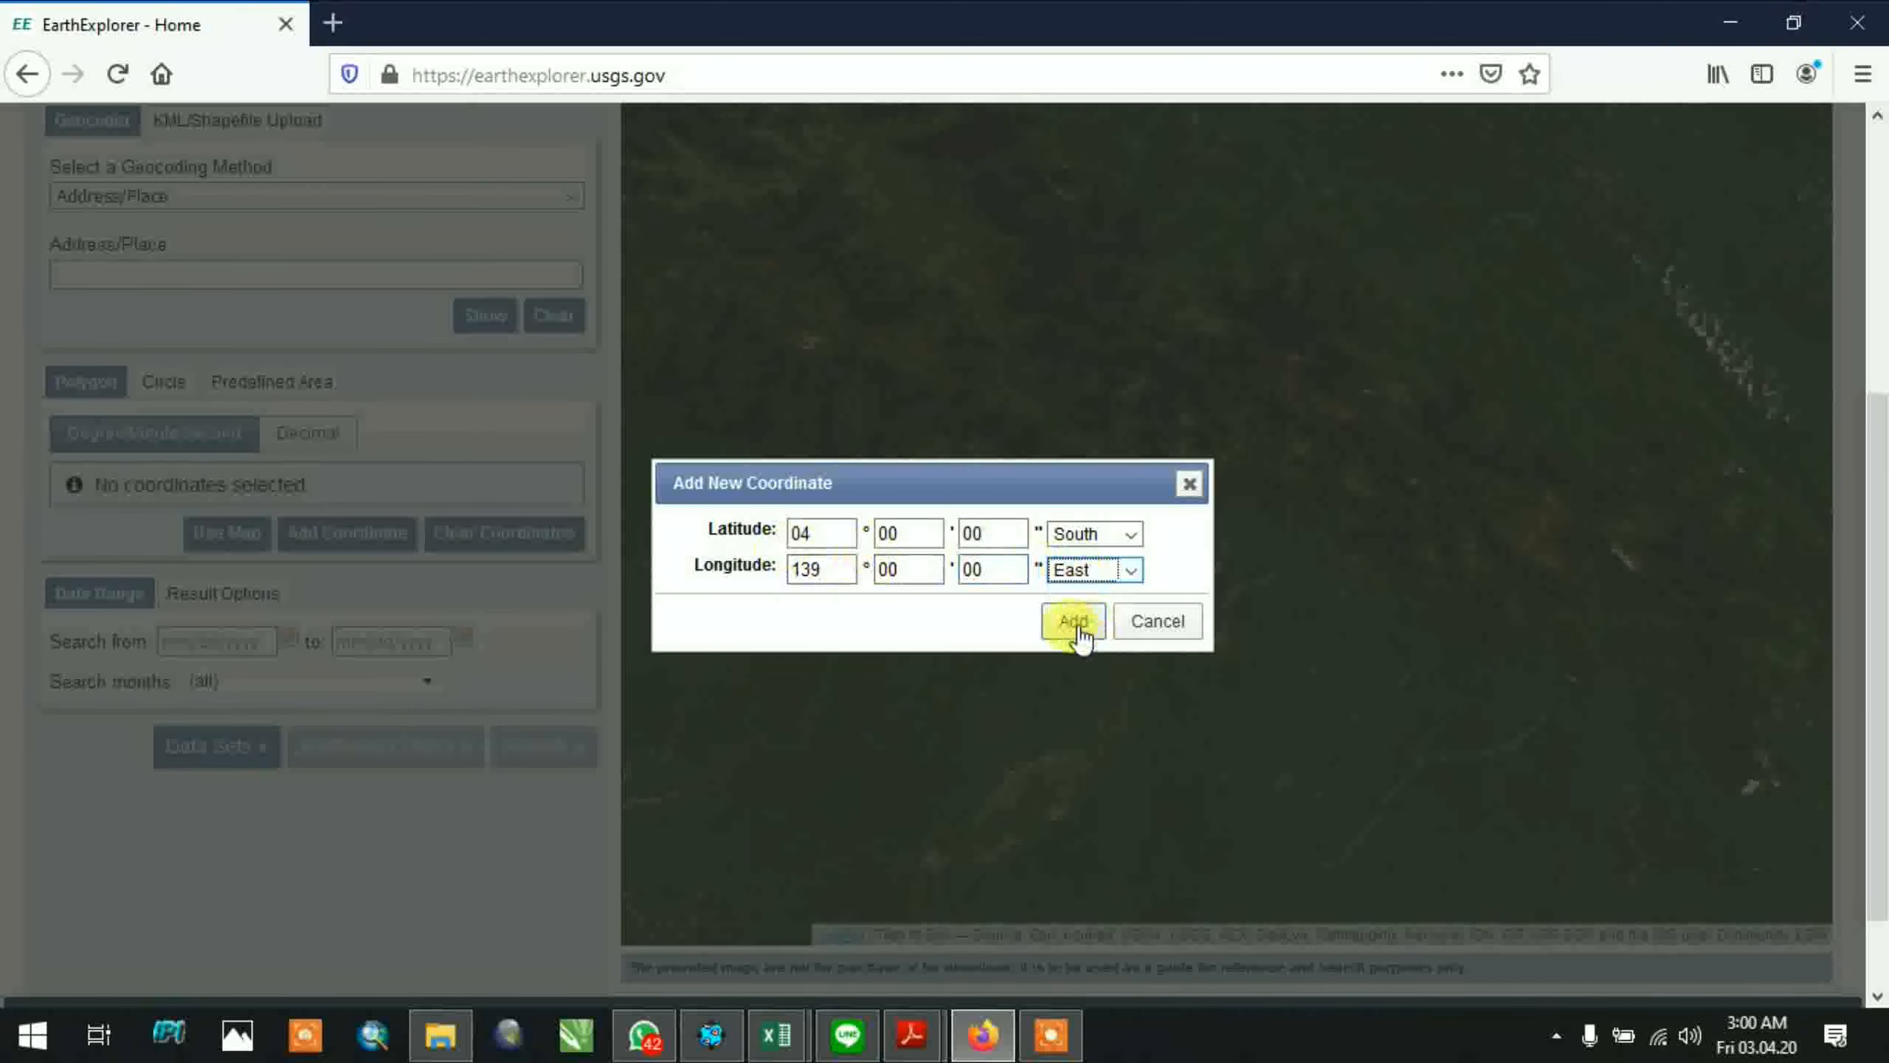
{"action": "left_click", "coordinate": [1079, 631]}
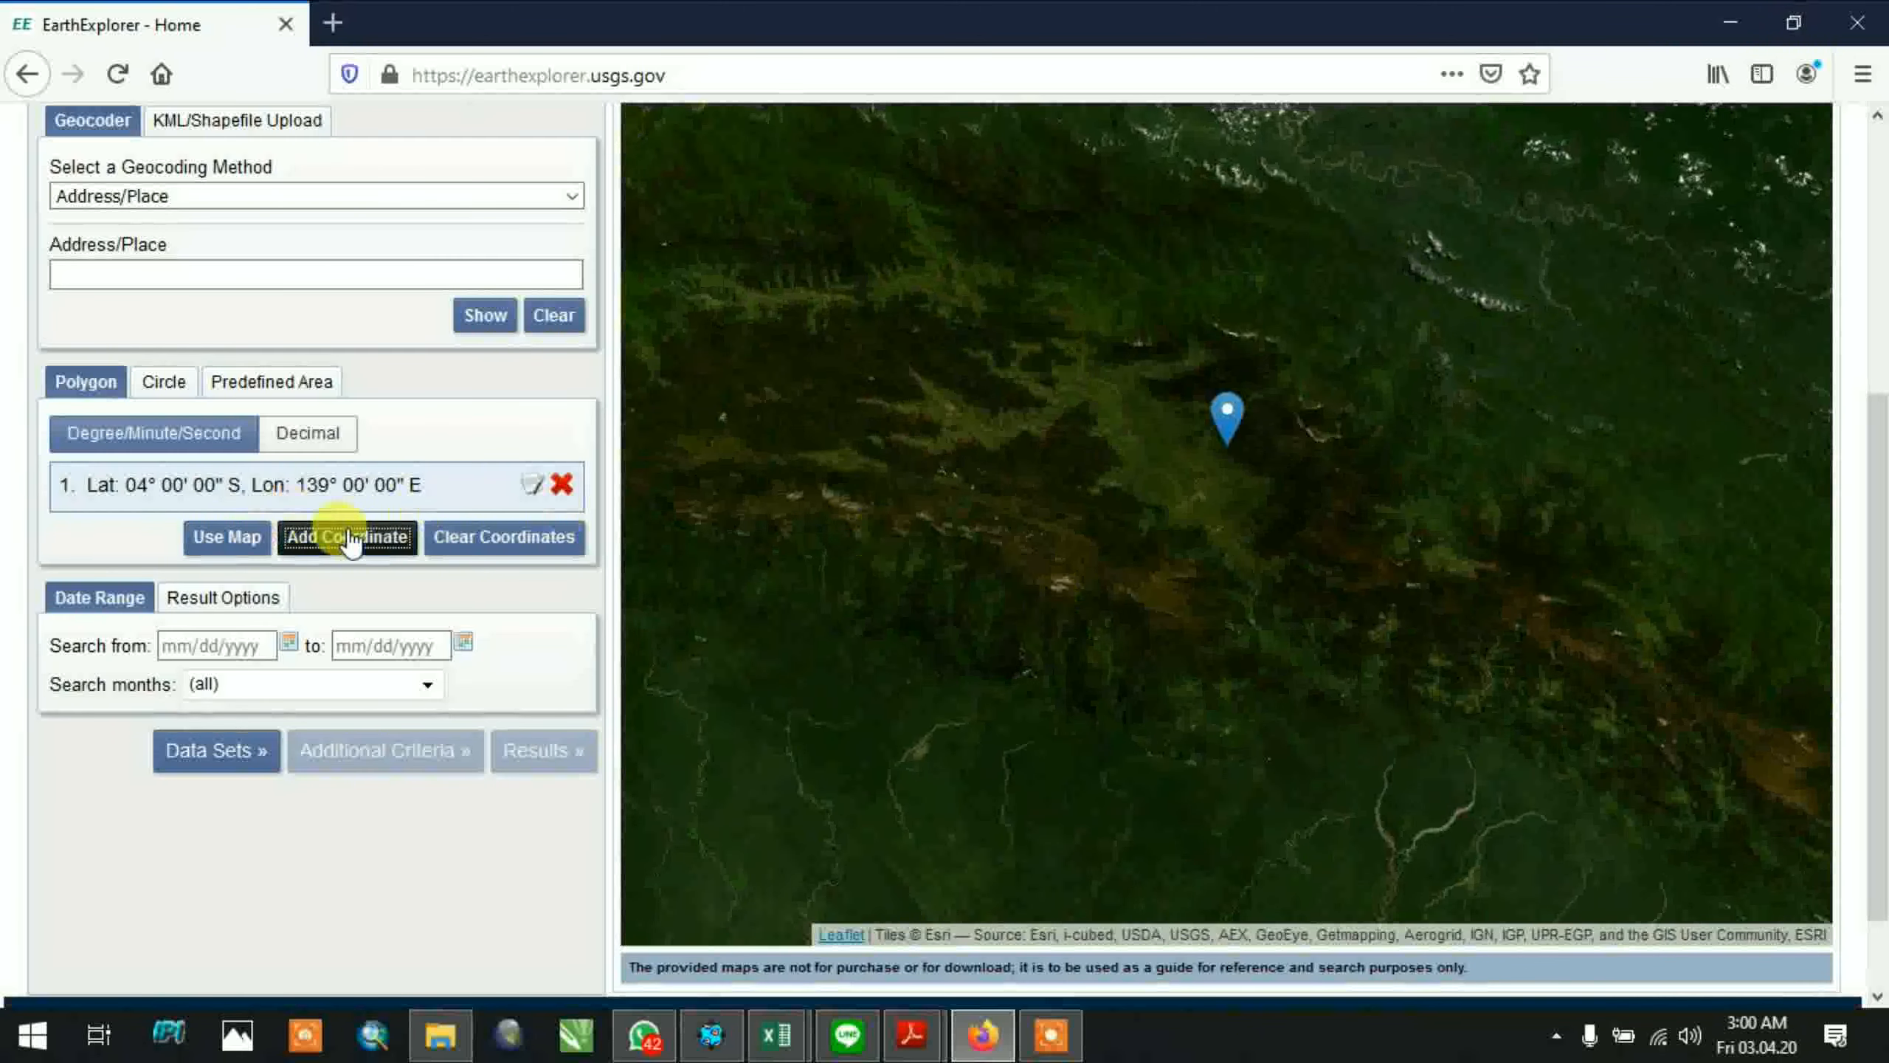
Start a second polygon coordinate and set its latitude to 5° 00' 00" South
{"action": "left_click", "coordinate": [348, 537]}
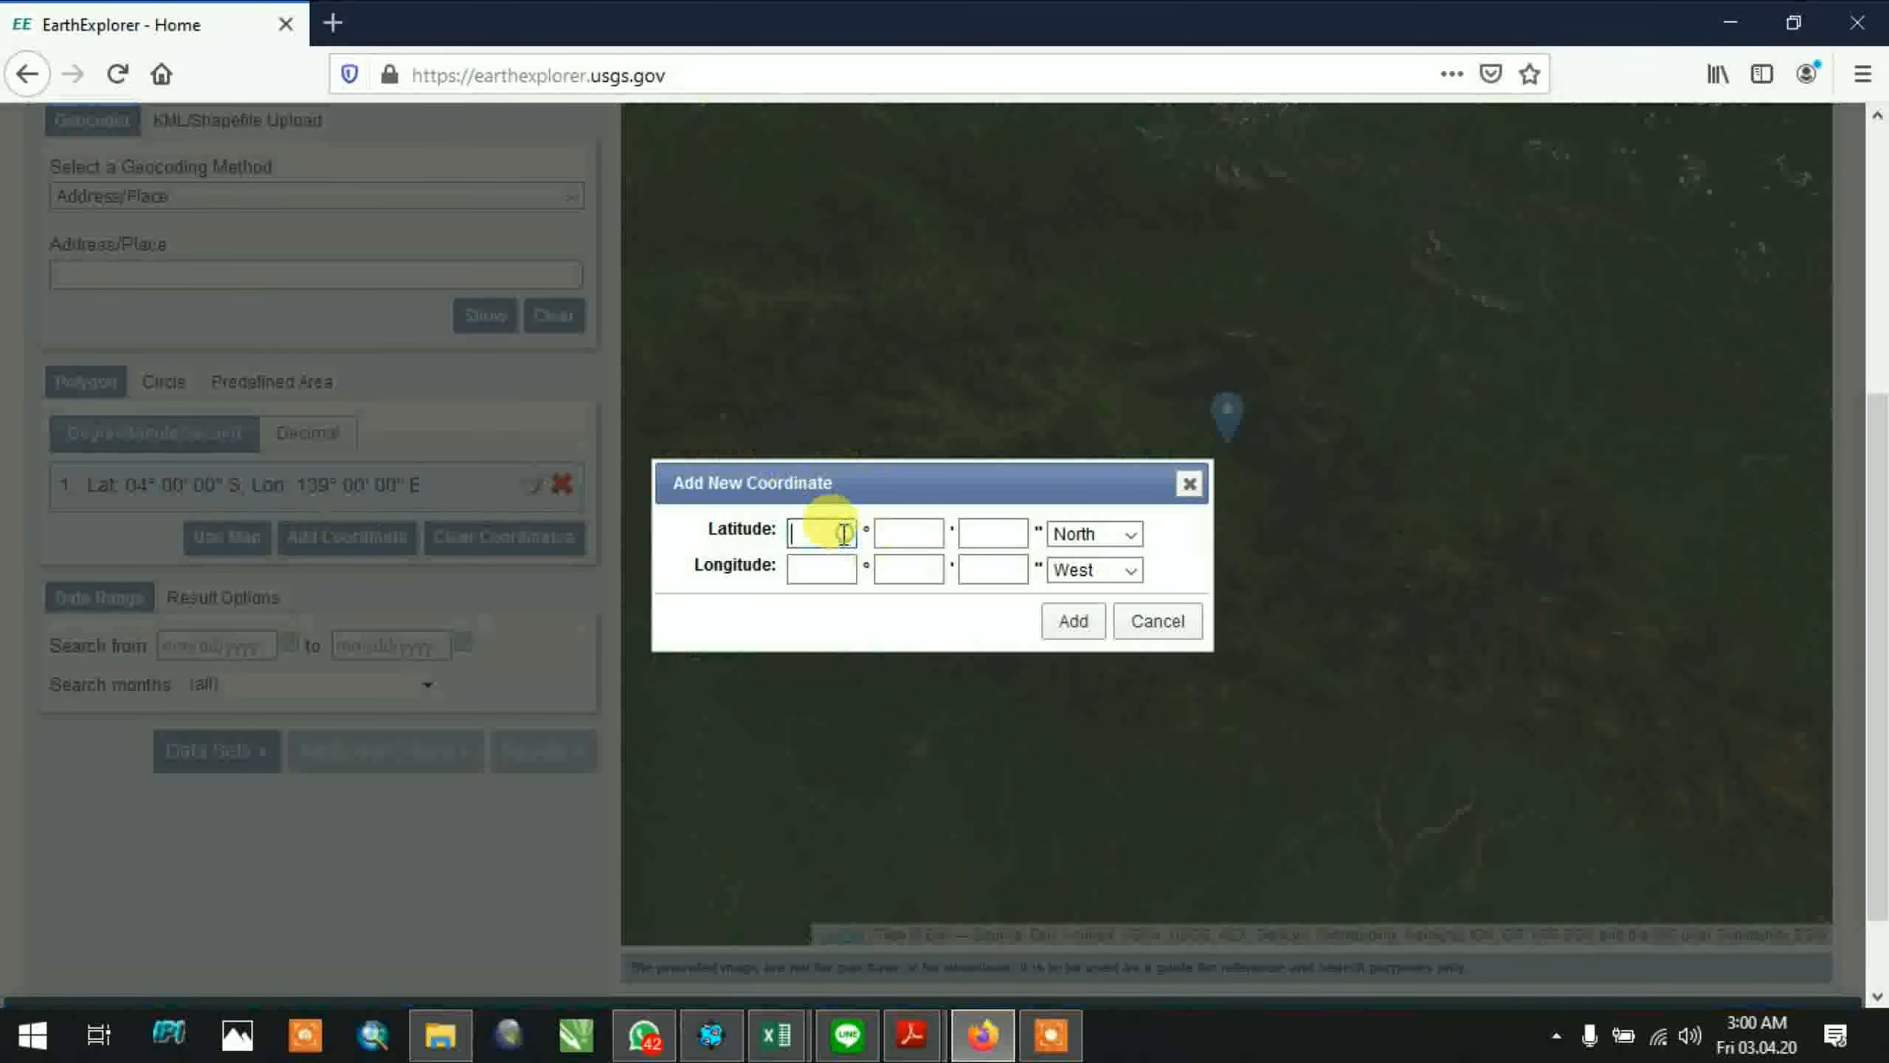
{"action": "type", "text": "5"}
{"action": "key", "text": "Tab"}
{"action": "type", "text": "00"}
{"action": "key", "text": "Tab"}
{"action": "type", "text": "00"}
{"action": "key", "text": "Tab"}
{"action": "key", "text": "s"}
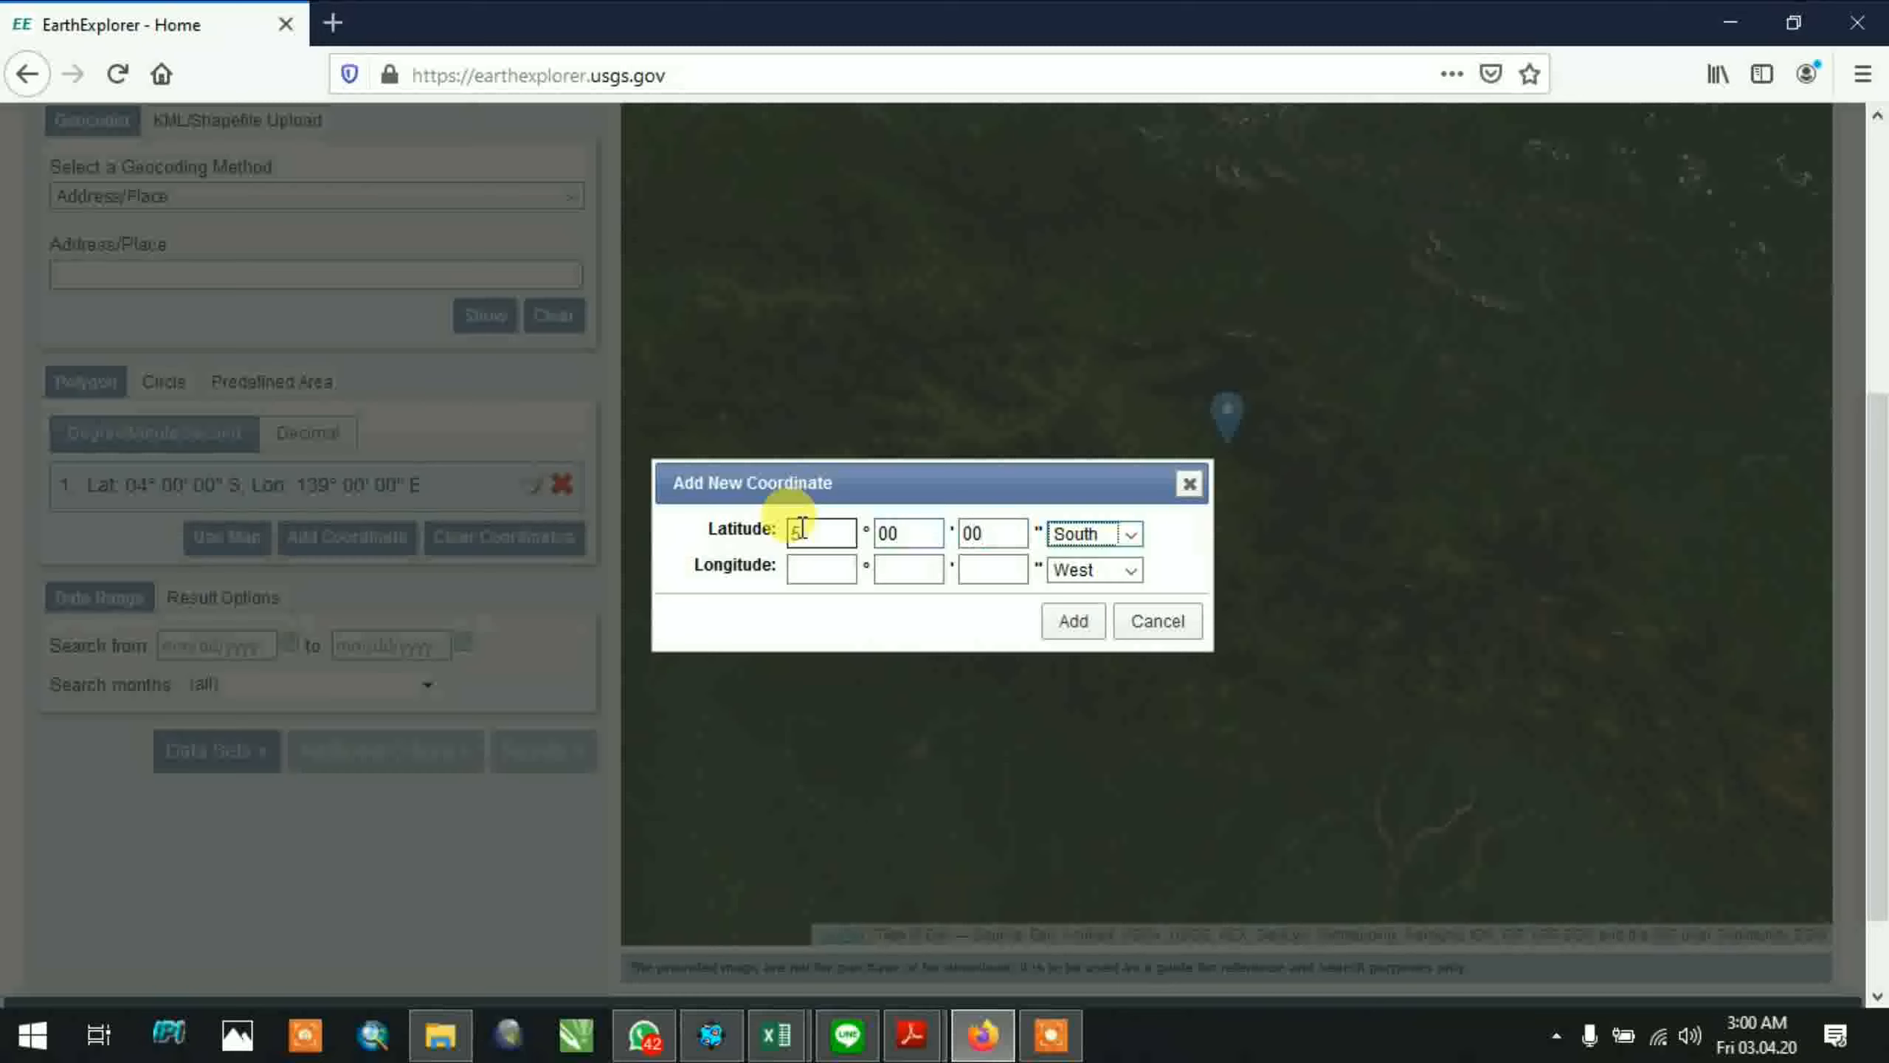
{"action": "left_click", "coordinate": [1117, 569]}
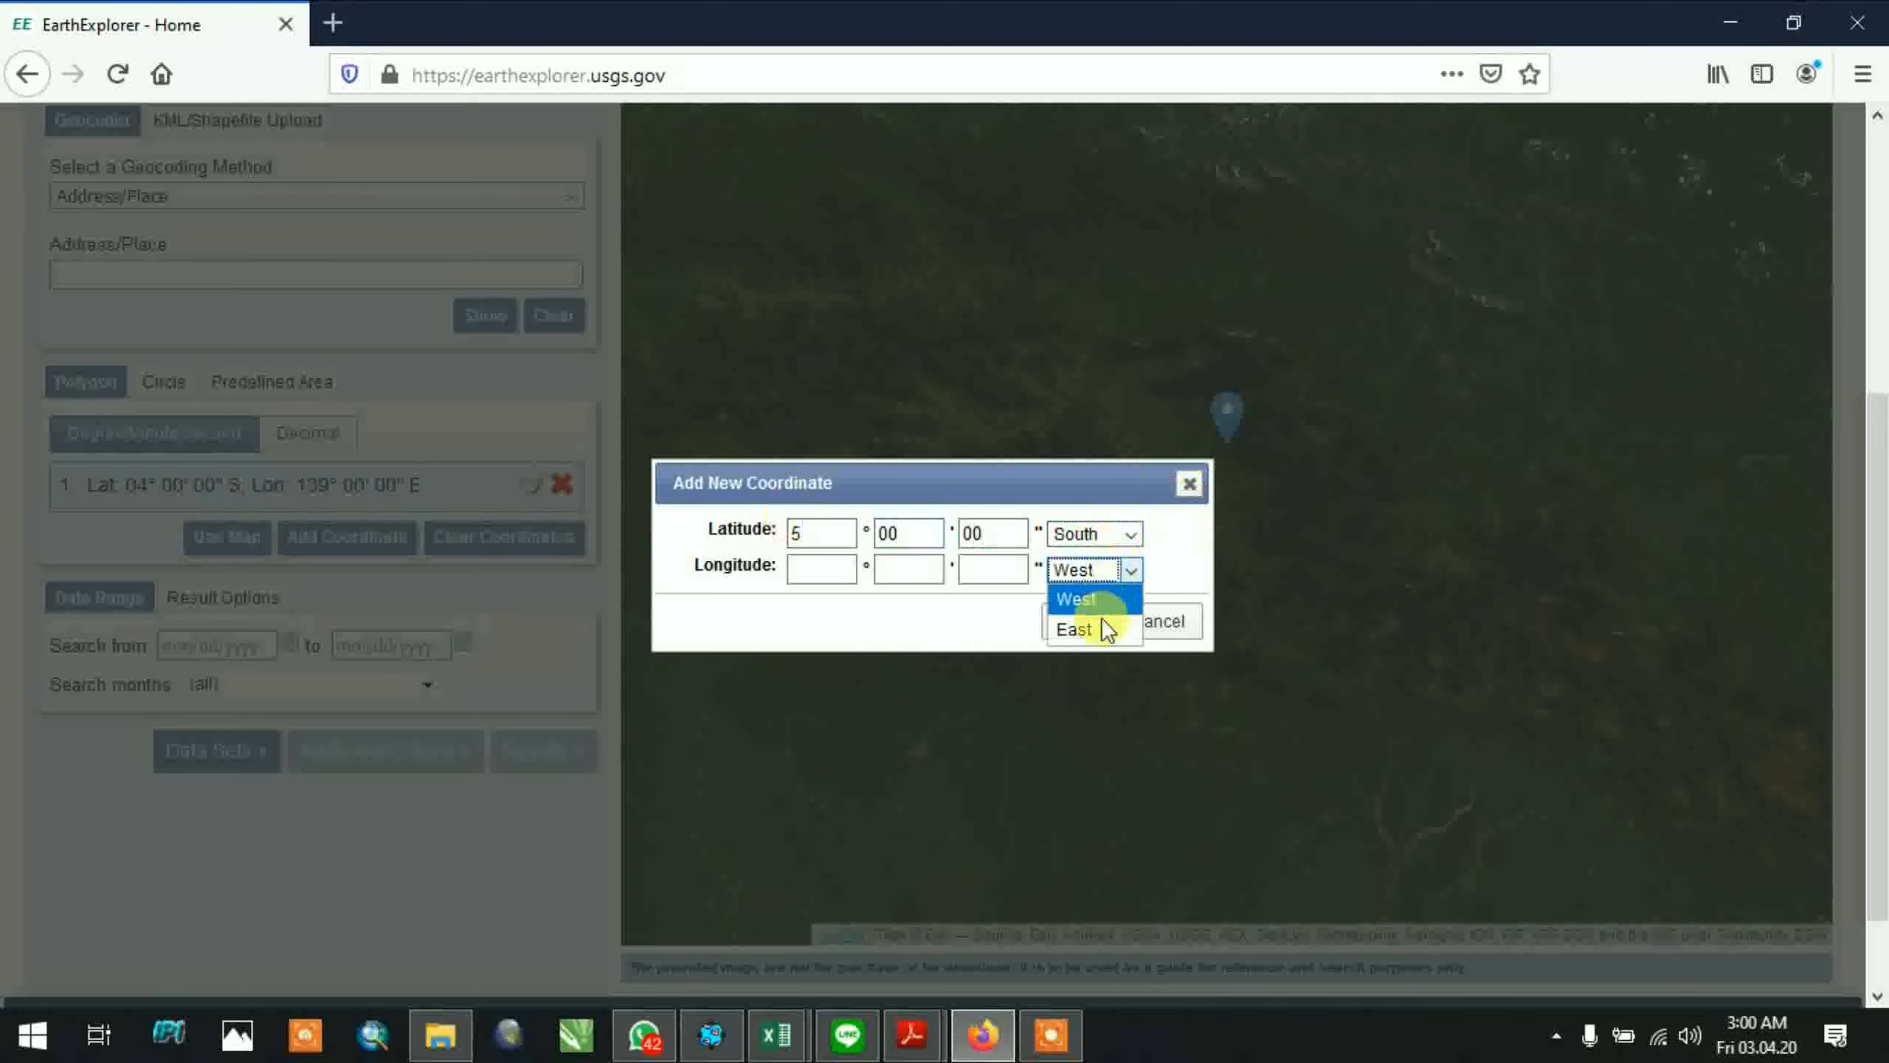
{"action": "left_click", "coordinate": [1115, 531]}
{"action": "left_click", "coordinate": [1113, 592]}
Set the second coordinate's longitude to 139° 00' 00" East and add it to the polygon
{"action": "left_click", "coordinate": [808, 571]}
{"action": "type", "text": "139"}
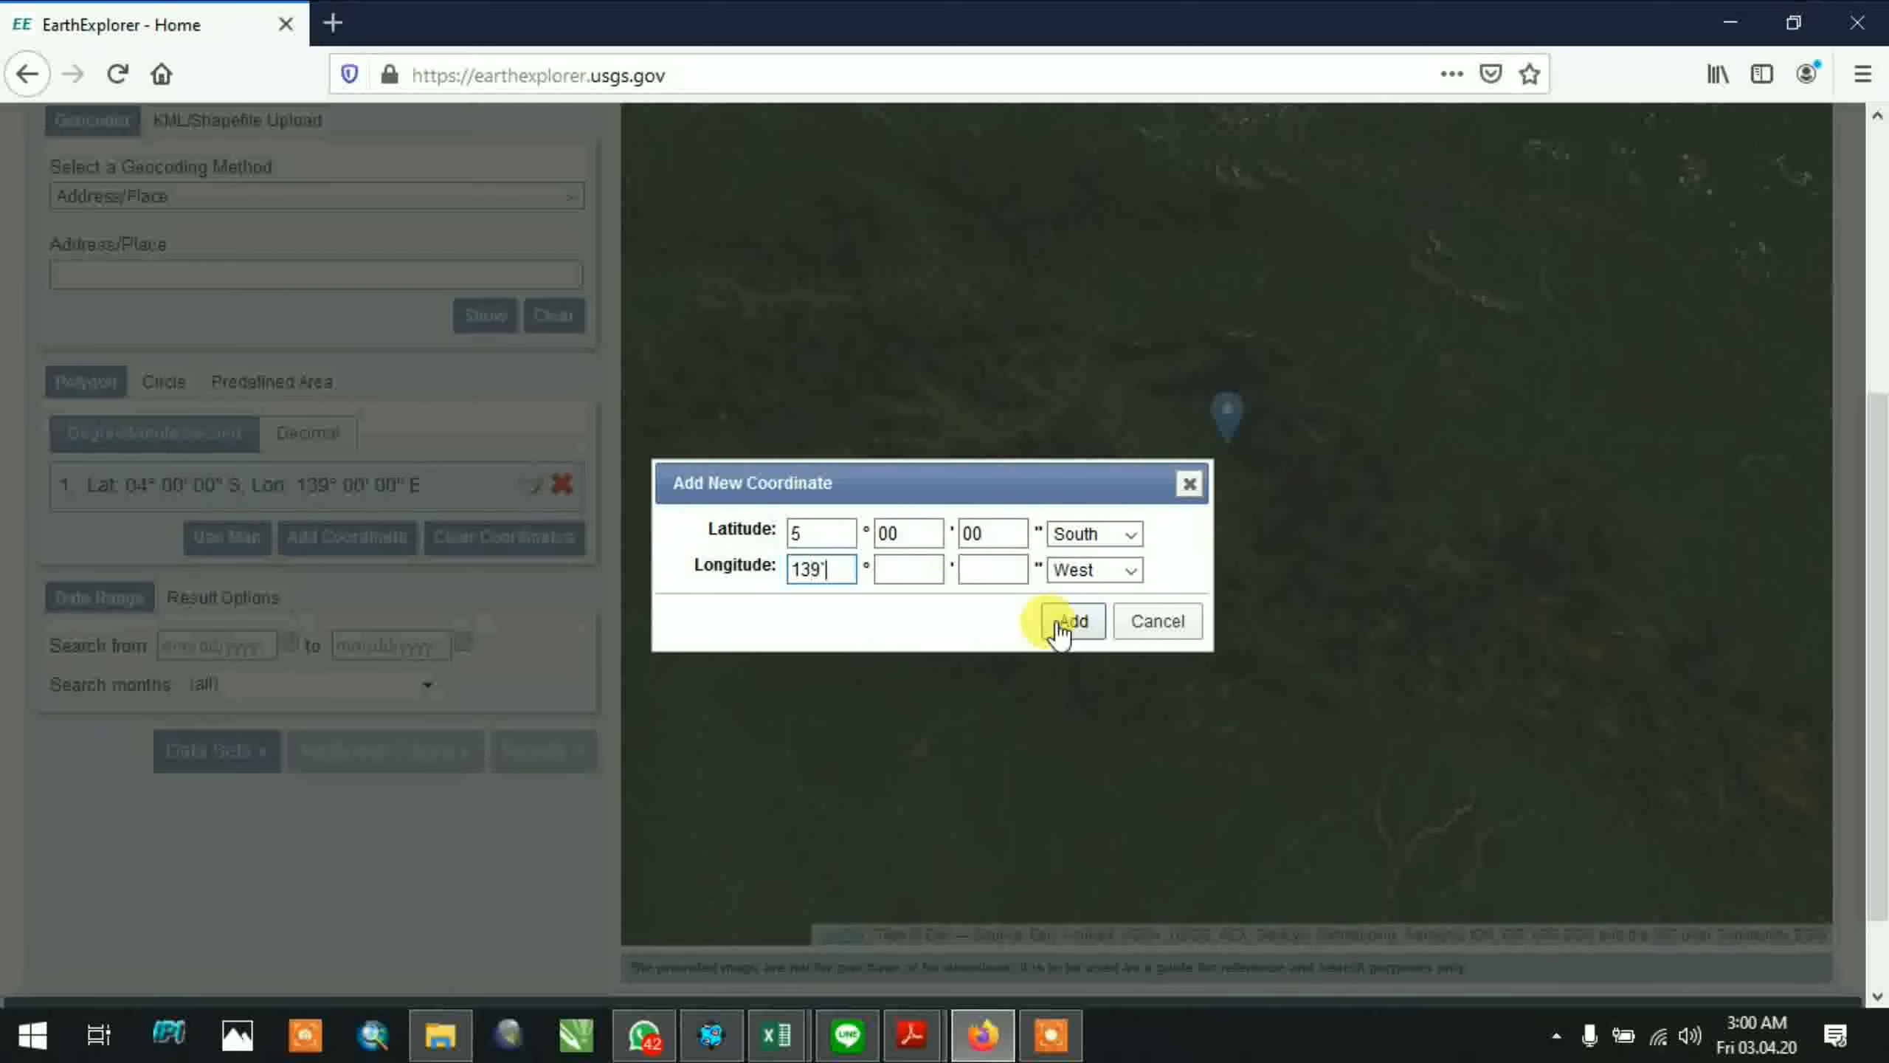
{"action": "key", "text": "Tab"}
{"action": "type", "text": "00"}
{"action": "key", "text": "Tab"}
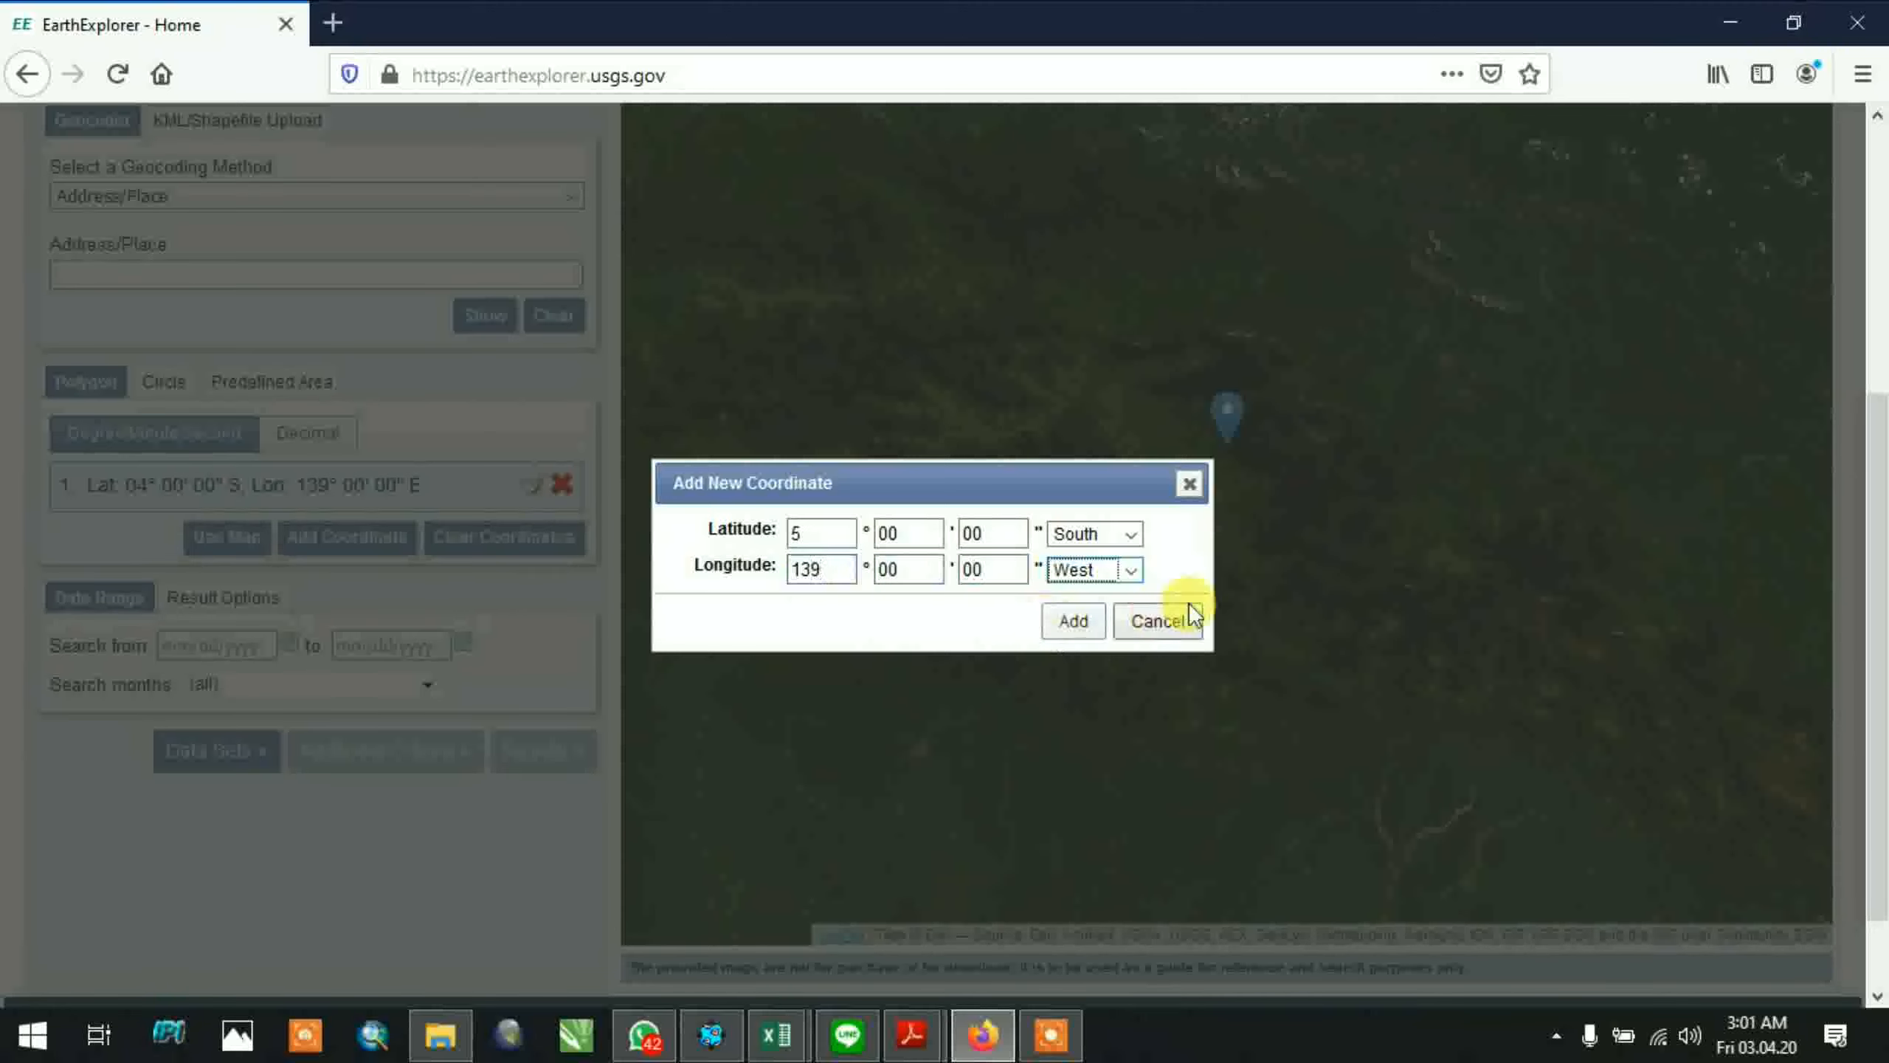
{"action": "key", "text": "Up"}
{"action": "left_click", "coordinate": [1073, 621]}
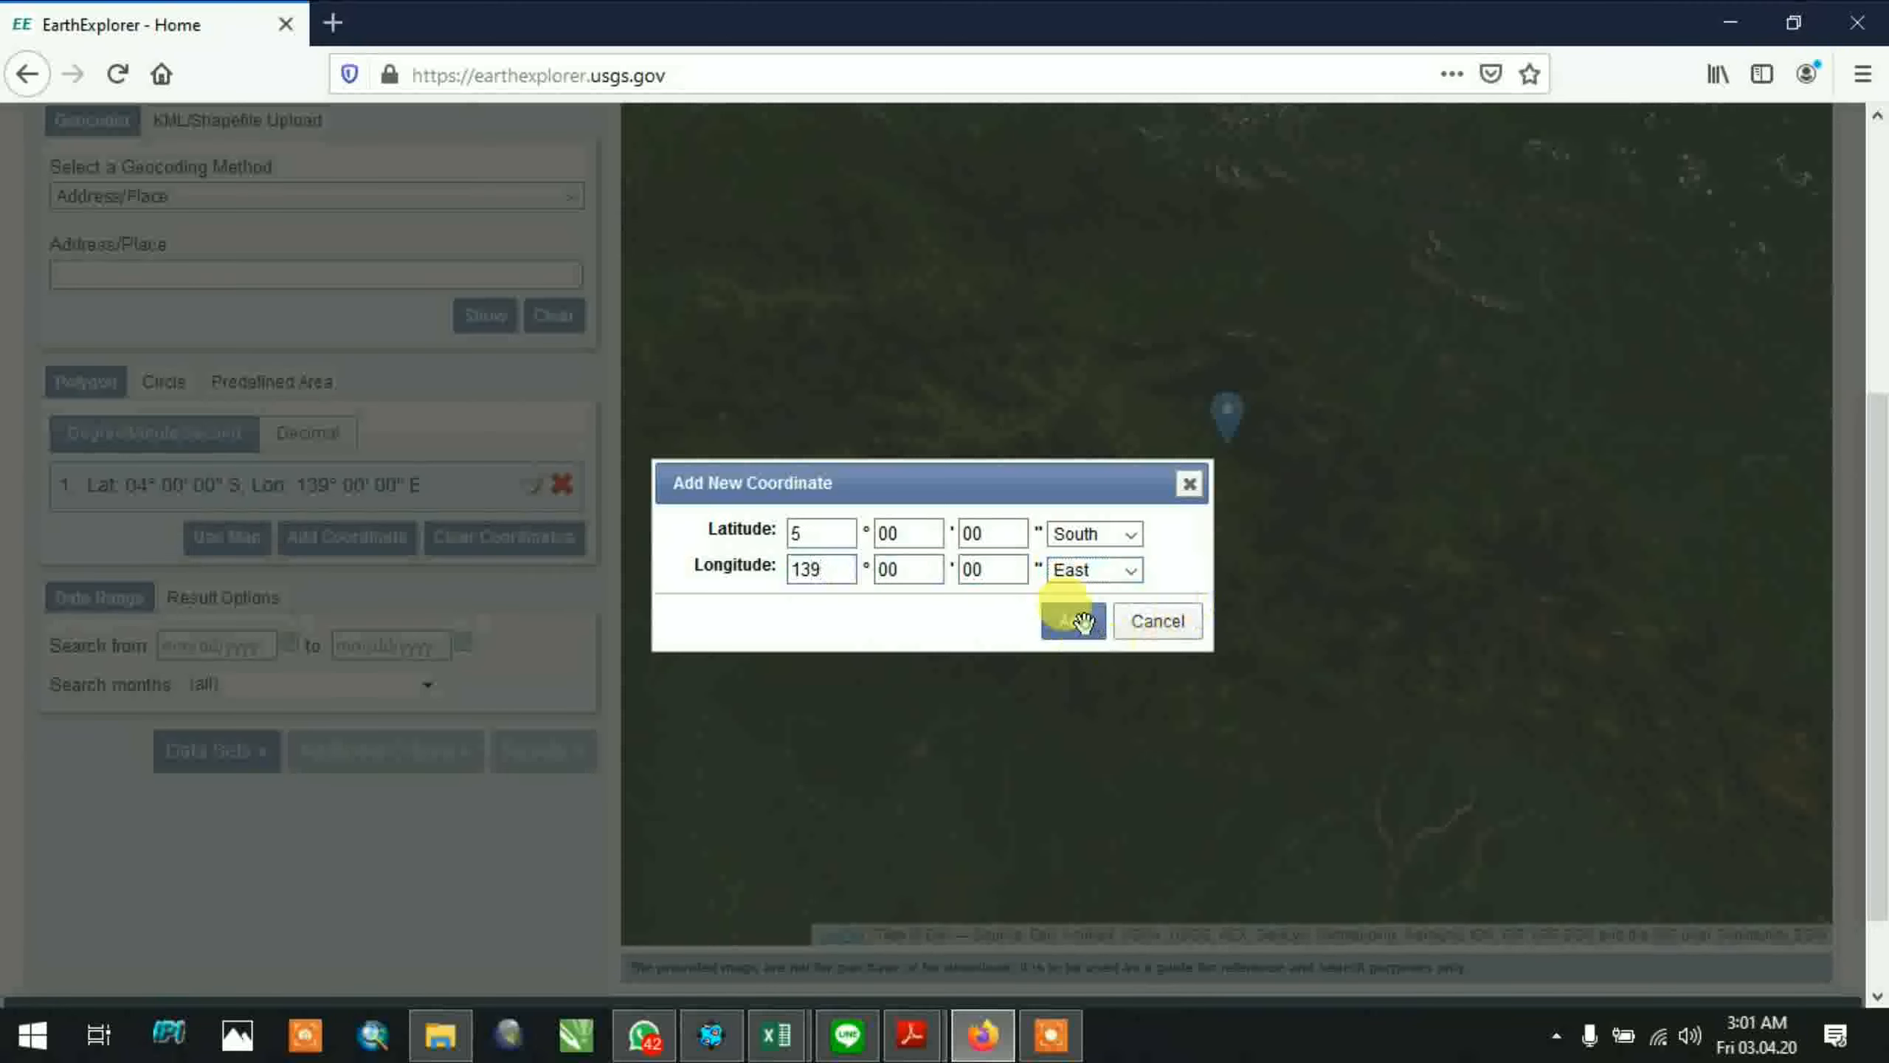
Start a third polygon coordinate and set its latitude to 5° 00' 00" South
{"action": "left_click", "coordinate": [347, 586]}
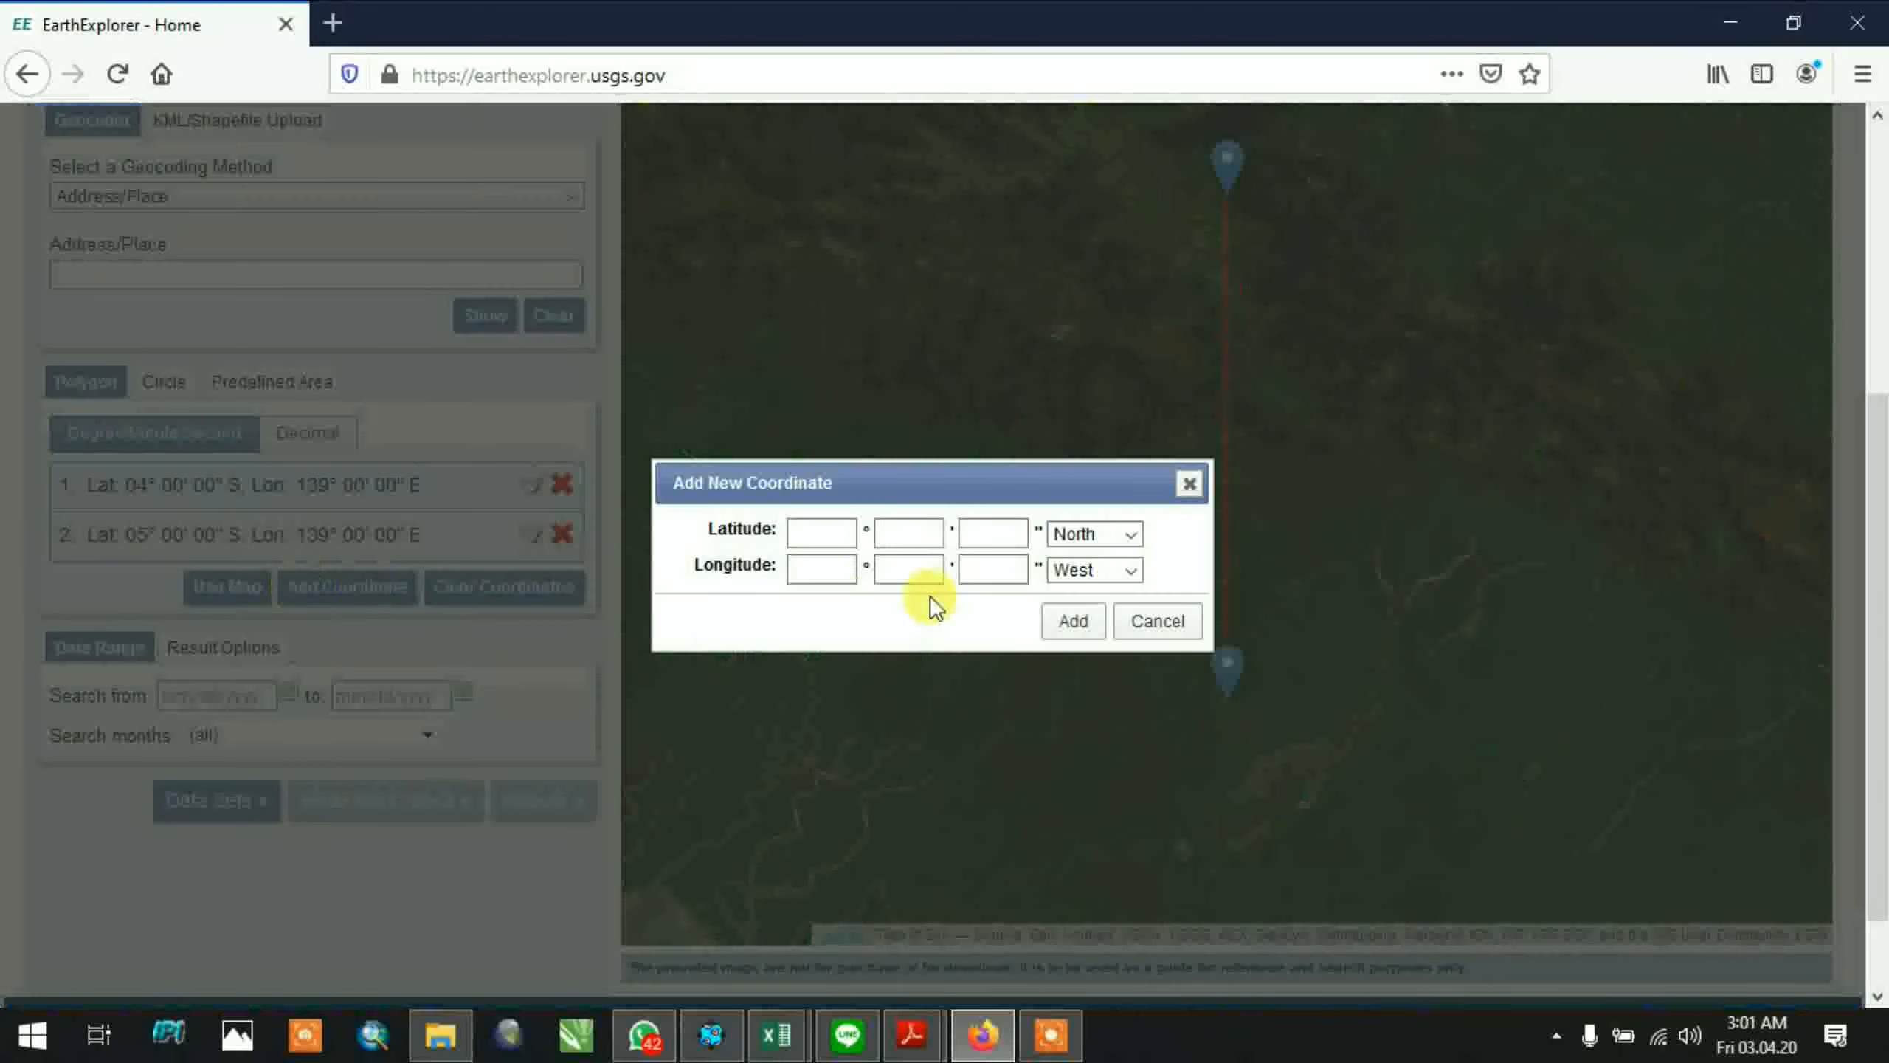
{"action": "left_click", "coordinate": [848, 536]}
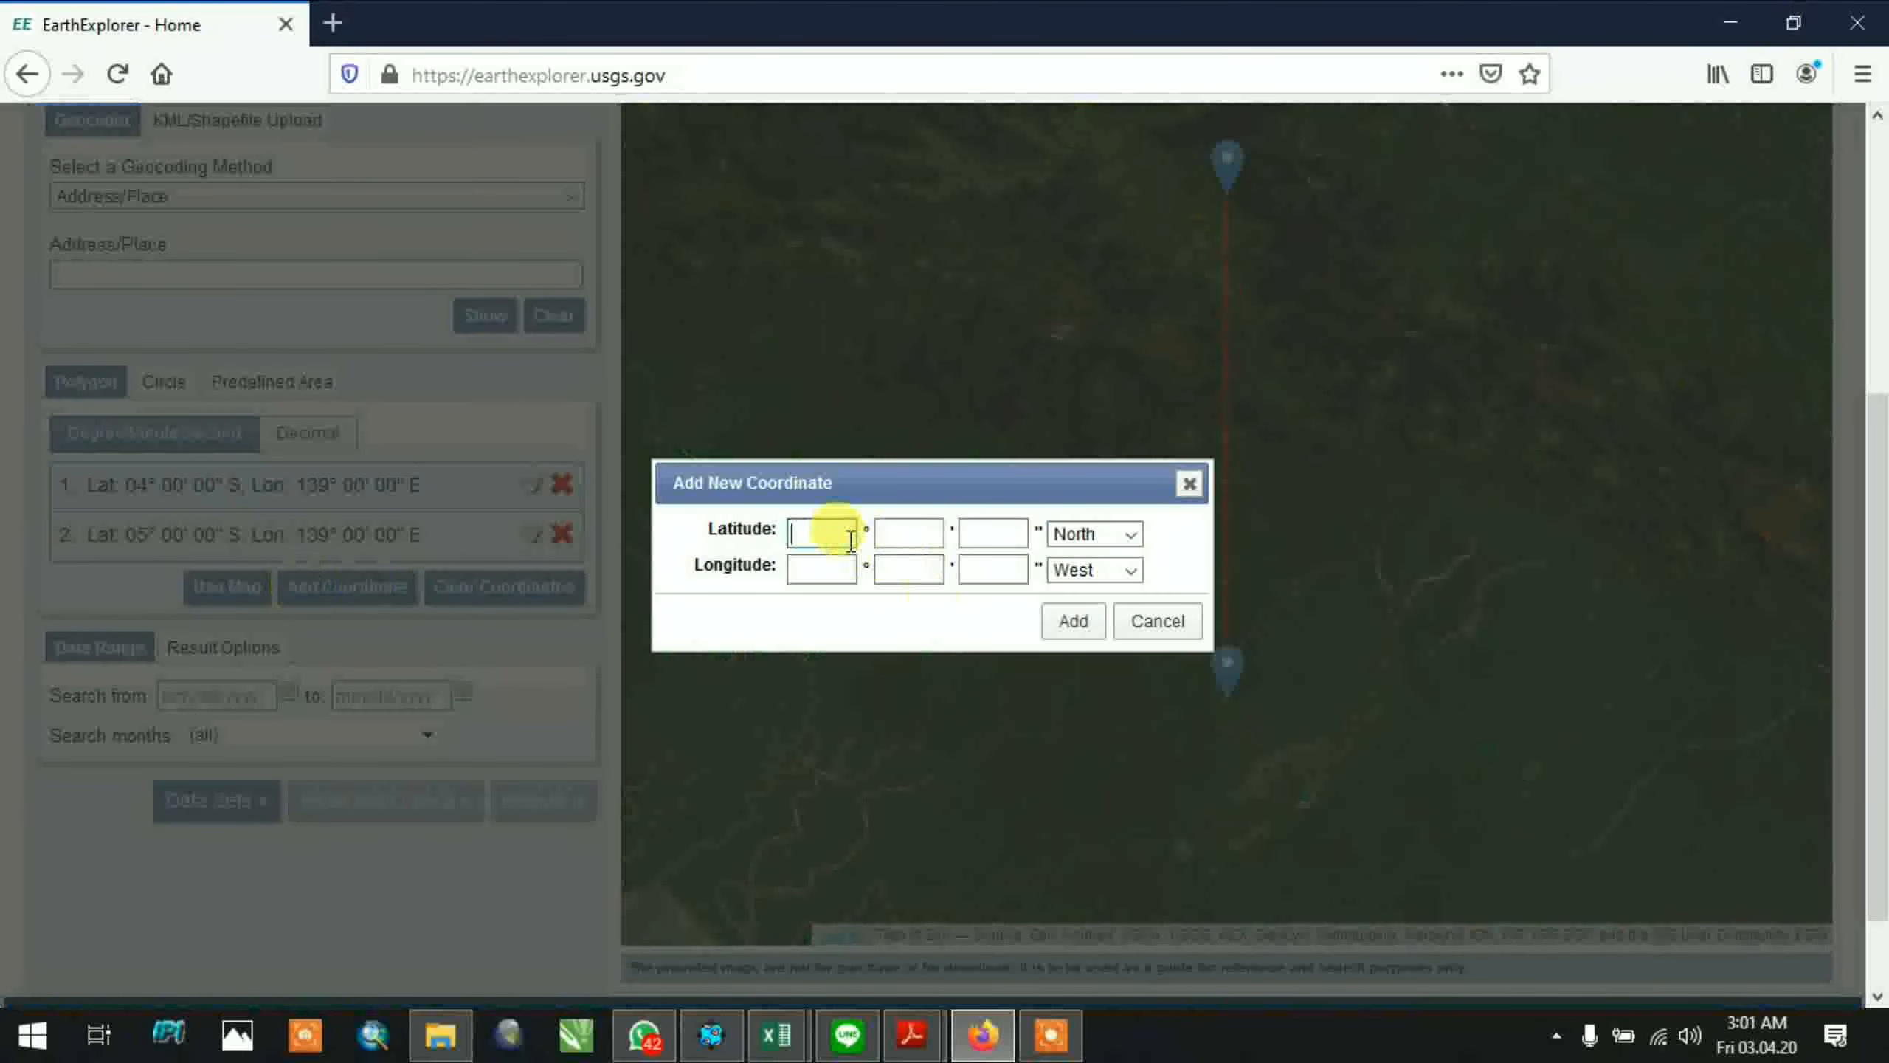
{"action": "type", "text": "5"}
{"action": "key", "text": "Tab"}
{"action": "type", "text": "140"}
{"action": "key", "text": "Tab"}
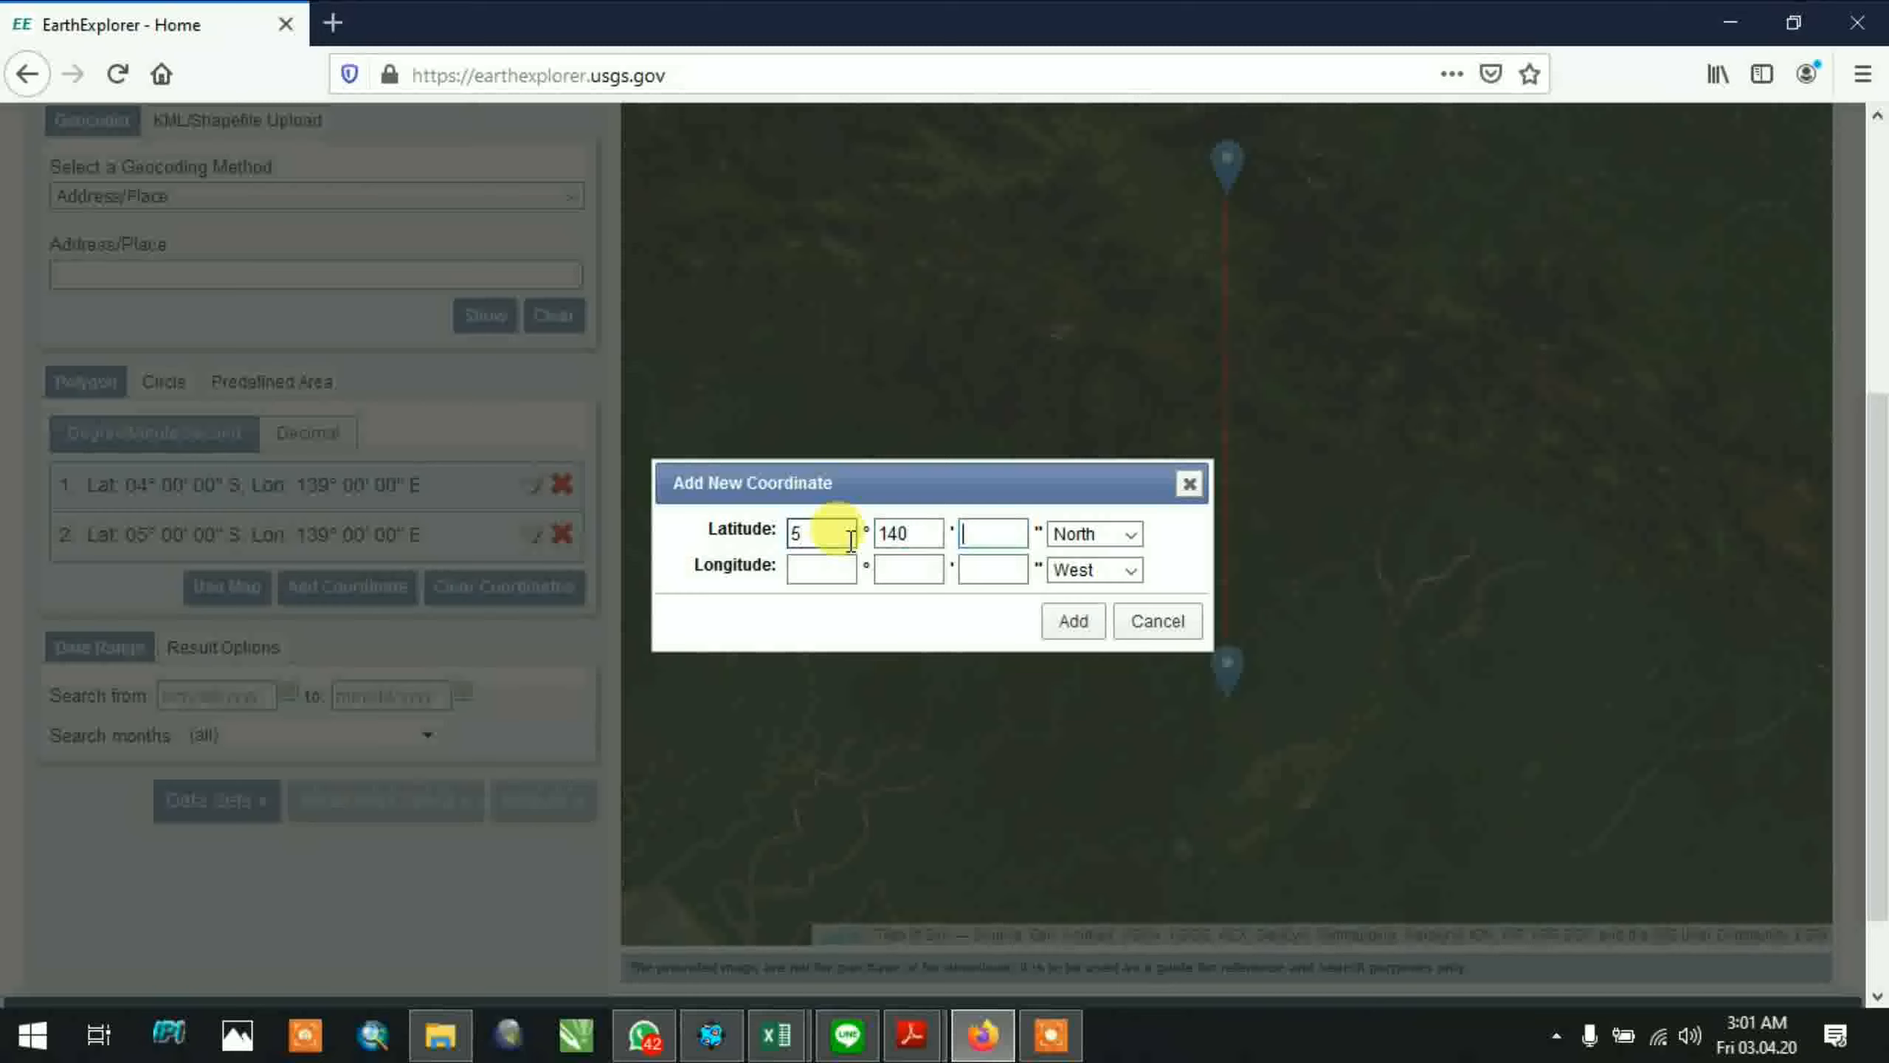
{"action": "type", "text": "0"}
{"action": "left_click", "coordinate": [904, 534]}
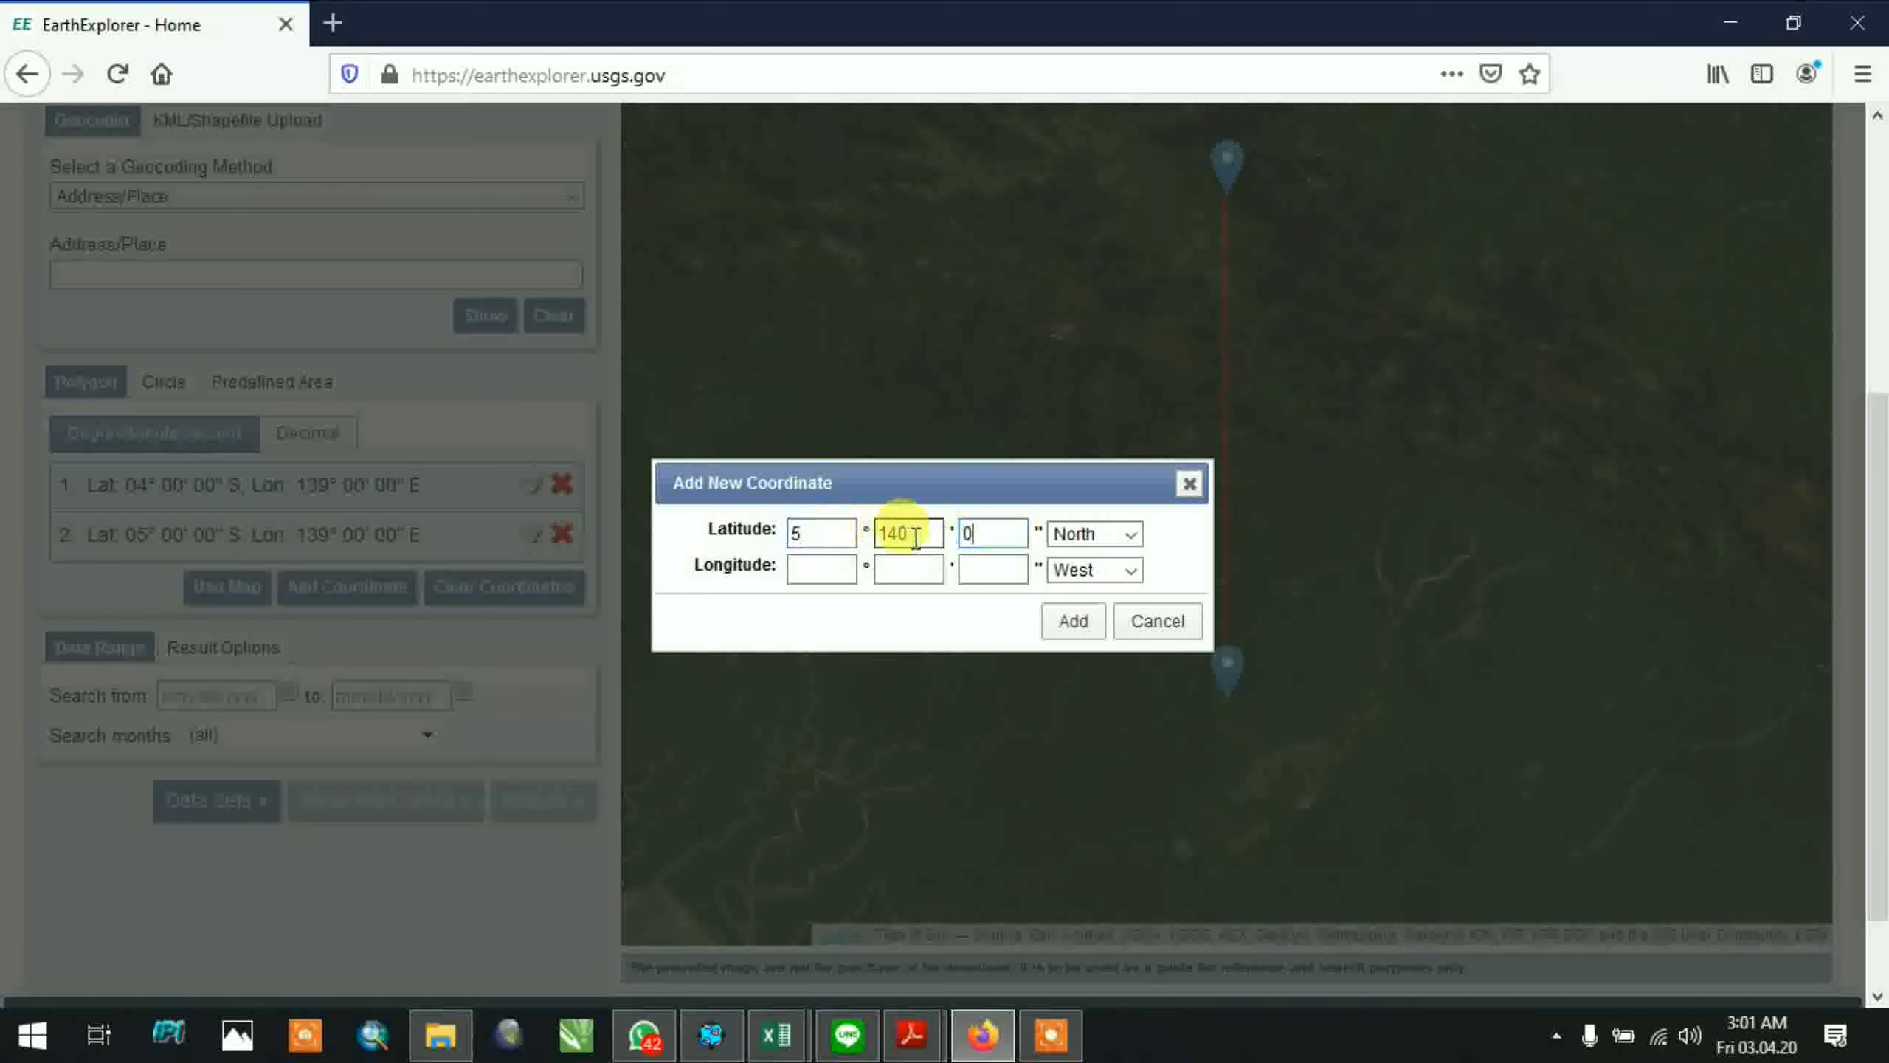
{"action": "key", "text": "BackSpace"}
{"action": "key", "text": "BackSpace"}
{"action": "type", "text": "00"}
{"action": "left_click", "coordinate": [983, 530]}
{"action": "left_click", "coordinate": [1098, 536]}
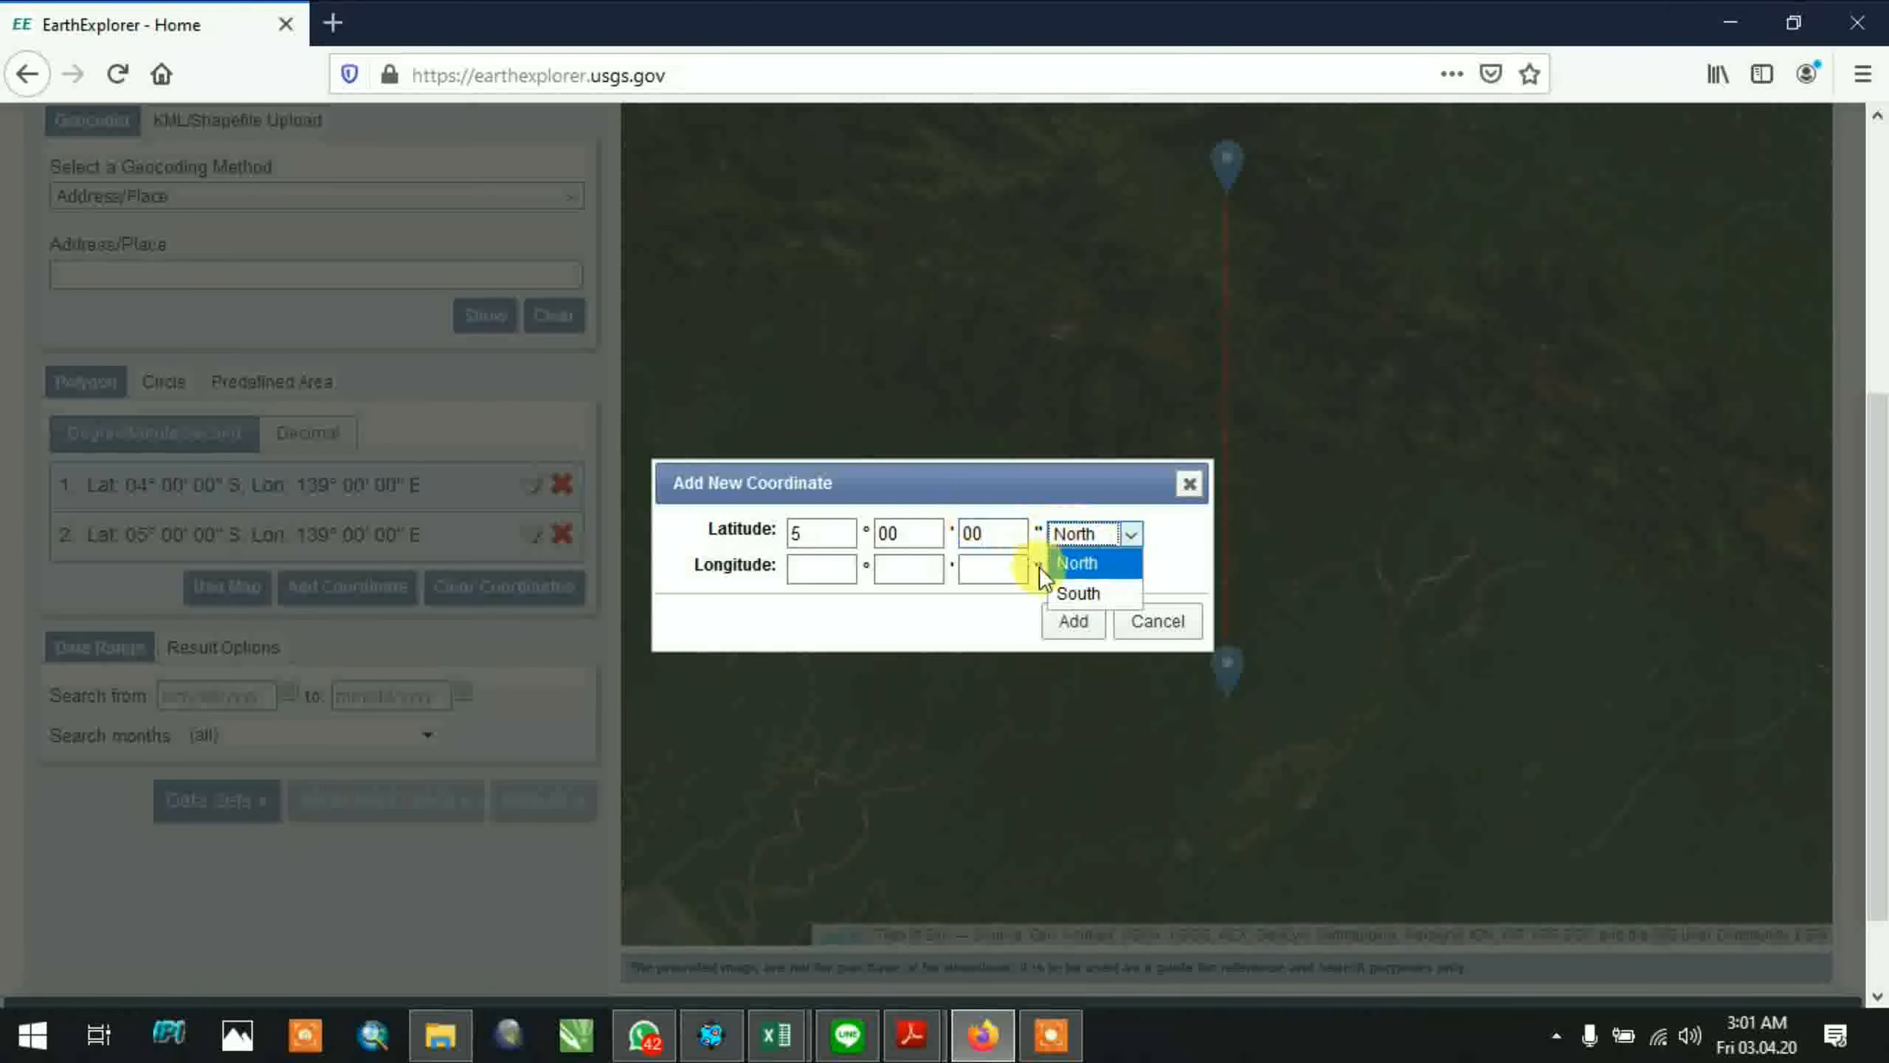
{"action": "left_click", "coordinate": [1065, 592]}
Set the third coordinate's longitude to 140° 00' 00" East and add it to the polygon
{"action": "left_click", "coordinate": [818, 567]}
{"action": "type", "text": "14"}
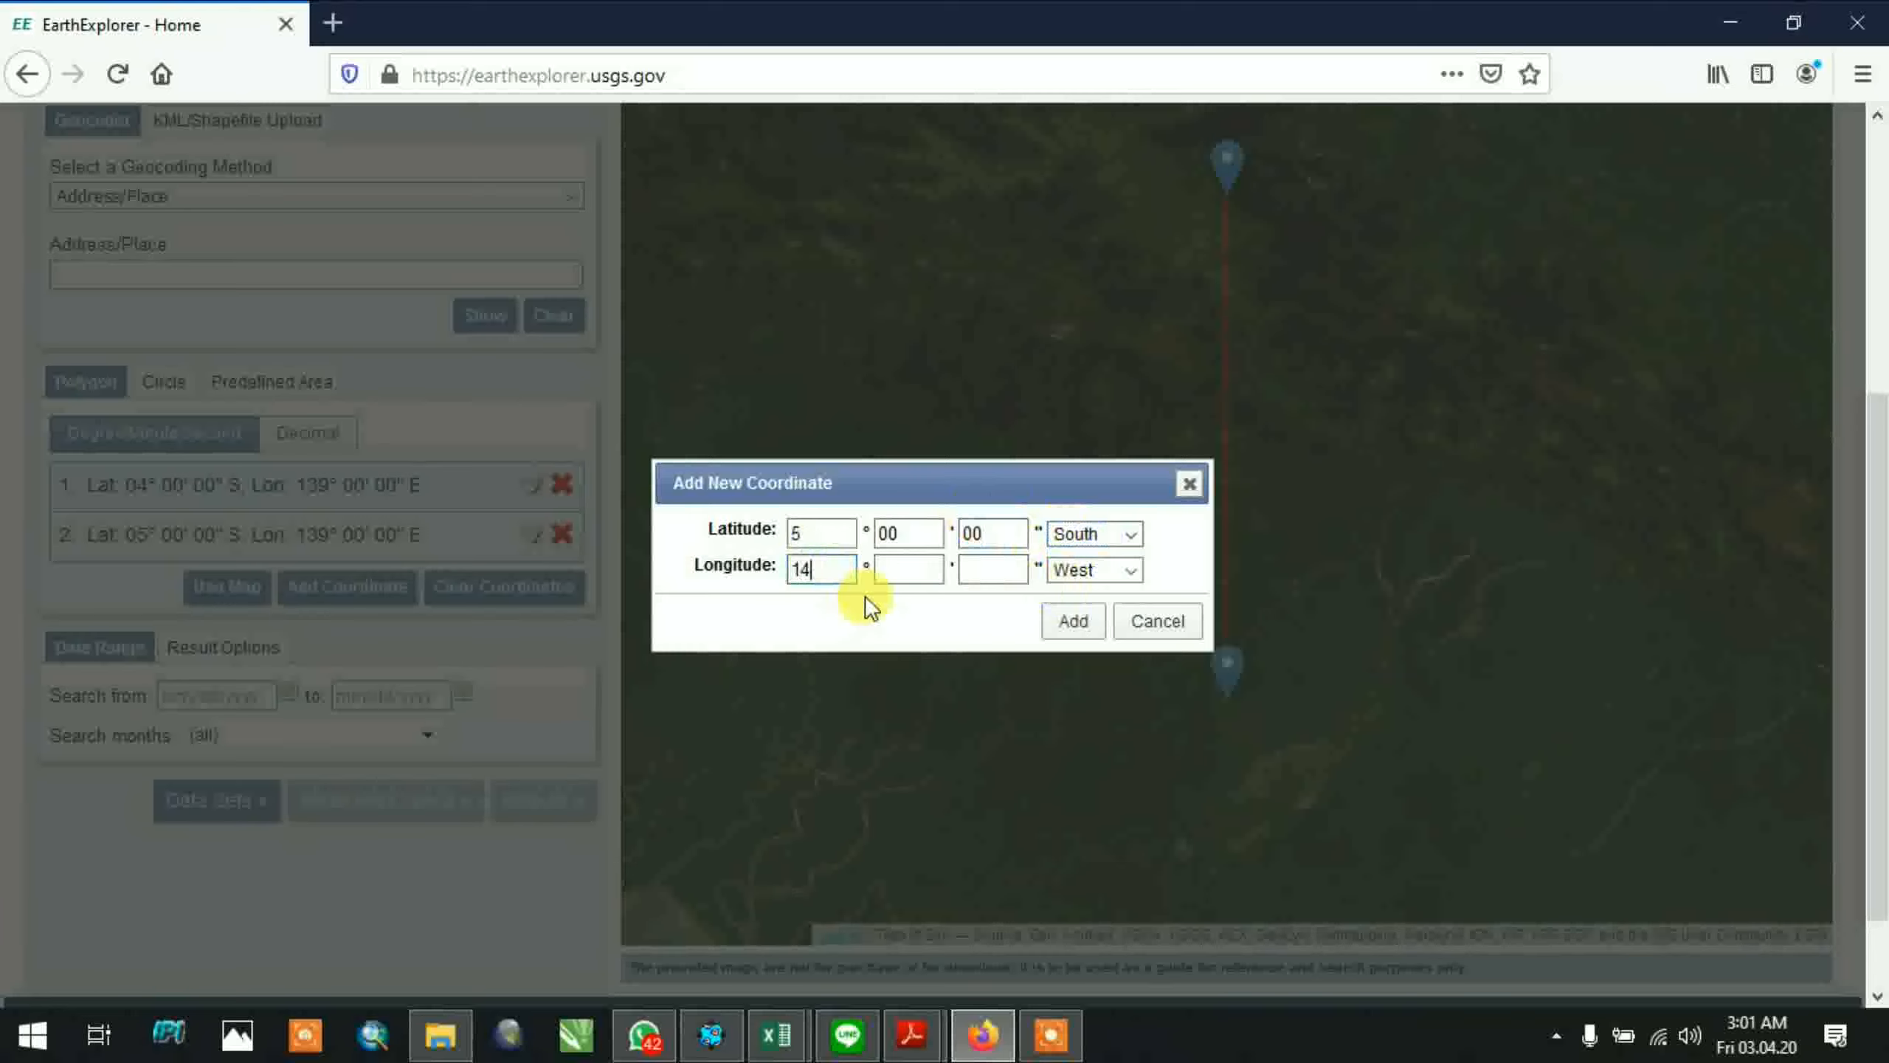
{"action": "type", "text": "00"}
{"action": "key", "text": "Tab"}
{"action": "type", "text": "00"}
{"action": "key", "text": "Tab"}
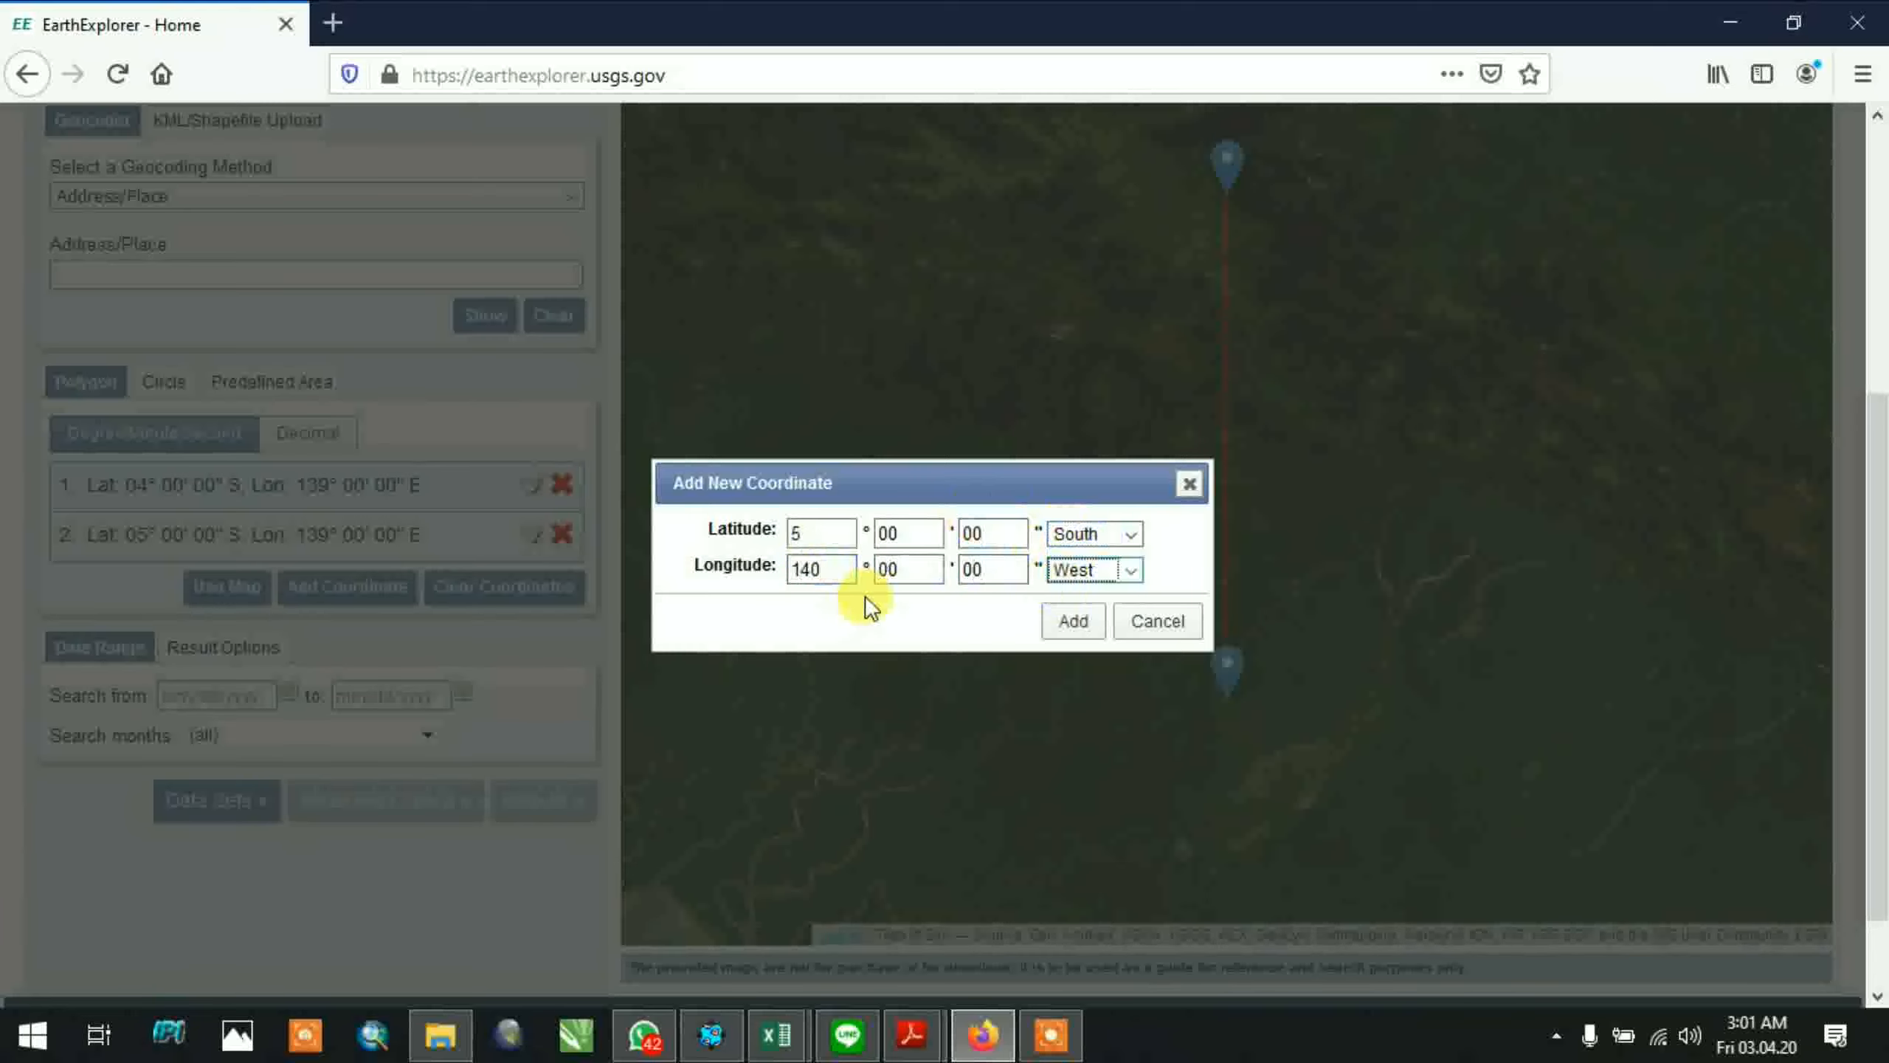
{"action": "key", "text": "e"}
{"action": "left_click", "coordinate": [1071, 625]}
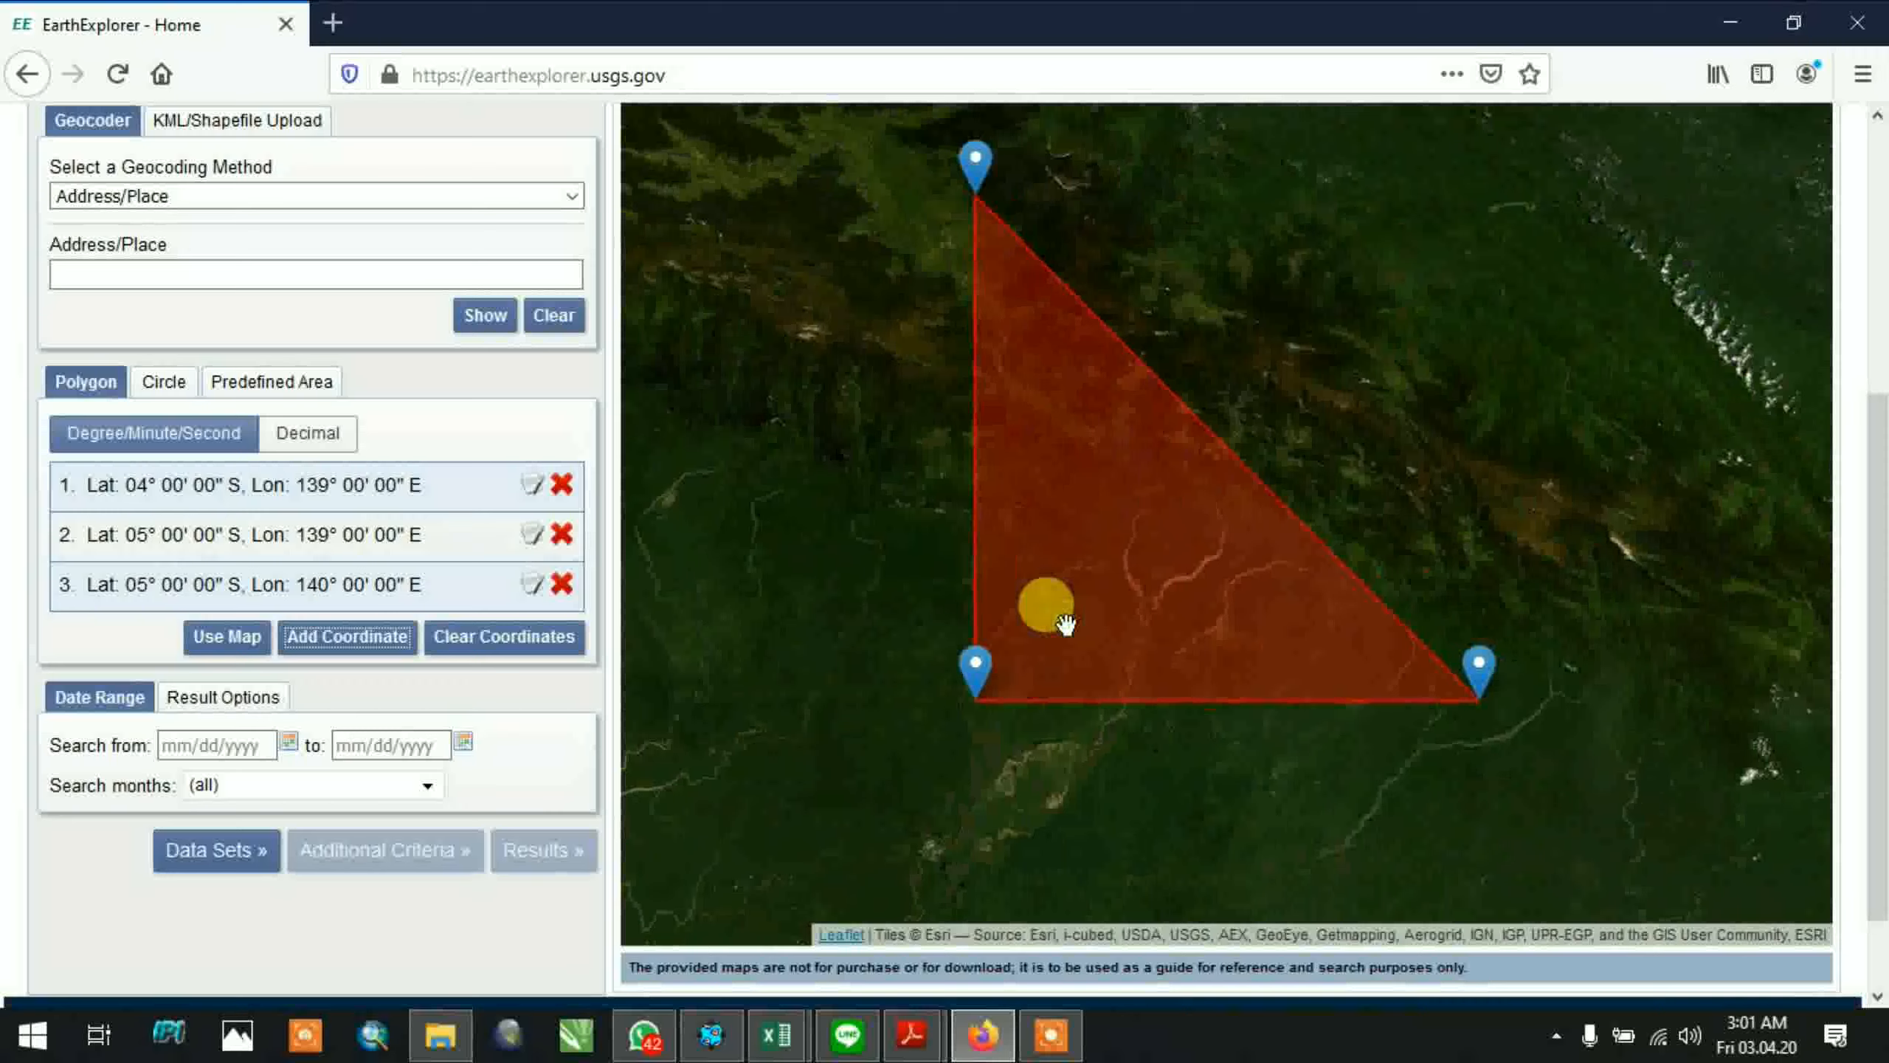
Start a fourth polygon coordinate and set its latitude to 04° 00' 00" South
{"action": "left_click", "coordinate": [386, 638]}
{"action": "left_click", "coordinate": [821, 534]}
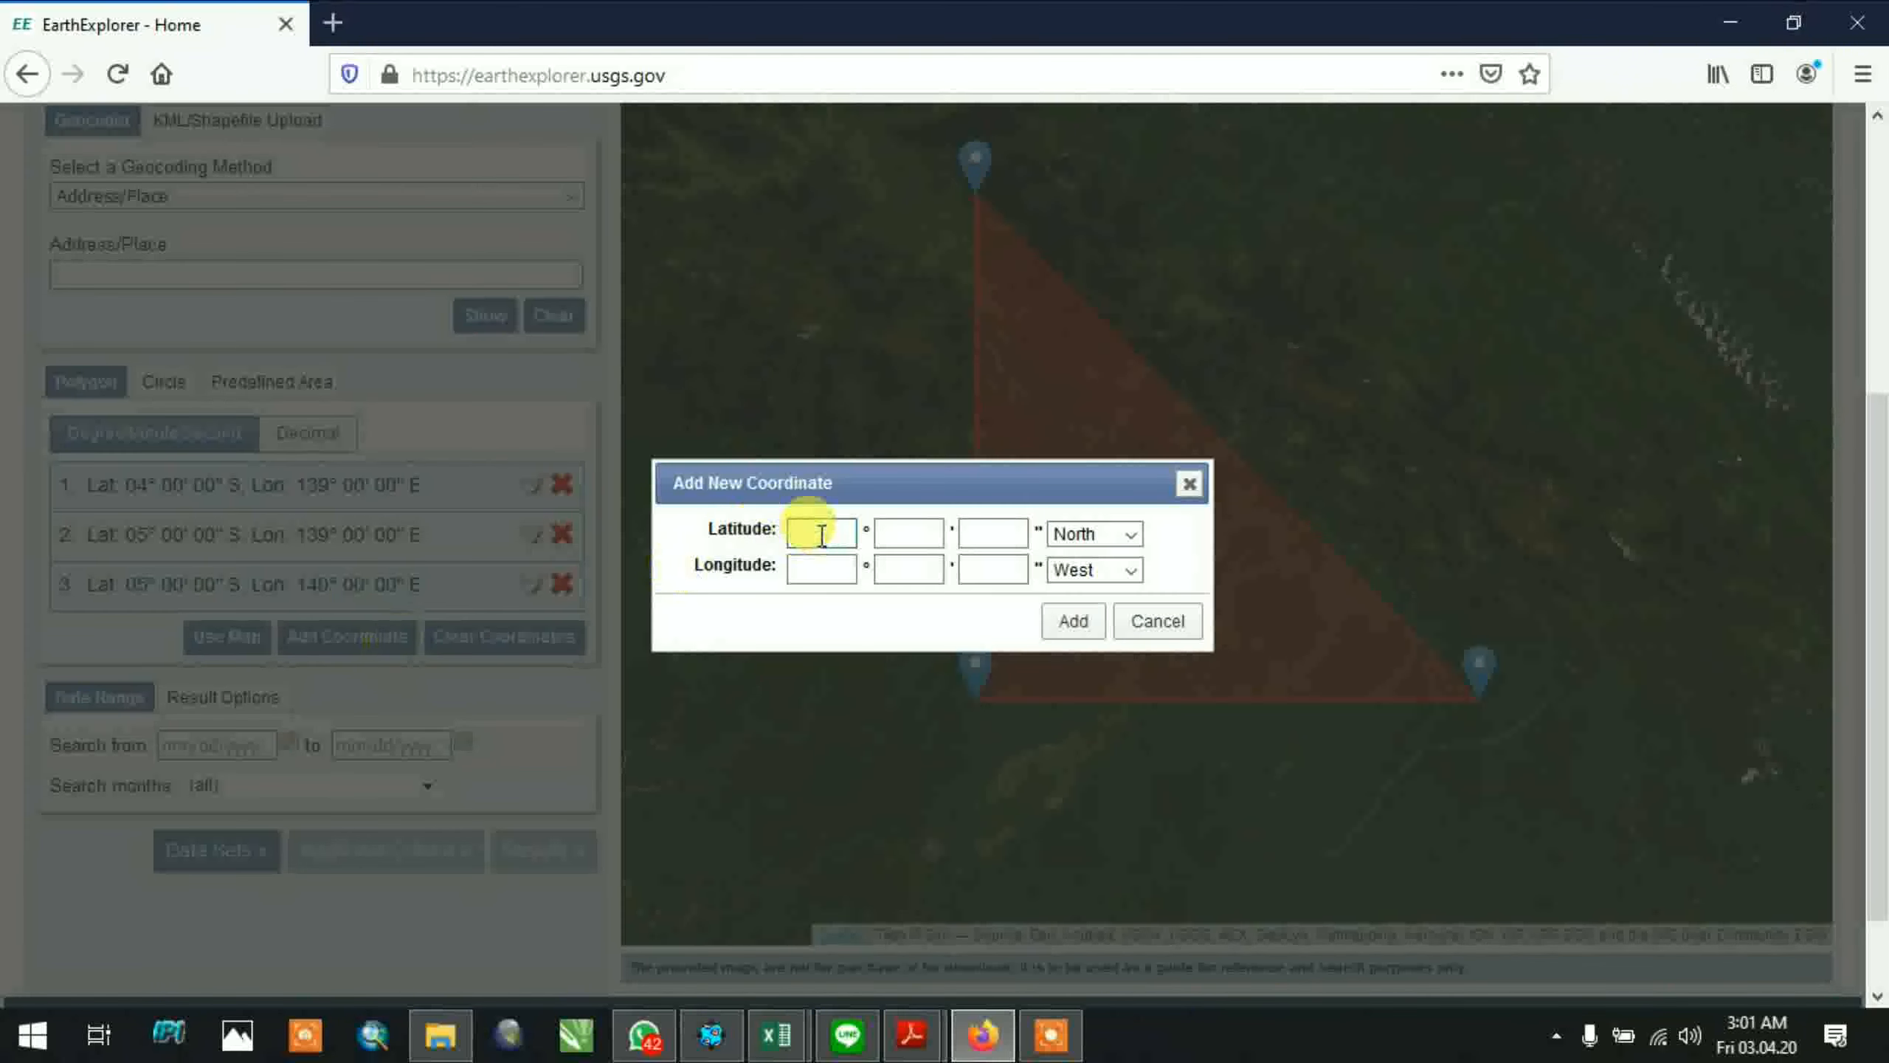
{"action": "key", "text": "Tab"}
{"action": "type", "text": "1"}
{"action": "key", "text": "BackSpace"}
{"action": "type", "text": "00"}
{"action": "key", "text": "Tab"}
{"action": "type", "text": "00"}
{"action": "key", "text": "Tab"}
{"action": "key", "text": "Down"}
Set the fourth coordinate's longitude to 140° 00' 00" East and add it to the polygon
{"action": "key", "text": "Tab"}
{"action": "type", "text": "140"}
{"action": "key", "text": "Tab"}
{"action": "type", "text": "000"}
{"action": "key", "text": "Tab"}
{"action": "key", "text": "Down"}
{"action": "left_click", "coordinate": [1070, 622]}
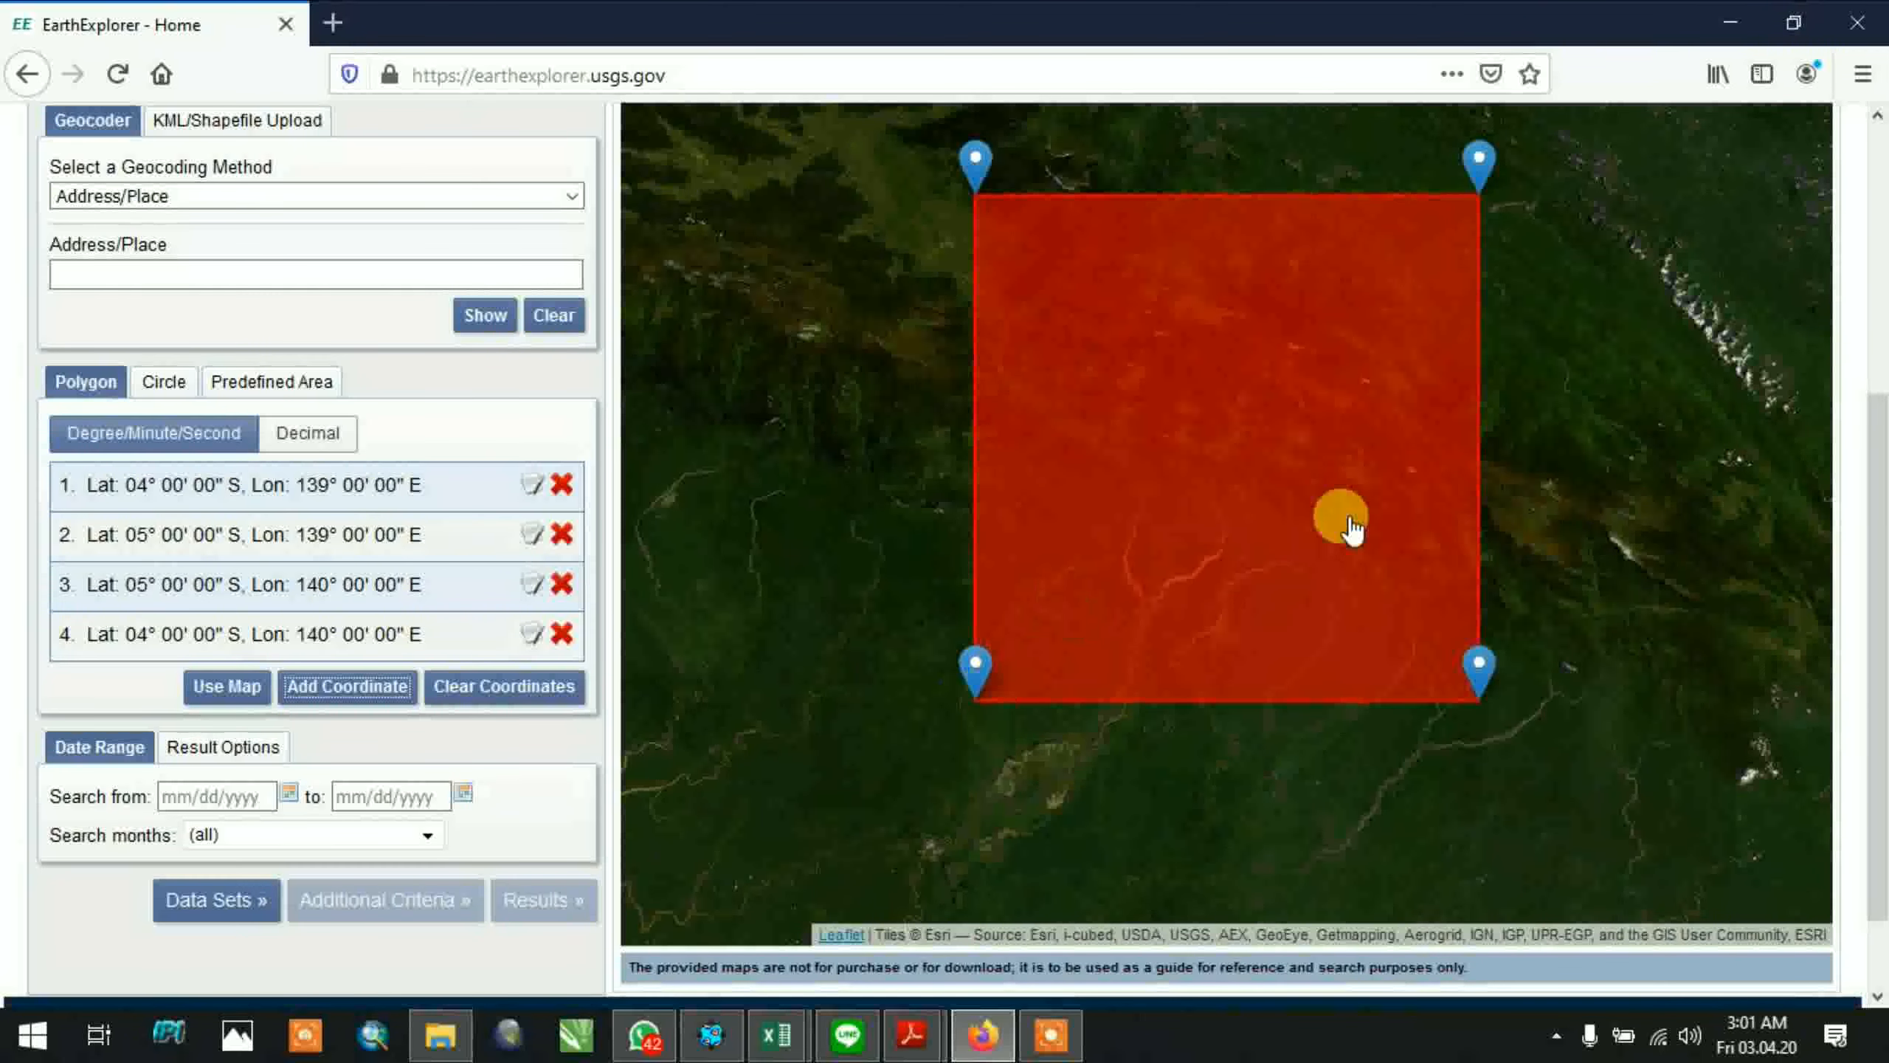
Open the data set selection for the defined polygon search area
{"action": "scroll", "coordinate": [611, 414], "scroll_direction": "up", "scroll_amount": 5}
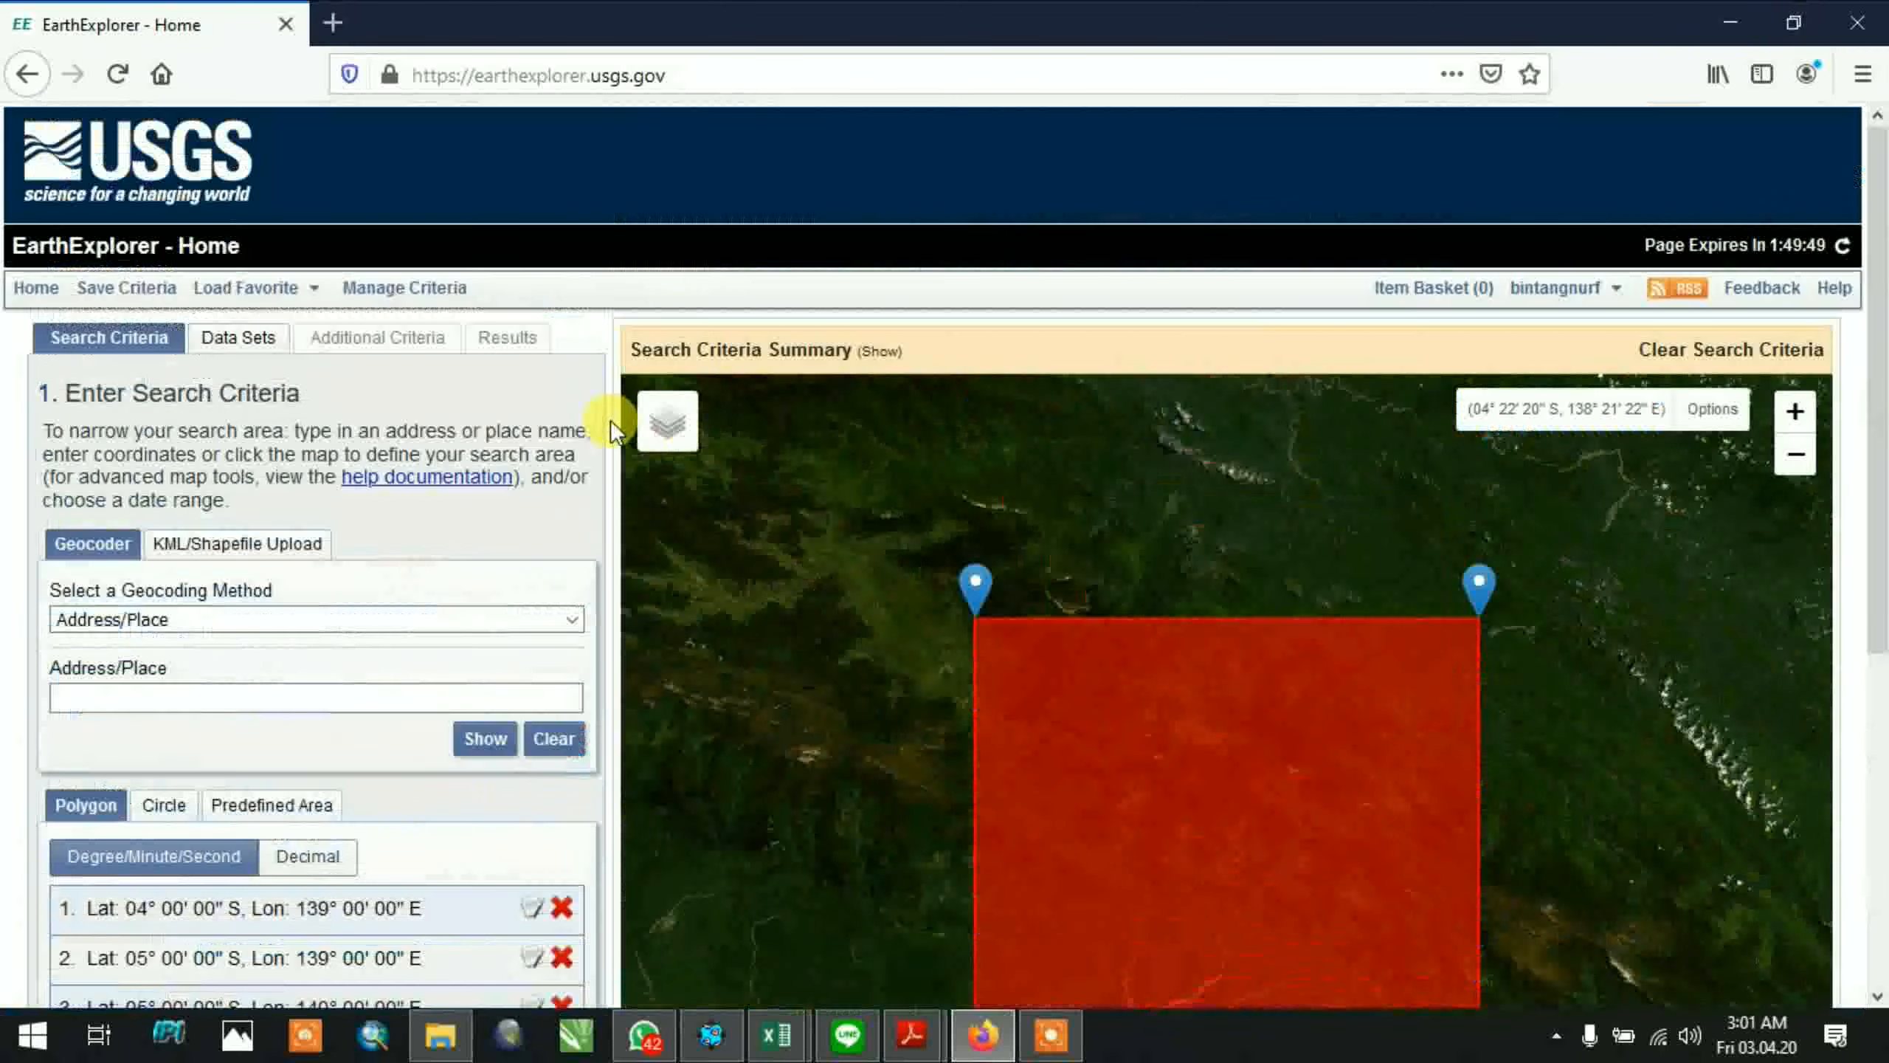
{"action": "left_click", "coordinate": [245, 343]}
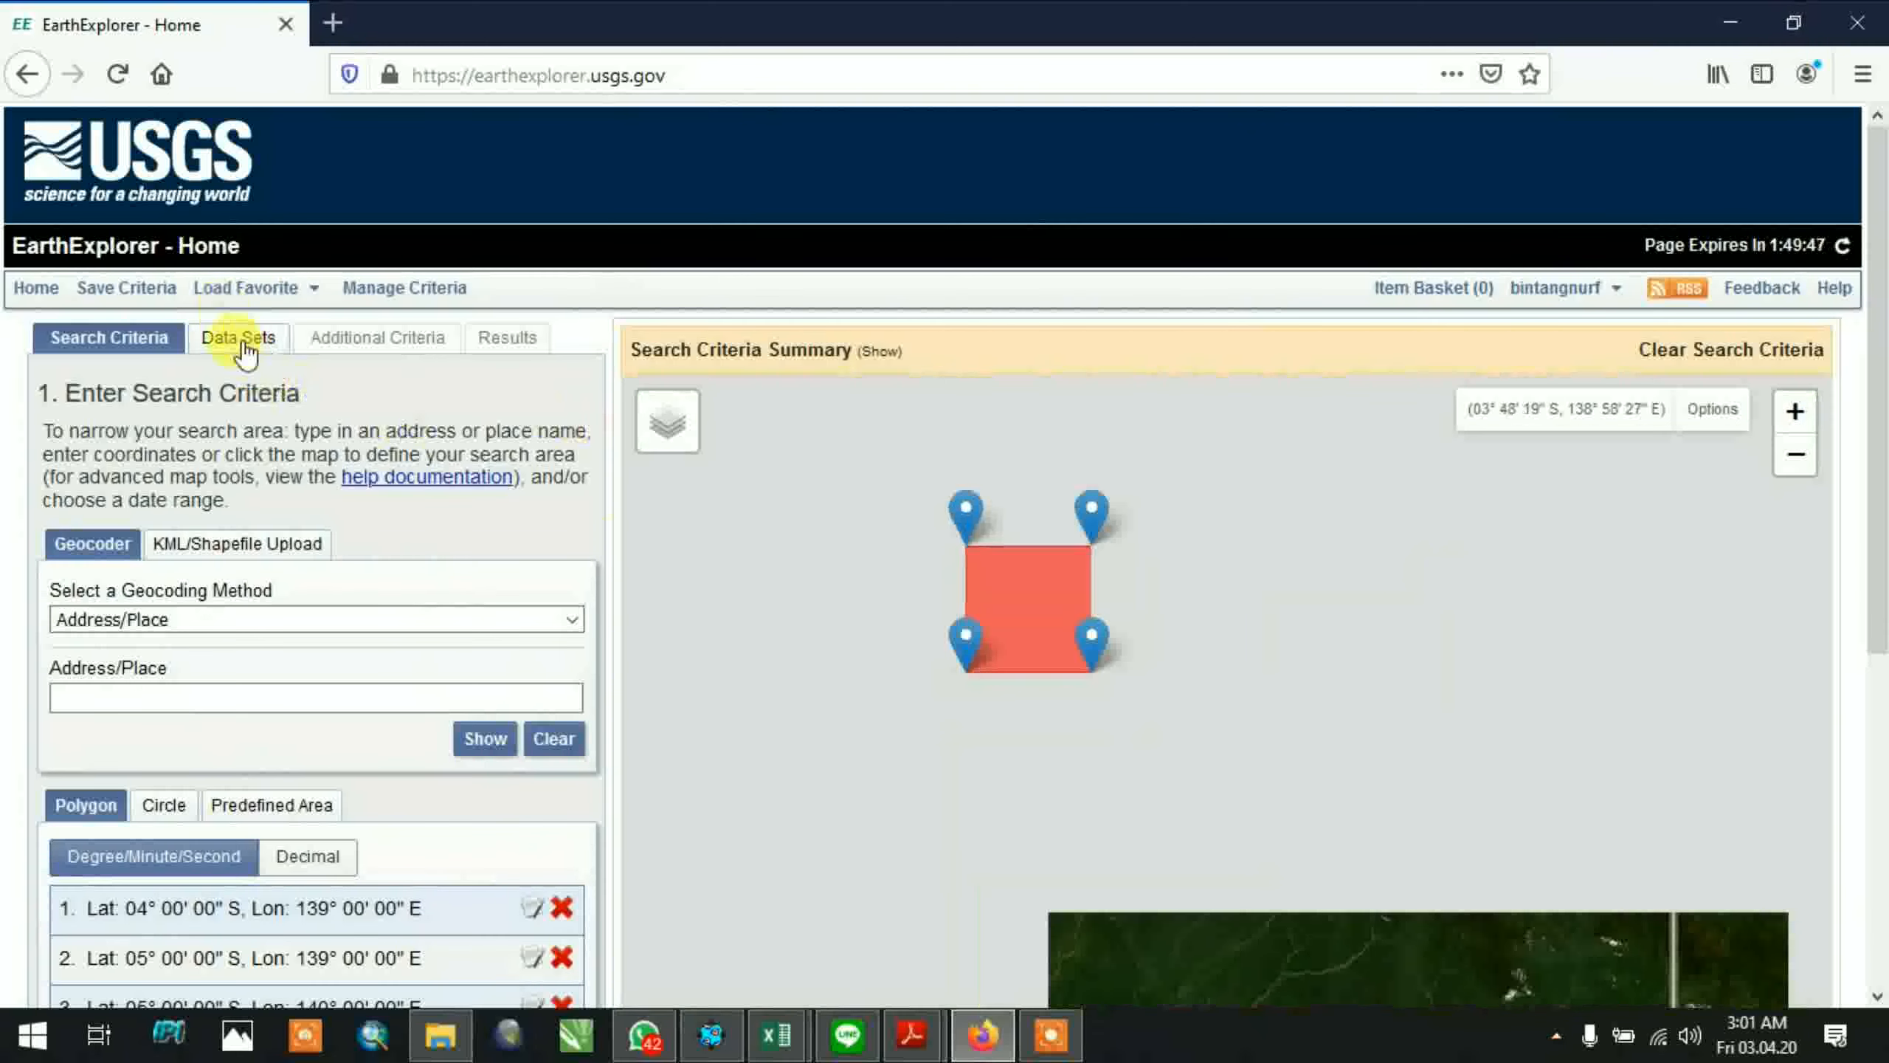
{"action": "scroll", "coordinate": [297, 521], "scroll_direction": "down", "scroll_amount": 3}
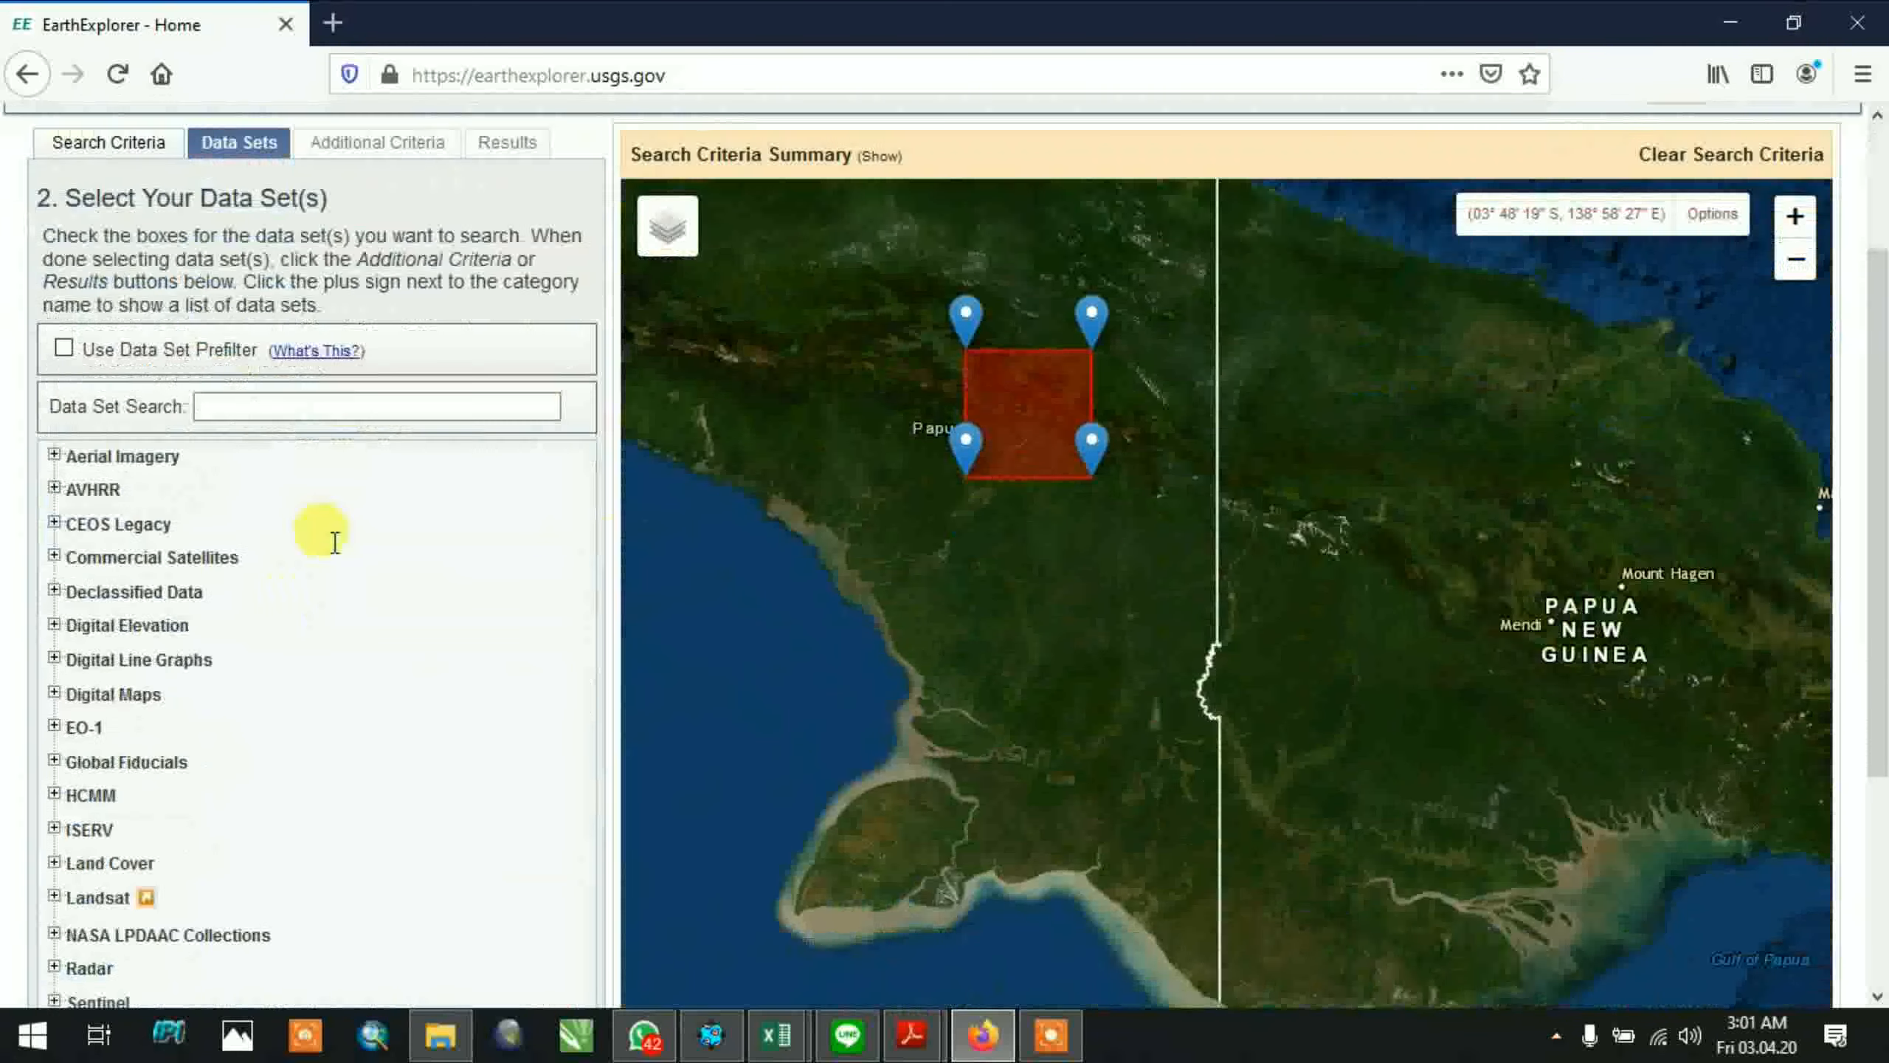
Try to search the list of data sets for STRT
{"action": "left_click", "coordinate": [364, 324]}
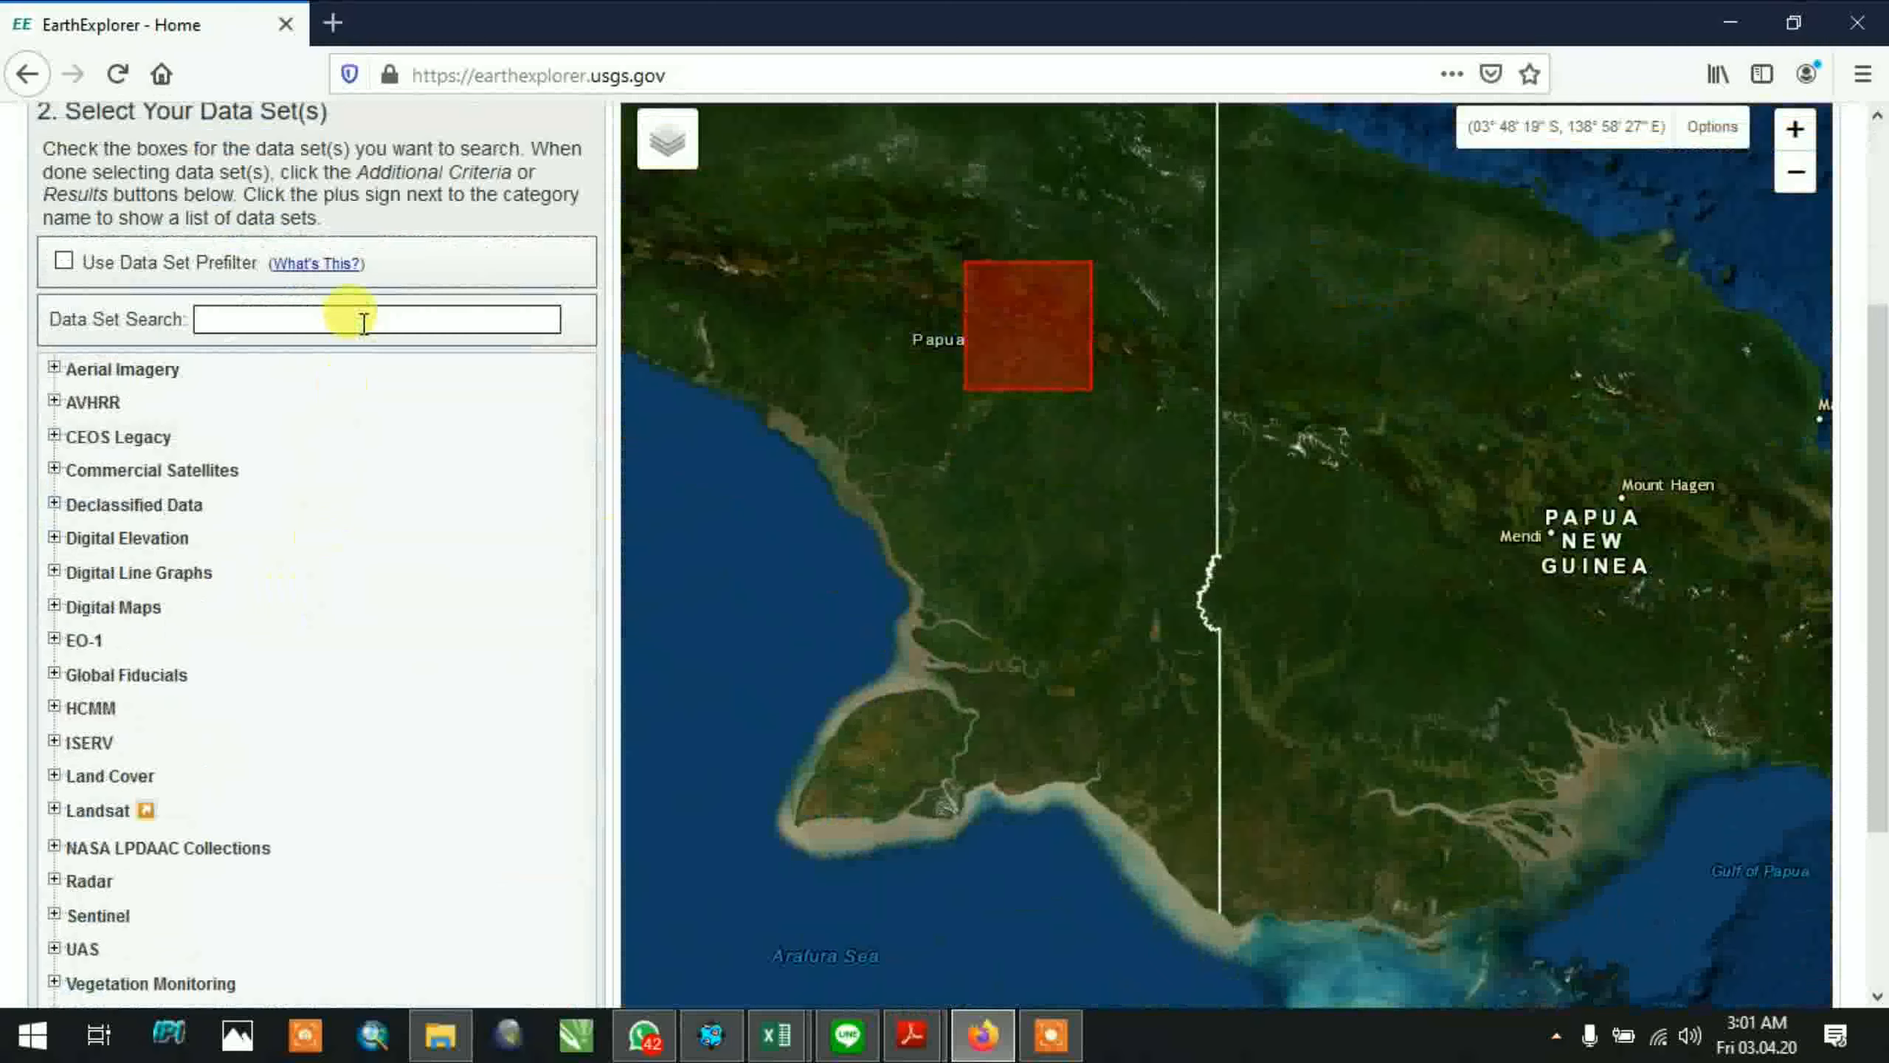
{"action": "type", "text": "STRT"}
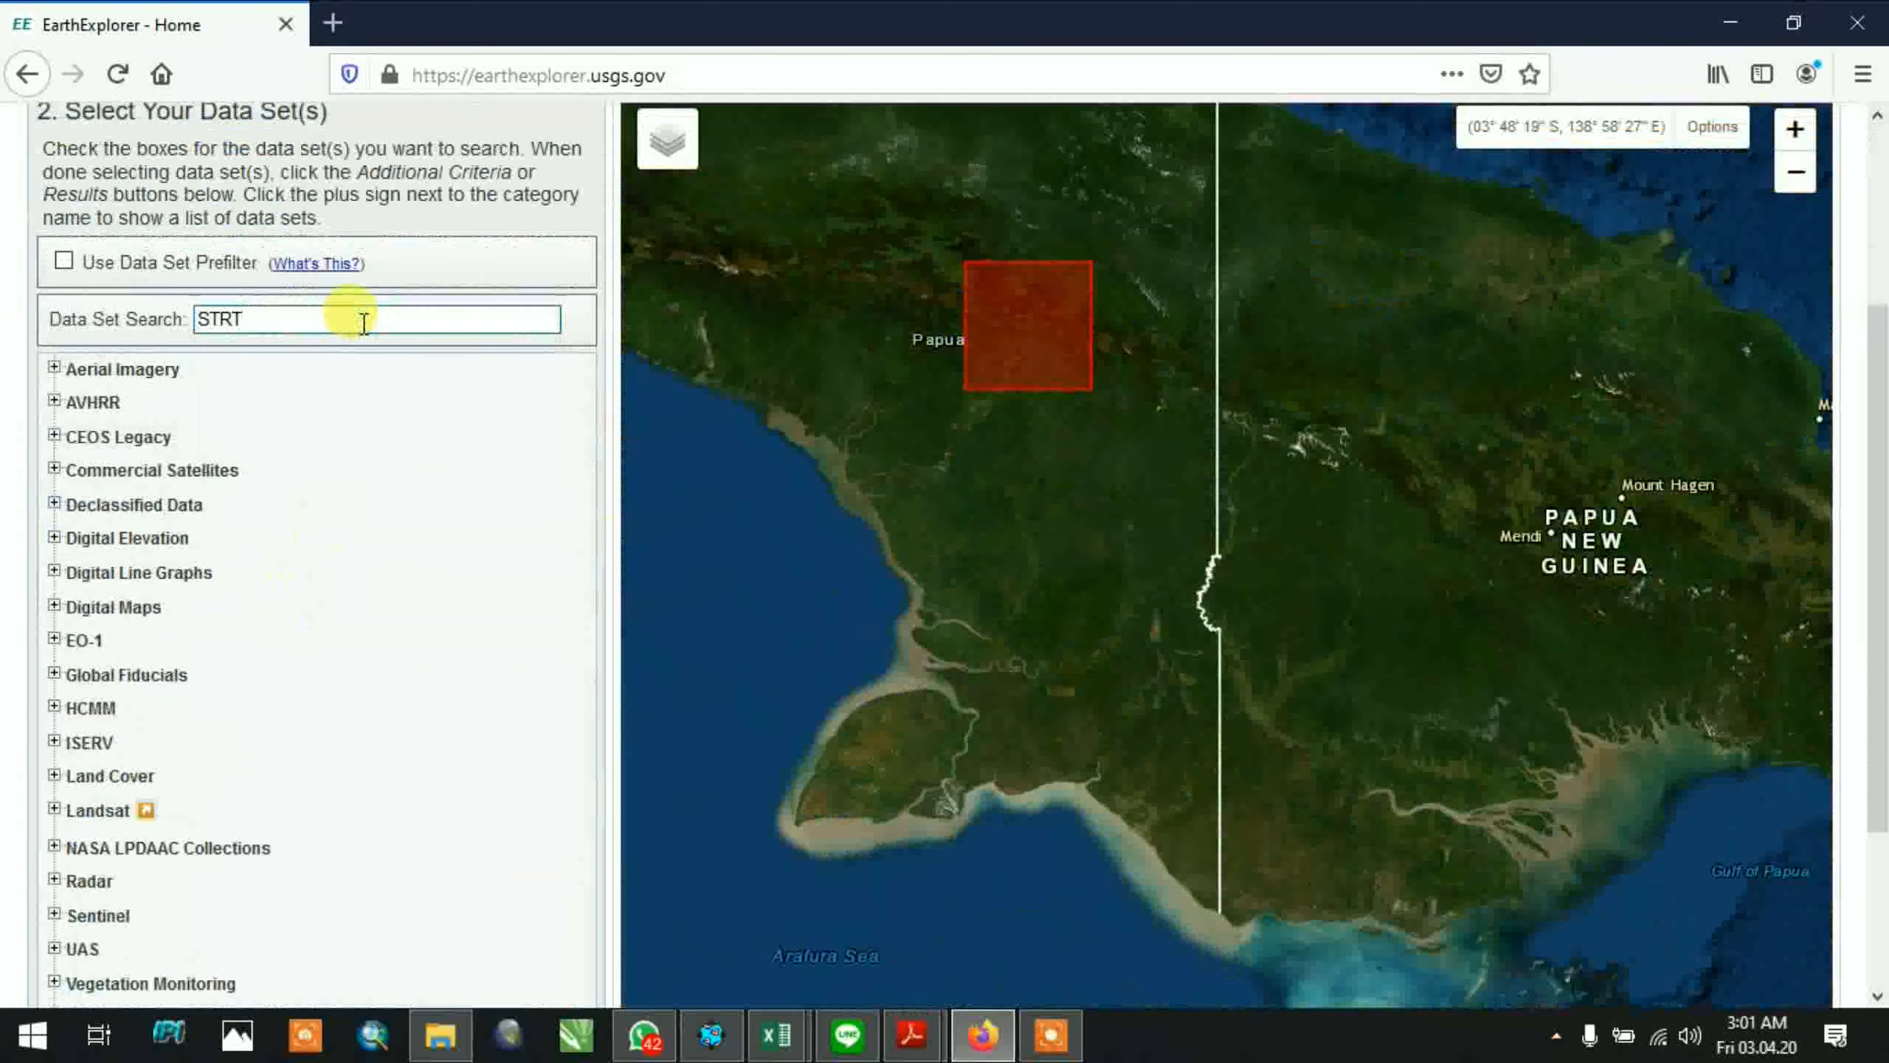
{"action": "type", "text": "M"}
{"action": "scroll", "coordinate": [283, 372], "scroll_direction": "down", "scroll_amount": 1}
{"action": "scroll", "coordinate": [253, 413], "scroll_direction": "down", "scroll_amount": 3}
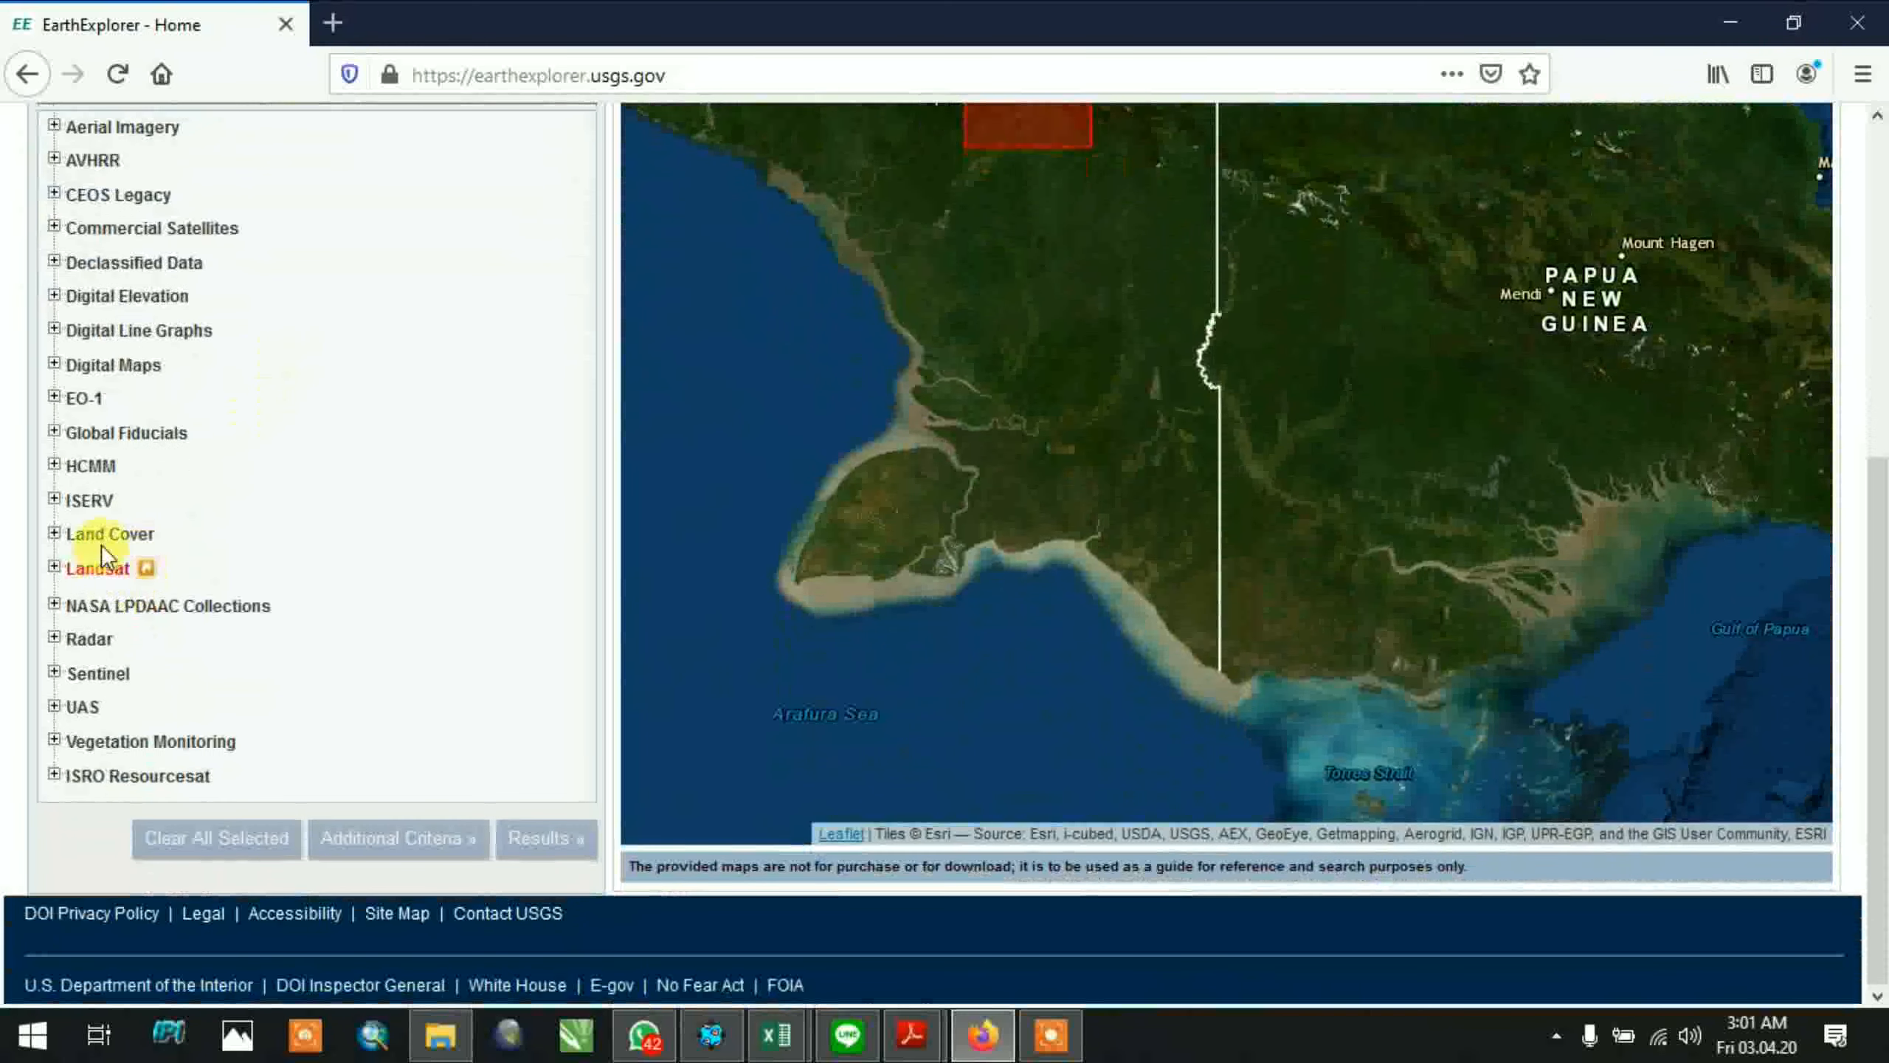
{"action": "left_click", "coordinate": [101, 439]}
{"action": "scroll", "coordinate": [82, 424], "scroll_direction": "up", "scroll_amount": 7}
{"action": "left_click", "coordinate": [291, 598]}
{"action": "key", "text": "Return"}
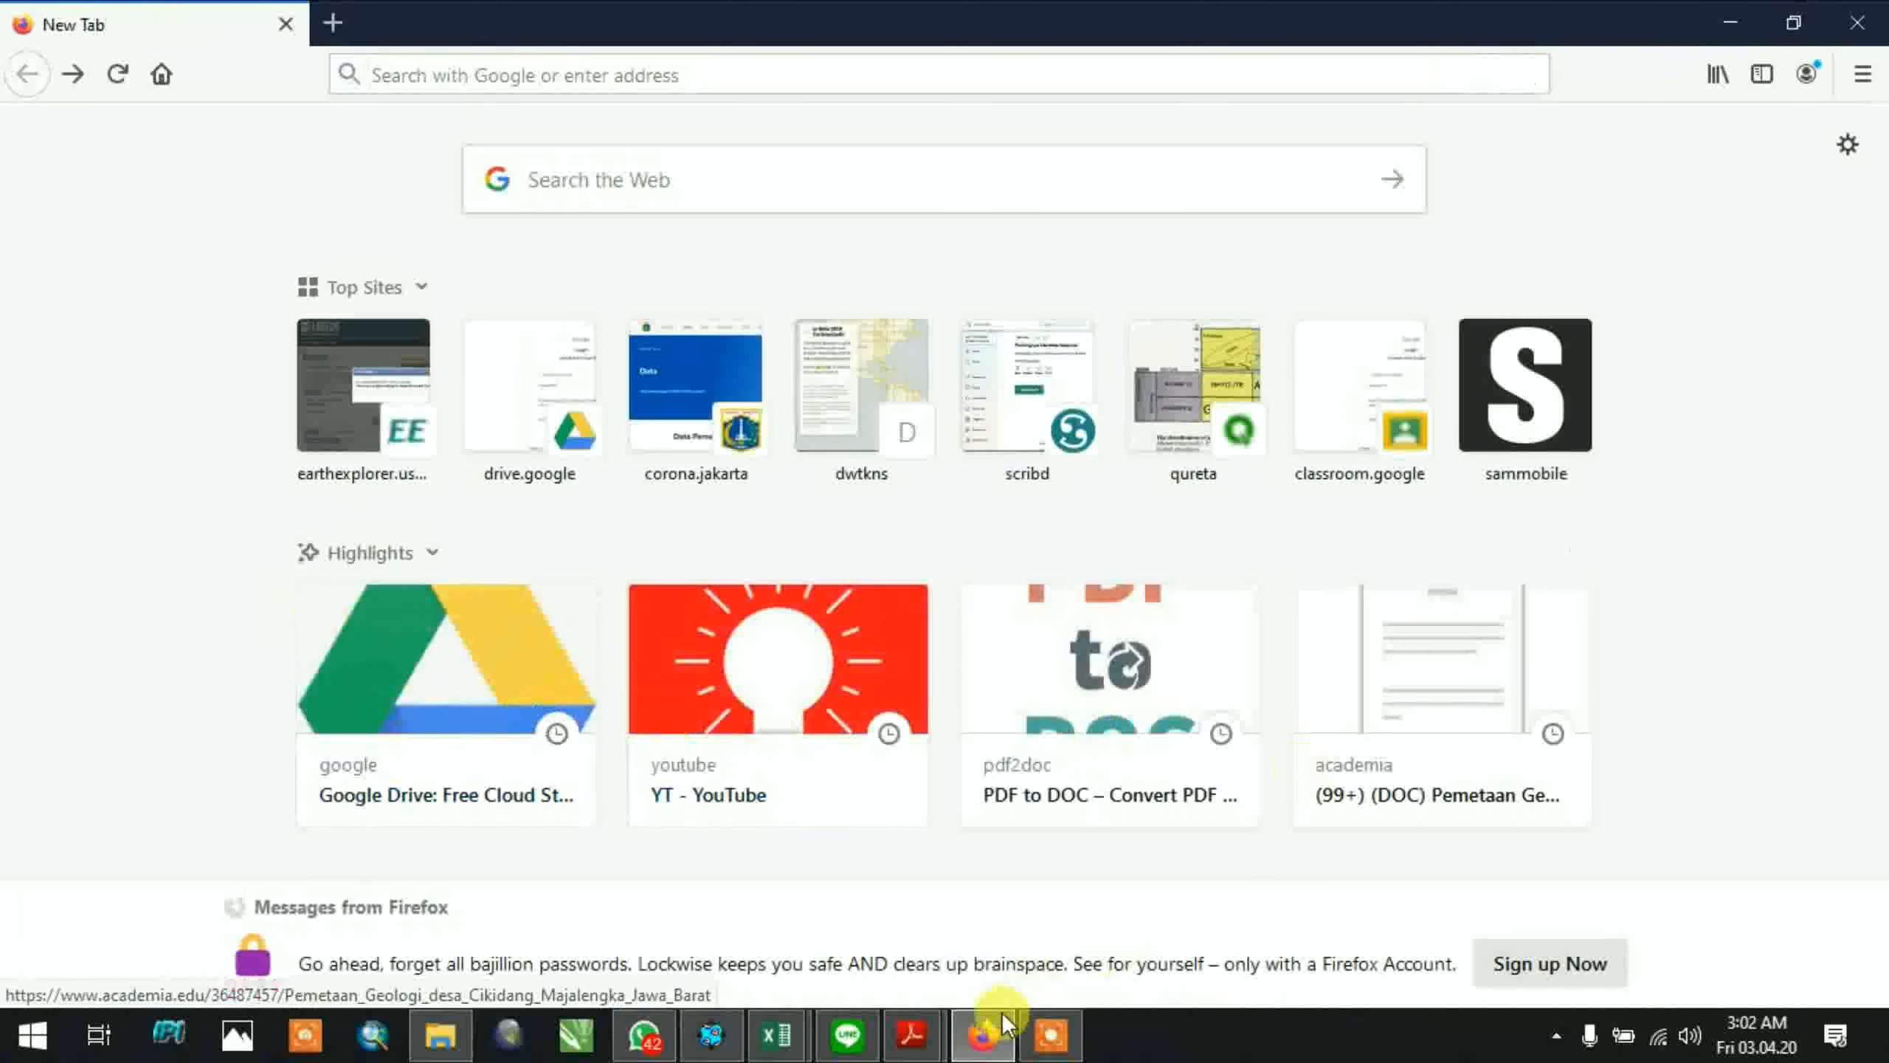
{"action": "left_click", "coordinate": [1035, 1043]}
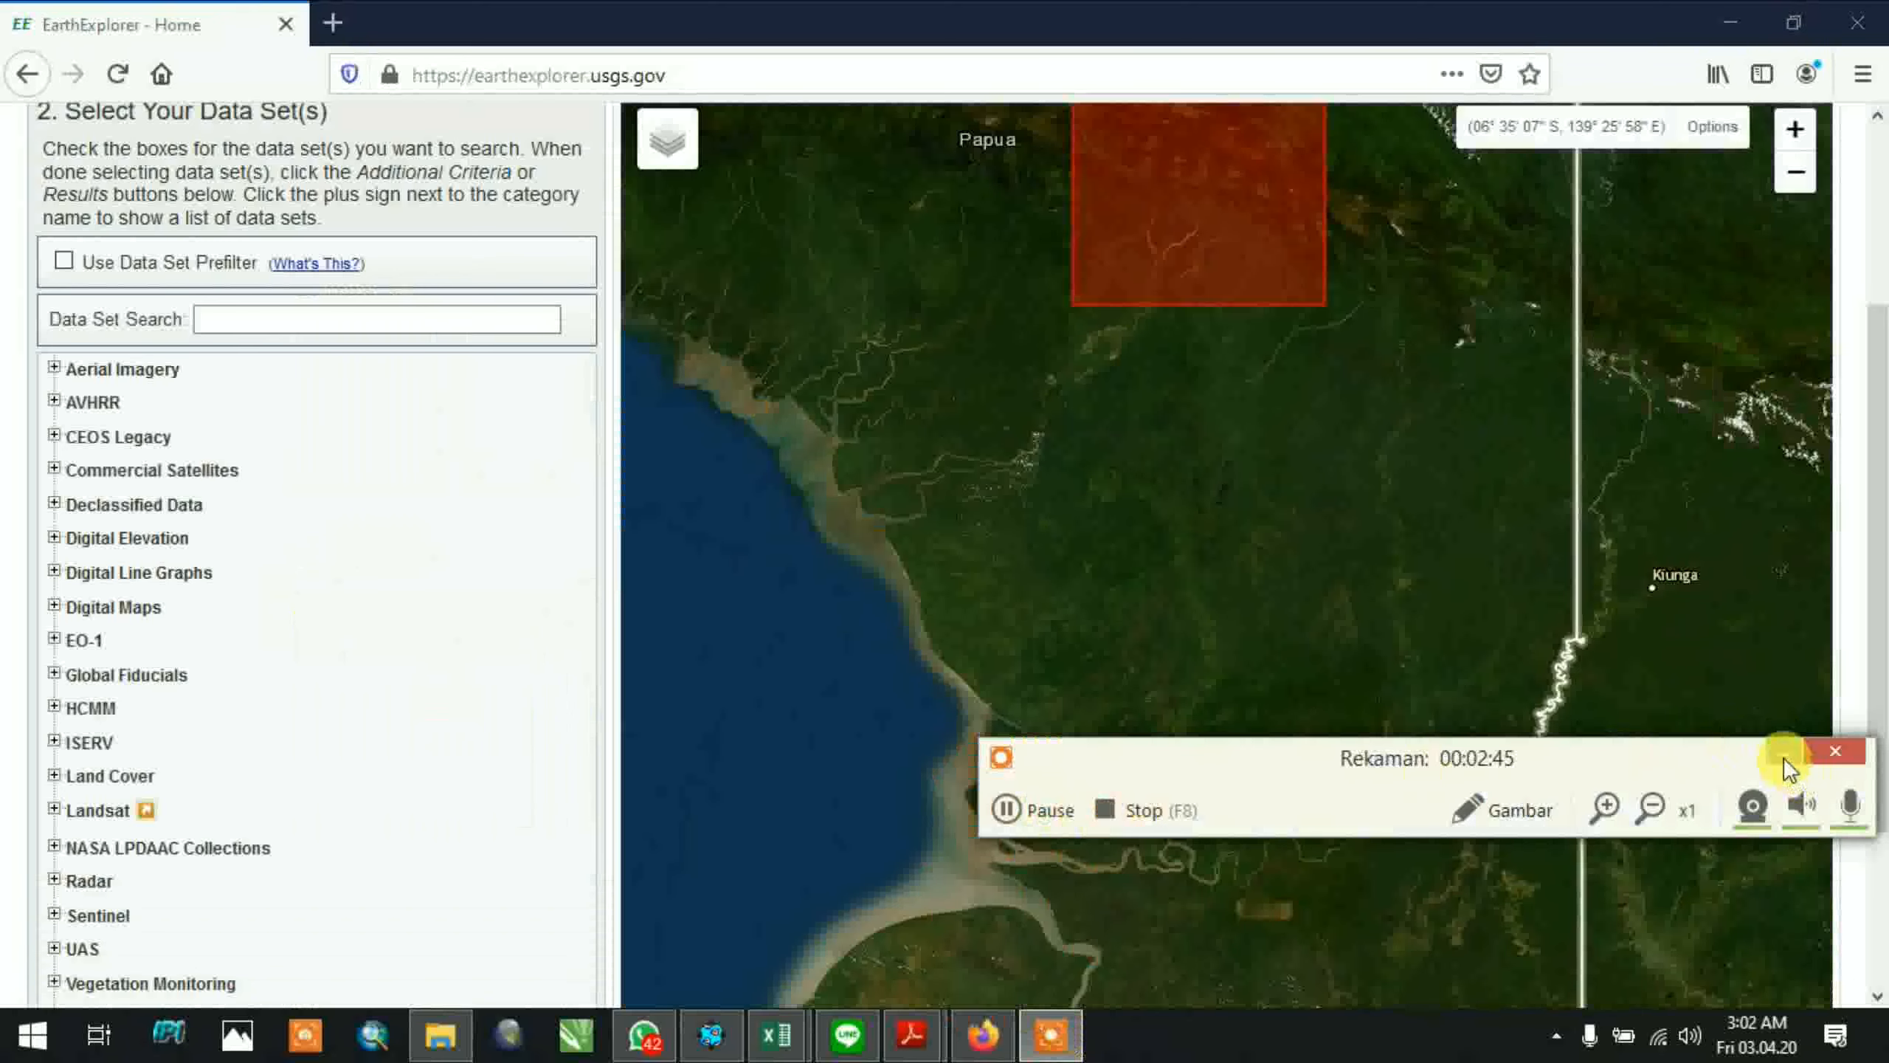
{"action": "left_click", "coordinate": [1783, 751]}
{"action": "scroll", "coordinate": [1391, 372], "scroll_direction": "down", "scroll_amount": 3}
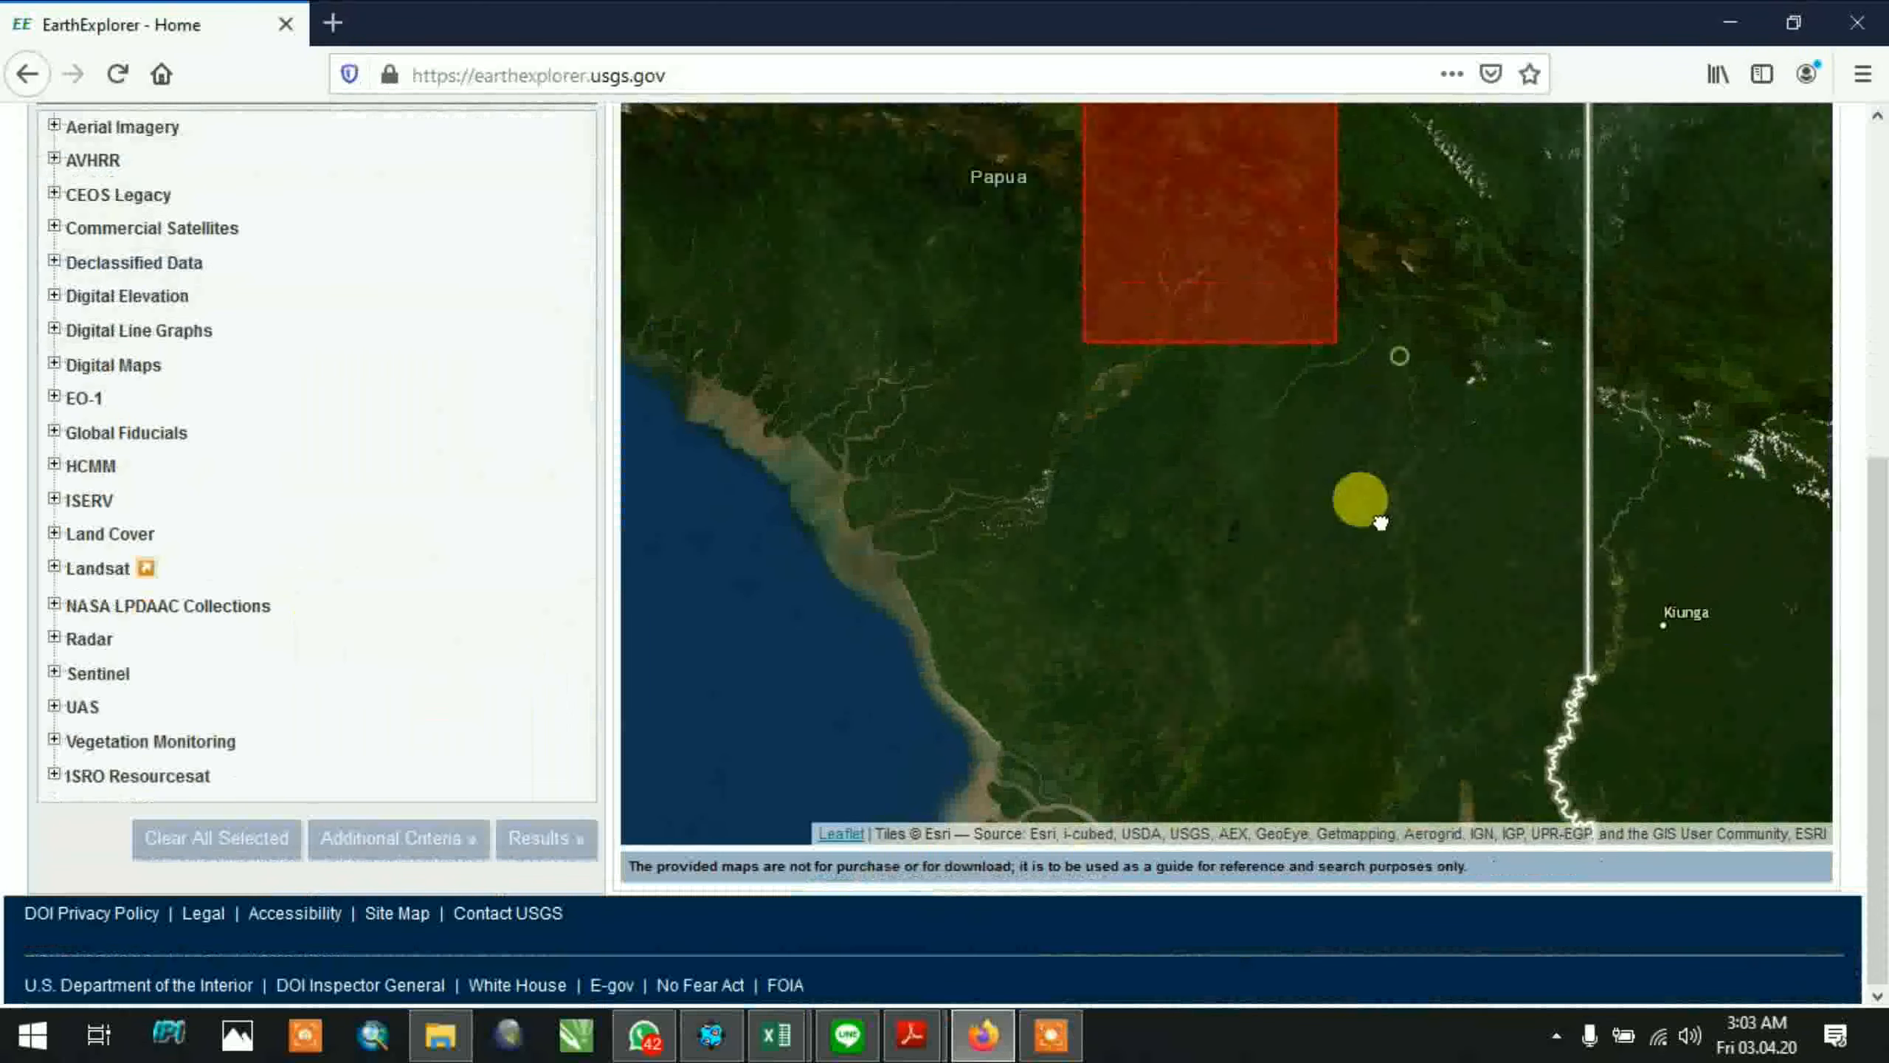
{"action": "scroll", "coordinate": [1248, 464], "scroll_direction": "up", "scroll_amount": 3}
{"action": "scroll", "coordinate": [1219, 328], "scroll_direction": "down", "scroll_amount": 1}
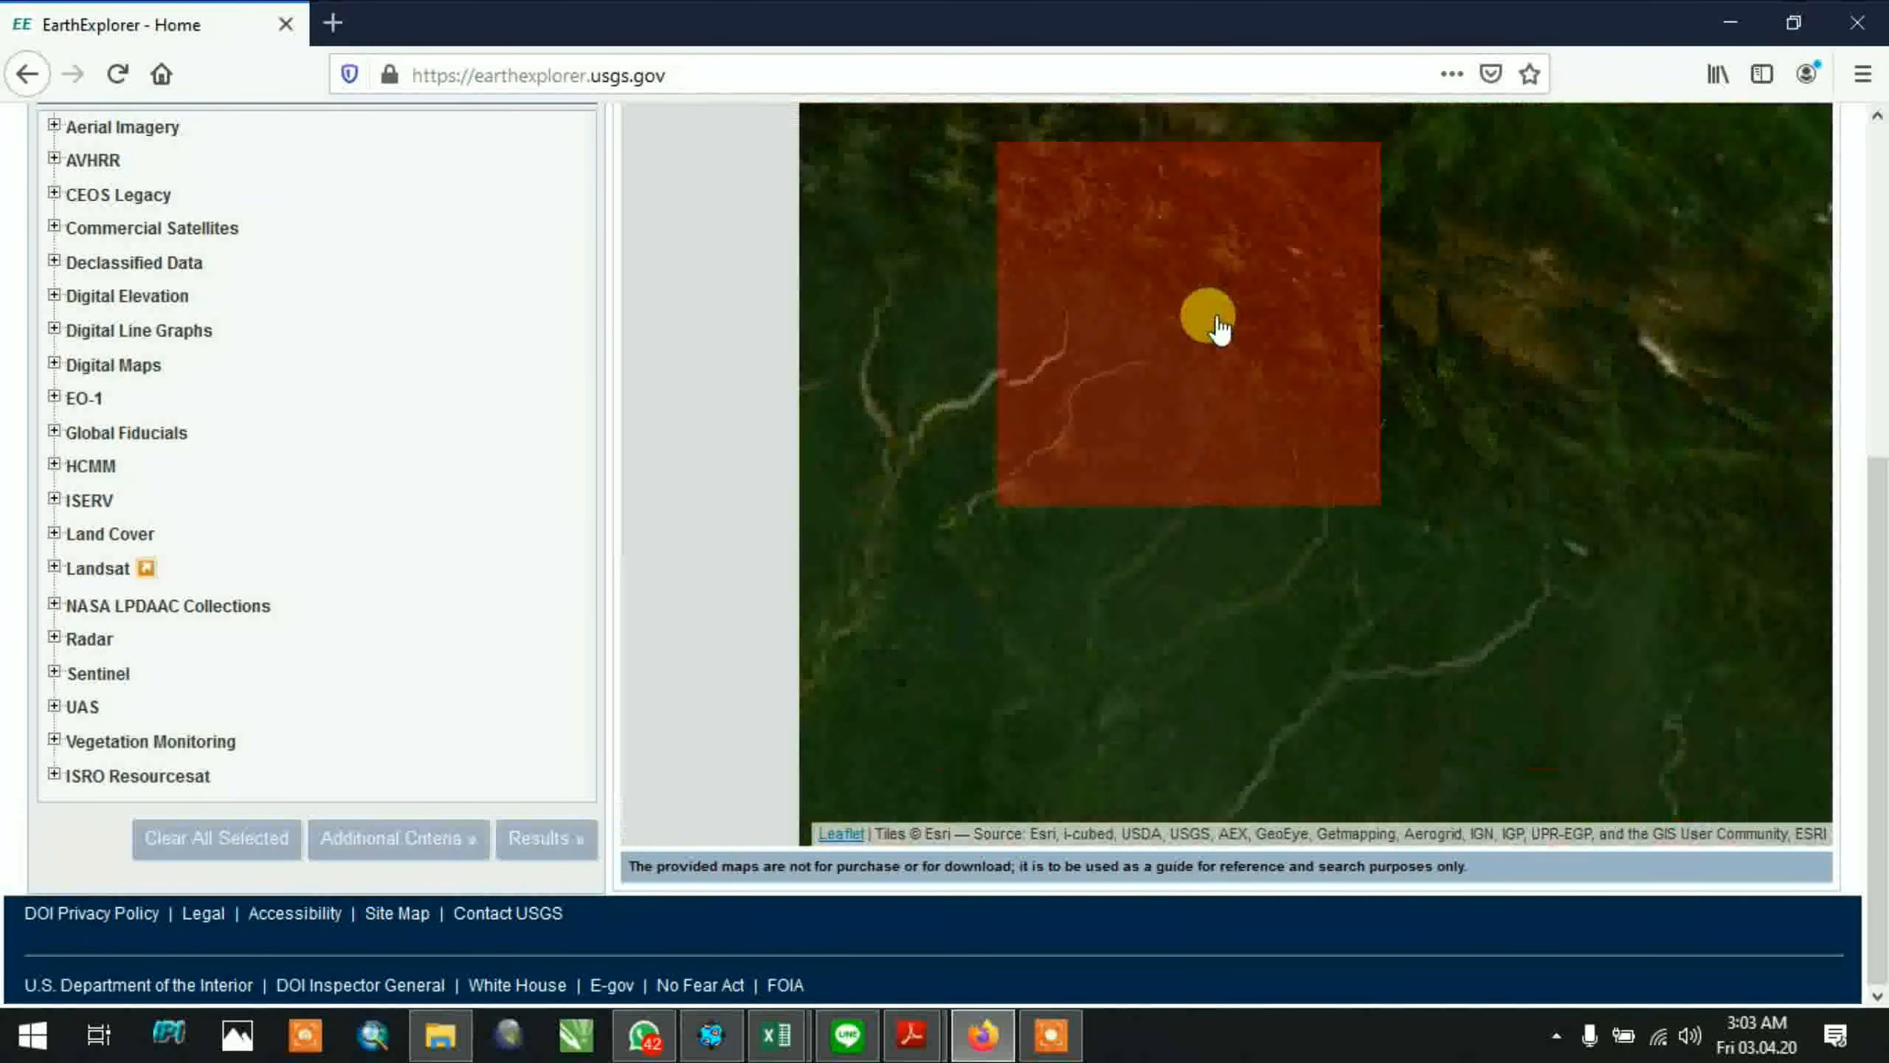
{"action": "scroll", "coordinate": [1223, 298], "scroll_direction": "up", "scroll_amount": 1}
{"action": "left_click_drag", "start_coordinate": [1256, 337], "coordinate": [1303, 443]}
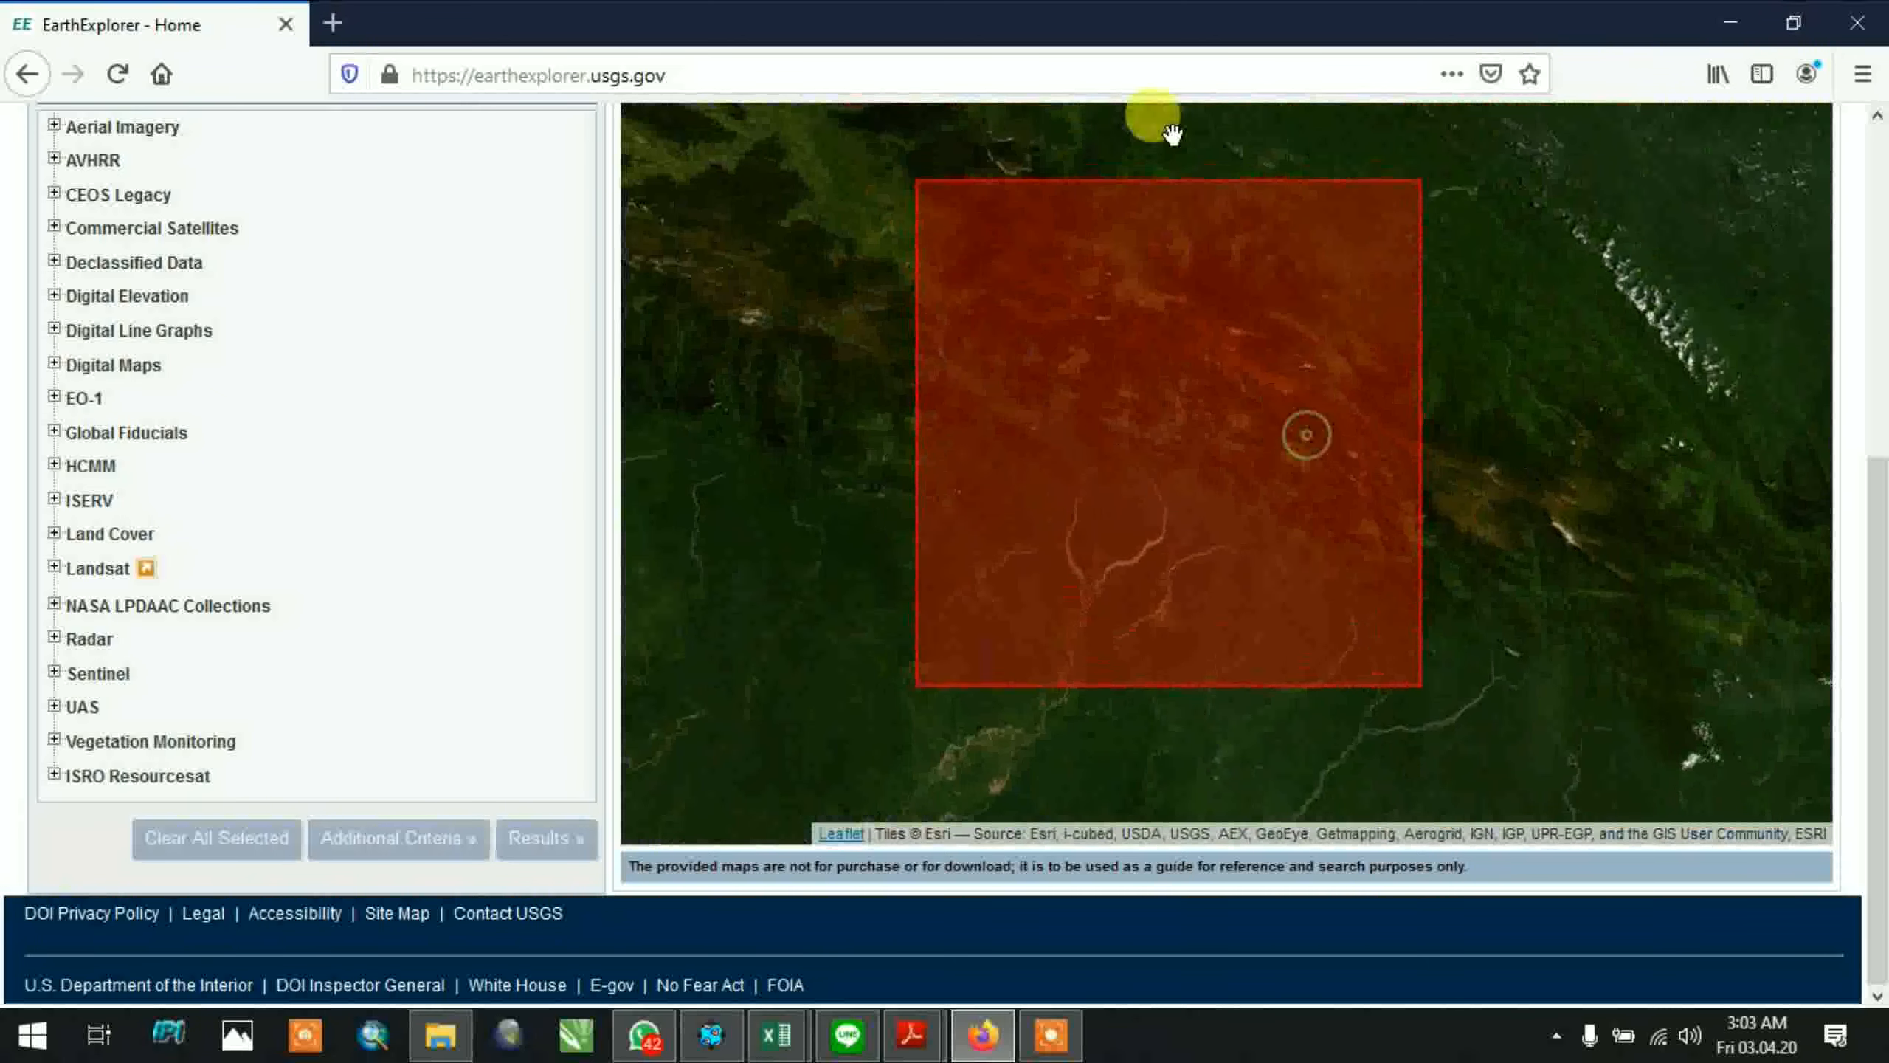
Search the data sets for SRT and select SRTM 1 Arc-Second Global as the data set to search
{"action": "scroll", "coordinate": [342, 307], "scroll_direction": "up", "scroll_amount": 5}
{"action": "left_click", "coordinate": [376, 602]}
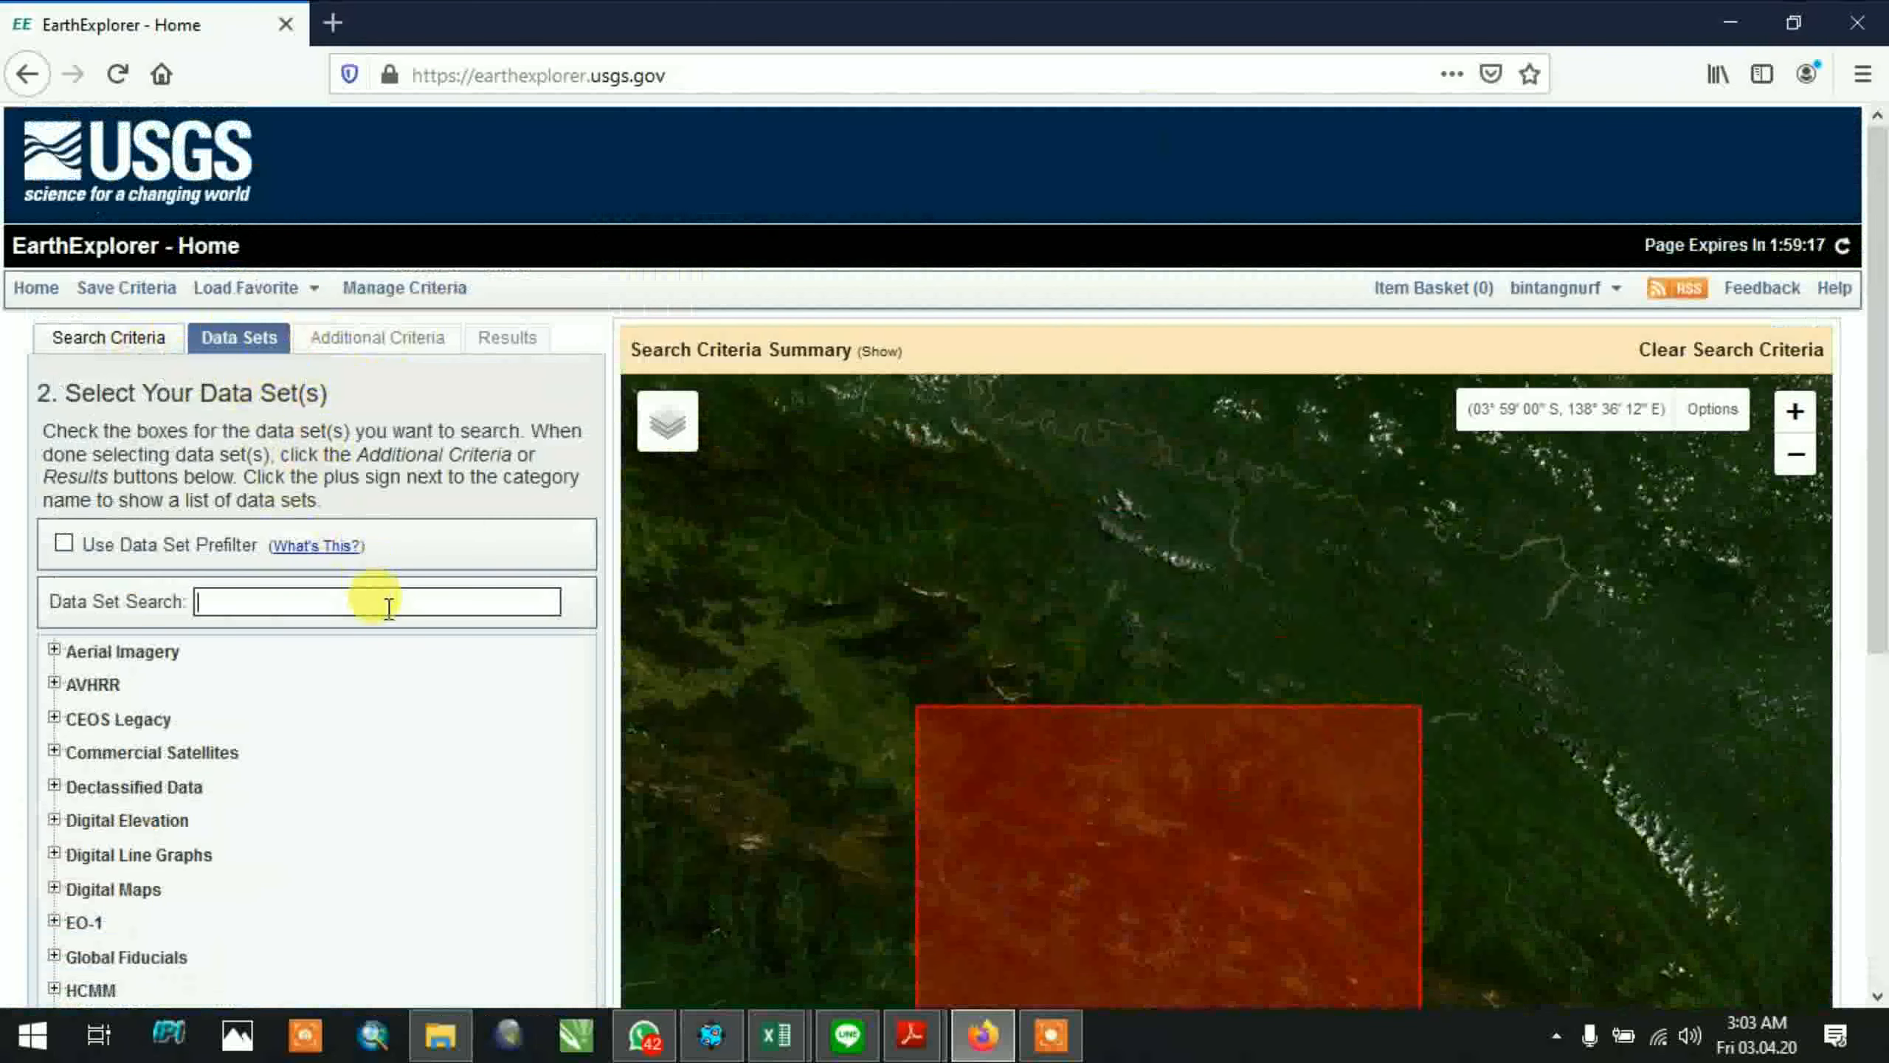
{"action": "type", "text": "SRT"}
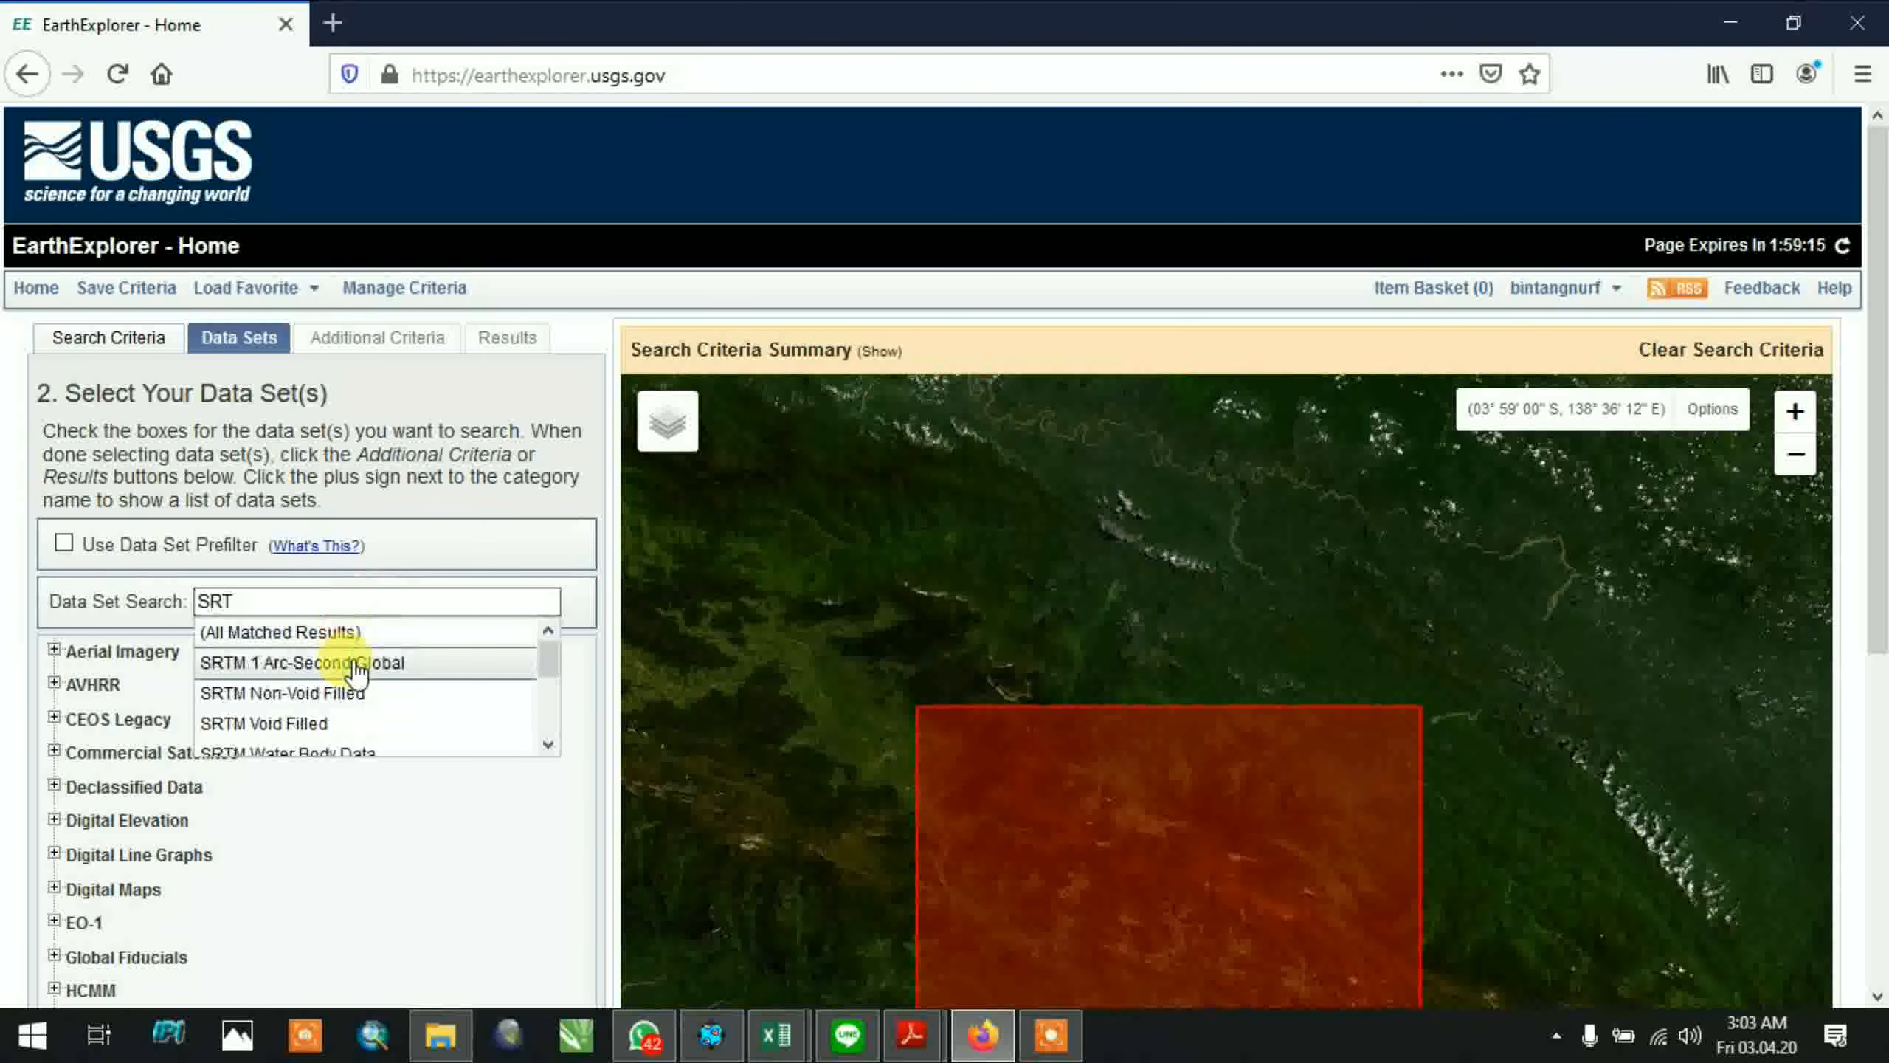
{"action": "left_click", "coordinate": [350, 661]}
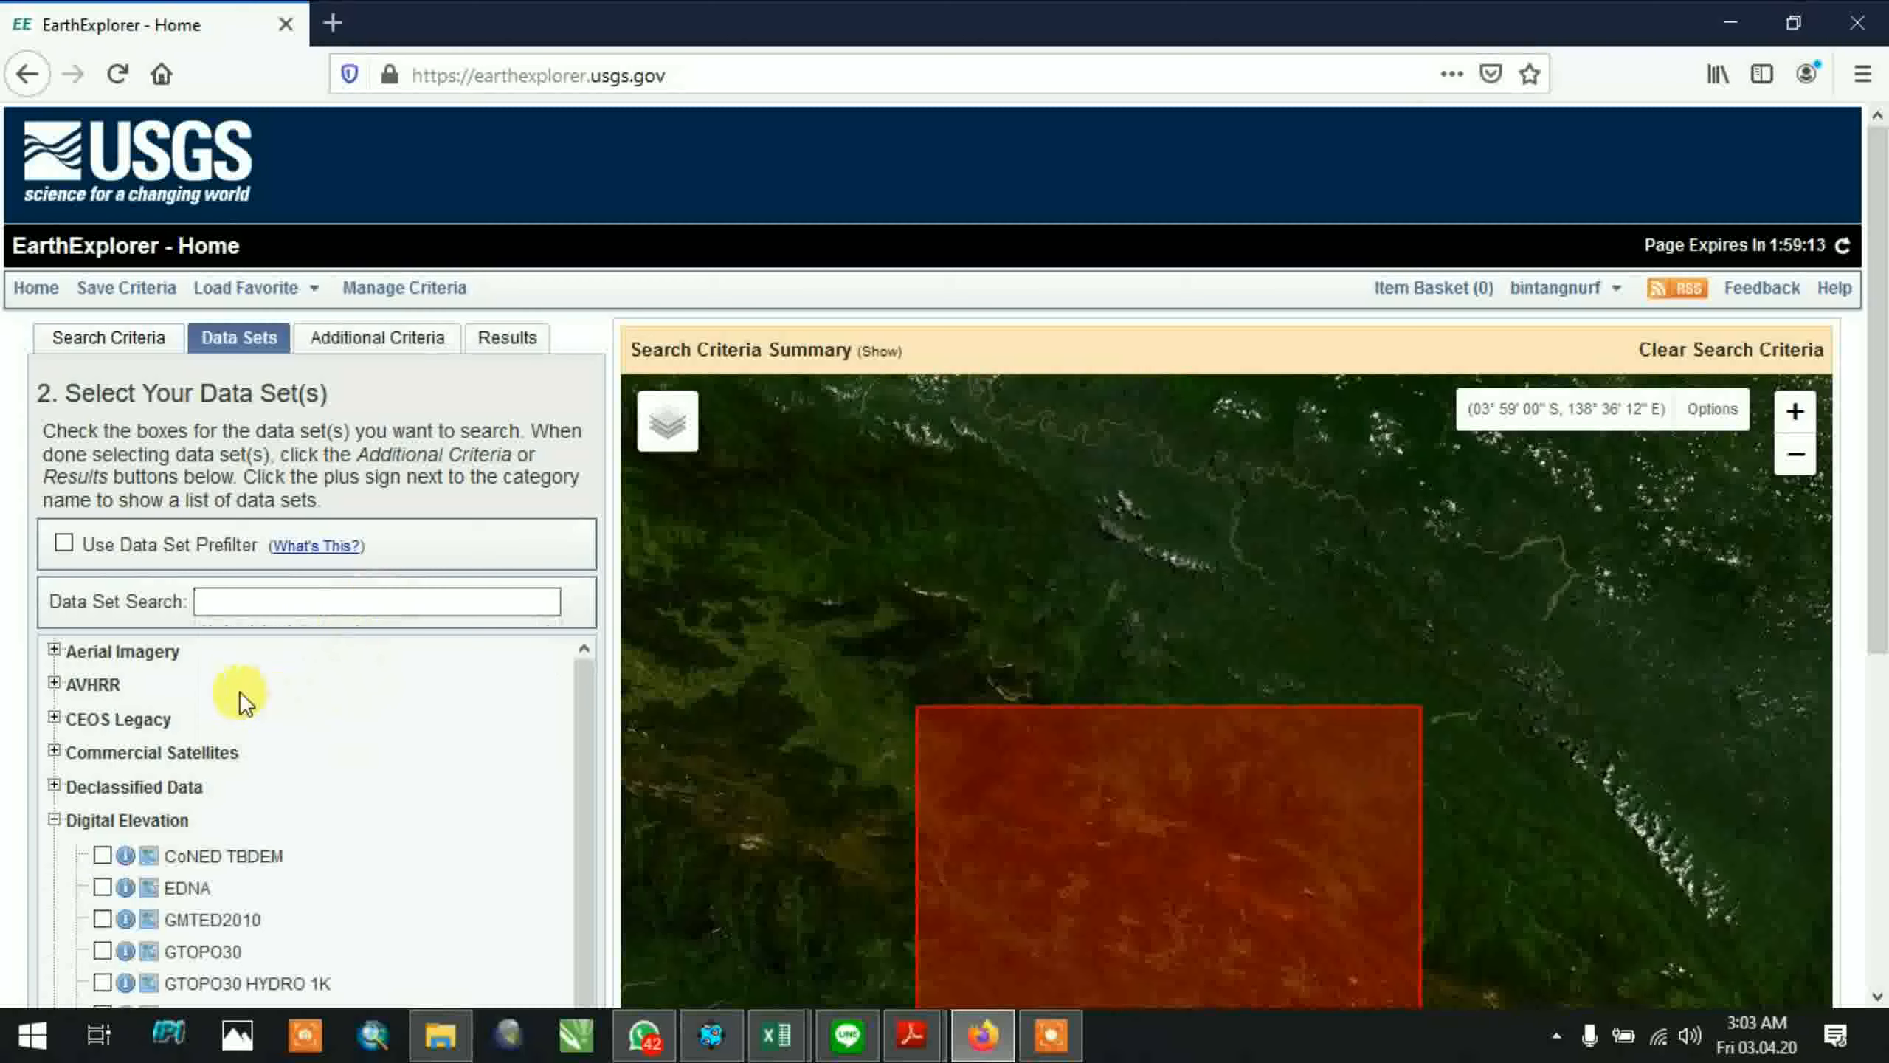
{"action": "scroll", "coordinate": [245, 691], "scroll_direction": "down", "scroll_amount": 4}
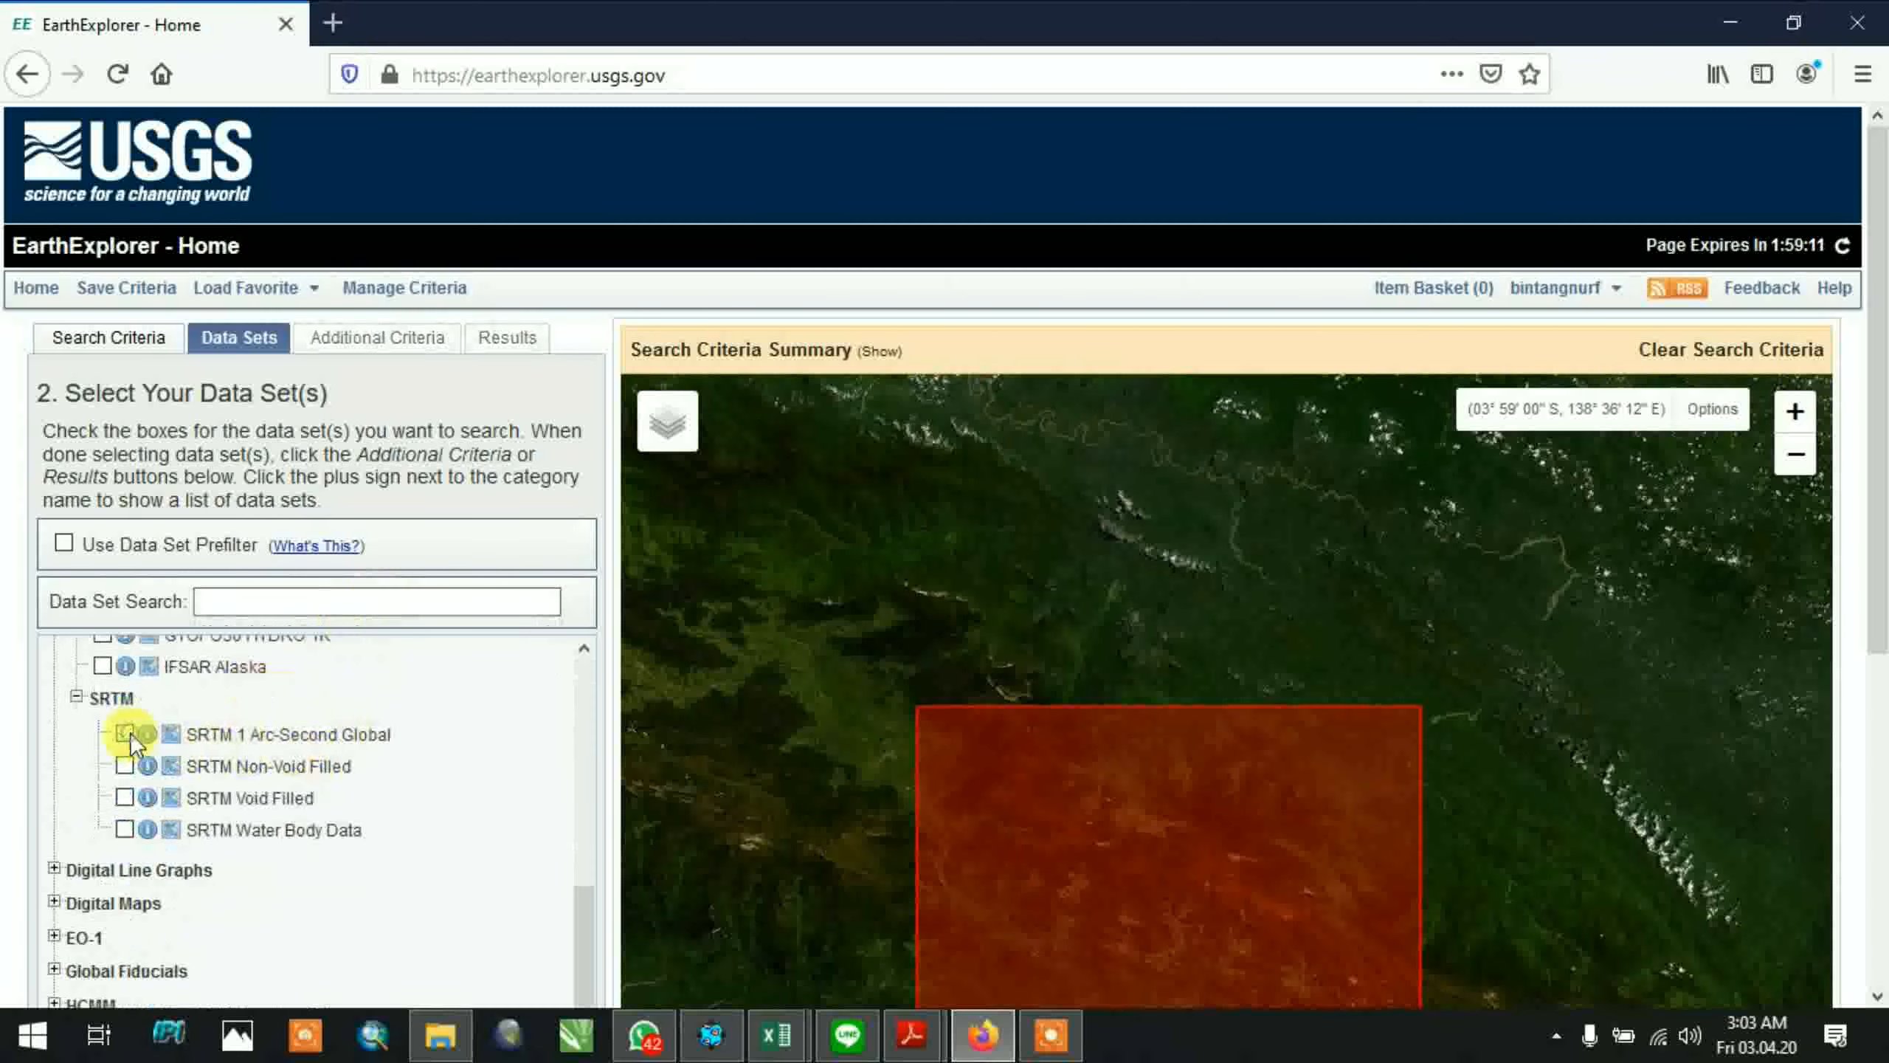
{"action": "scroll", "coordinate": [364, 779], "scroll_direction": "down", "scroll_amount": 1}
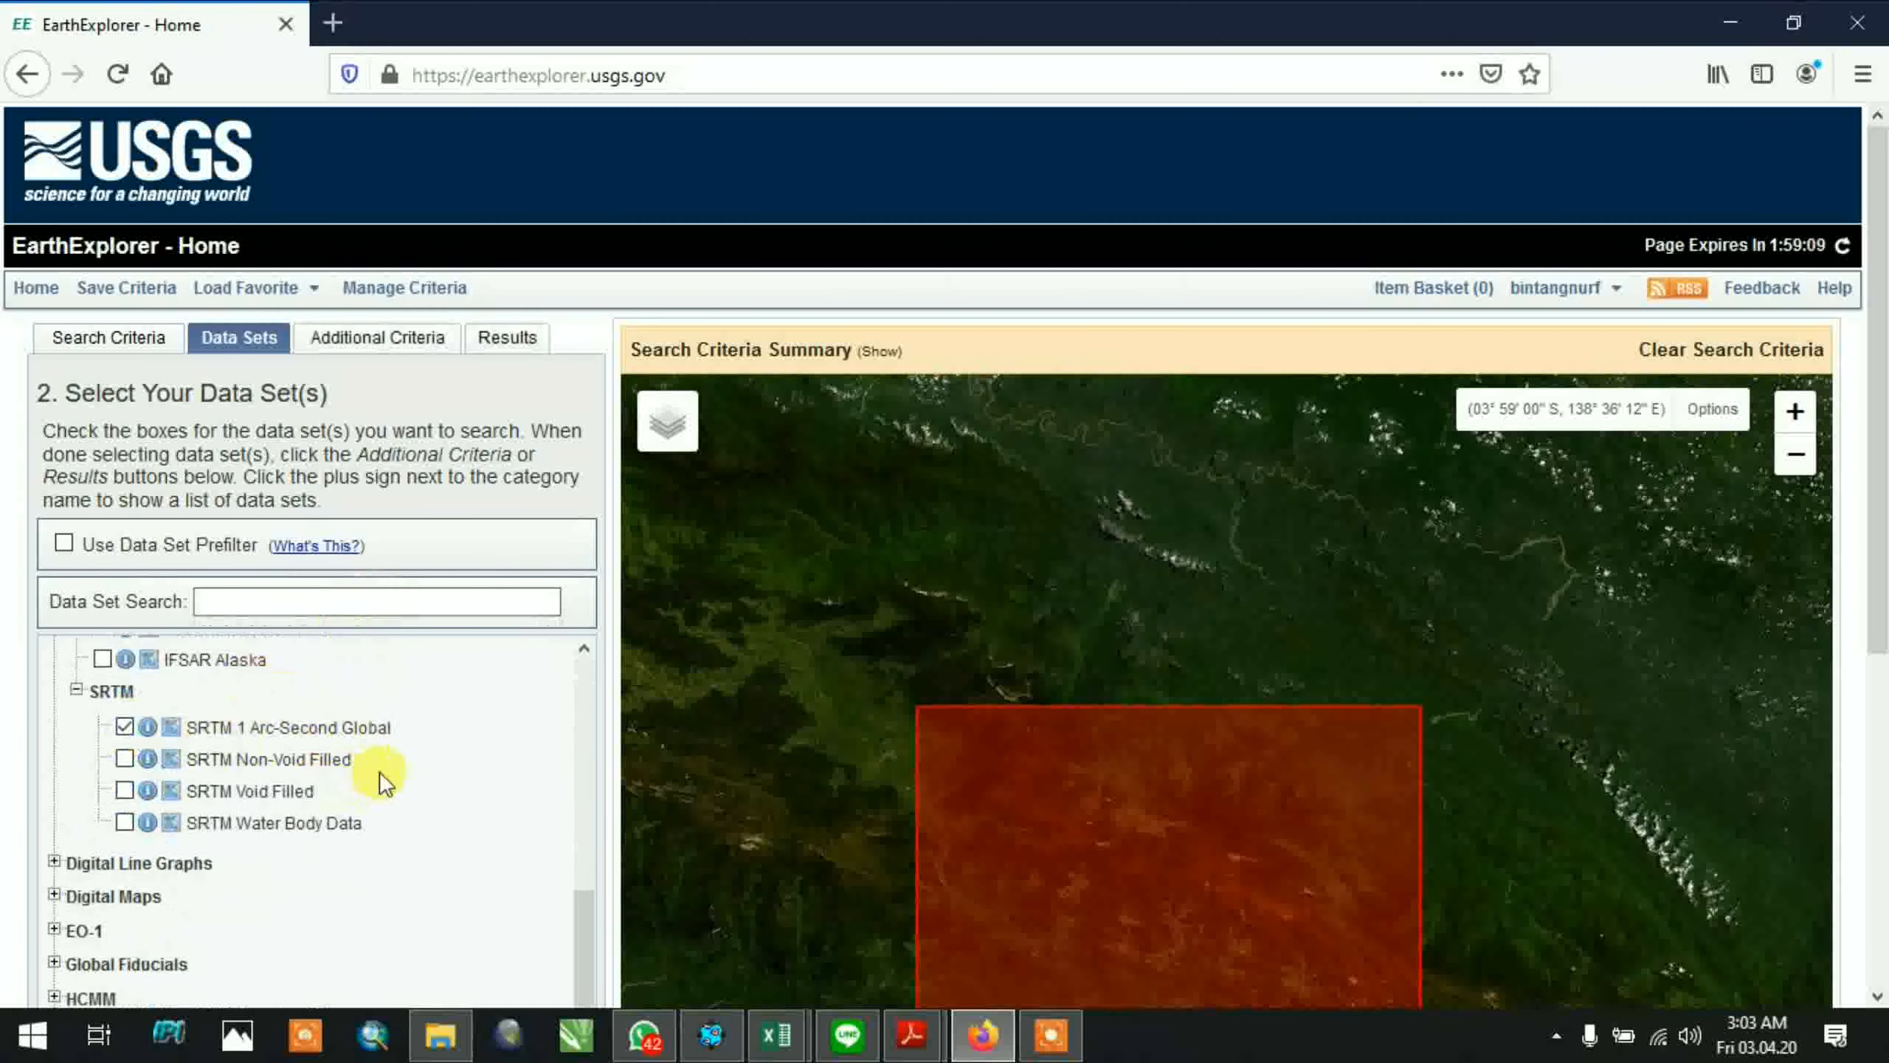
Run the search for the polygon area and look through the listed SRTM scenes and their coordinates
{"action": "scroll", "coordinate": [379, 771], "scroll_direction": "down", "scroll_amount": 5}
{"action": "left_click", "coordinate": [554, 975]}
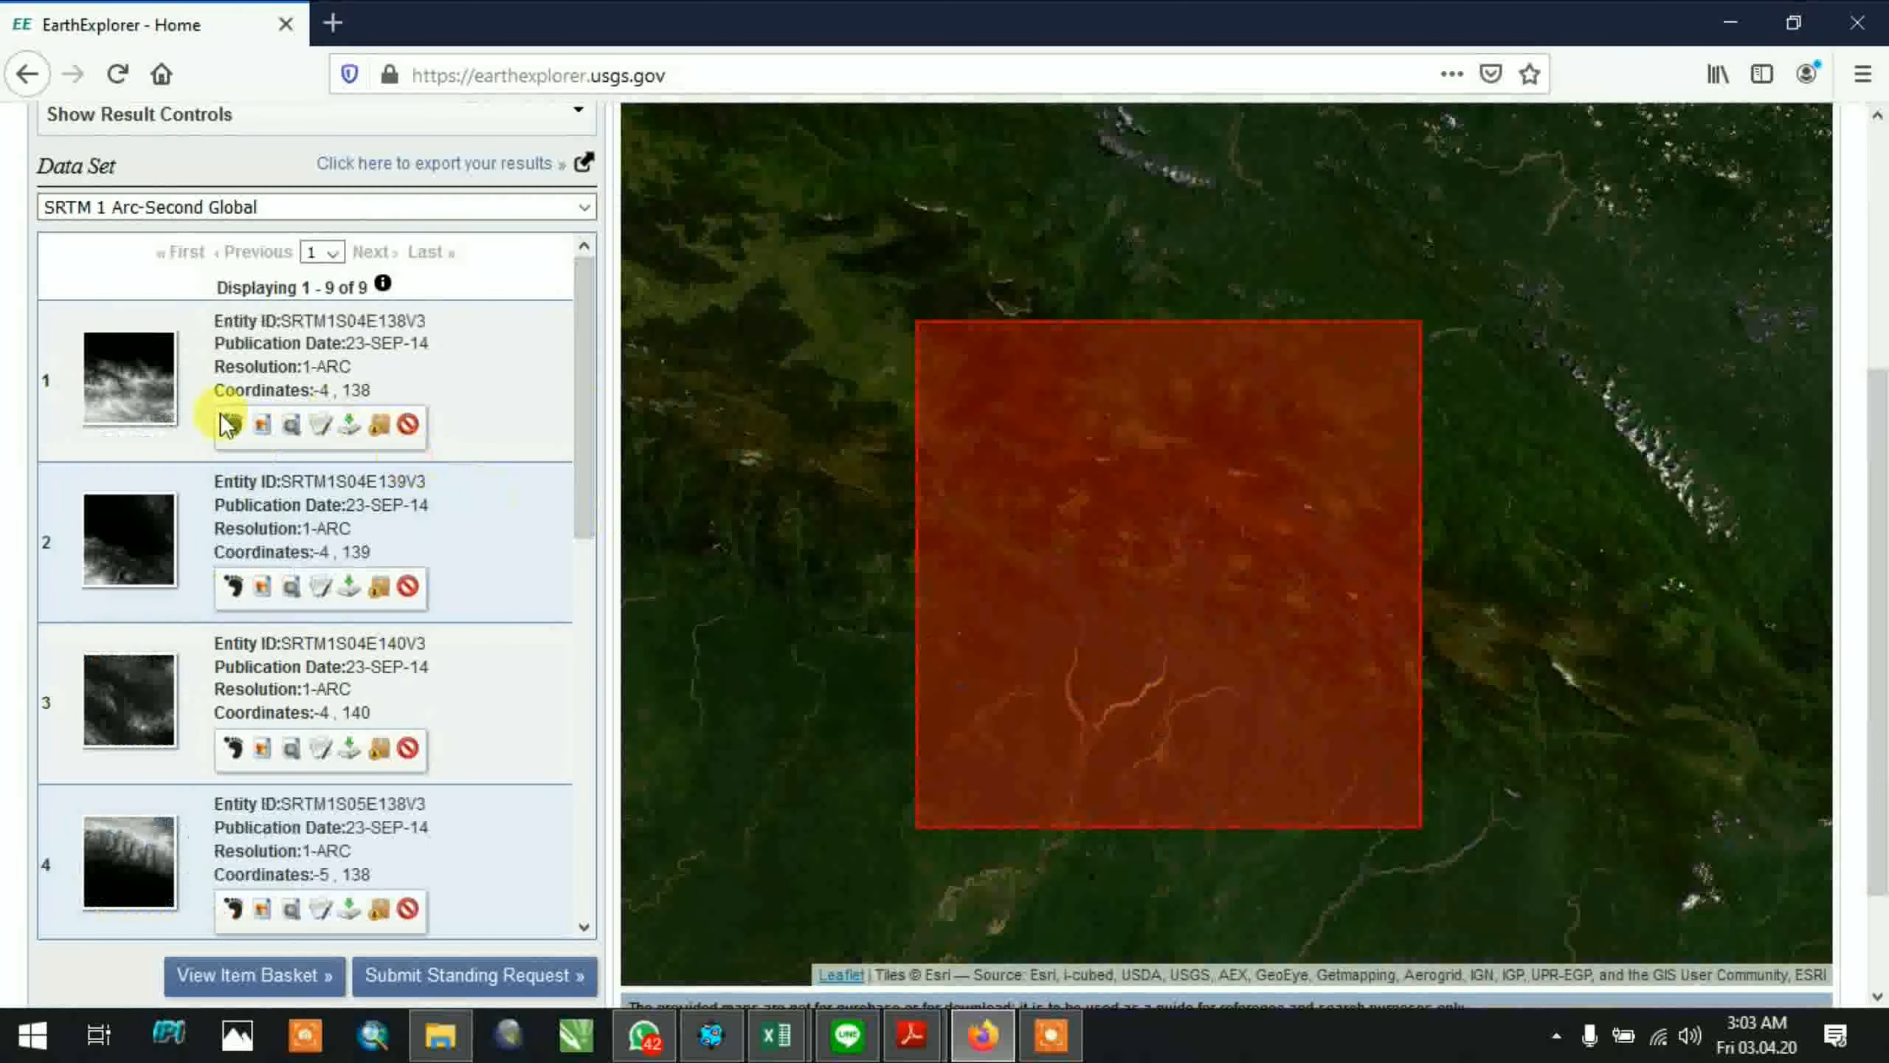
{"action": "scroll", "coordinate": [492, 404], "scroll_direction": "up", "scroll_amount": 5}
{"action": "scroll", "coordinate": [491, 403], "scroll_direction": "down", "scroll_amount": 5}
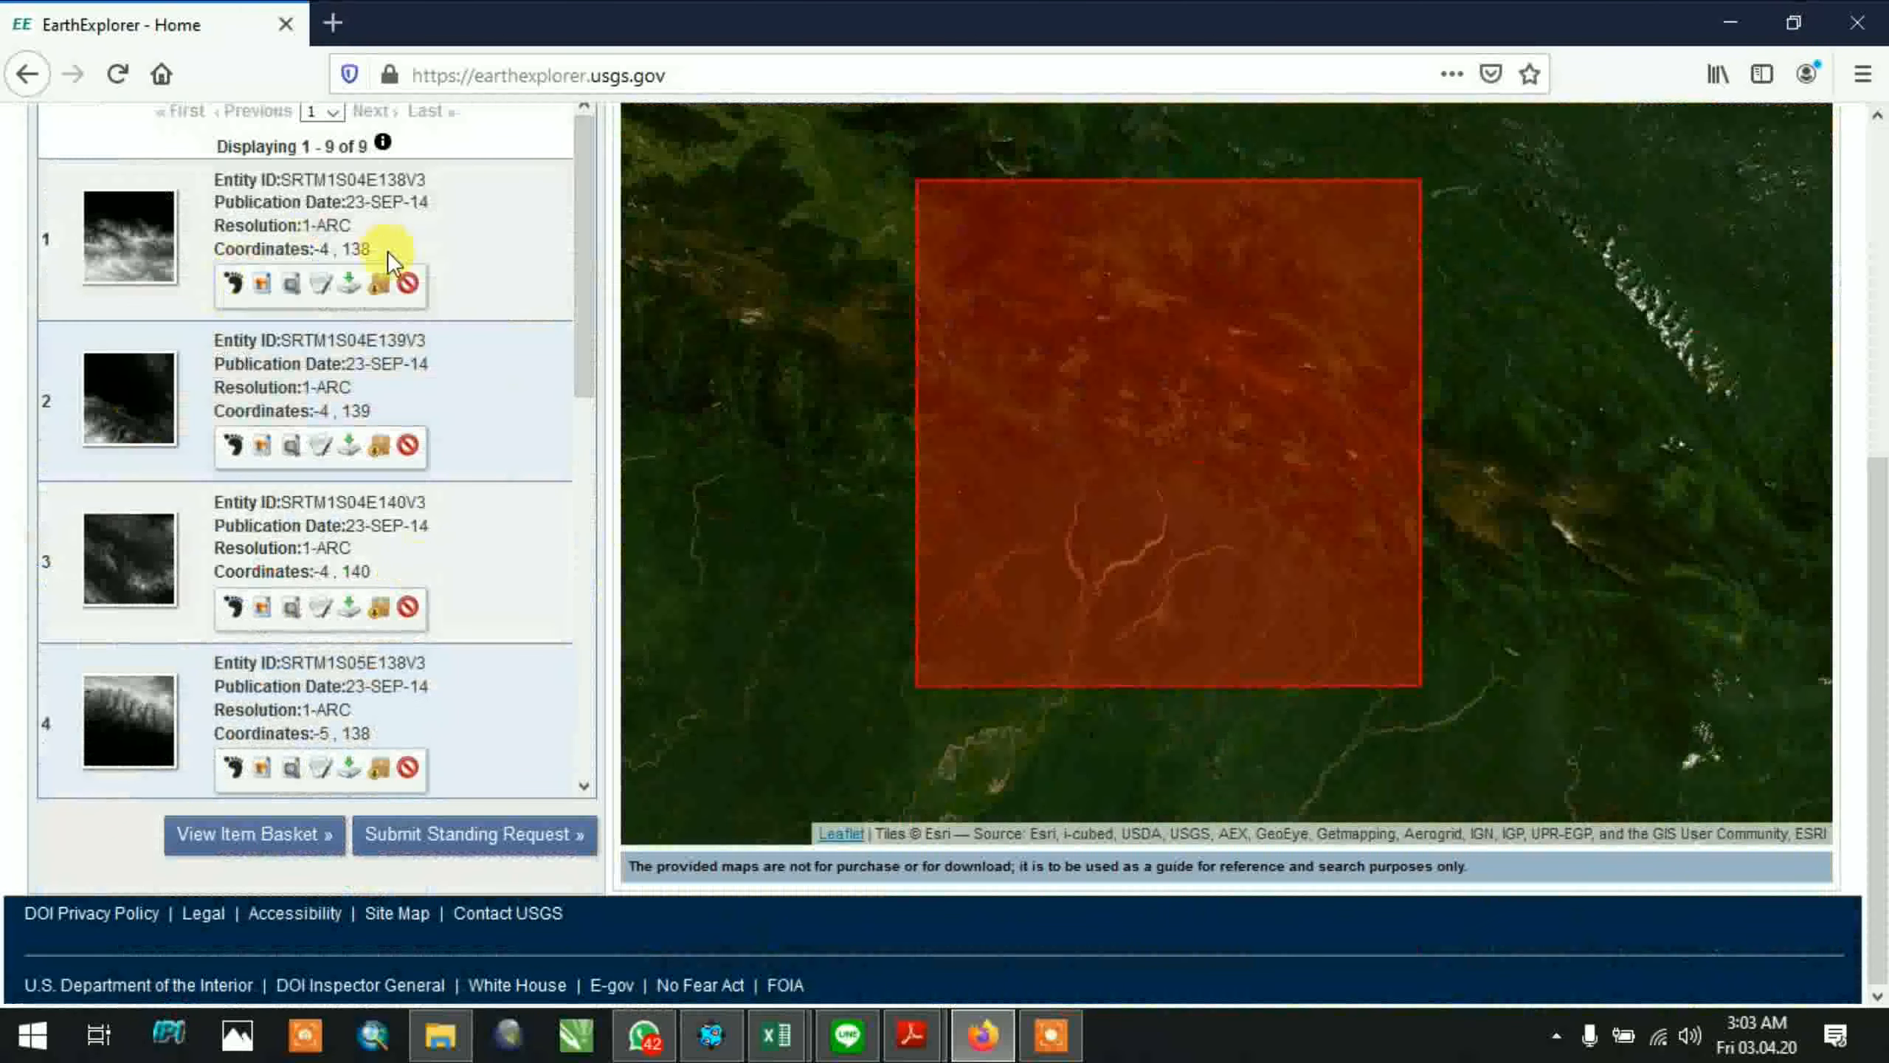
{"action": "scroll", "coordinate": [83, 450], "scroll_direction": "down", "scroll_amount": 2}
{"action": "scroll", "coordinate": [84, 450], "scroll_direction": "up", "scroll_amount": 2}
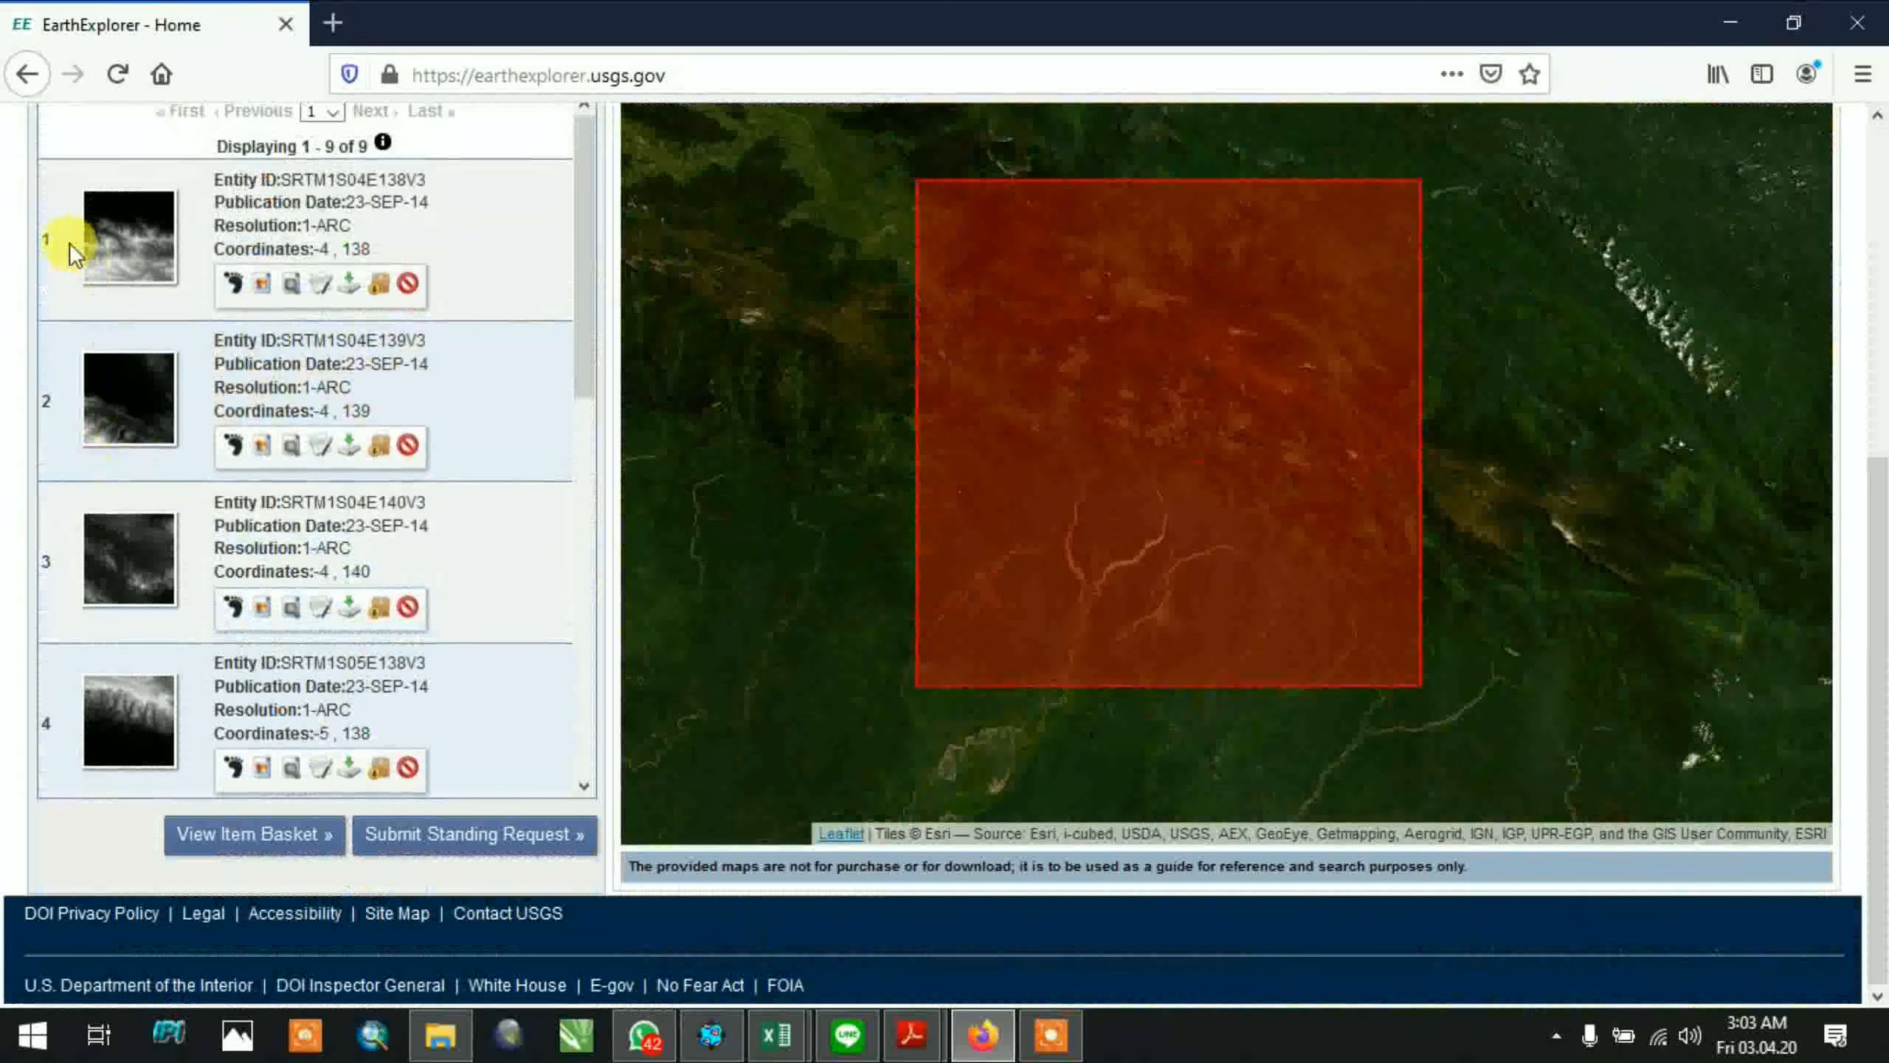
{"action": "scroll", "coordinate": [79, 577], "scroll_direction": "down", "scroll_amount": 2}
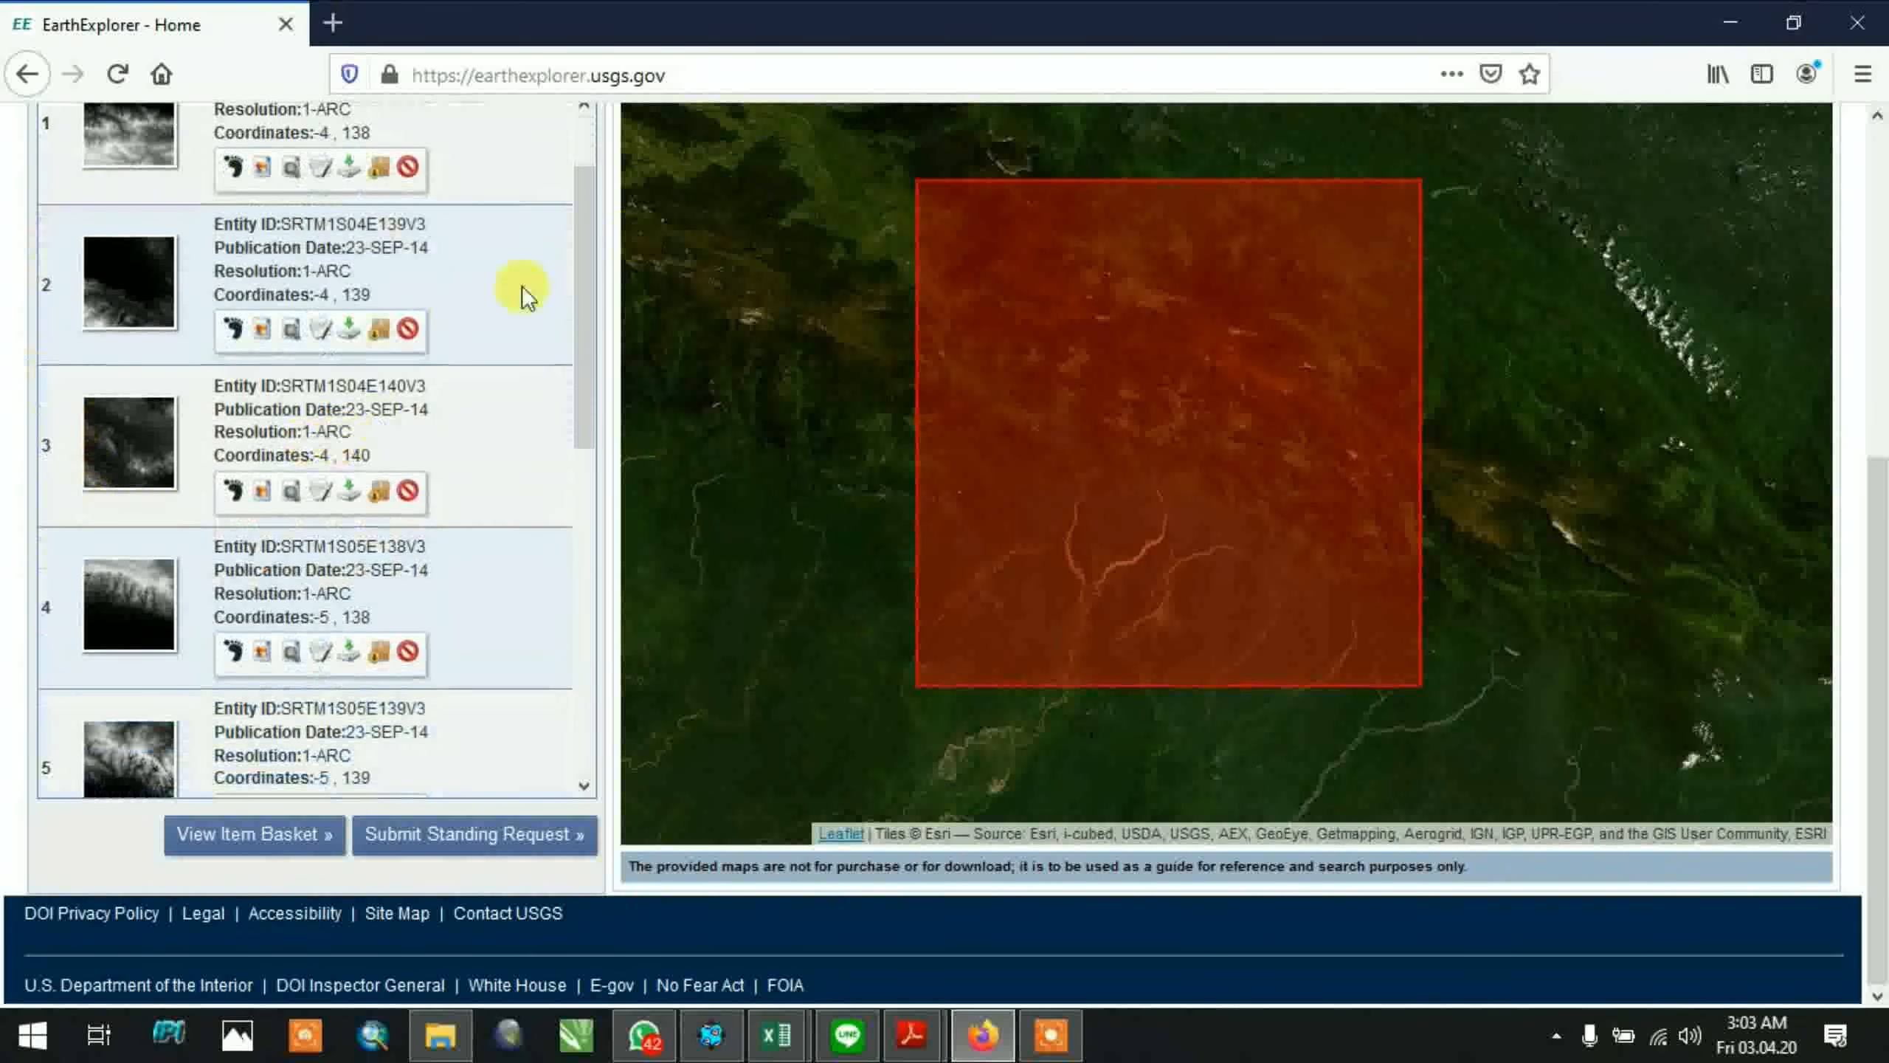
{"action": "scroll", "coordinate": [227, 379], "scroll_direction": "up", "scroll_amount": 2}
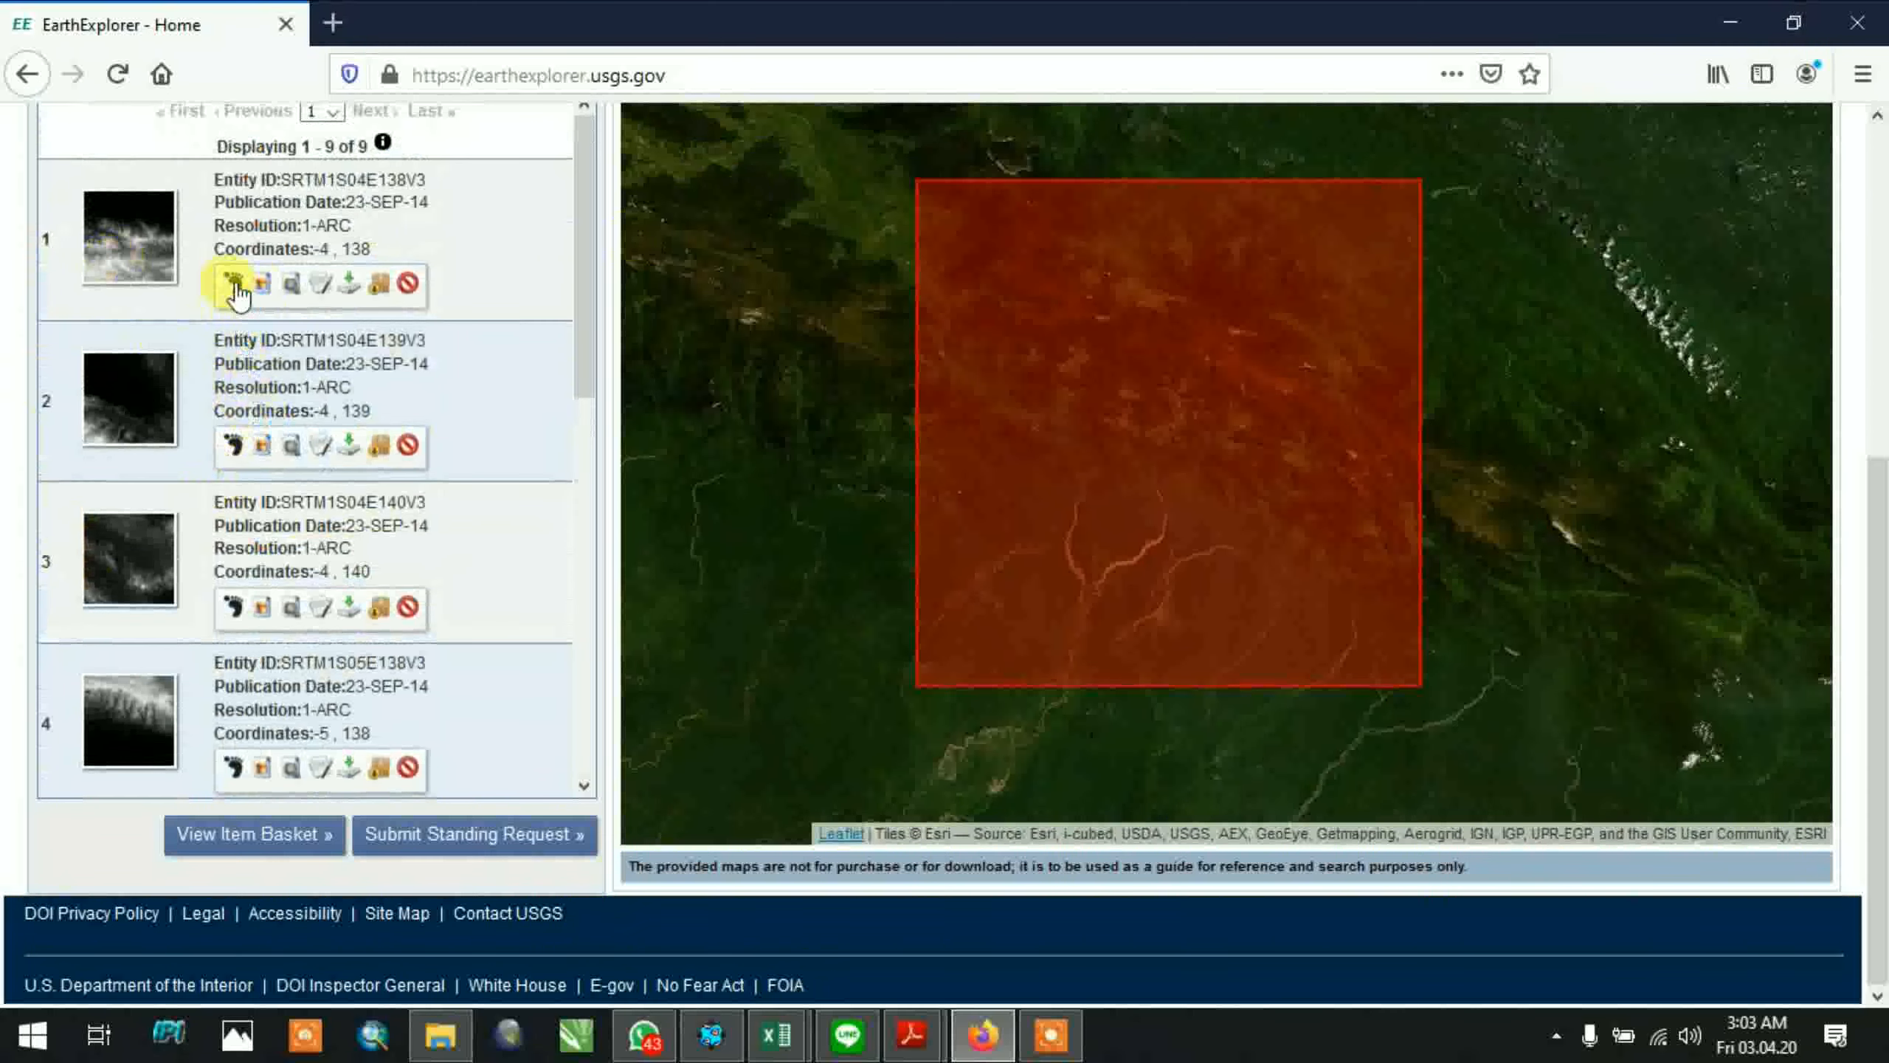
Check the map footprints of scenes SRTM1S04E138V3 and SRTM1S05E139V3 against the search polygon
{"action": "left_click", "coordinate": [233, 285]}
{"action": "left_click", "coordinate": [233, 284]}
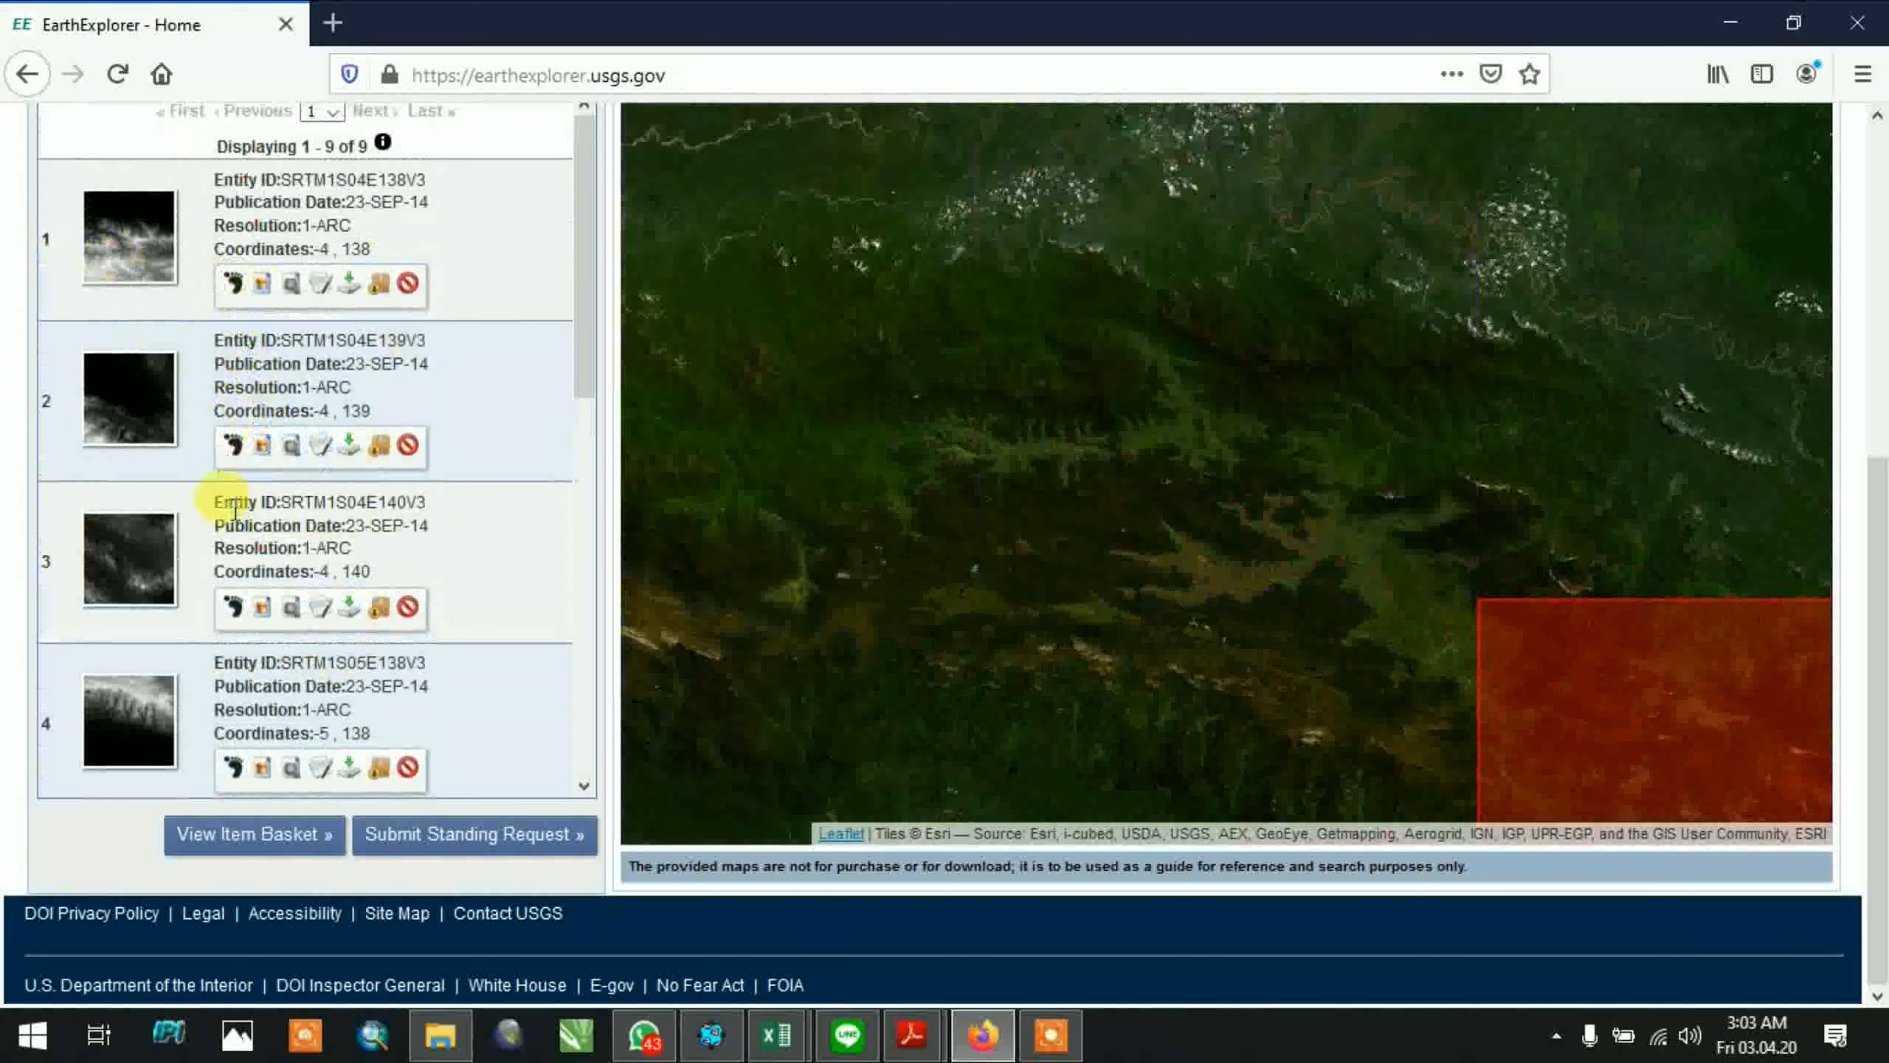
{"action": "scroll", "coordinate": [380, 515], "scroll_direction": "down", "scroll_amount": 2}
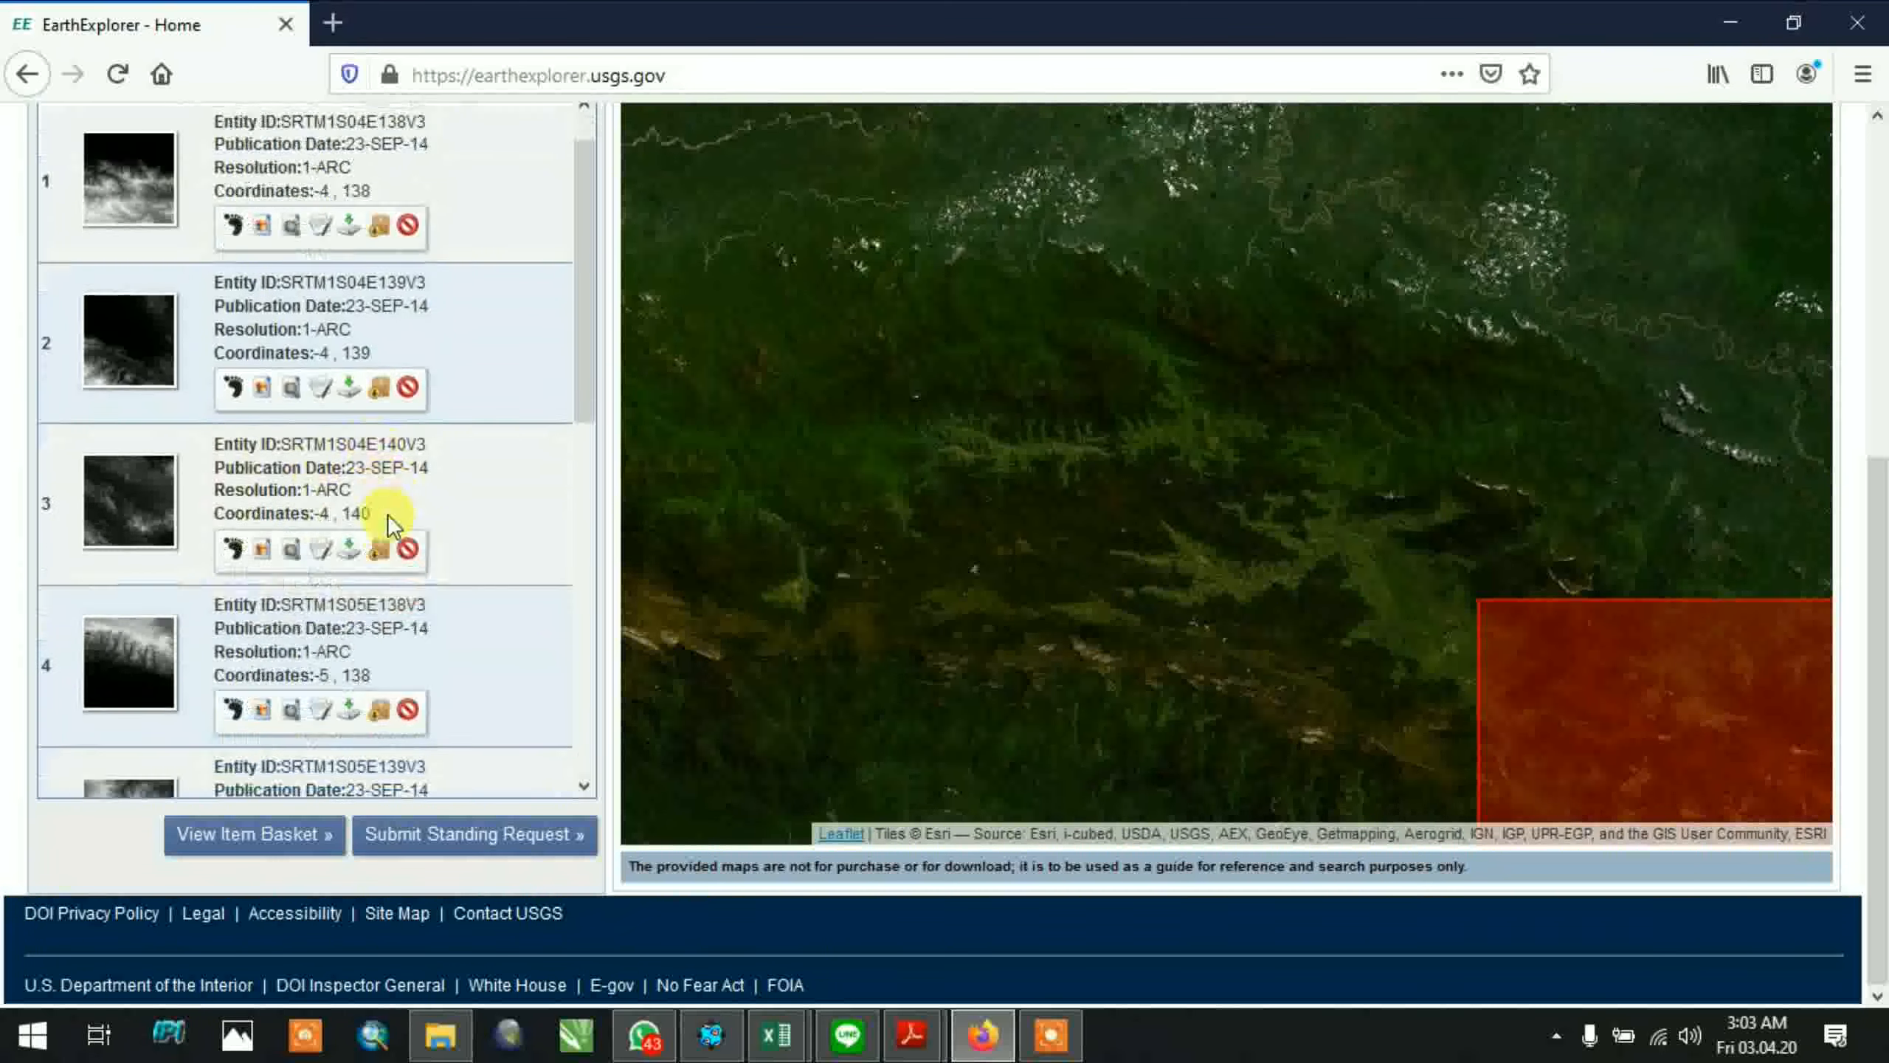
{"action": "scroll", "coordinate": [239, 634], "scroll_direction": "down", "scroll_amount": 1}
{"action": "left_click", "coordinate": [233, 697]}
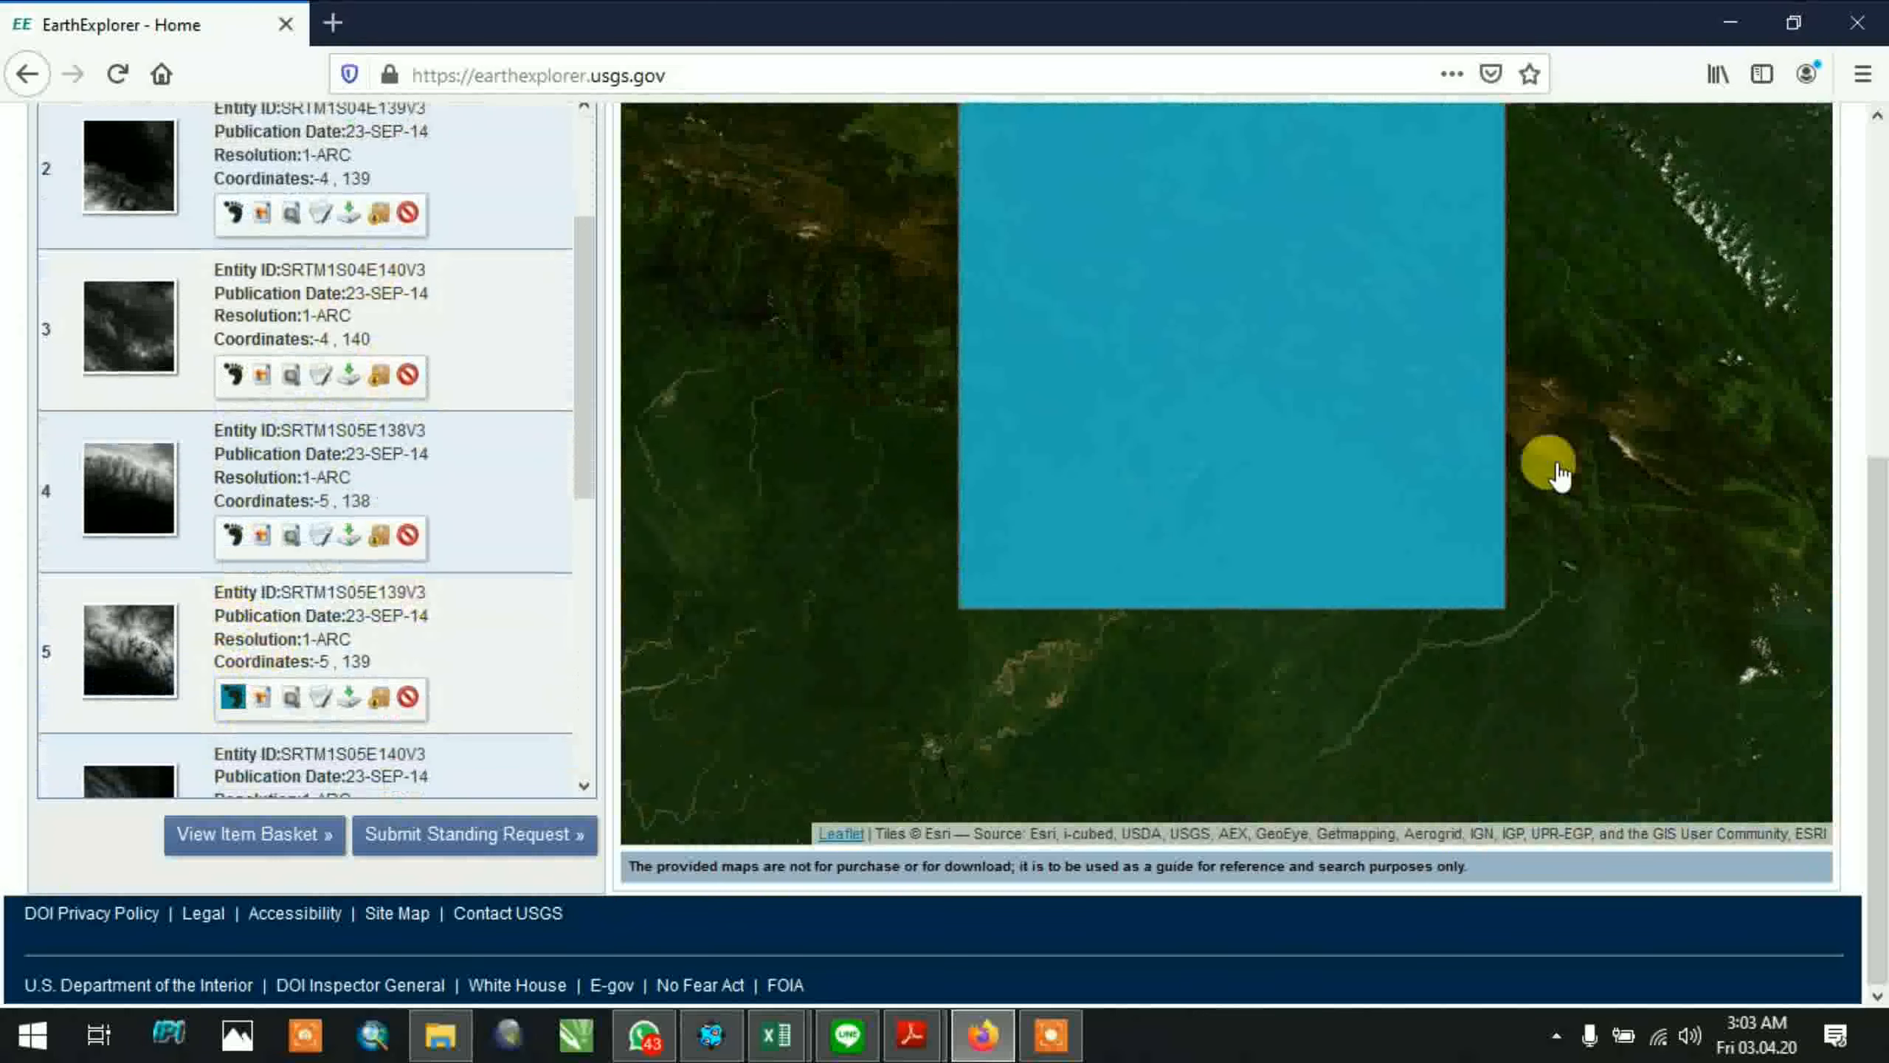
{"action": "scroll", "coordinate": [1554, 468], "scroll_direction": "up", "scroll_amount": 2}
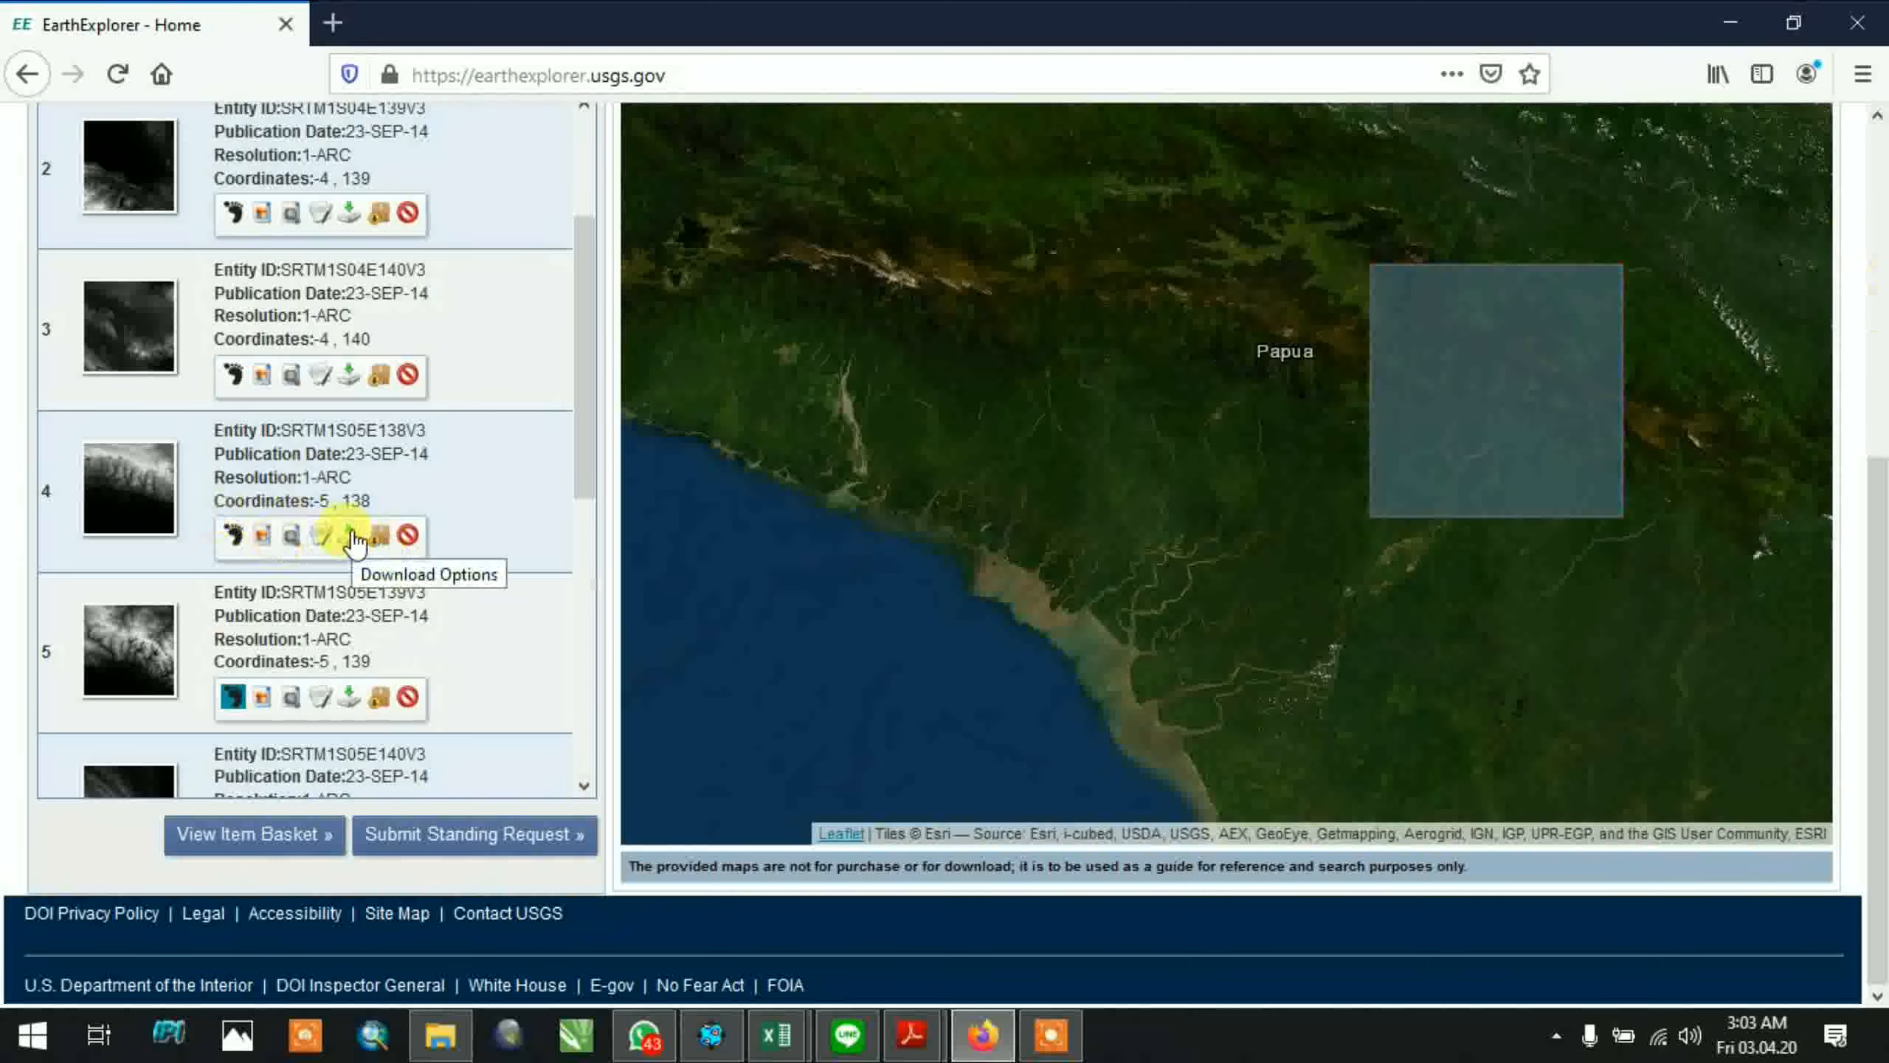
Download scene SRTM1S05E138V3 as GeoTIFF 1 Arc-second, saving it as s05_e138_1arc_v3.tif in the Downloads\Documents folder
{"action": "left_click", "coordinate": [354, 538]}
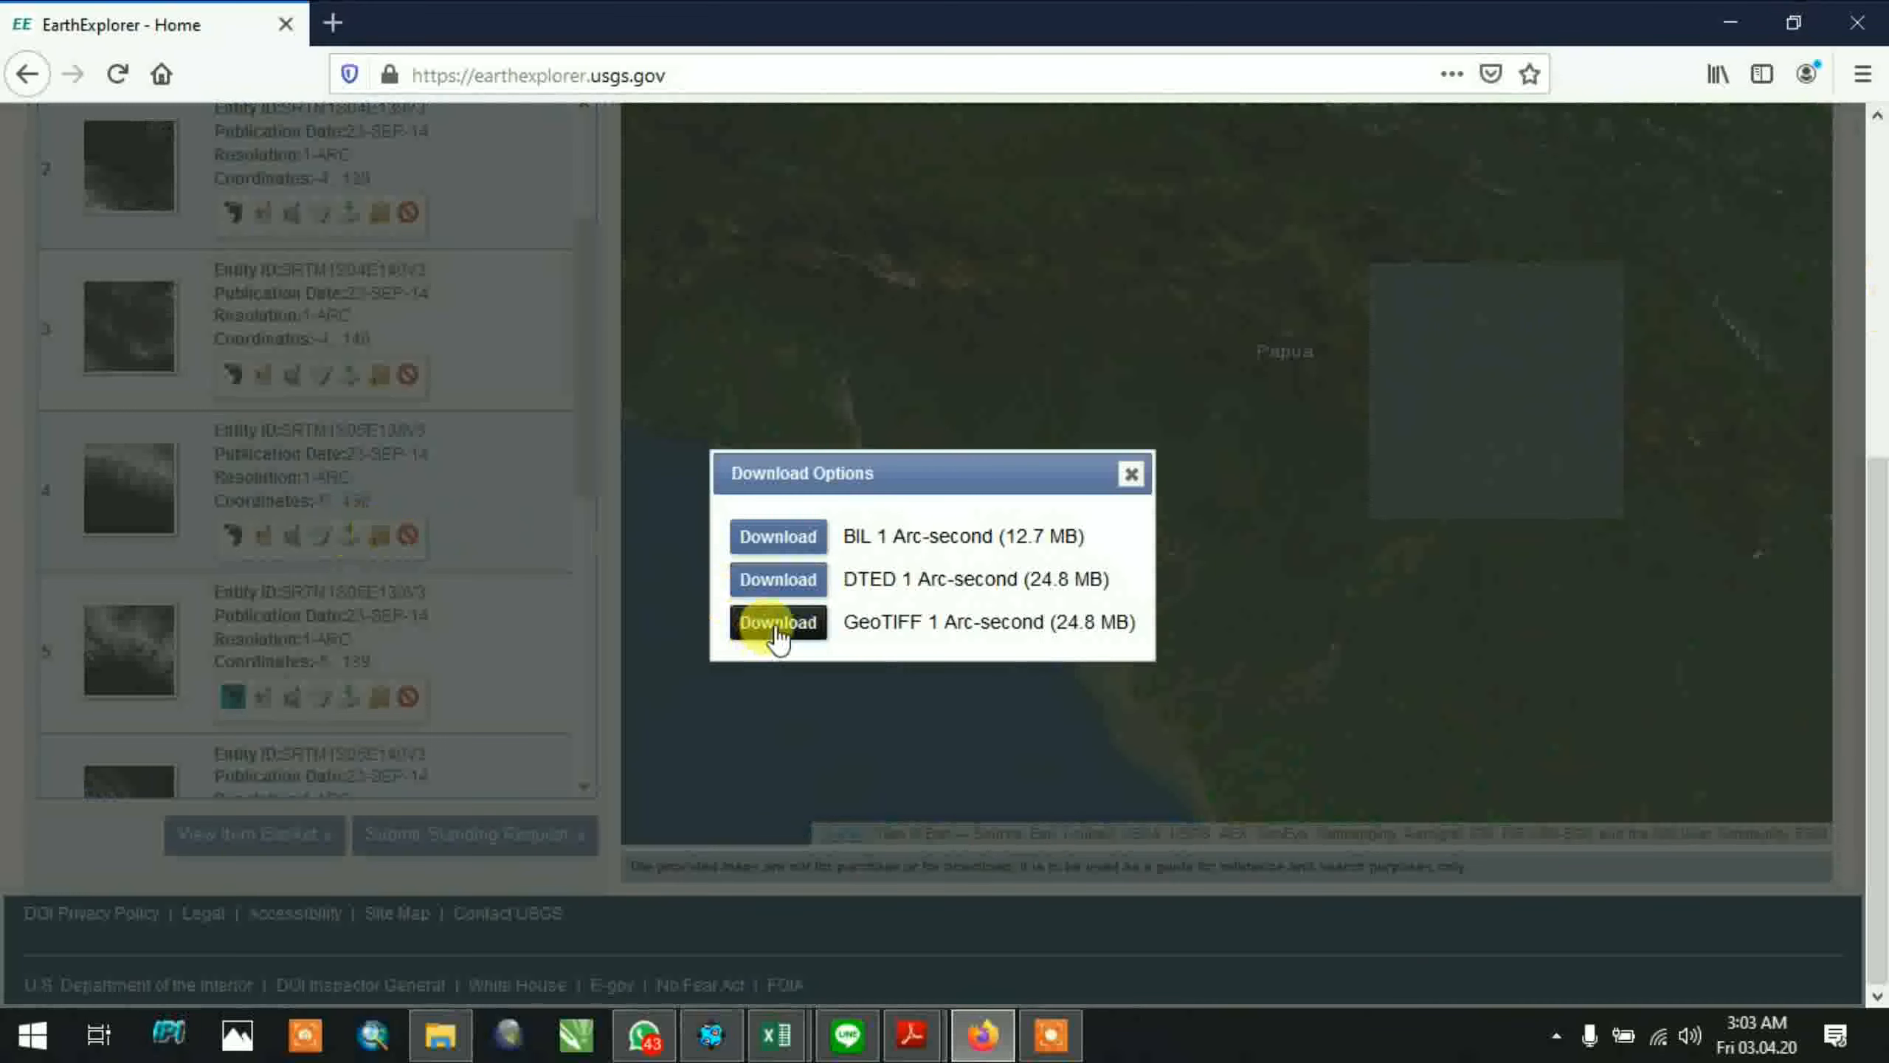
{"action": "left_click", "coordinate": [776, 629]}
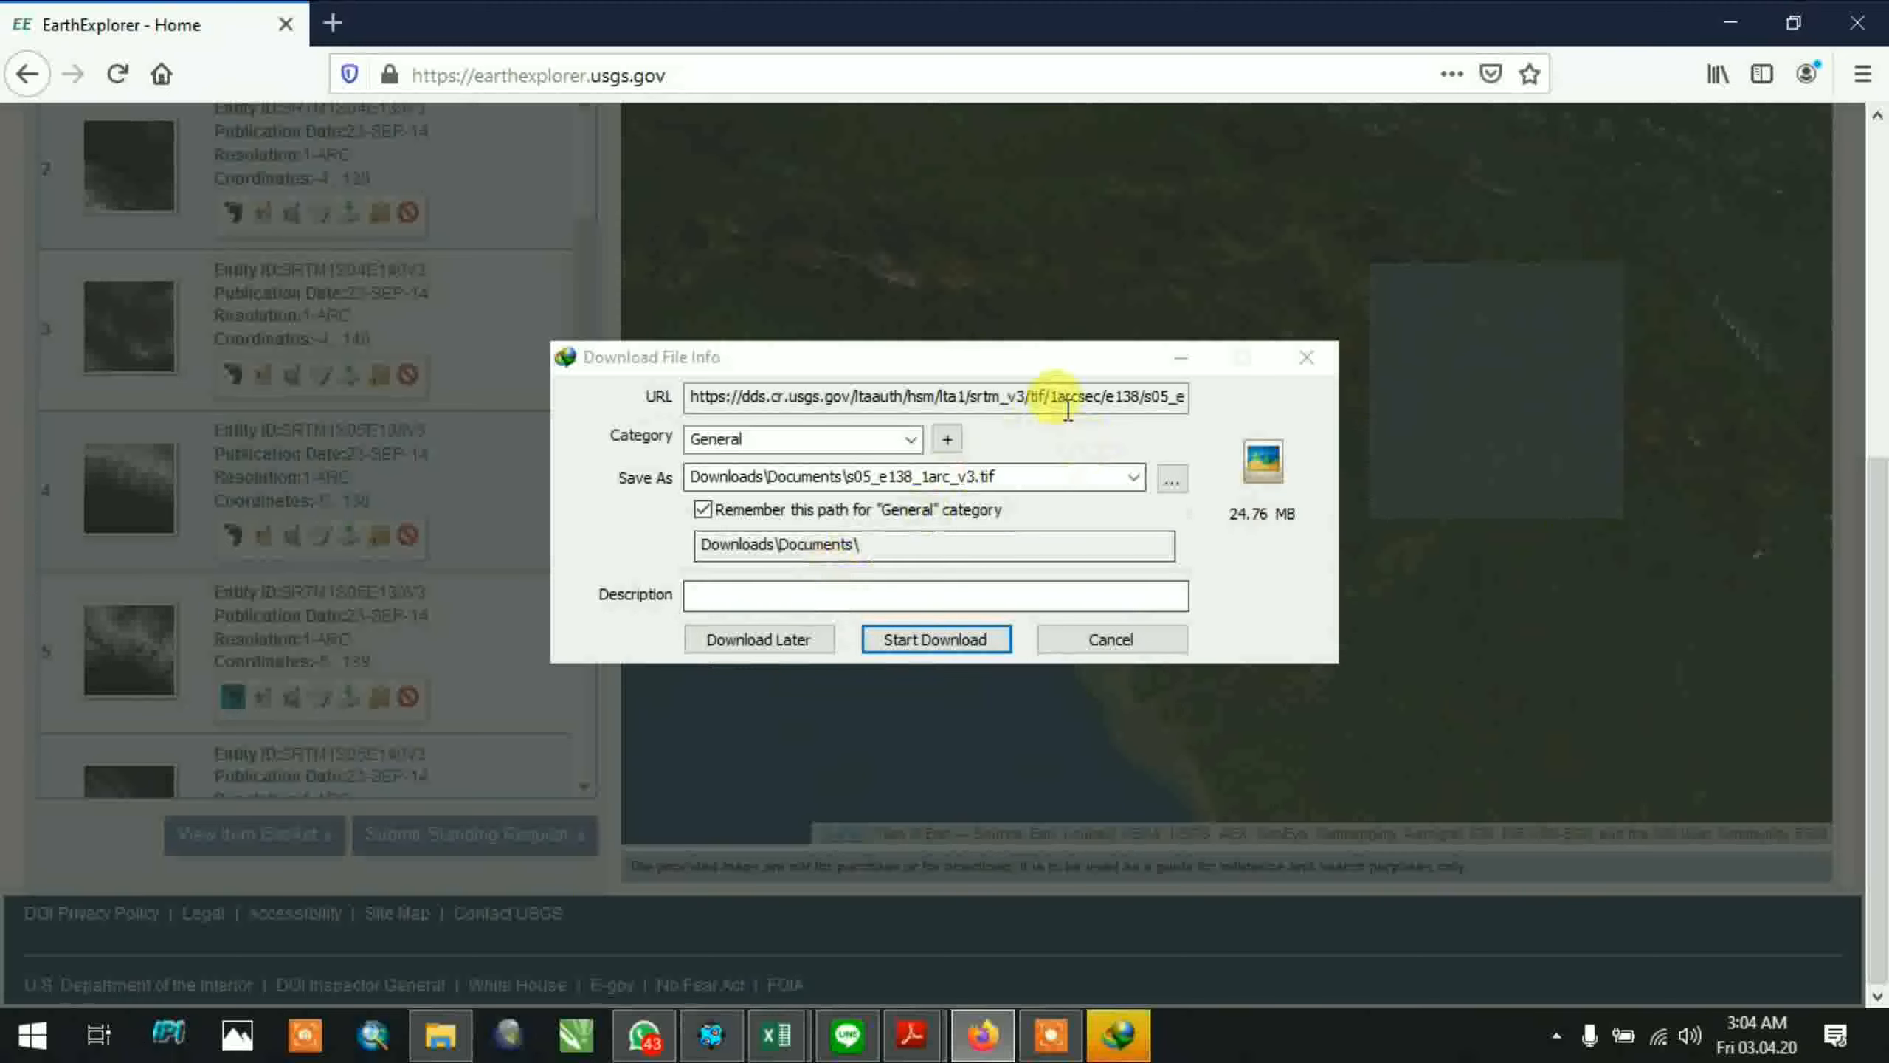
{"action": "left_click_drag", "start_coordinate": [1047, 365], "coordinate": [1384, 451]}
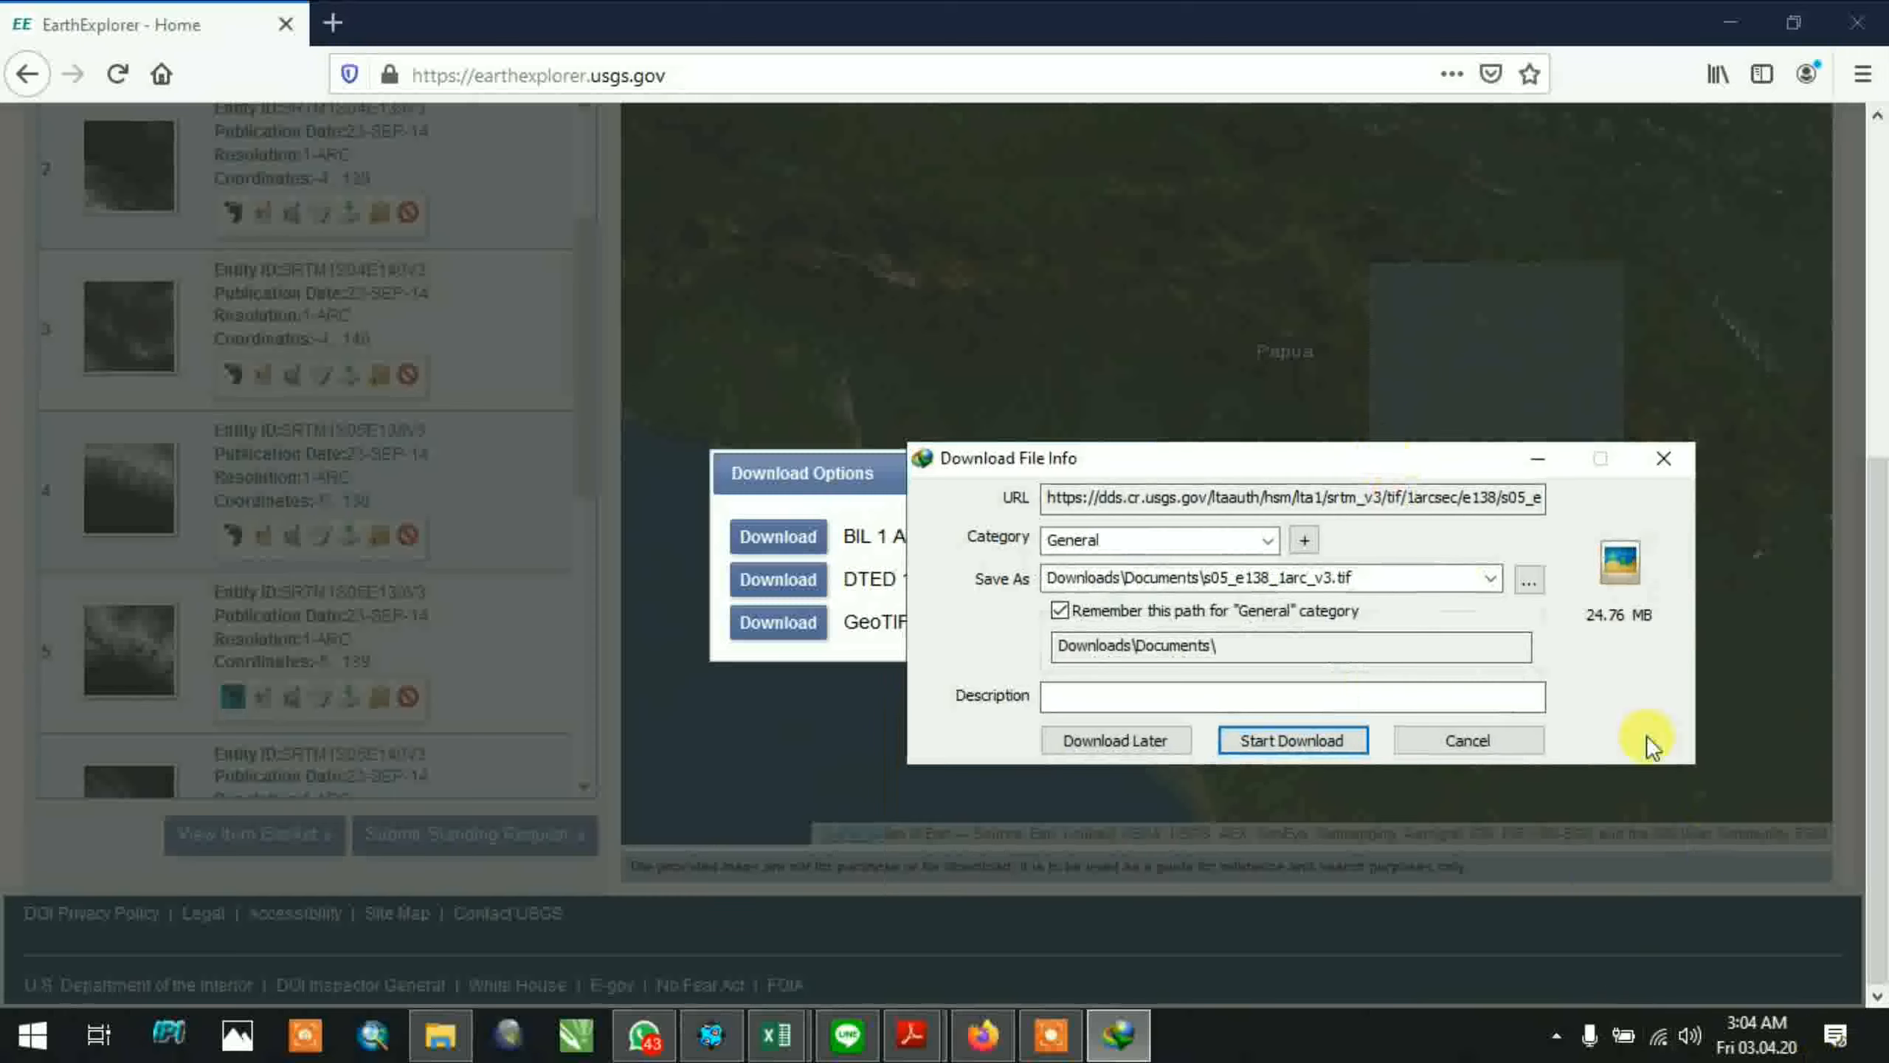
{"action": "left_click", "coordinate": [1324, 744]}
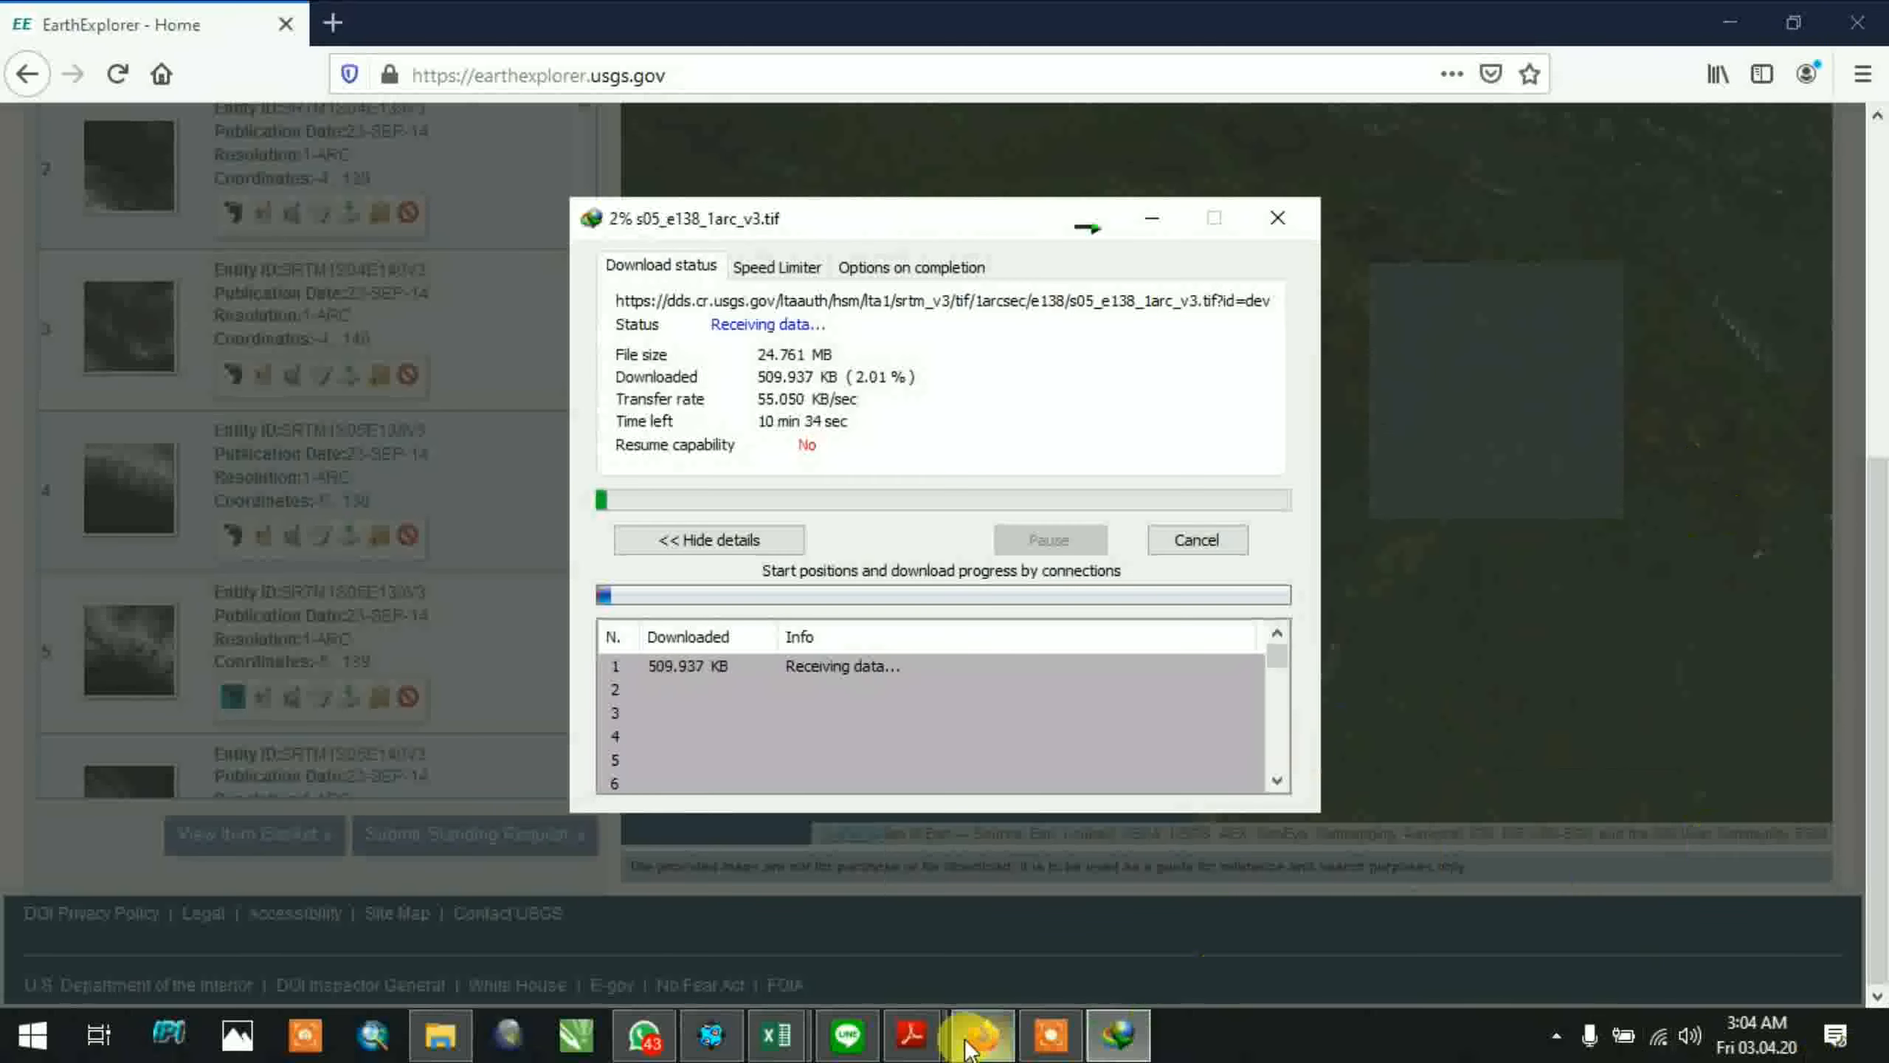
{"action": "left_click", "coordinate": [1068, 1037]}
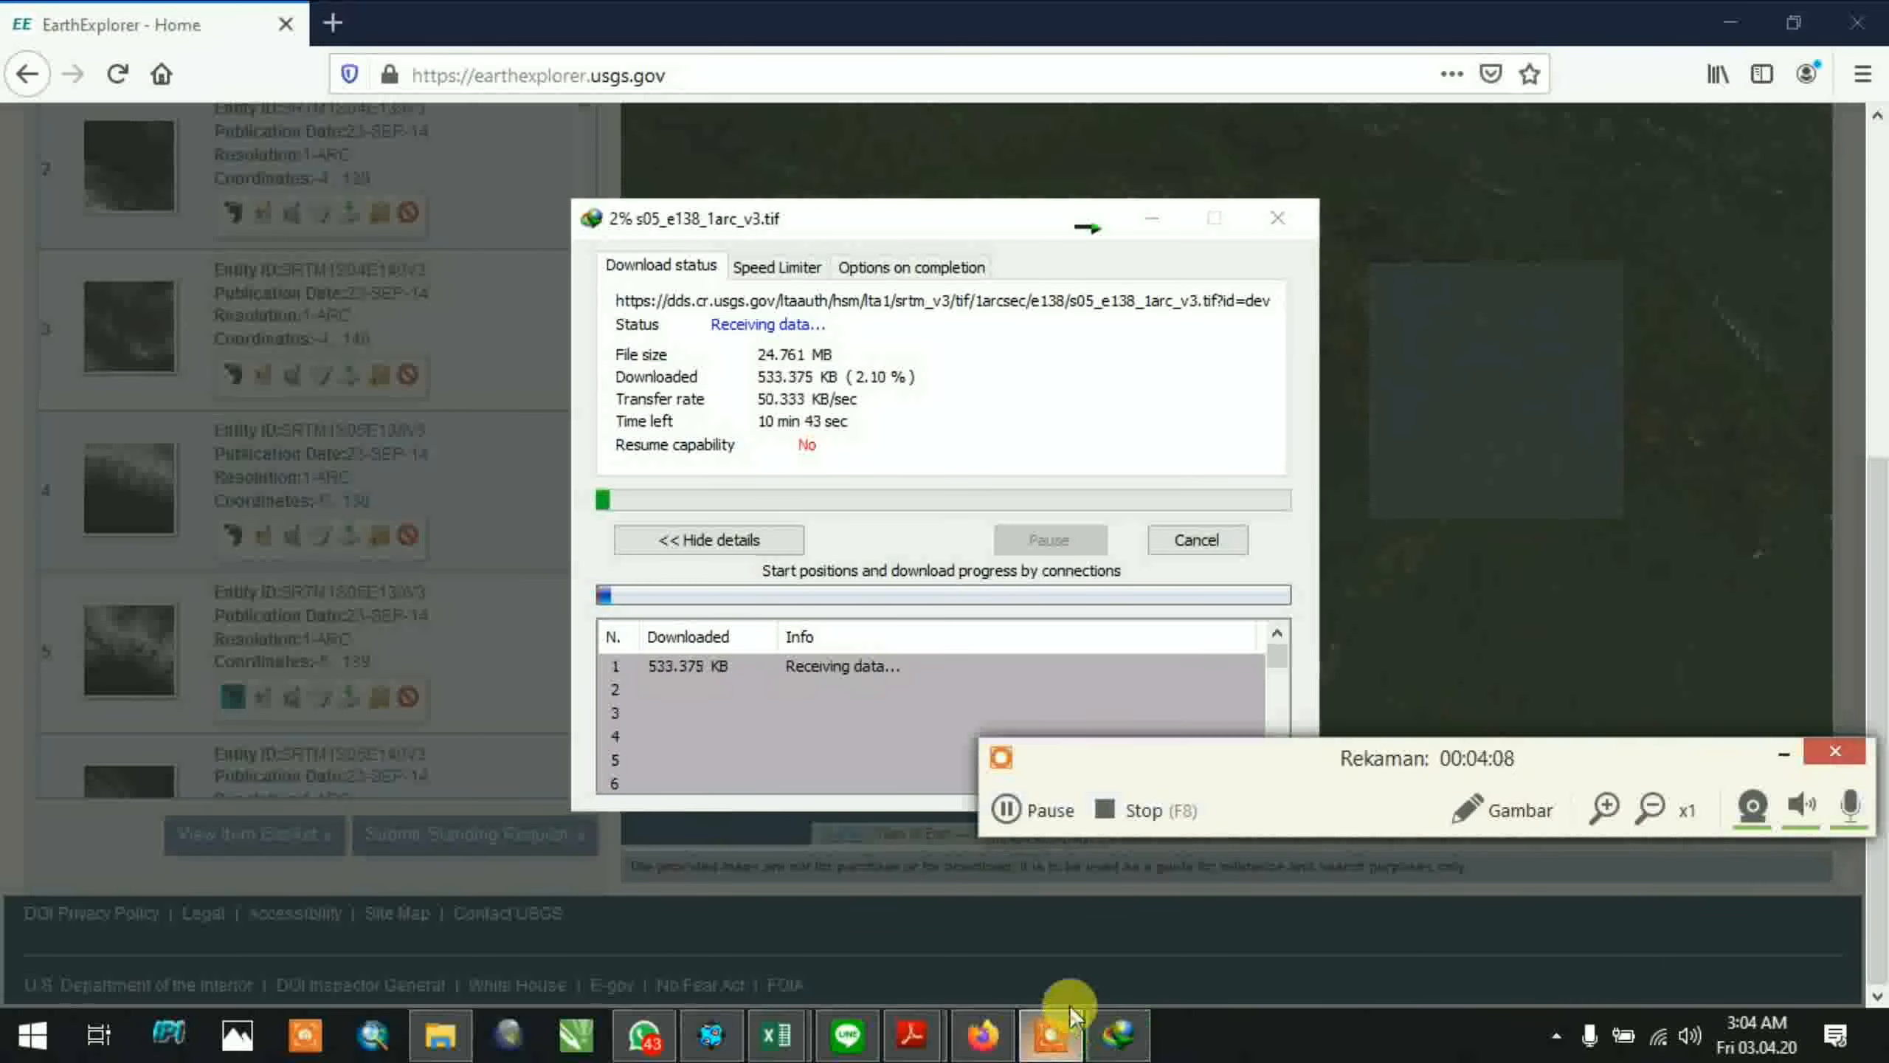
{"action": "left_click", "coordinate": [1021, 807]}
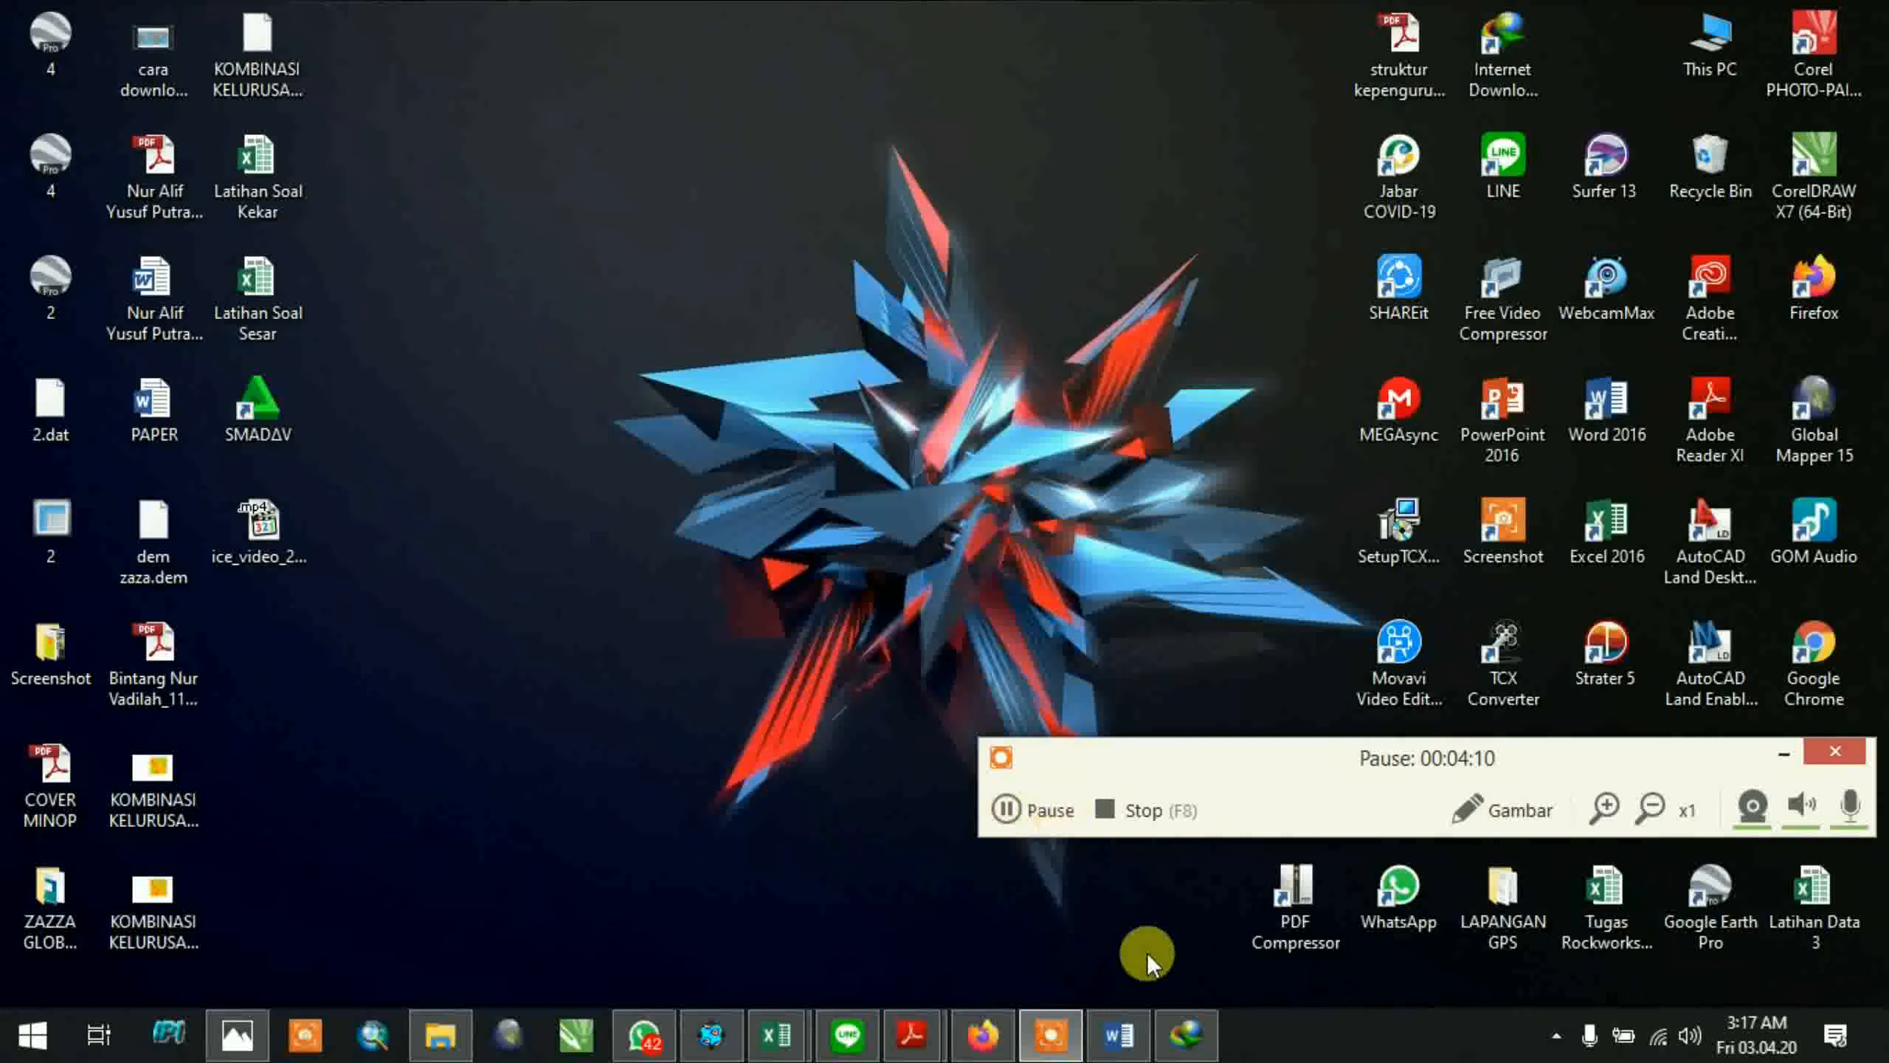
Open the folder containing the downloaded s05_e138_1arc_v3.tif file from the completed download
{"action": "left_click", "coordinate": [1187, 1035]}
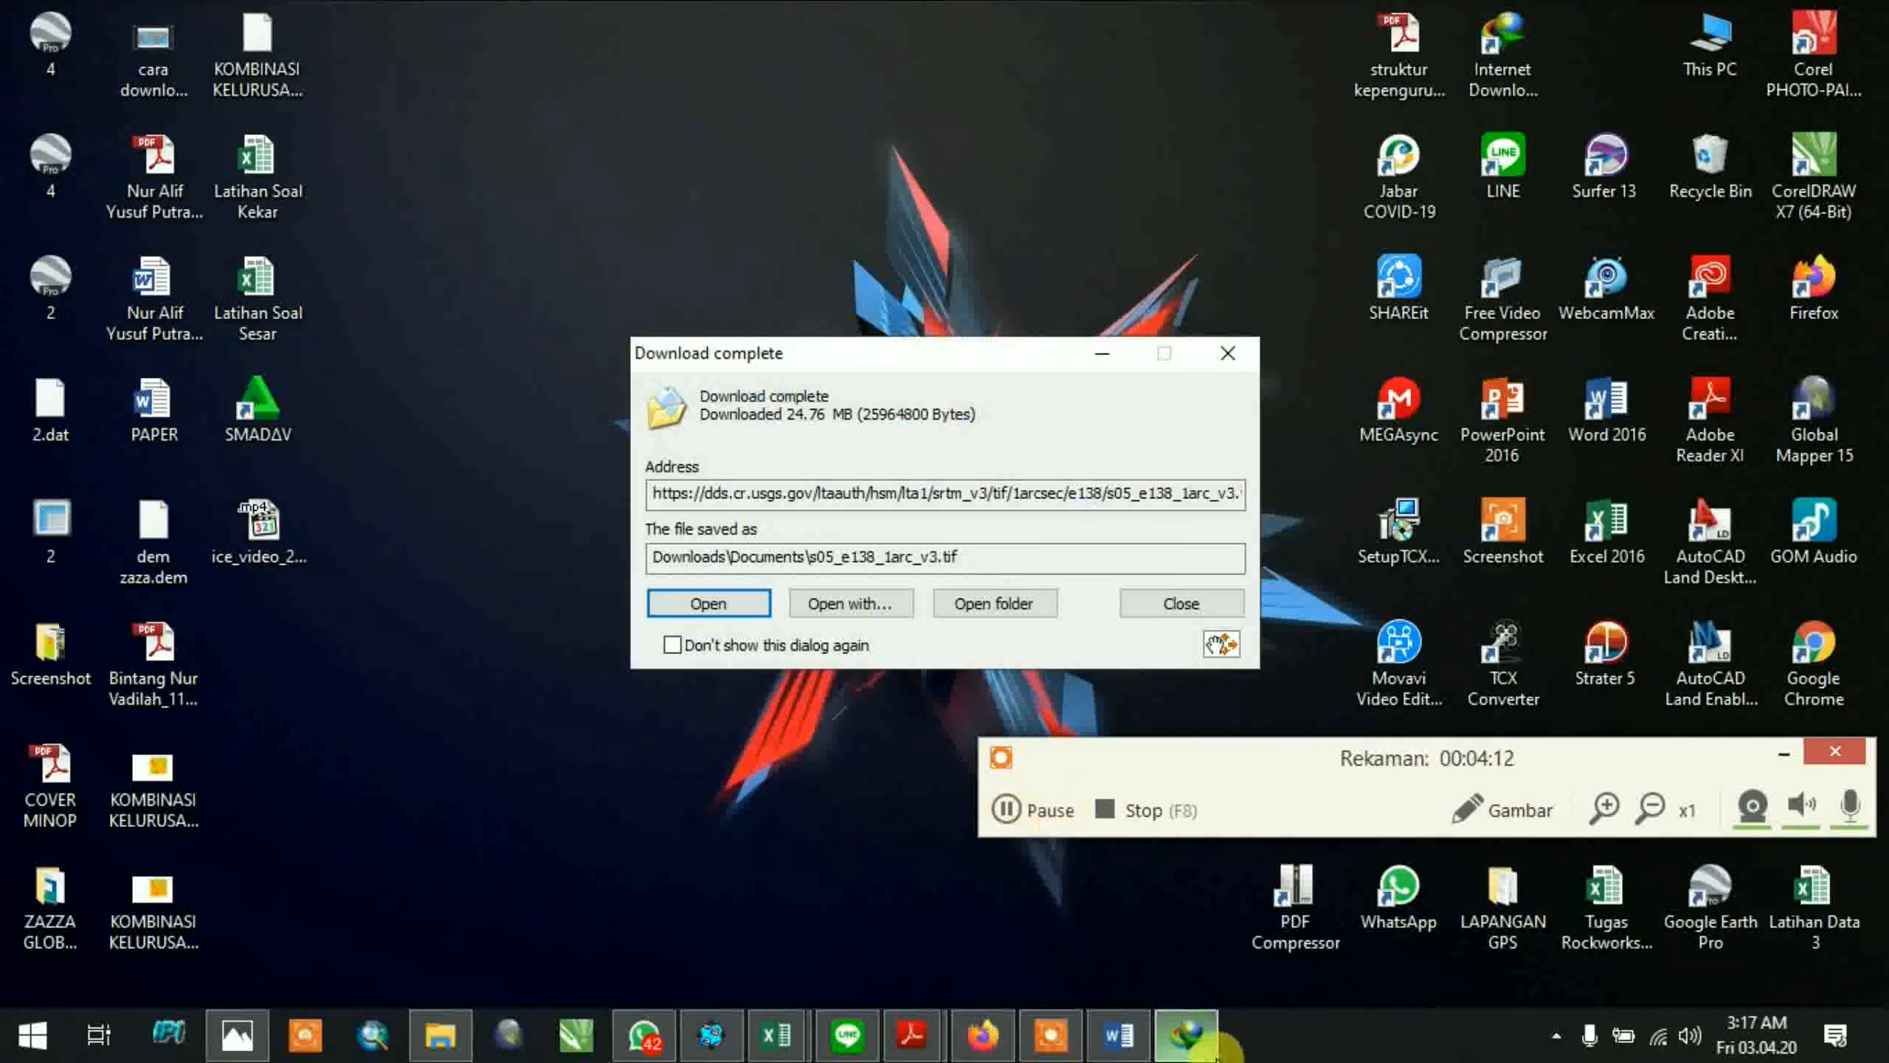
{"action": "left_click", "coordinate": [966, 599]}
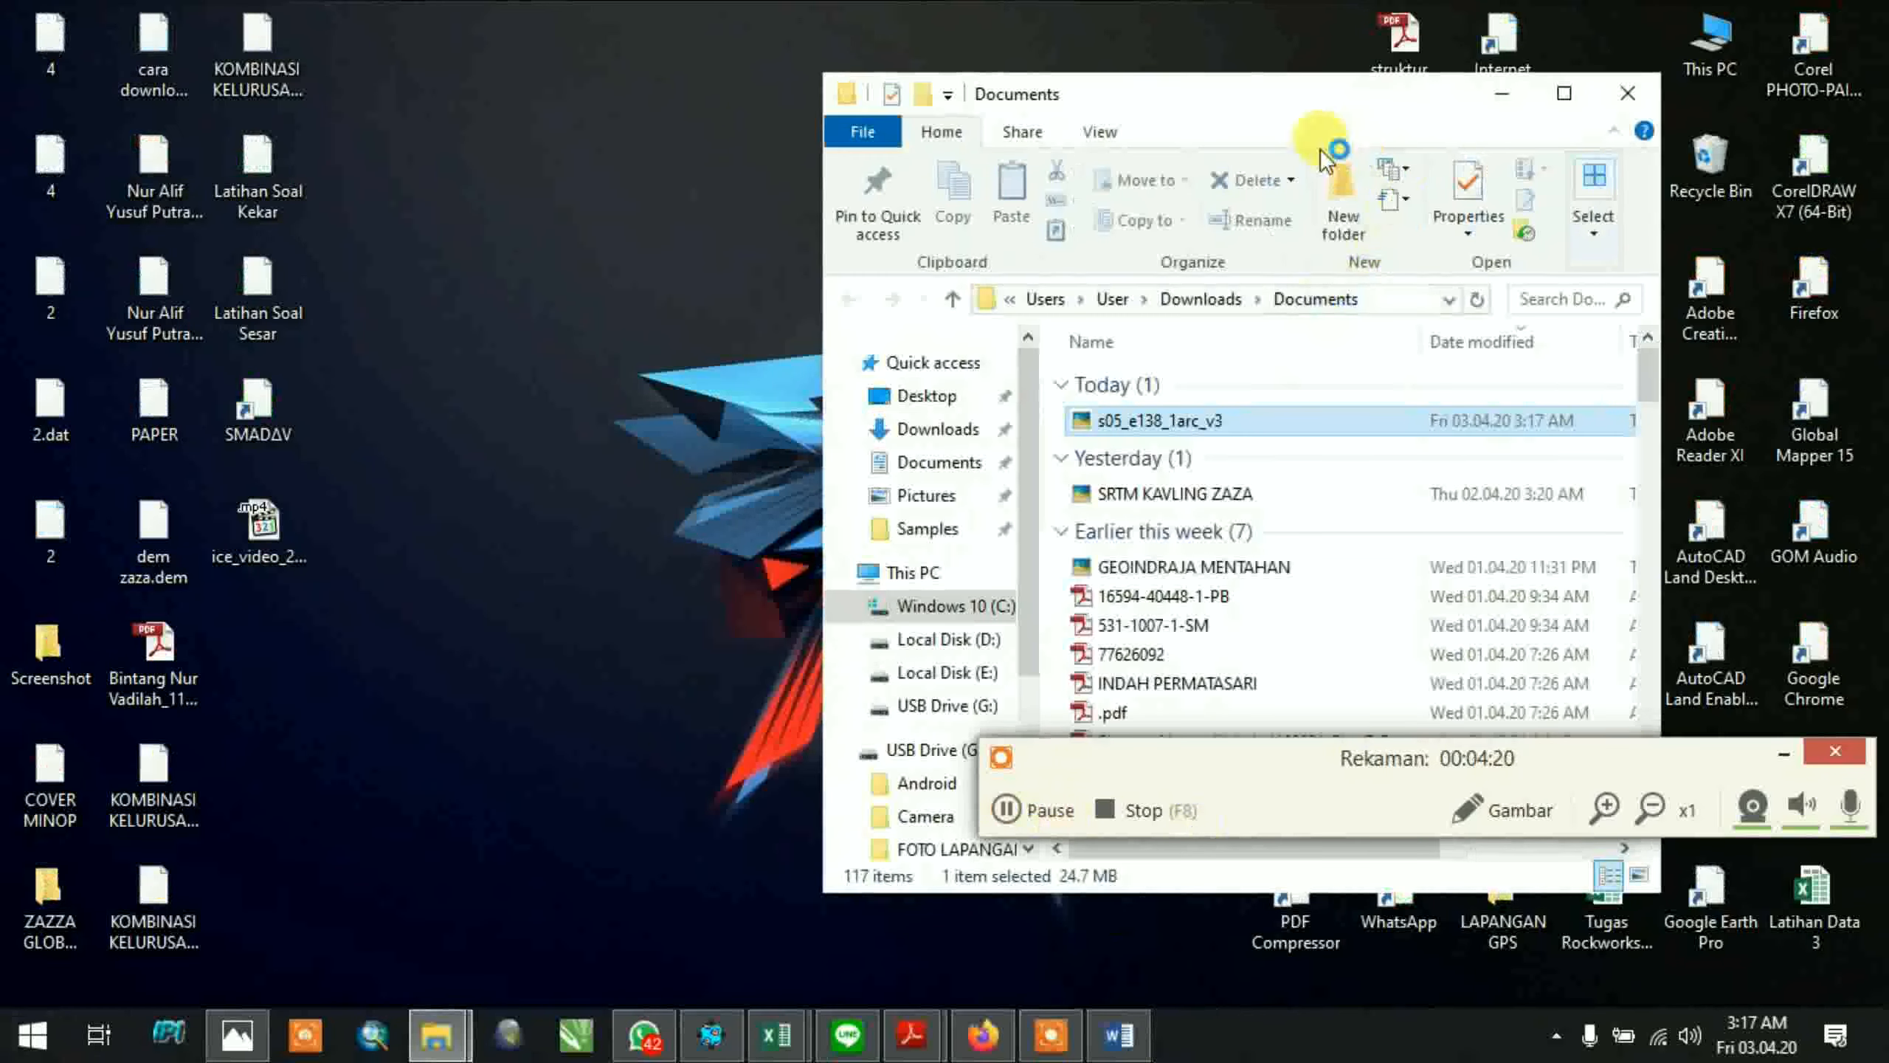
{"action": "left_click", "coordinate": [1520, 89]}
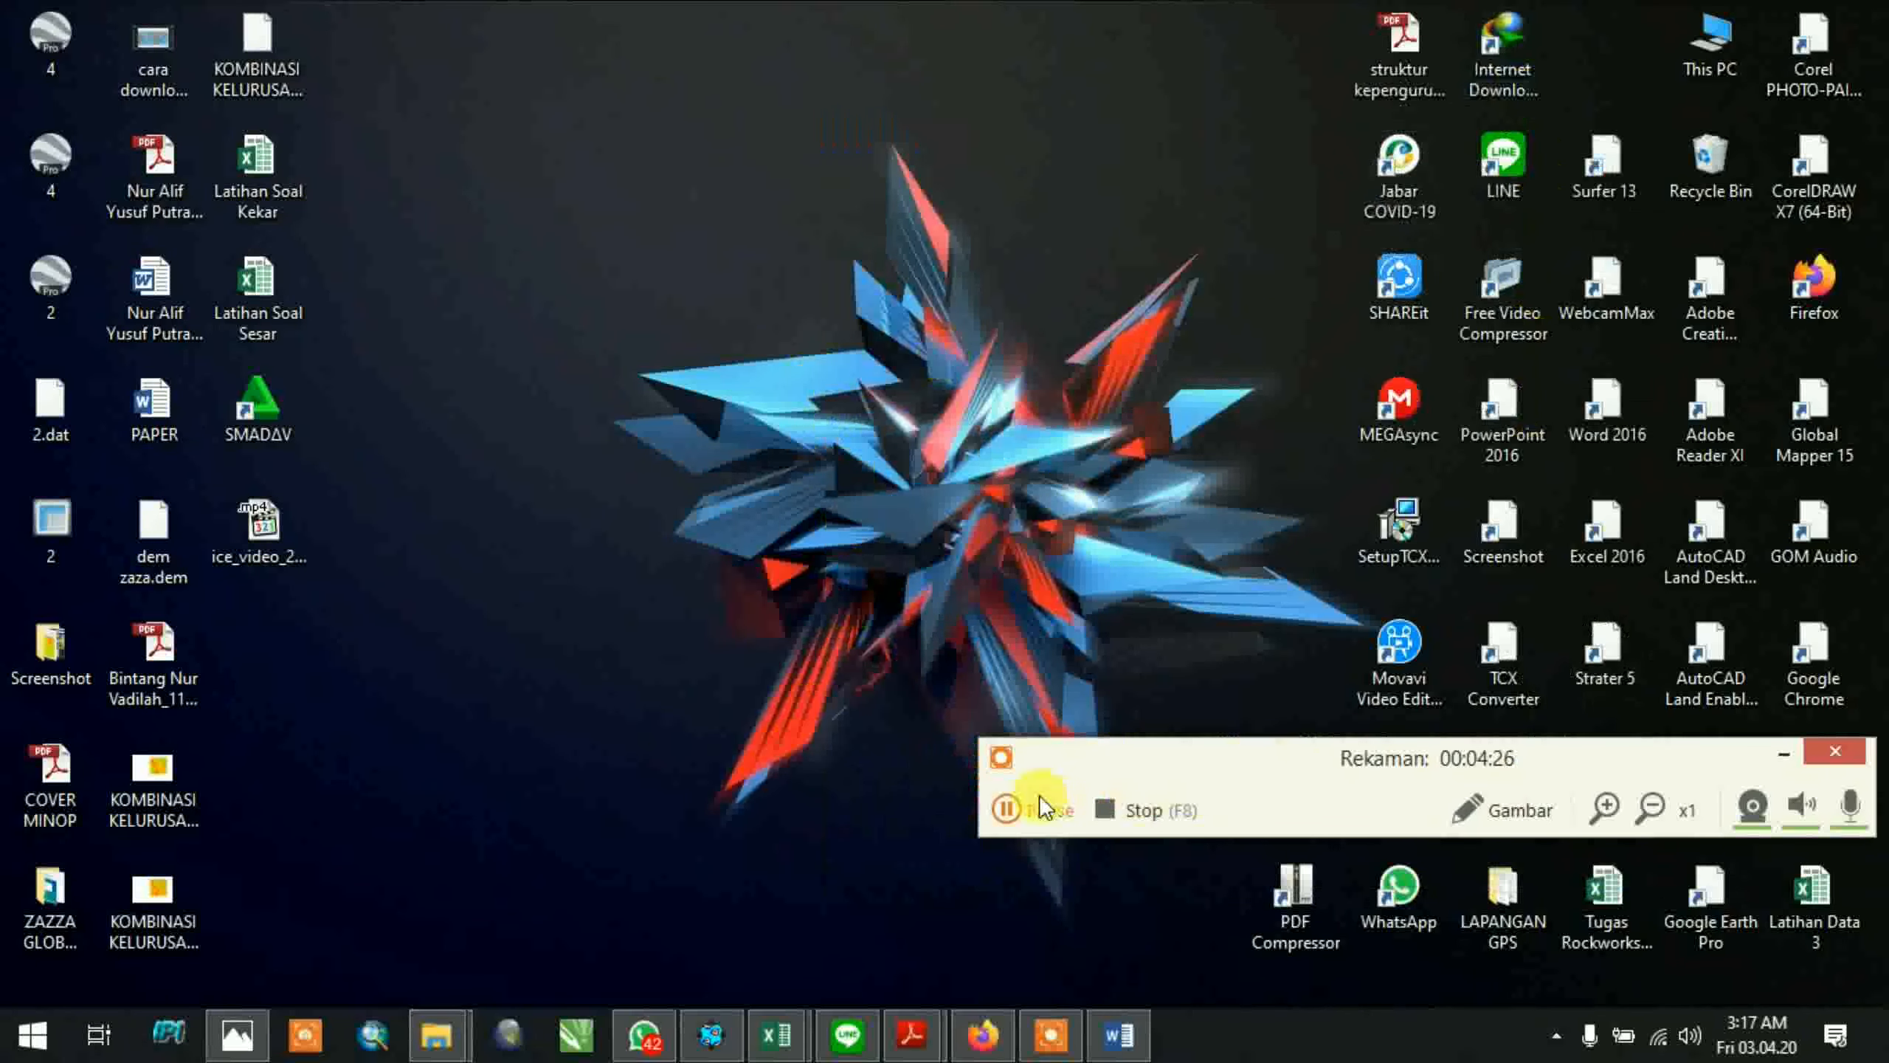
{"action": "left_click", "coordinate": [1039, 794]}
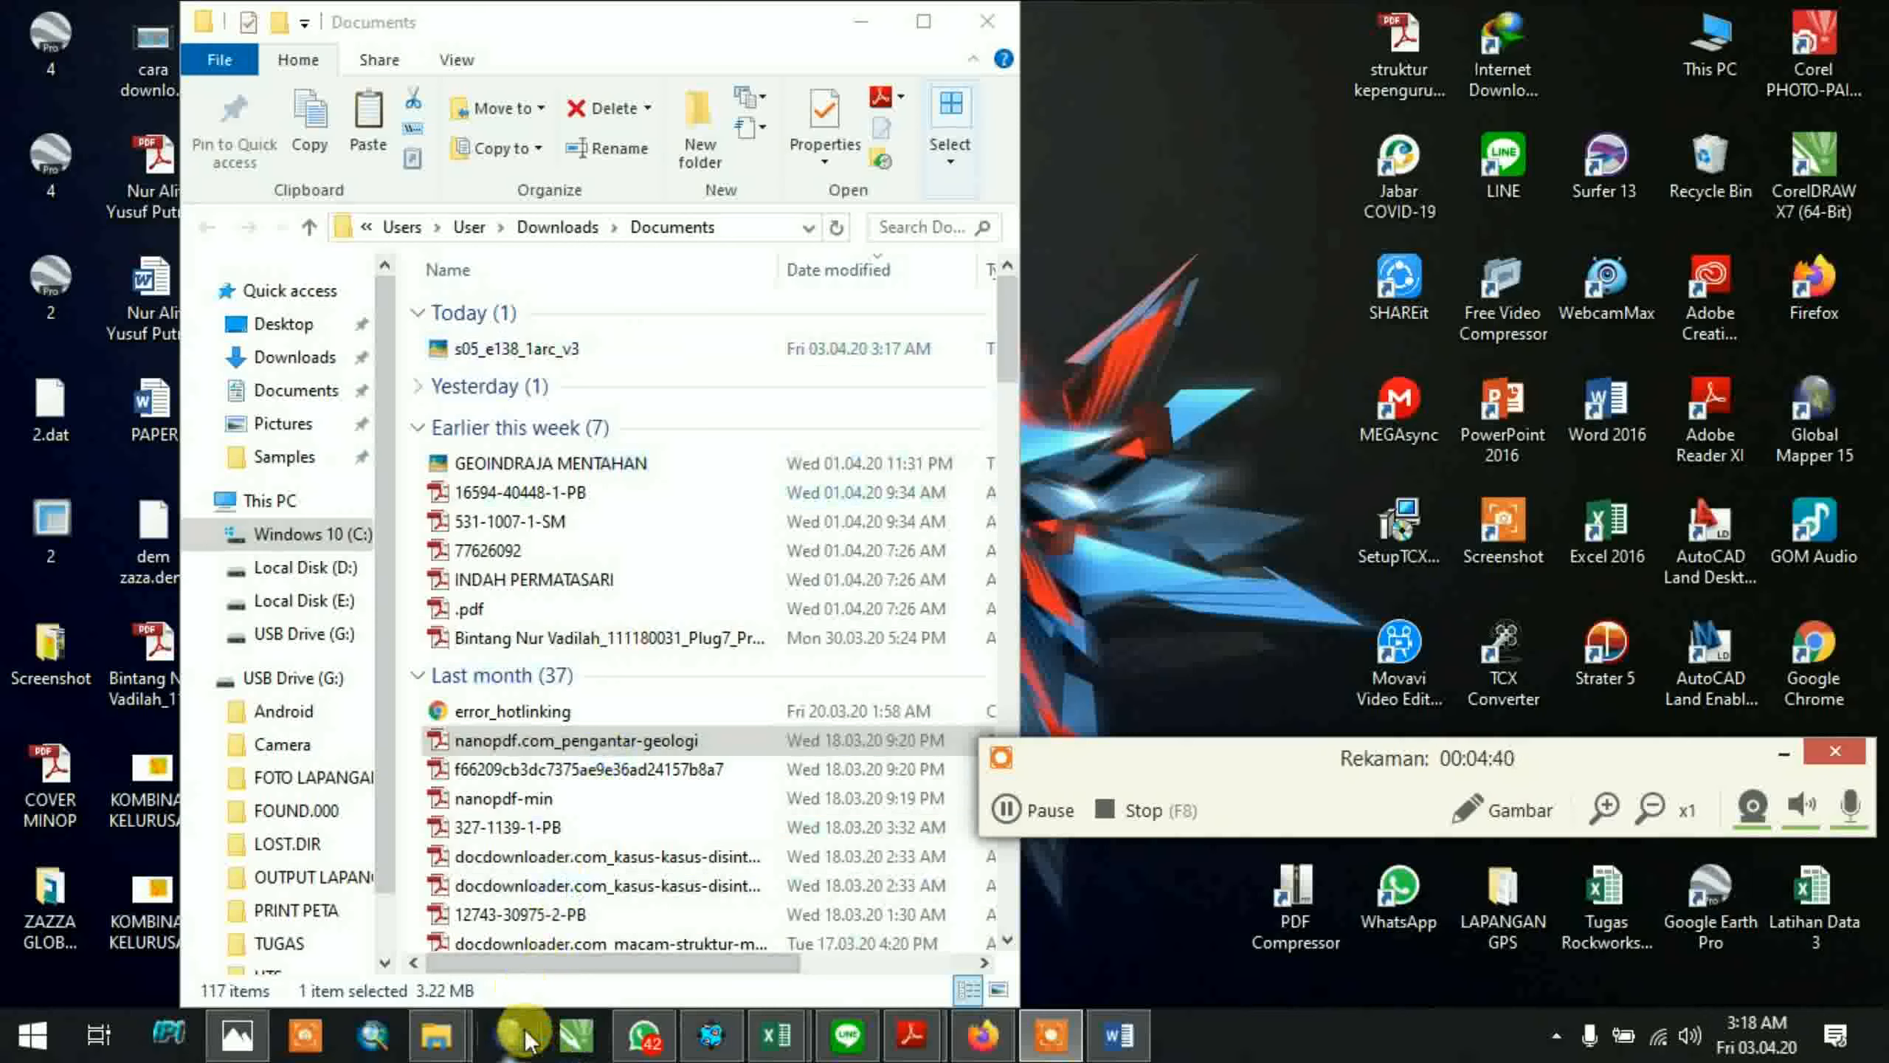
{"action": "left_click", "coordinate": [1795, 751]}
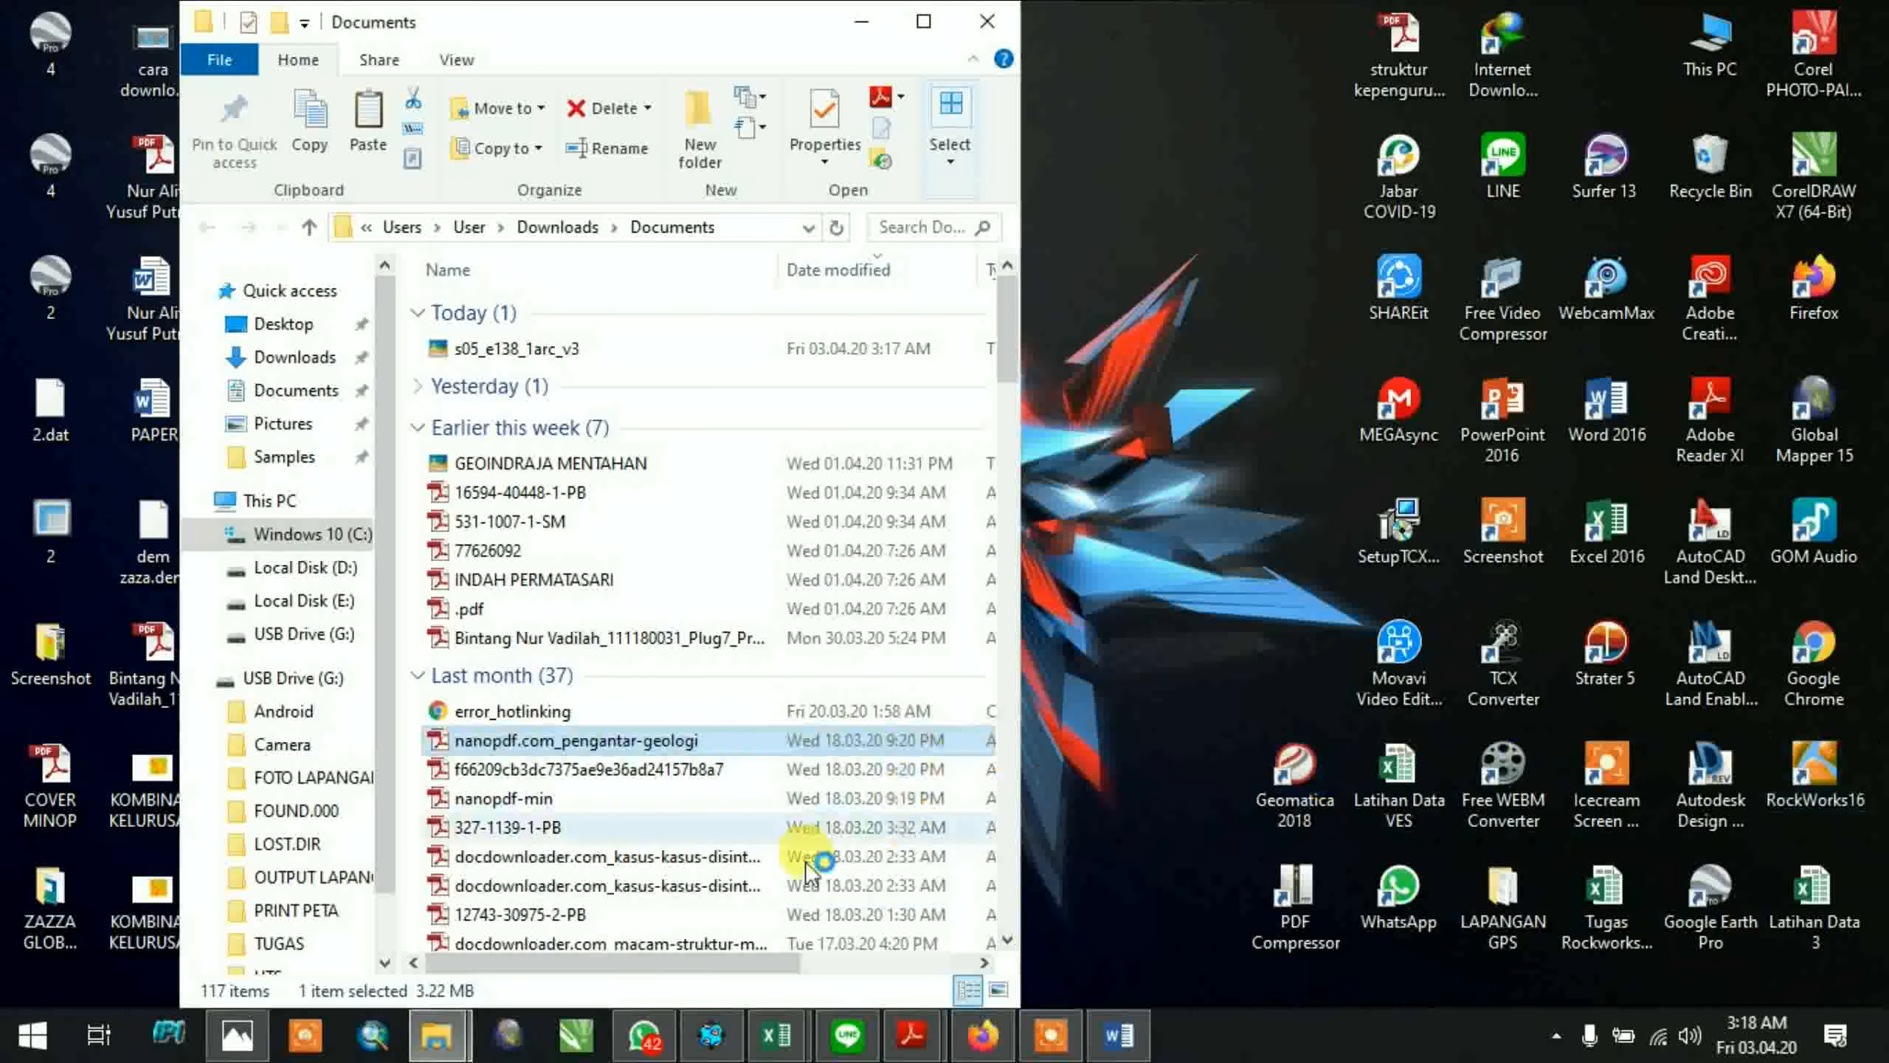
Load s05_e138_1arc_v3.tif from the Documents folder into Global Mapper as elevation data
{"action": "left_click_drag", "start_coordinate": [735, 22], "coordinate": [476, 28]}
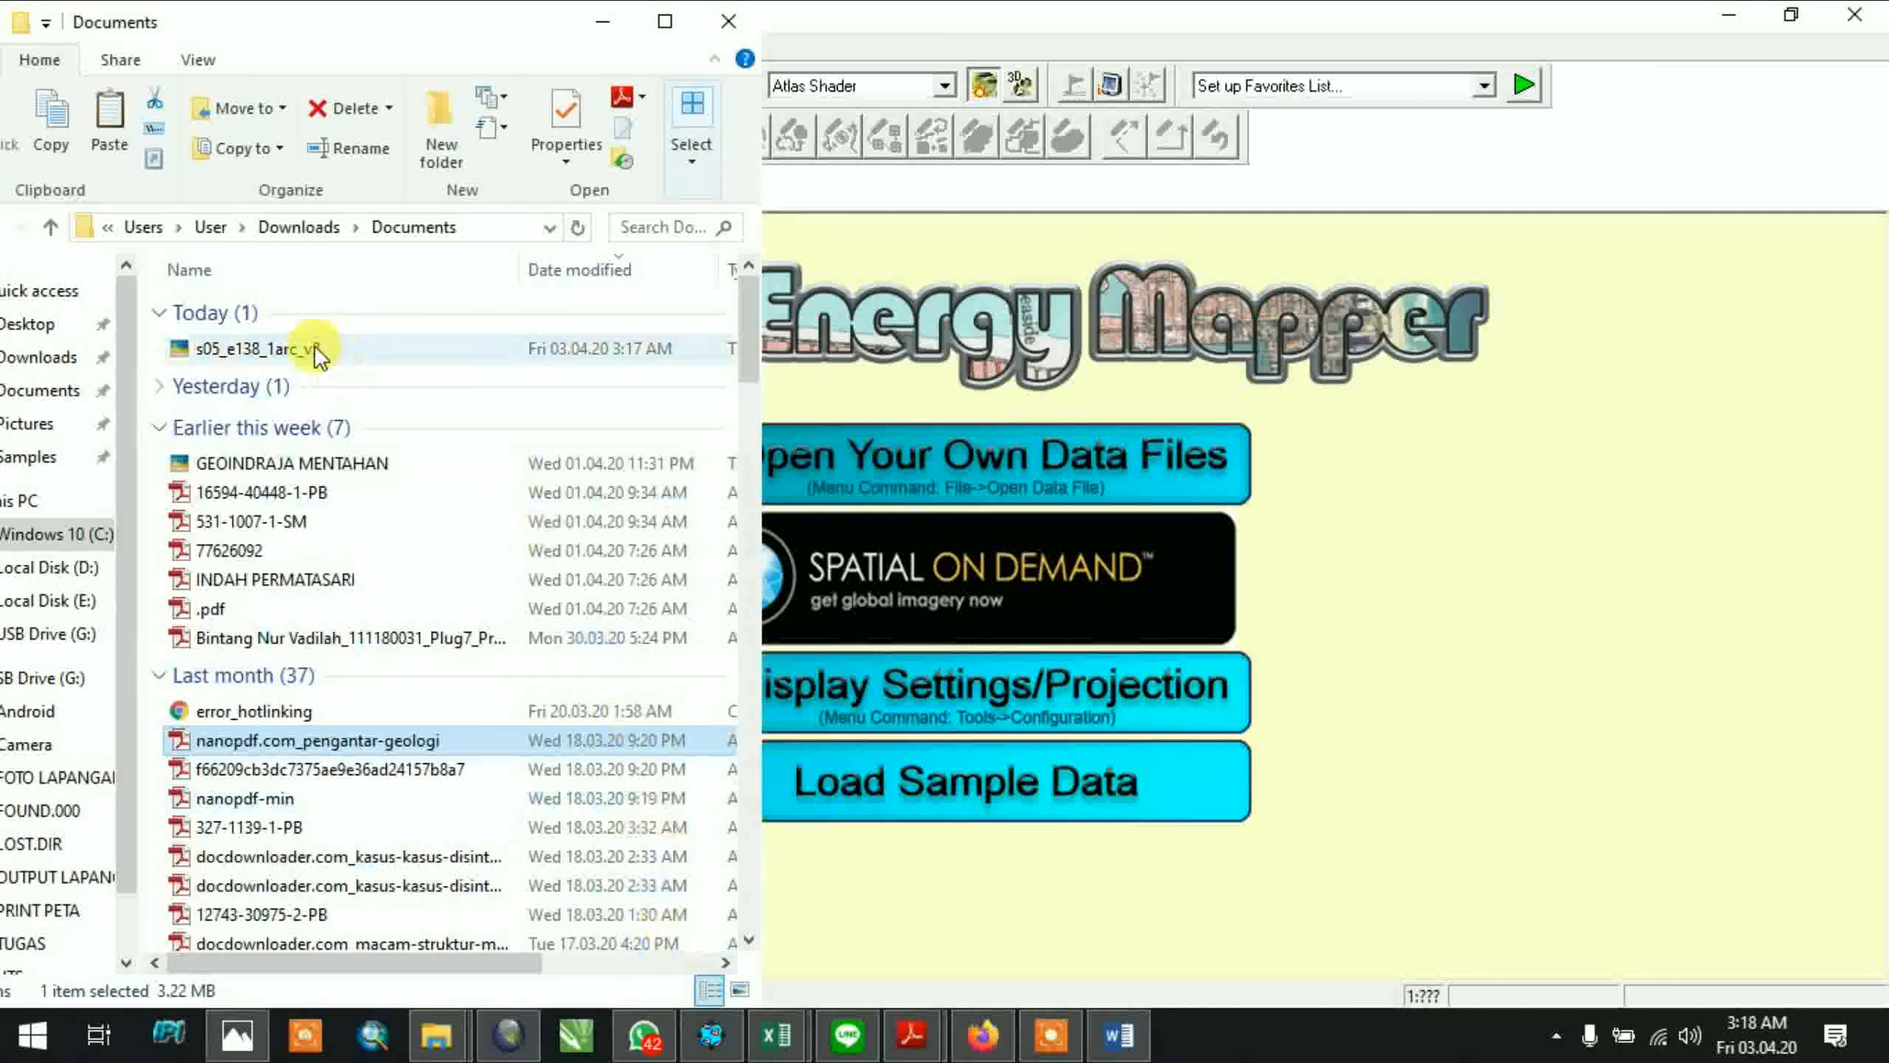
{"action": "left_click", "coordinate": [264, 351]}
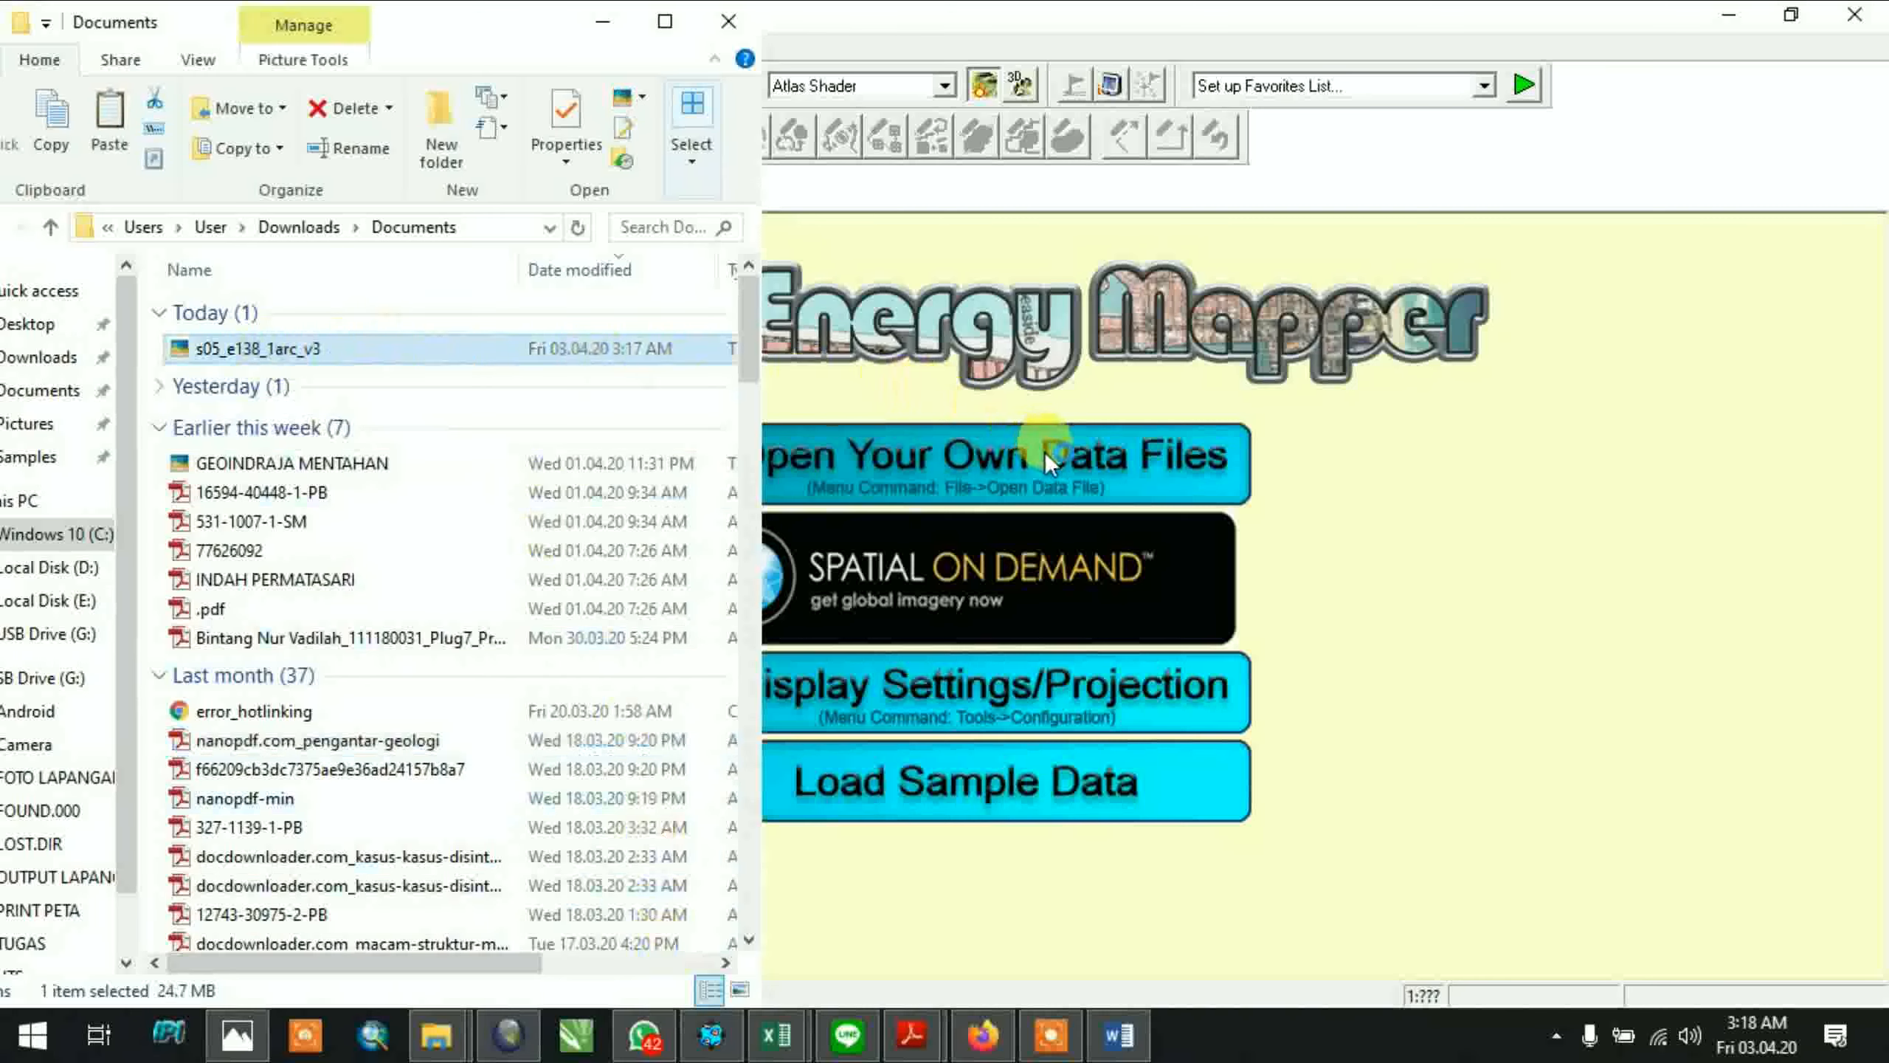
{"action": "left_click_drag", "start_coordinate": [547, 344], "coordinate": [1004, 386]}
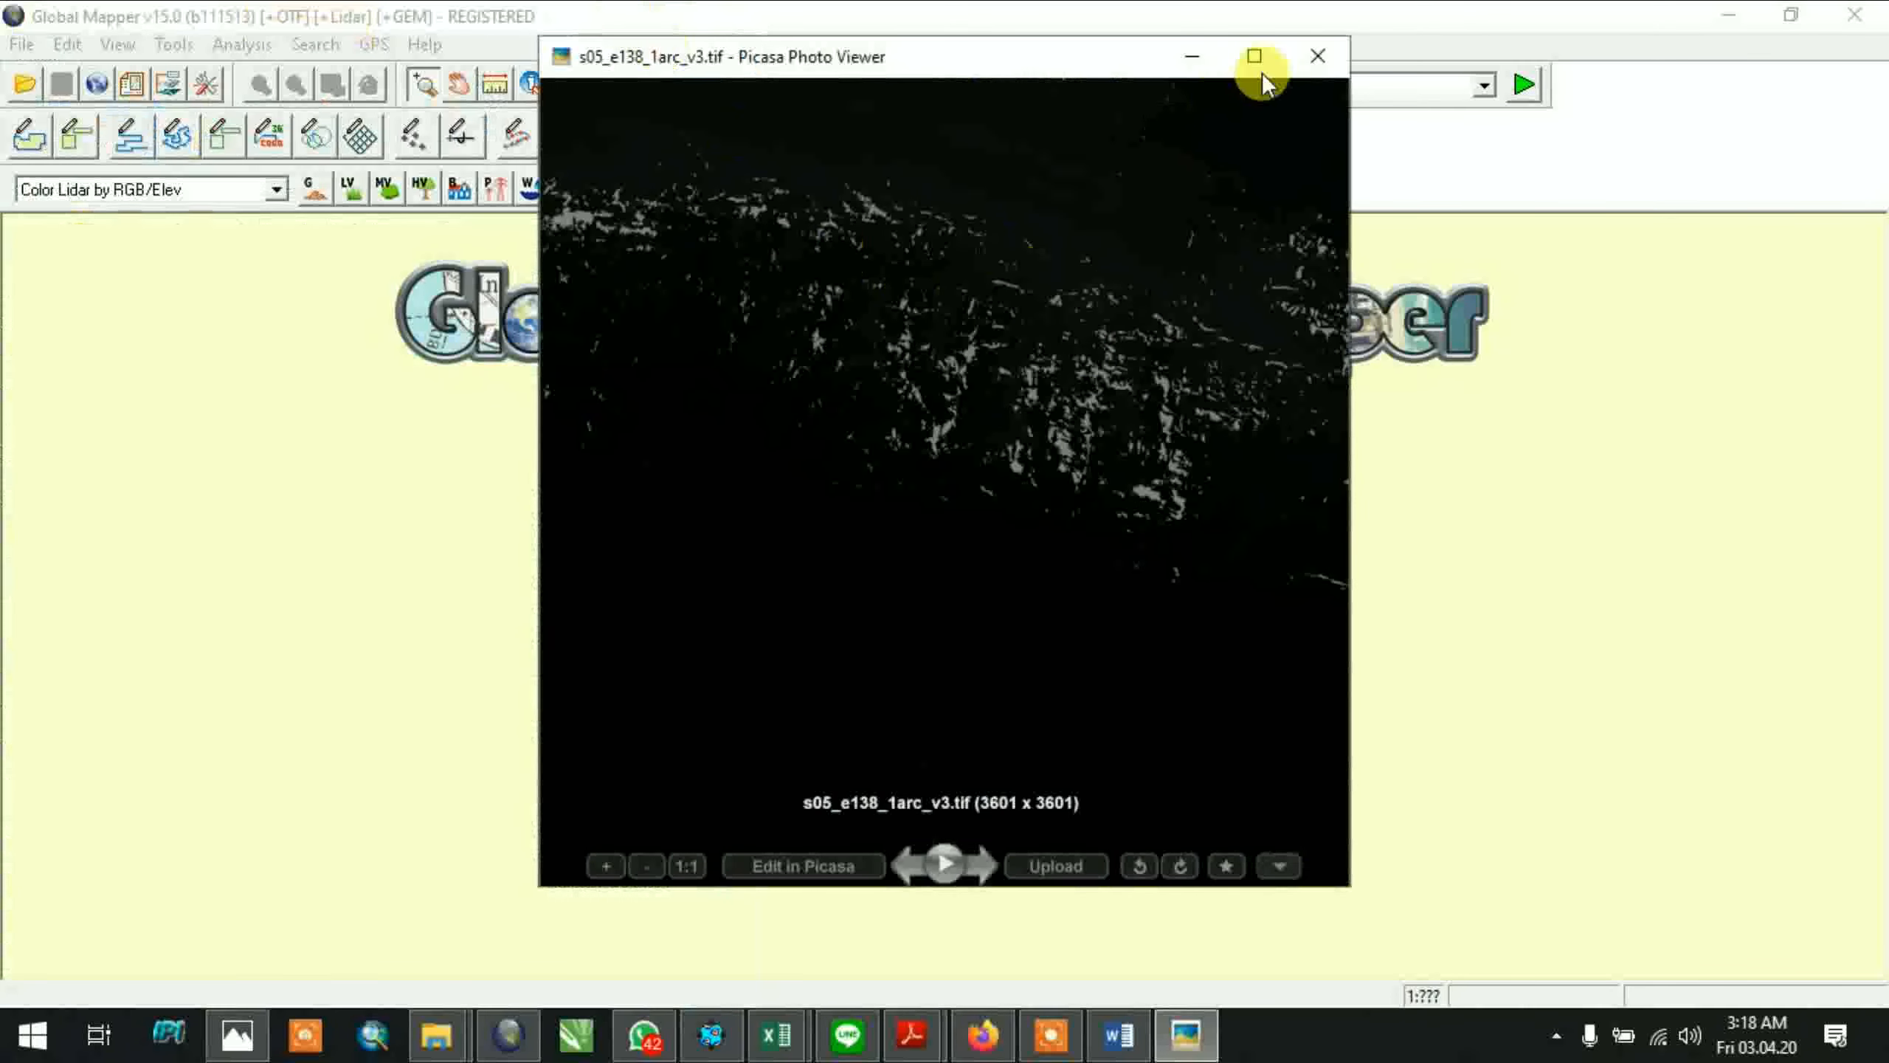
{"action": "left_click", "coordinate": [1204, 59]}
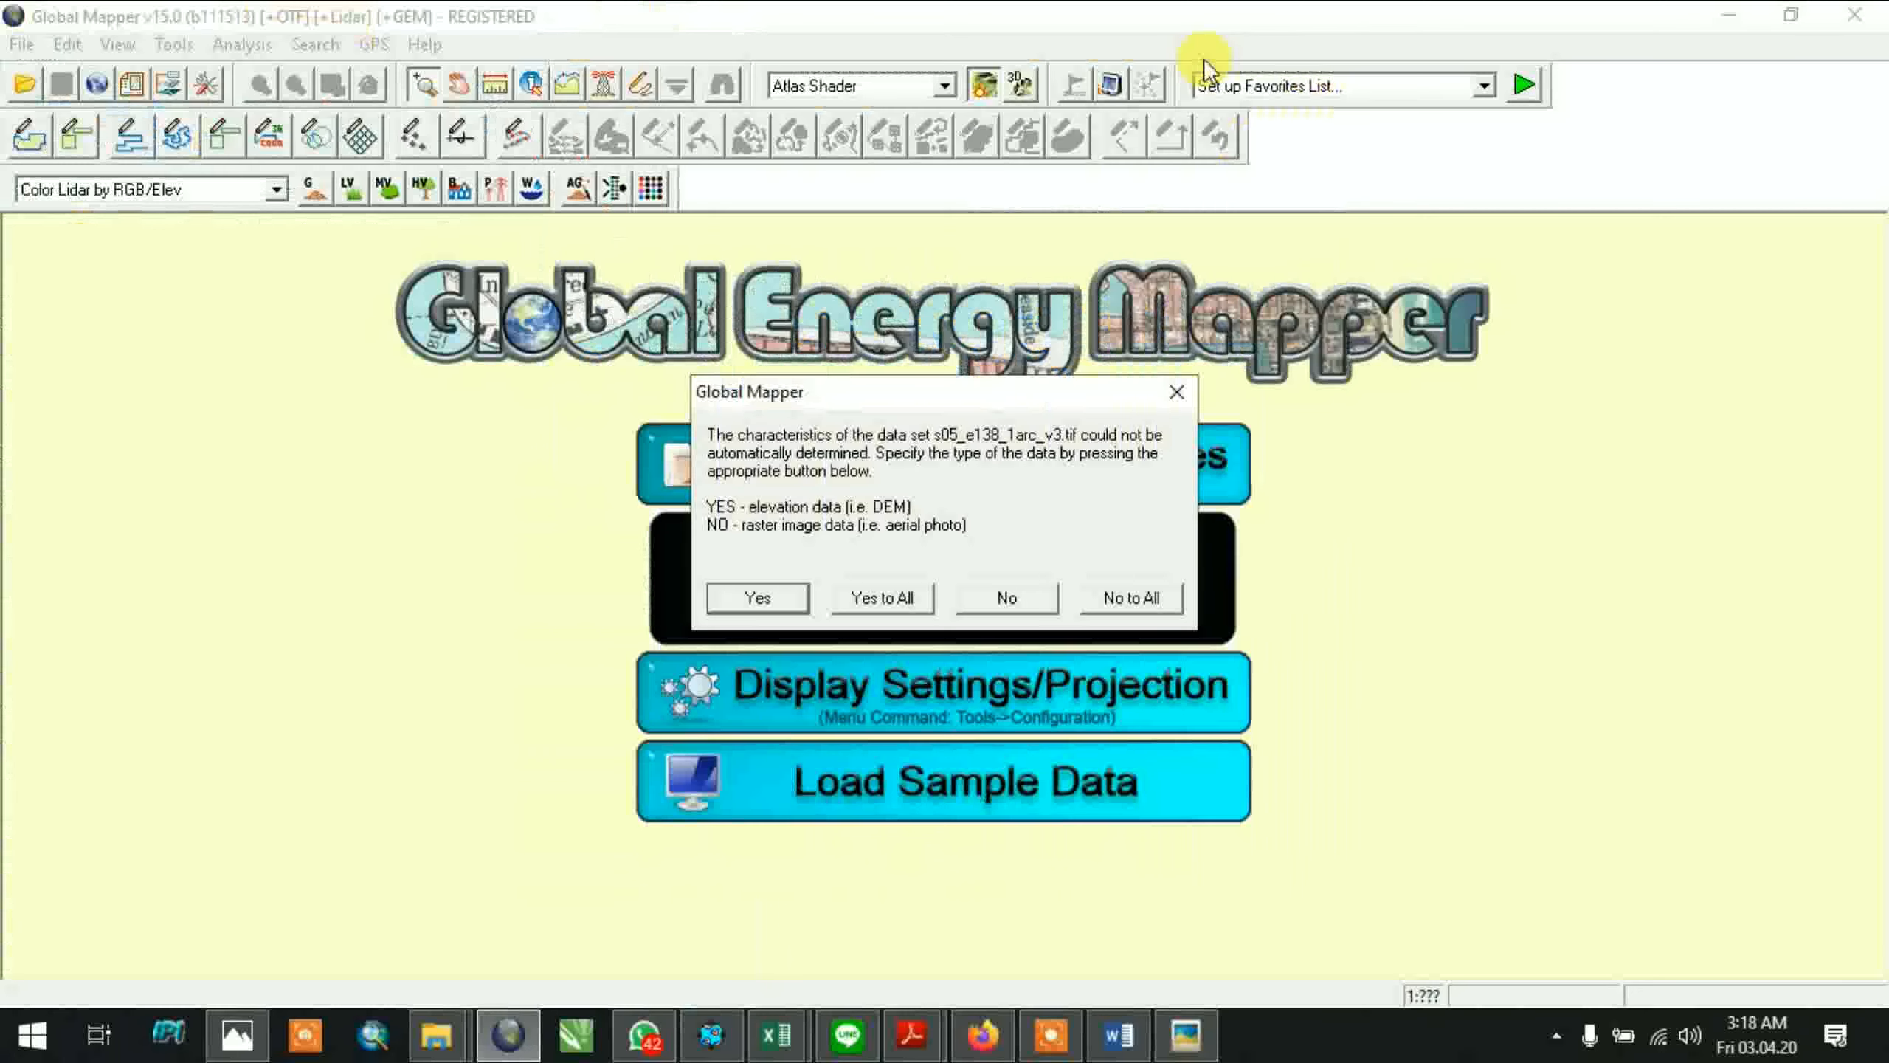
{"action": "left_click", "coordinate": [900, 597]}
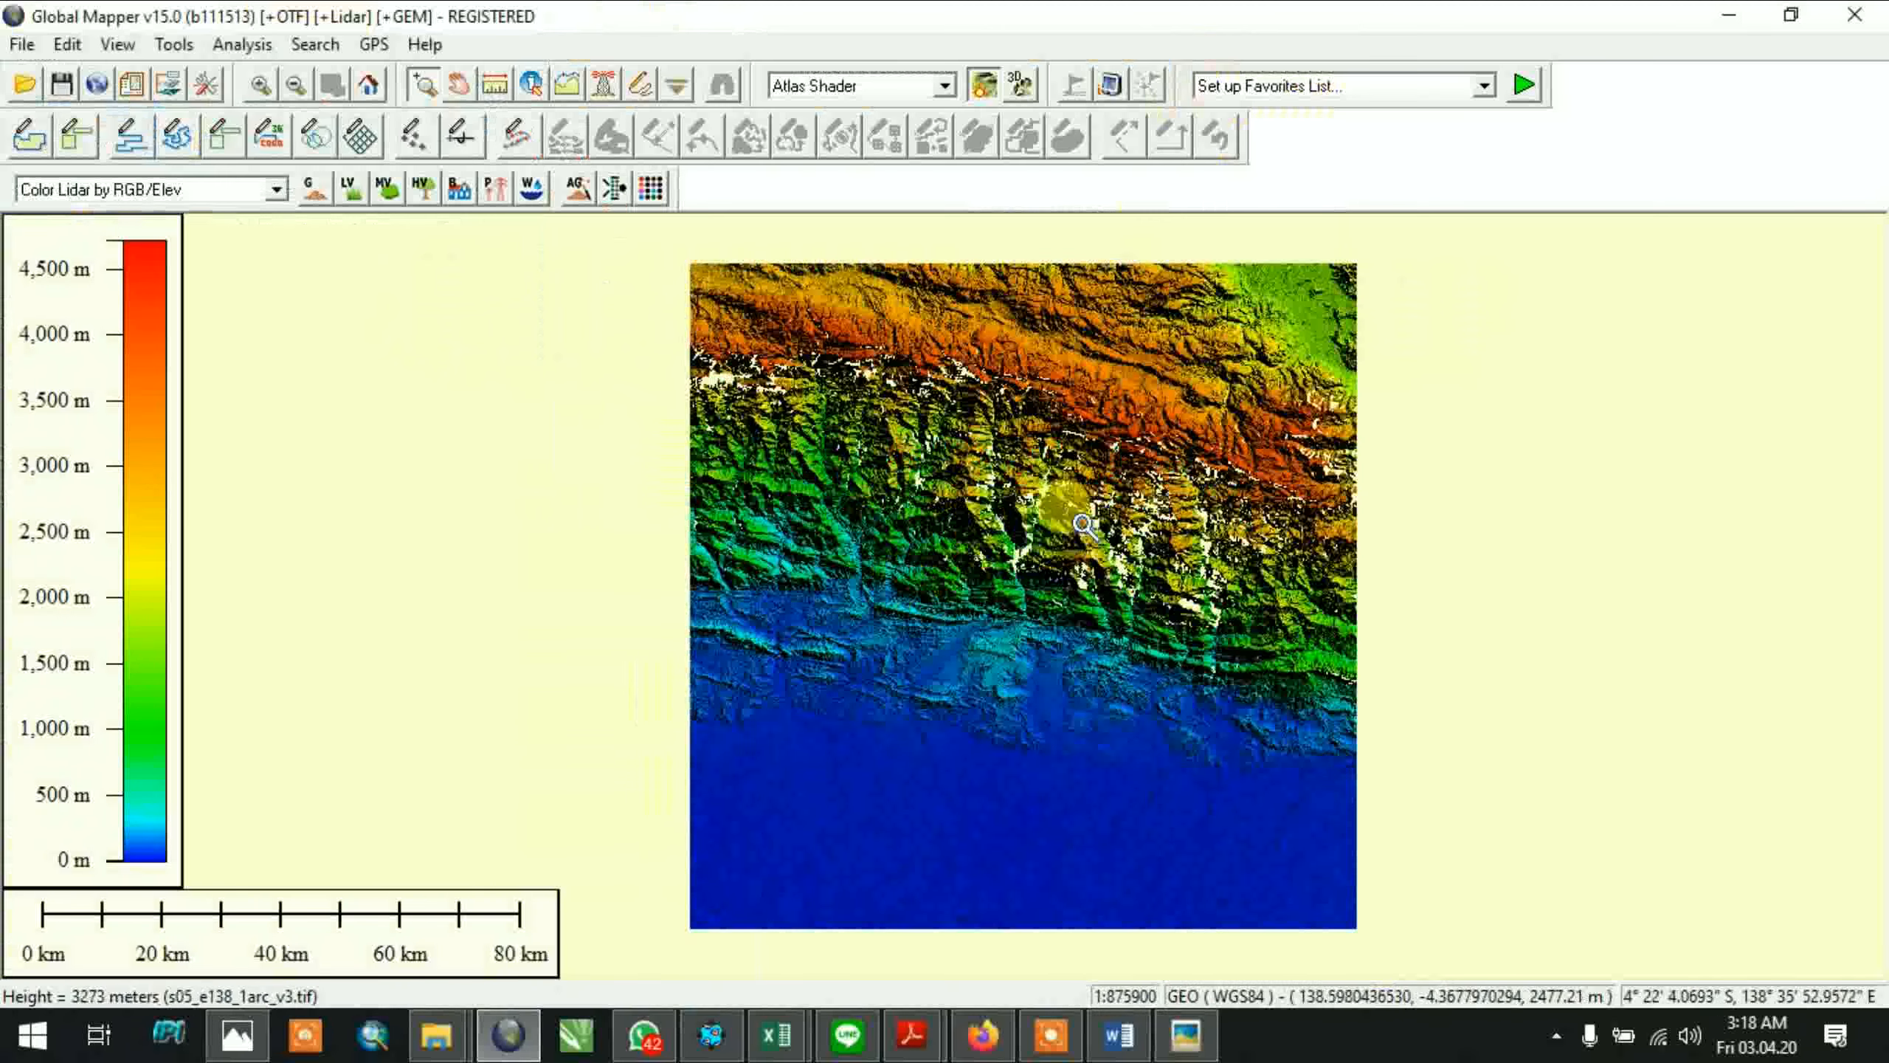
Start an elevation grid export of the loaded terrain in DEM format, accepting the default export options
{"action": "scroll", "coordinate": [1076, 529], "scroll_direction": "up", "scroll_amount": 1}
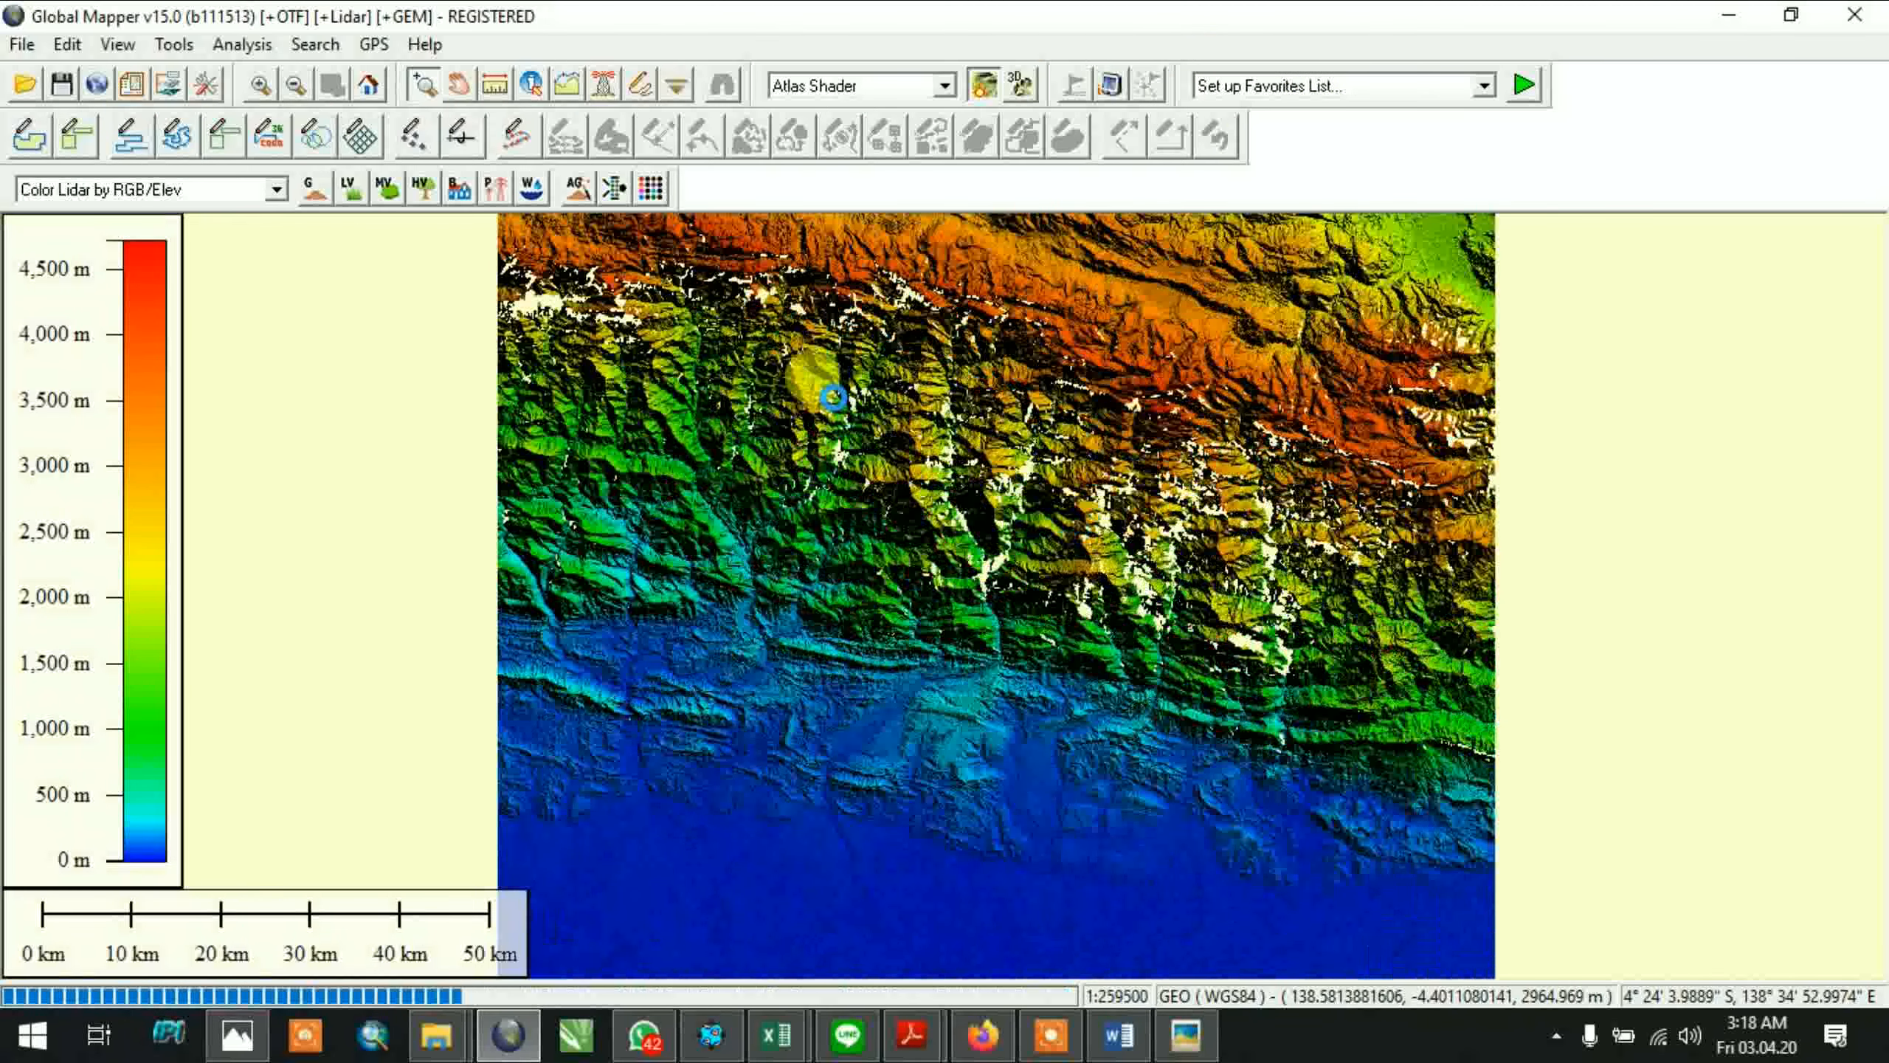
{"action": "scroll", "coordinate": [1560, 419], "scroll_direction": "up", "scroll_amount": 1}
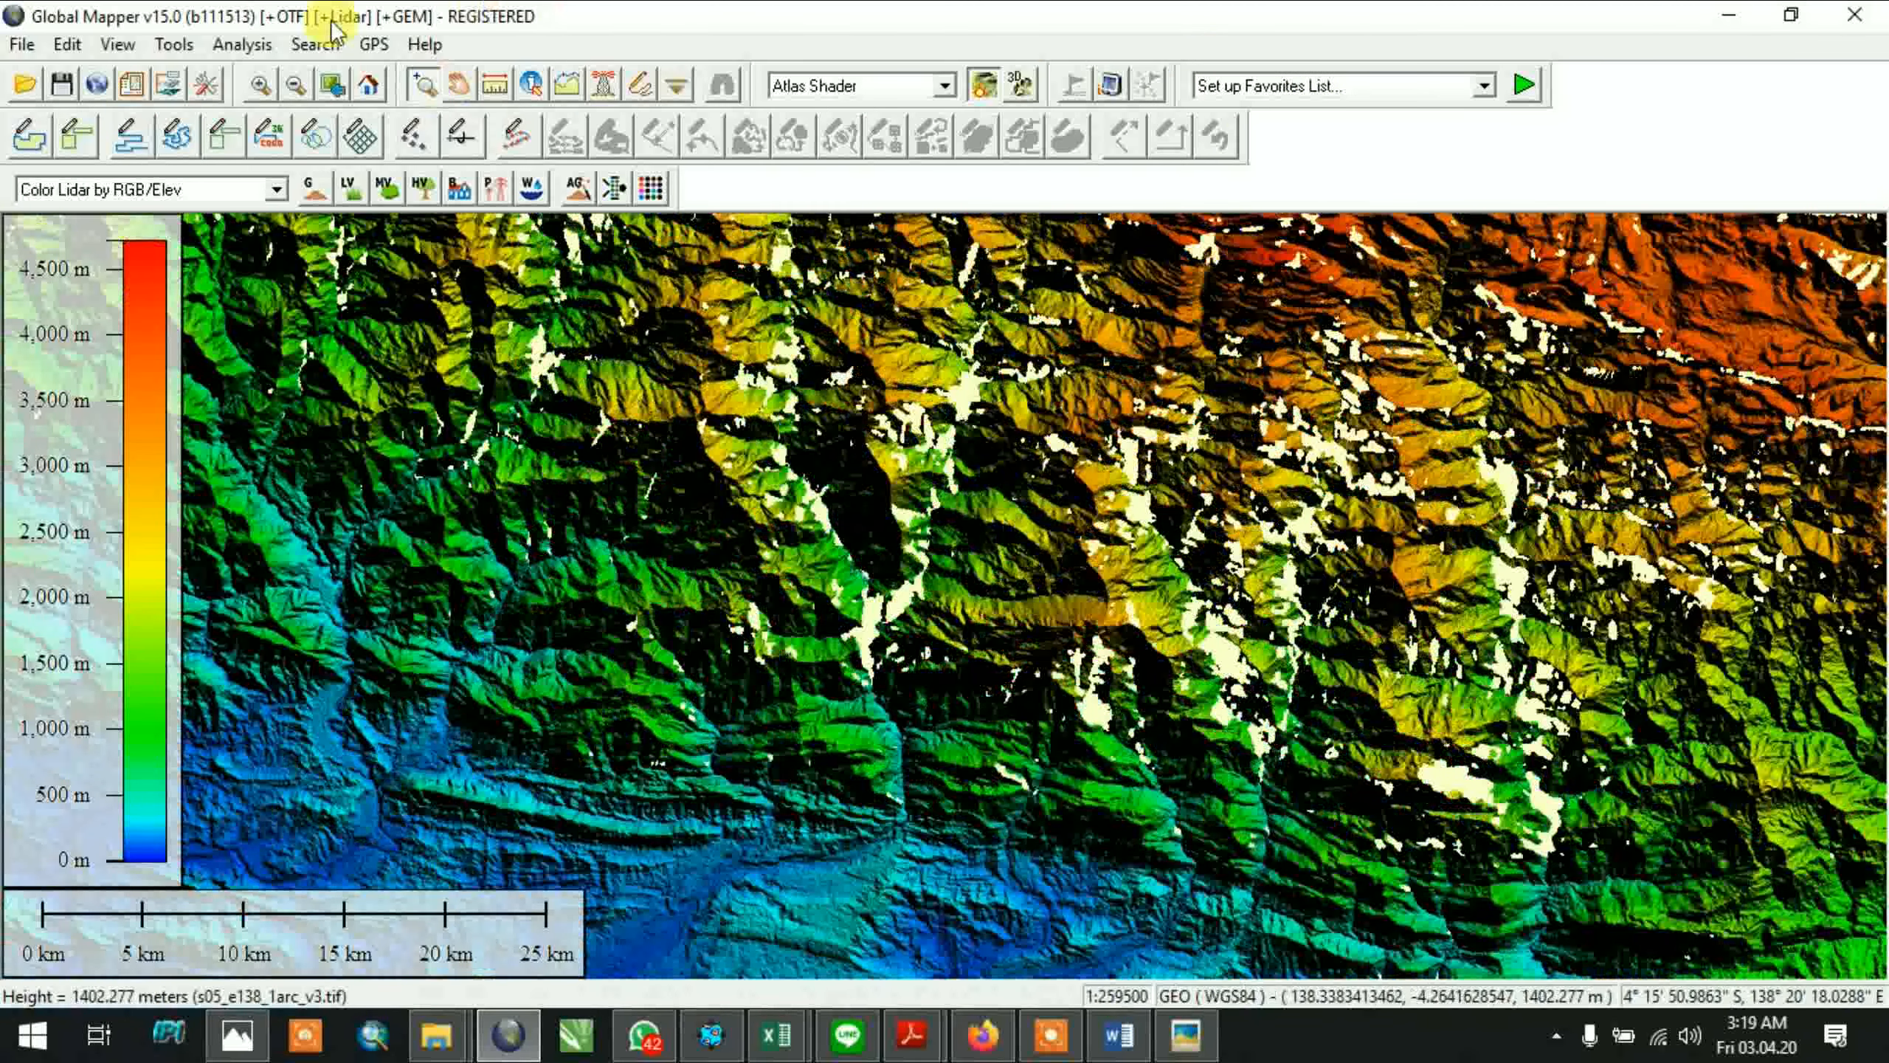
{"action": "left_click", "coordinate": [15, 49]}
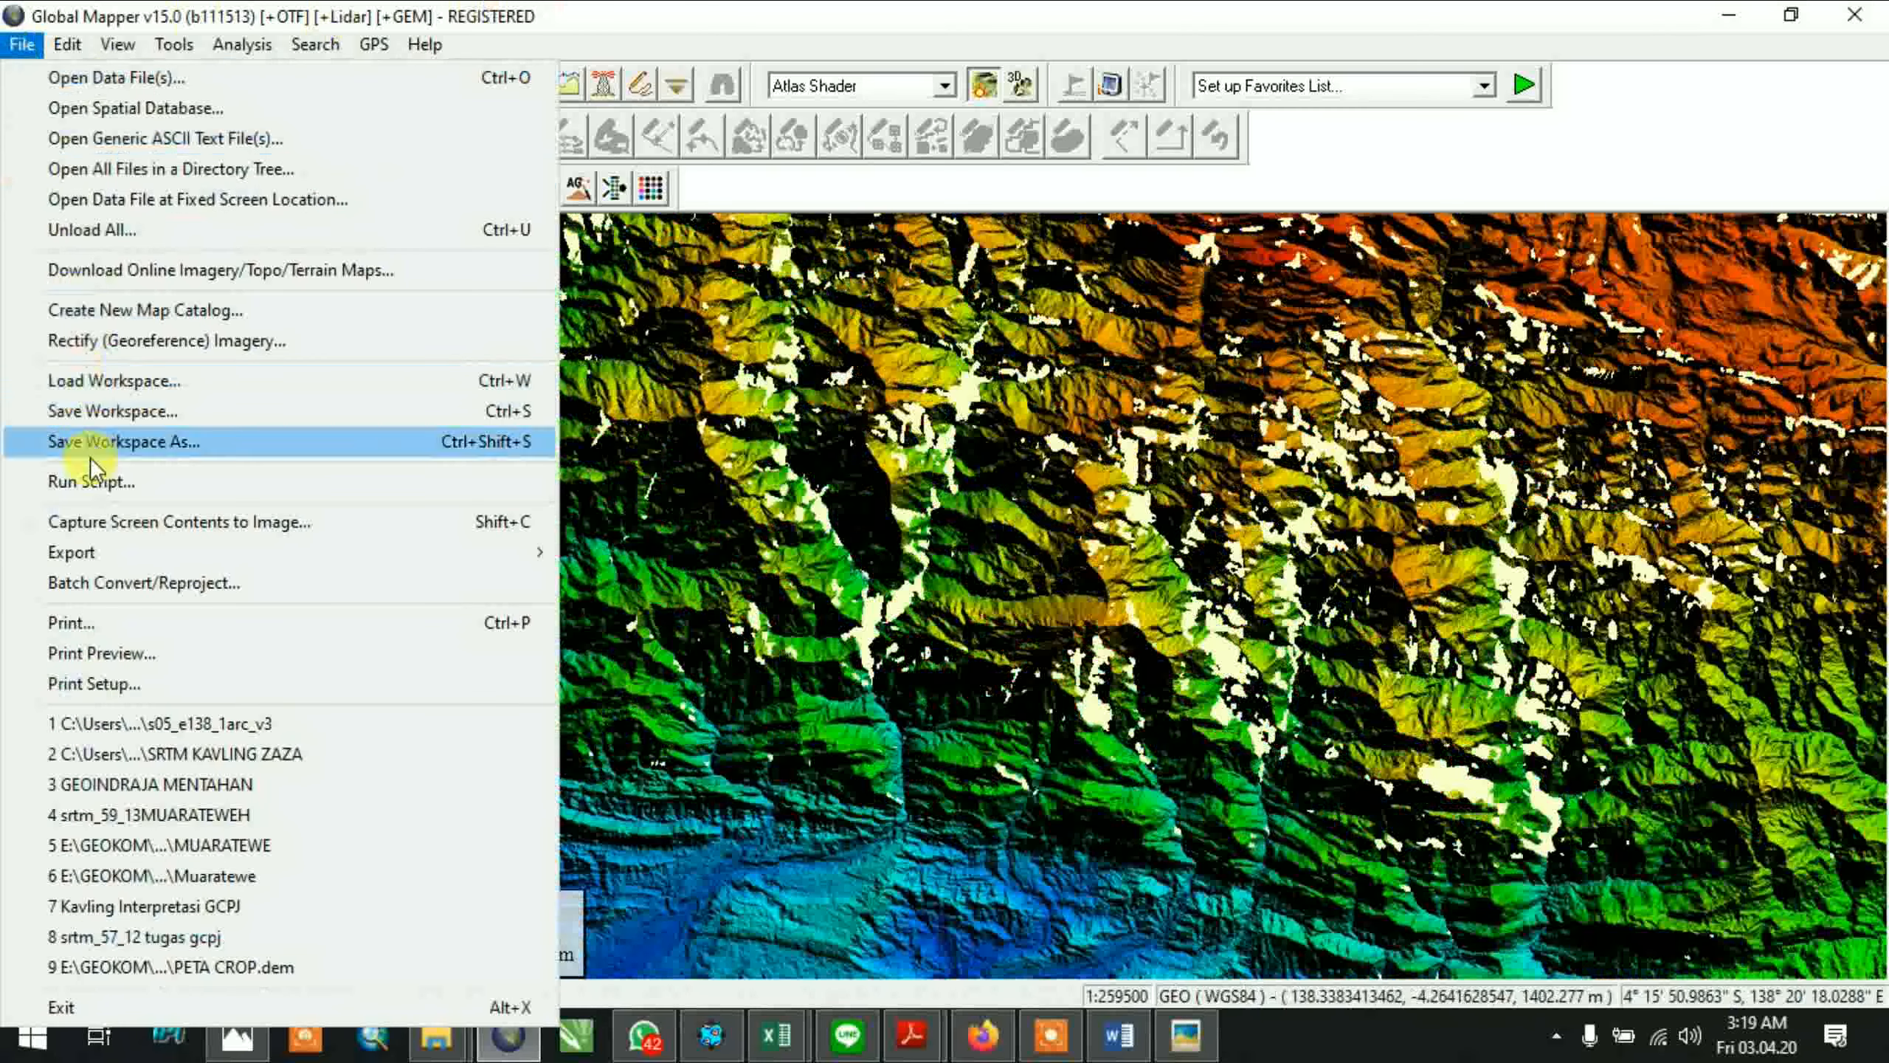
{"action": "mouse_move", "coordinate": [134, 551]}
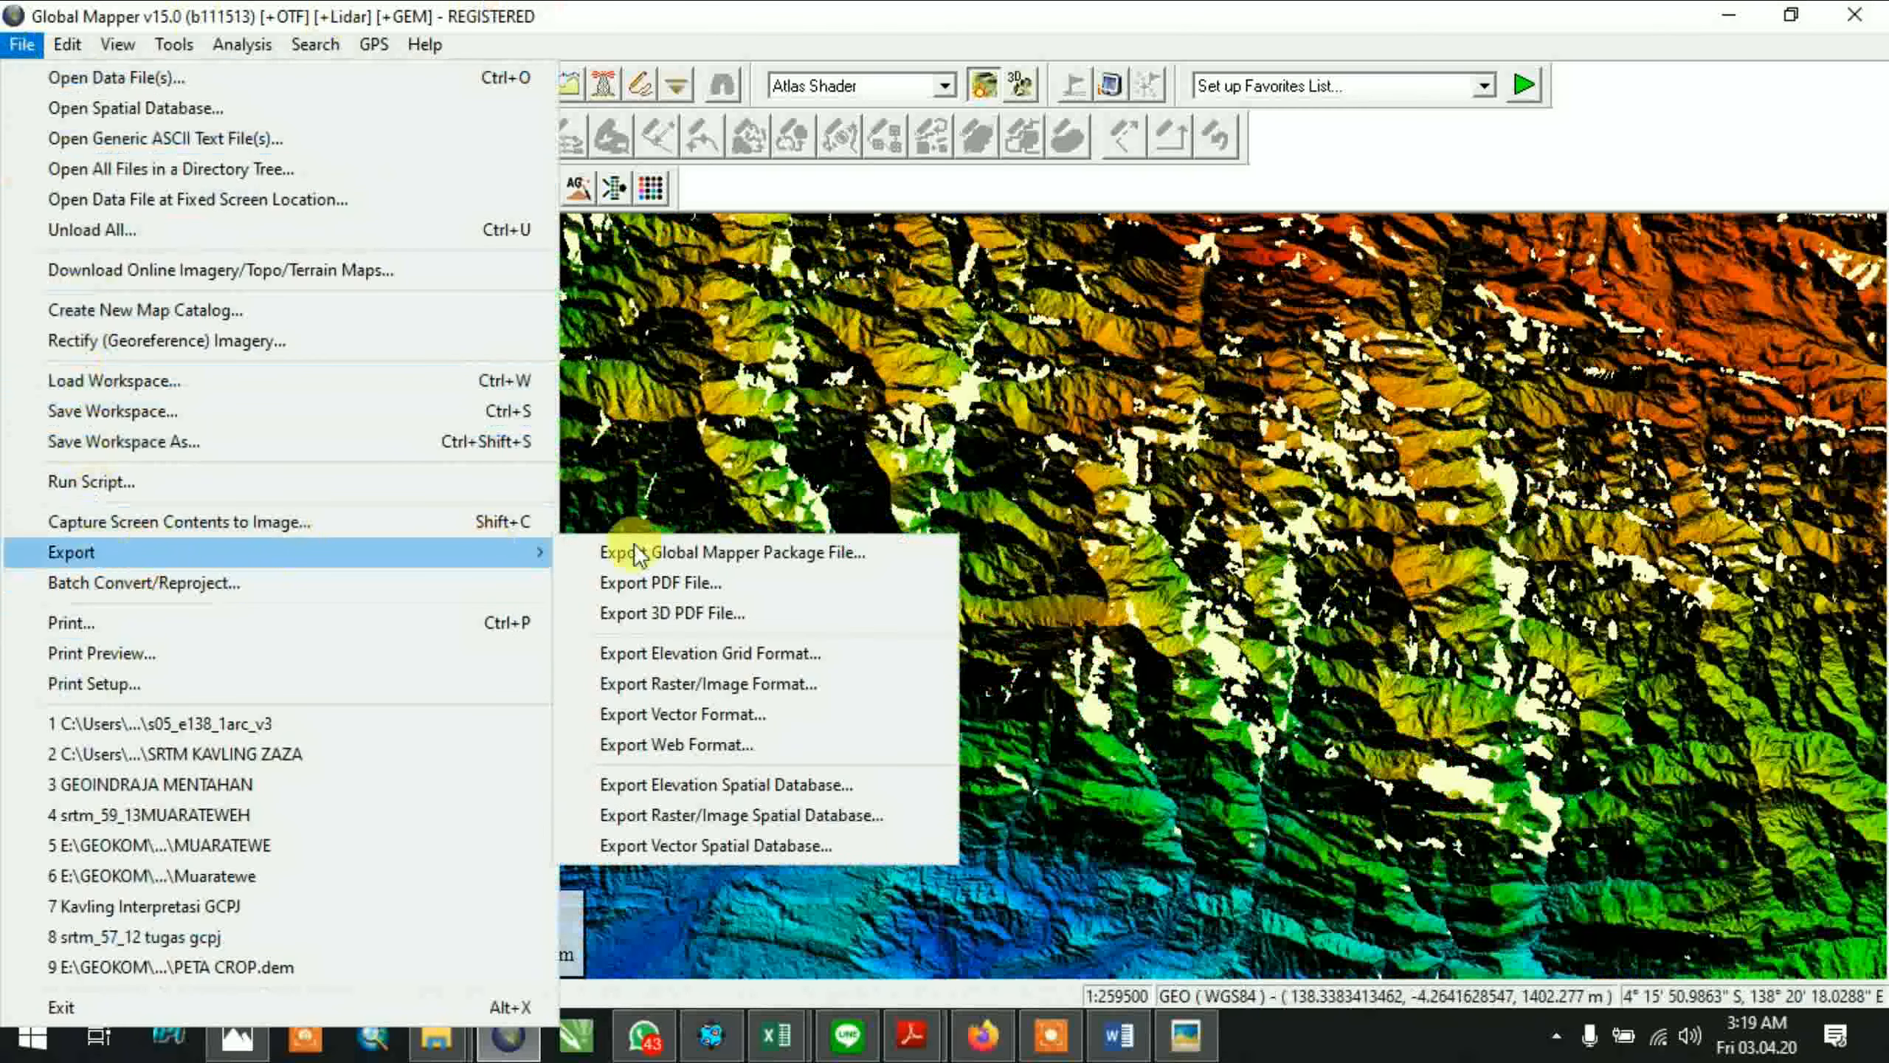
{"action": "left_click", "coordinate": [710, 658]}
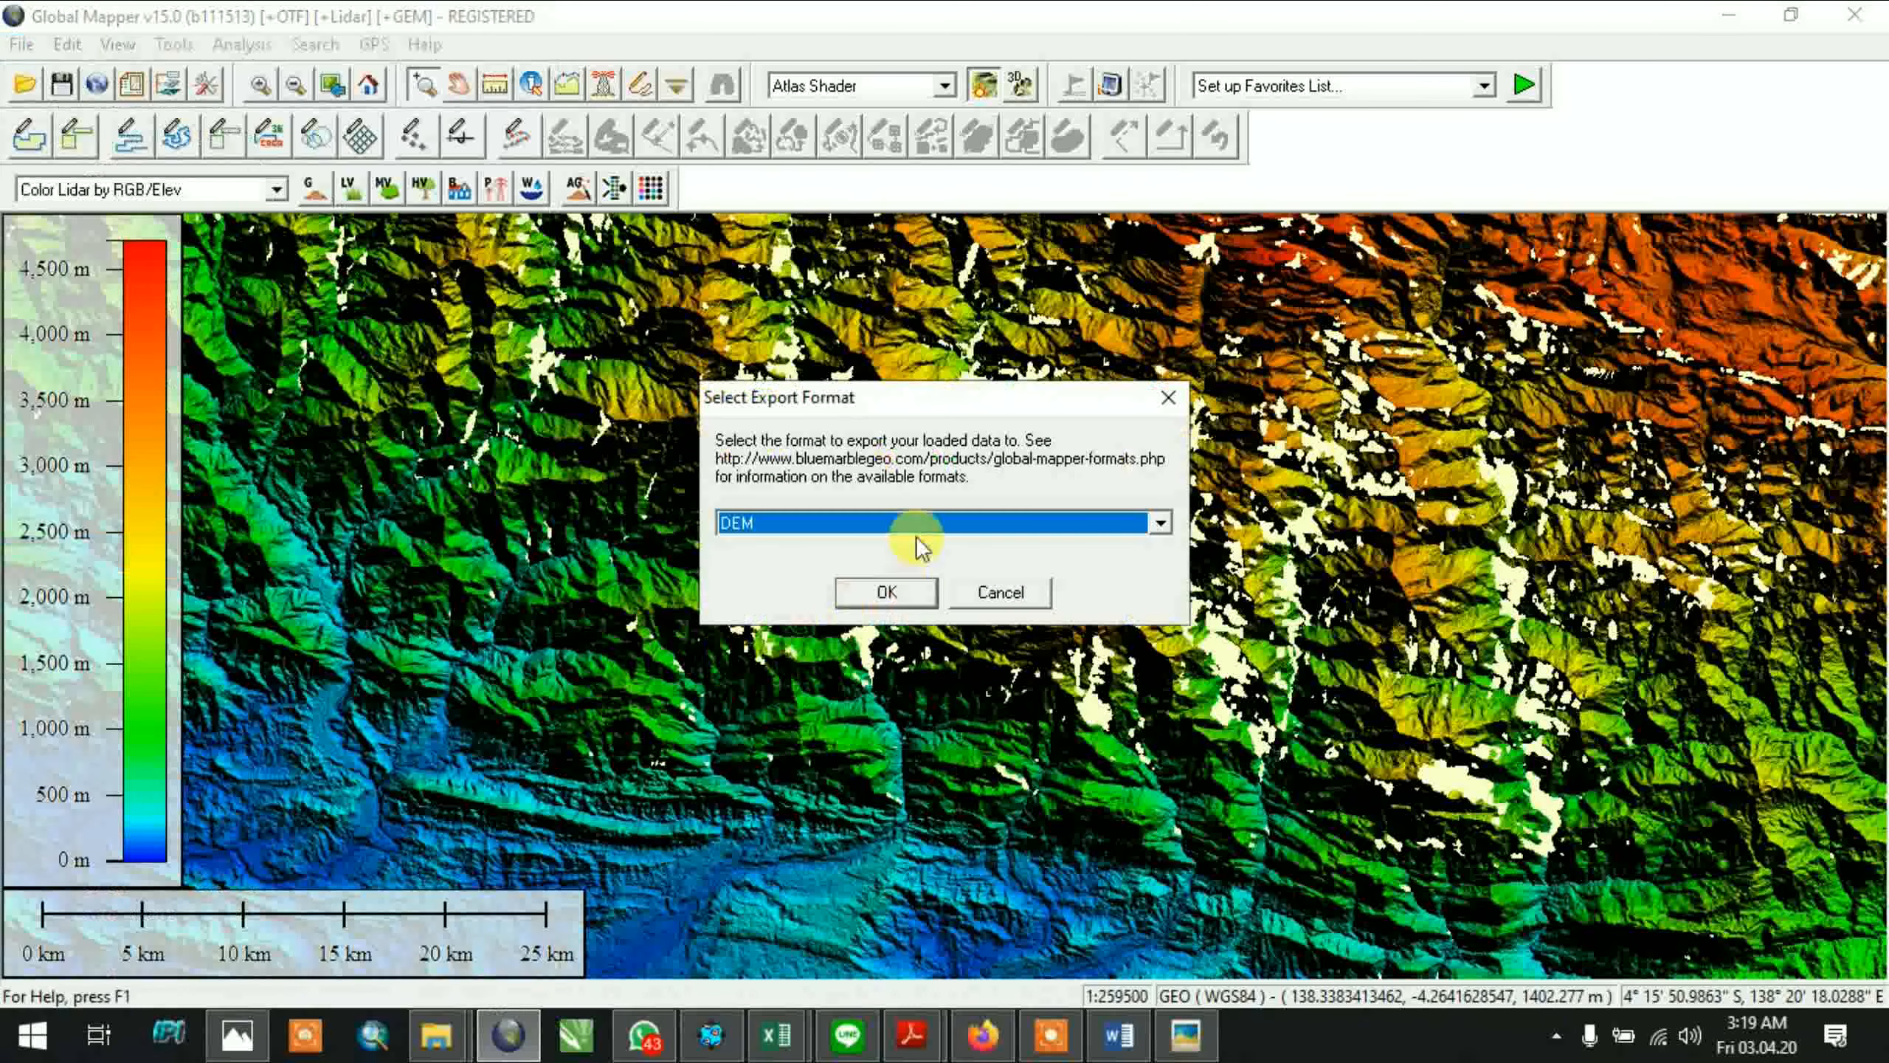
{"action": "left_click", "coordinate": [878, 594]}
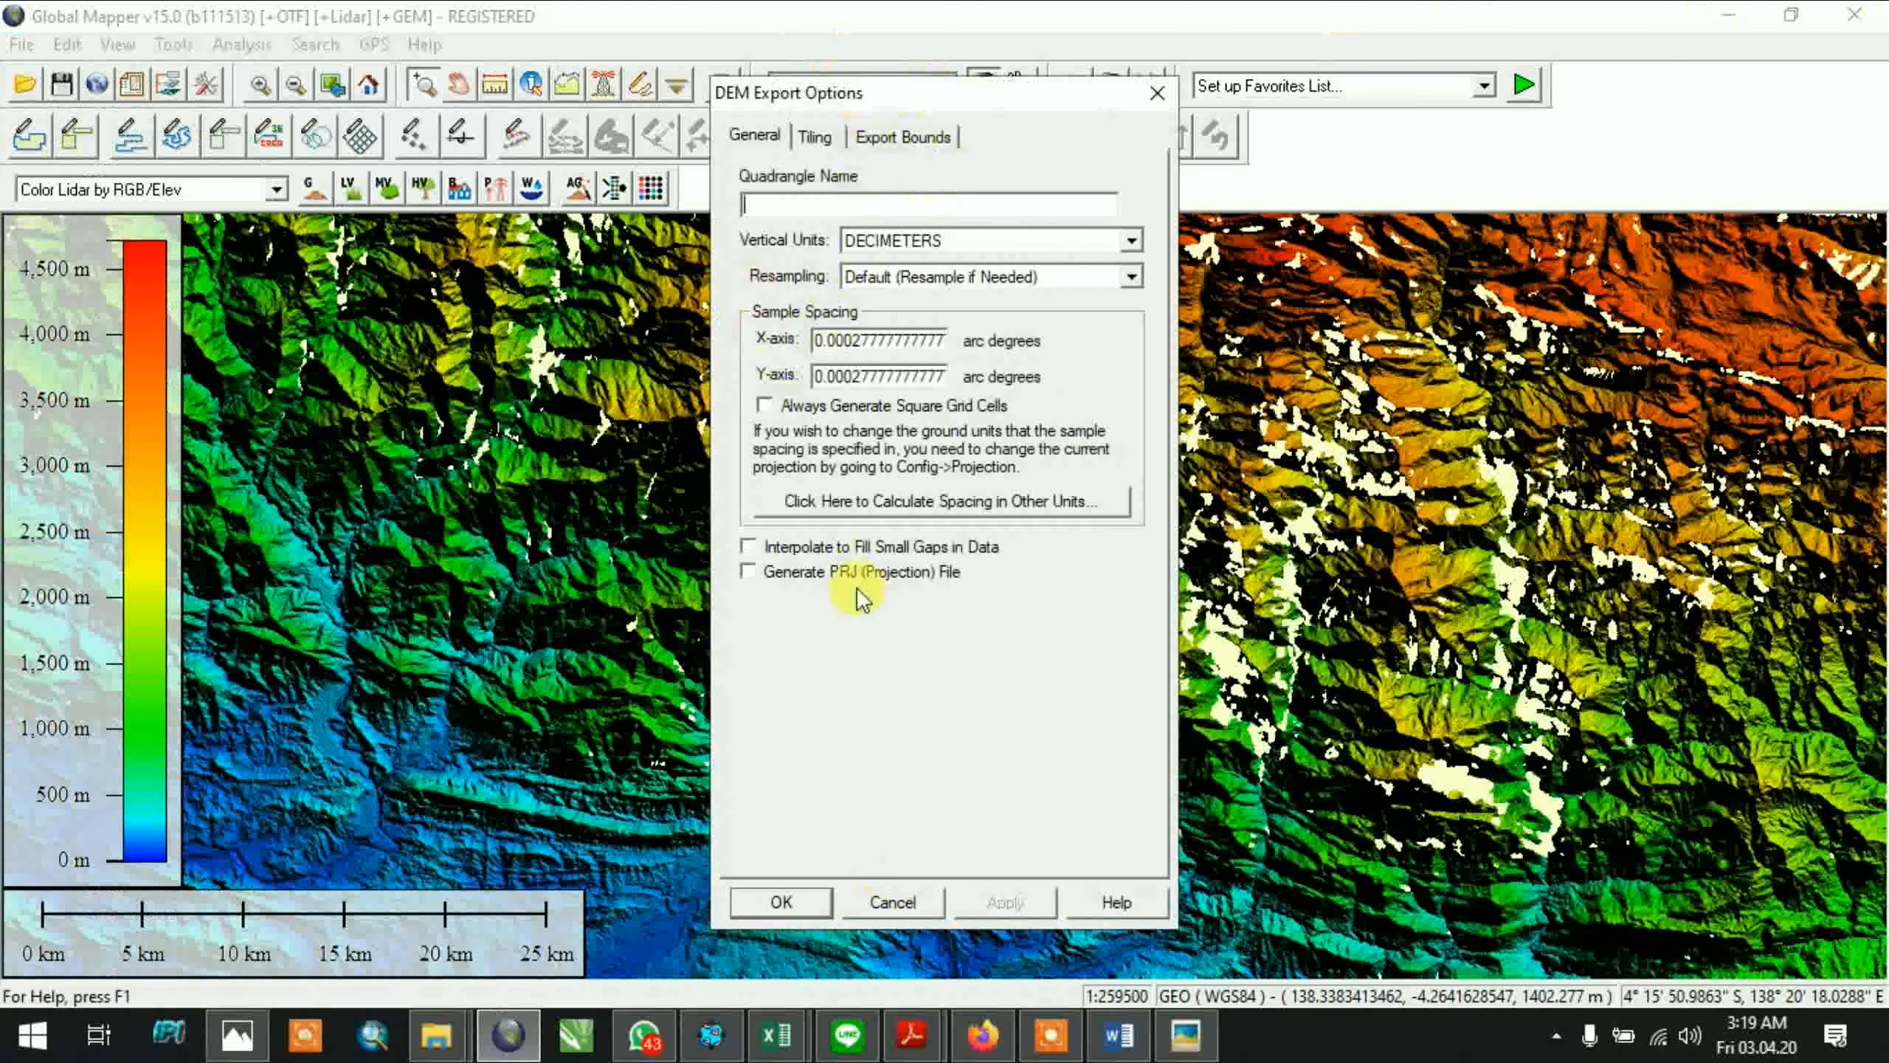
{"action": "left_click", "coordinate": [806, 901]}
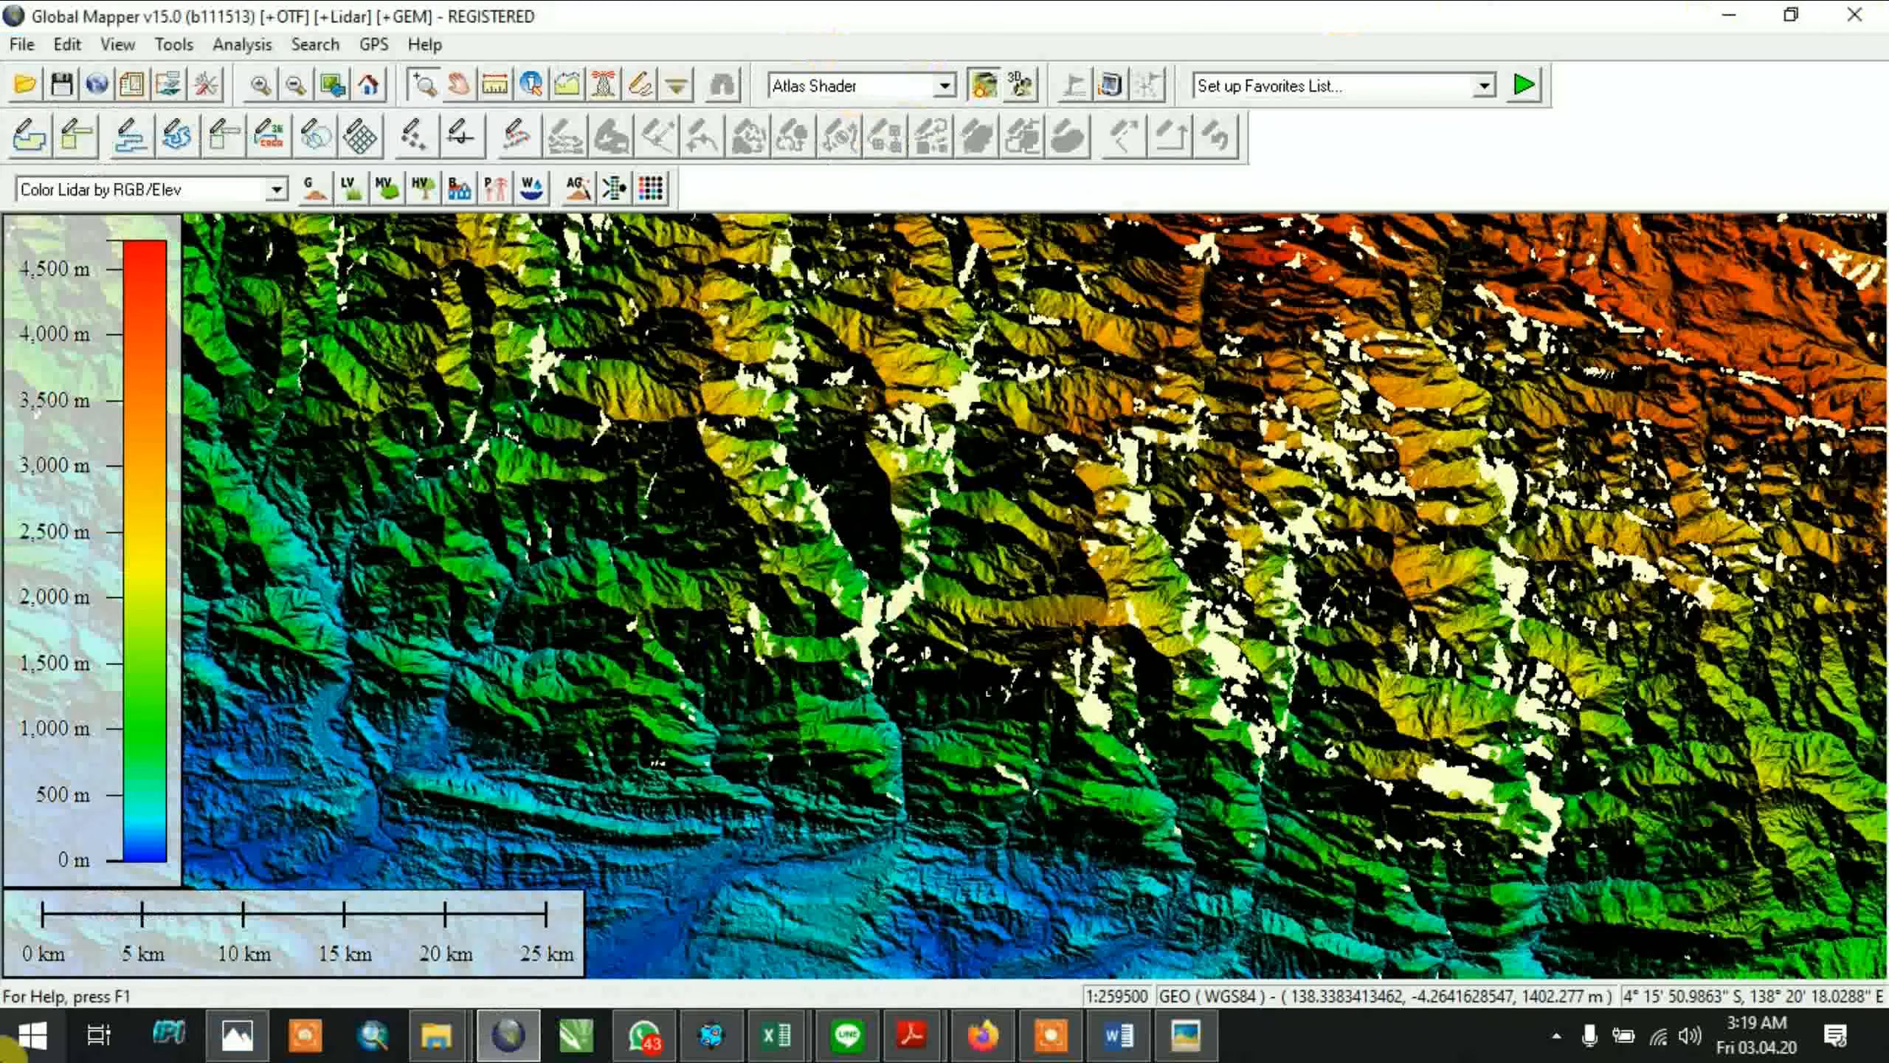
Save the DEM export as Kavling in the SEMESTER 4\CONTOH folder on Local Disk (E:)
{"action": "scroll", "coordinate": [117, 422], "scroll_direction": "down", "scroll_amount": 2}
{"action": "scroll", "coordinate": [118, 447], "scroll_direction": "up", "scroll_amount": 3}
{"action": "scroll", "coordinate": [145, 446], "scroll_direction": "up", "scroll_amount": 2}
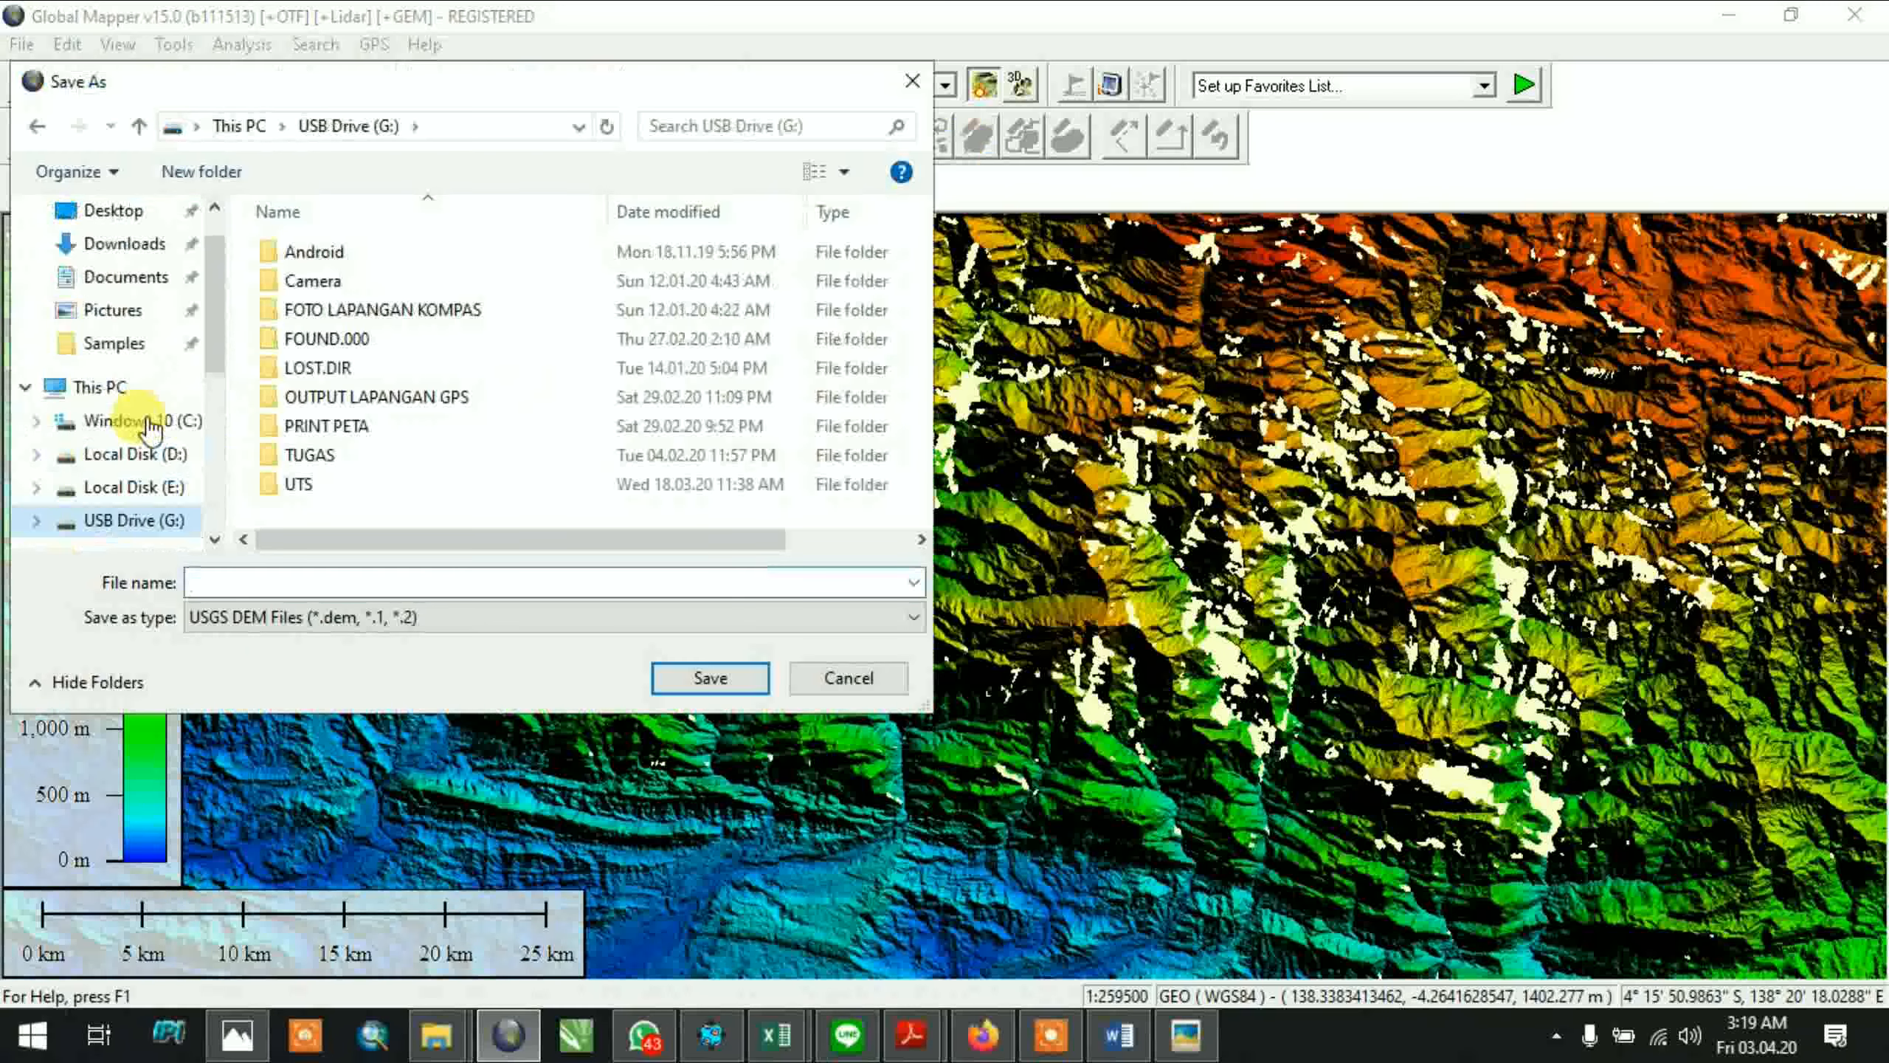
{"action": "scroll", "coordinate": [153, 406], "scroll_direction": "down", "scroll_amount": 1}
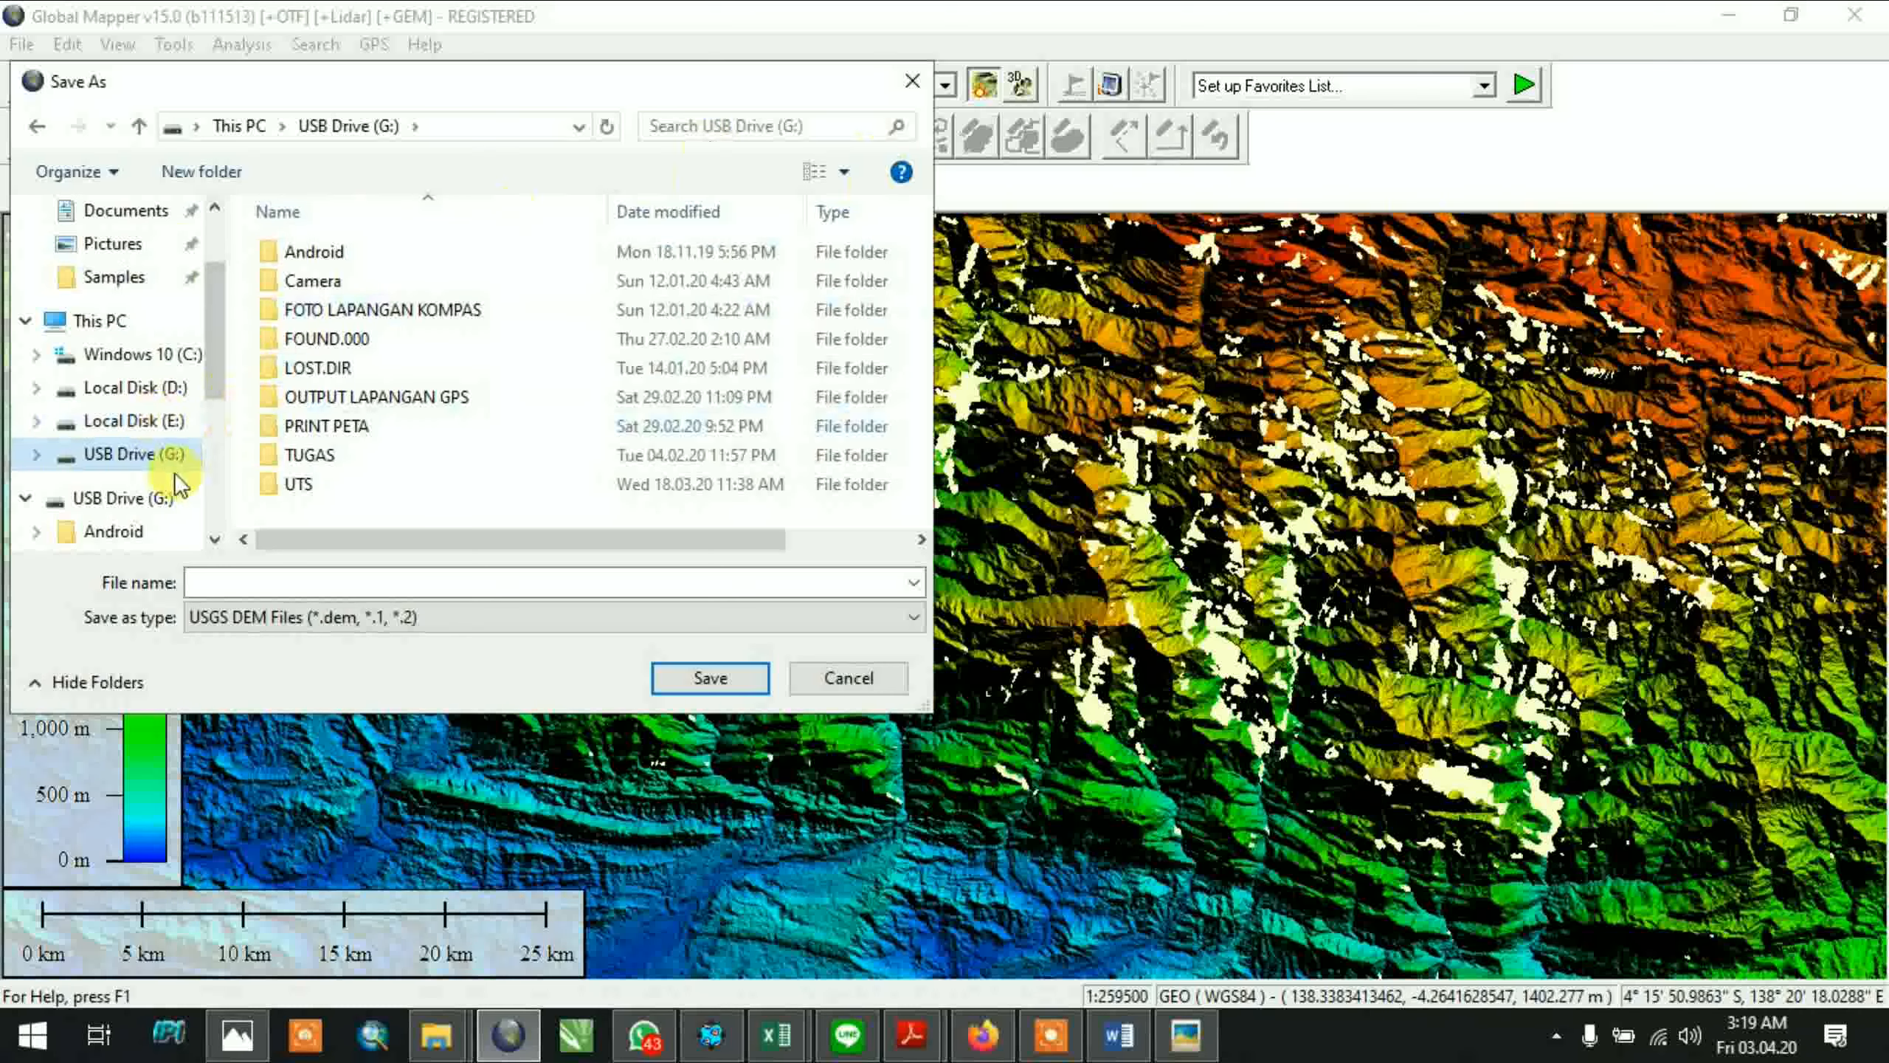
{"action": "left_click", "coordinate": [134, 421]}
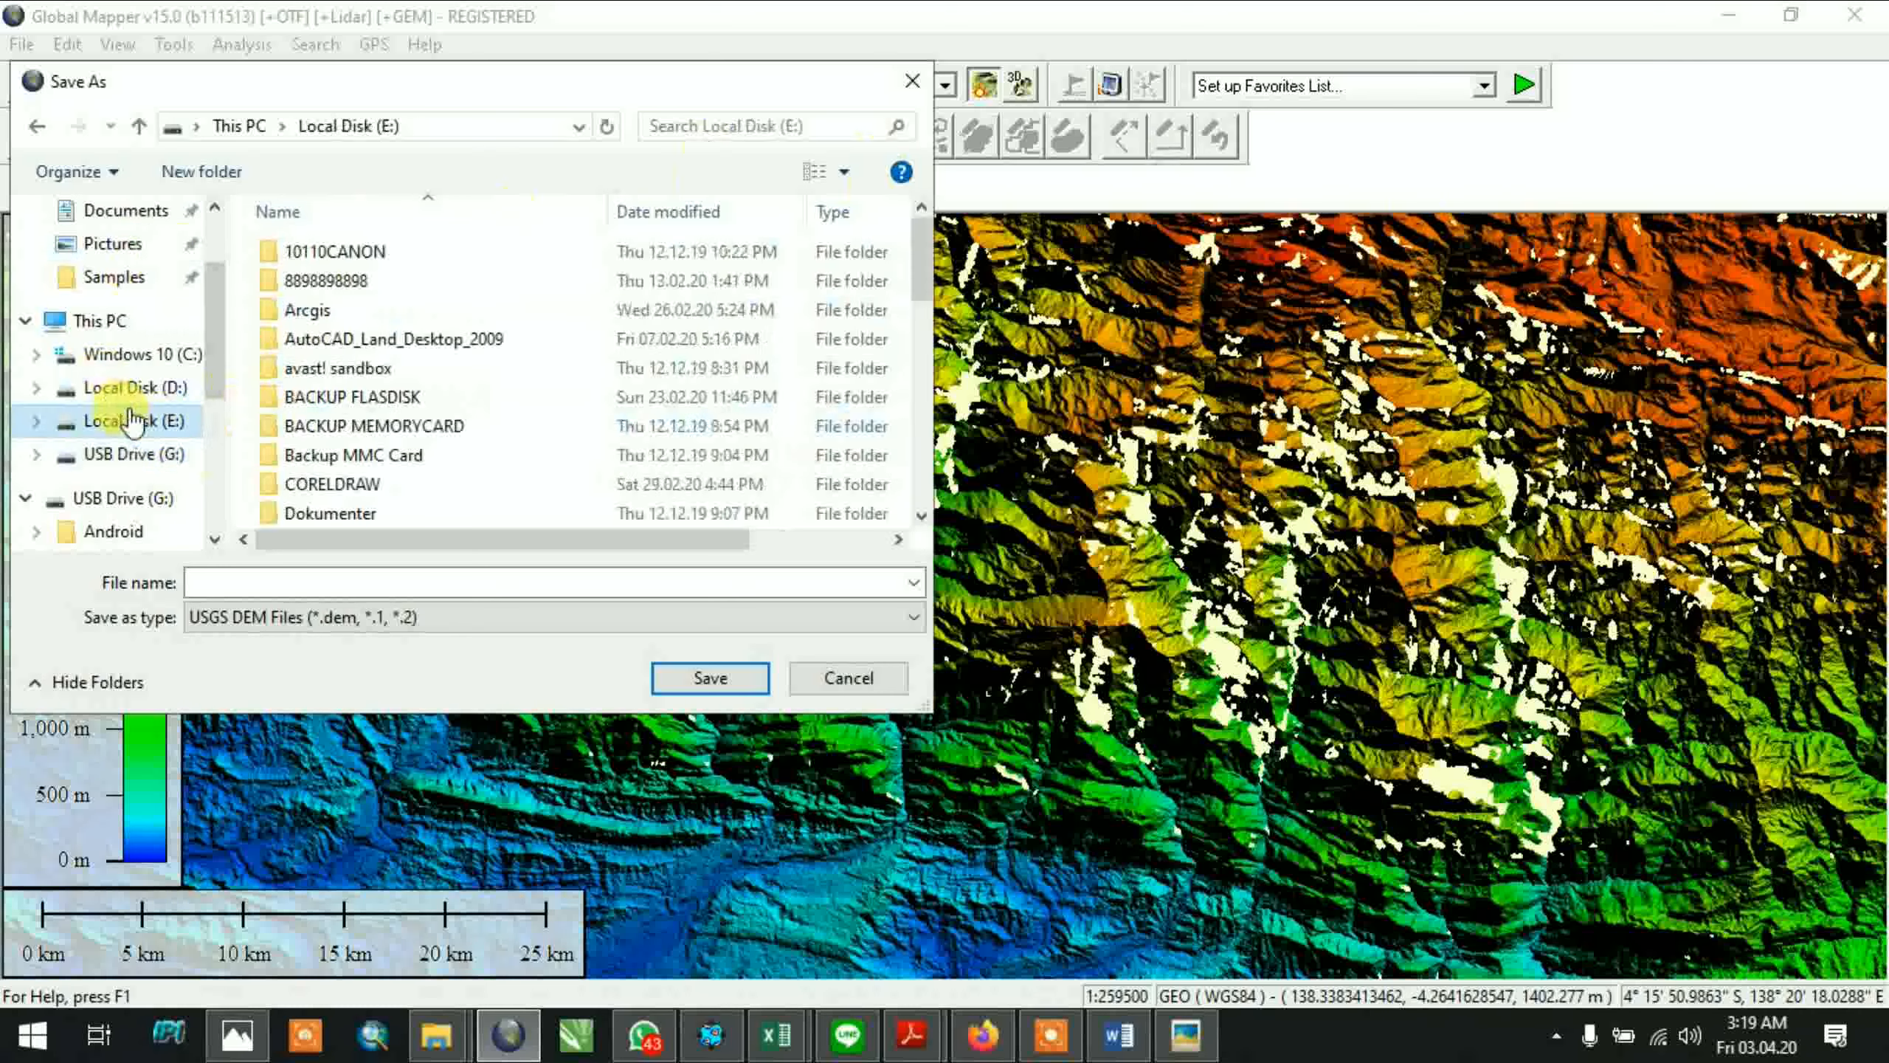
{"action": "scroll", "coordinate": [524, 402], "scroll_direction": "down", "scroll_amount": 5}
{"action": "double_click", "coordinate": [421, 260]}
{"action": "left_click", "coordinate": [421, 257]}
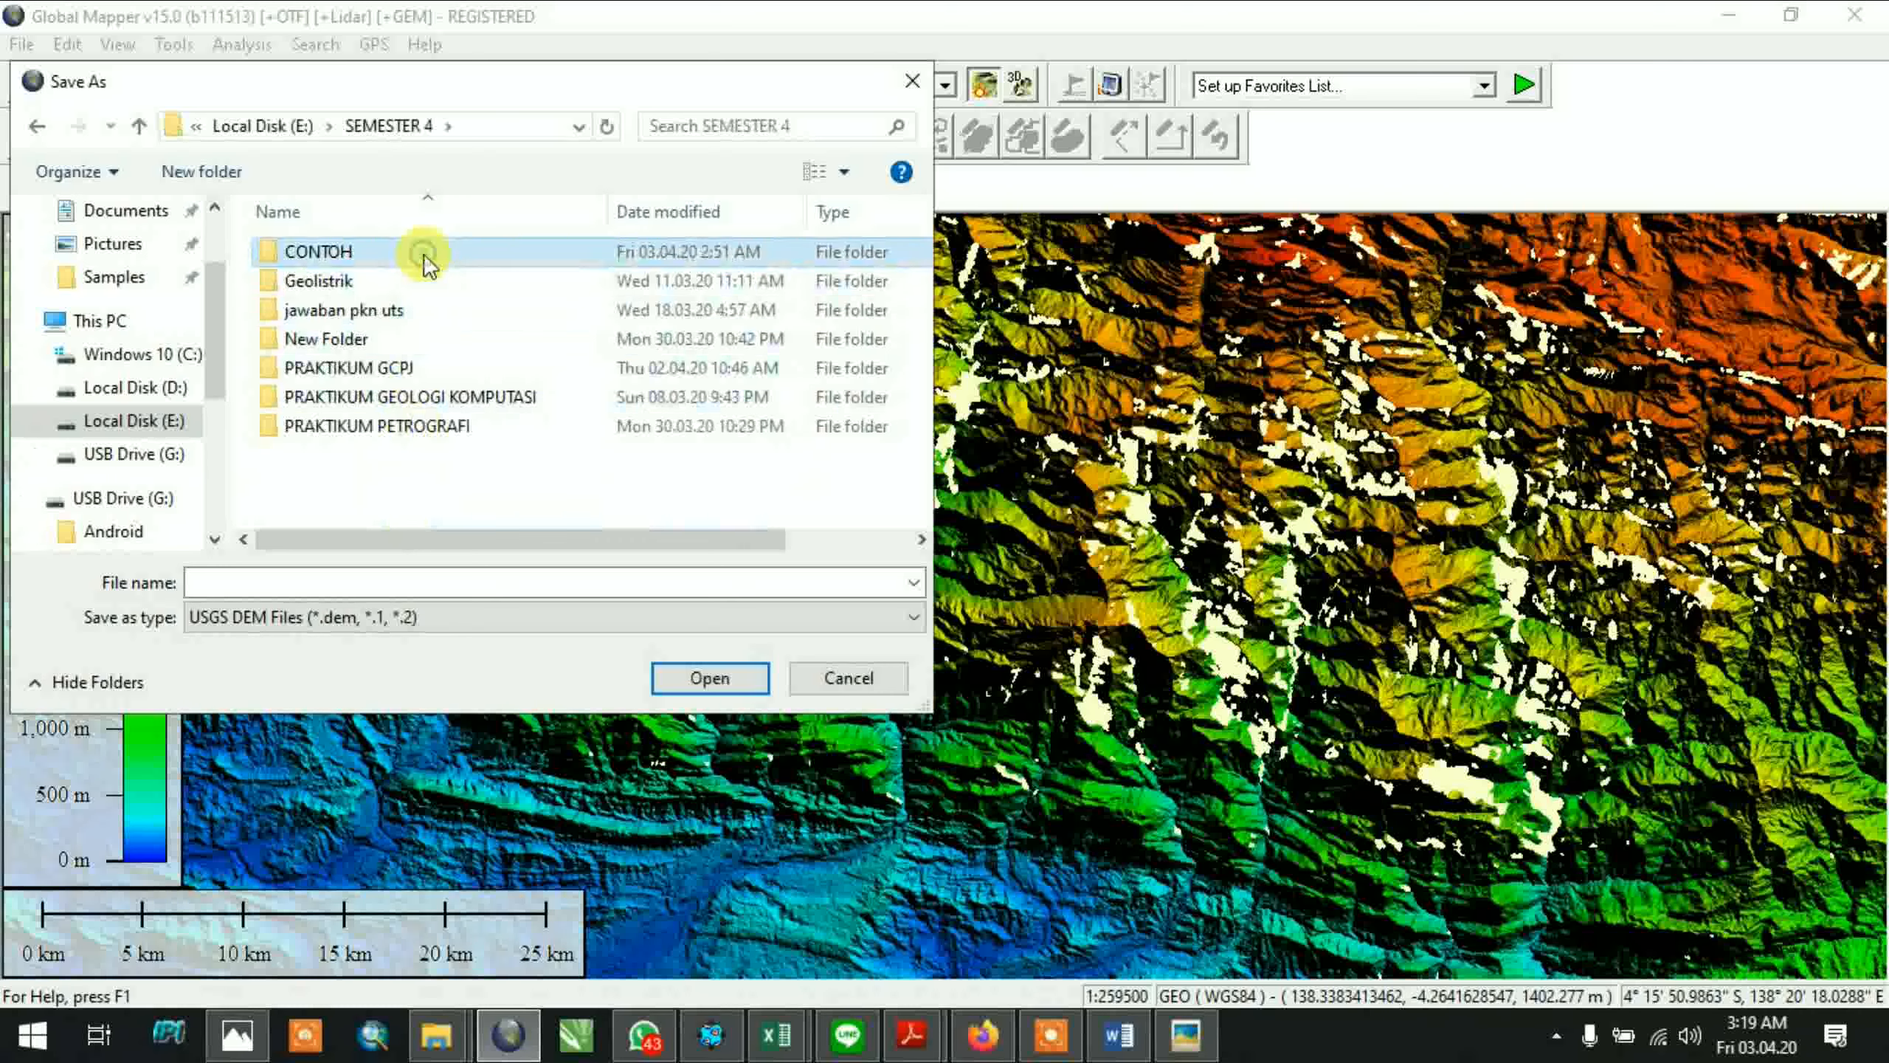
{"action": "double_click", "coordinate": [496, 252]}
{"action": "left_click", "coordinate": [501, 592]}
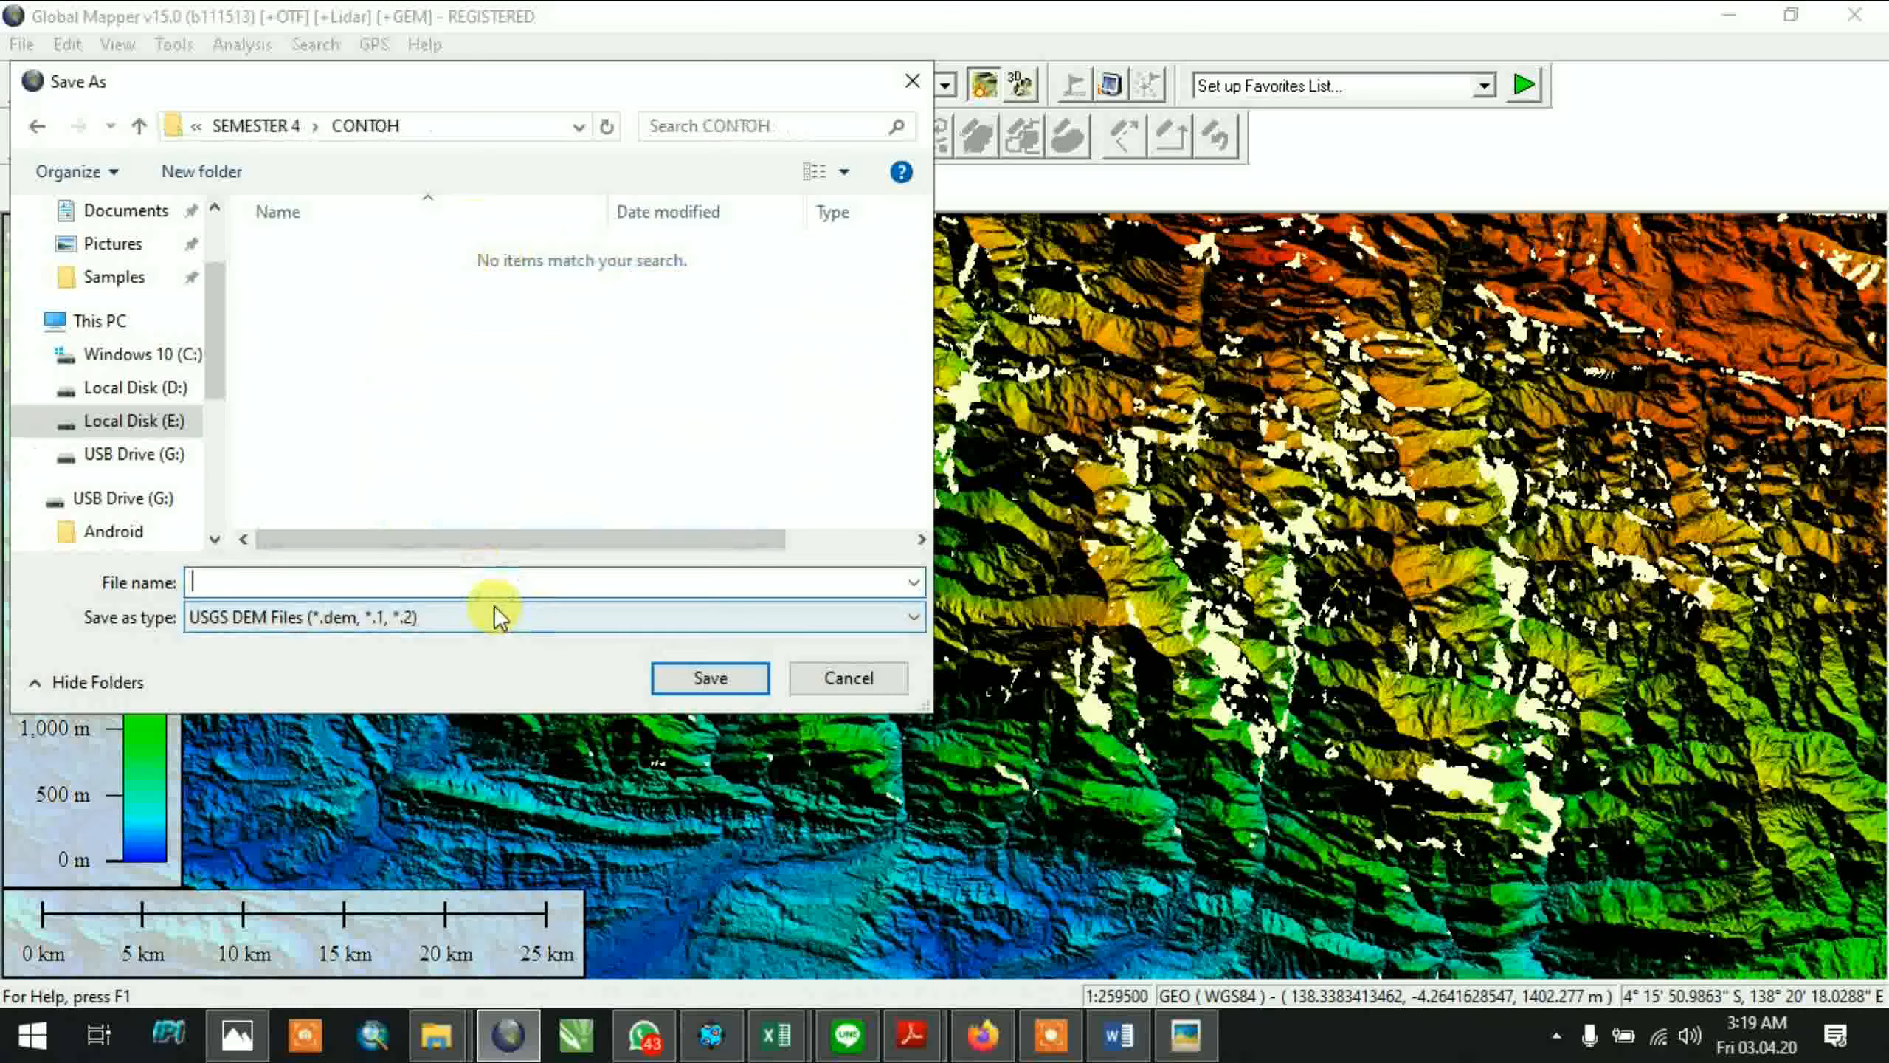
{"action": "type", "text": "Kavling"}
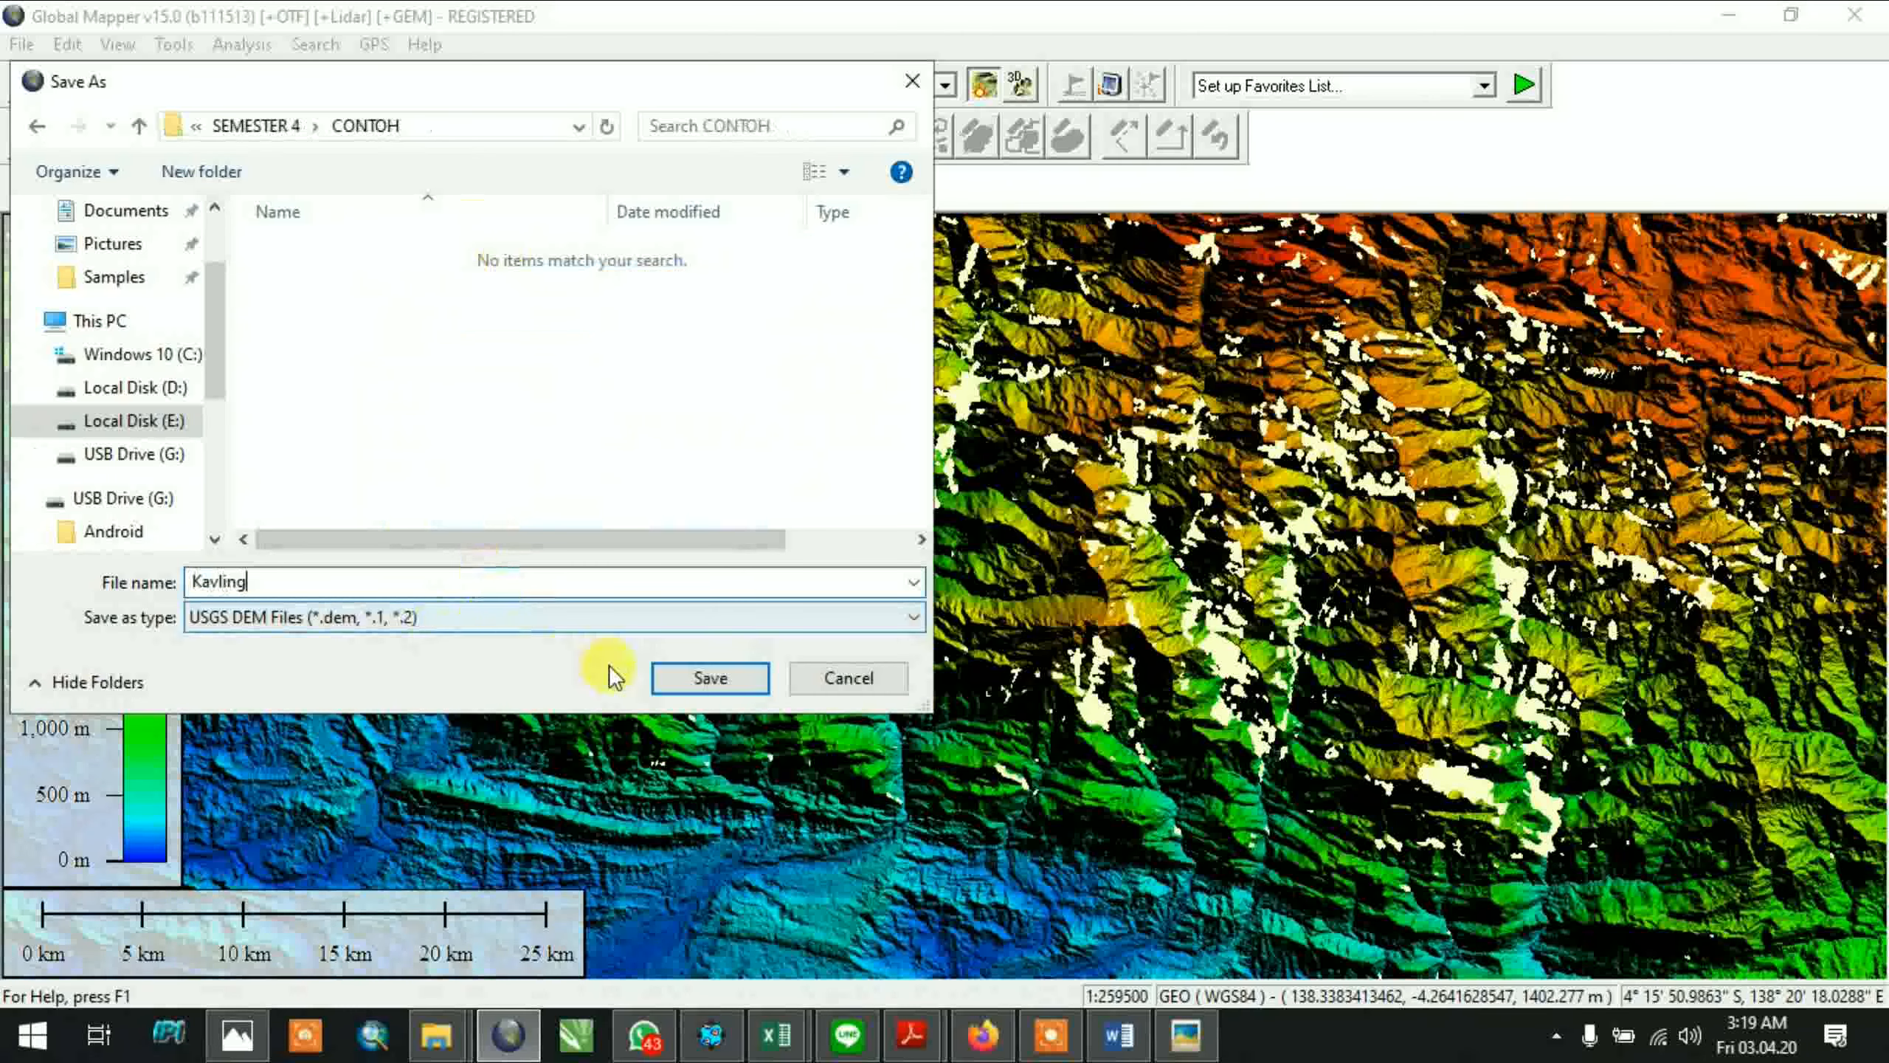
{"action": "left_click", "coordinate": [683, 685]}
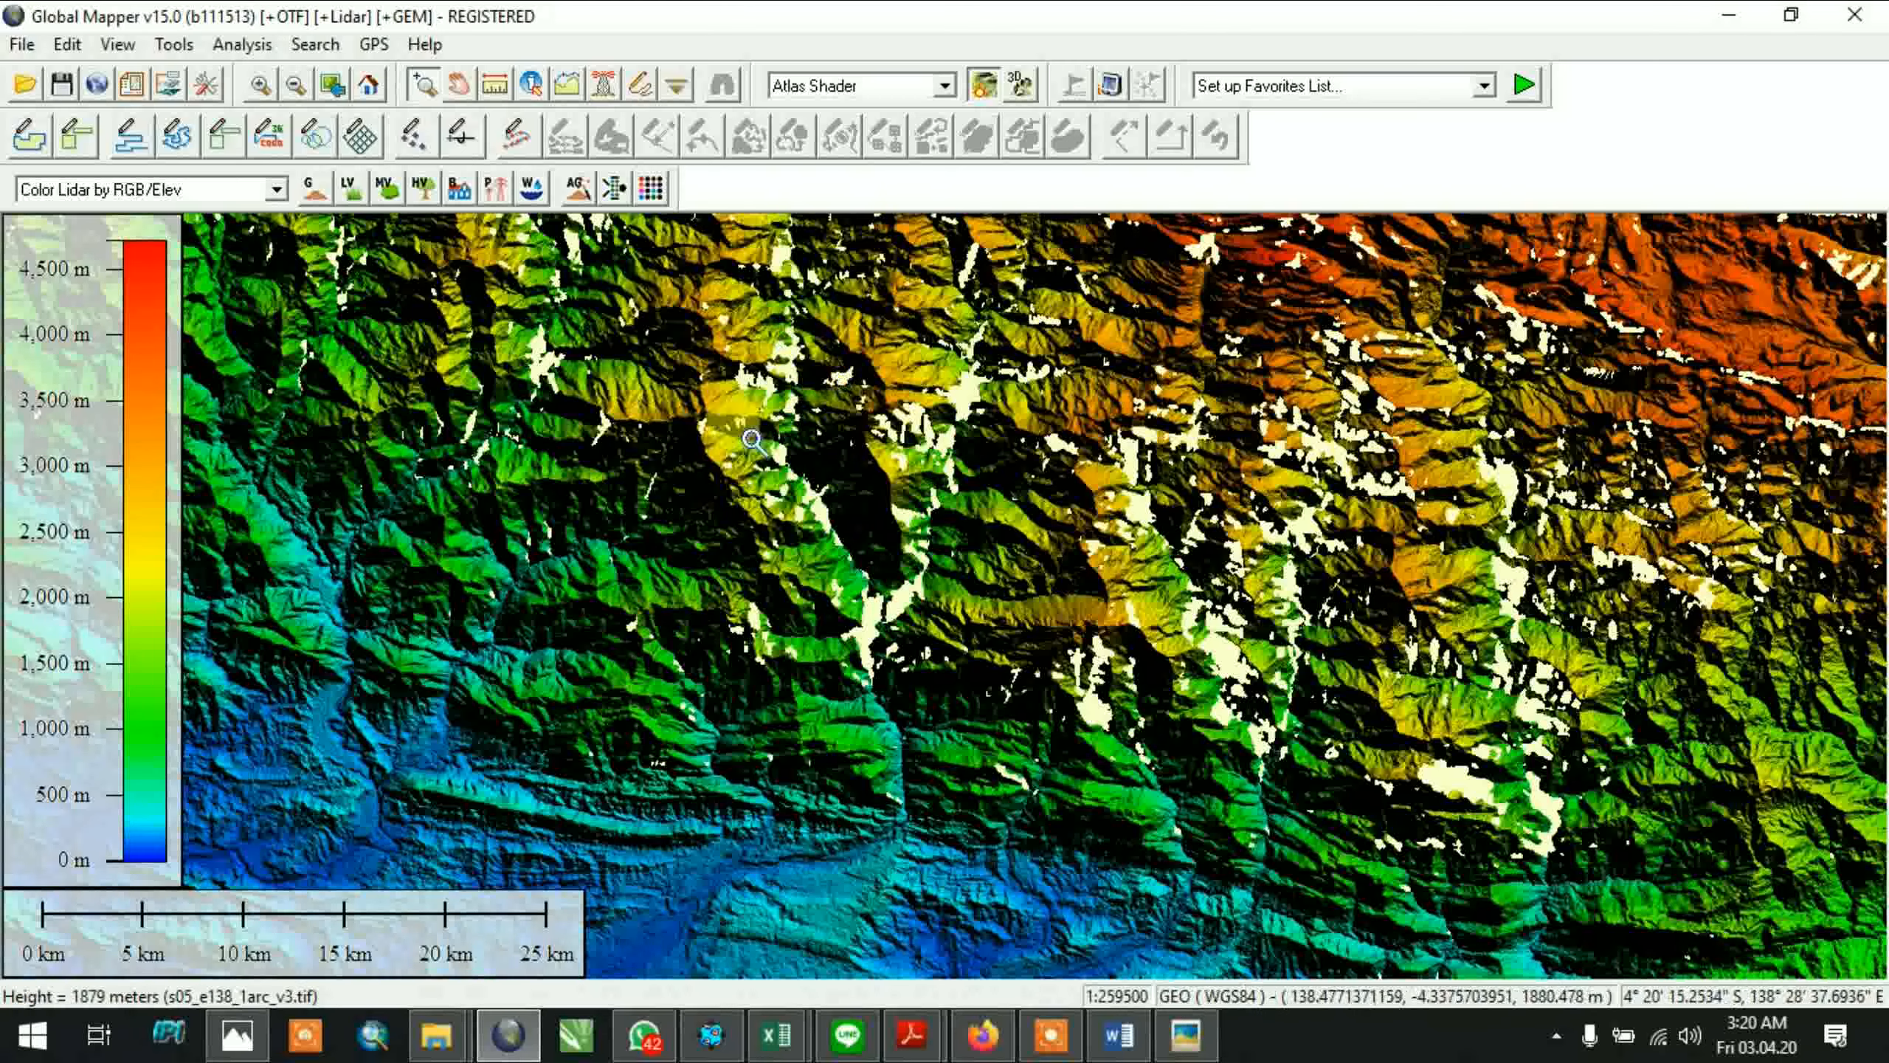
Show the desktop, search the installed programs for "arc" and launch ArcMap 10.4.1
{"action": "left_click", "coordinate": [1884, 1043]}
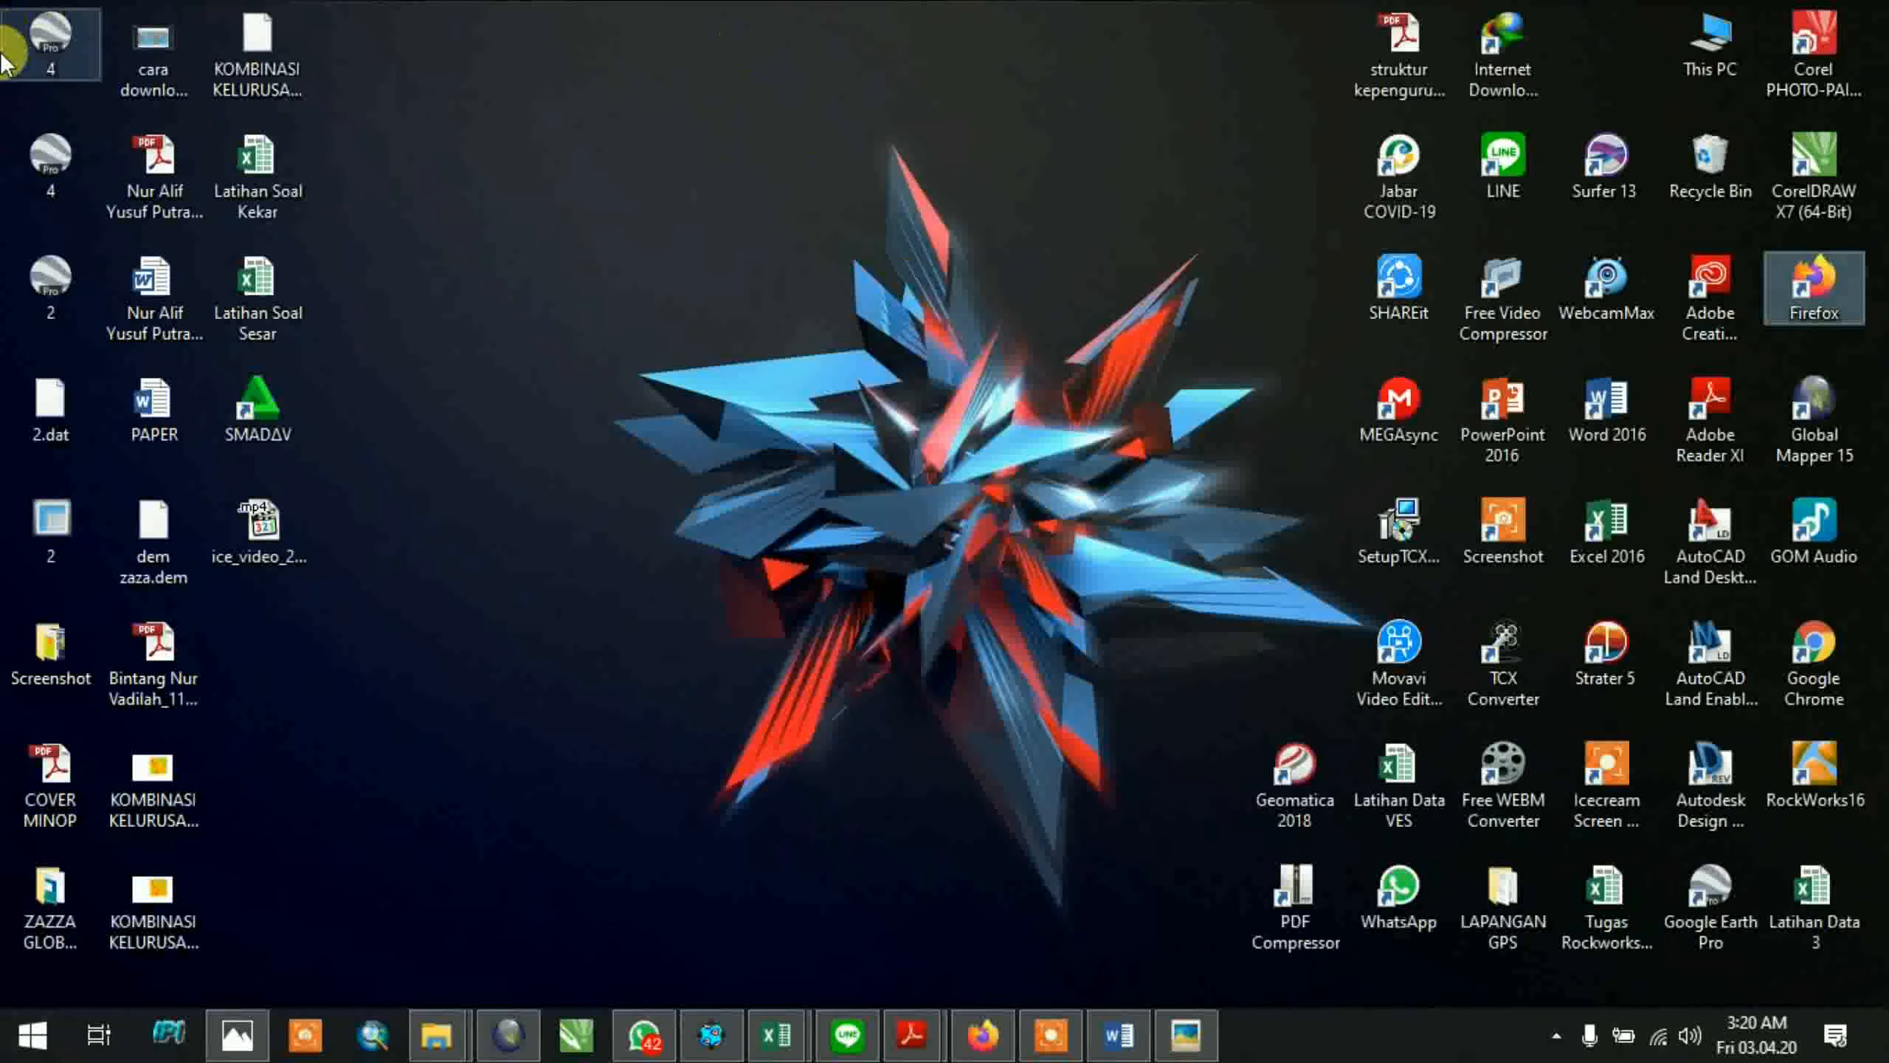
{"action": "left_click", "coordinate": [11, 1050]}
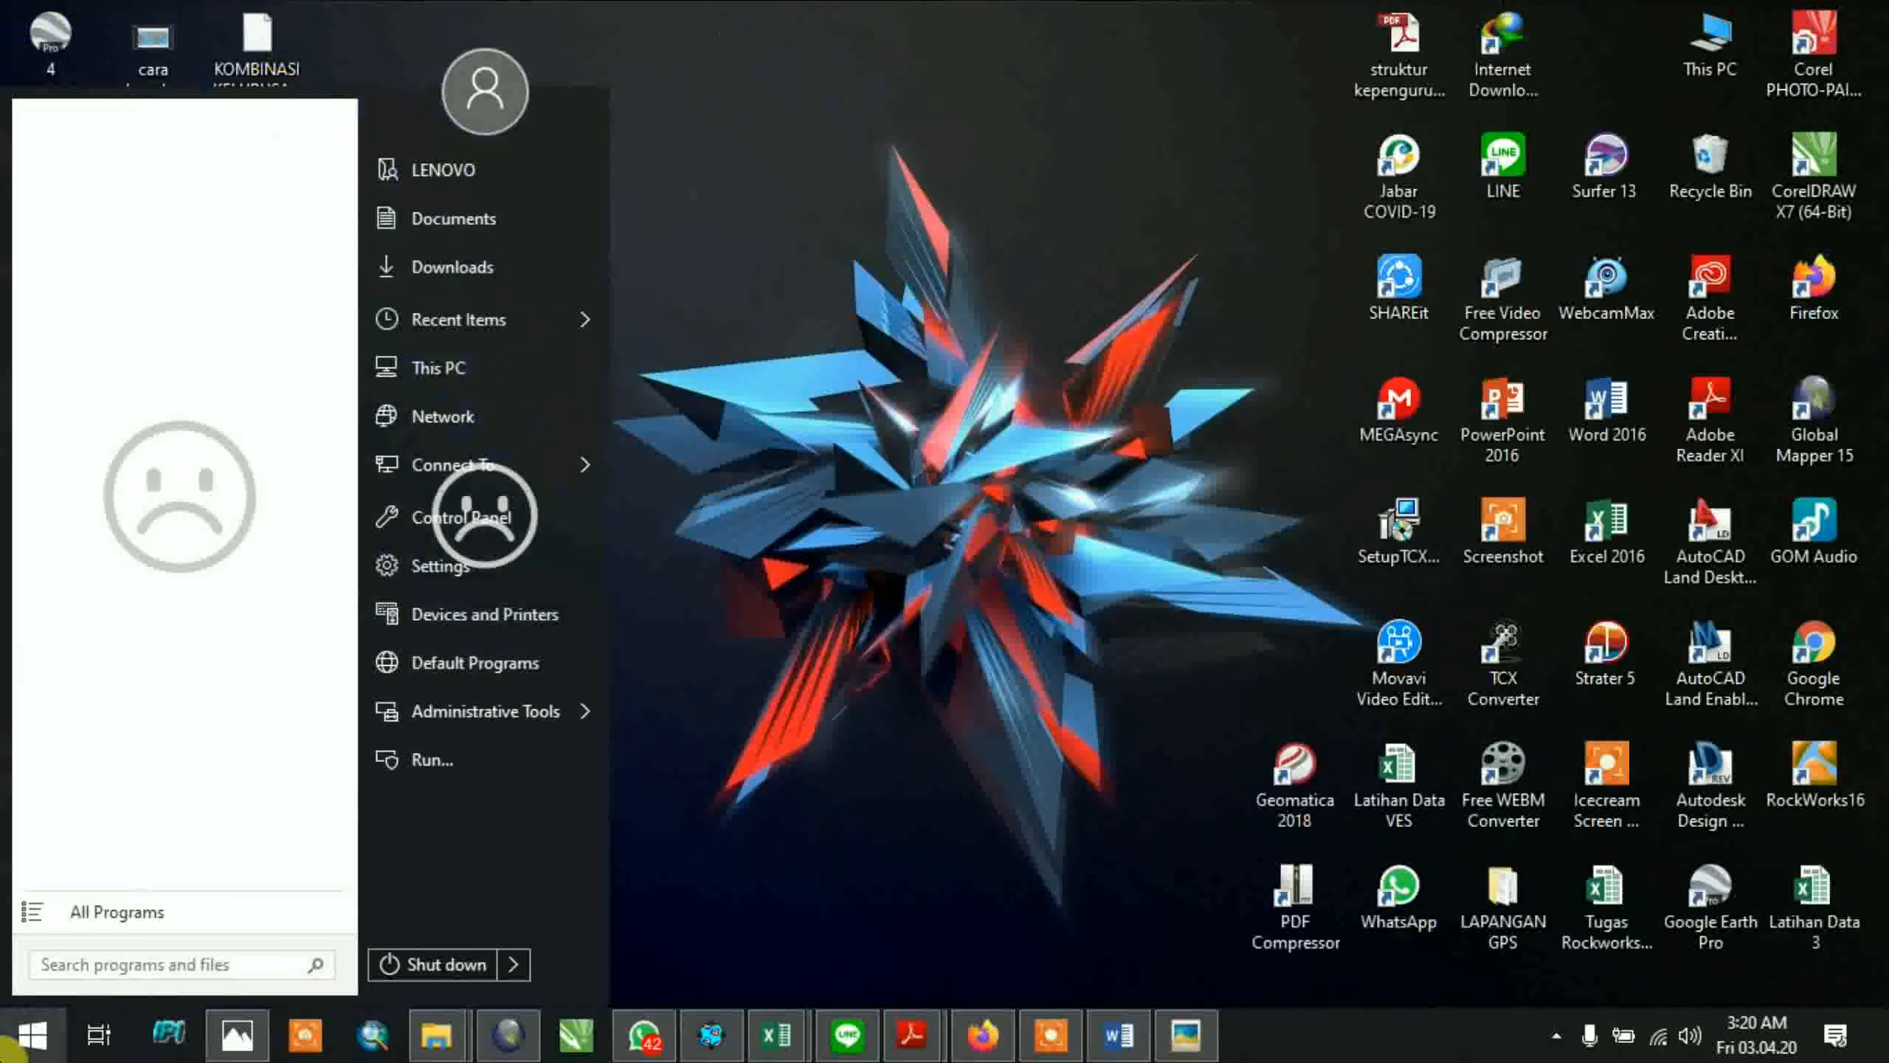
{"action": "type", "text": "arc"}
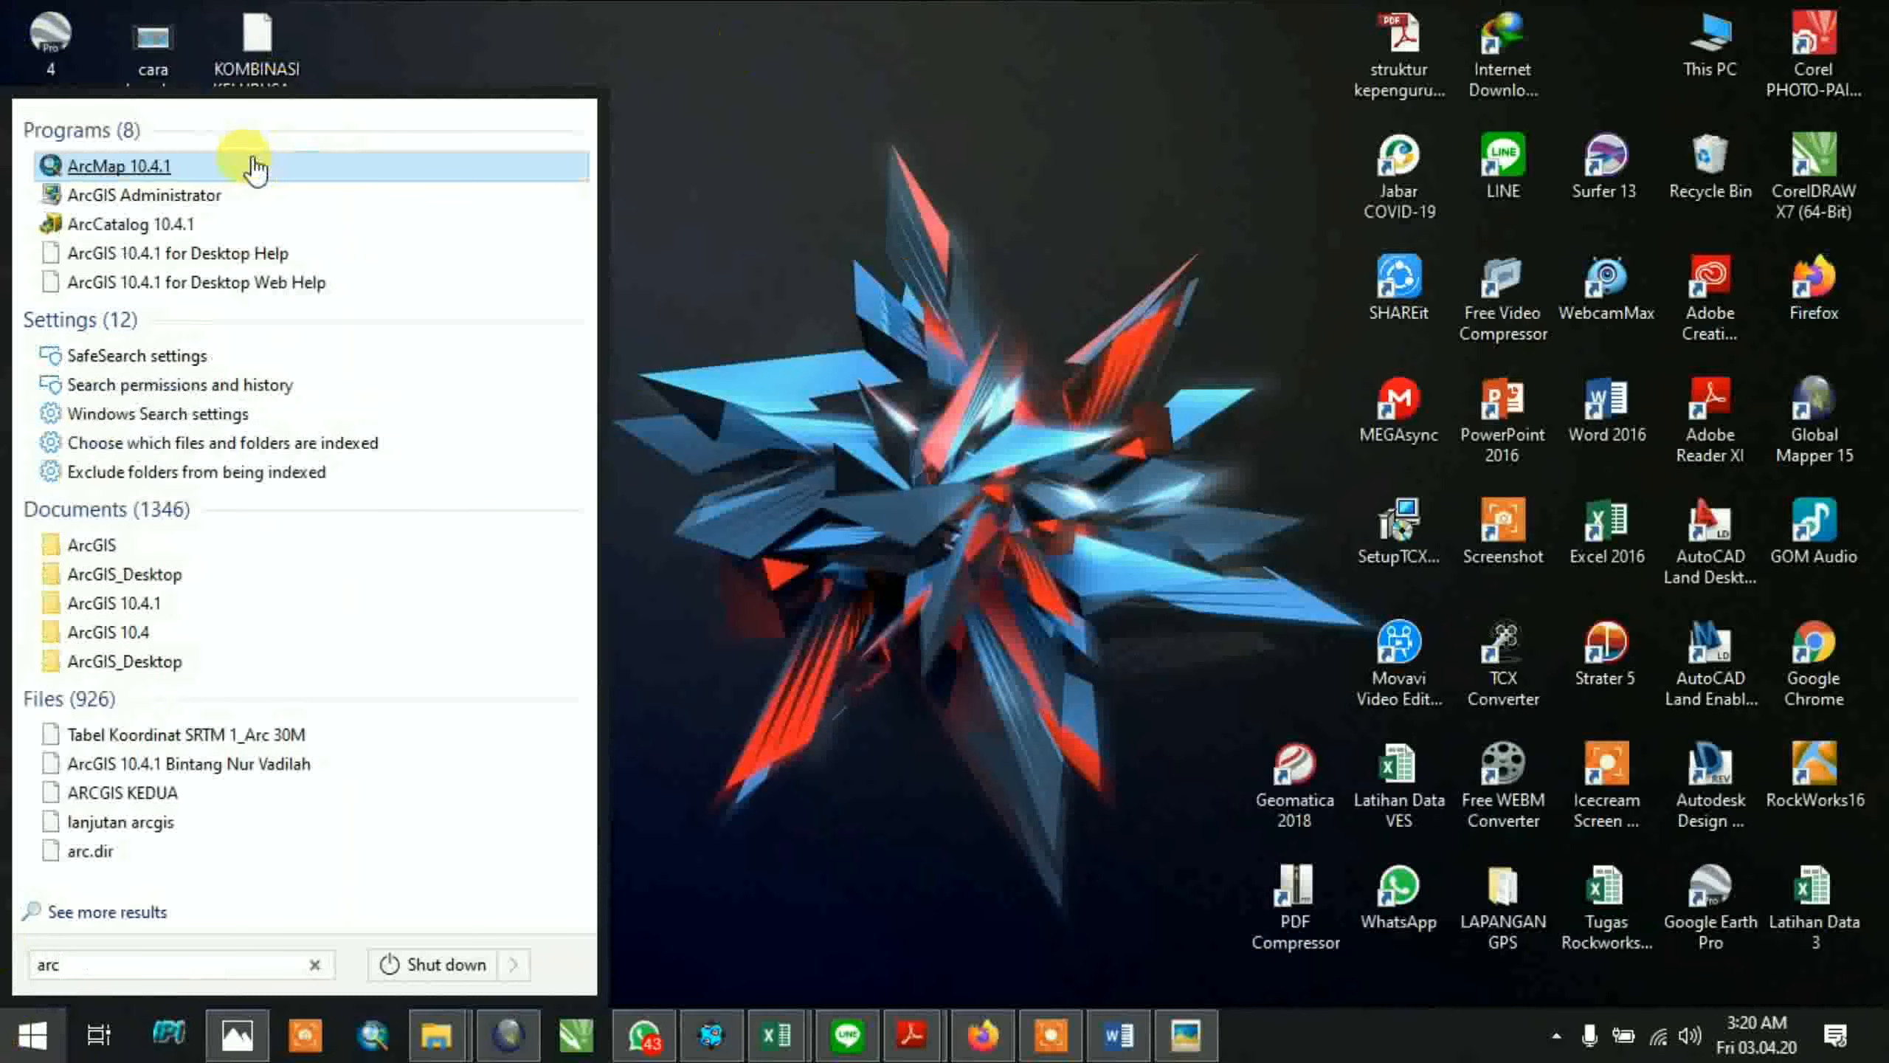
{"action": "left_click", "coordinate": [254, 165]}
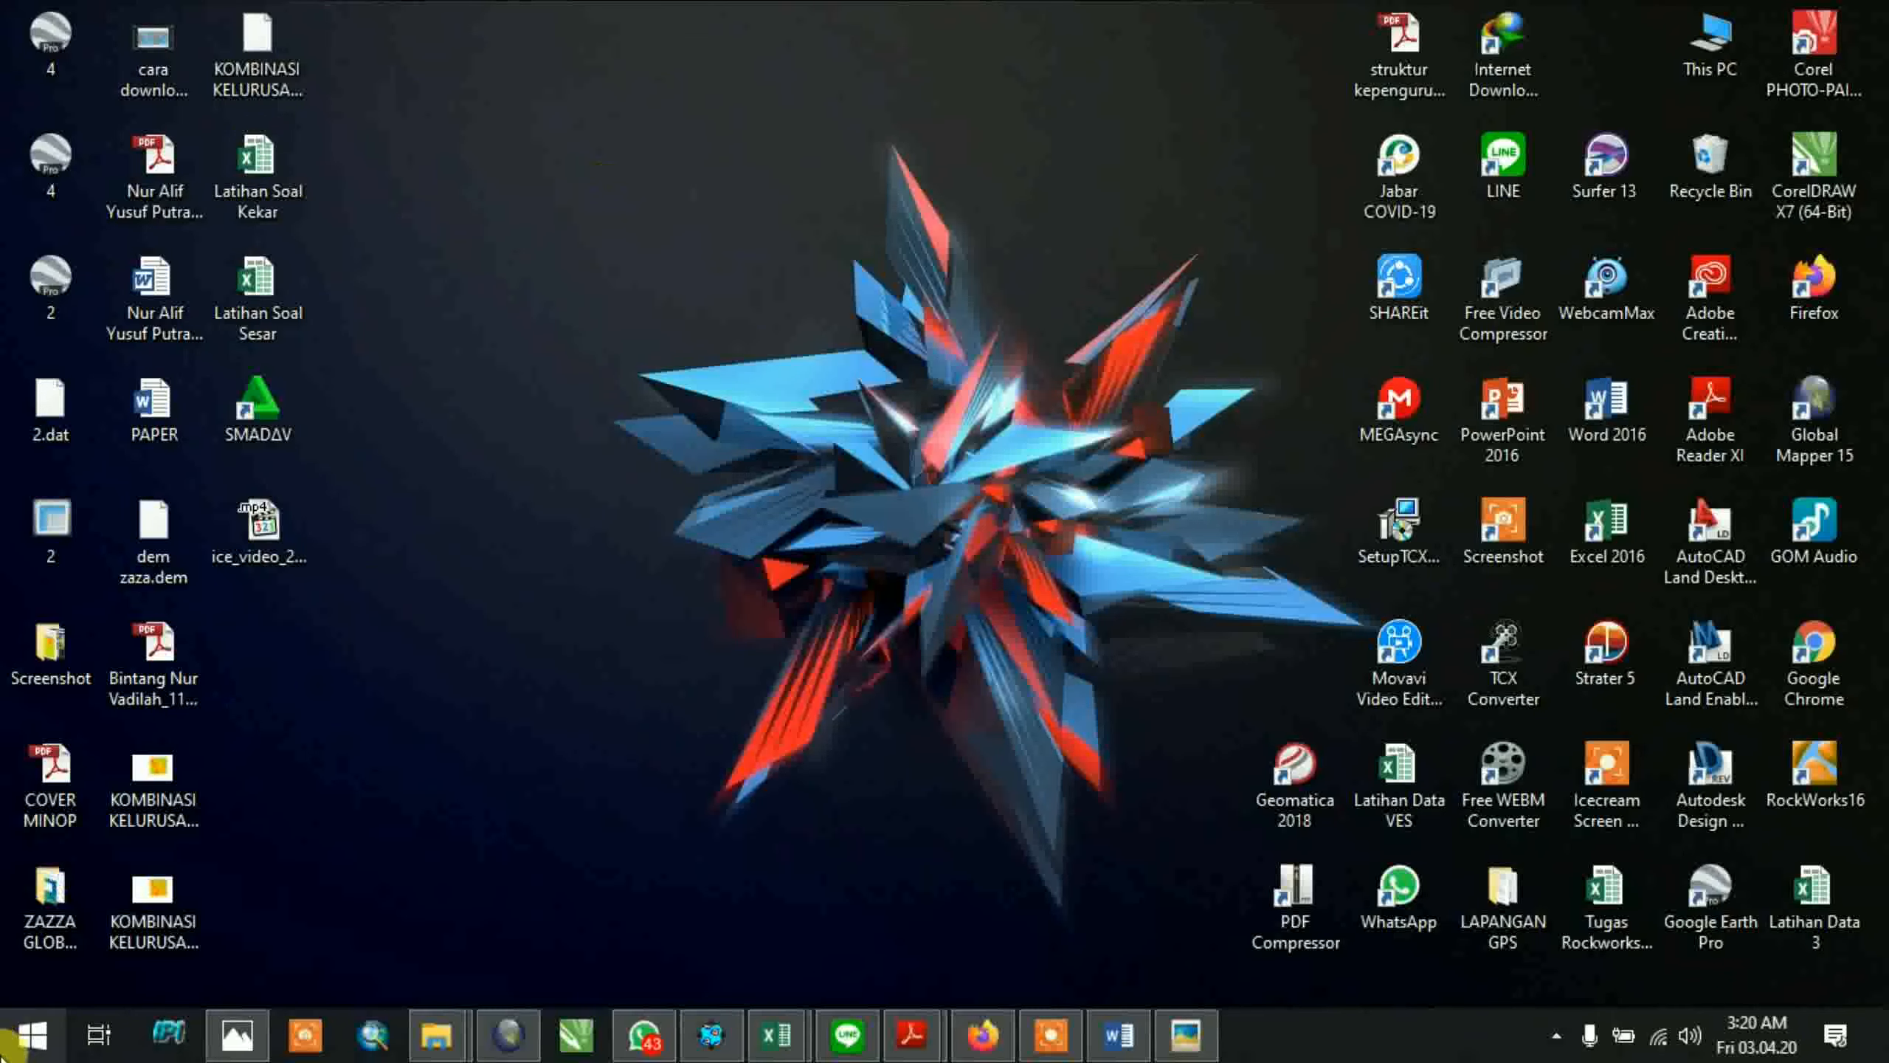
{"action": "left_click", "coordinate": [33, 1035]}
{"action": "left_click", "coordinate": [242, 958]}
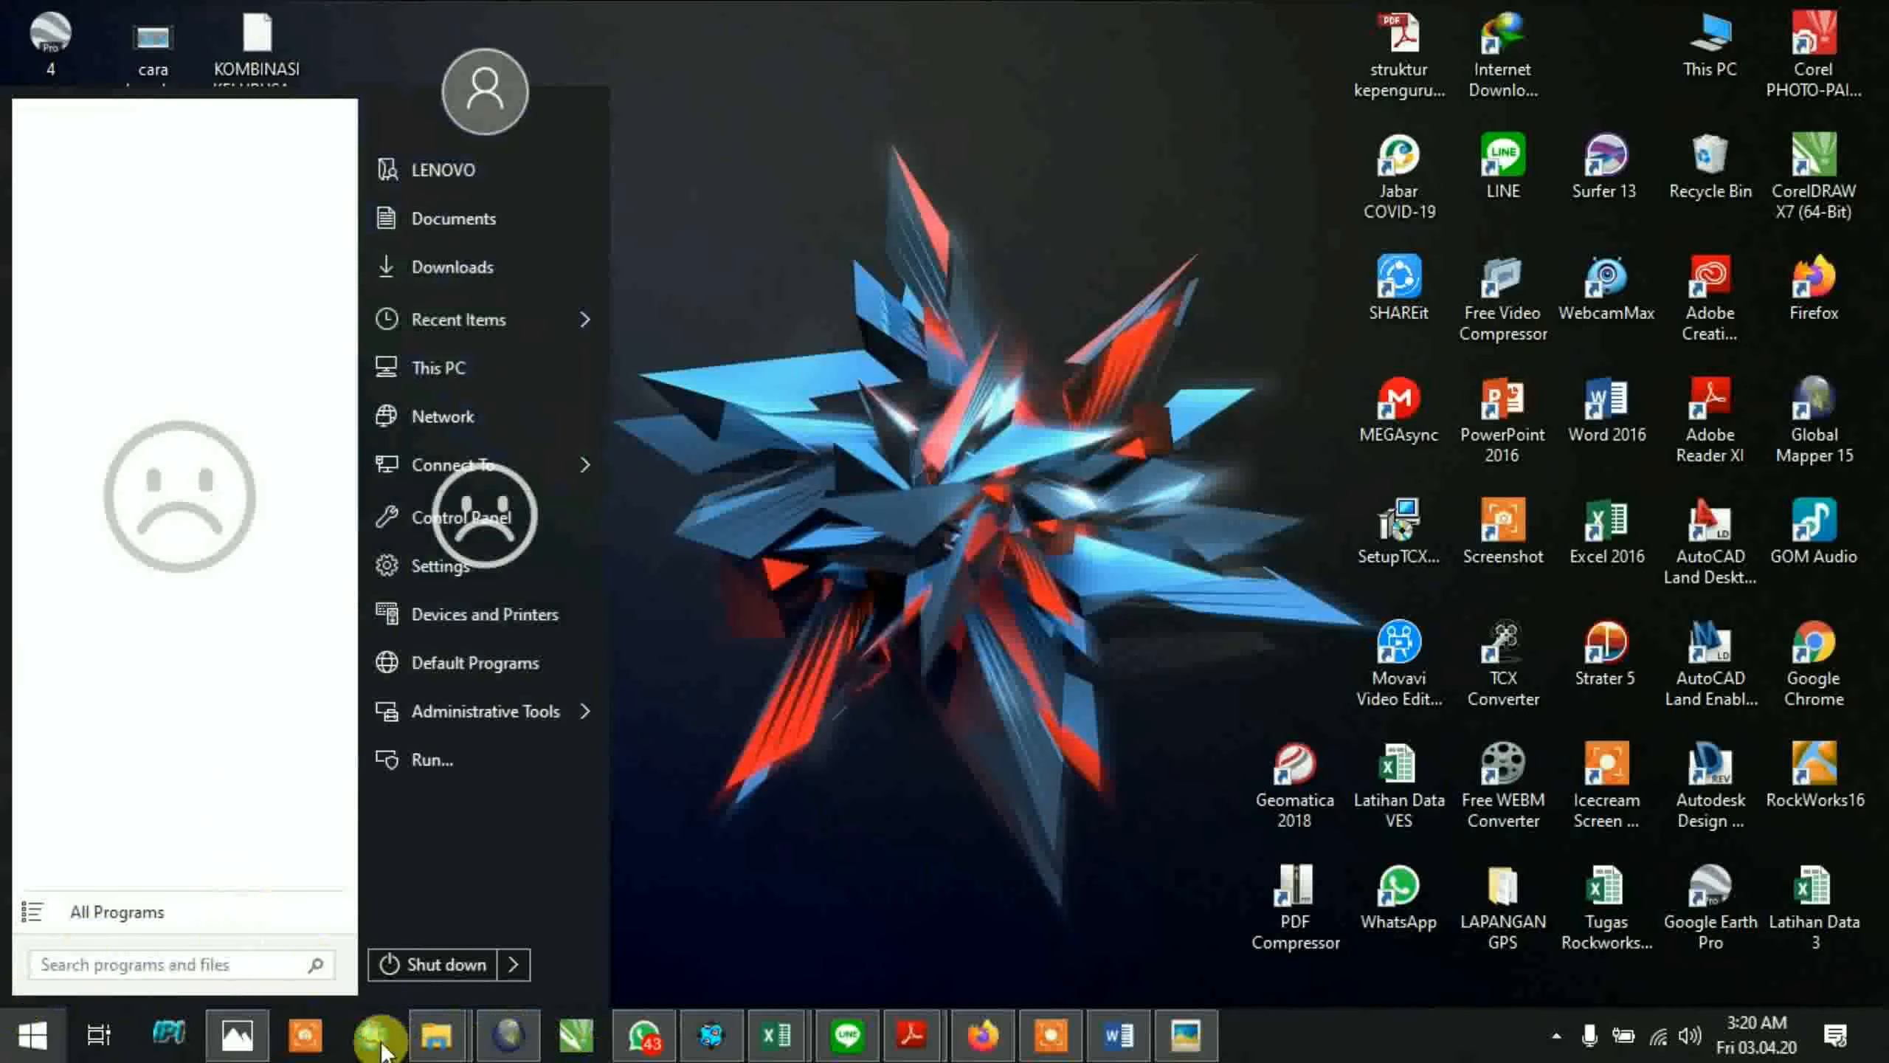
{"action": "left_click", "coordinate": [966, 519]}
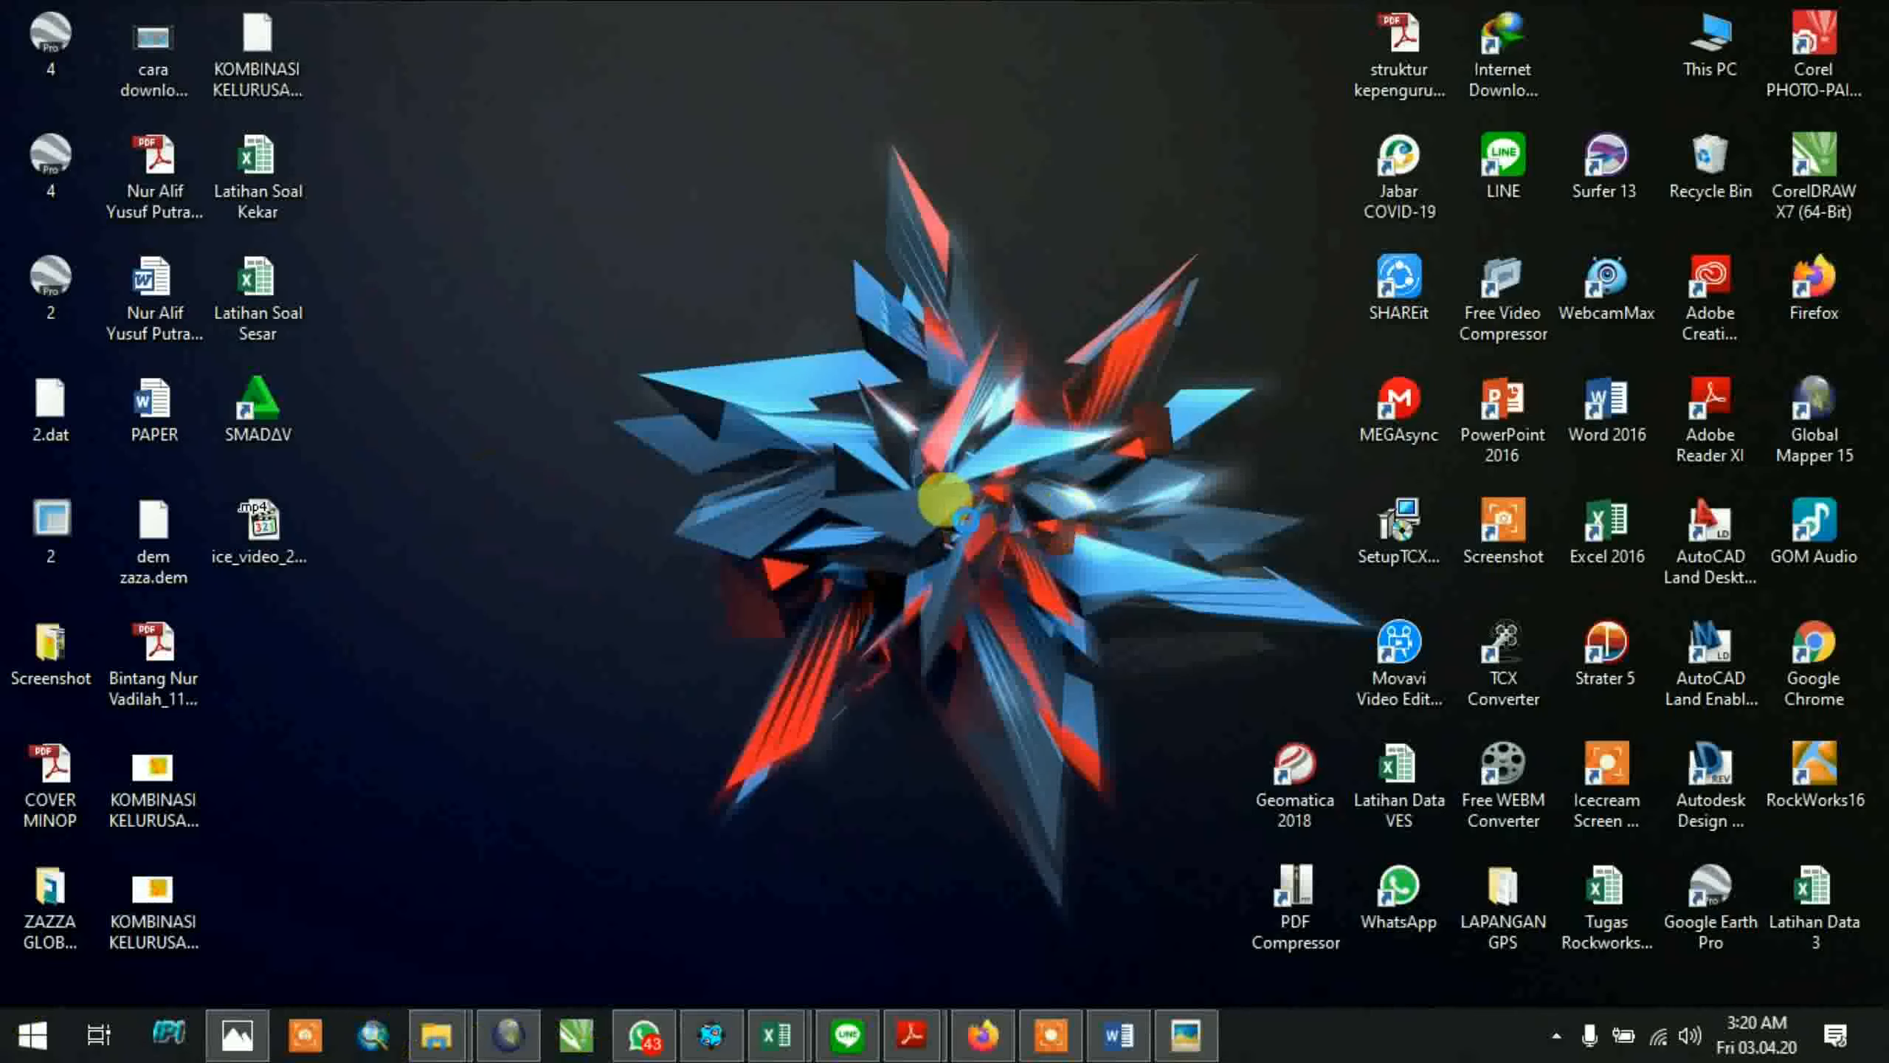
{"action": "right_click", "coordinate": [966, 520]}
{"action": "left_click", "coordinate": [1097, 664]}
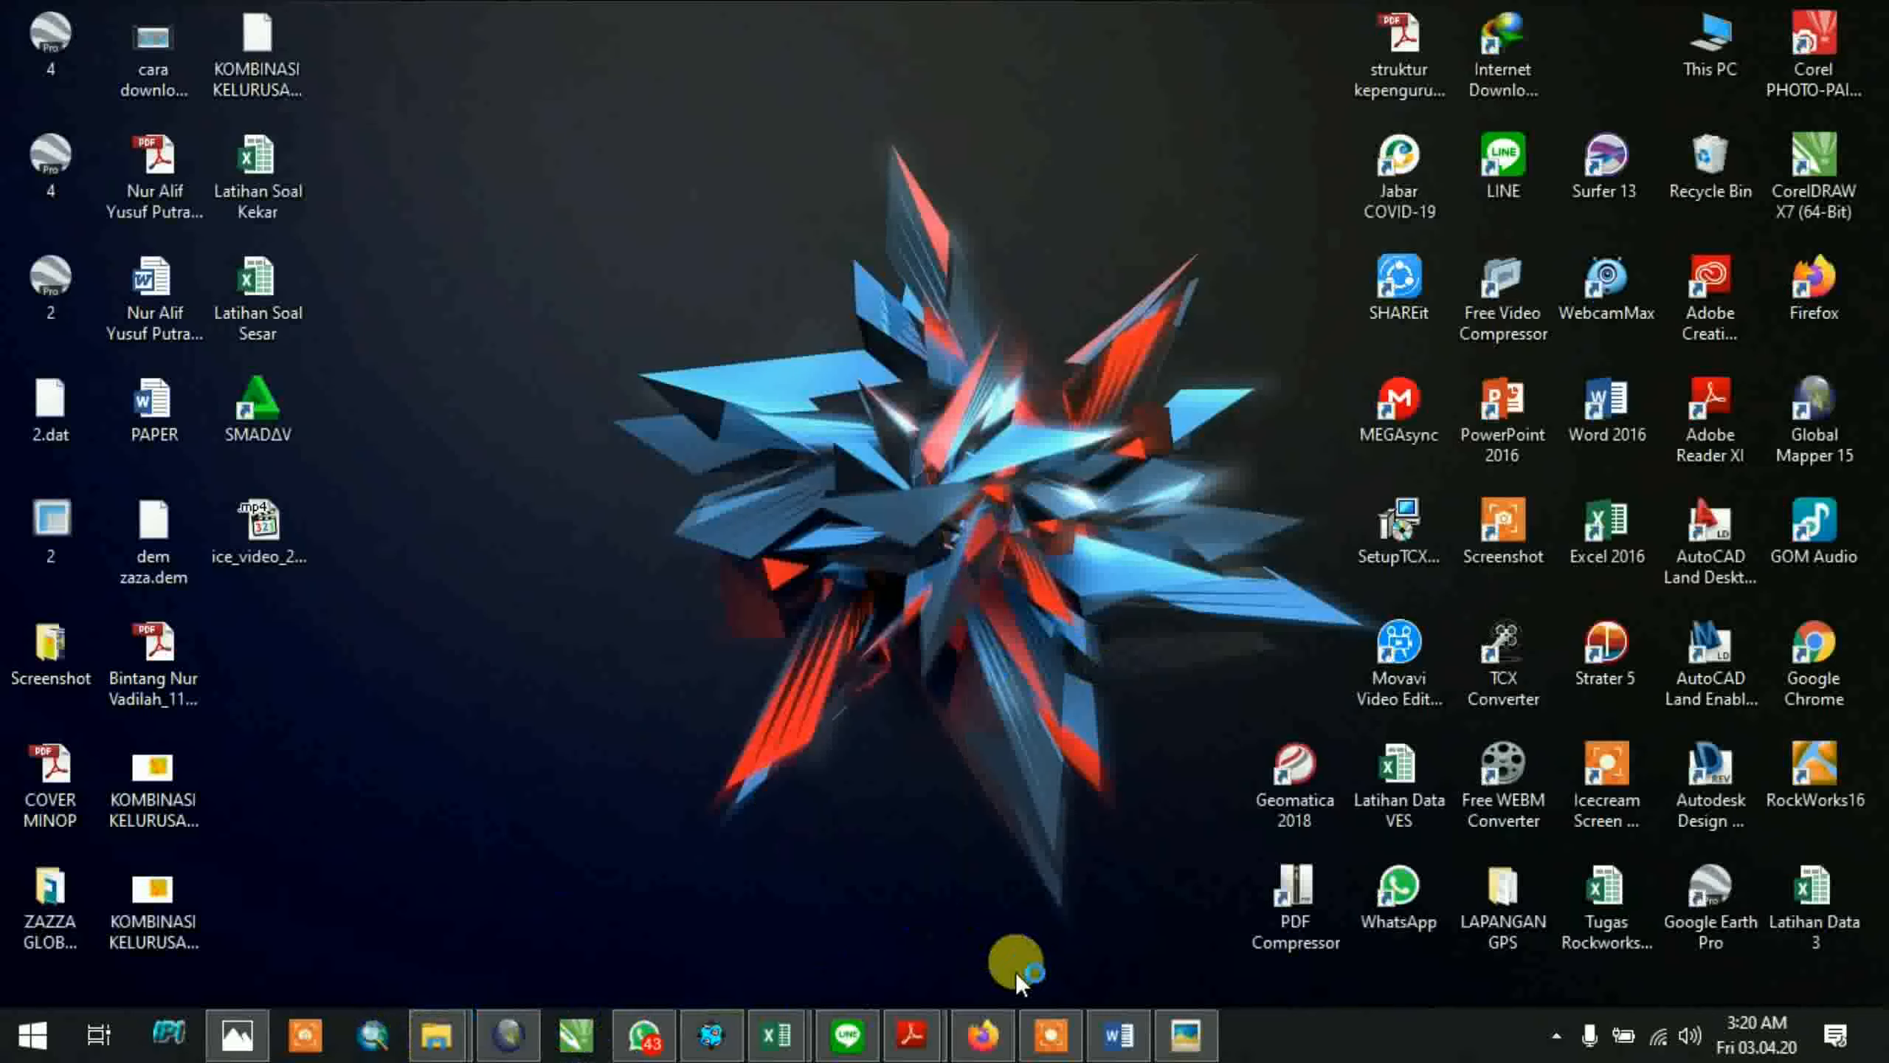
{"action": "mouse_move", "coordinate": [1070, 1049]}
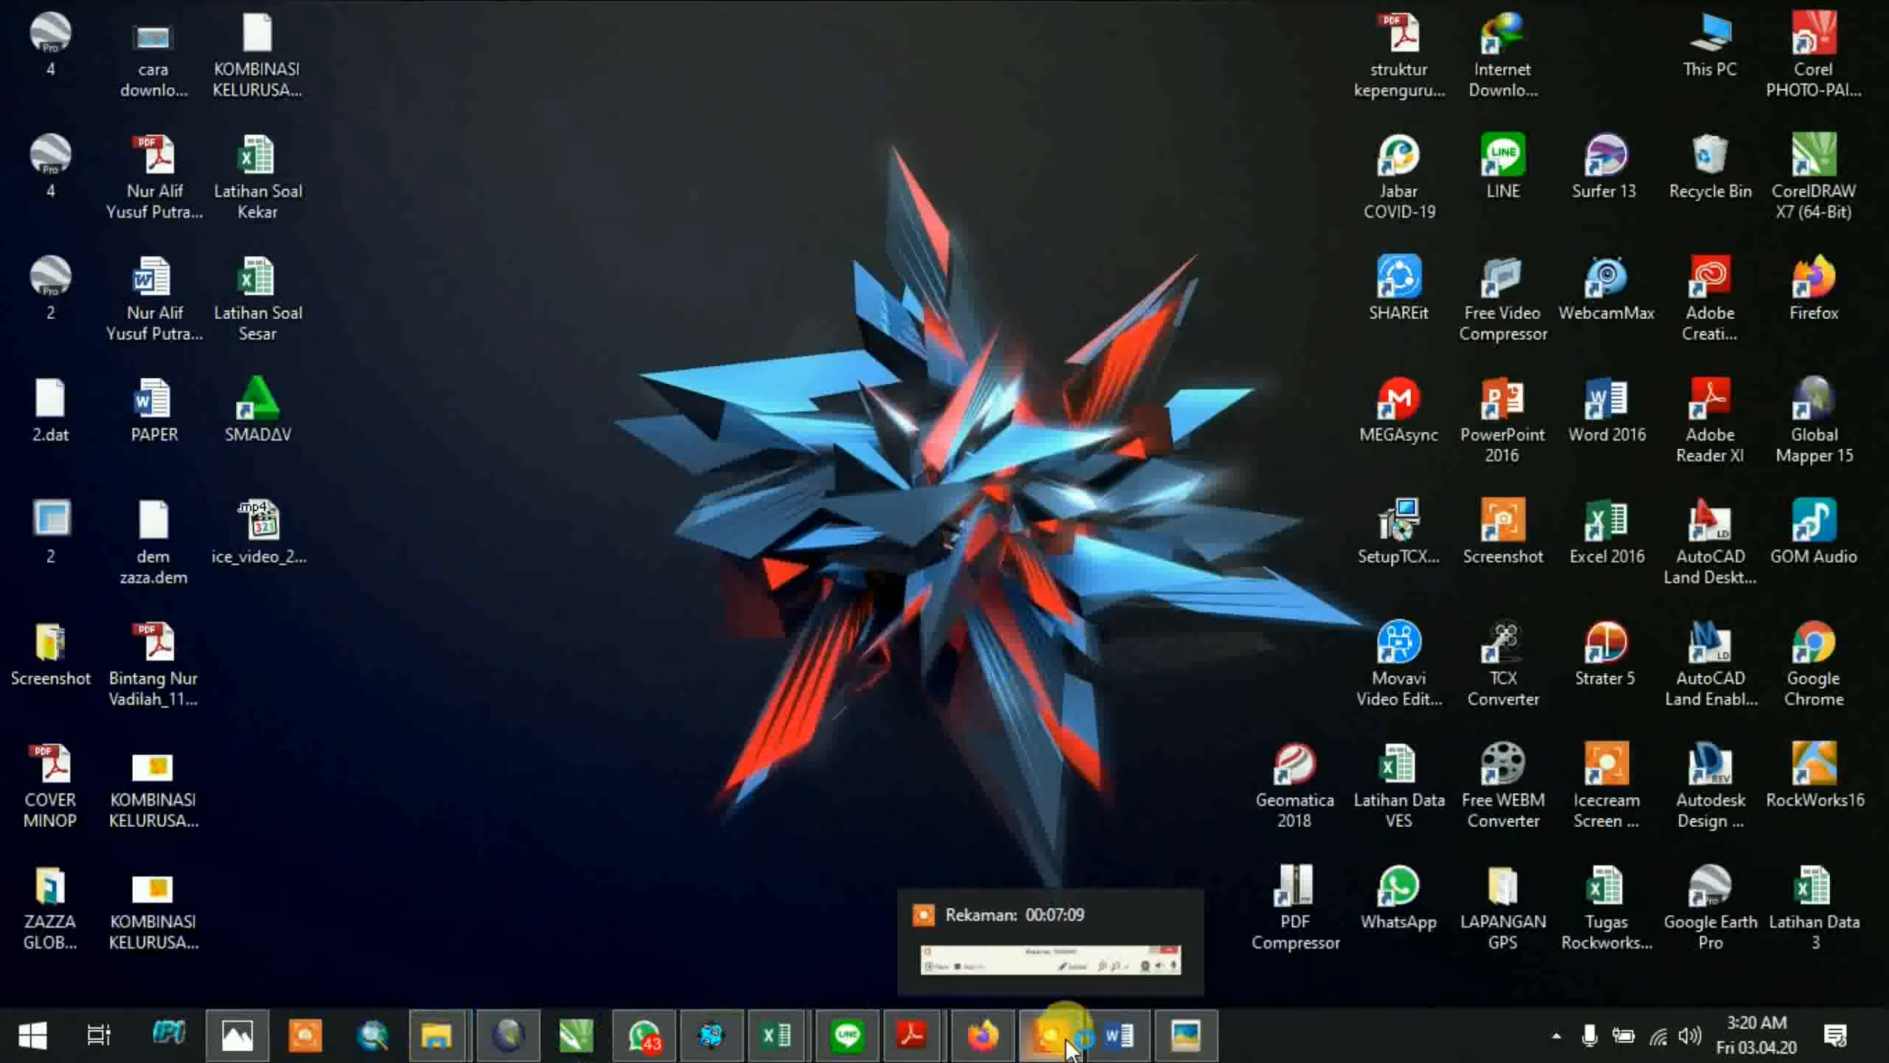
{"action": "left_click", "coordinate": [1069, 924]}
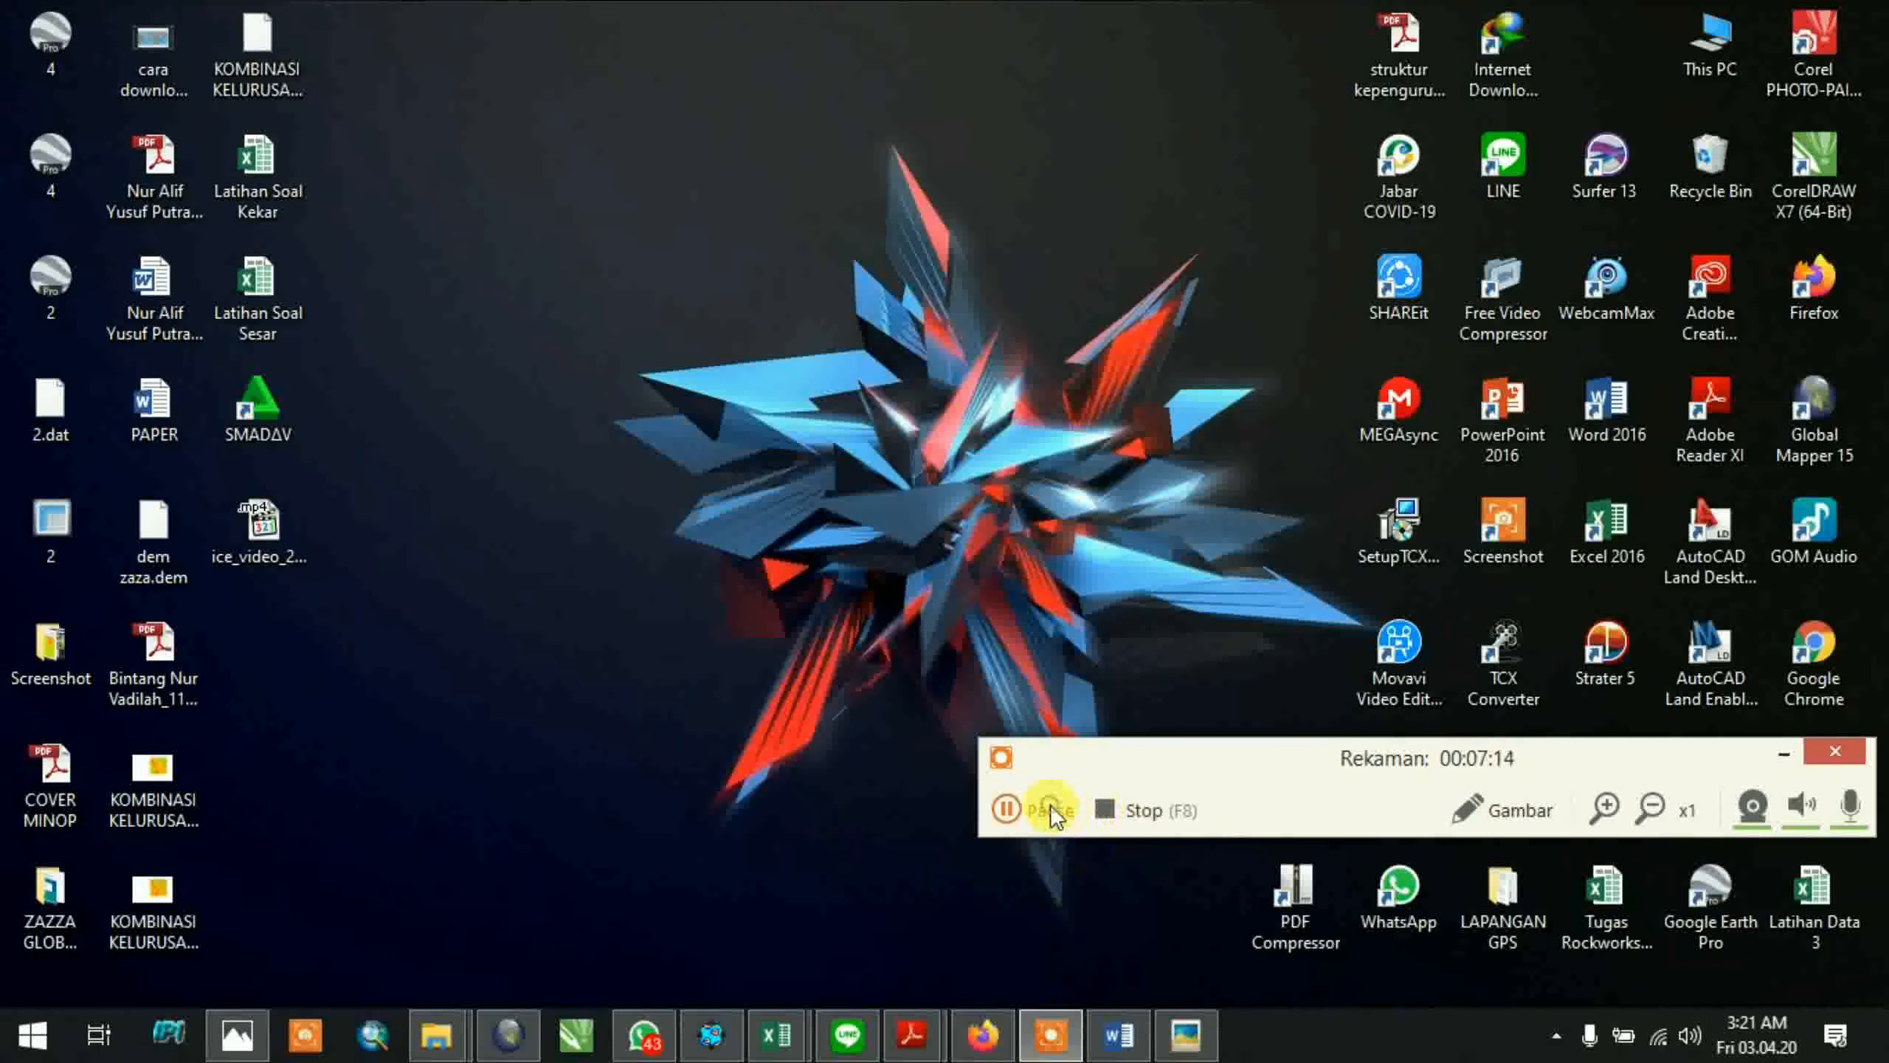
{"action": "left_click", "coordinate": [1051, 804]}
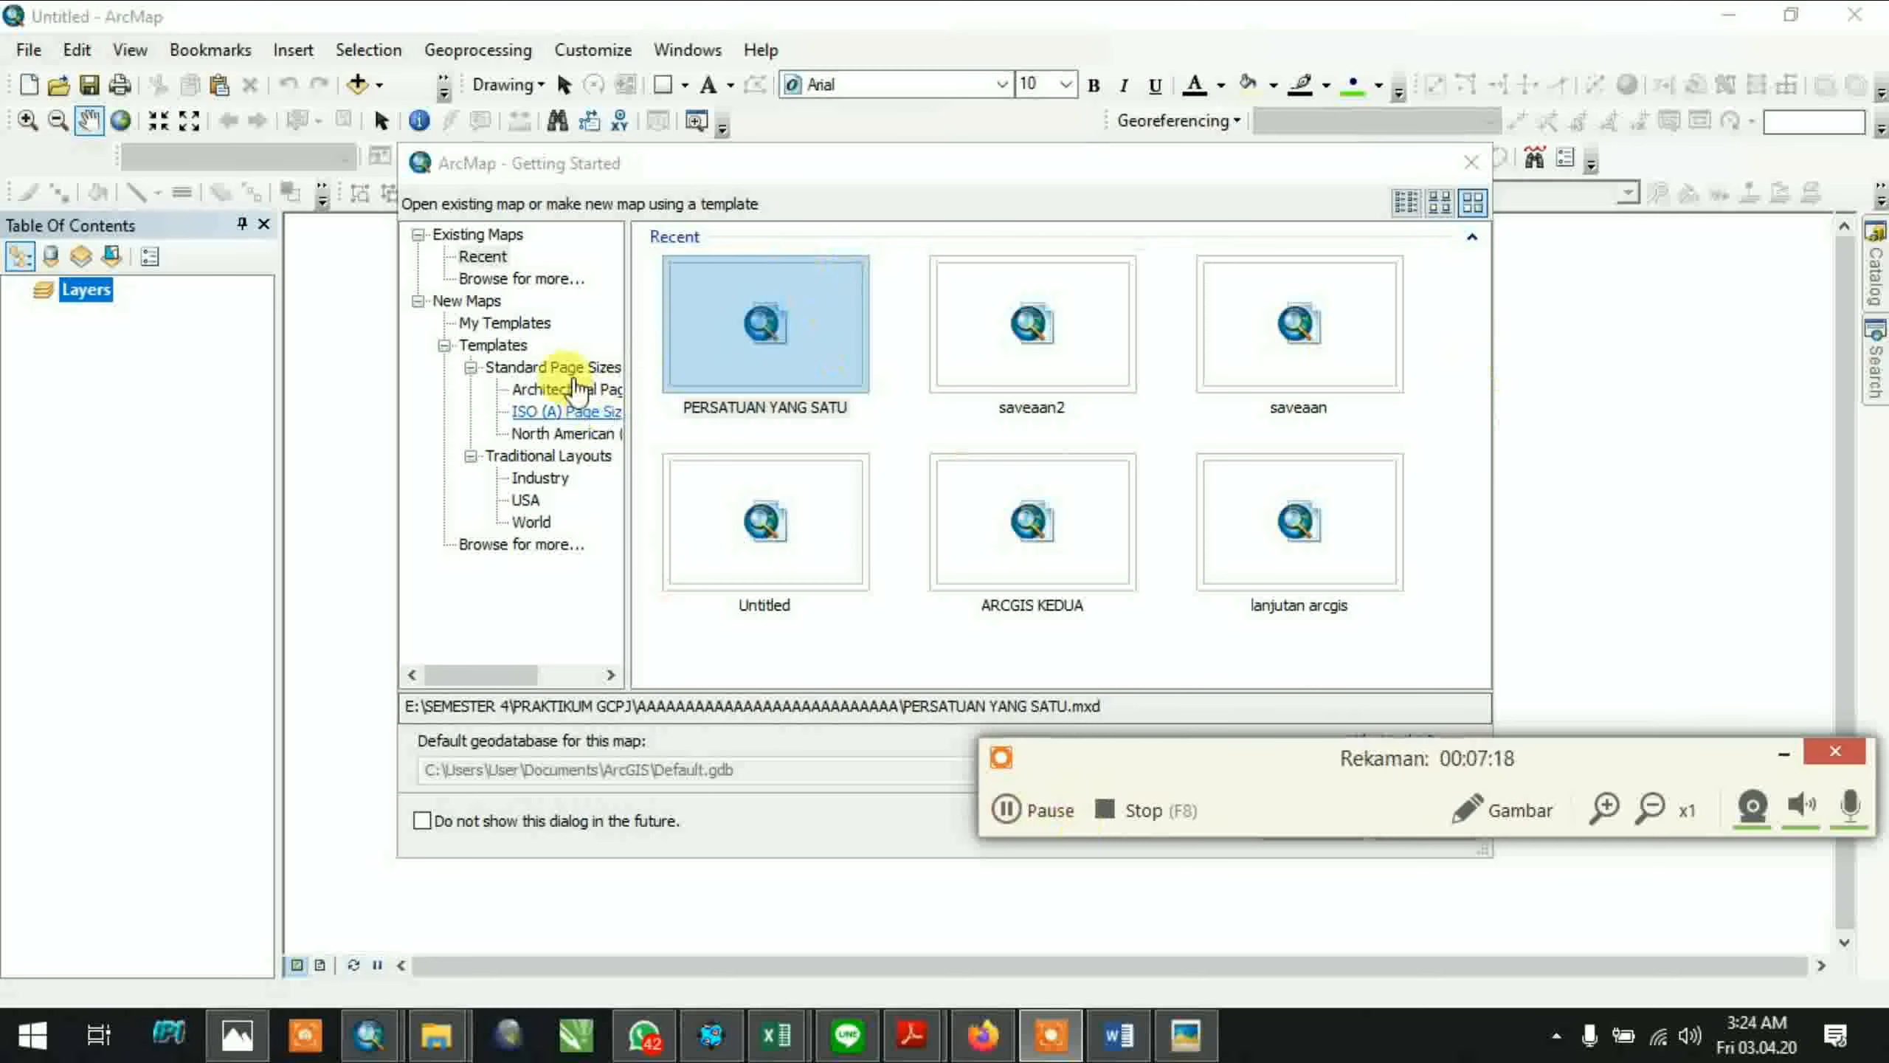
Create a new blank map from the Blank Map entry in My Templates
{"action": "left_click", "coordinate": [527, 328]}
{"action": "left_click", "coordinate": [785, 331]}
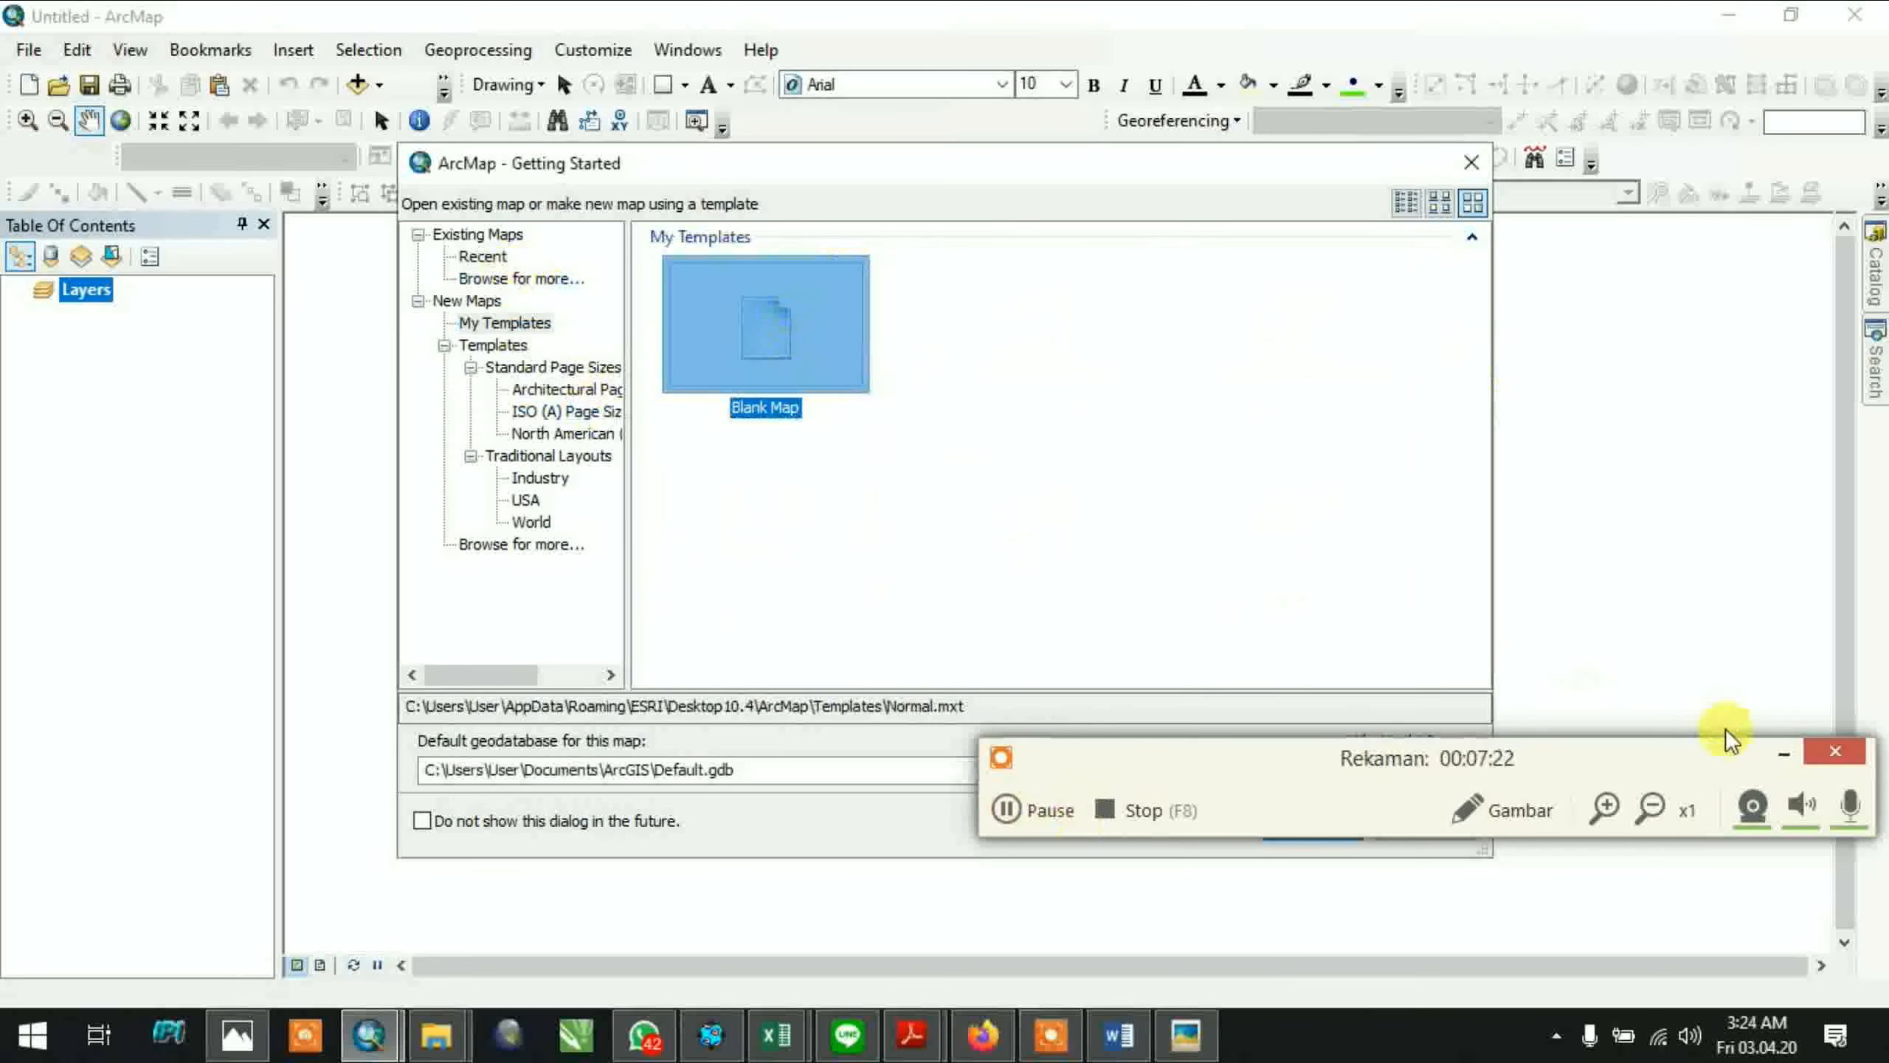
{"action": "left_click", "coordinate": [1777, 755]}
{"action": "left_click", "coordinate": [1313, 827]}
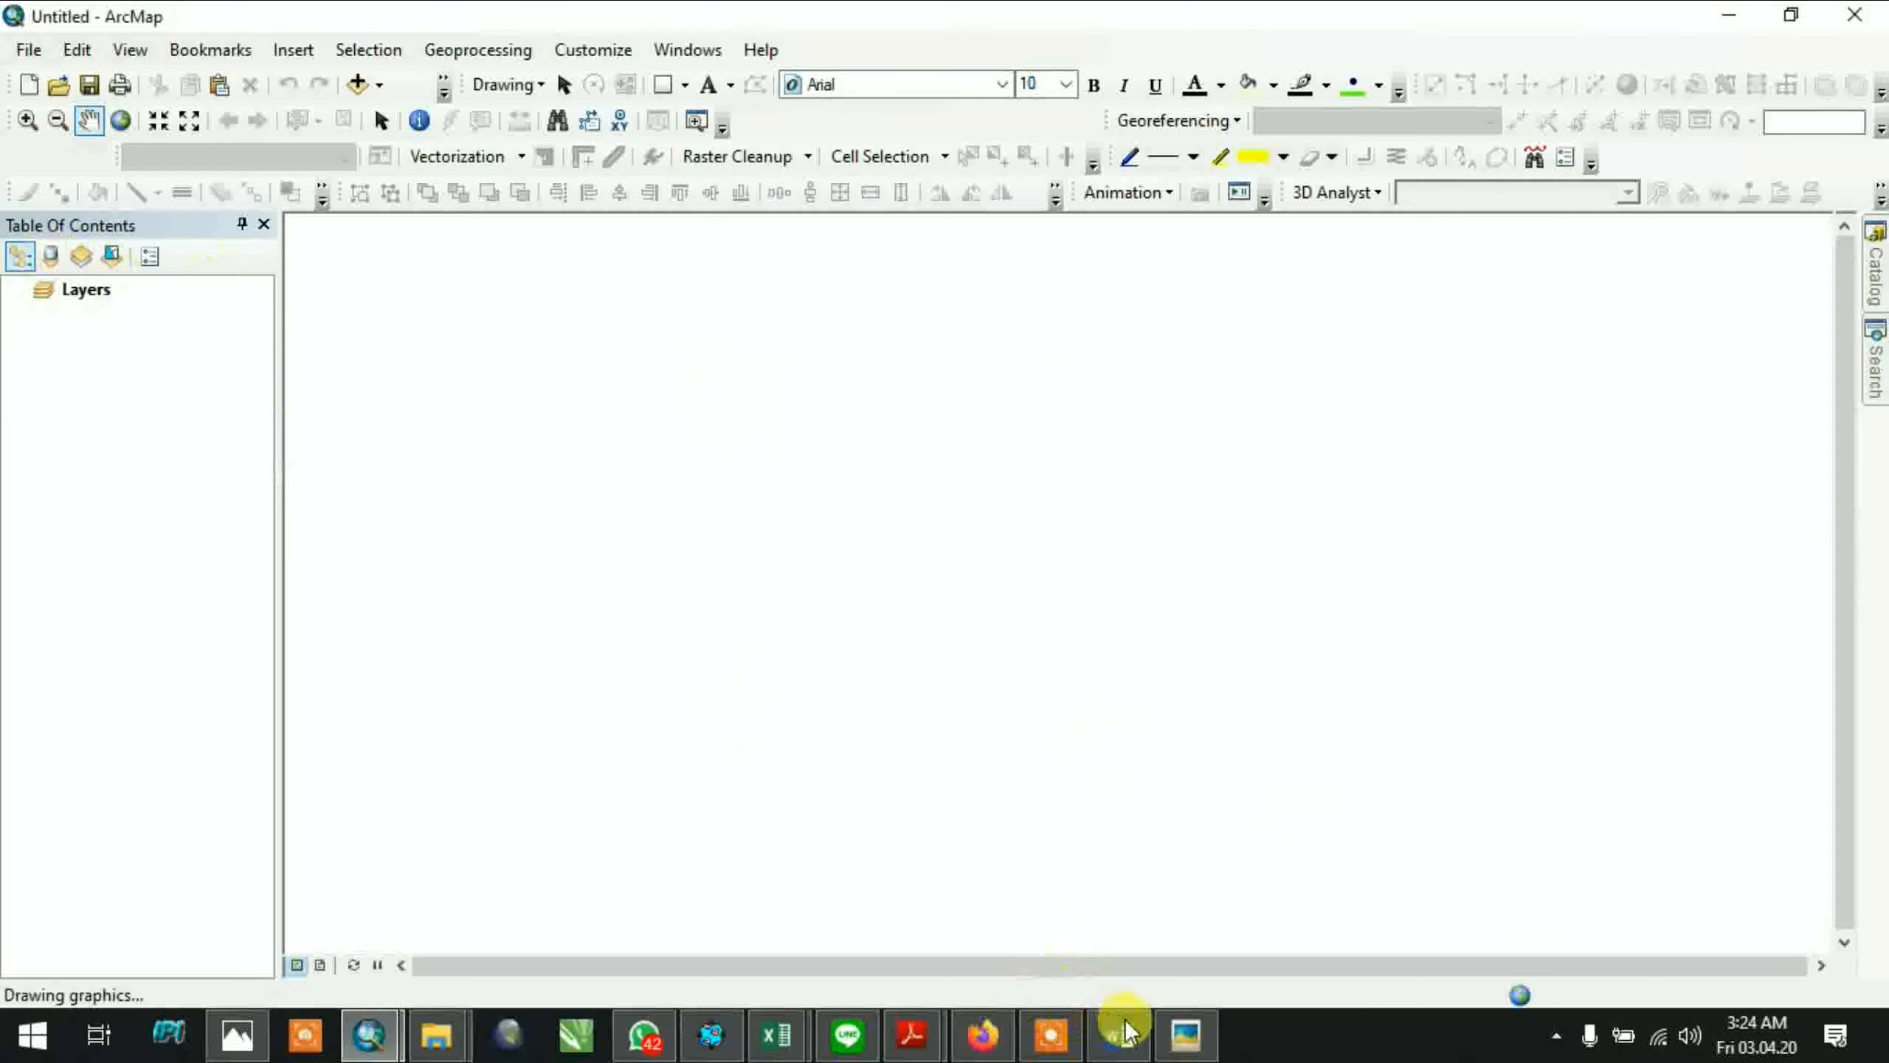
{"action": "left_click", "coordinate": [1052, 1033]}
{"action": "left_click", "coordinate": [1053, 797]}
{"action": "left_click", "coordinate": [1041, 809]}
Open the properties of the Layers data frame and expand Projected Coordinate Systems down to UTM > WGS 1984
{"action": "left_click", "coordinate": [80, 290]}
{"action": "right_click", "coordinate": [80, 289]}
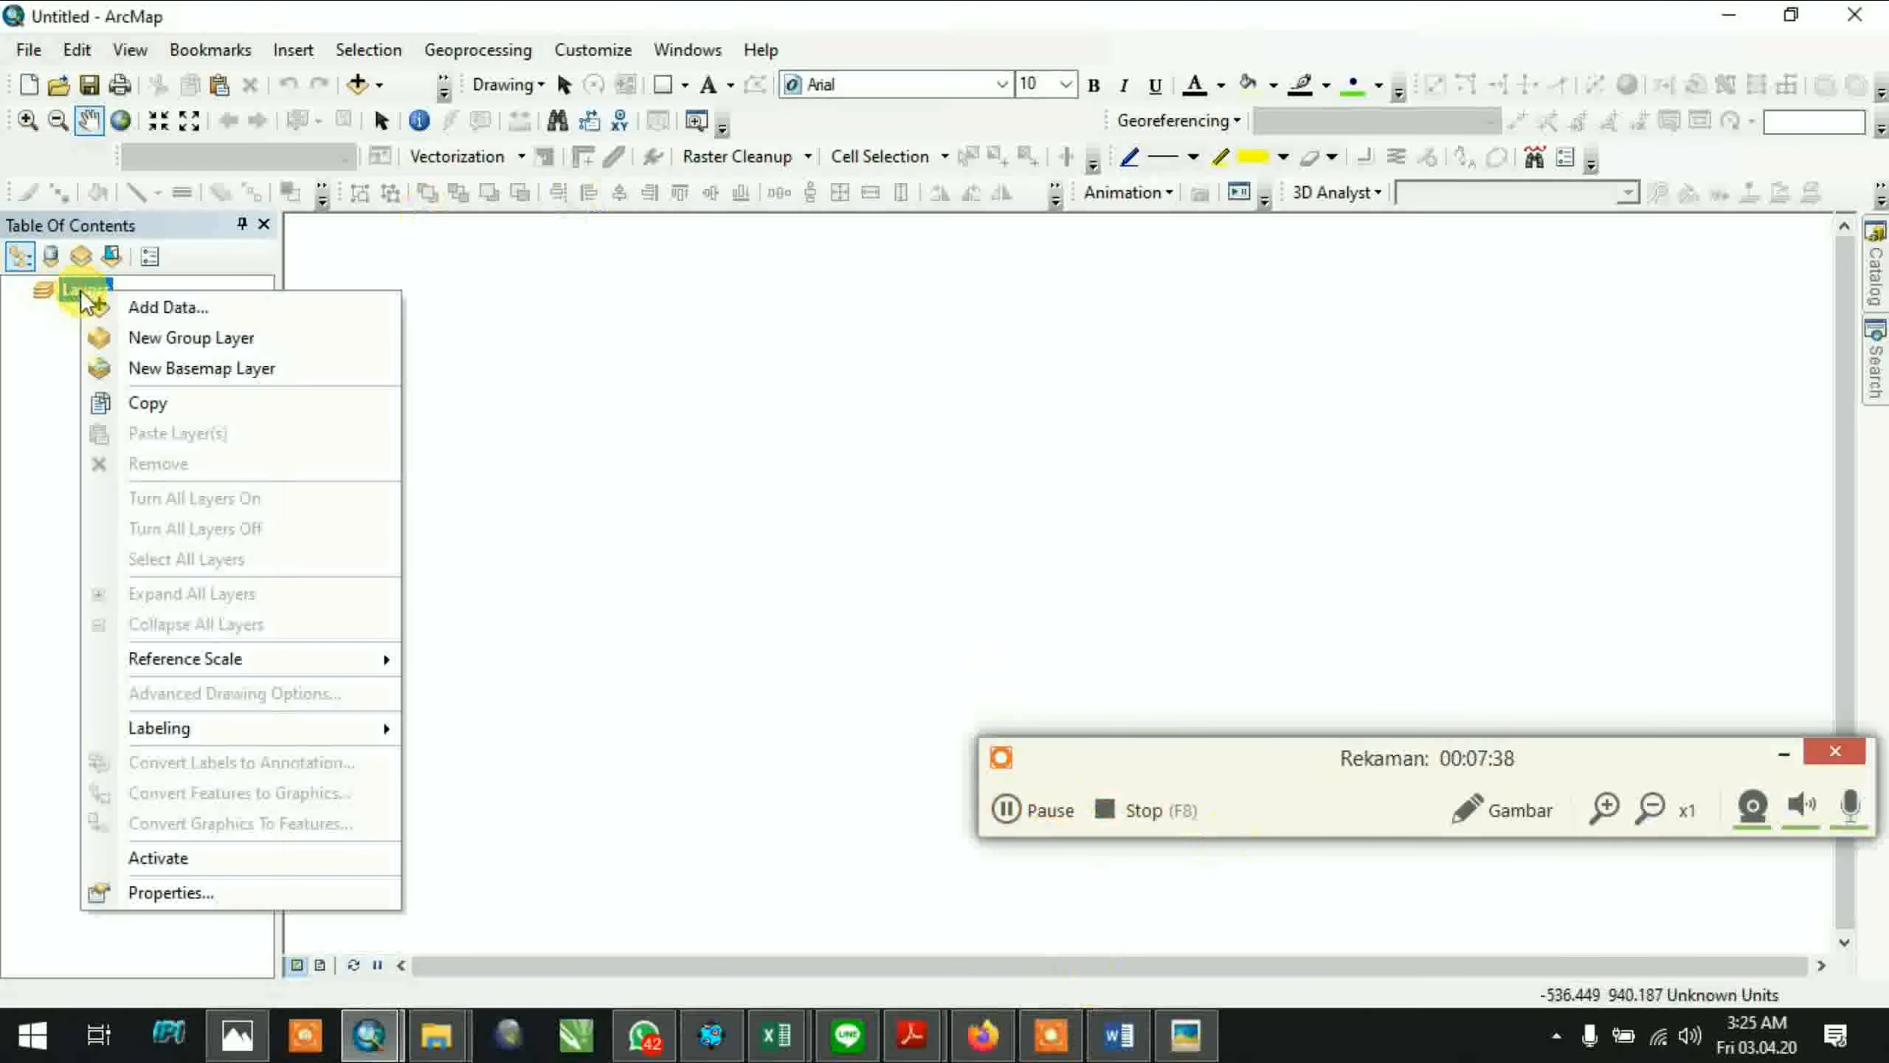
{"action": "left_click", "coordinate": [225, 891]}
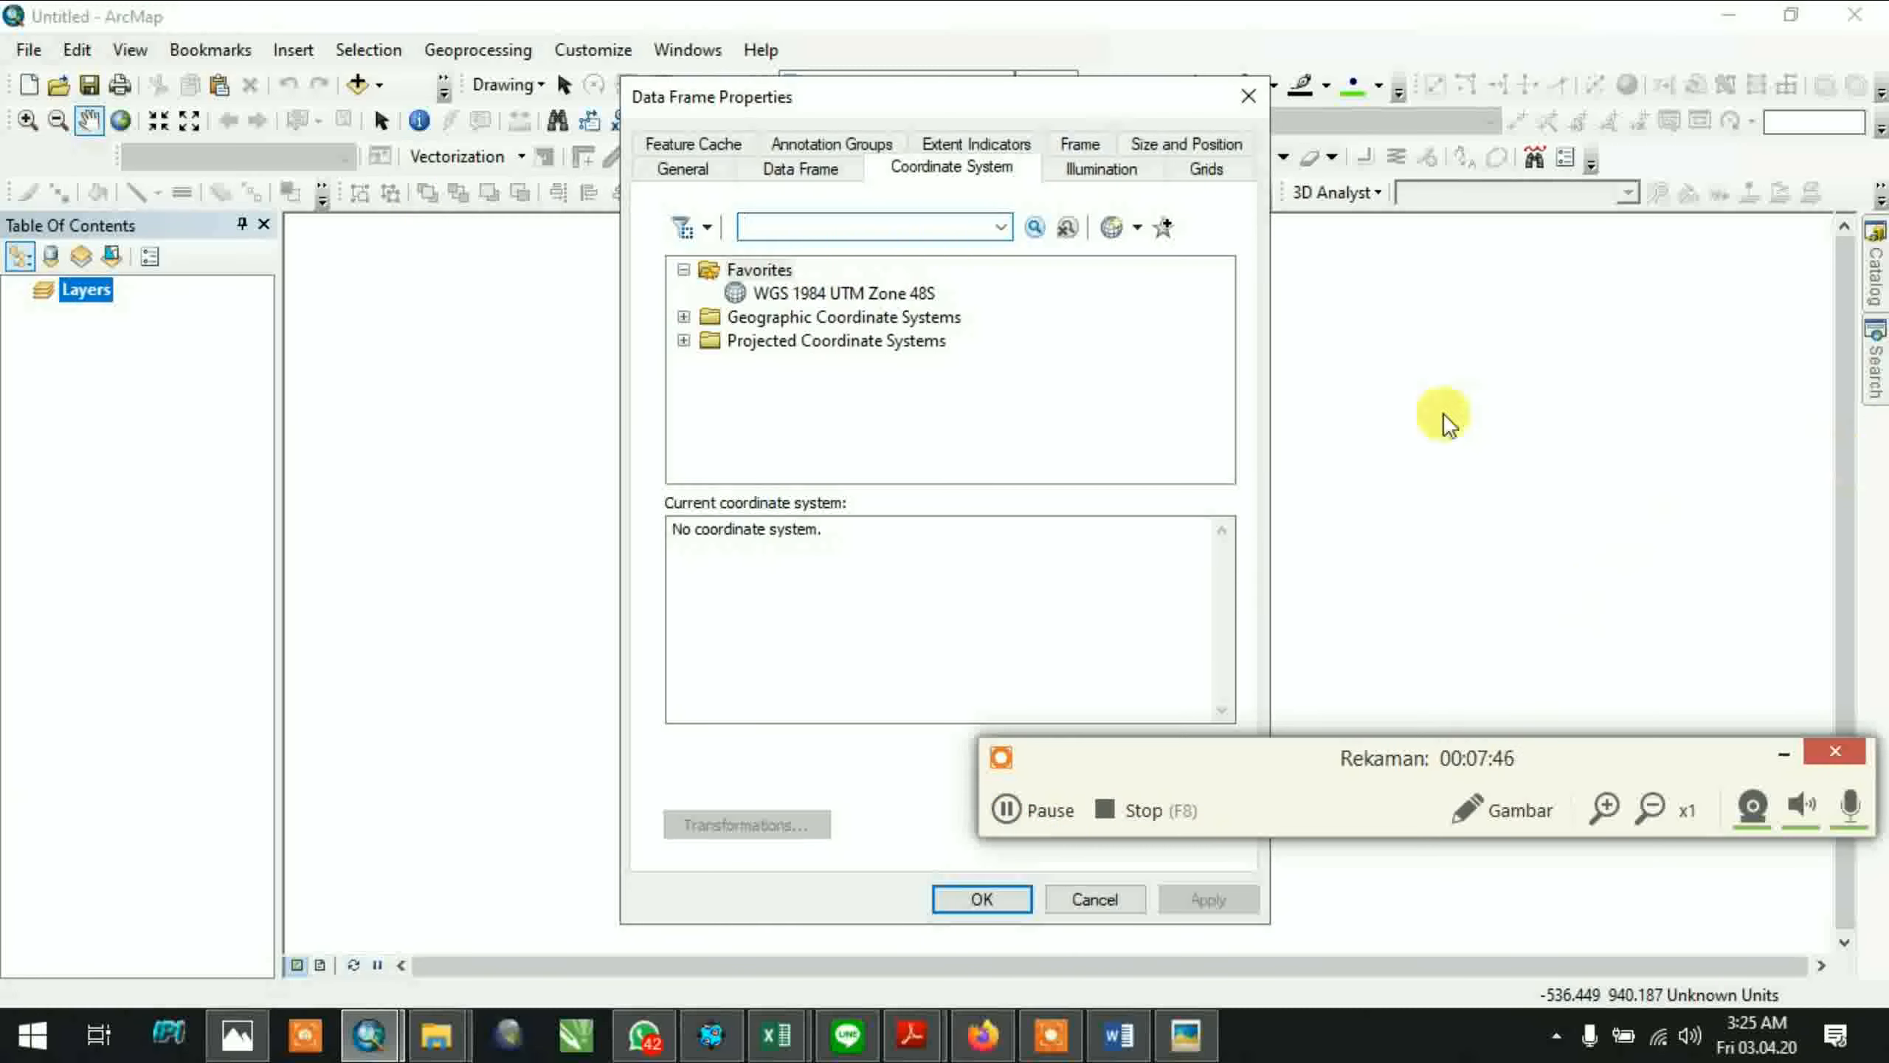
{"action": "left_click", "coordinate": [873, 343]}
{"action": "scroll", "coordinate": [813, 461], "scroll_direction": "down", "scroll_amount": 2}
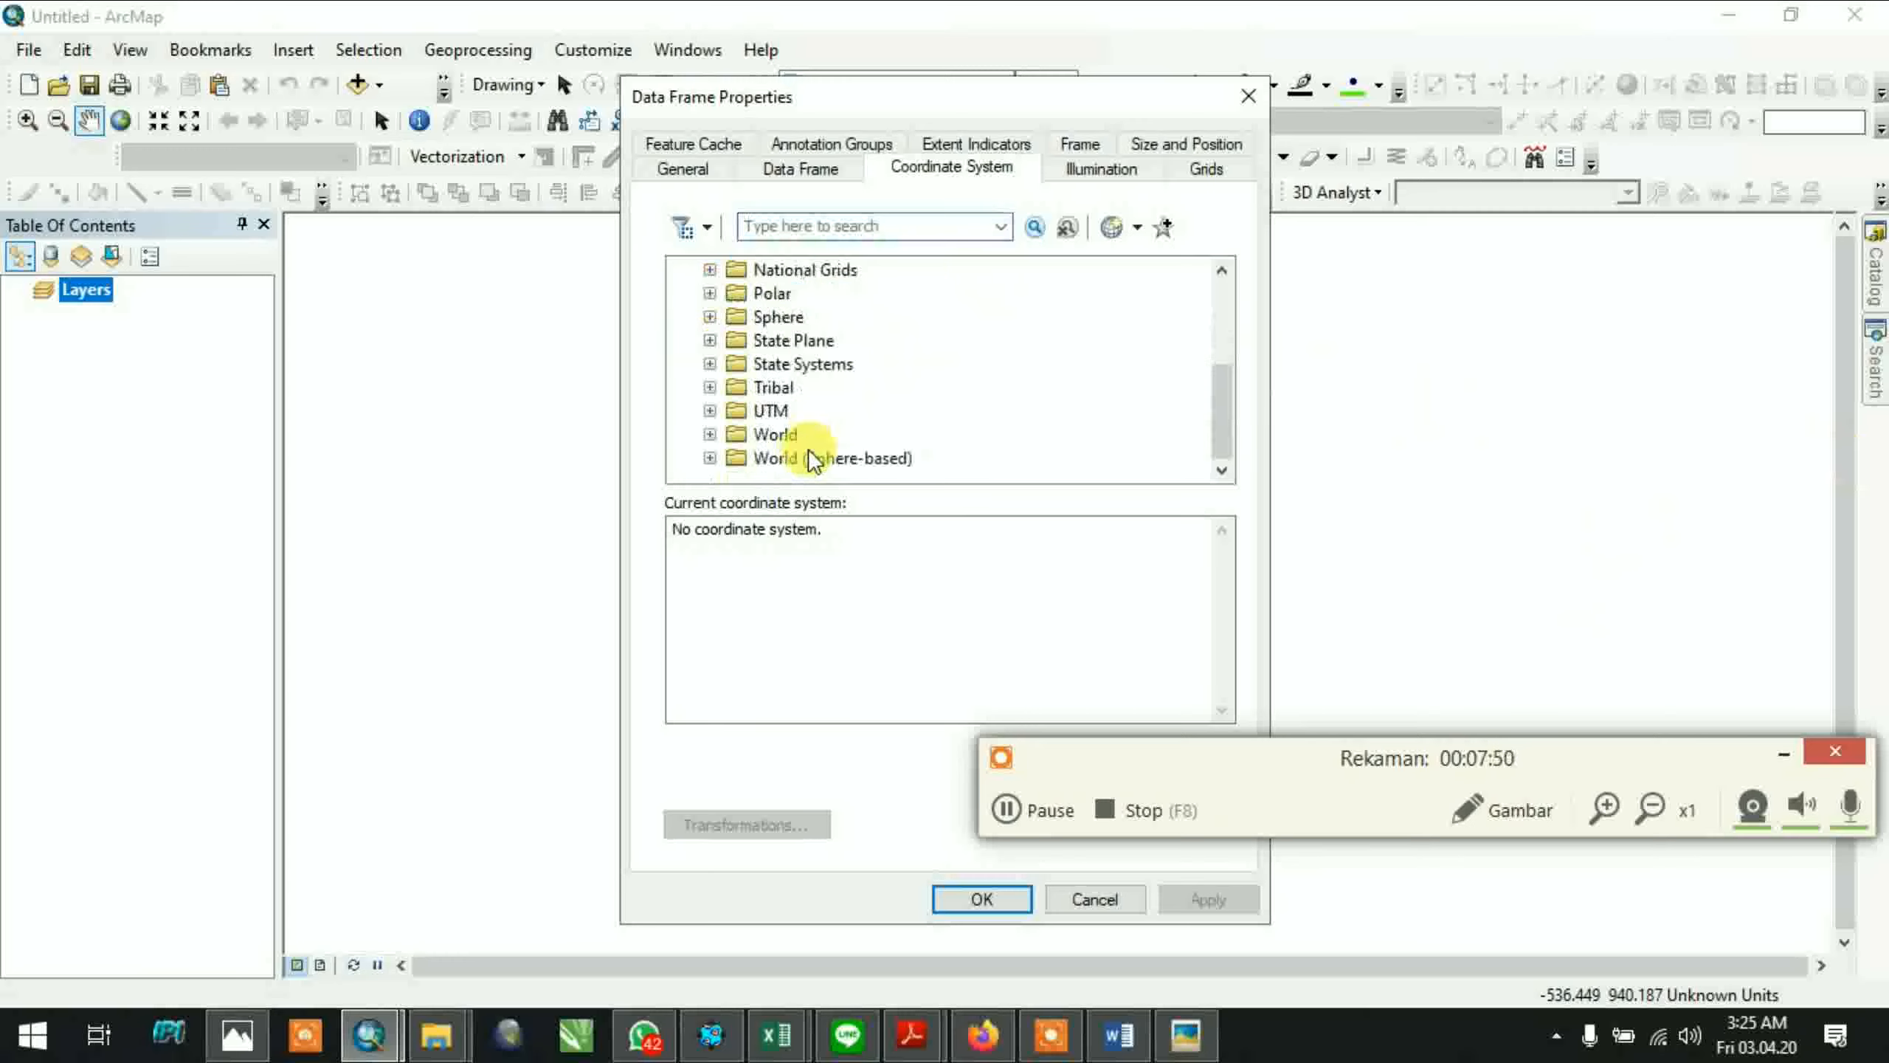
{"action": "double_click", "coordinate": [774, 410]}
{"action": "scroll", "coordinate": [815, 408], "scroll_direction": "down", "scroll_amount": 3}
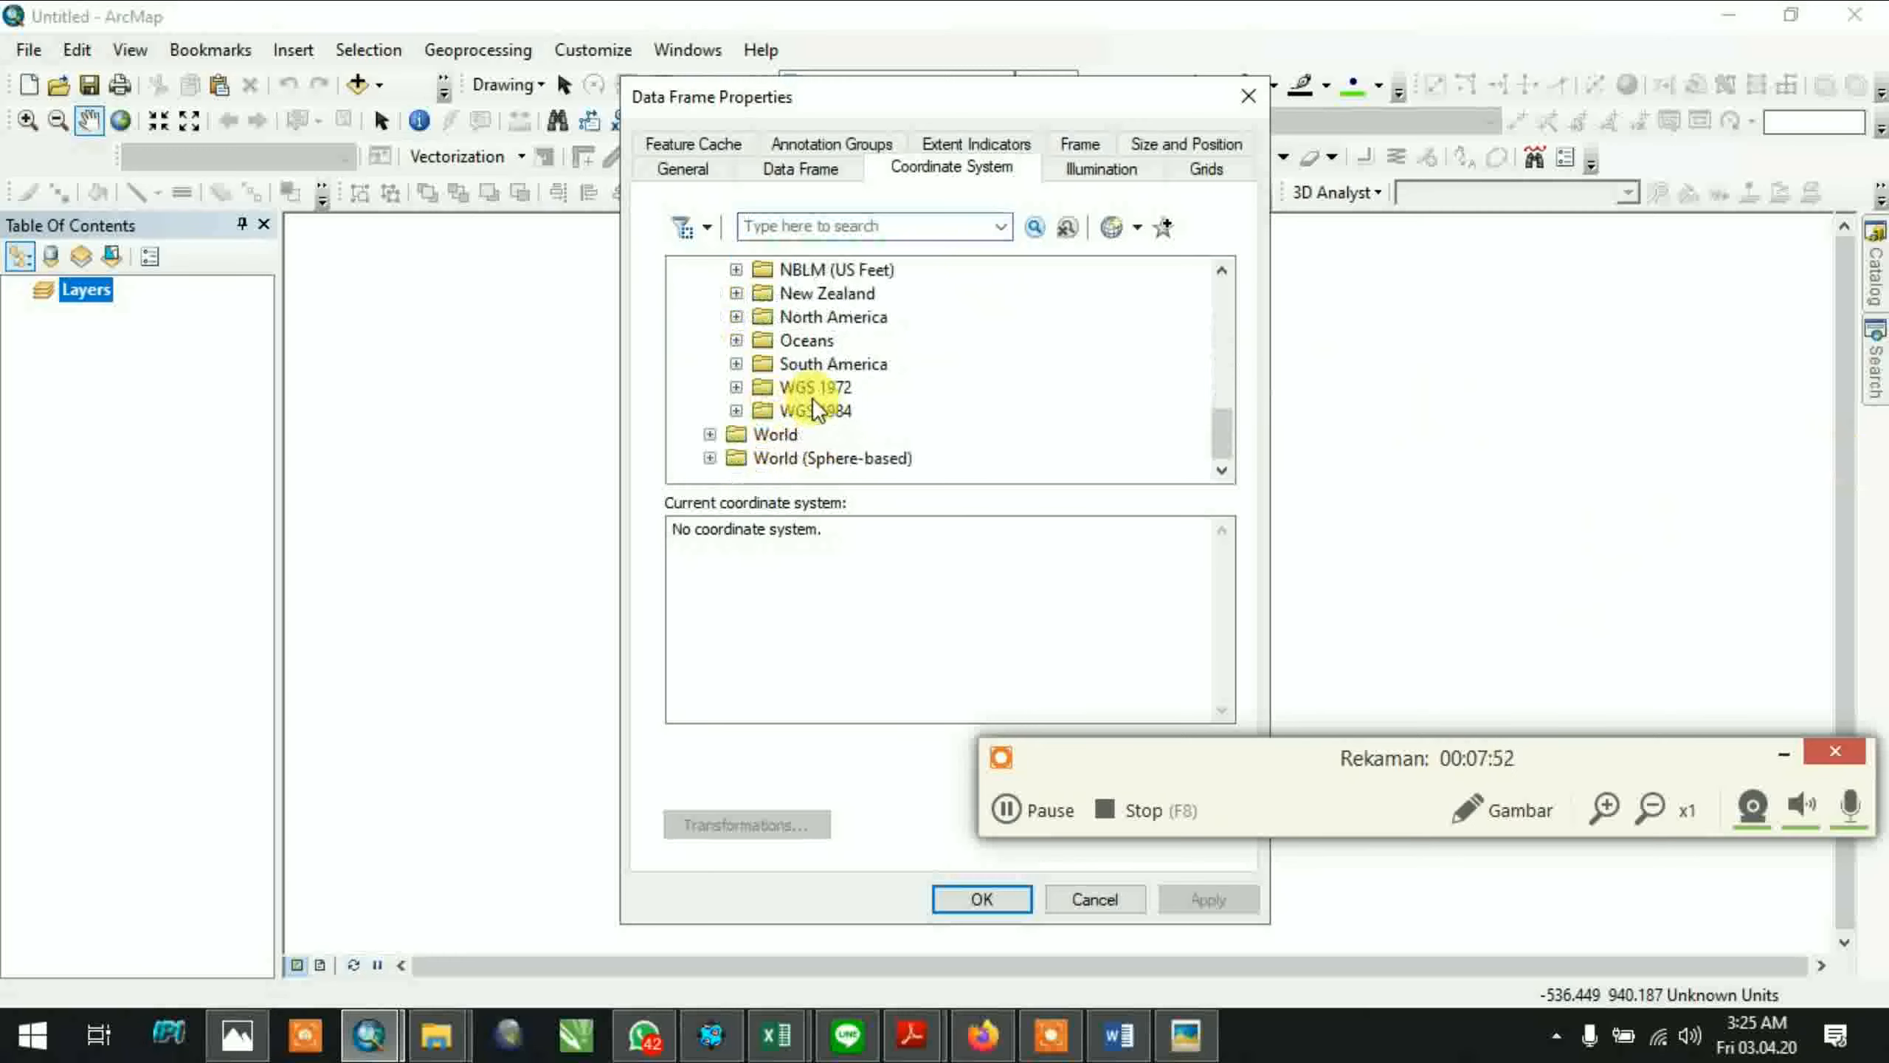
{"action": "double_click", "coordinate": [840, 414]}
{"action": "scroll", "coordinate": [839, 414], "scroll_direction": "down", "scroll_amount": 1}
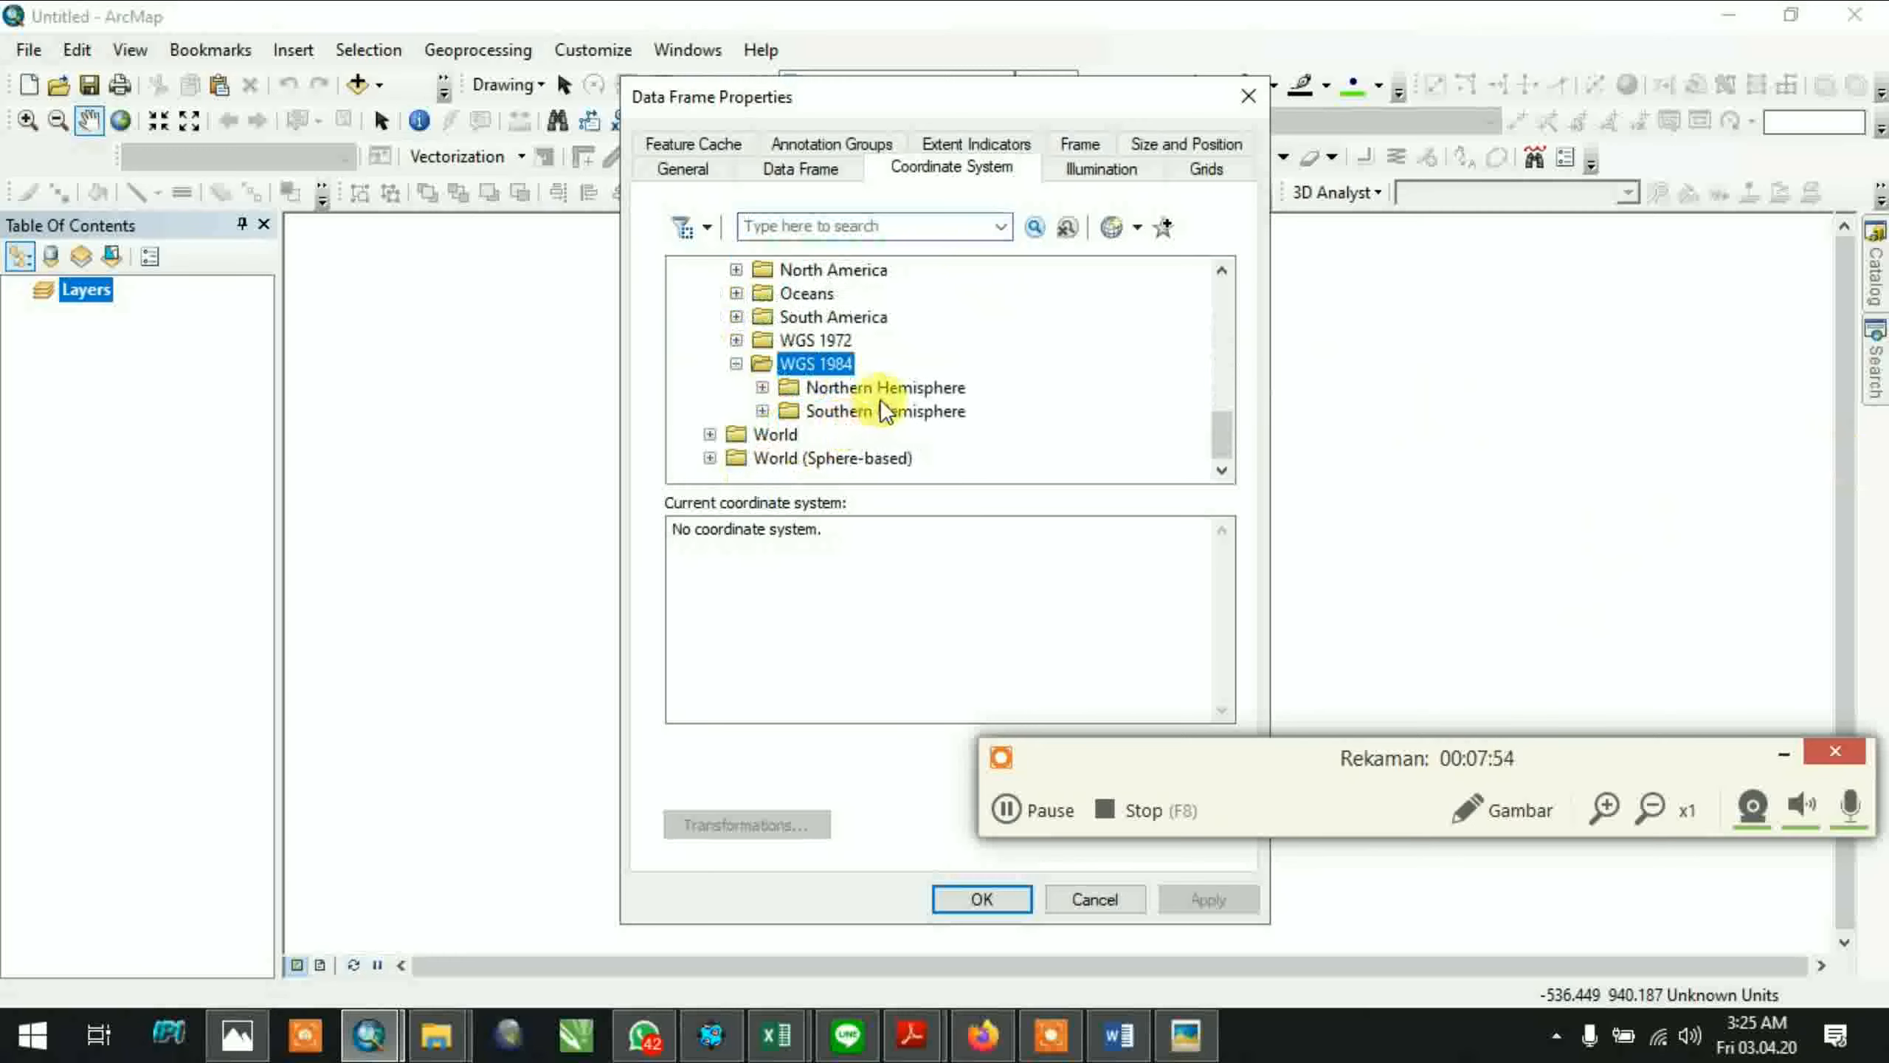
Assign WGS 1984 UTM Zone 54S from the Southern Hemisphere group as the data frame's coordinate system
{"action": "left_click", "coordinate": [884, 409]}
{"action": "double_click", "coordinate": [881, 411]}
{"action": "scroll", "coordinate": [873, 434], "scroll_direction": "down", "scroll_amount": 4}
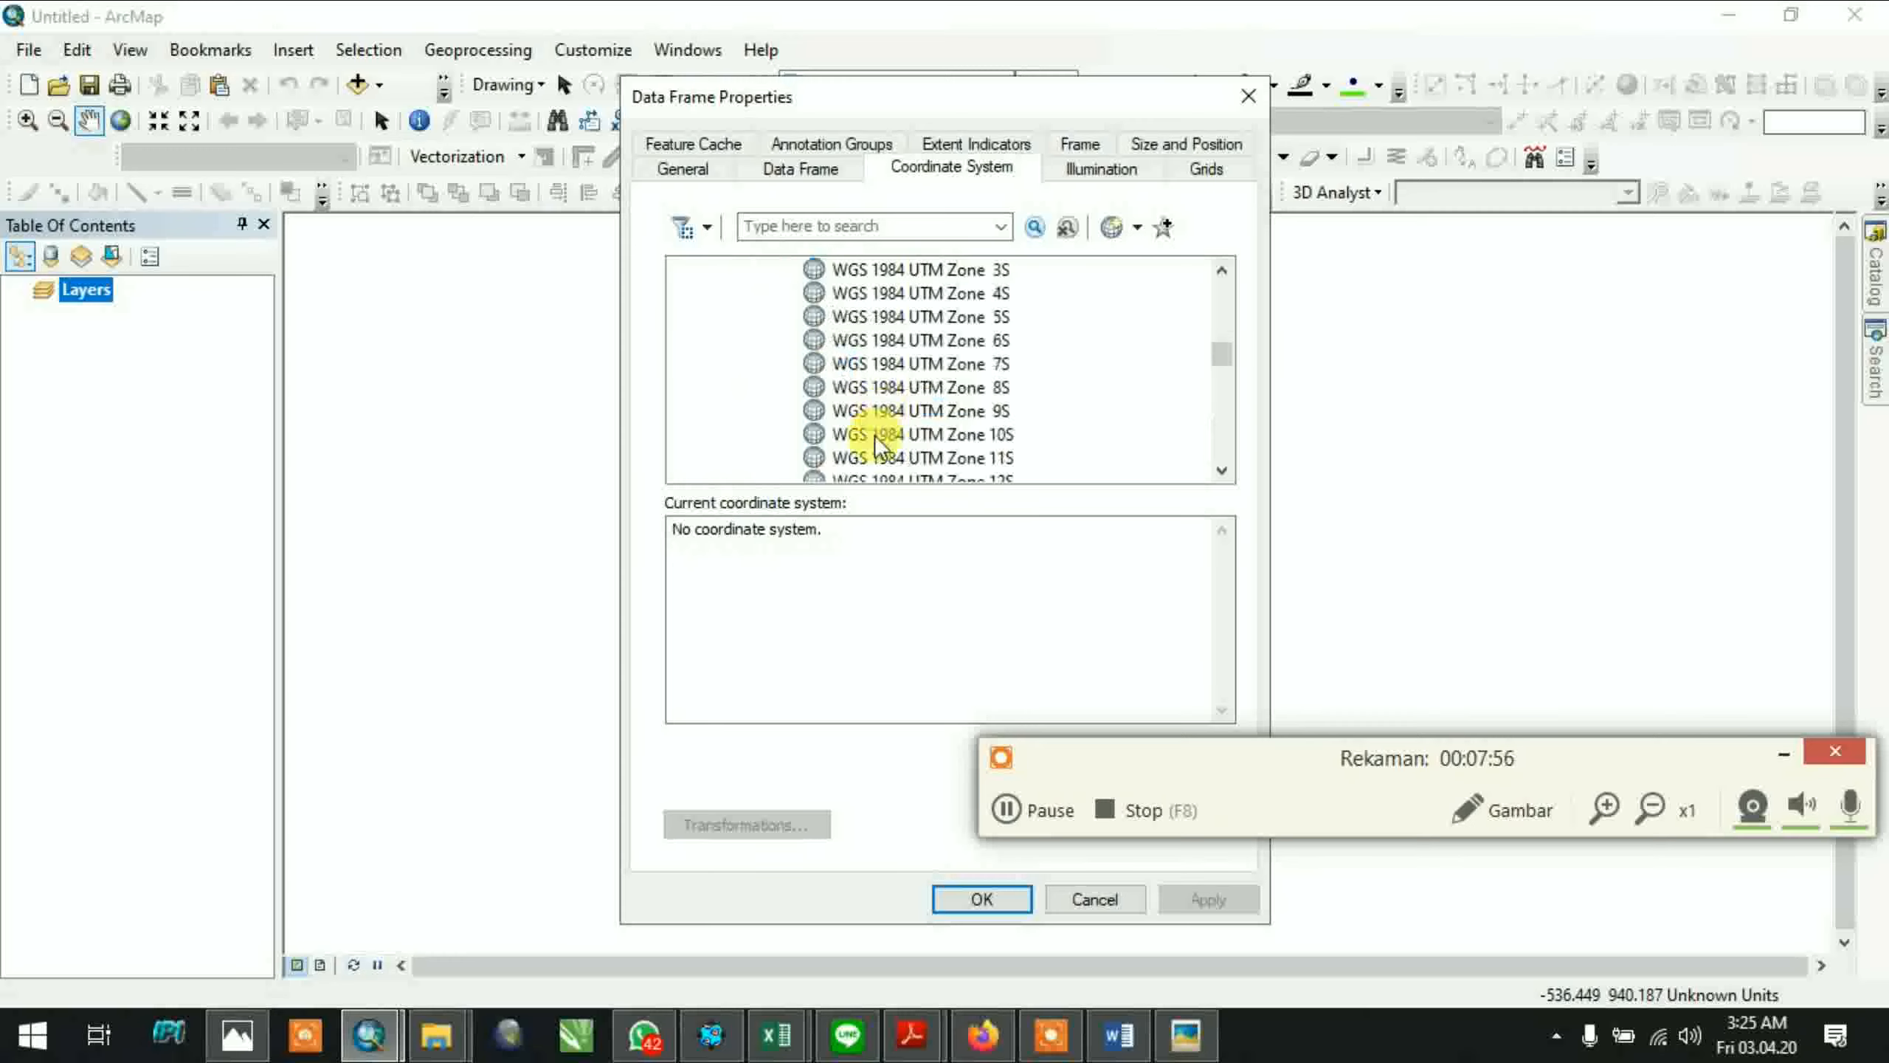
{"action": "scroll", "coordinate": [1157, 400], "scroll_direction": "down", "scroll_amount": 14}
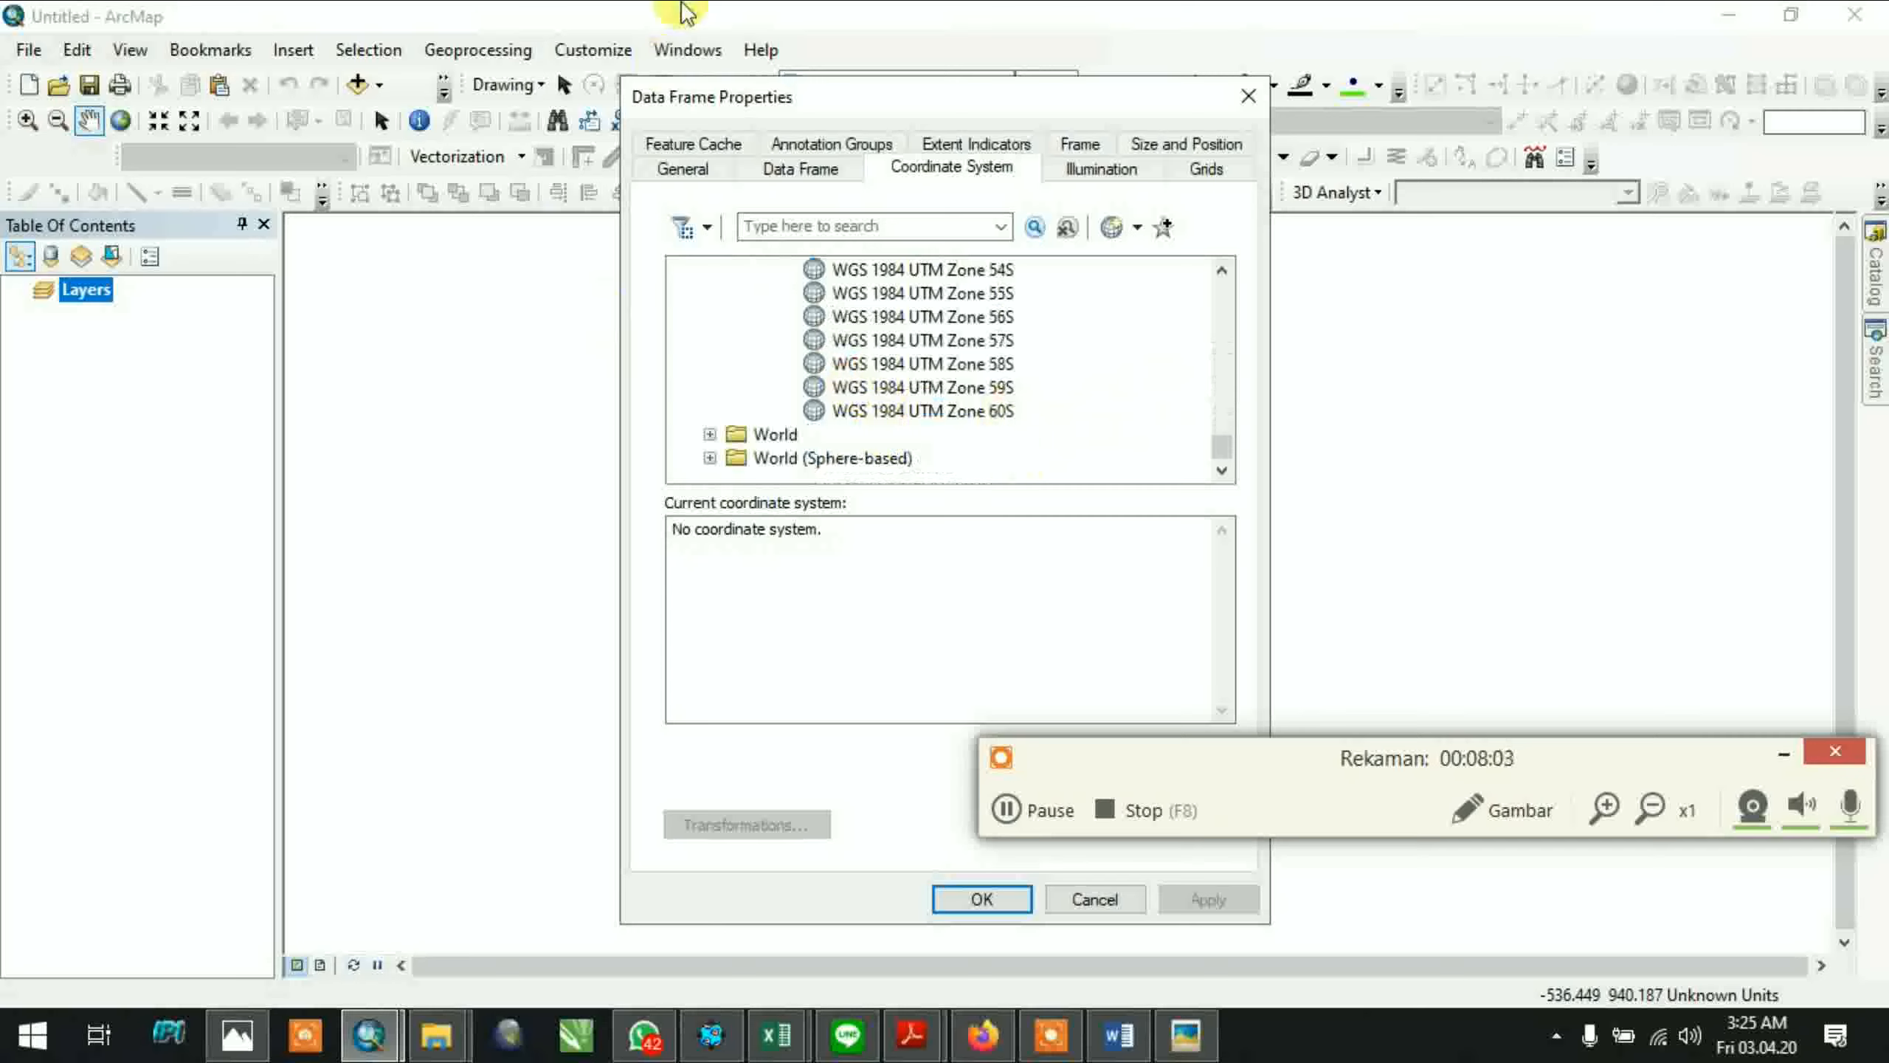
{"action": "scroll", "coordinate": [959, 371], "scroll_direction": "up", "scroll_amount": 1}
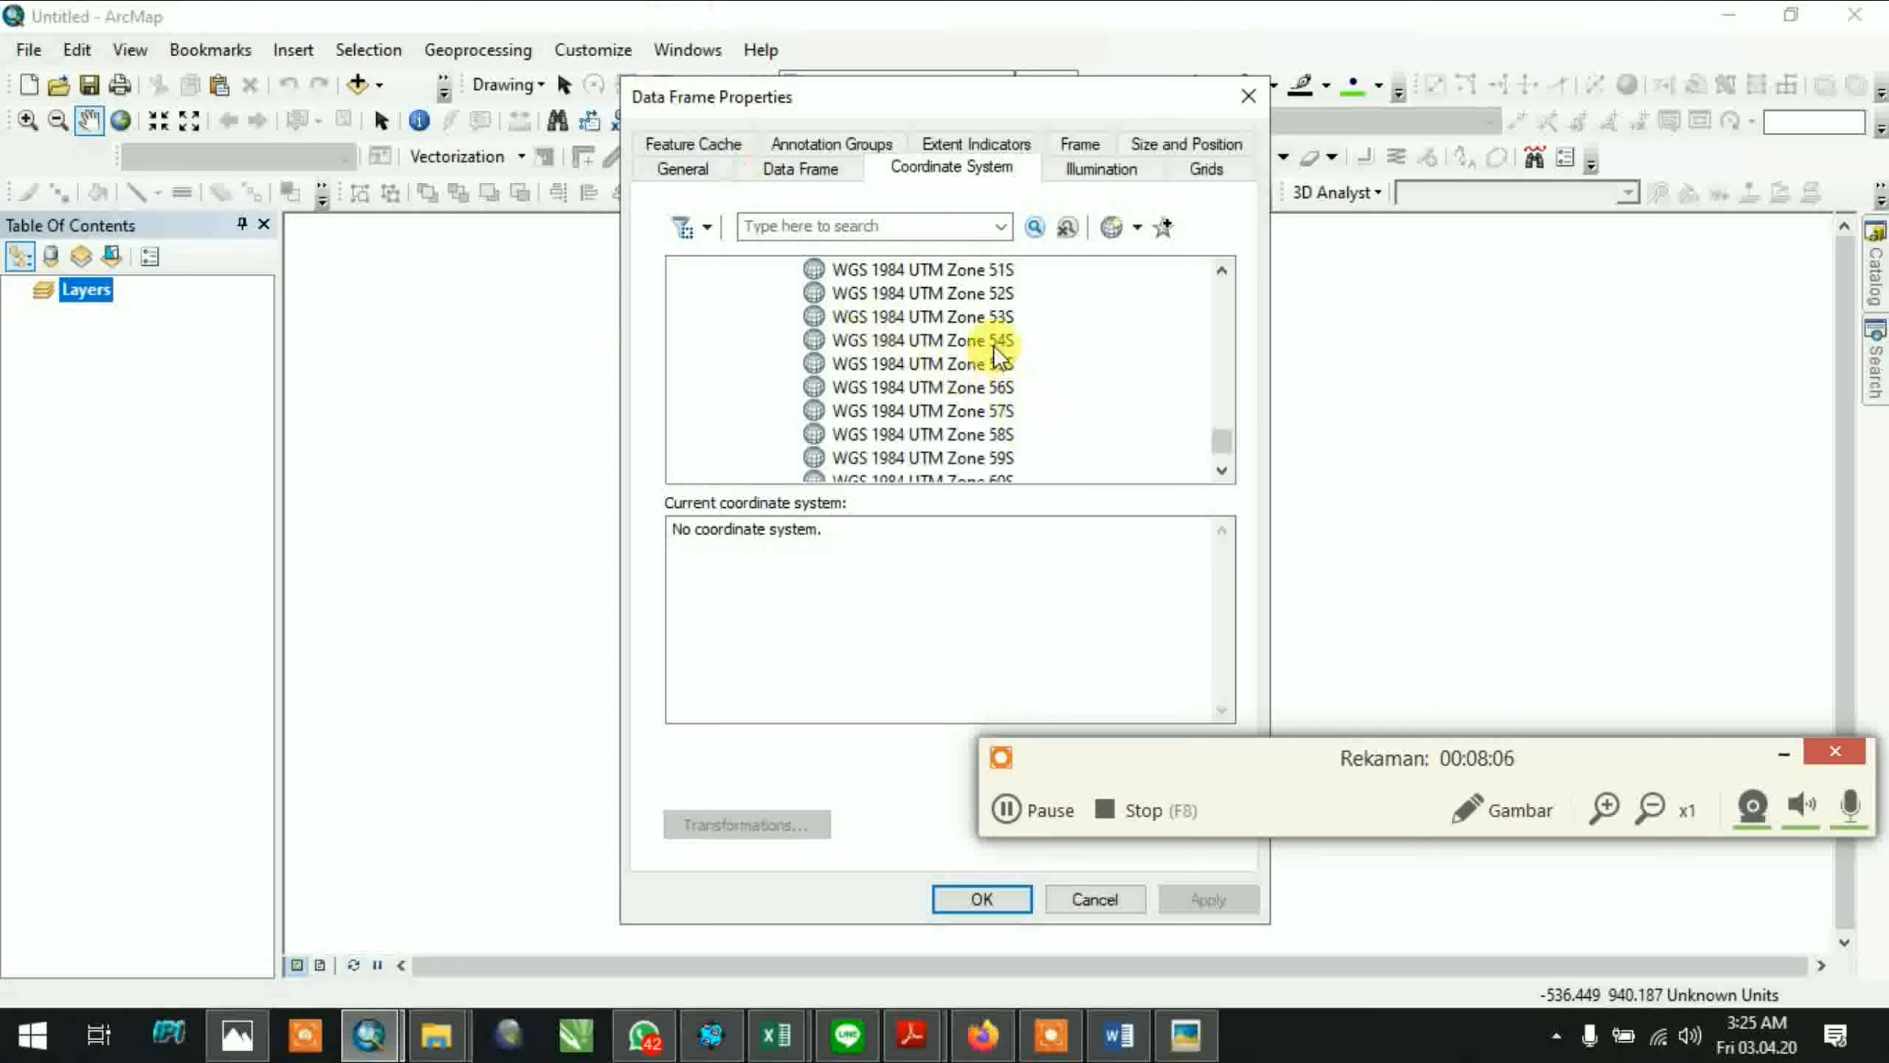
{"action": "left_click", "coordinate": [999, 355]}
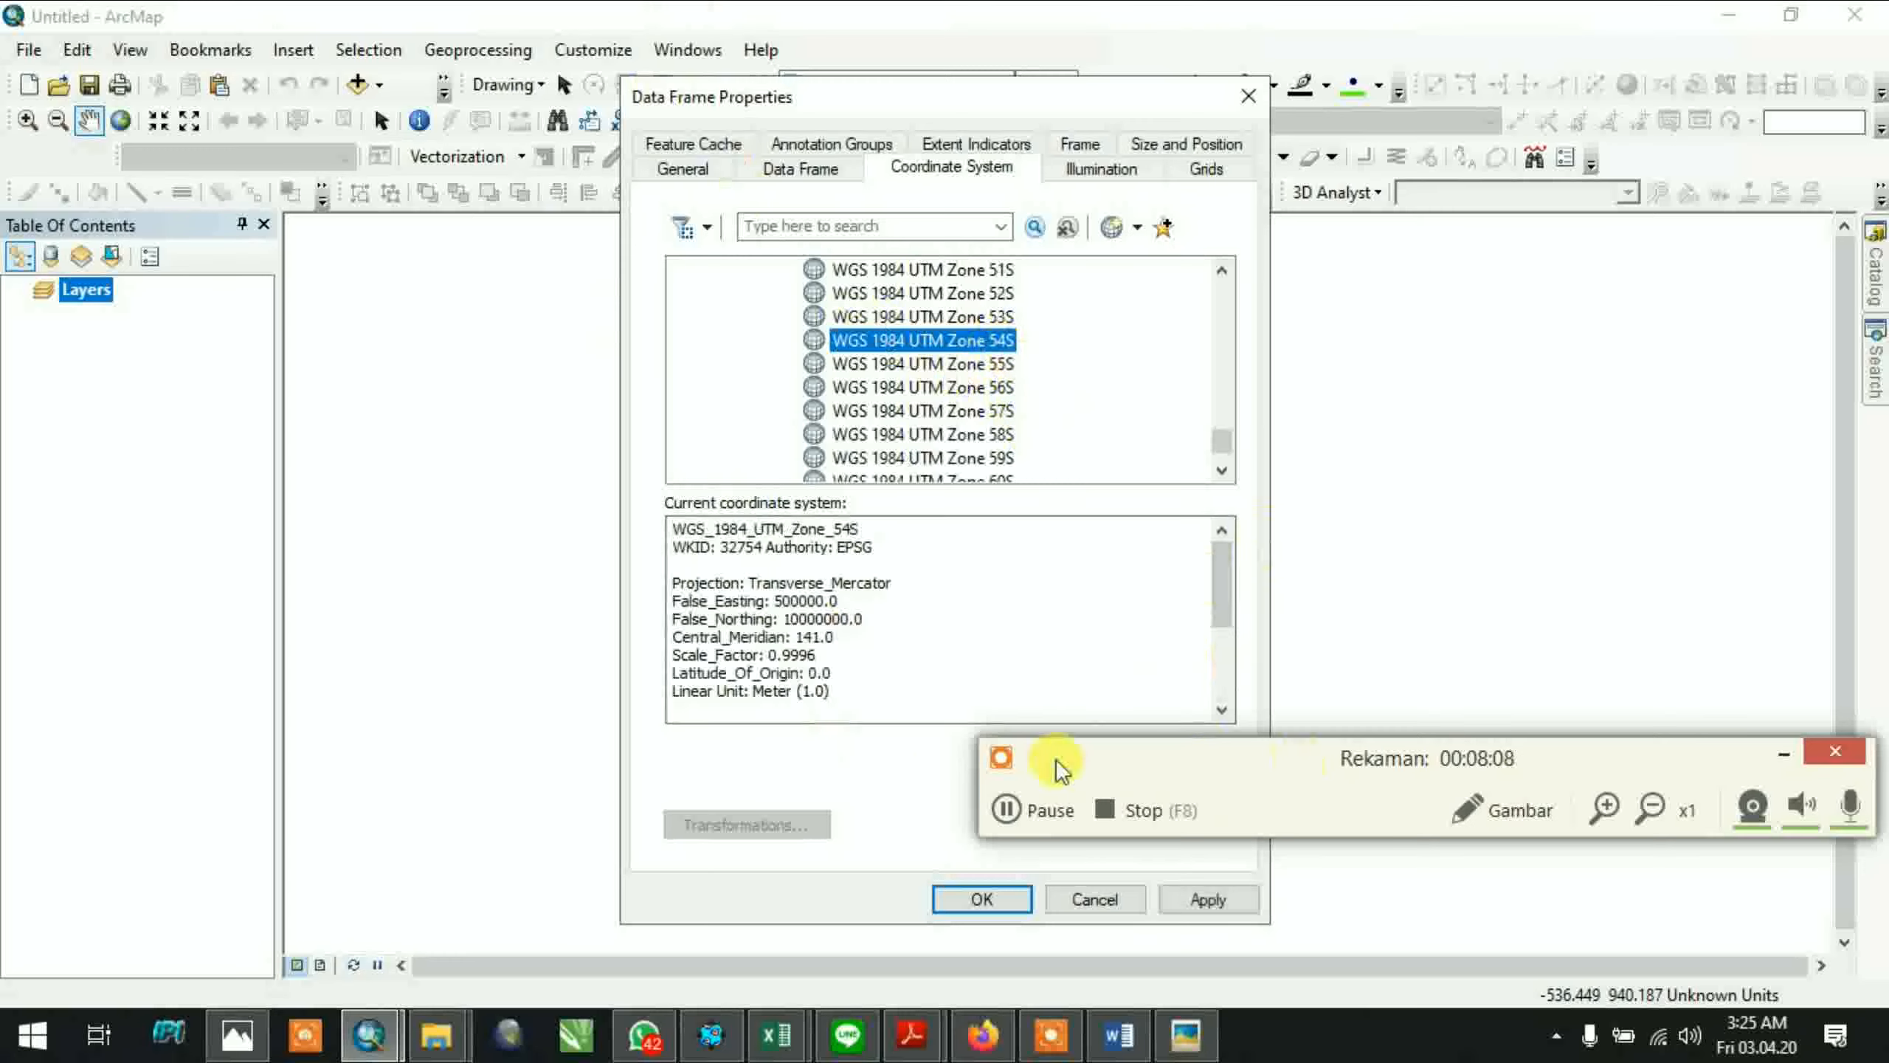
{"action": "left_click", "coordinate": [1783, 750]}
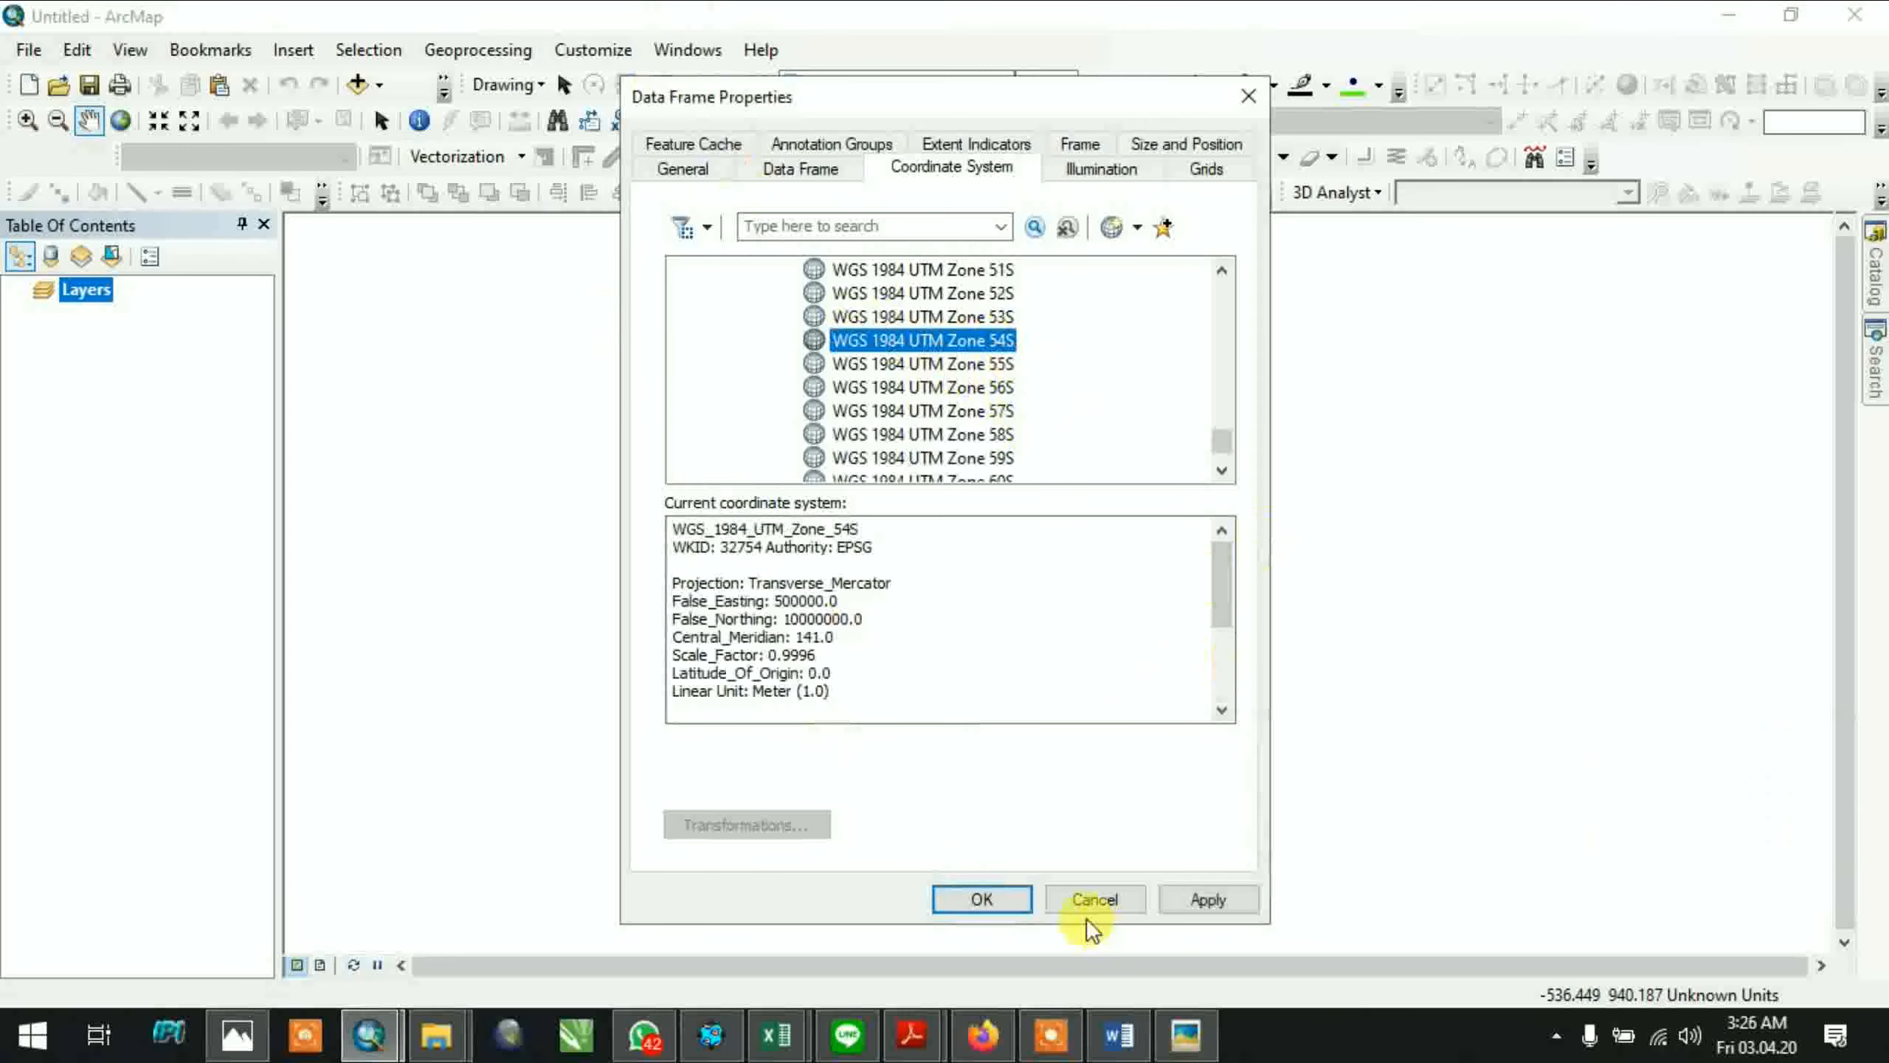
{"action": "left_click", "coordinate": [1017, 896]}
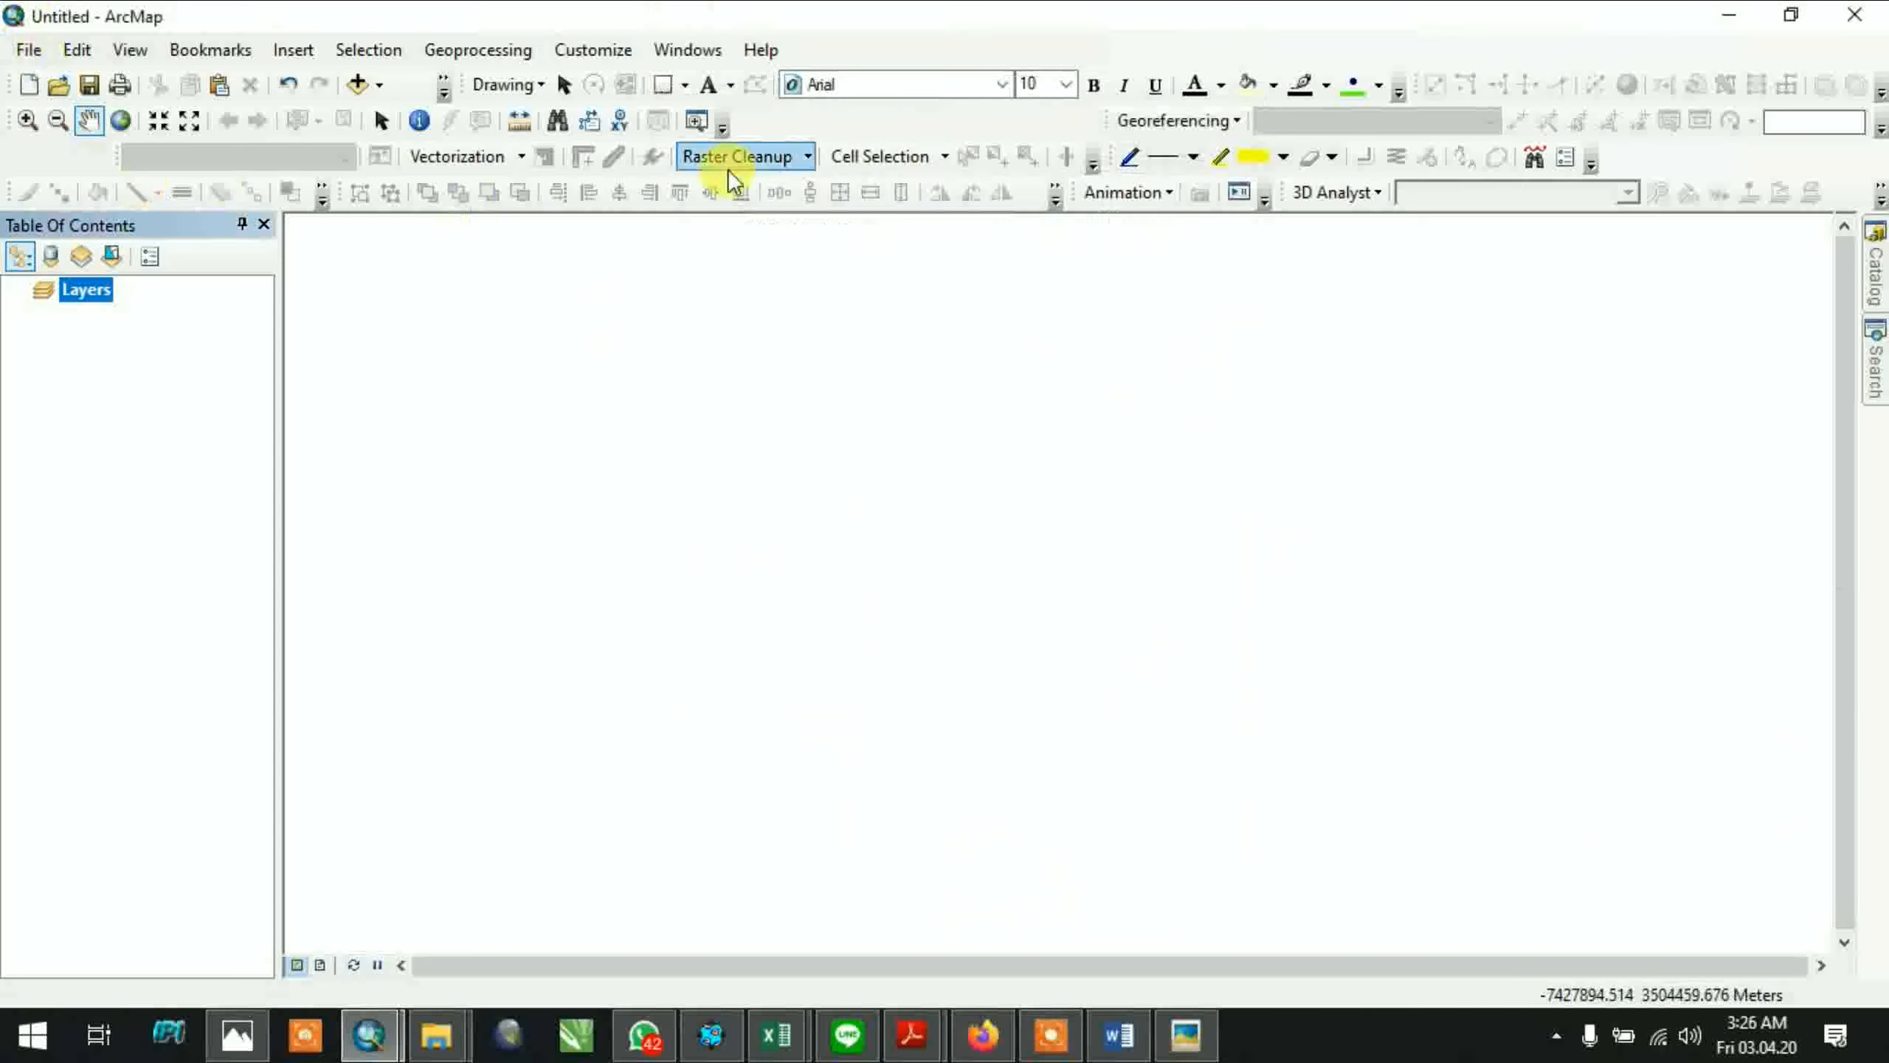
{"action": "left_click", "coordinate": [29, 49]}
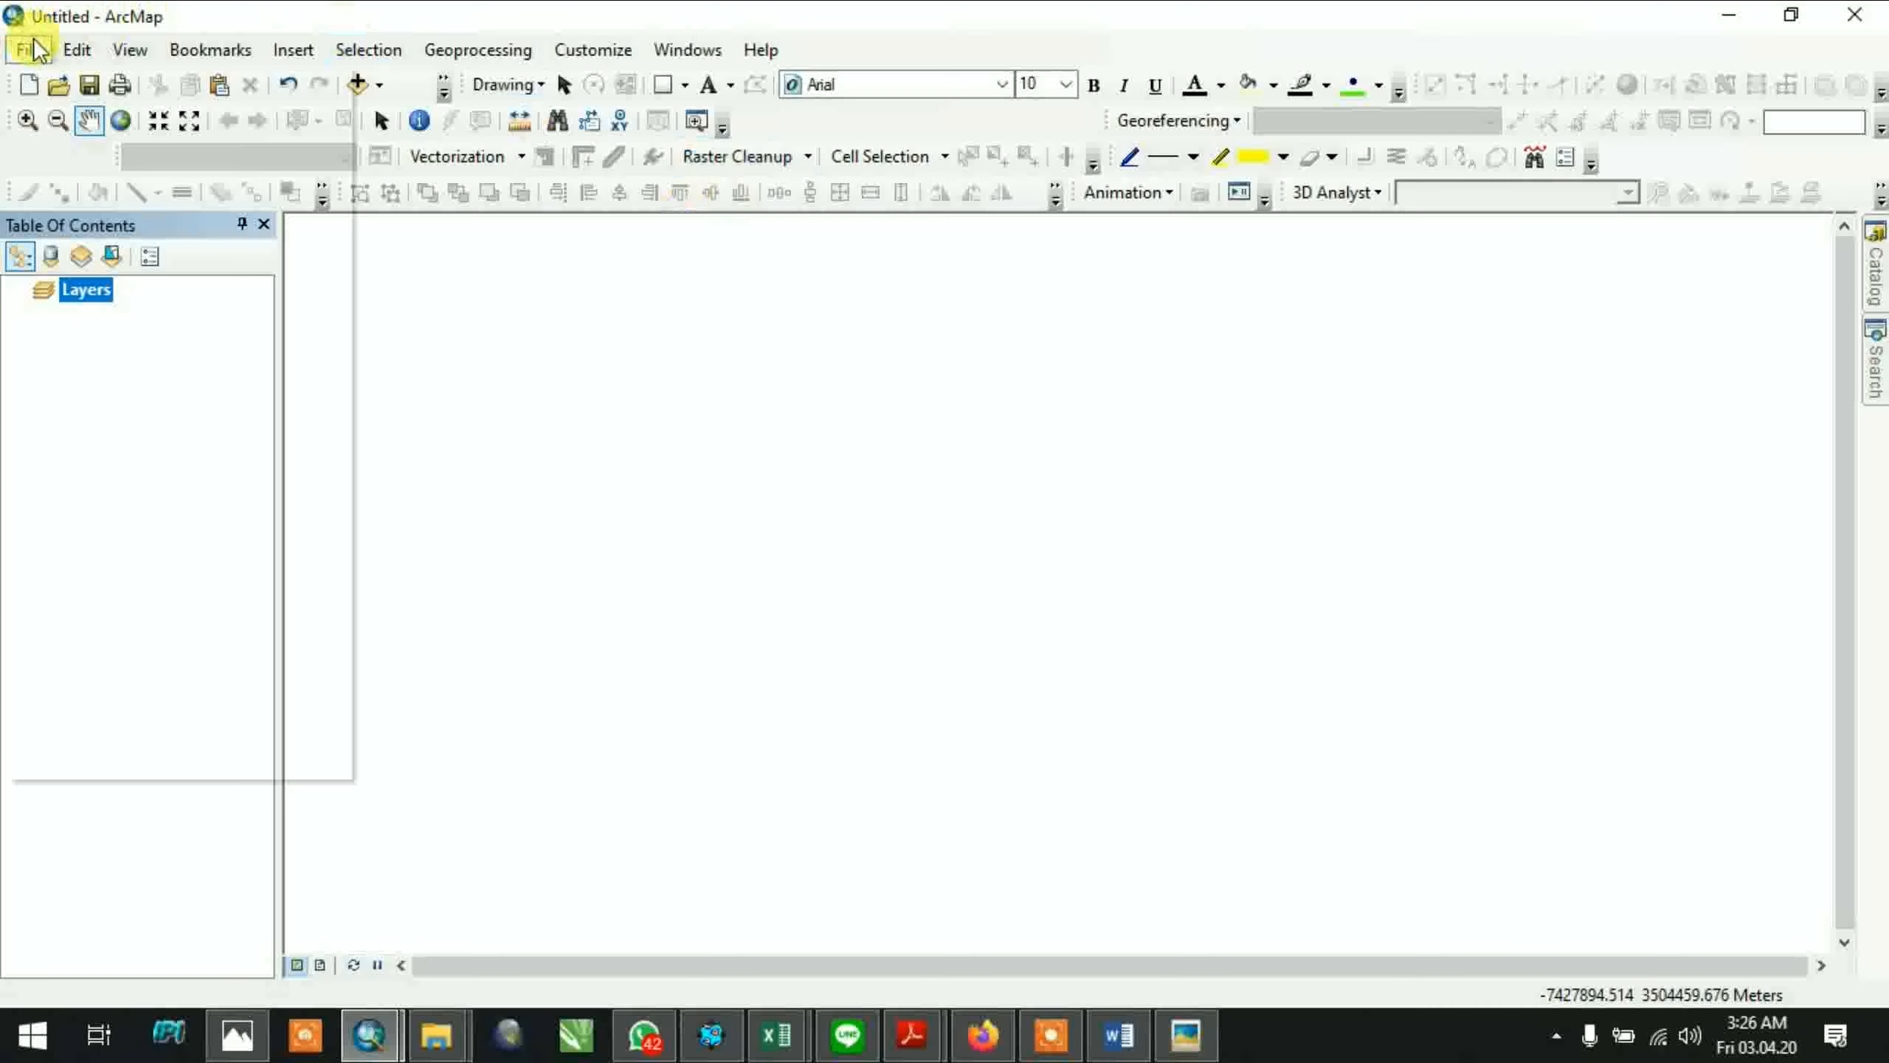
{"action": "left_click", "coordinate": [89, 115]}
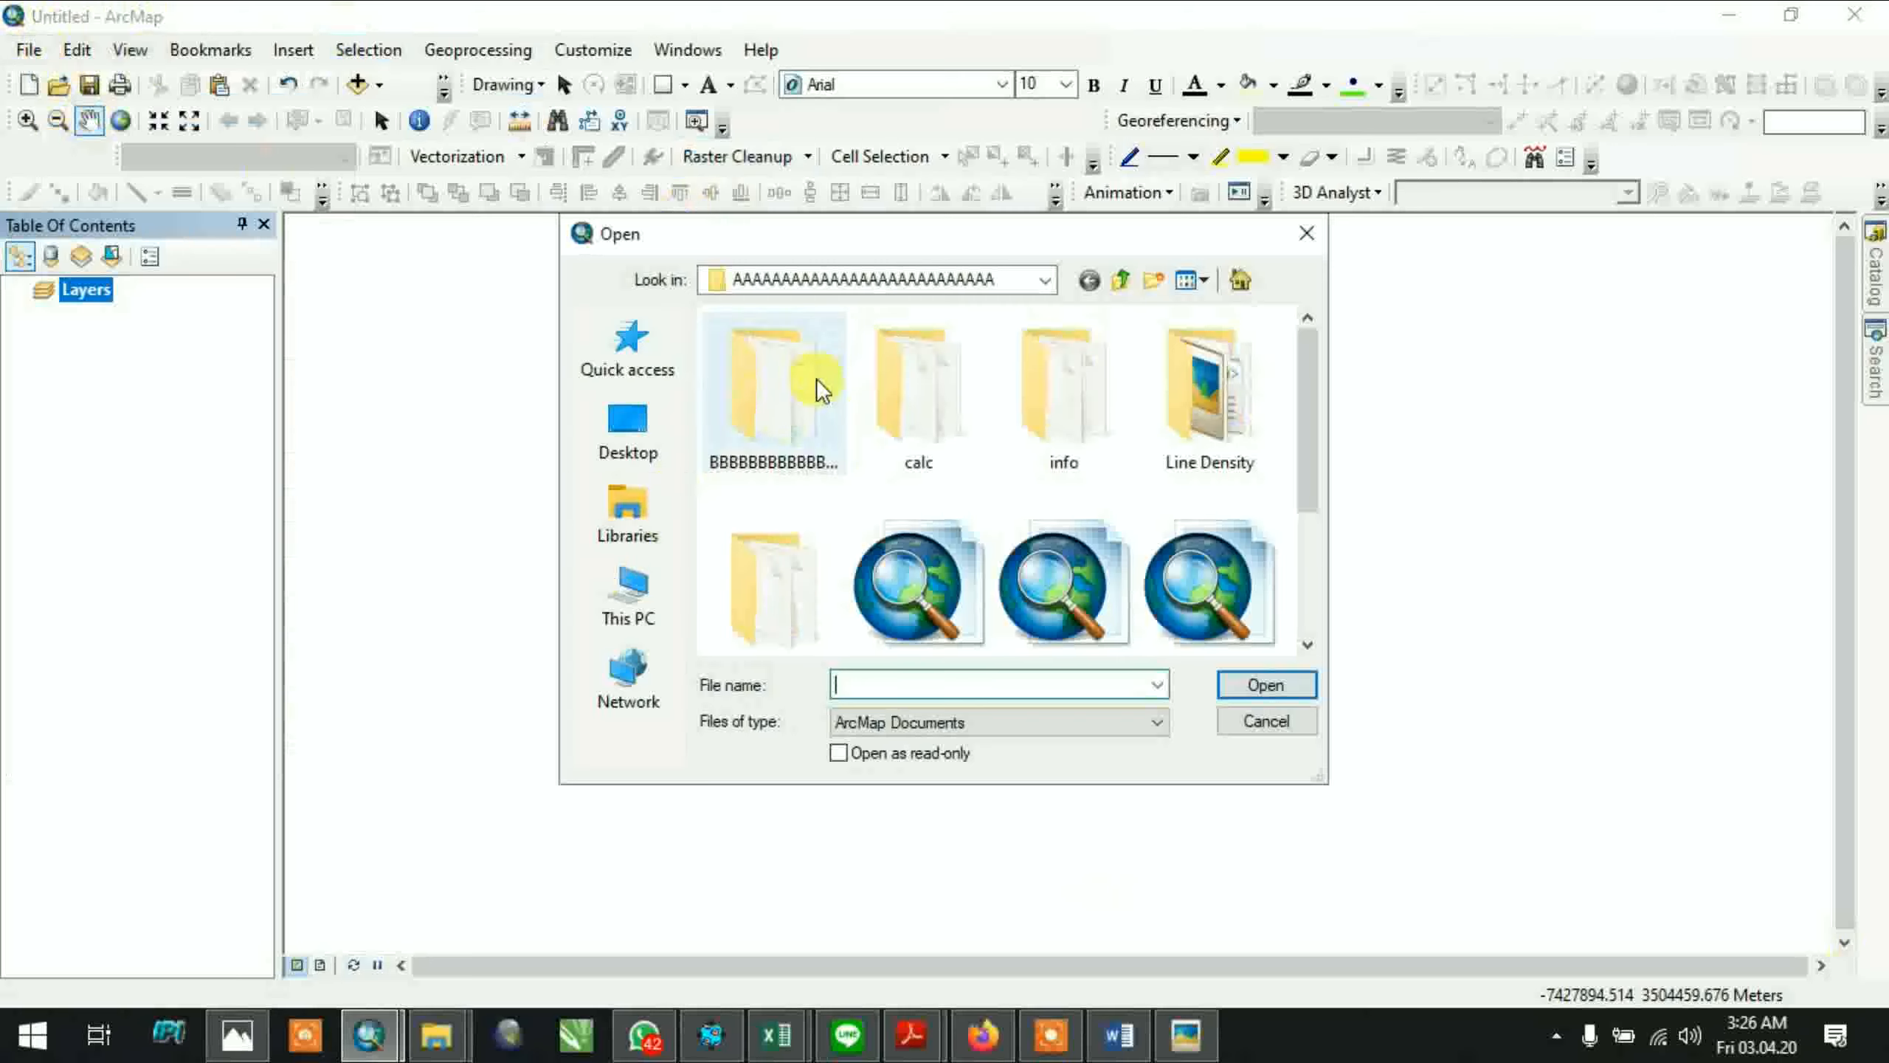
{"action": "left_click", "coordinate": [648, 523]}
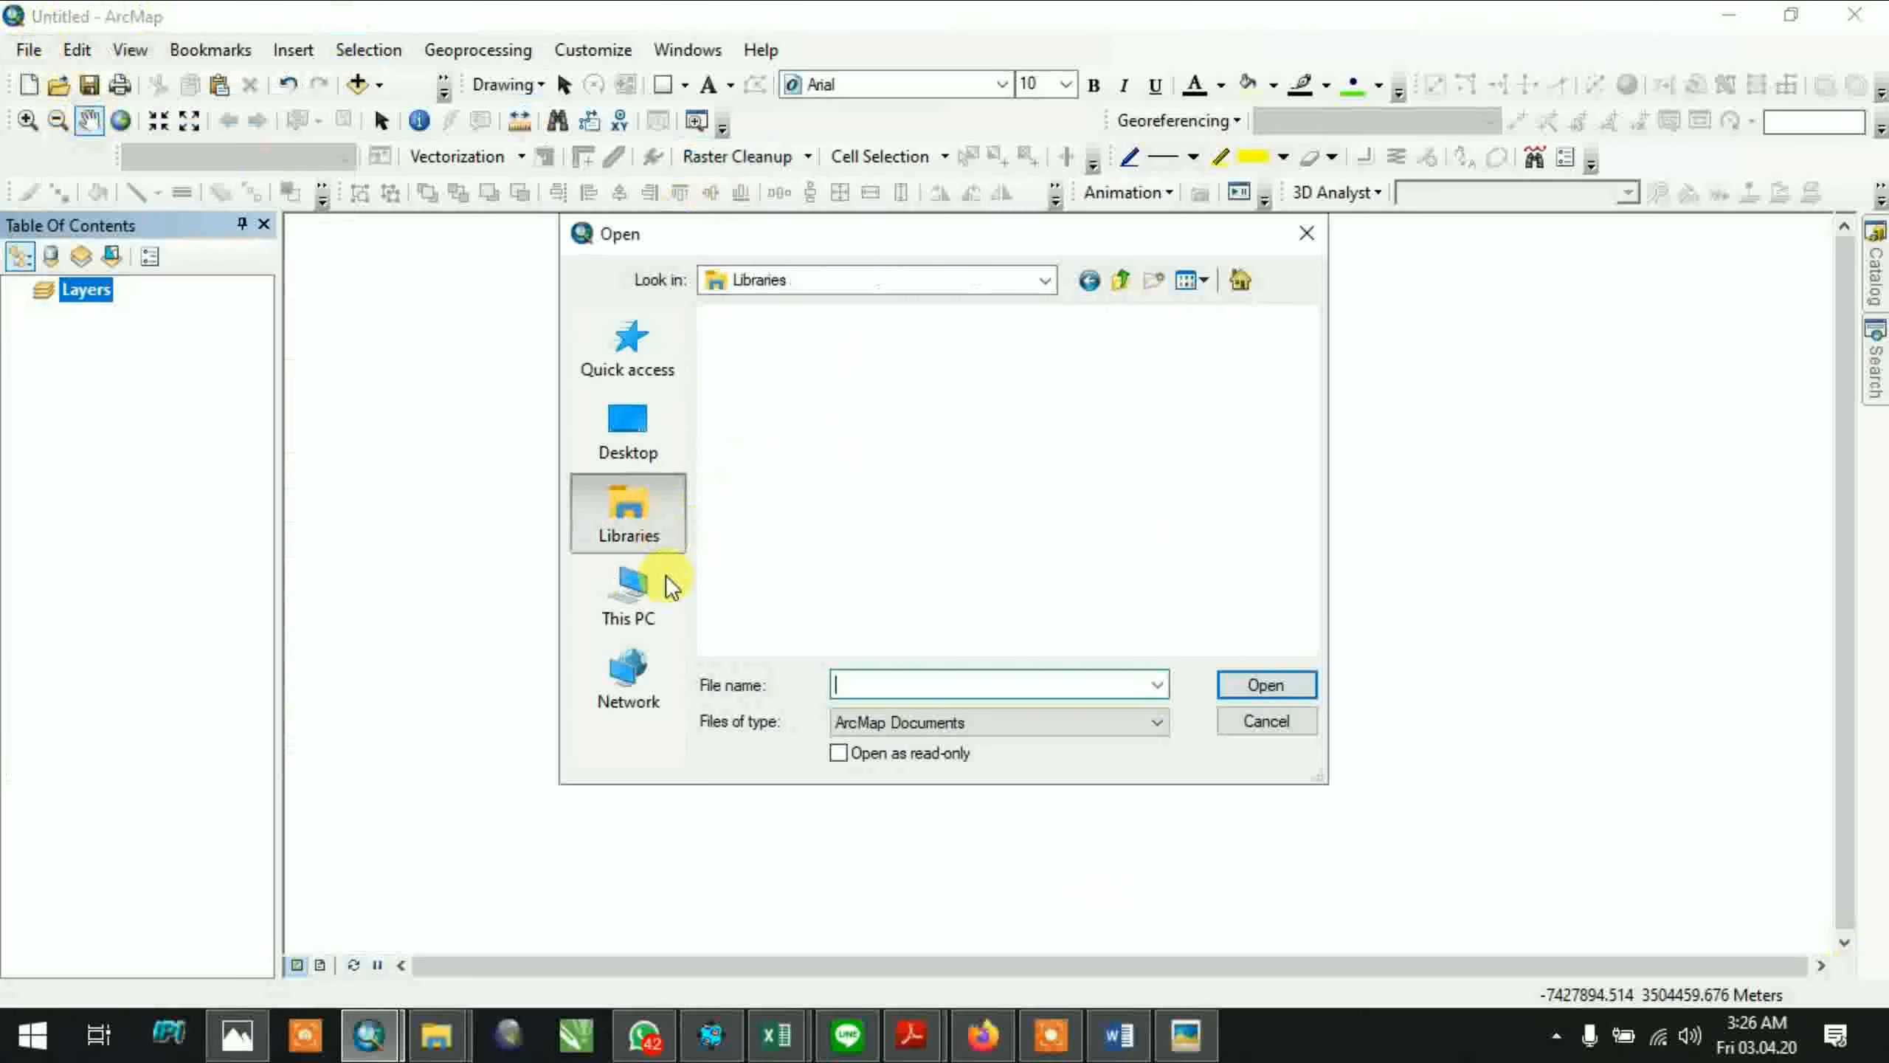
{"action": "left_click", "coordinate": [637, 616]}
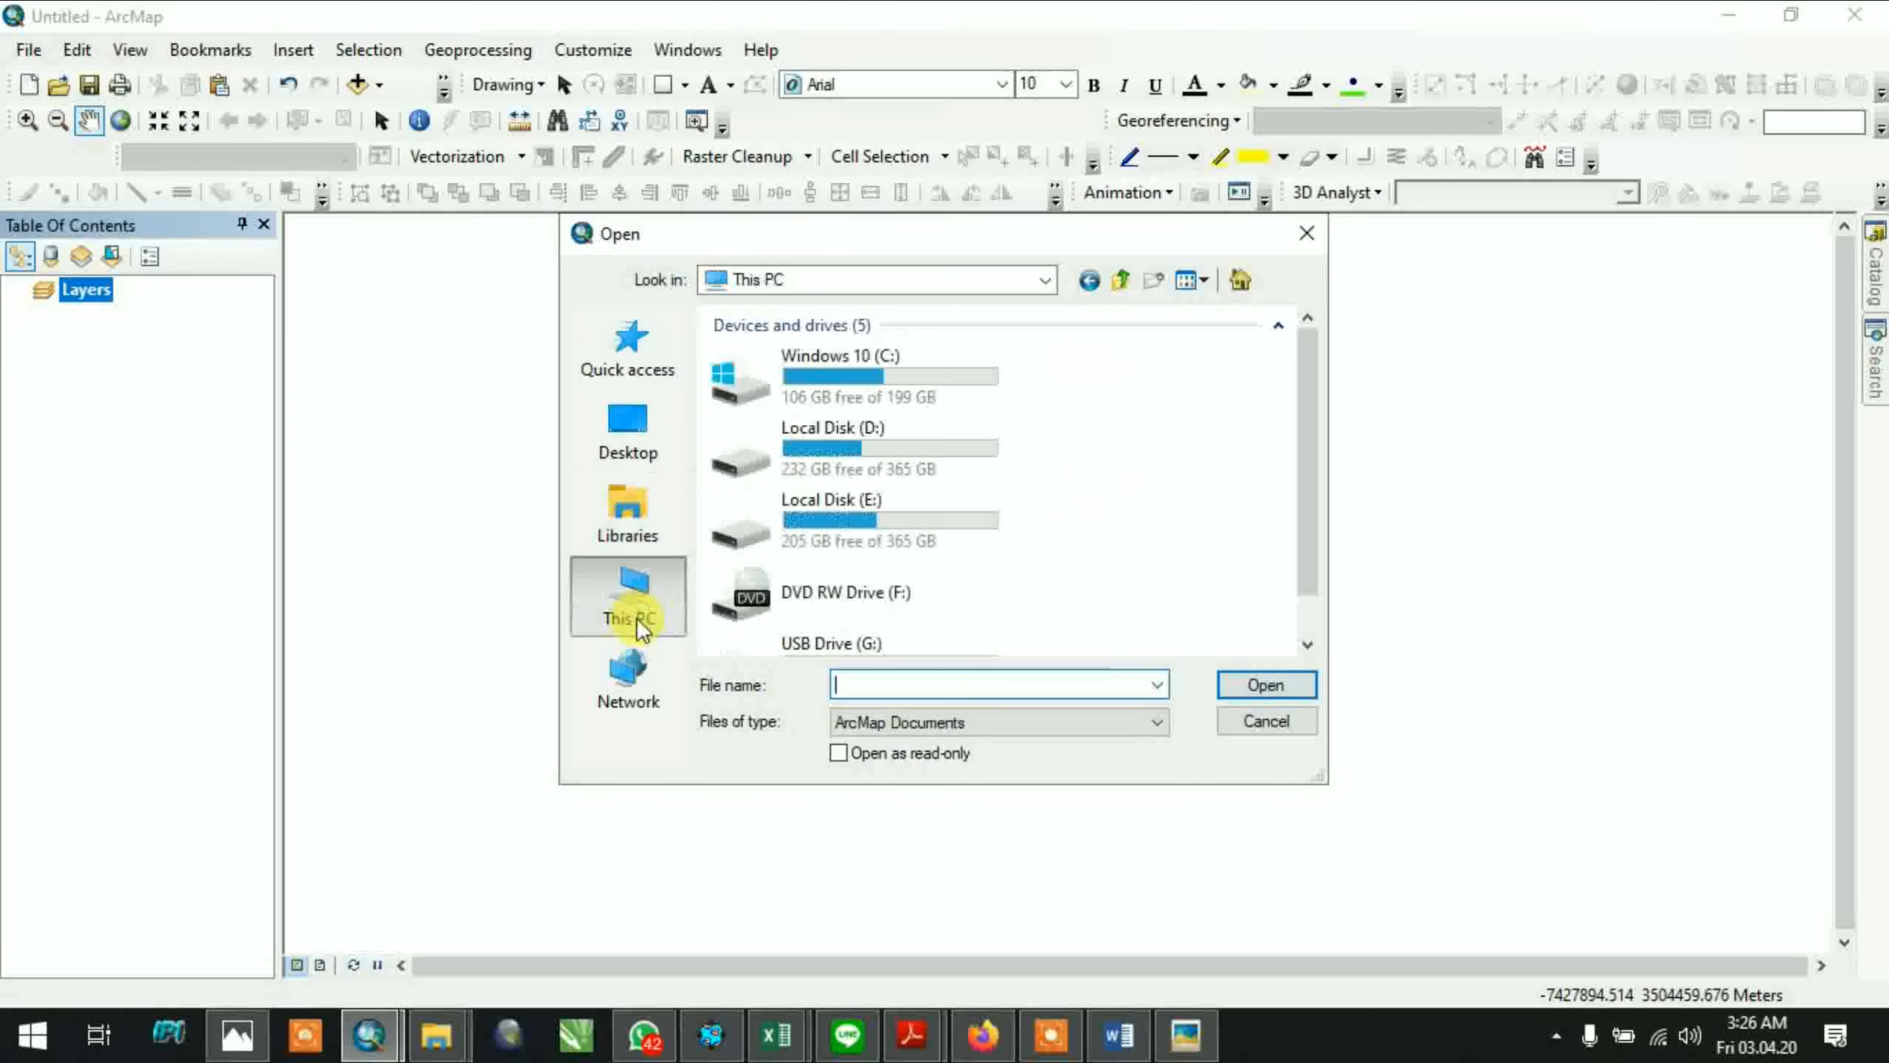
{"action": "scroll", "coordinate": [892, 521], "scroll_direction": "down", "scroll_amount": 1}
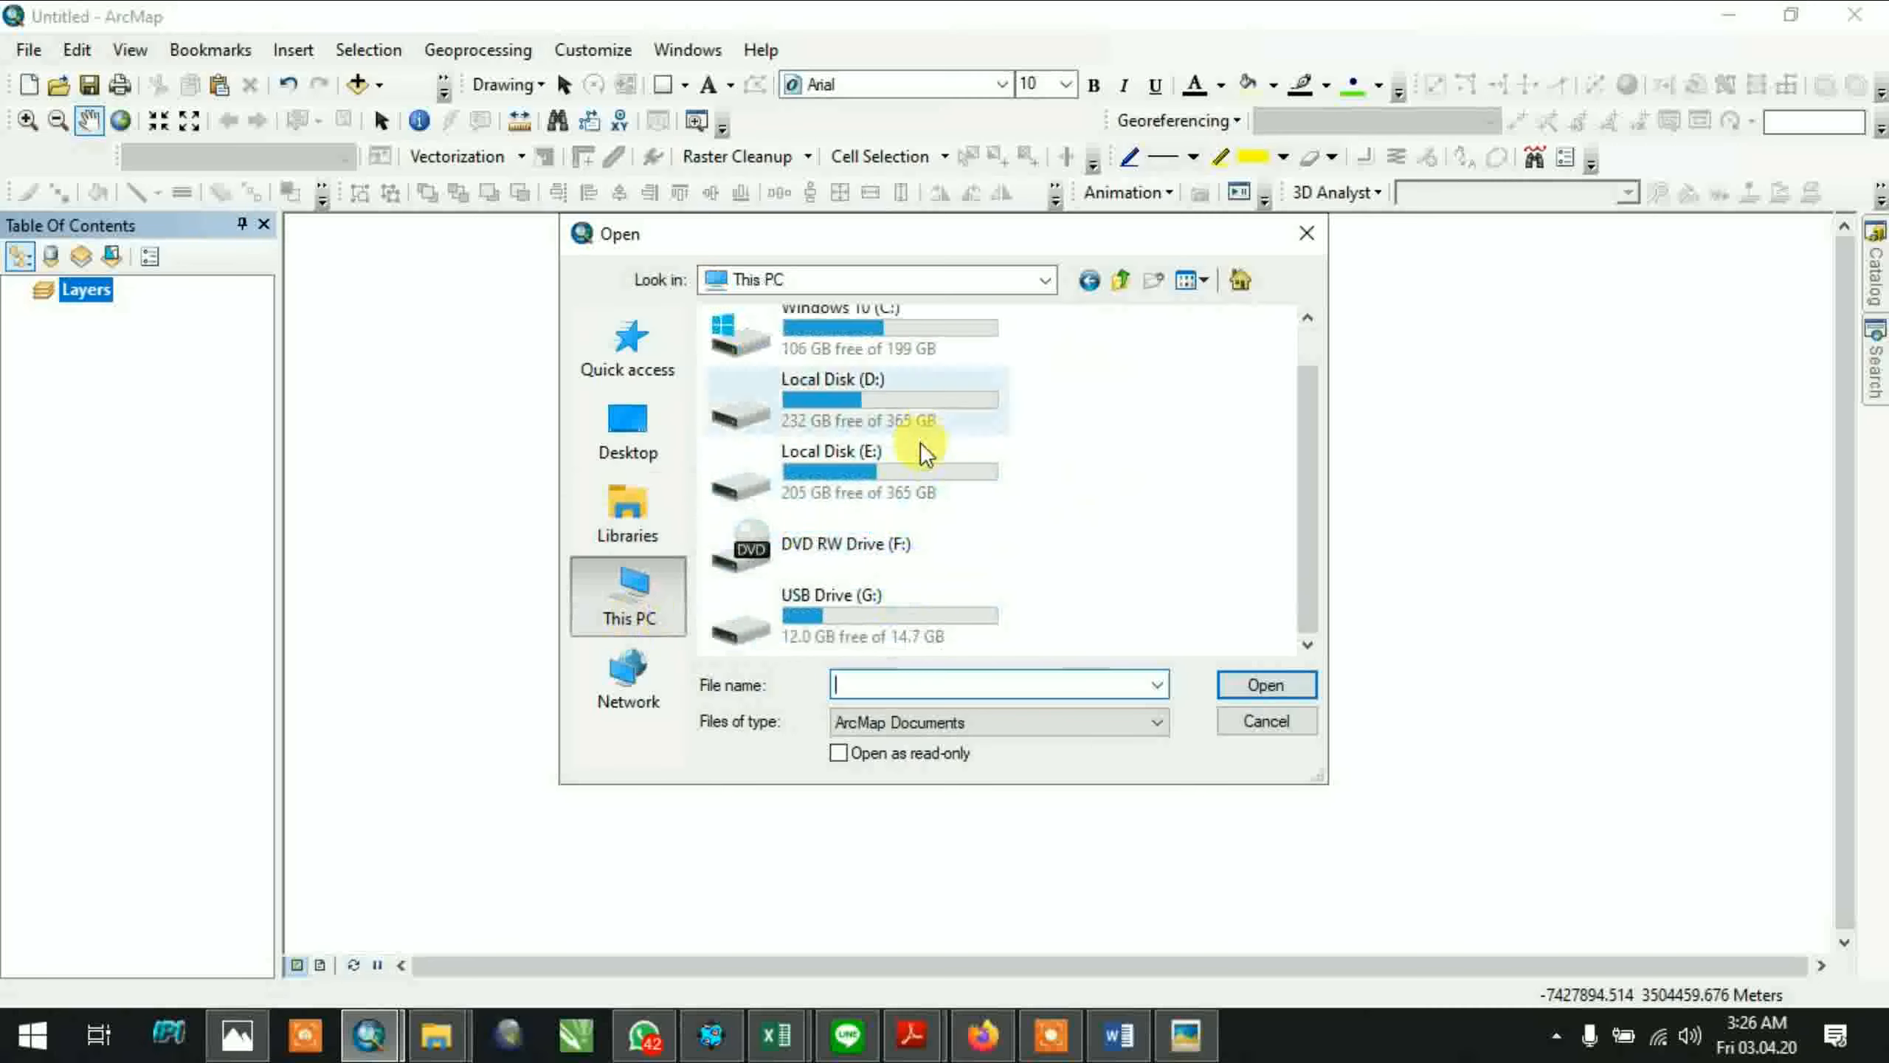
{"action": "double_click", "coordinate": [920, 464]}
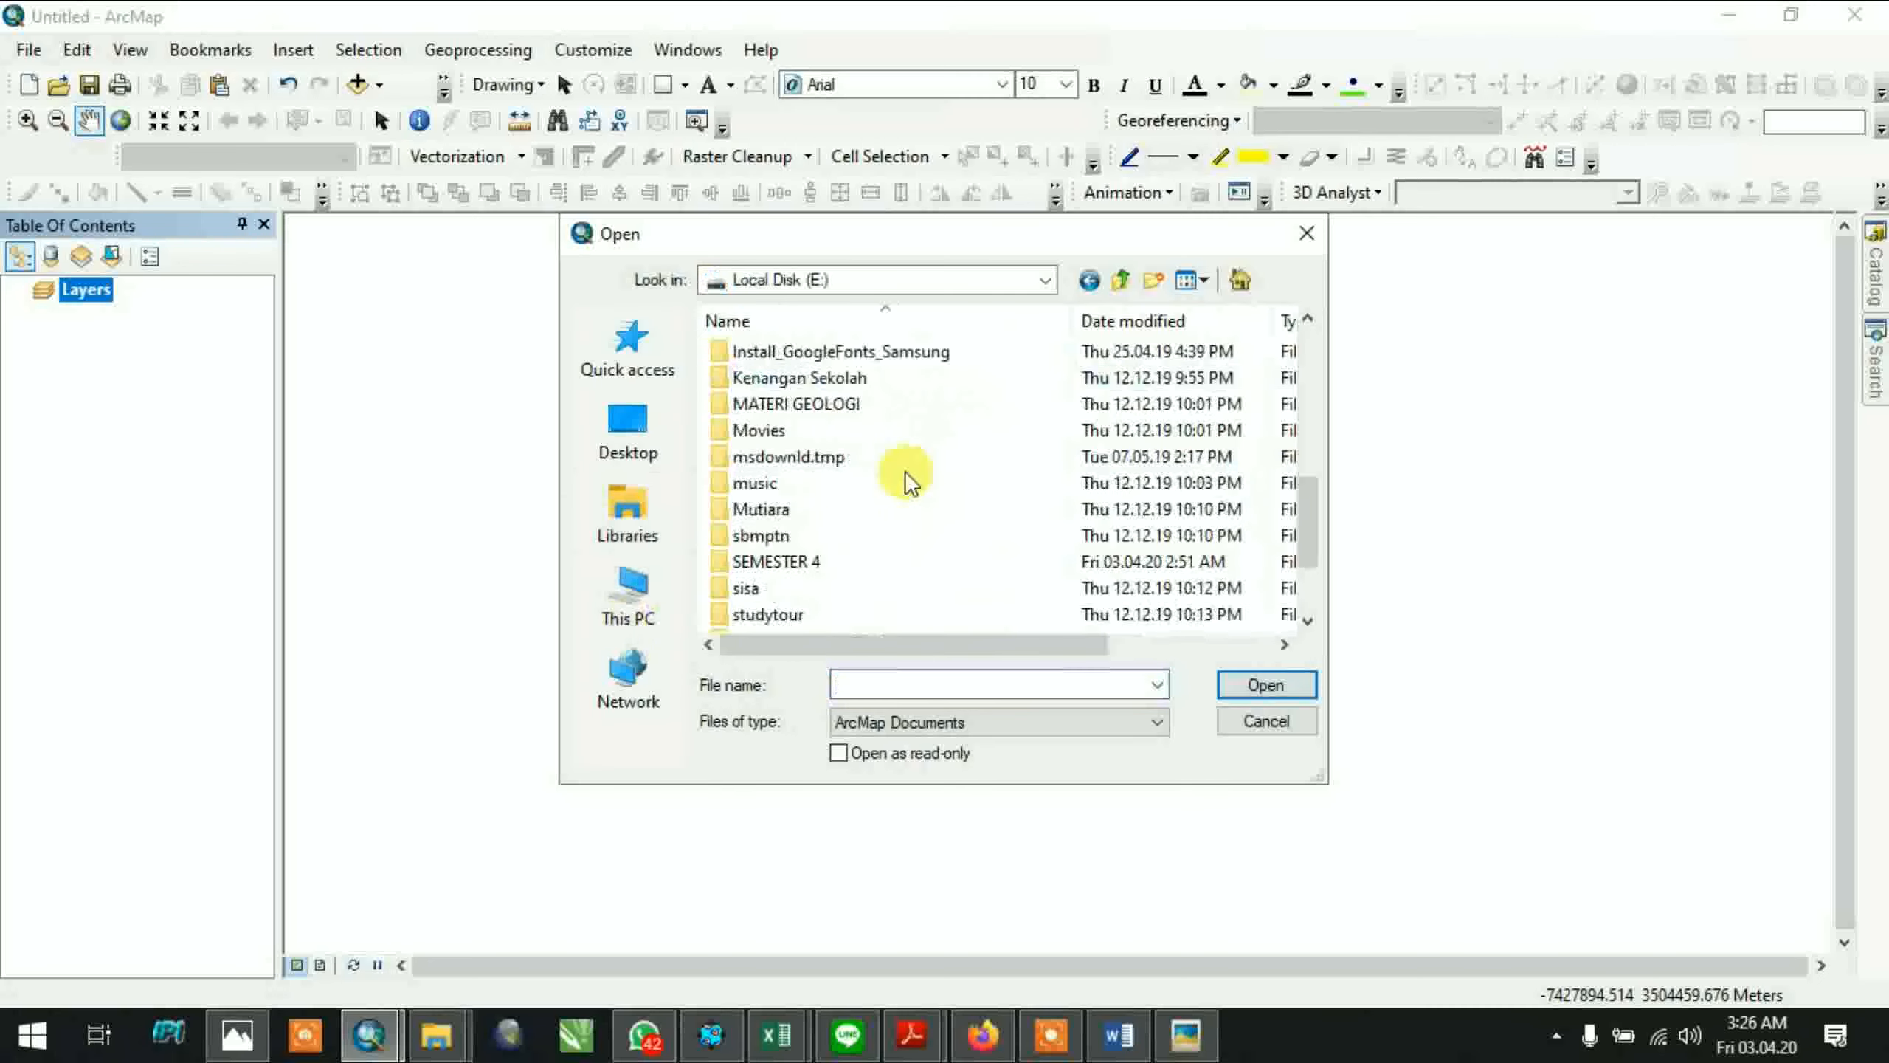
{"action": "double_click", "coordinate": [841, 558]}
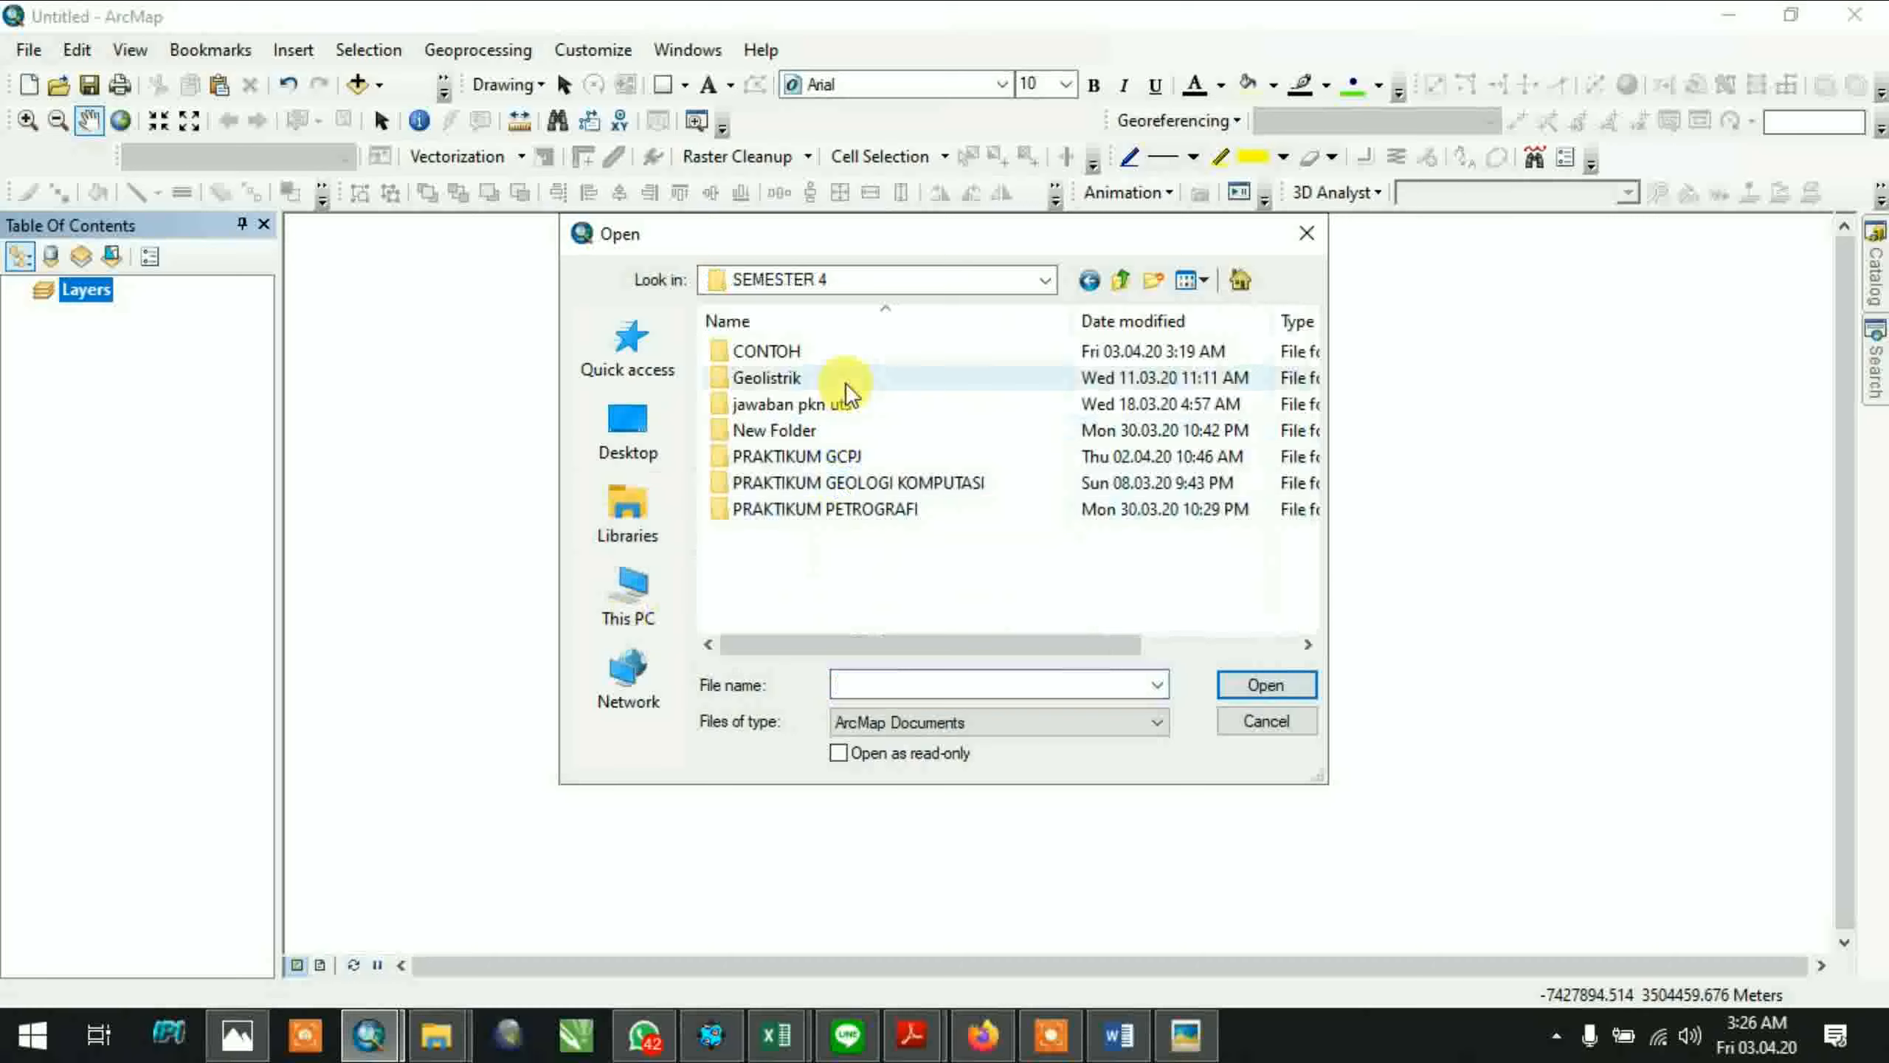
{"action": "left_click", "coordinate": [846, 350]}
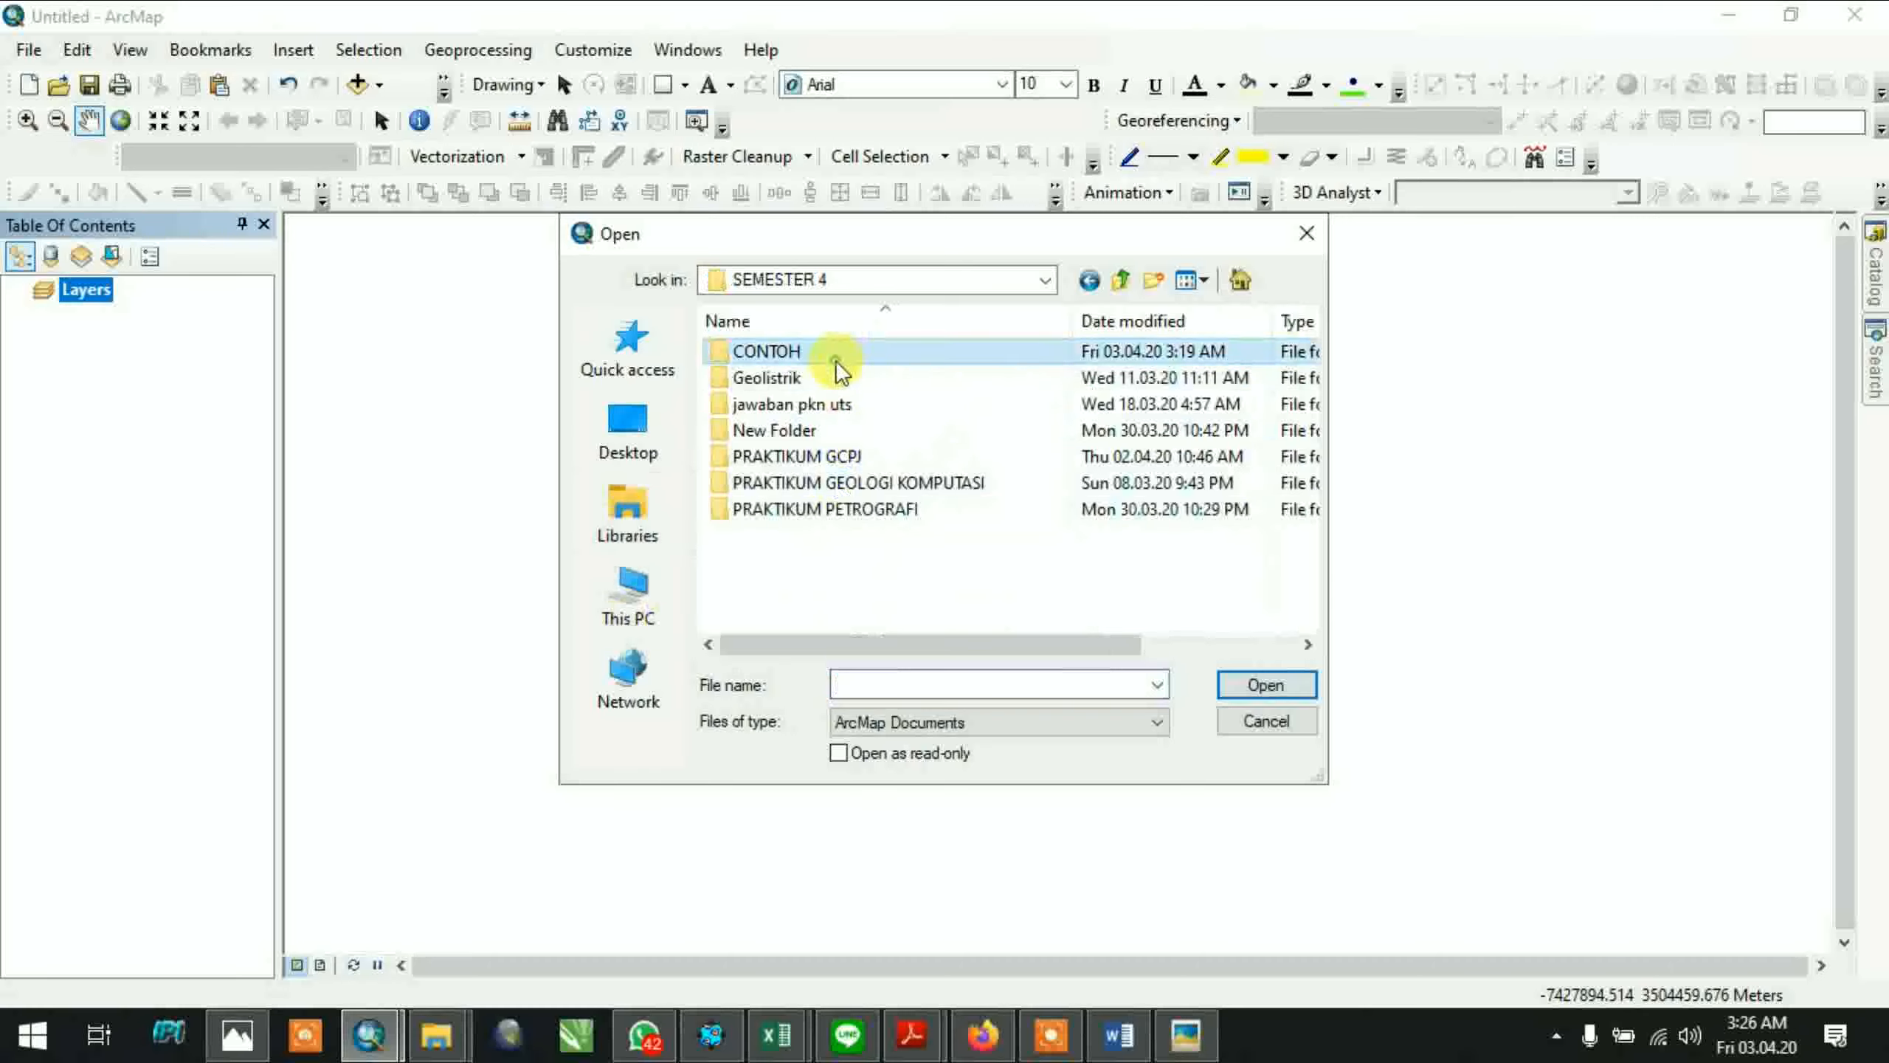
{"action": "double_click", "coordinate": [835, 361]}
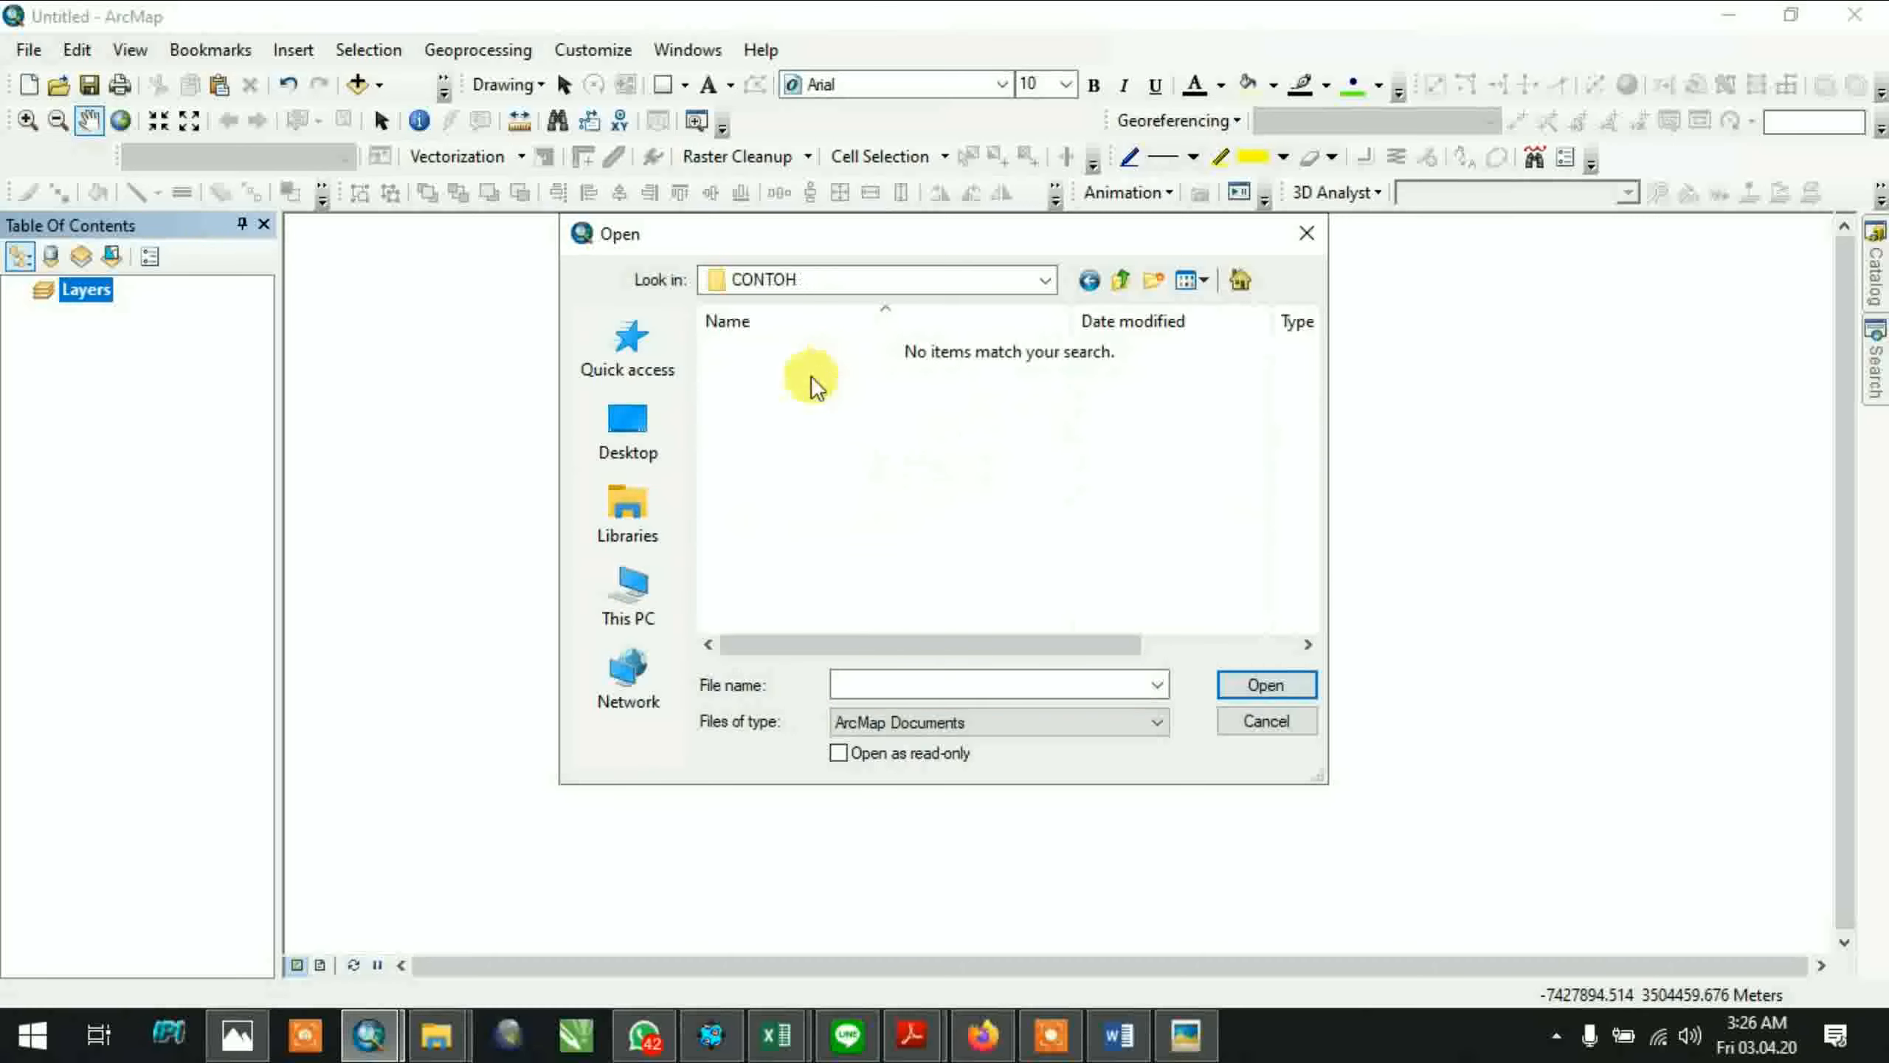
{"action": "left_click", "coordinate": [1304, 727]}
{"action": "left_click", "coordinate": [36, 56]}
{"action": "left_click", "coordinate": [39, 58]}
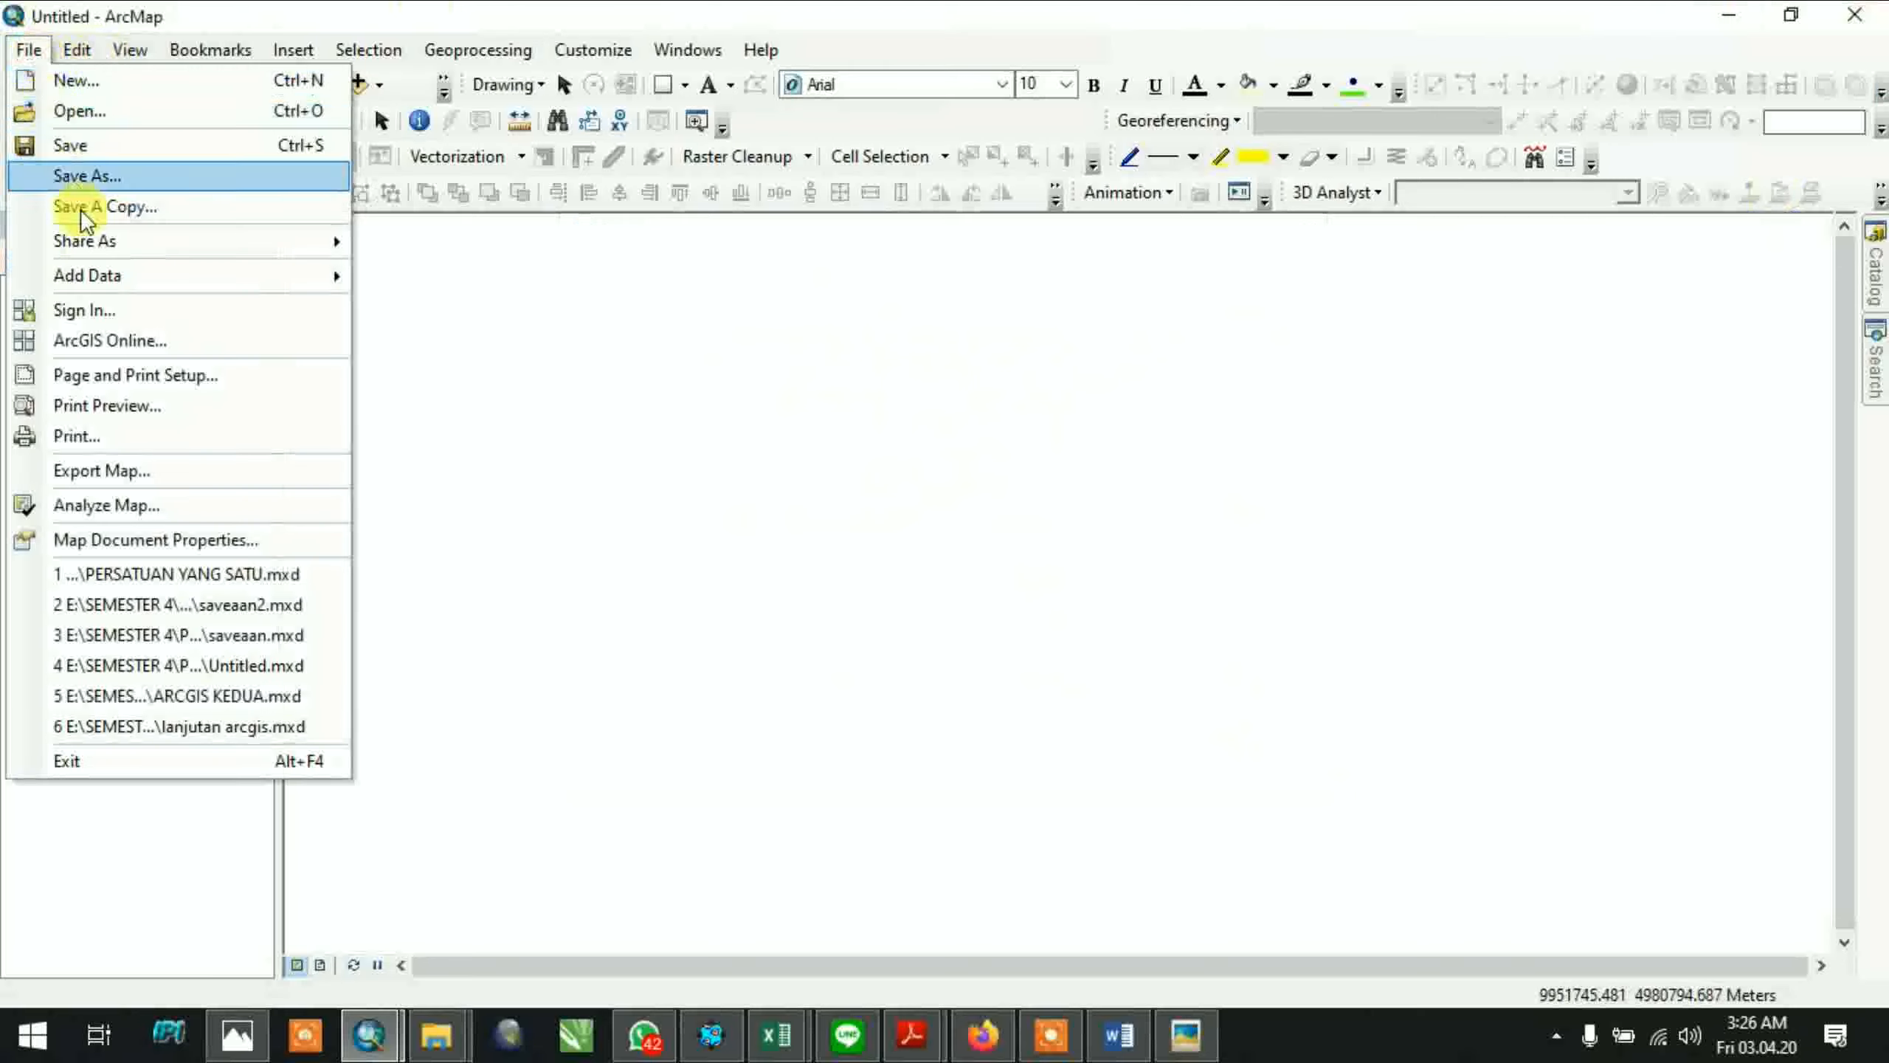
{"action": "mouse_move", "coordinate": [129, 274]}
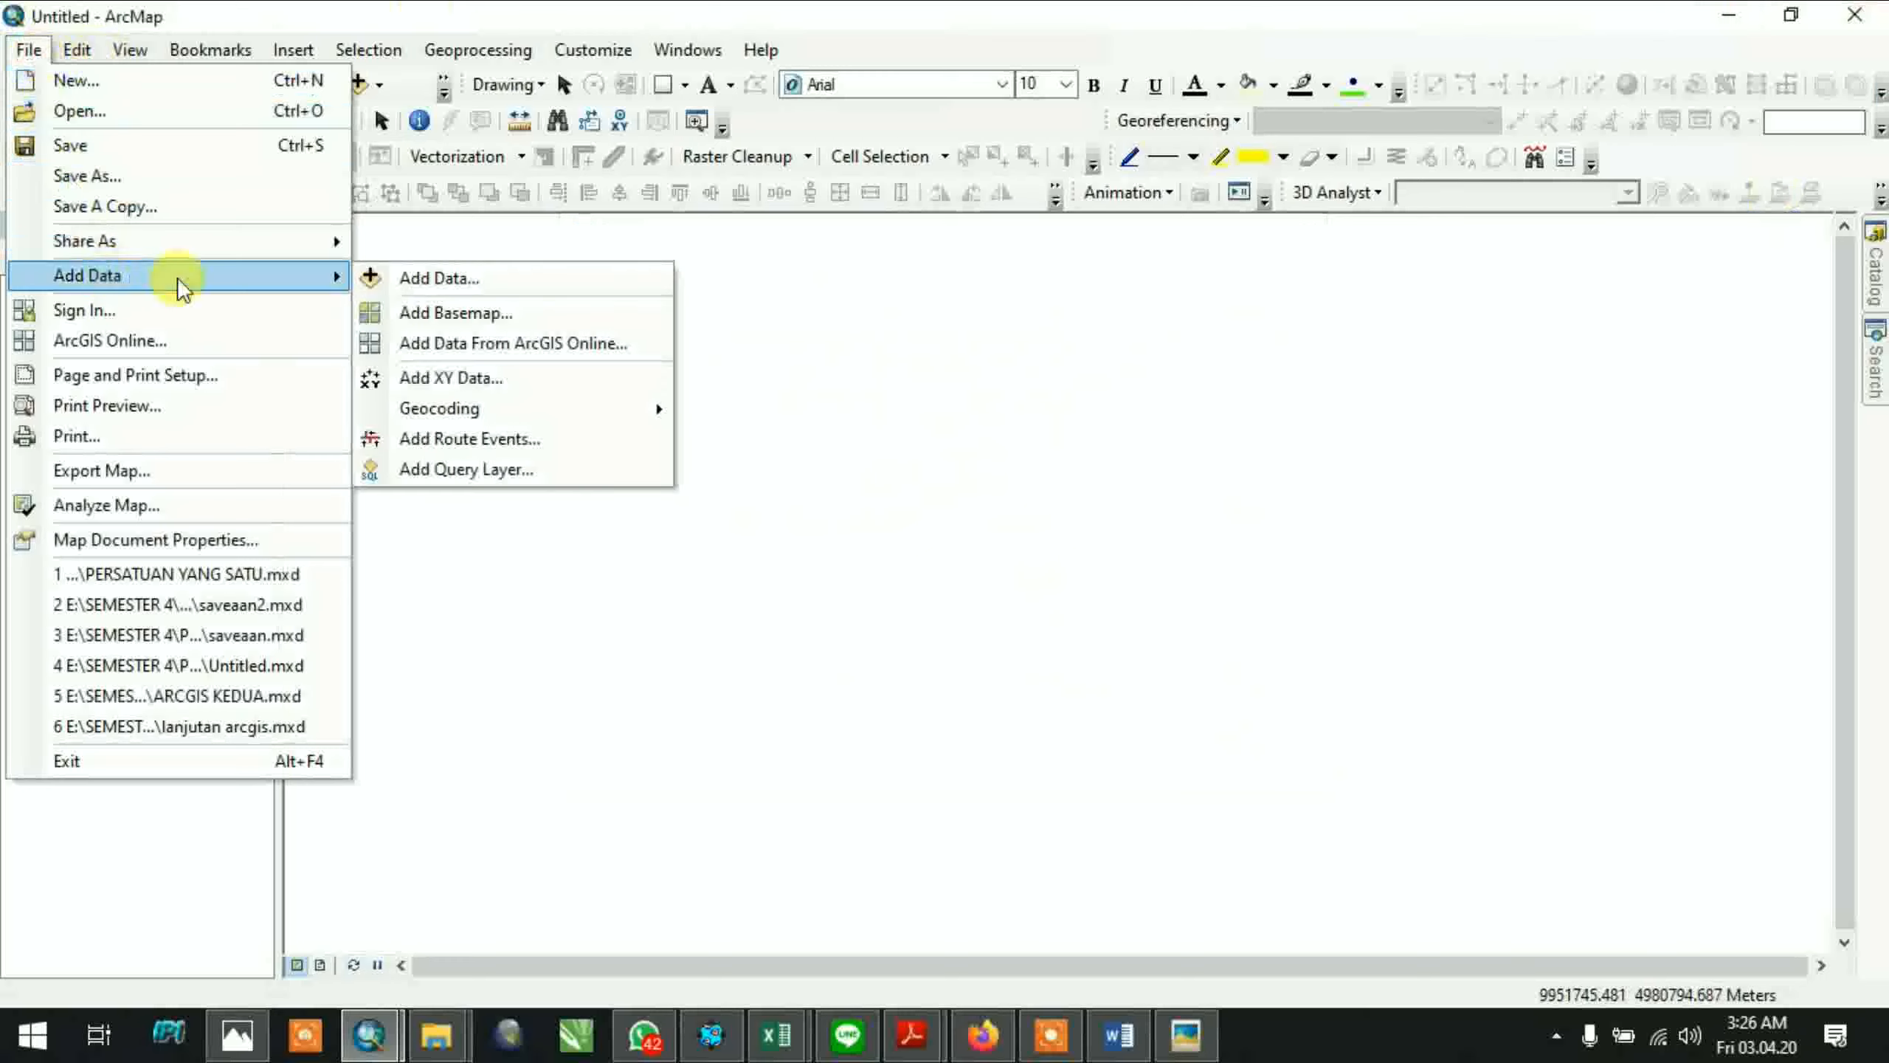
{"action": "left_click", "coordinate": [446, 288]}
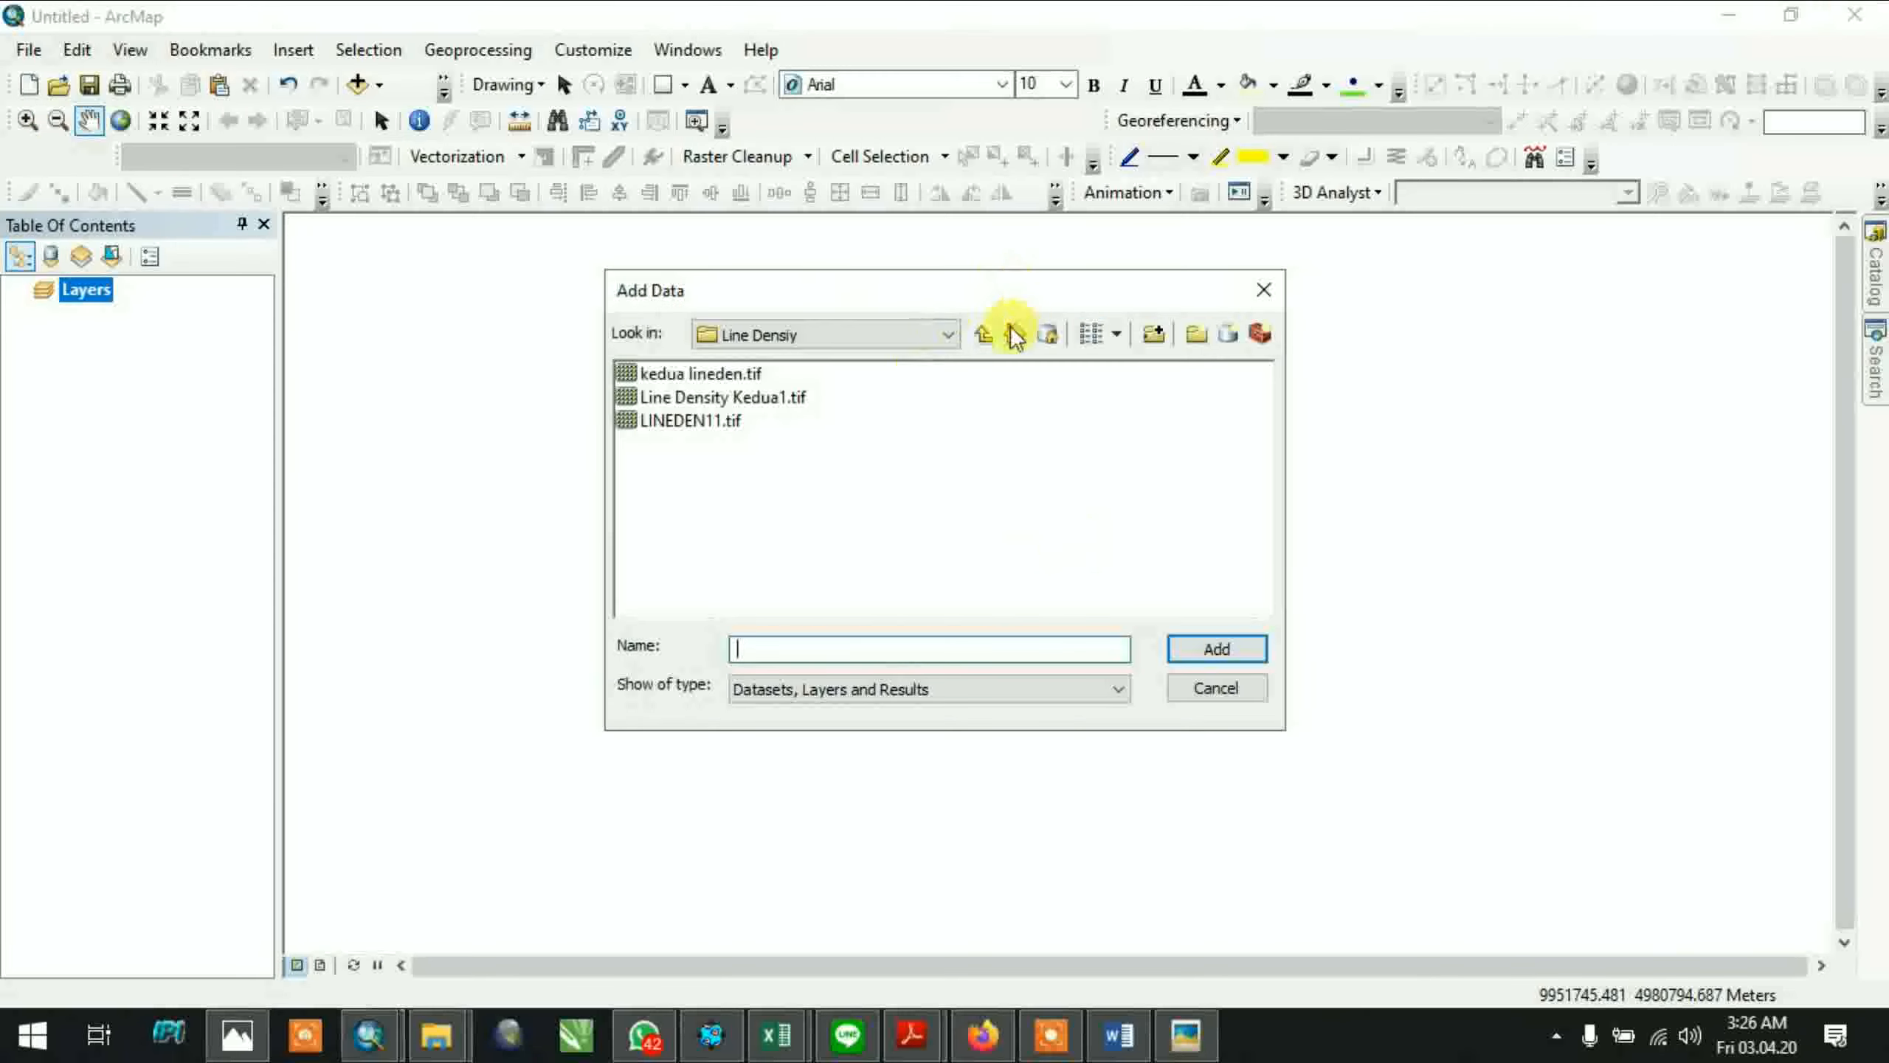
{"action": "left_click", "coordinate": [983, 334]}
{"action": "left_click", "coordinate": [983, 334]}
{"action": "left_click", "coordinate": [983, 334]}
{"action": "left_click", "coordinate": [983, 335]}
{"action": "left_click", "coordinate": [982, 335]}
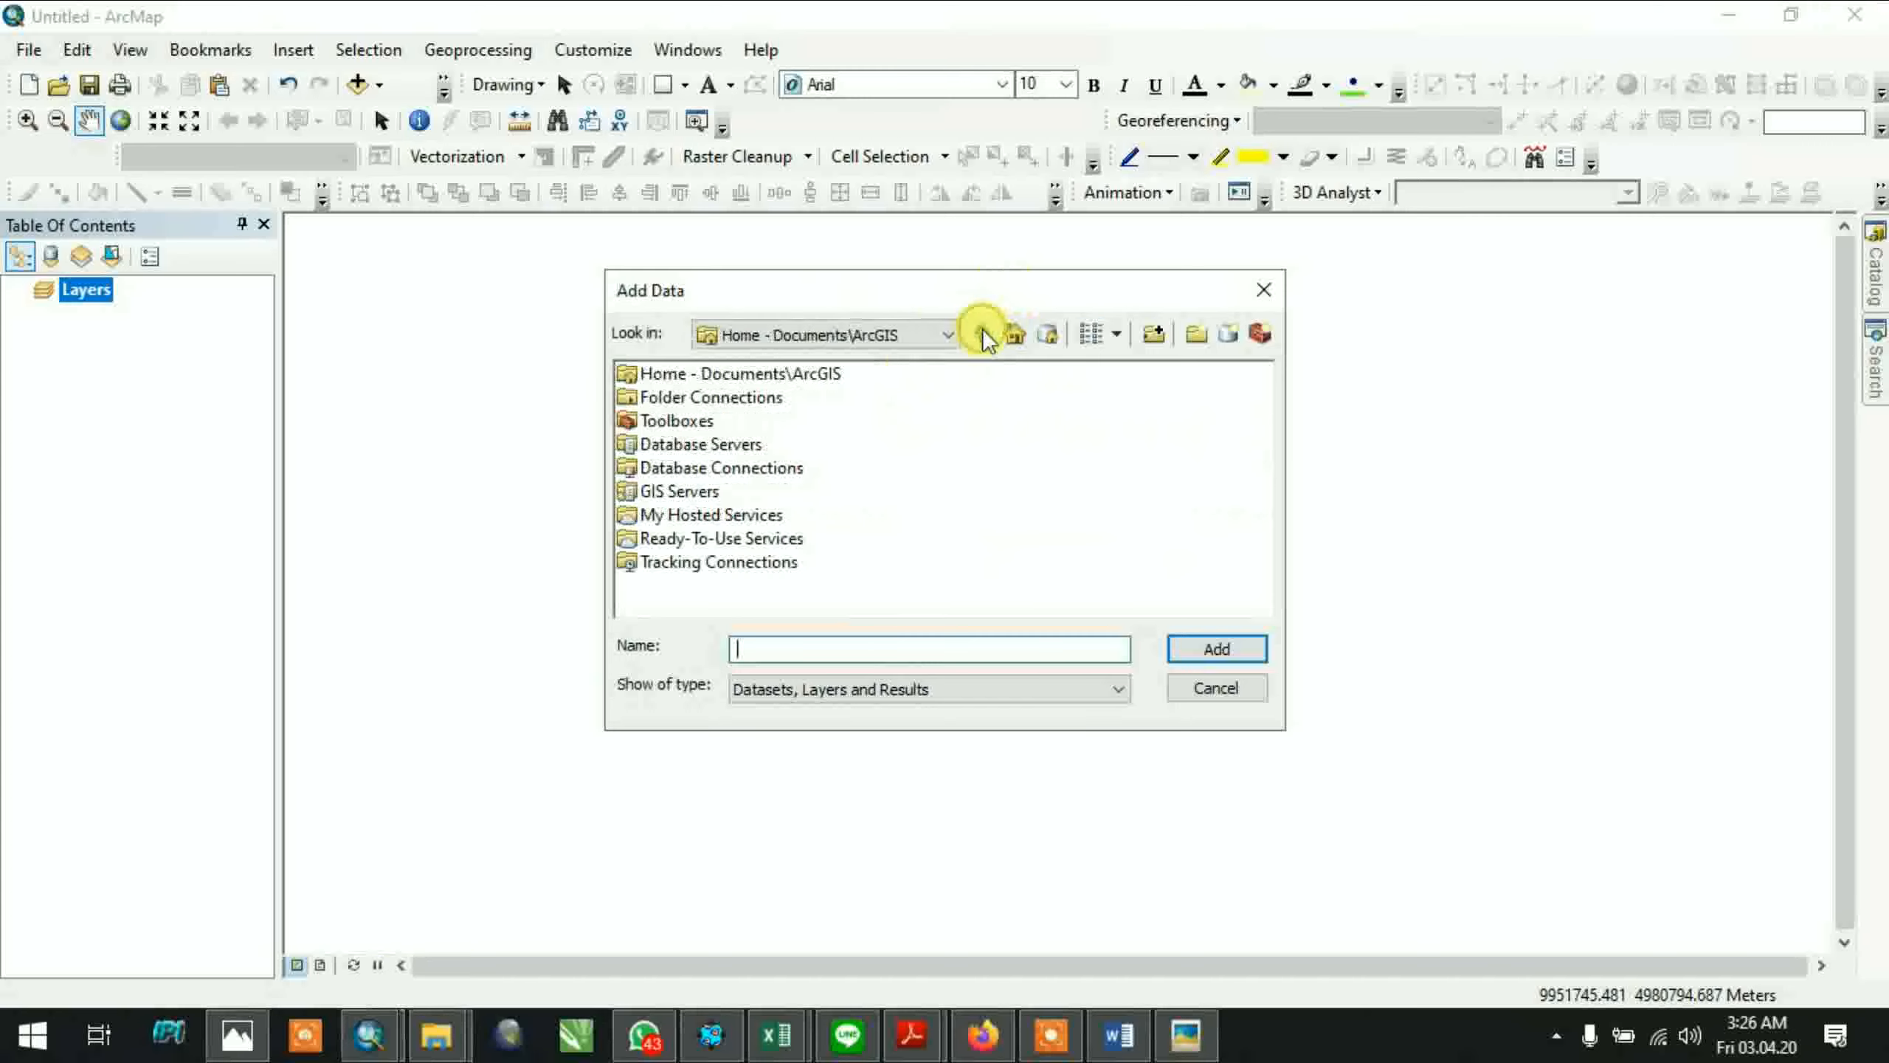
{"action": "left_click", "coordinate": [1224, 685]}
Switch to the open DIPS window in File Explorer and go to Local Disk (E:)
{"action": "mouse_move", "coordinate": [439, 1038]}
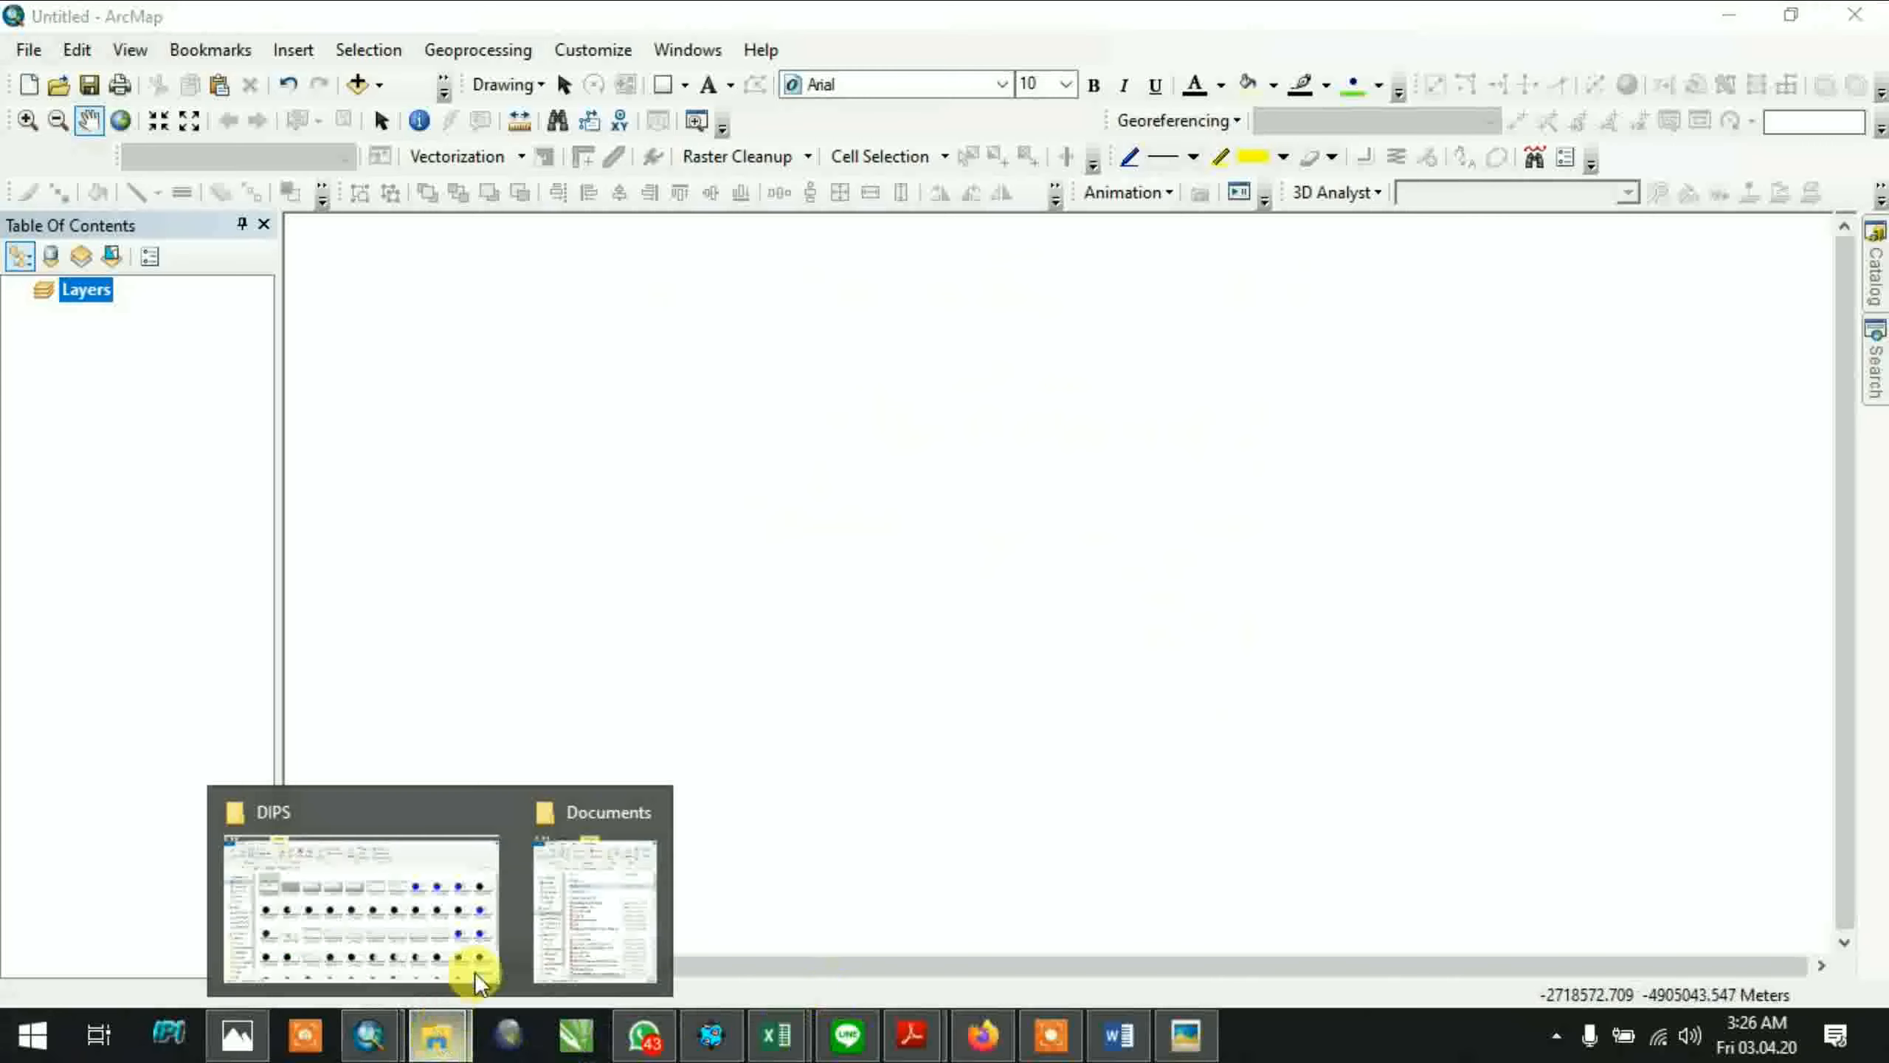
{"action": "left_click", "coordinate": [425, 888]}
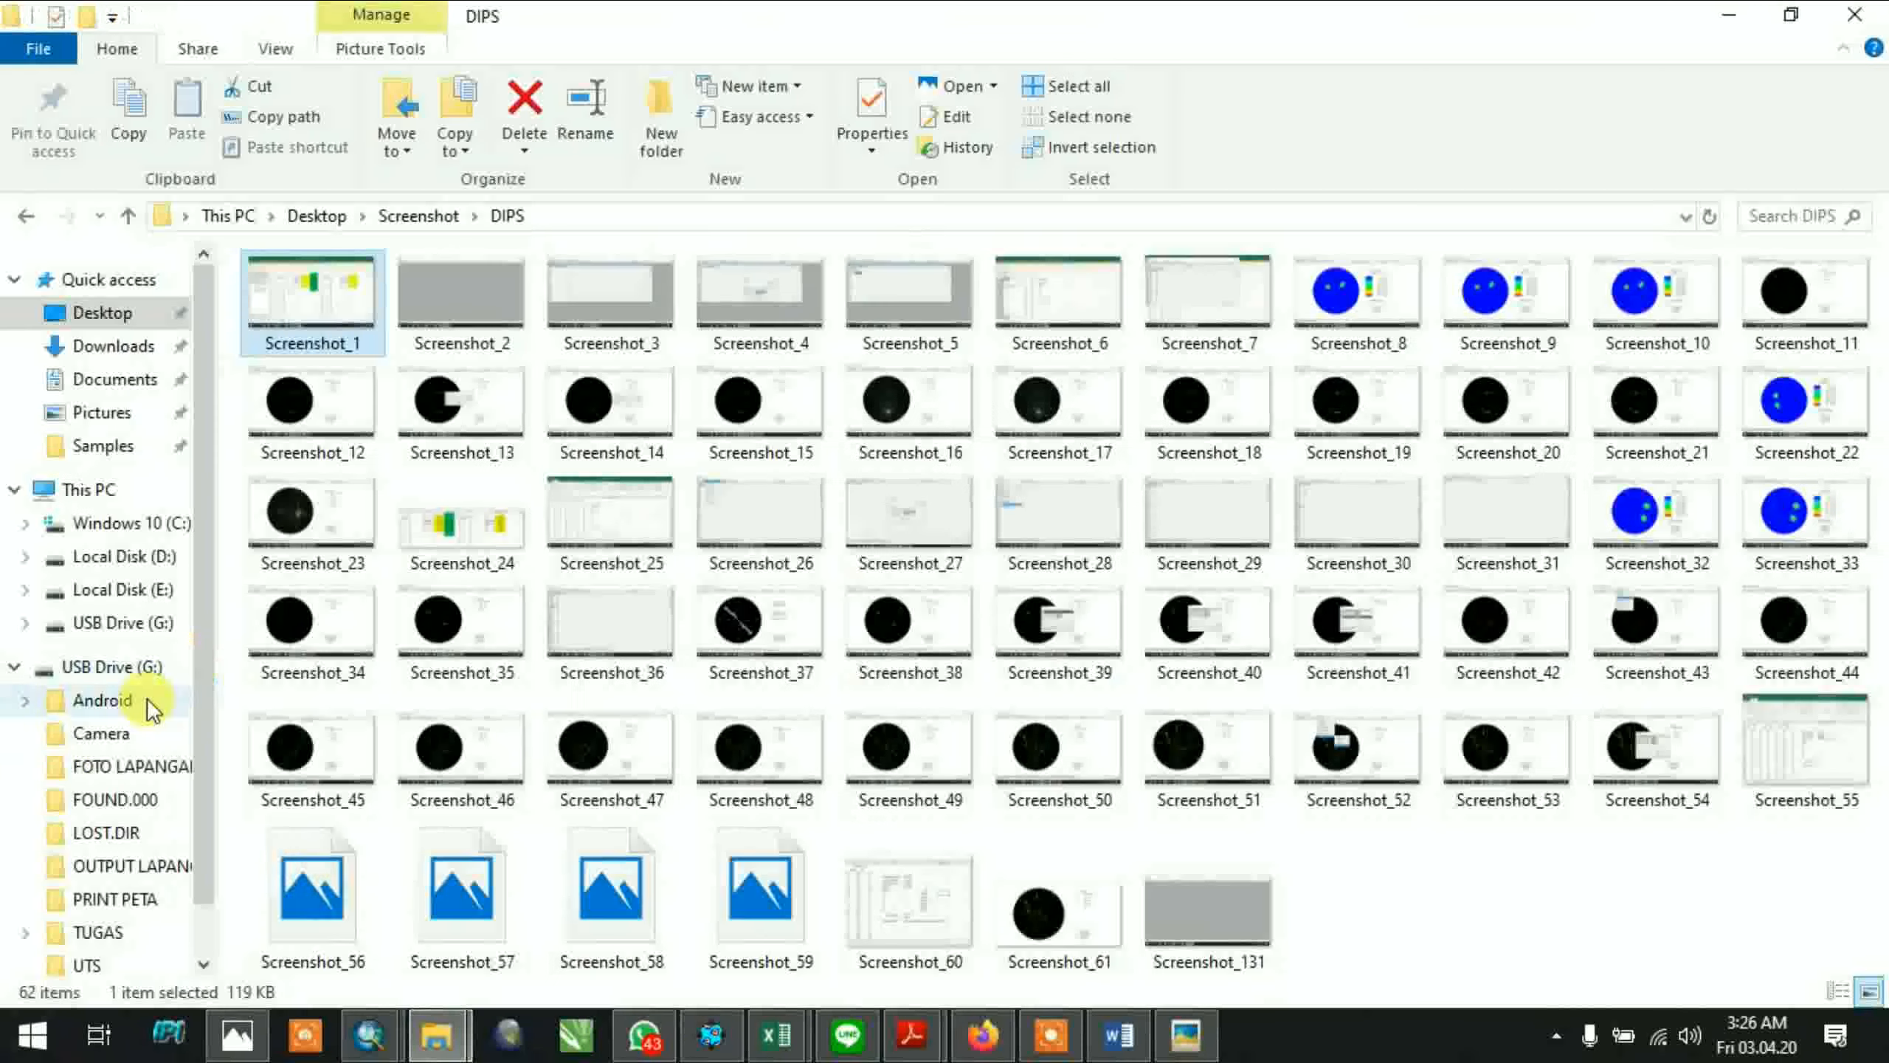
{"action": "scroll", "coordinate": [148, 736], "scroll_direction": "down", "scroll_amount": 1}
{"action": "left_click", "coordinate": [116, 537]}
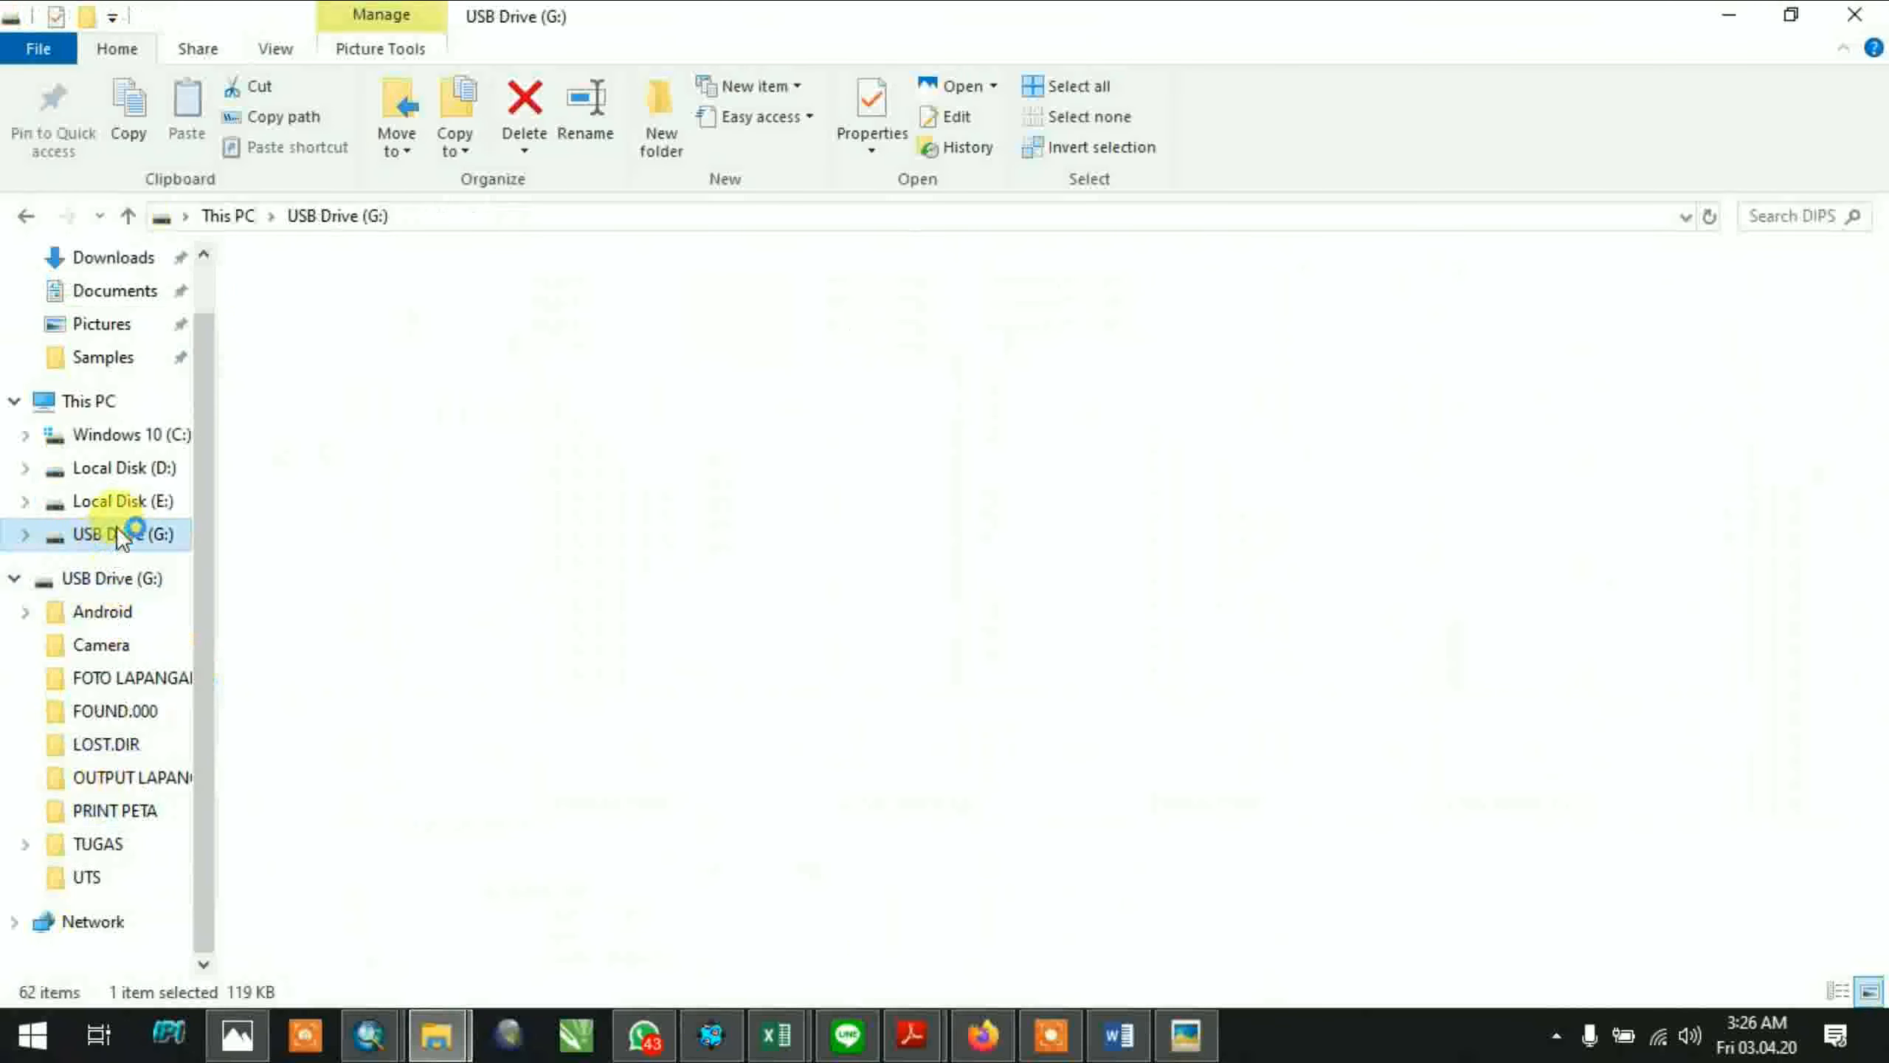
{"action": "left_click", "coordinate": [138, 472]}
{"action": "left_click", "coordinate": [153, 504]}
{"action": "scroll", "coordinate": [507, 532], "scroll_direction": "down", "scroll_amount": 6}
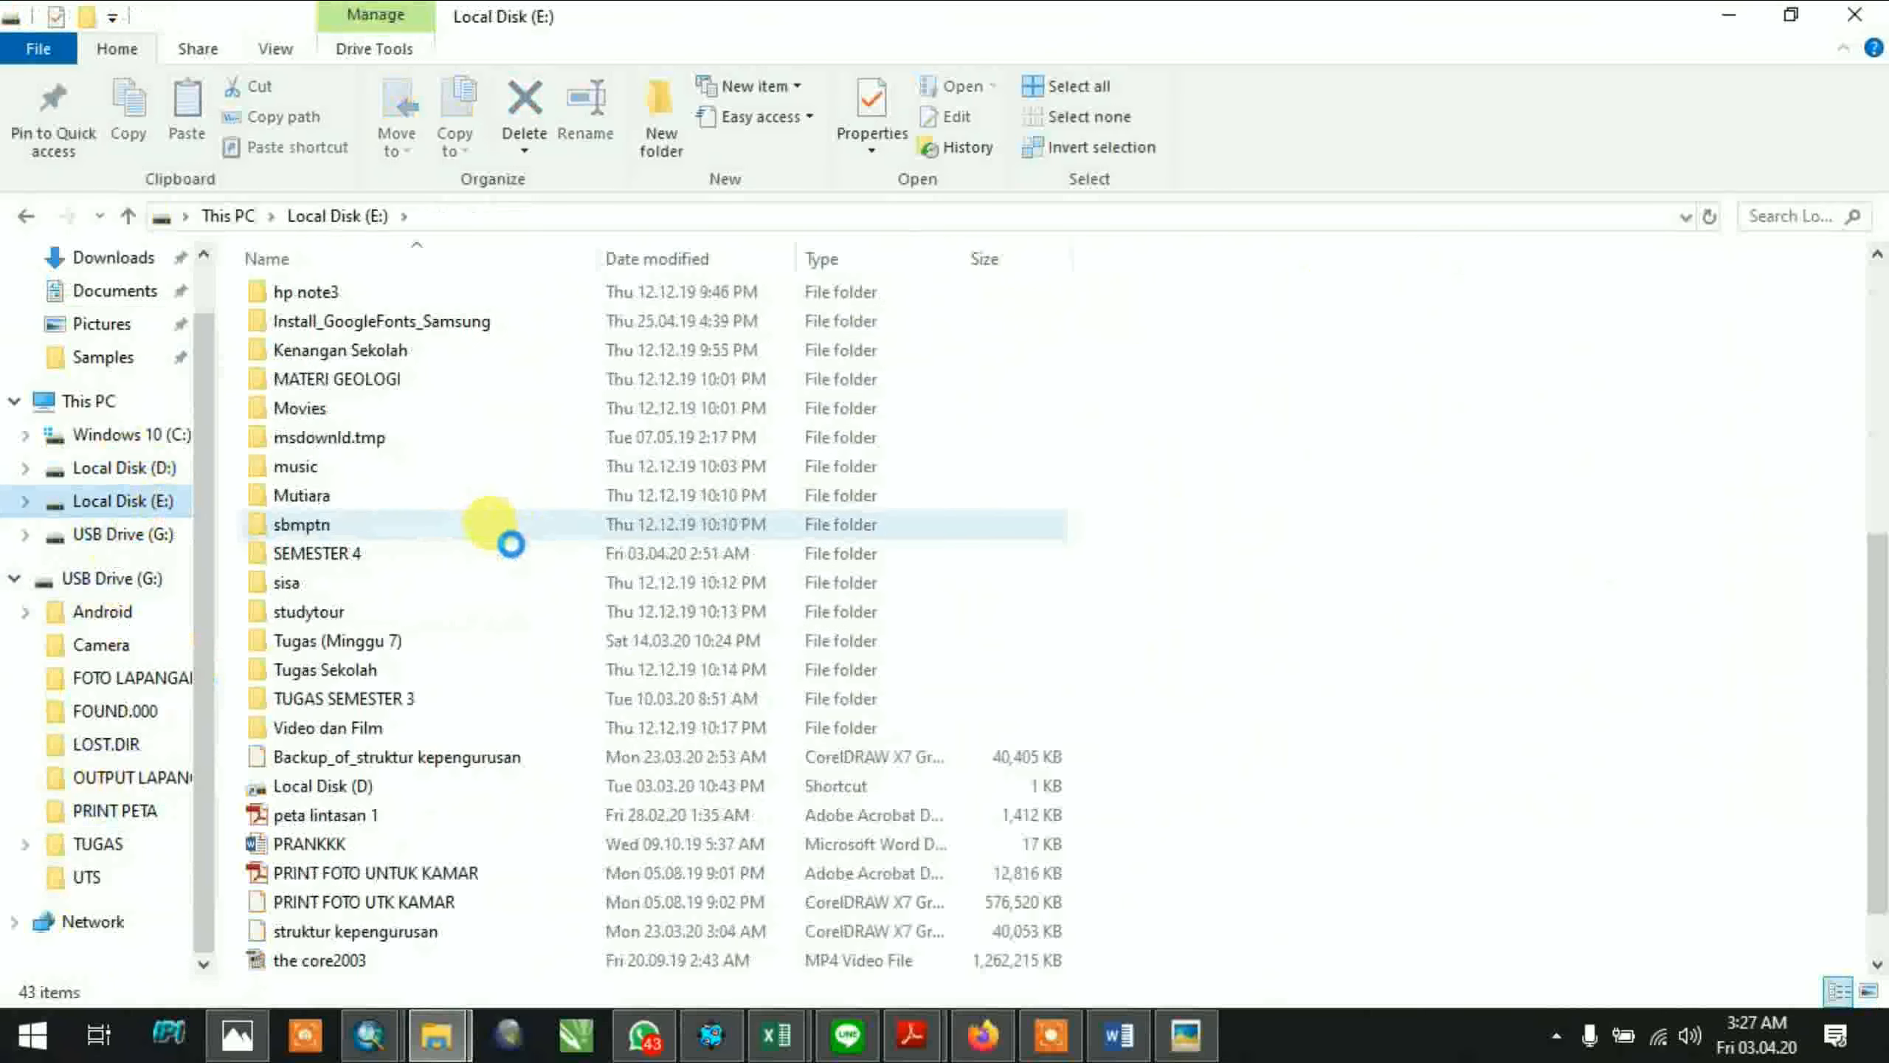
Open the CONTOH folder inside SEMESTER 4
{"action": "left_click", "coordinate": [470, 553]}
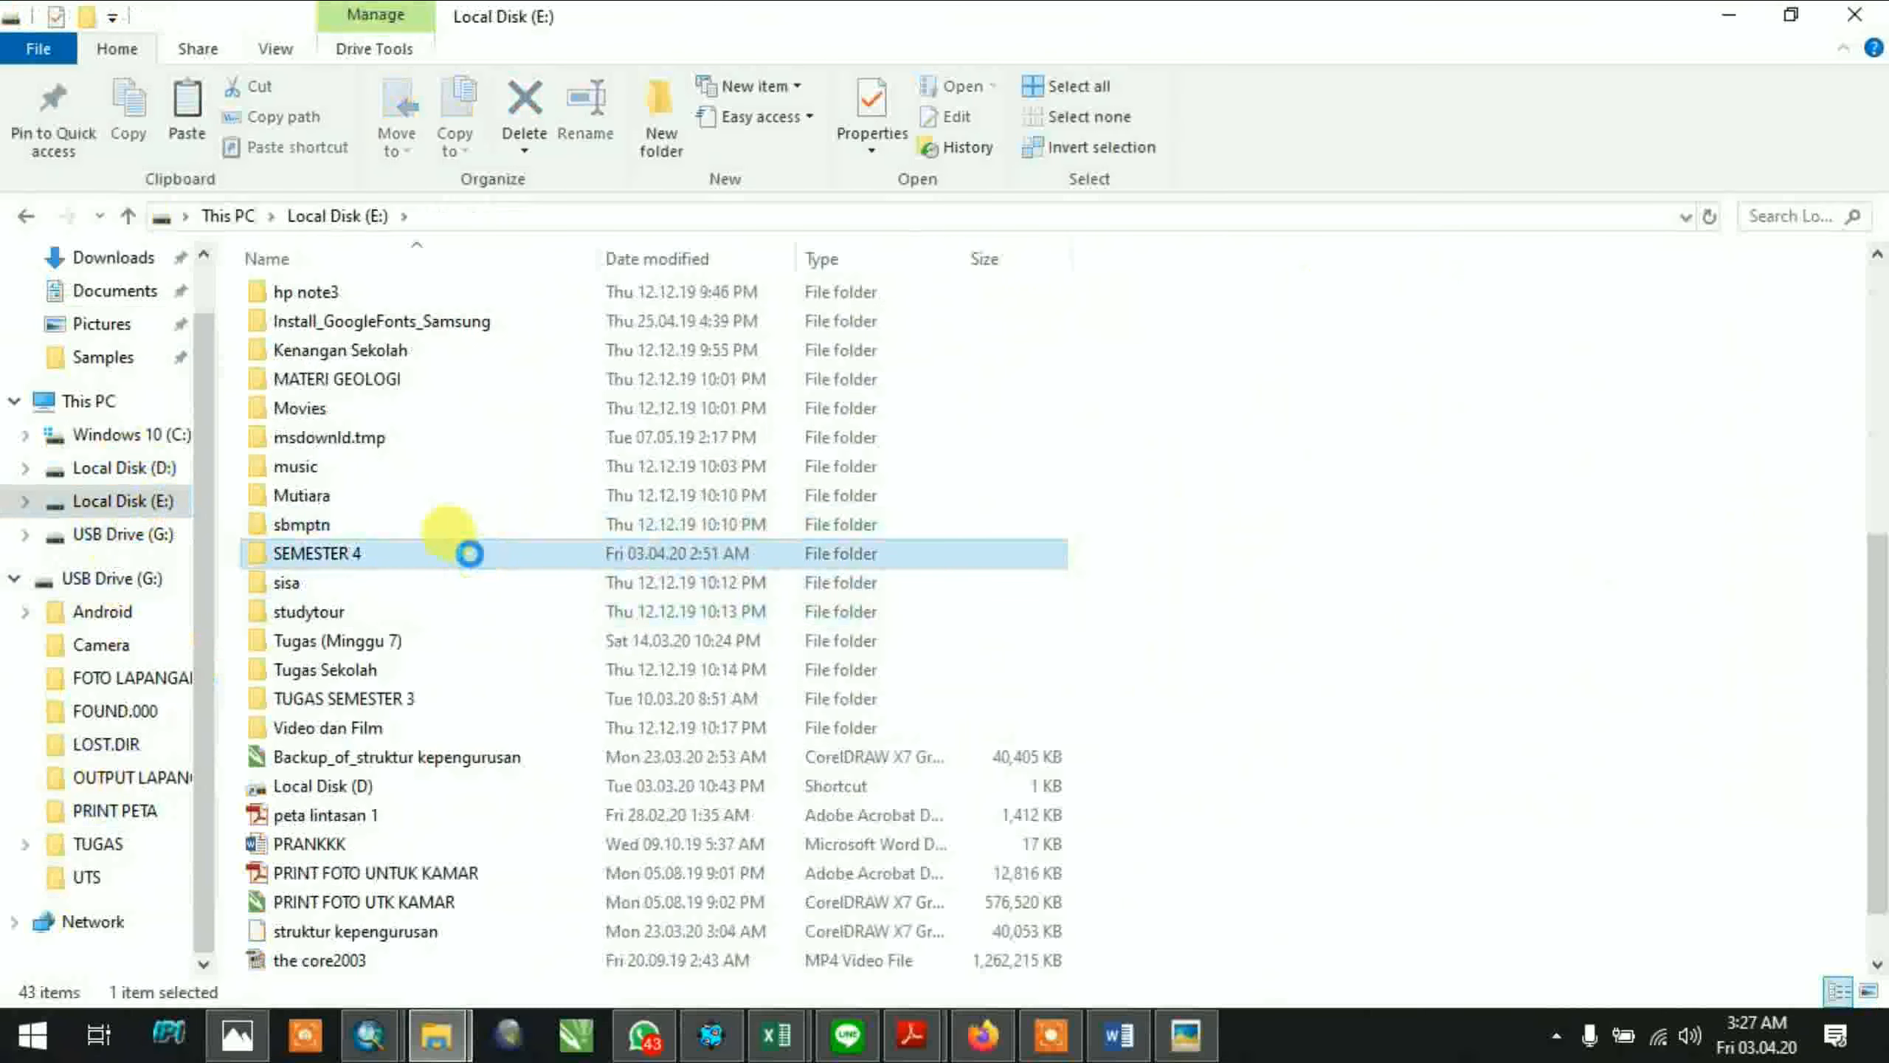
{"action": "left_click", "coordinate": [484, 553]}
{"action": "double_click", "coordinate": [484, 553]}
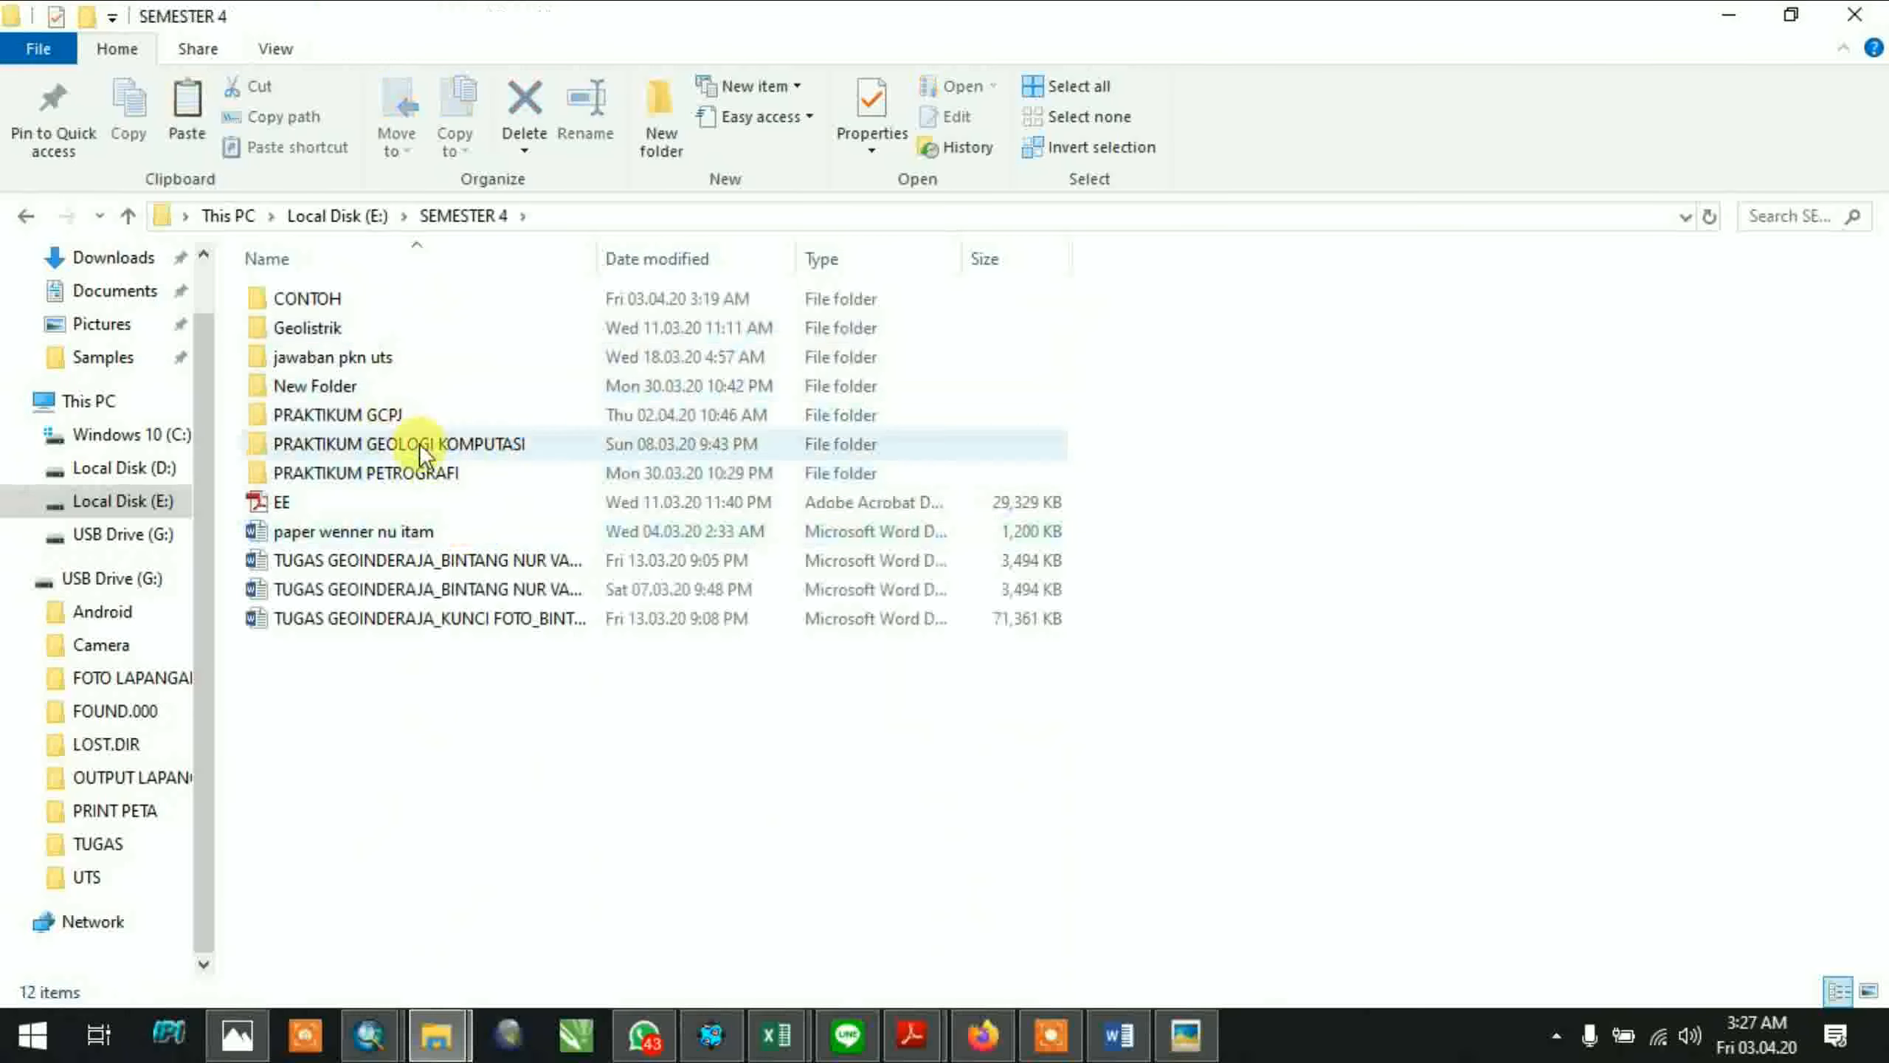
{"action": "left_click", "coordinate": [413, 414]}
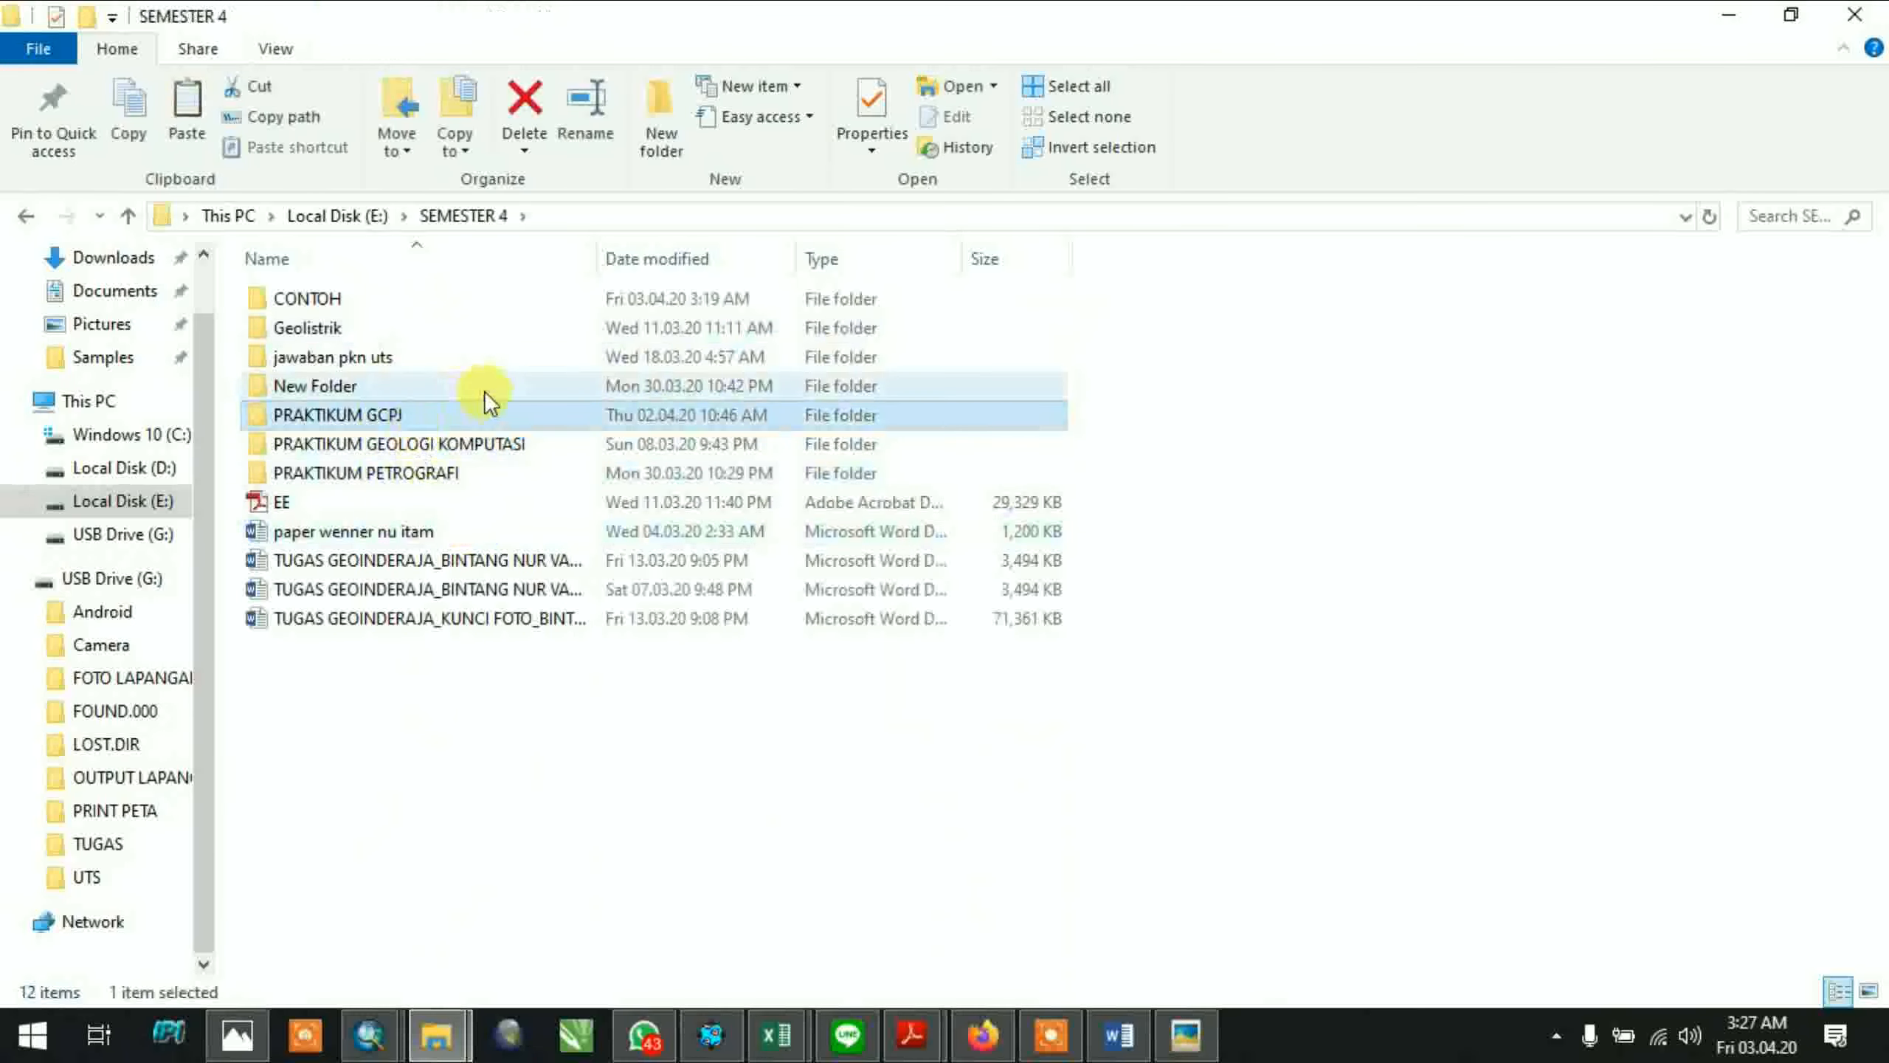
{"action": "left_click", "coordinate": [362, 297]}
{"action": "double_click", "coordinate": [363, 298]}
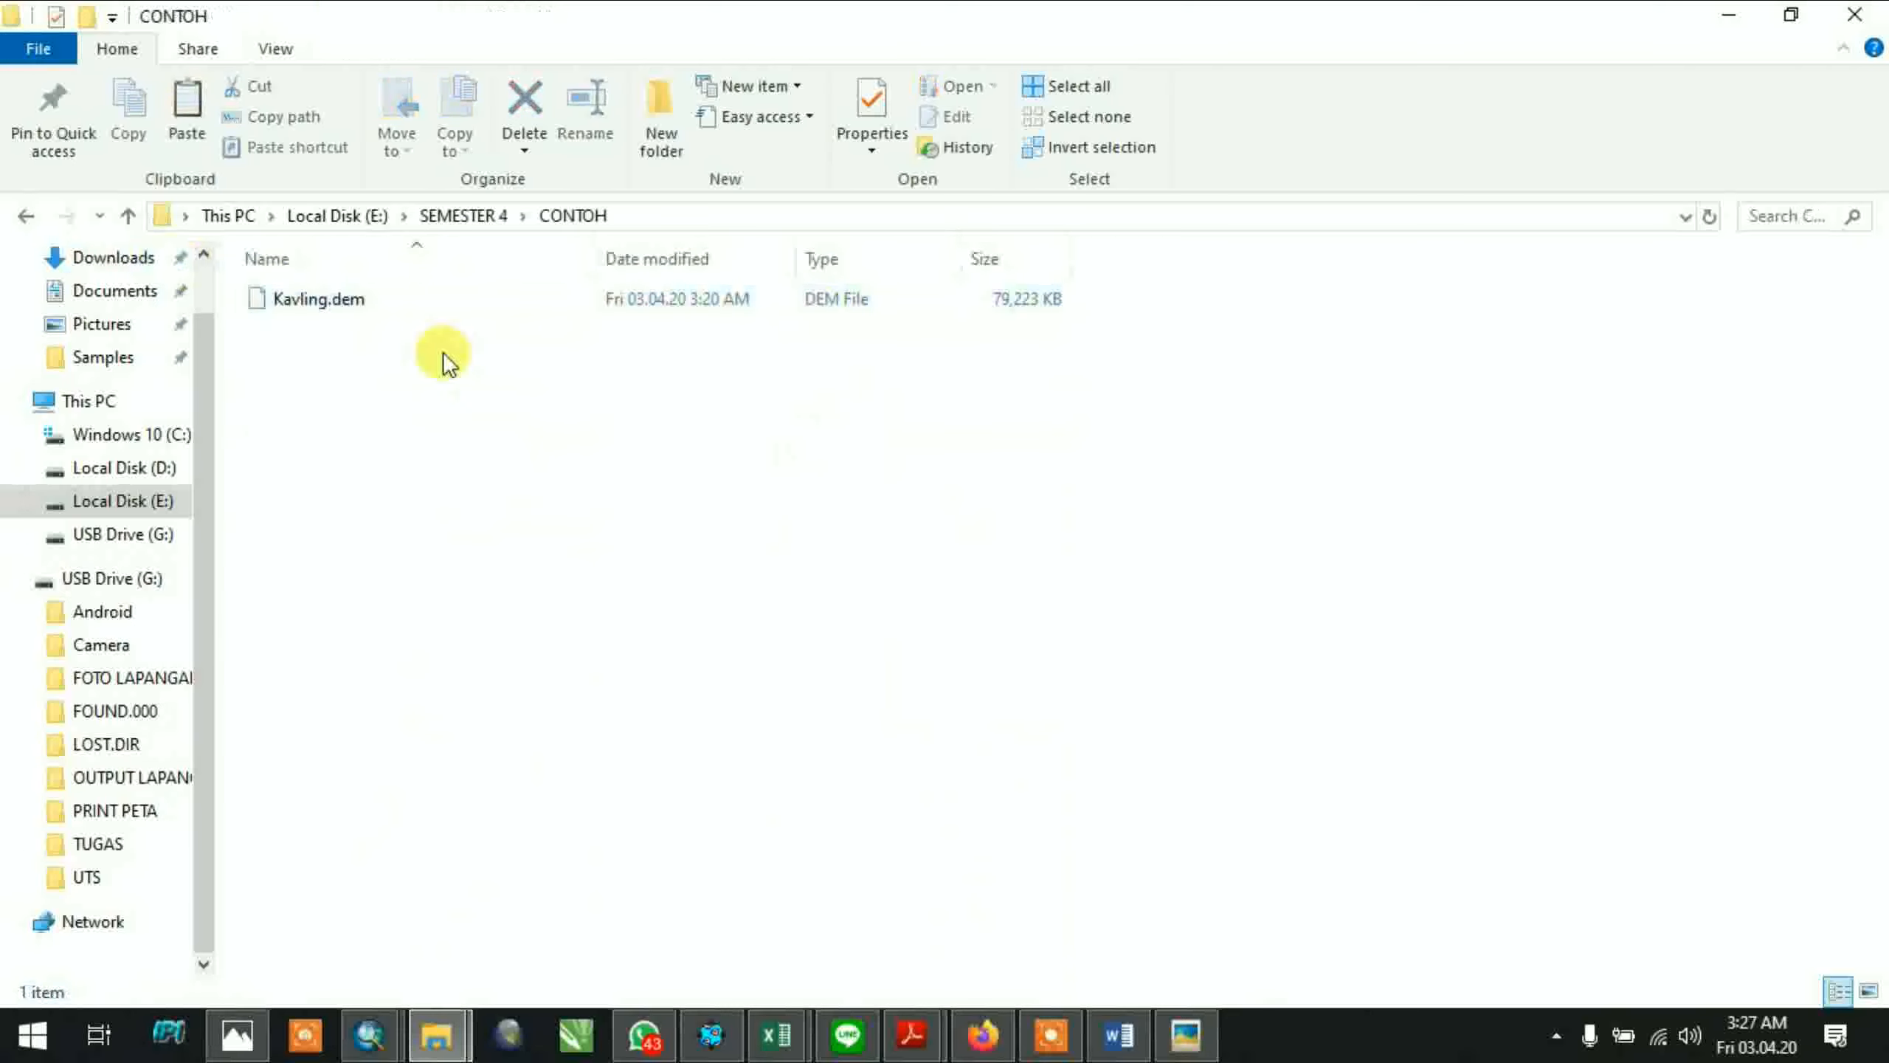
{"action": "left_click", "coordinate": [837, 311]}
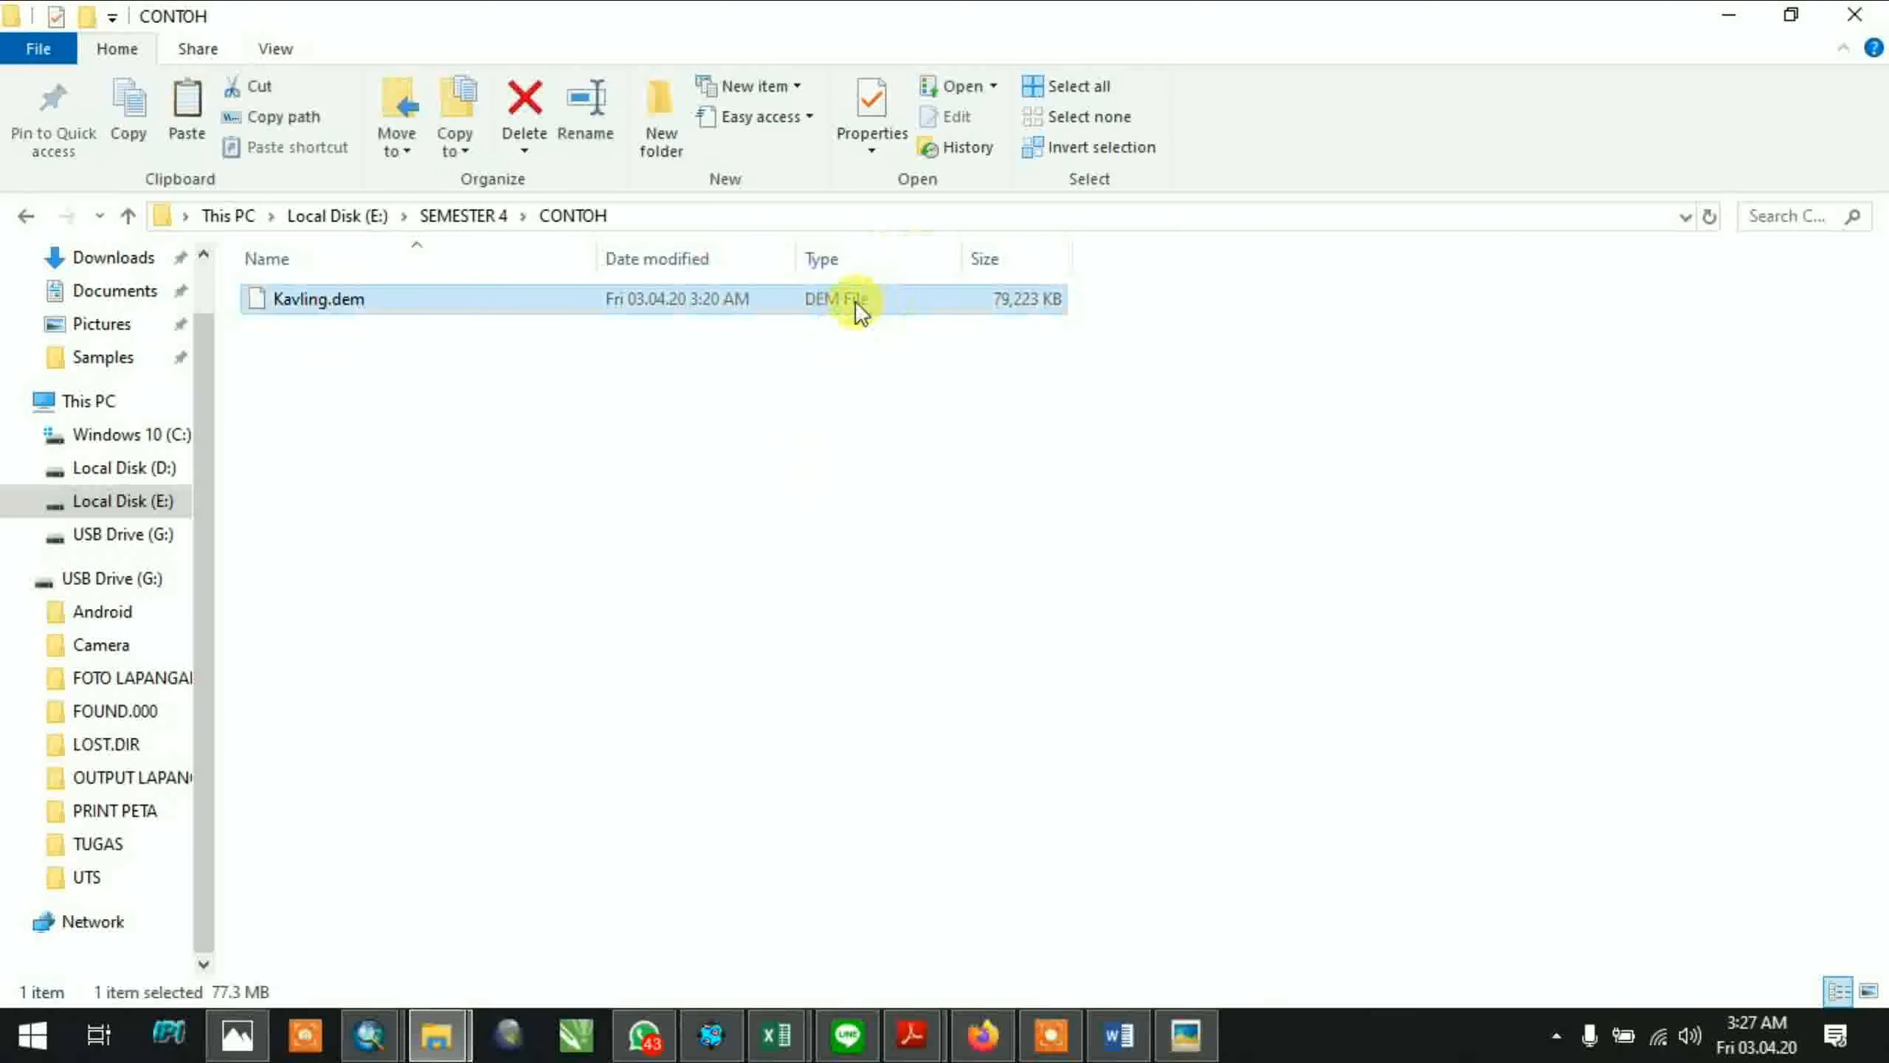
{"action": "left_click_drag", "start_coordinate": [748, 295], "coordinate": [1622, 639]}
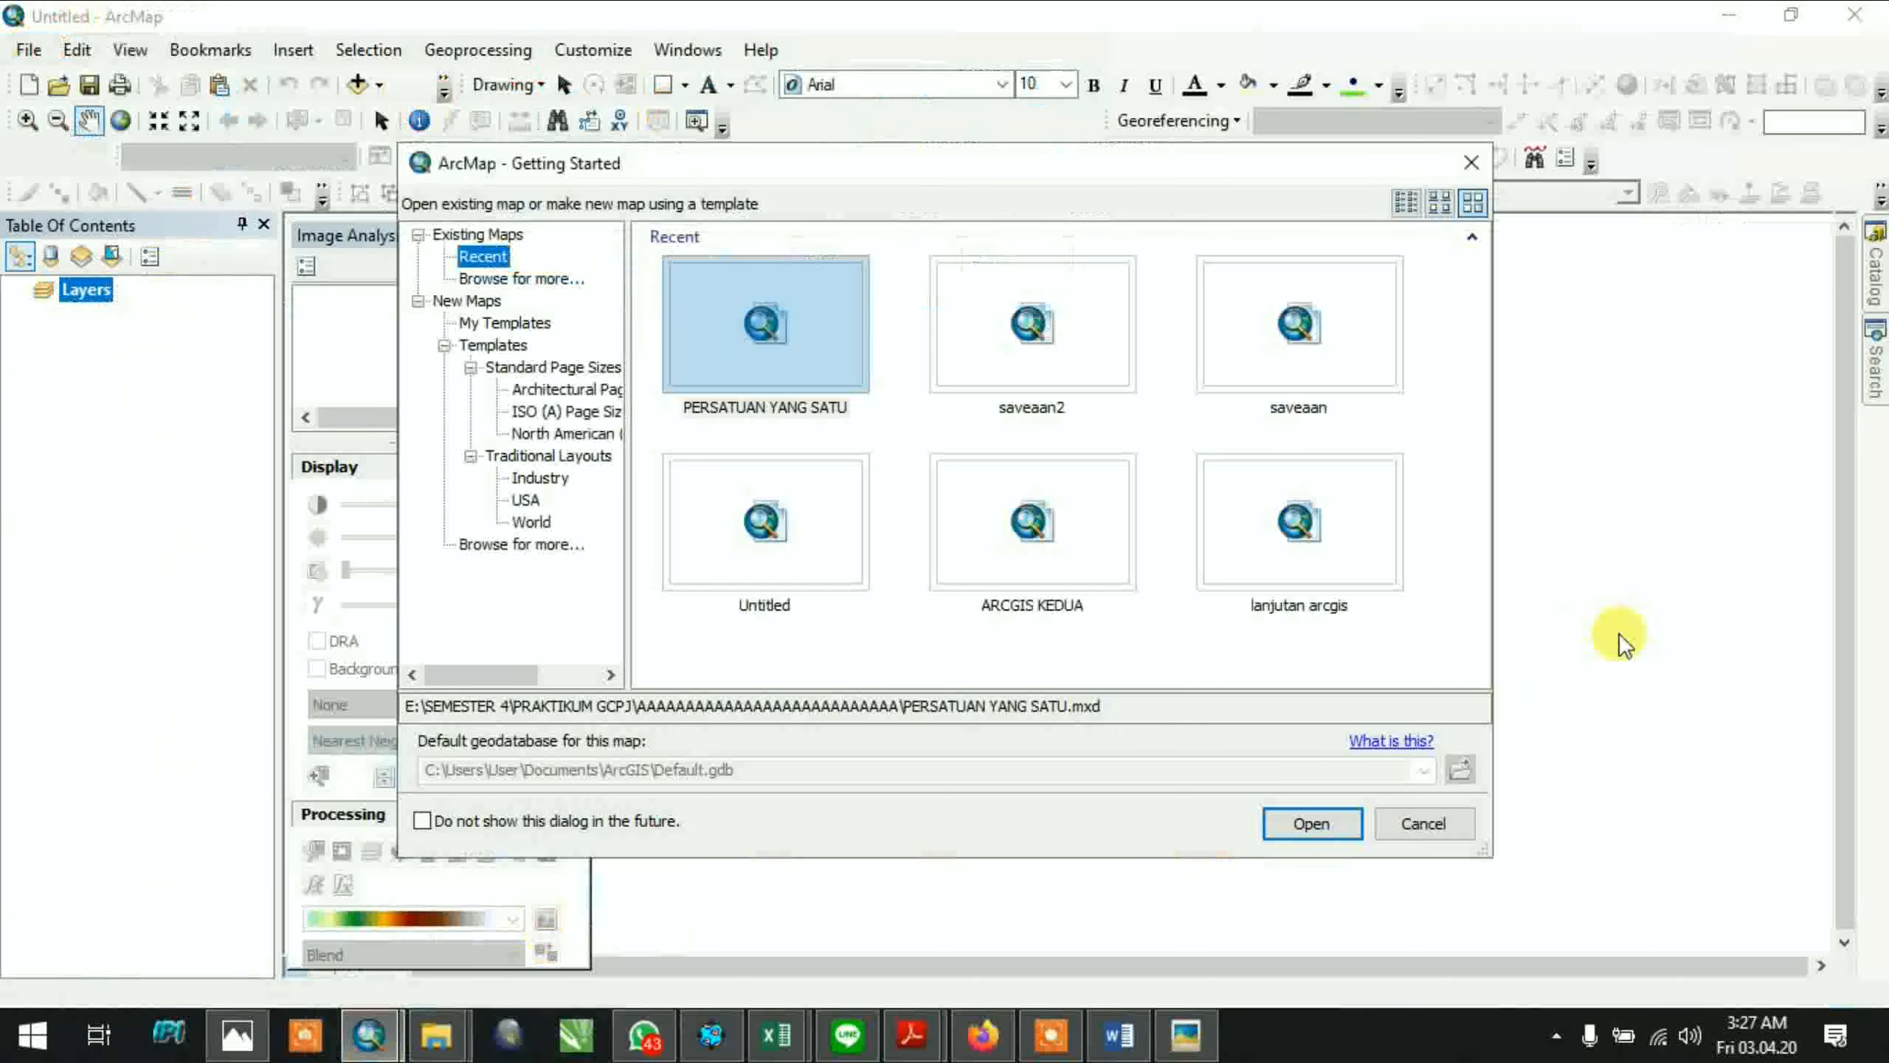
{"action": "left_click", "coordinate": [1458, 823]}
{"action": "mouse_move", "coordinate": [400, 1042]}
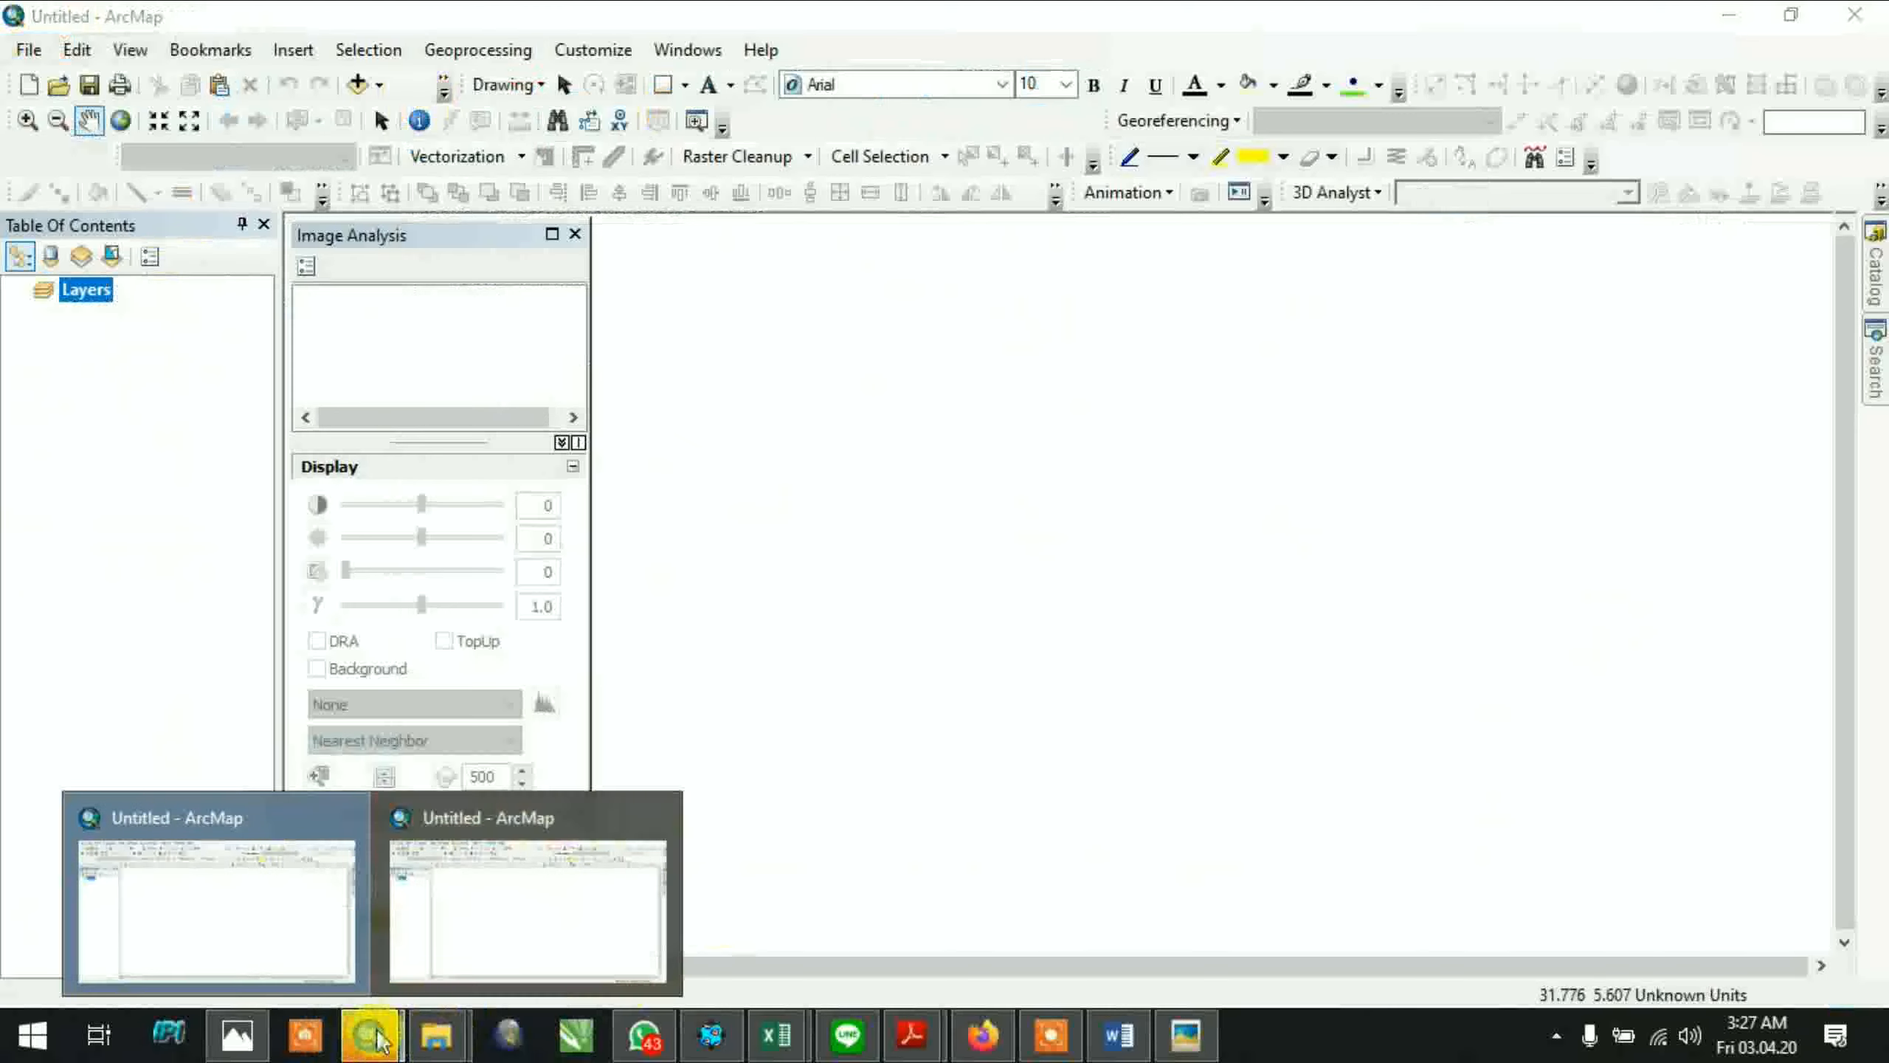
{"action": "left_click", "coordinate": [325, 895]}
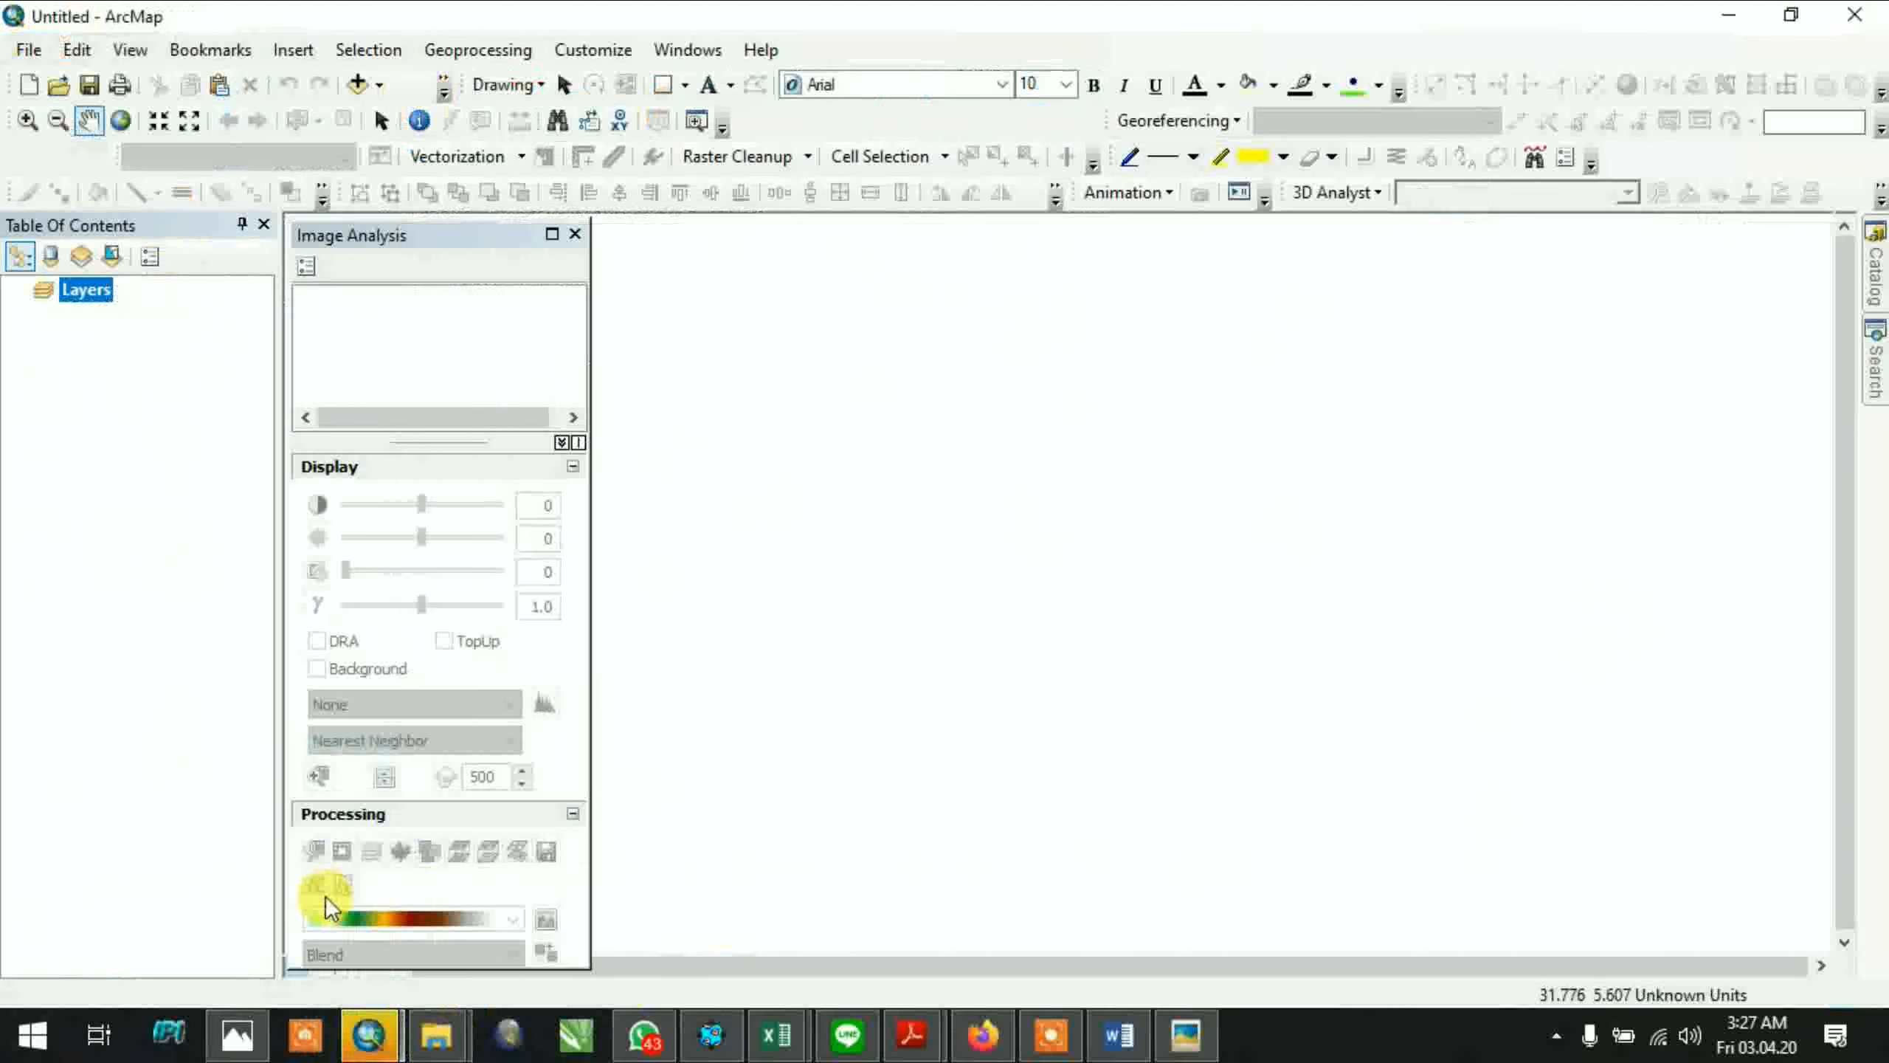
Load Kavling.dem from the CONTOH folder into the ArcMap map and build its pyramids with Nearest Neighbor resampling
{"action": "mouse_move", "coordinate": [443, 1035]}
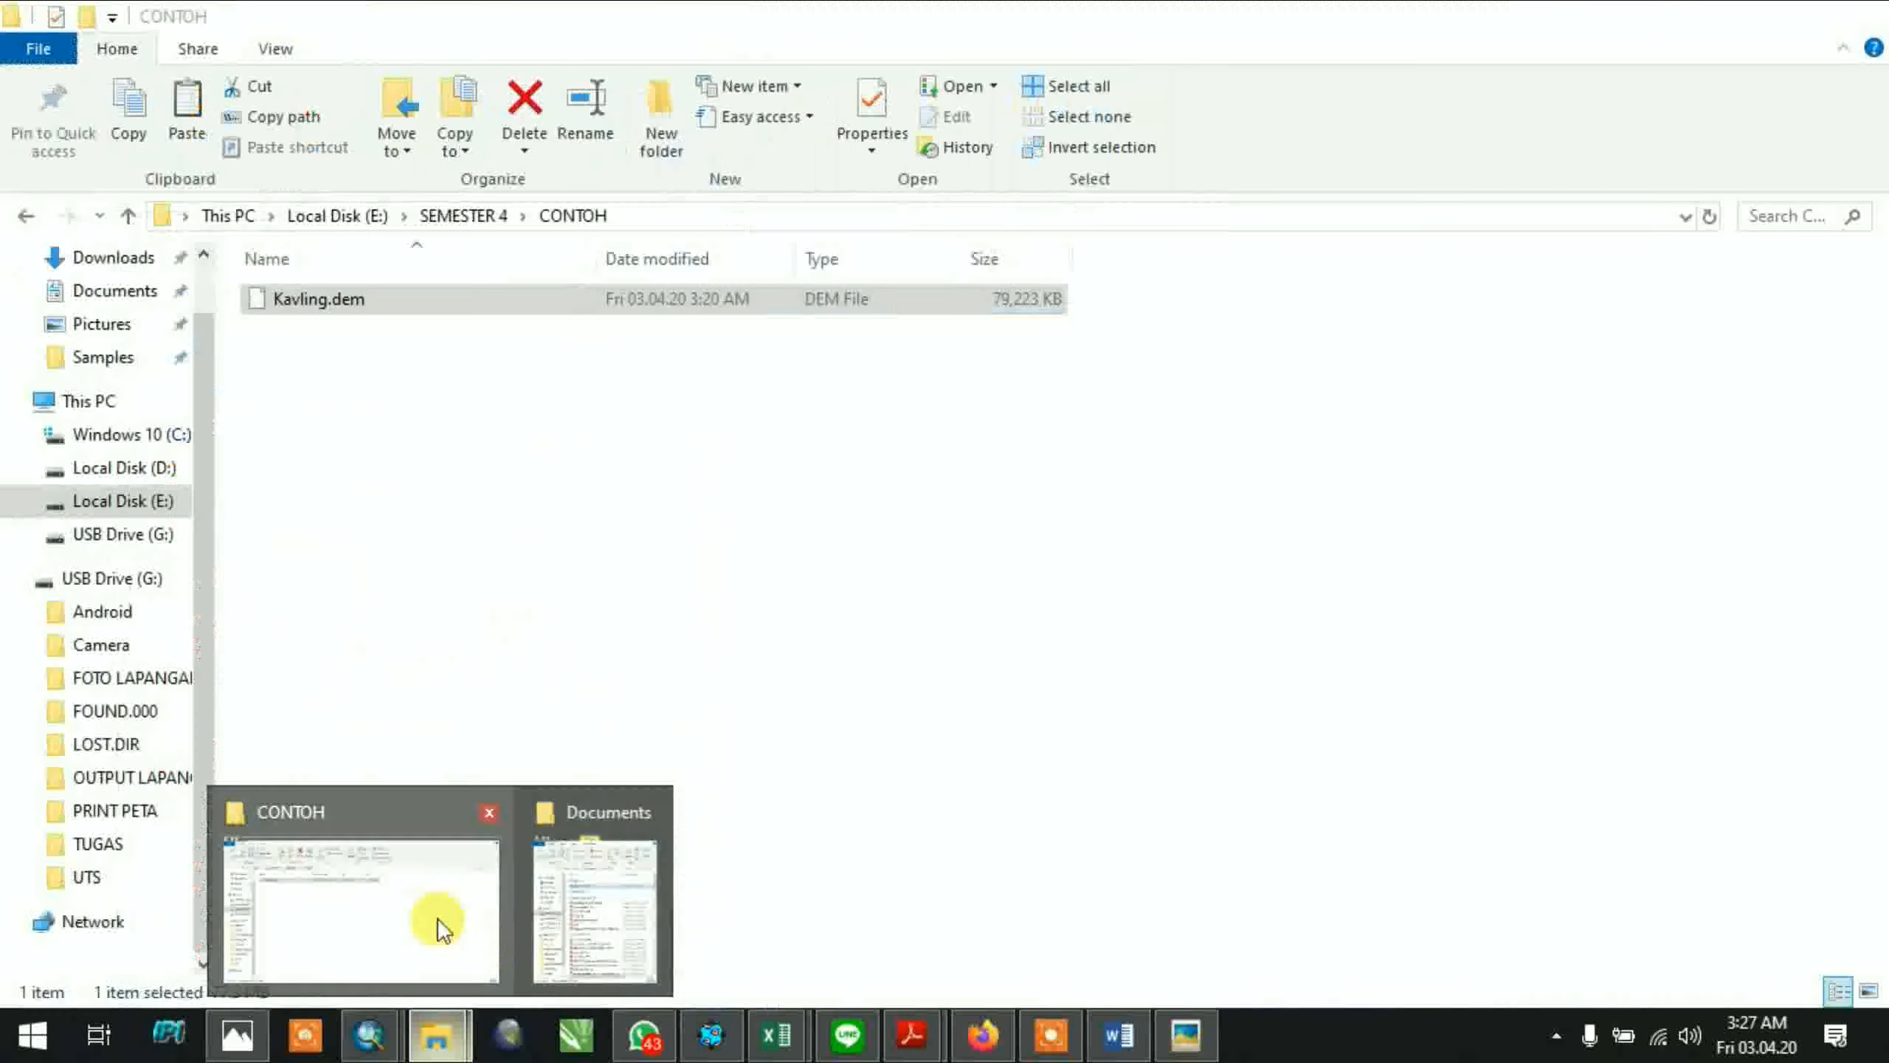
{"action": "left_click", "coordinate": [435, 920]}
{"action": "left_click_drag", "start_coordinate": [504, 291], "coordinate": [891, 577]}
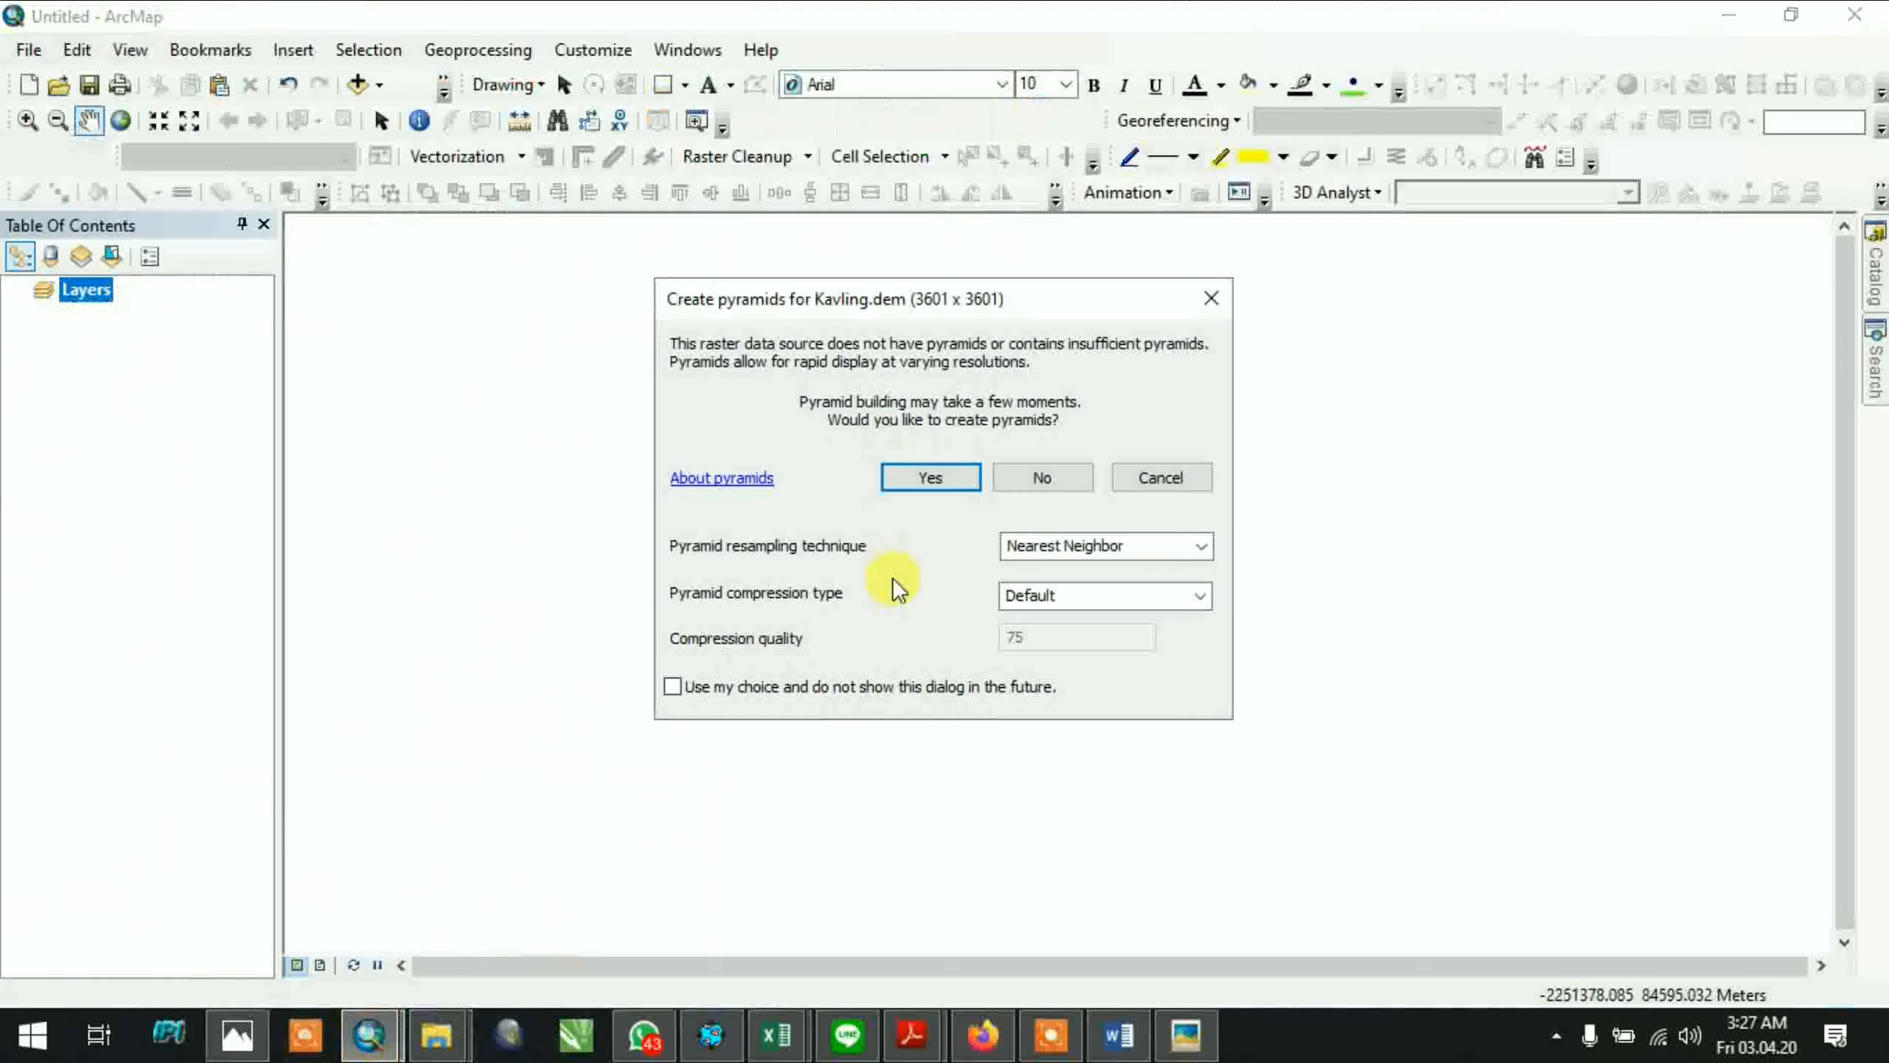
{"action": "left_click", "coordinate": [931, 474]}
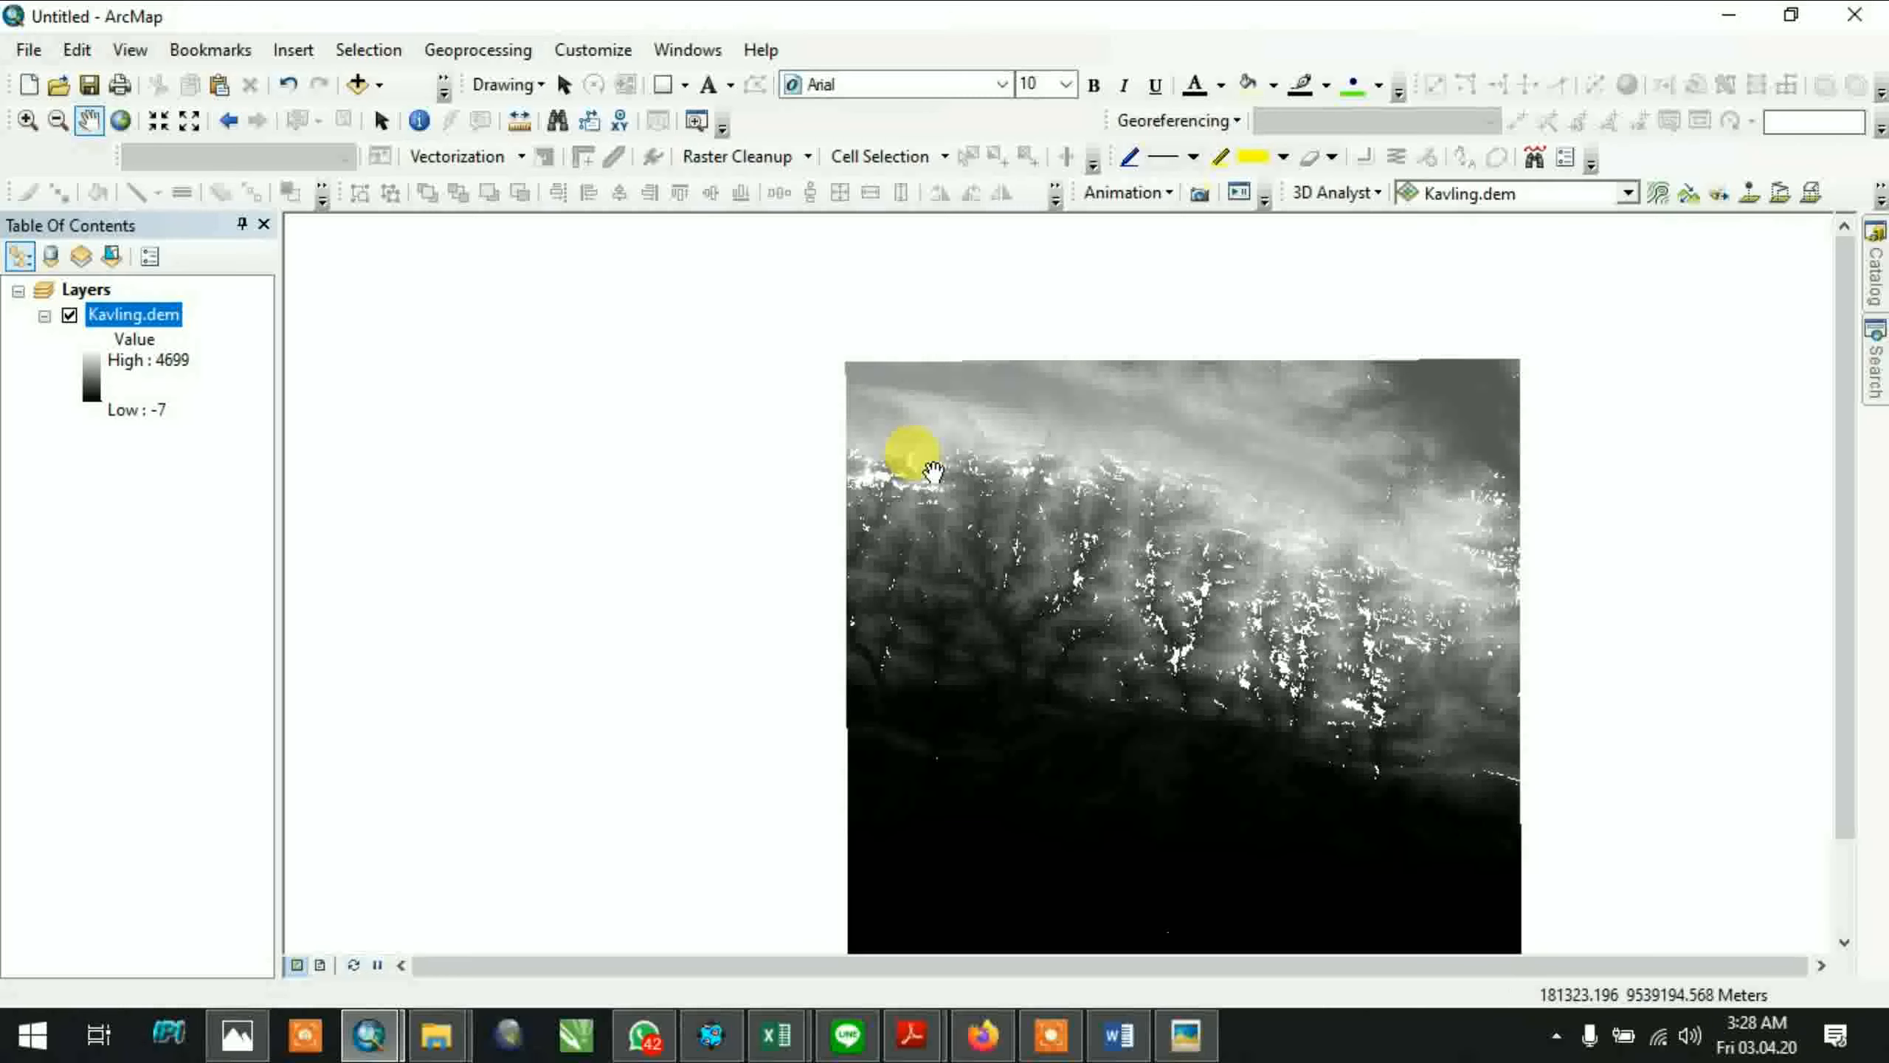
{"action": "left_click_drag", "start_coordinate": [1615, 498], "coordinate": [1497, 380]}
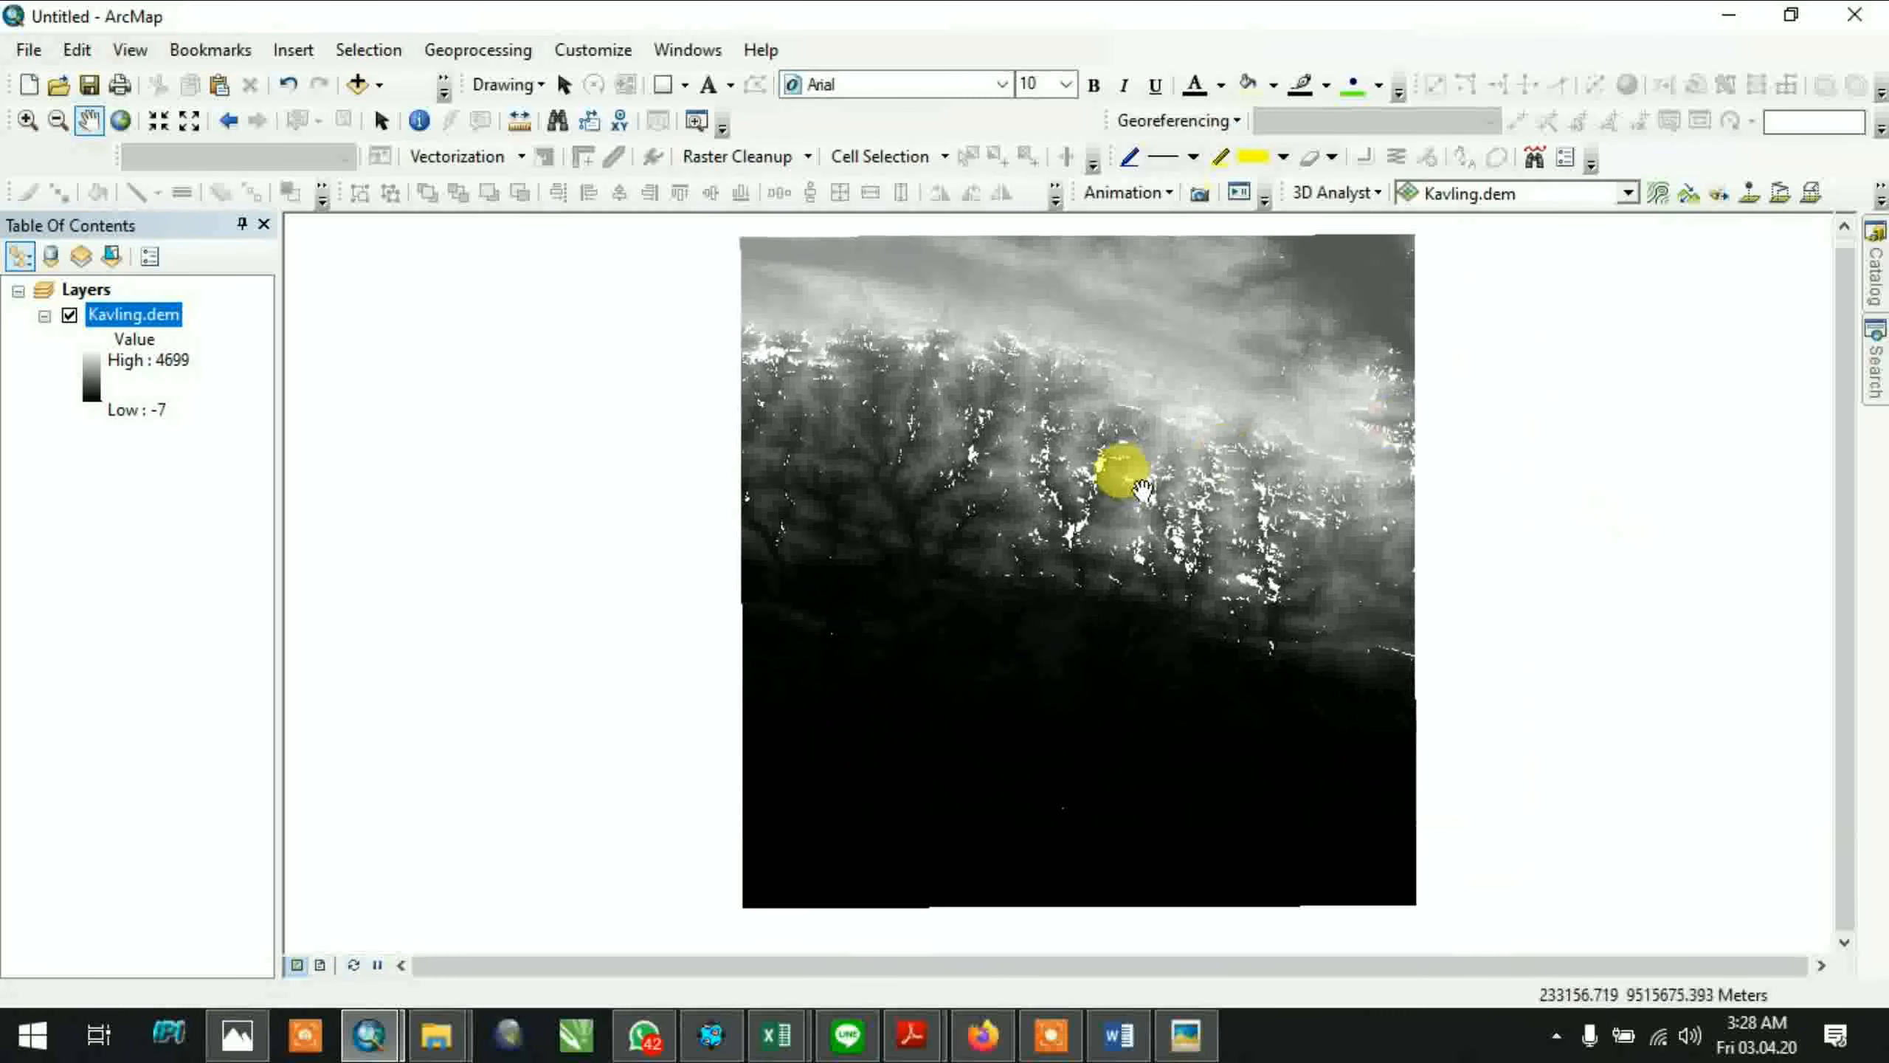
{"action": "scroll", "coordinate": [1127, 480], "scroll_direction": "down", "scroll_amount": 1}
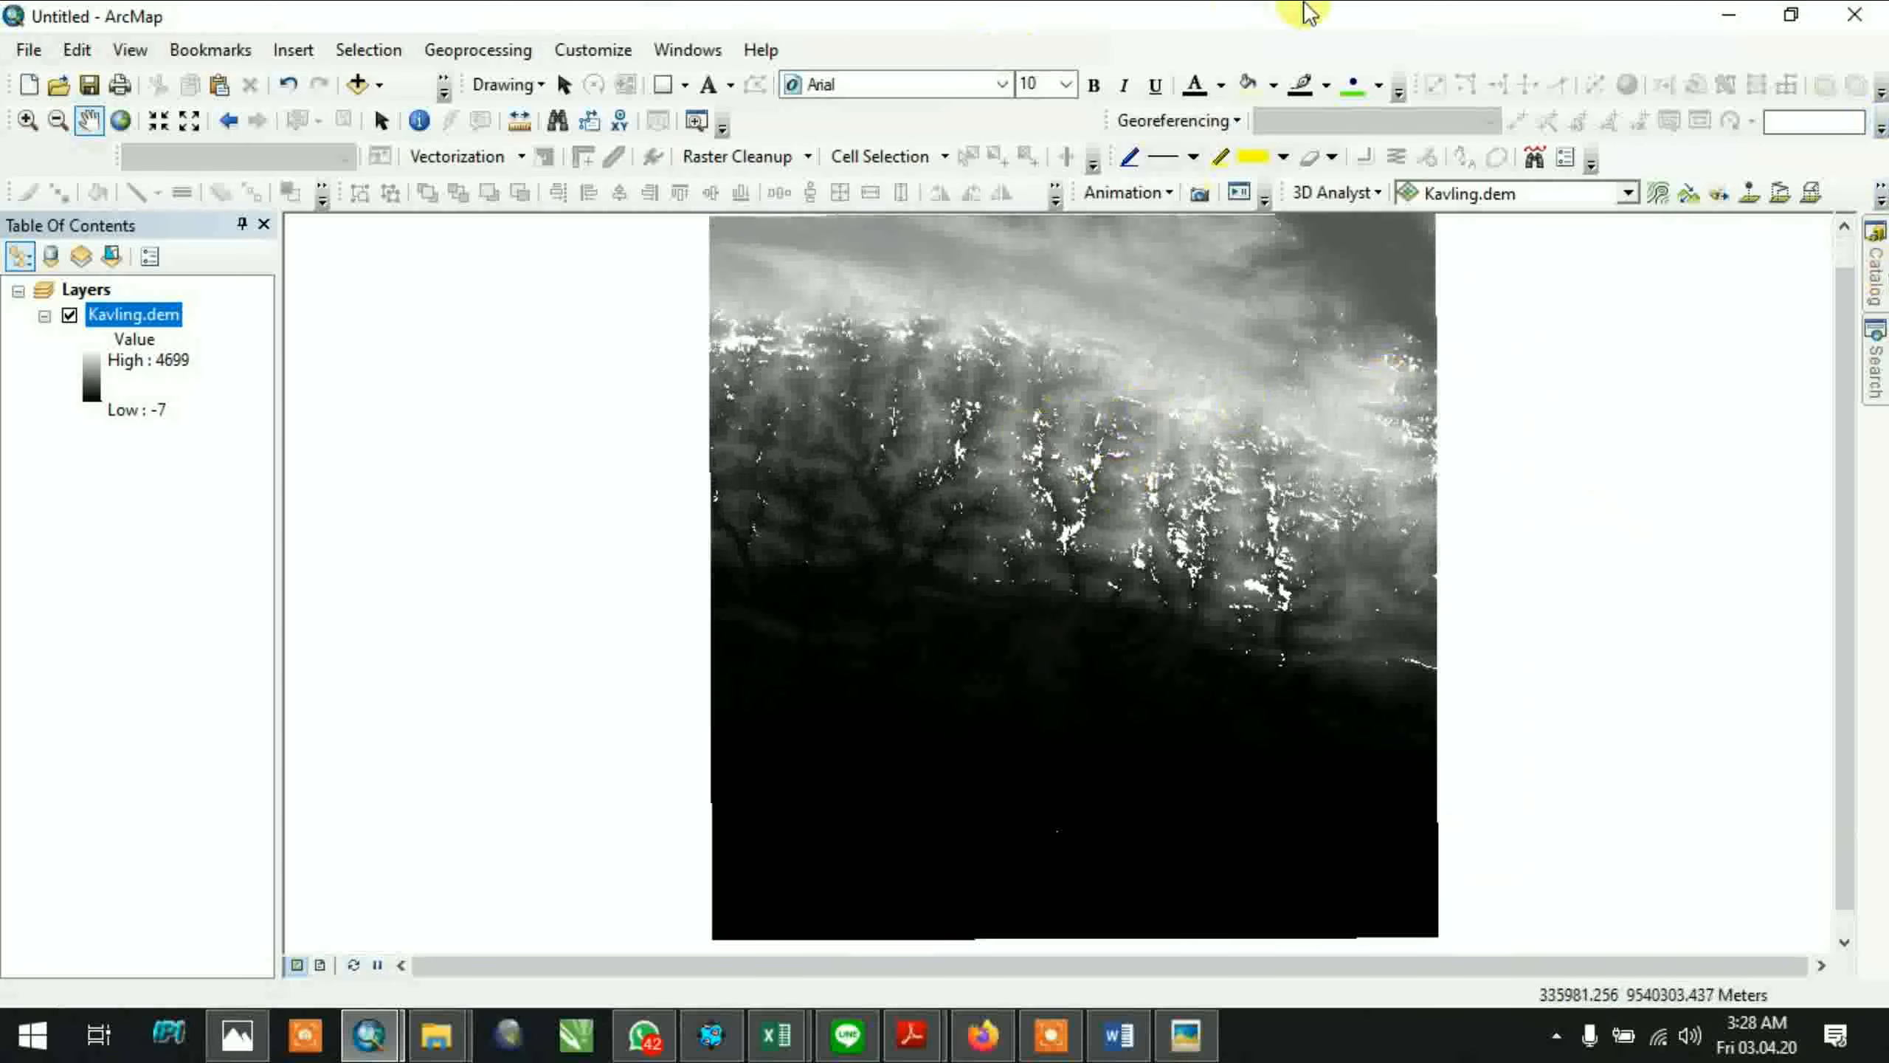
Open the Image Analysis window
{"action": "left_click", "coordinate": [644, 48]}
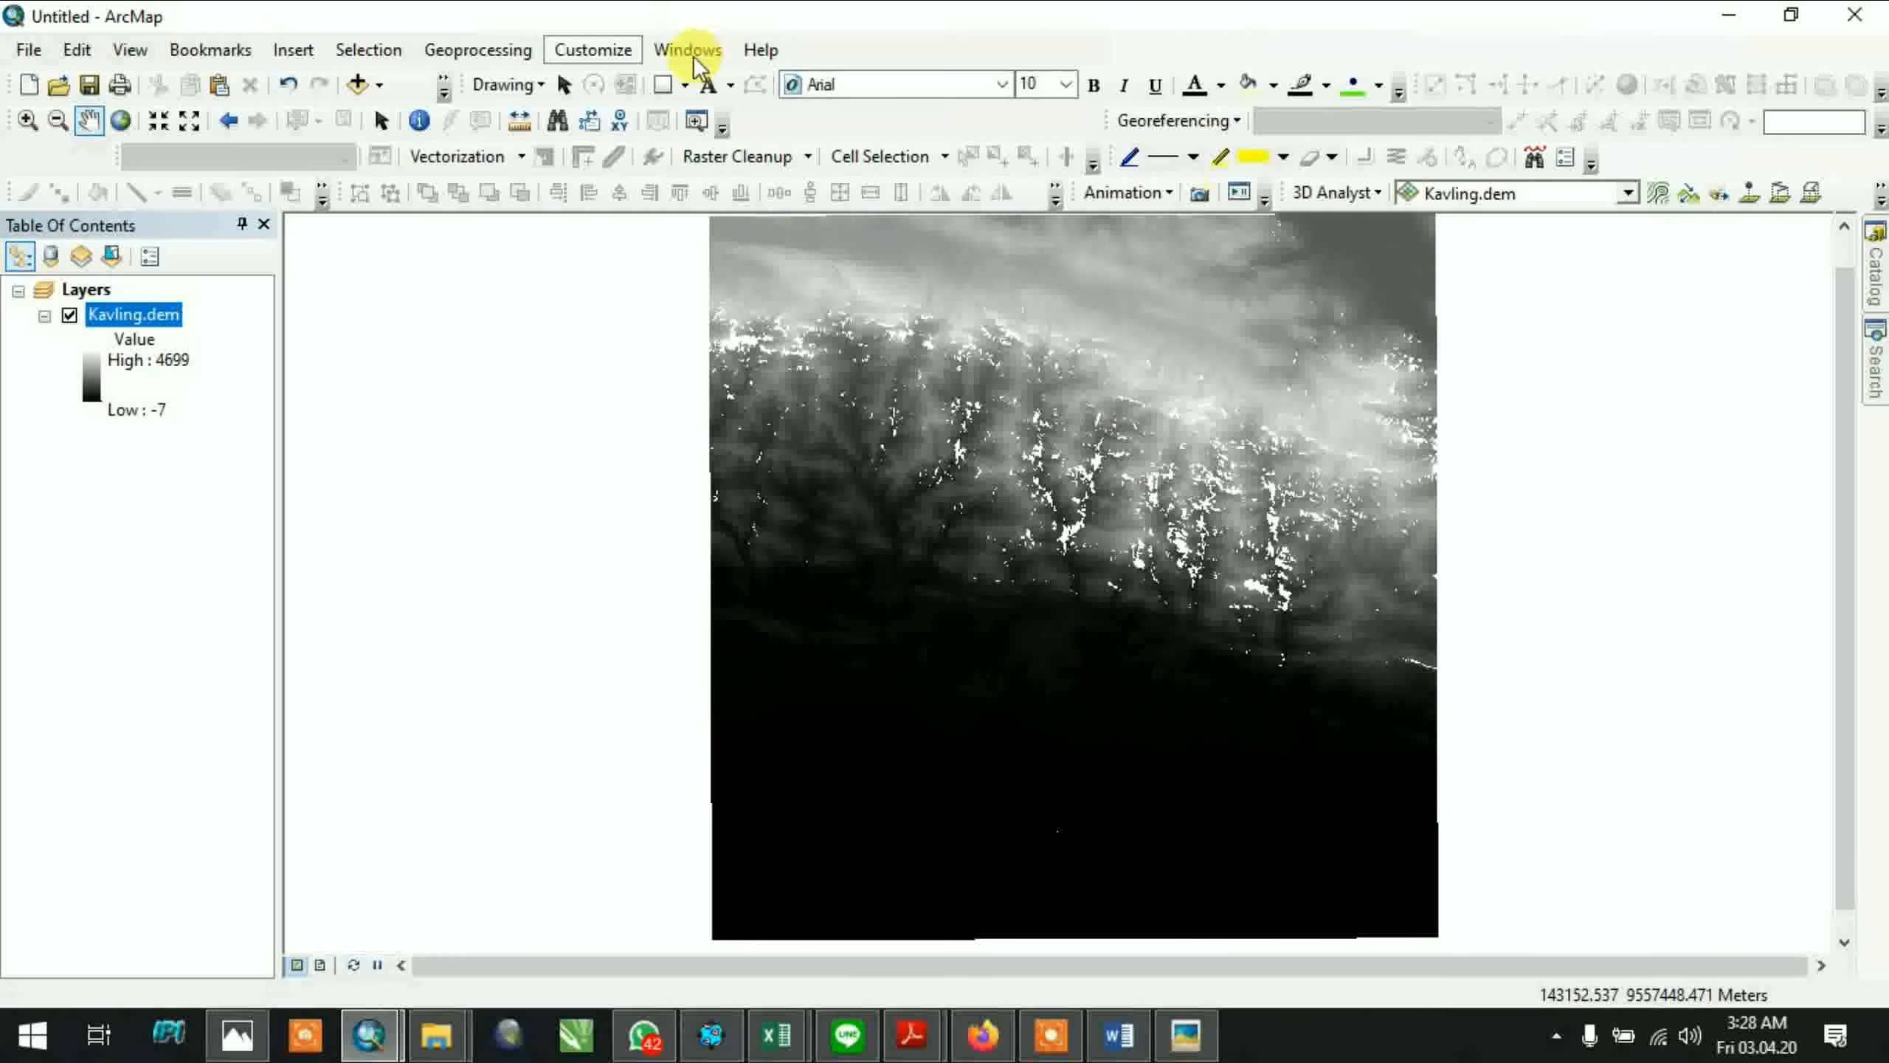
{"action": "left_click", "coordinate": [605, 53]}
{"action": "mouse_move", "coordinate": [655, 56]}
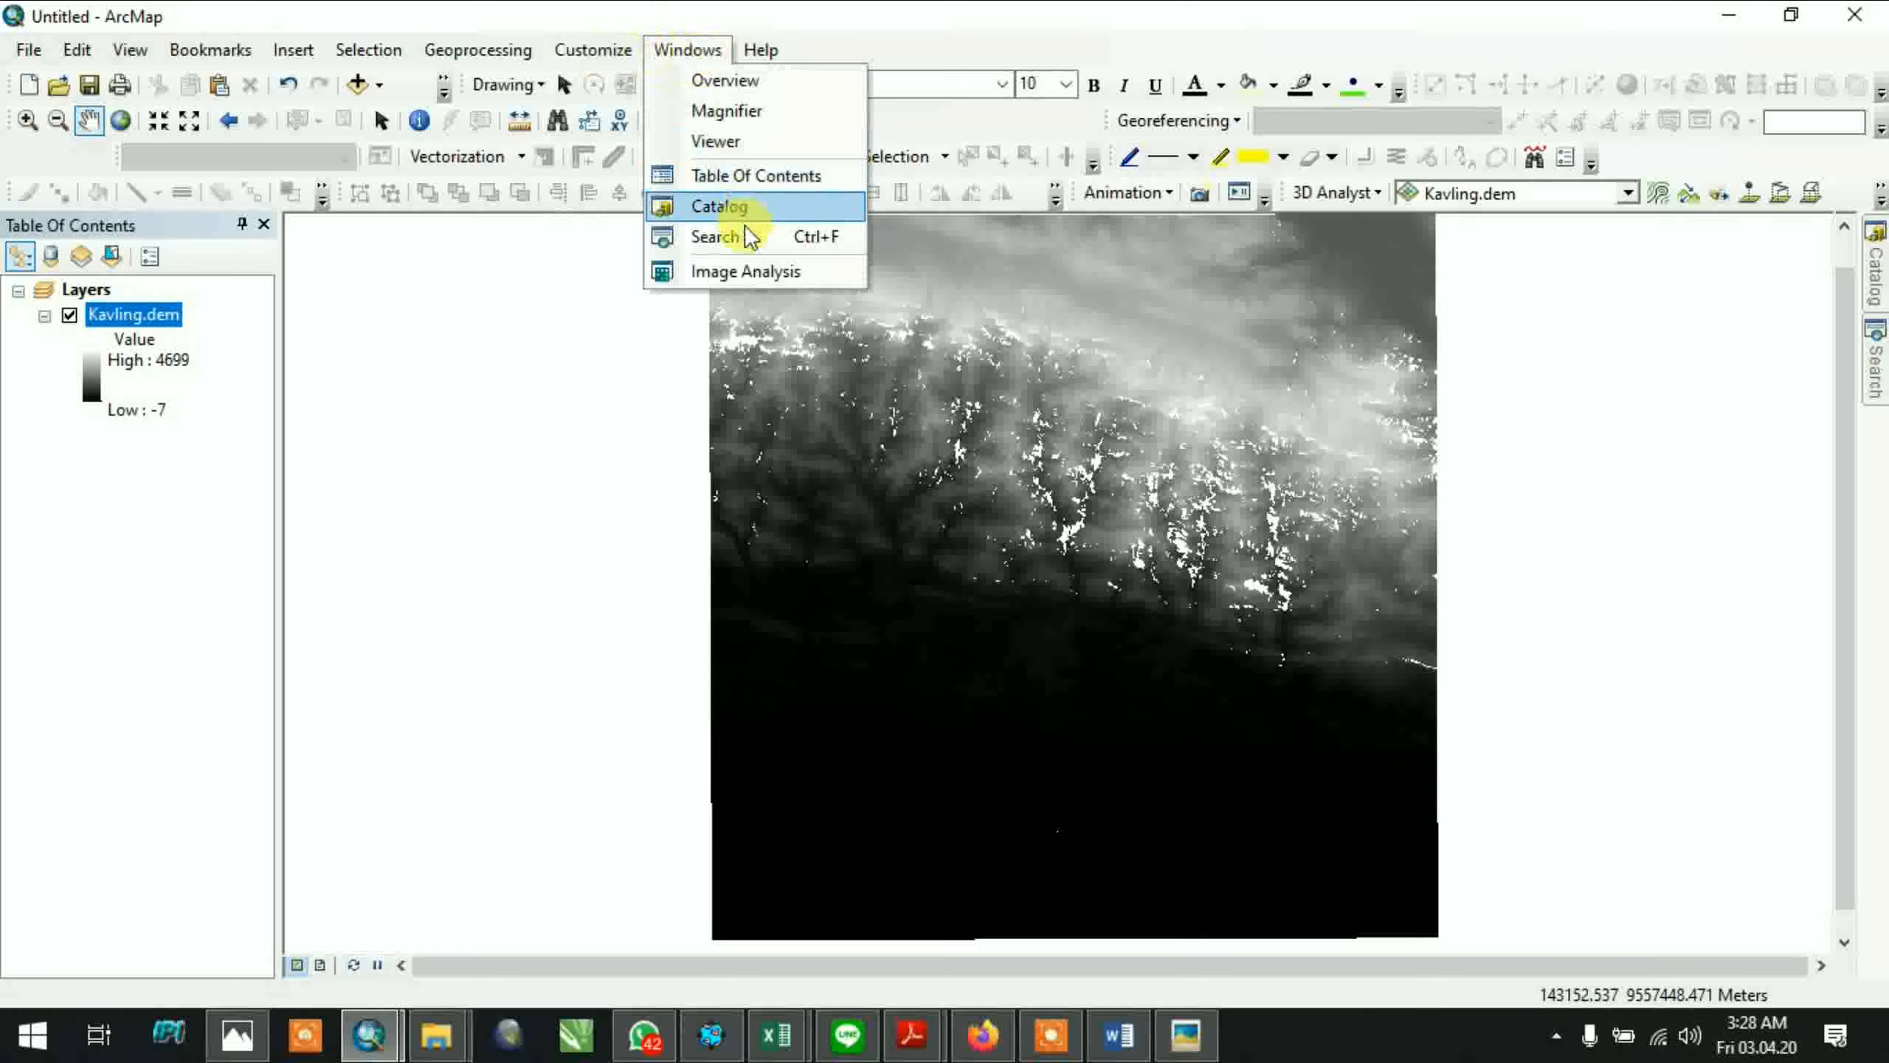
{"action": "left_click", "coordinate": [771, 273]}
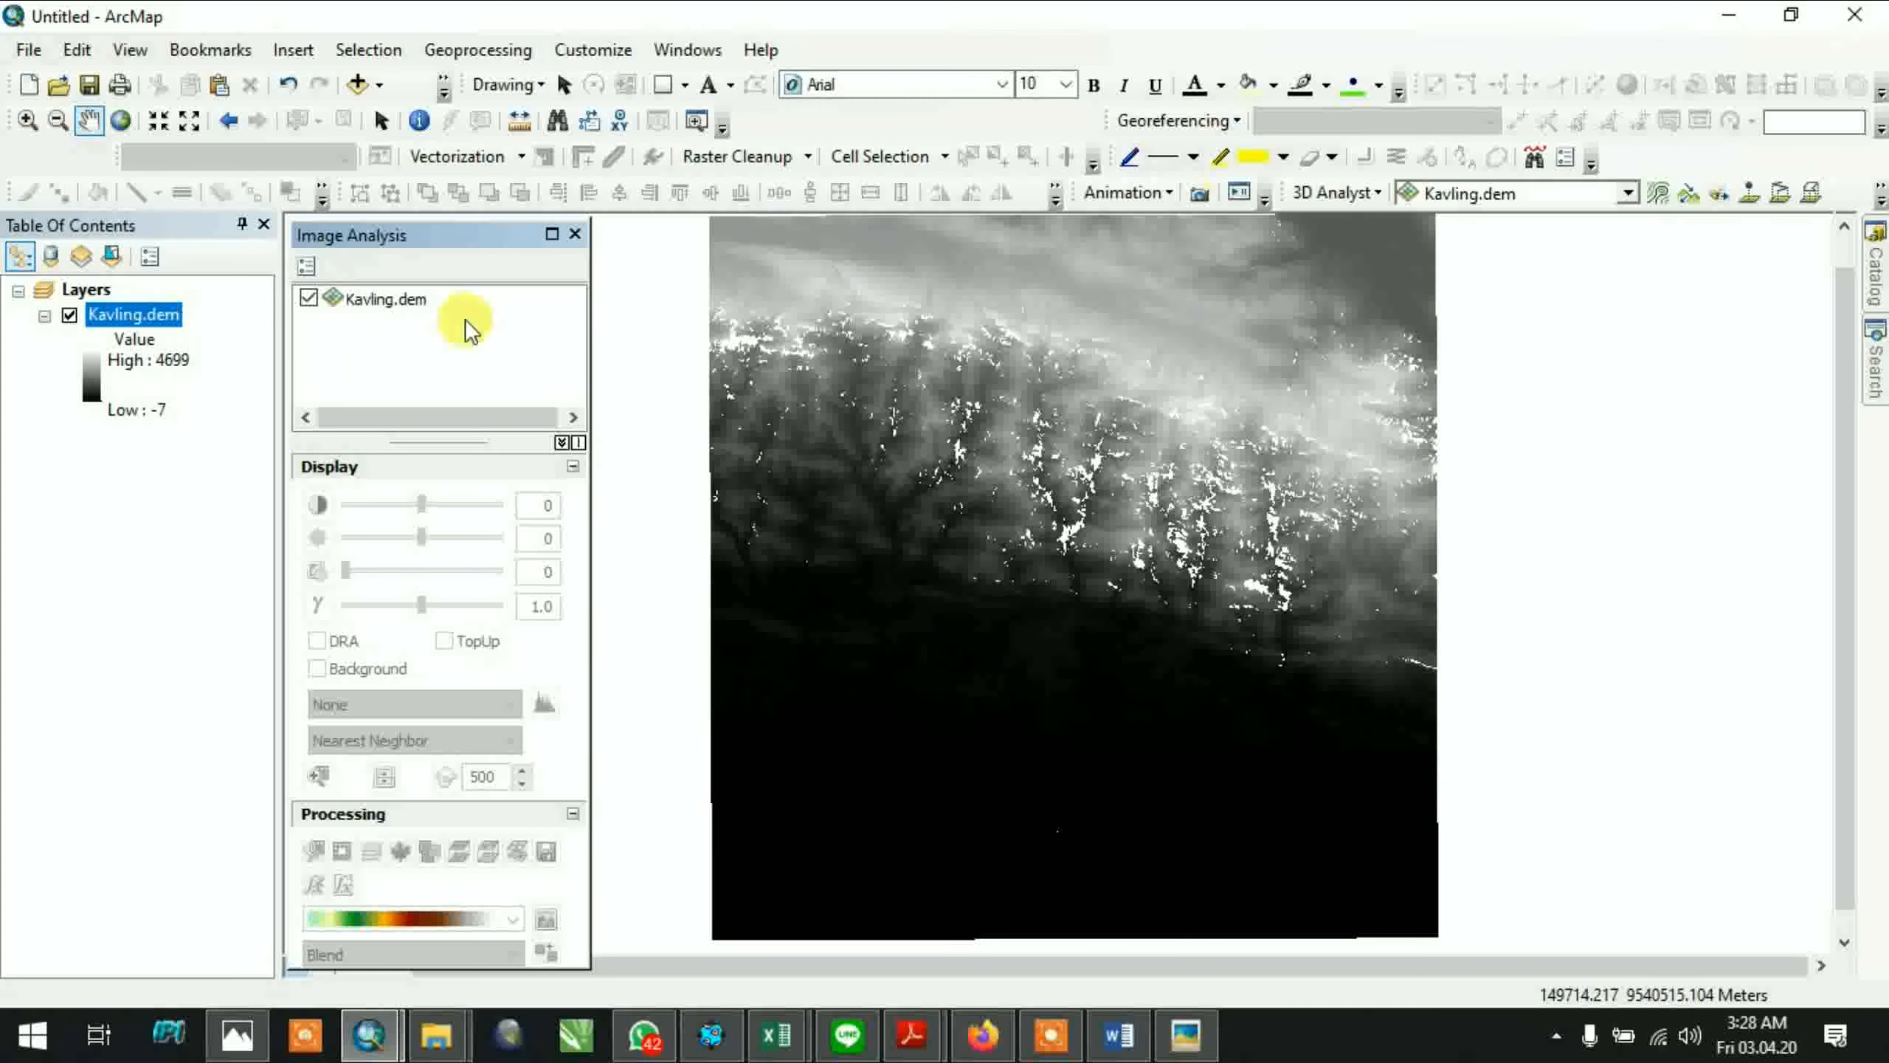
Select Kavling.dem for image analysis and set the Hillshade azimuth to 0 in the Image Analysis options
{"action": "left_click", "coordinate": [402, 301]}
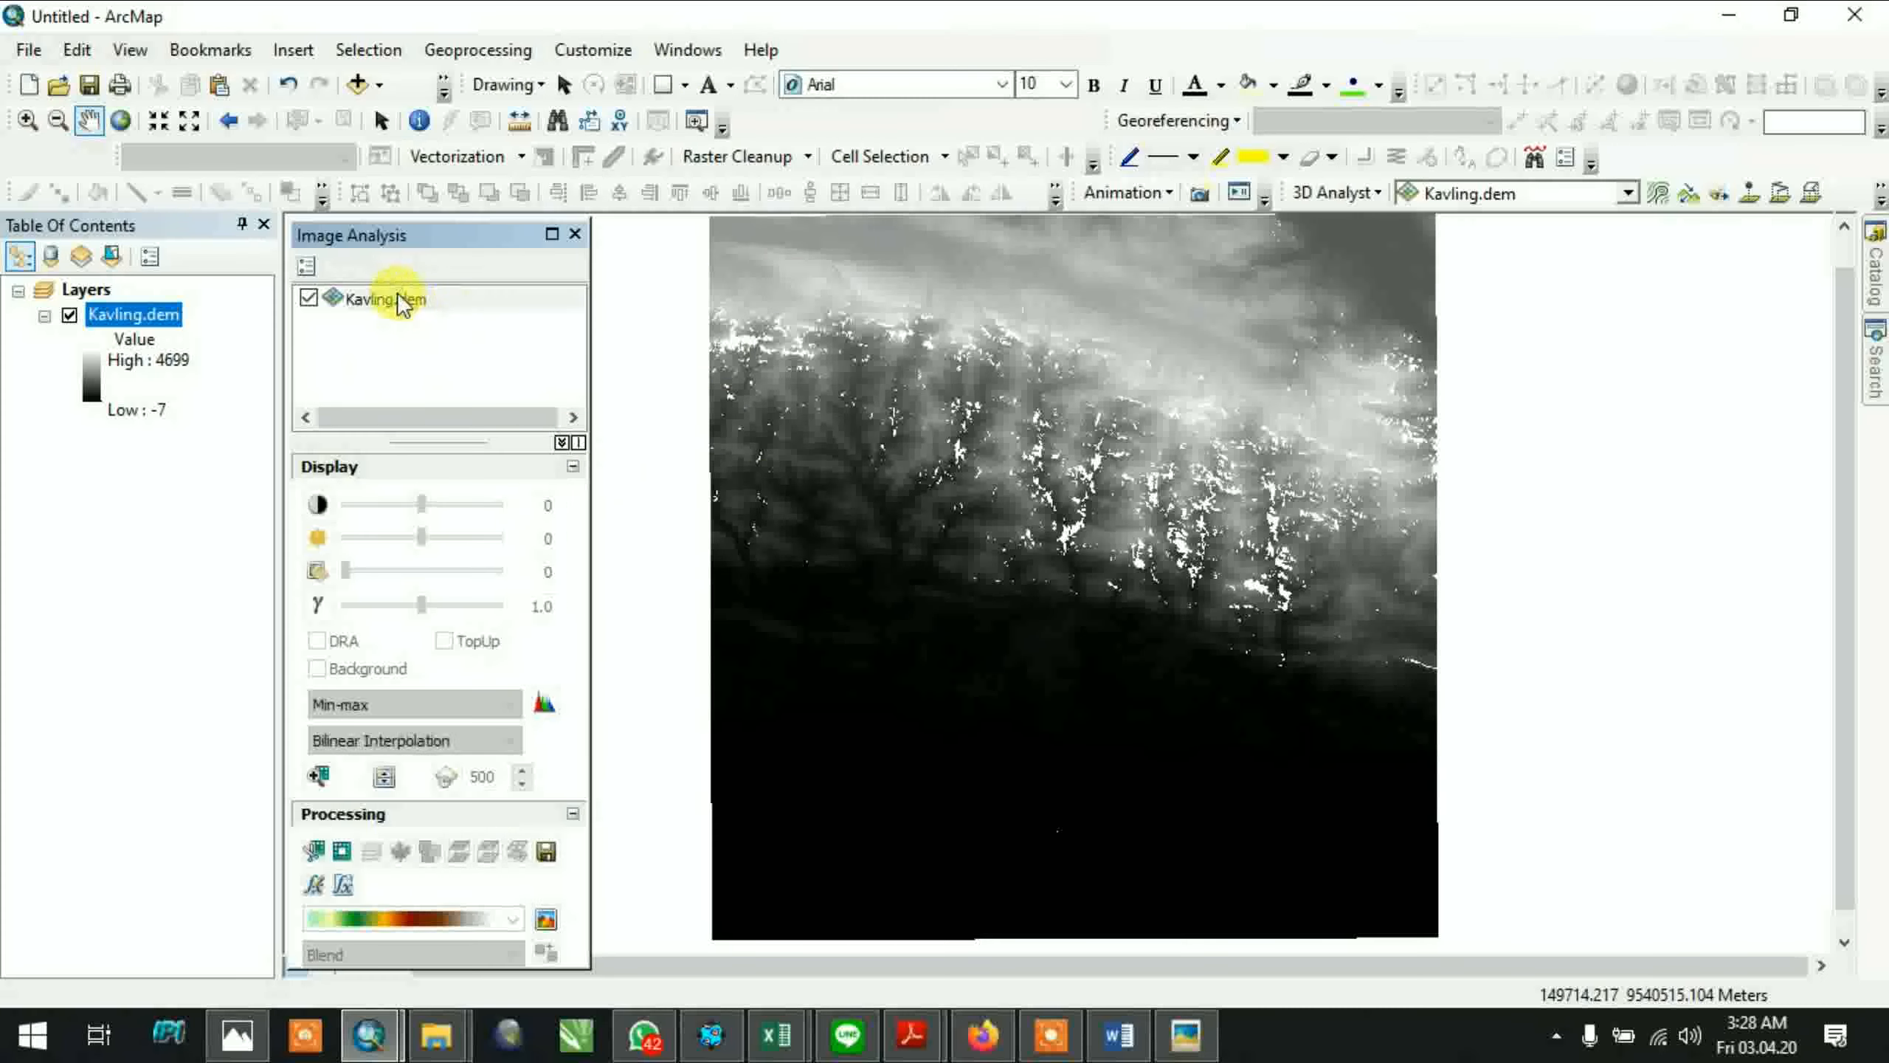
{"action": "right_click", "coordinate": [402, 301]}
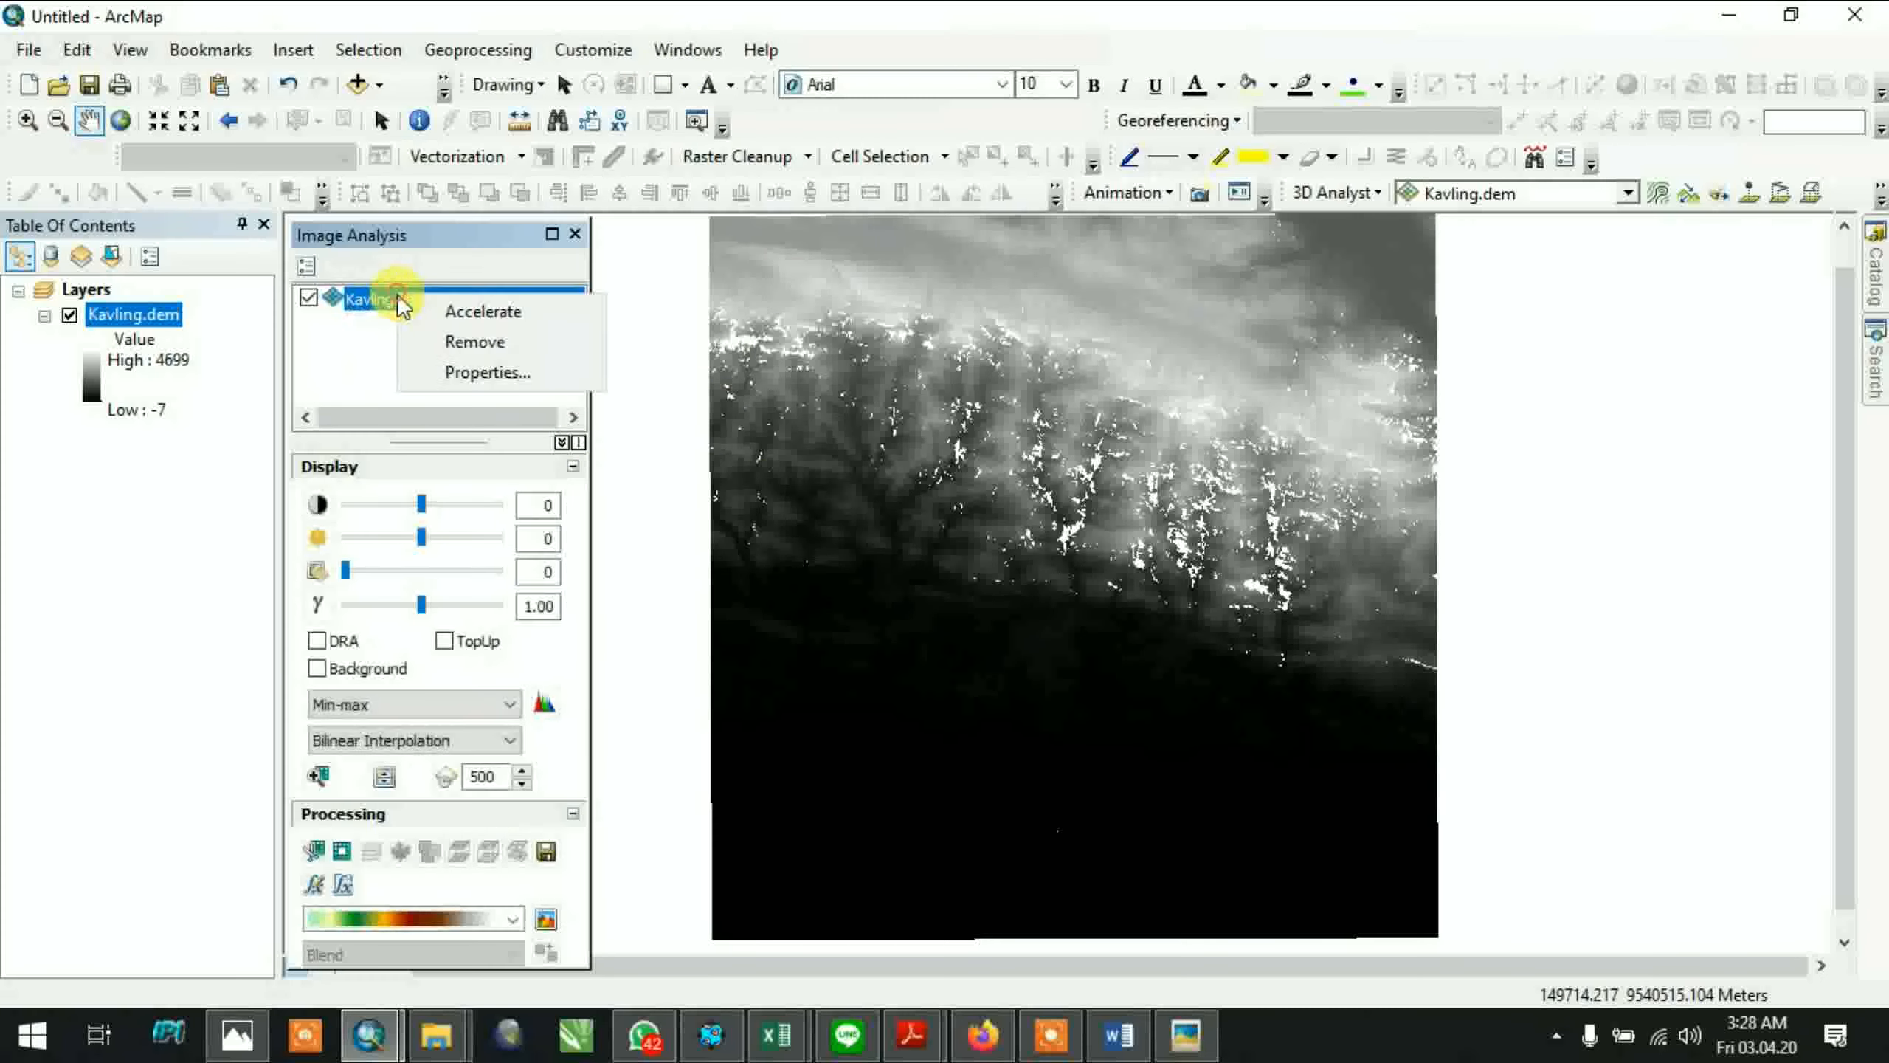
{"action": "left_click", "coordinate": [312, 279]}
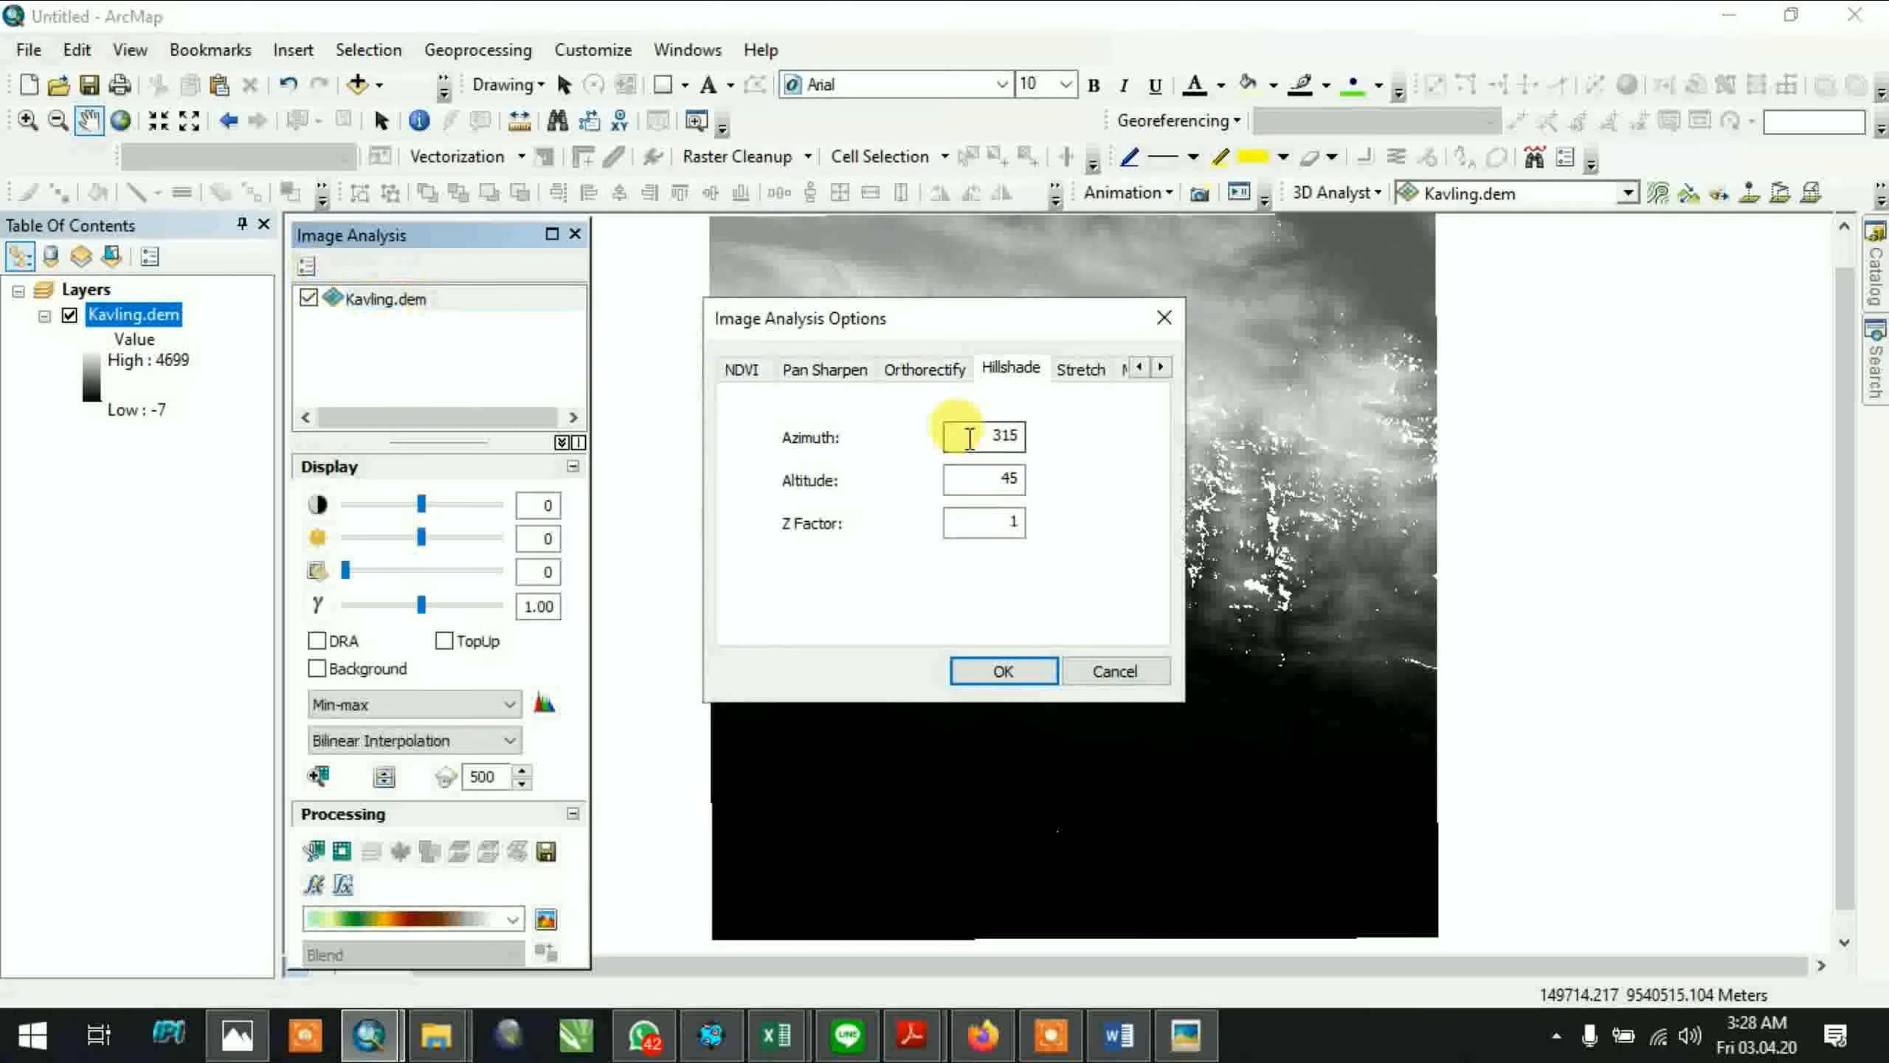
{"action": "left_click_drag", "start_coordinate": [969, 437], "coordinate": [1066, 434]}
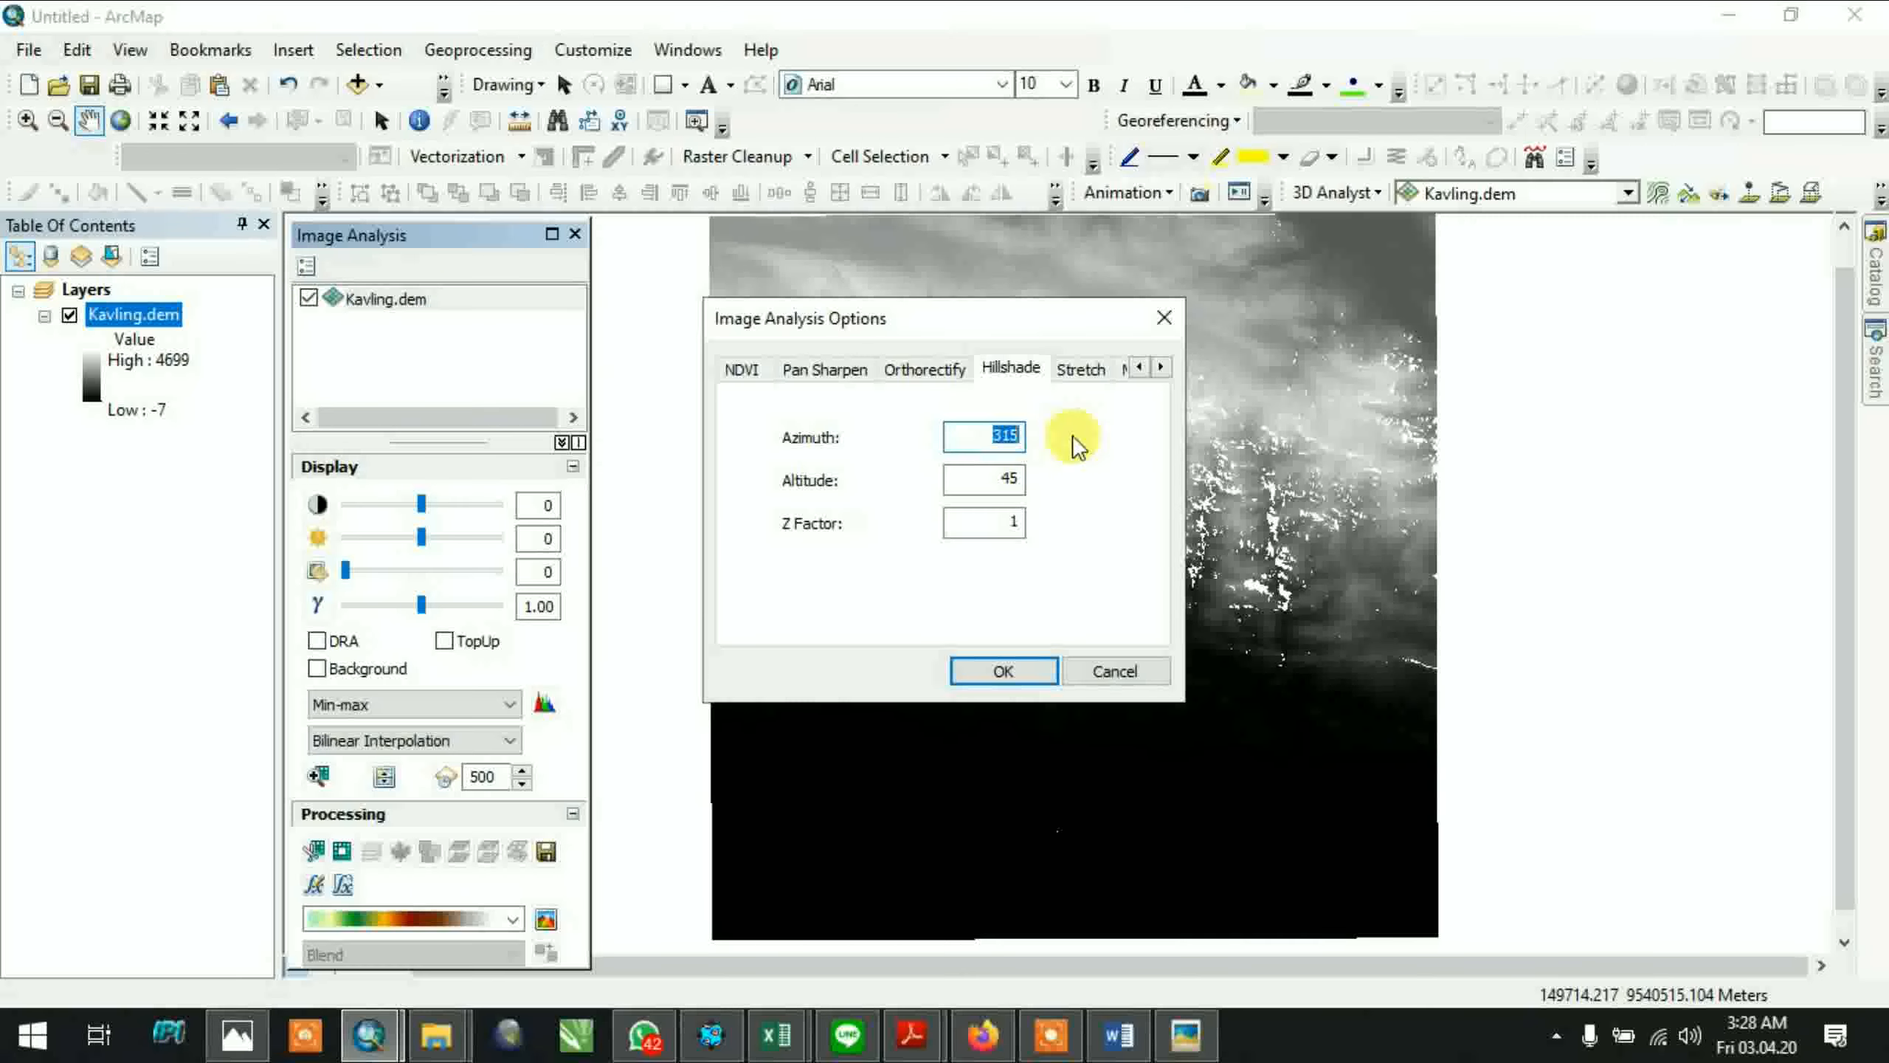
{"action": "type", "text": "0"}
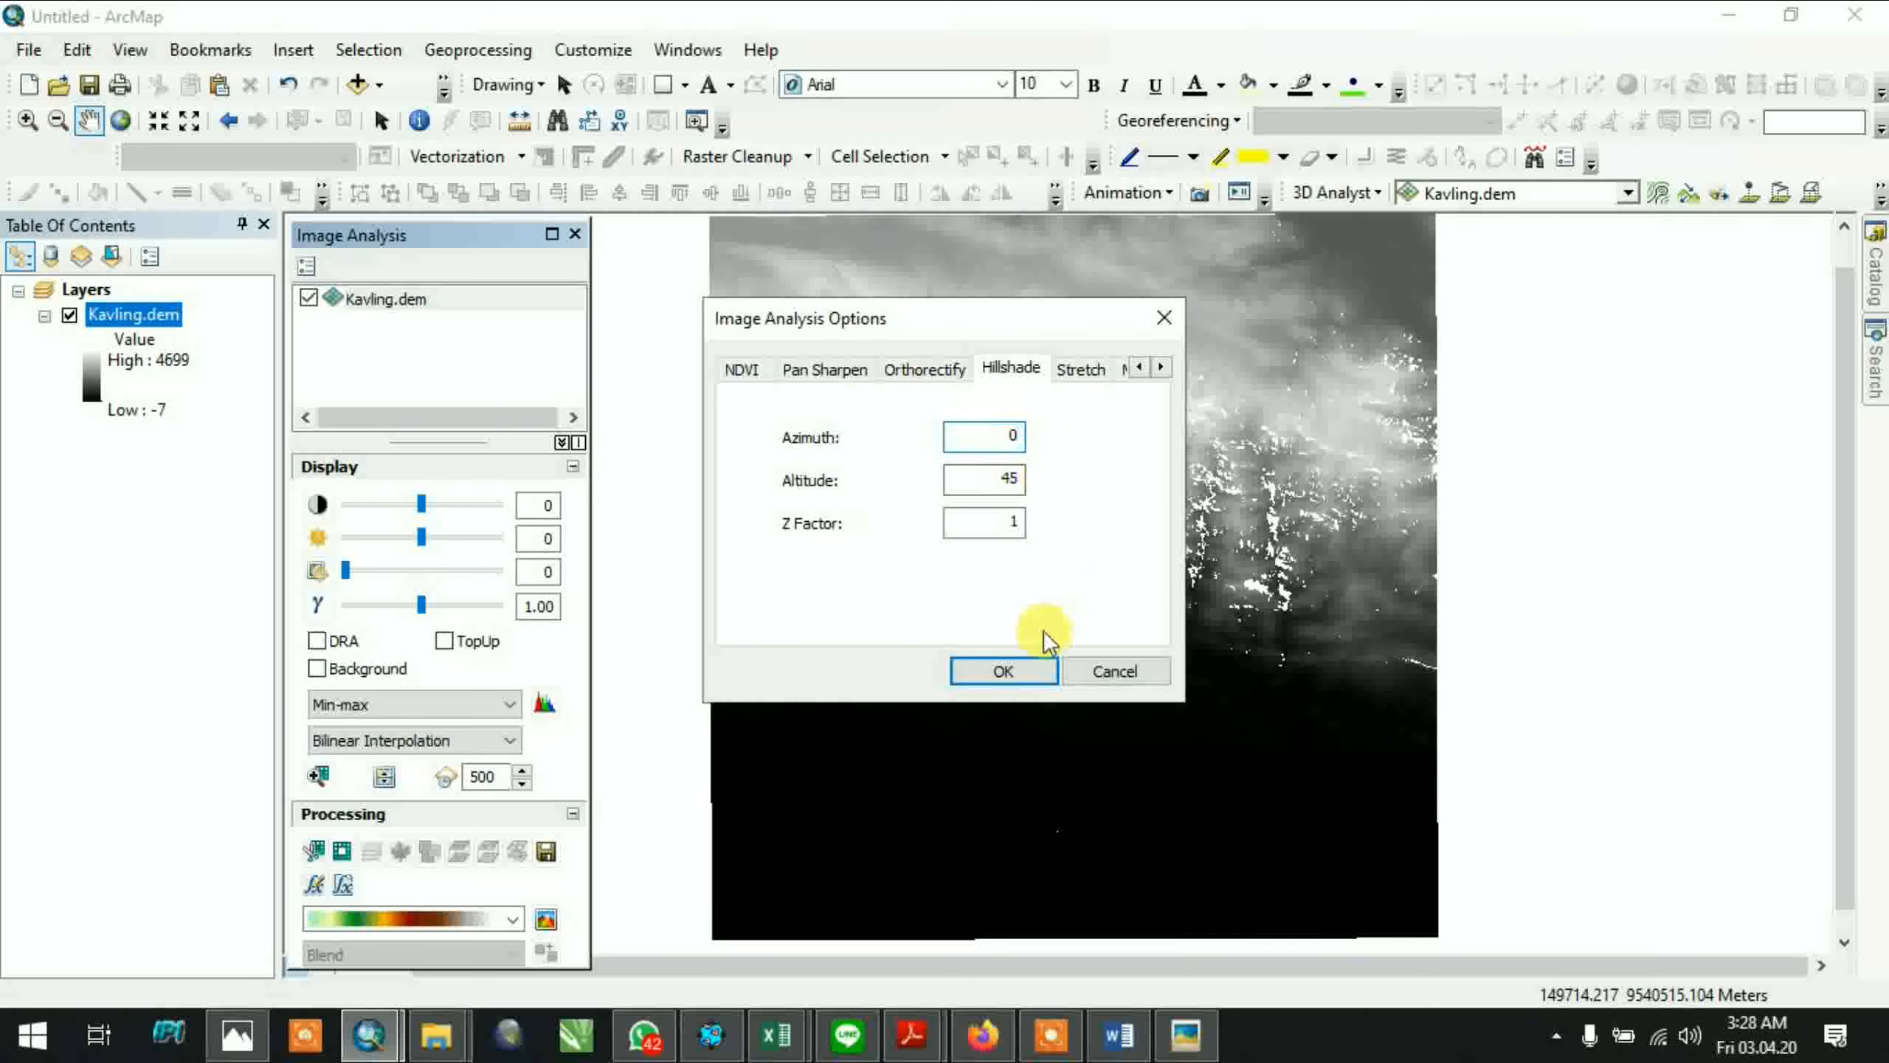
{"action": "left_click", "coordinate": [1045, 666]}
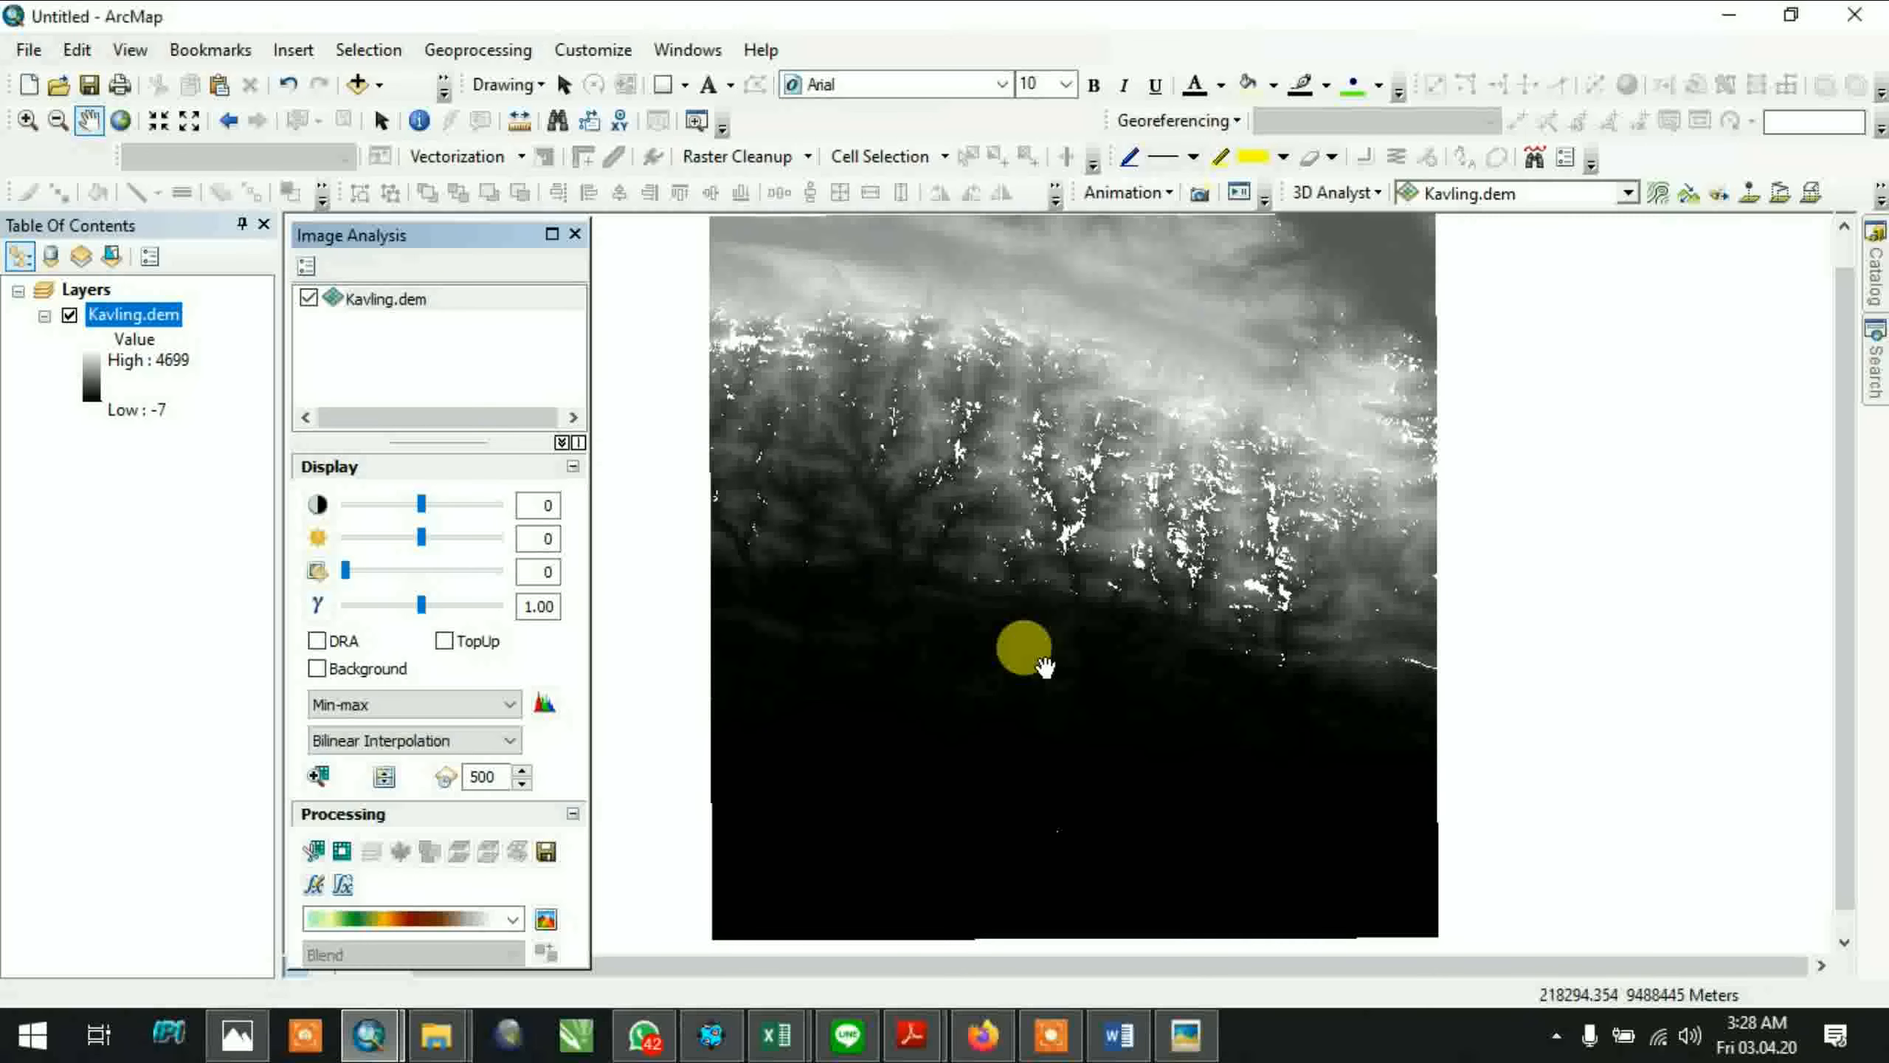
Generate a shaded relief of Kavling.dem using the black-to-white color ramp
{"action": "left_click", "coordinate": [512, 919]}
{"action": "left_click", "coordinate": [421, 494]}
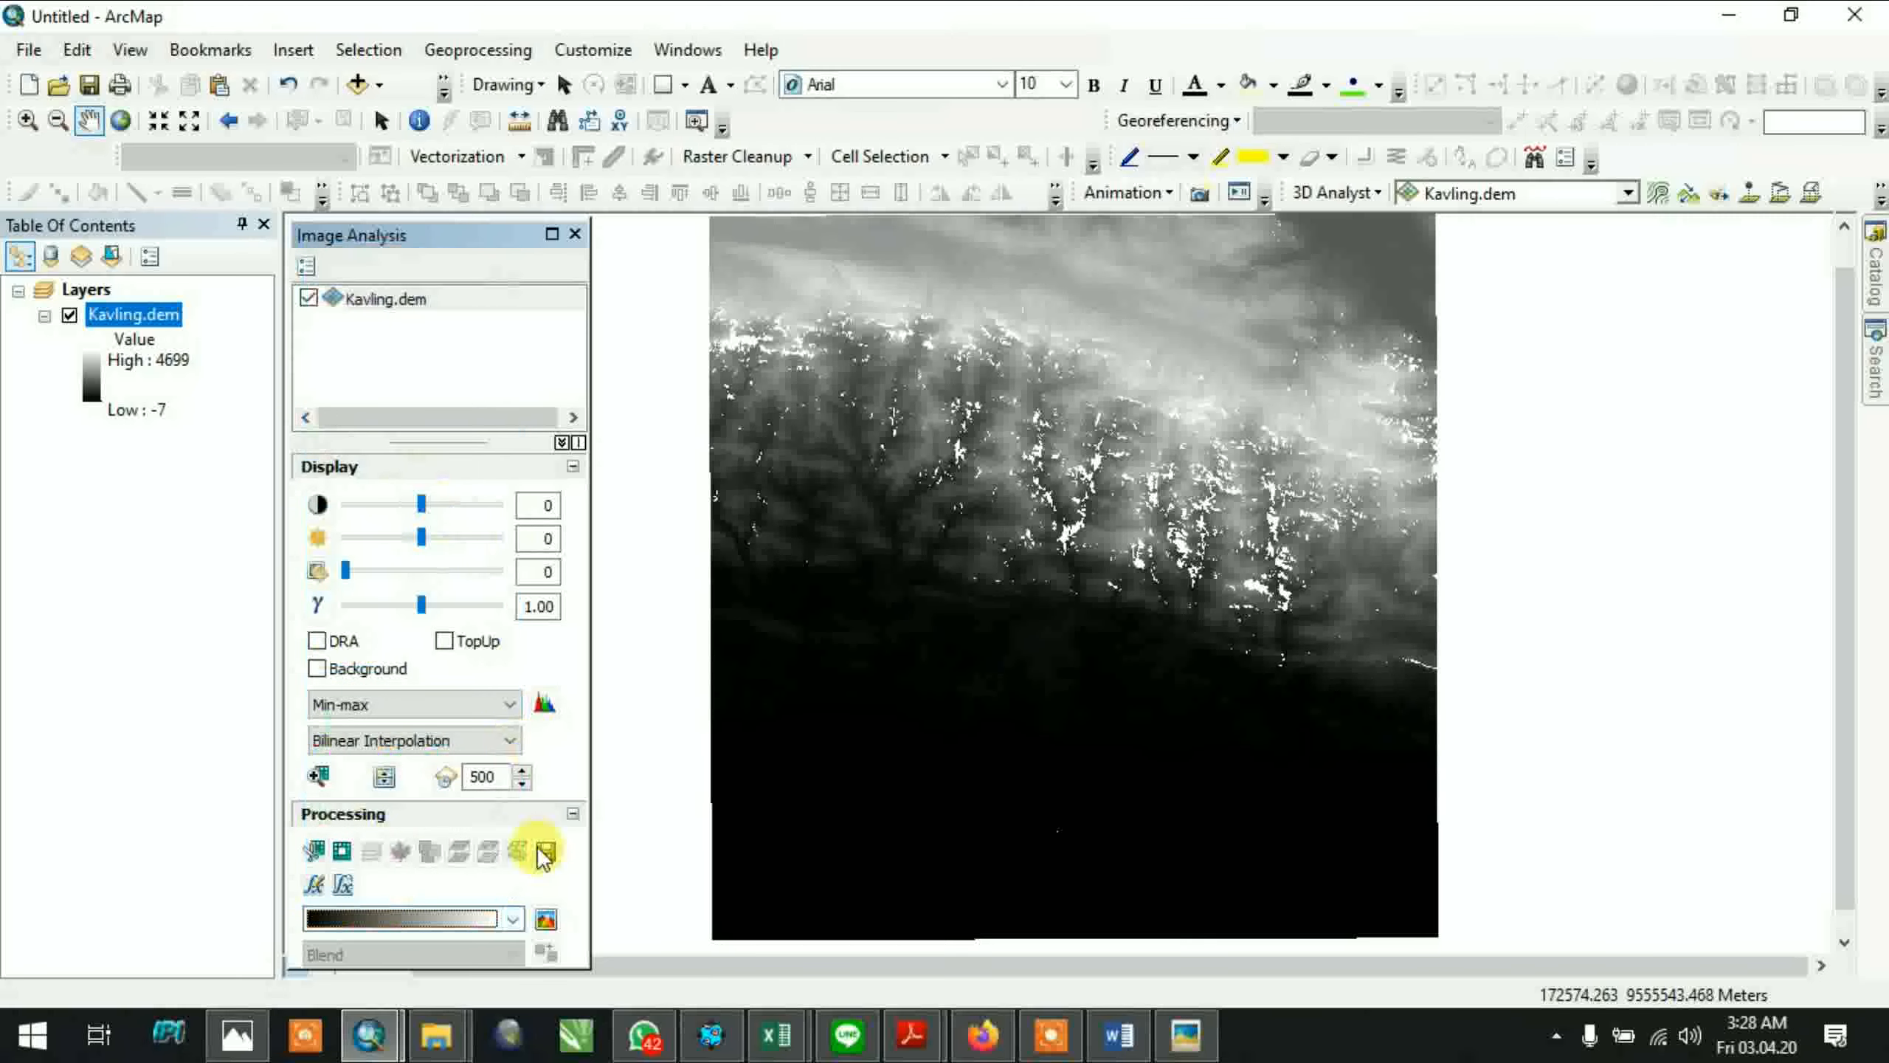
{"action": "left_click", "coordinate": [546, 921]}
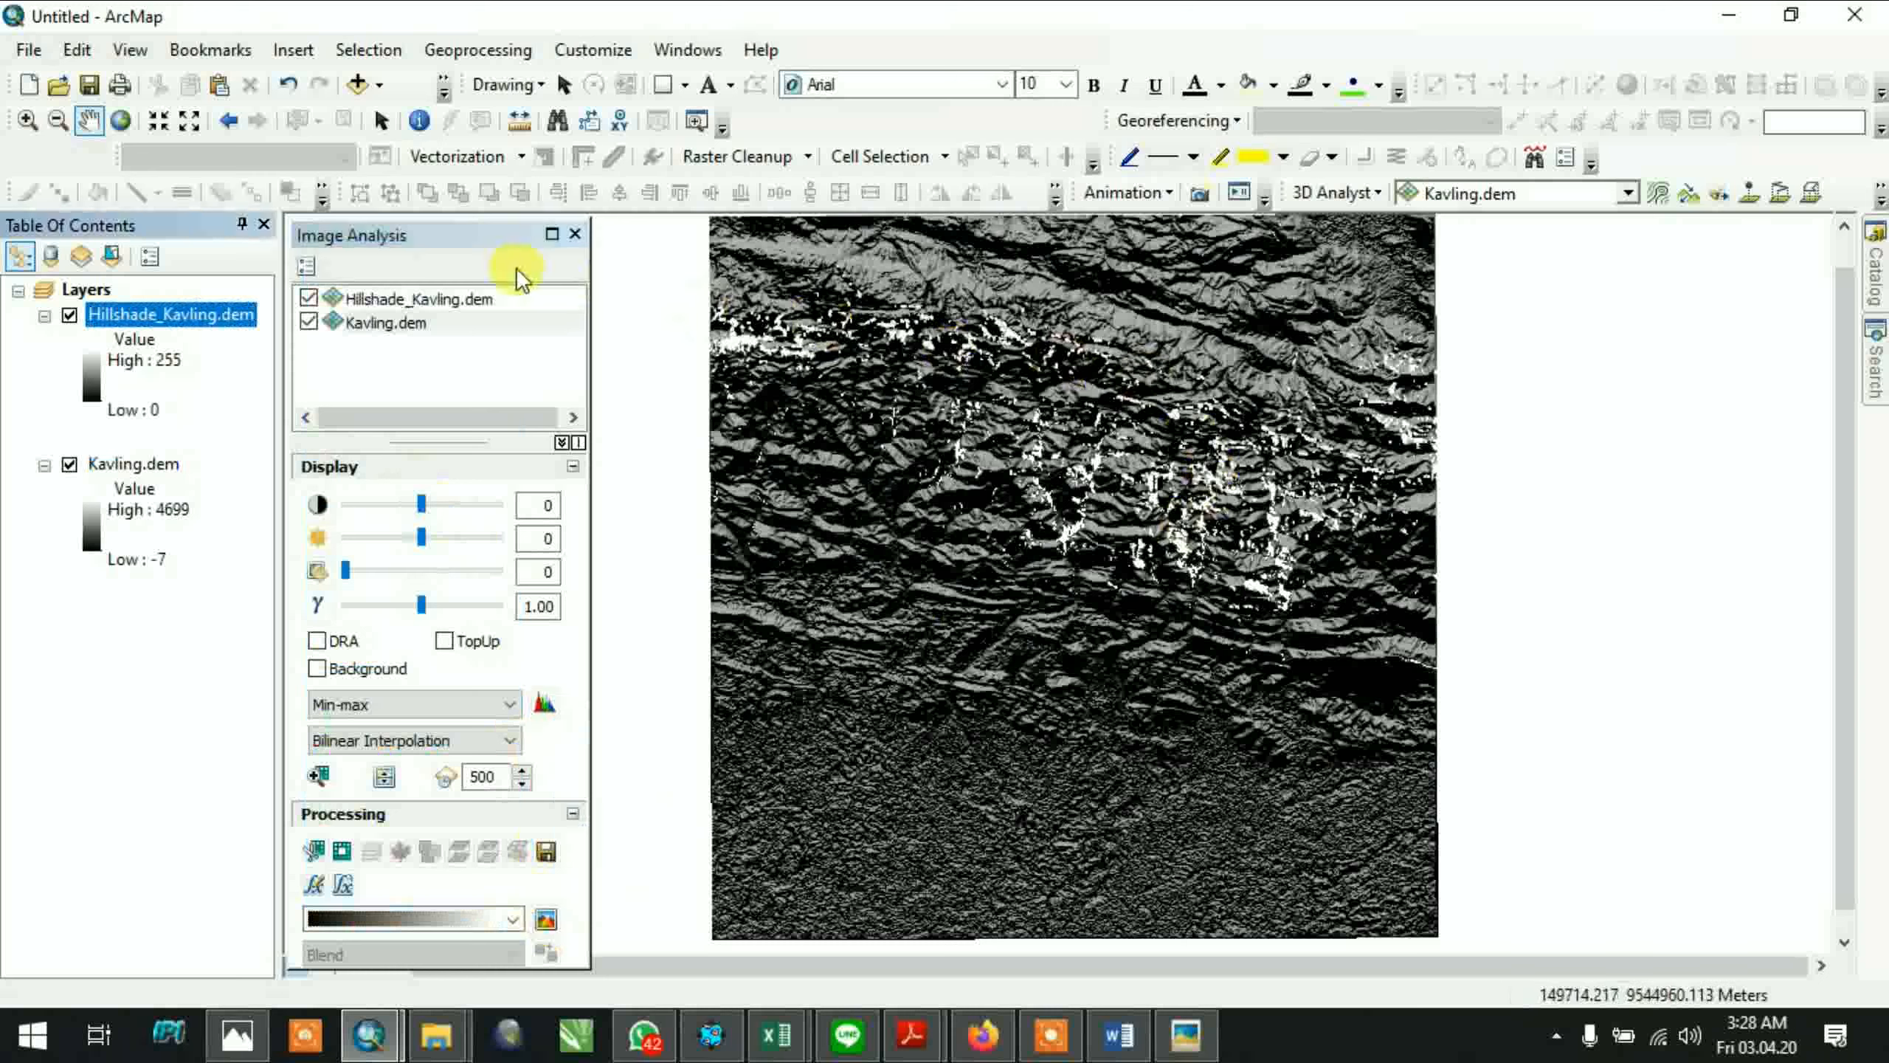
Rename the Hillshade_Kavling.dem layer to 0 in its layer properties
{"action": "left_click", "coordinate": [487, 297]}
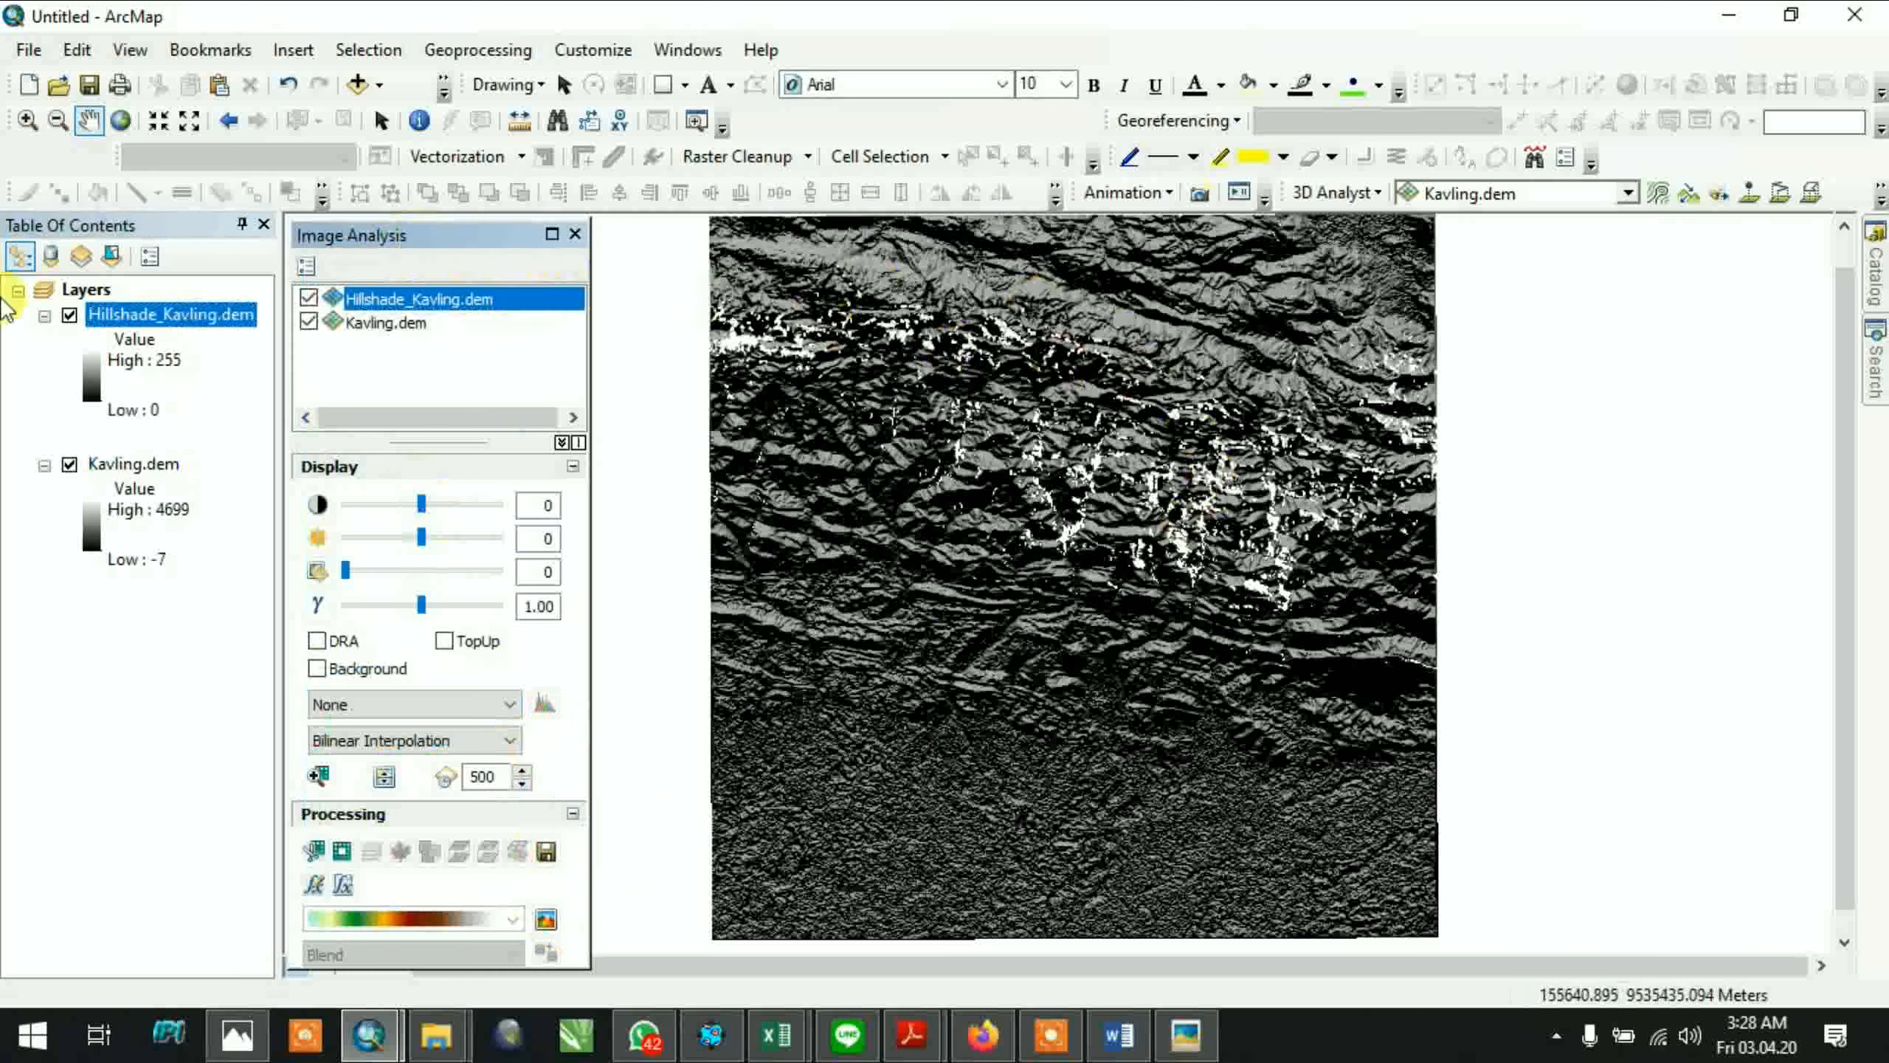
{"action": "left_click", "coordinate": [210, 313]}
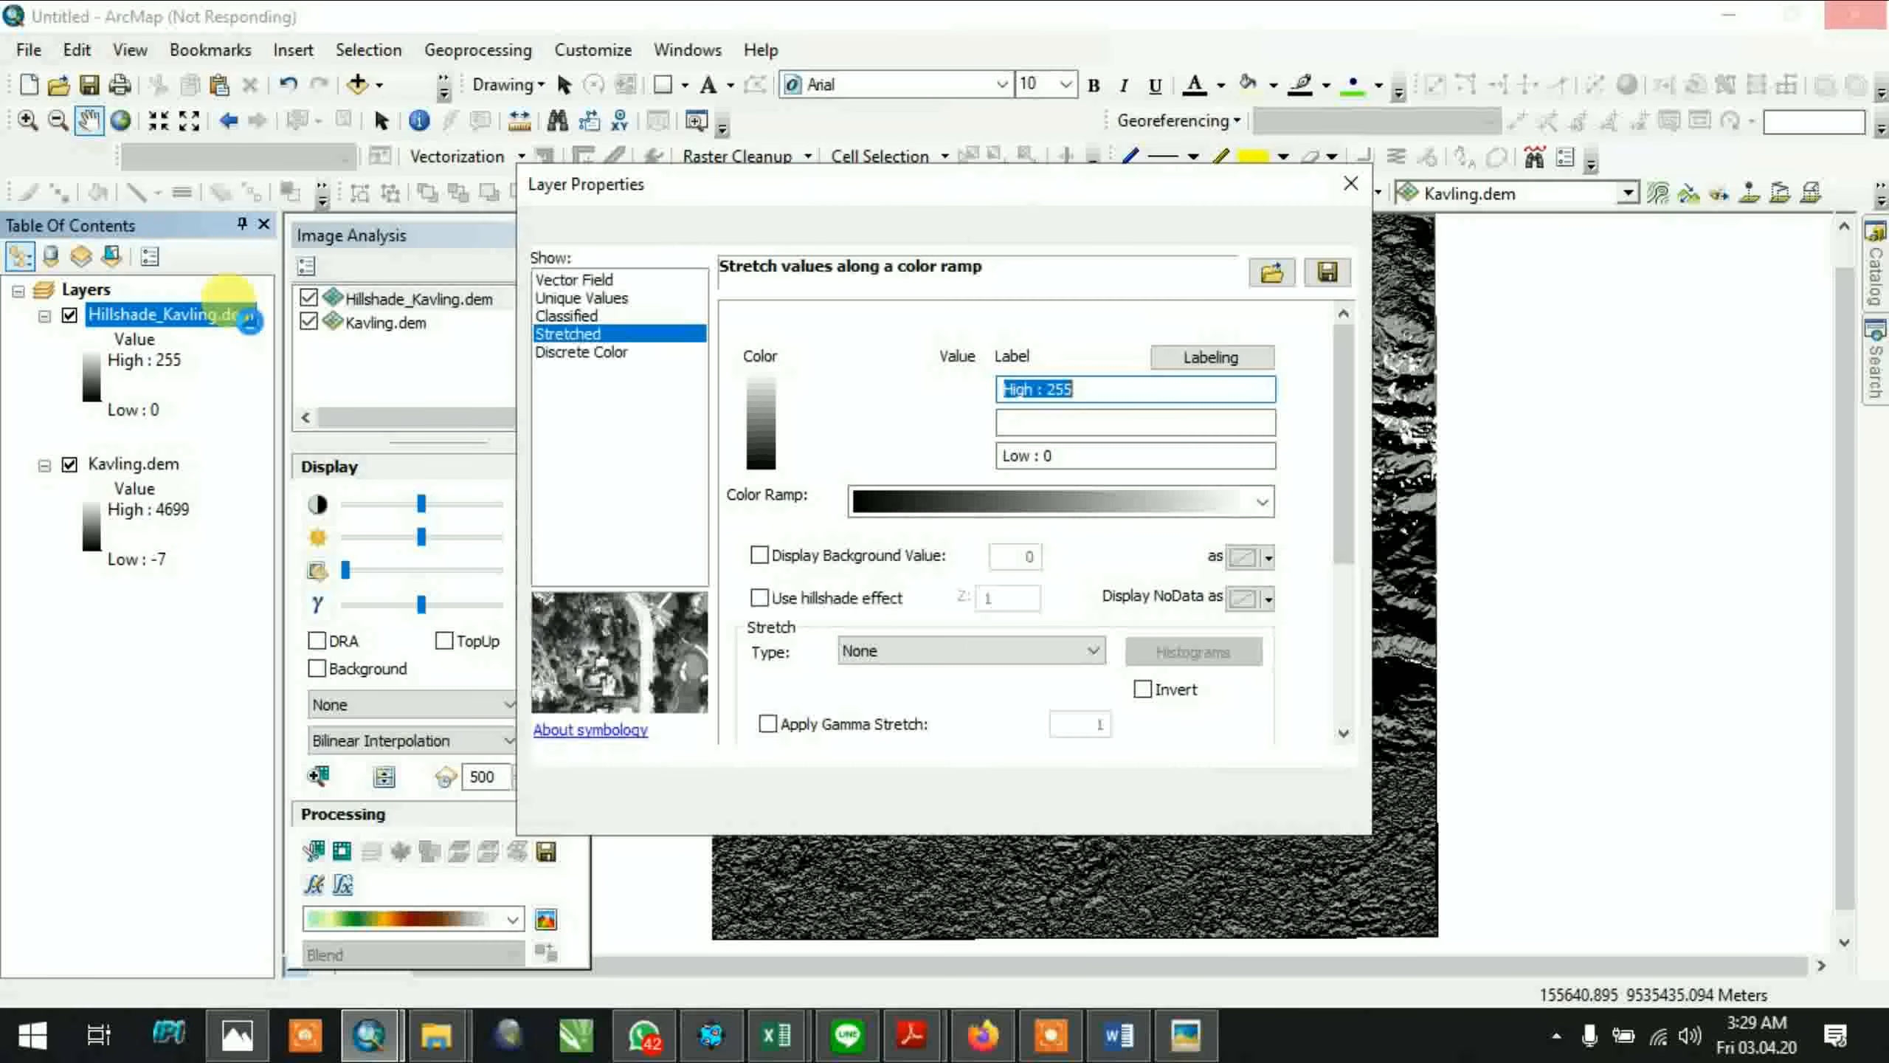
{"action": "left_click", "coordinate": [630, 232]}
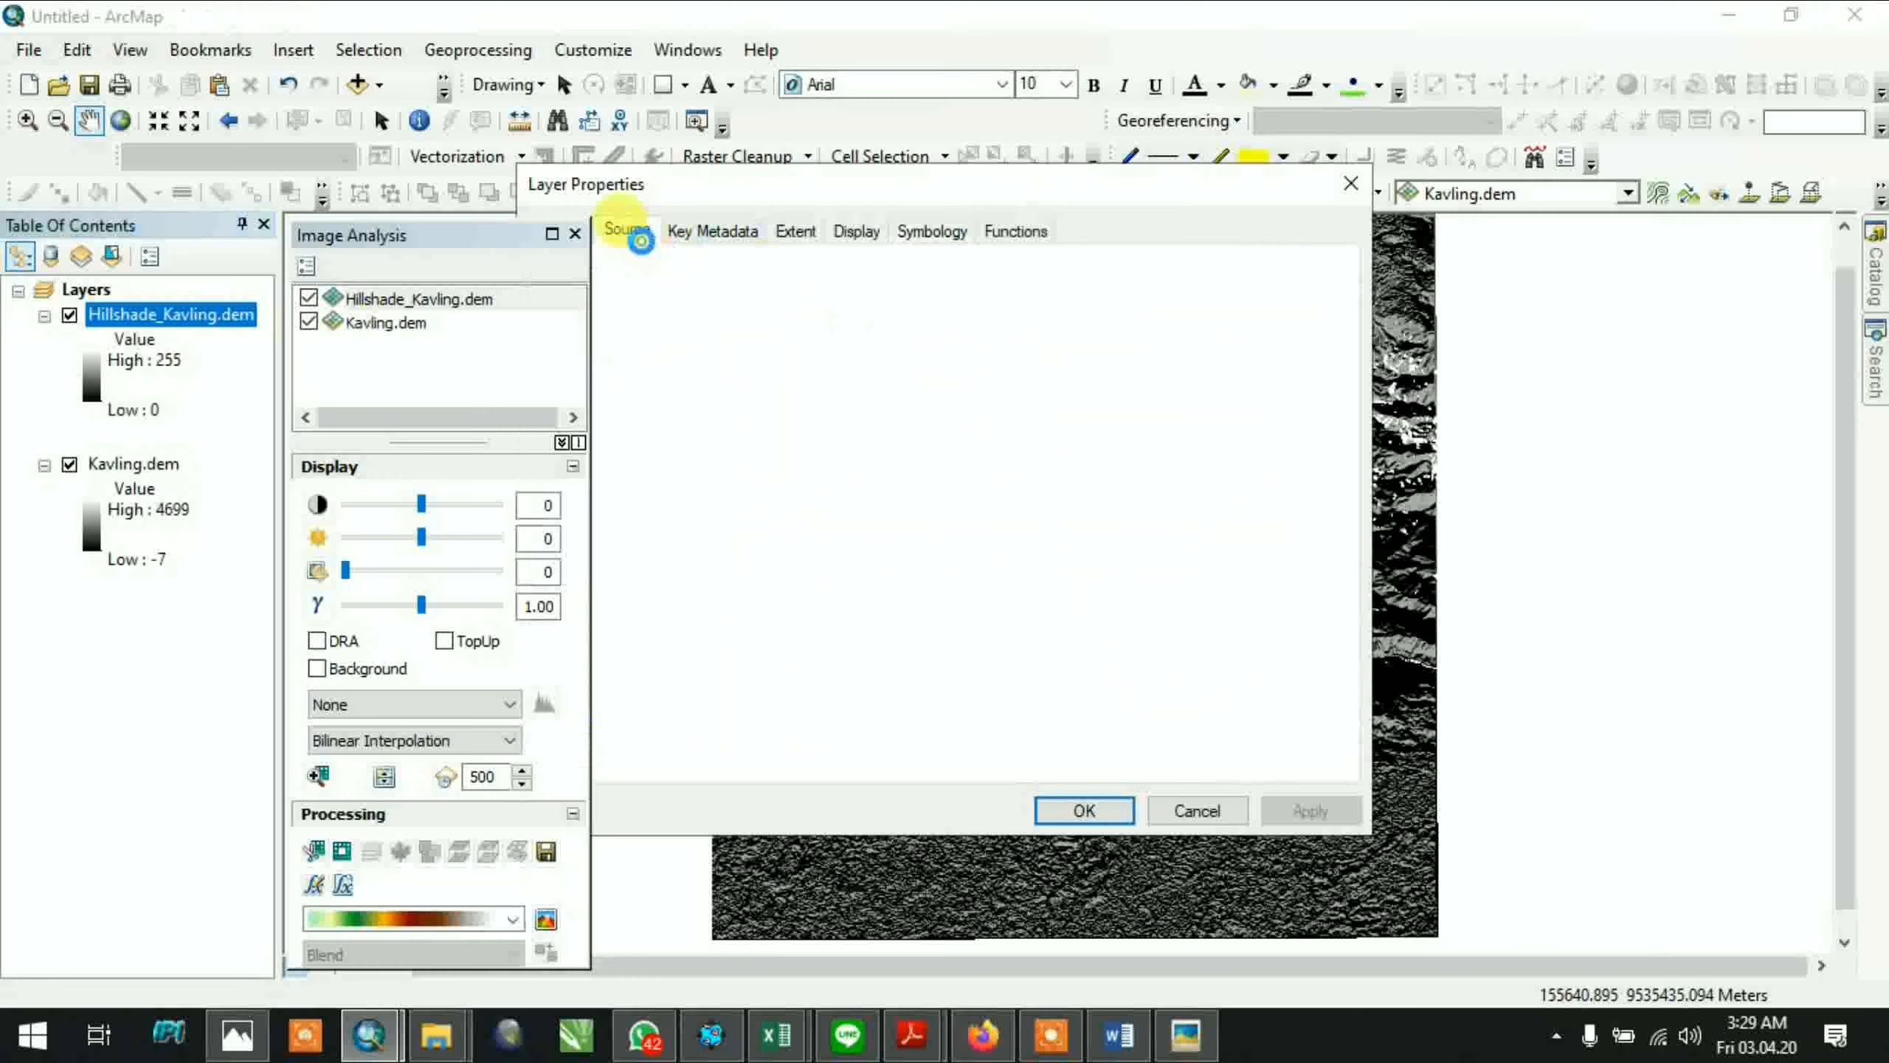
{"action": "left_click", "coordinate": [562, 230]}
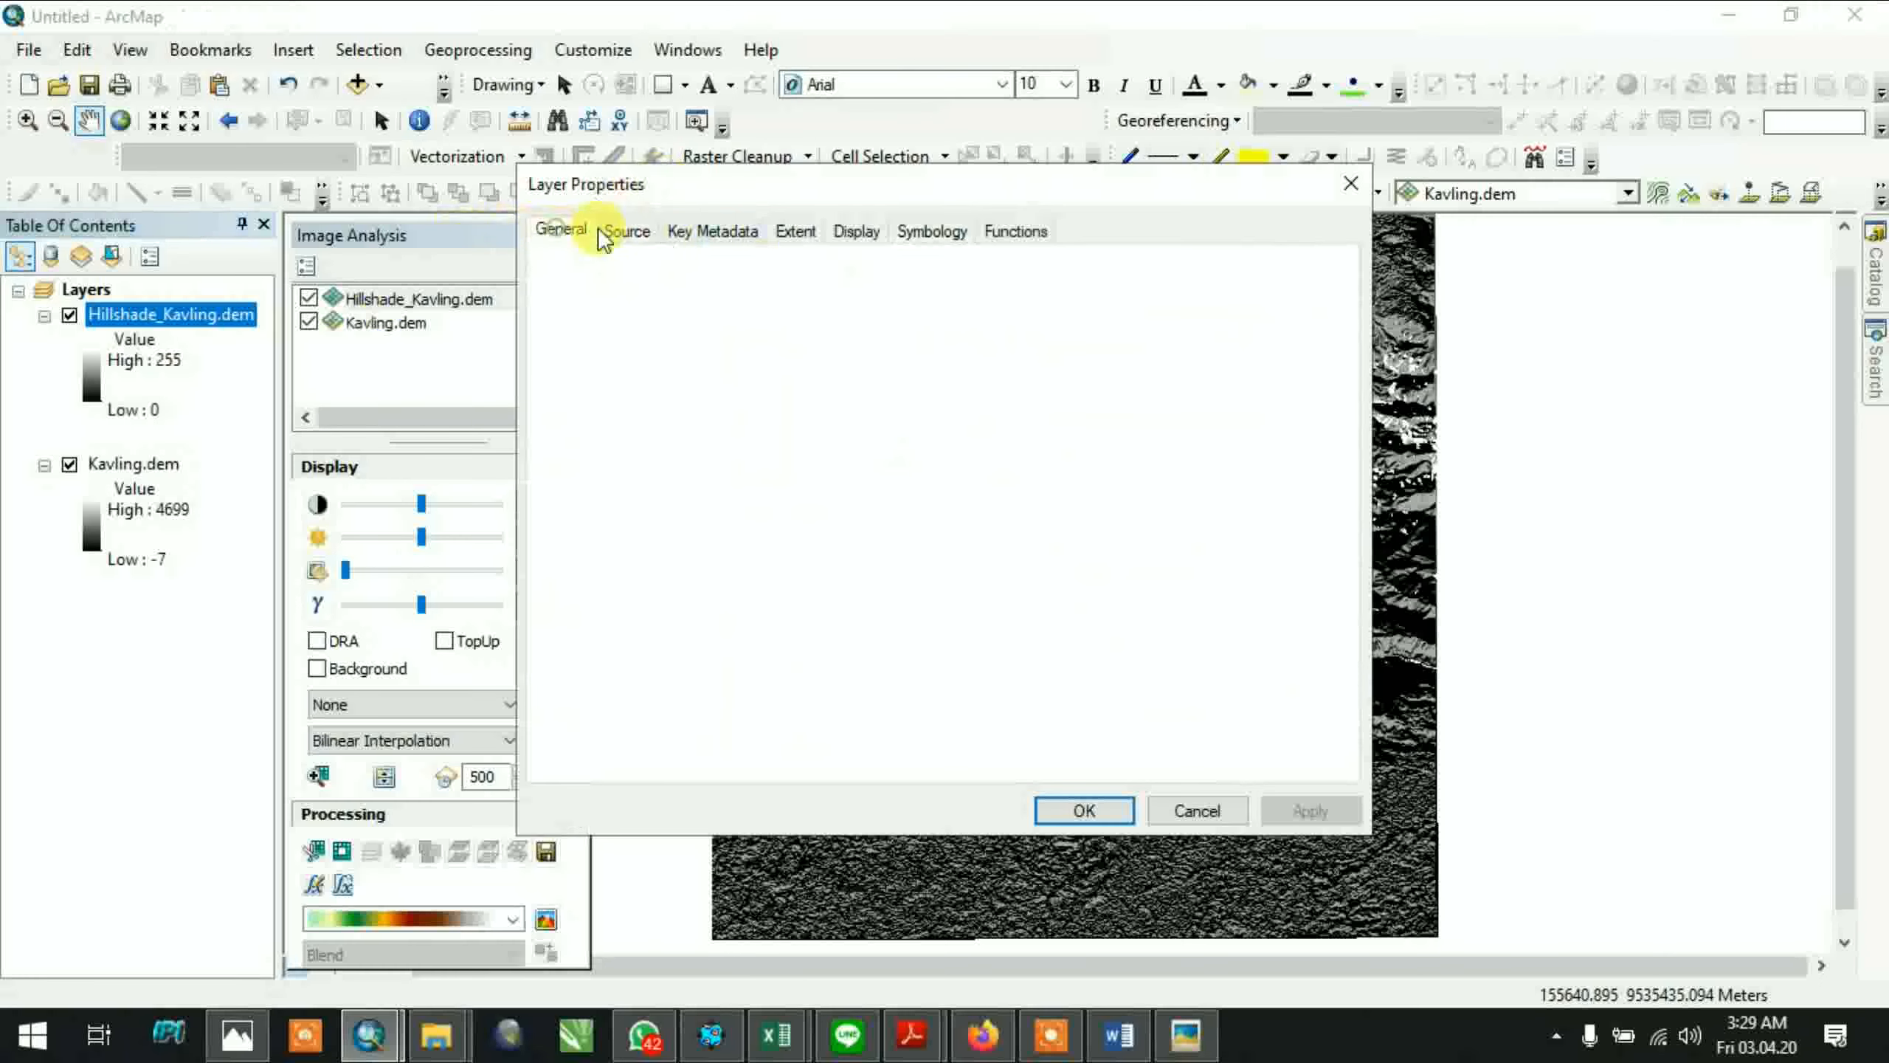
{"action": "type", "text": "H"}
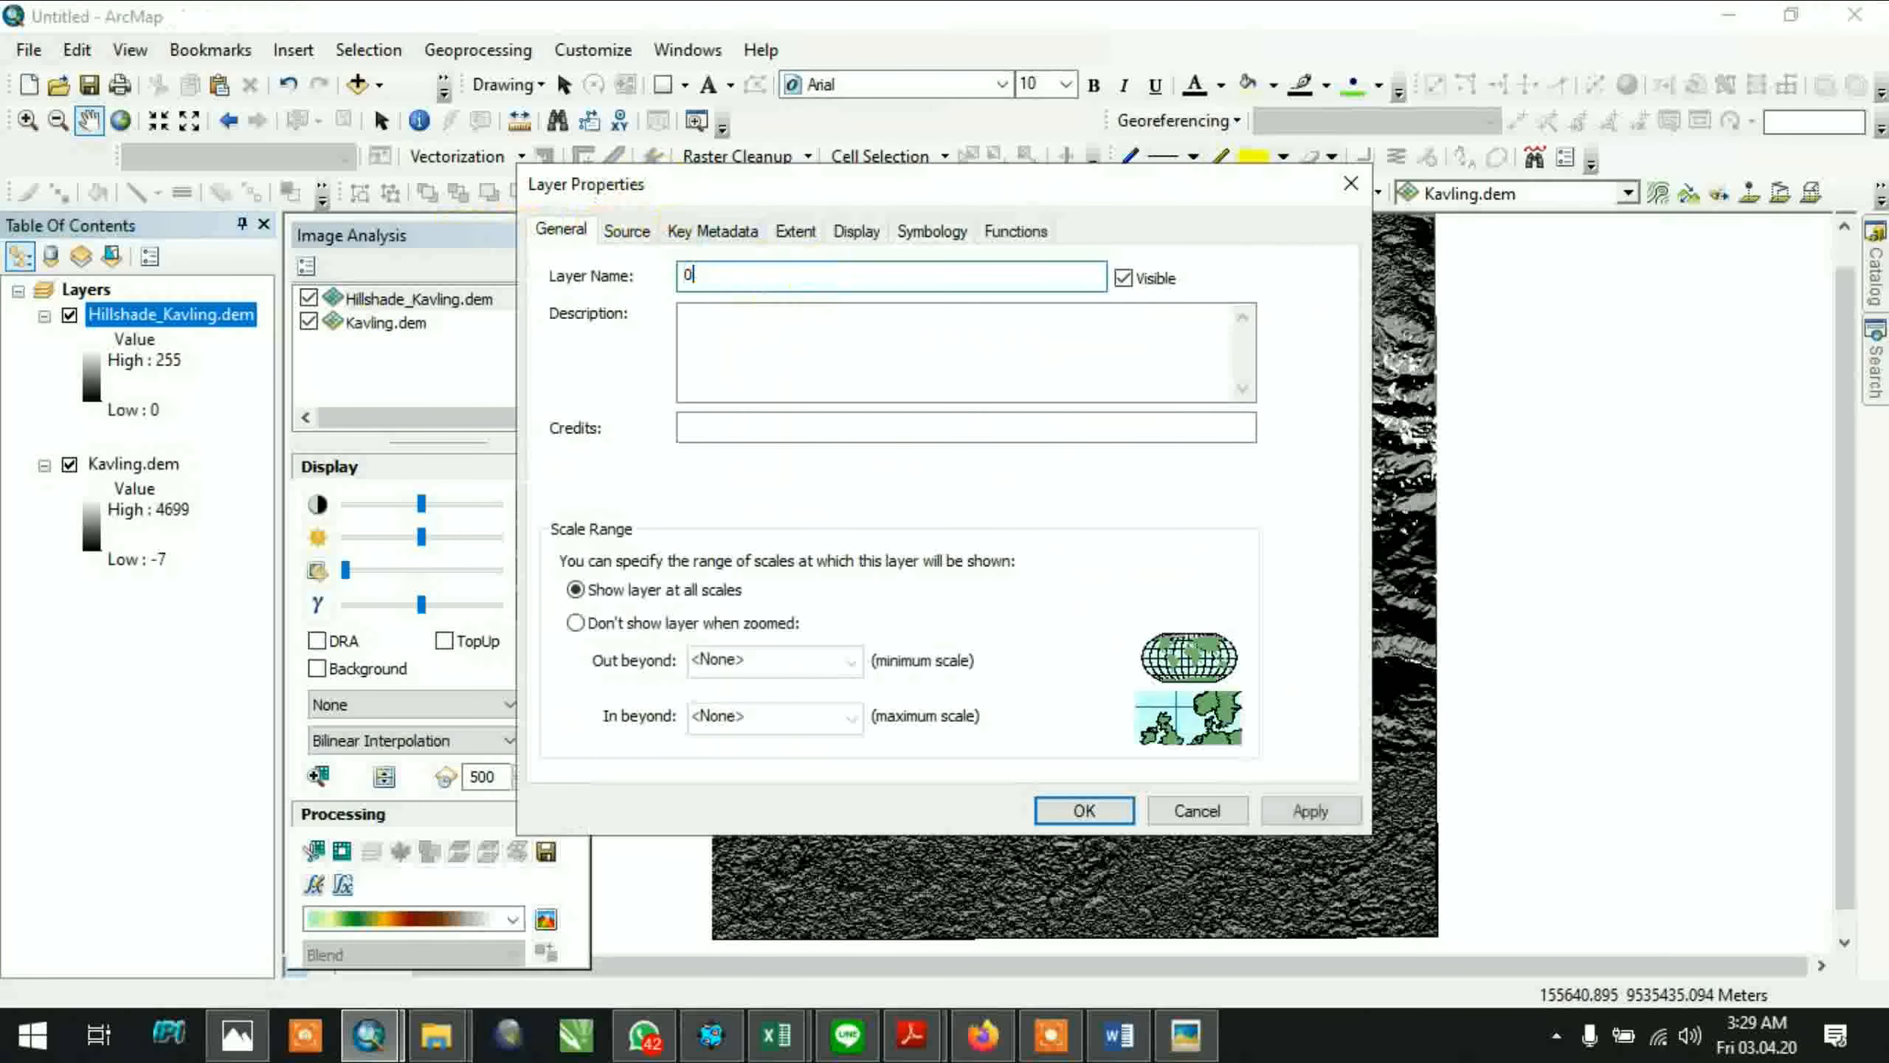
{"action": "left_click", "coordinate": [1083, 810]}
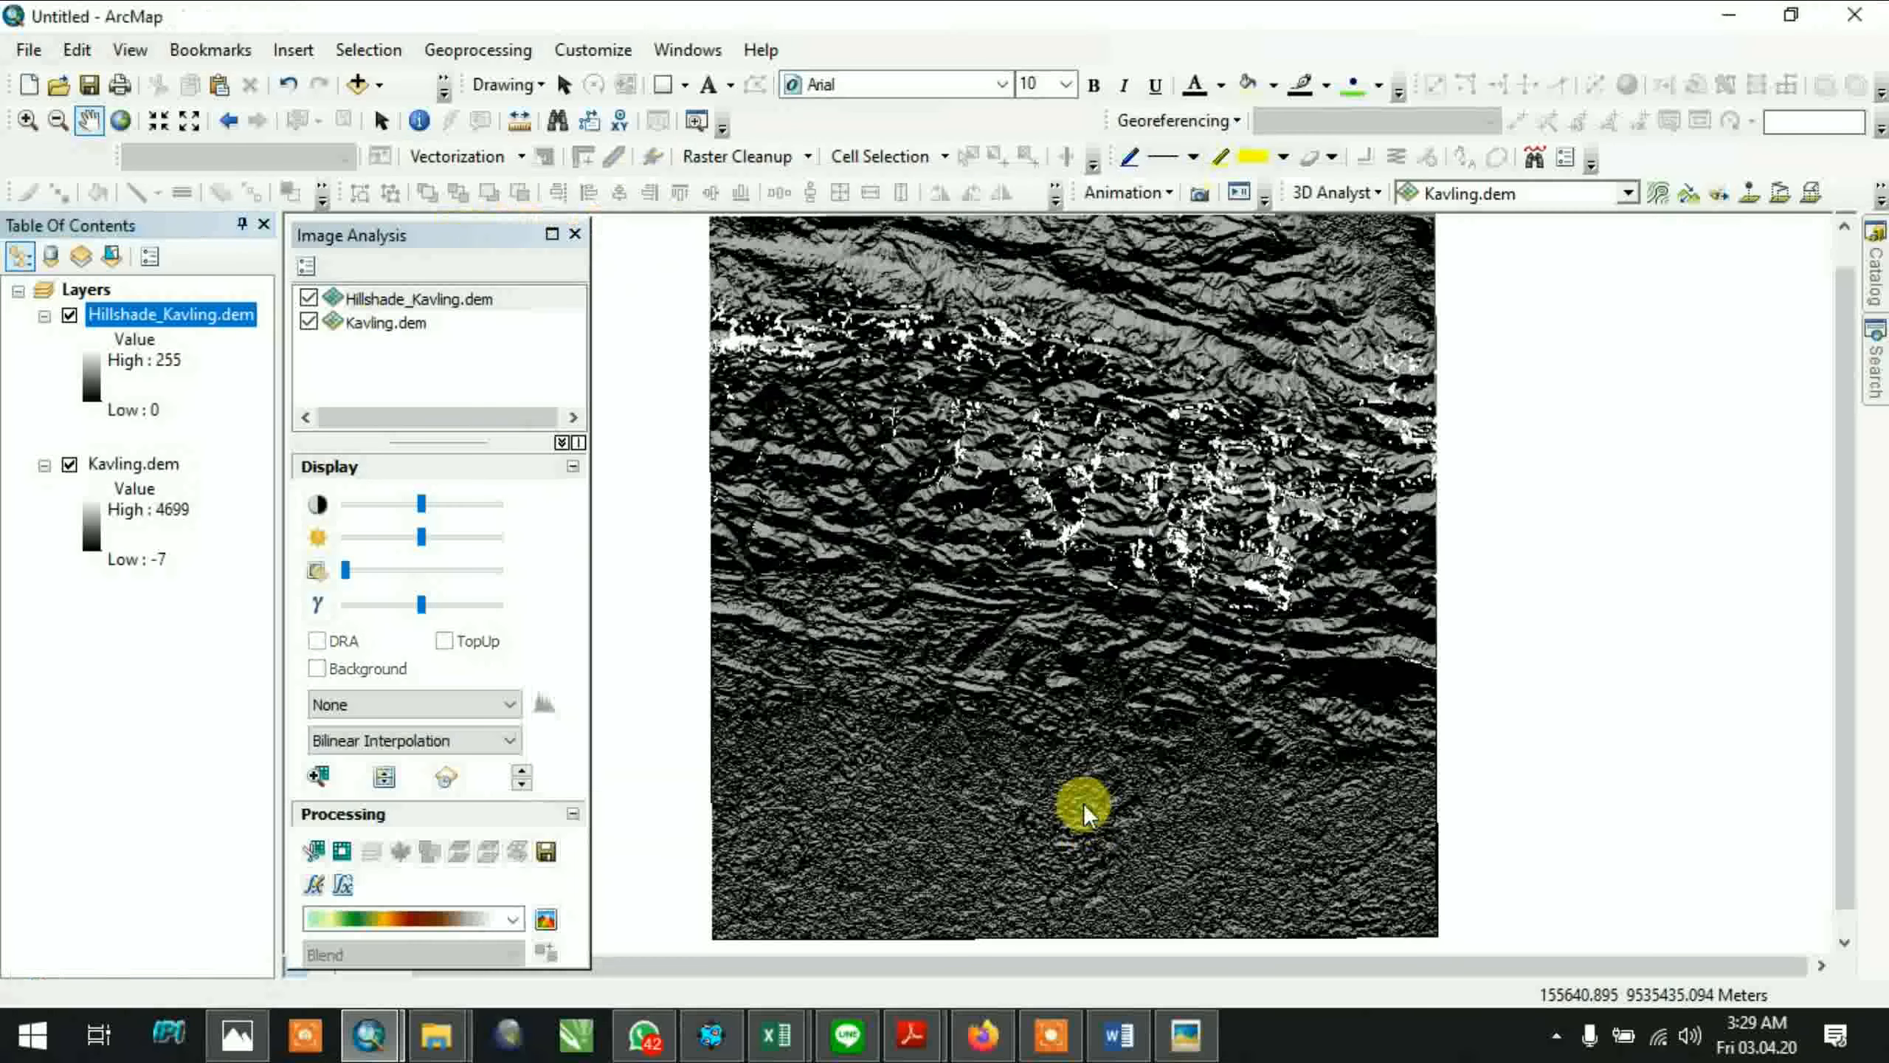
Select Kavling.dem for image analysis again and set the Hillshade azimuth to 45
{"action": "left_click", "coordinate": [420, 329]}
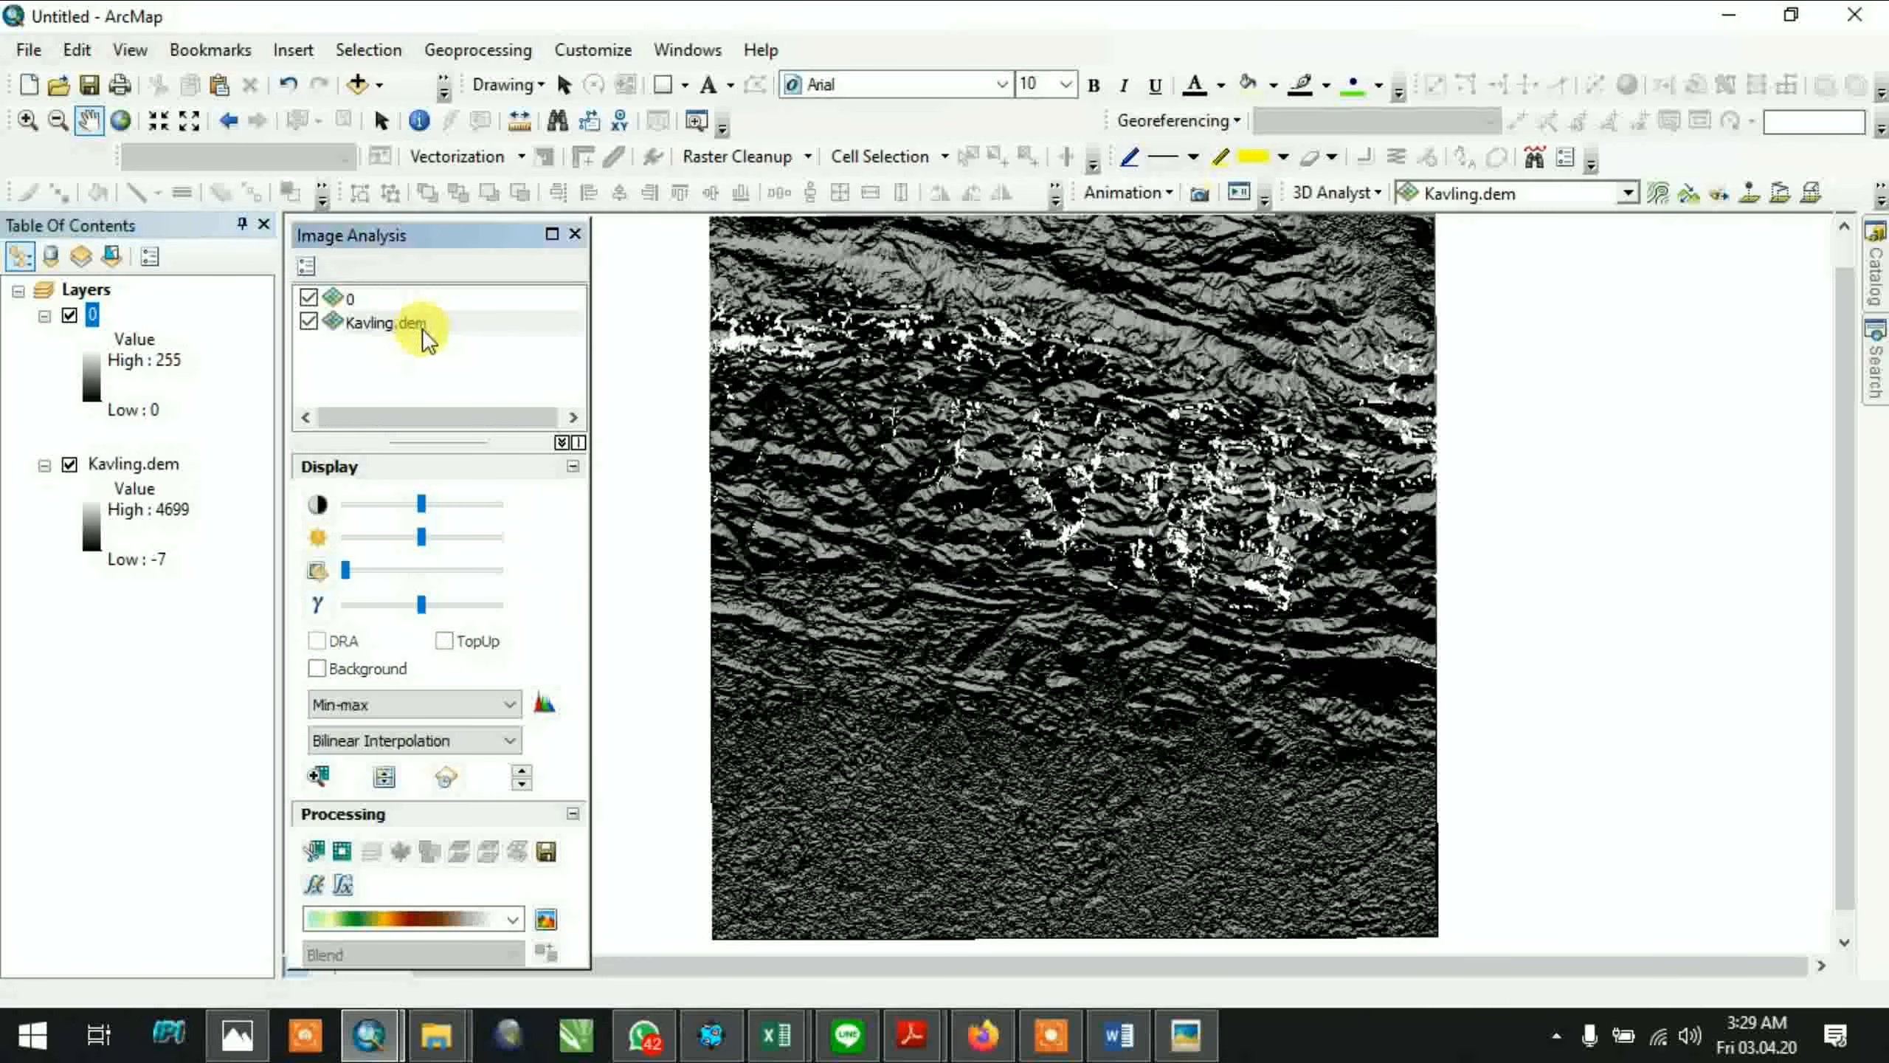
{"action": "left_click", "coordinate": [424, 328]}
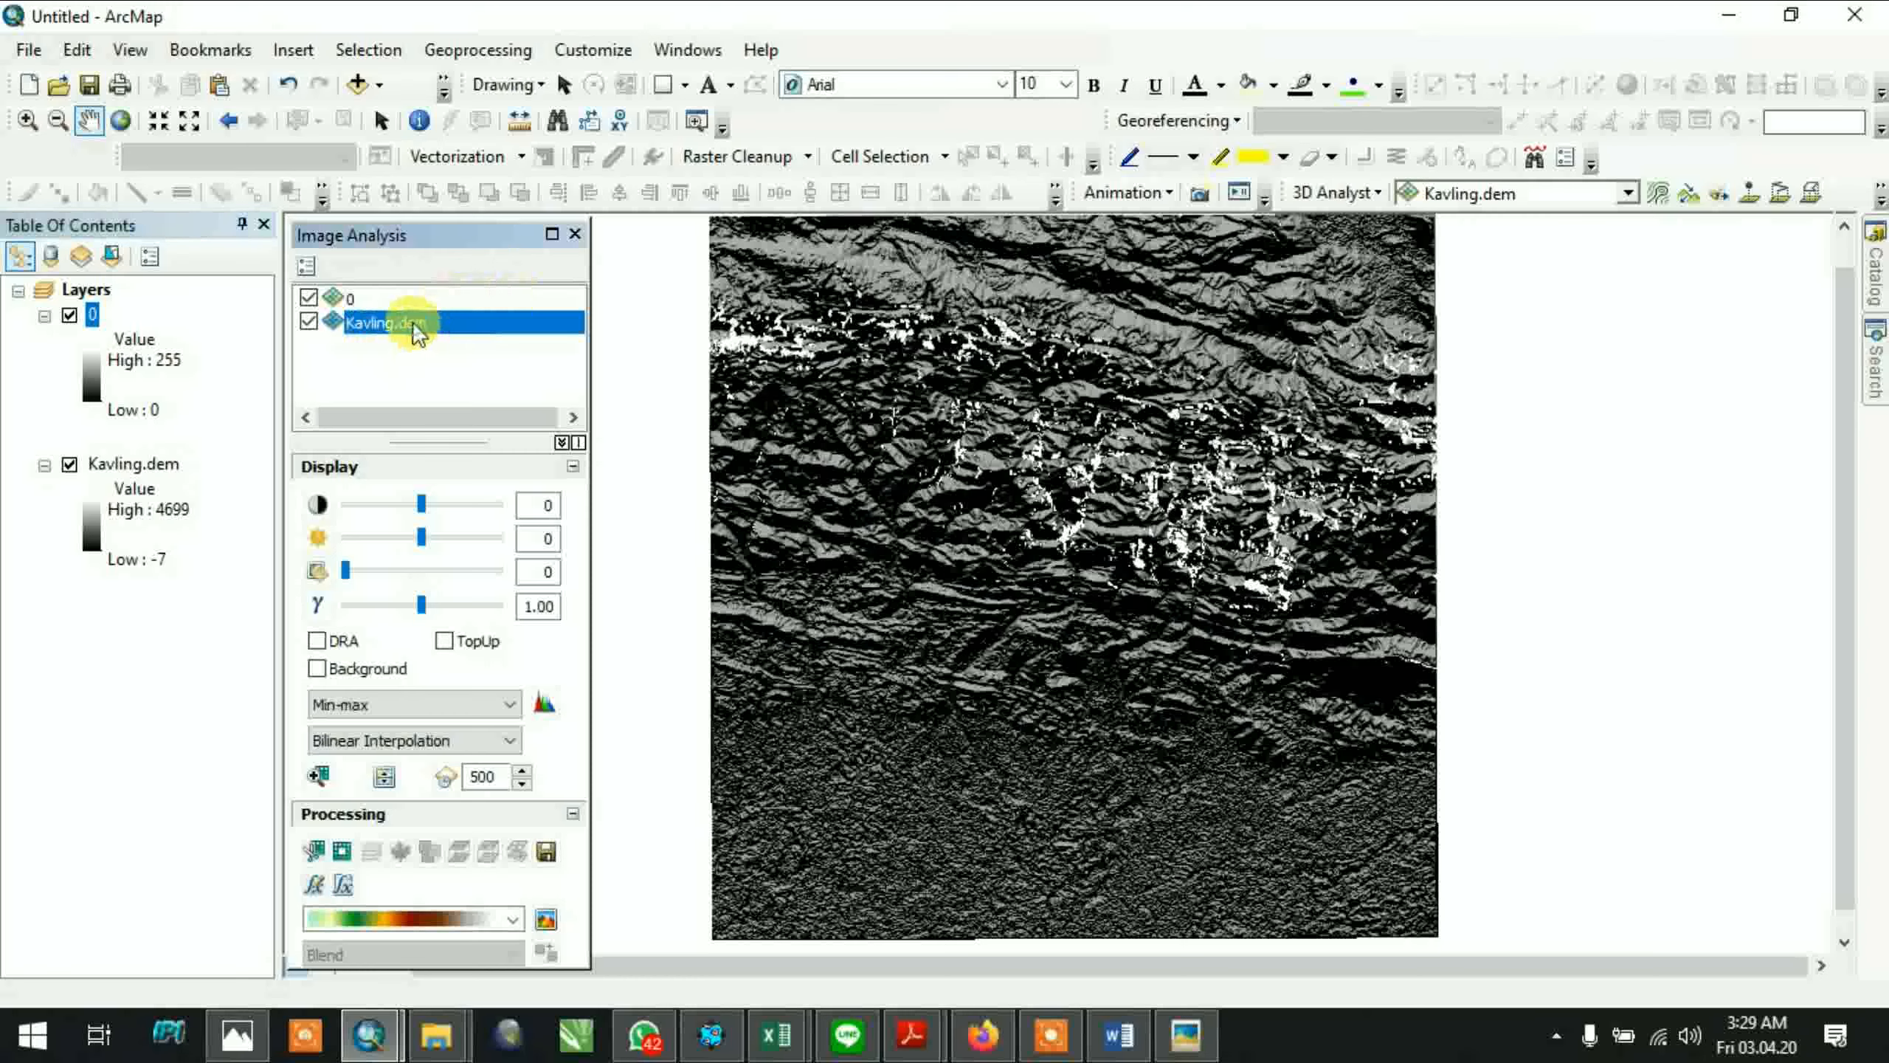
{"action": "left_click", "coordinate": [308, 268]}
{"action": "double_click", "coordinate": [970, 434]}
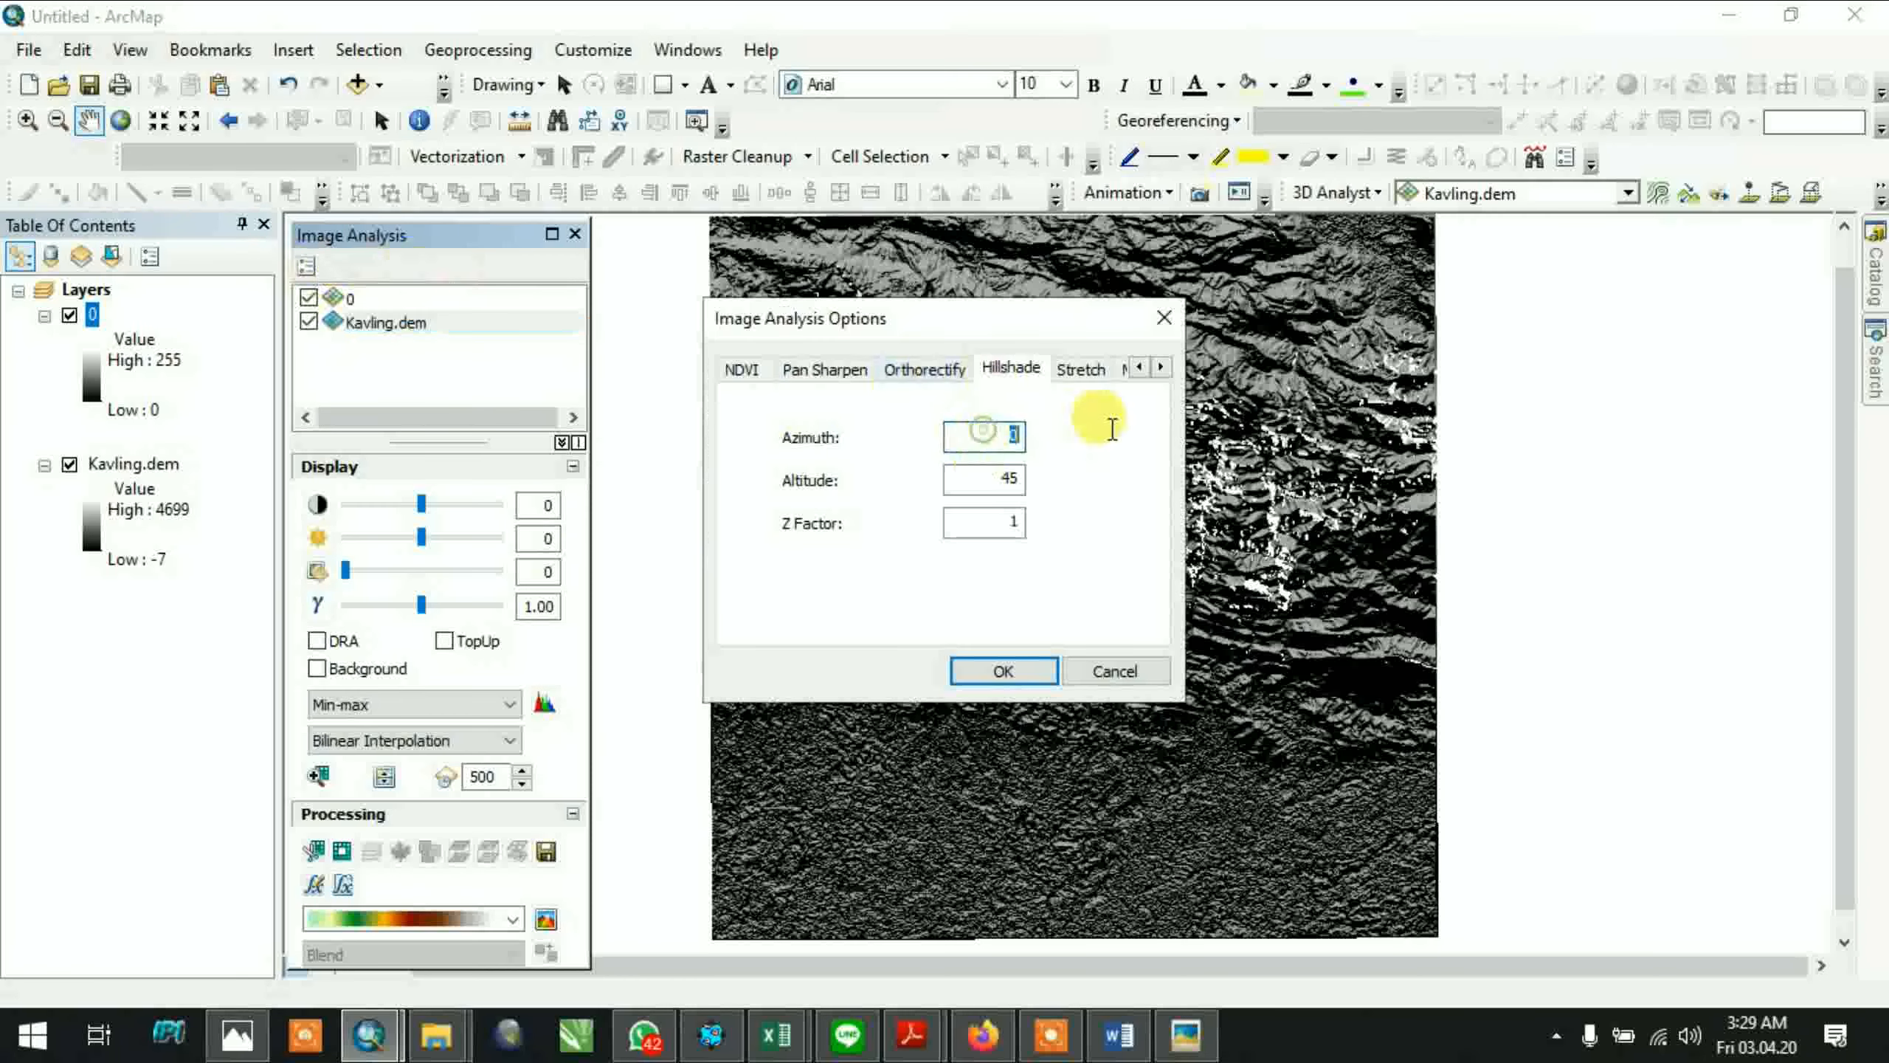
{"action": "type", "text": "45"}
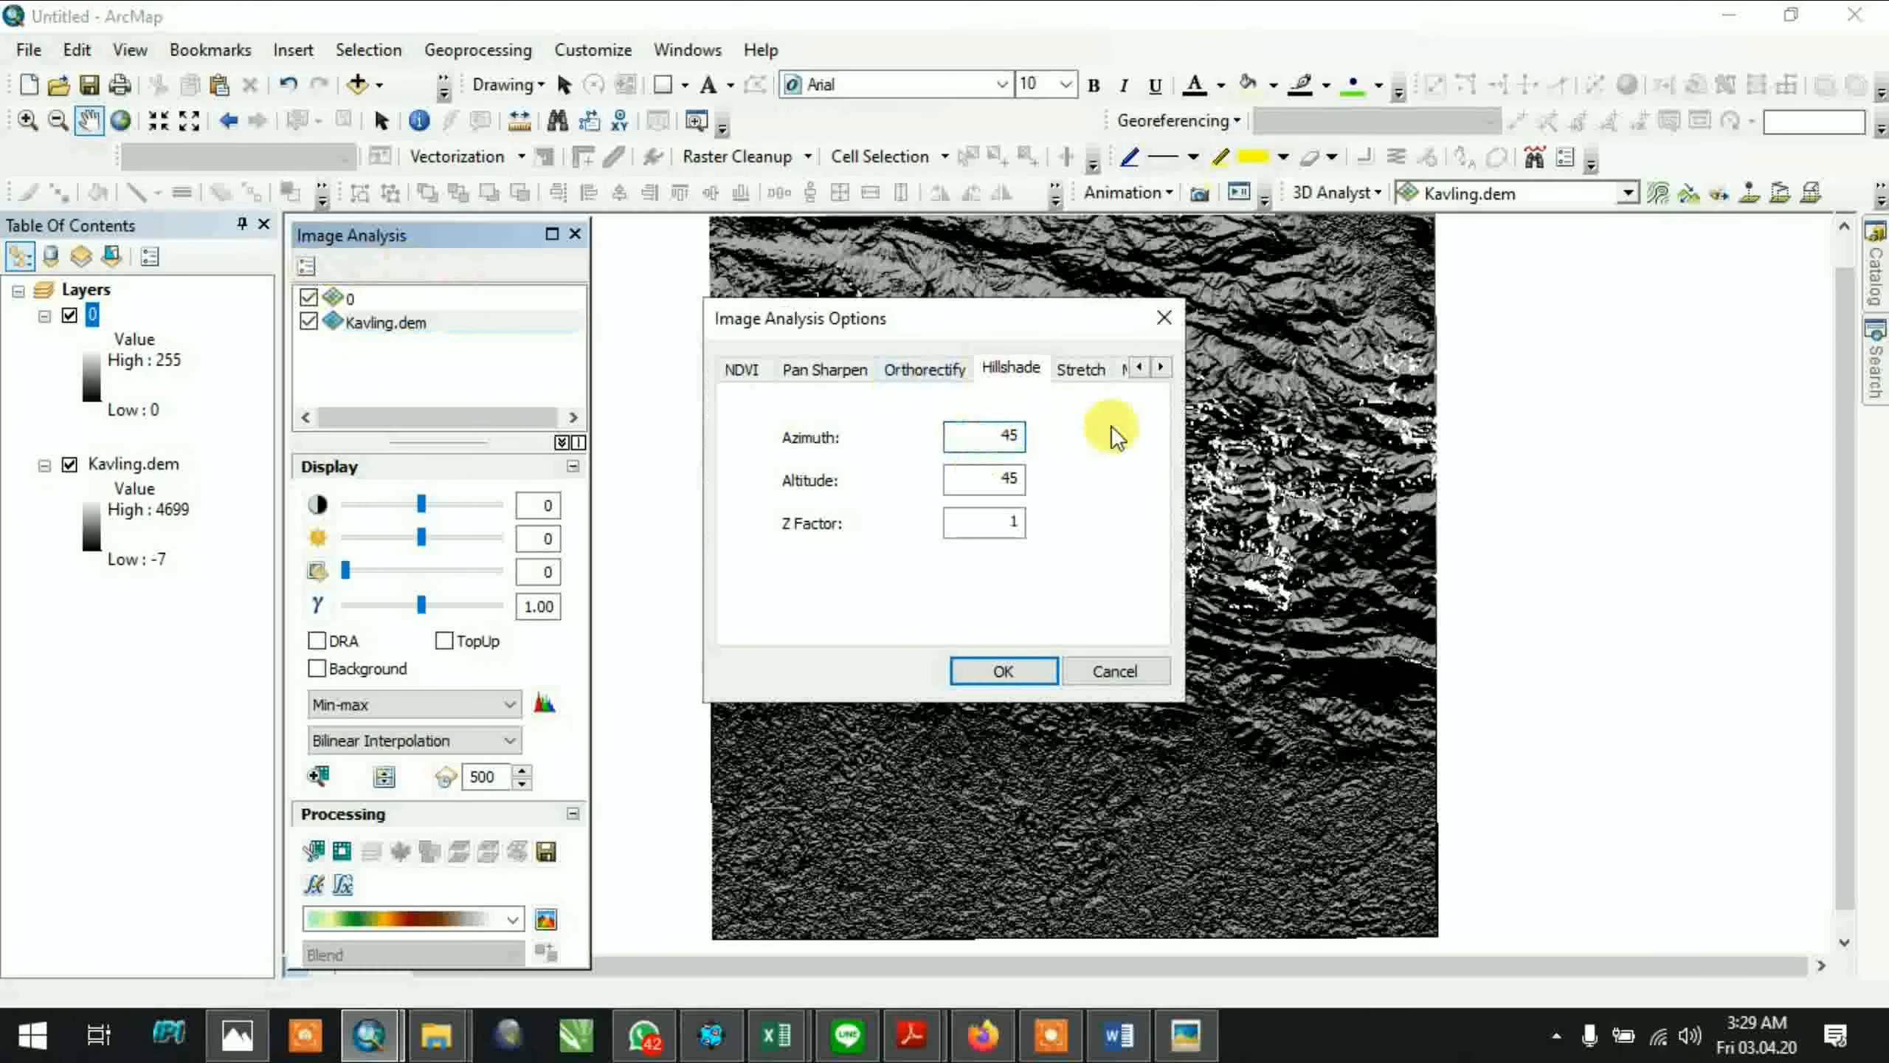
{"action": "left_click", "coordinate": [1026, 668]}
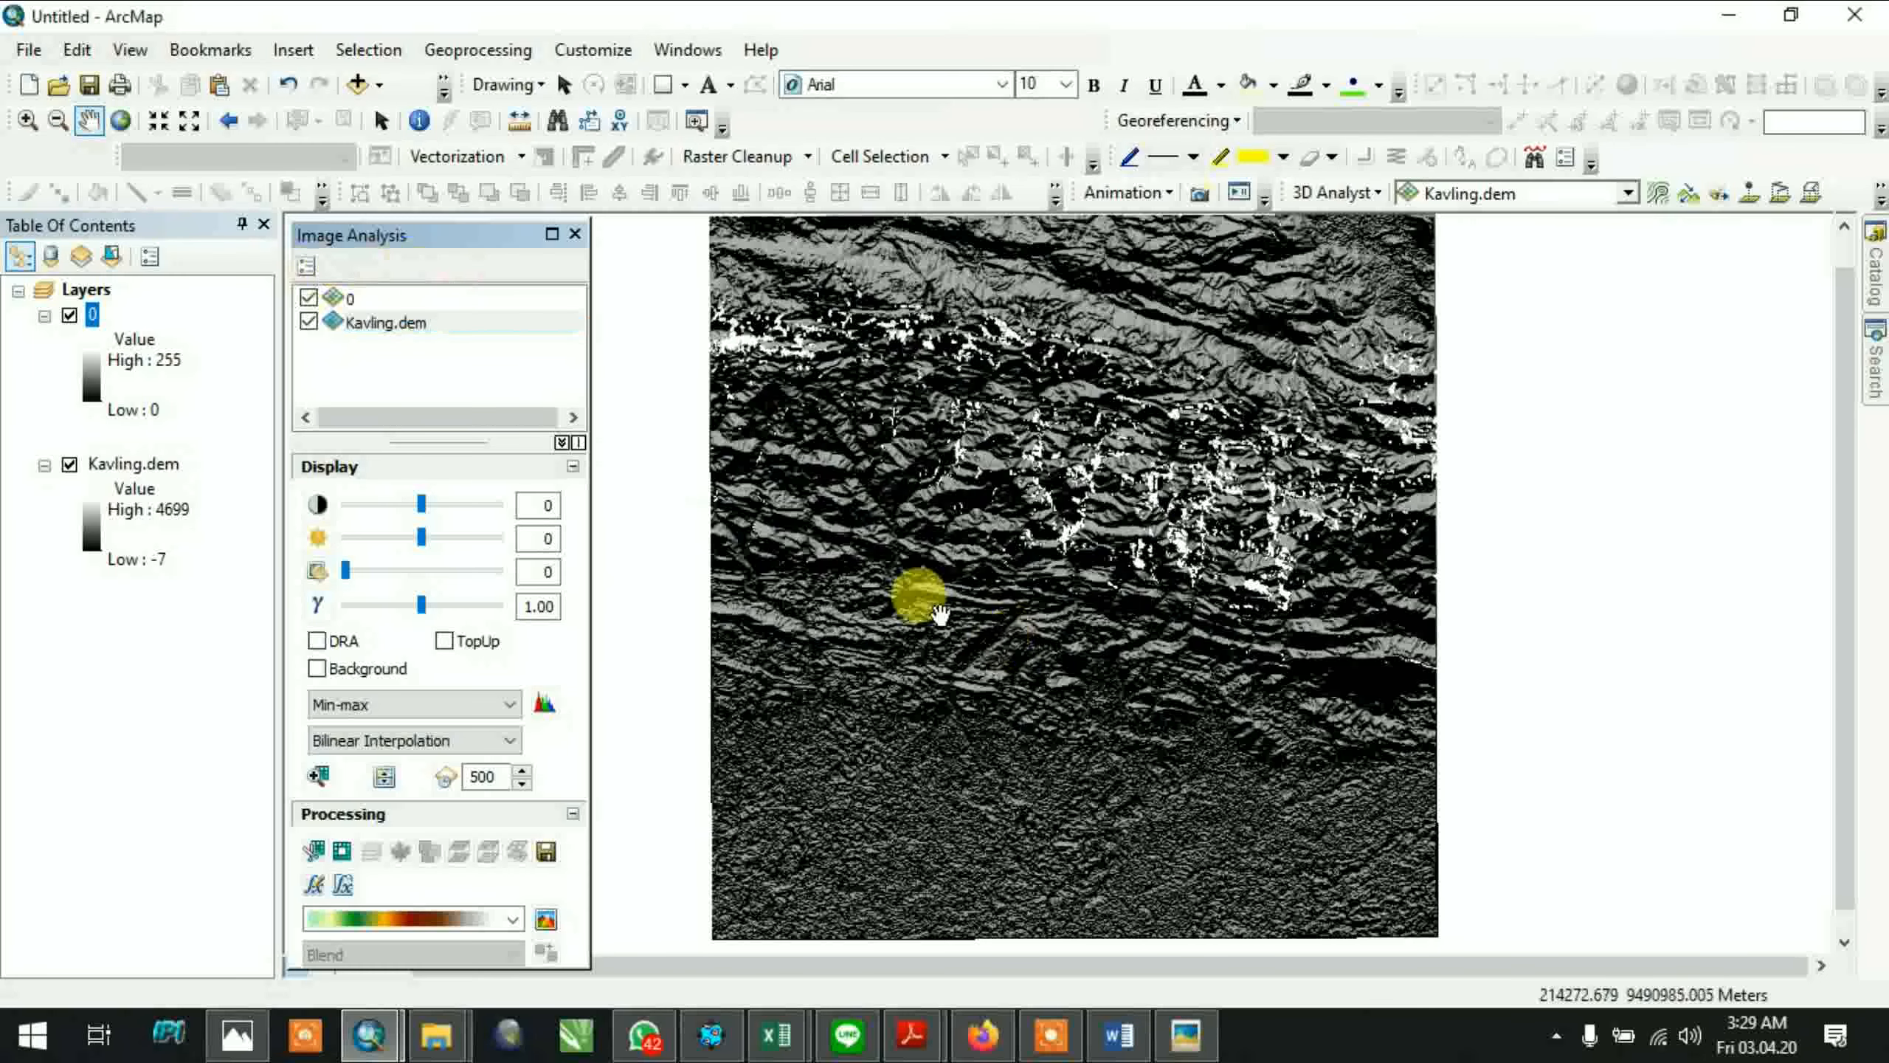
Generate a second shaded relief of Kavling.dem with the 45-degree azimuth and the black-to-white color ramp
{"action": "left_click", "coordinate": [512, 919]}
{"action": "scroll", "coordinate": [441, 785], "scroll_direction": "up", "scroll_amount": 5}
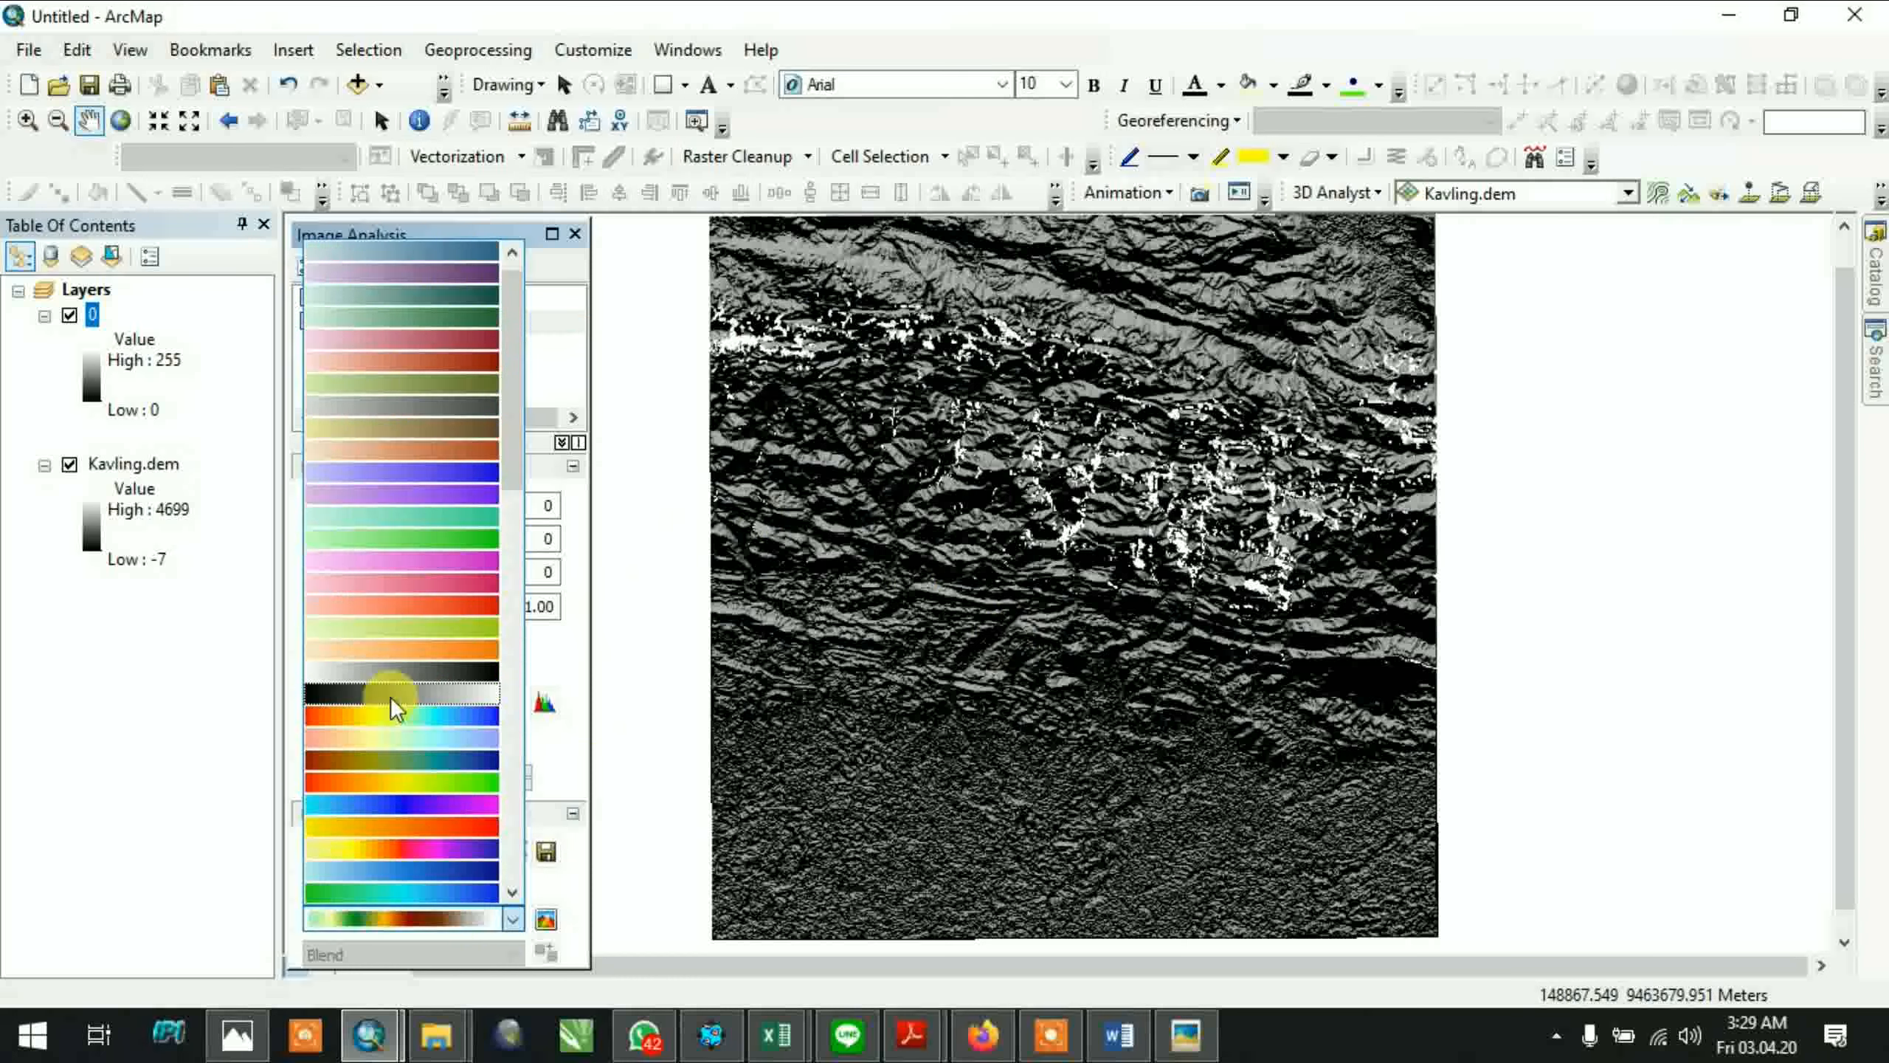
{"action": "left_click", "coordinate": [389, 696]}
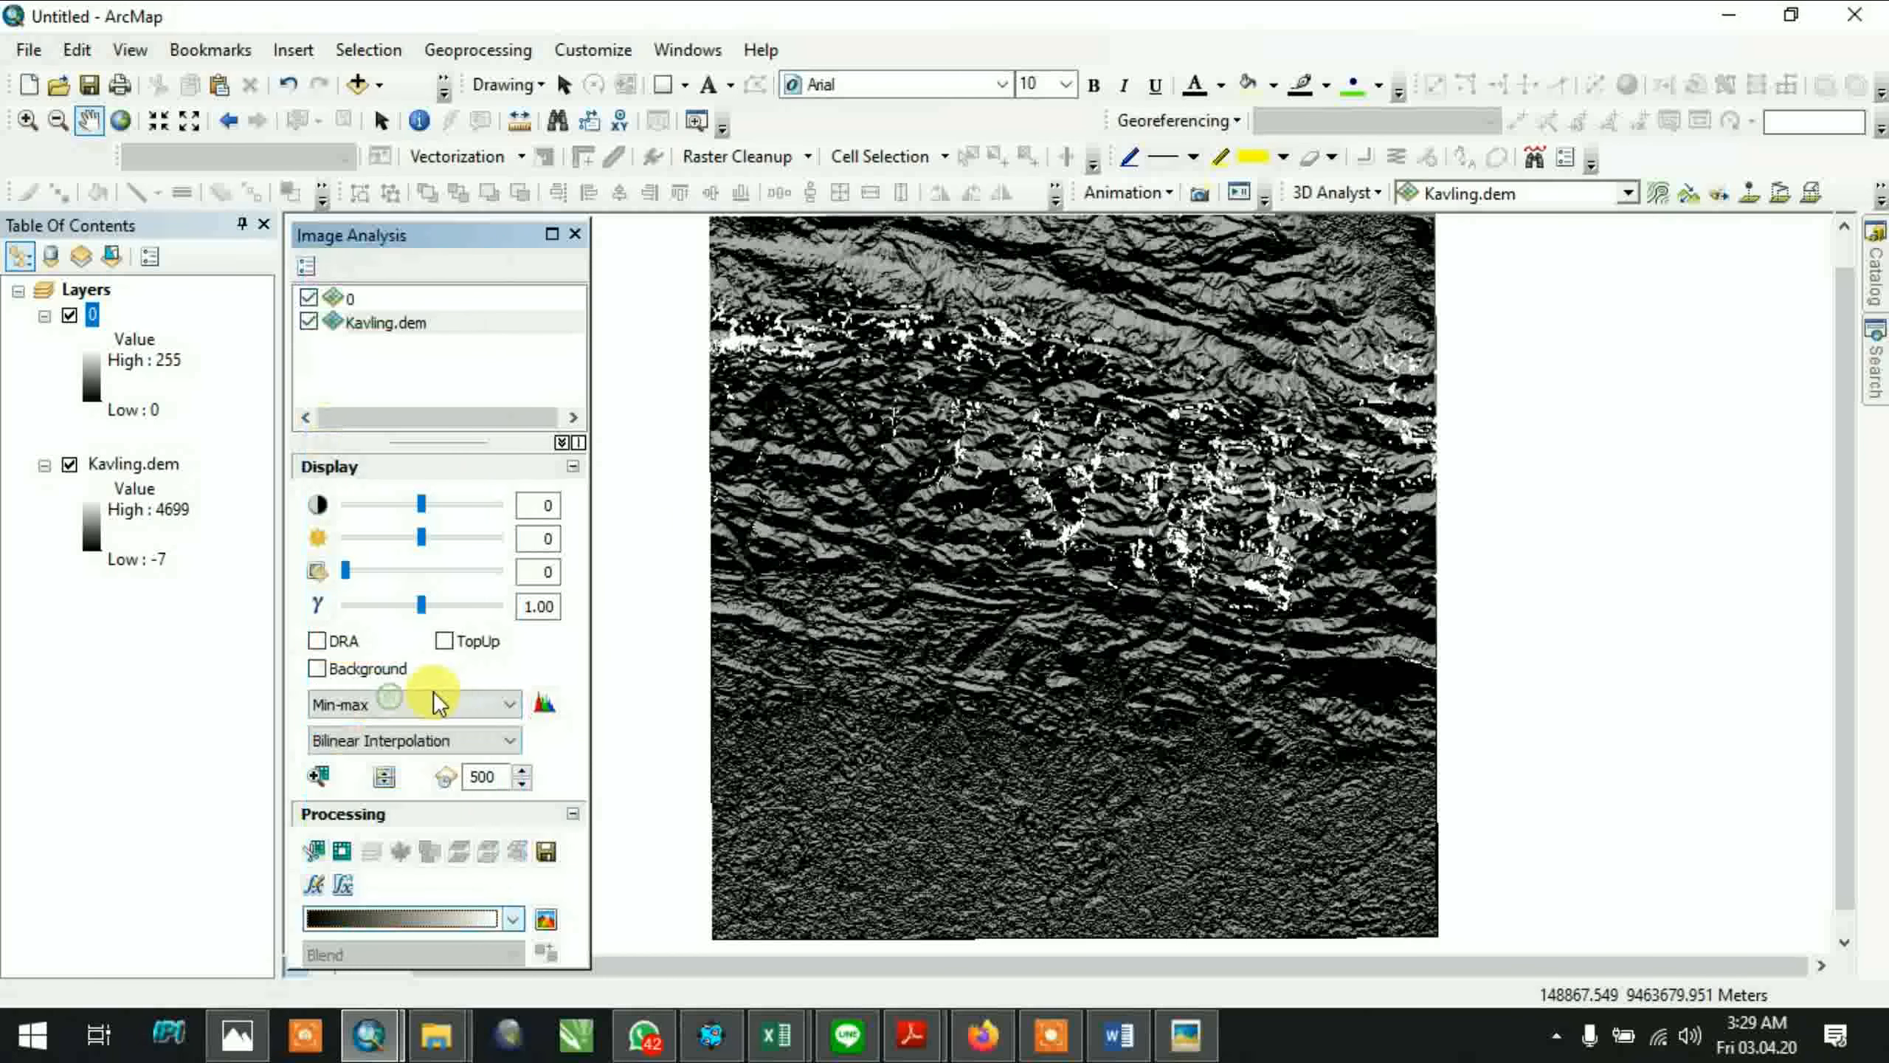
{"action": "left_click", "coordinate": [547, 920]}
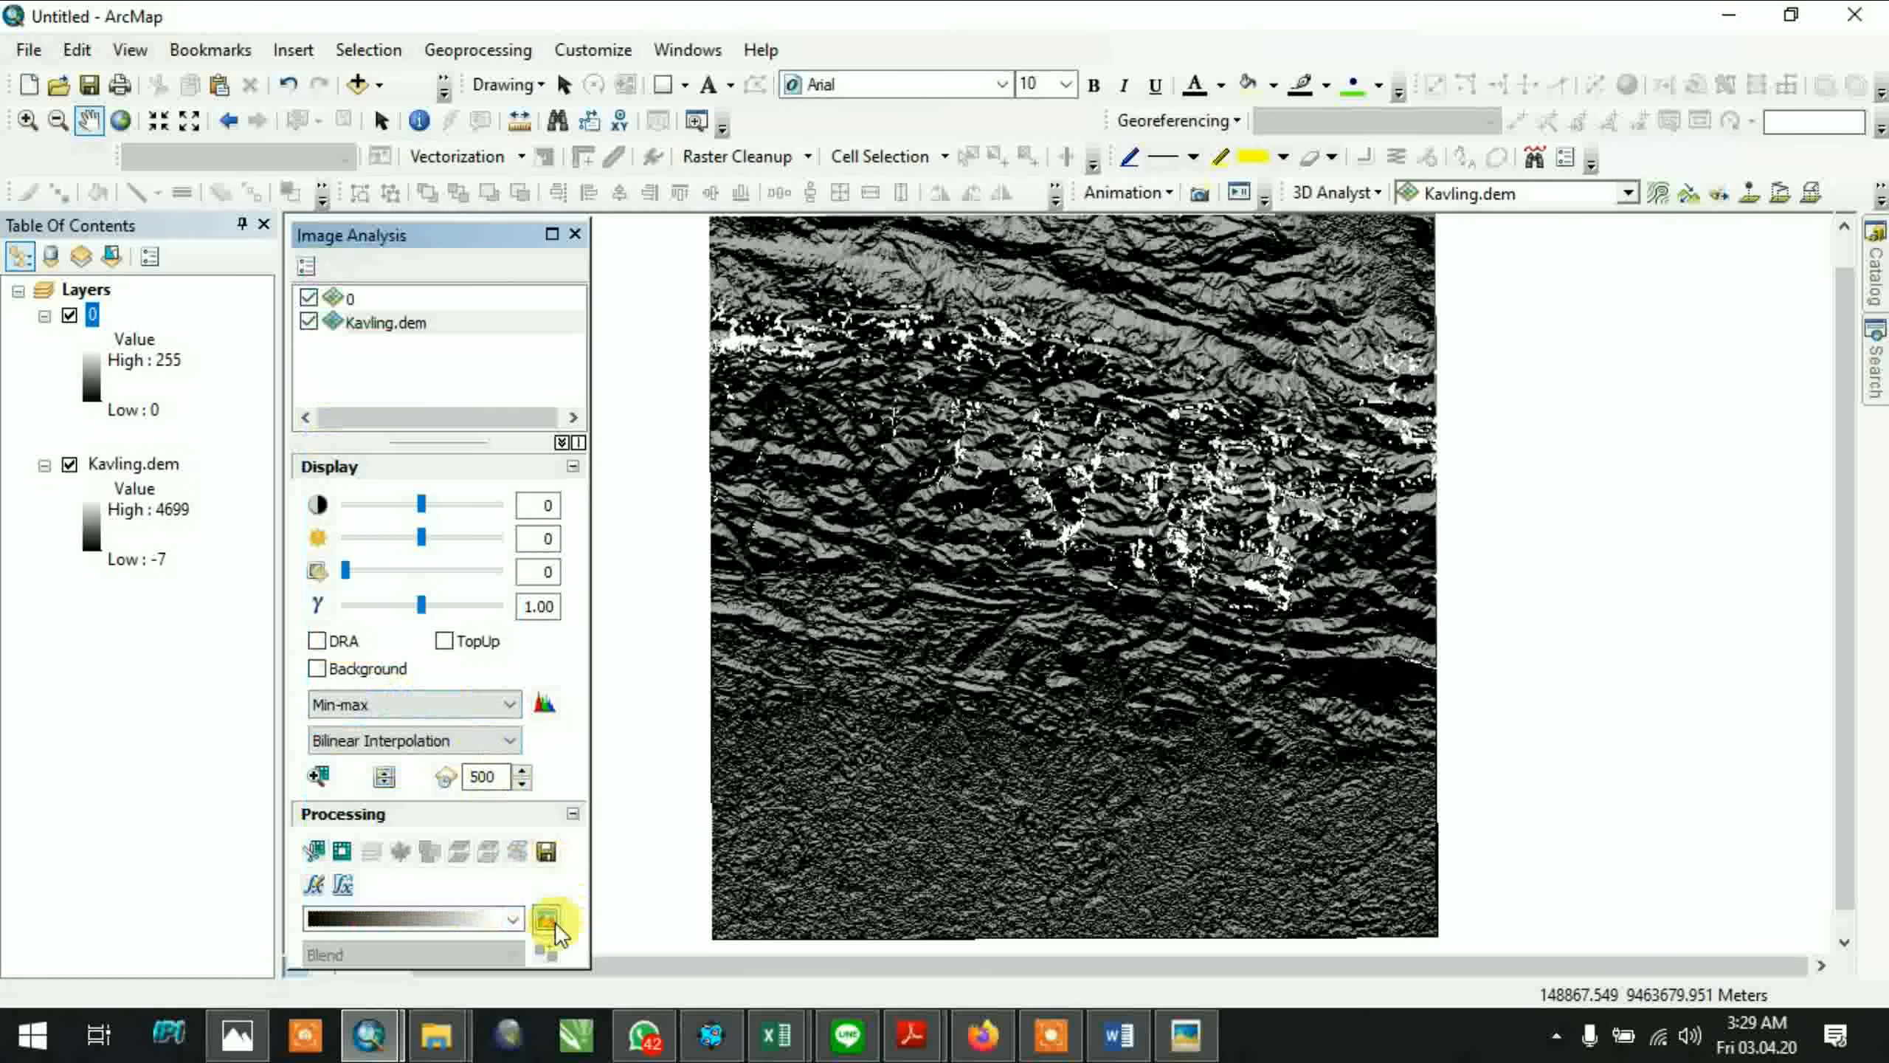
{"action": "left_click", "coordinate": [551, 924]}
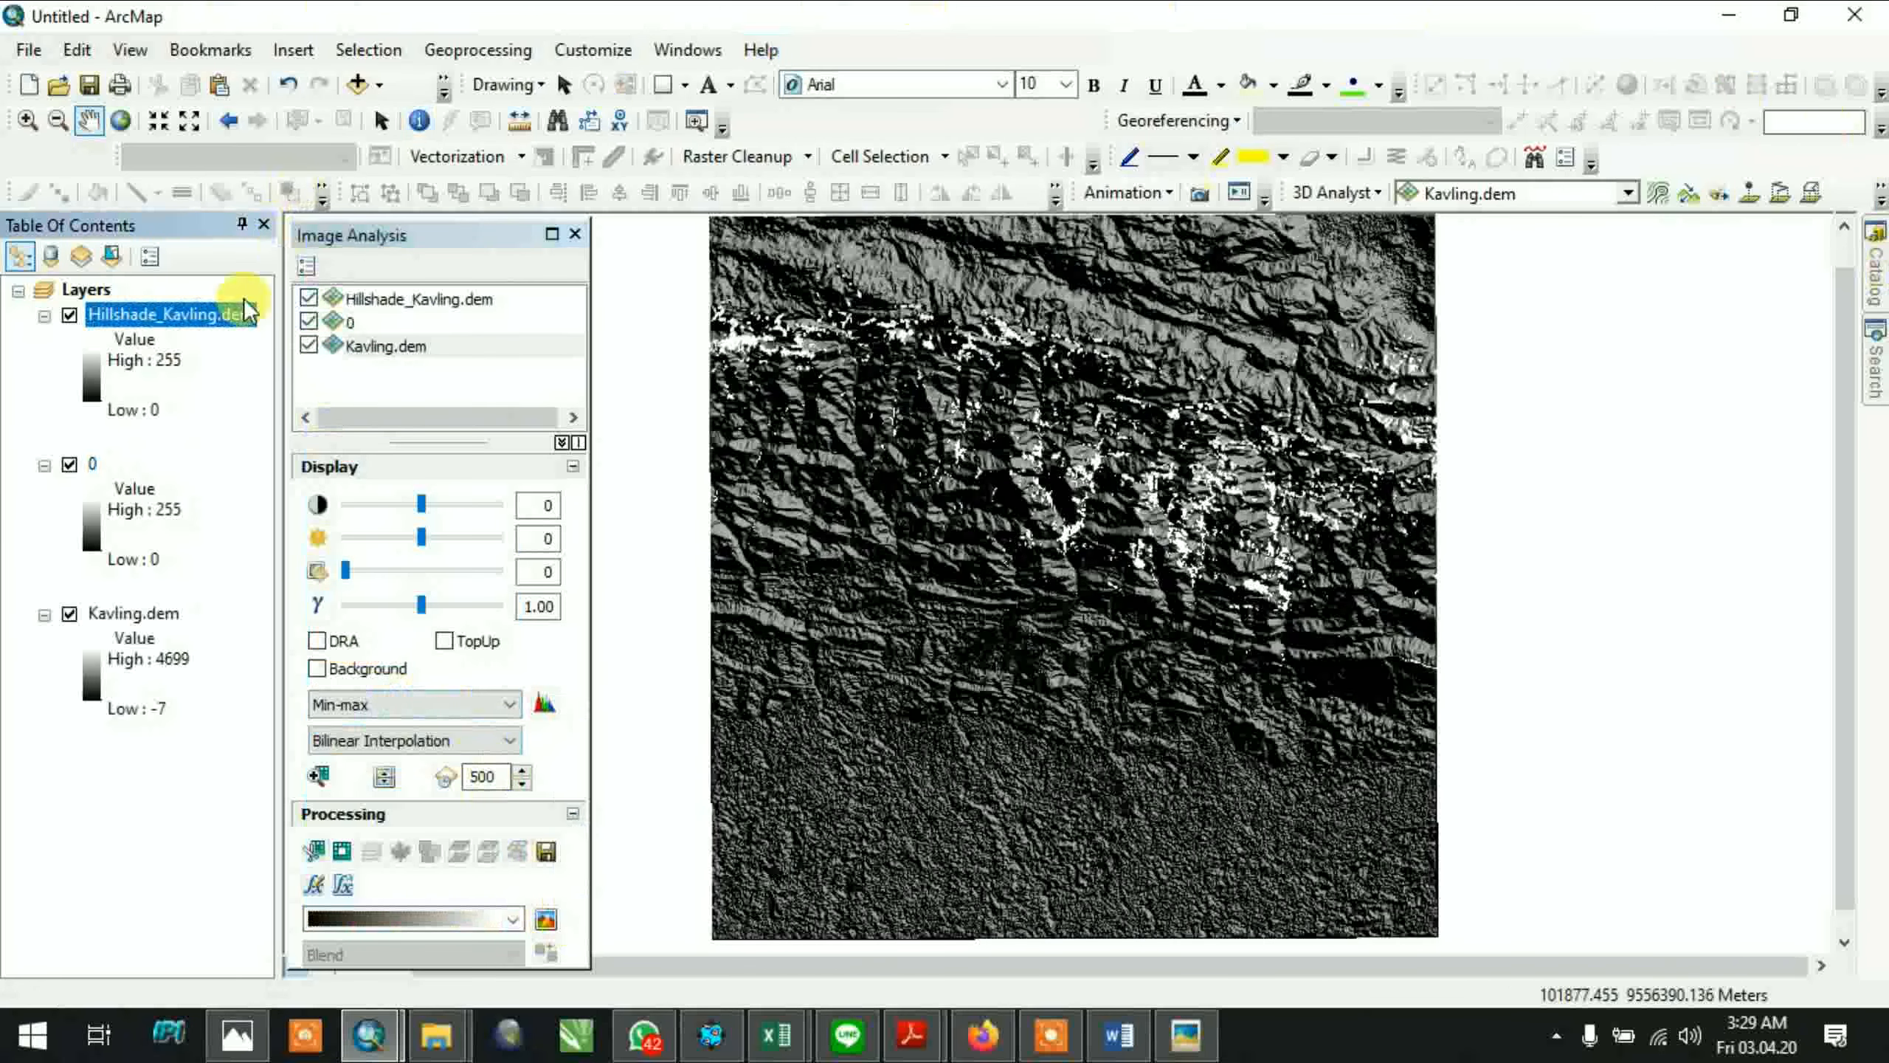
Rename the new Hillshade_Kavling.dem layer to 45 in its layer properties
{"action": "double_click", "coordinate": [203, 313]}
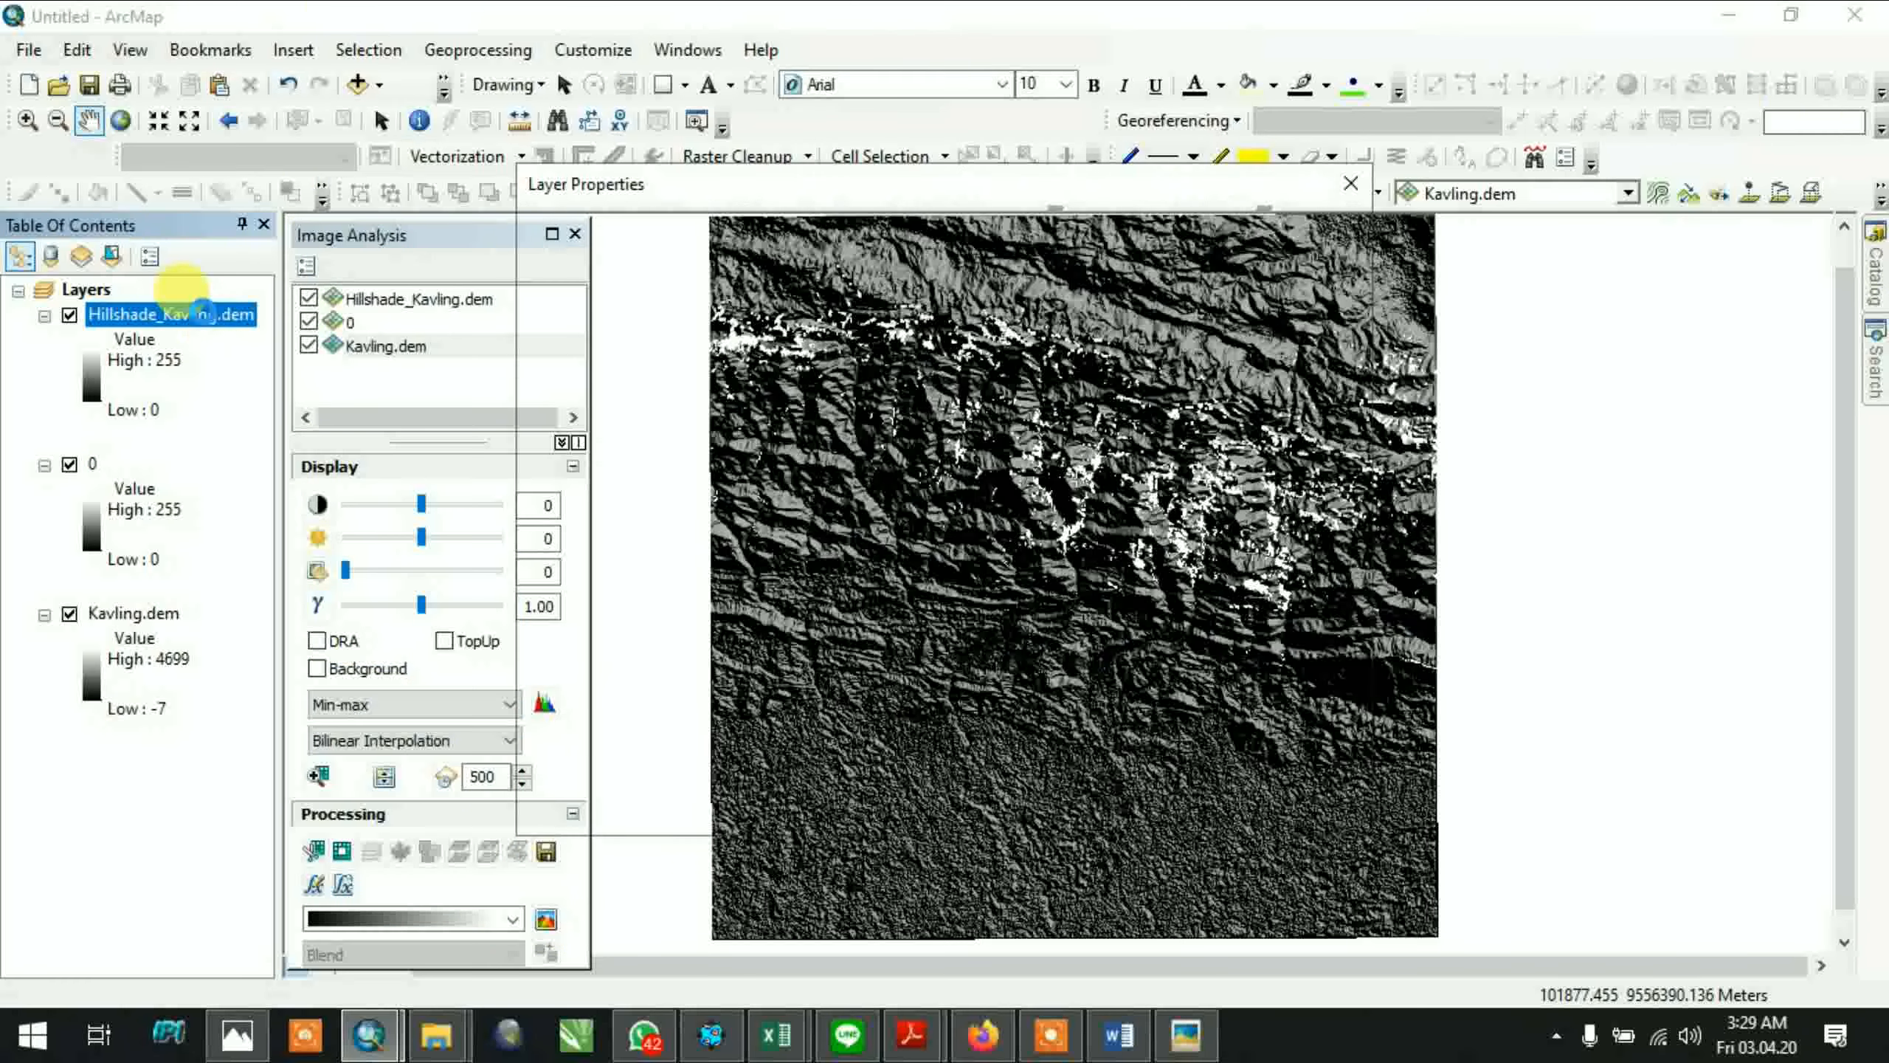
{"action": "type", "text": "45"}
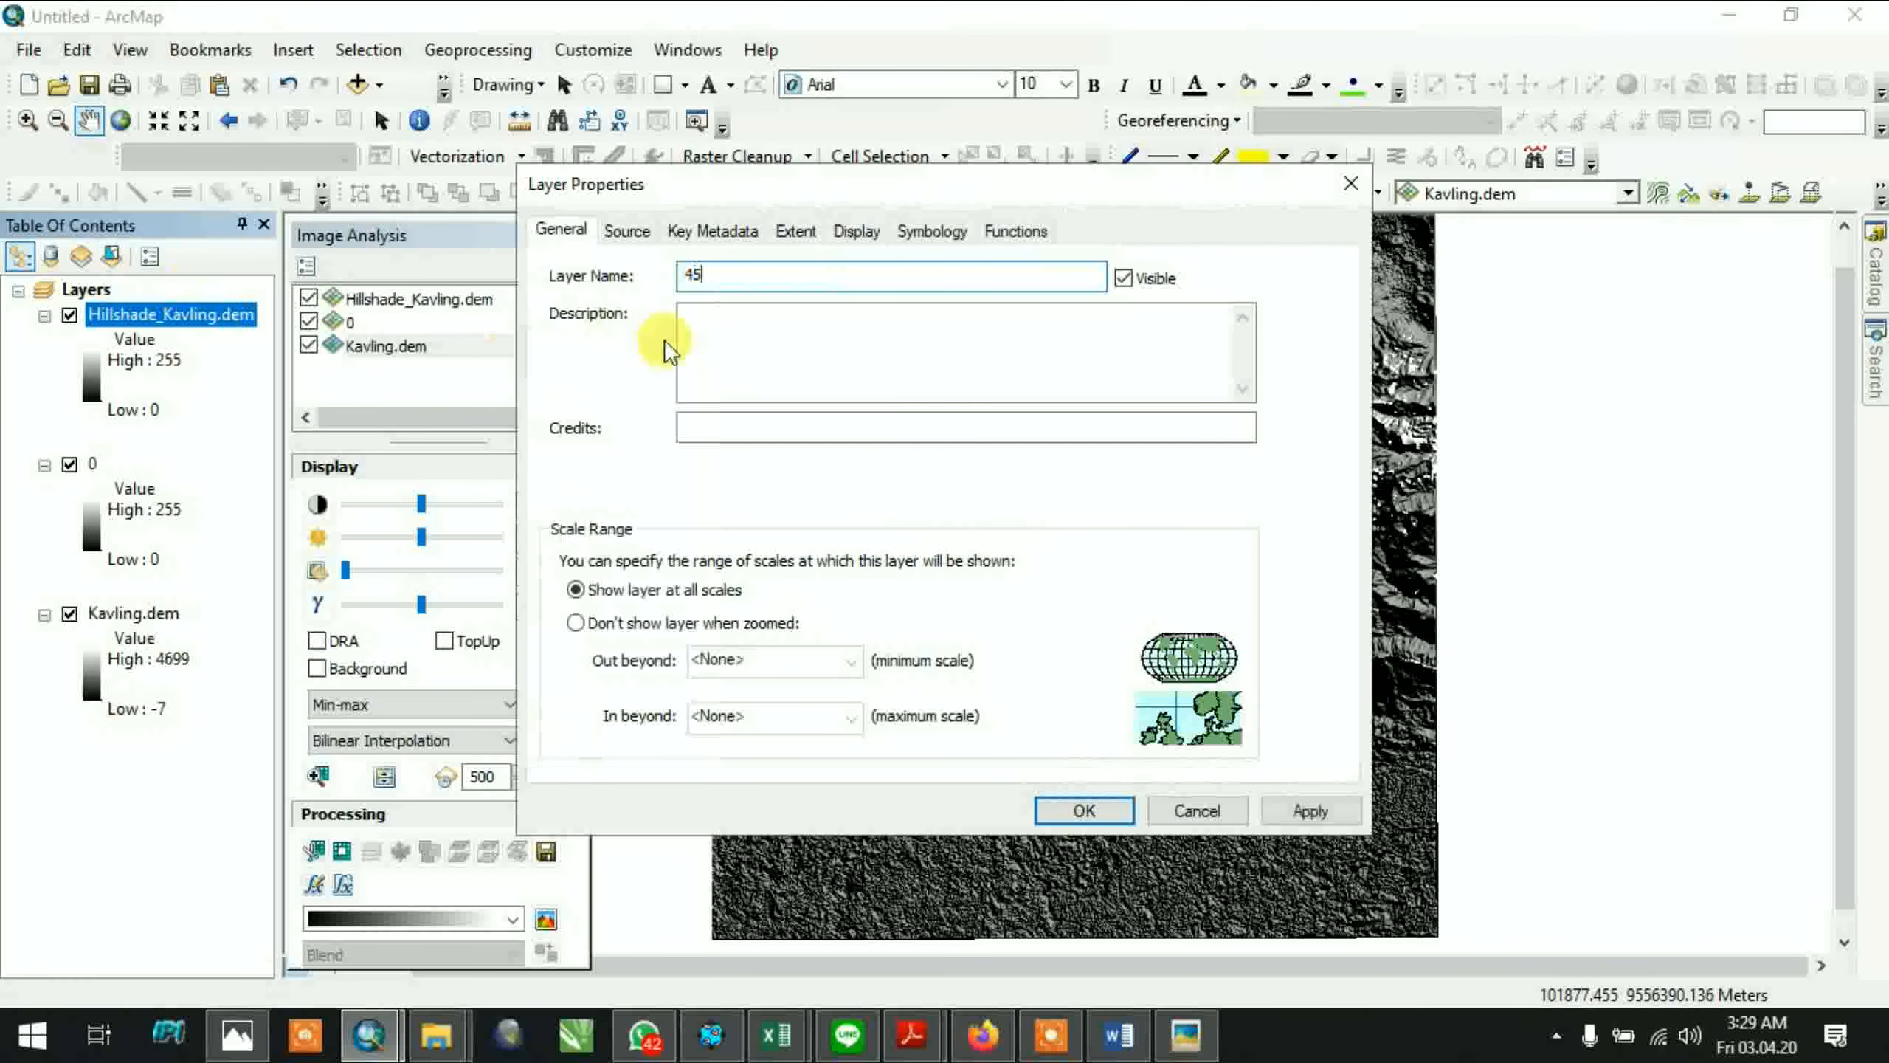
{"action": "left_click", "coordinate": [1115, 800]}
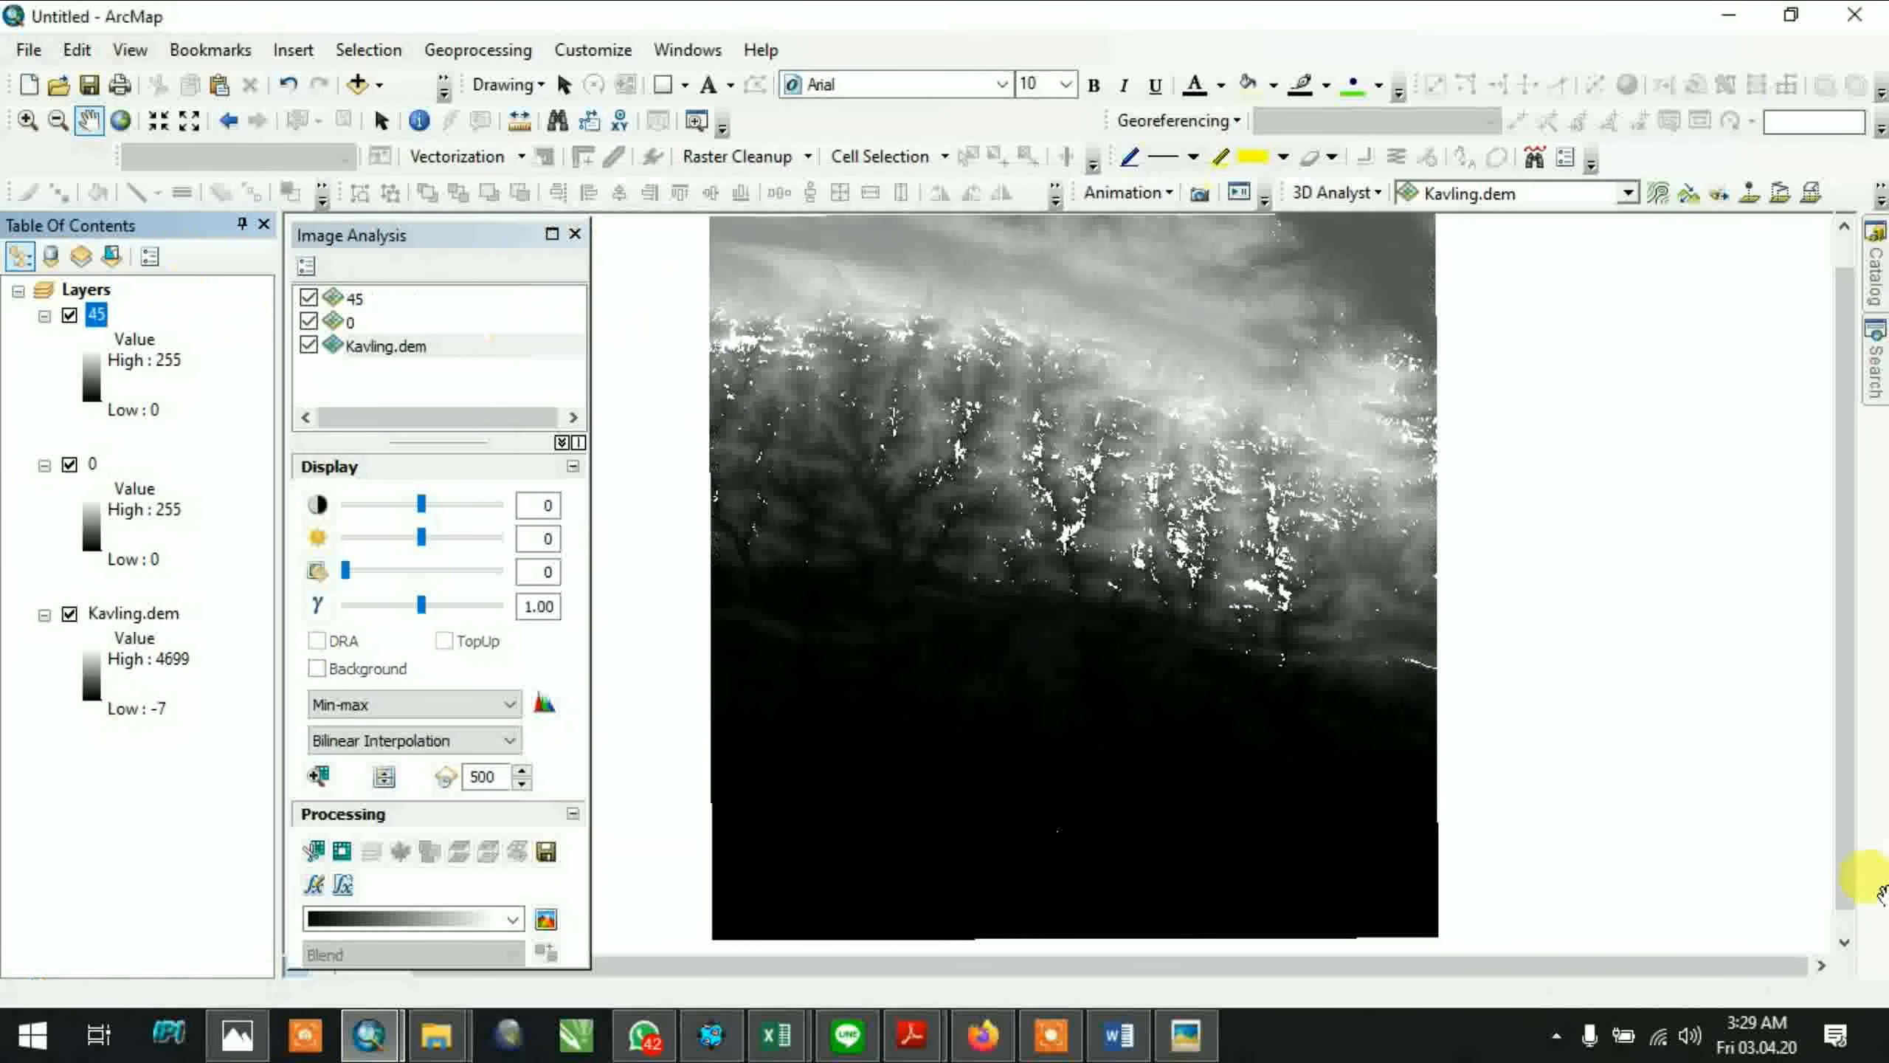
Set the Hillshade azimuth to 90 for Kavling.dem and generate its shaded relief with the black-to-white color ramp
{"action": "left_click", "coordinate": [408, 350]}
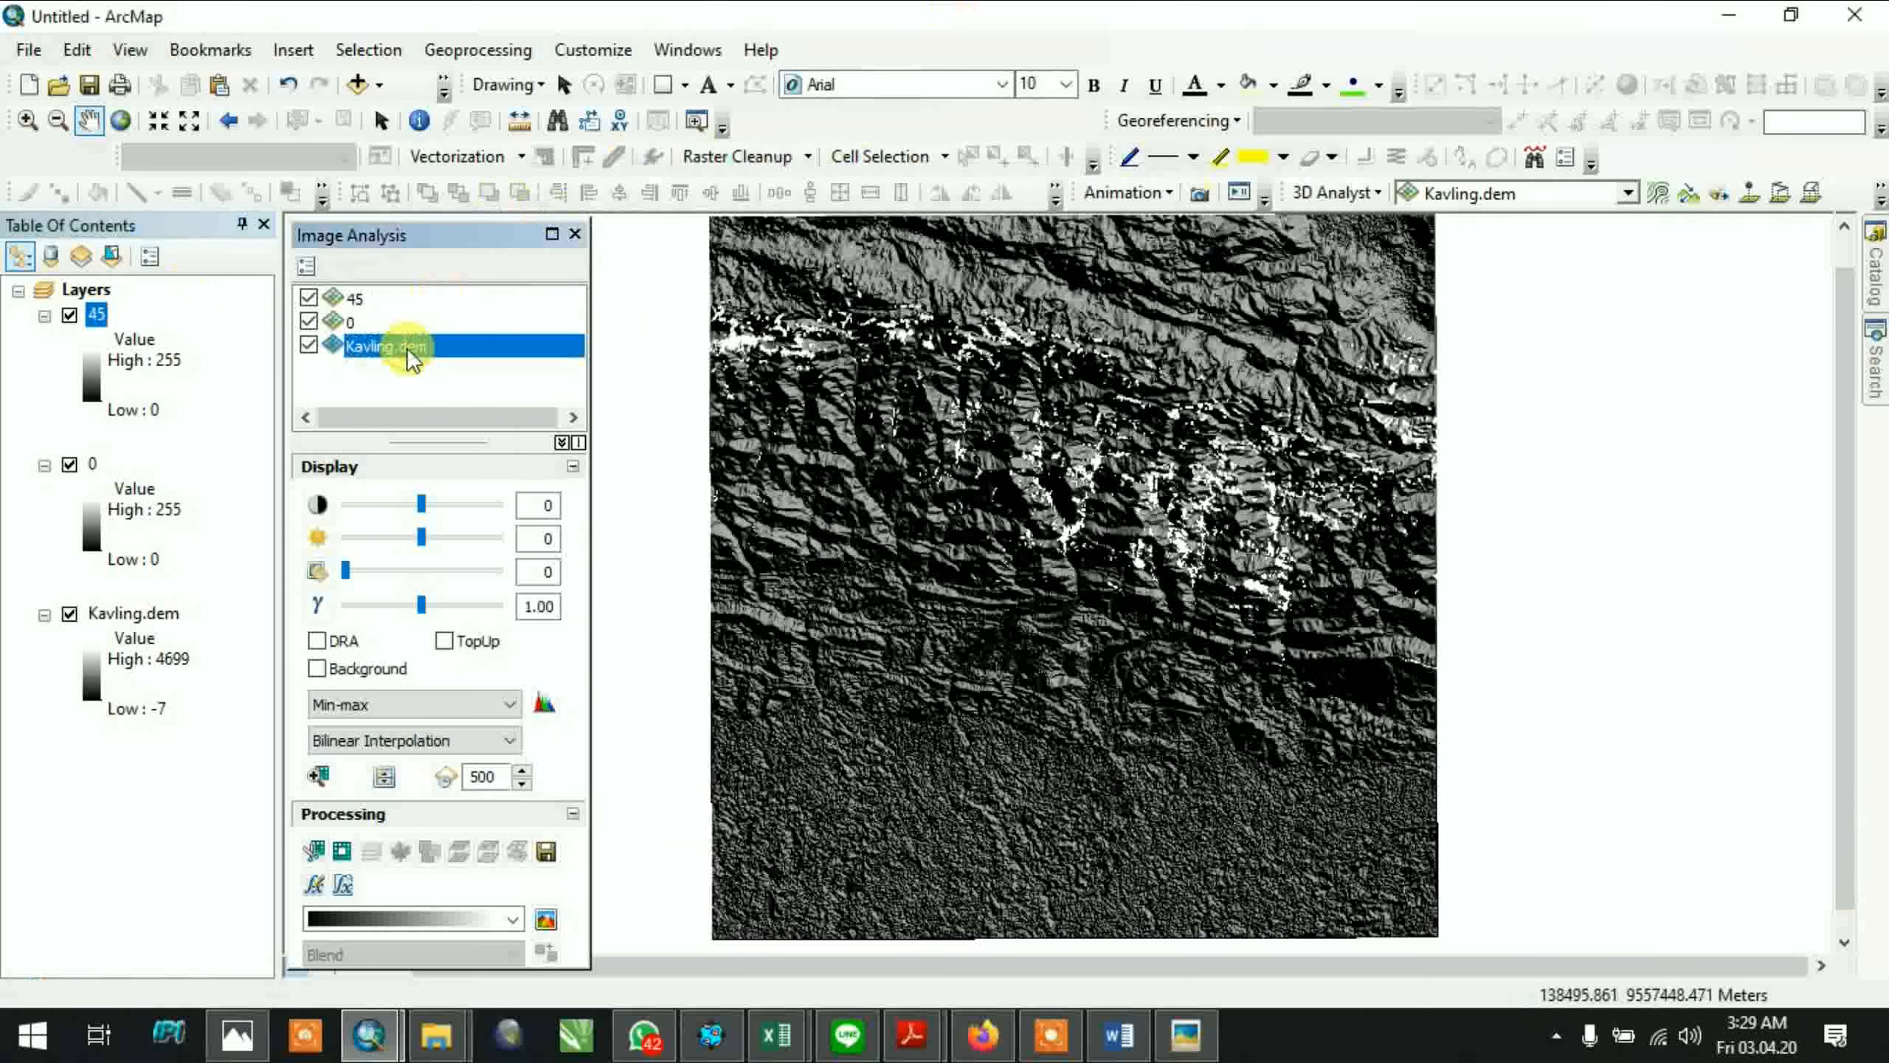
{"action": "left_click", "coordinate": [309, 269]}
{"action": "double_click", "coordinate": [994, 435]}
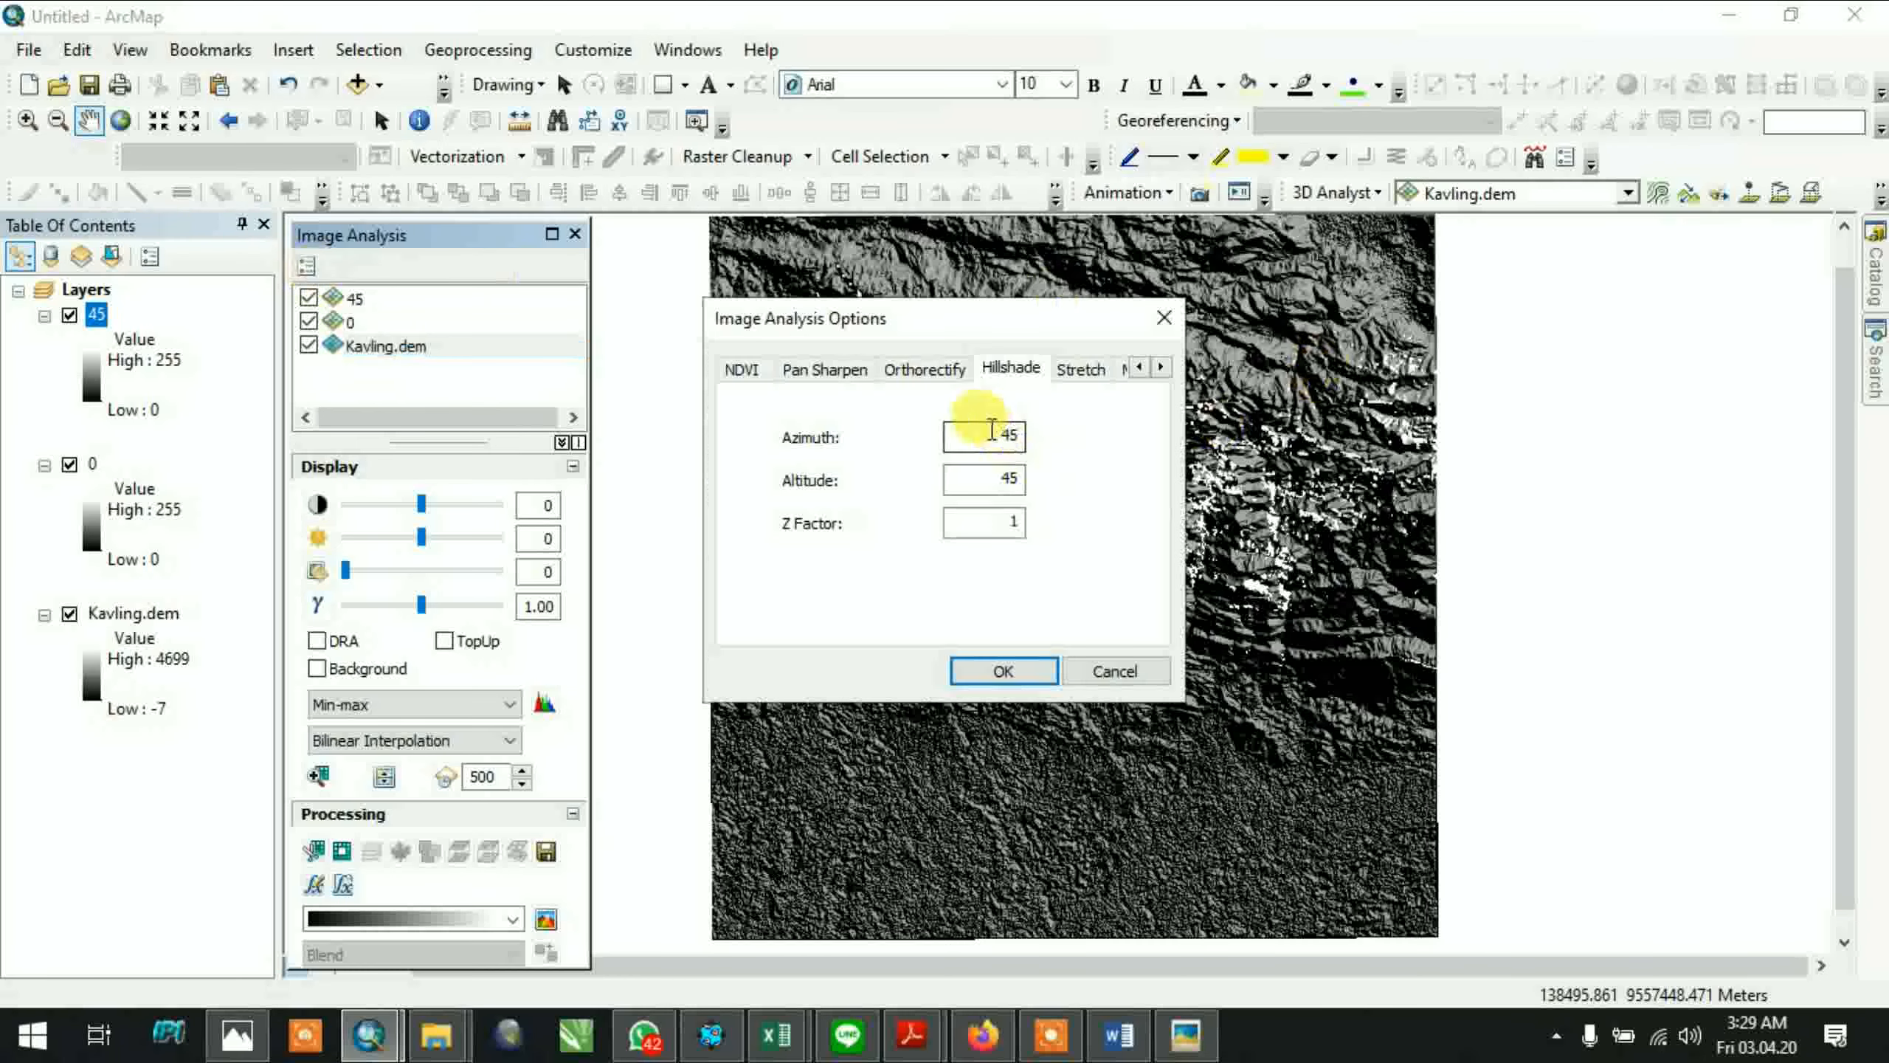
{"action": "type", "text": "90"}
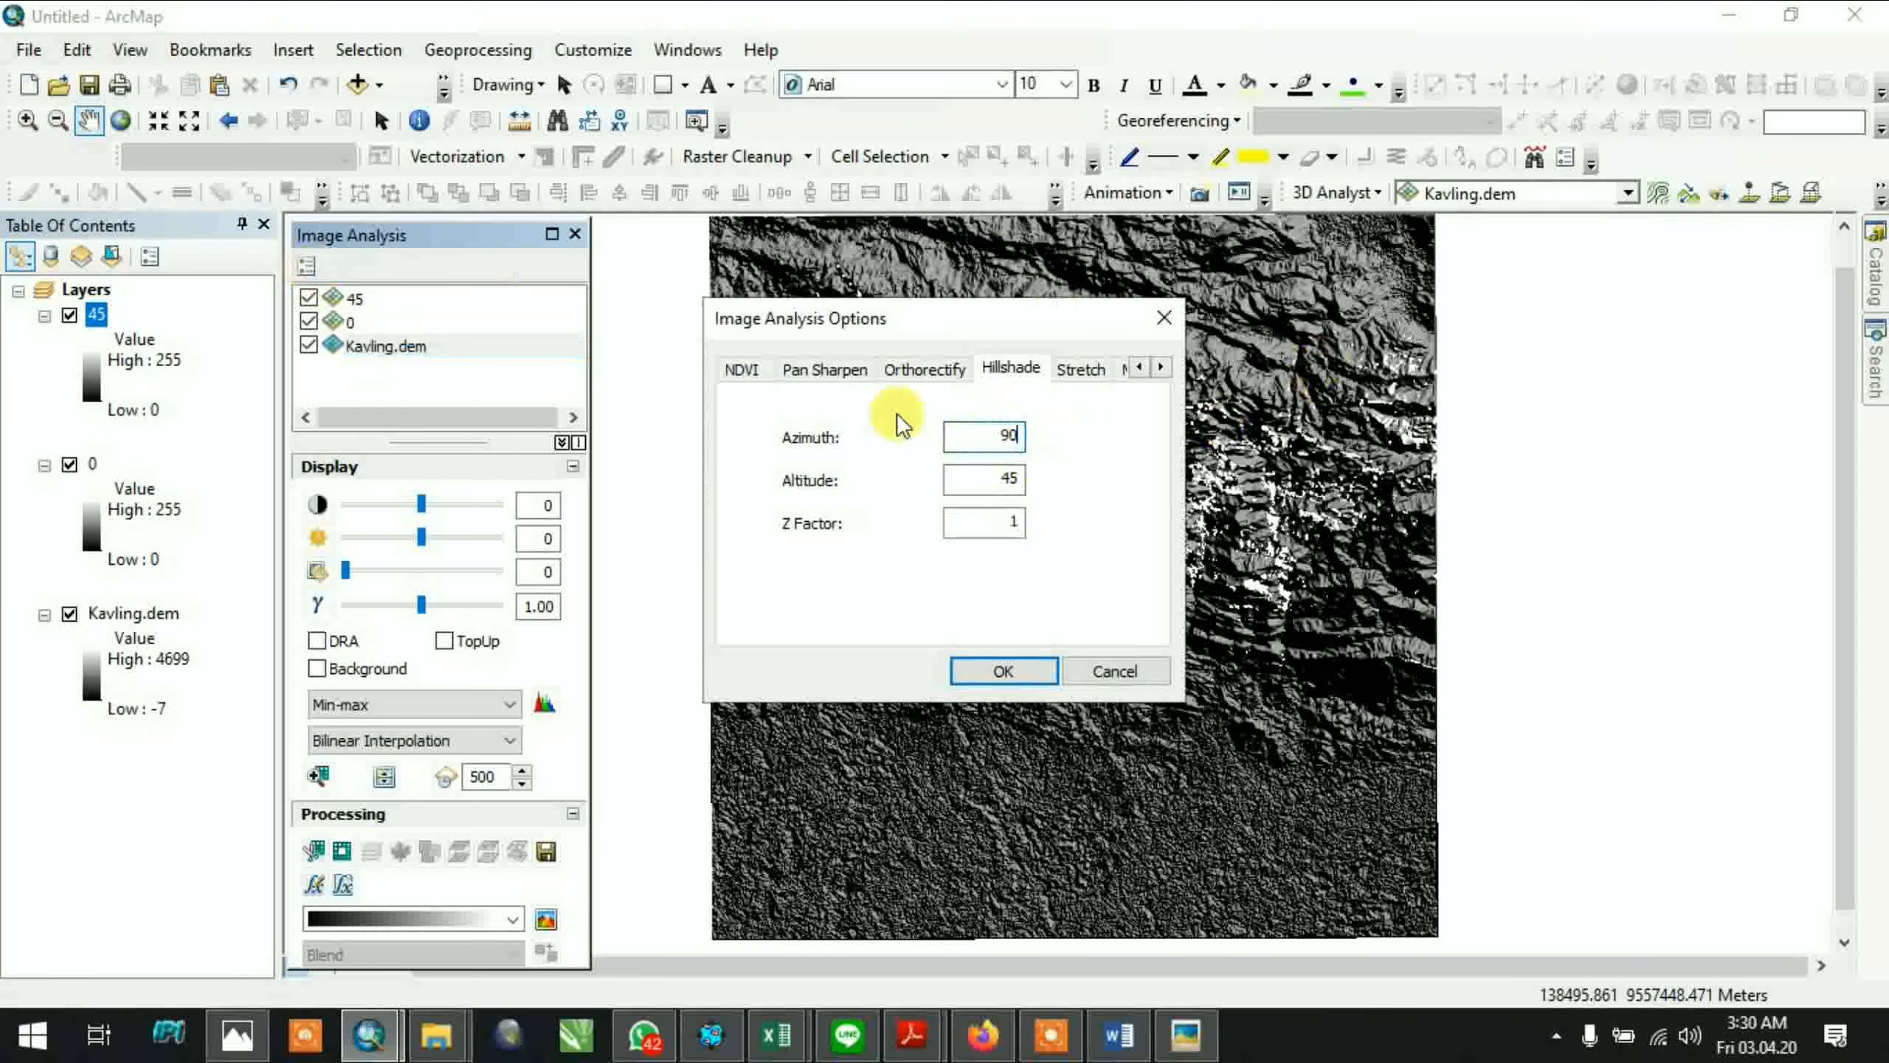
{"action": "left_click", "coordinate": [1005, 670]}
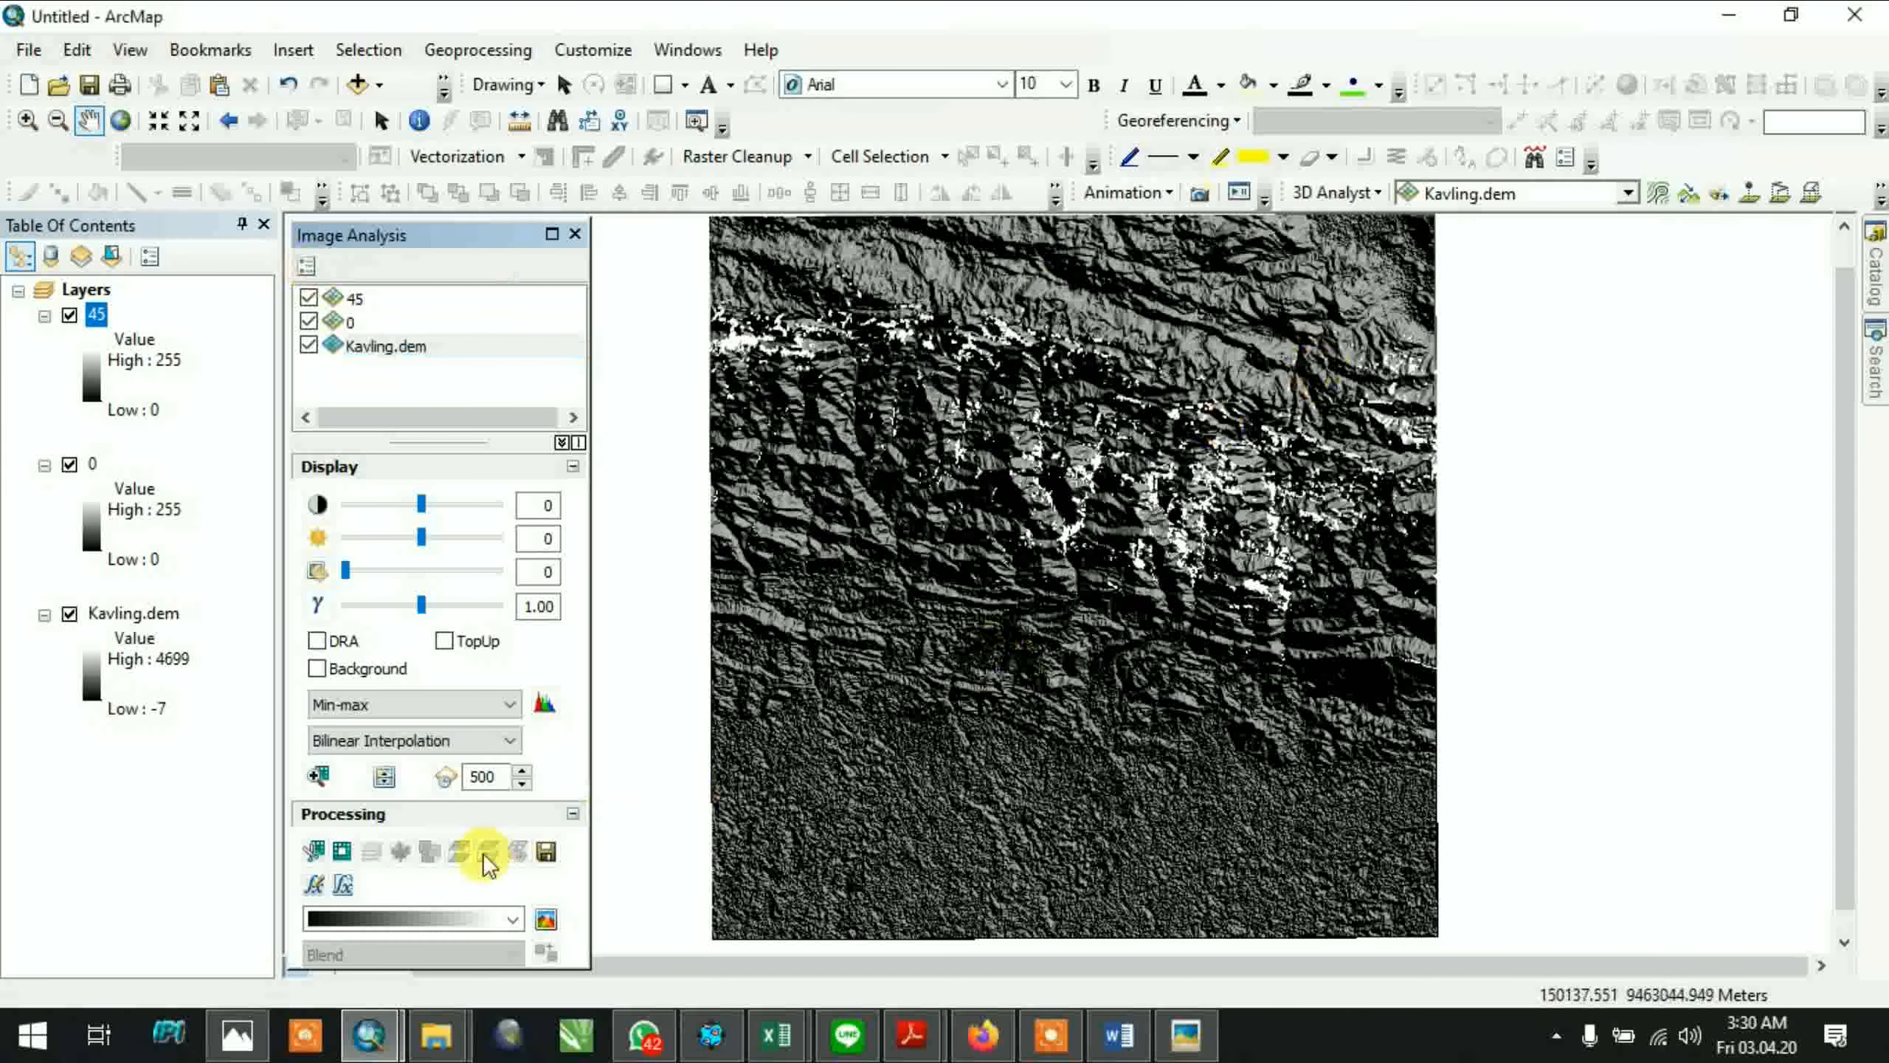
{"action": "left_click", "coordinate": [514, 924]}
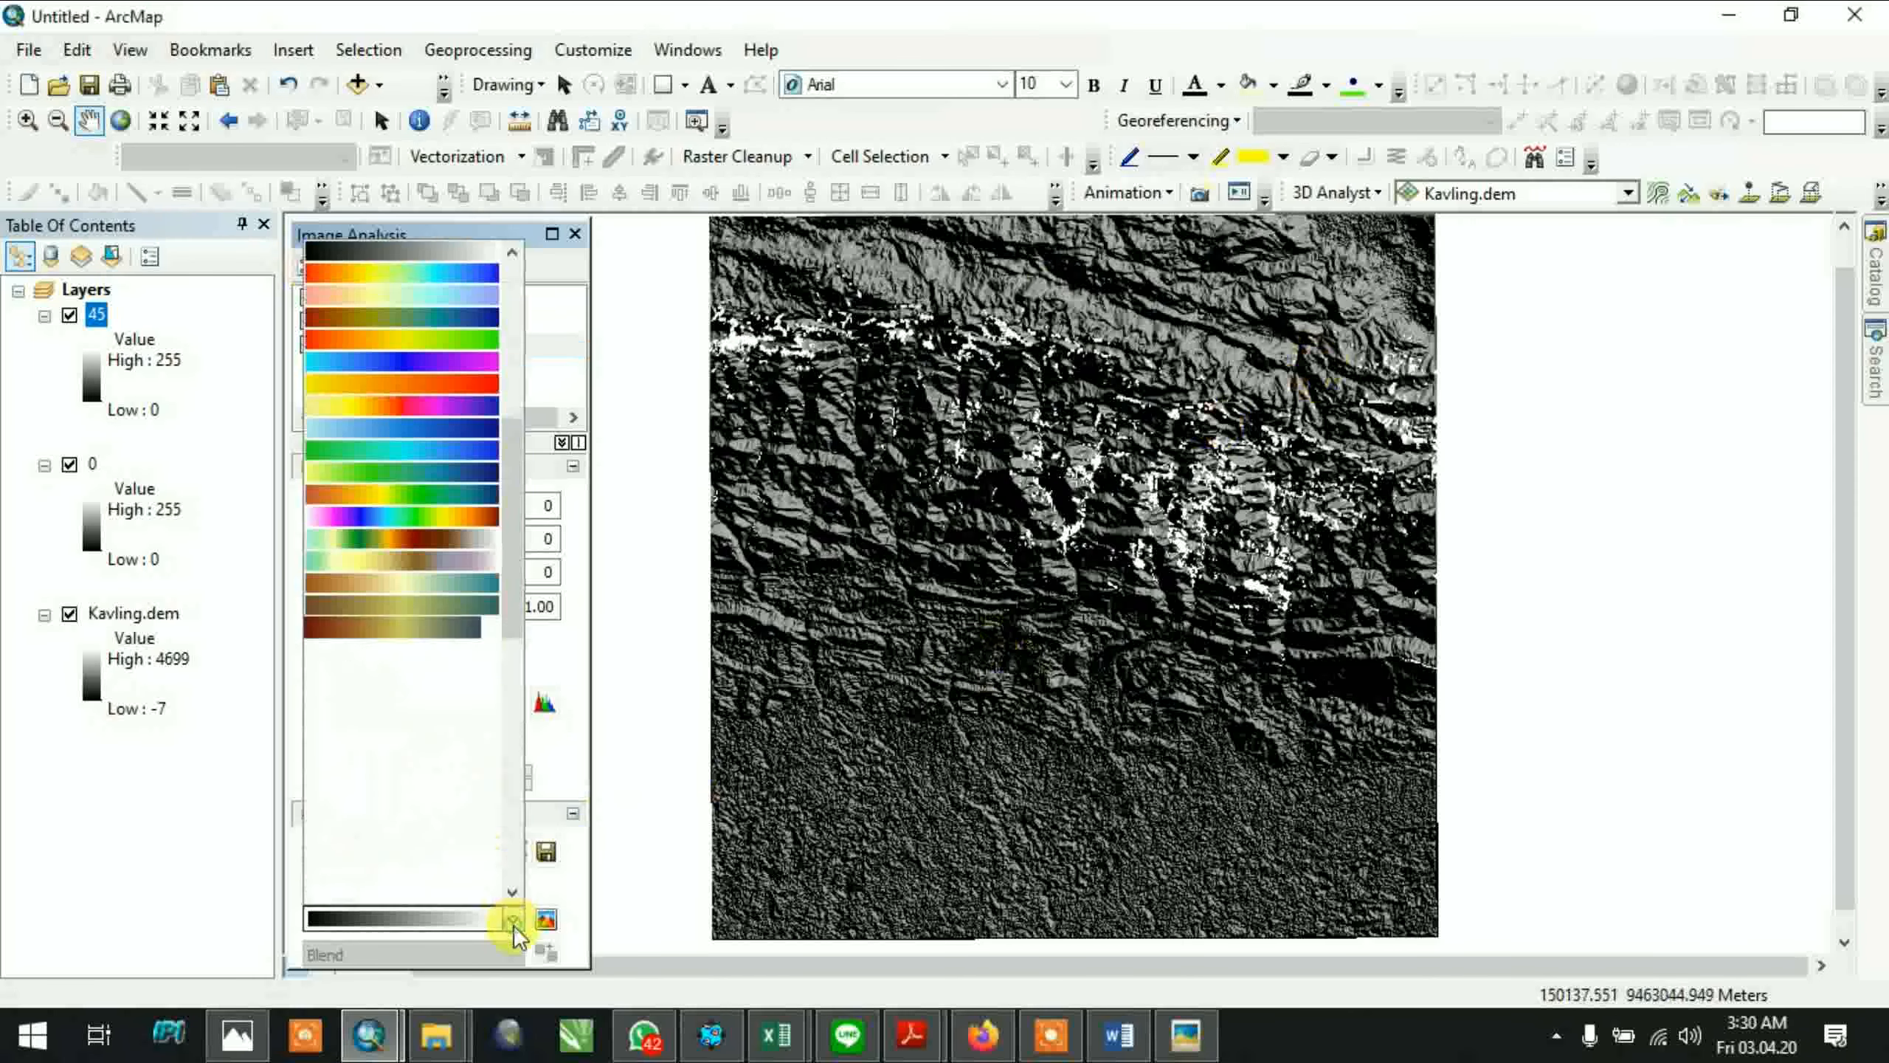
{"action": "left_click", "coordinate": [512, 920]}
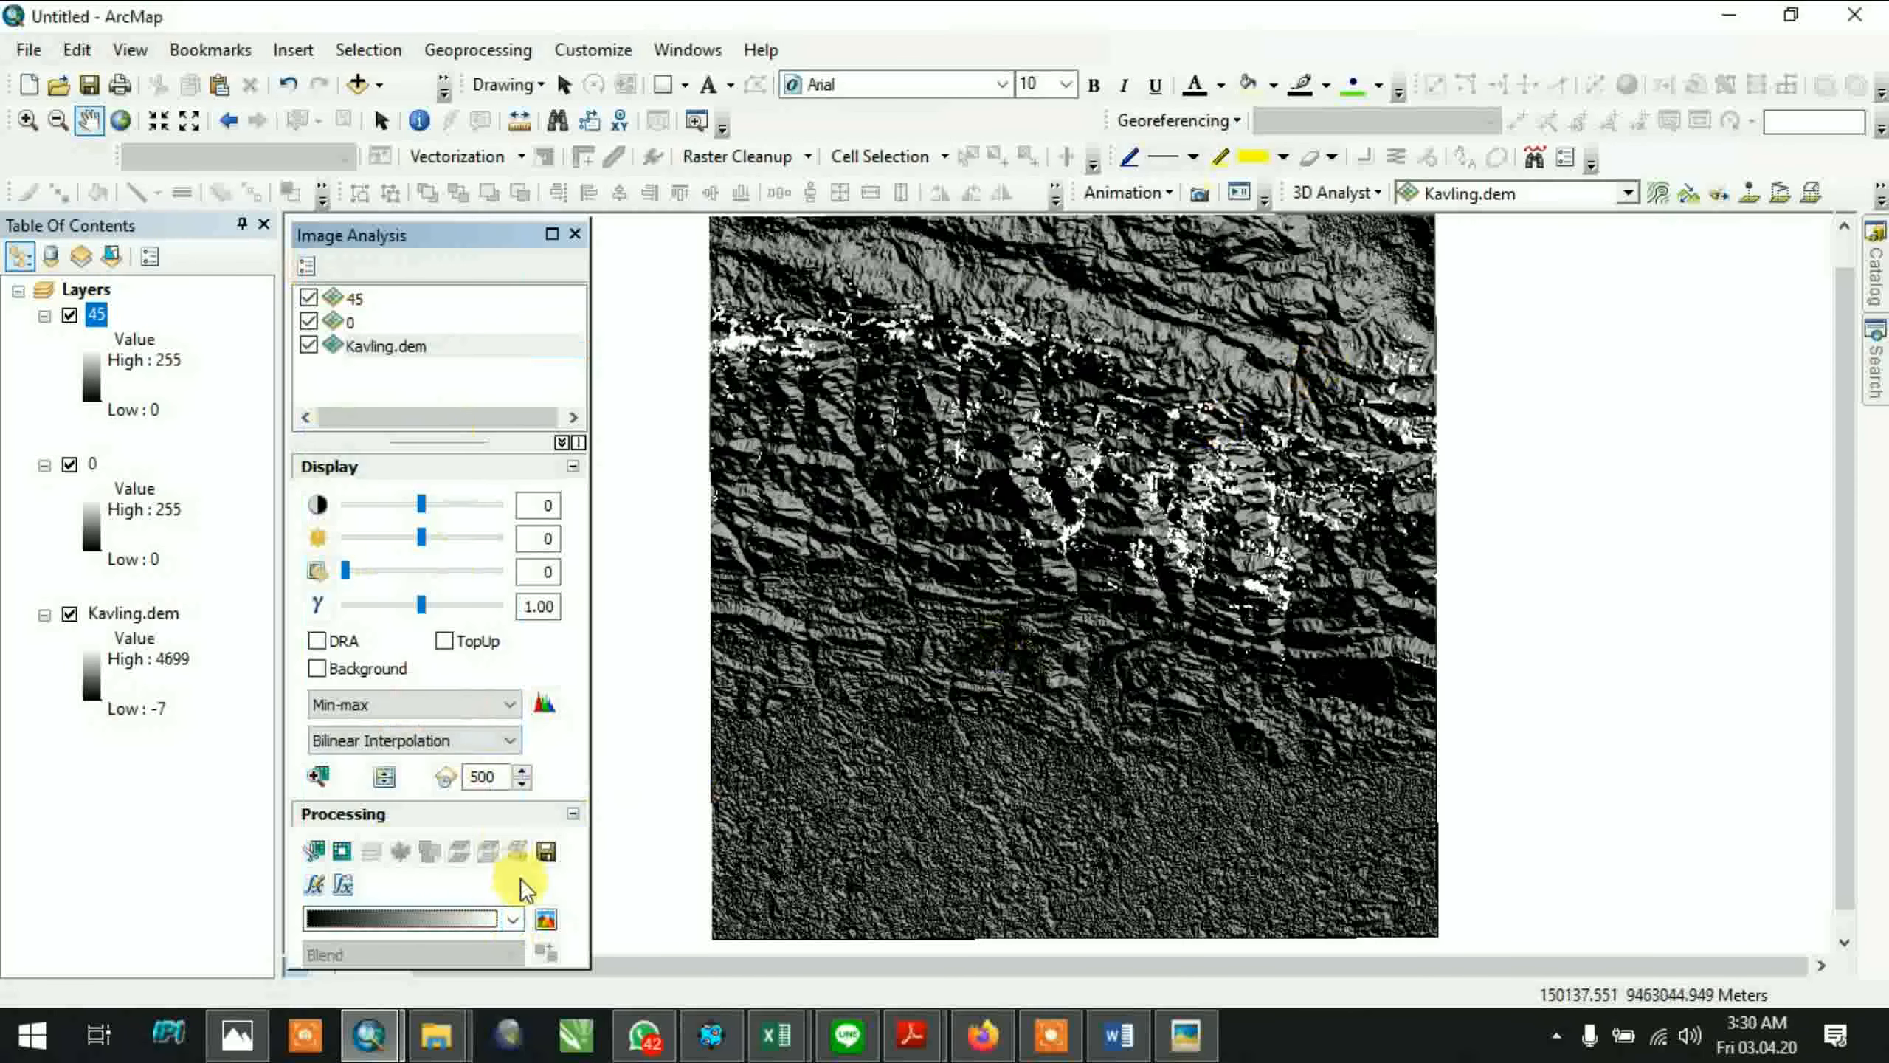
{"action": "left_click", "coordinate": [546, 920]}
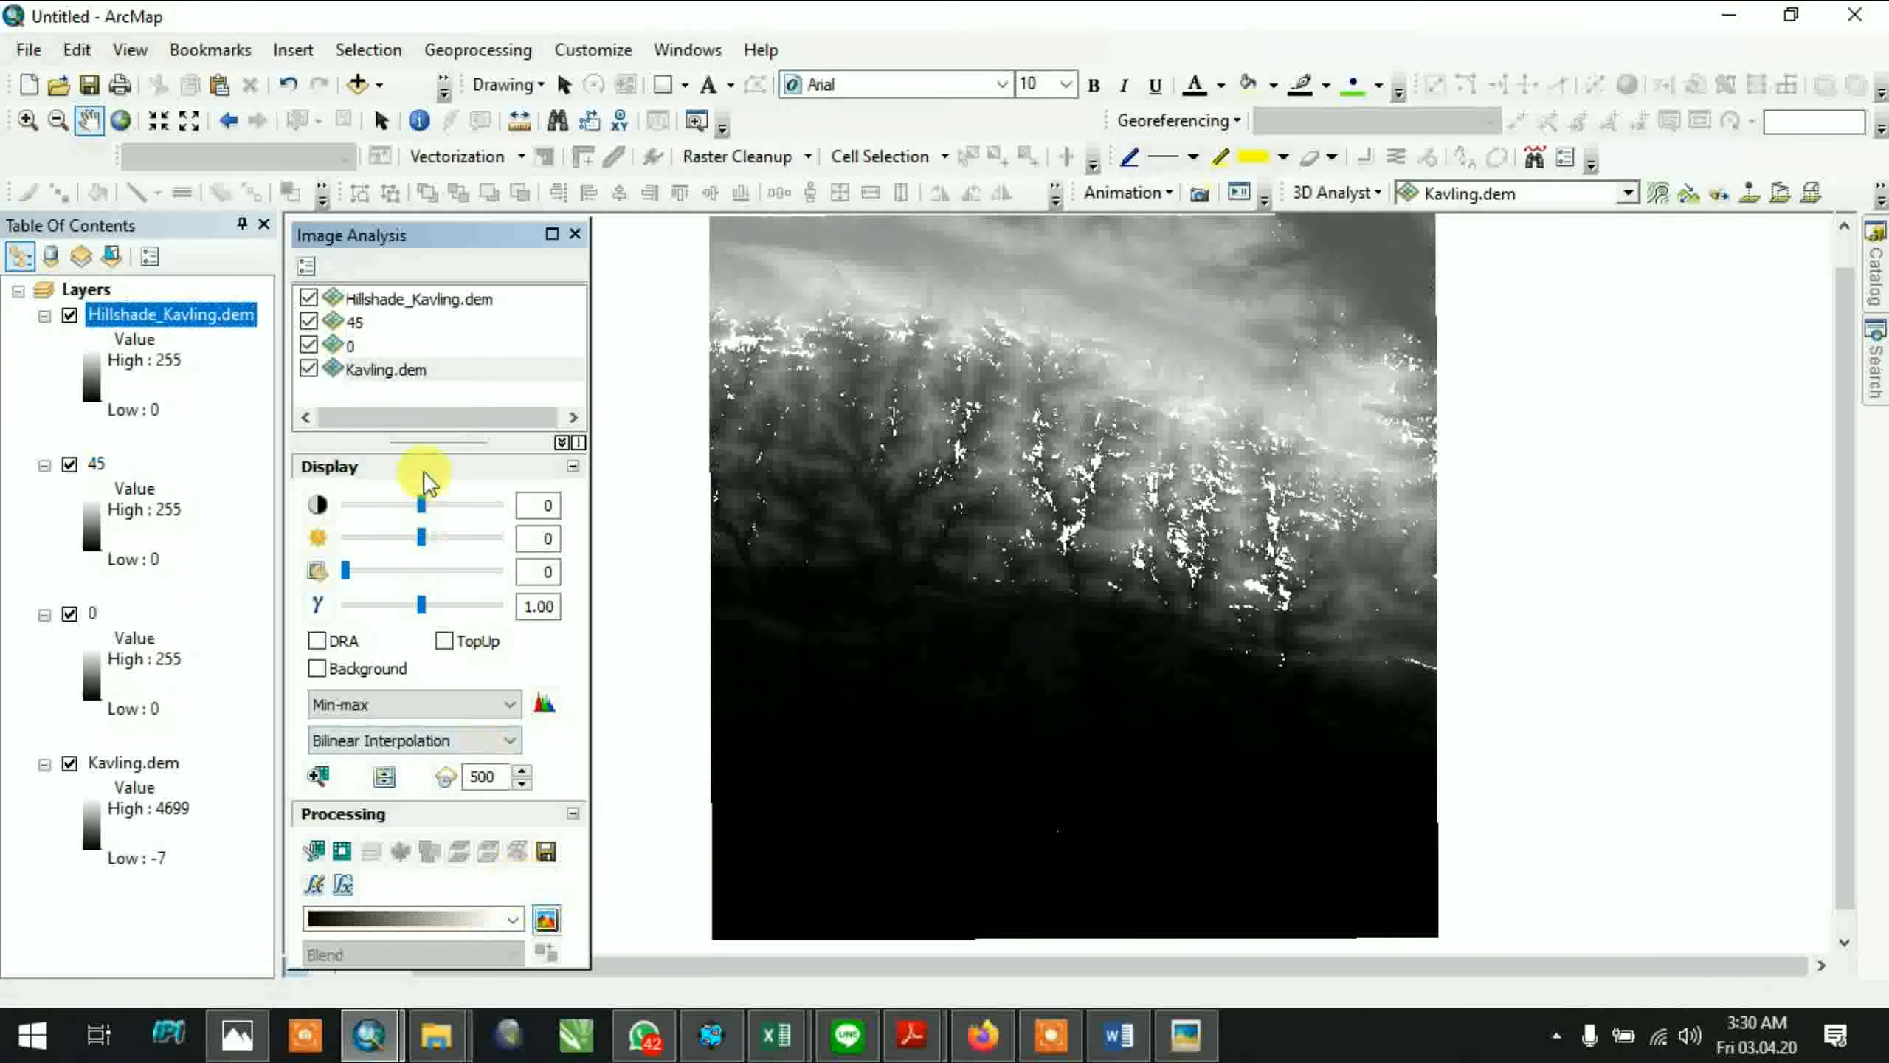
Rename the newest Hillshade_Kavling.dem layer to 90 directly in the layer list
{"action": "left_click", "coordinate": [182, 320]}
{"action": "left_click", "coordinate": [180, 318]}
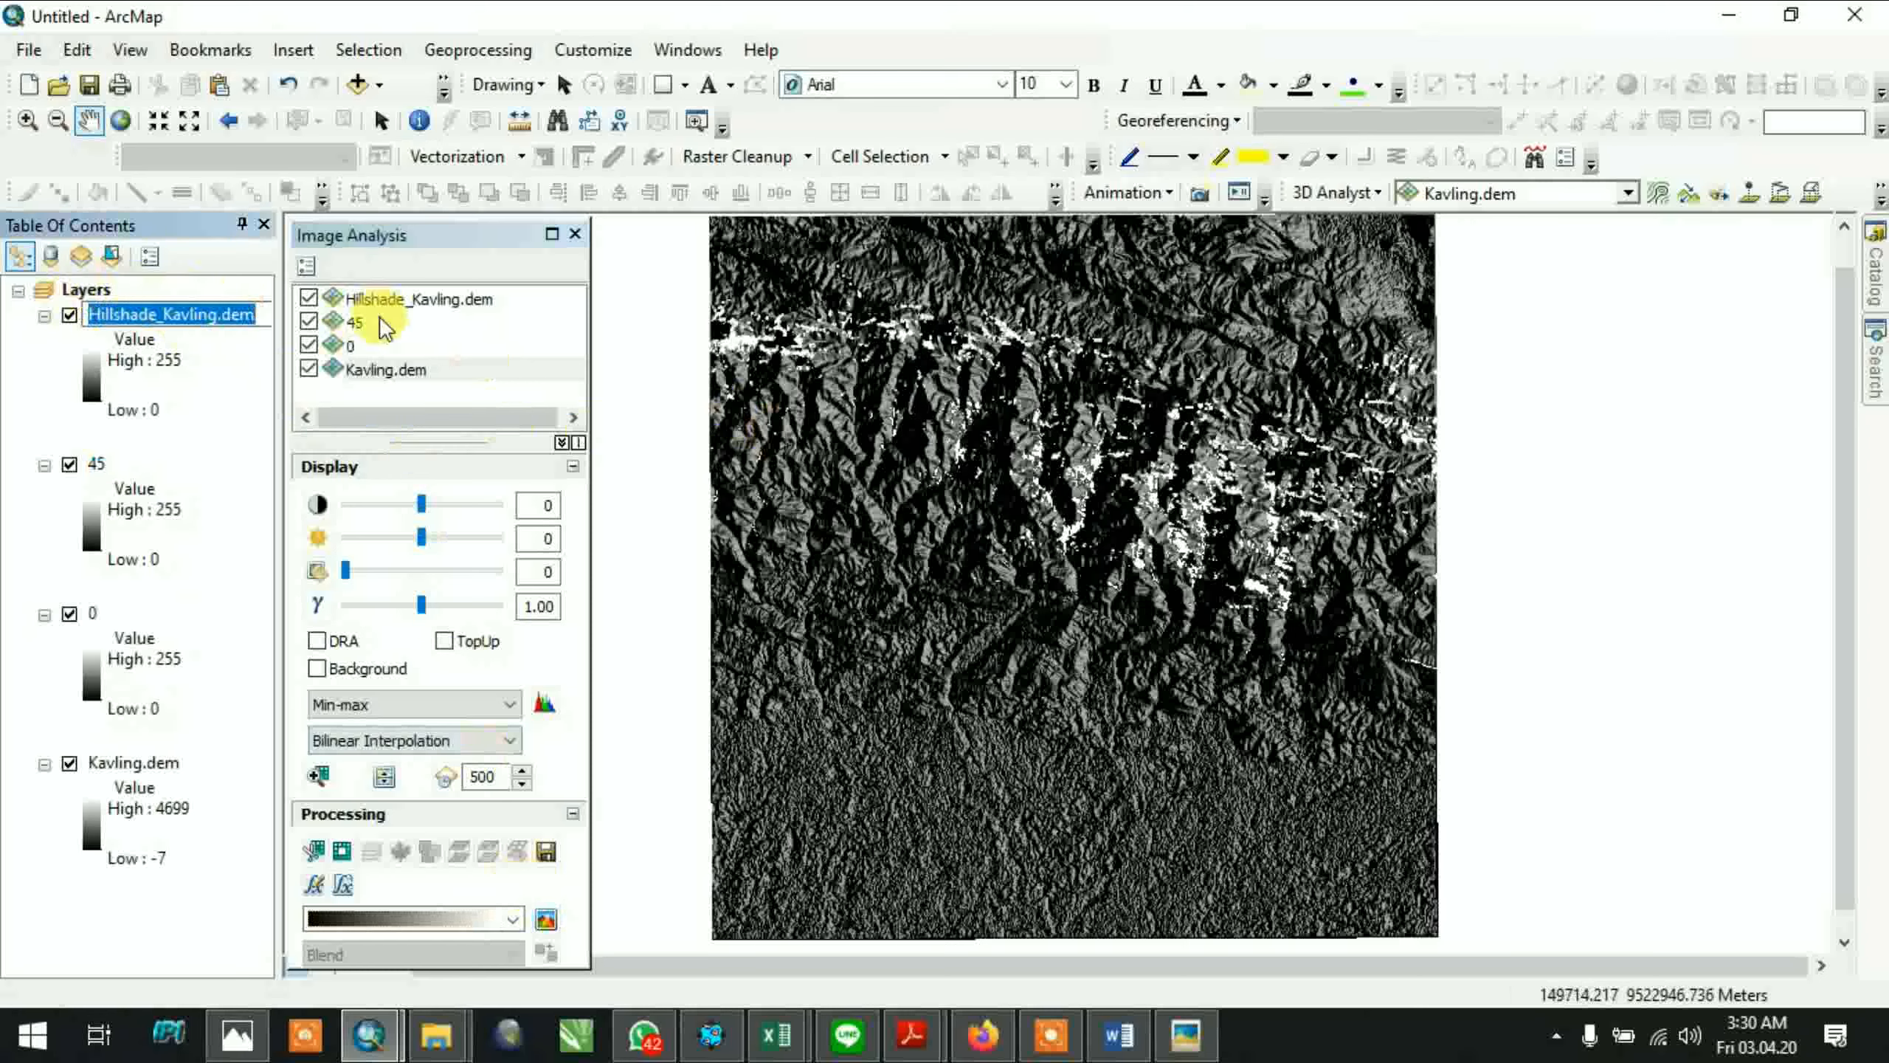
{"action": "type", "text": "90"}
{"action": "key", "text": "Return"}
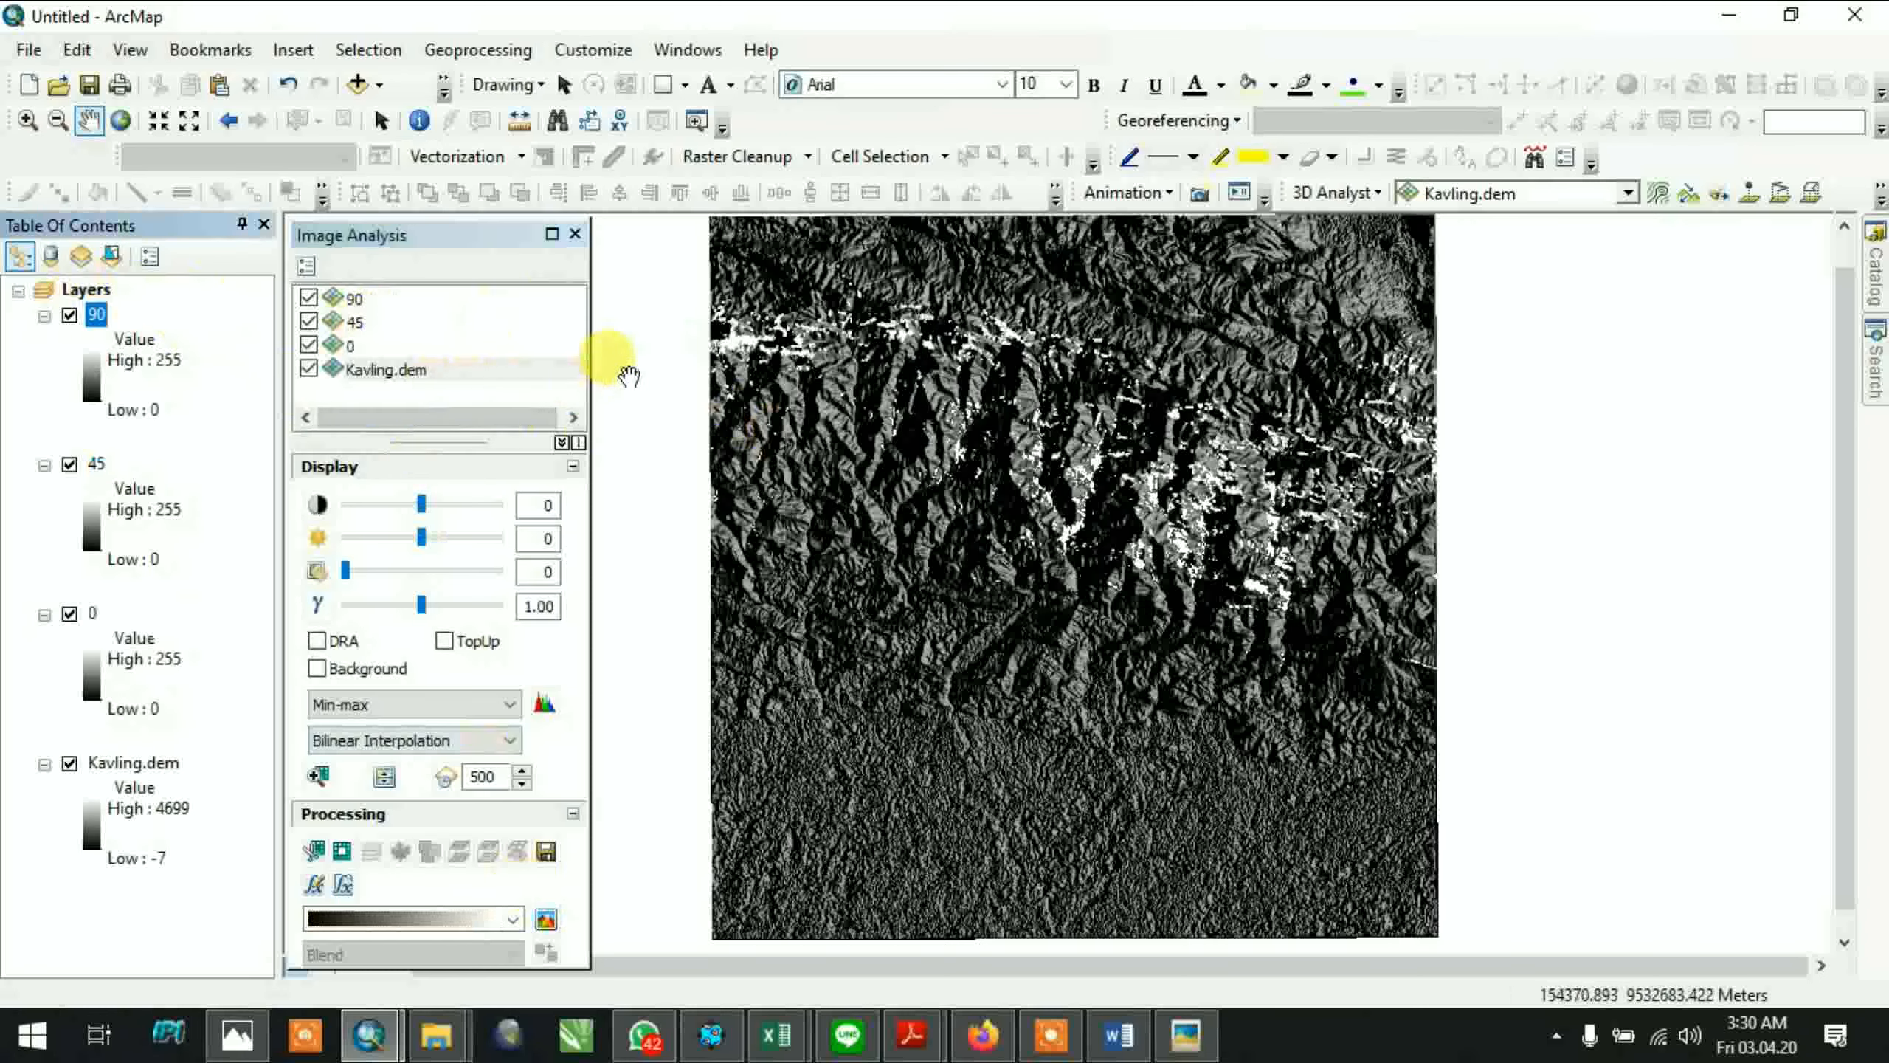
Select Kavling.dem for image analysis, set the Hillshade azimuth to 135 and generate another shaded relief
{"action": "left_click", "coordinate": [430, 379]}
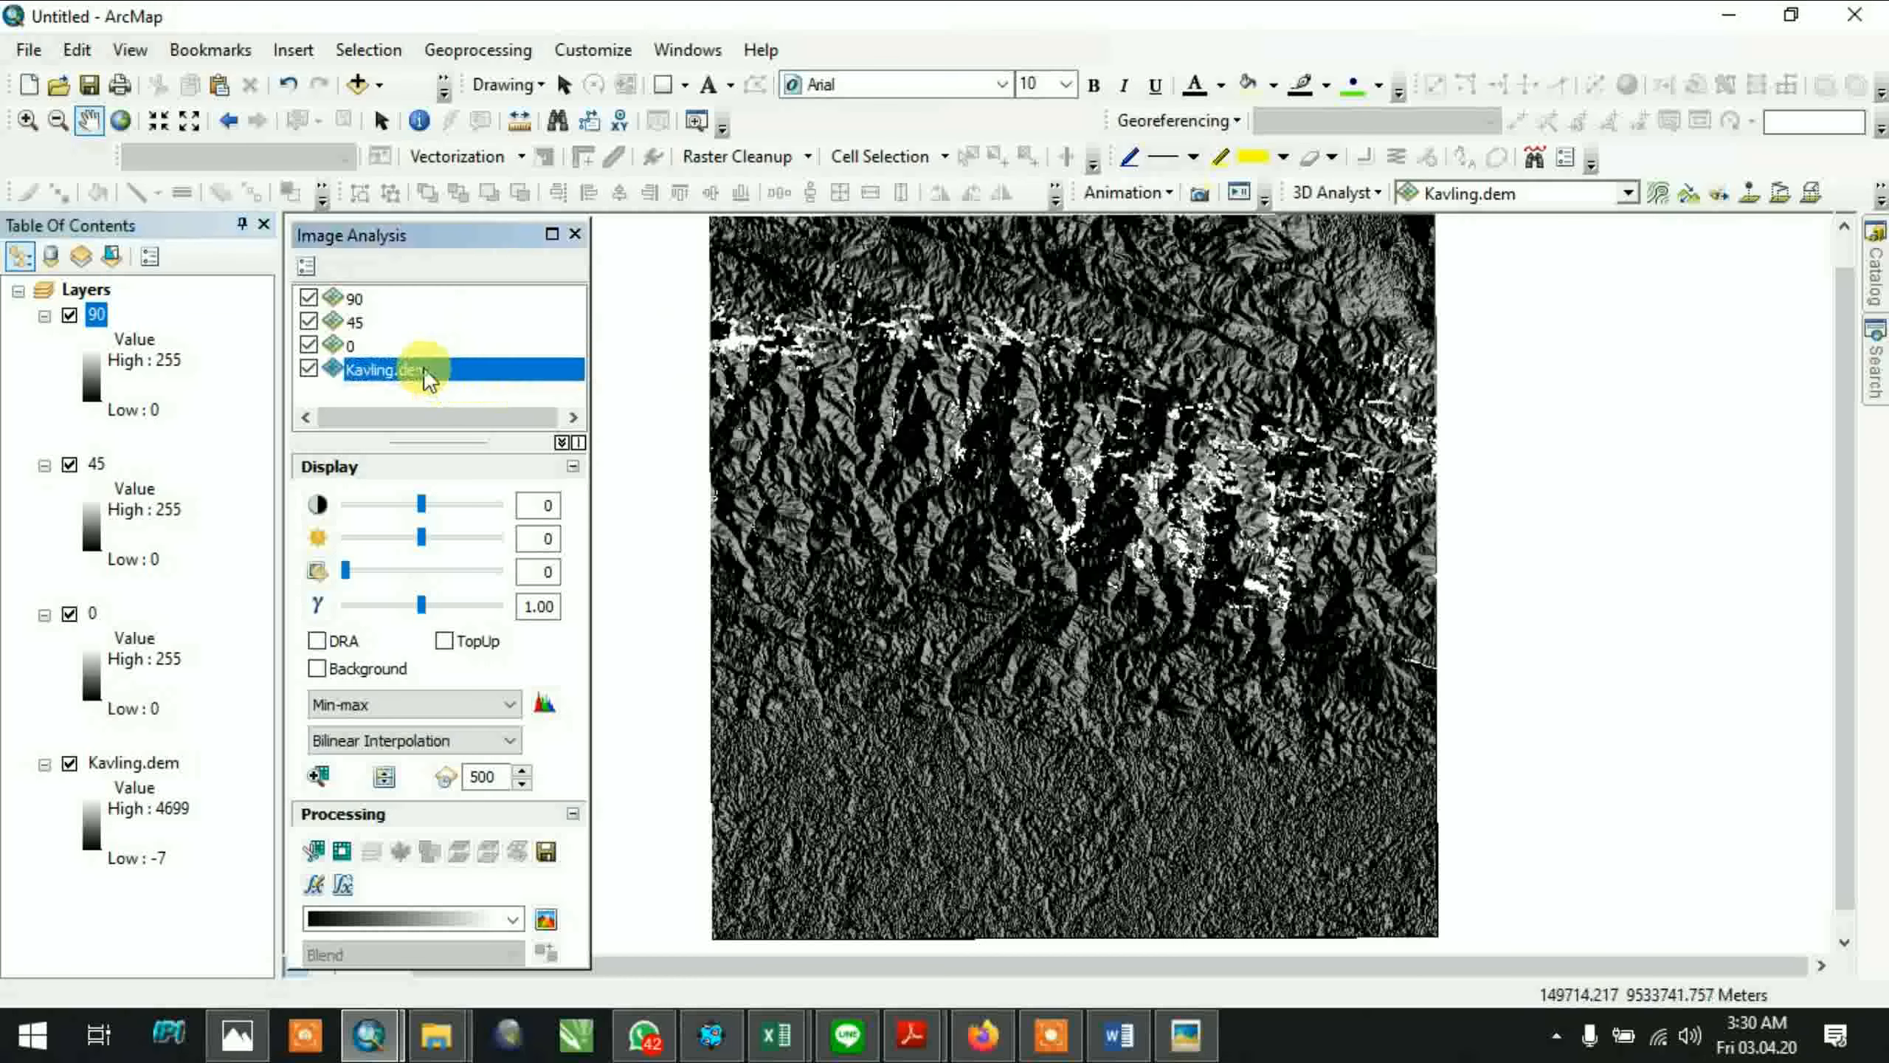
{"action": "left_click", "coordinate": [307, 266]}
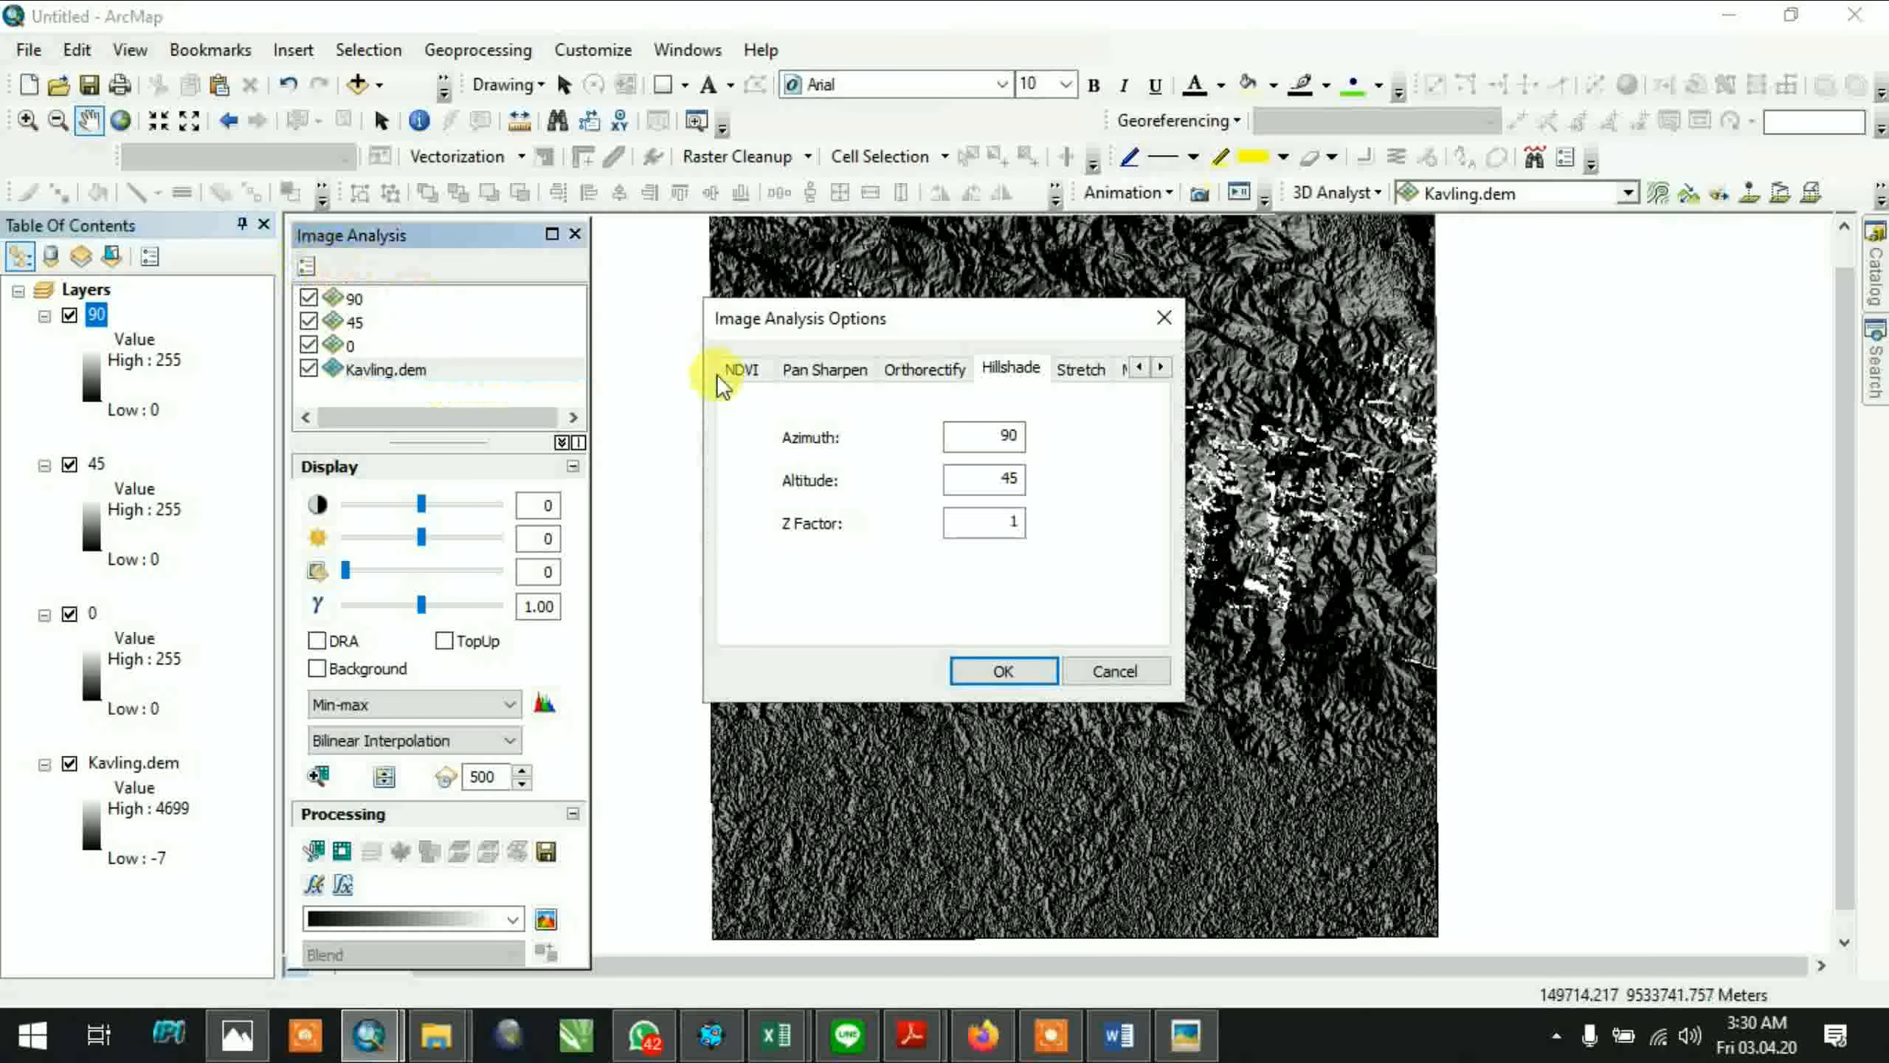
{"action": "double_click", "coordinate": [972, 439]}
{"action": "type", "text": "135"}
{"action": "left_click", "coordinate": [1012, 668]}
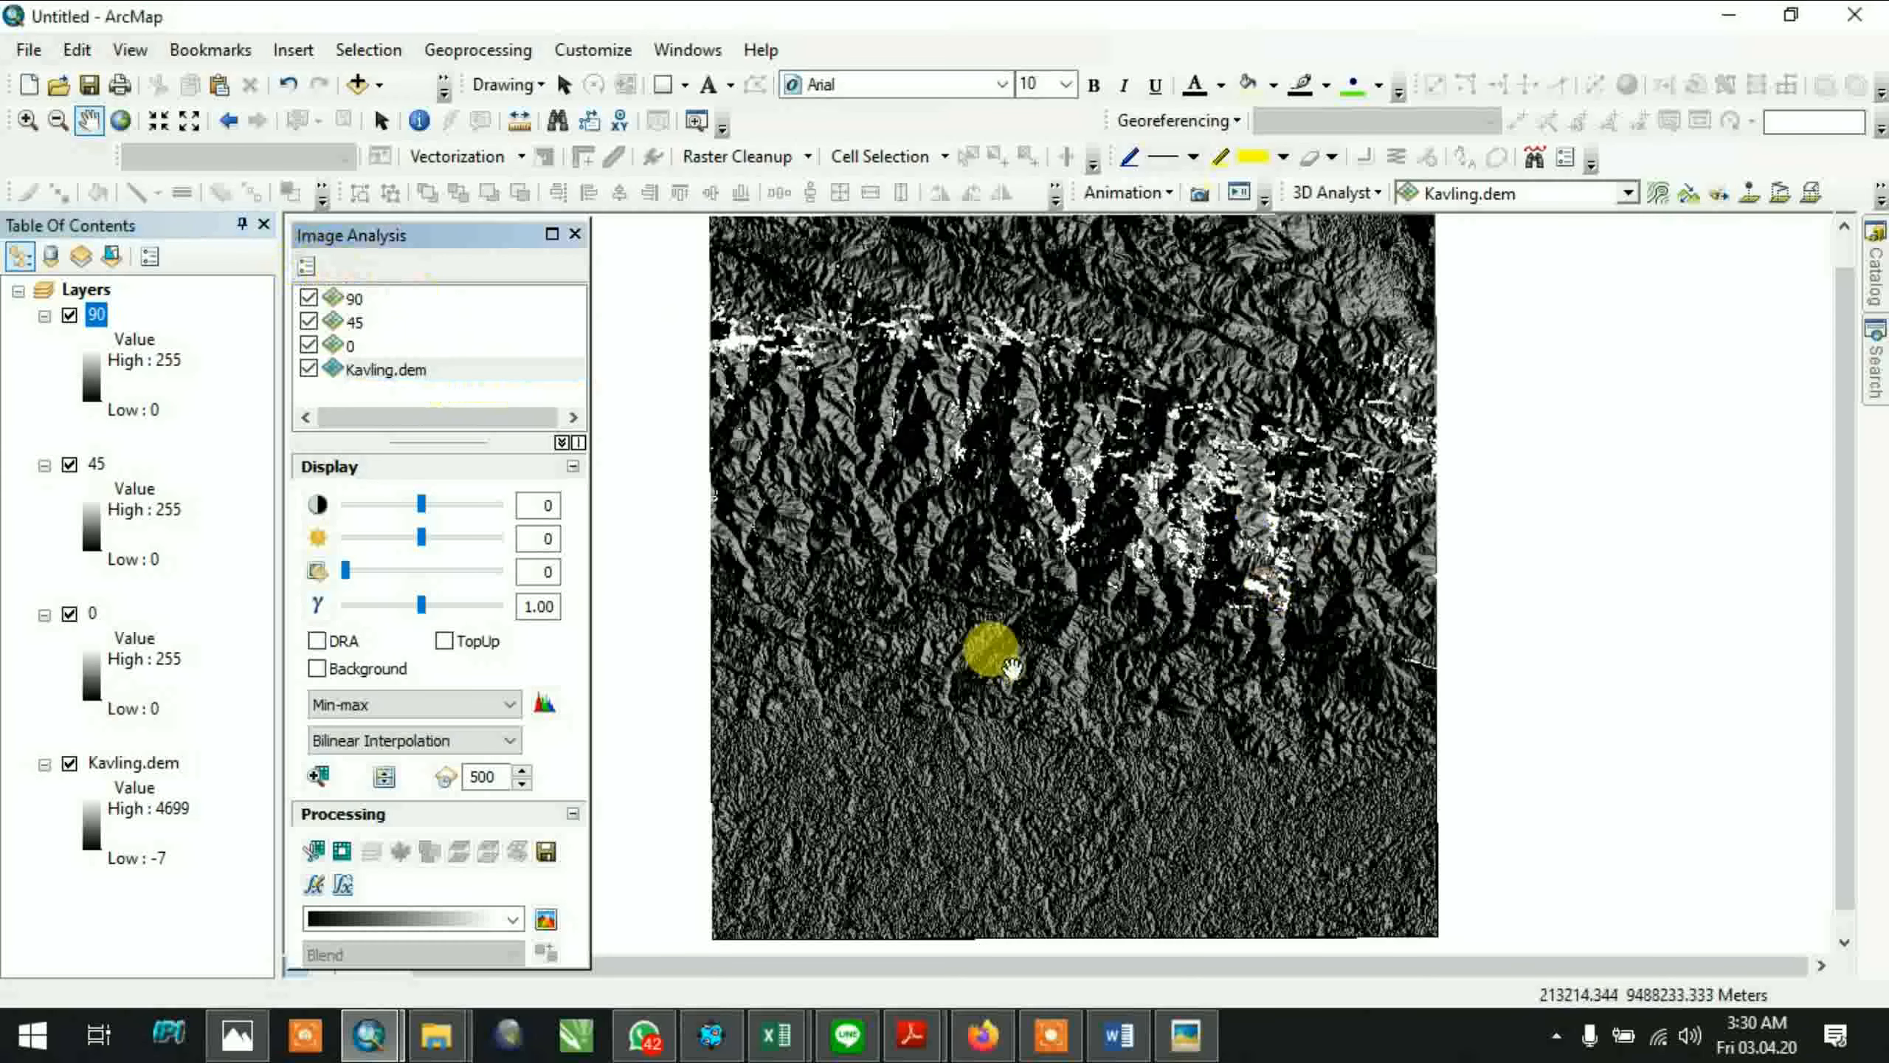
{"action": "left_click", "coordinate": [546, 920]}
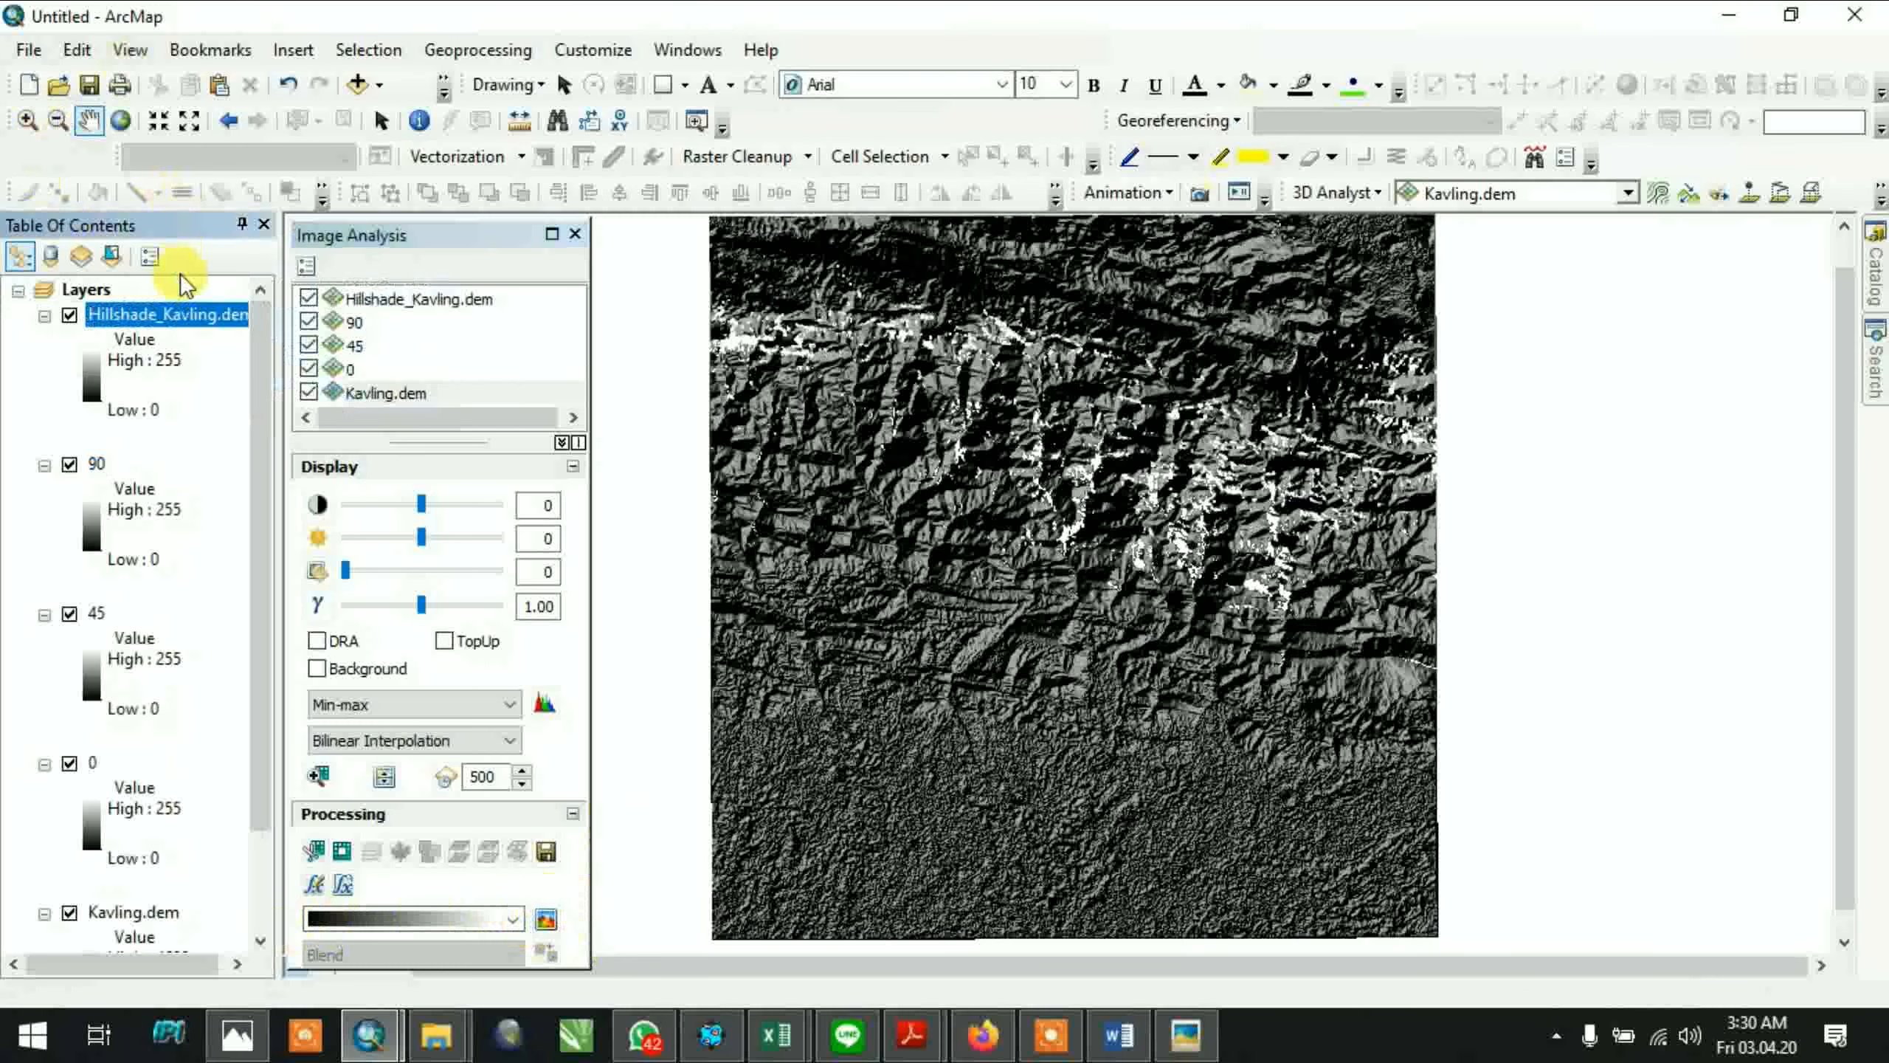
Rename the newest Hillshade_Kavling.dem layer to 135 in its layer properties
{"action": "double_click", "coordinate": [189, 316]}
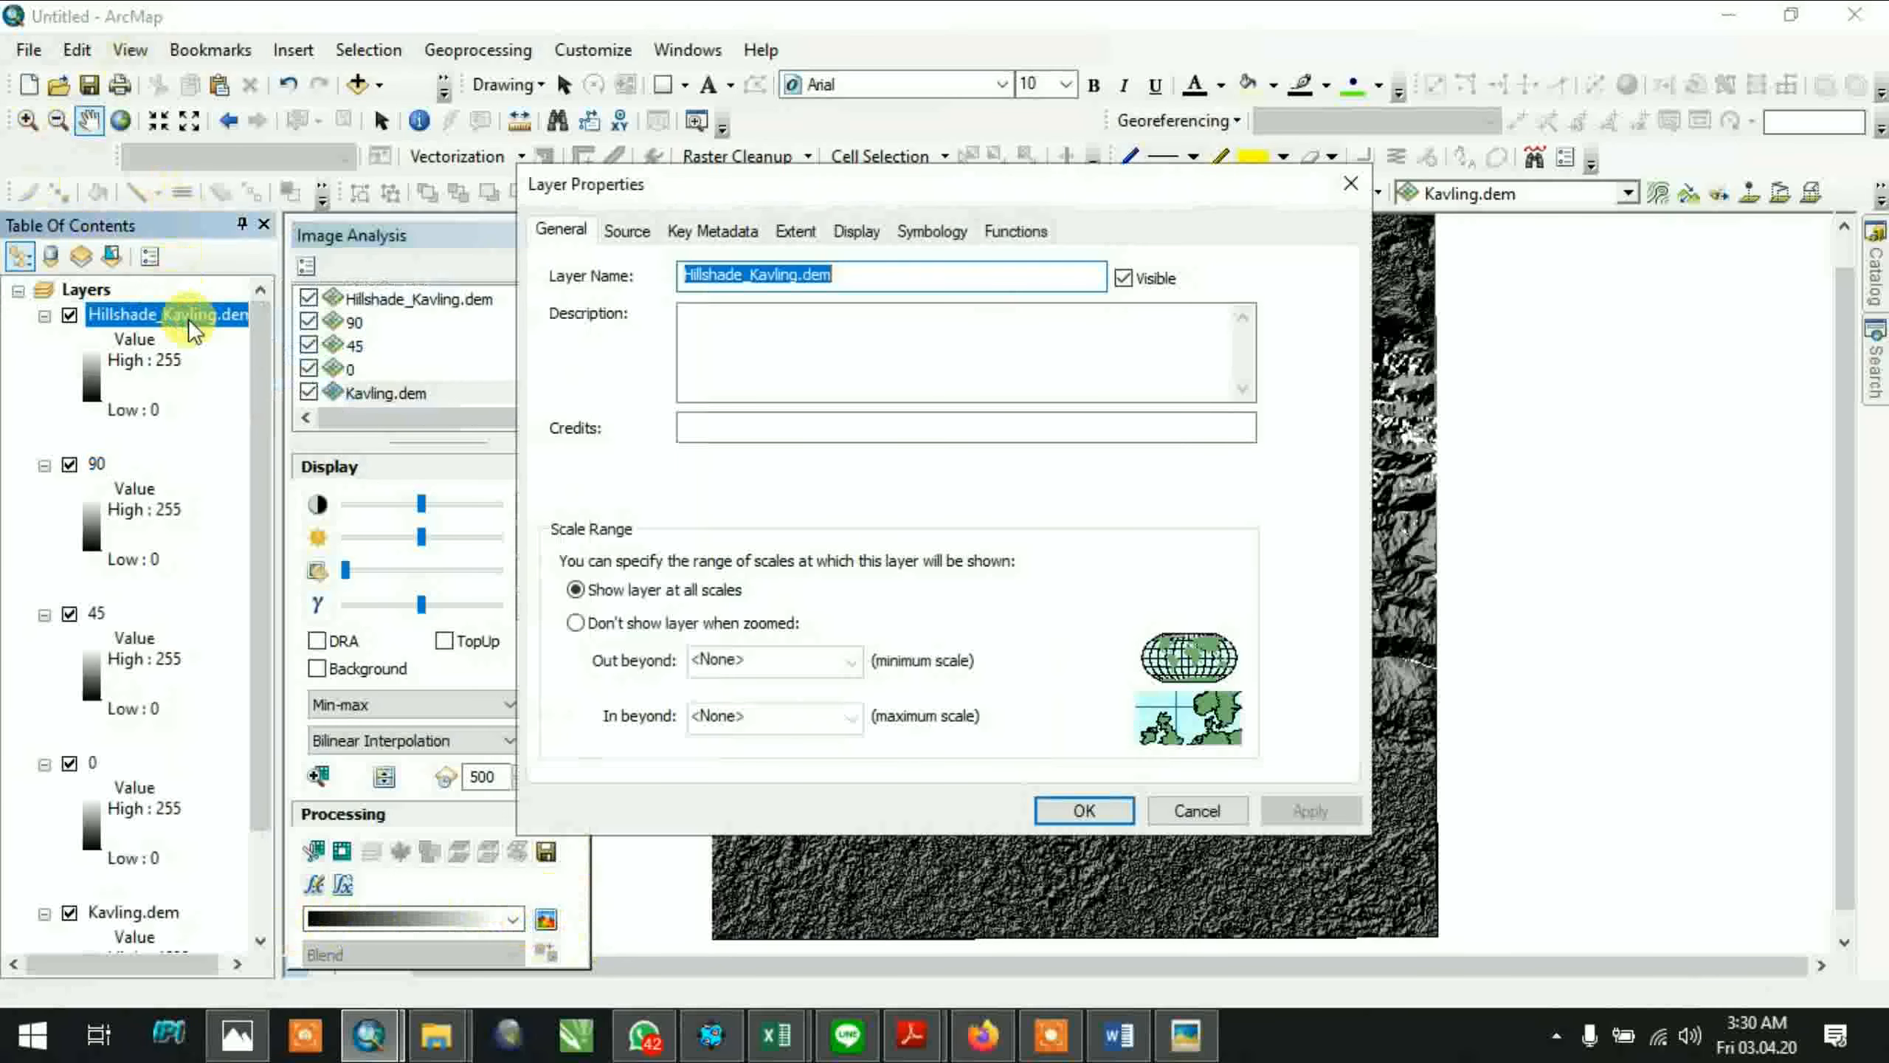
{"action": "type", "text": "135"}
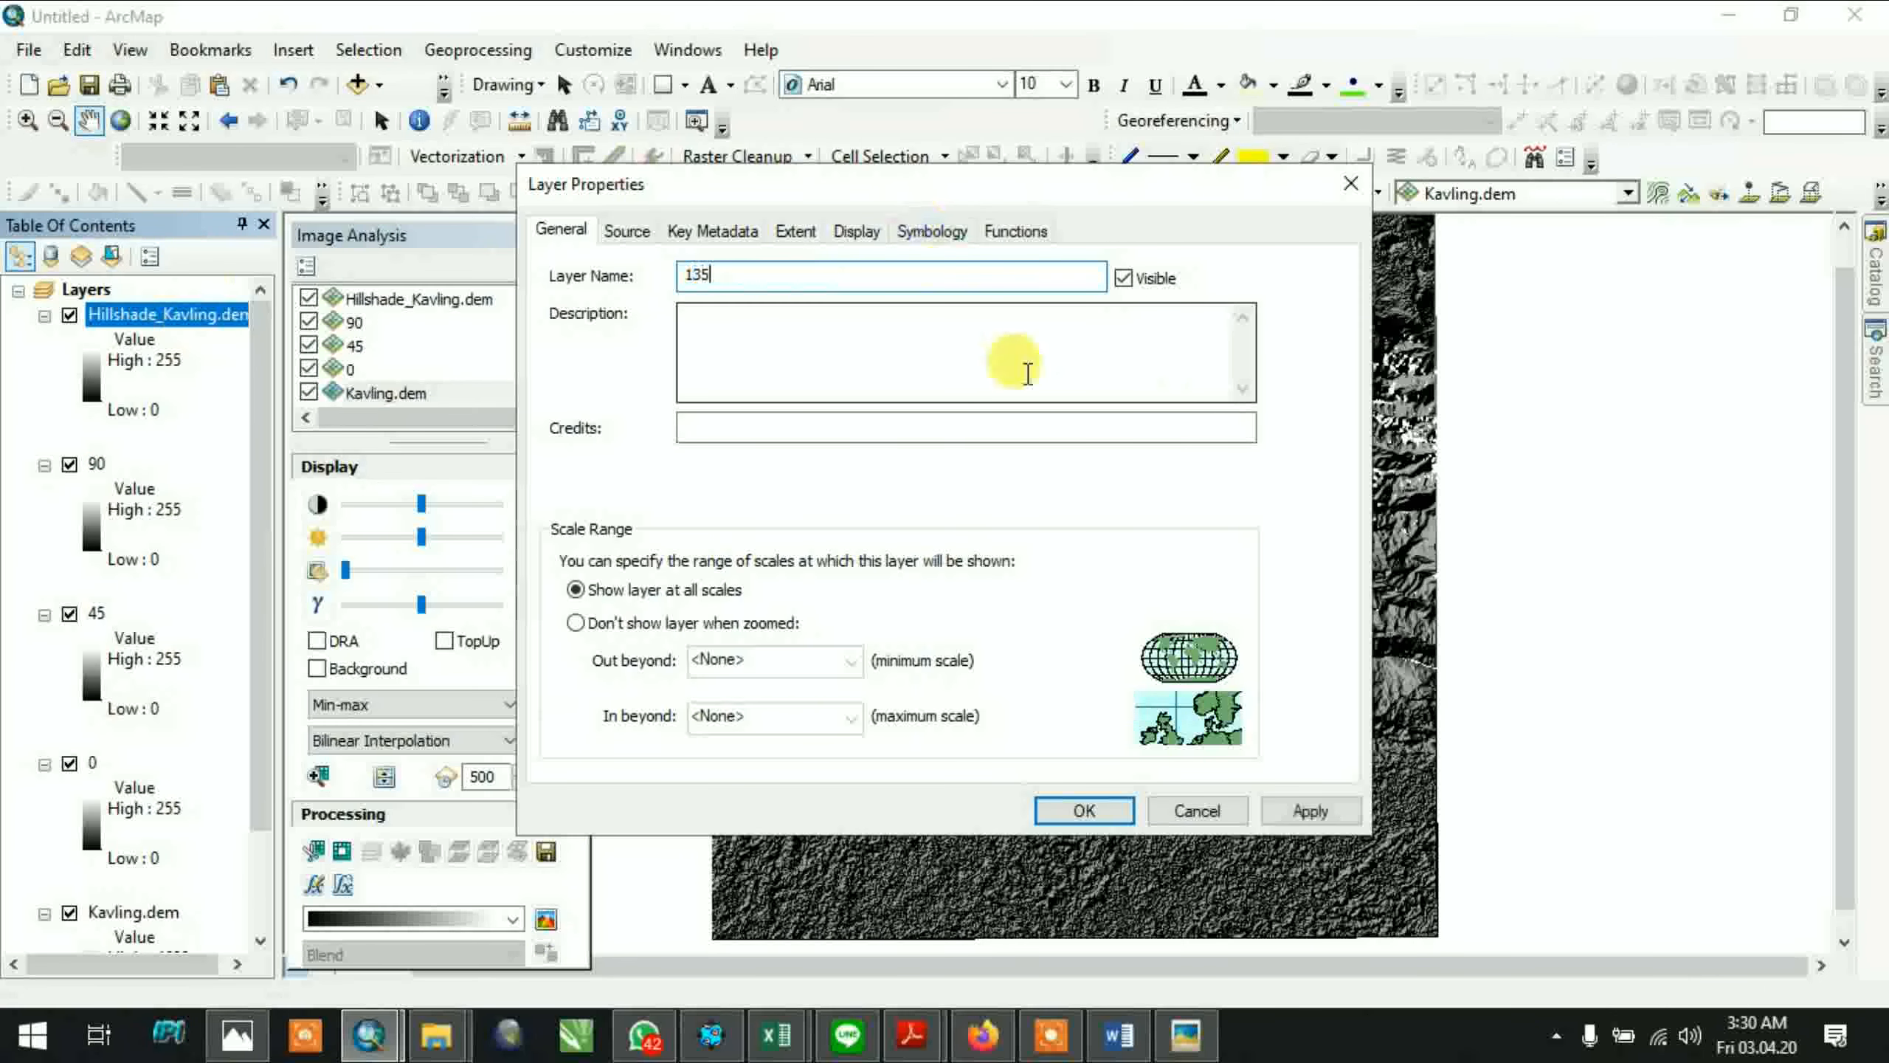
{"action": "left_click", "coordinate": [1086, 810]}
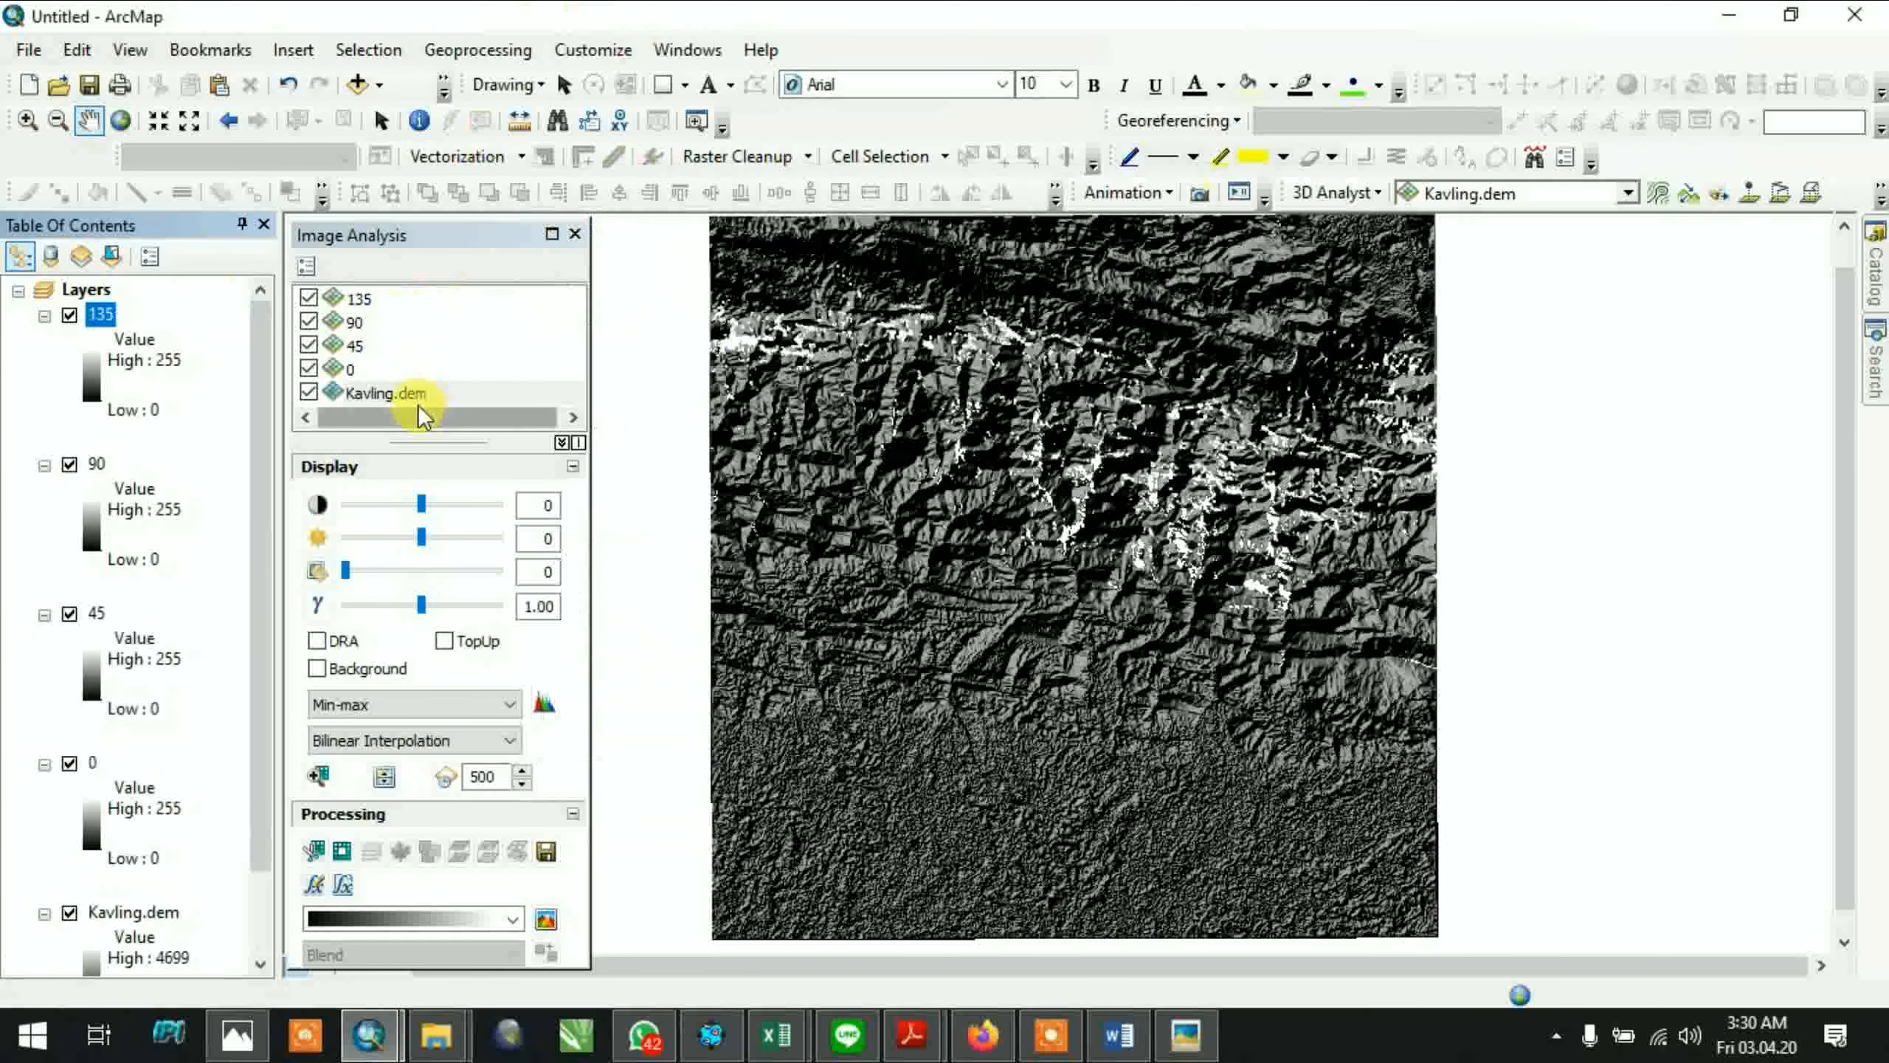
Select Kavling.dem for image analysis, set the Hillshade azimuth to 180 and generate another shaded relief
{"action": "left_click", "coordinate": [416, 394]}
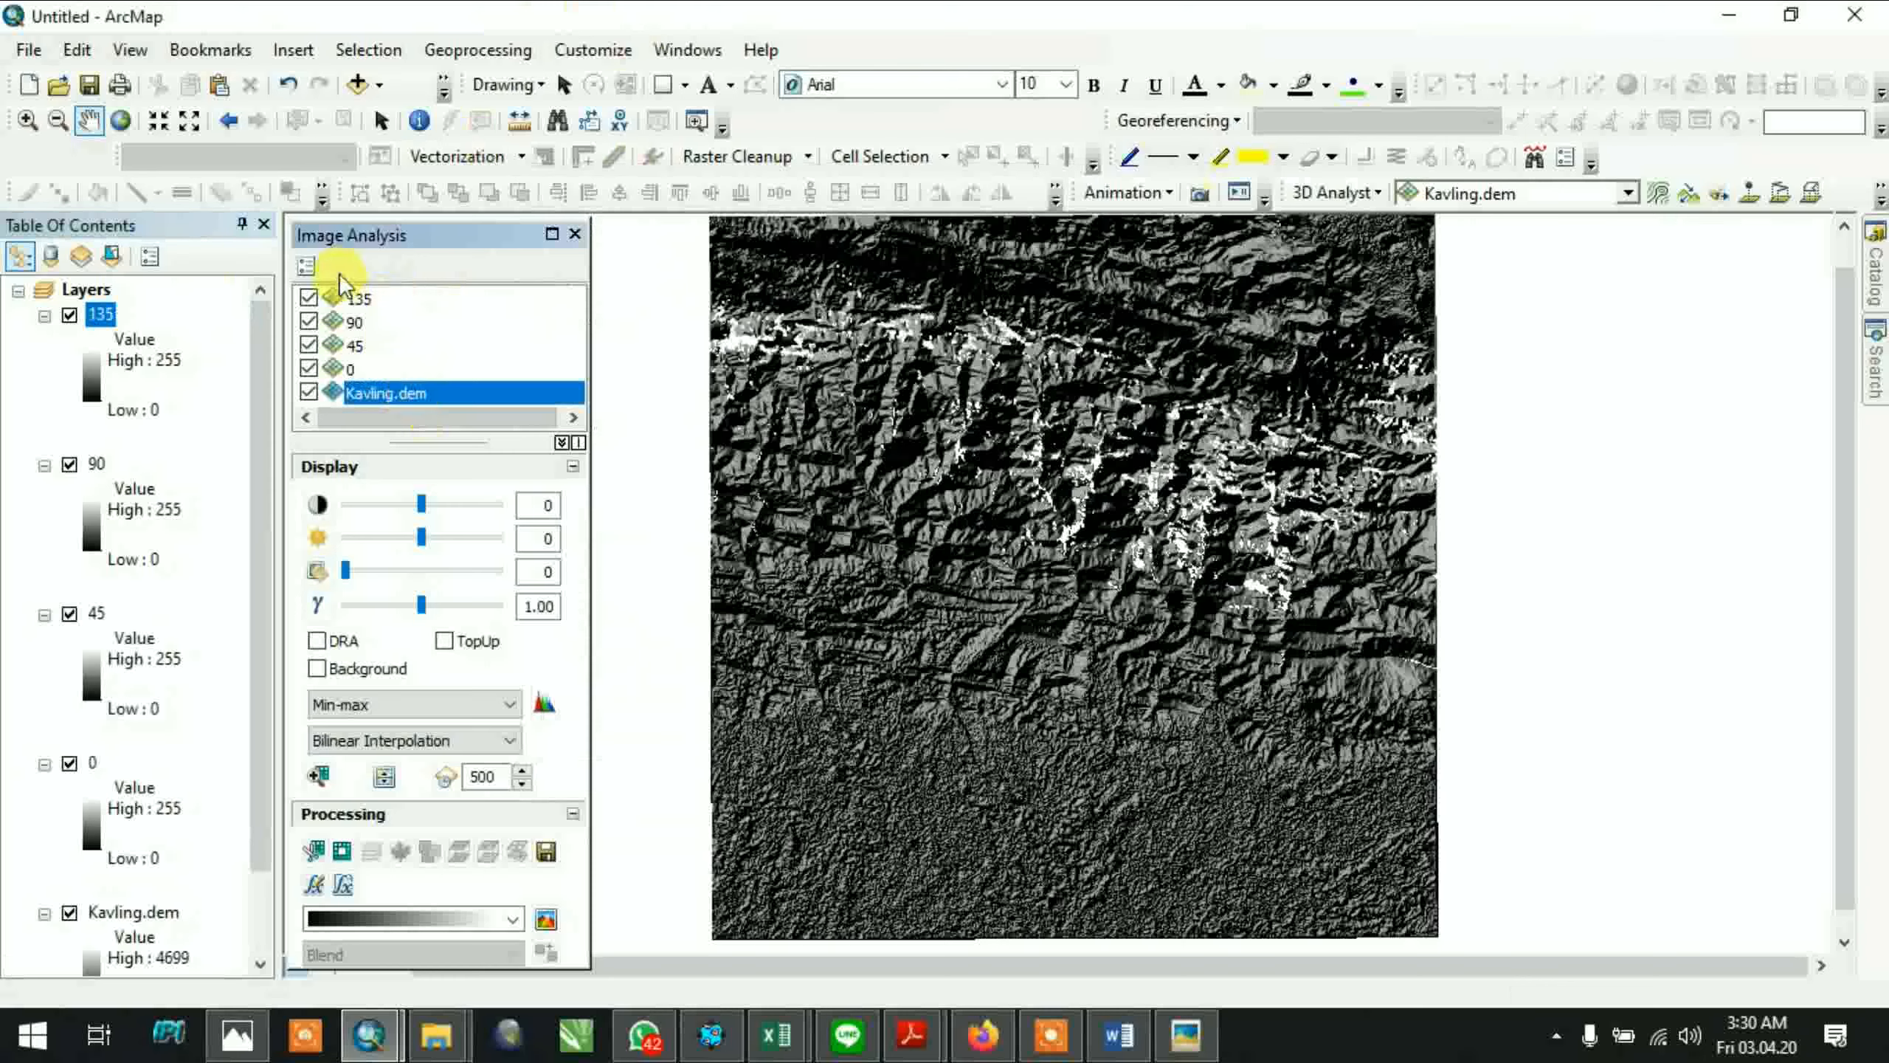
{"action": "left_click", "coordinate": [305, 266]}
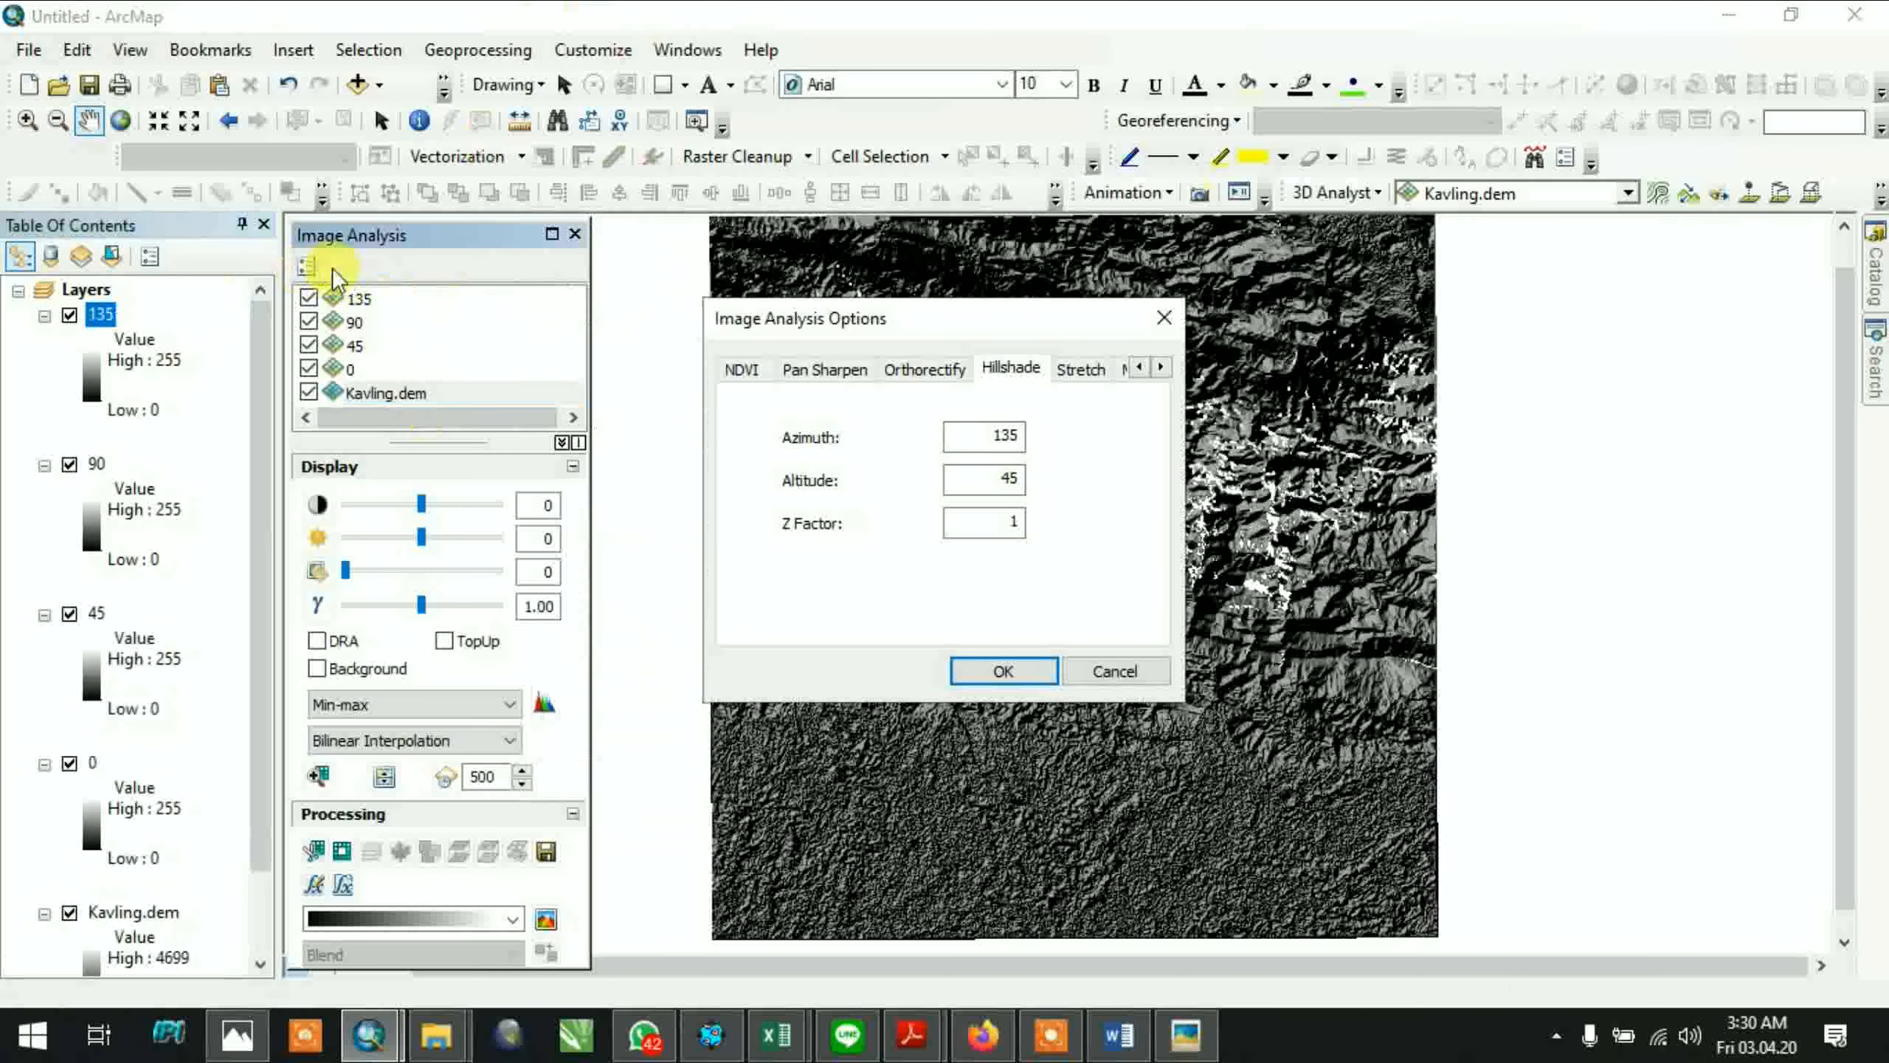
{"action": "left_click_drag", "start_coordinate": [942, 437], "coordinate": [1063, 429]}
{"action": "type", "text": "180"}
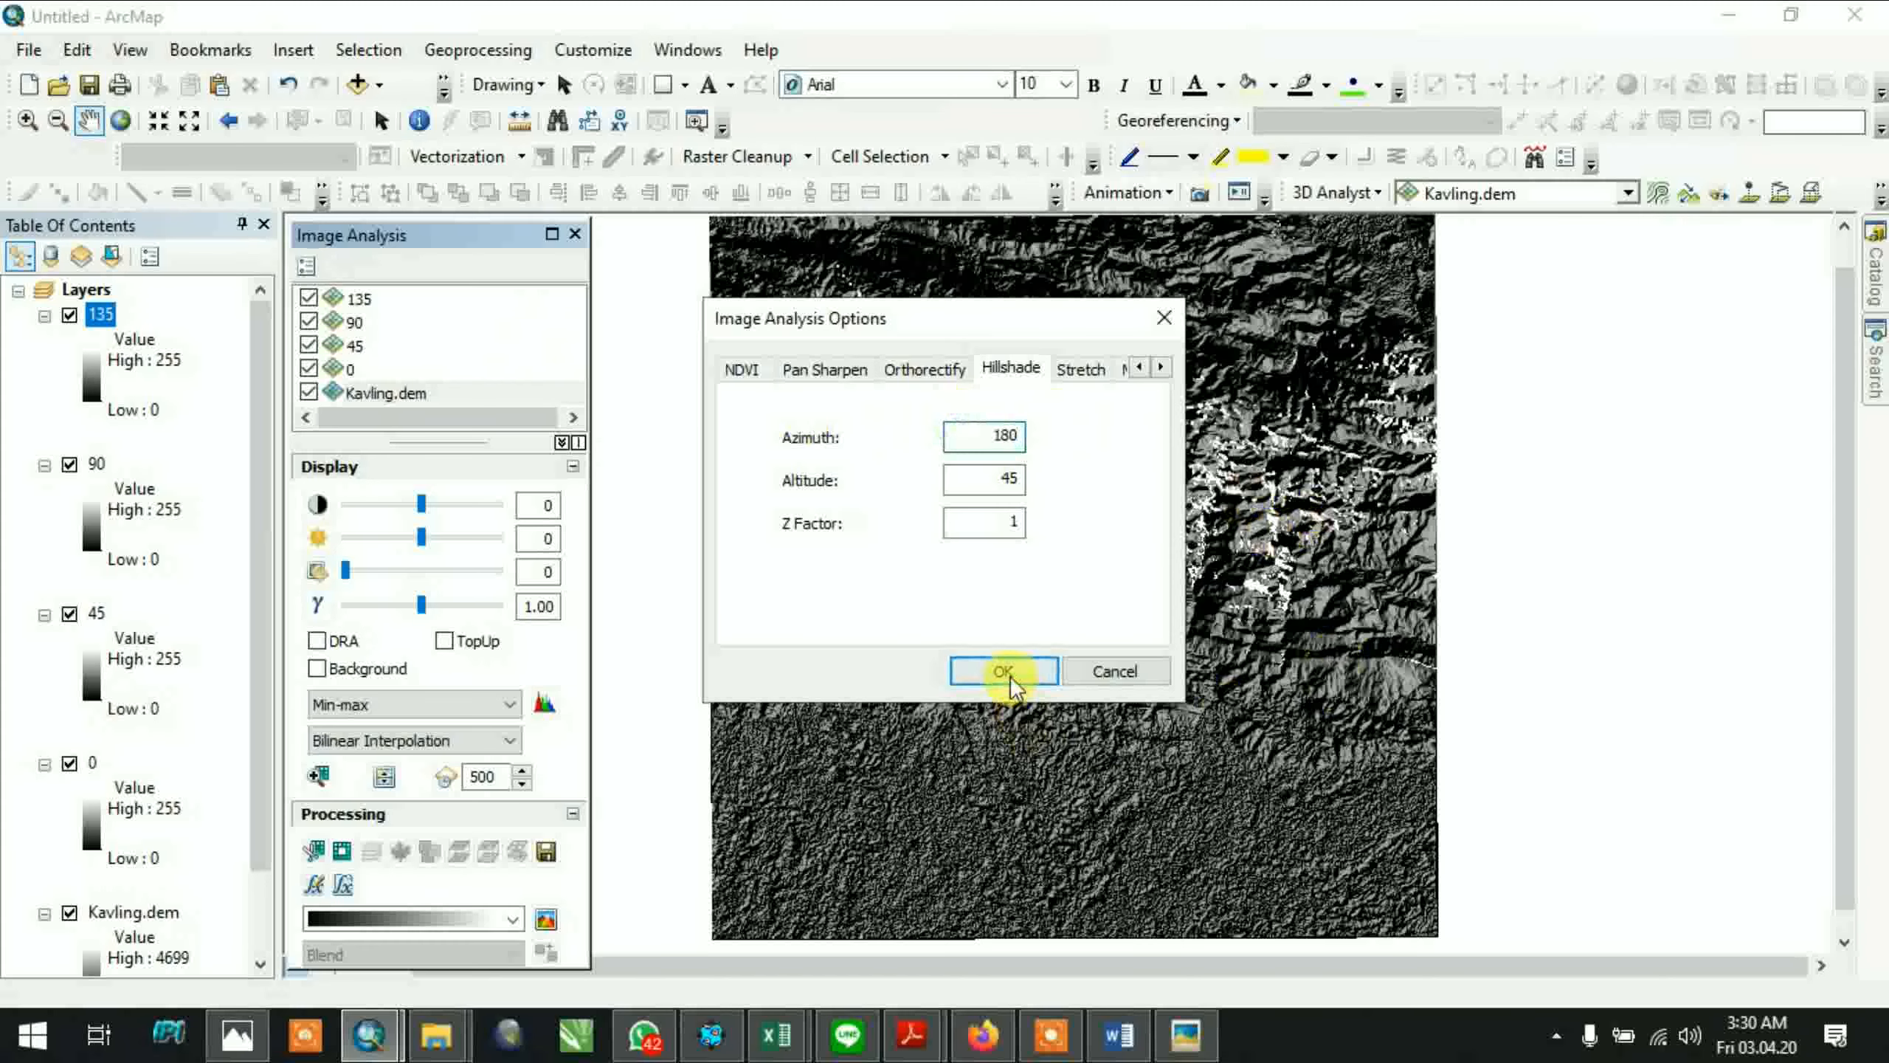
{"action": "left_click", "coordinate": [1004, 673]}
{"action": "left_click", "coordinate": [214, 328]}
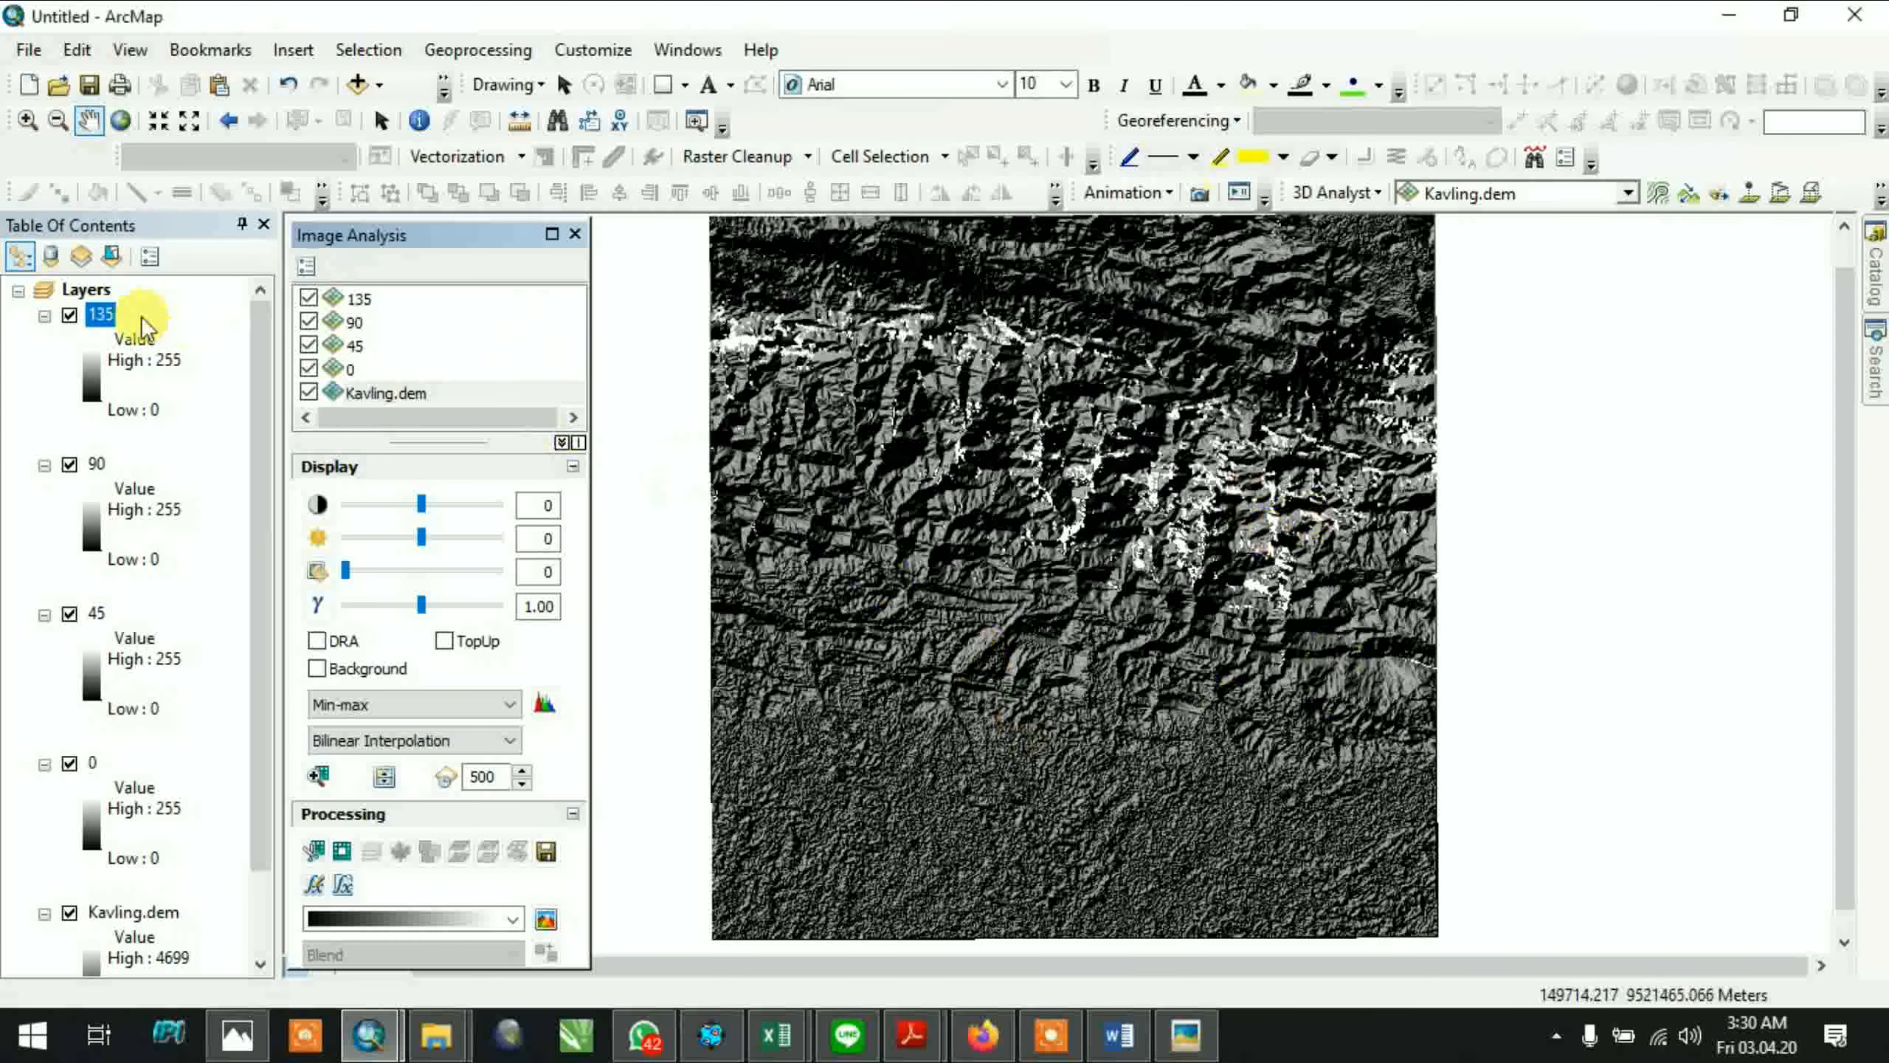
{"action": "left_click", "coordinate": [547, 917]}
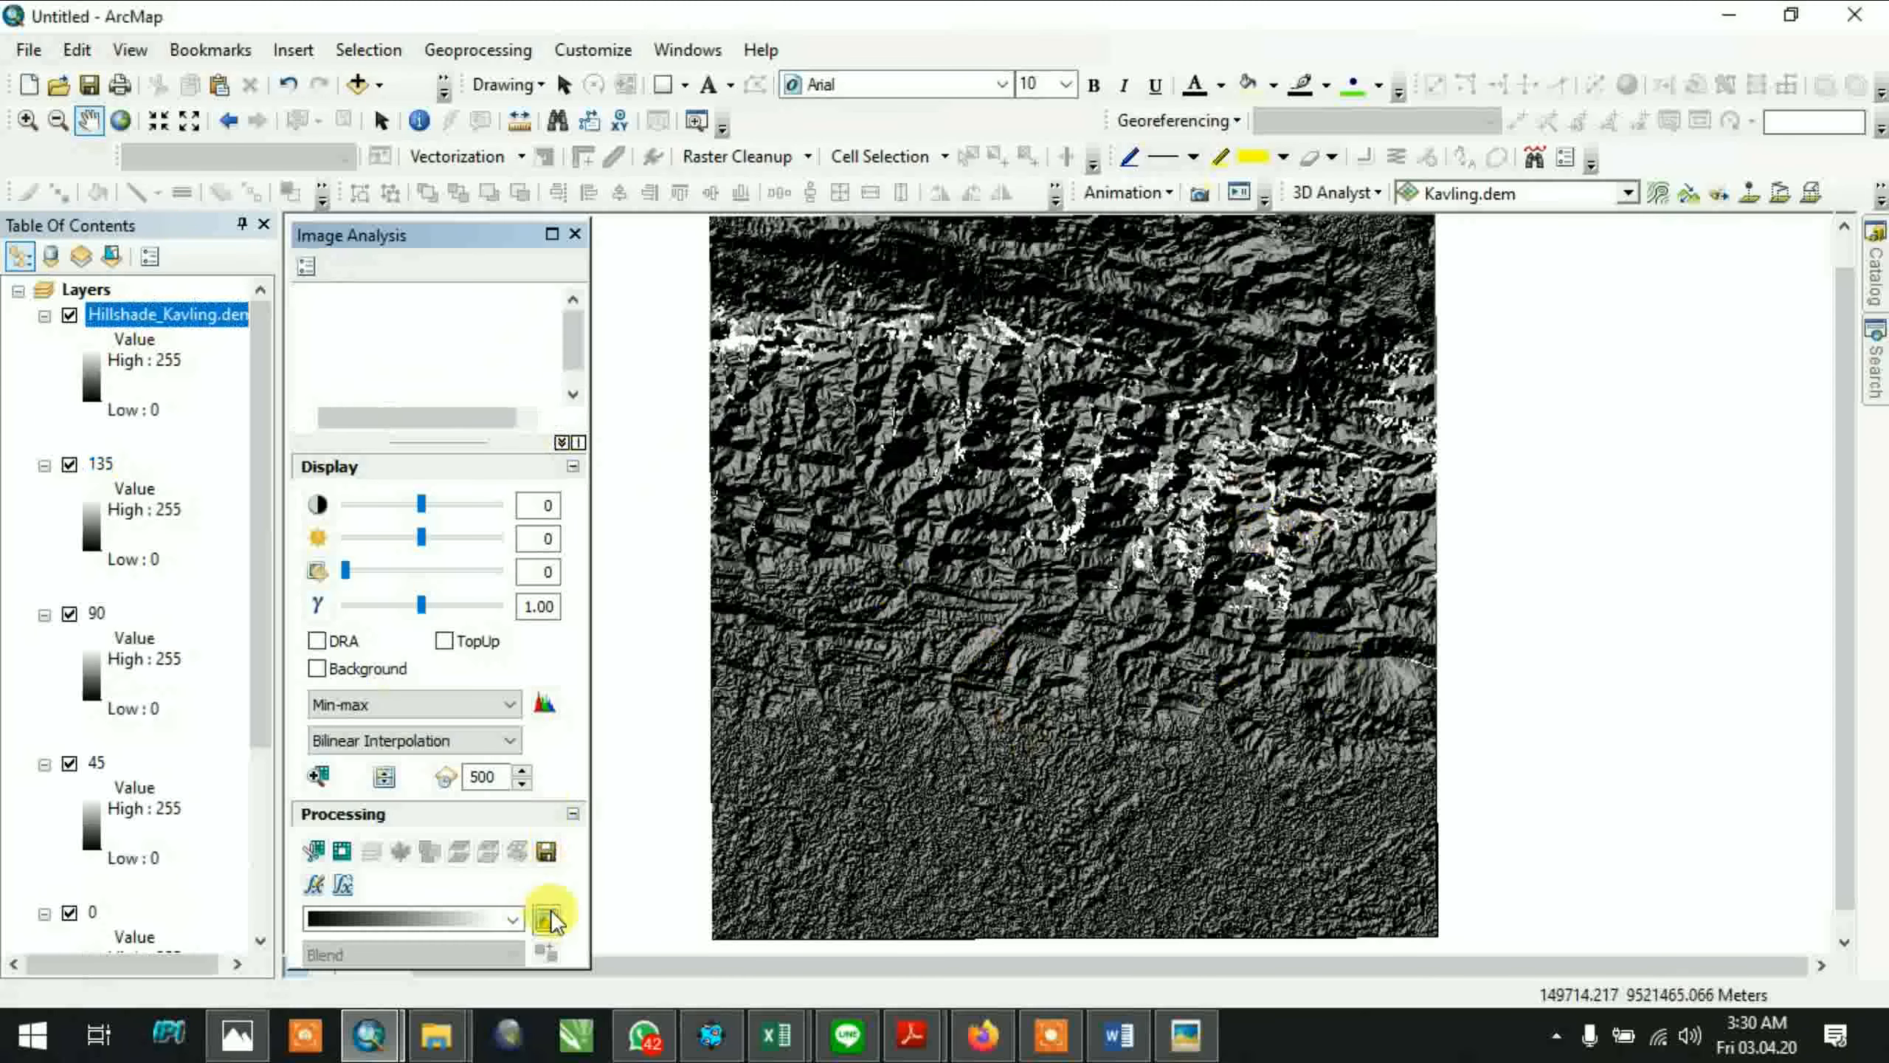
Rename the newest Hillshade_Kavling.dem layer to 180 in its layer properties
{"action": "left_click", "coordinate": [201, 331]}
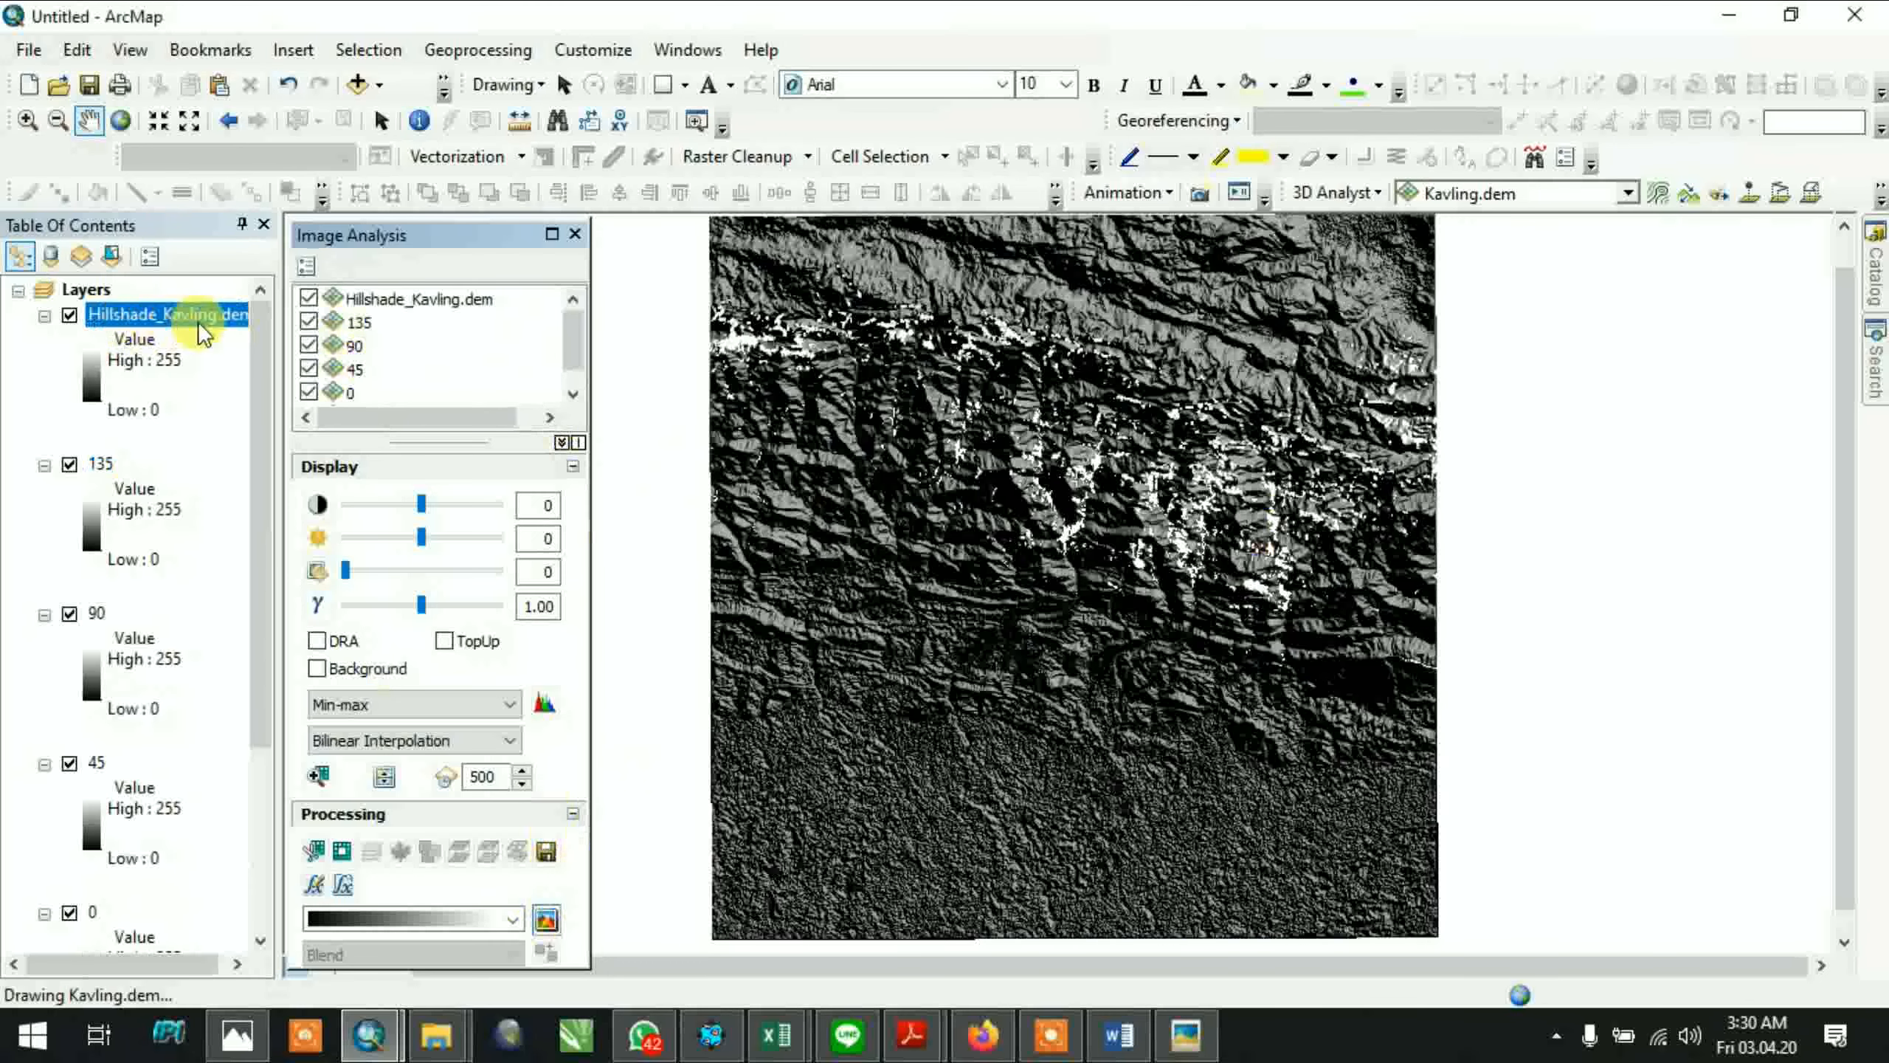
{"action": "double_click", "coordinate": [487, 332]}
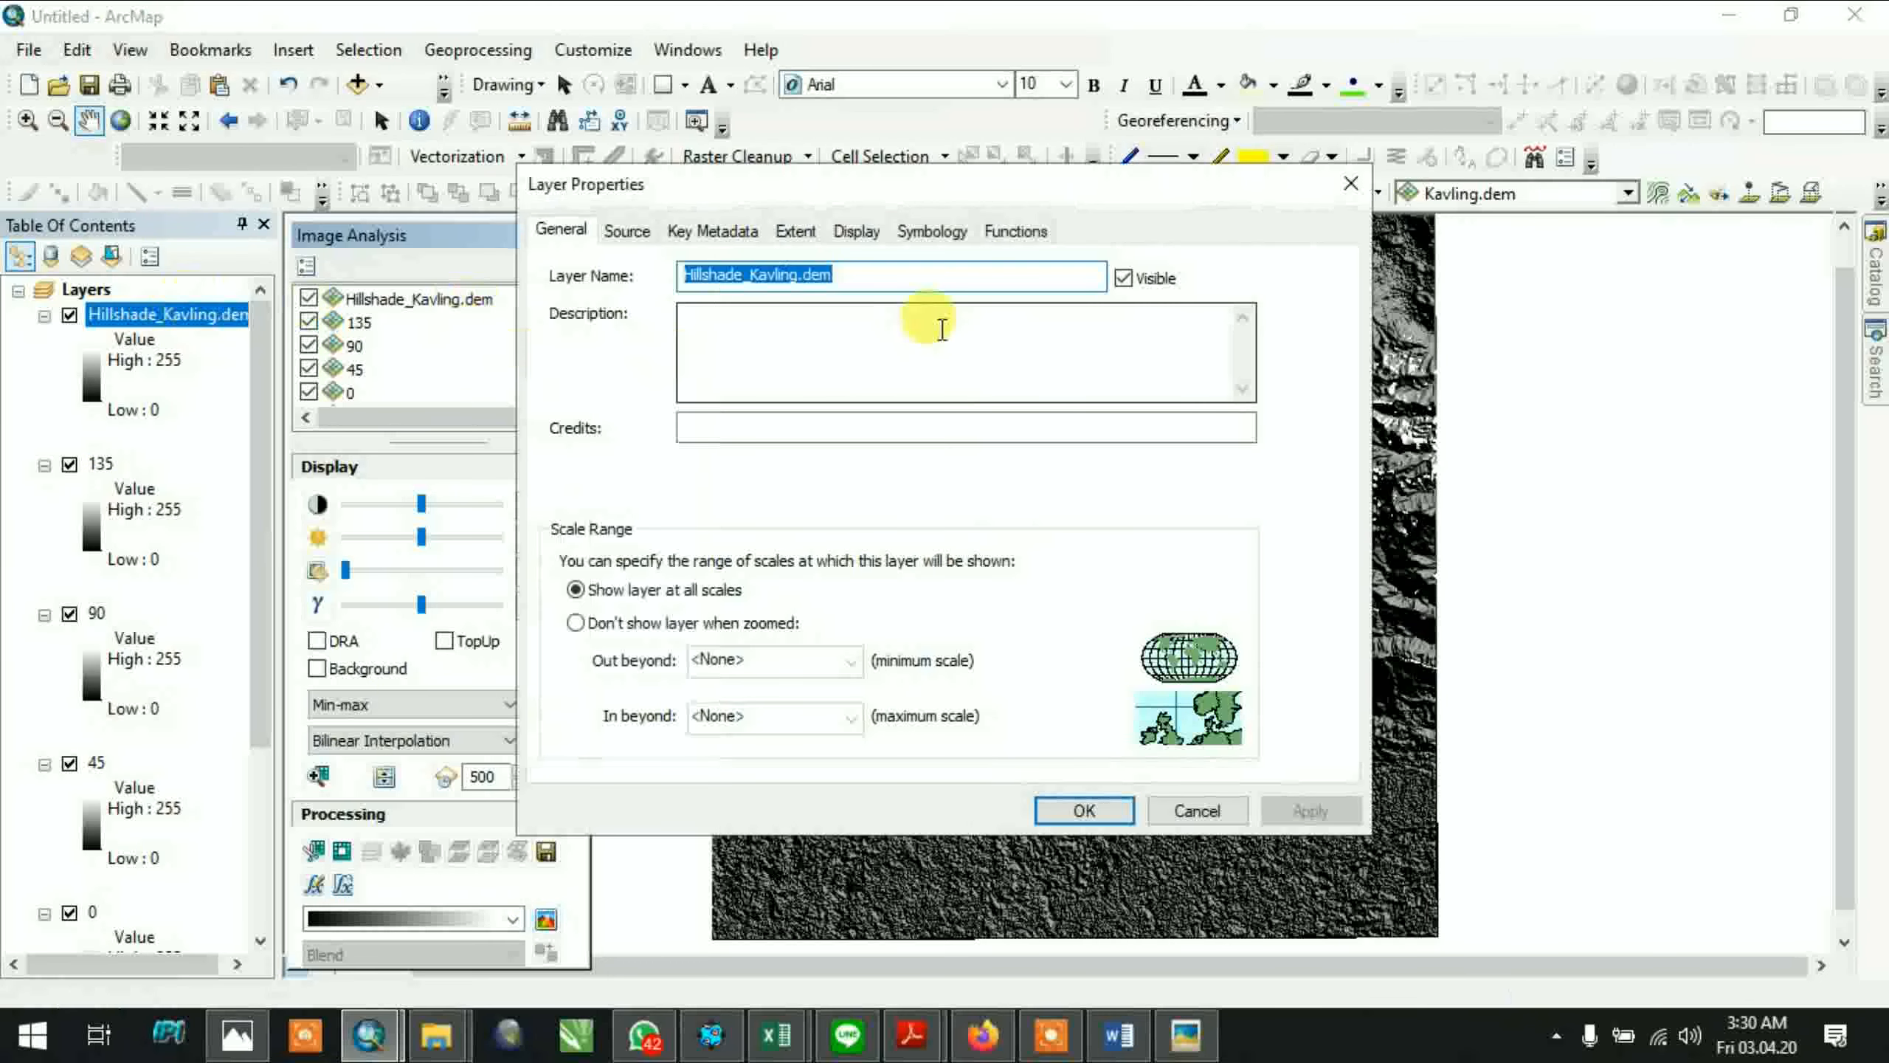
{"action": "type", "text": "180"}
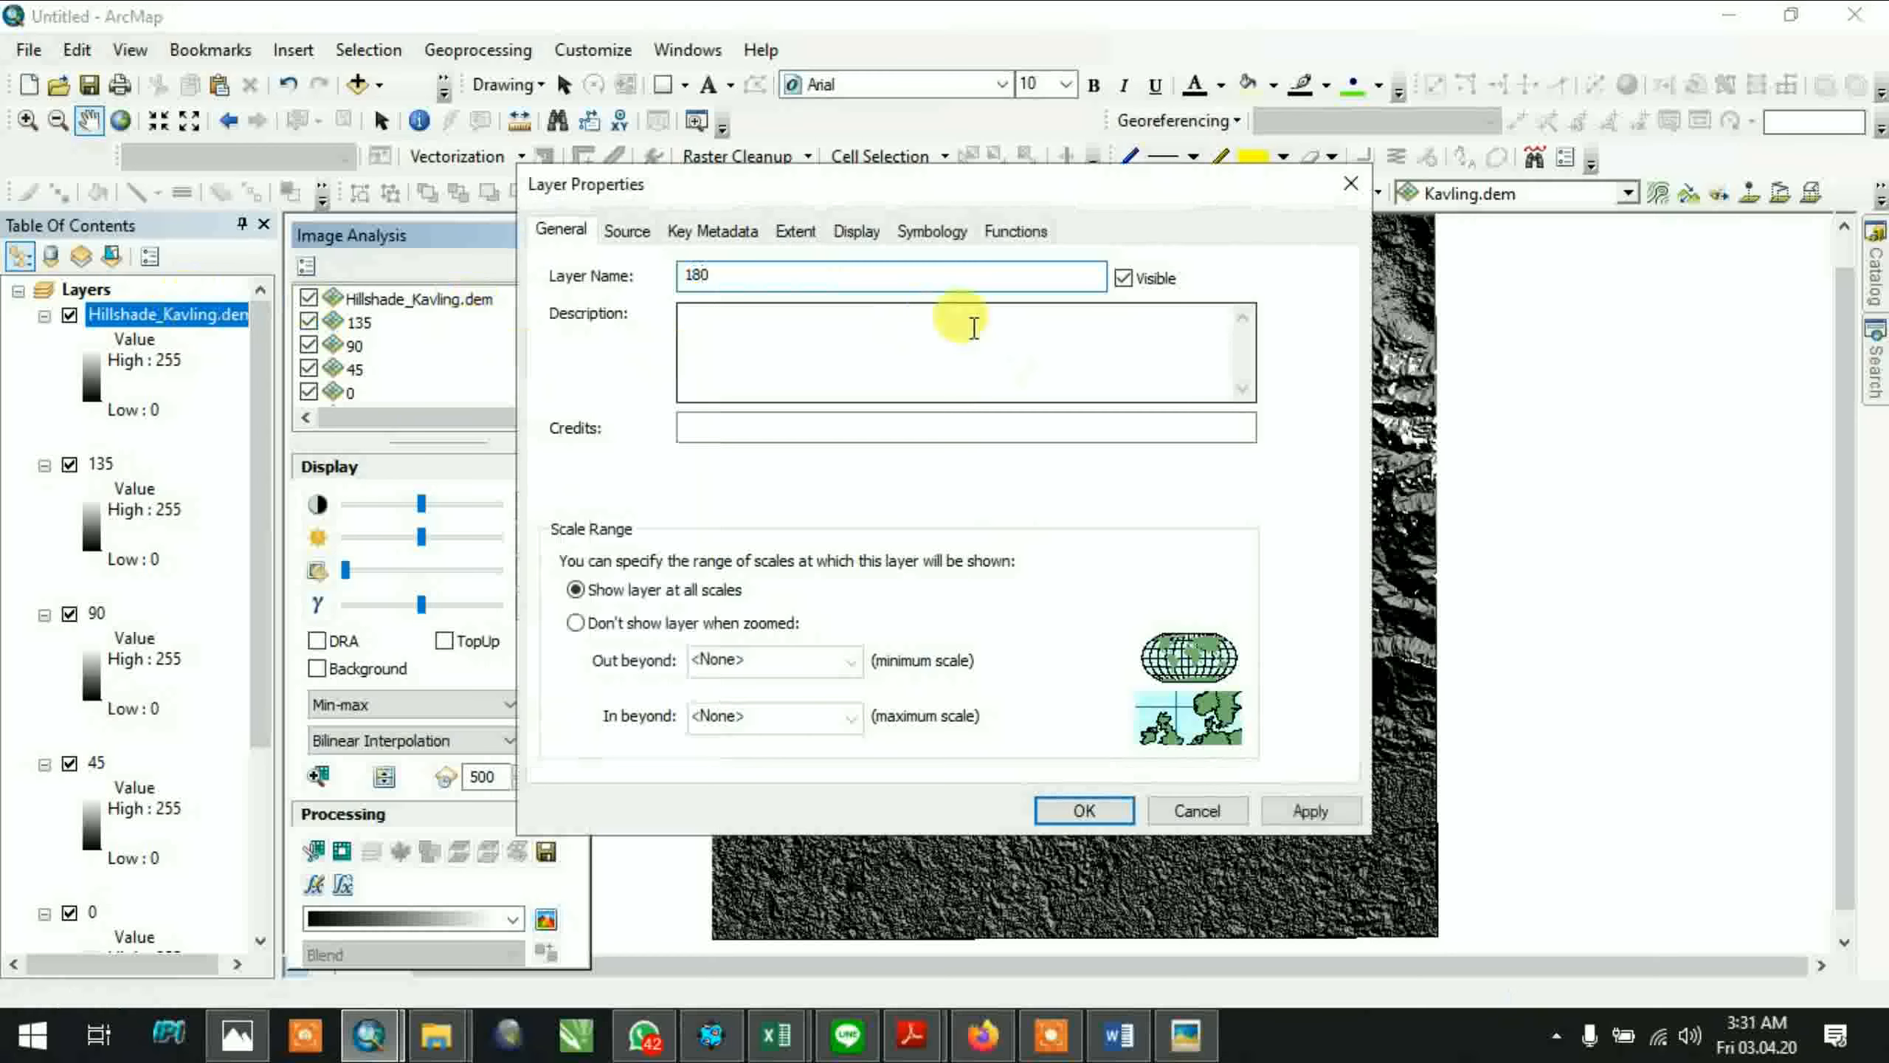
{"action": "left_click", "coordinate": [1084, 808]}
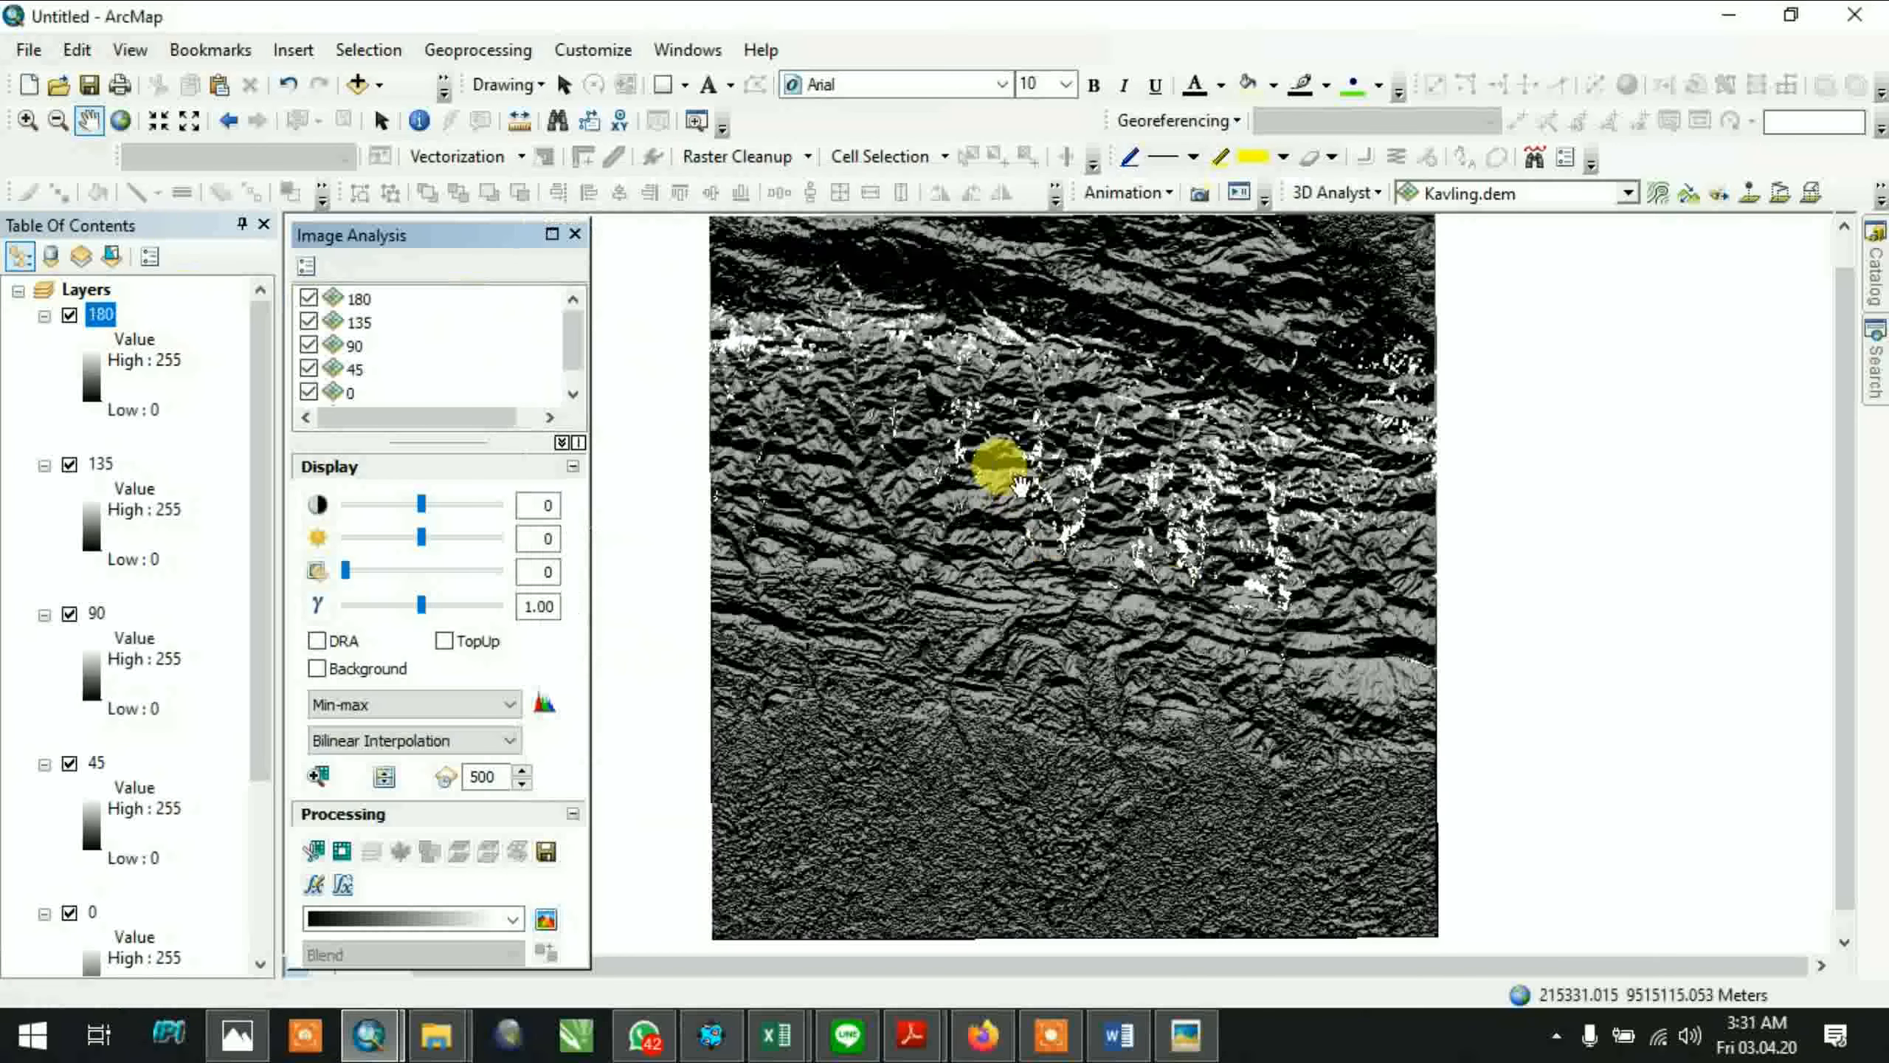
Select Kavling.dem for image analysis, set the Hillshade azimuth to 225 and generate another shaded relief
{"action": "scroll", "coordinate": [389, 379], "scroll_direction": "down", "scroll_amount": 1}
{"action": "left_click", "coordinate": [392, 392]}
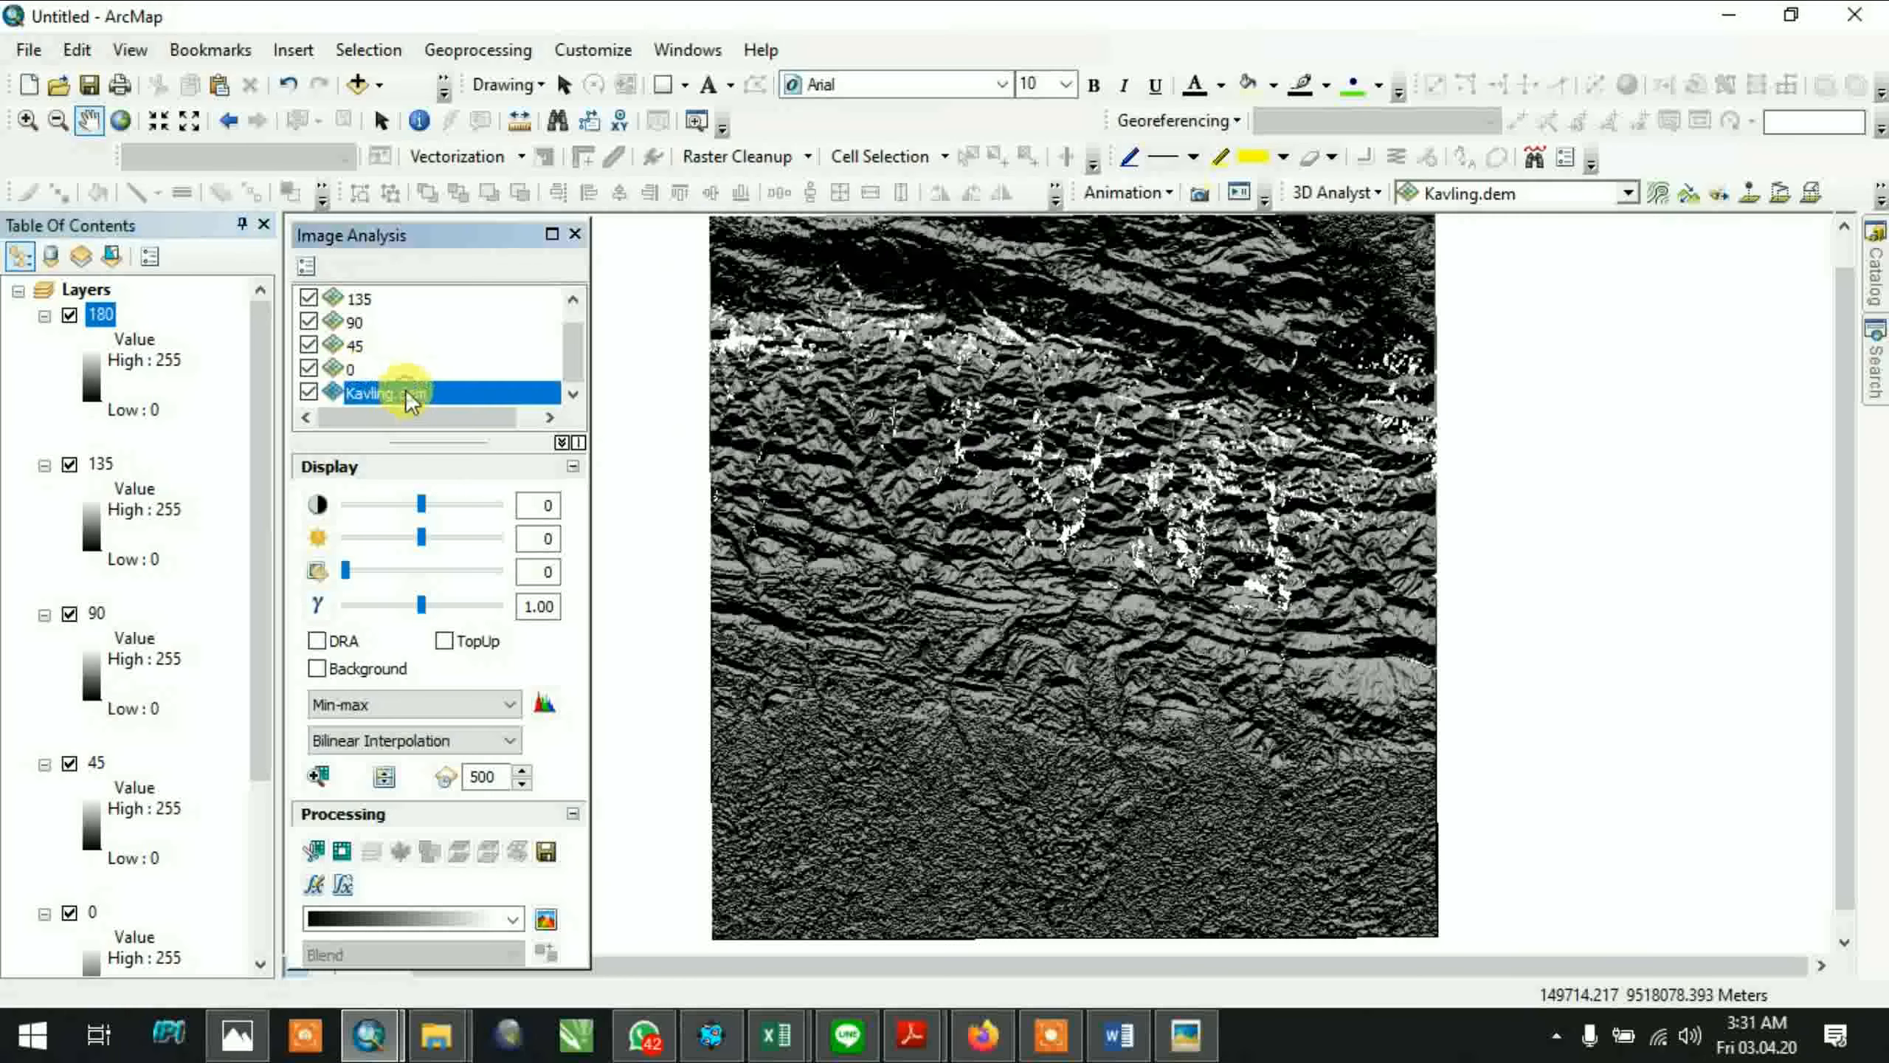
{"action": "left_click", "coordinate": [313, 264]}
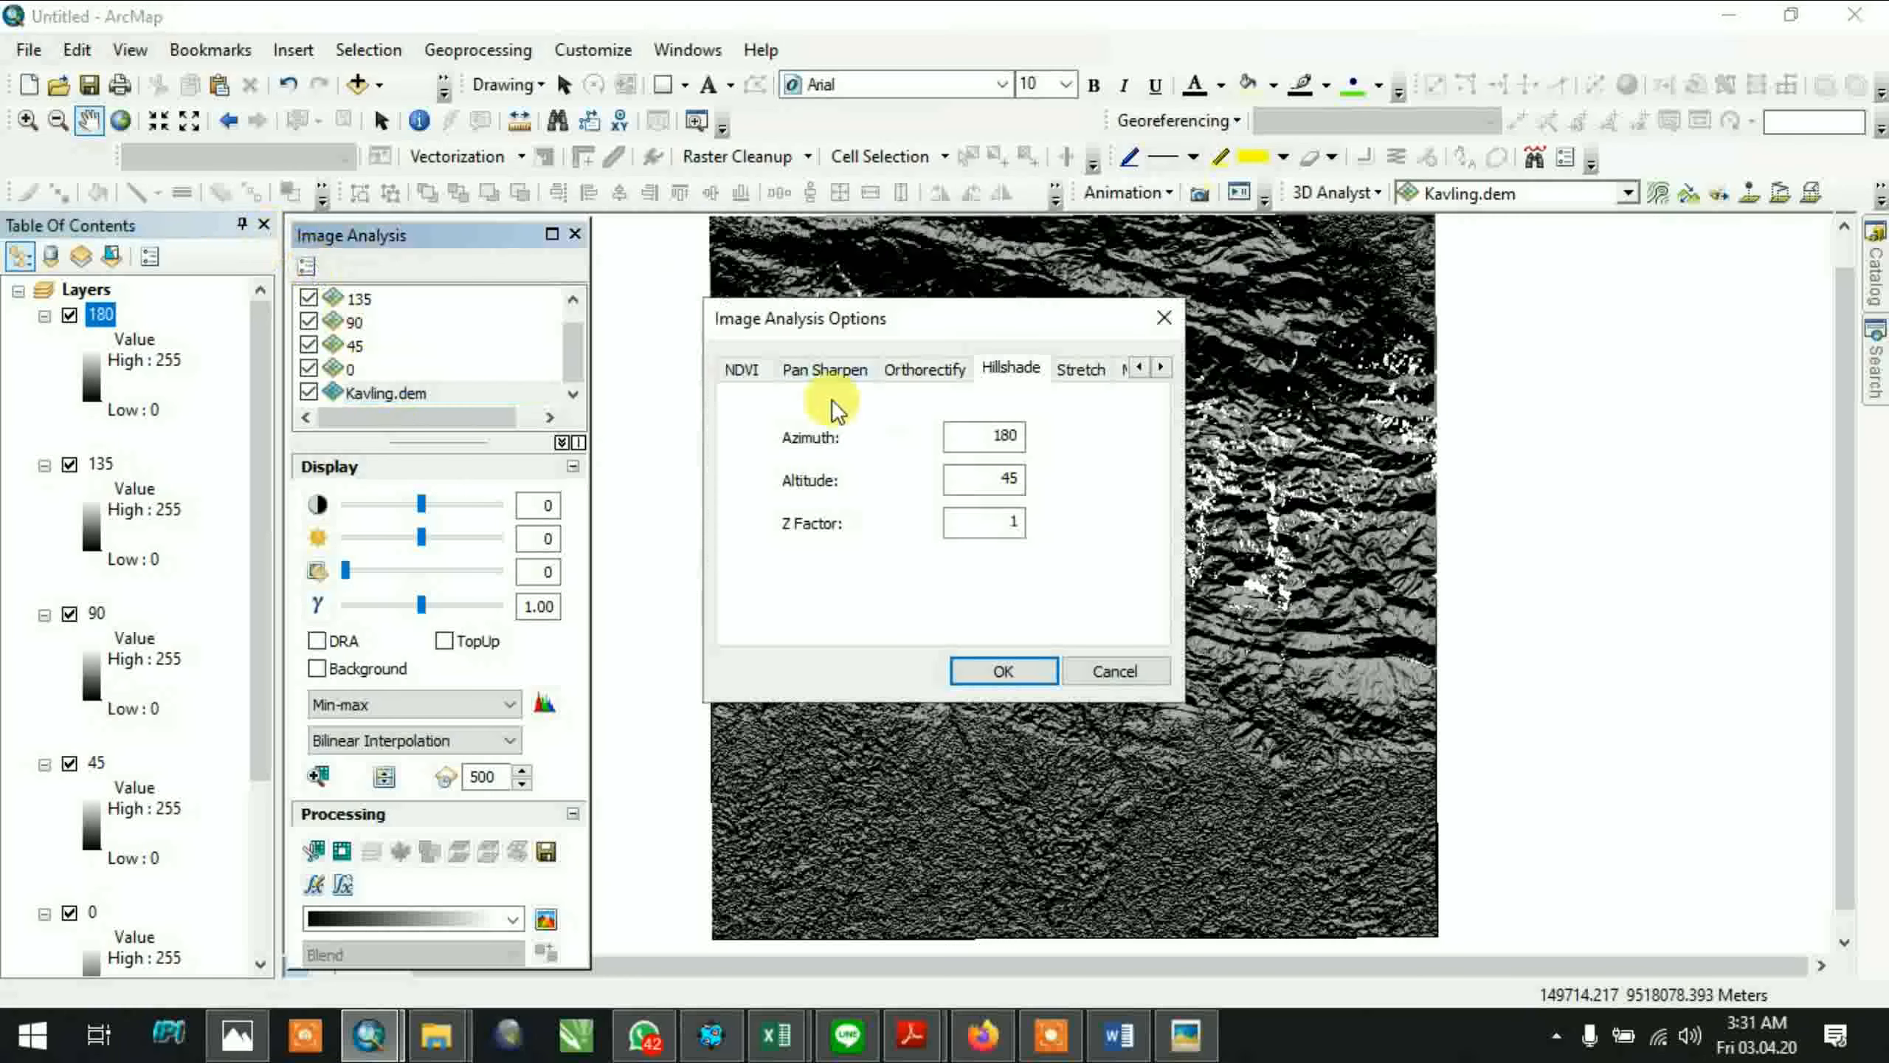
{"action": "double_click", "coordinate": [981, 438]}
{"action": "type", "text": "22"}
{"action": "left_click", "coordinate": [1005, 670]}
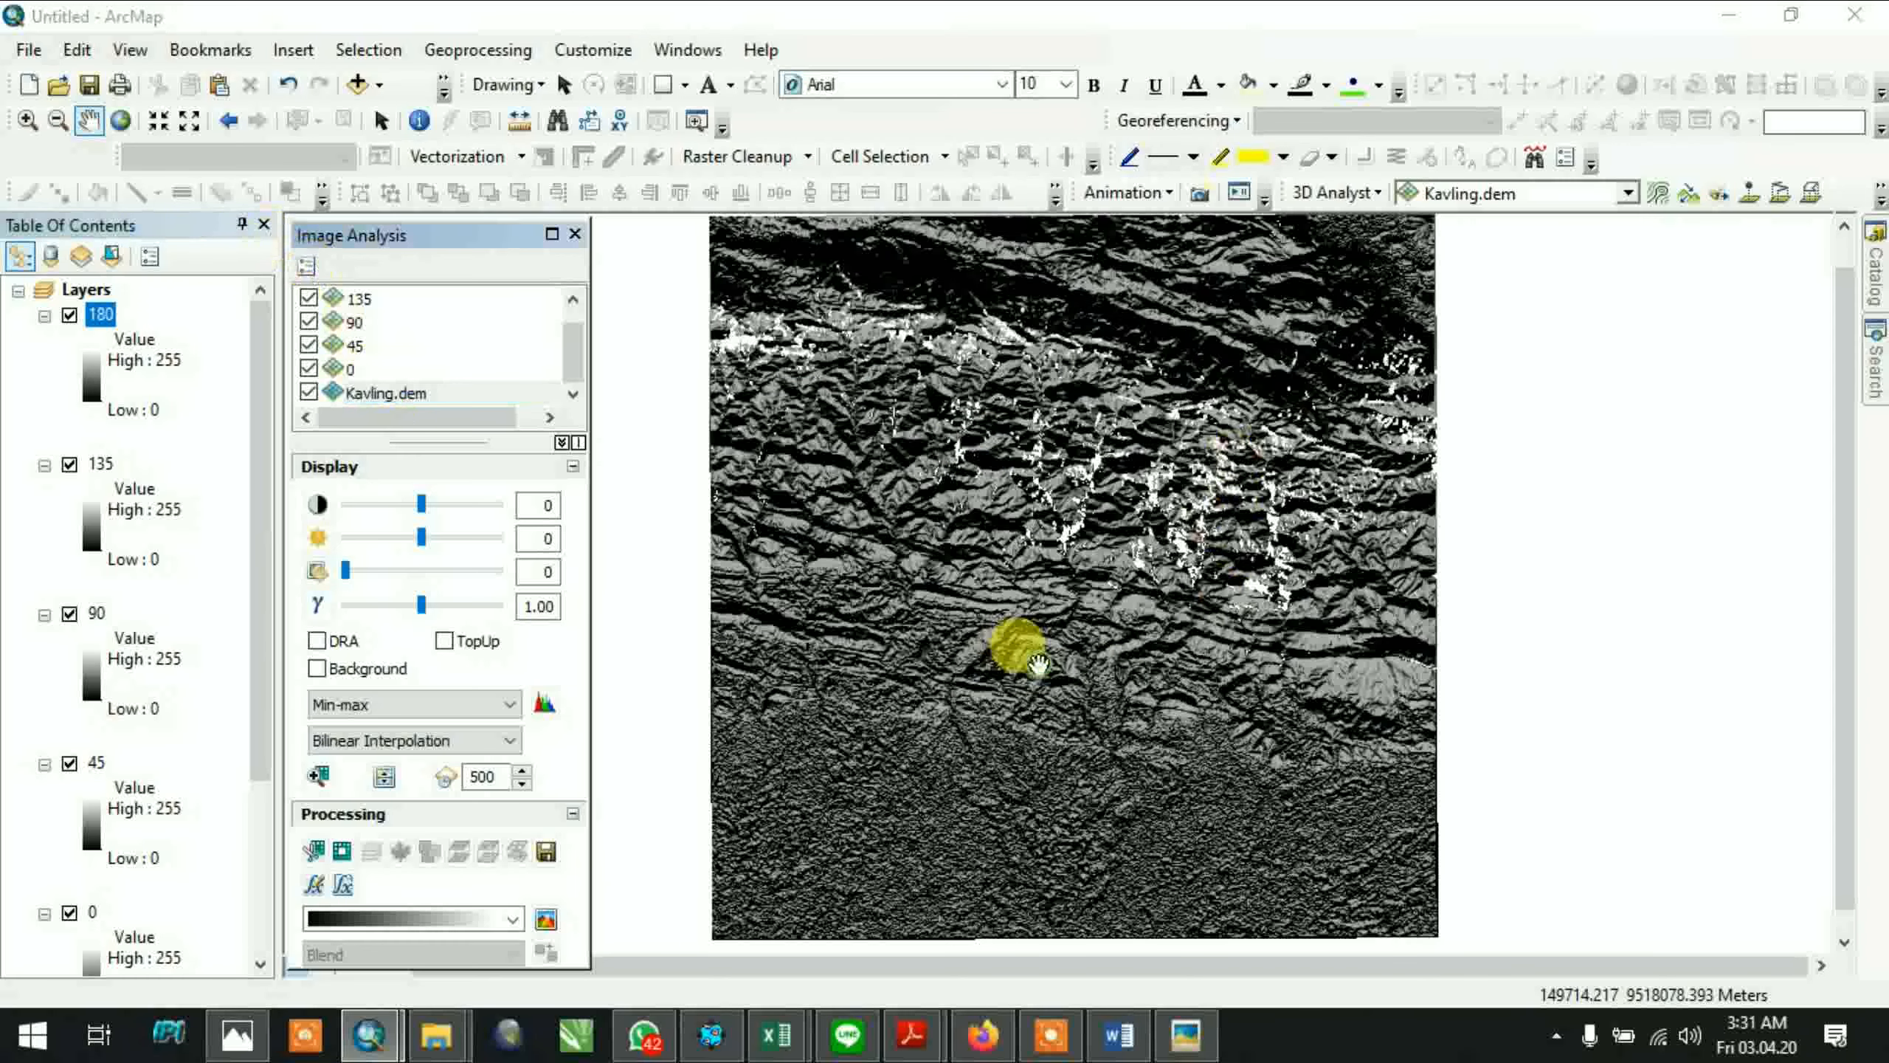
{"action": "left_click", "coordinate": [546, 921]}
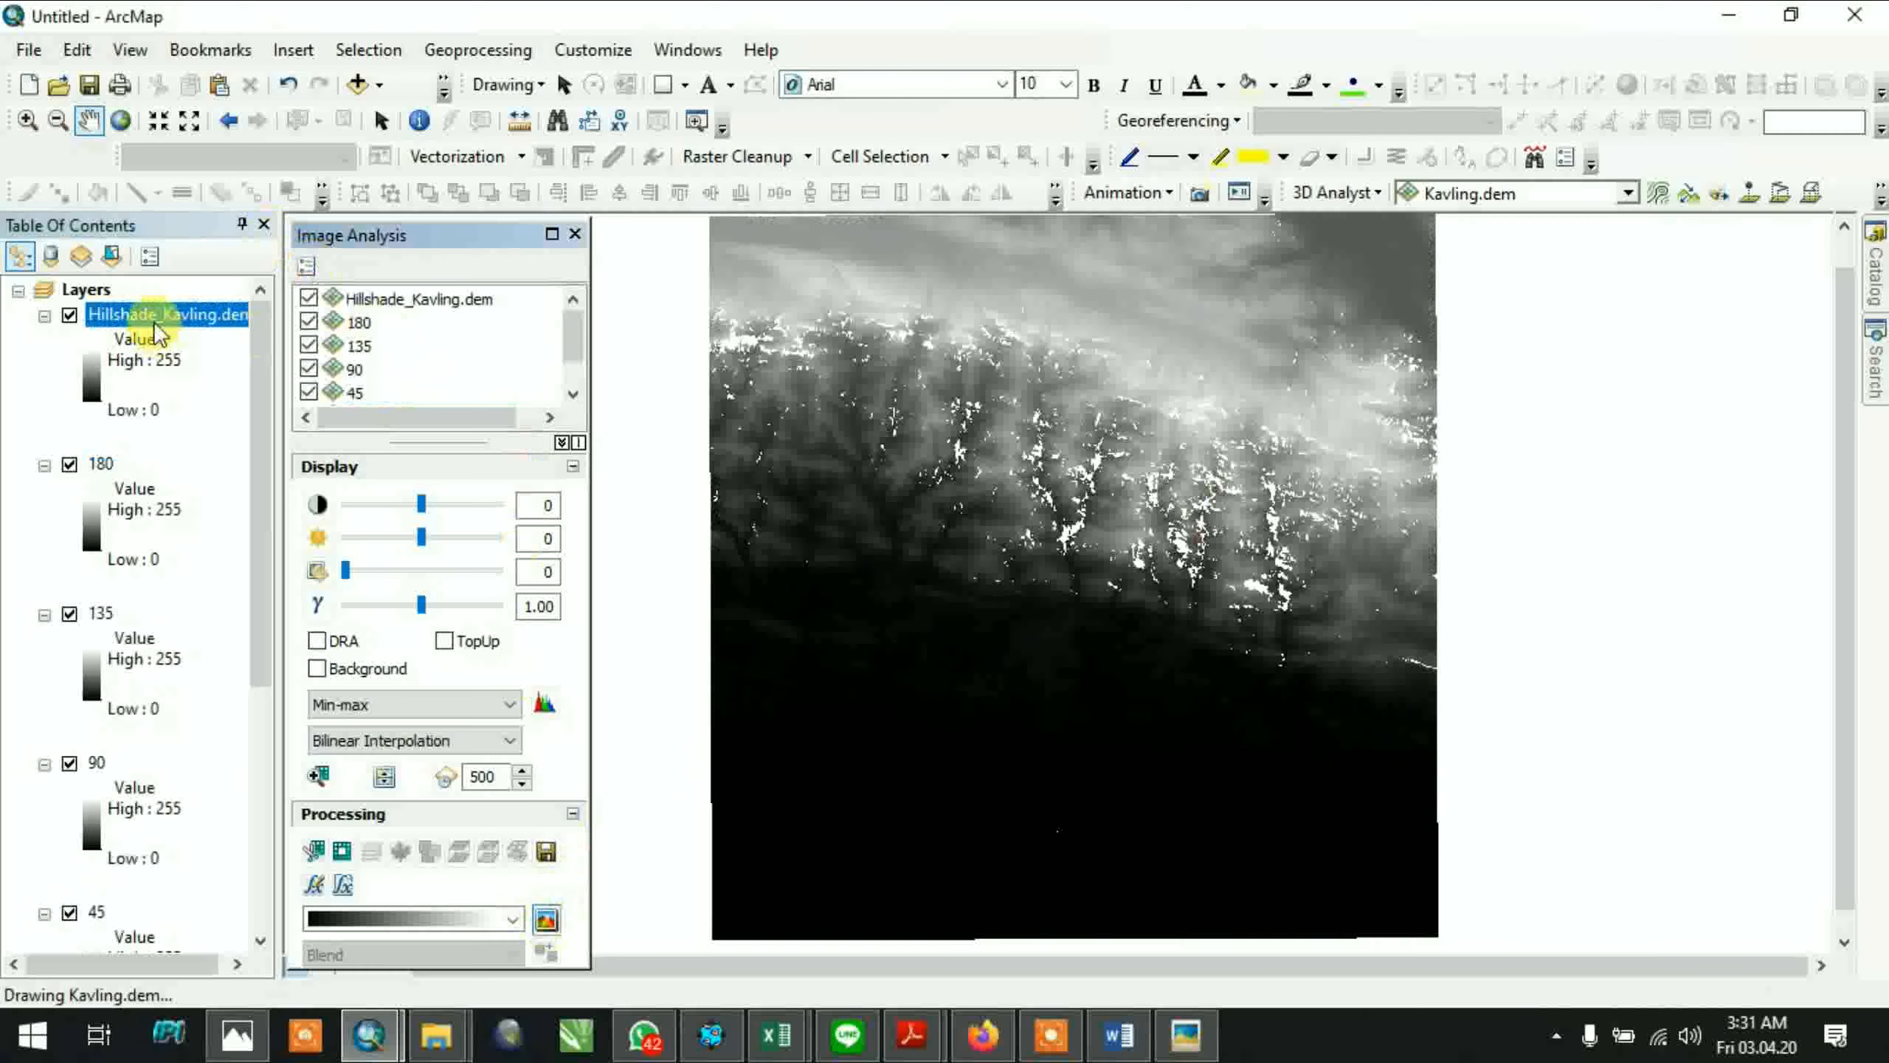
Rename the newest Hillshade_Kavling.dem layer to 225 in its layer properties
{"action": "double_click", "coordinate": [153, 316]}
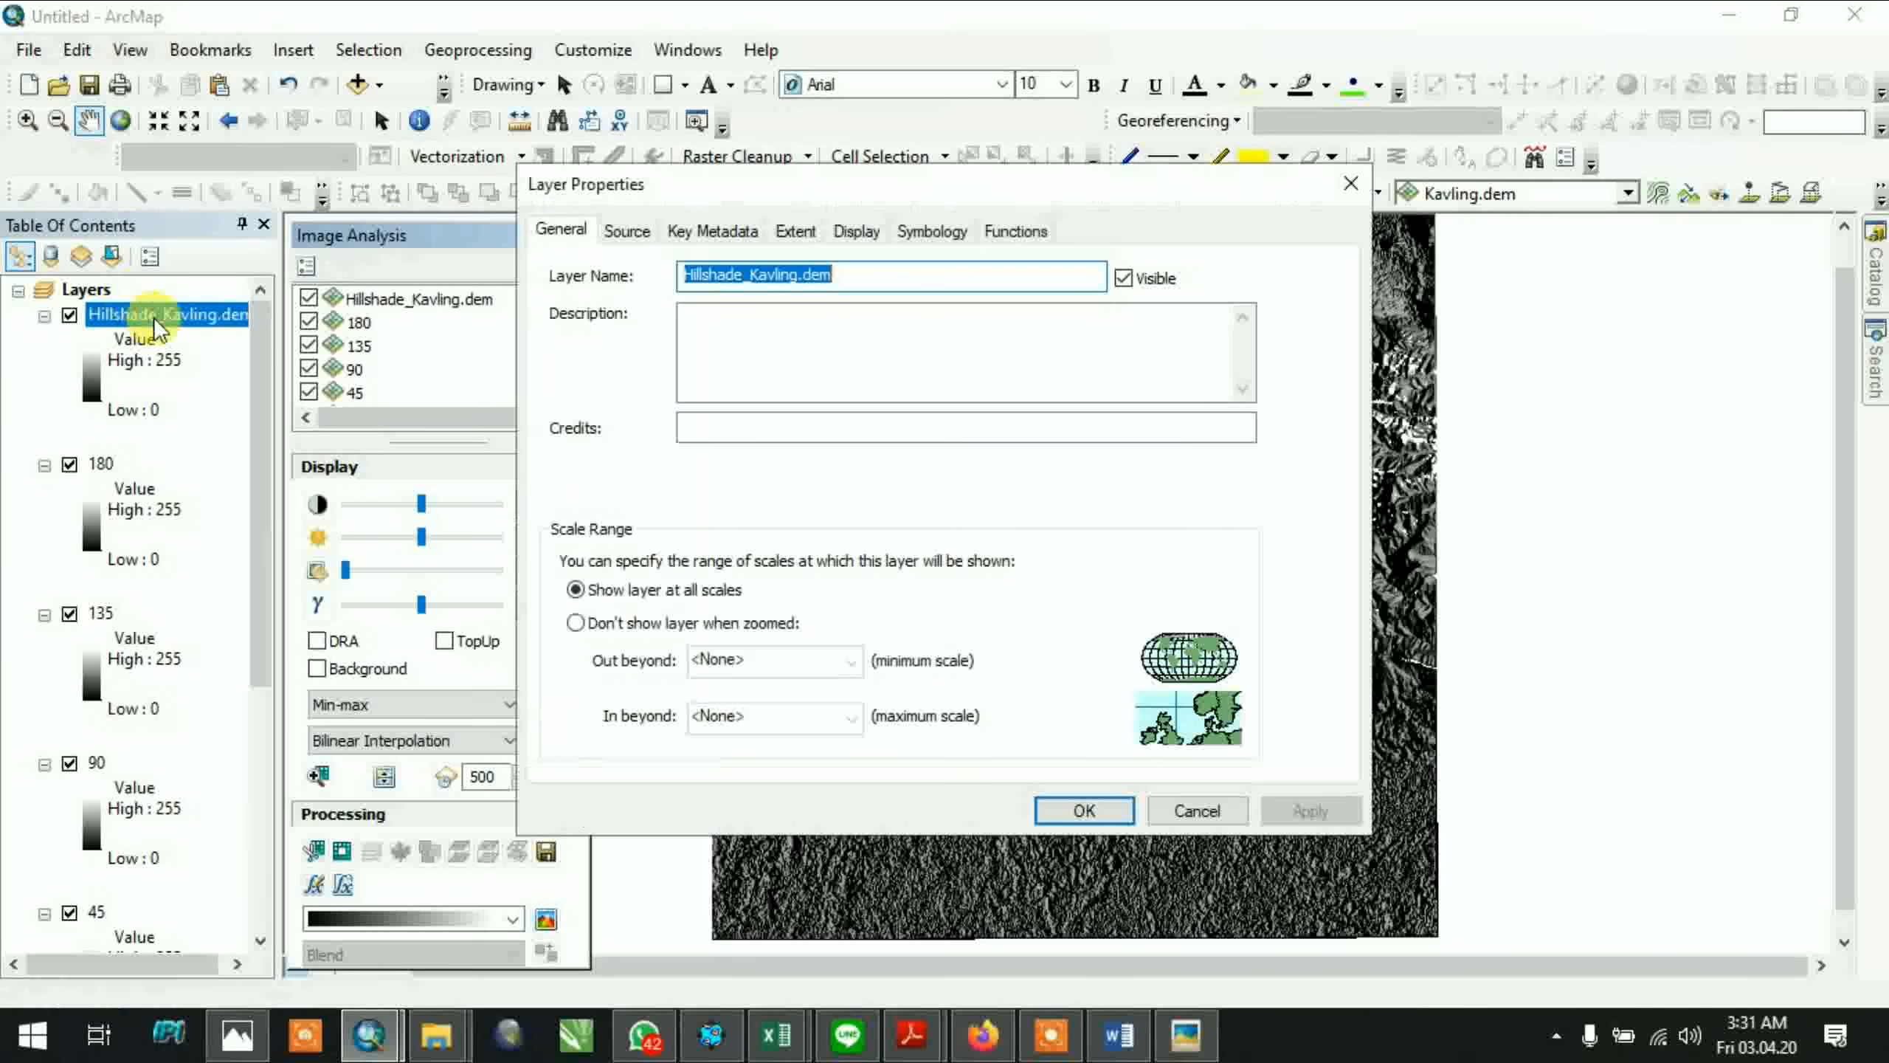
{"action": "type", "text": "225"}
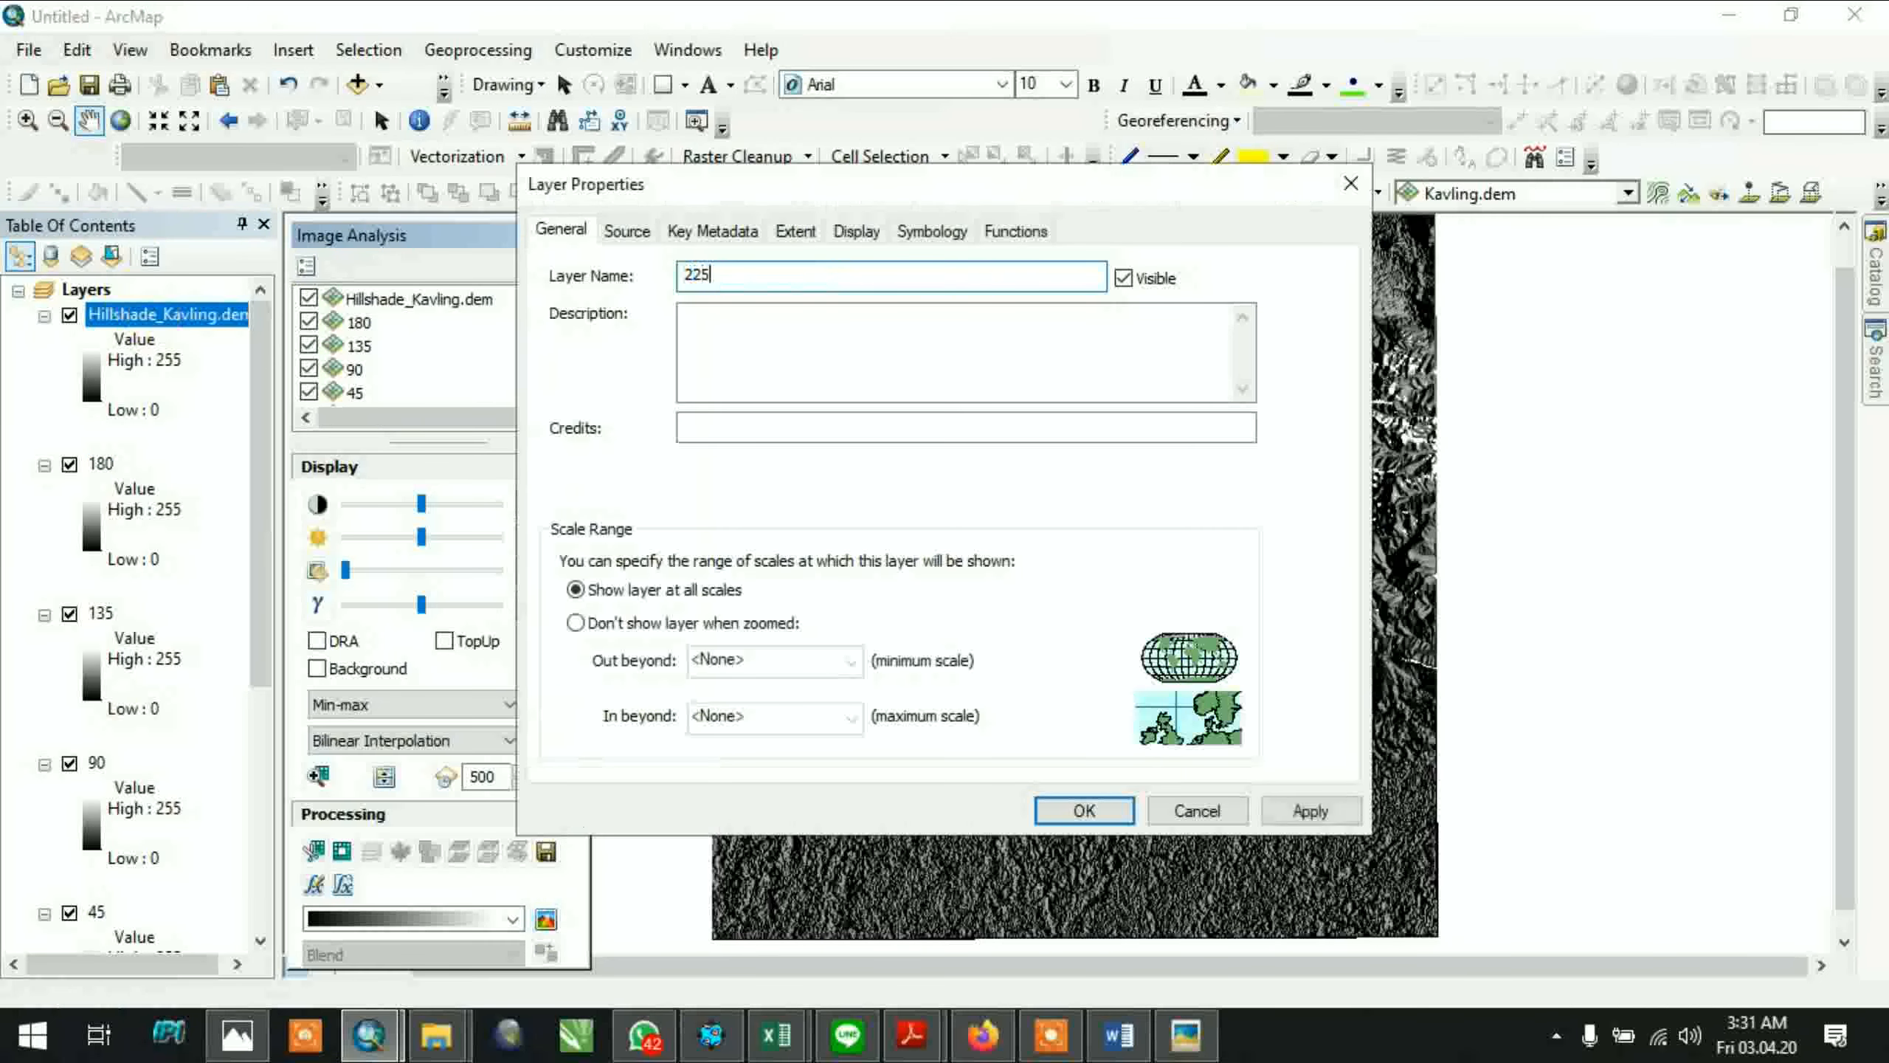
{"action": "left_click", "coordinate": [1090, 818]}
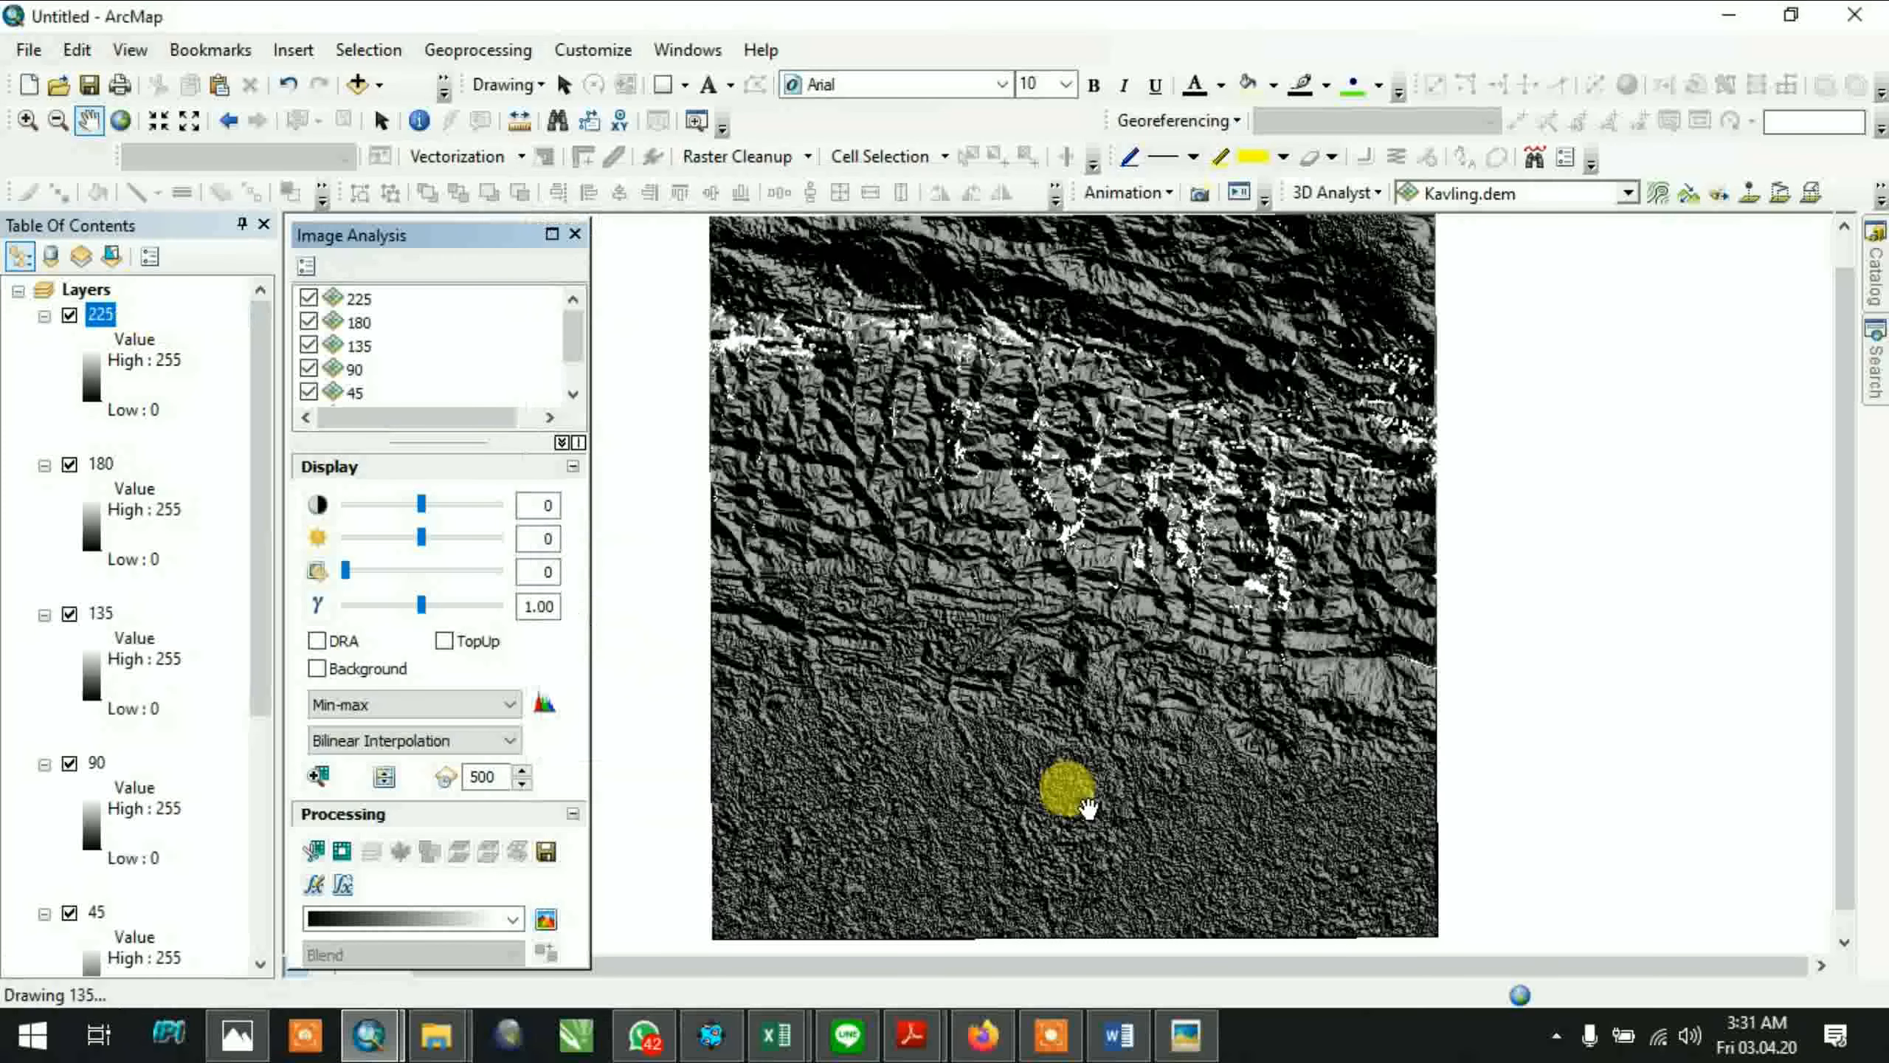
Select Kavling.dem for image analysis, set the Hillshade azimuth to 270 and generate another shaded relief
{"action": "scroll", "coordinate": [444, 366], "scroll_direction": "down", "scroll_amount": 1}
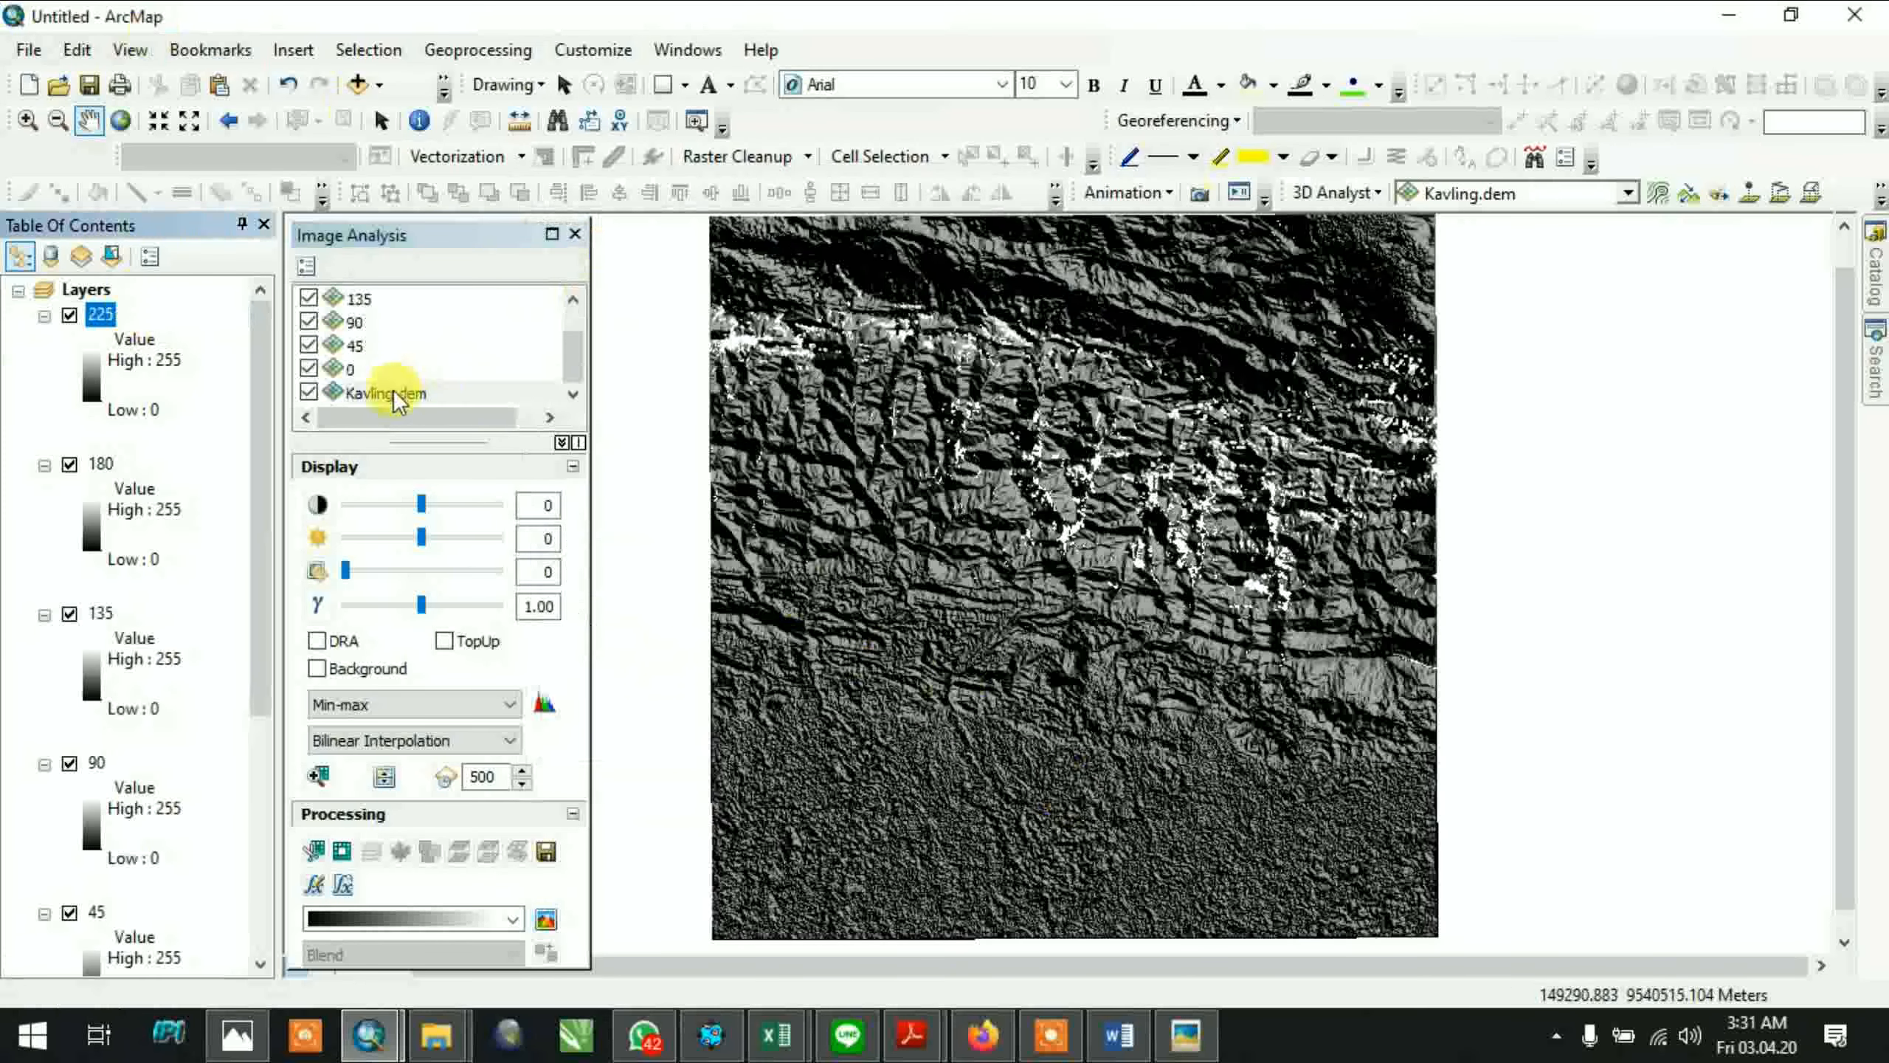
{"action": "left_click", "coordinate": [392, 390]}
{"action": "left_click", "coordinate": [306, 264]}
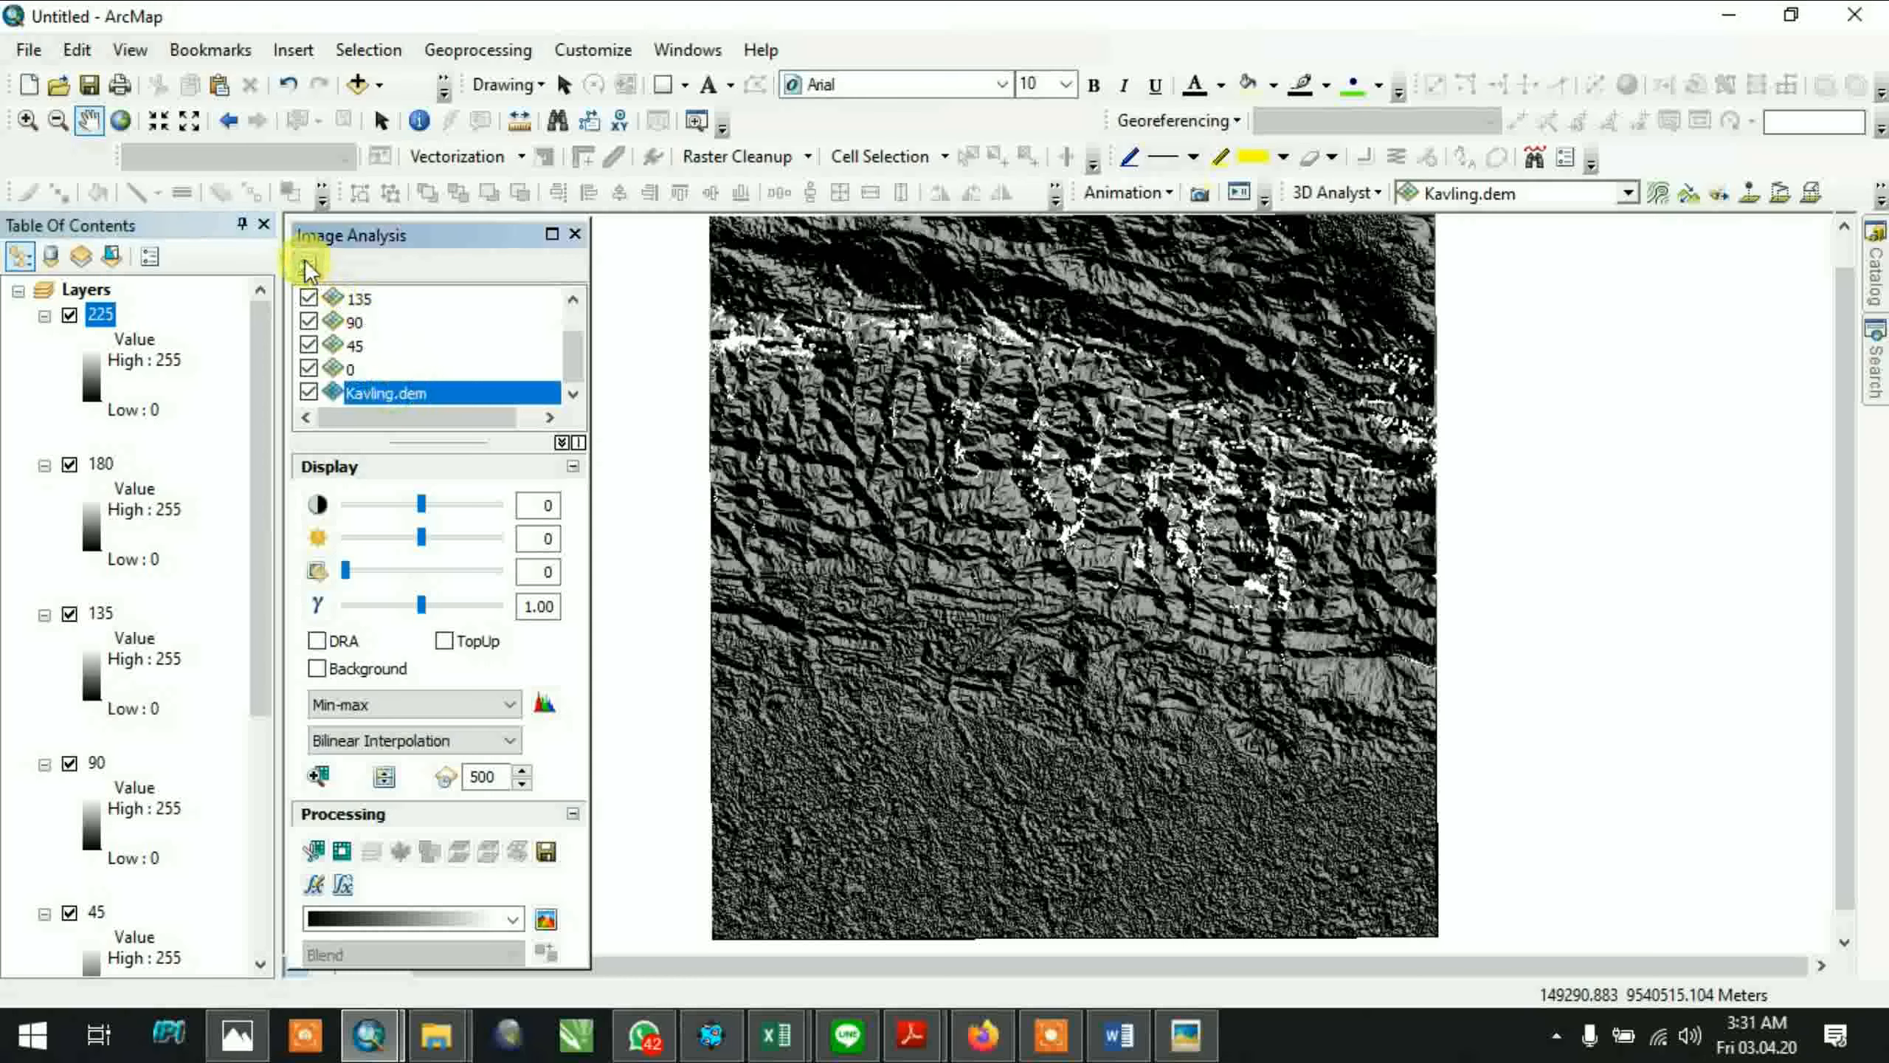
{"action": "double_click", "coordinate": [989, 435]}
{"action": "type", "text": "270"}
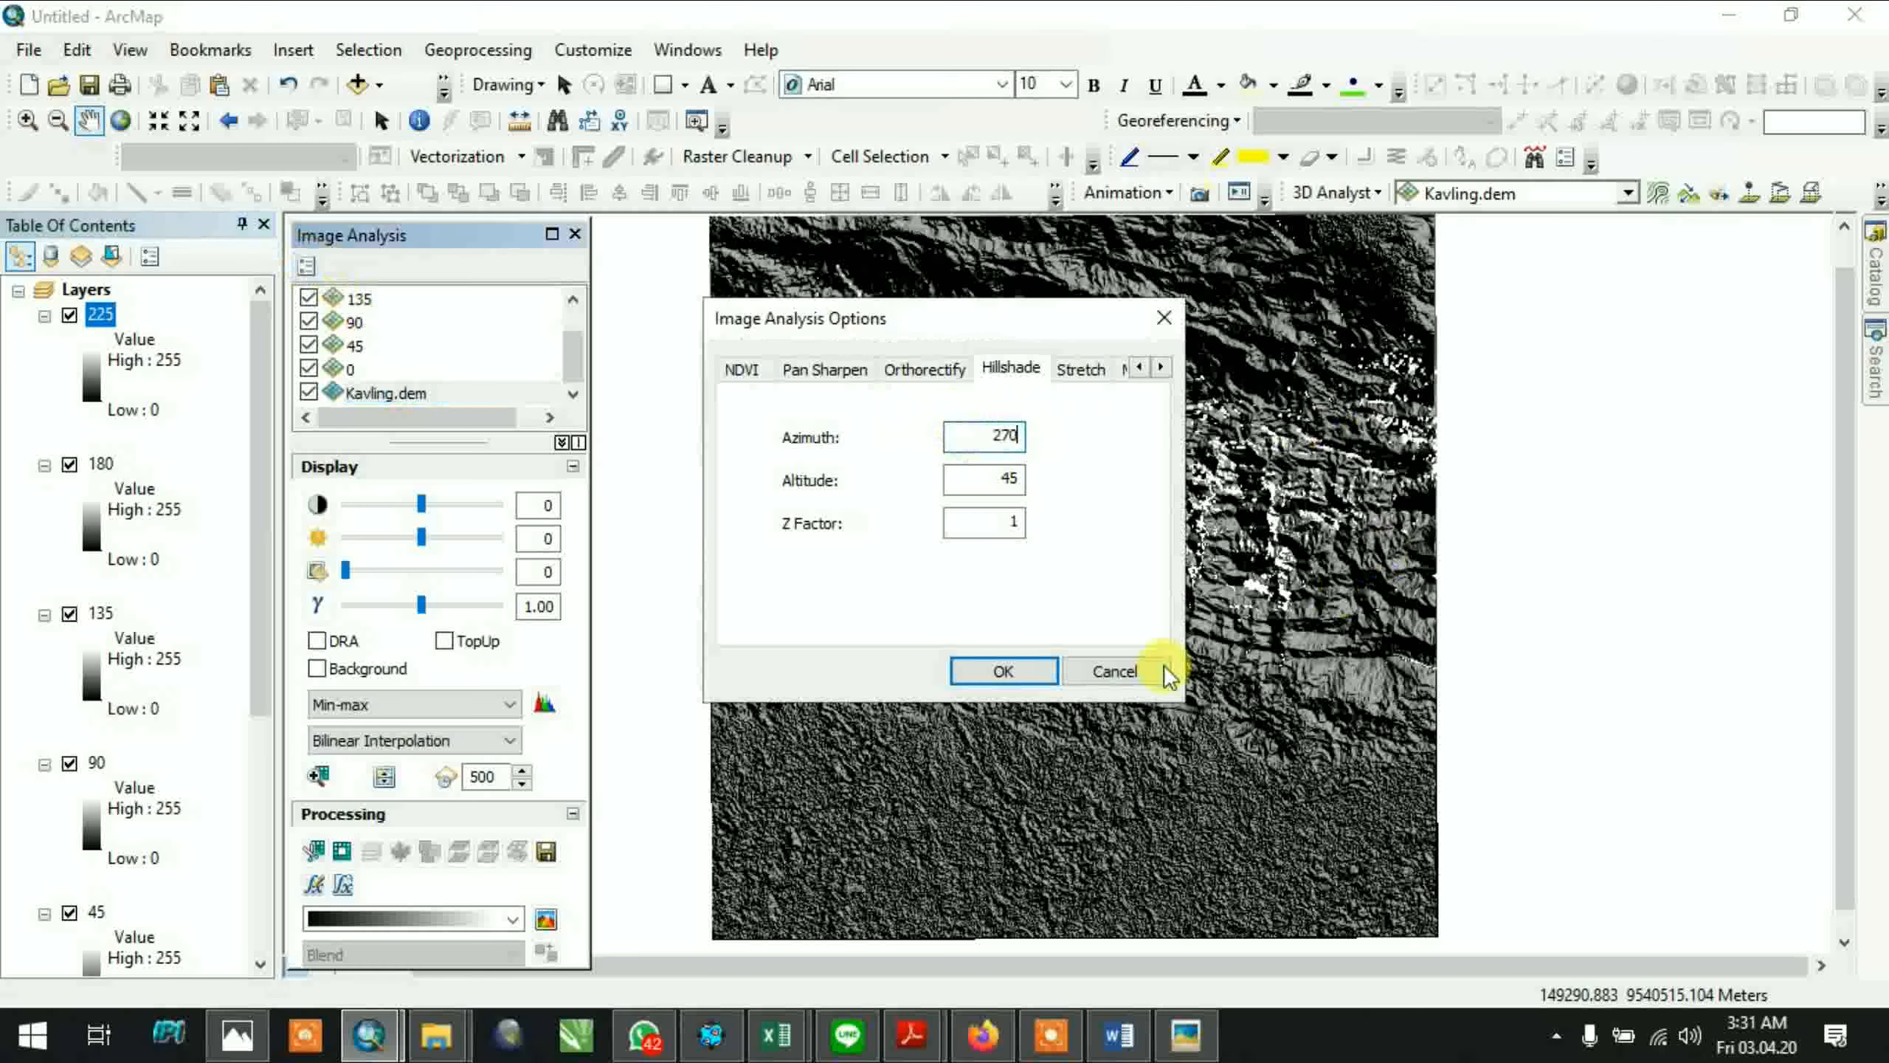
{"action": "left_click", "coordinate": [1019, 666]}
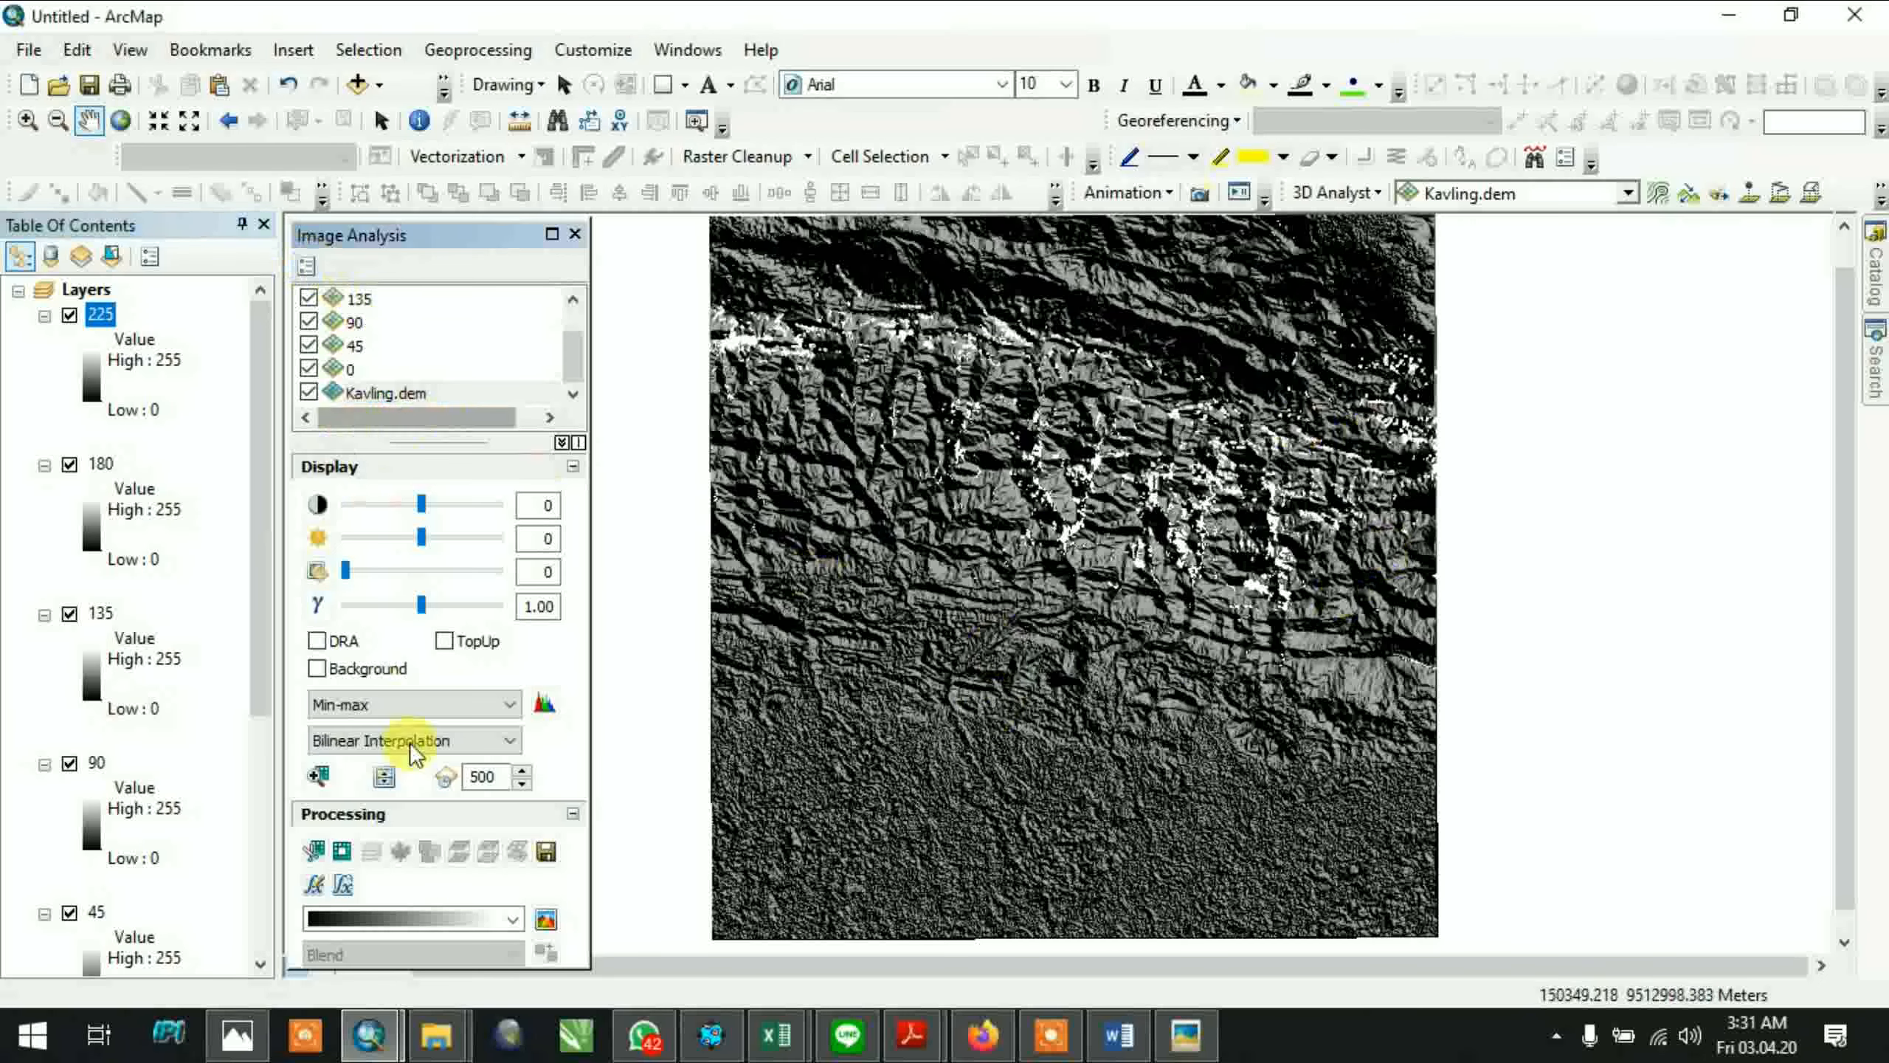
{"action": "left_click", "coordinate": [561, 937]}
Rename the newest Hillshade_Kavling.dem layer to 270 in its layer properties
{"action": "left_click", "coordinate": [178, 338]}
{"action": "double_click", "coordinate": [175, 316]}
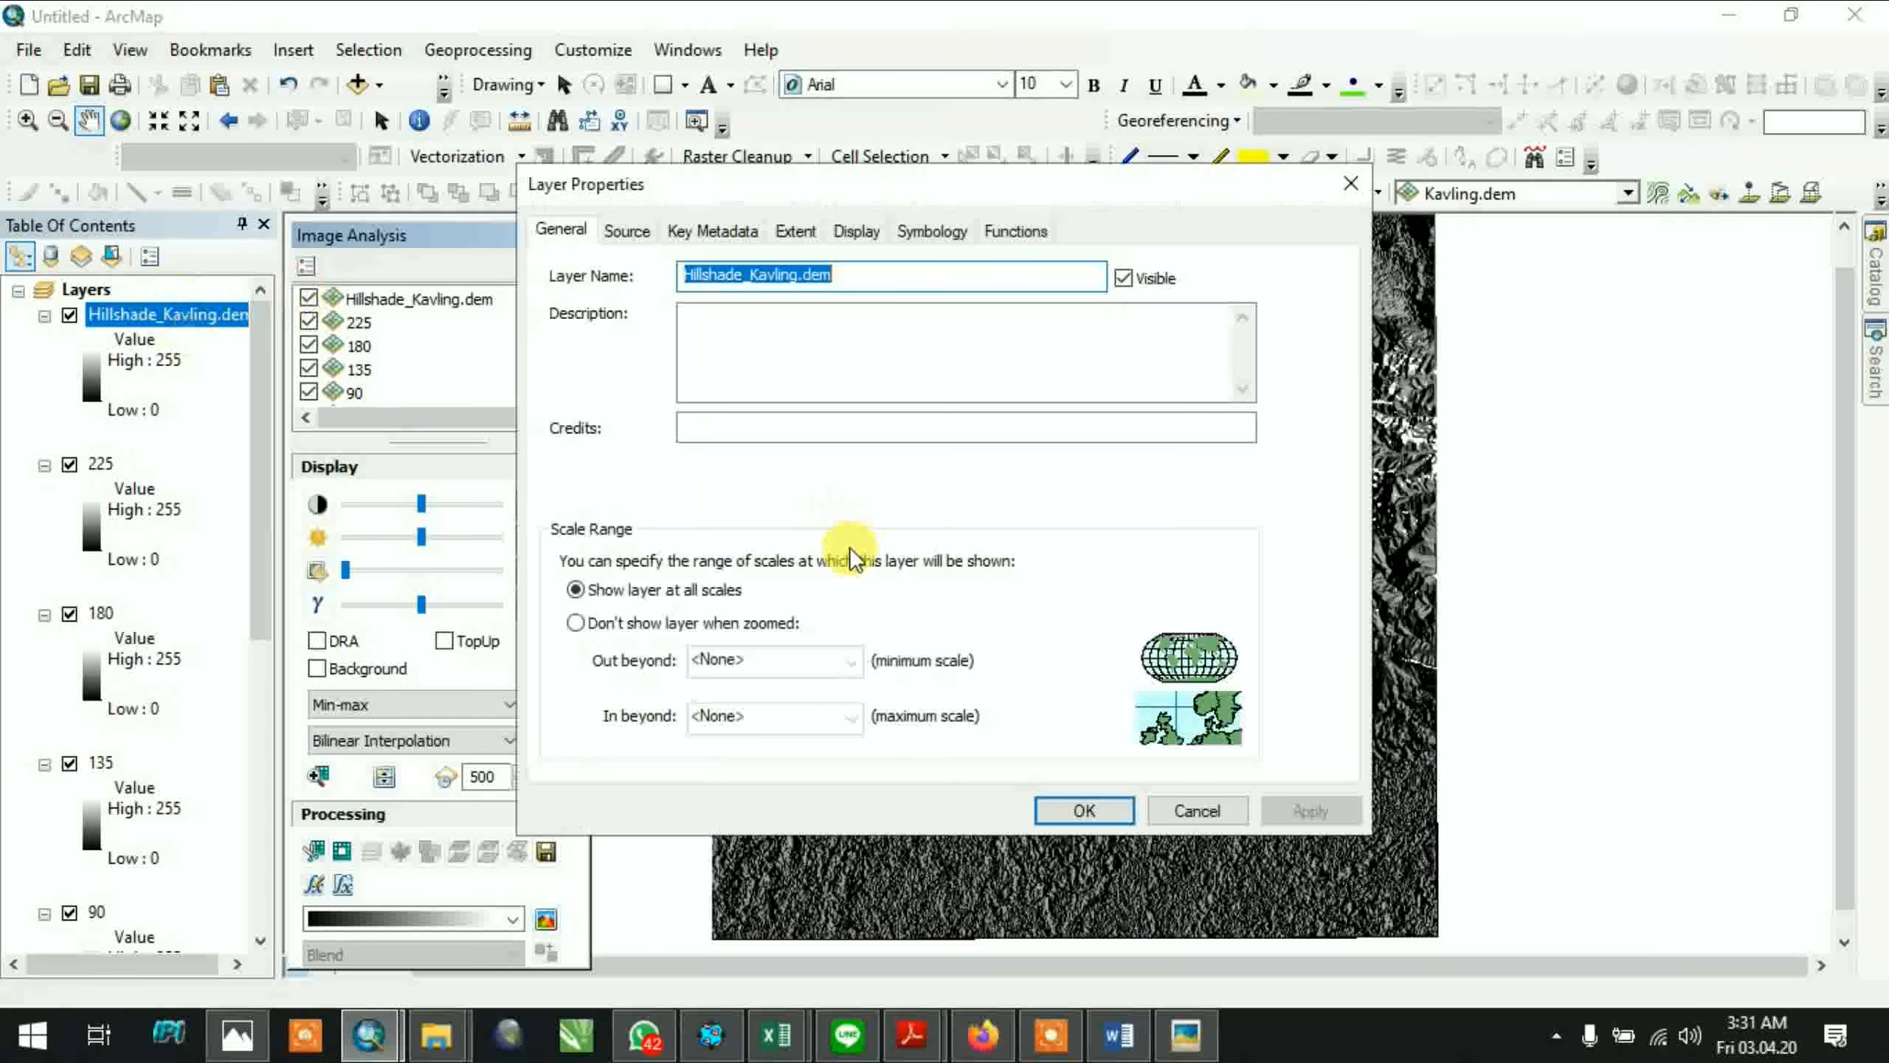
{"action": "type", "text": "270"}
{"action": "key", "text": "Return"}
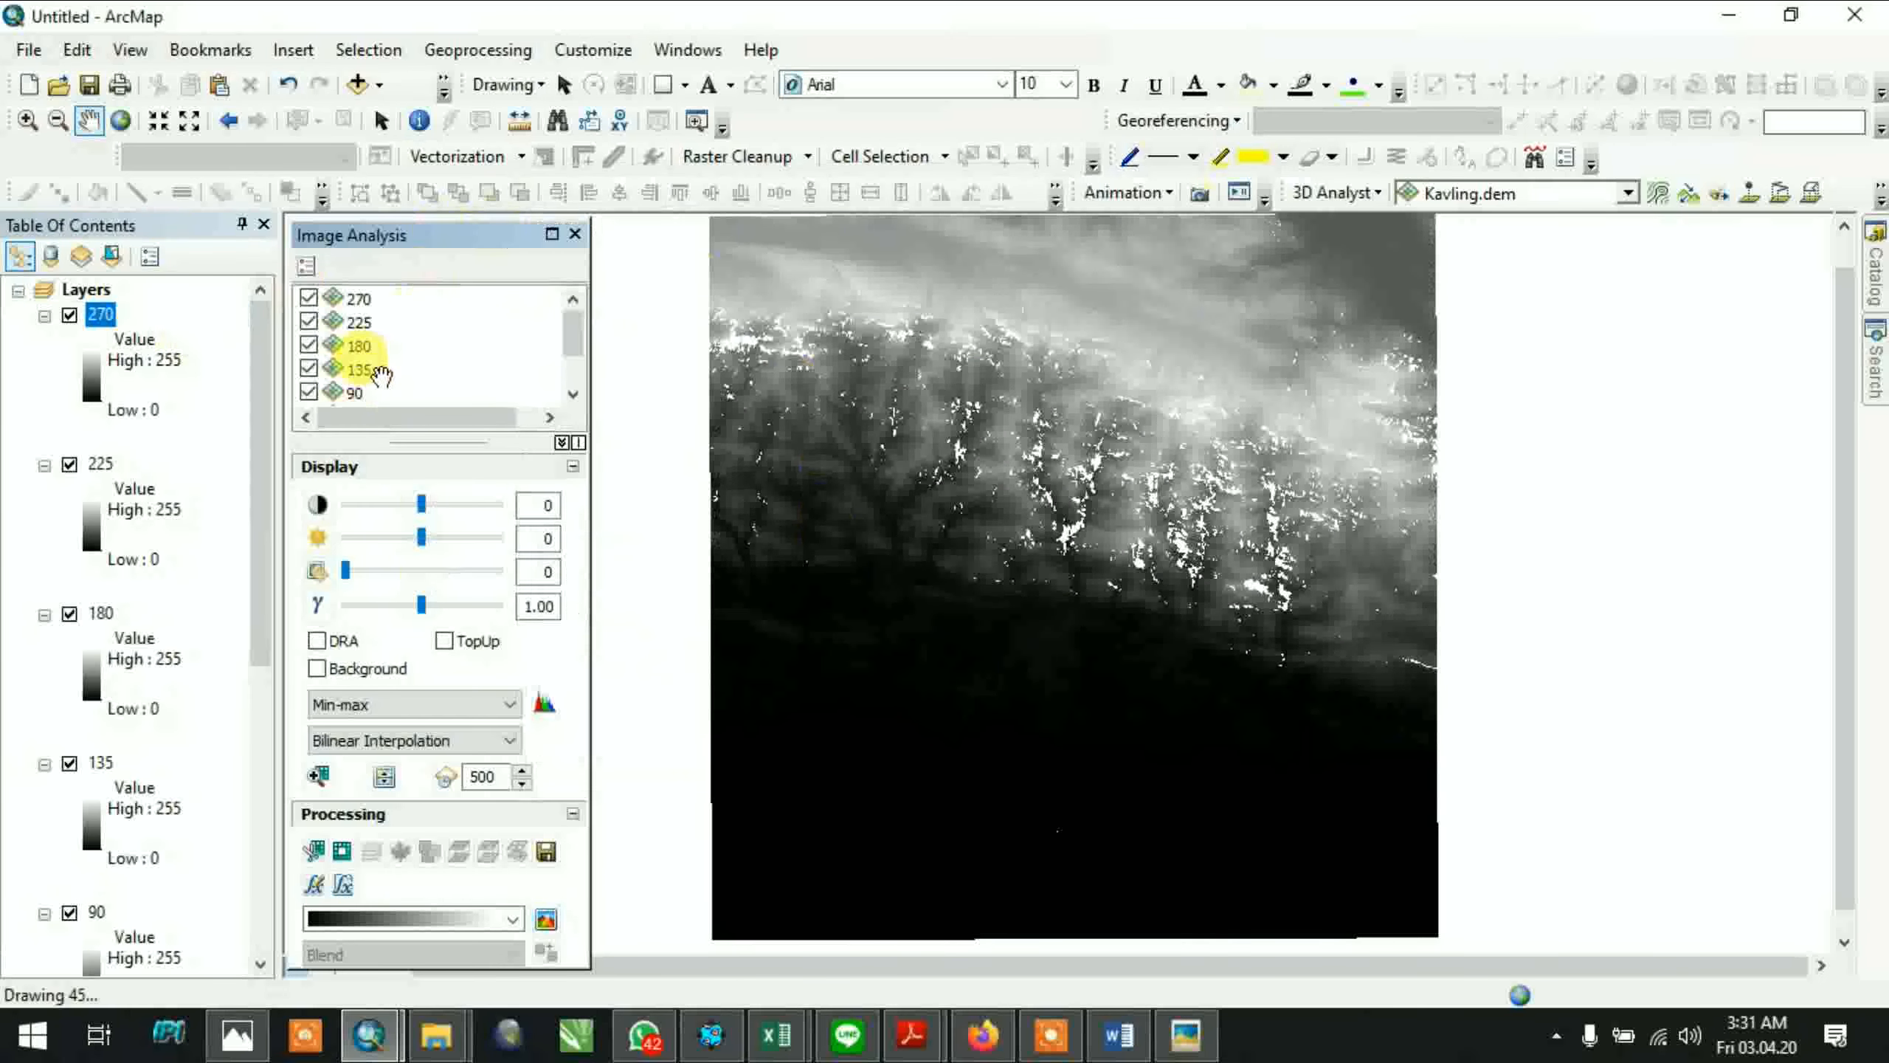
Generate another shaded relief of Kavling.dem with the Hillshade azimuth set to 315 and a black-to-white color ramp
{"action": "scroll", "coordinate": [368, 357], "scroll_direction": "down", "scroll_amount": 1}
{"action": "left_click", "coordinate": [397, 392]}
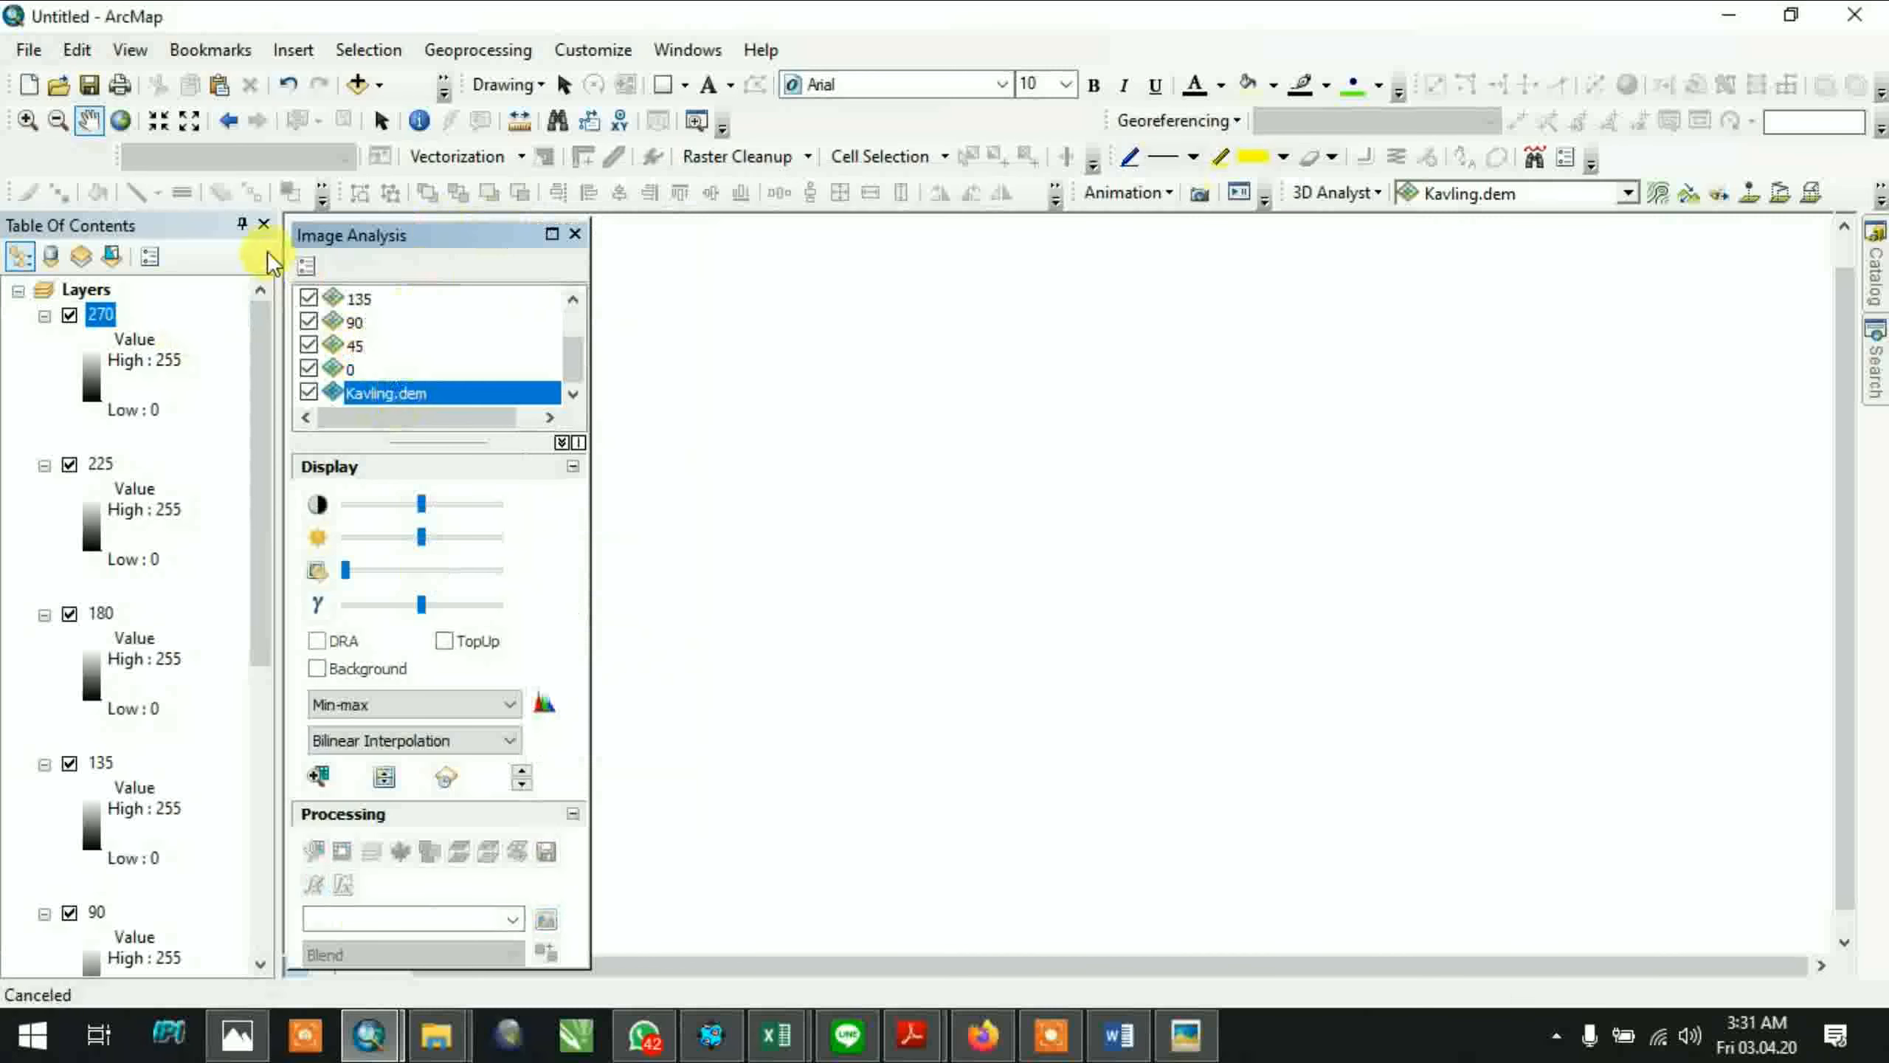
{"action": "left_click", "coordinate": [307, 267]}
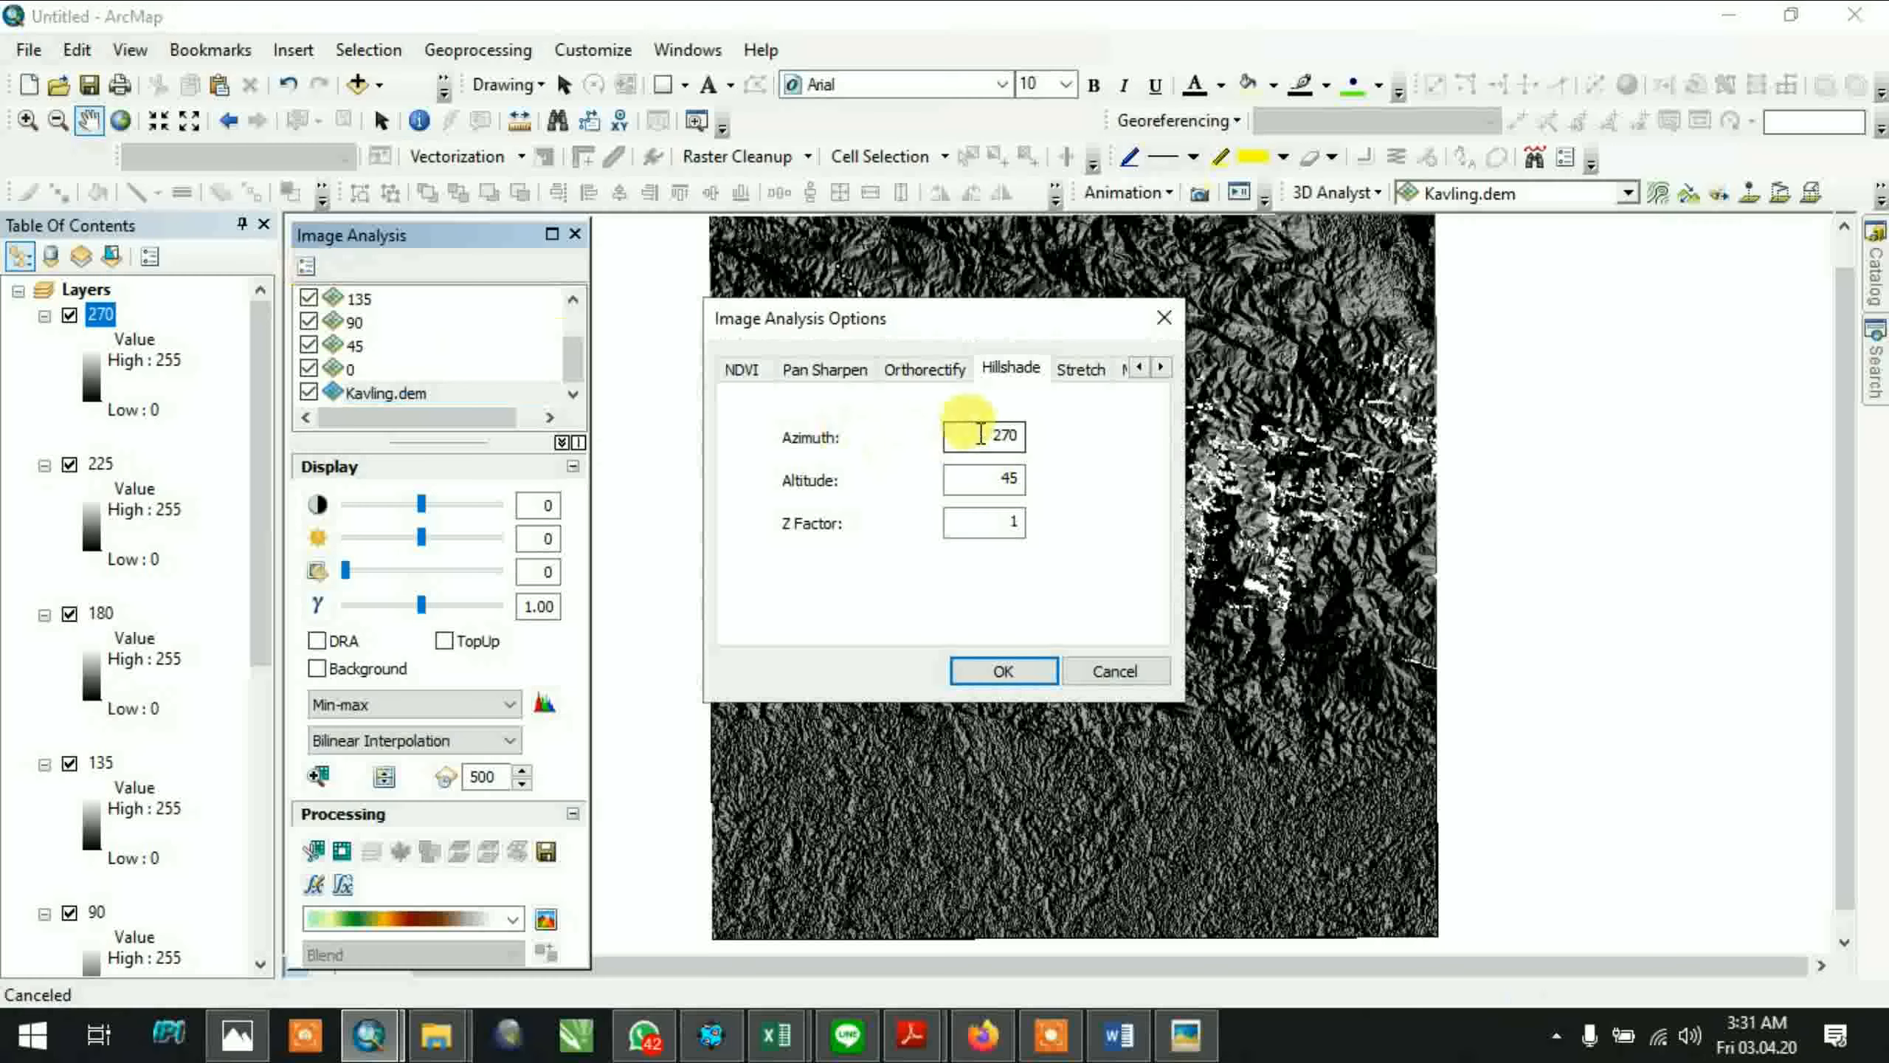
{"action": "left_click_drag", "start_coordinate": [969, 435], "coordinate": [1101, 447]}
{"action": "type", "text": "315"}
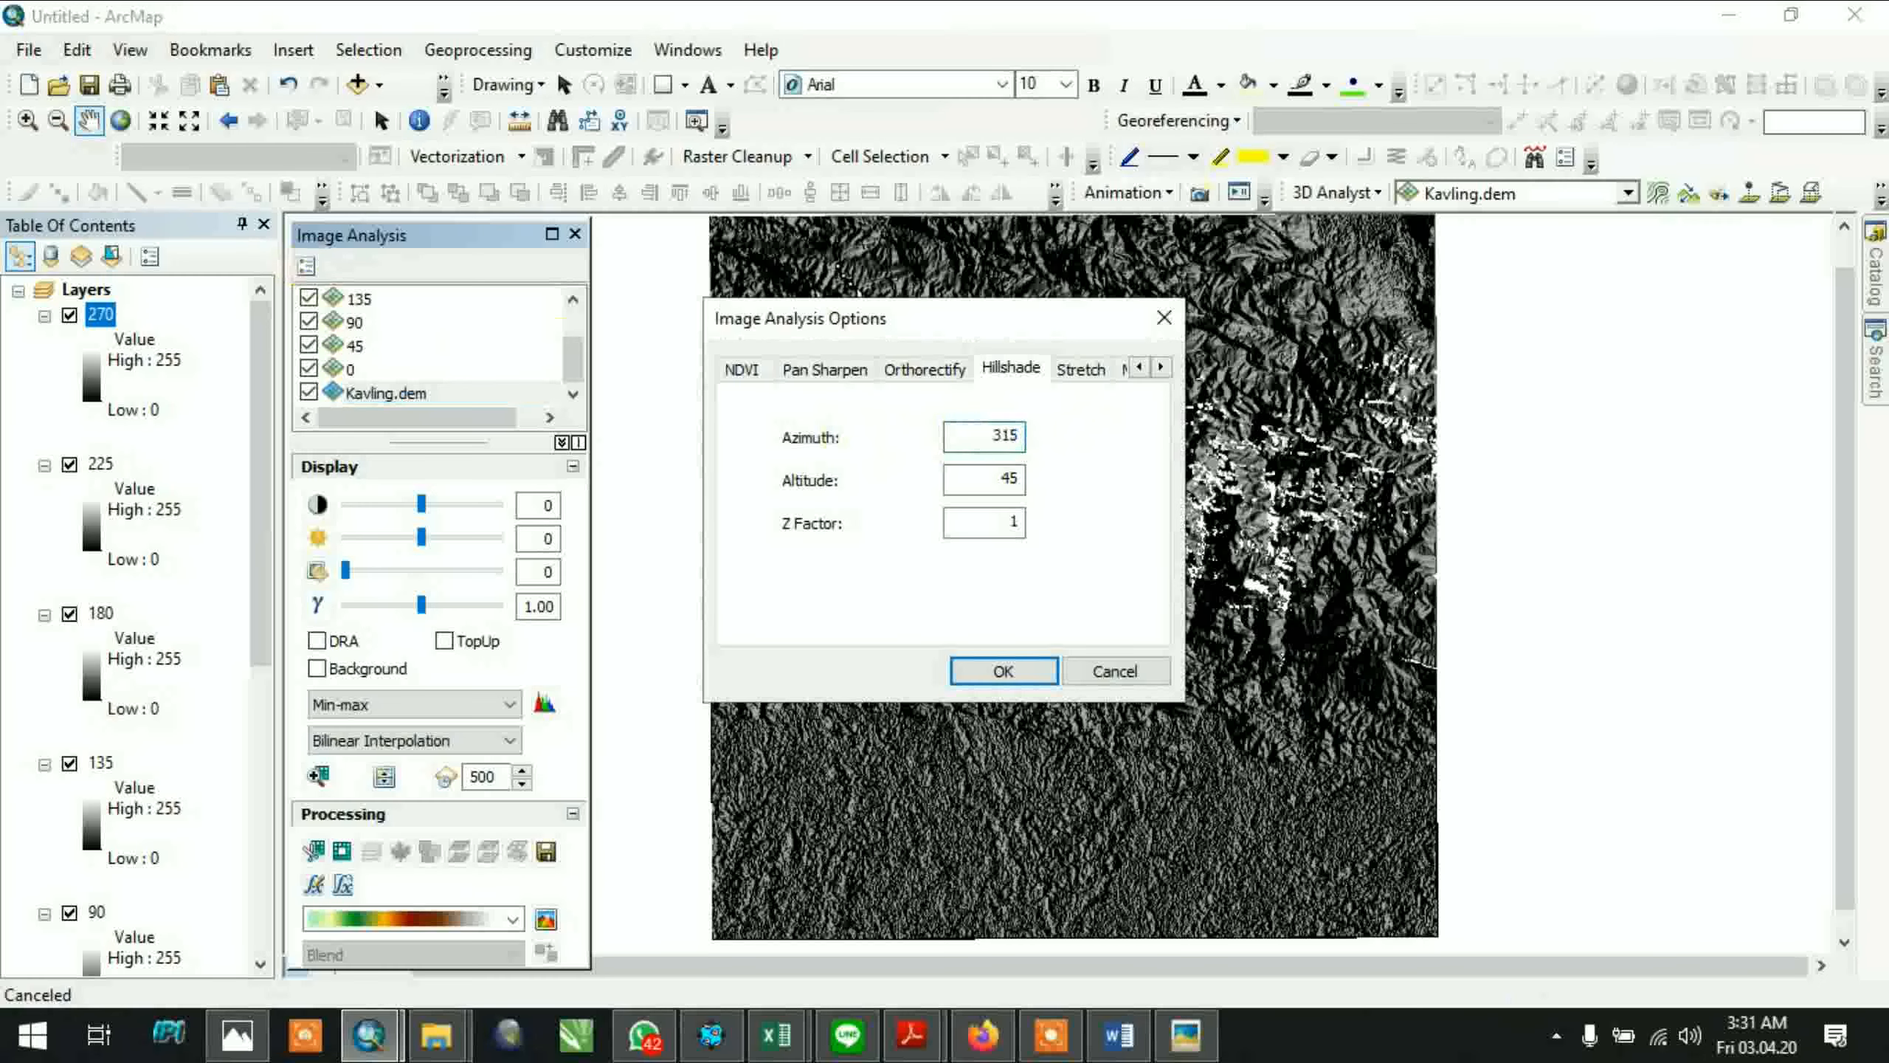
{"action": "left_click", "coordinate": [1006, 670]}
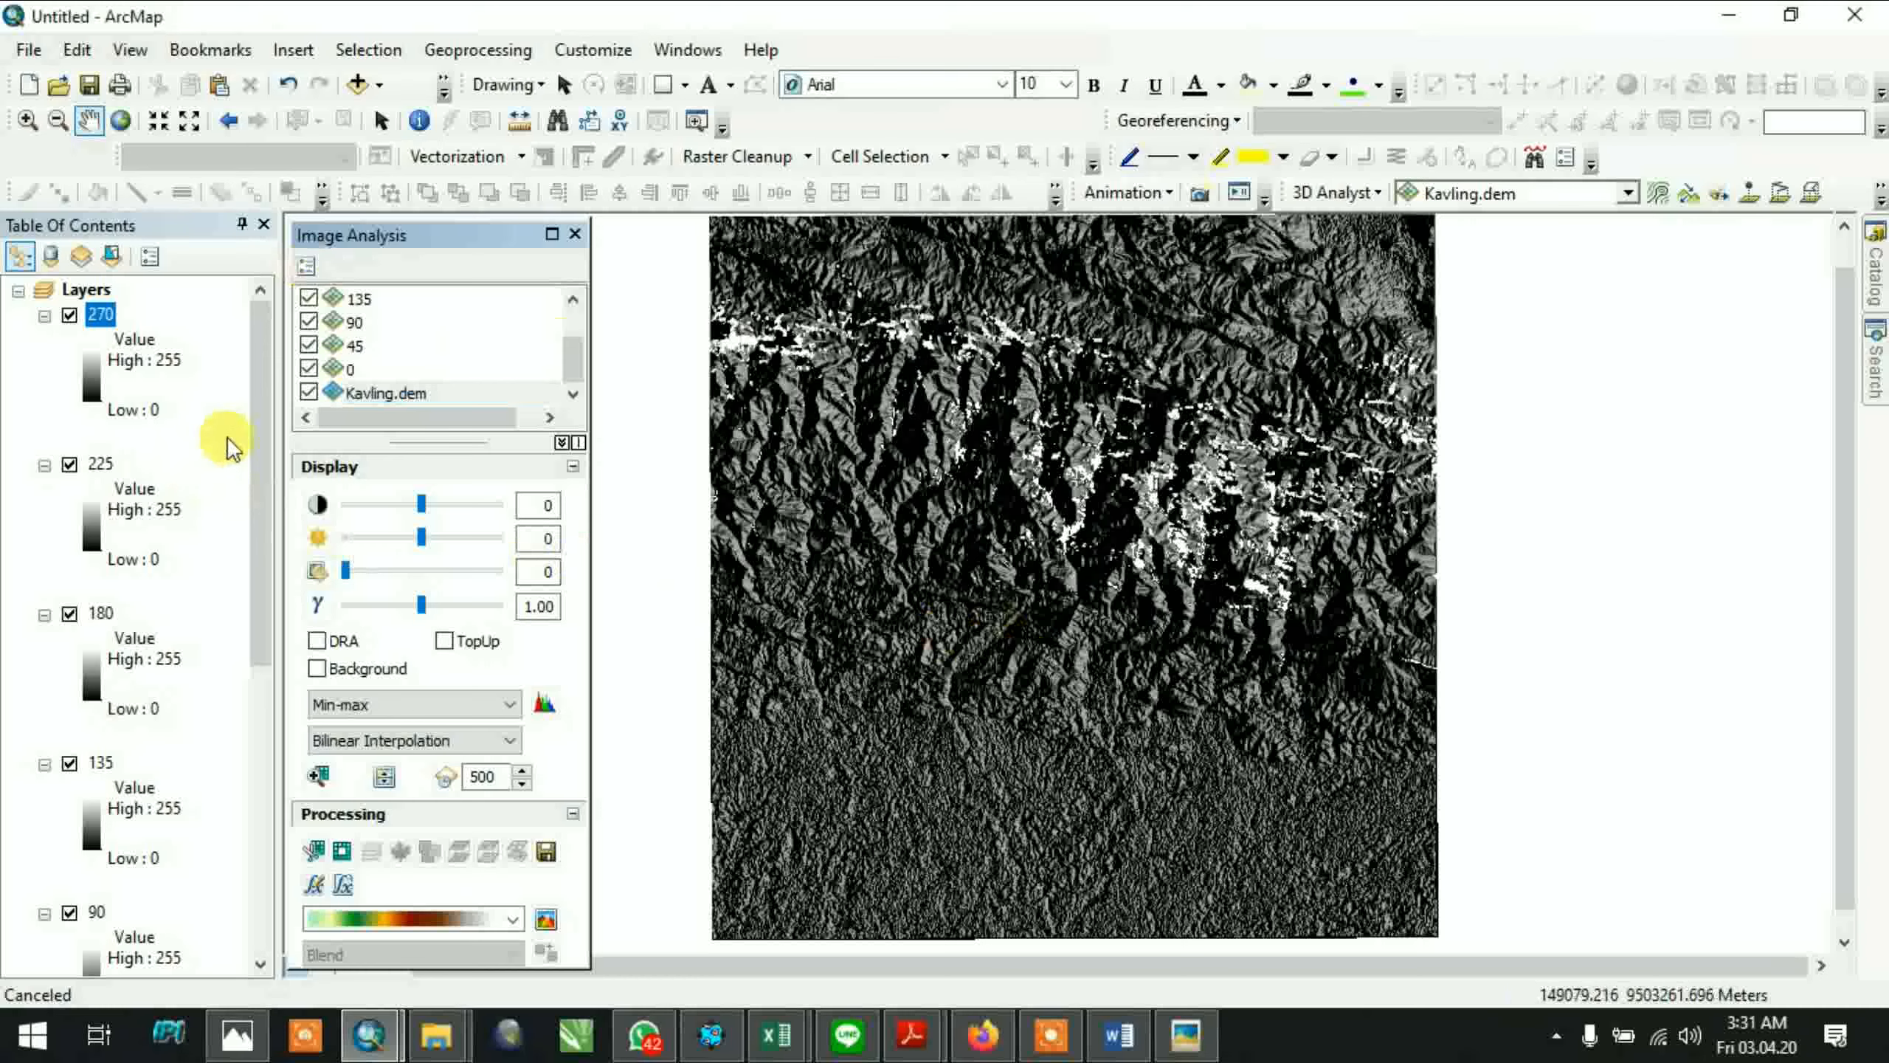
{"action": "left_click", "coordinate": [480, 918]}
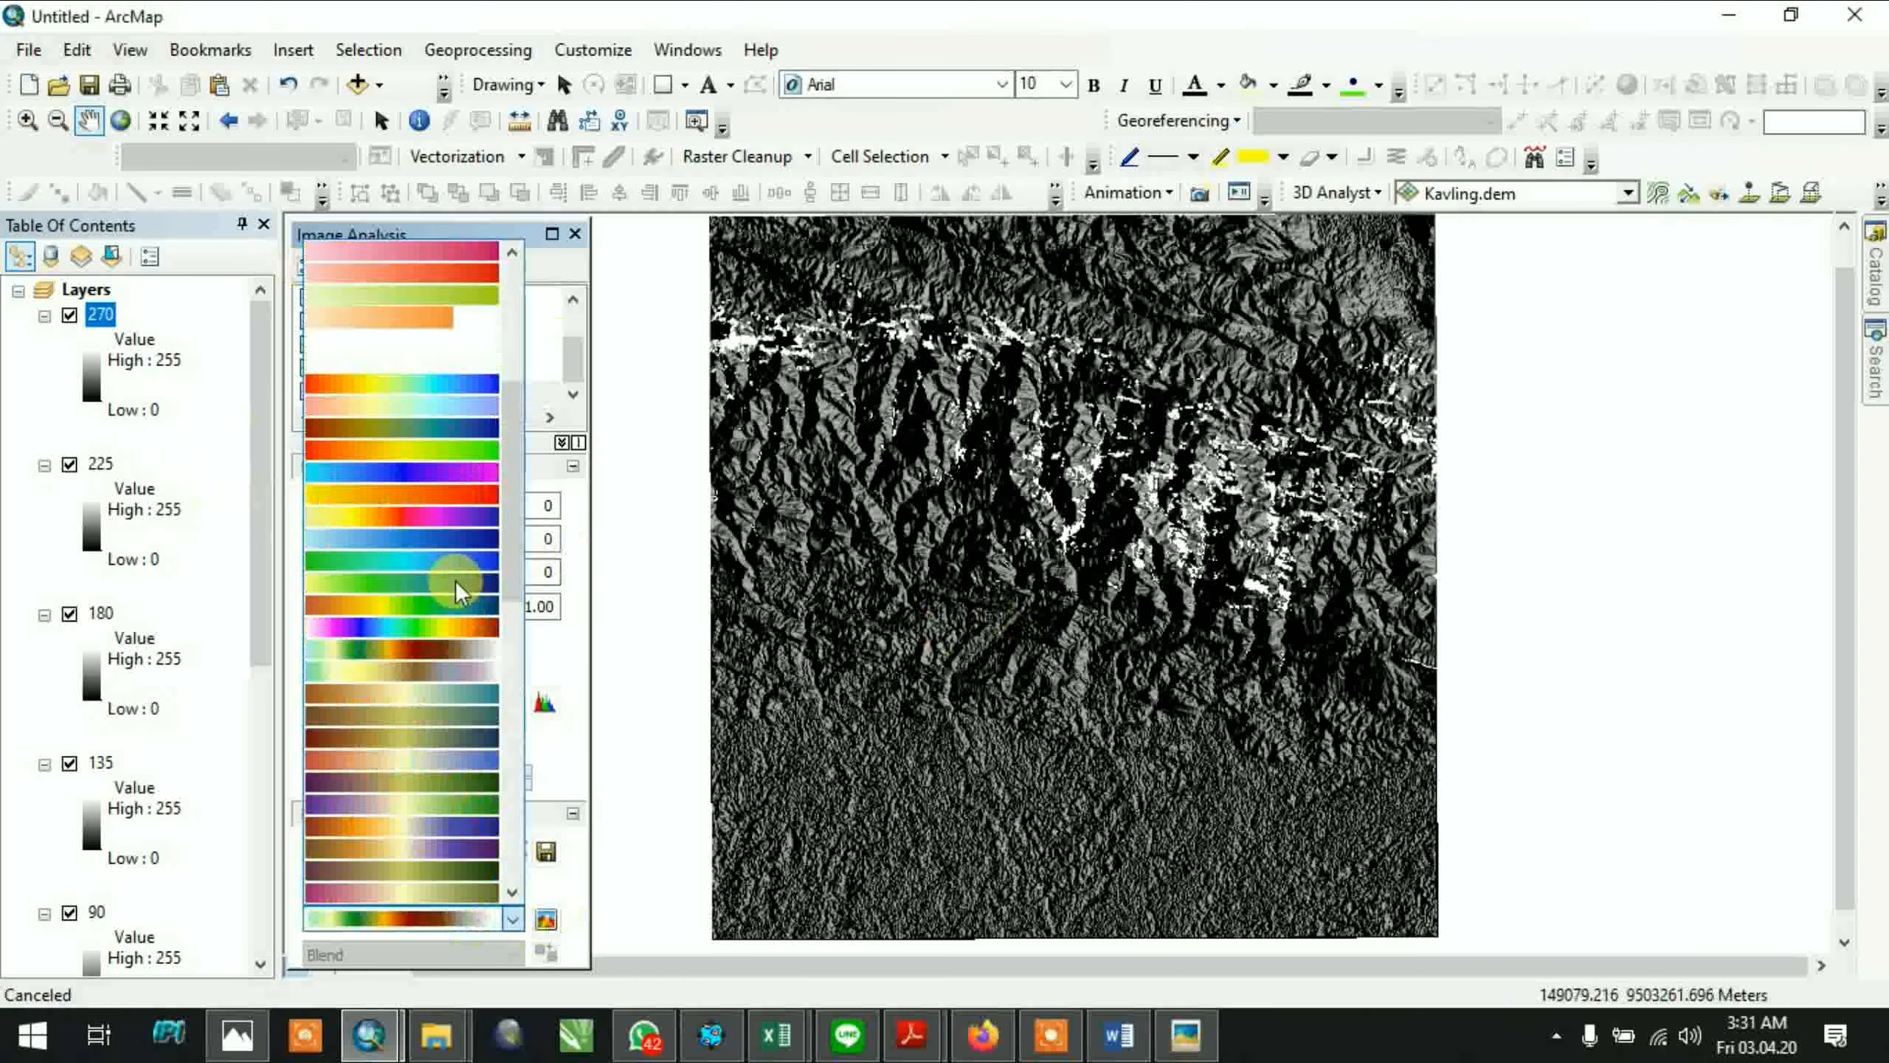
{"action": "left_click", "coordinate": [437, 350]}
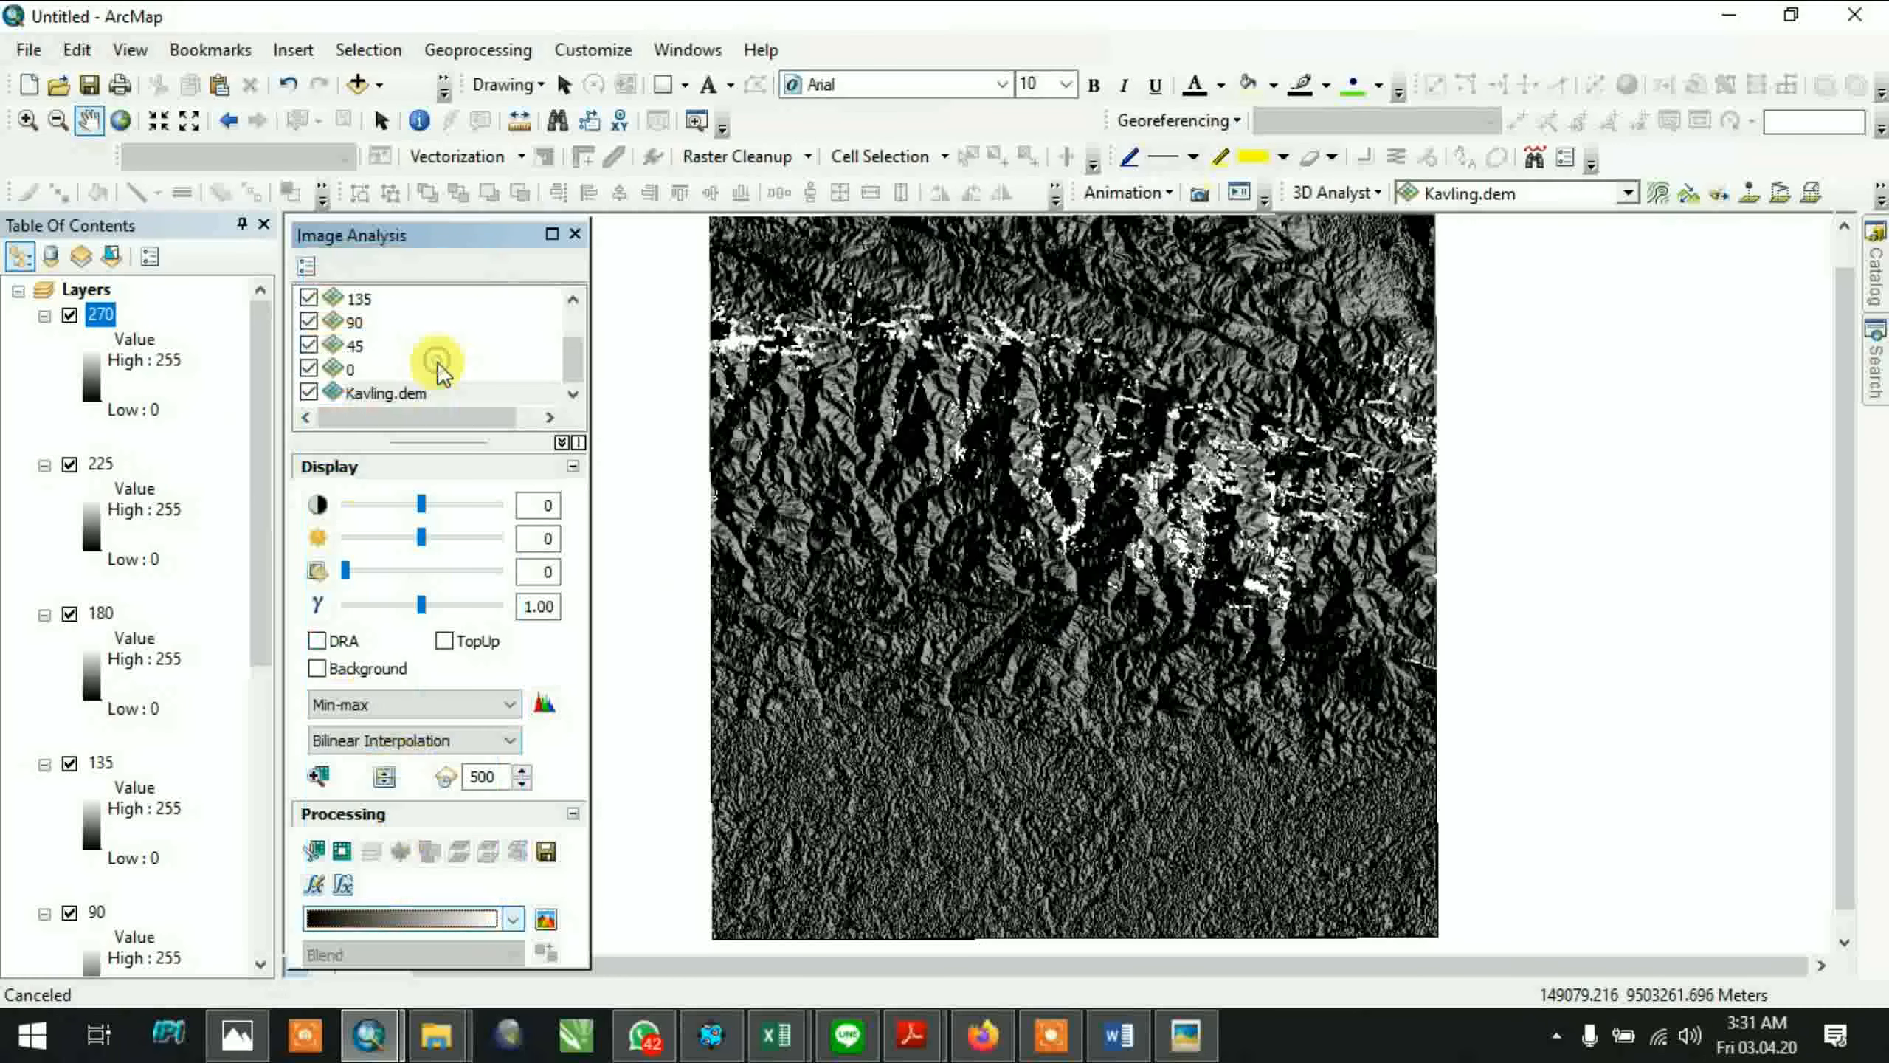
{"action": "left_click", "coordinate": [547, 920]}
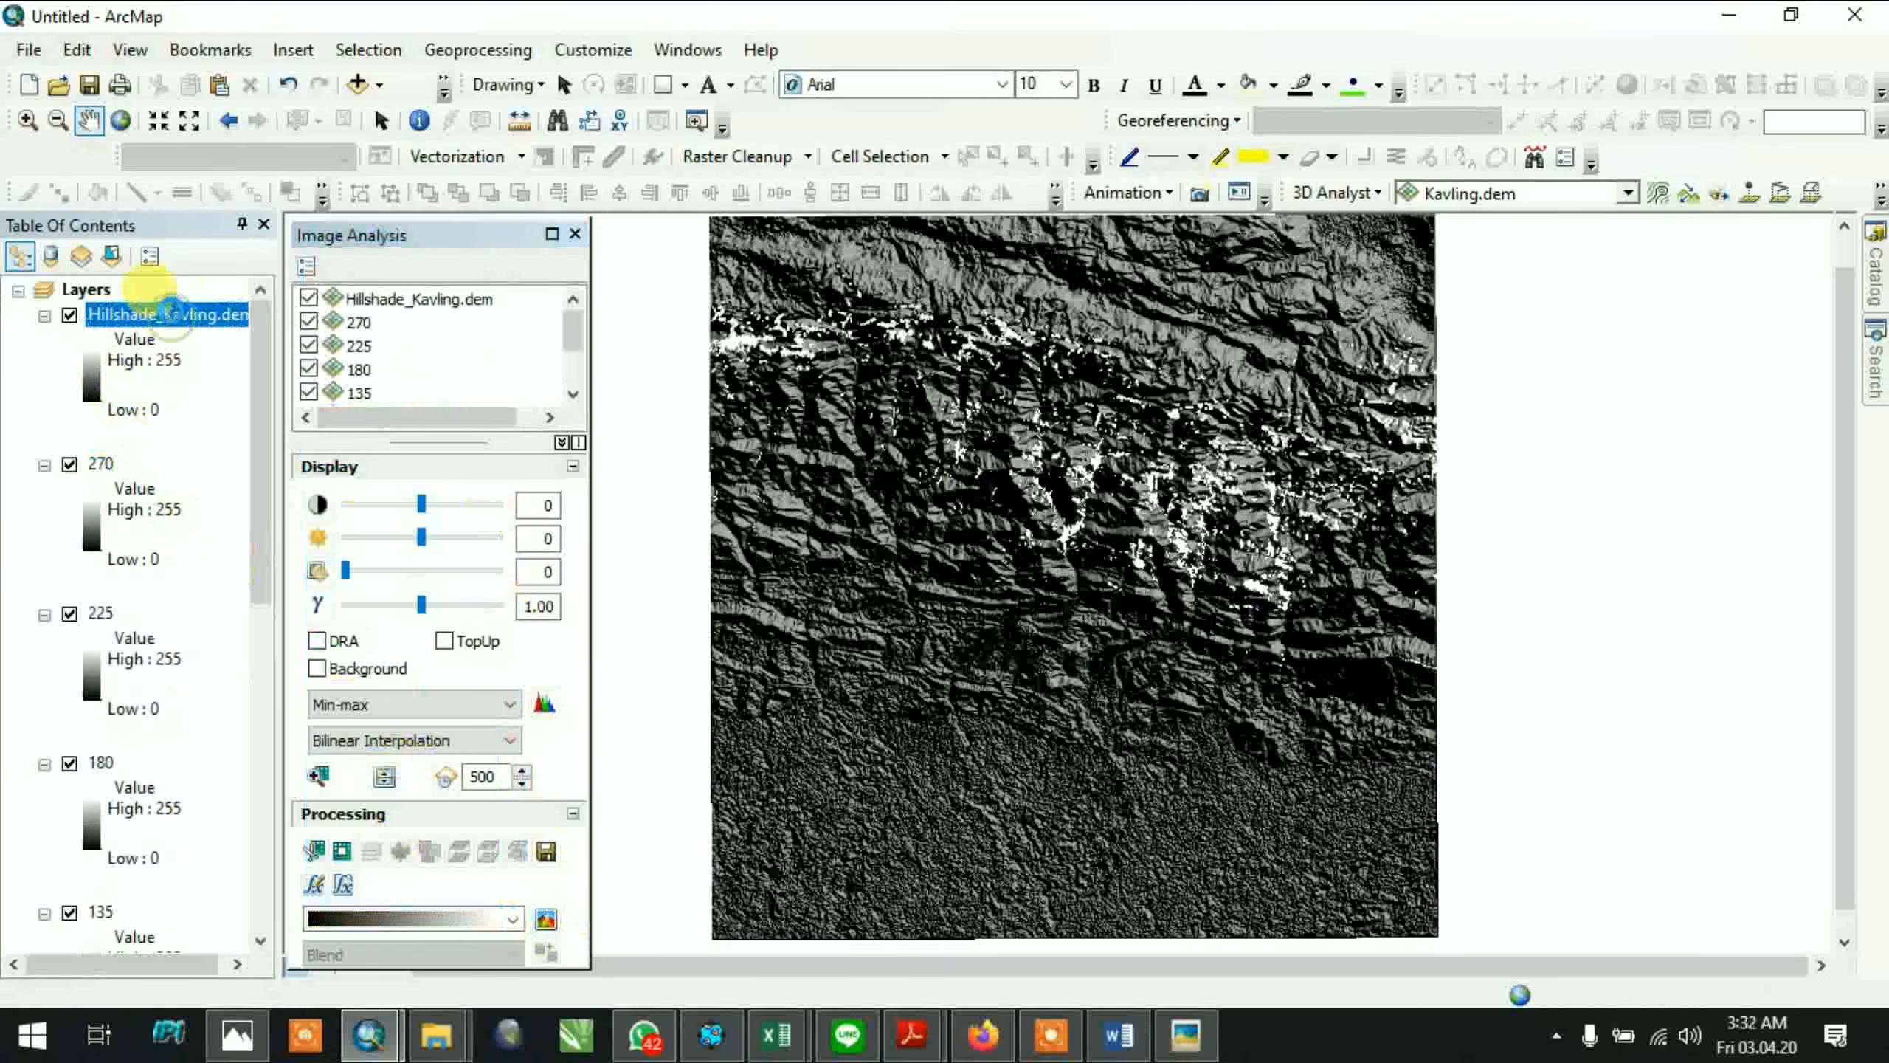
Rename the newest Hillshade_Kavling.dem layer to 315 in its layer properties
{"action": "double_click", "coordinate": [171, 314]}
{"action": "type", "text": "315"}
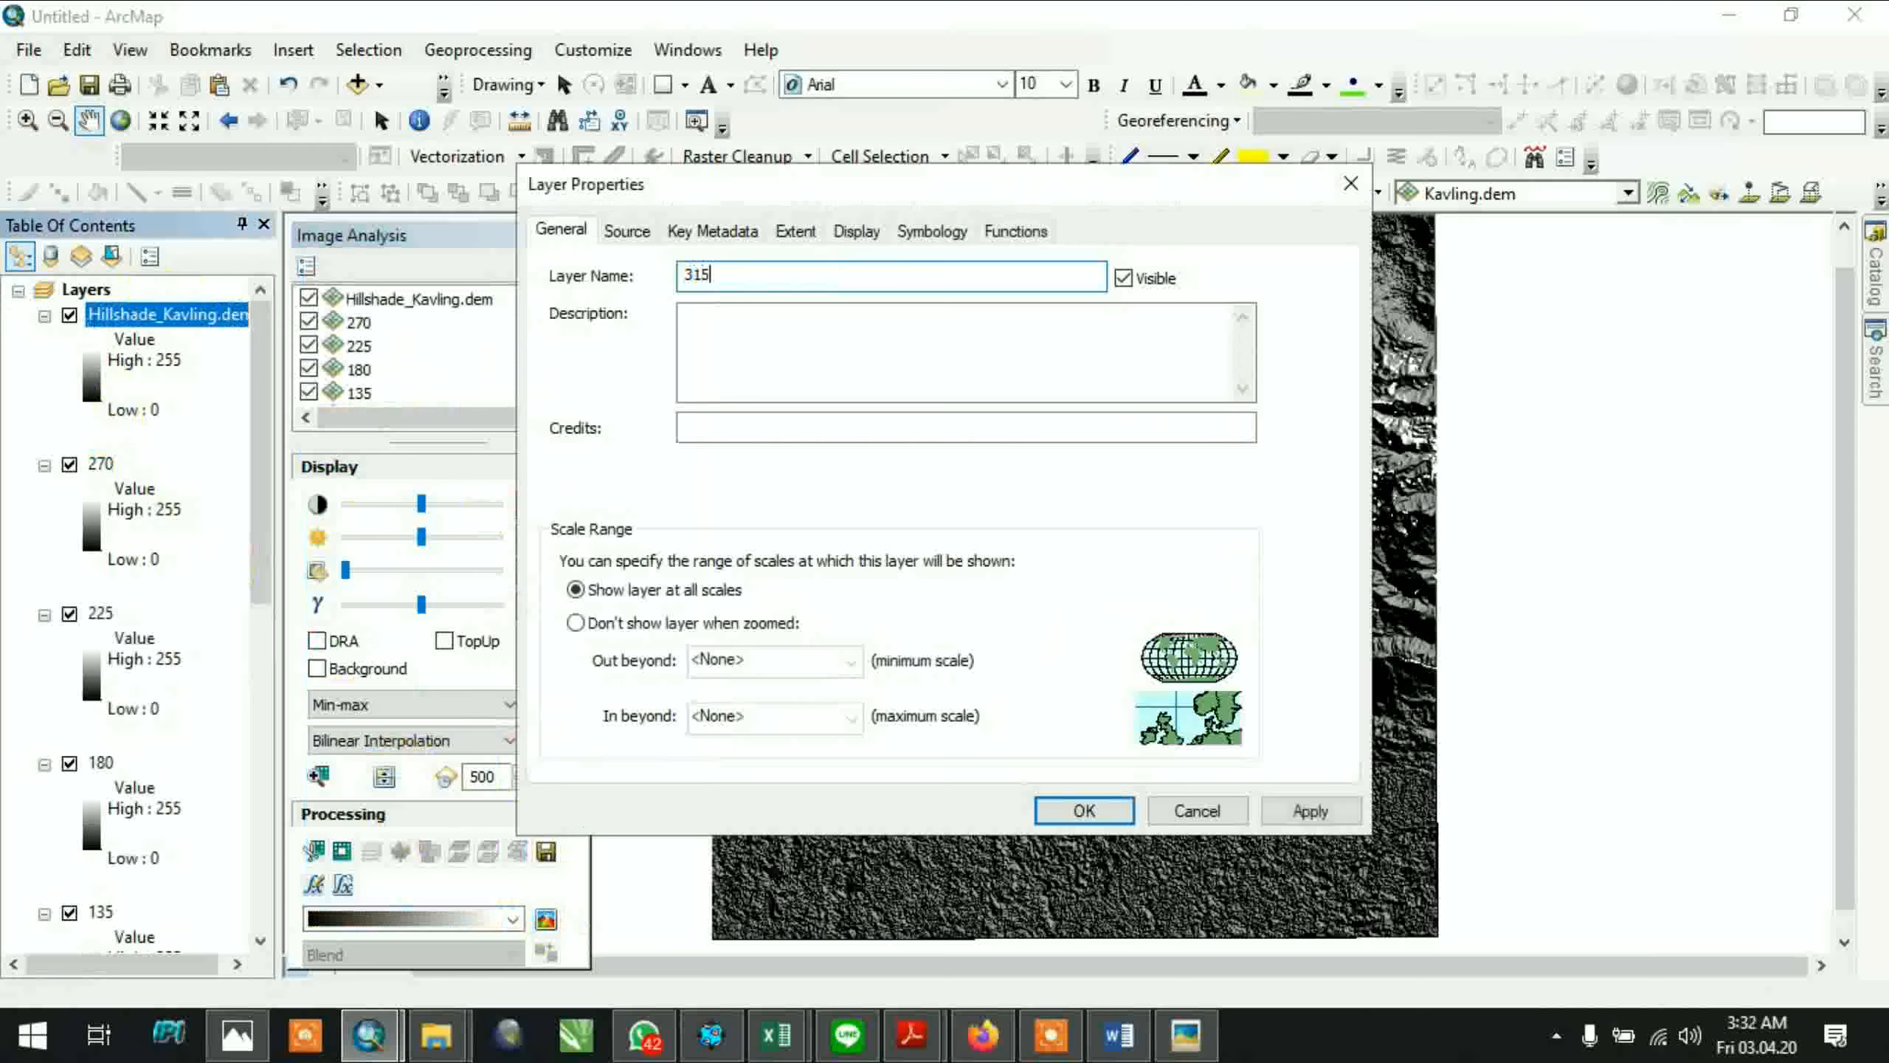
{"action": "left_click", "coordinate": [1099, 806]}
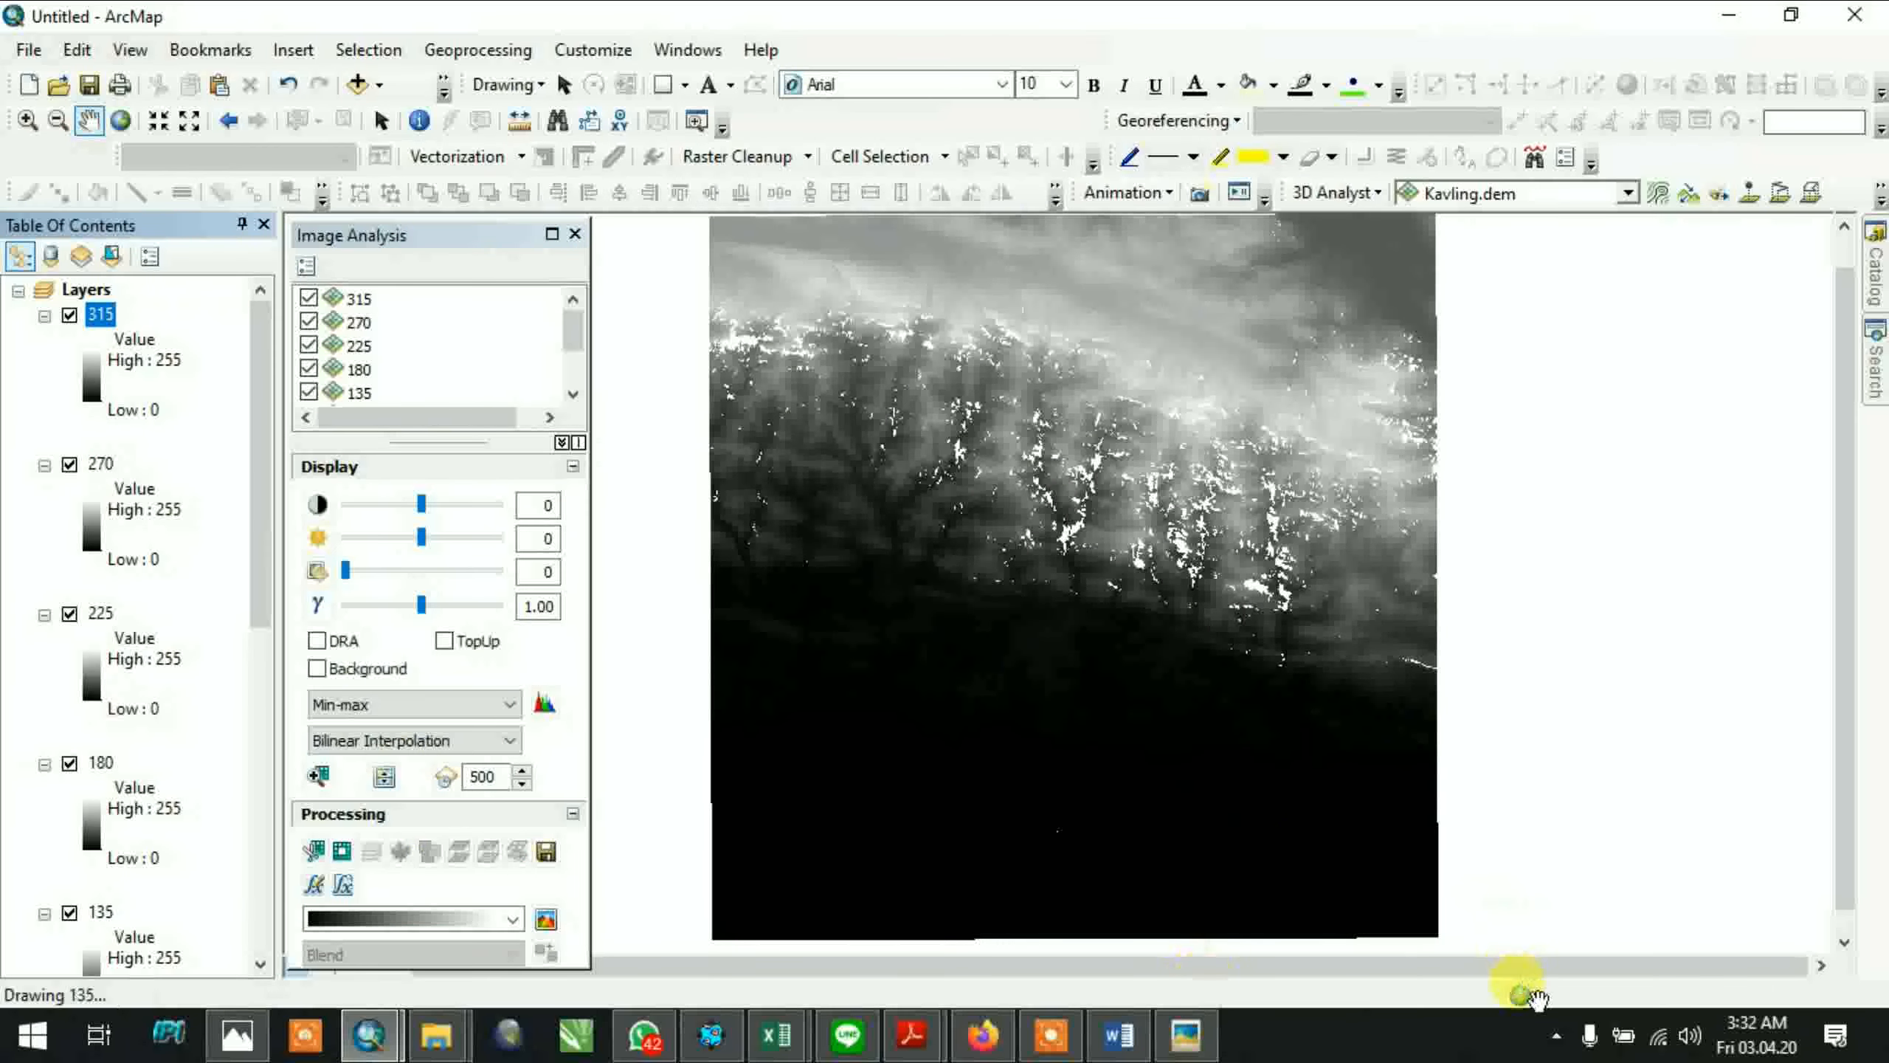
{"action": "left_click", "coordinate": [1069, 1039]}
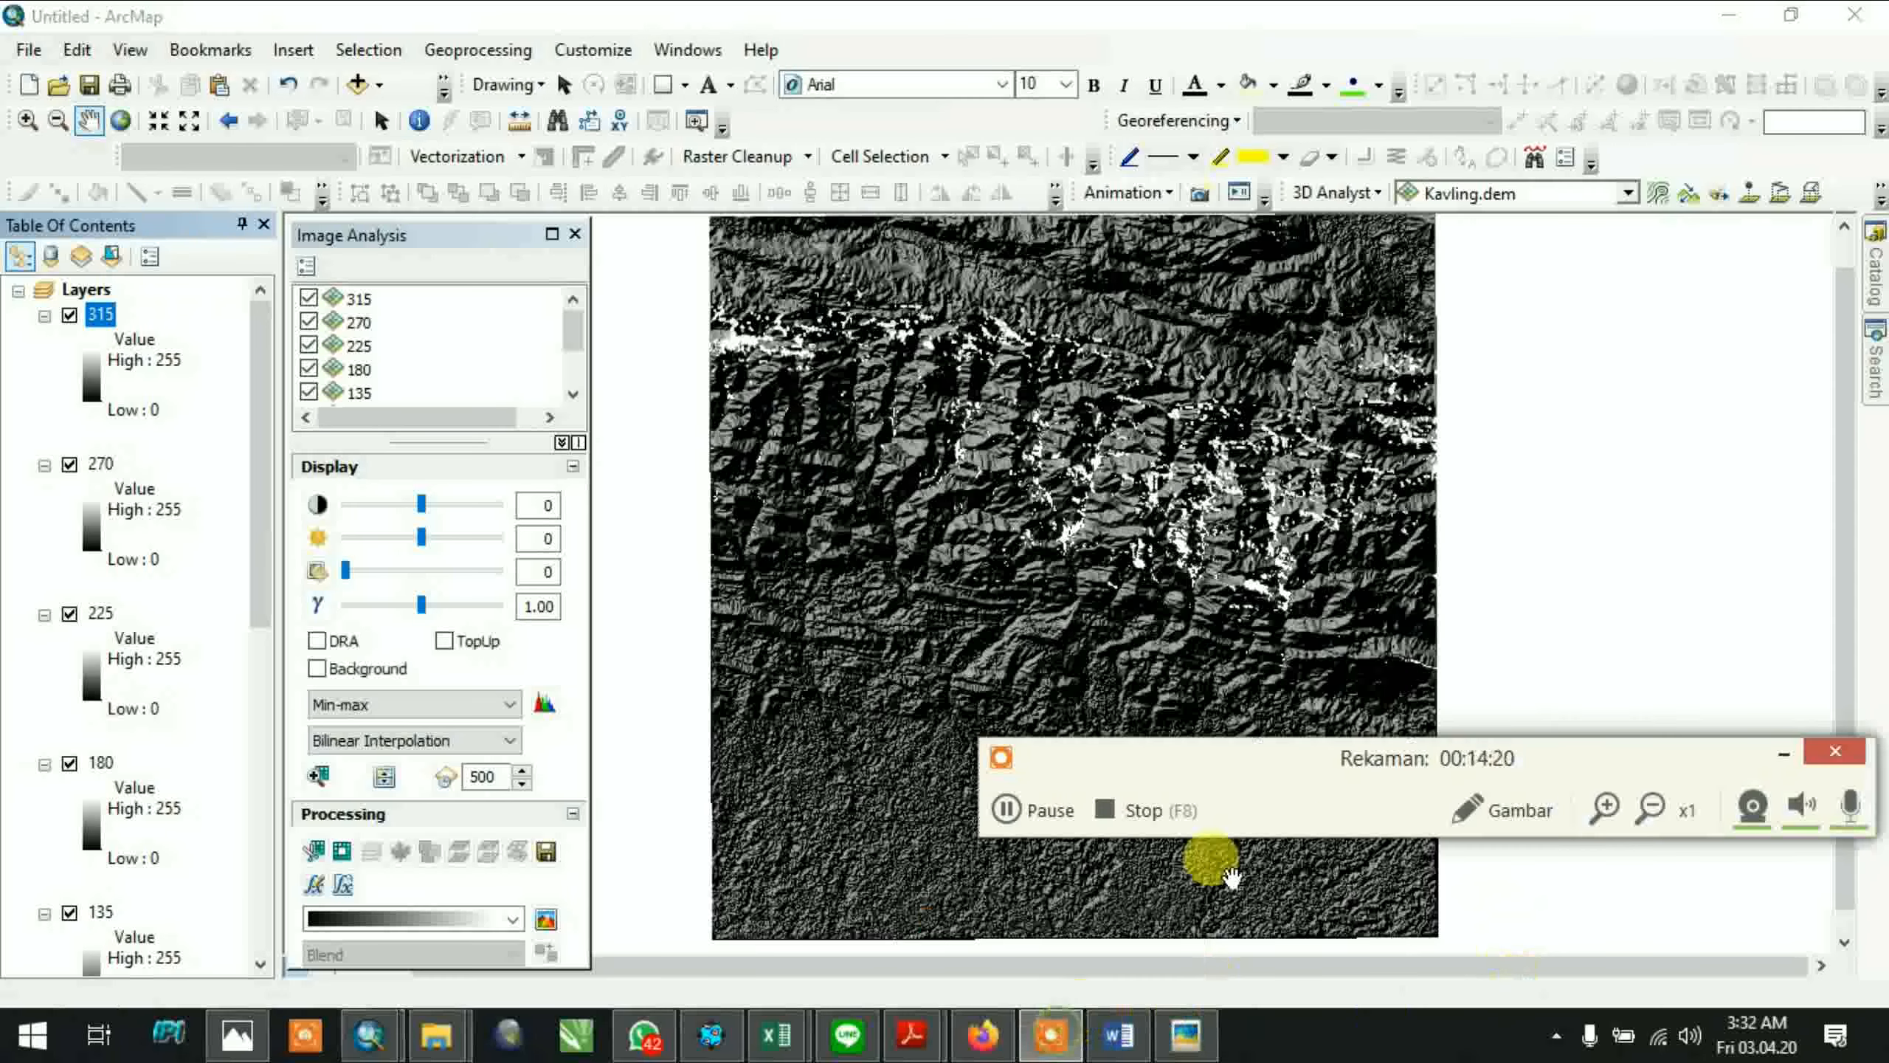
{"action": "left_click", "coordinate": [1041, 815]}
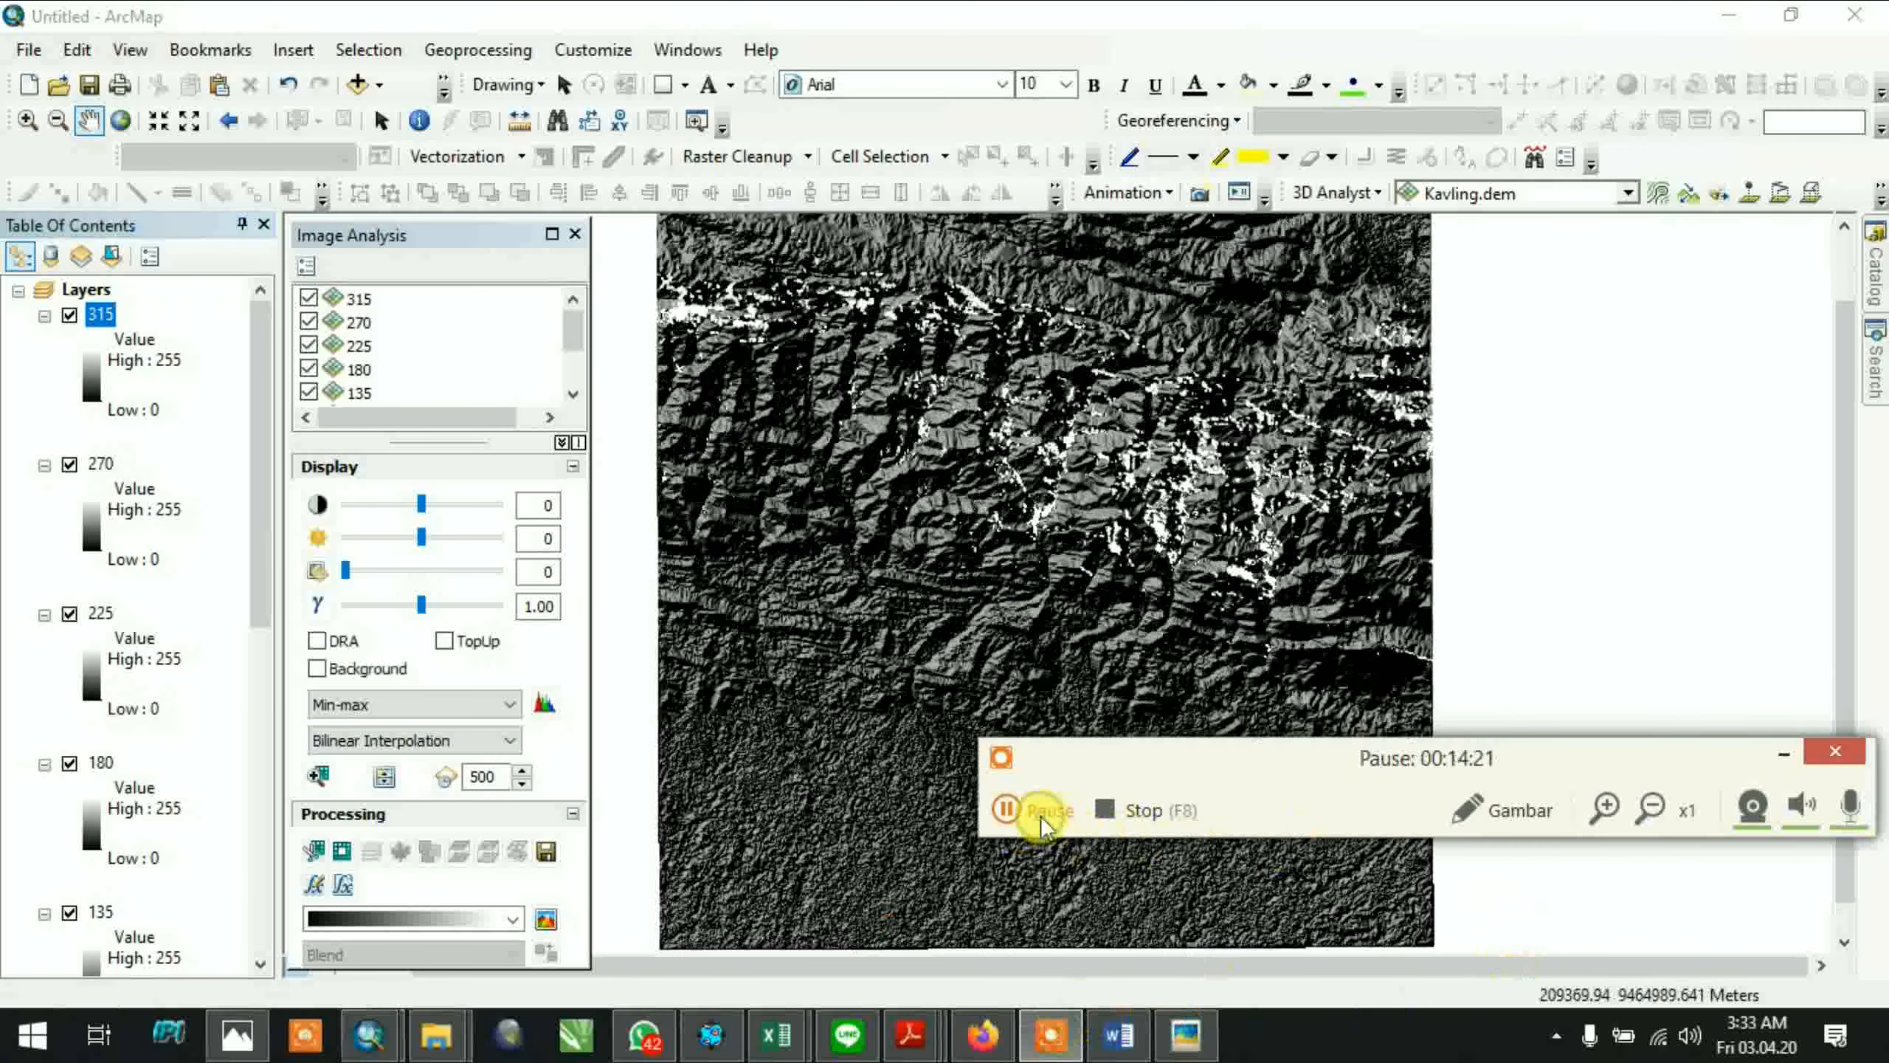
{"action": "left_click", "coordinate": [1787, 760]}
{"action": "scroll", "coordinate": [464, 328], "scroll_direction": "down", "scroll_amount": 2}
{"action": "scroll", "coordinate": [465, 329], "scroll_direction": "up", "scroll_amount": 2}
{"action": "scroll", "coordinate": [967, 417], "scroll_direction": "up", "scroll_amount": 1}
{"action": "scroll", "coordinate": [983, 445], "scroll_direction": "down", "scroll_amount": 1}
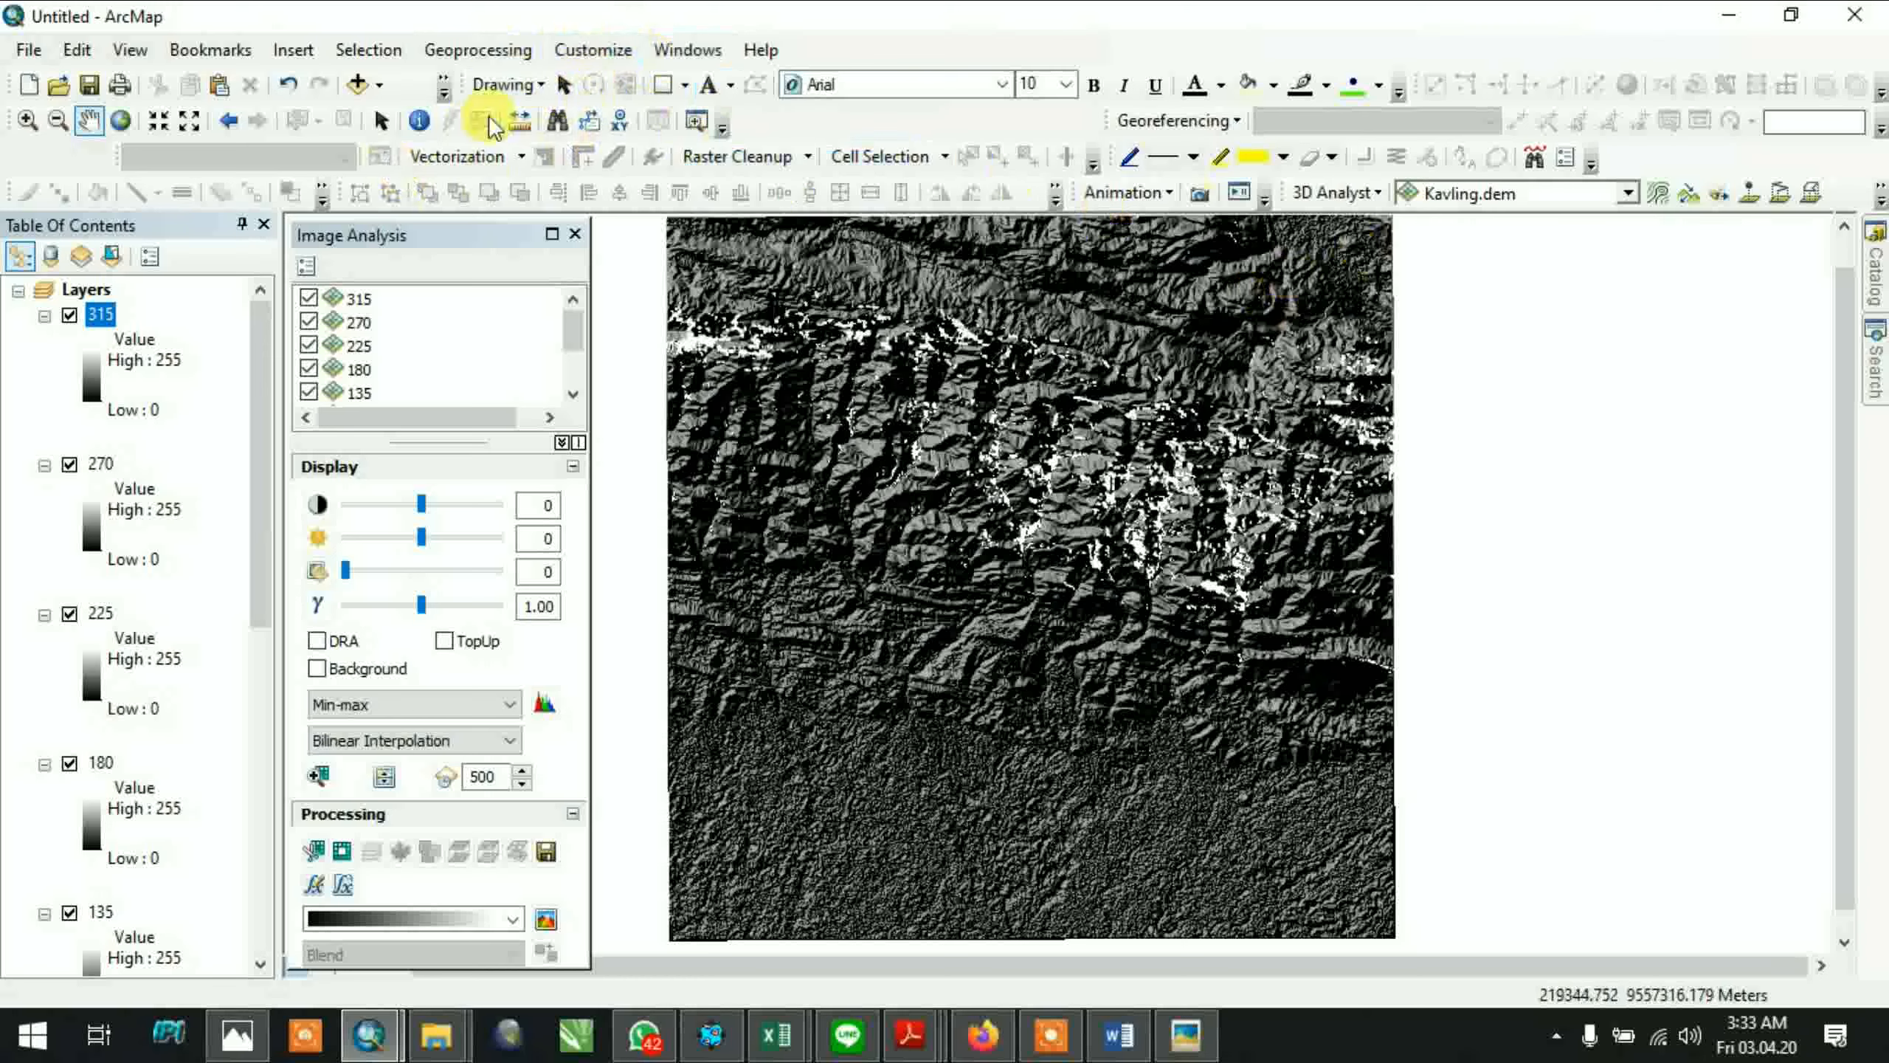
Open ArcToolbox to access the geoprocessing tools
{"action": "left_click", "coordinate": [722, 46]}
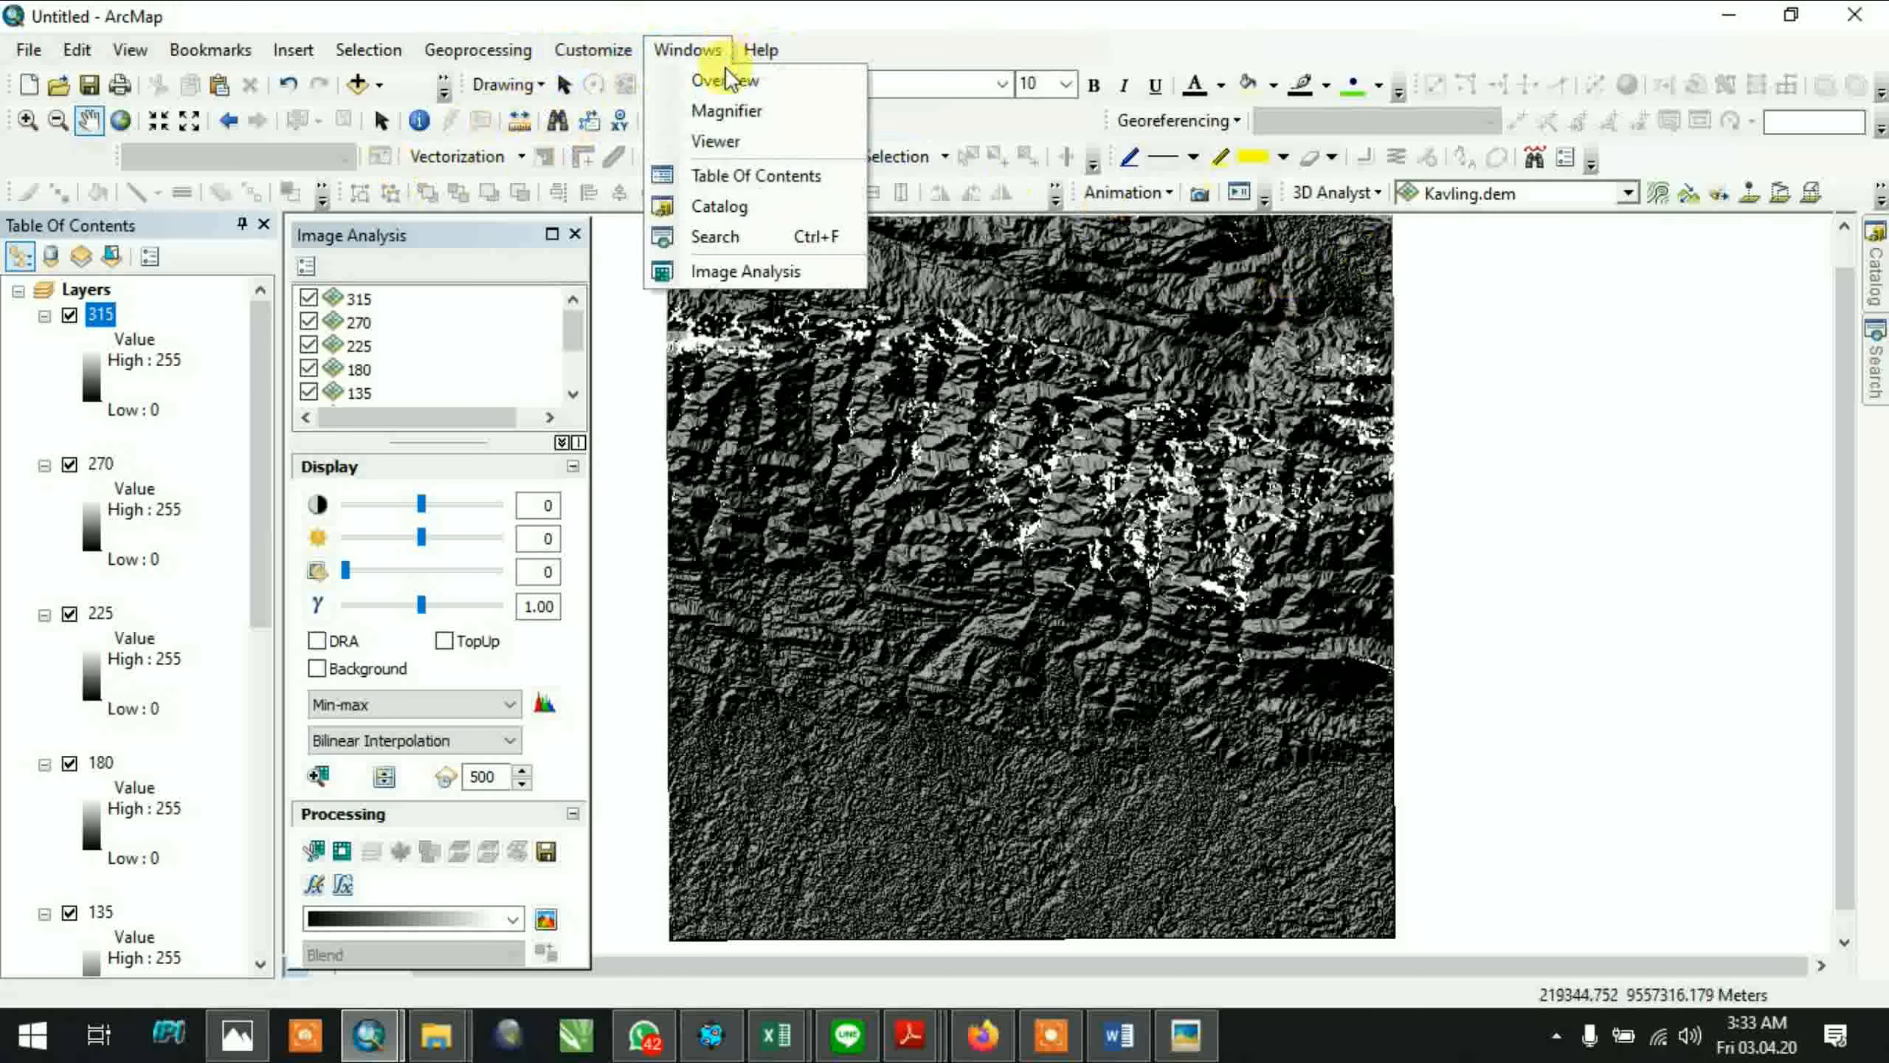
{"action": "left_click", "coordinate": [519, 84]}
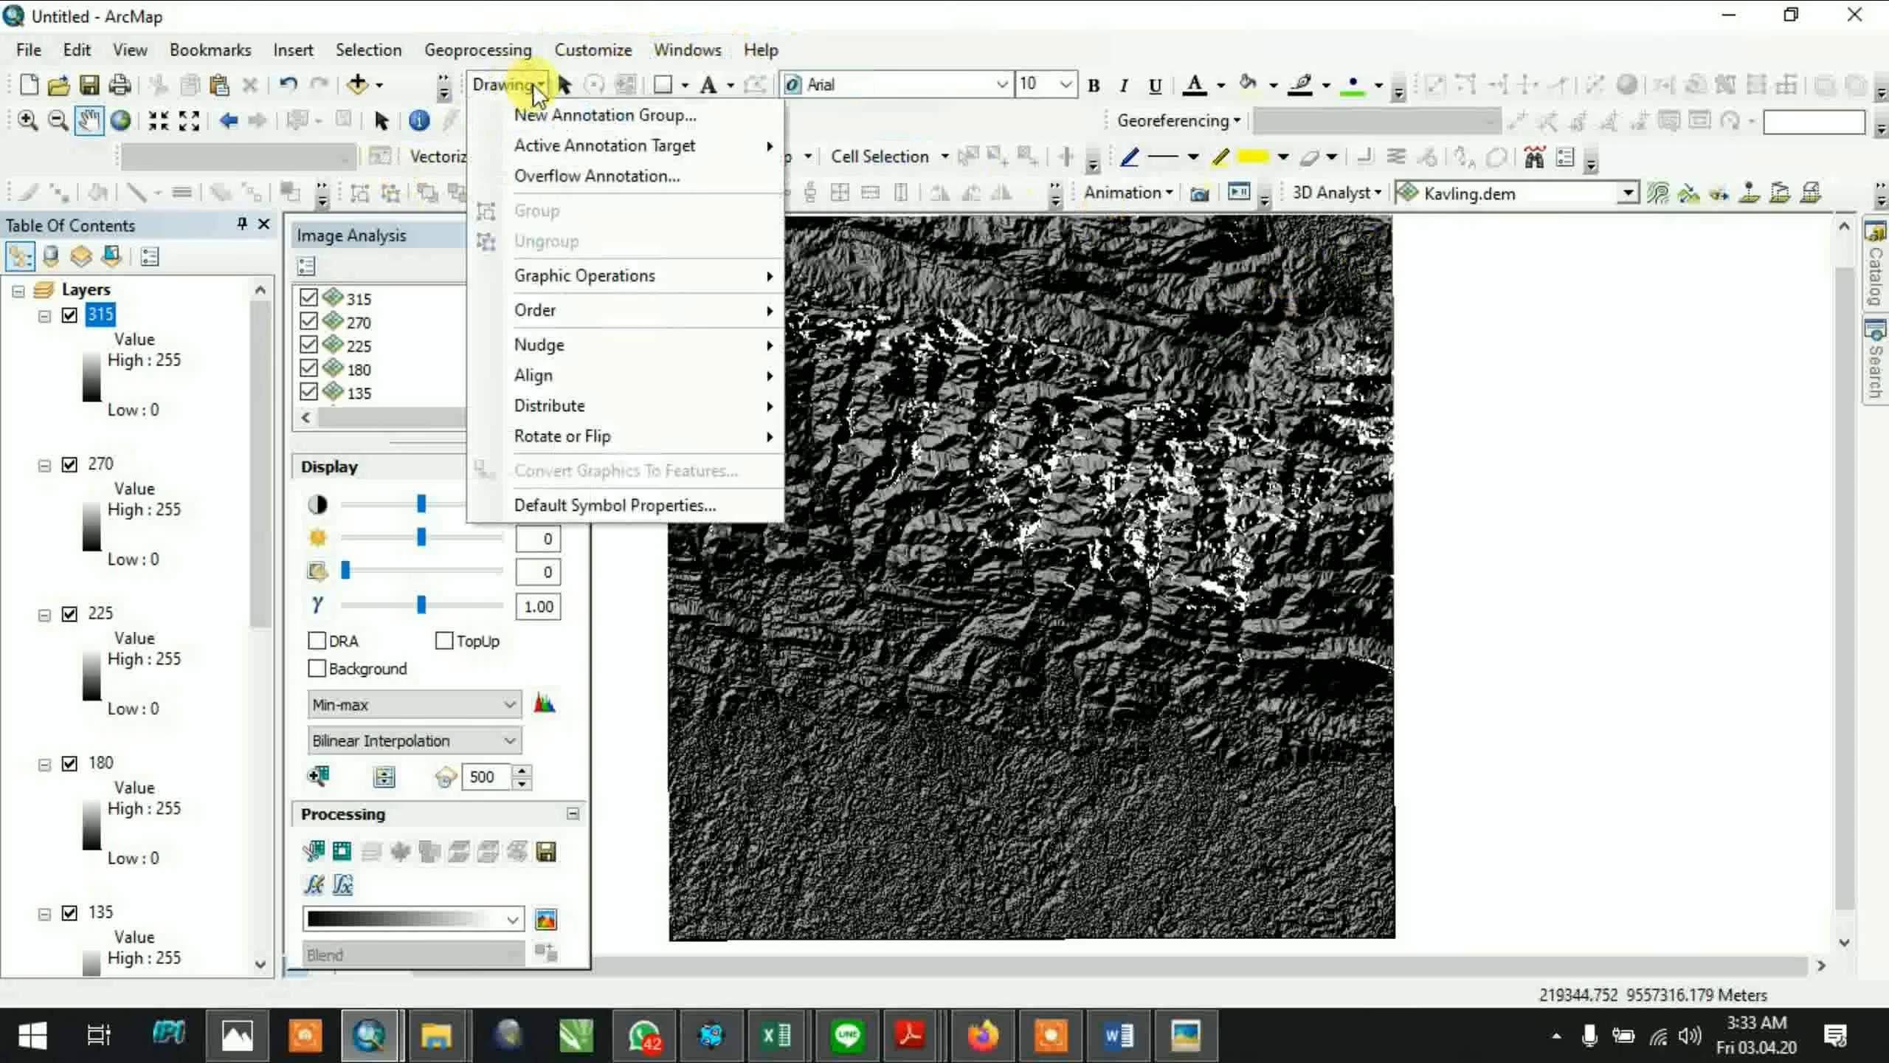
{"action": "left_click", "coordinate": [444, 88]}
{"action": "left_click", "coordinate": [444, 87]}
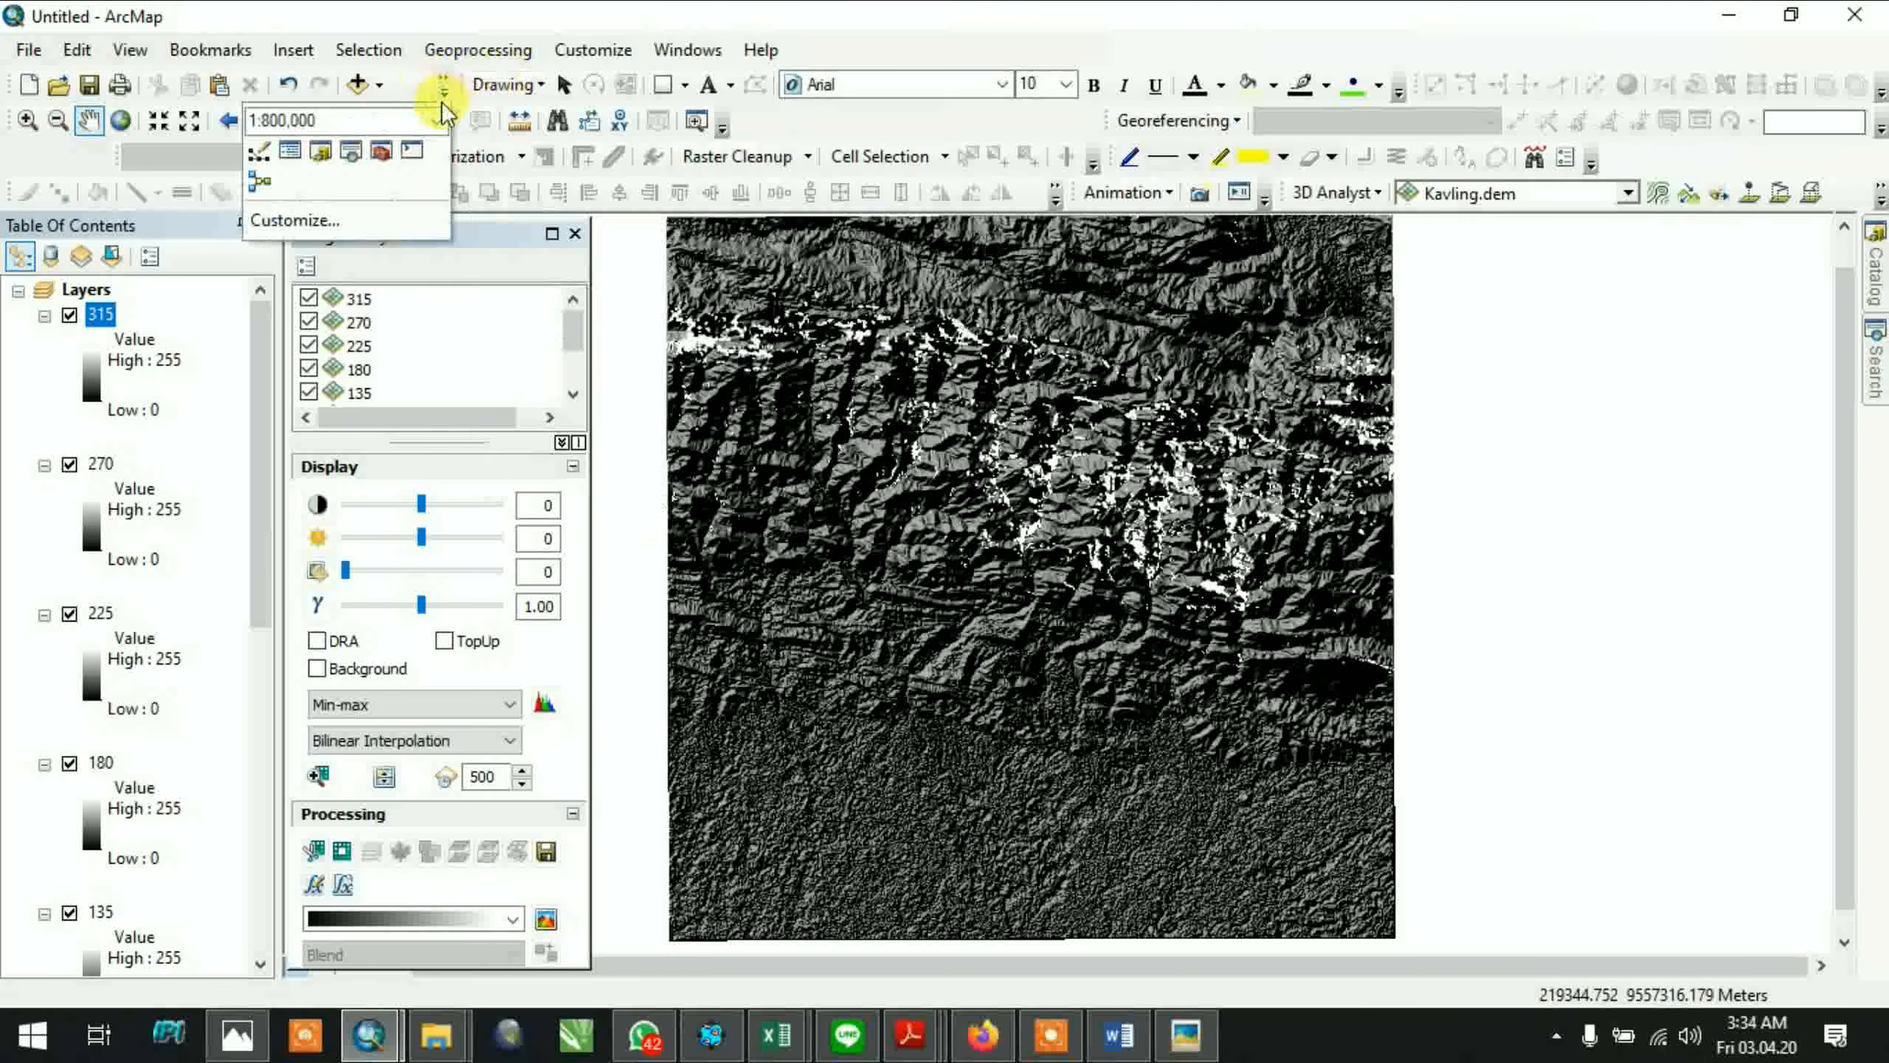
{"action": "left_click", "coordinate": [384, 147]}
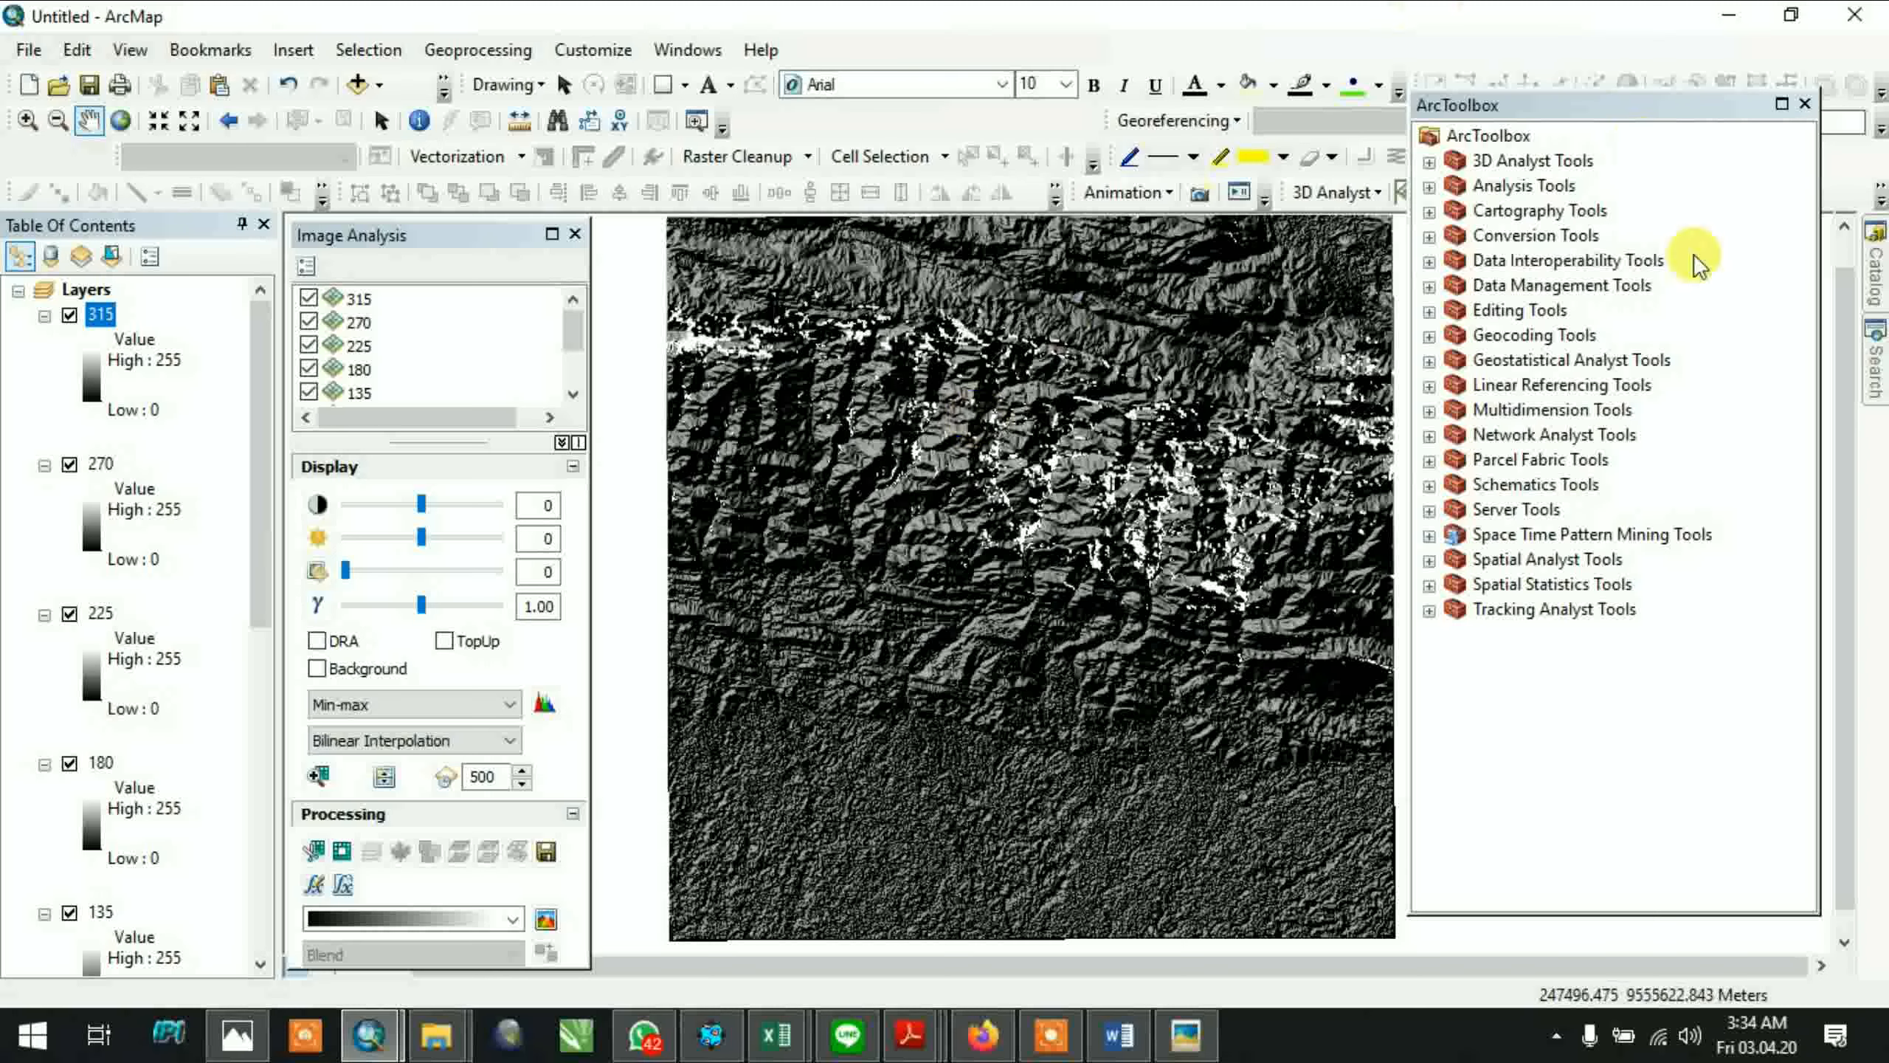
Open the Raster Calculator from the Map Algebra toolset of the Spatial Analyst Tools
{"action": "double_click", "coordinate": [1541, 591]}
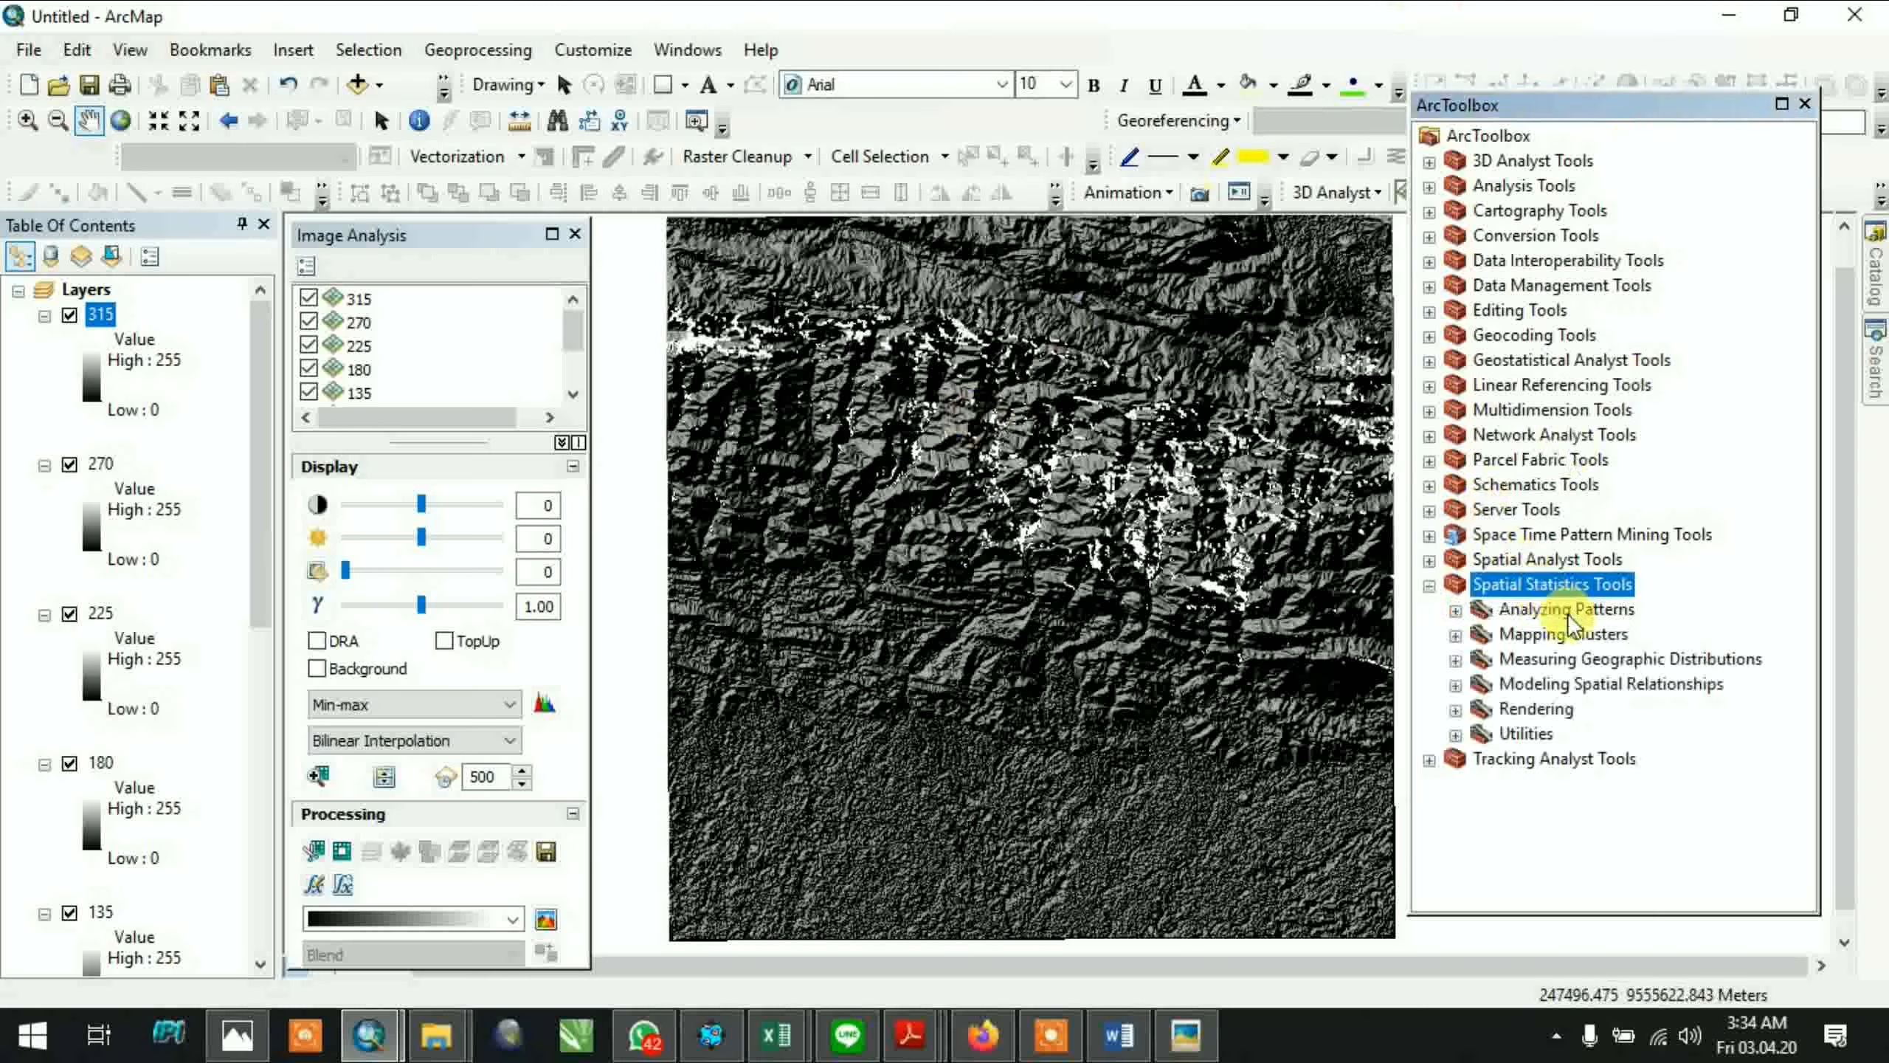
{"action": "double_click", "coordinate": [1573, 556]}
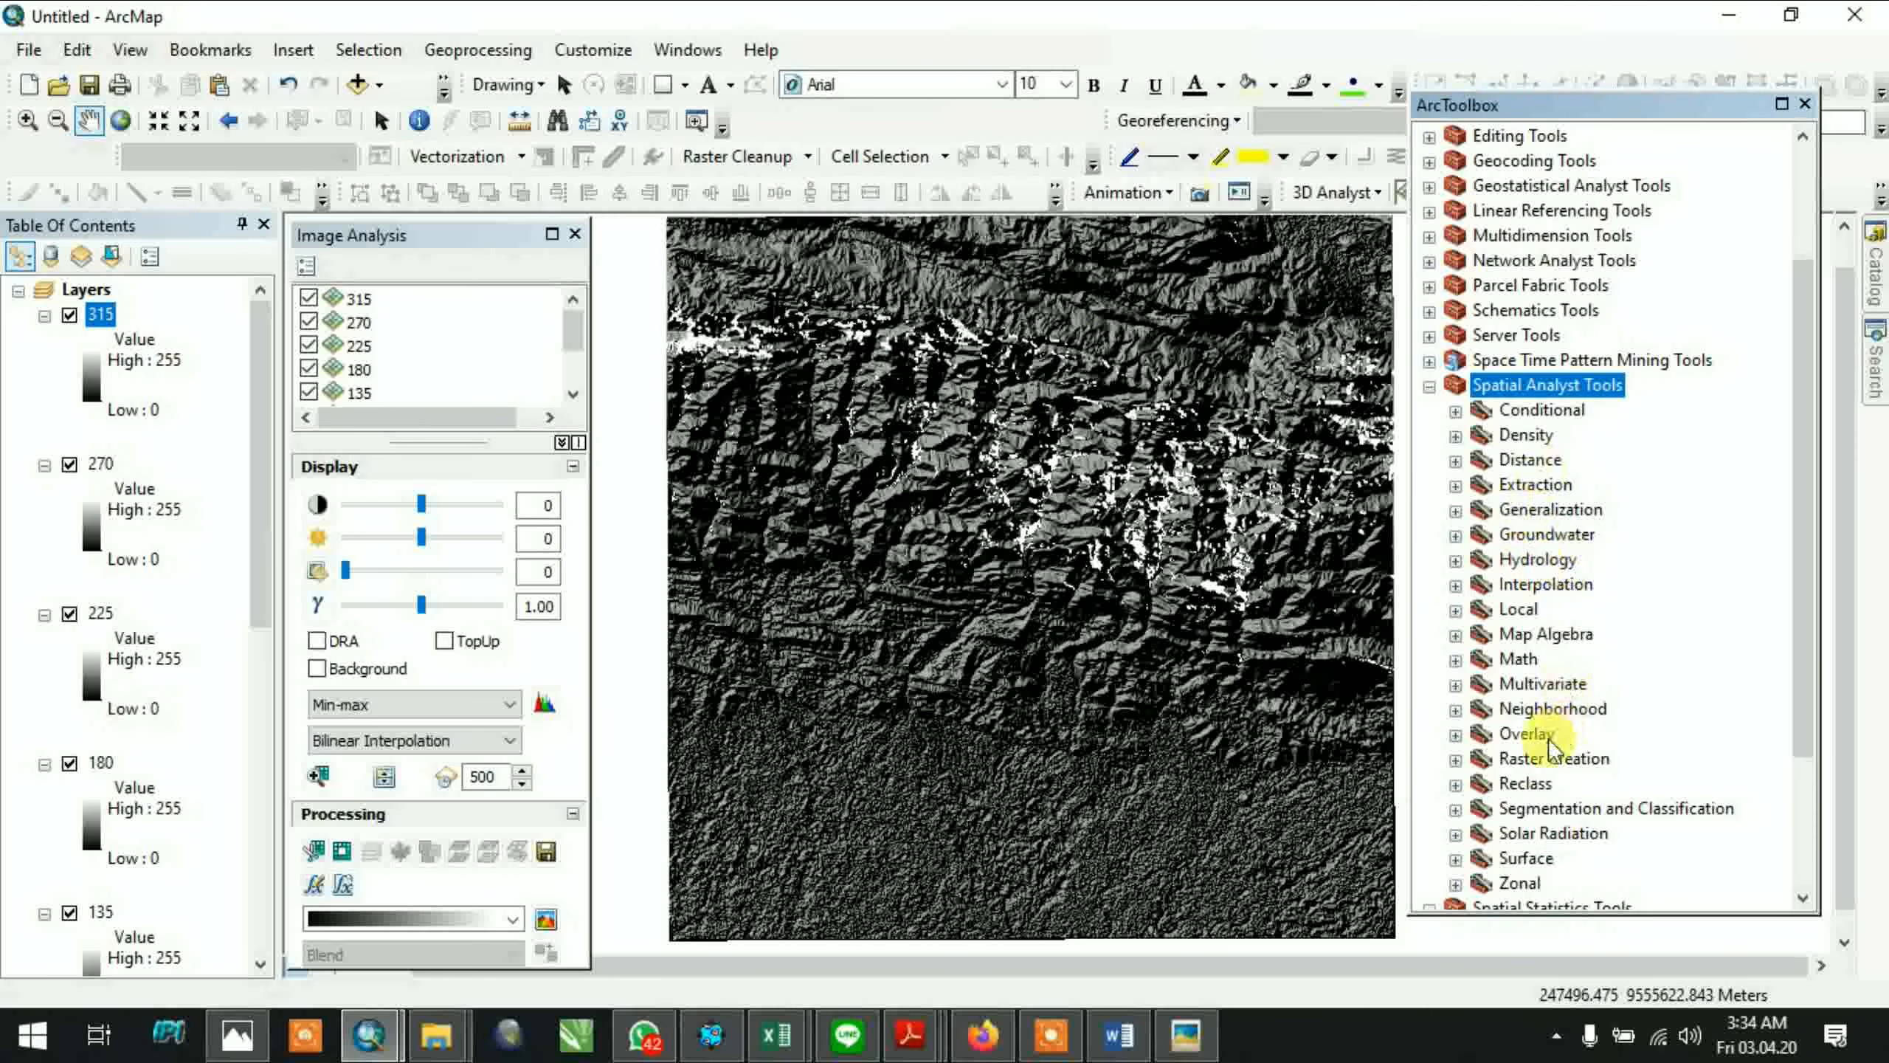
{"action": "scroll", "coordinate": [1535, 759], "scroll_direction": "down", "scroll_amount": 1}
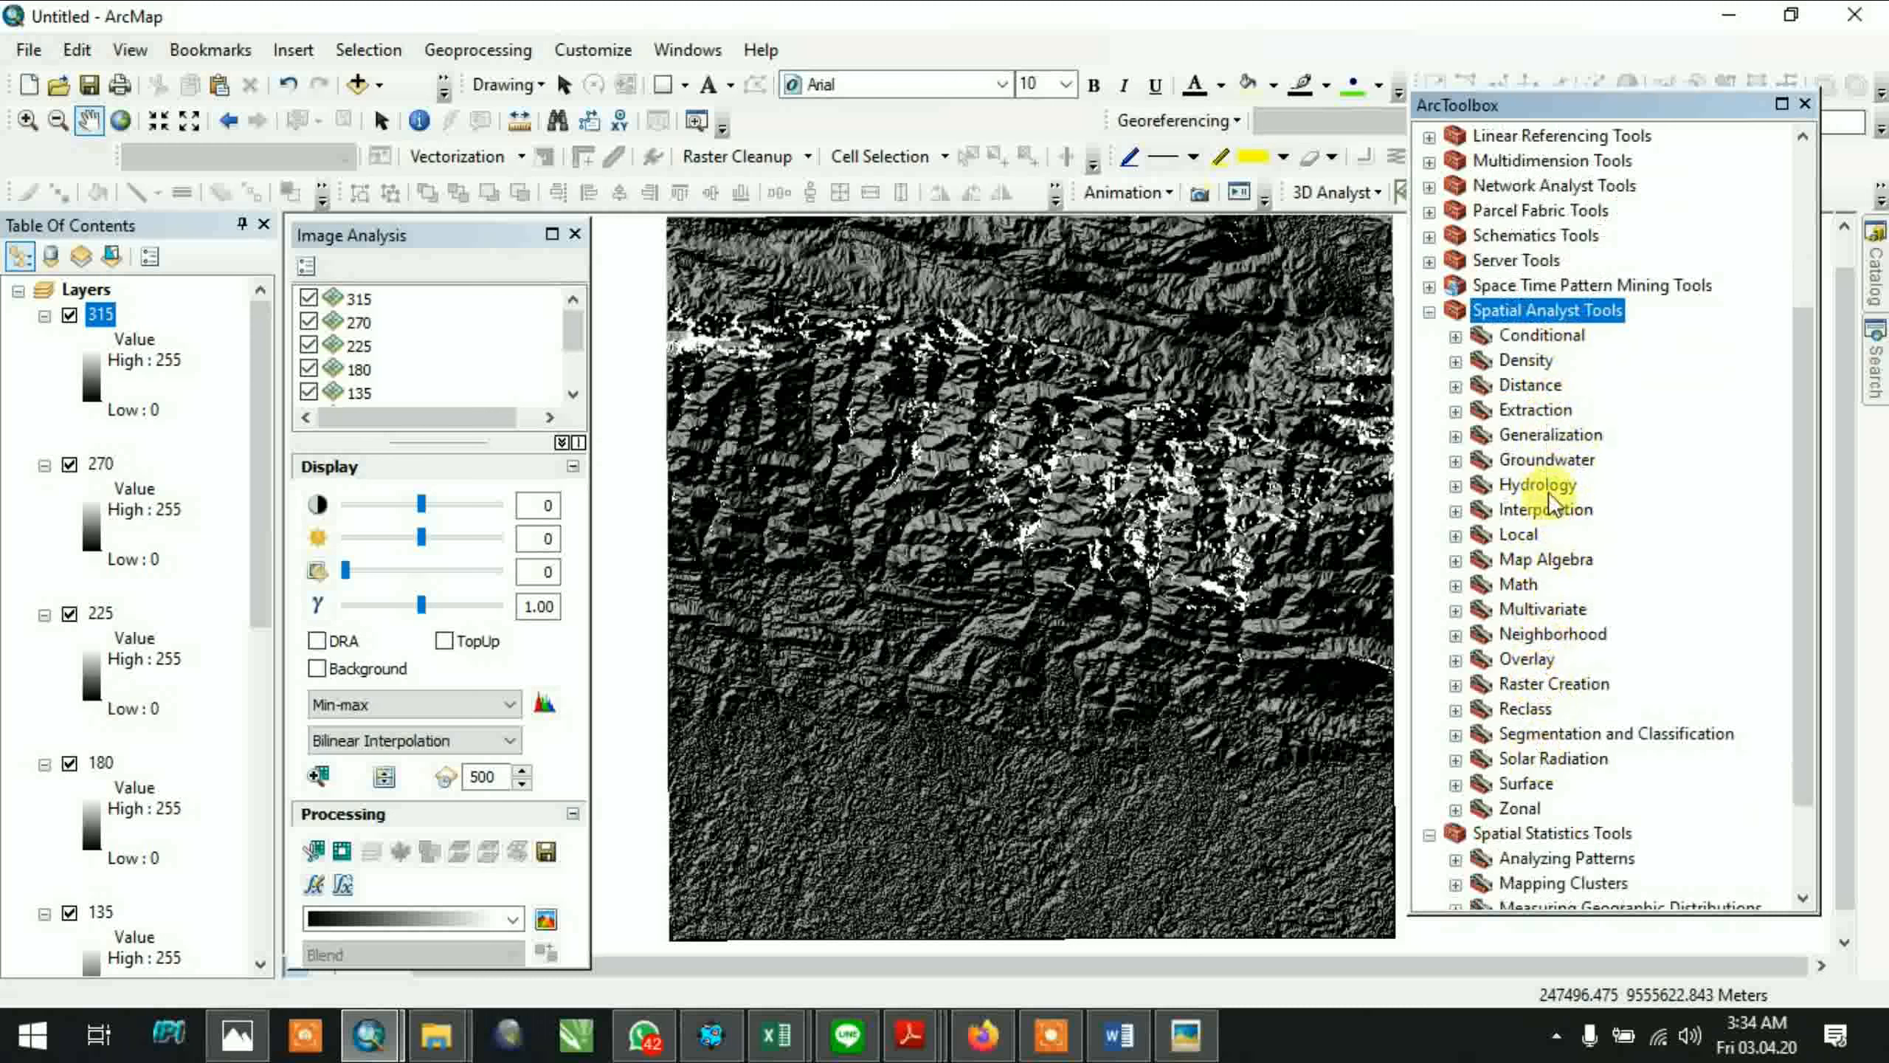
{"action": "double_click", "coordinate": [1527, 560]}
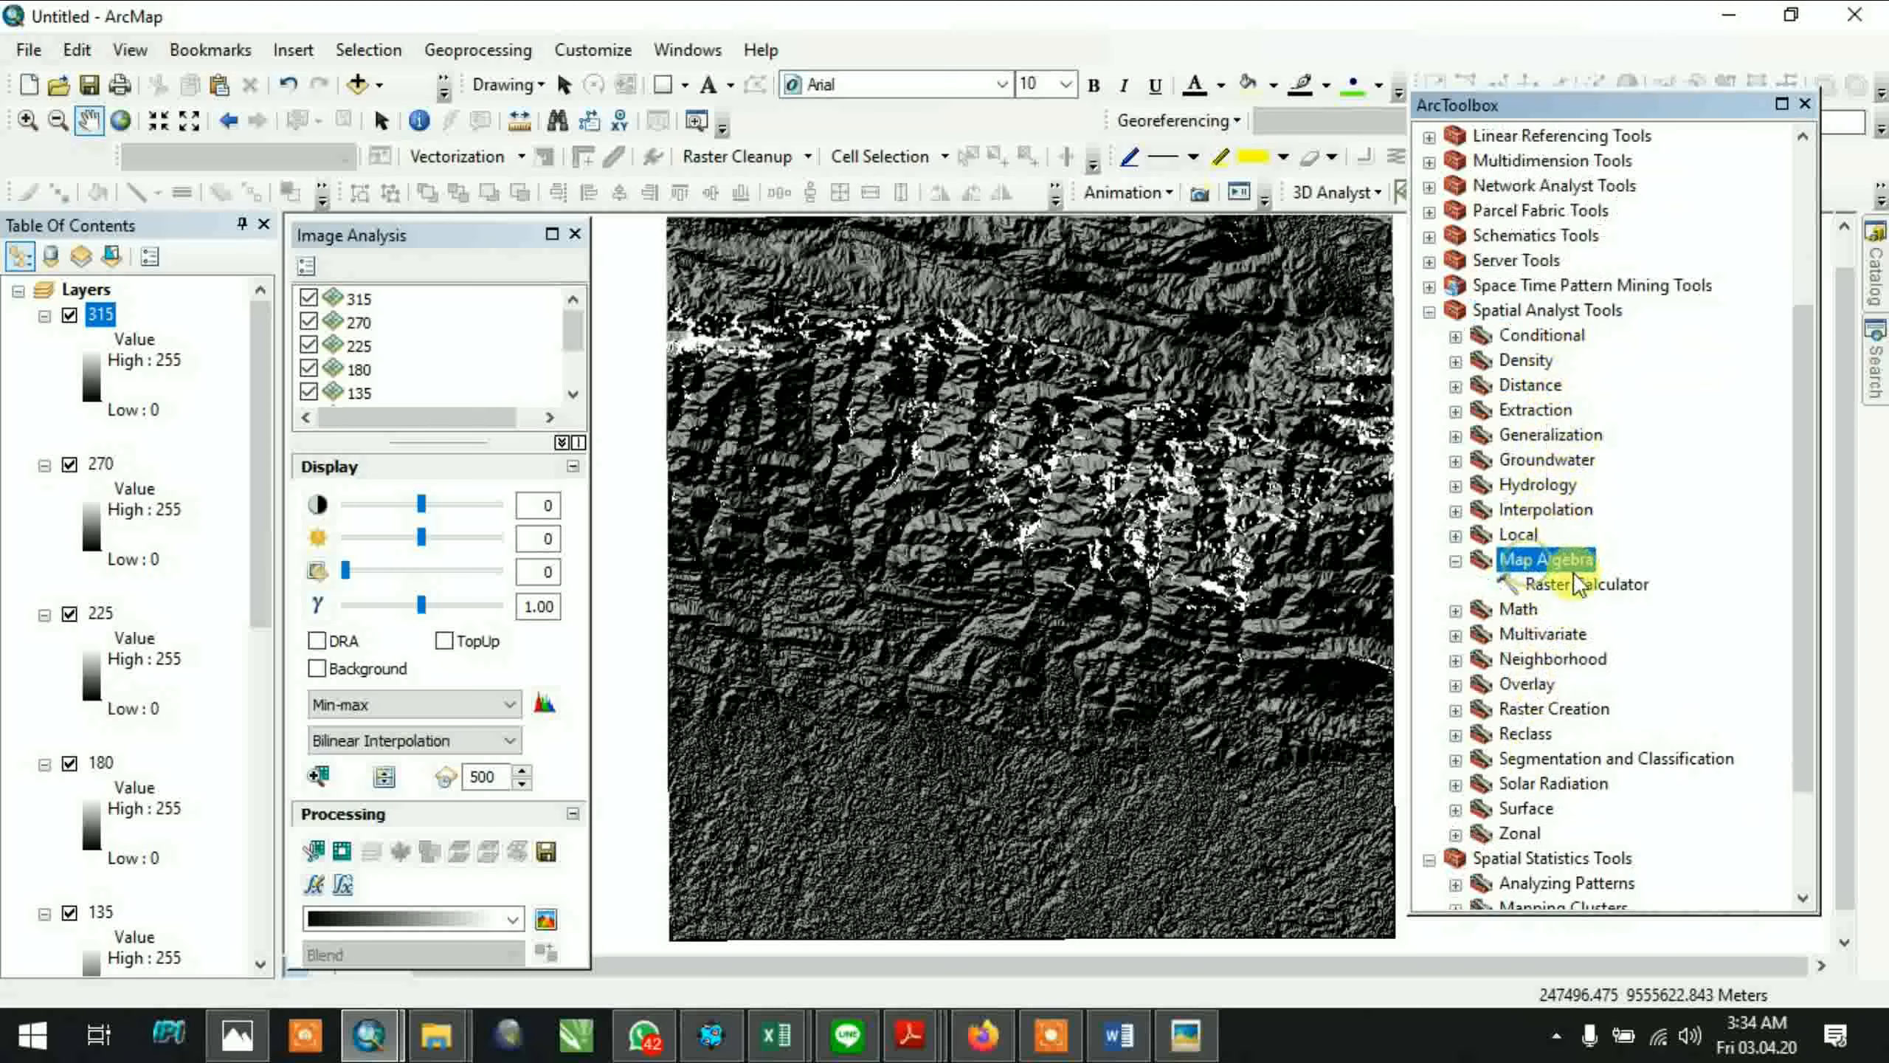
{"action": "left_click", "coordinate": [1603, 581]}
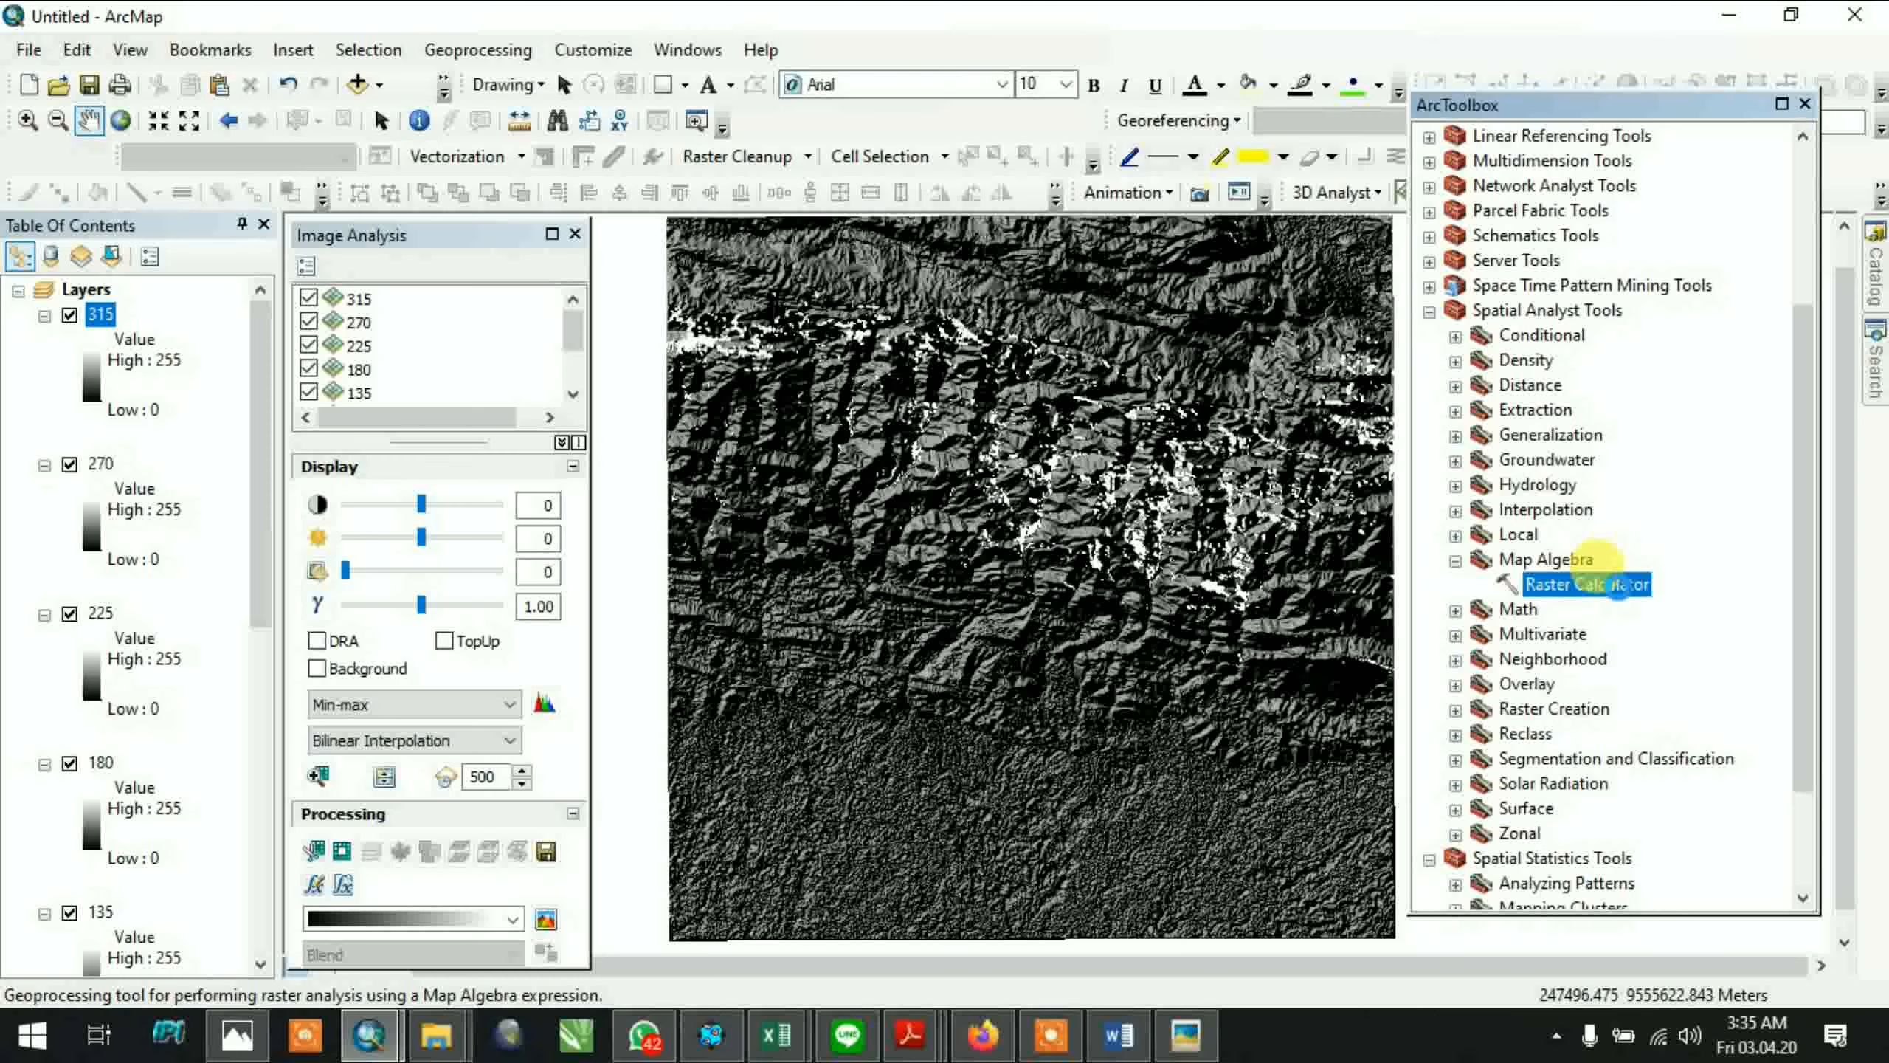
{"action": "double_click", "coordinate": [1622, 593]}
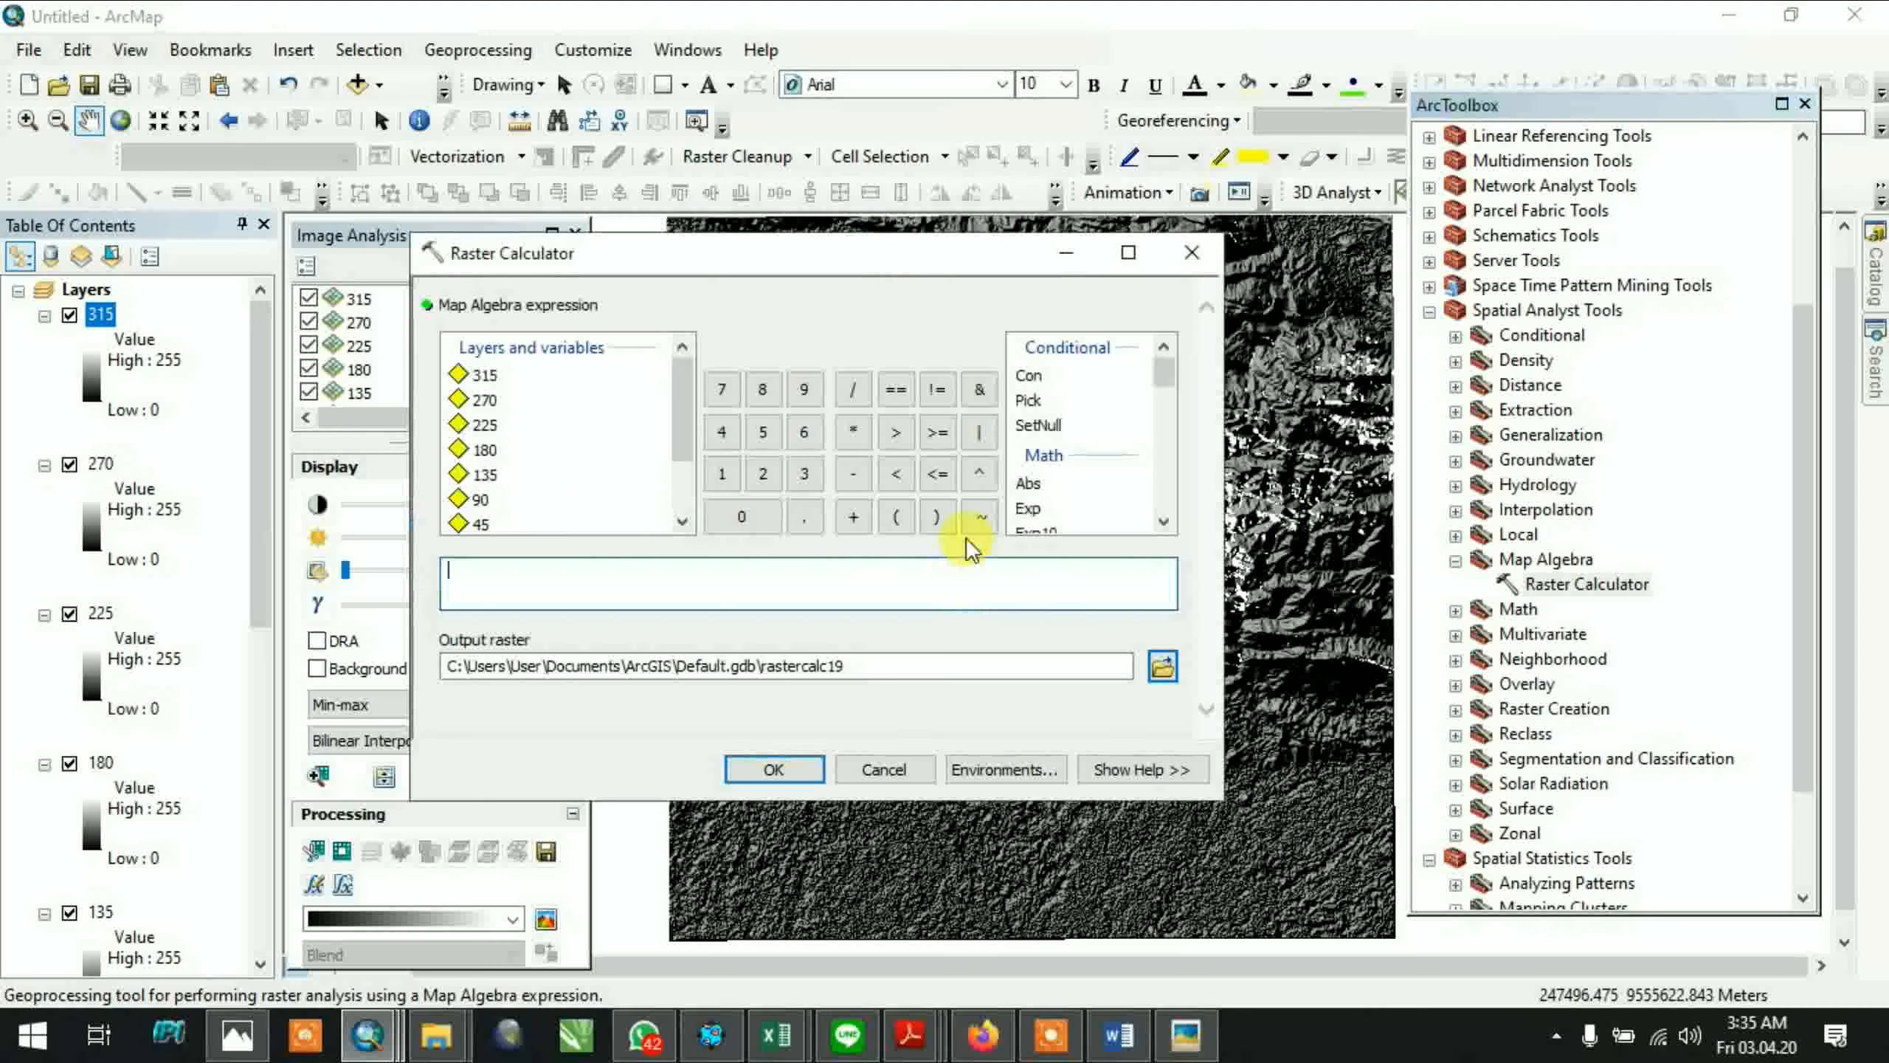
Start the map algebra expression with an opening parenthesis and layer 0 multiplied by 0.25
{"action": "left_click", "coordinate": [901, 517]}
{"action": "scroll", "coordinate": [485, 496], "scroll_direction": "down", "scroll_amount": 1}
{"action": "left_click", "coordinate": [481, 494]}
{"action": "double_click", "coordinate": [481, 494]}
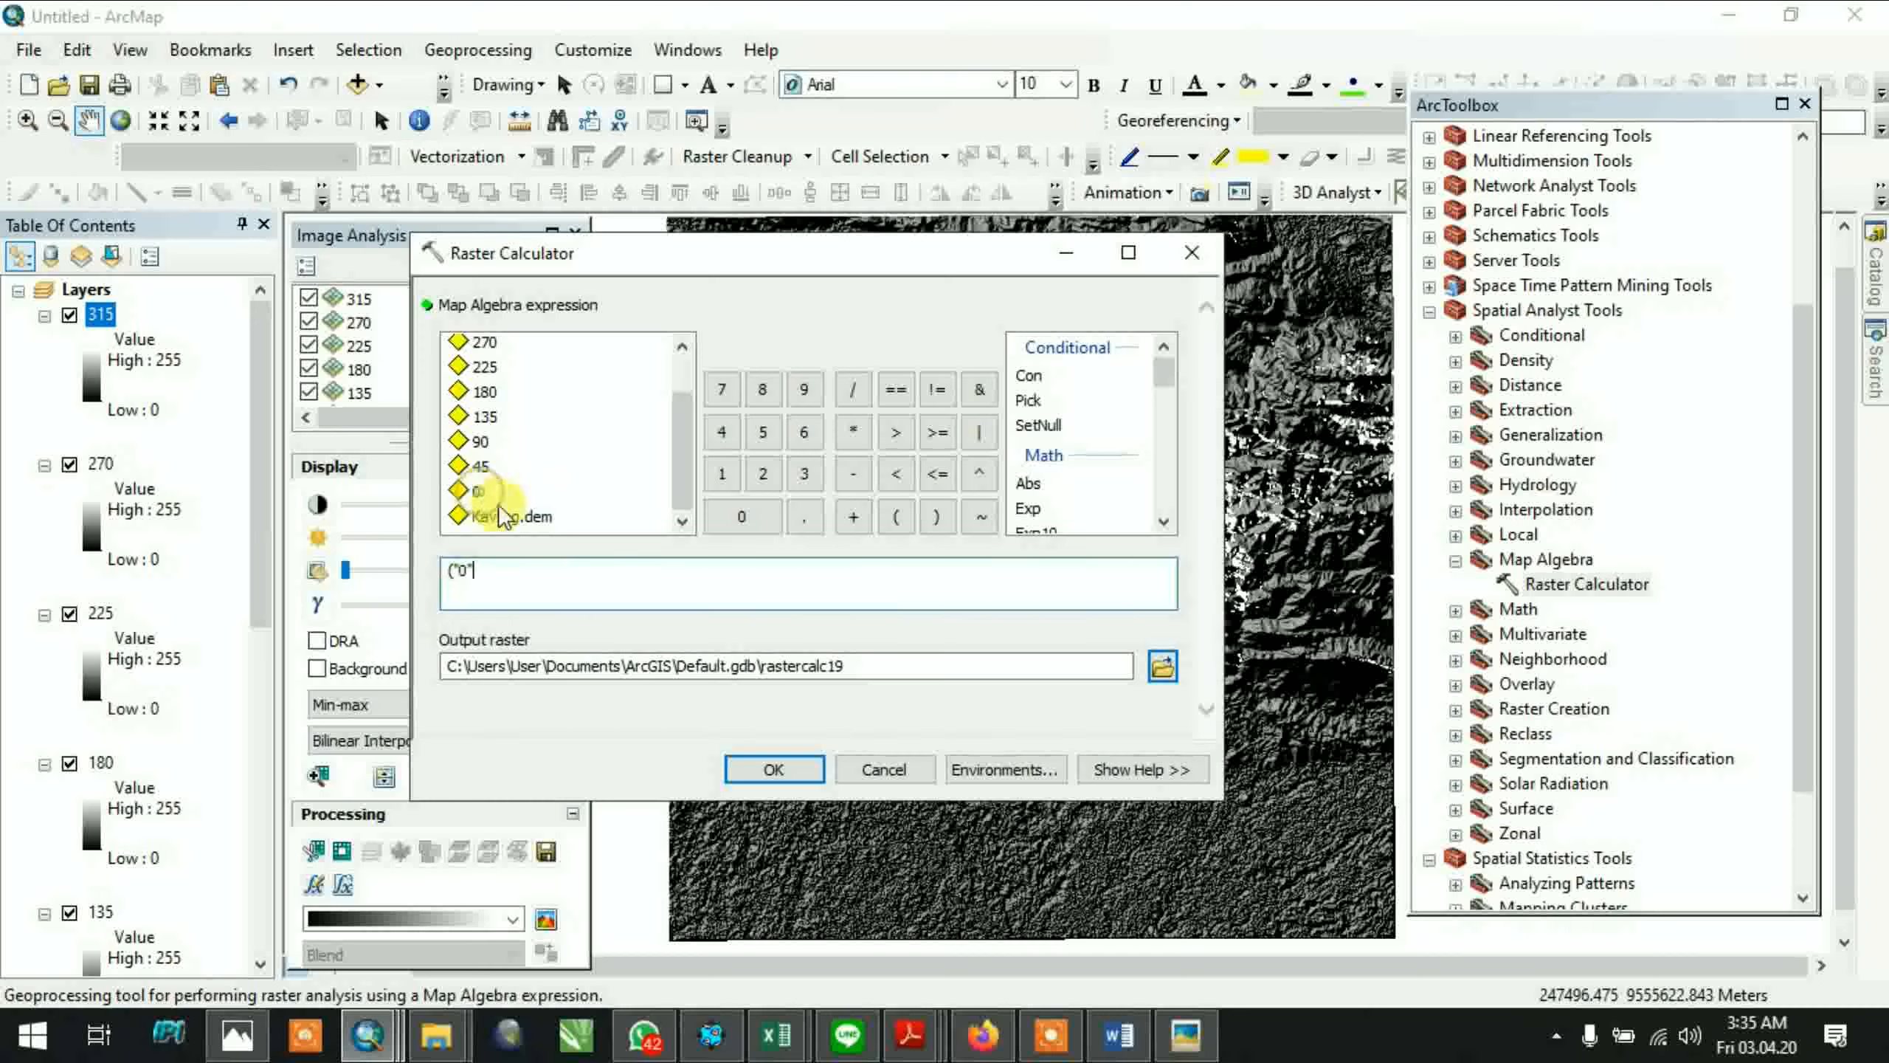
{"action": "left_click", "coordinate": [854, 433]}
{"action": "left_click", "coordinate": [743, 519]}
{"action": "left_click", "coordinate": [816, 520]}
{"action": "left_click", "coordinate": [763, 473]}
{"action": "left_click", "coordinate": [759, 446]}
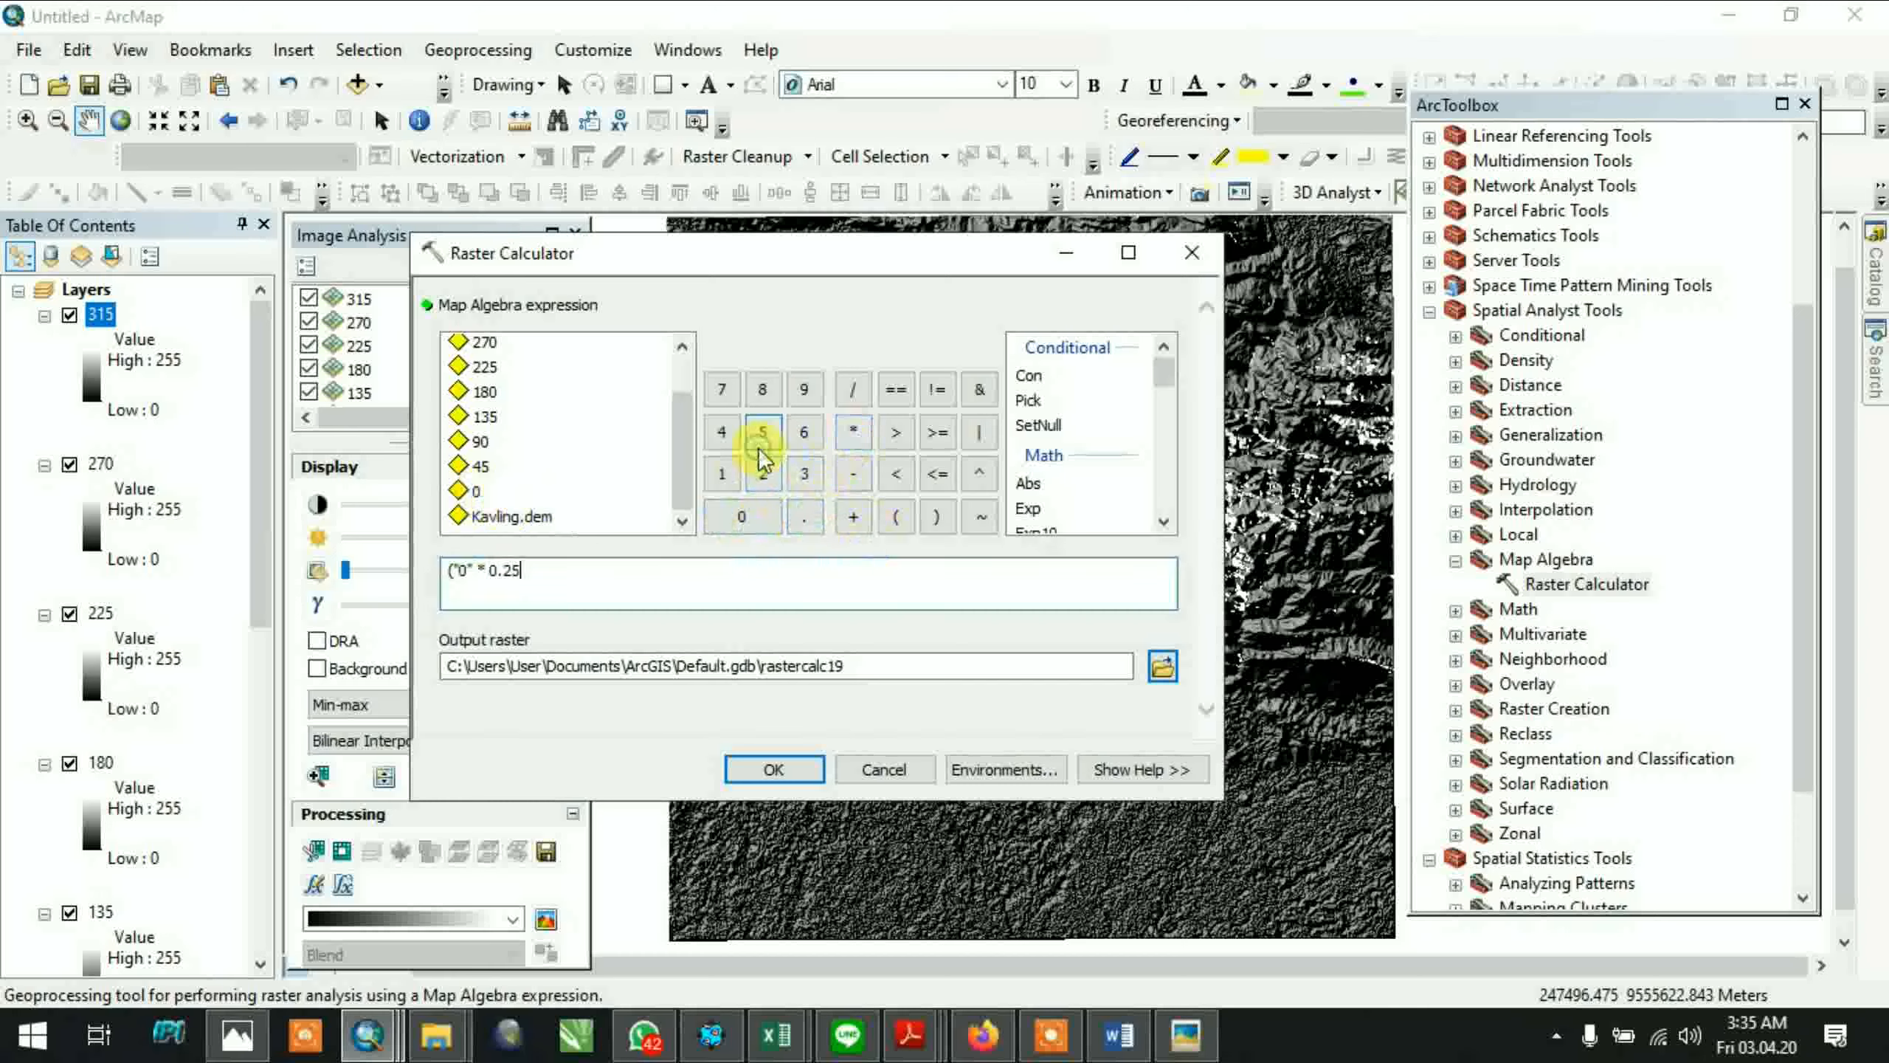
Extend the map algebra expression by adding layer 45 multiplied by 0.25
{"action": "left_click", "coordinate": [852, 516]}
{"action": "double_click", "coordinate": [480, 466]}
{"action": "left_click", "coordinate": [855, 433]}
{"action": "left_click", "coordinate": [773, 521]}
{"action": "left_click", "coordinate": [790, 515]}
{"action": "left_click", "coordinate": [763, 473]}
{"action": "left_click", "coordinate": [766, 433]}
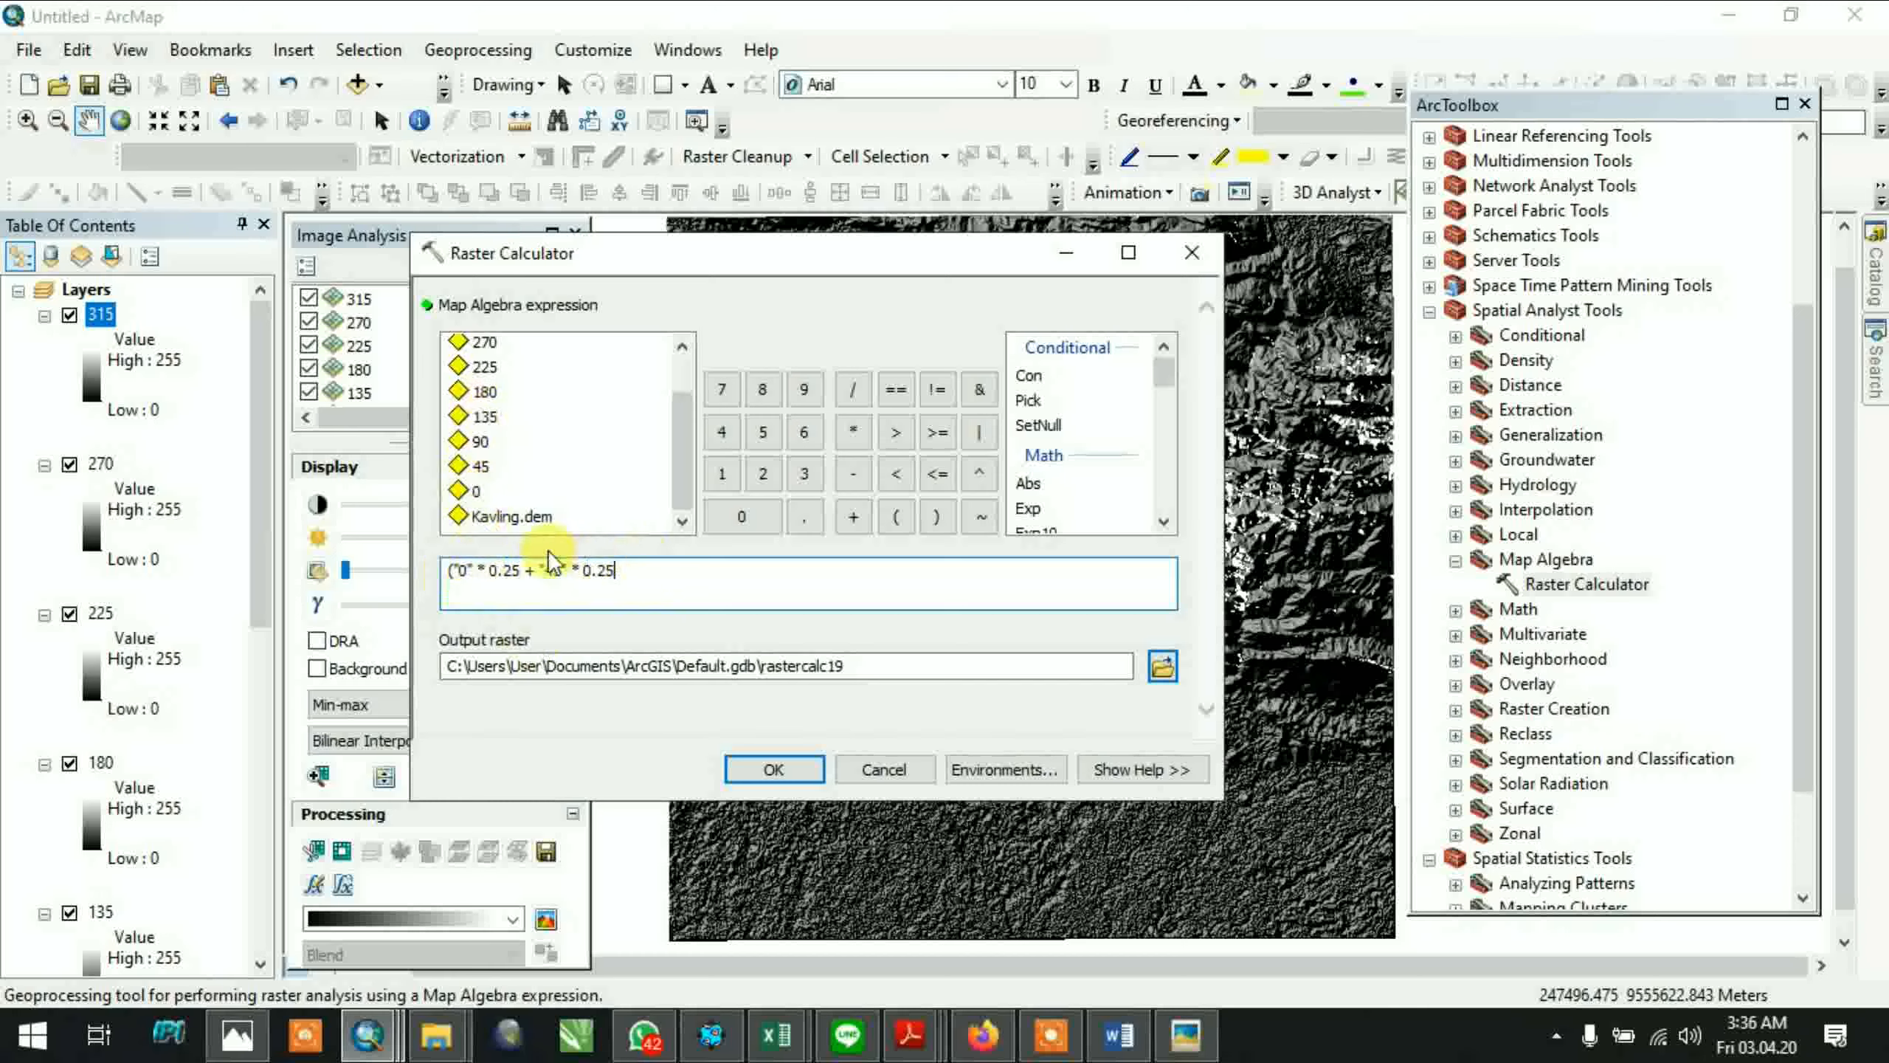
Move the Raster Calculator clear of the Image Analysis window and place the cursor at the end of the expression
{"action": "left_click", "coordinate": [335, 542]}
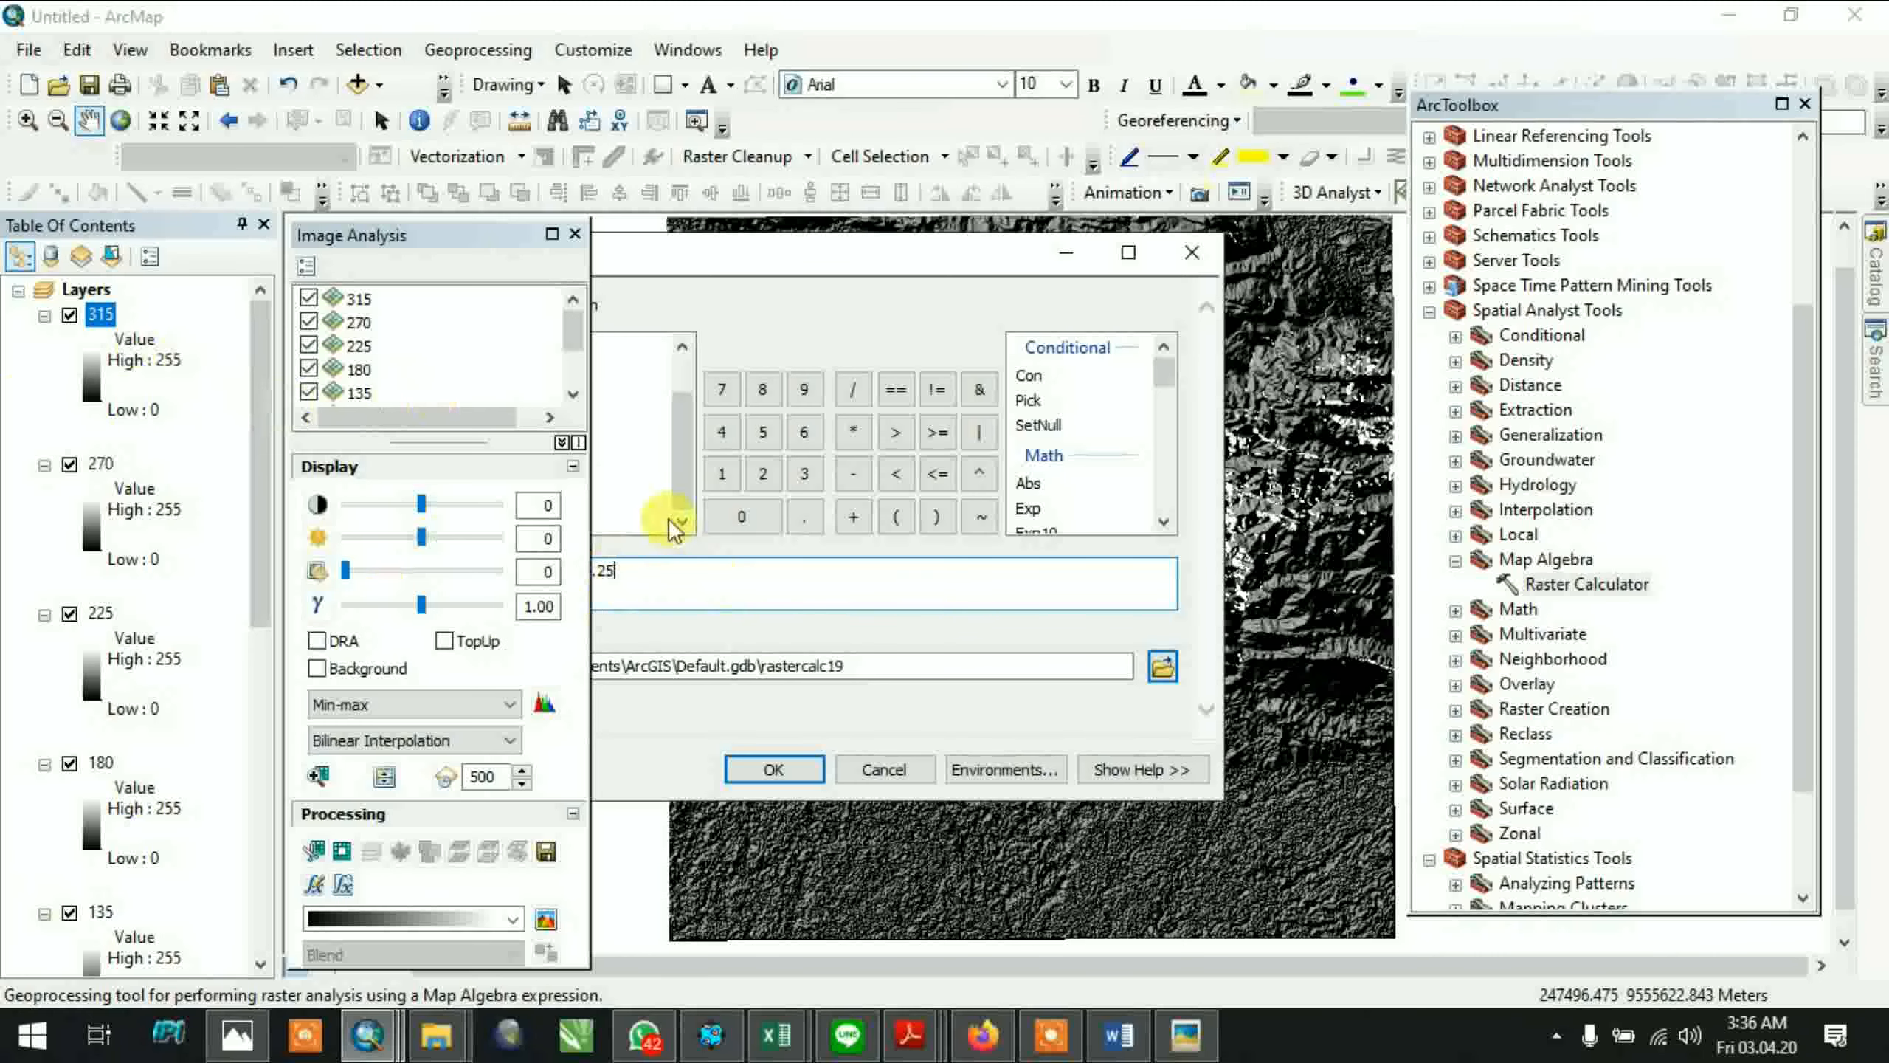
{"action": "left_click_drag", "start_coordinate": [840, 257], "coordinate": [1065, 273]}
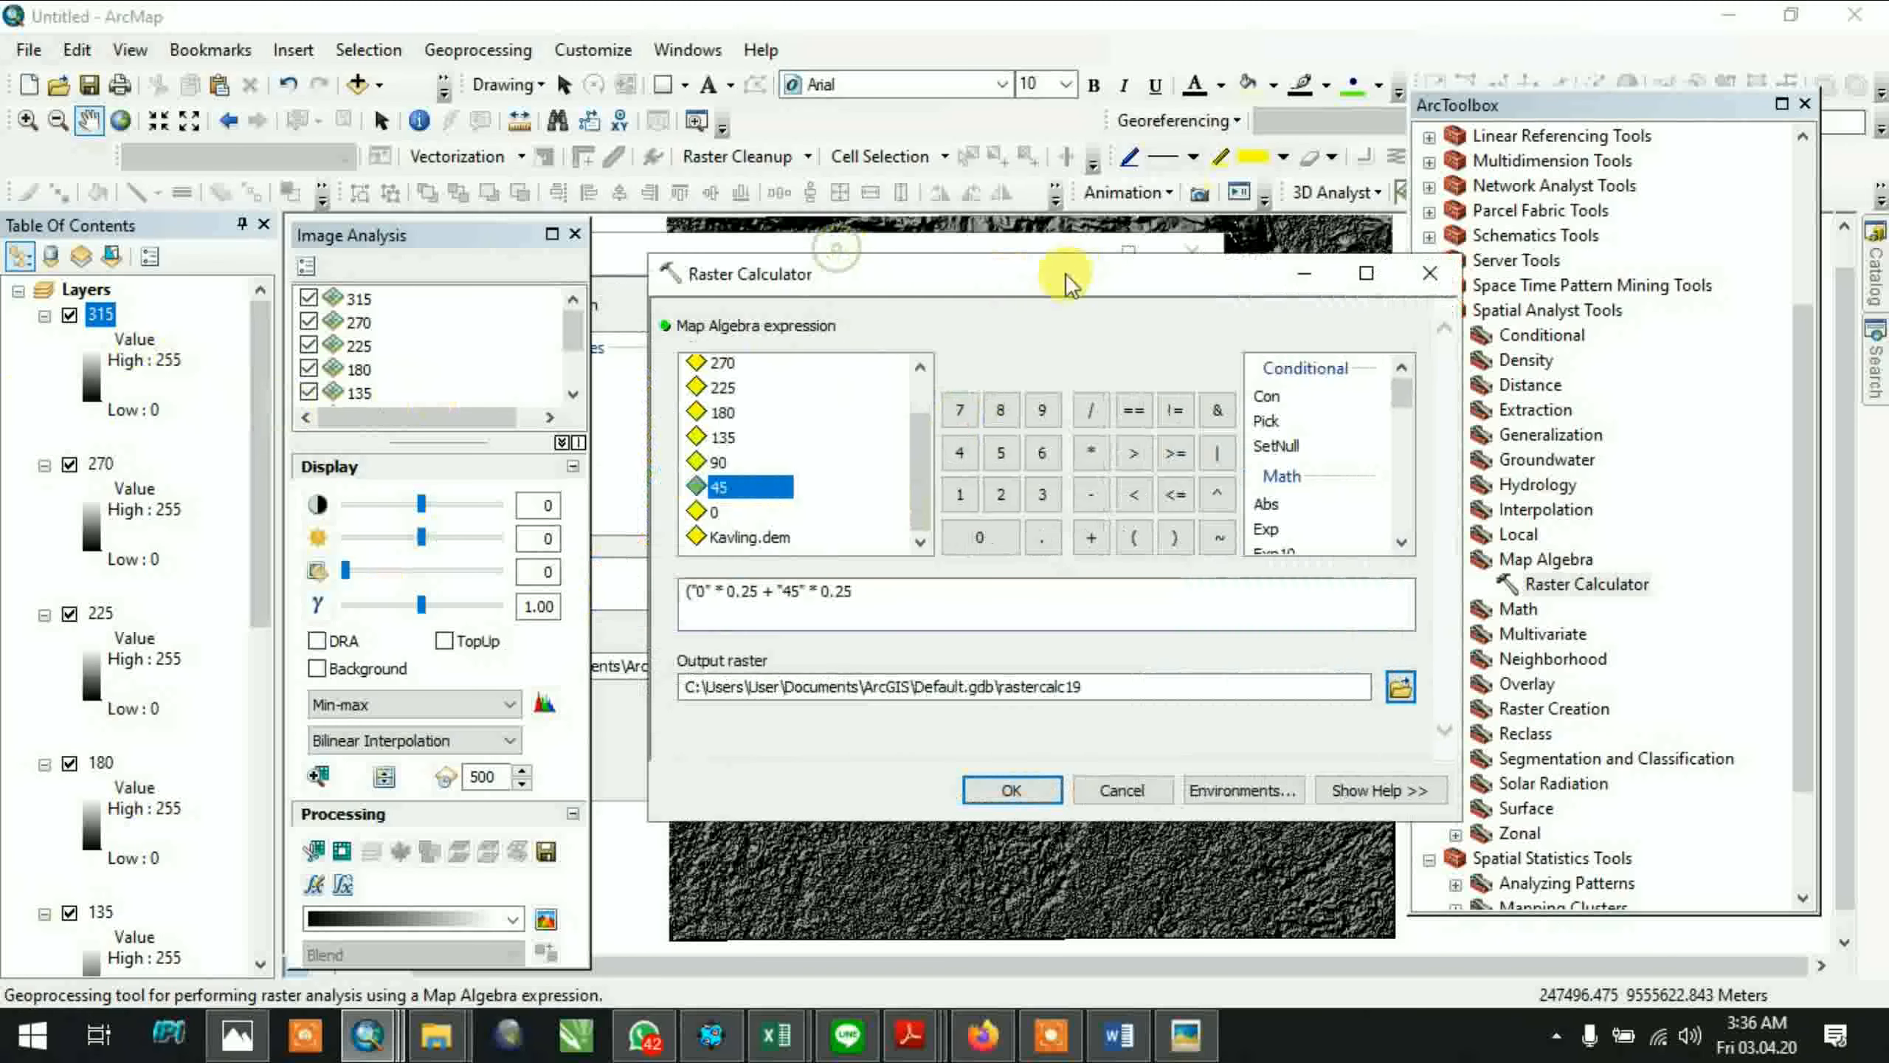
{"action": "scroll", "coordinate": [714, 436], "scroll_direction": "up", "scroll_amount": 1}
{"action": "left_click", "coordinate": [724, 423]}
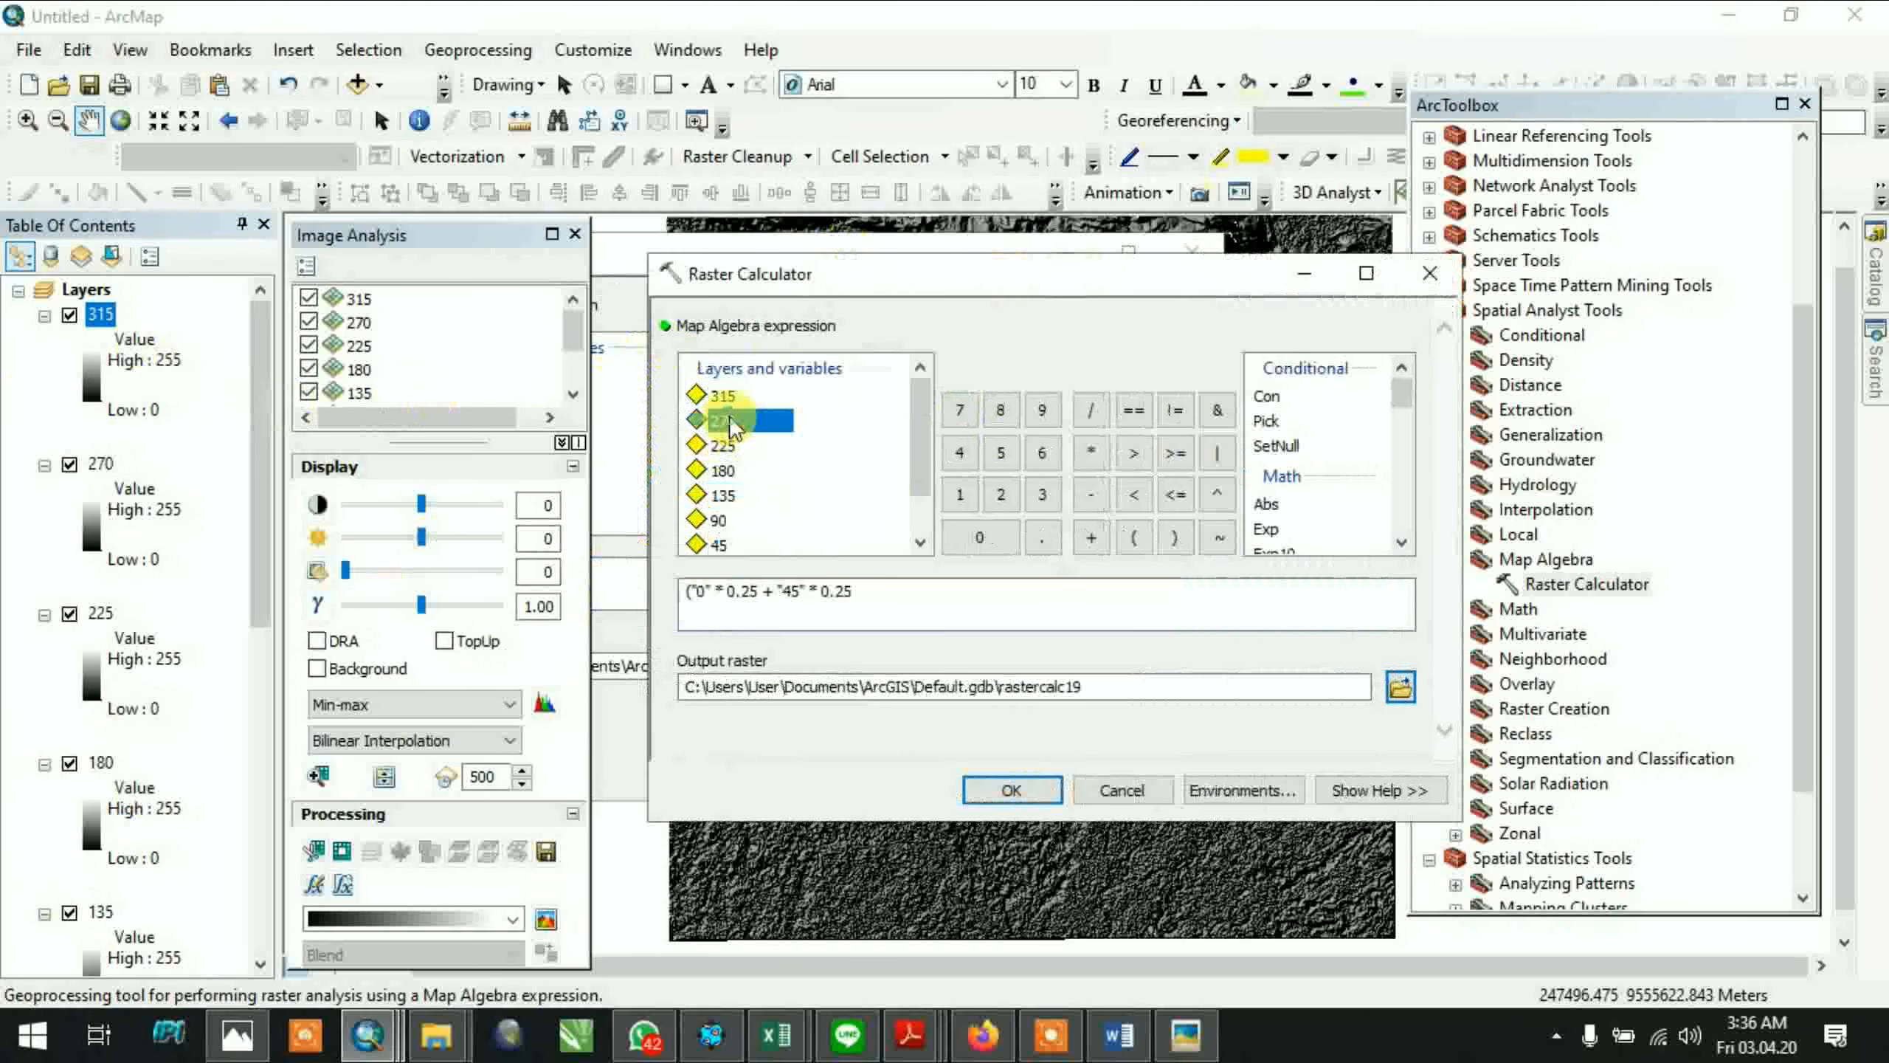
{"action": "scroll", "coordinate": [721, 451], "scroll_direction": "down", "scroll_amount": 2}
{"action": "left_click", "coordinate": [900, 600]}
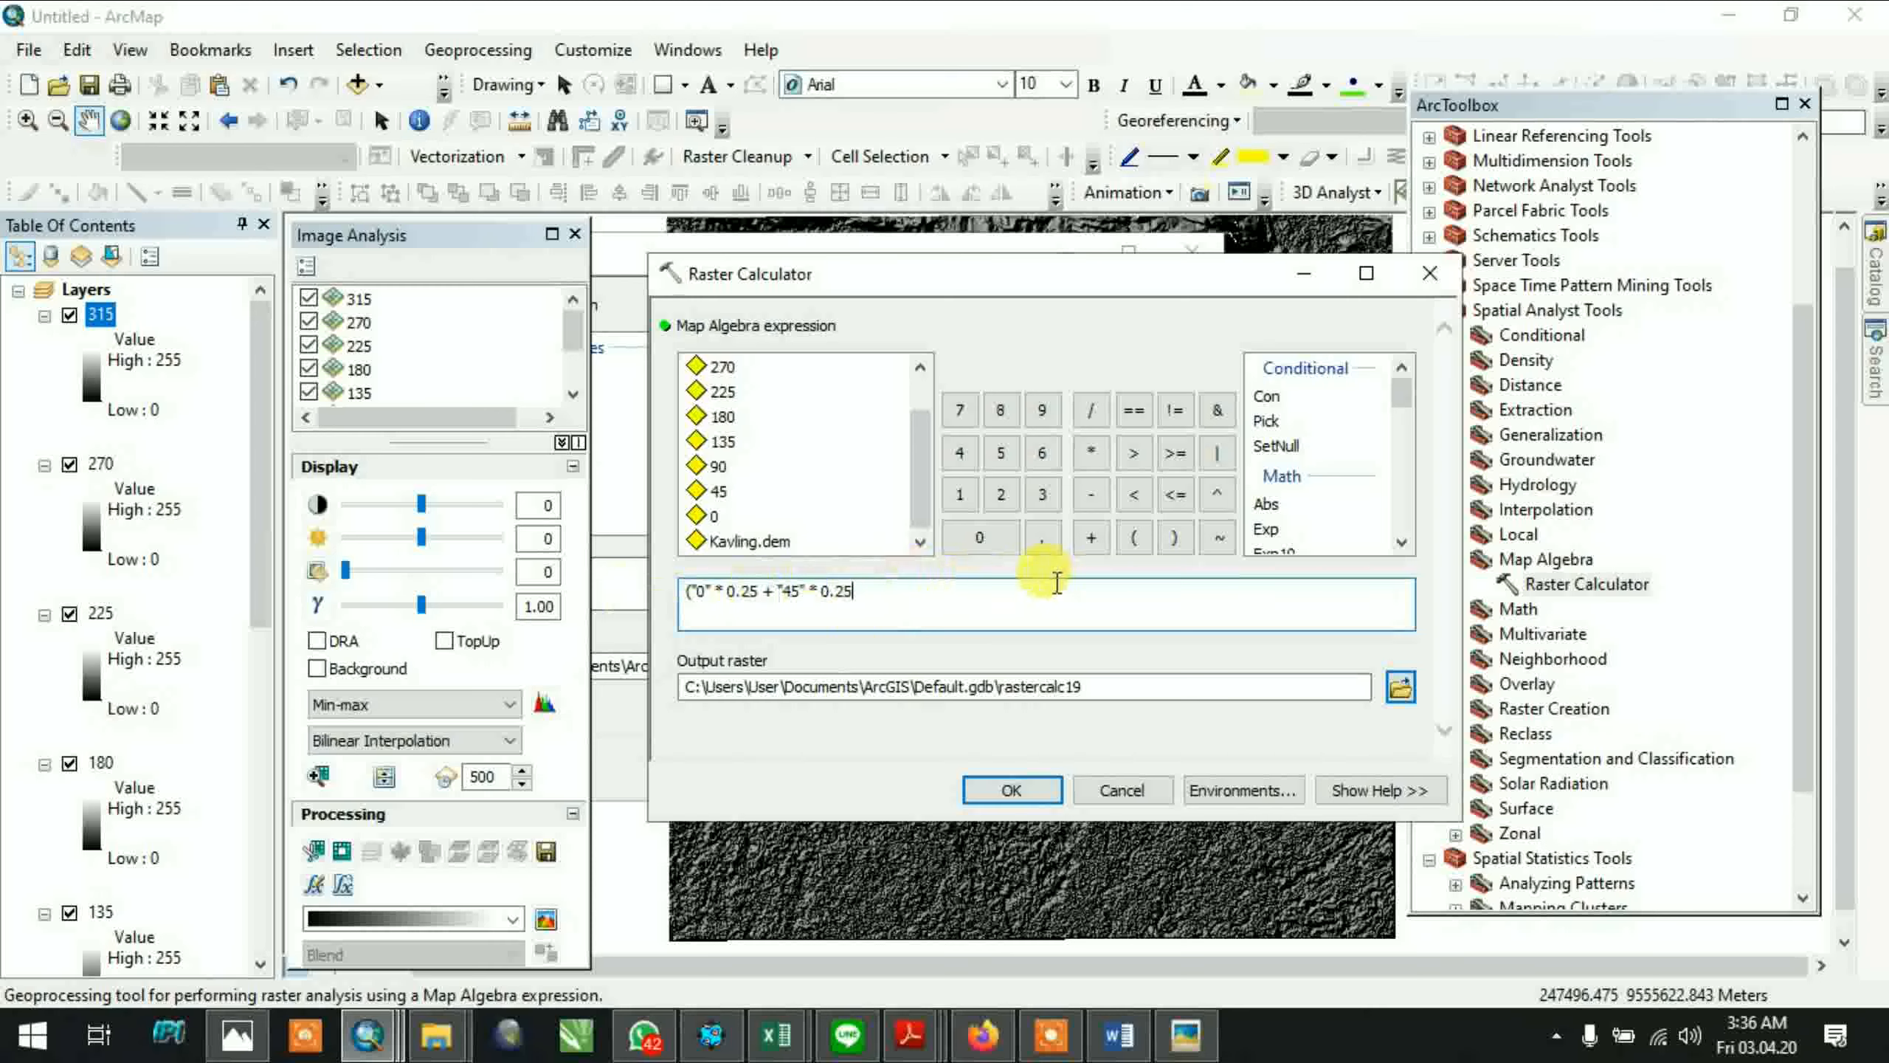
Extend the map algebra expression by adding layer 90 multiplied by 0.25
{"action": "left_click", "coordinate": [1091, 537]}
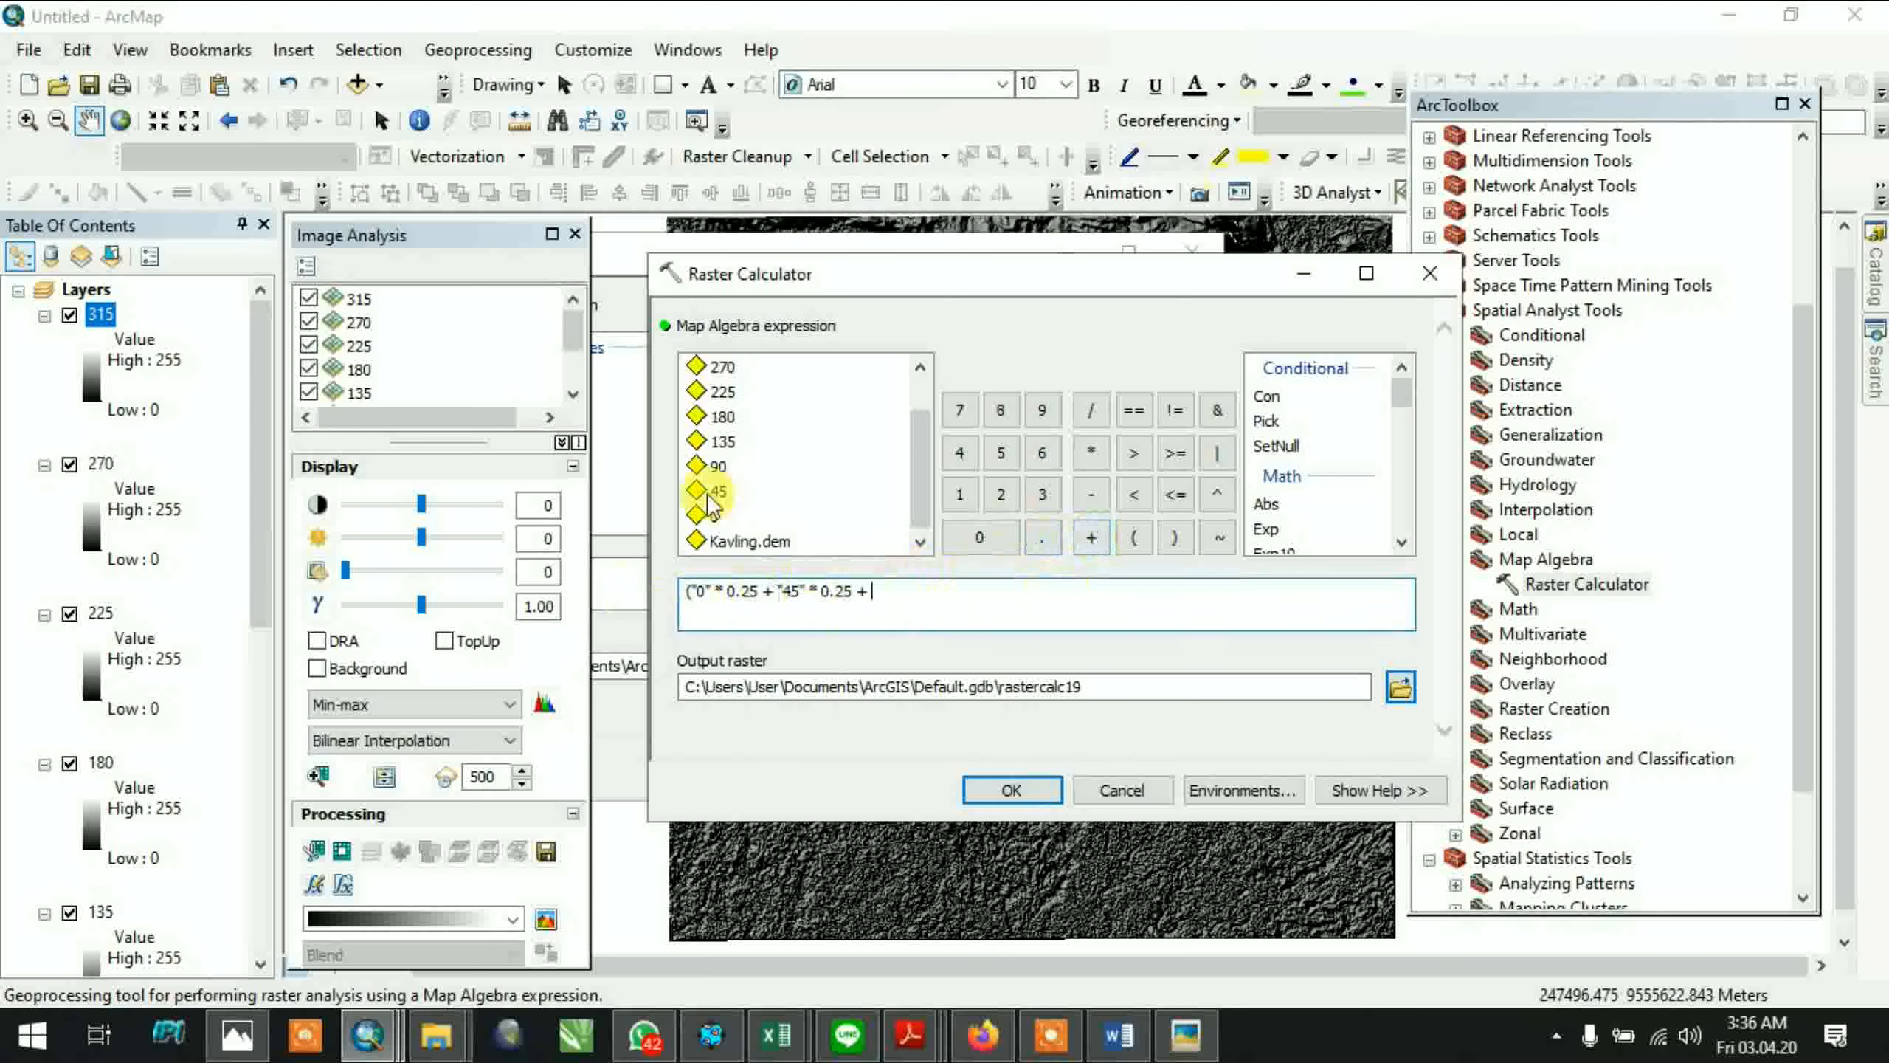
{"action": "double_click", "coordinate": [720, 467]}
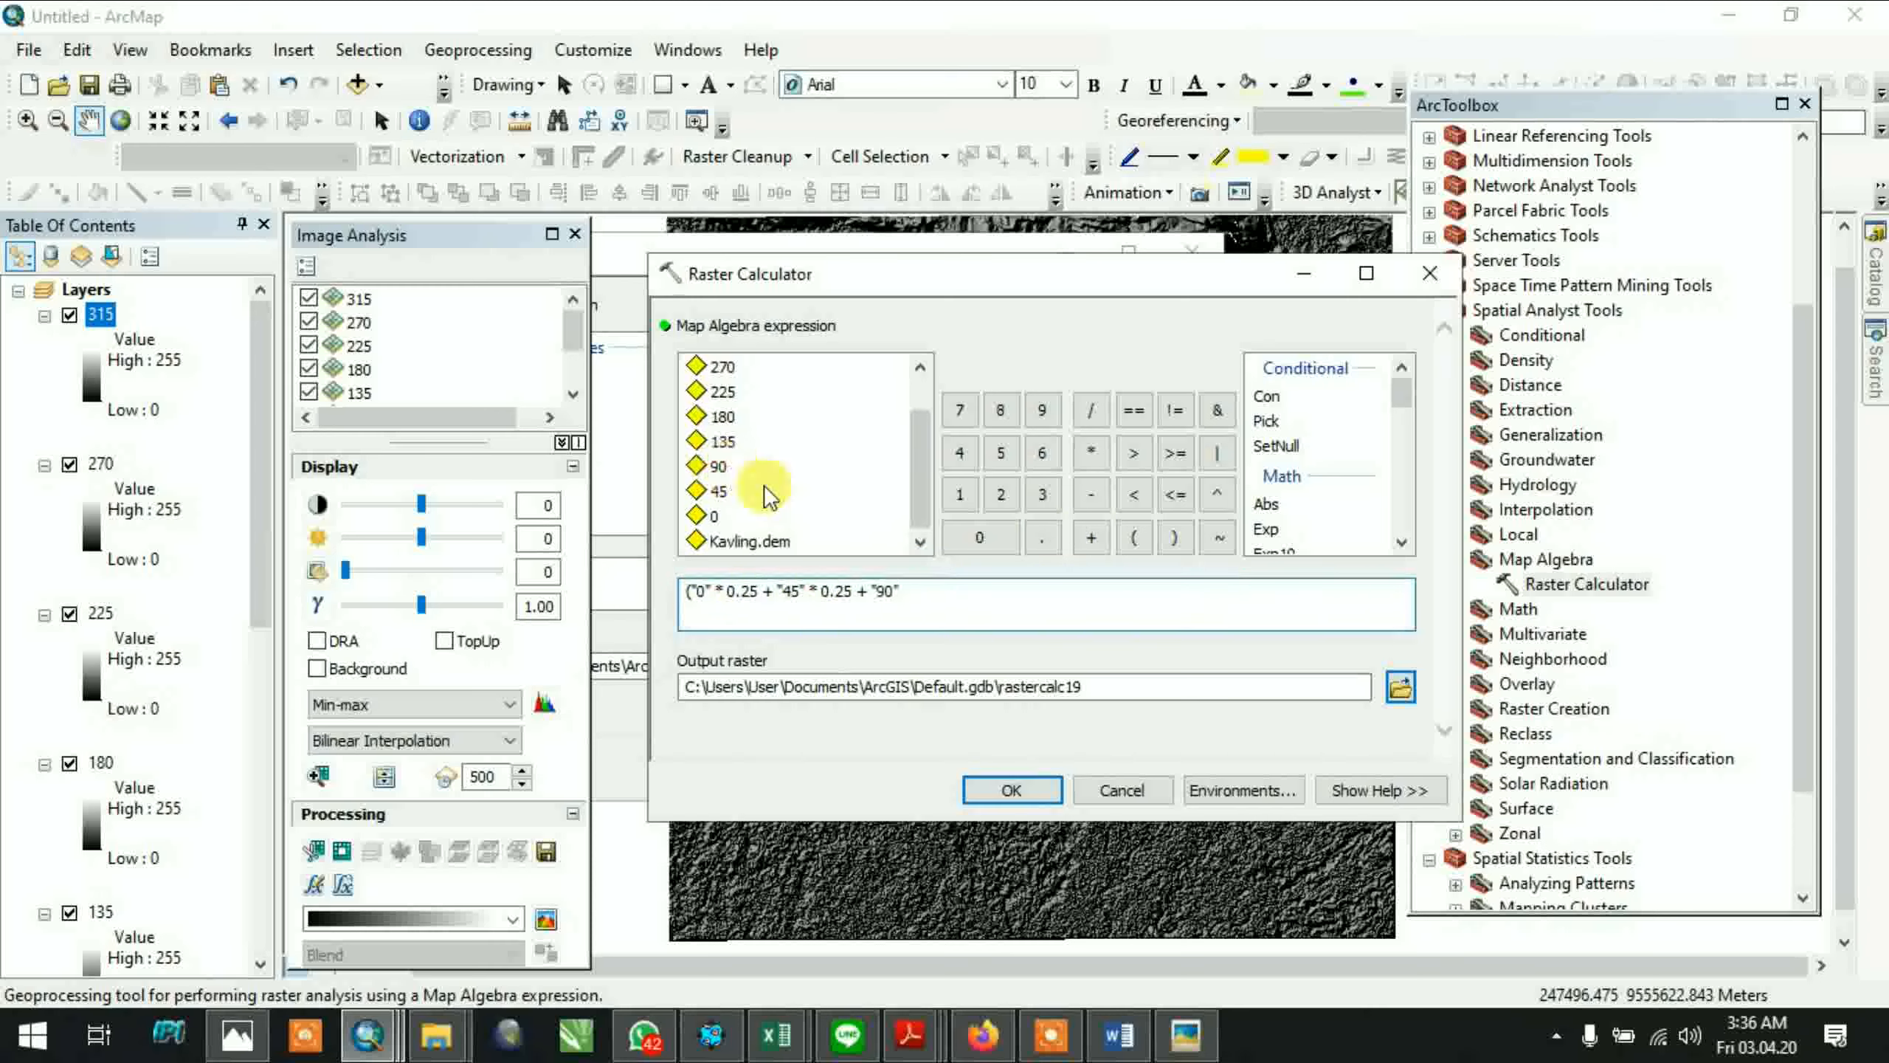
{"action": "left_click", "coordinate": [1091, 453]}
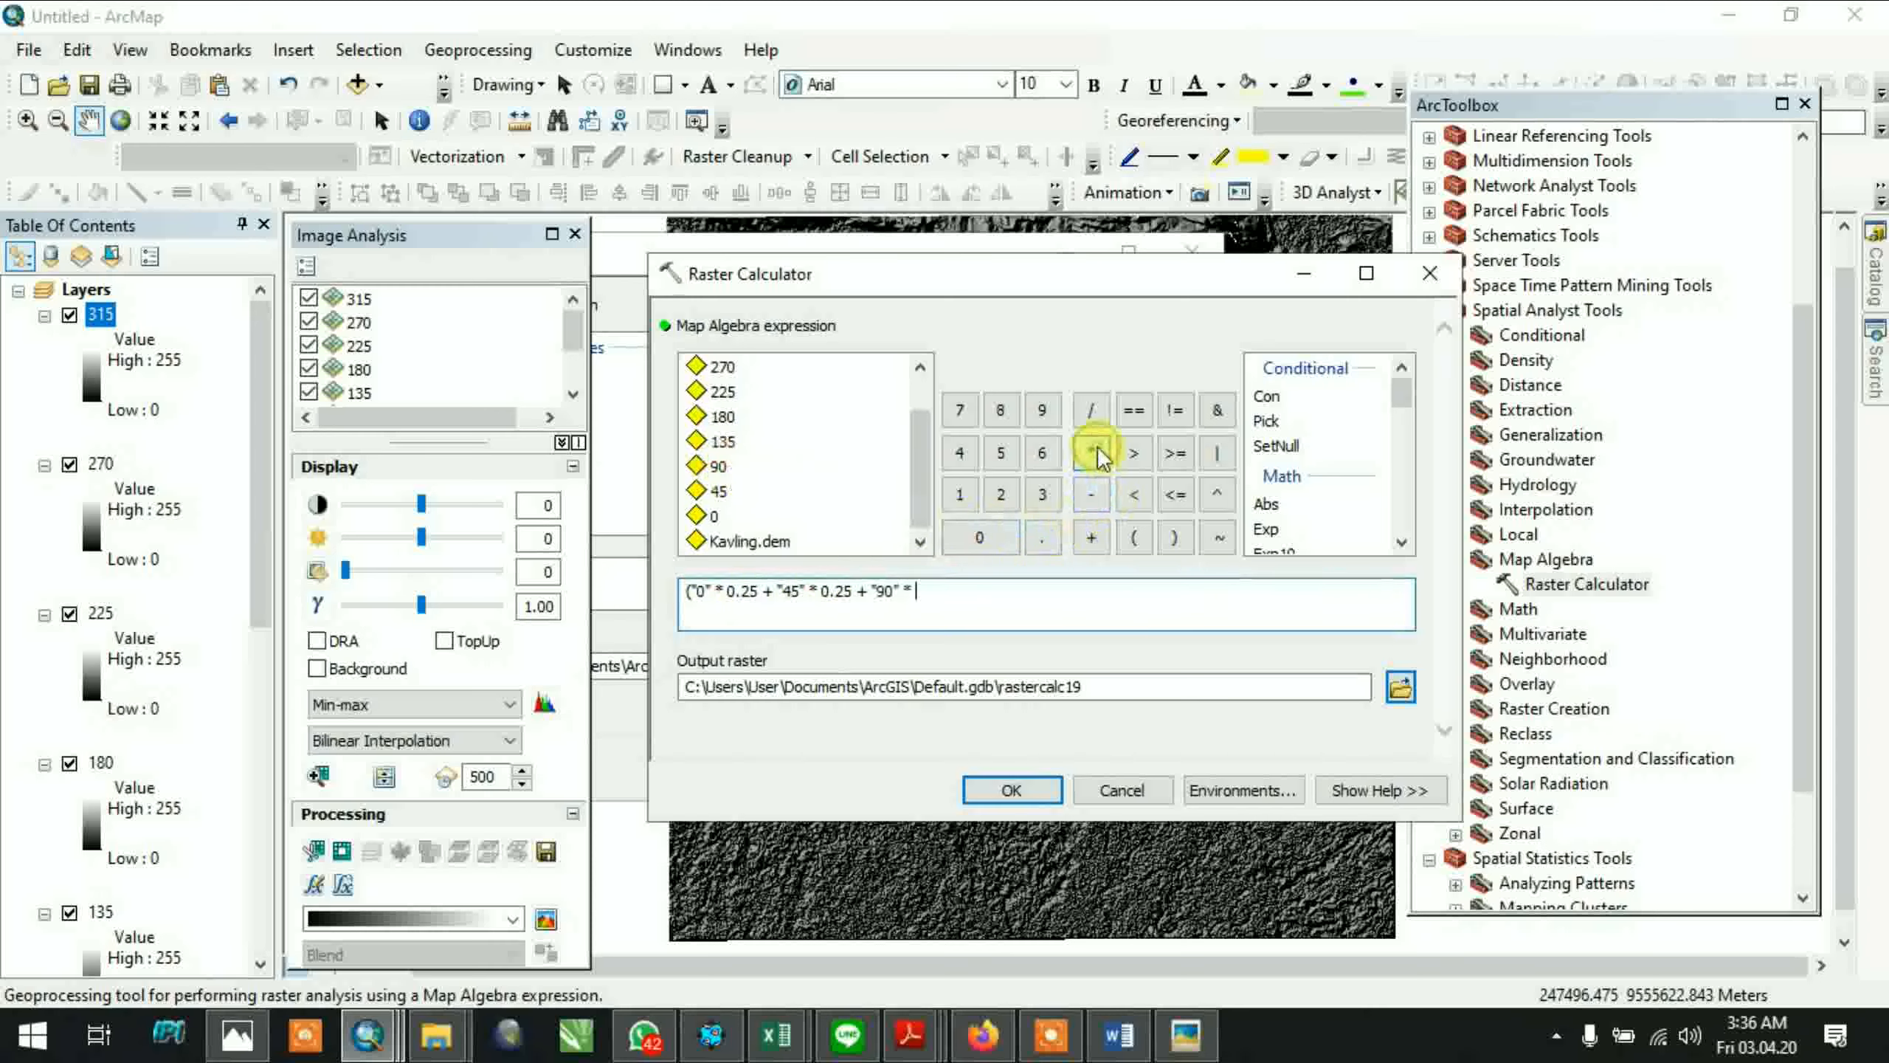
{"action": "left_click", "coordinate": [977, 539]}
{"action": "left_click", "coordinate": [1045, 543]}
{"action": "left_click", "coordinate": [1006, 498]}
{"action": "left_click", "coordinate": [1003, 452]}
Append the term 135 * 0.25 to the map algebra expression and try to run the raster calculation
{"action": "left_click", "coordinate": [1092, 536]}
{"action": "left_click", "coordinate": [960, 494]}
{"action": "left_click", "coordinate": [1041, 494]}
{"action": "left_click", "coordinate": [1001, 452]}
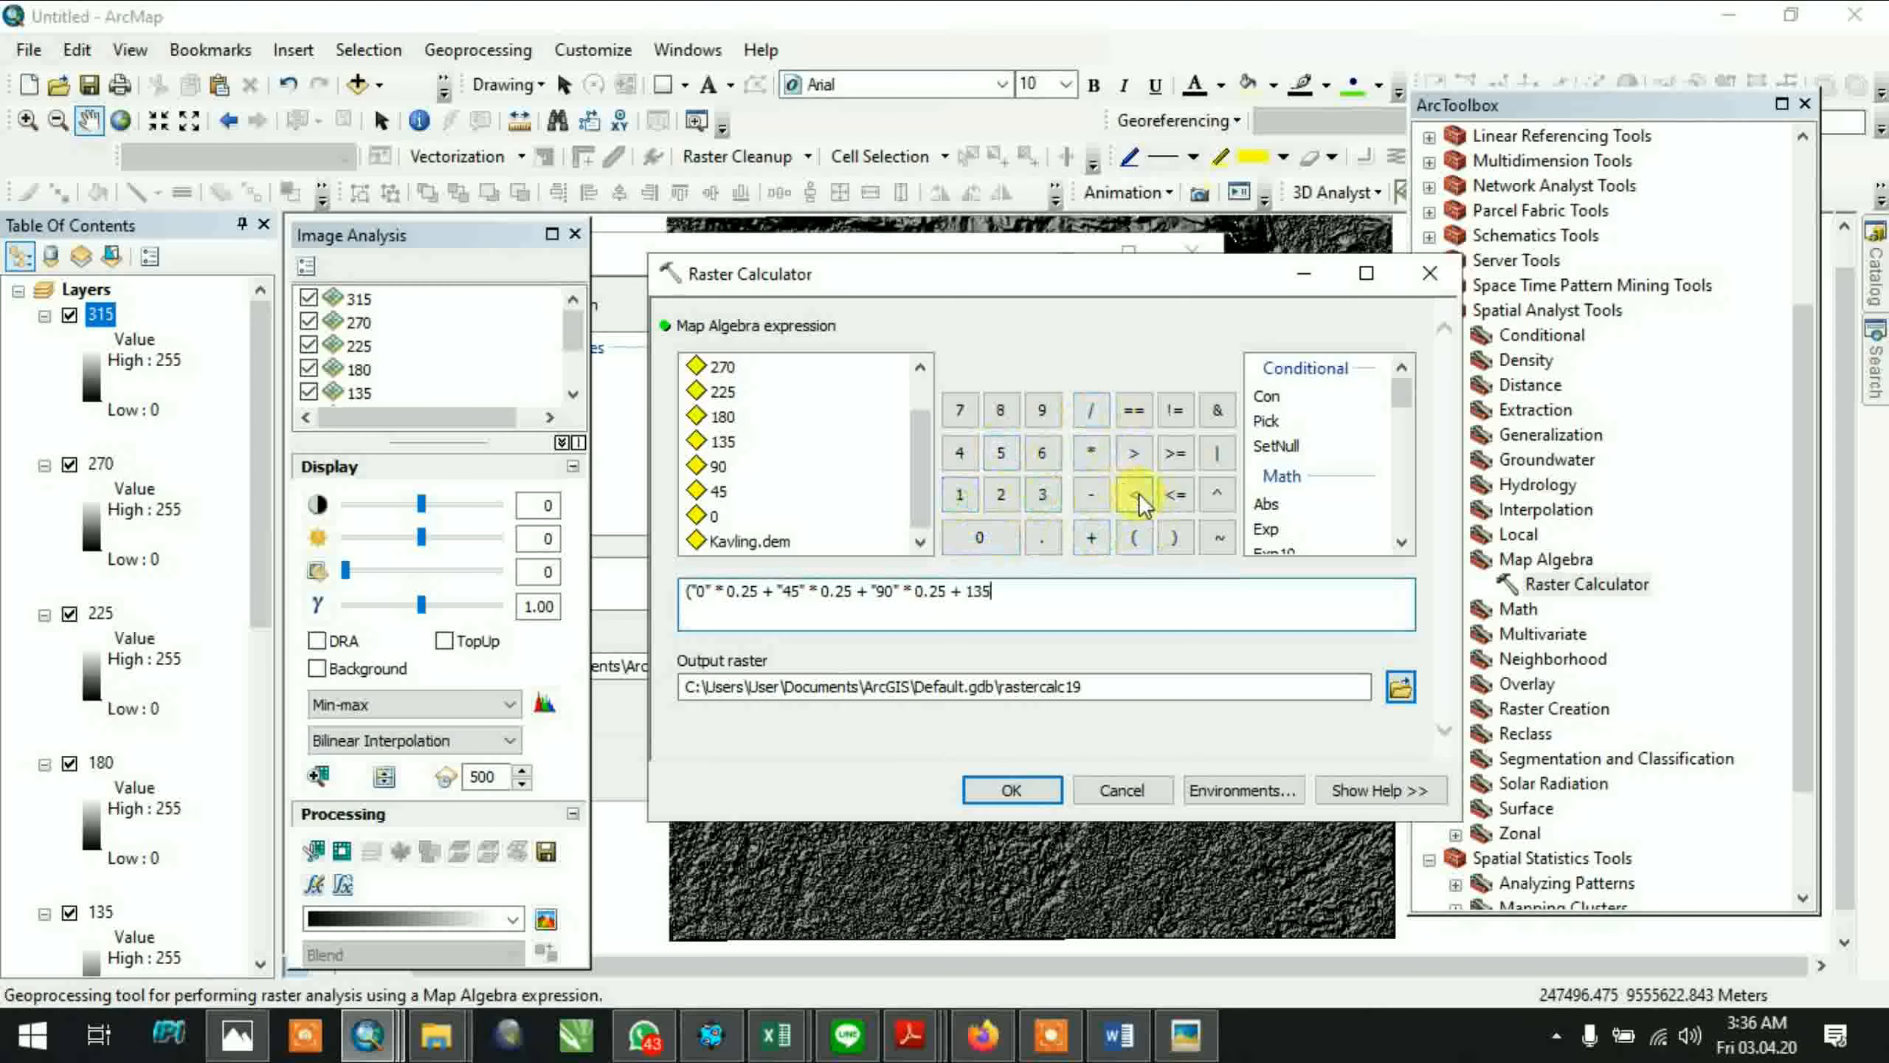
{"action": "left_click", "coordinate": [1091, 453]}
{"action": "left_click", "coordinate": [982, 539]}
{"action": "left_click", "coordinate": [1045, 541]}
{"action": "left_click", "coordinate": [1000, 495]}
{"action": "left_click", "coordinate": [1016, 799]}
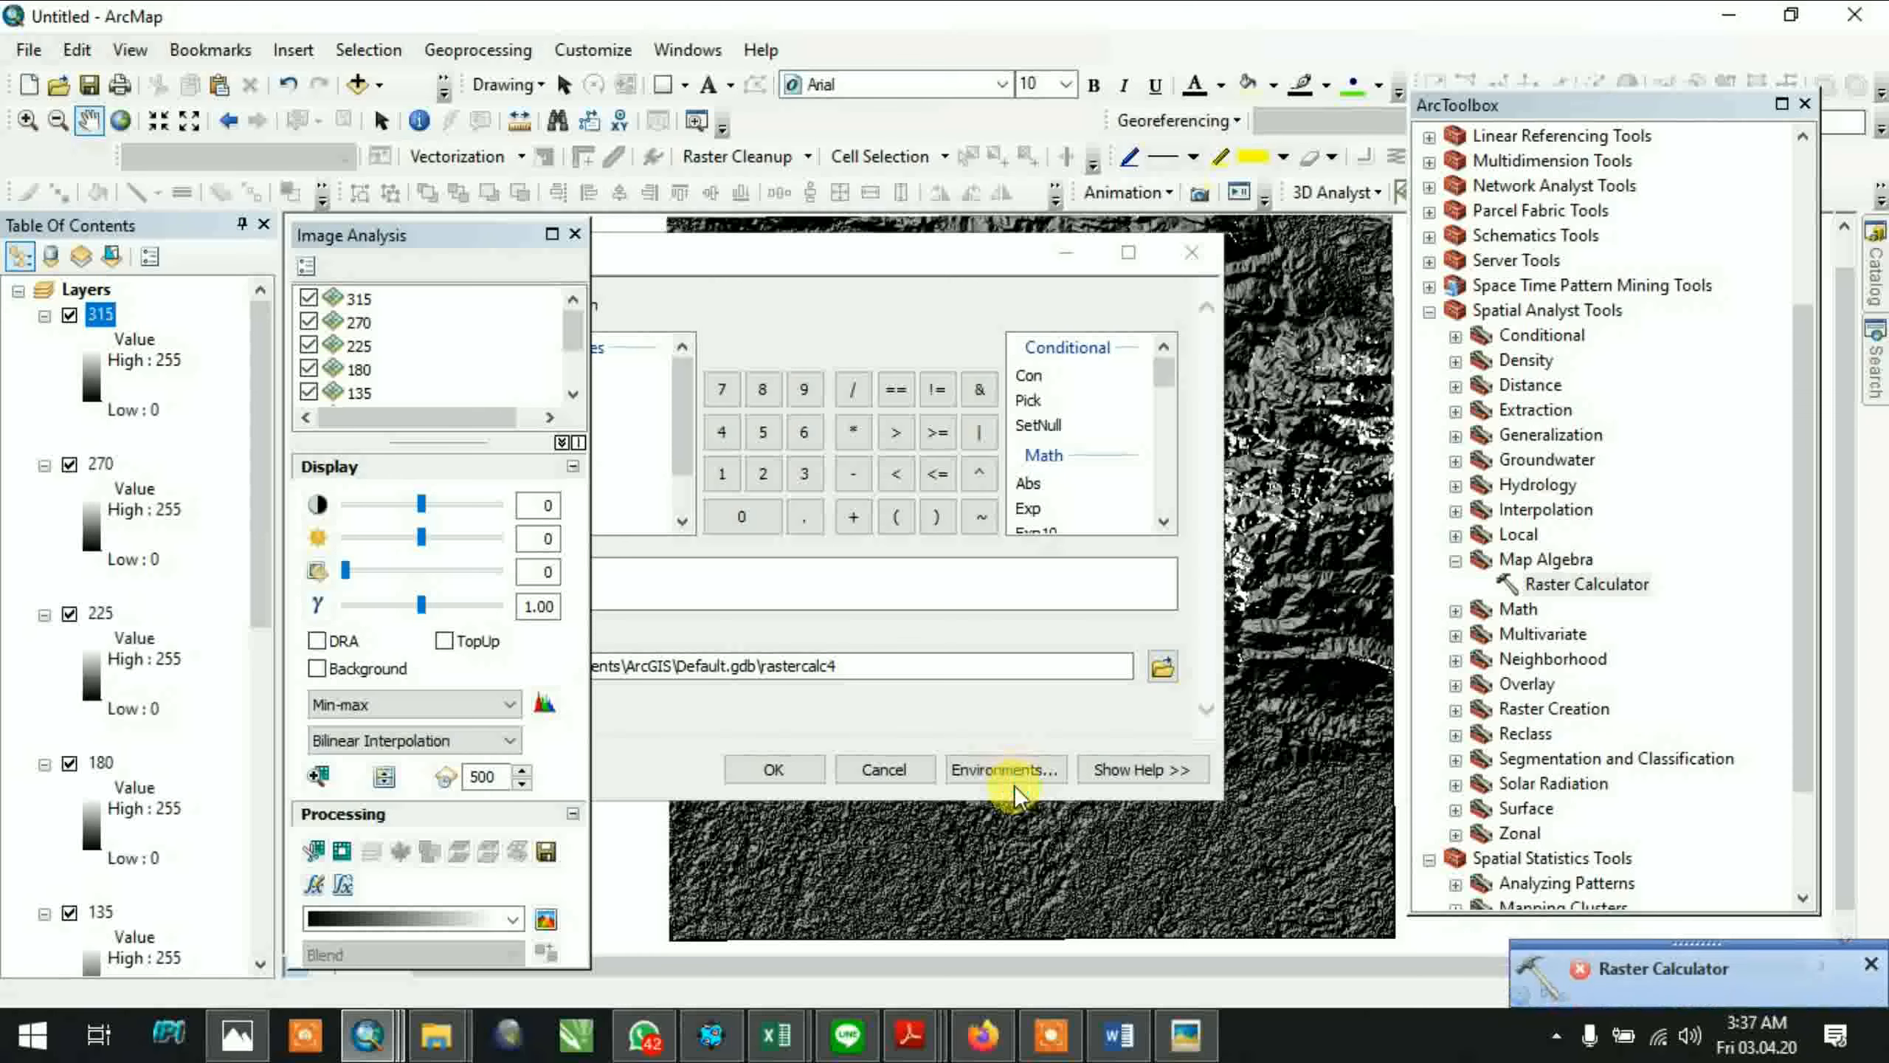
Dismiss the Raster Calculator notification and place the cursor in the empty expression of the other open Raster Calculator window
{"action": "left_click", "coordinate": [1871, 964]}
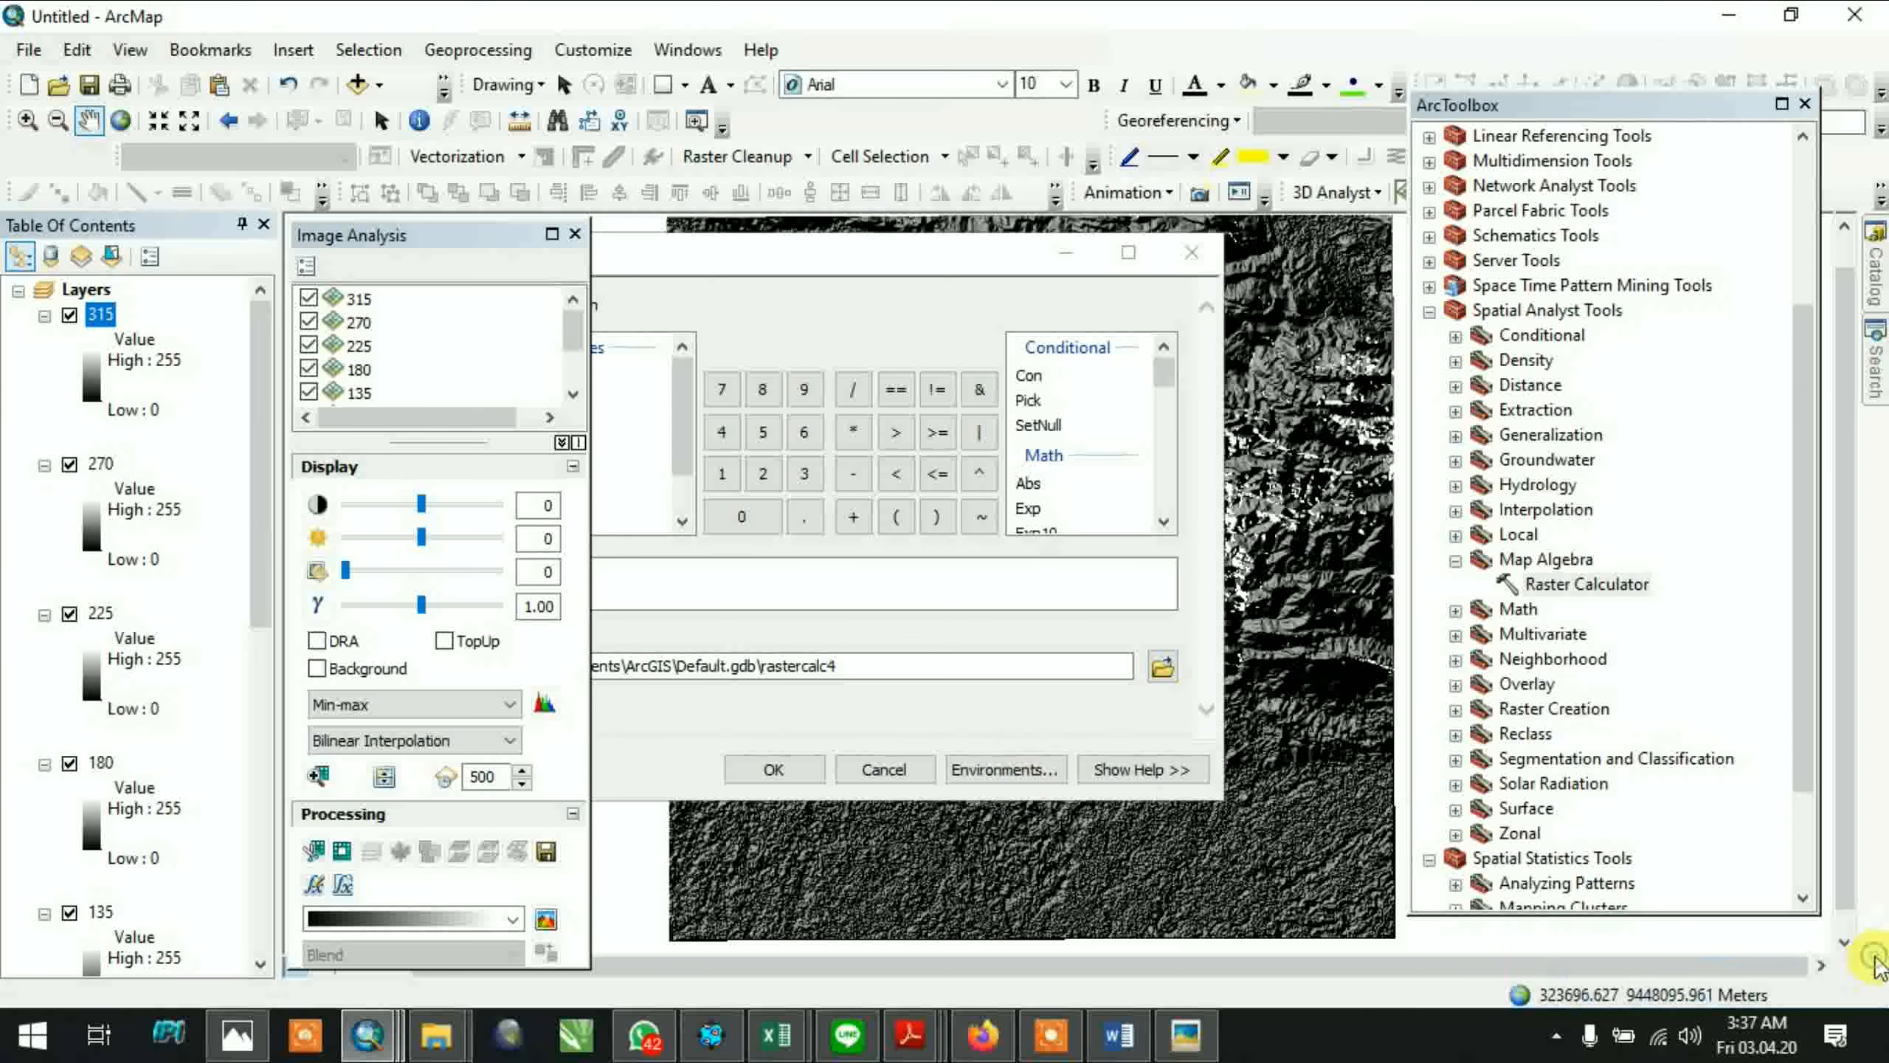
{"action": "left_click", "coordinate": [1131, 668]}
{"action": "left_click", "coordinate": [1011, 584]}
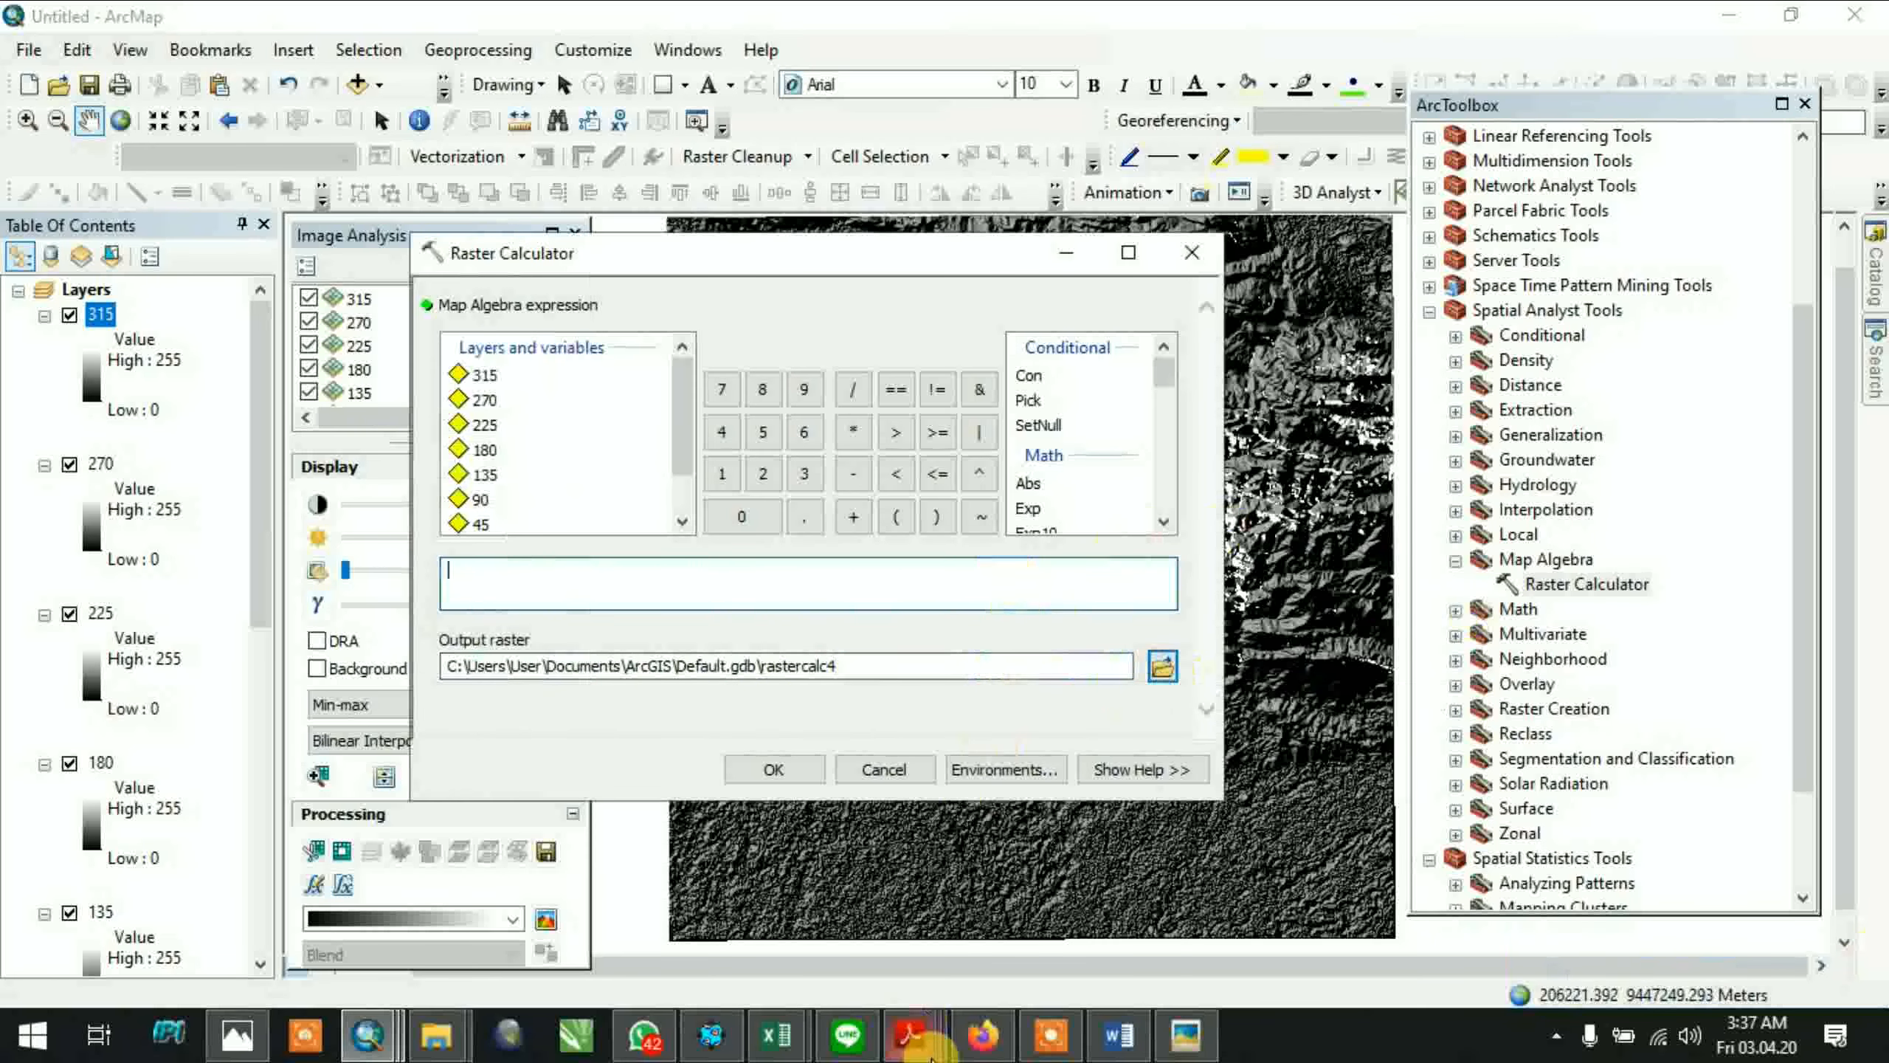
Switch to the Lineament_Density.pdf guide in Adobe Reader
{"action": "mouse_move", "coordinate": [910, 1034]}
{"action": "mouse_move", "coordinate": [883, 906]}
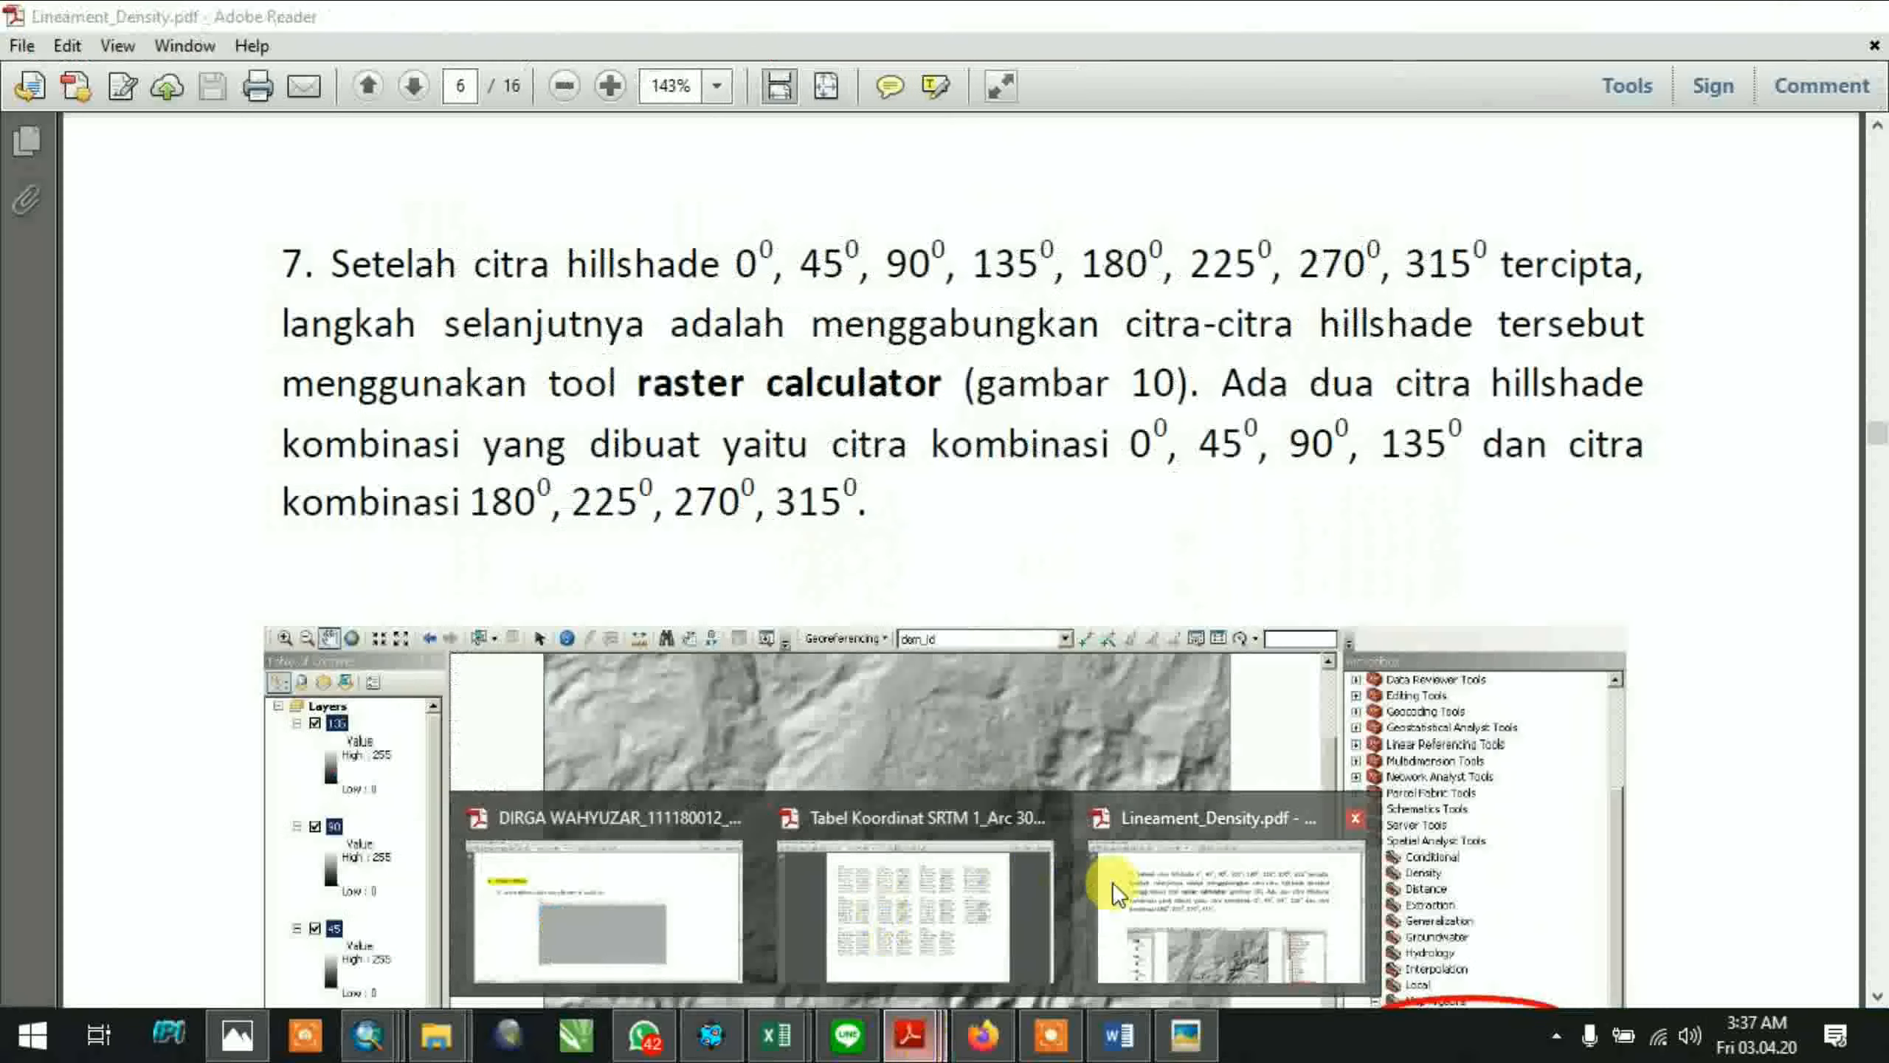
{"action": "left_click", "coordinate": [1113, 883]}
Find instruction 8 on page 7 and copy its formula ("0" * 0.25 + "45" * 0.25 + "90" * 0.25 + "135" * 0.25)
{"action": "scroll", "coordinate": [885, 408], "scroll_direction": "up", "scroll_amount": 10}
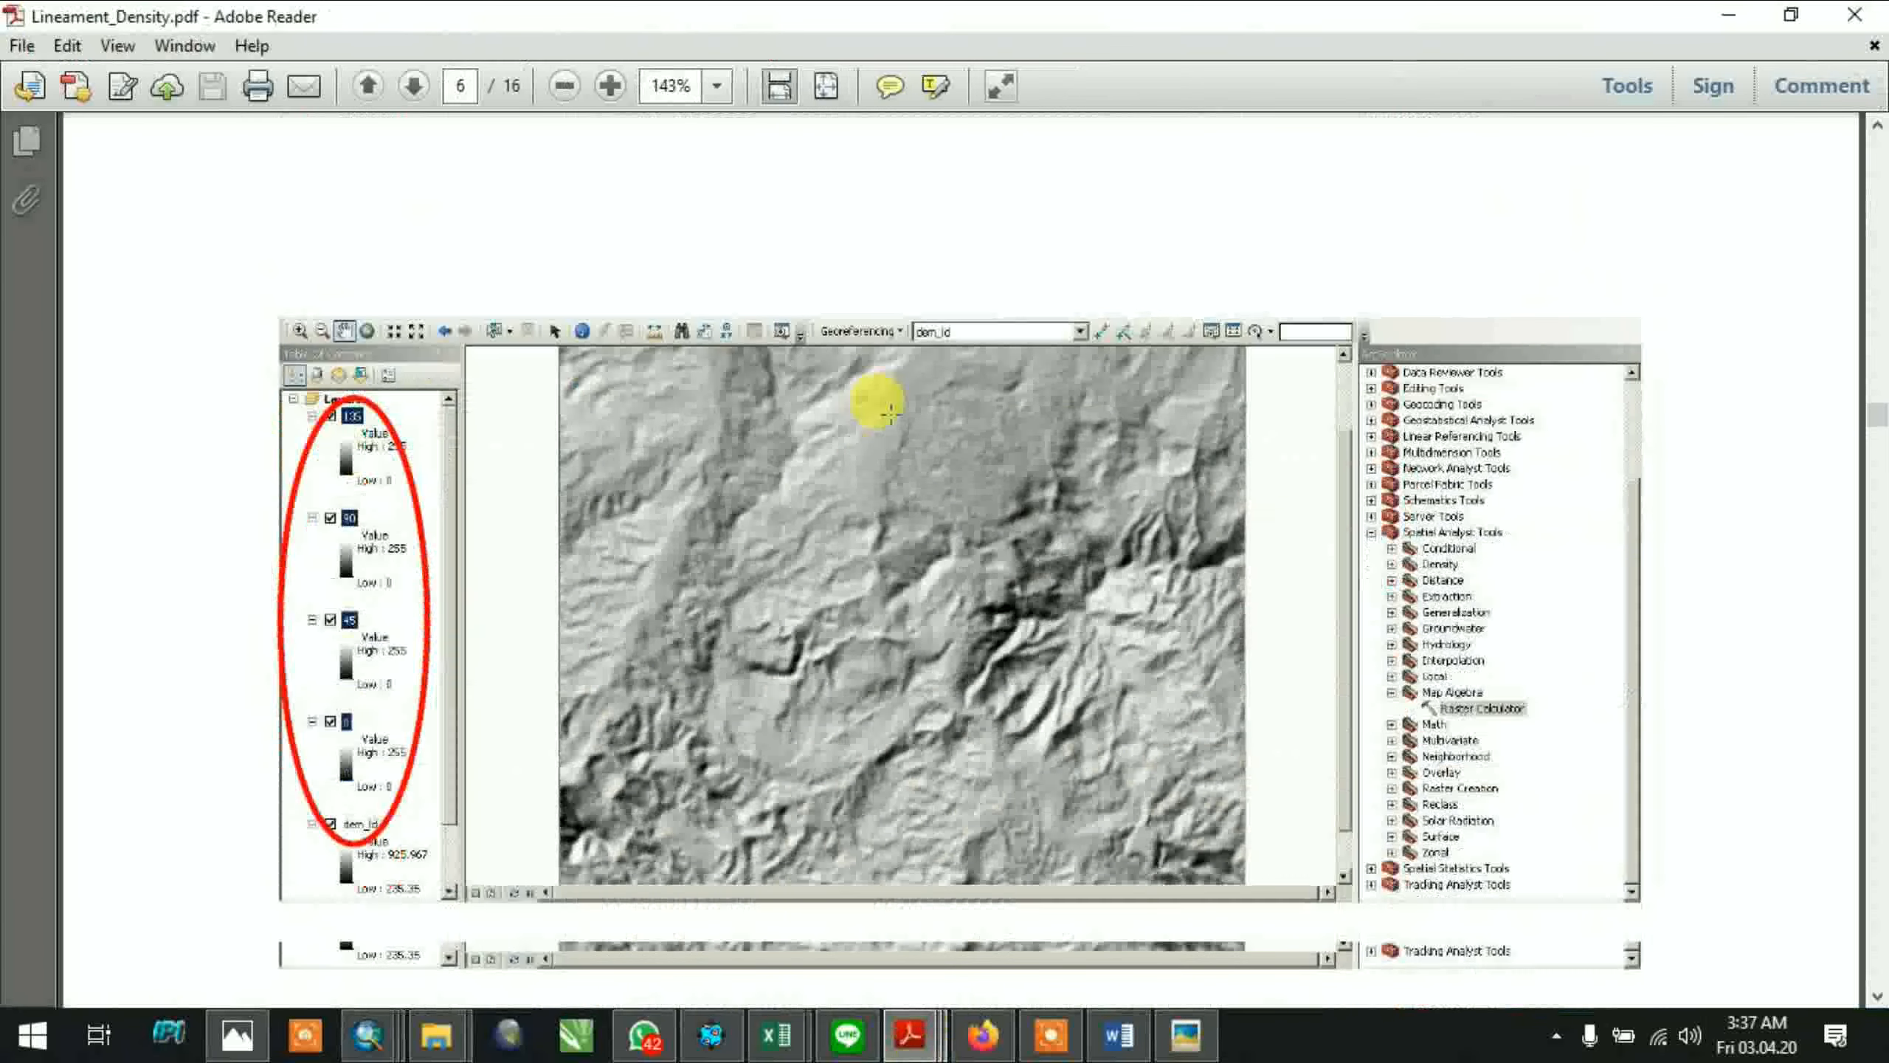
{"action": "scroll", "coordinate": [886, 410], "scroll_direction": "down", "scroll_amount": 5}
{"action": "scroll", "coordinate": [892, 414], "scroll_direction": "up", "scroll_amount": 3}
{"action": "scroll", "coordinate": [892, 414], "scroll_direction": "up", "scroll_amount": 15}
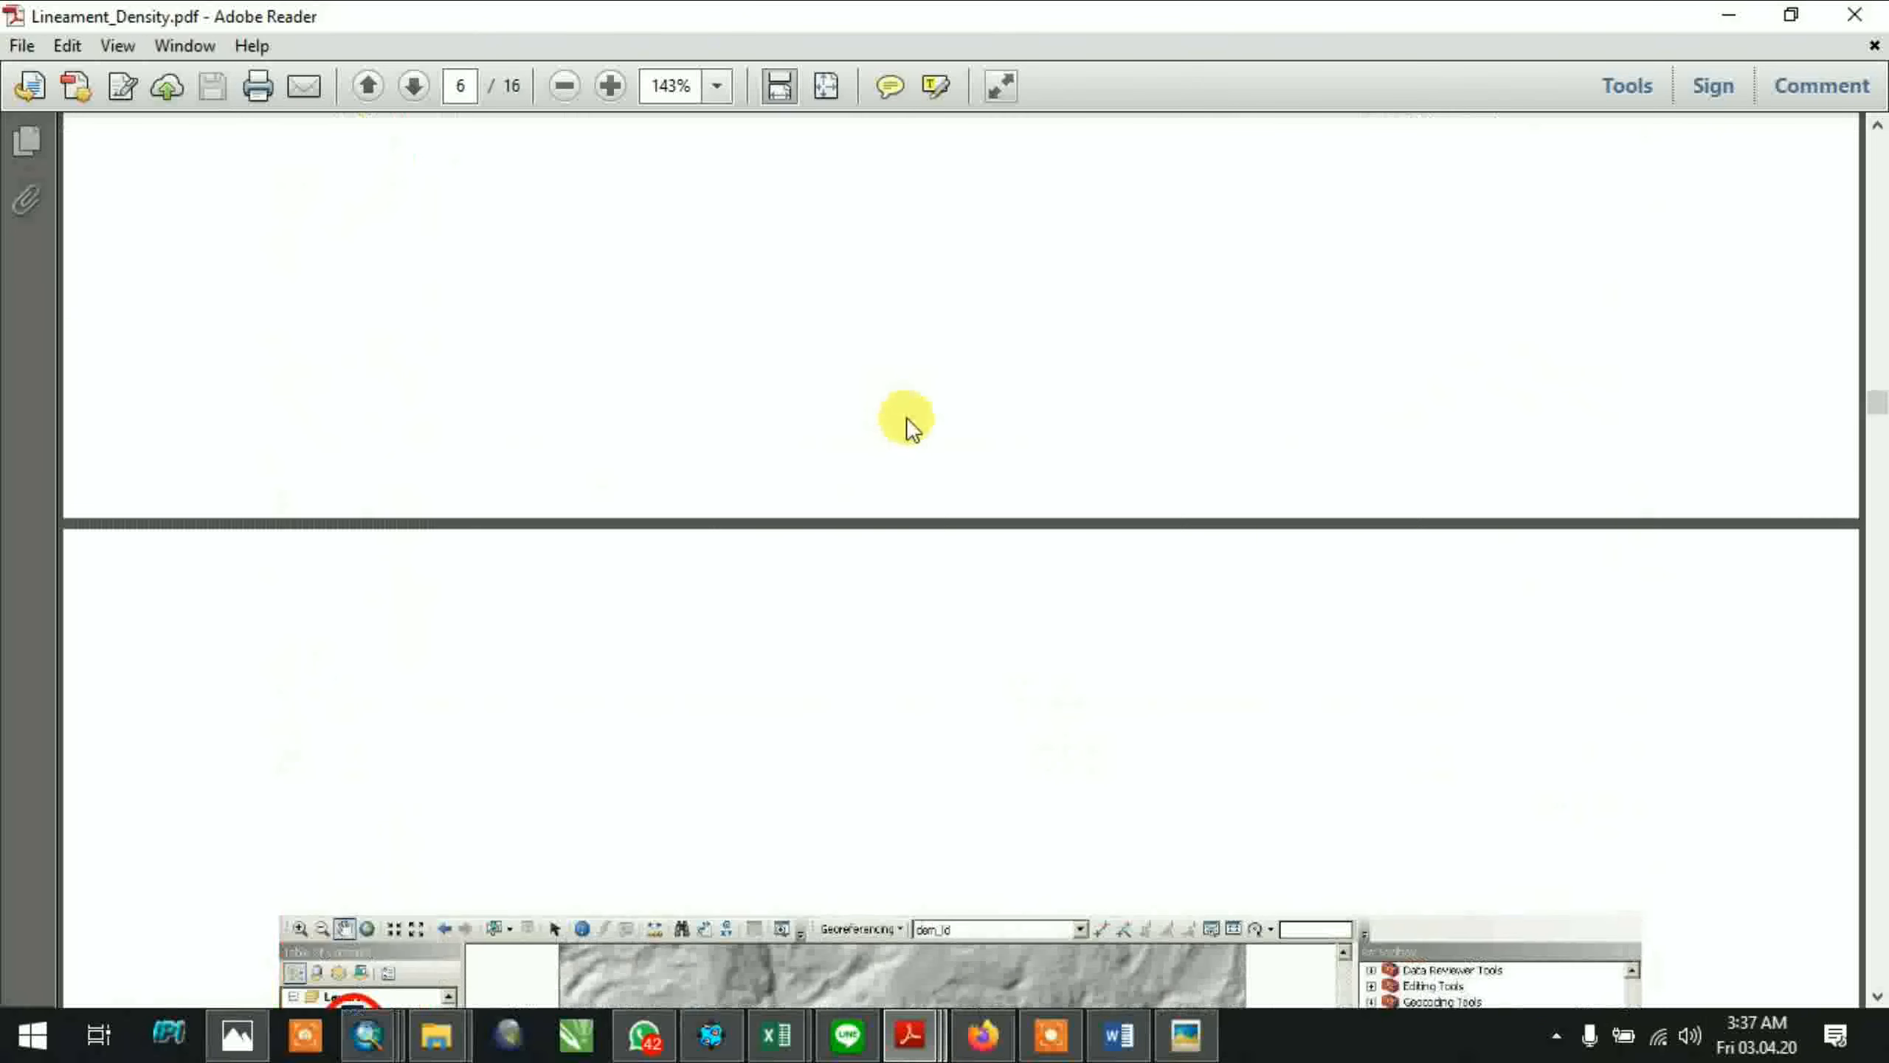
{"action": "scroll", "coordinate": [909, 425], "scroll_direction": "down", "scroll_amount": 2}
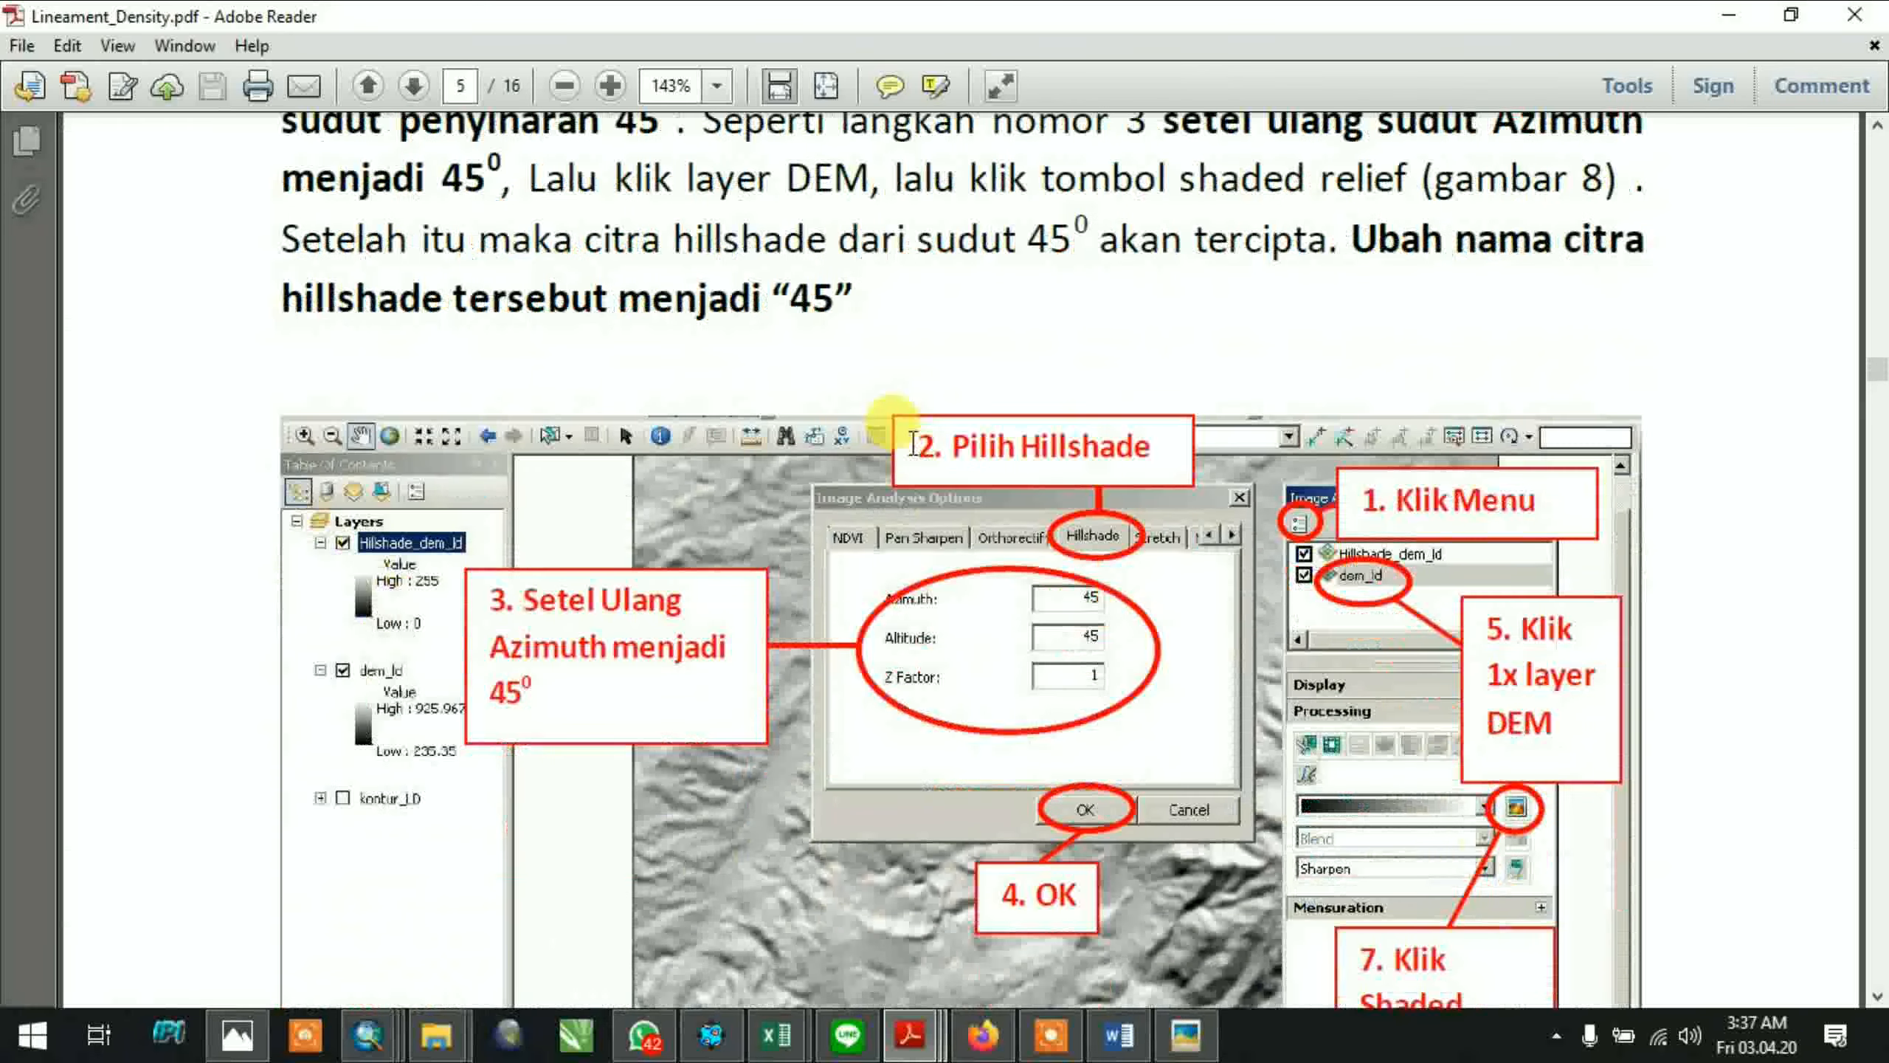
{"action": "scroll", "coordinate": [914, 447], "scroll_direction": "up", "scroll_amount": 12}
{"action": "scroll", "coordinate": [933, 453], "scroll_direction": "down", "scroll_amount": 18}
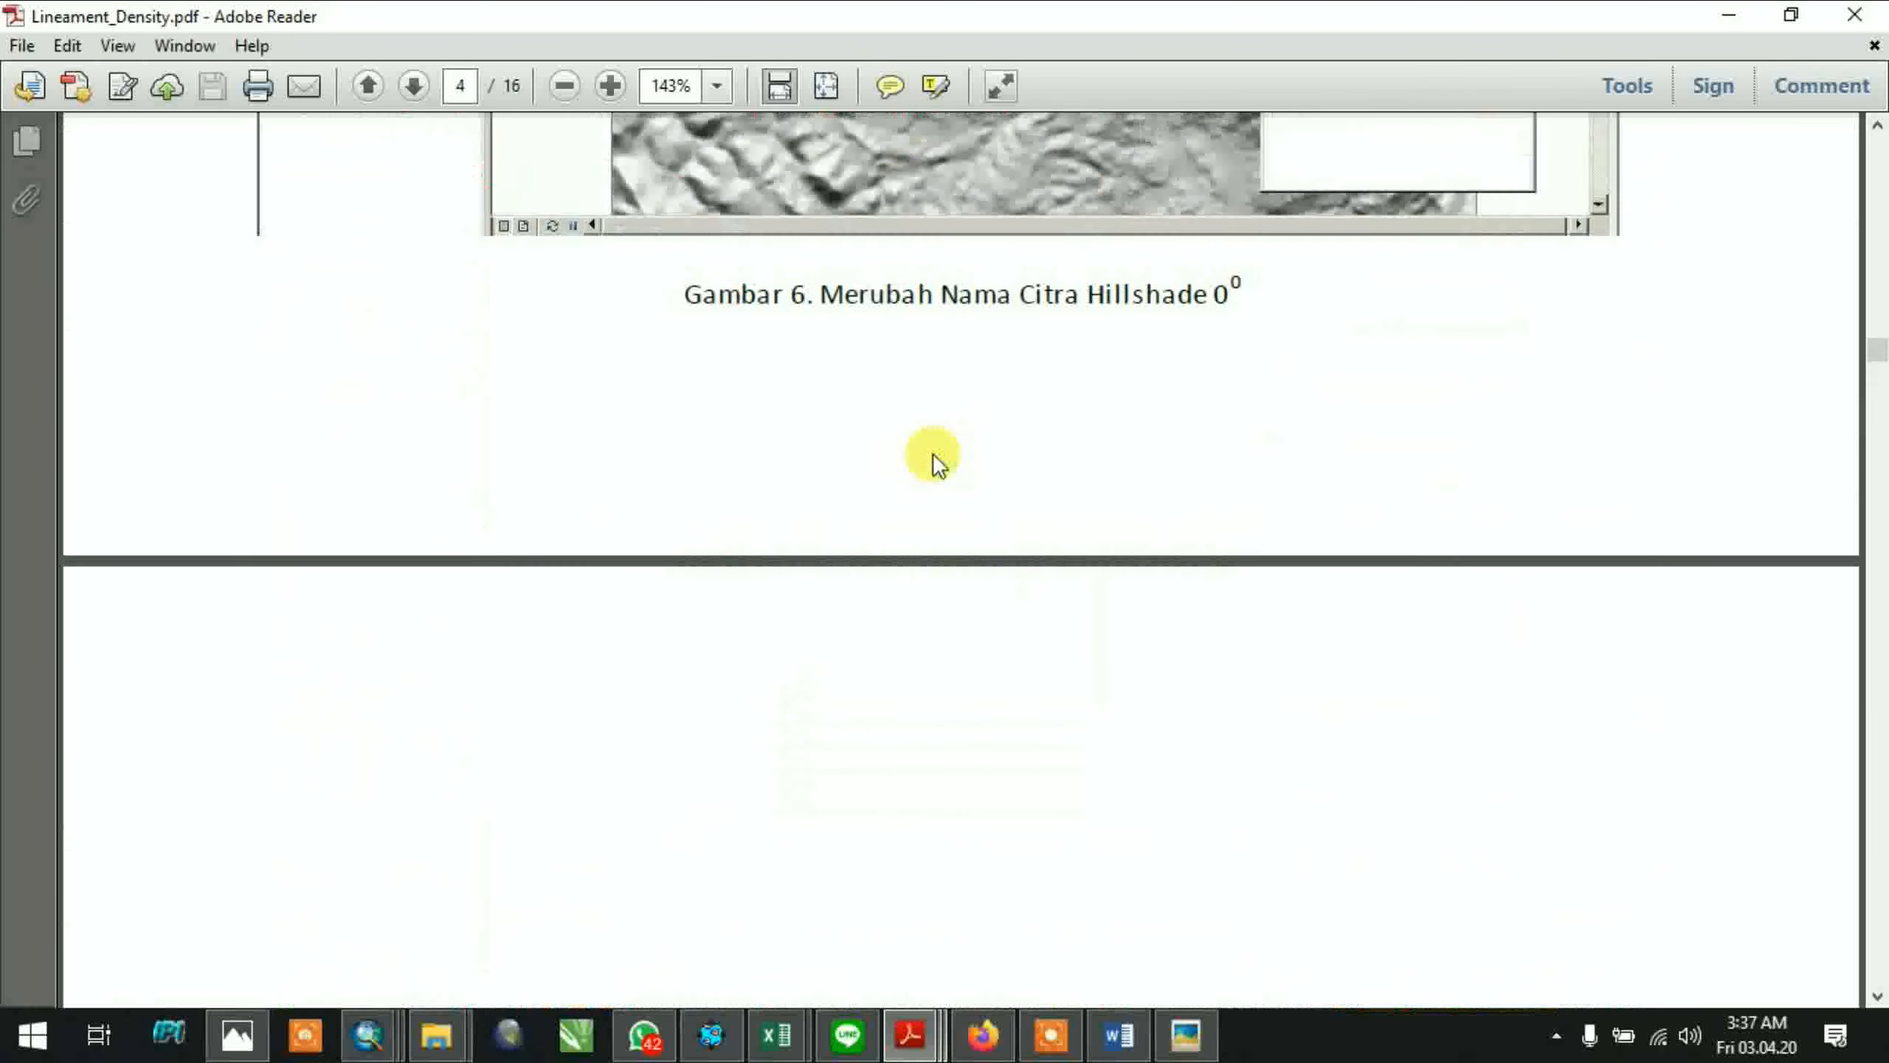
{"action": "scroll", "coordinate": [980, 580], "scroll_direction": "down", "scroll_amount": 20}
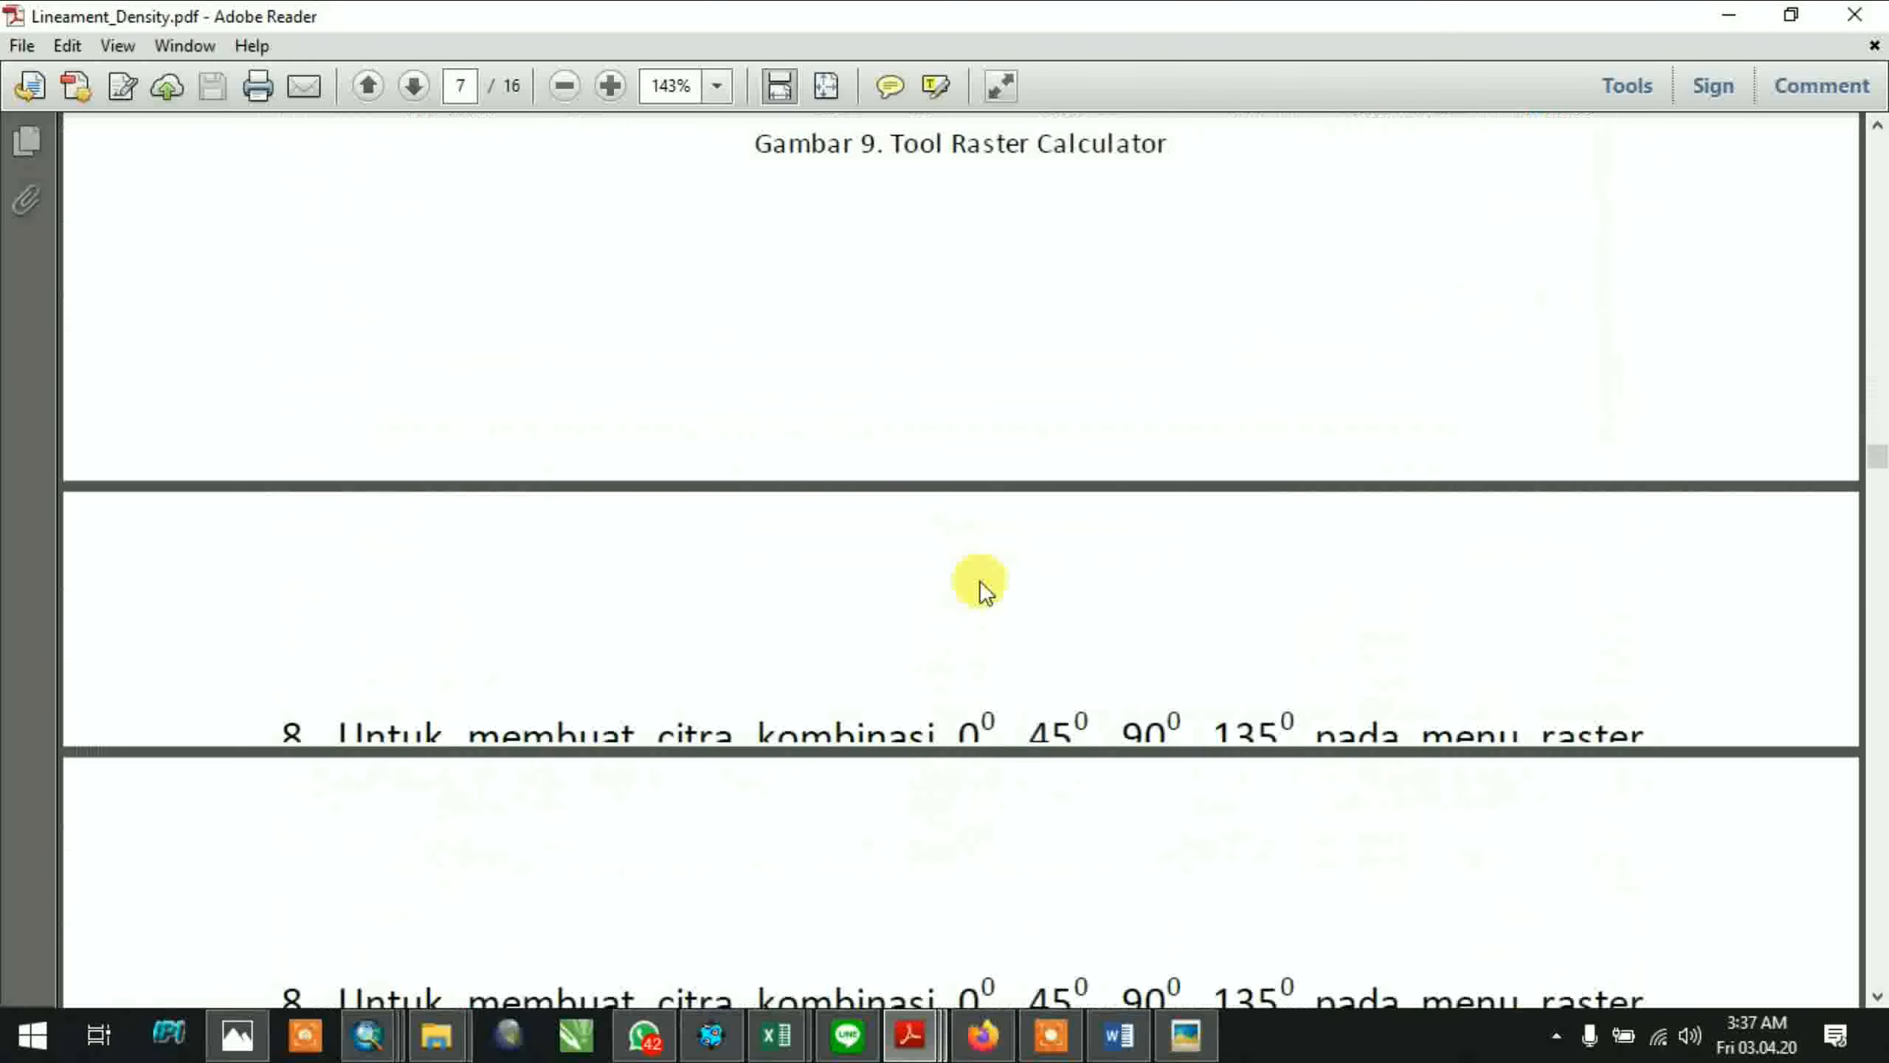
{"action": "scroll", "coordinate": [980, 582], "scroll_direction": "down", "scroll_amount": 5}
{"action": "left_click_drag", "start_coordinate": [789, 334], "coordinate": [373, 395]}
{"action": "key", "text": "ctrl+c"}
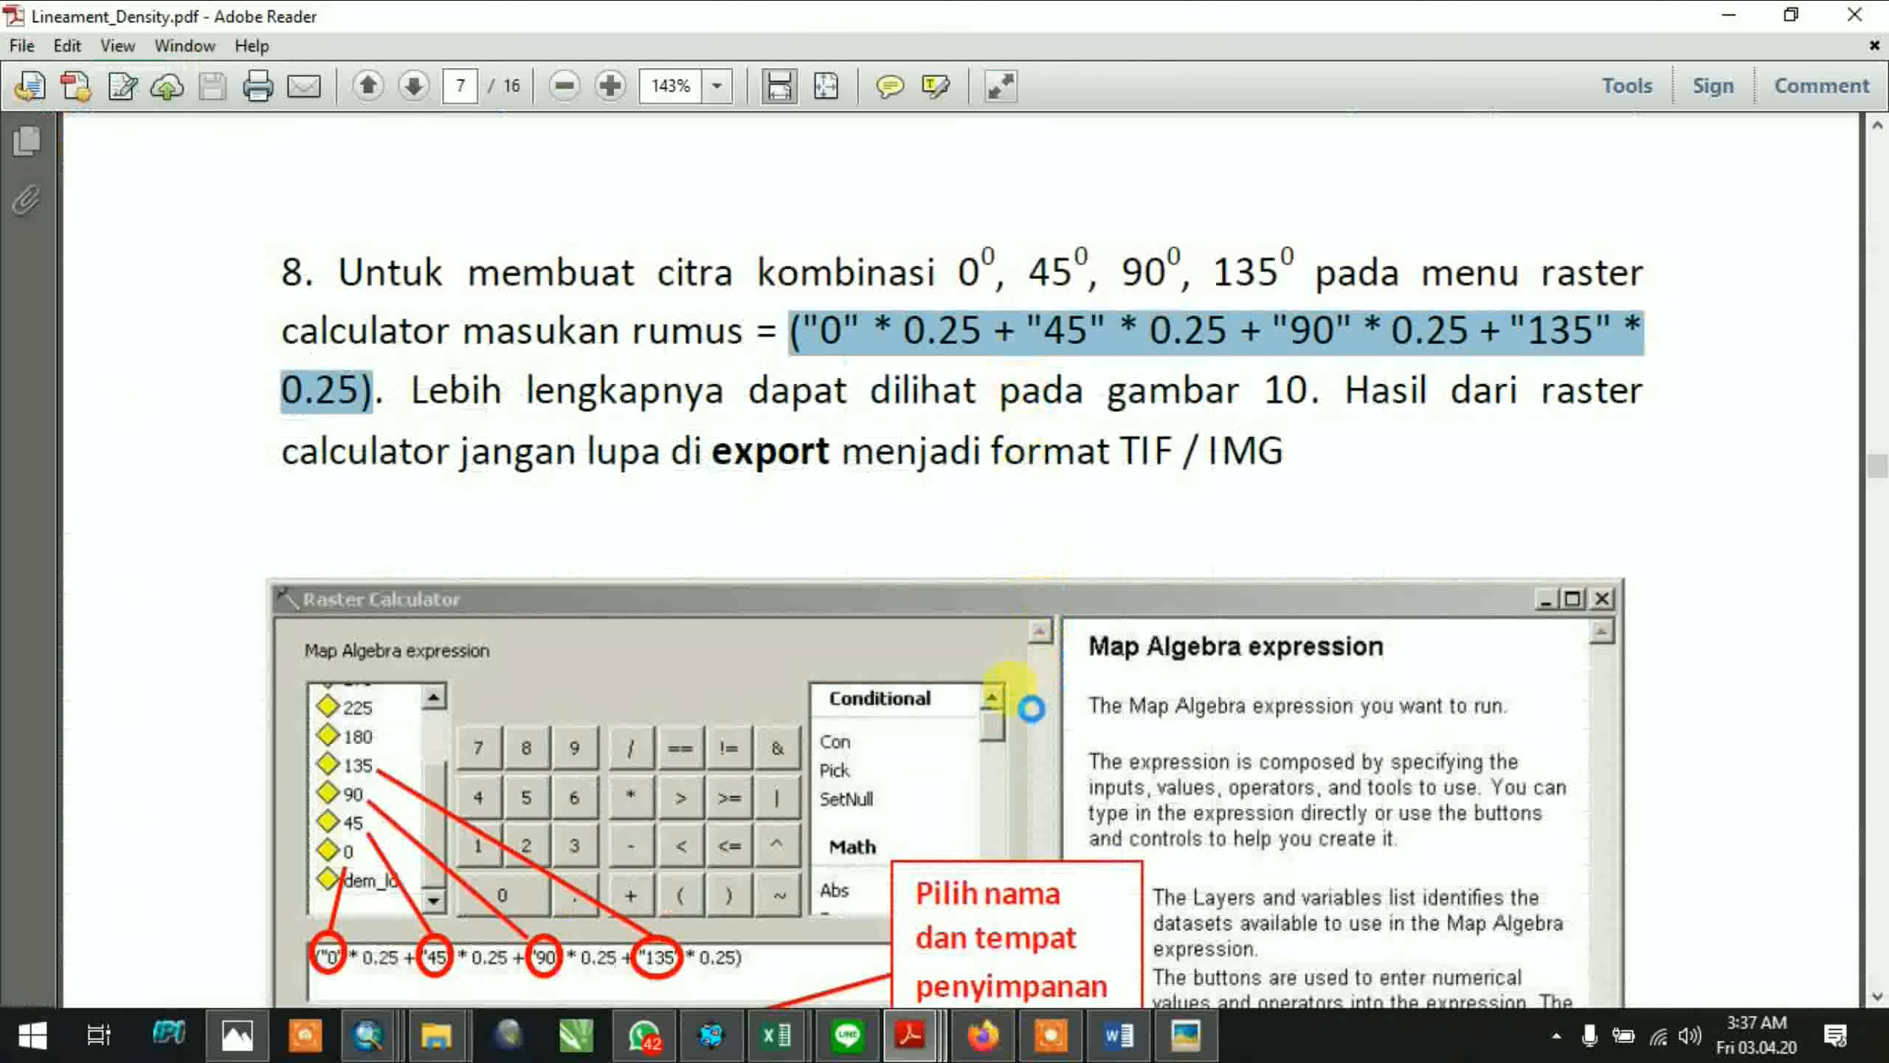
Switch to ArcMap's Raster Calculator and enter the expression ("0" * 0.25 + "45" * 0.25 + "90" * 0.25 + "135" * 0.25)
{"action": "left_click", "coordinate": [1132, 1042]}
{"action": "left_click", "coordinate": [1300, 548]}
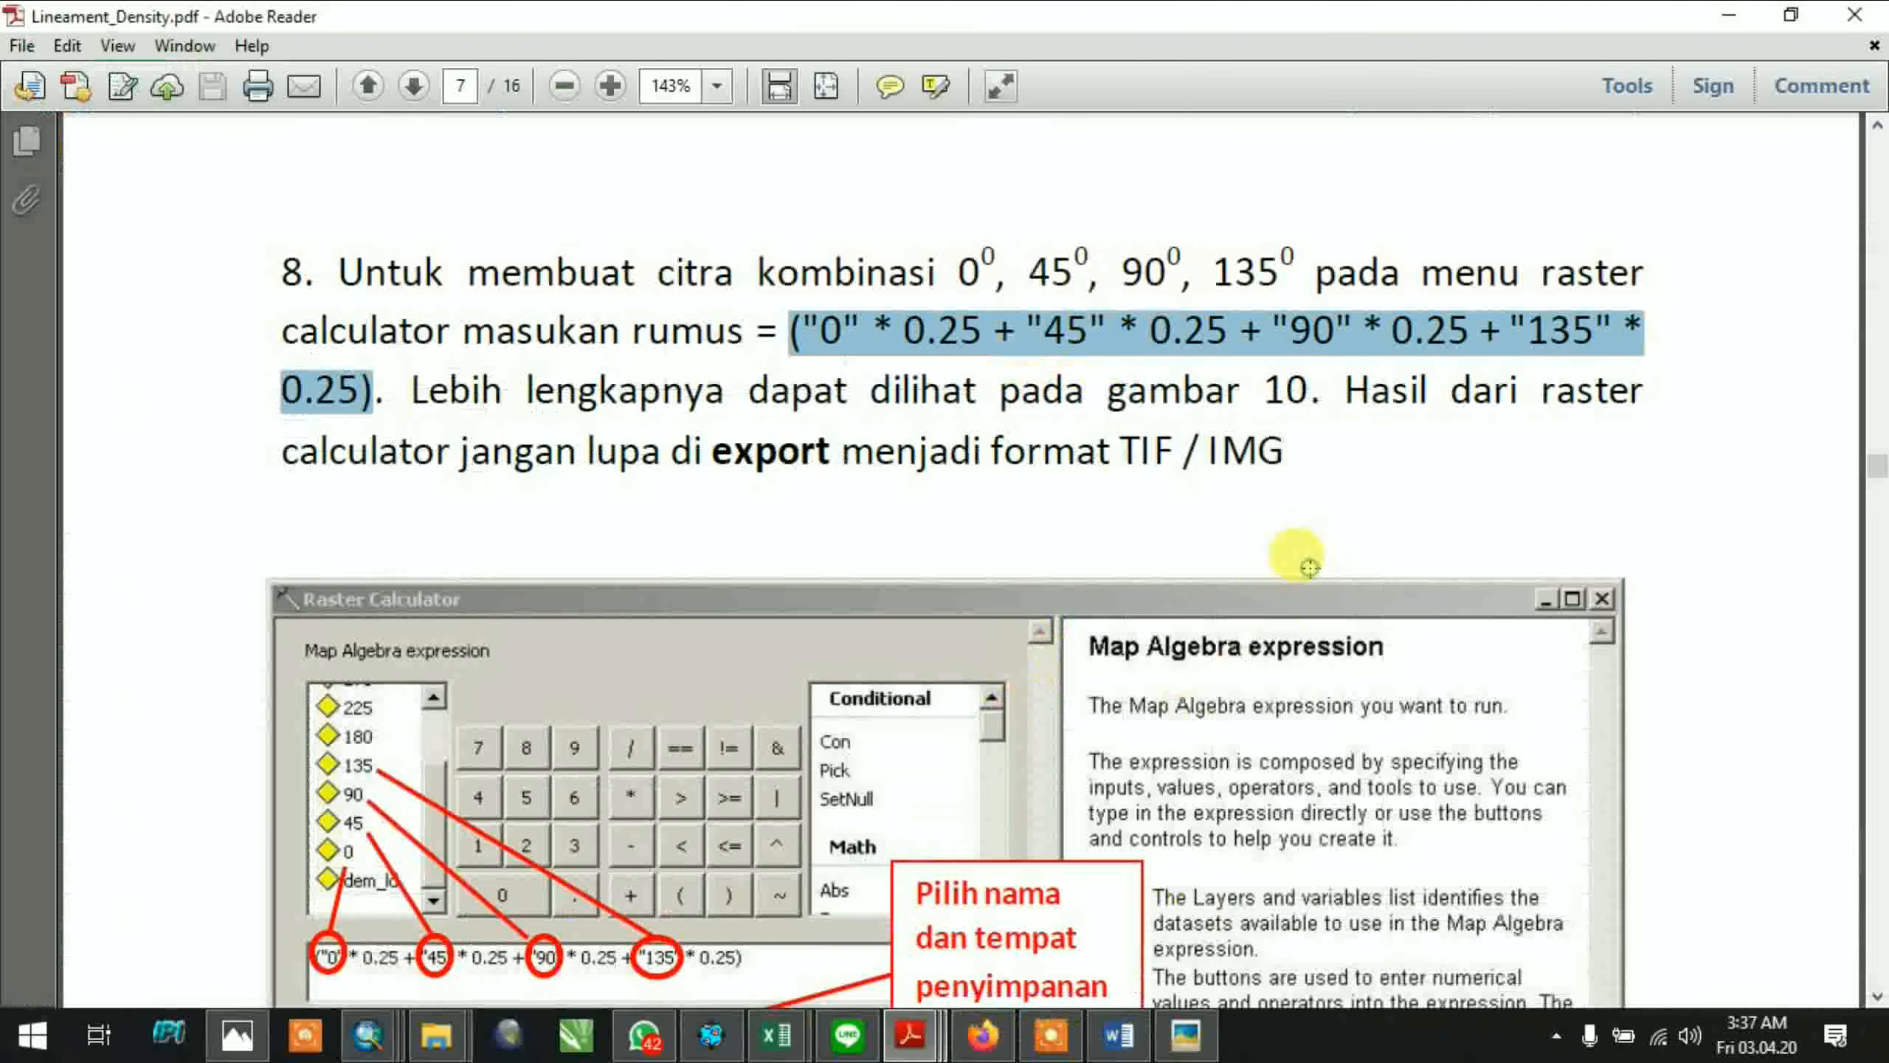
{"action": "left_click", "coordinate": [367, 1035]}
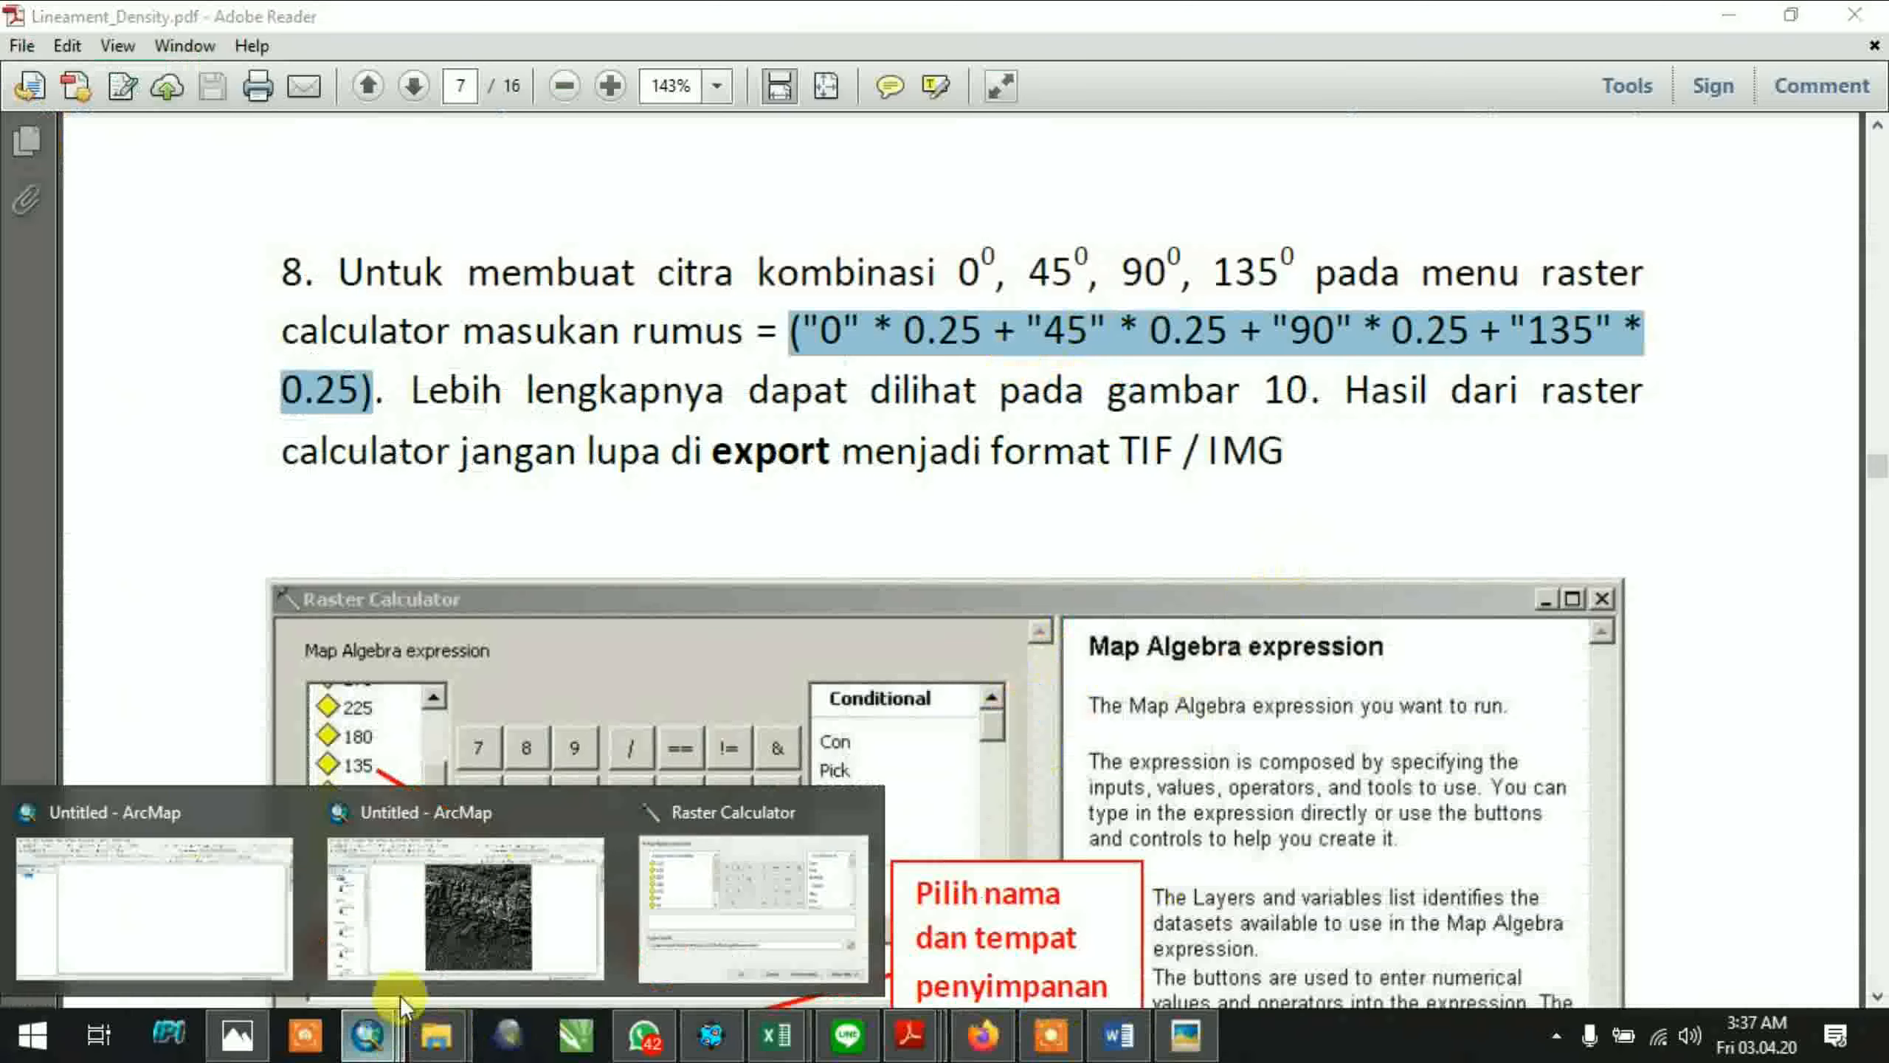
{"action": "left_click", "coordinate": [682, 878]}
{"action": "left_click", "coordinate": [685, 574]}
{"action": "key", "text": "ctrl+v"}
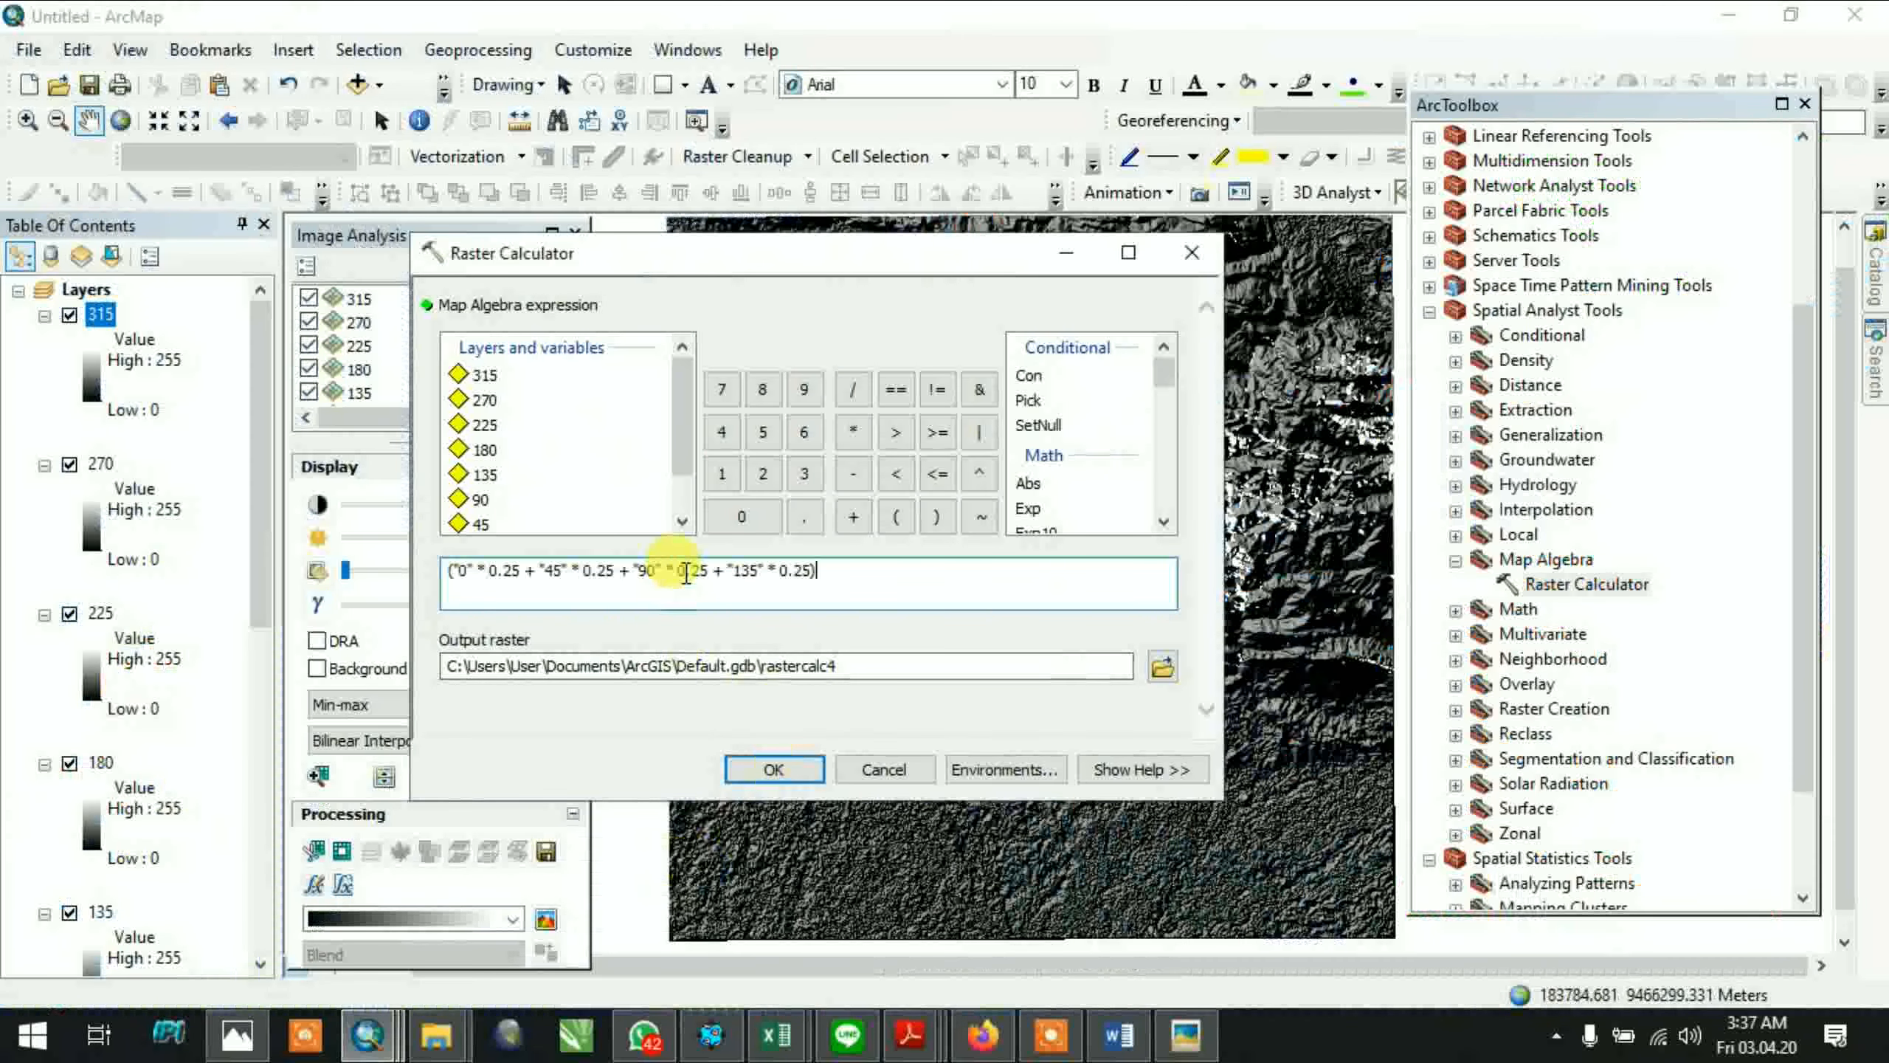
{"action": "scroll", "coordinate": [1042, 475], "scroll_direction": "down", "scroll_amount": 8}
{"action": "scroll", "coordinate": [1042, 475], "scroll_direction": "up", "scroll_amount": 8}
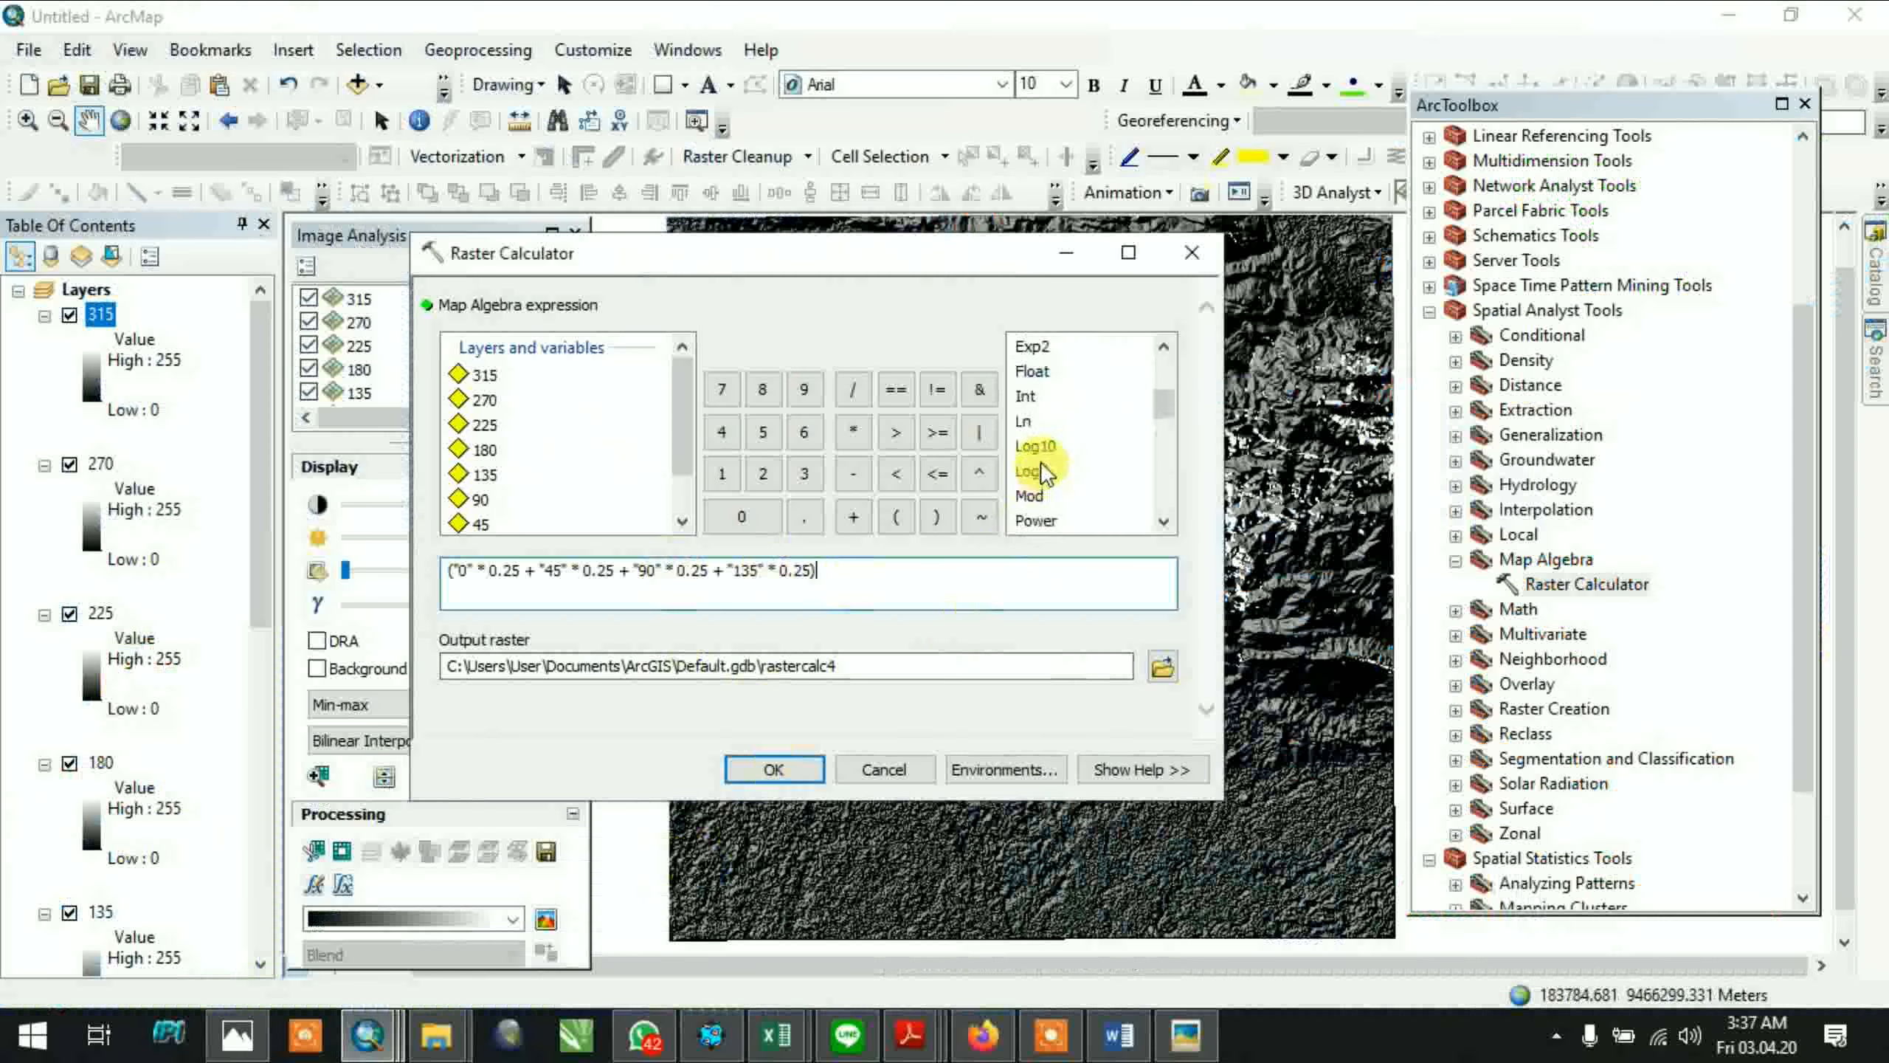
{"action": "left_click", "coordinate": [1052, 455]}
{"action": "left_click", "coordinate": [837, 571]}
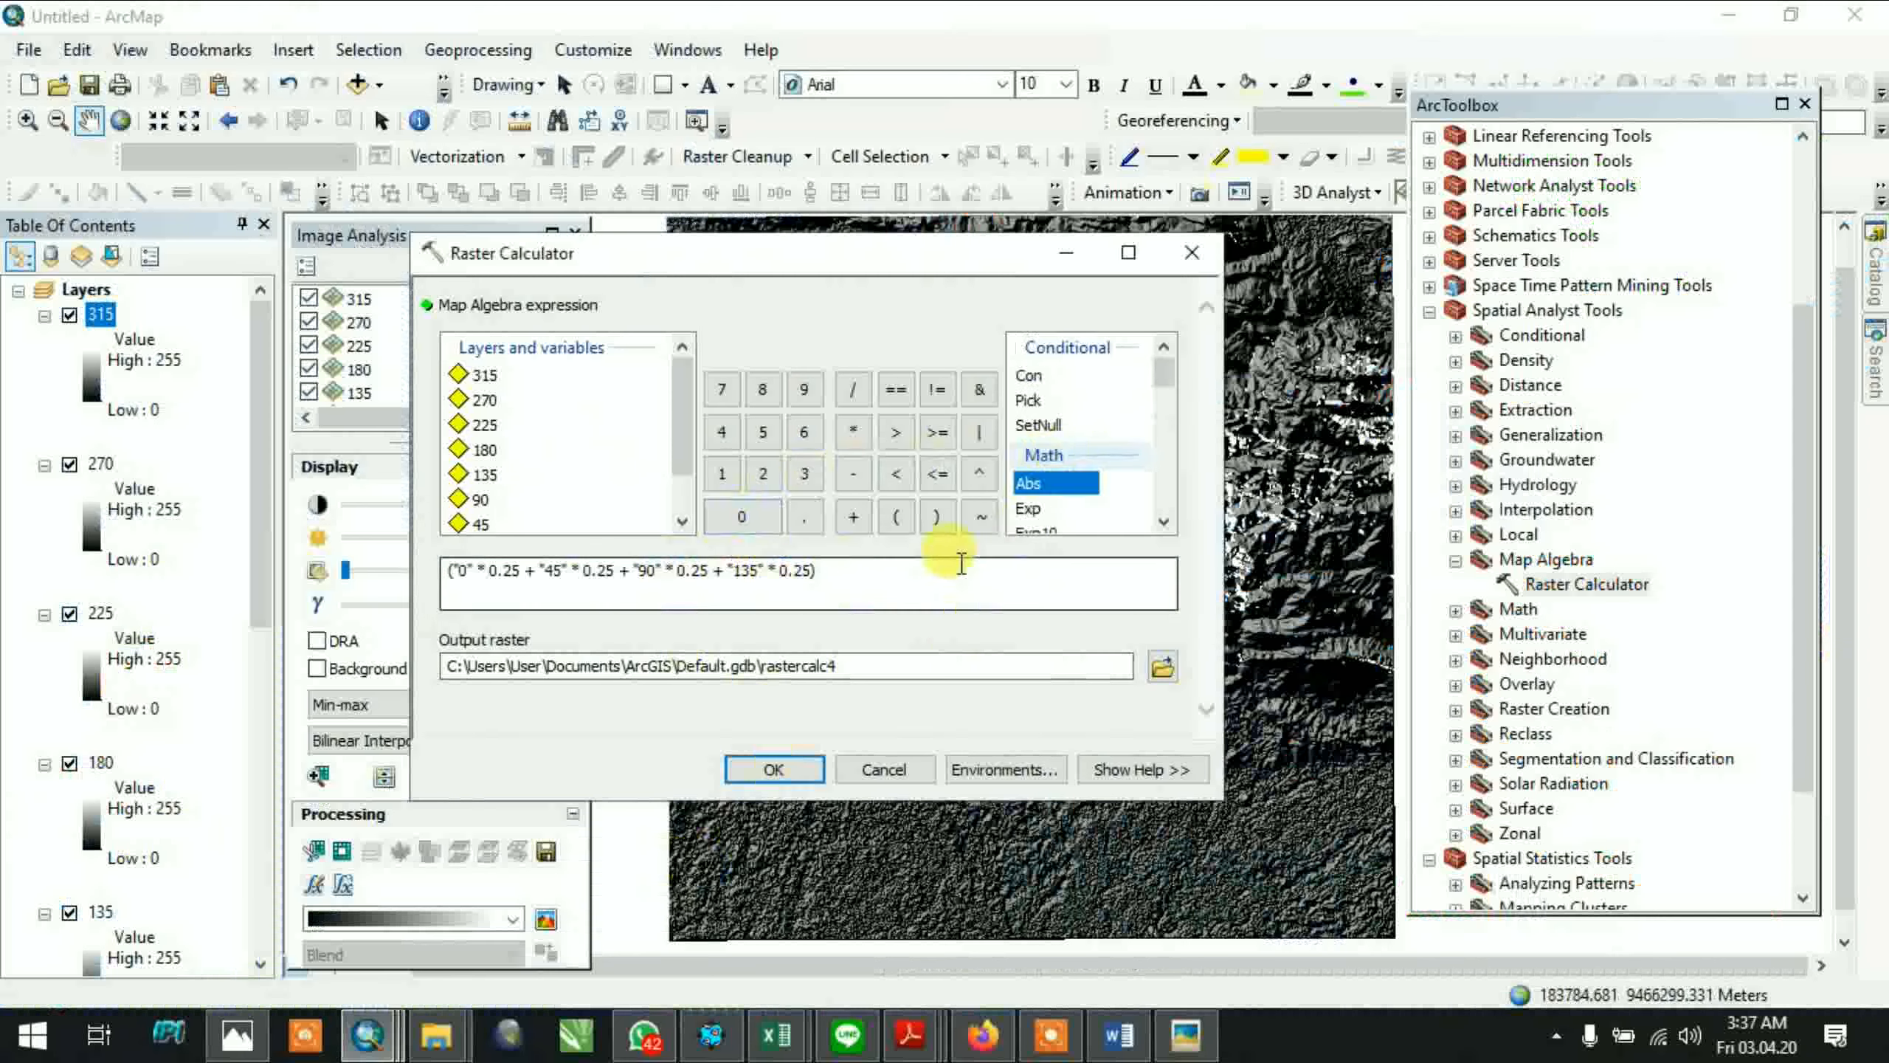
Browse for the output raster's save location and go to the Folder Connections
{"action": "left_click", "coordinate": [1164, 668]}
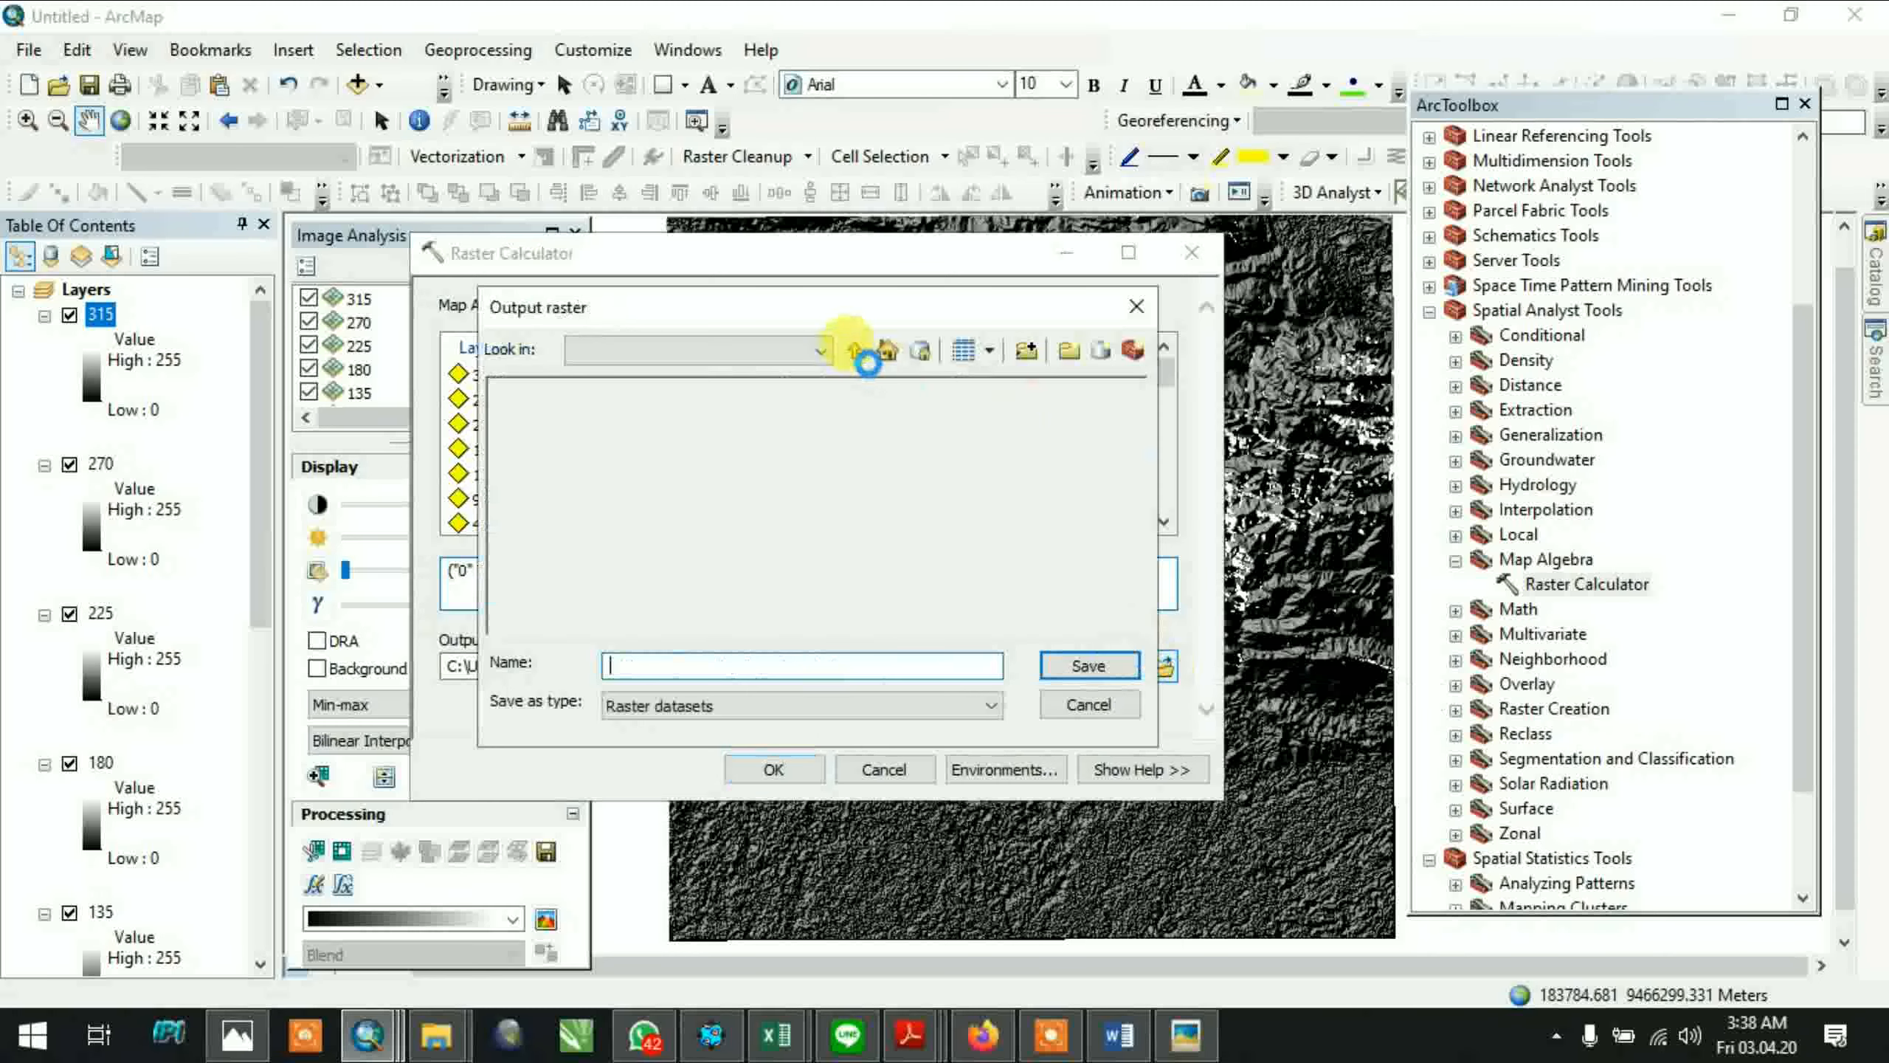
{"action": "left_click", "coordinate": [867, 358]}
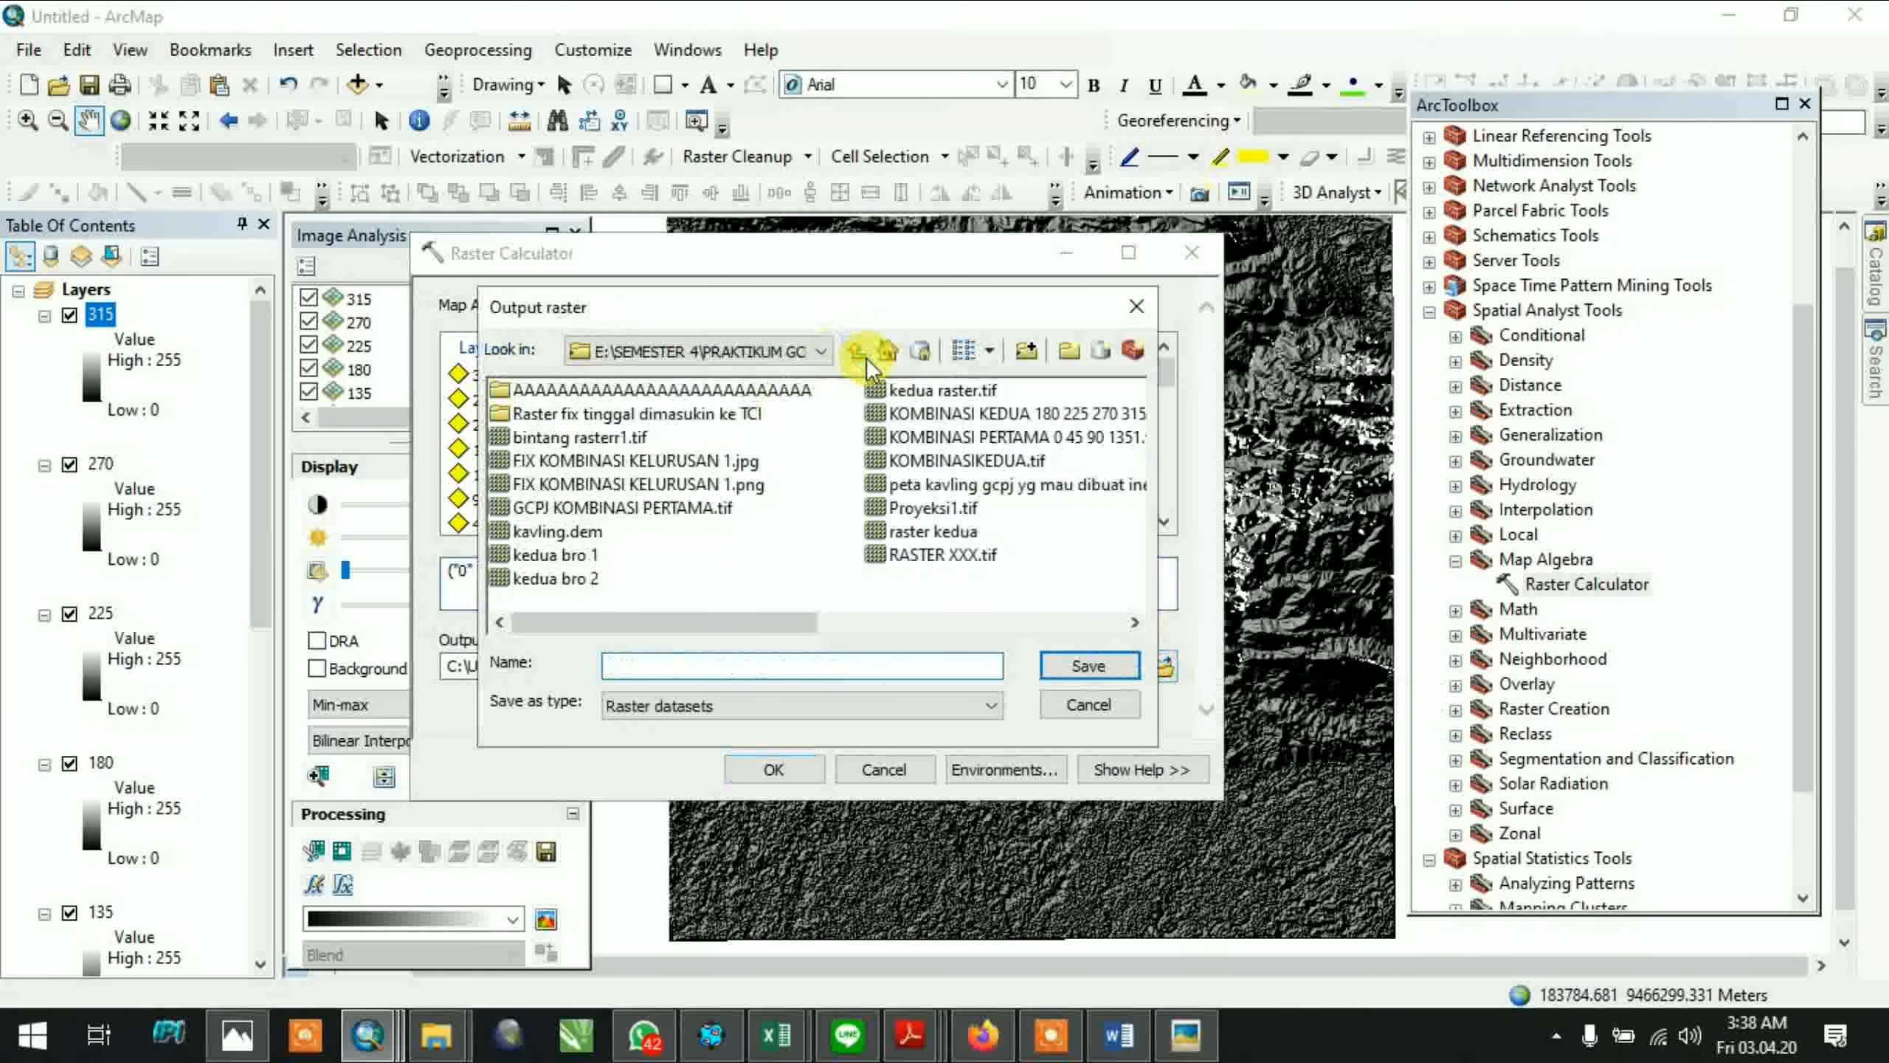
{"action": "left_click", "coordinate": [866, 358]}
{"action": "left_click", "coordinate": [866, 357]}
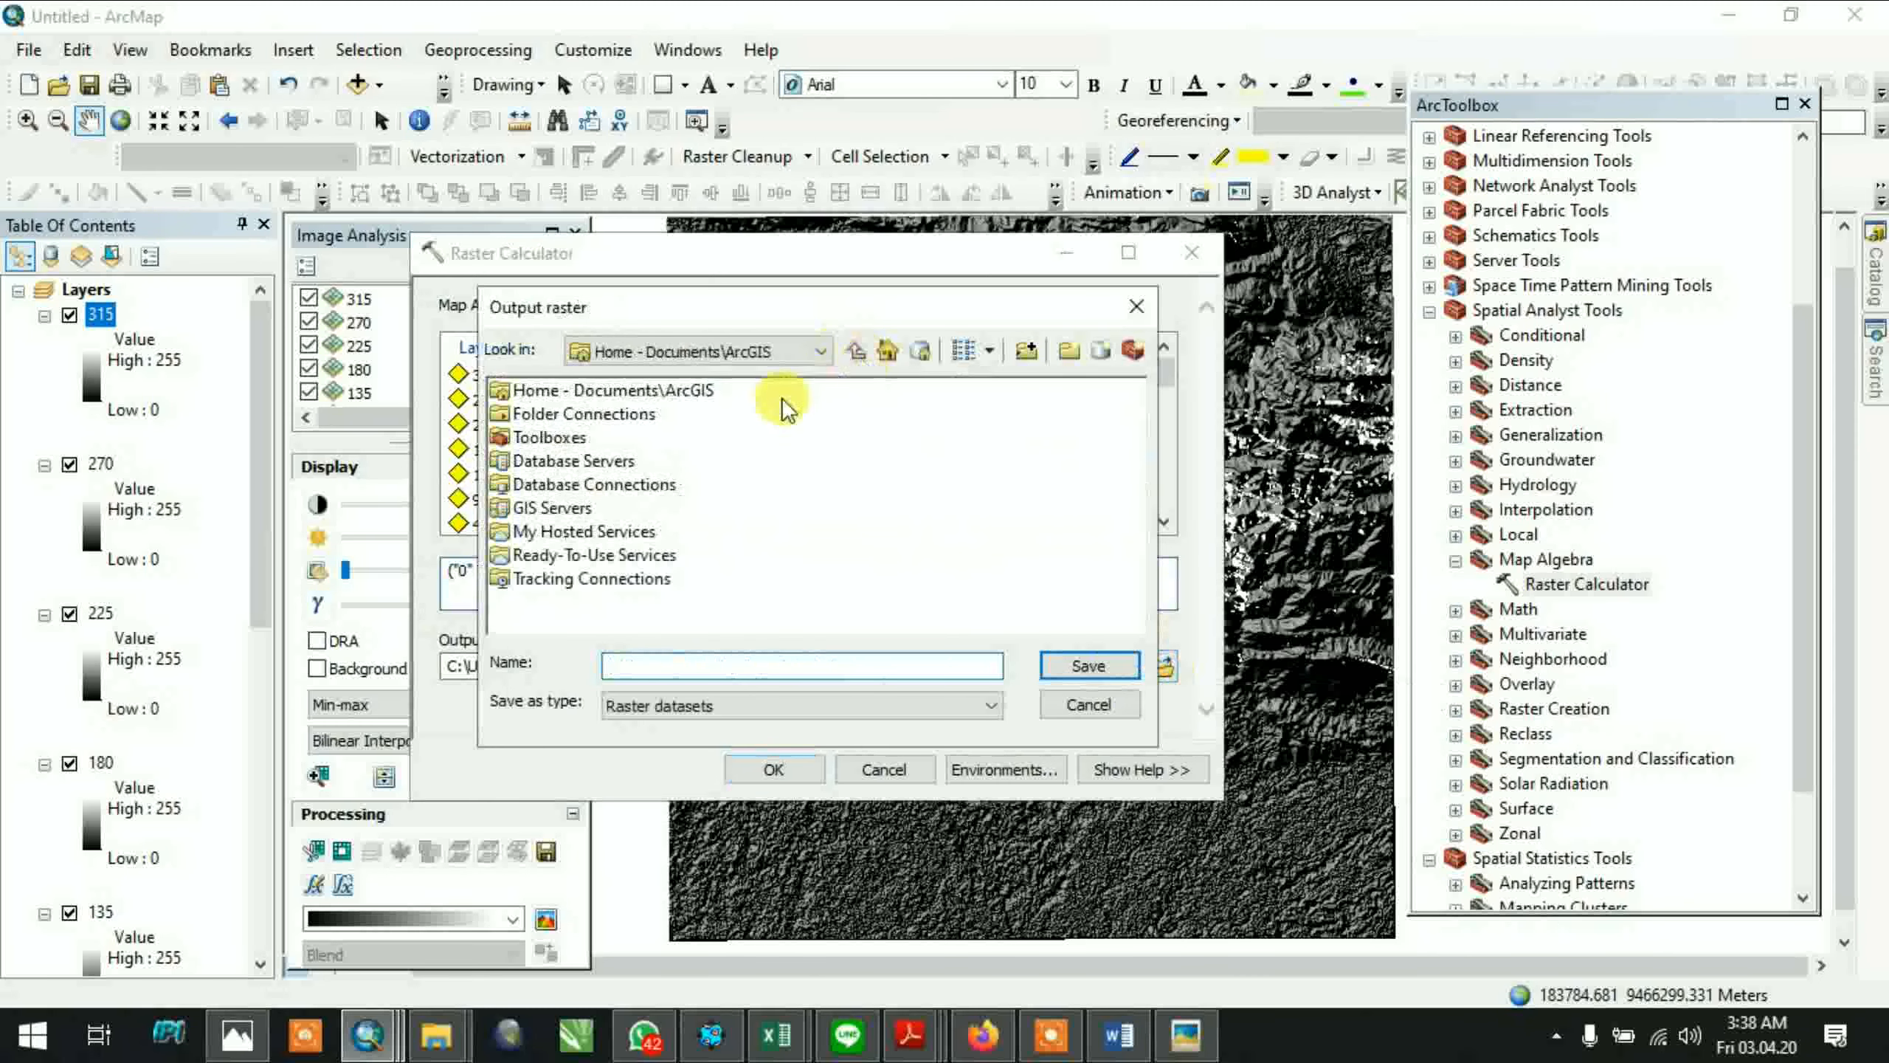
{"action": "double_click", "coordinate": [569, 415]}
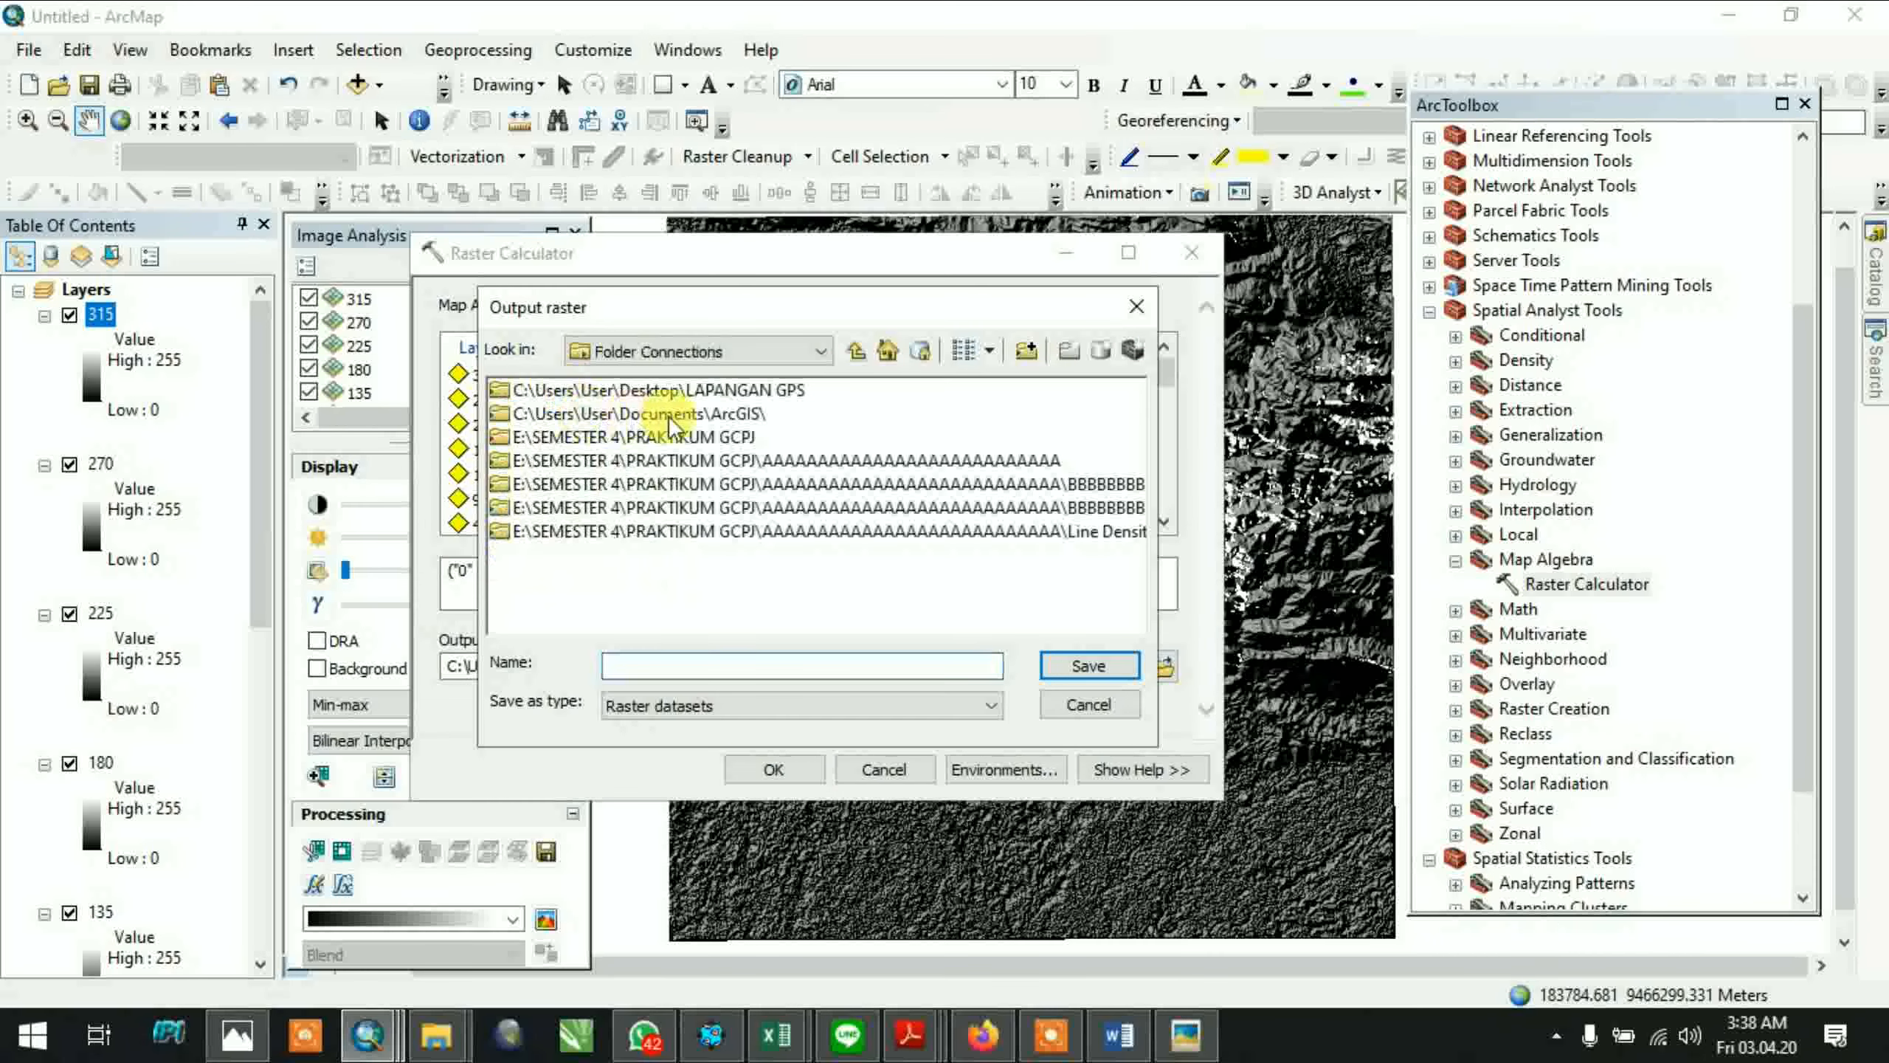
Add a folder connection to E:\SEMESTER 4\CONTOH
{"action": "left_click", "coordinate": [822, 351]}
{"action": "left_click", "coordinate": [1020, 351]}
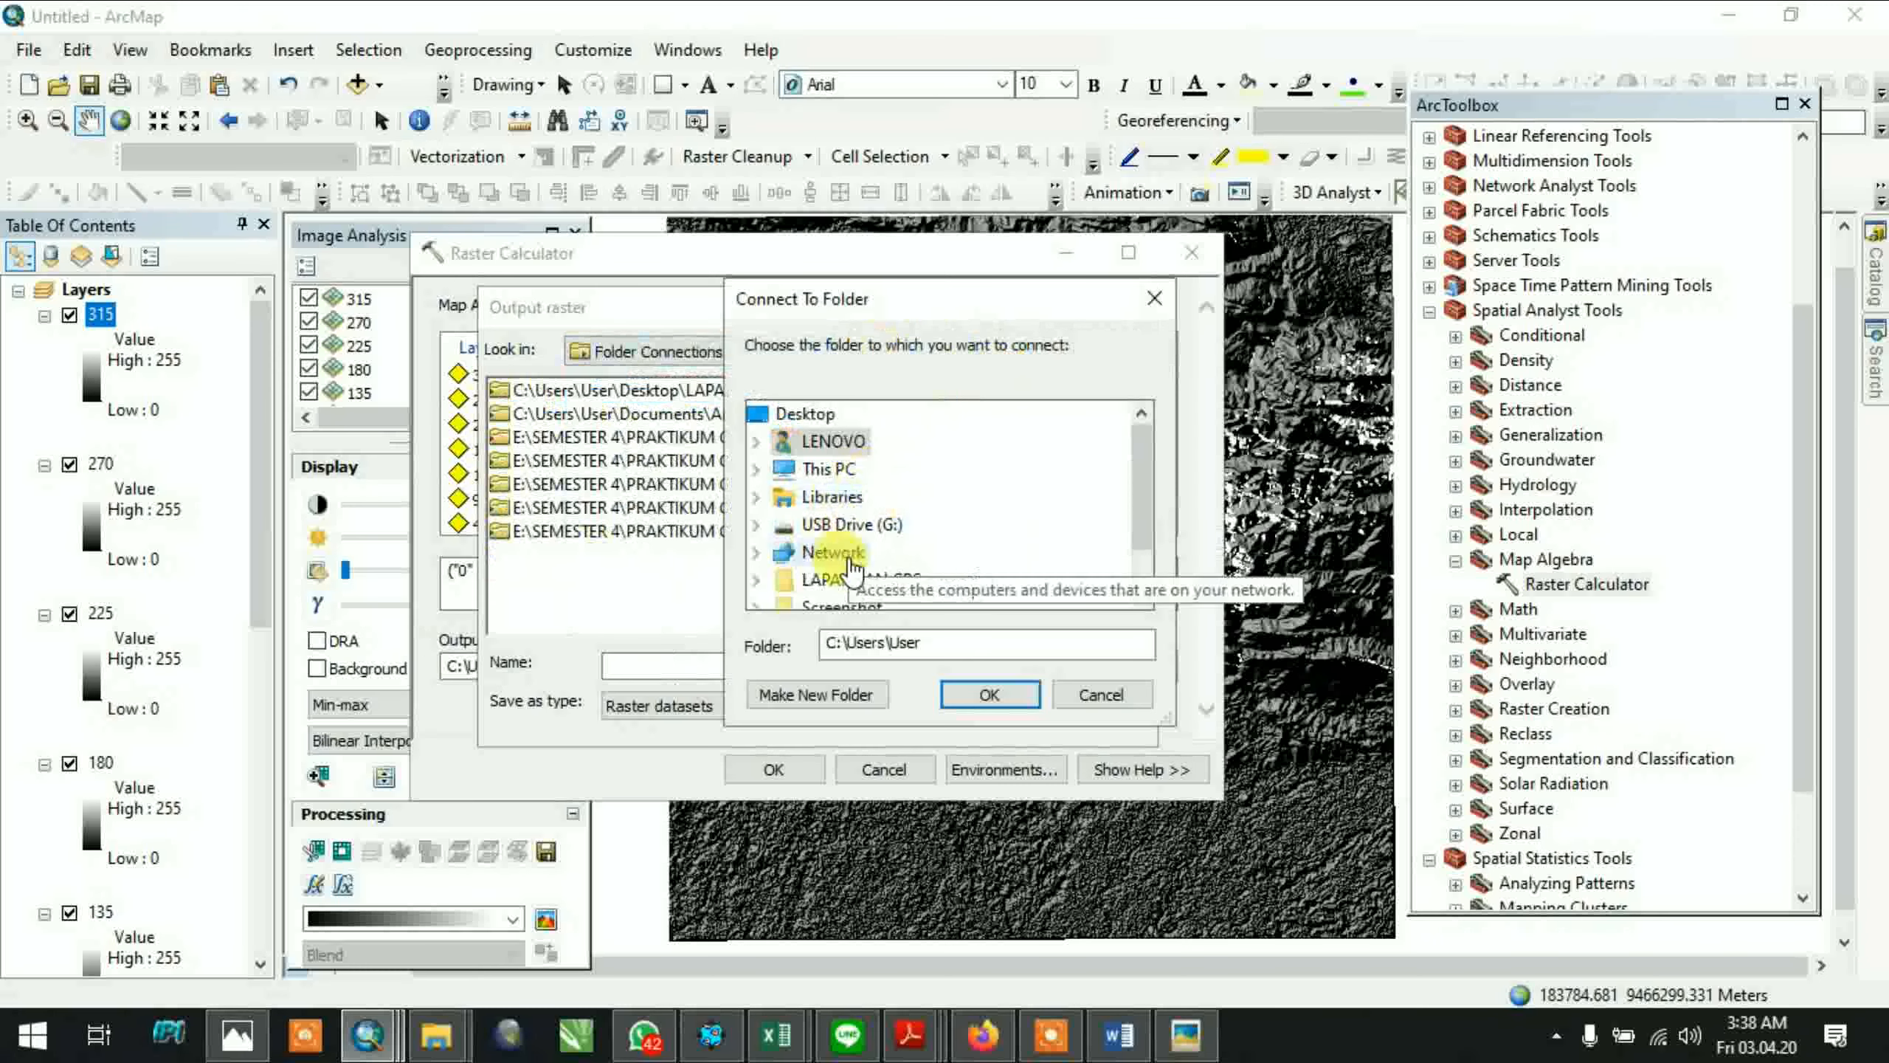
{"action": "left_click", "coordinate": [829, 470]}
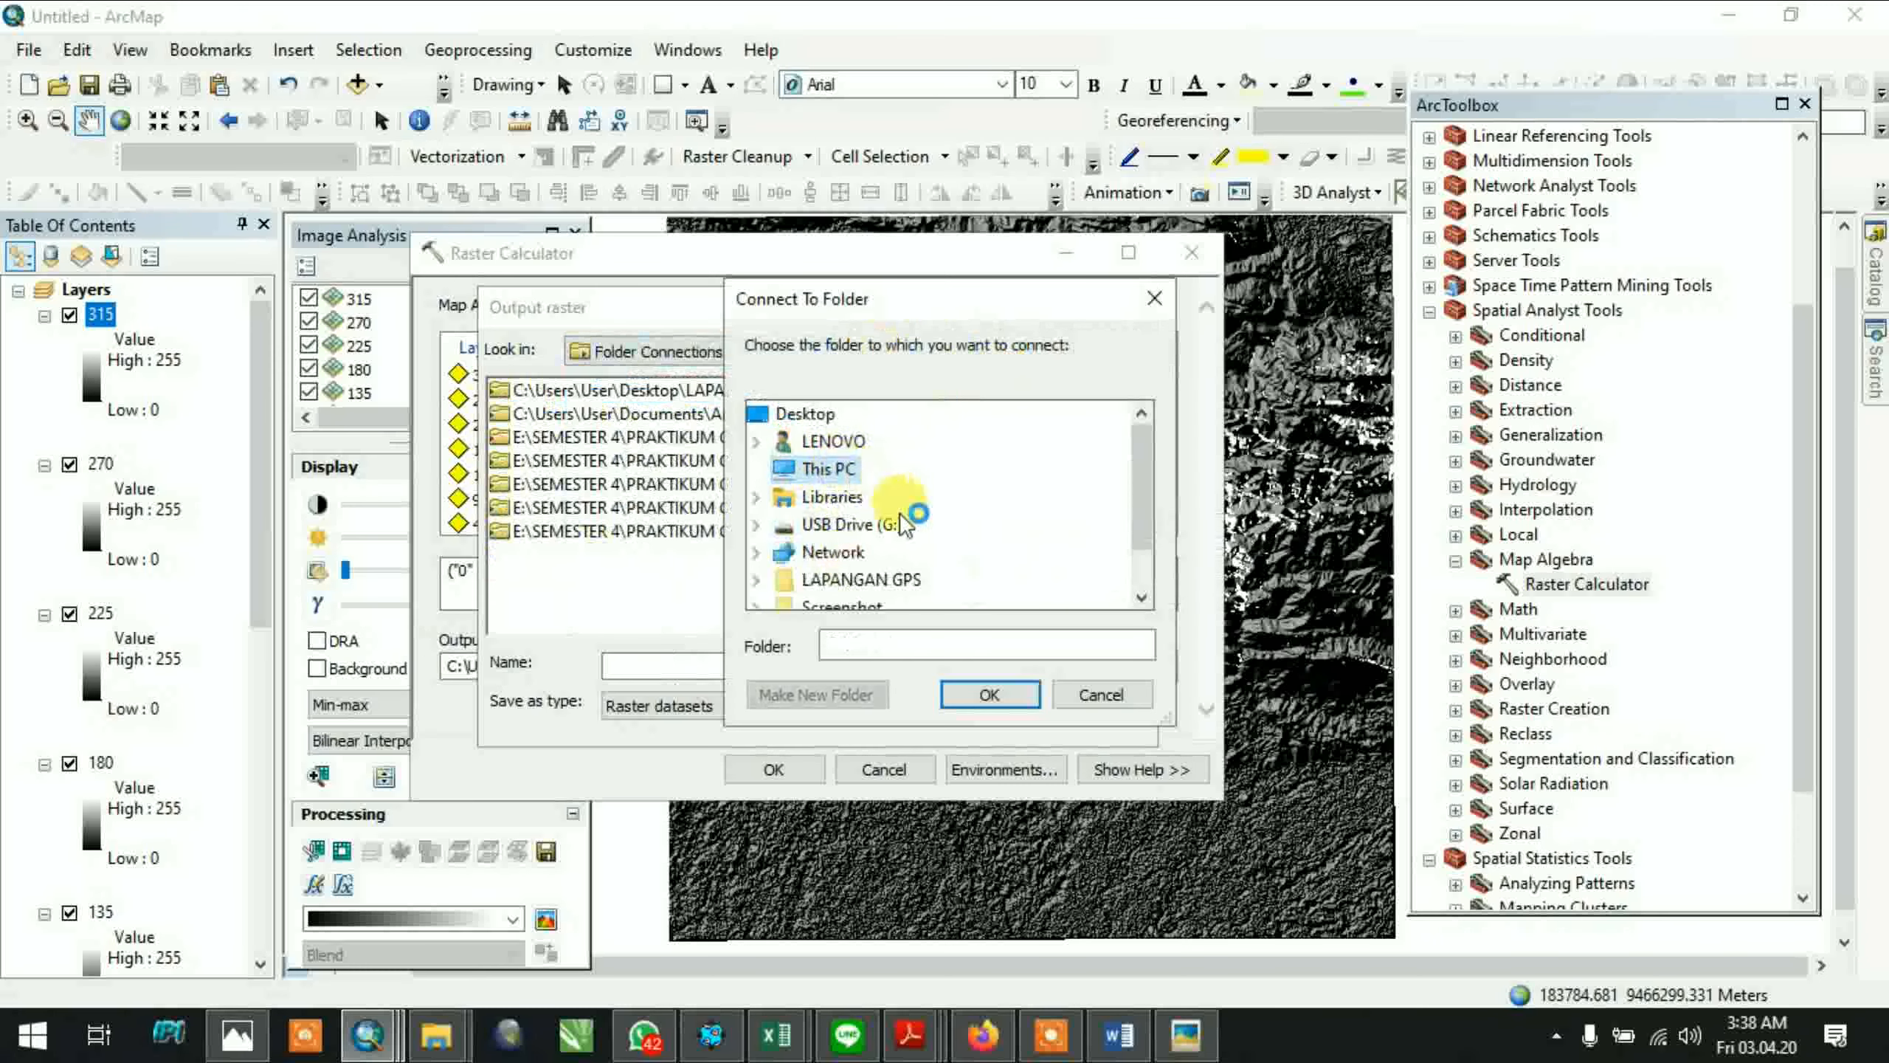
{"action": "scroll", "coordinate": [976, 611], "scroll_direction": "down", "scroll_amount": 2}
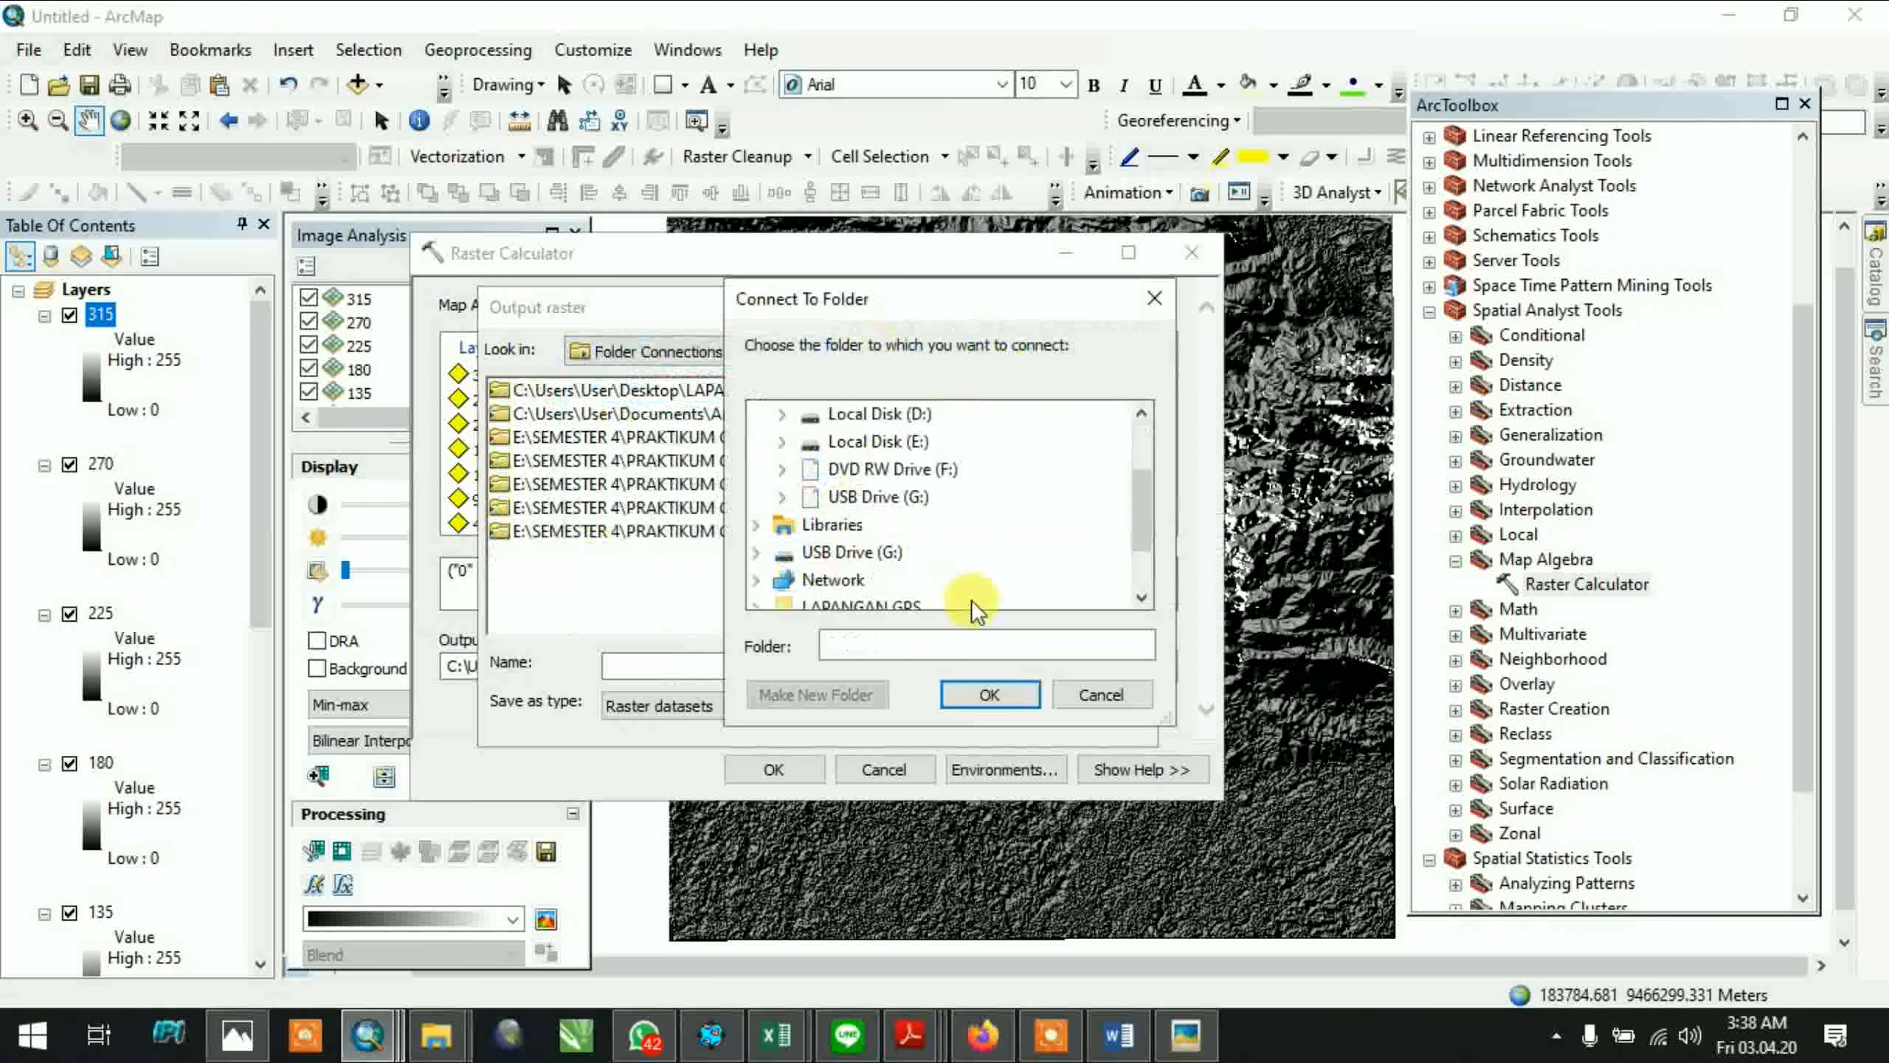
{"action": "left_click", "coordinate": [916, 447]}
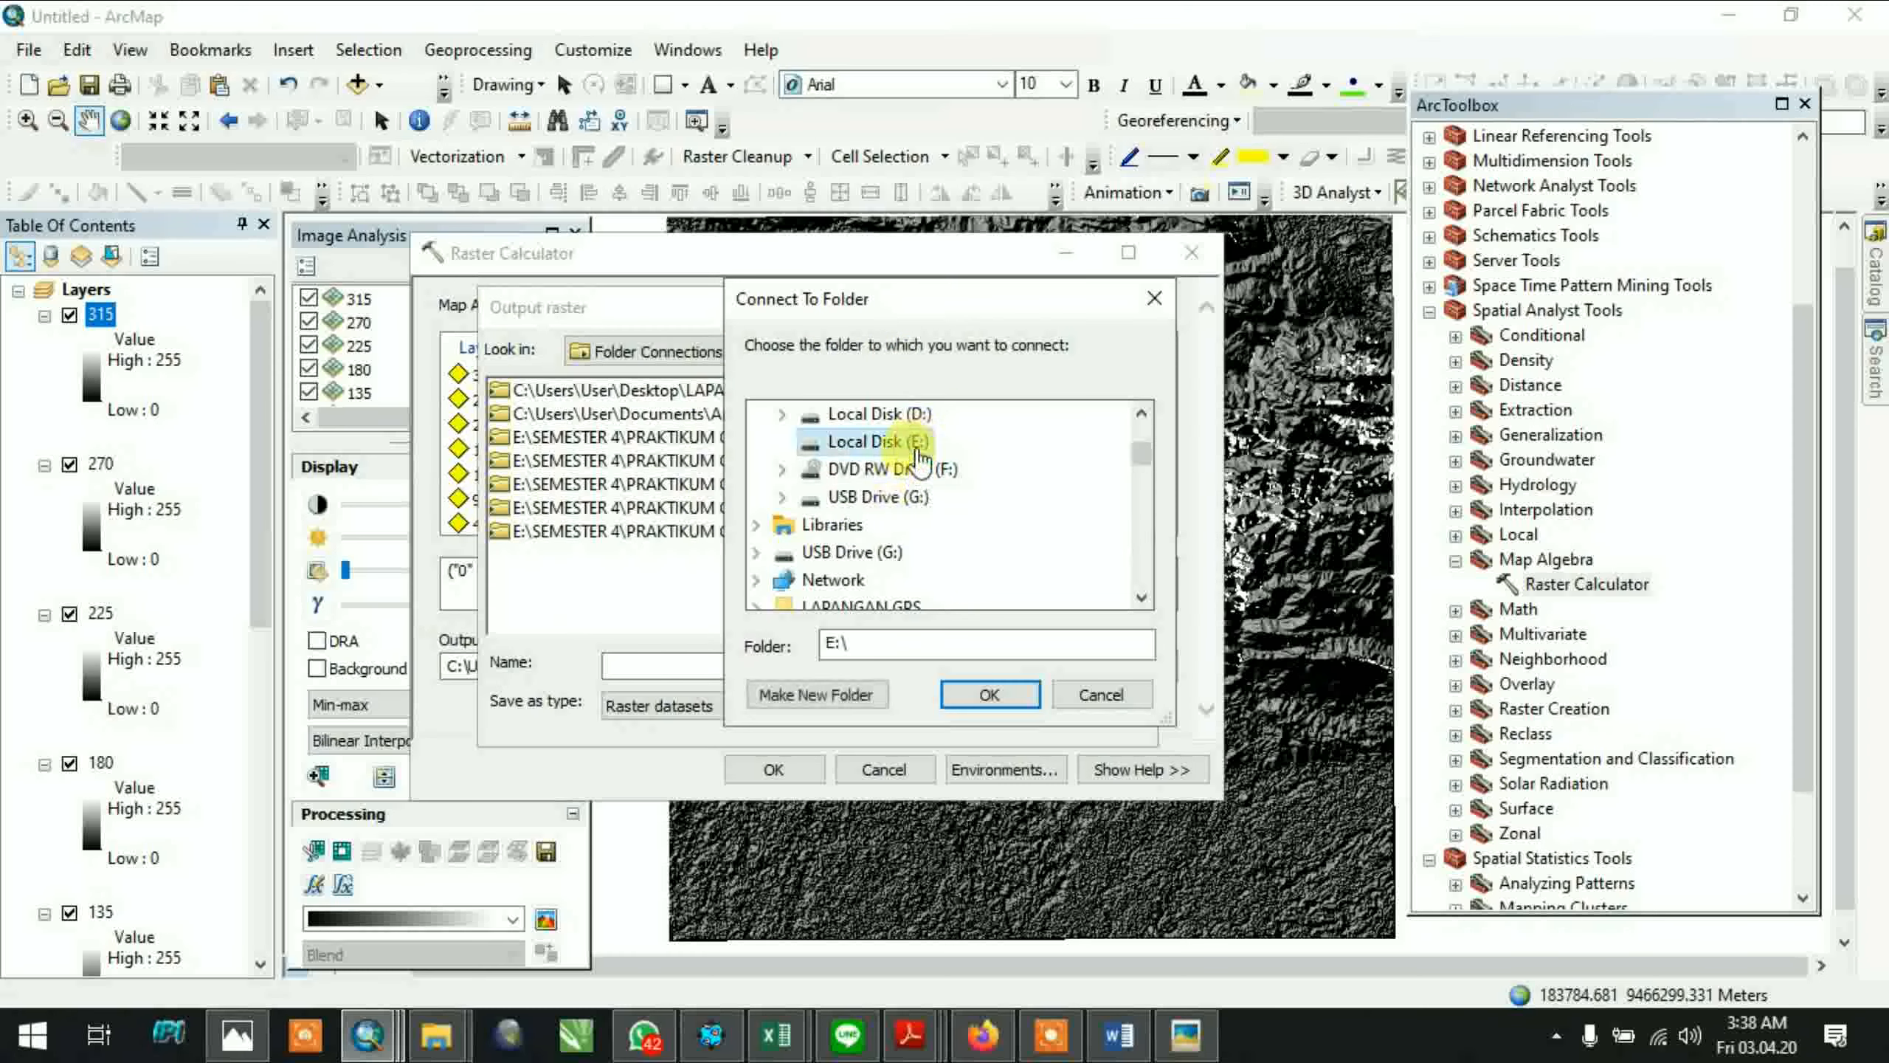
{"action": "double_click", "coordinate": [918, 445]}
{"action": "scroll", "coordinate": [959, 543], "scroll_direction": "down", "scroll_amount": 3}
{"action": "scroll", "coordinate": [952, 554], "scroll_direction": "down", "scroll_amount": 10}
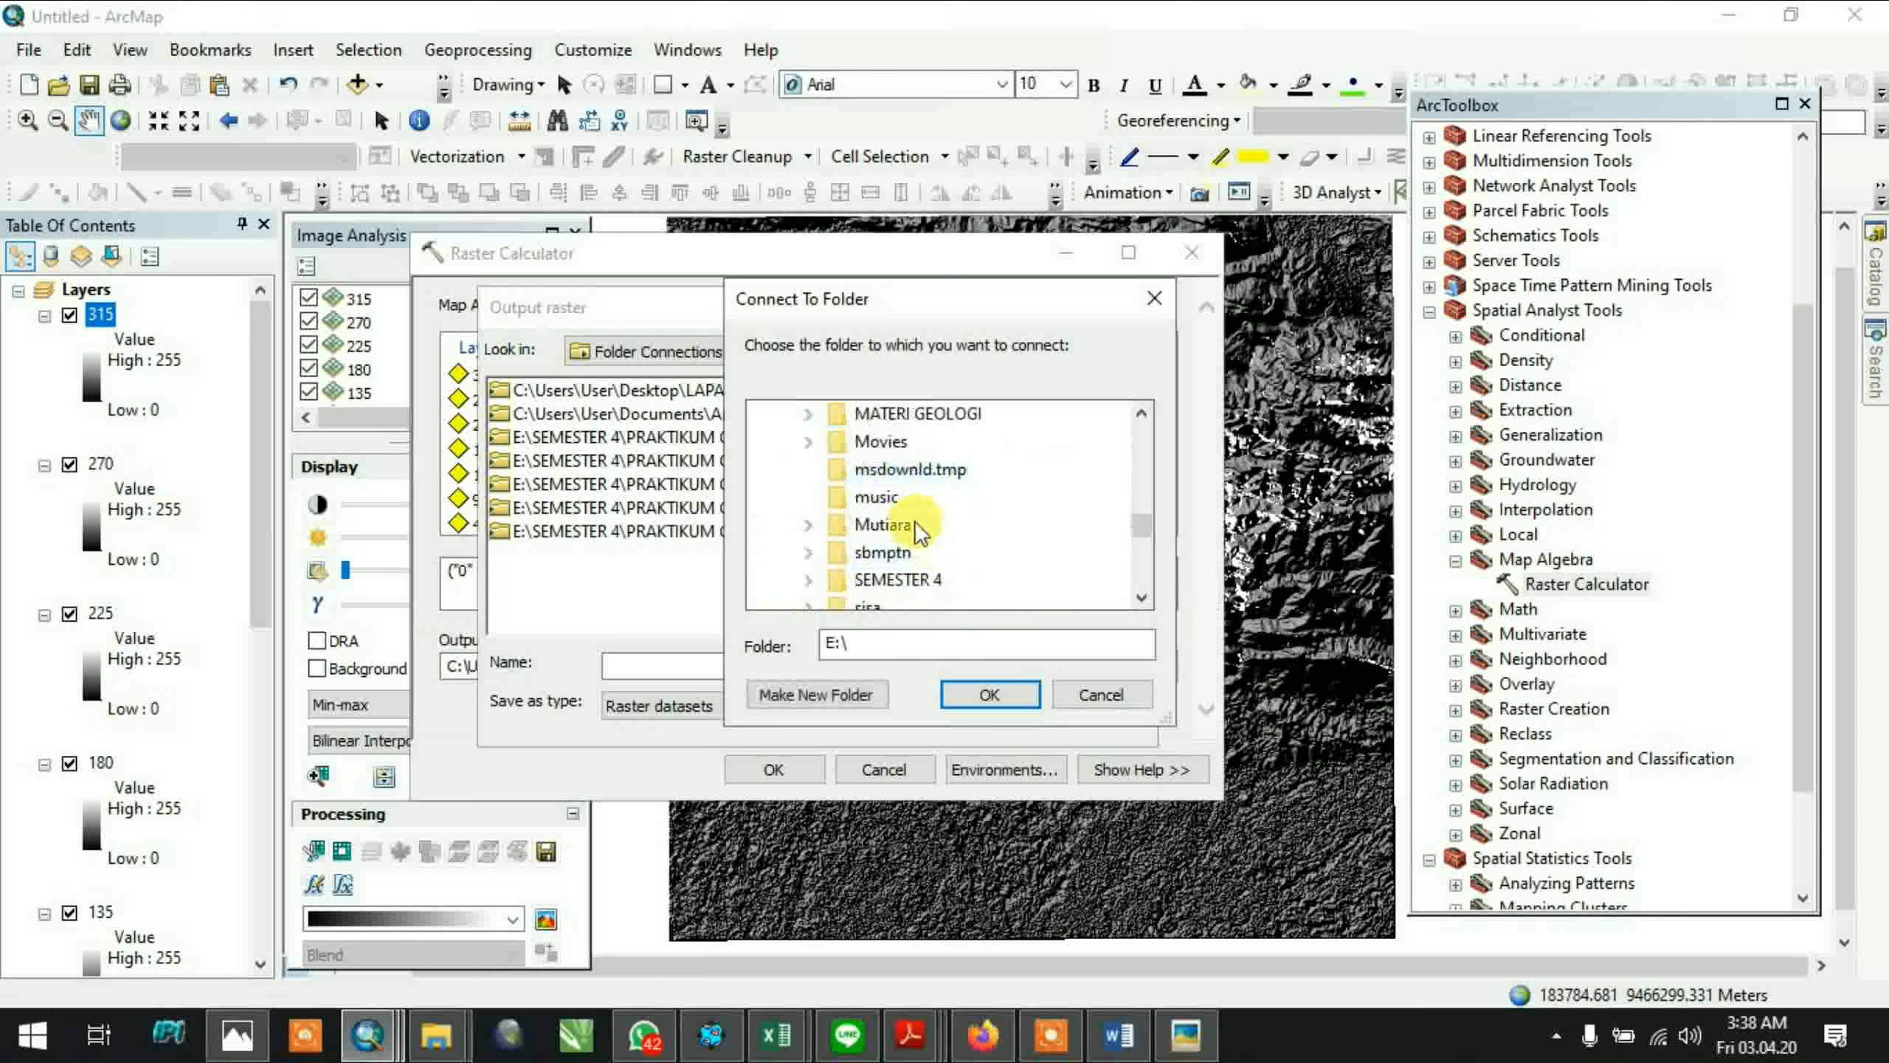
{"action": "scroll", "coordinate": [939, 554], "scroll_direction": "down", "scroll_amount": 5}
{"action": "scroll", "coordinate": [933, 469], "scroll_direction": "up", "scroll_amount": 1}
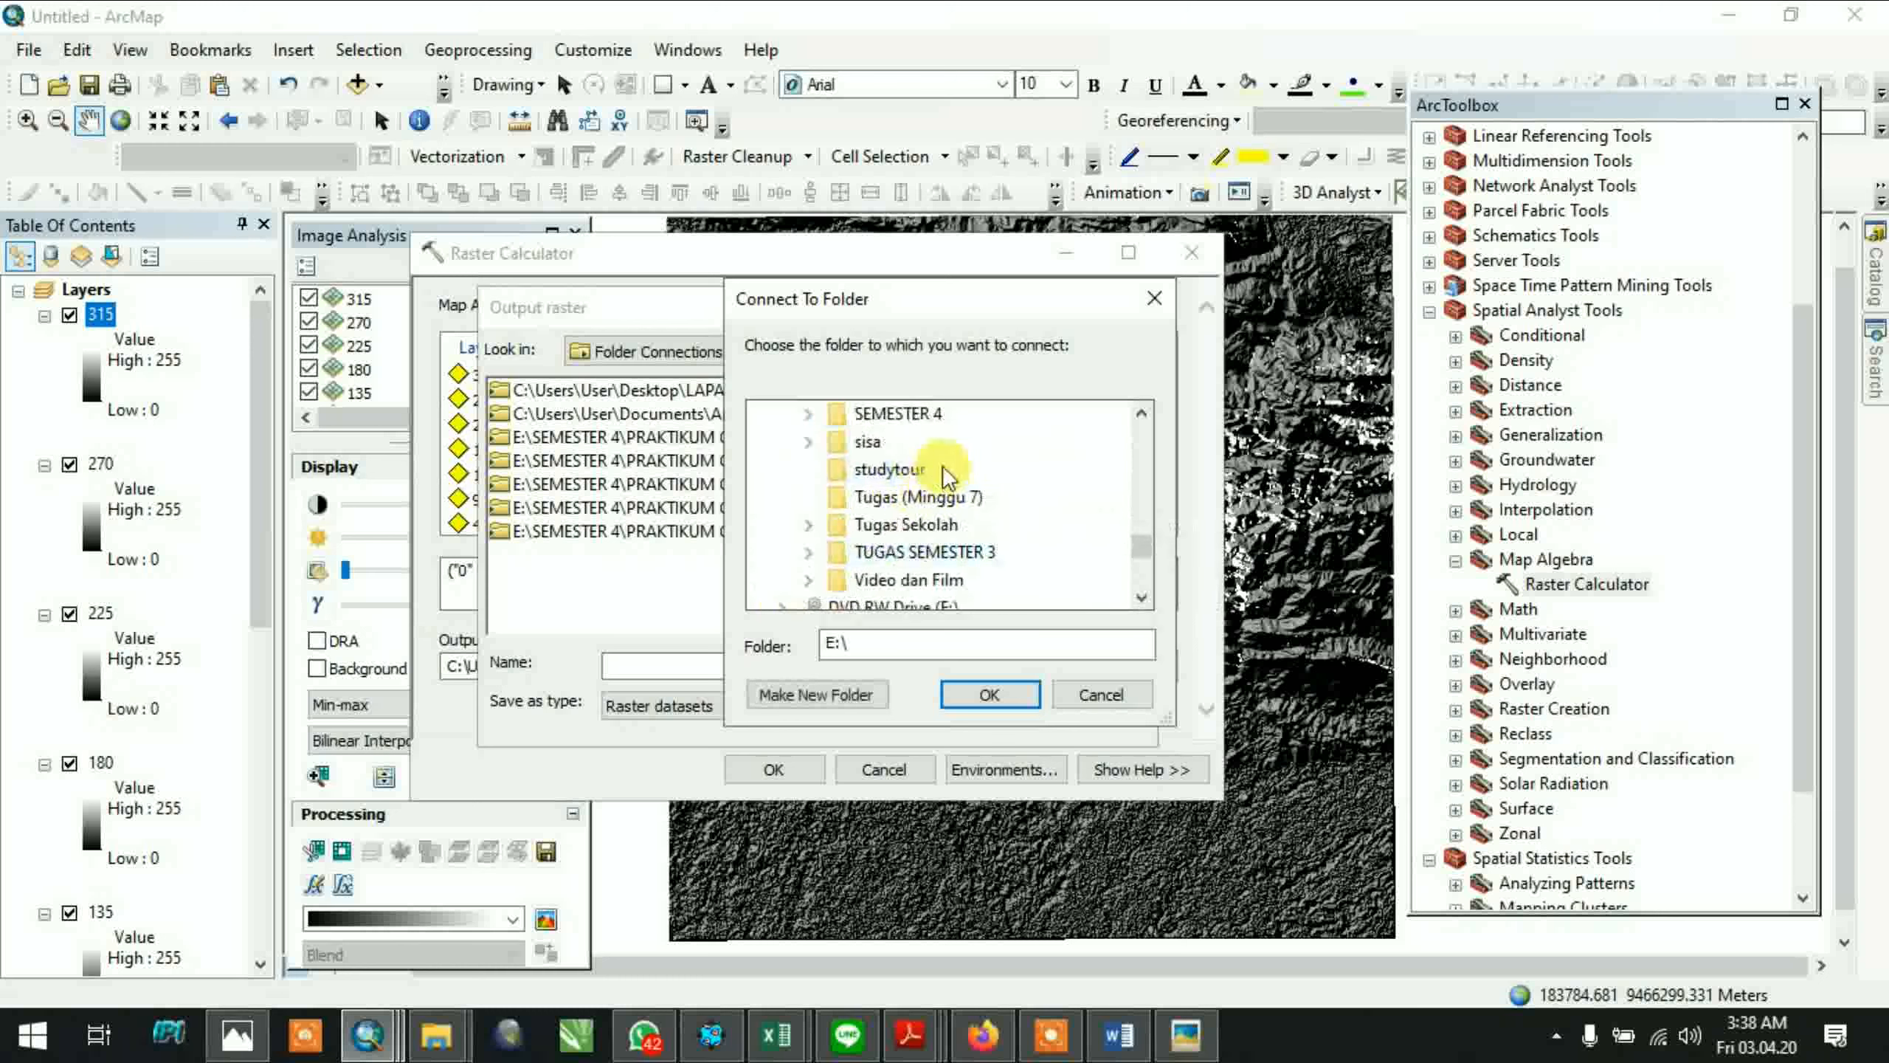
{"action": "double_click", "coordinate": [919, 417]}
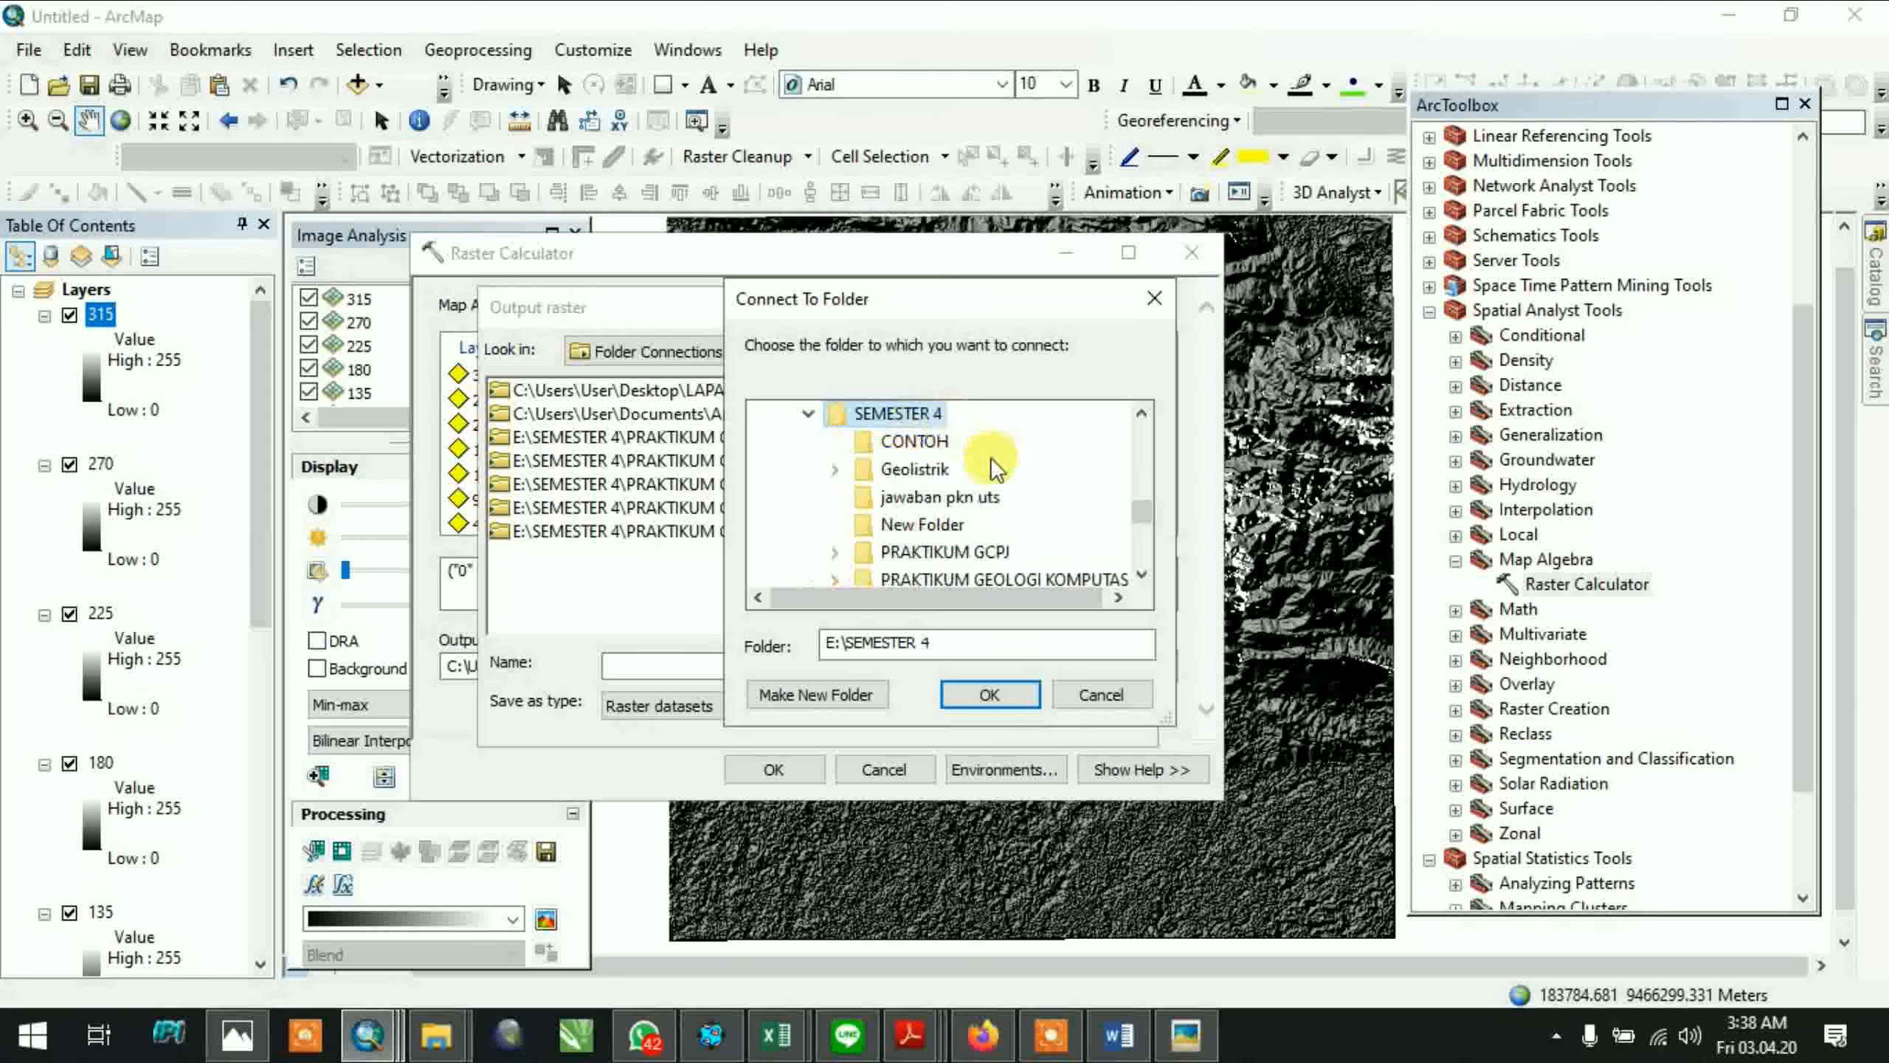
{"action": "left_click", "coordinate": [913, 442]}
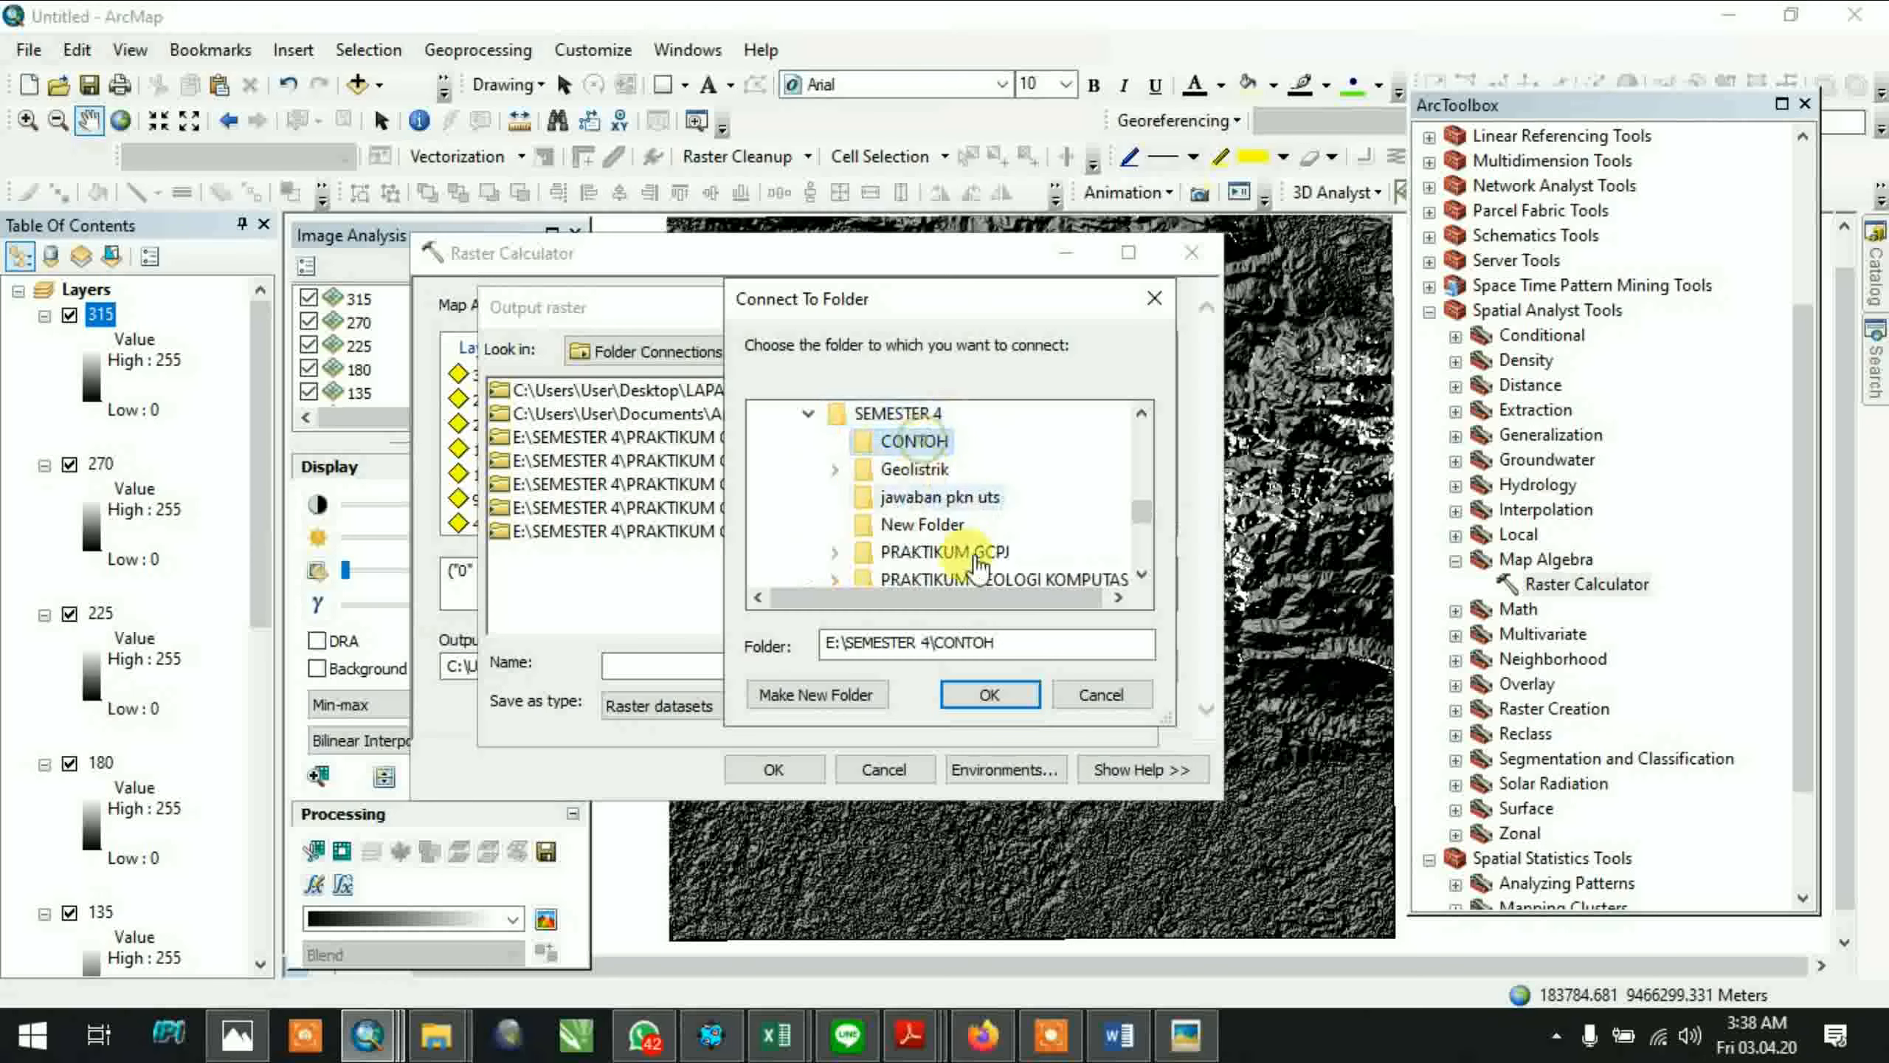
{"action": "left_click", "coordinate": [1000, 684]}
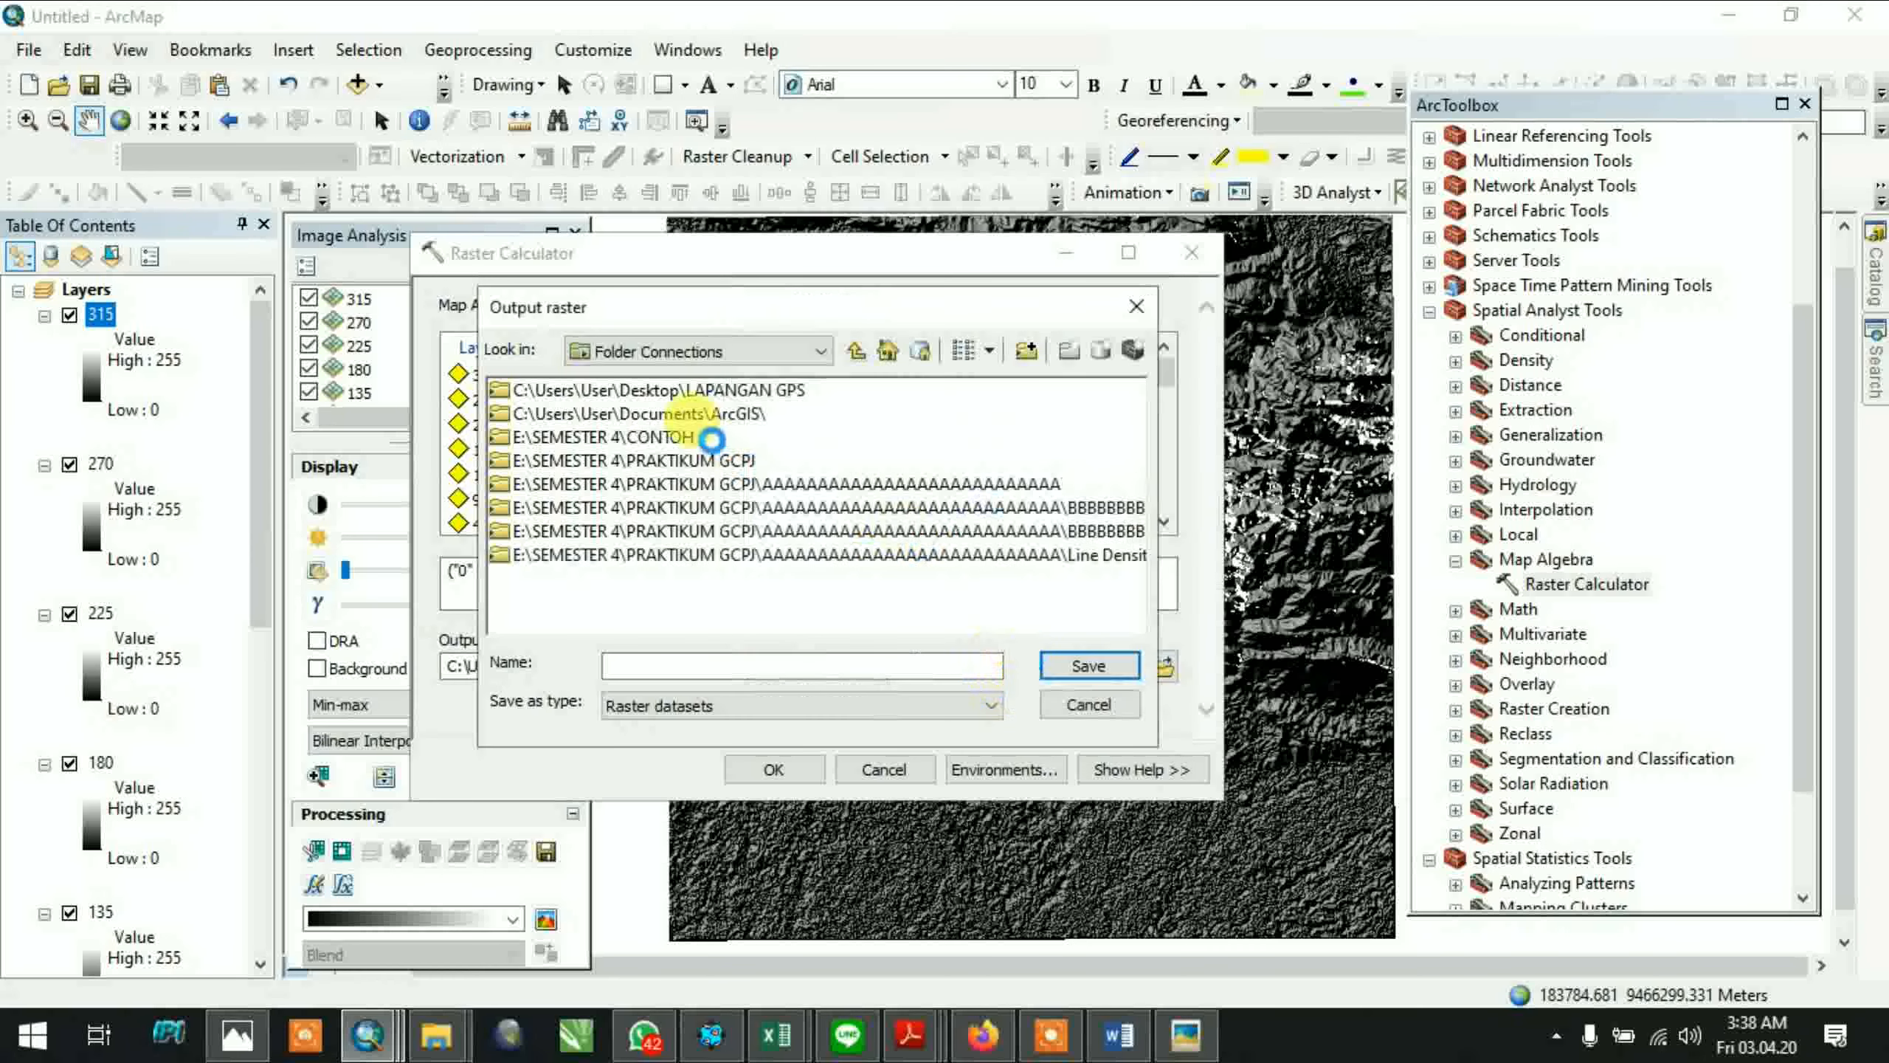
Name the output raster TTD in the connected CONTOH folder and run the raster calculation
{"action": "double_click", "coordinate": [690, 439]}
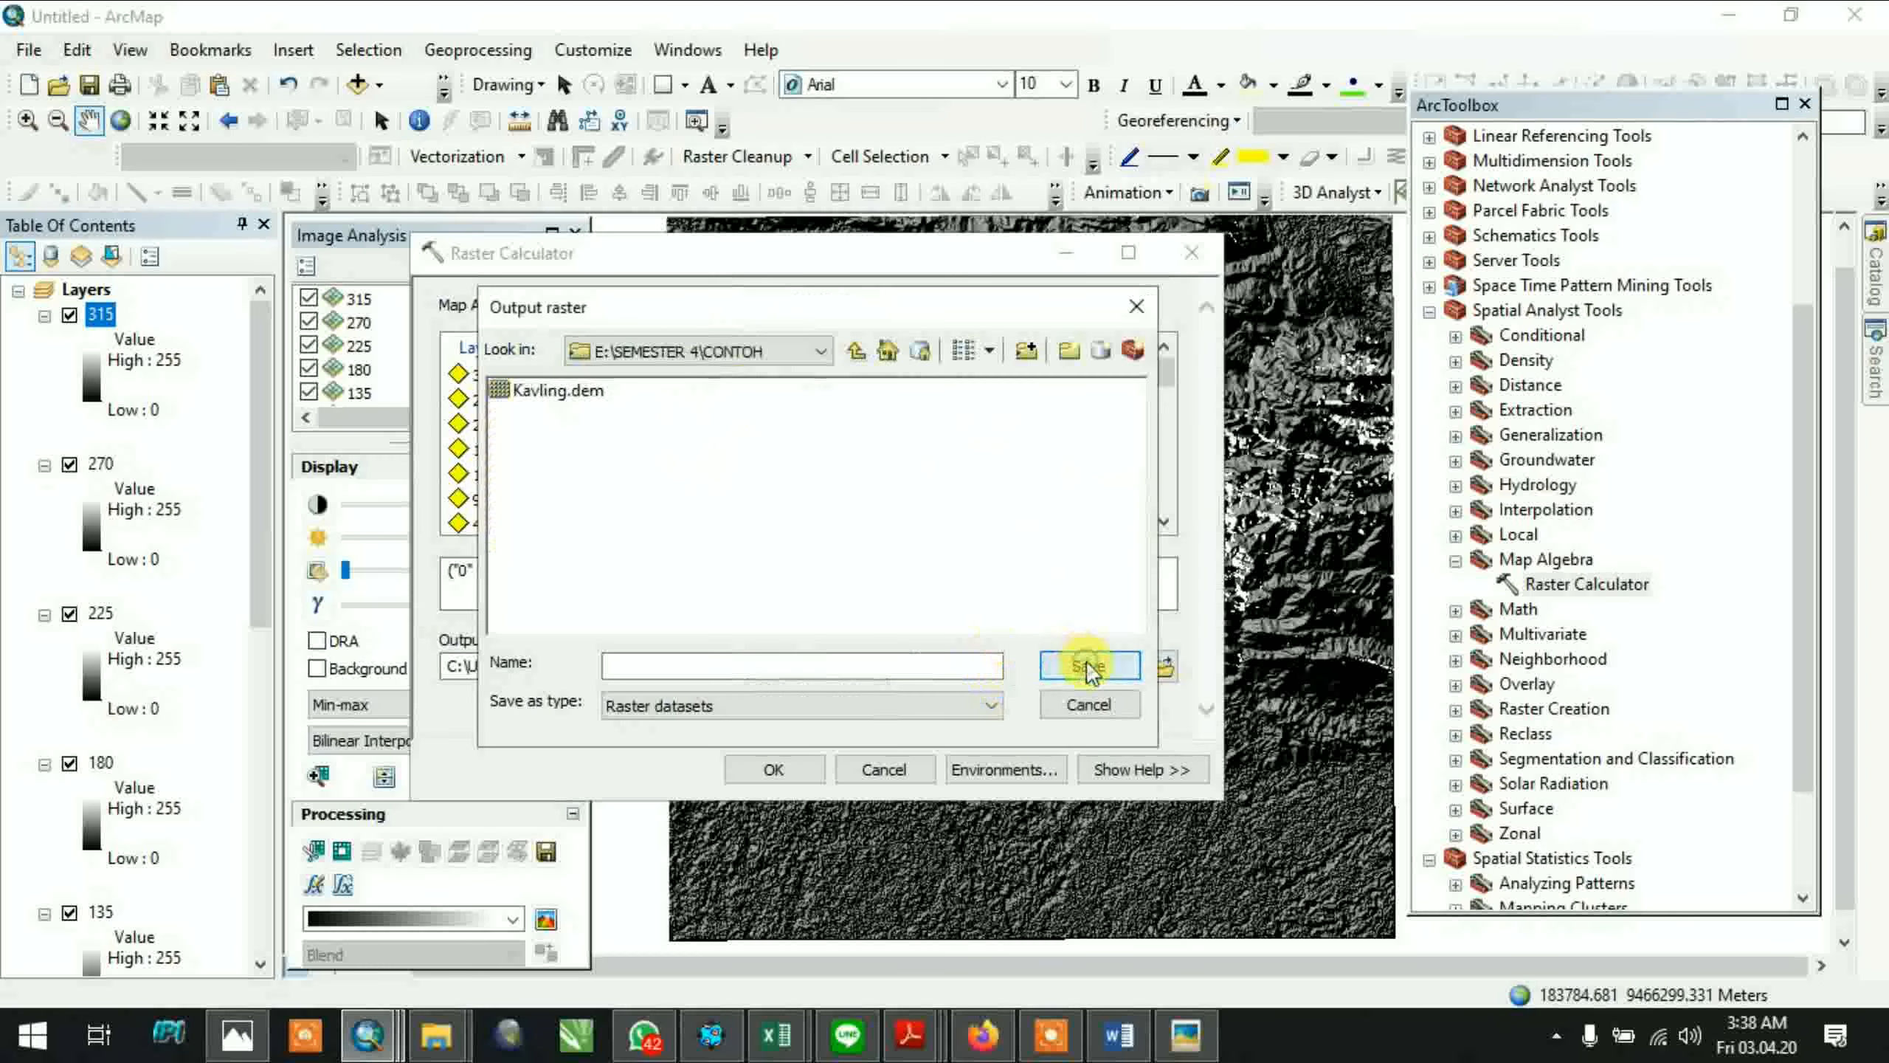
{"action": "left_click", "coordinate": [911, 664]}
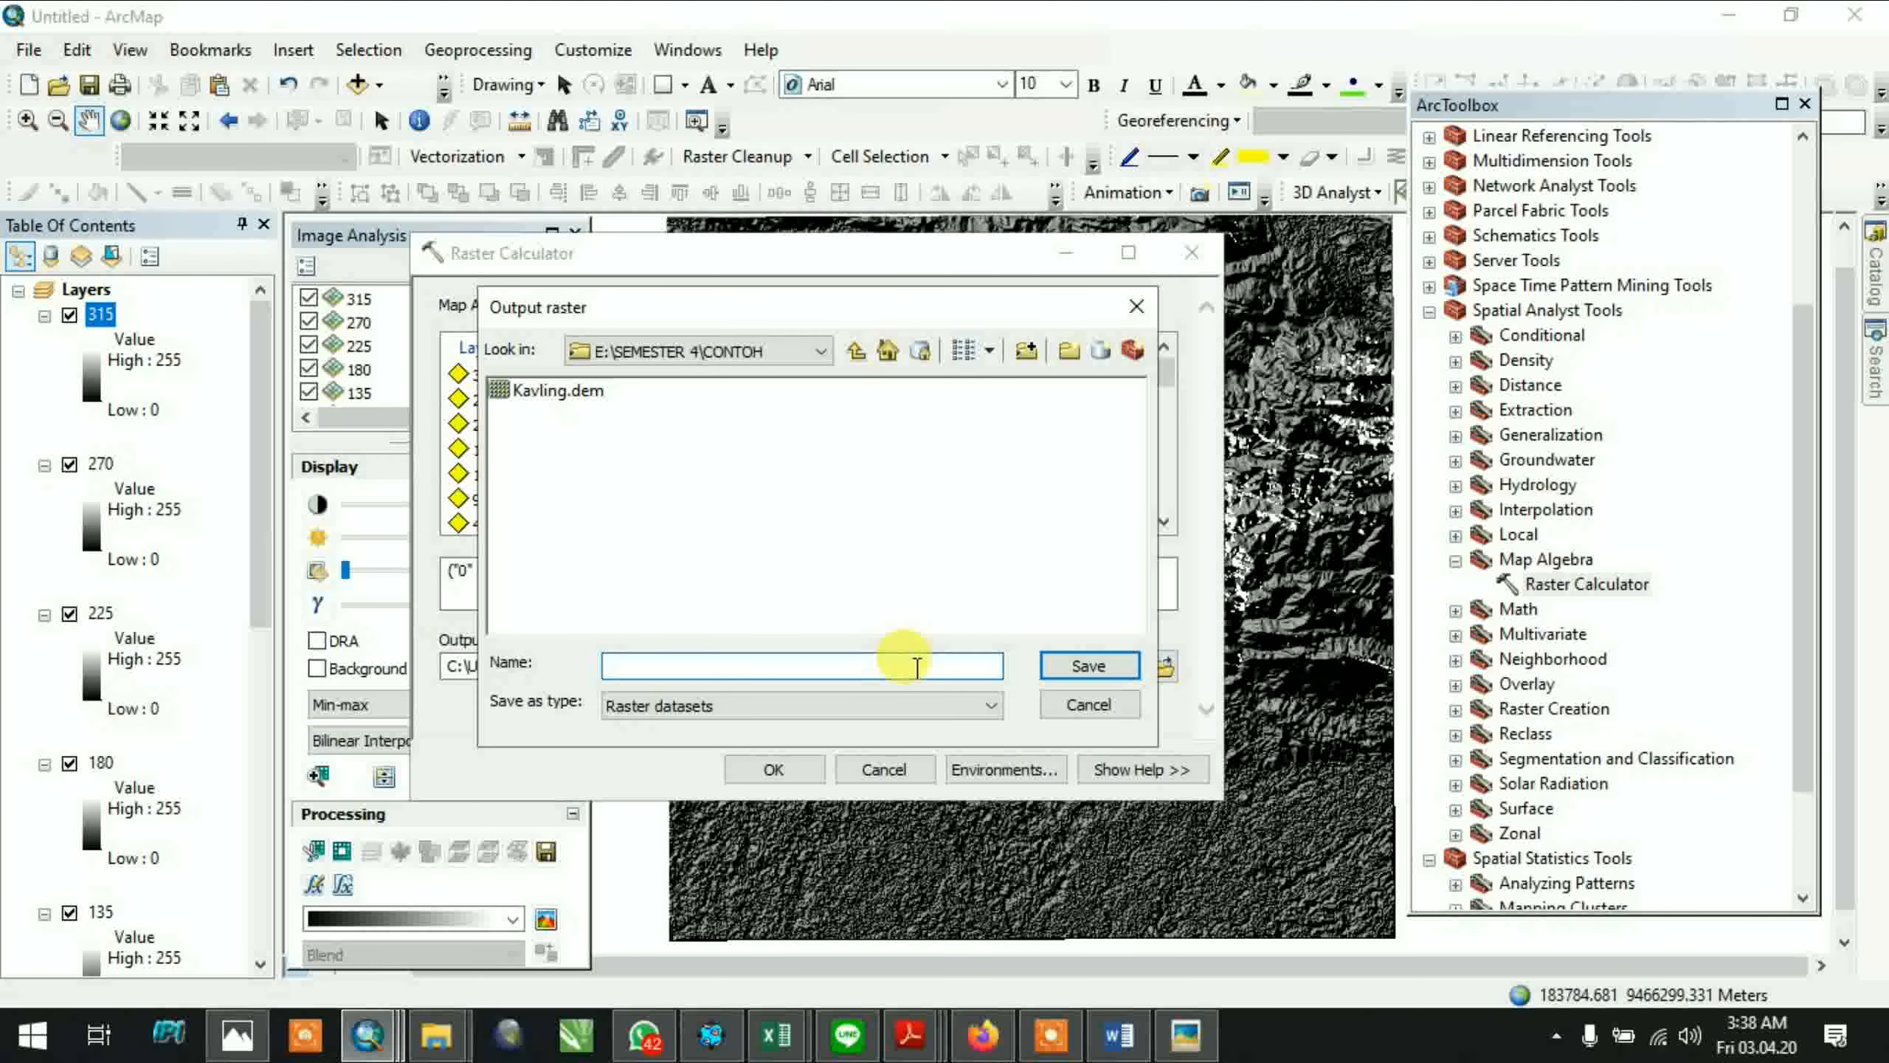
{"action": "type", "text": "TTD"}
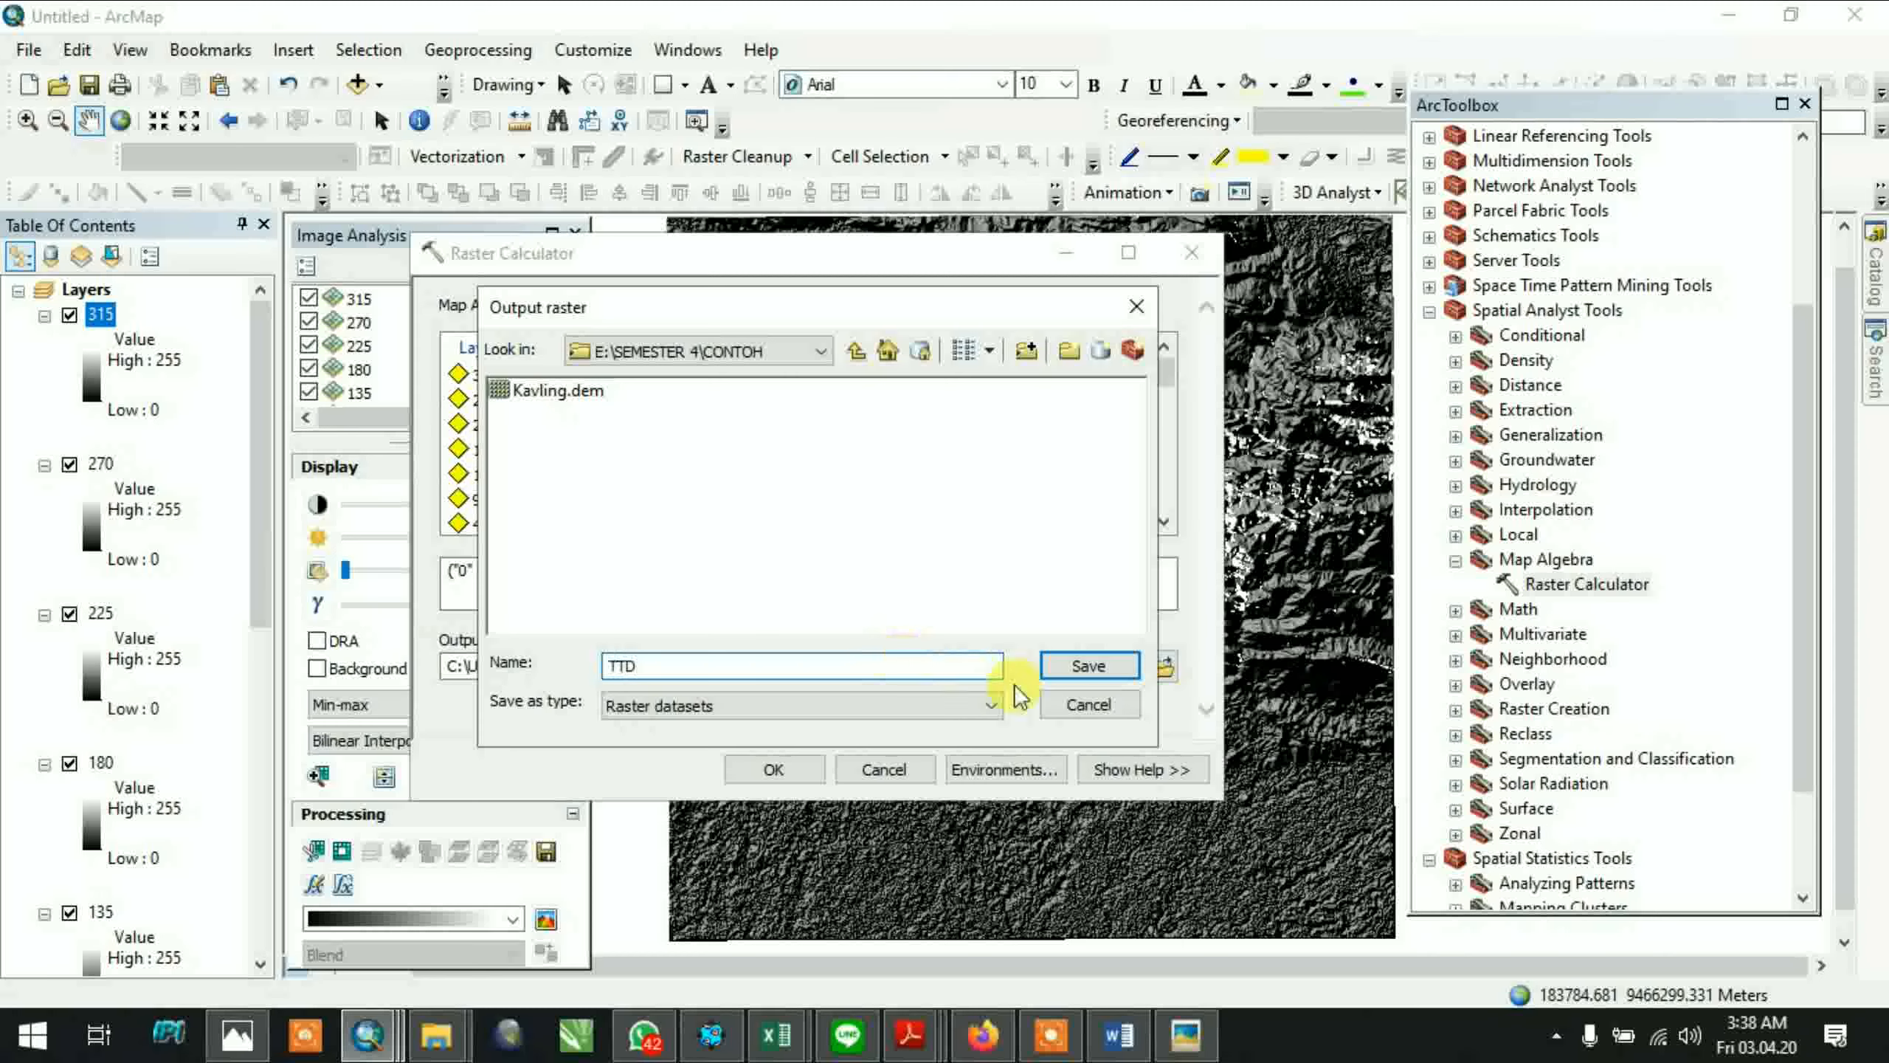
{"action": "left_click", "coordinate": [1117, 670]}
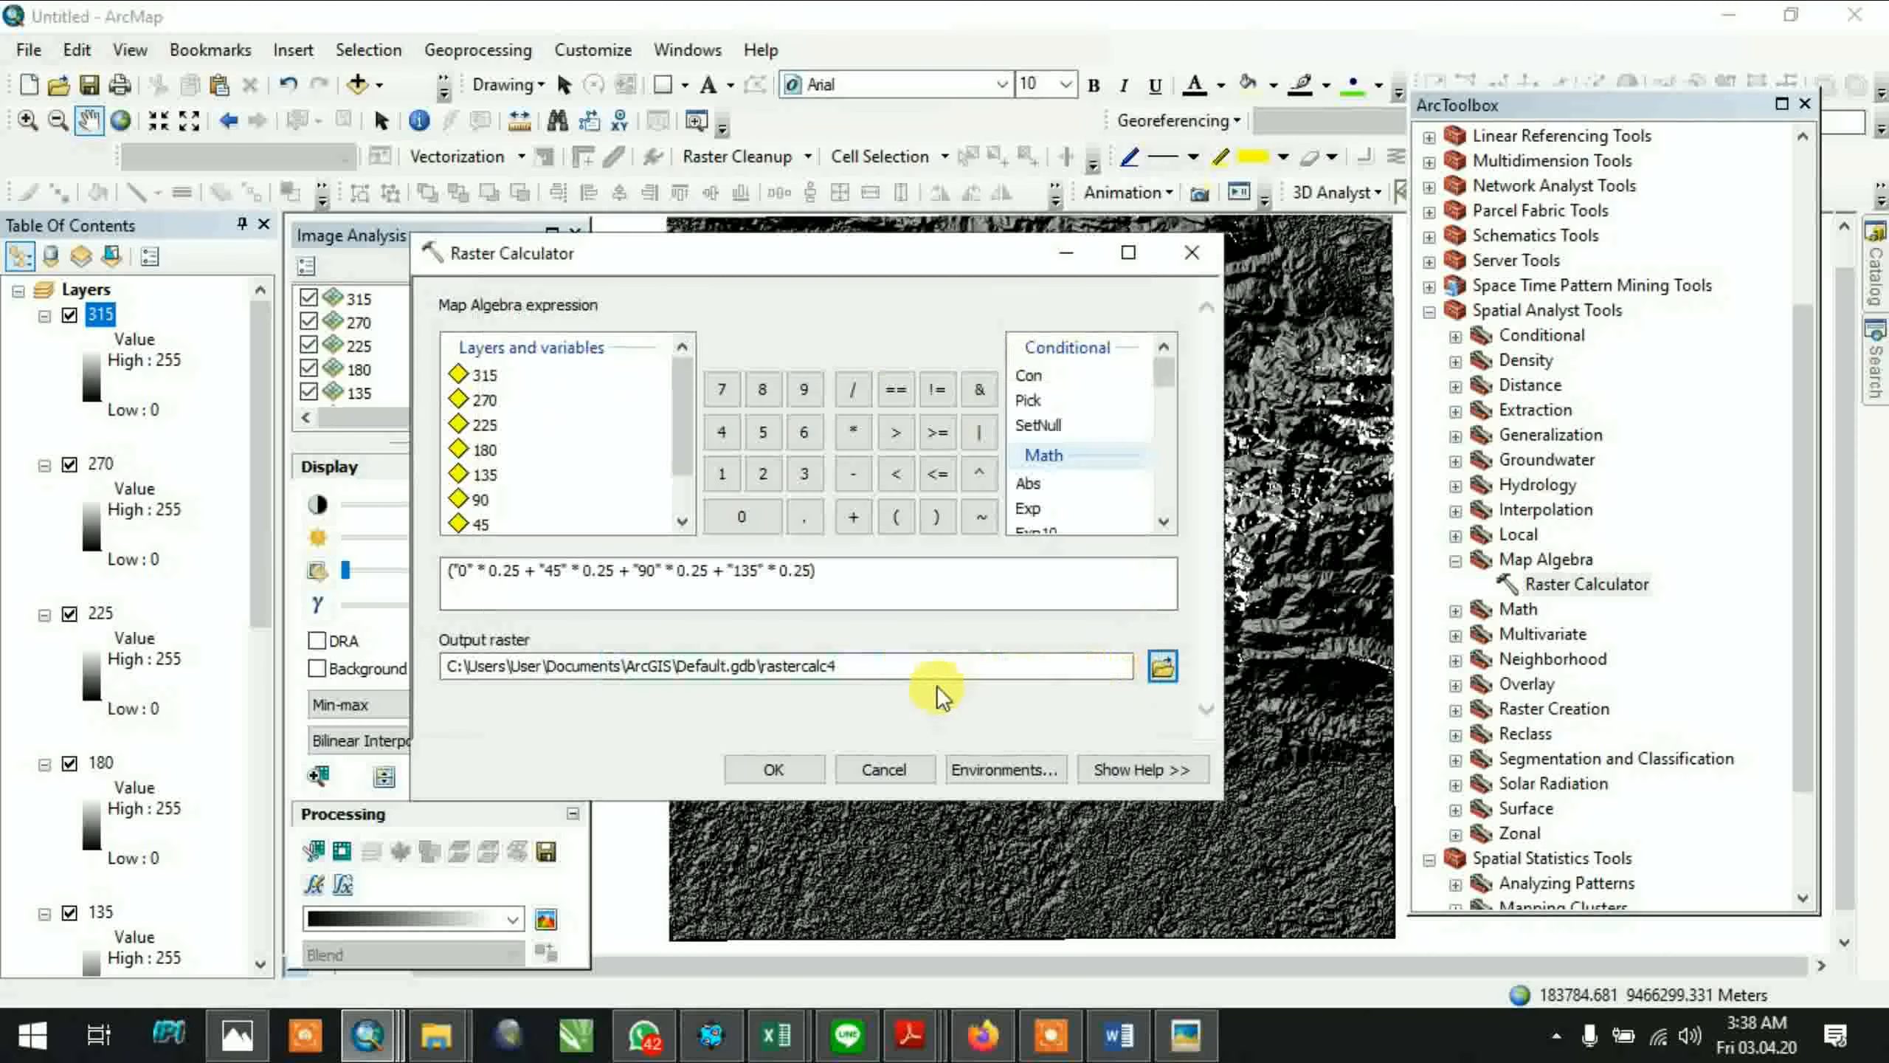
{"action": "left_click", "coordinate": [774, 770]}
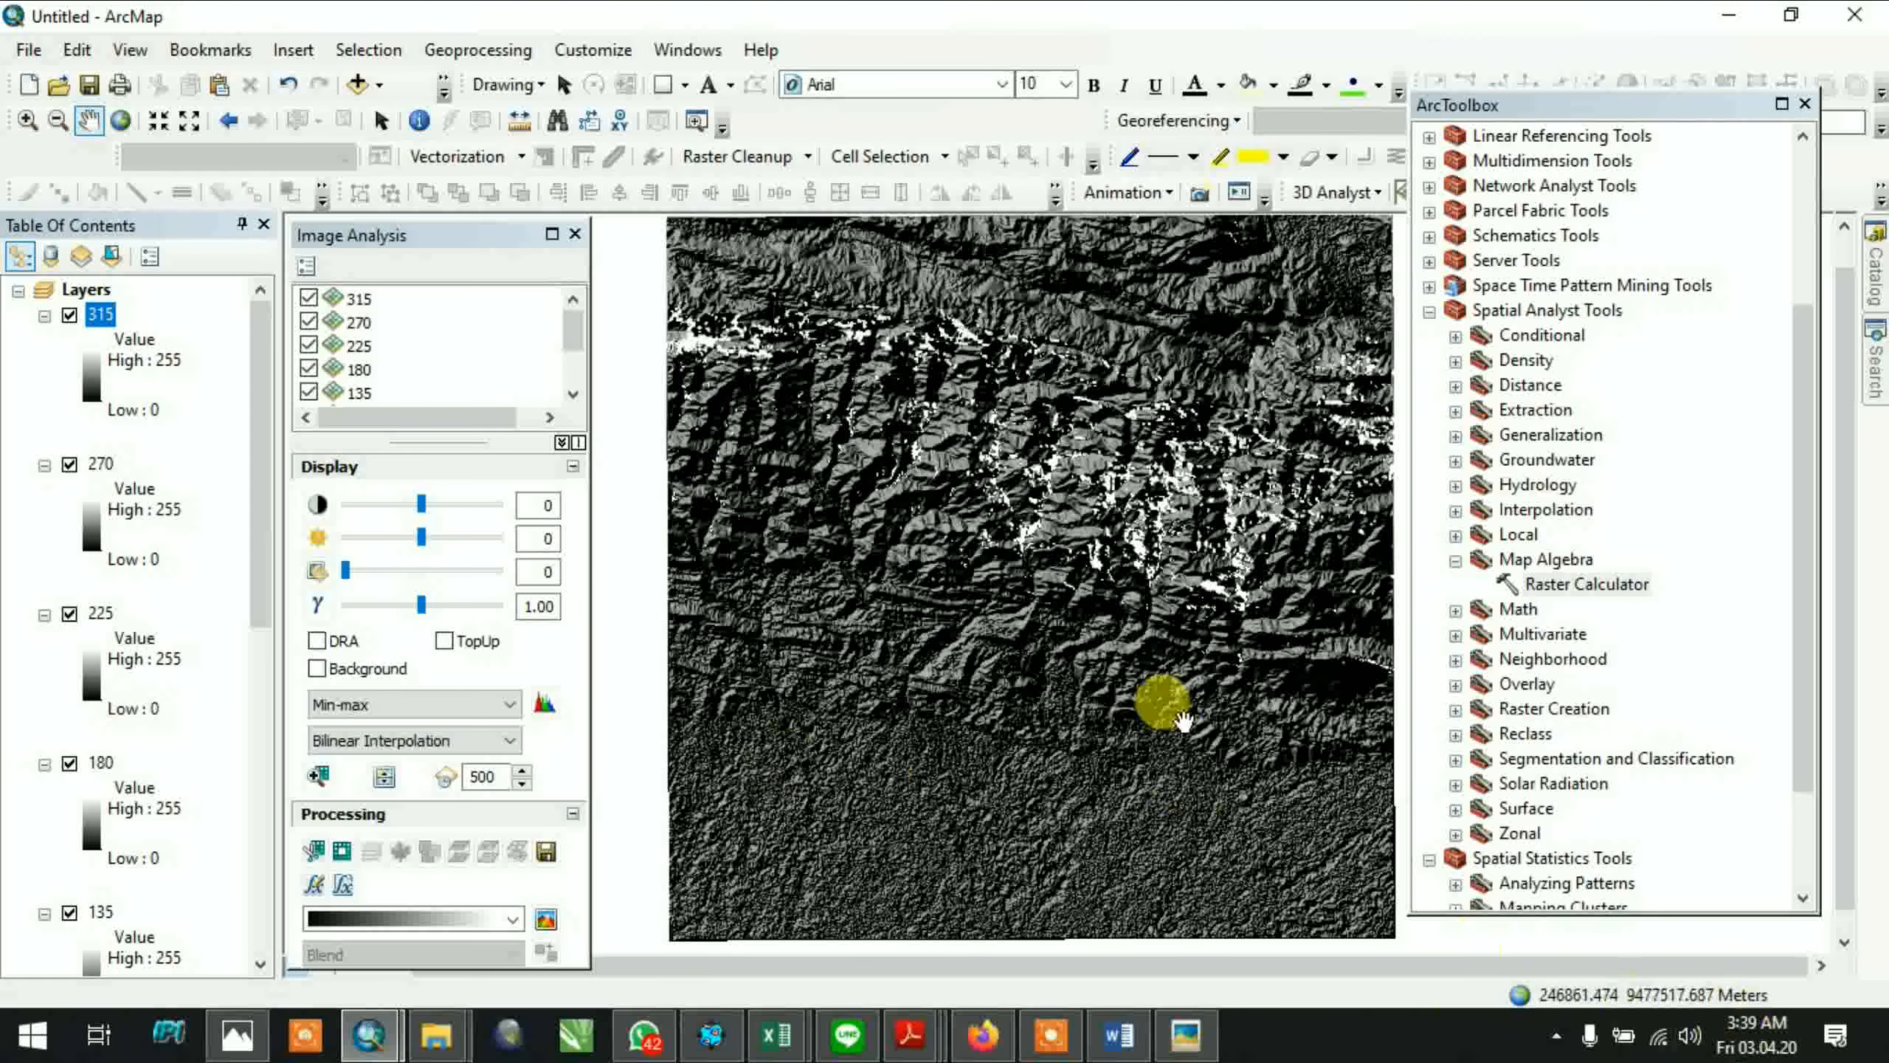
{"action": "scroll", "coordinate": [1137, 696], "scroll_direction": "up", "scroll_amount": 2}
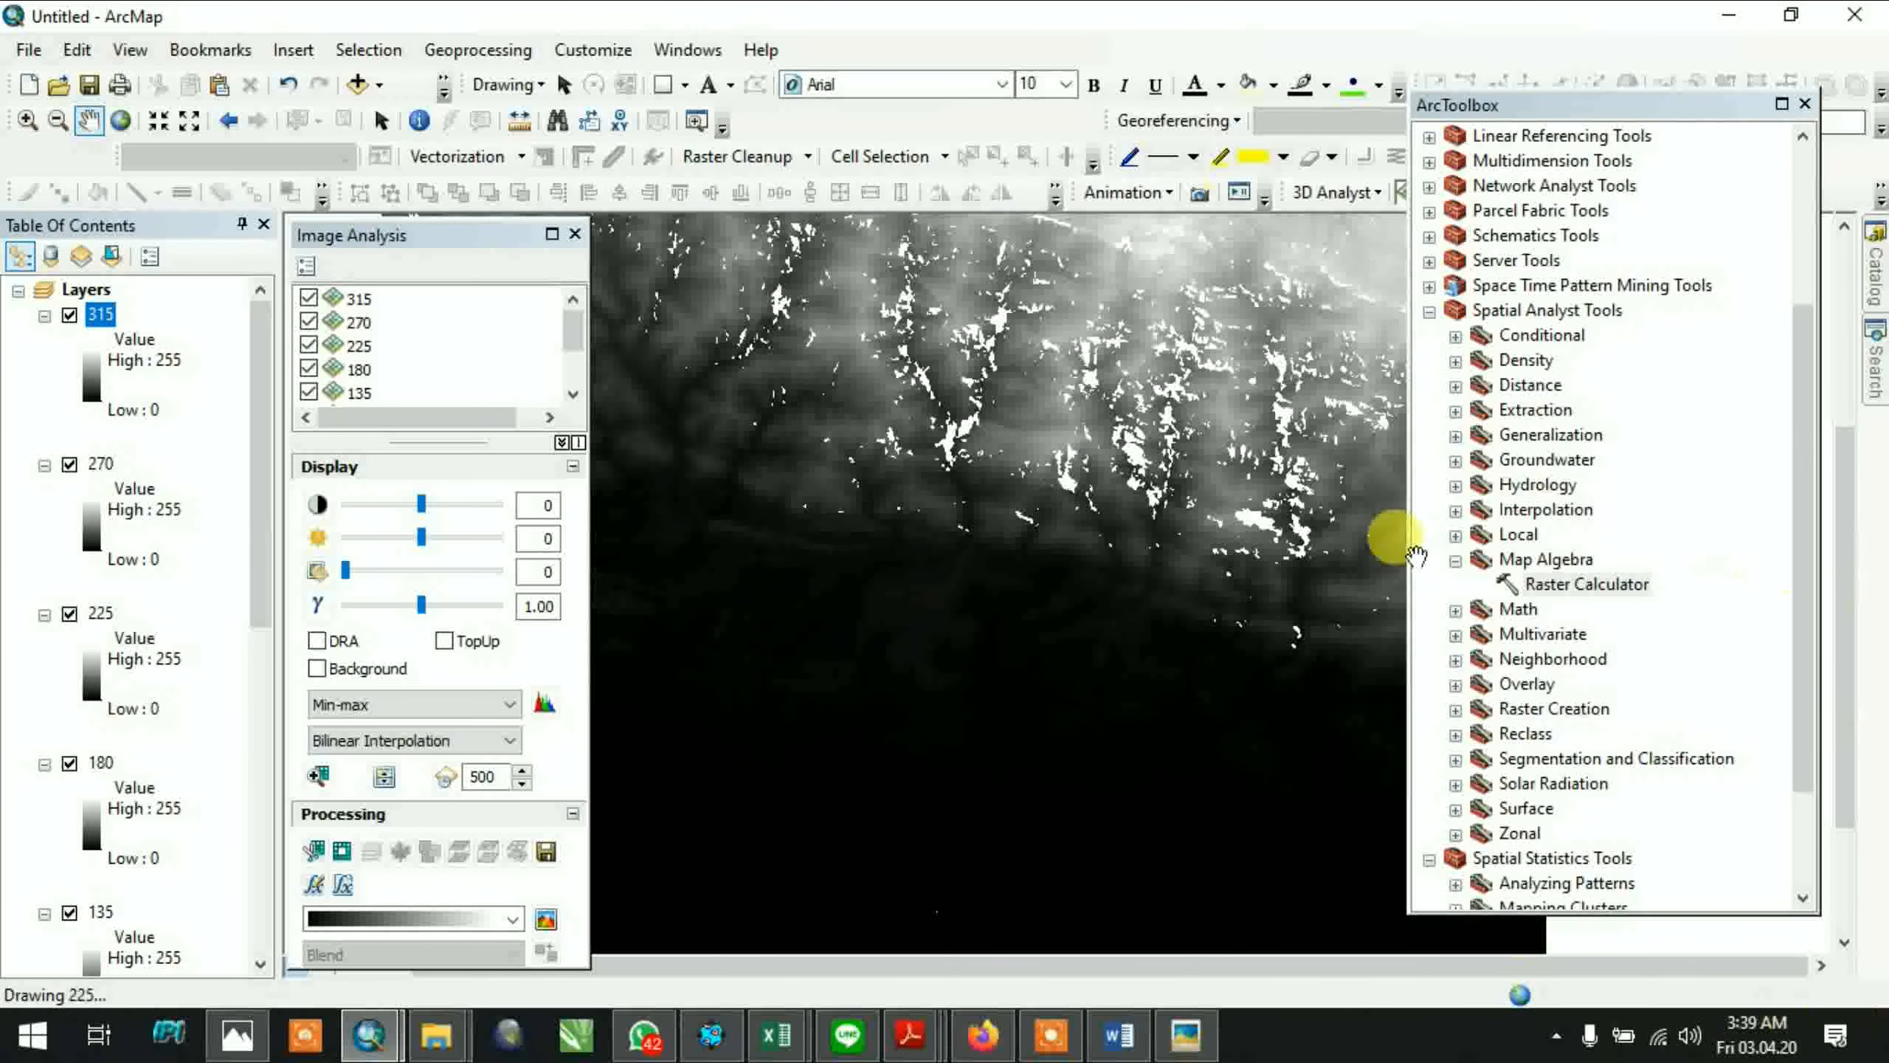
{"action": "scroll", "coordinate": [1283, 633], "scroll_direction": "up", "scroll_amount": 1}
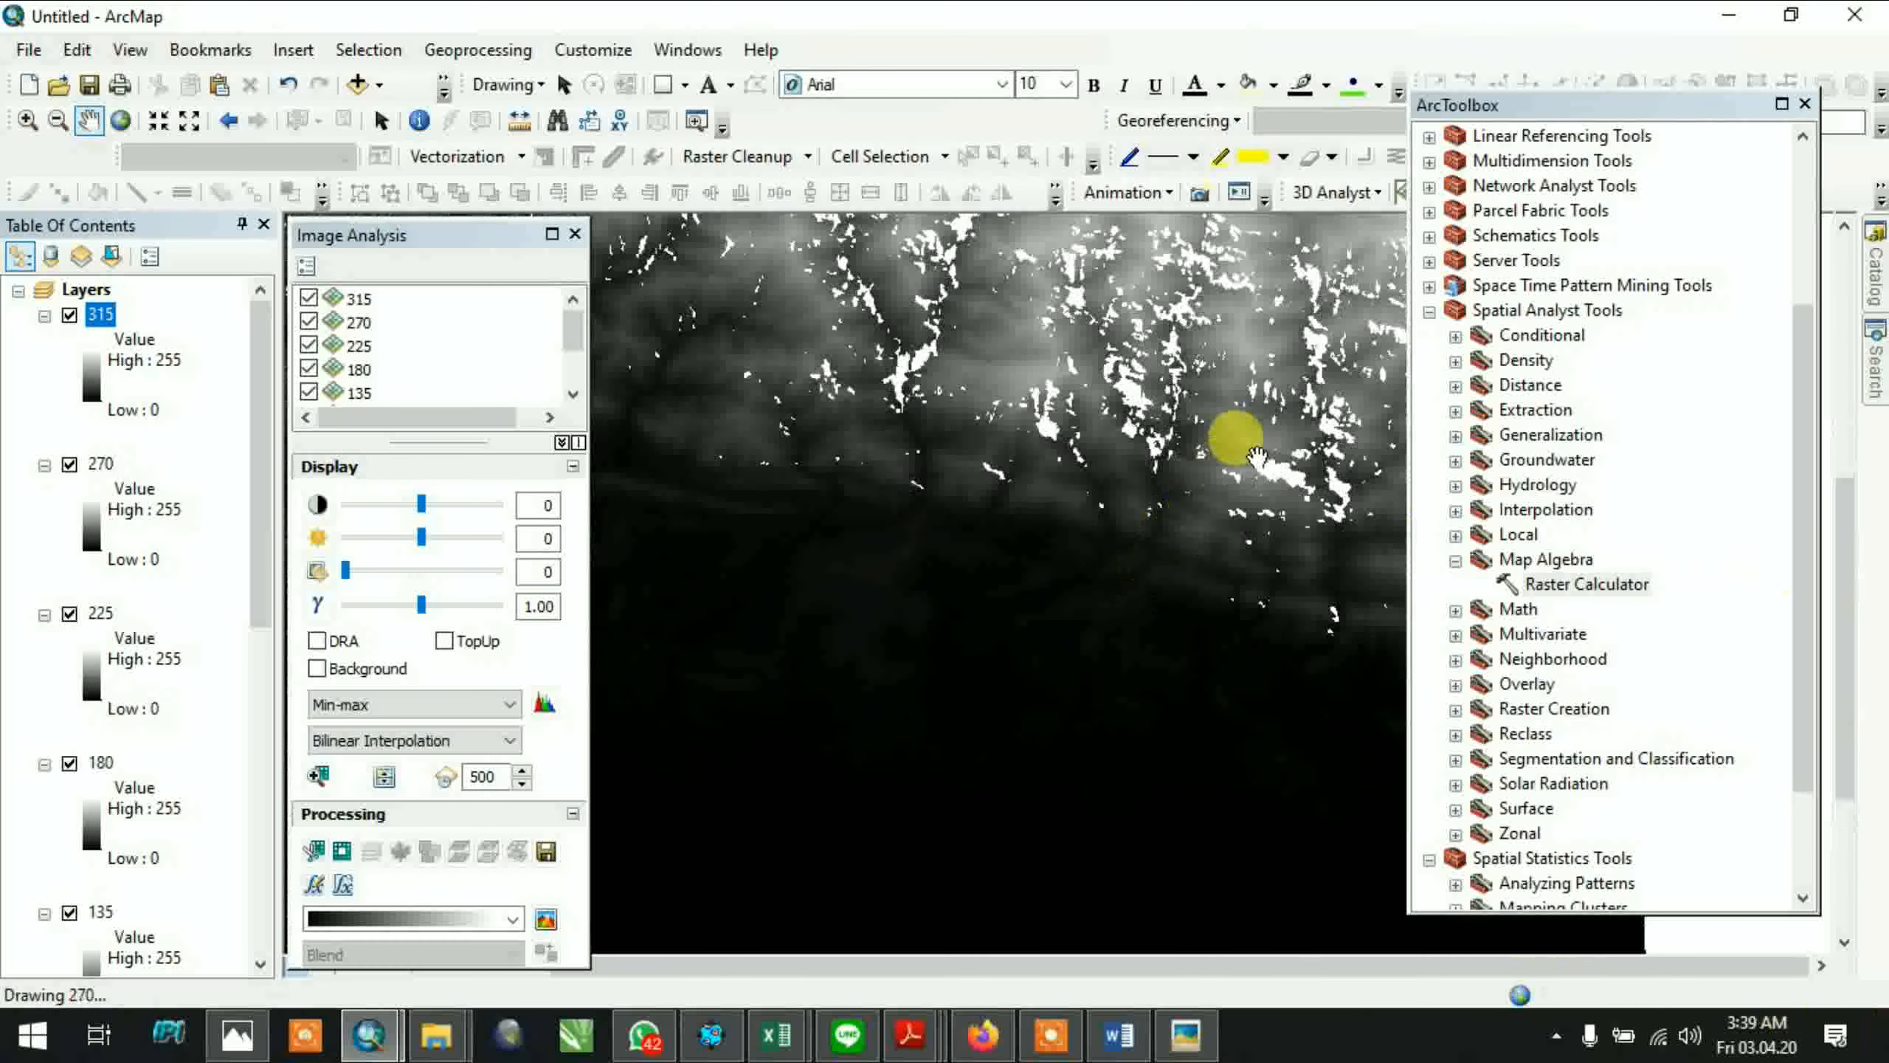
{"action": "scroll", "coordinate": [1254, 454], "scroll_direction": "up", "scroll_amount": 1}
{"action": "scroll", "coordinate": [1254, 453], "scroll_direction": "down", "scroll_amount": 1}
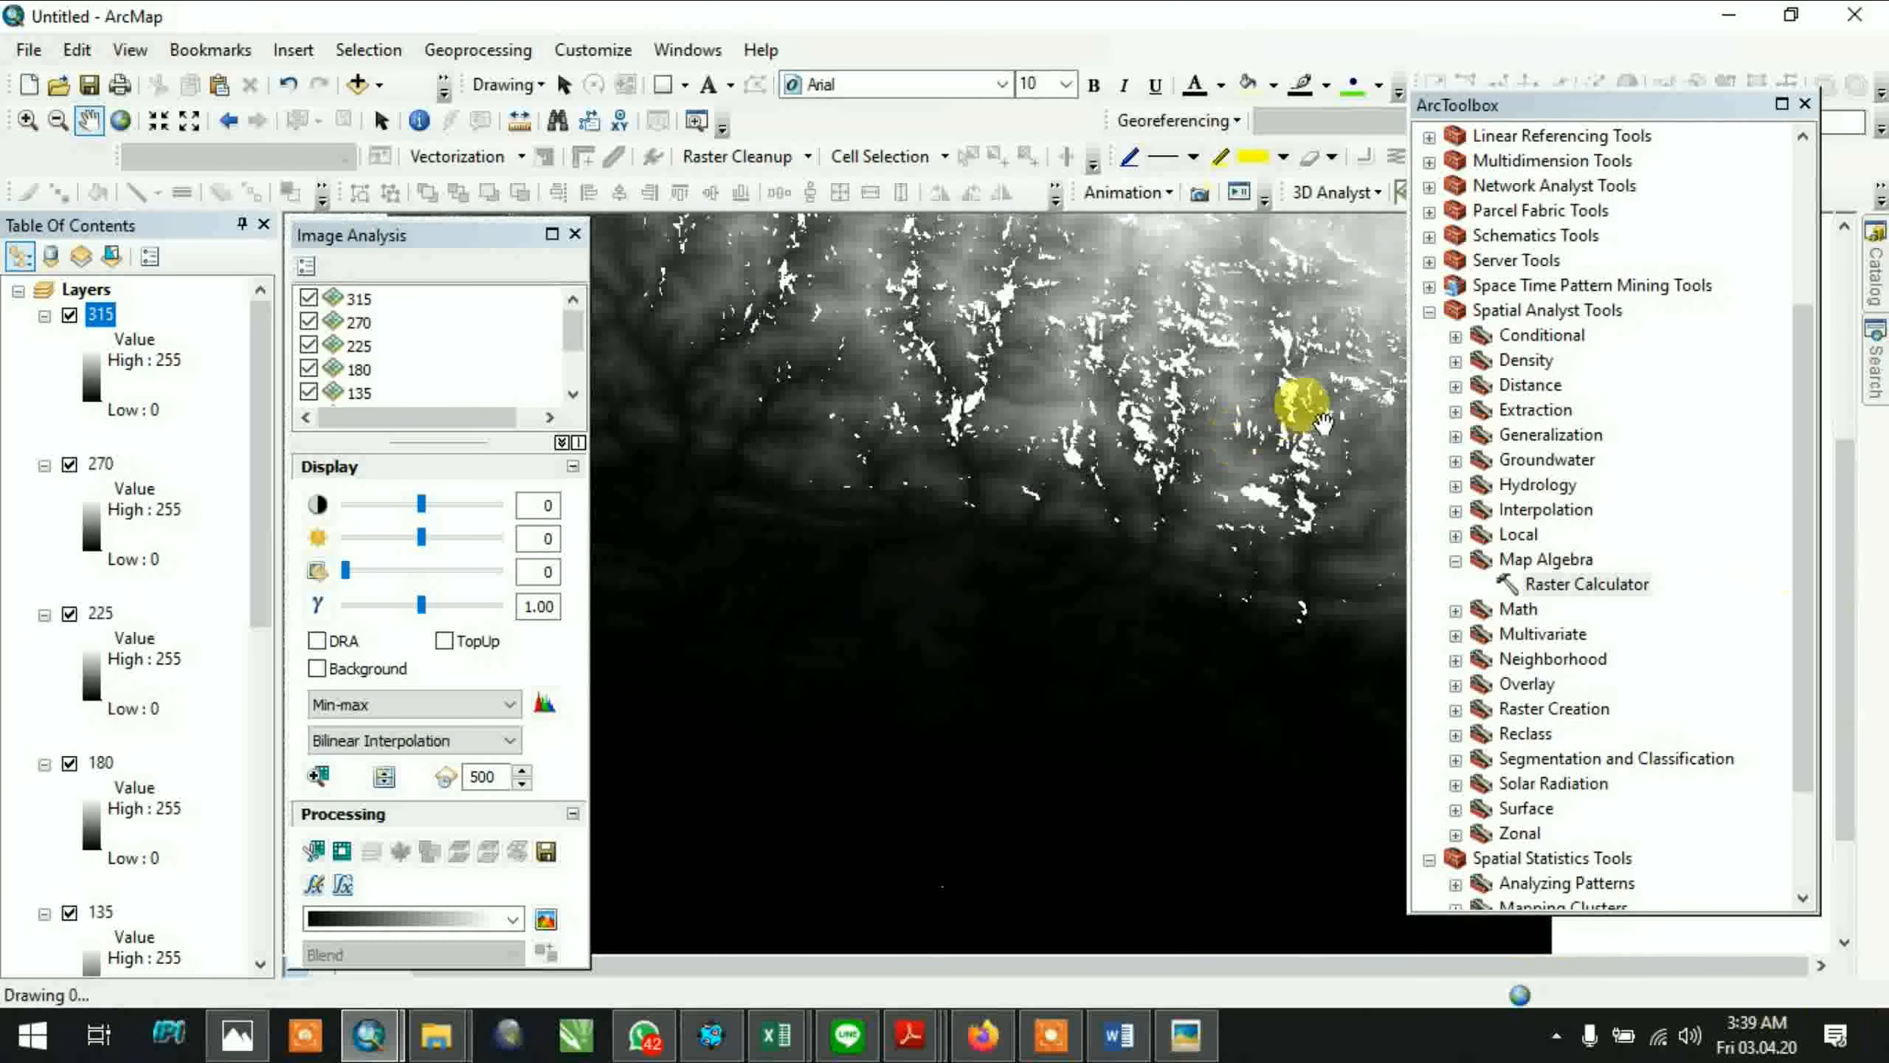
{"action": "scroll", "coordinate": [1295, 625], "scroll_direction": "down", "scroll_amount": 1}
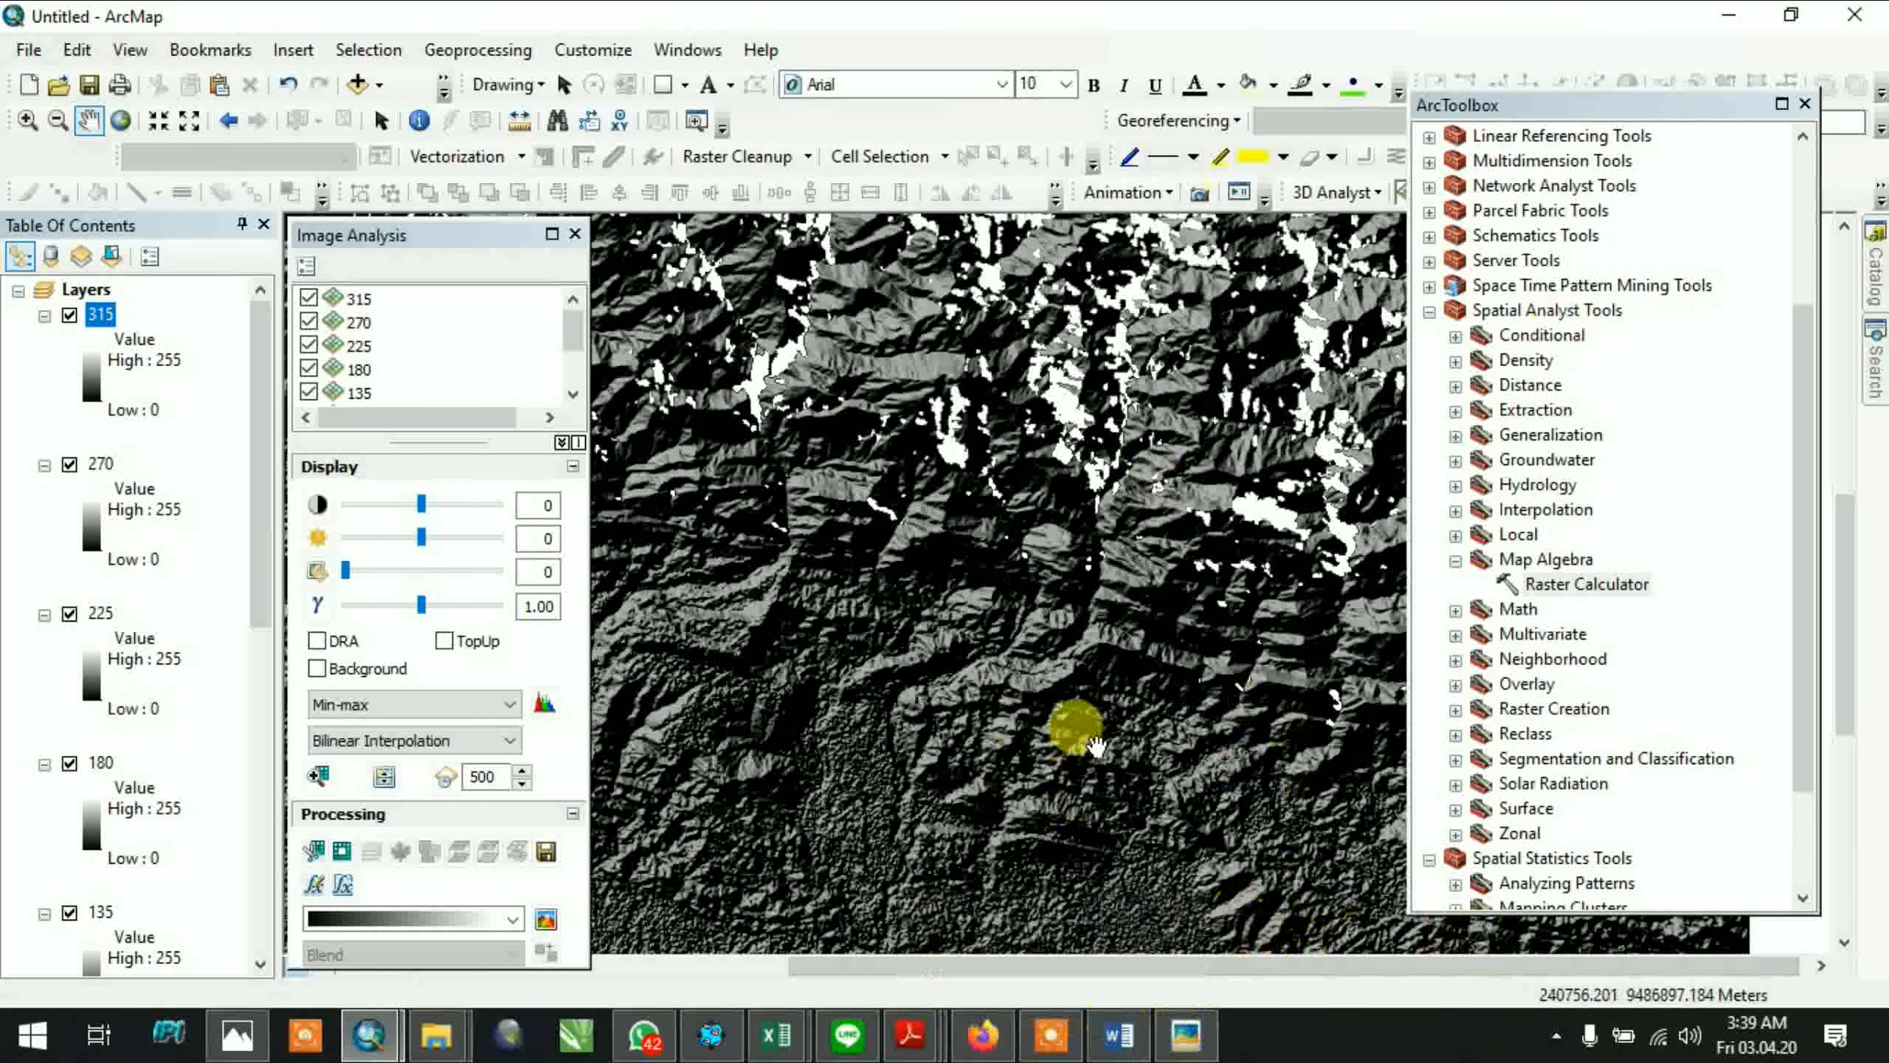
{"action": "left_click", "coordinate": [1050, 1034]}
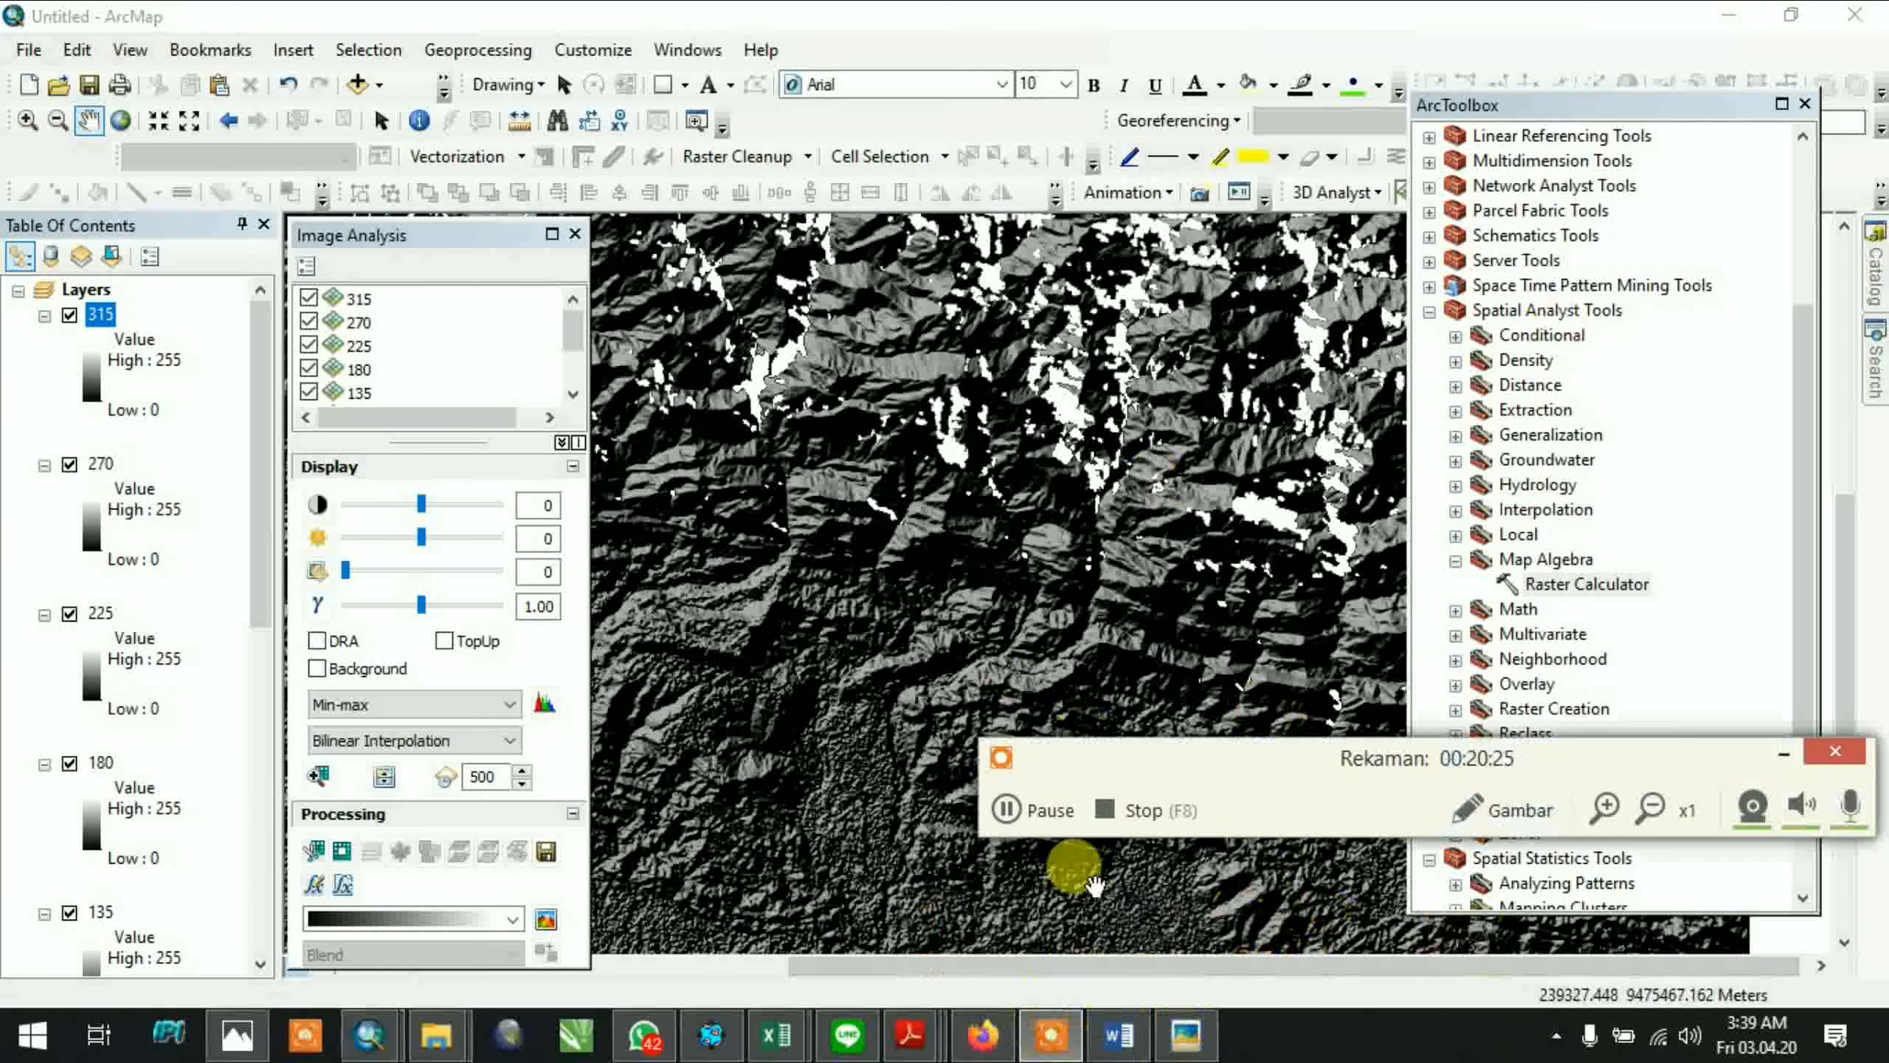
{"action": "left_click", "coordinate": [1042, 818]}
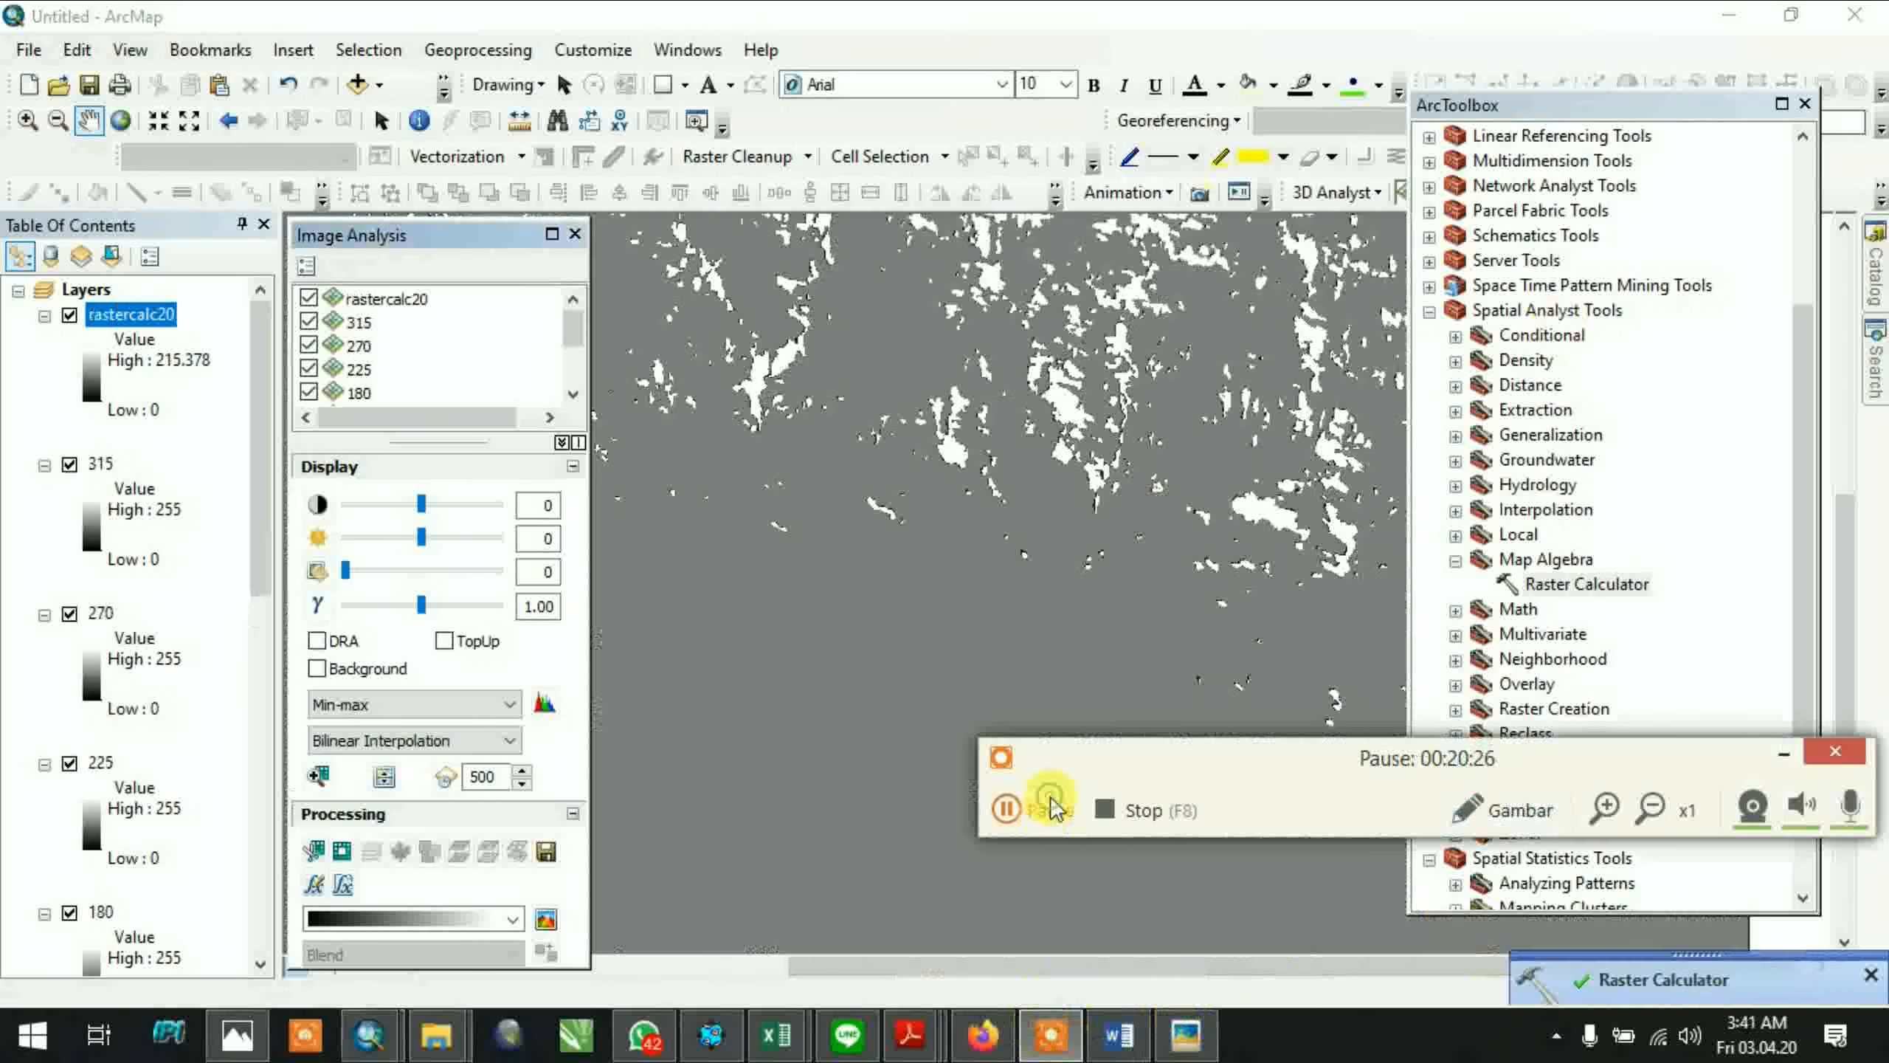
{"action": "left_click", "coordinate": [1045, 814]}
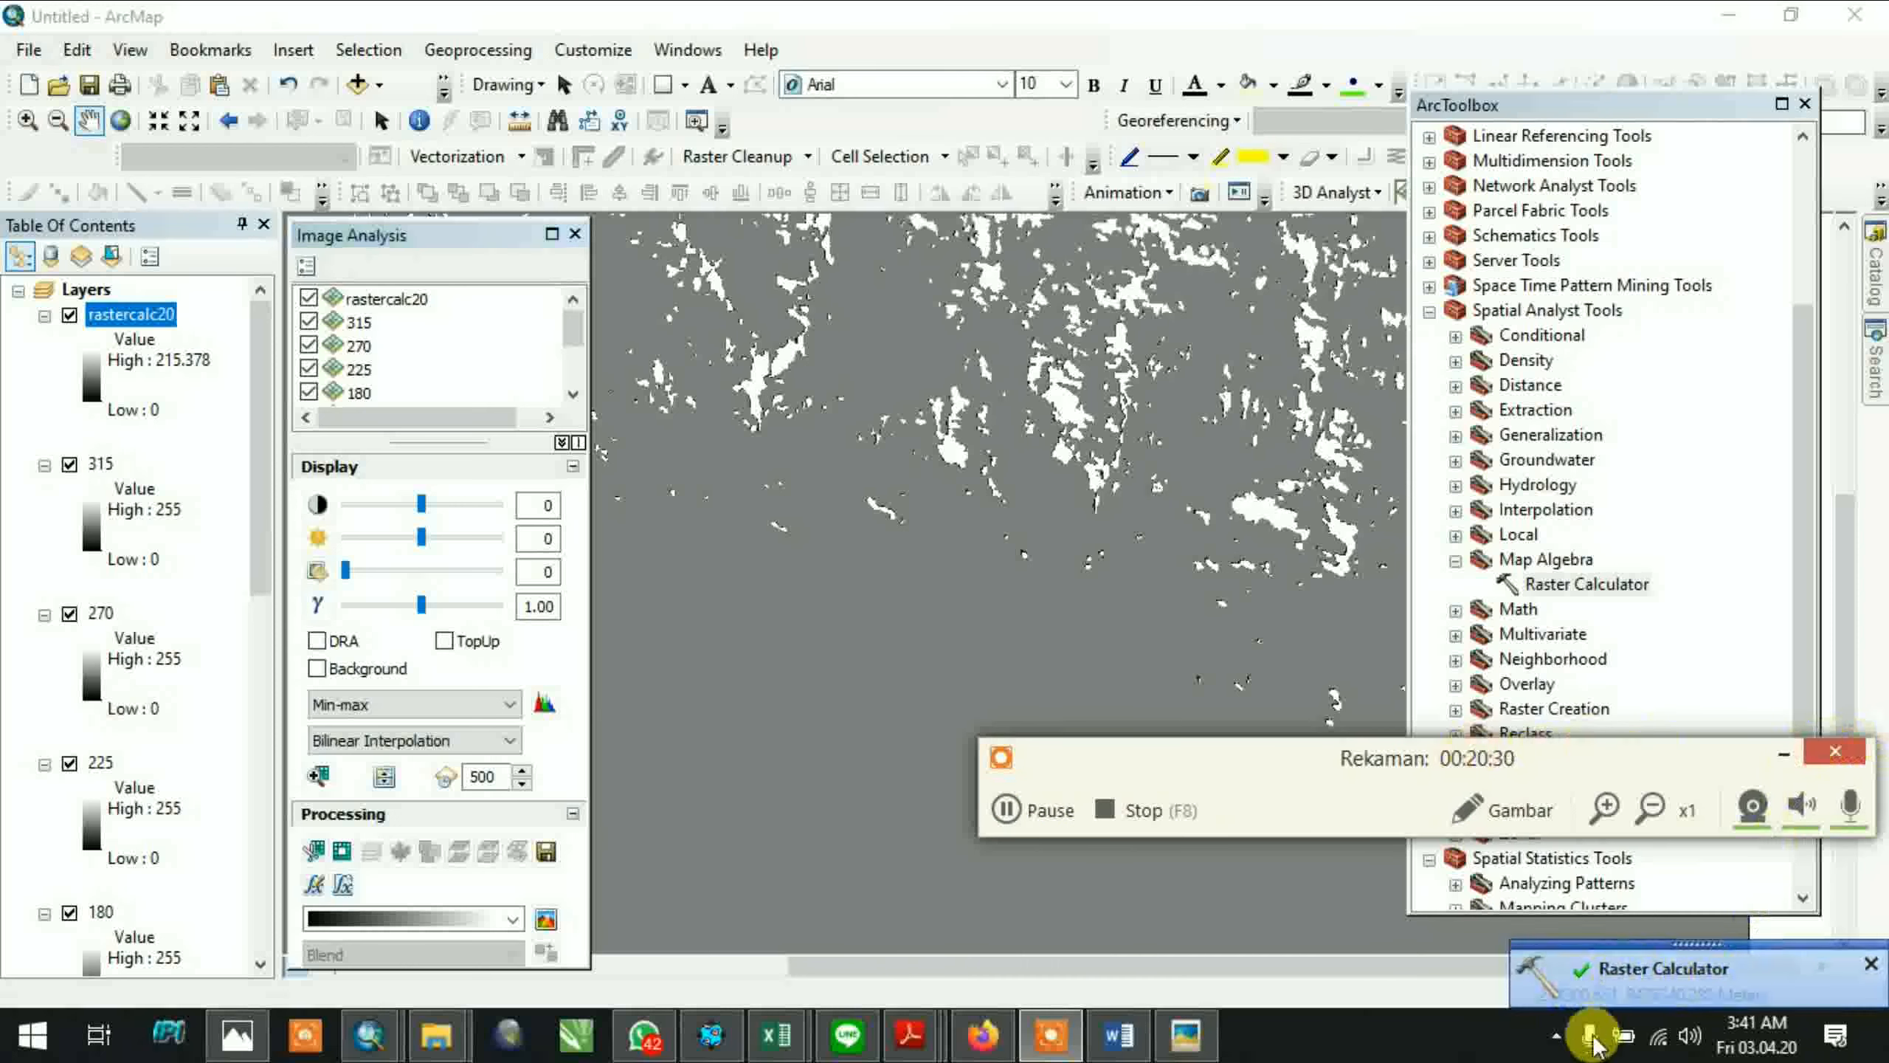
{"action": "left_click", "coordinate": [1774, 751]}
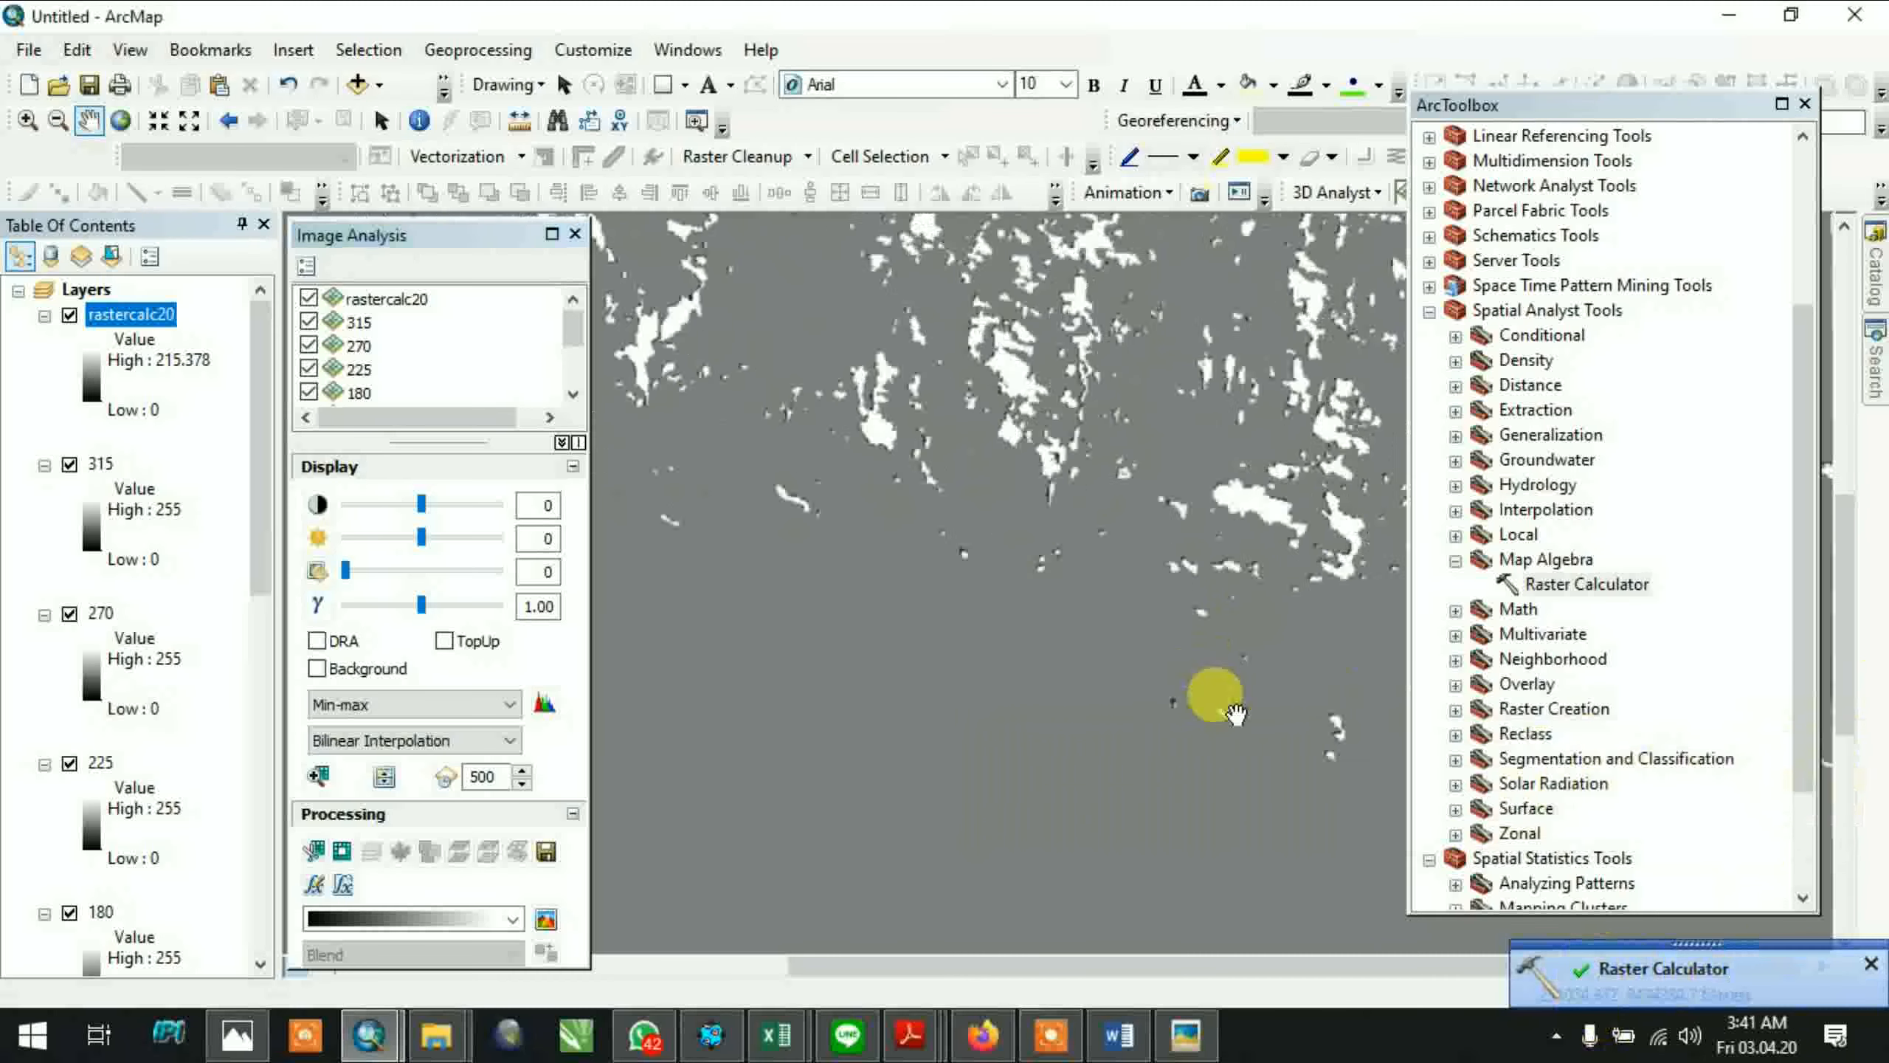
Rename the calculated raster layer to "Hillshade 1" in its layer properties
{"action": "scroll", "coordinate": [1056, 550], "scroll_direction": "up", "scroll_amount": 3}
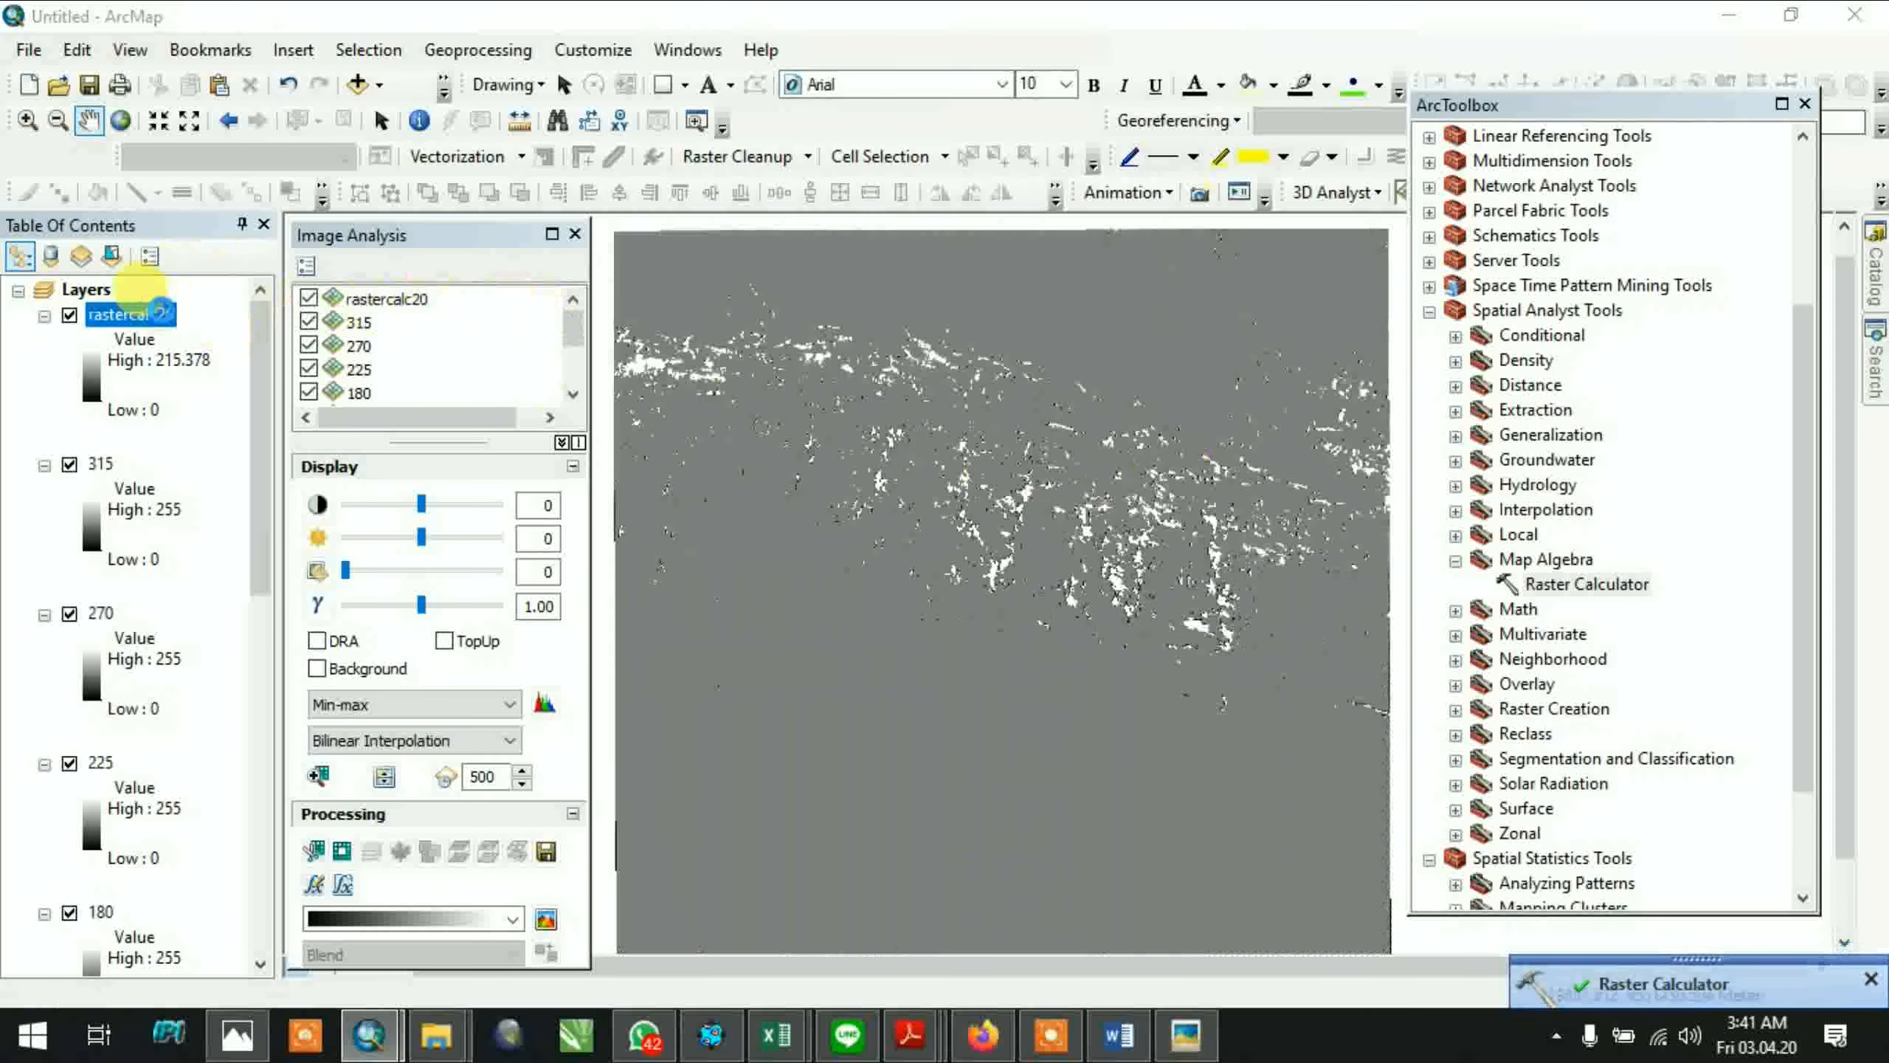
{"action": "double_click", "coordinate": [149, 315]}
{"action": "type", "text": "Hillshade 1"}
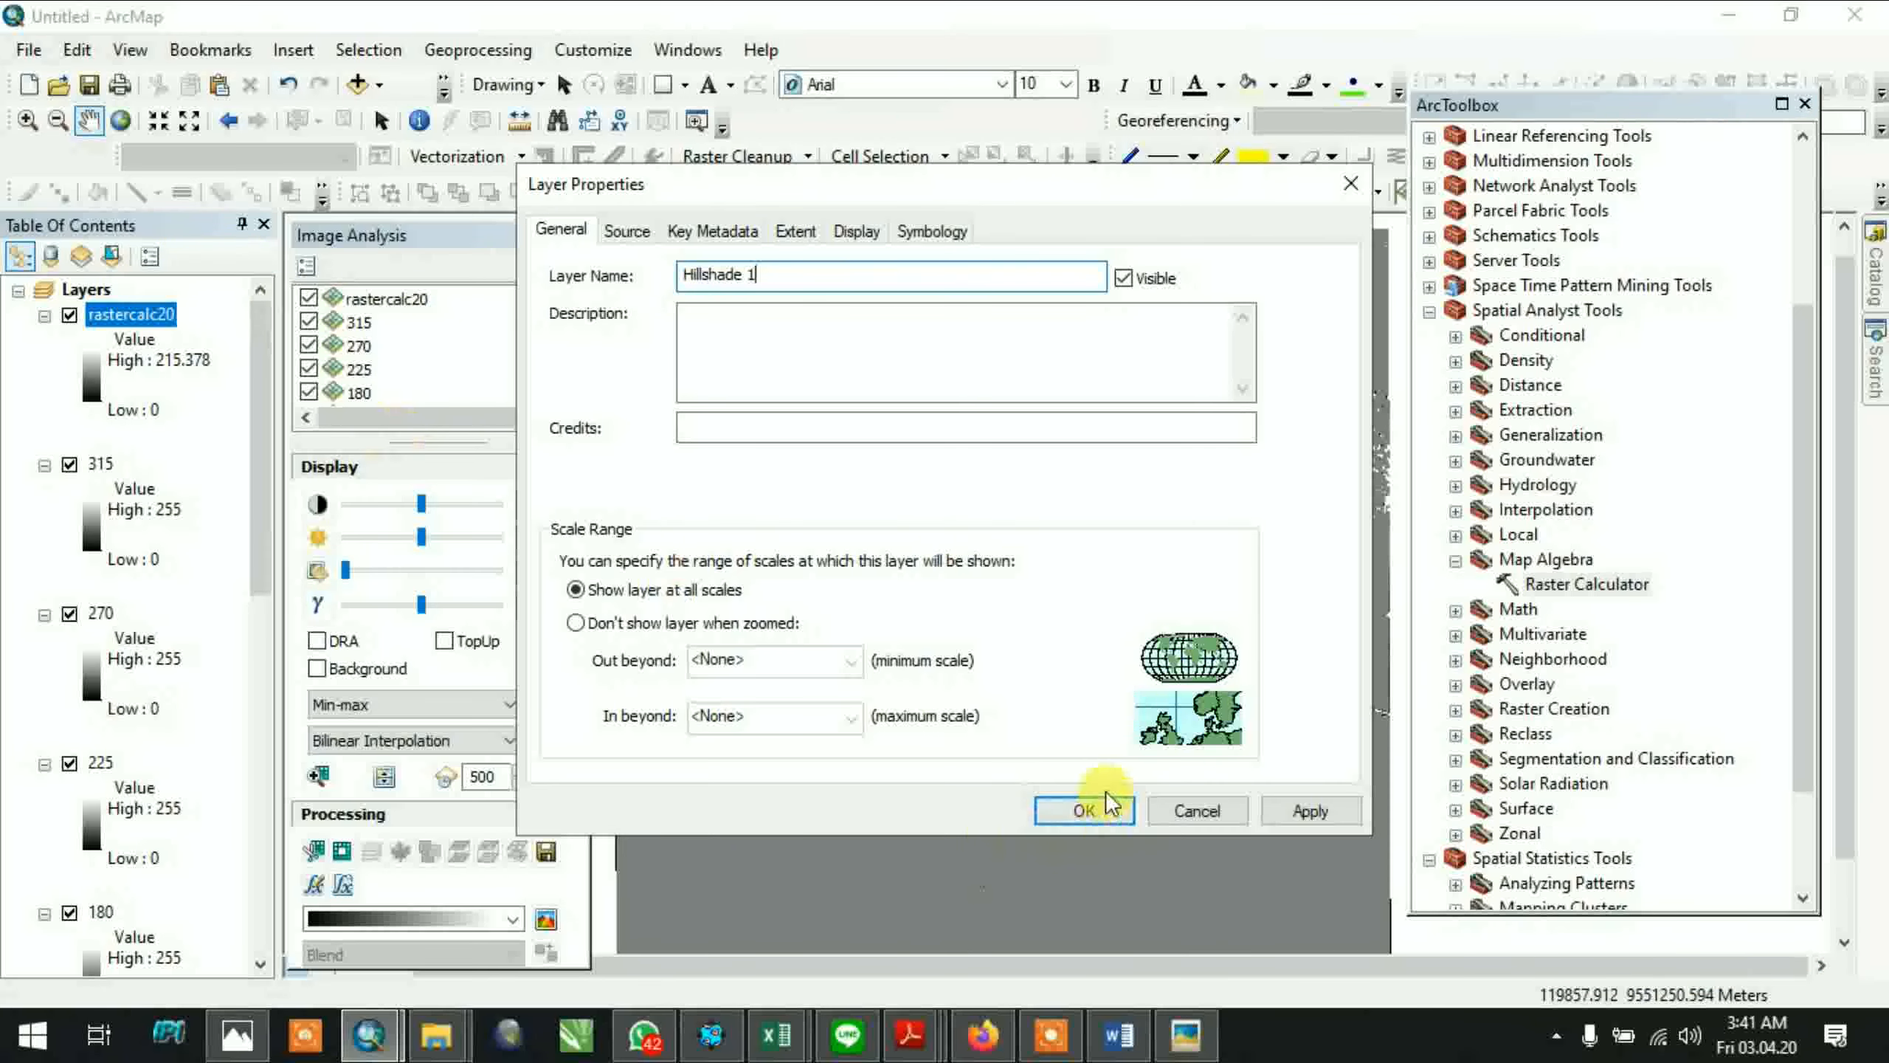
{"action": "left_click", "coordinate": [1105, 792]}
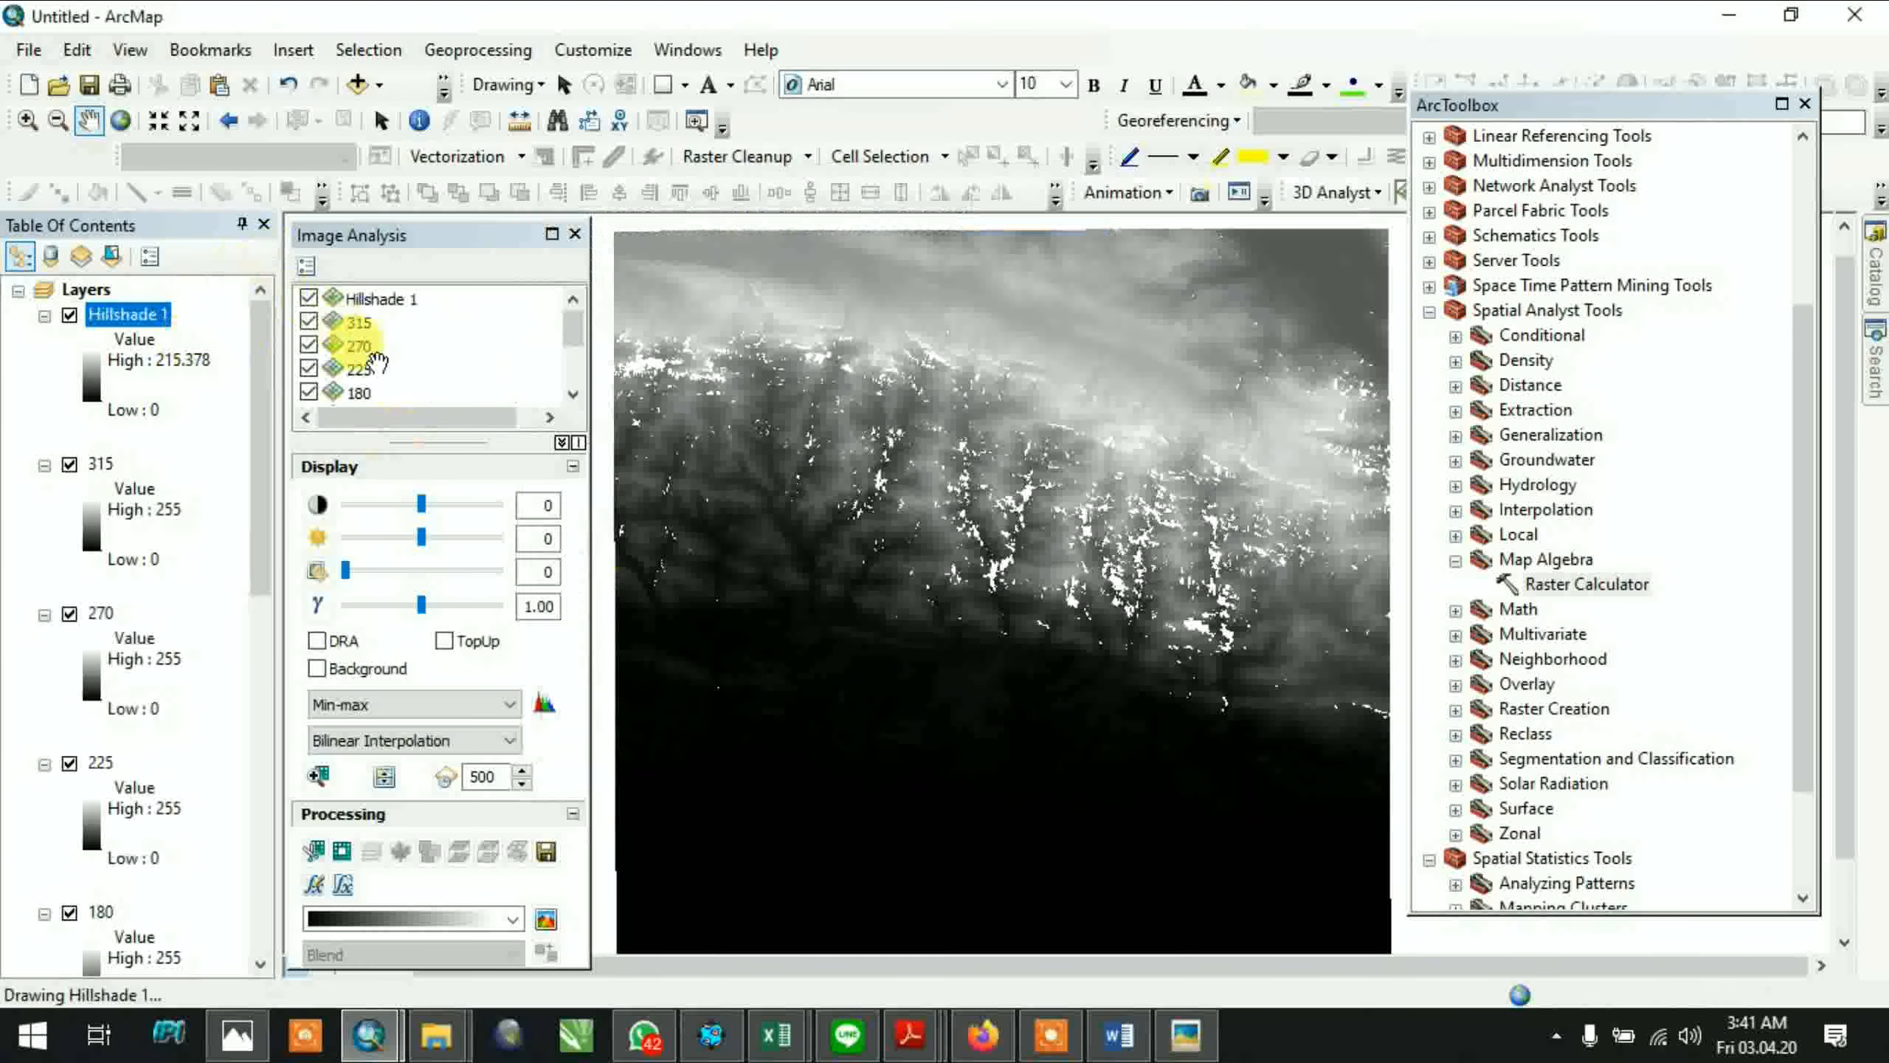
{"action": "scroll", "coordinate": [371, 354], "scroll_direction": "down", "scroll_amount": 1}
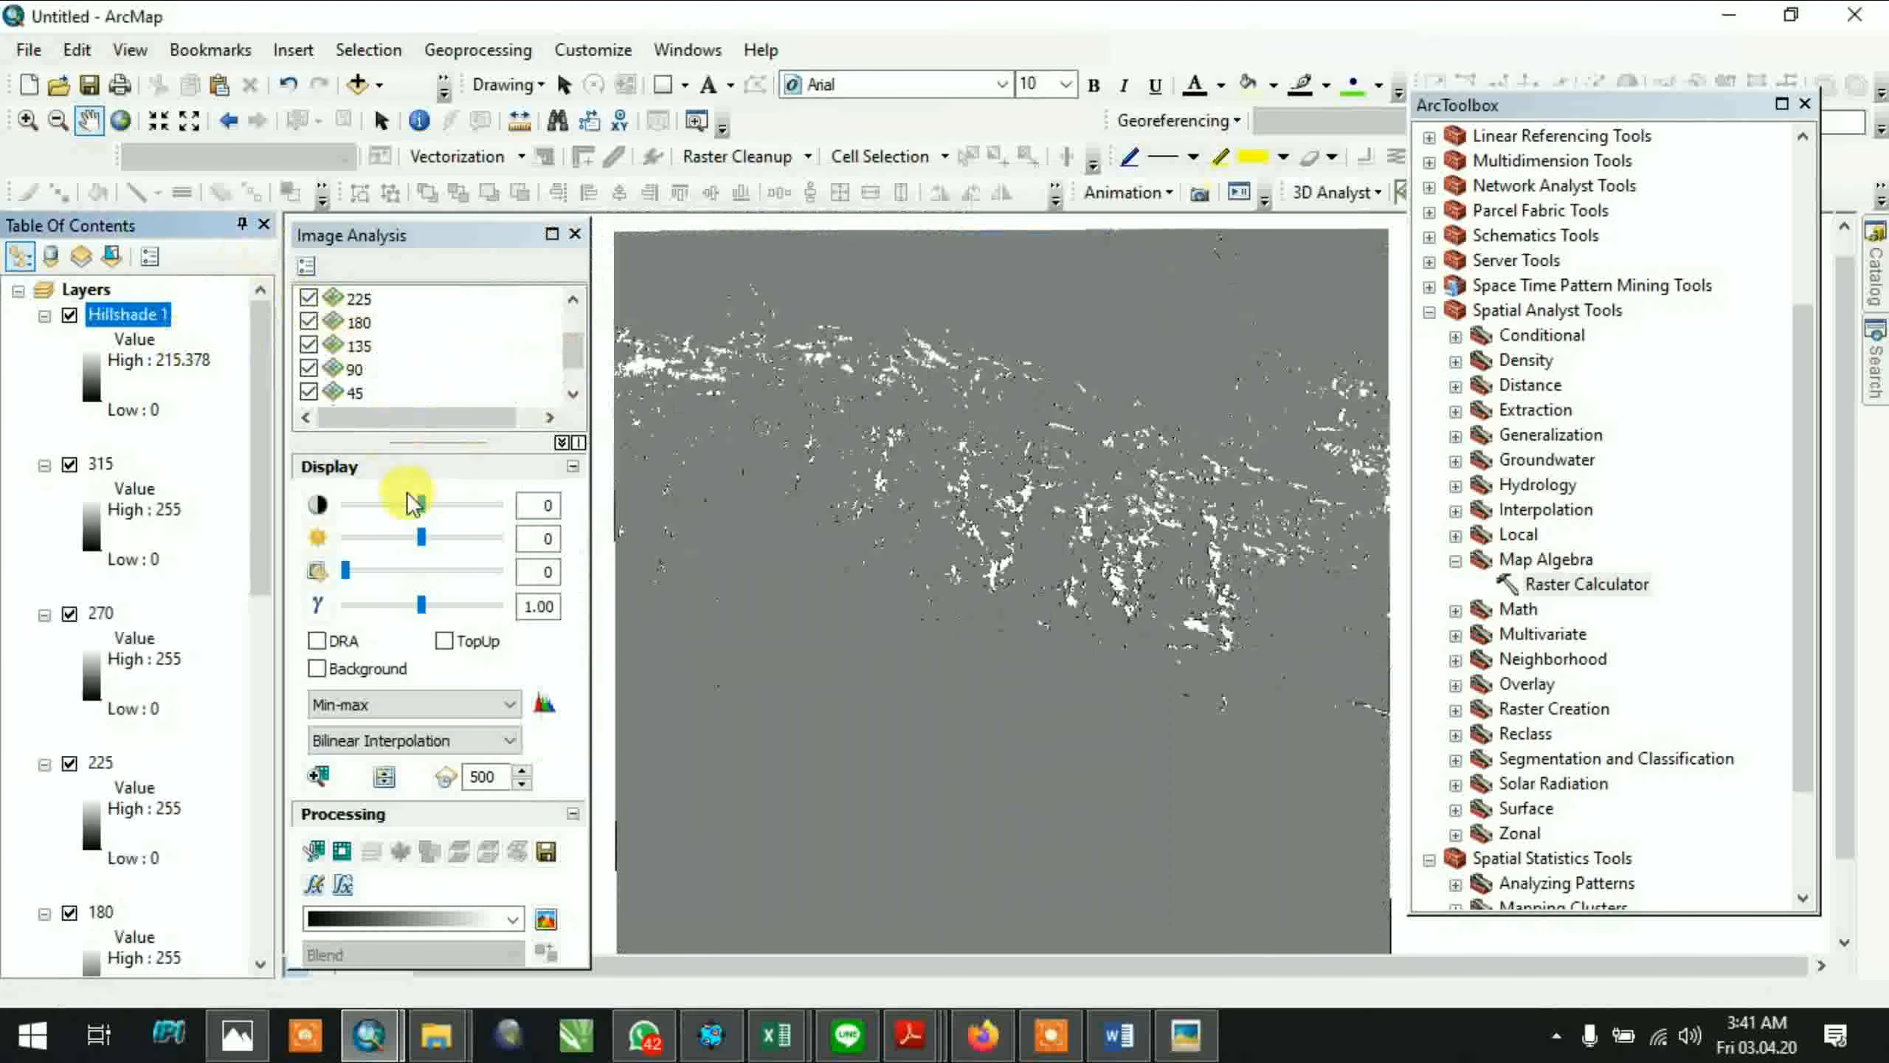
Turn off the Kavling.dem, 0, 45, 90 and 135 layers in the image analysis list
{"action": "scroll", "coordinate": [371, 354], "scroll_direction": "down", "scroll_amount": 1}
{"action": "left_click", "coordinate": [308, 392]}
{"action": "left_click", "coordinate": [309, 369]}
{"action": "left_click", "coordinate": [309, 345]}
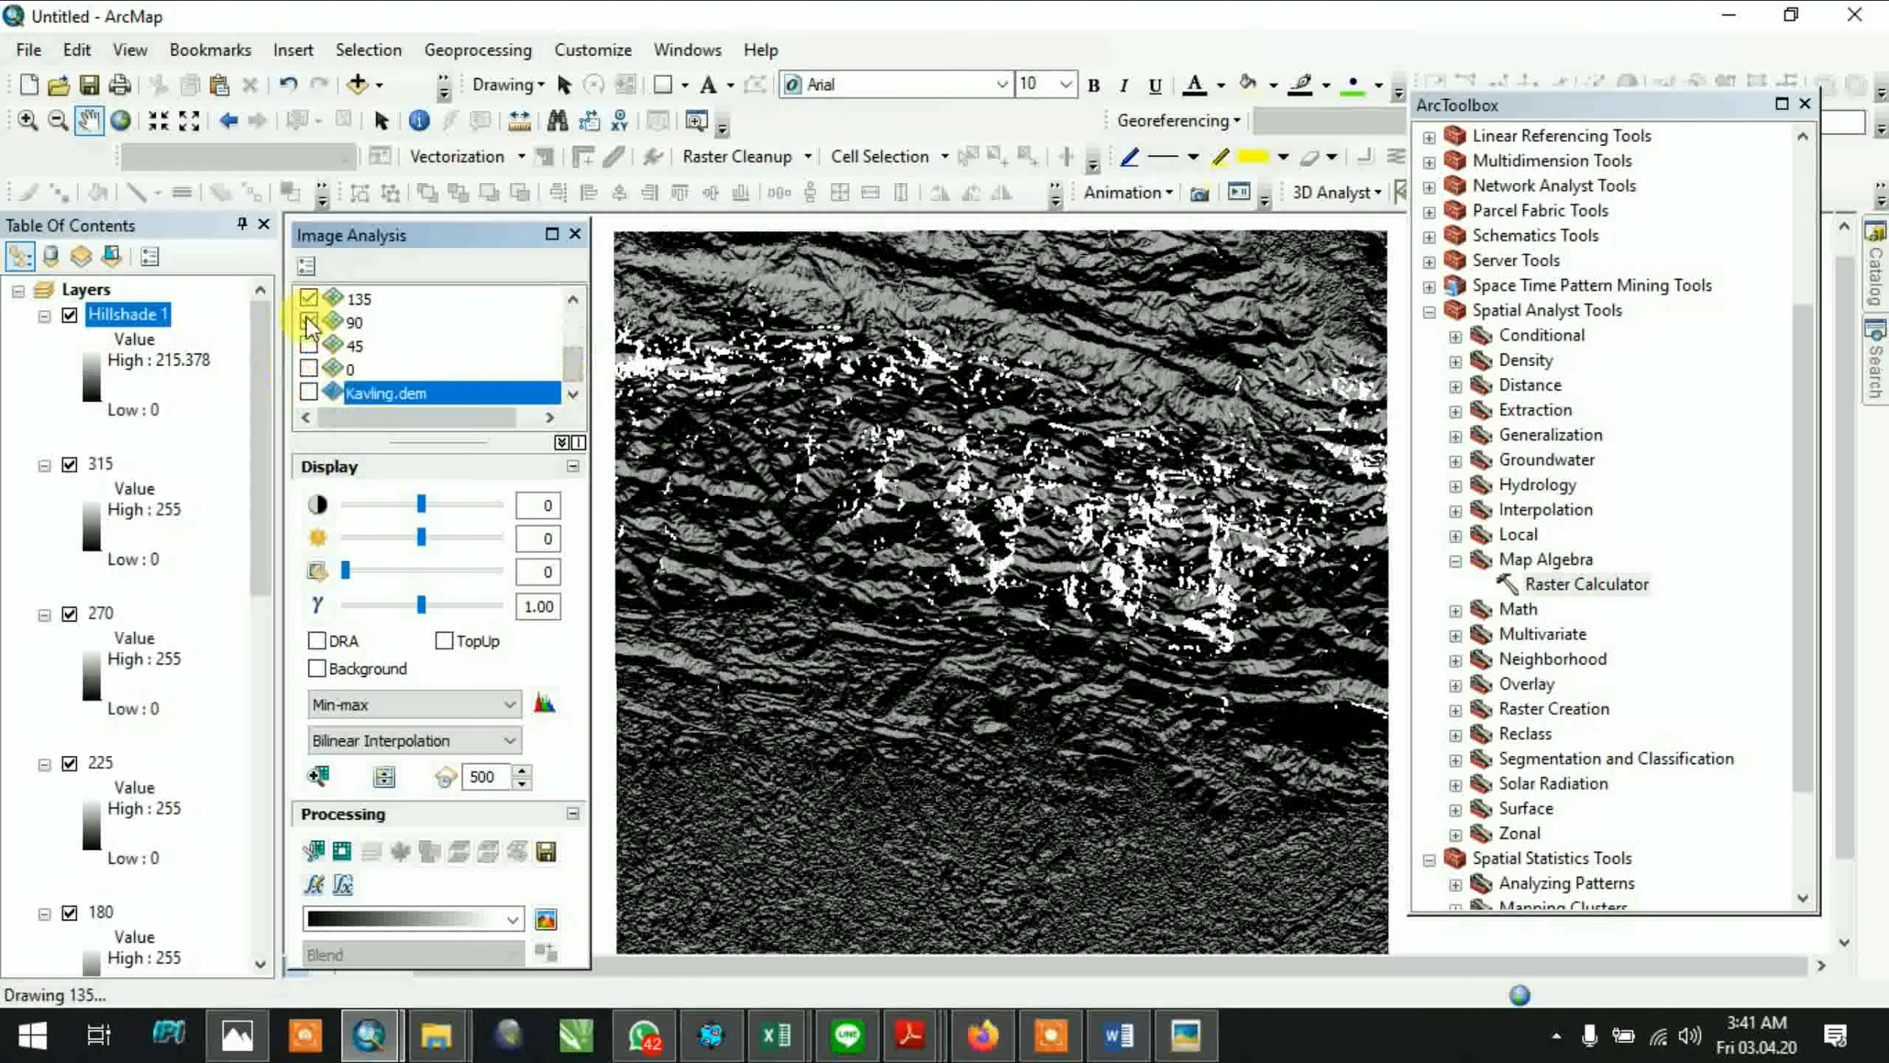
{"action": "left_click", "coordinate": [309, 323]}
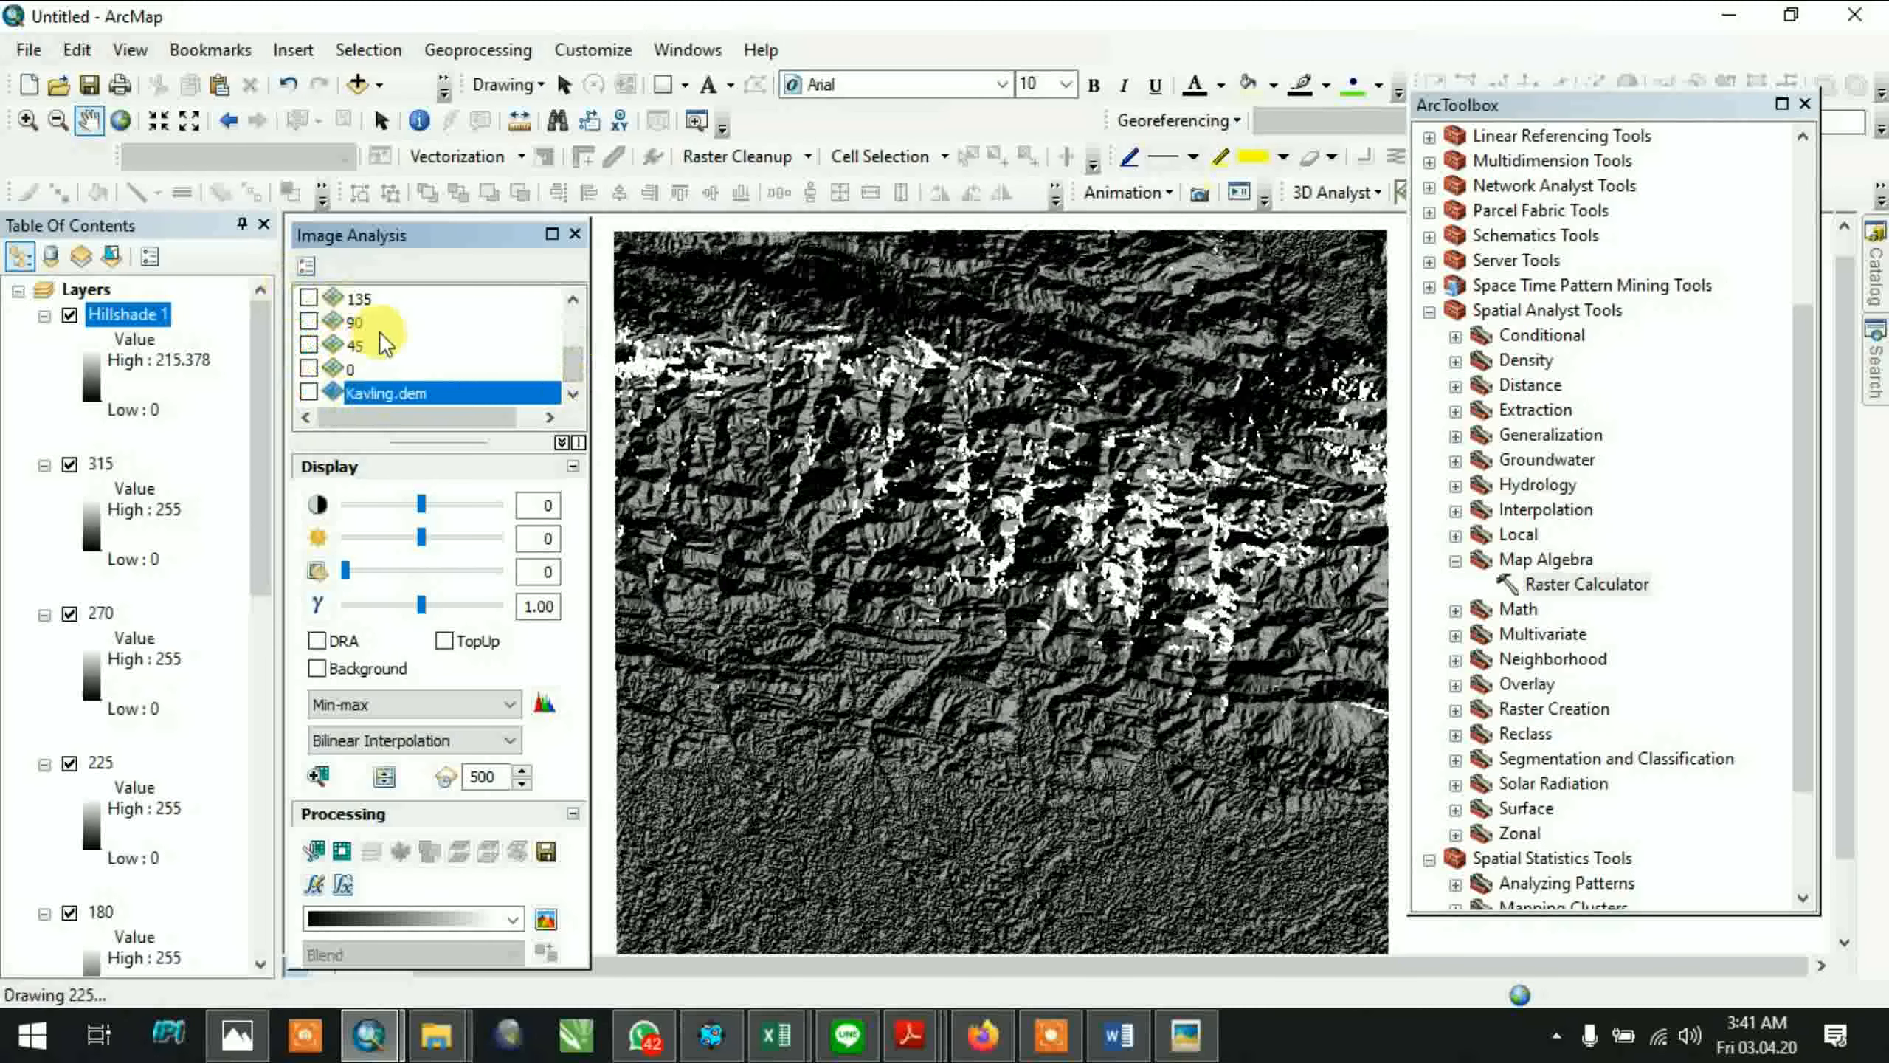
Turn off the 180, 225, 270 and 315 hillshade layers, leaving Hillshade 1 on
{"action": "left_click", "coordinate": [573, 298]}
{"action": "left_click", "coordinate": [573, 298]}
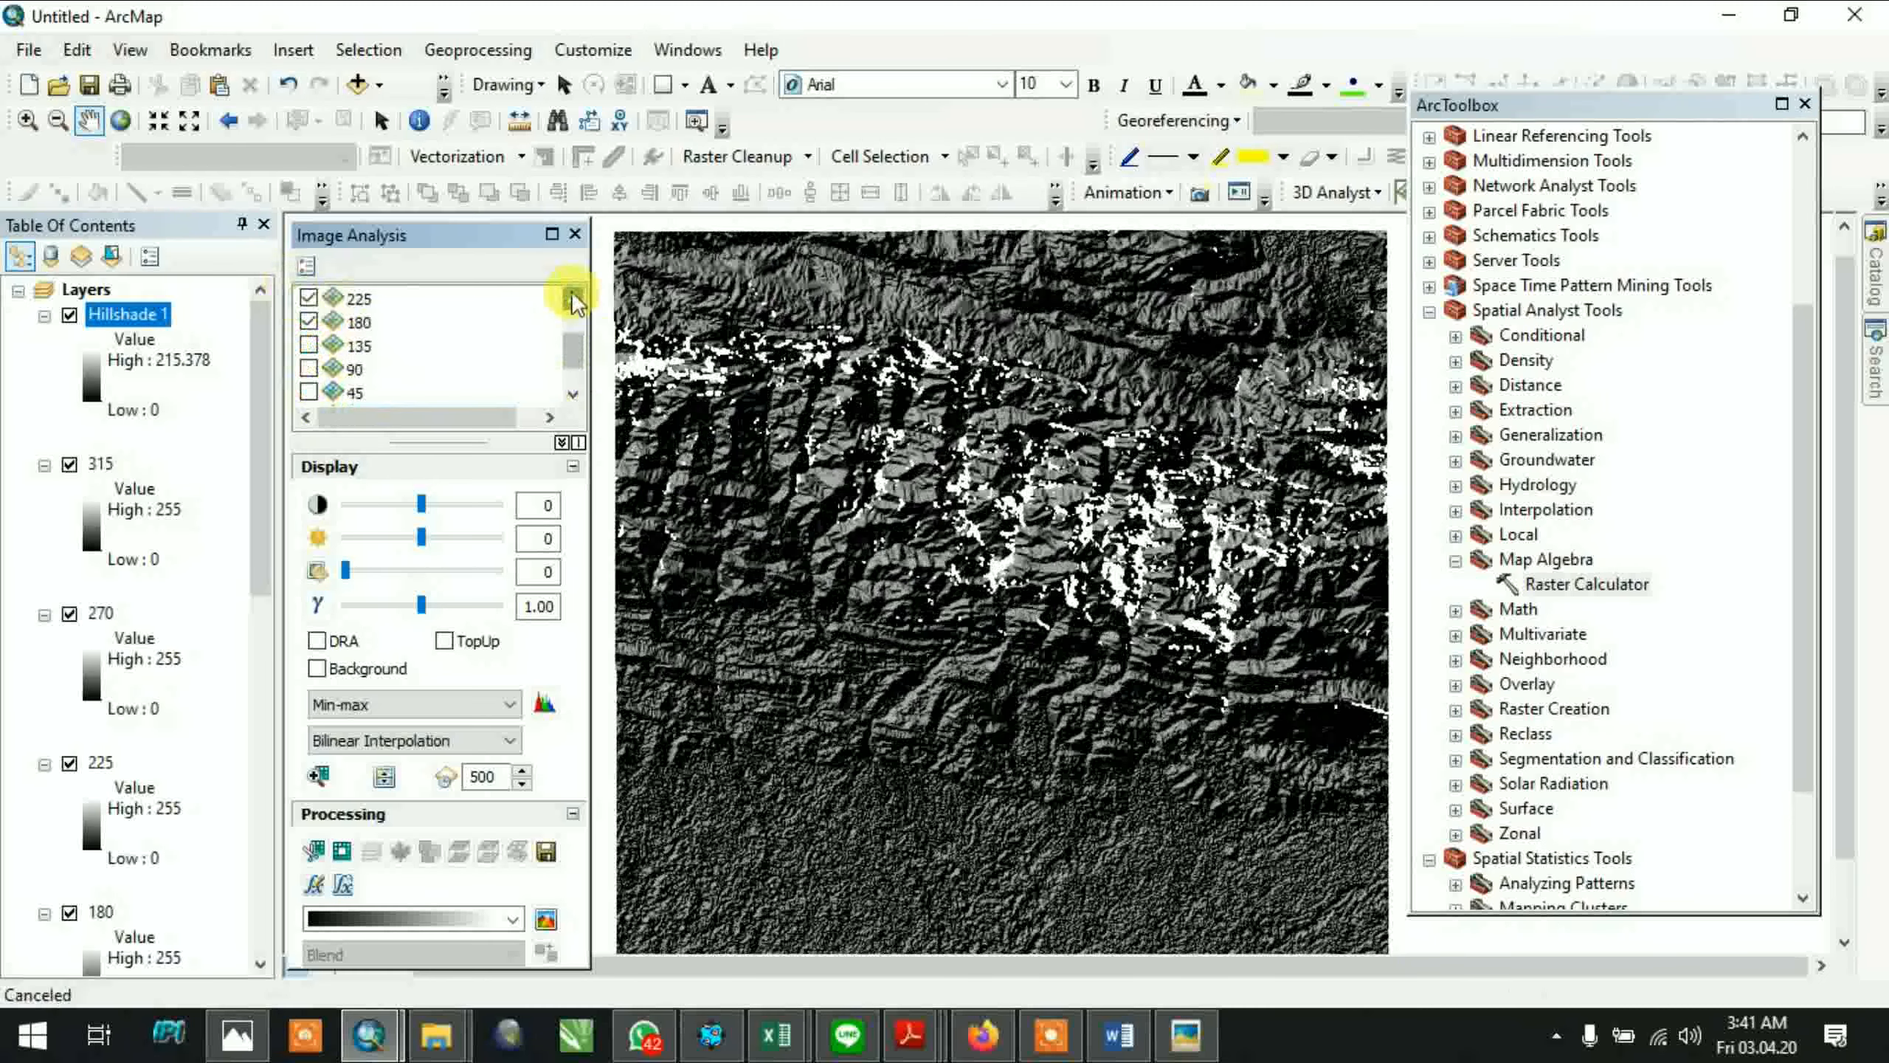
{"action": "left_click", "coordinate": [573, 298]}
{"action": "left_click", "coordinate": [309, 368]}
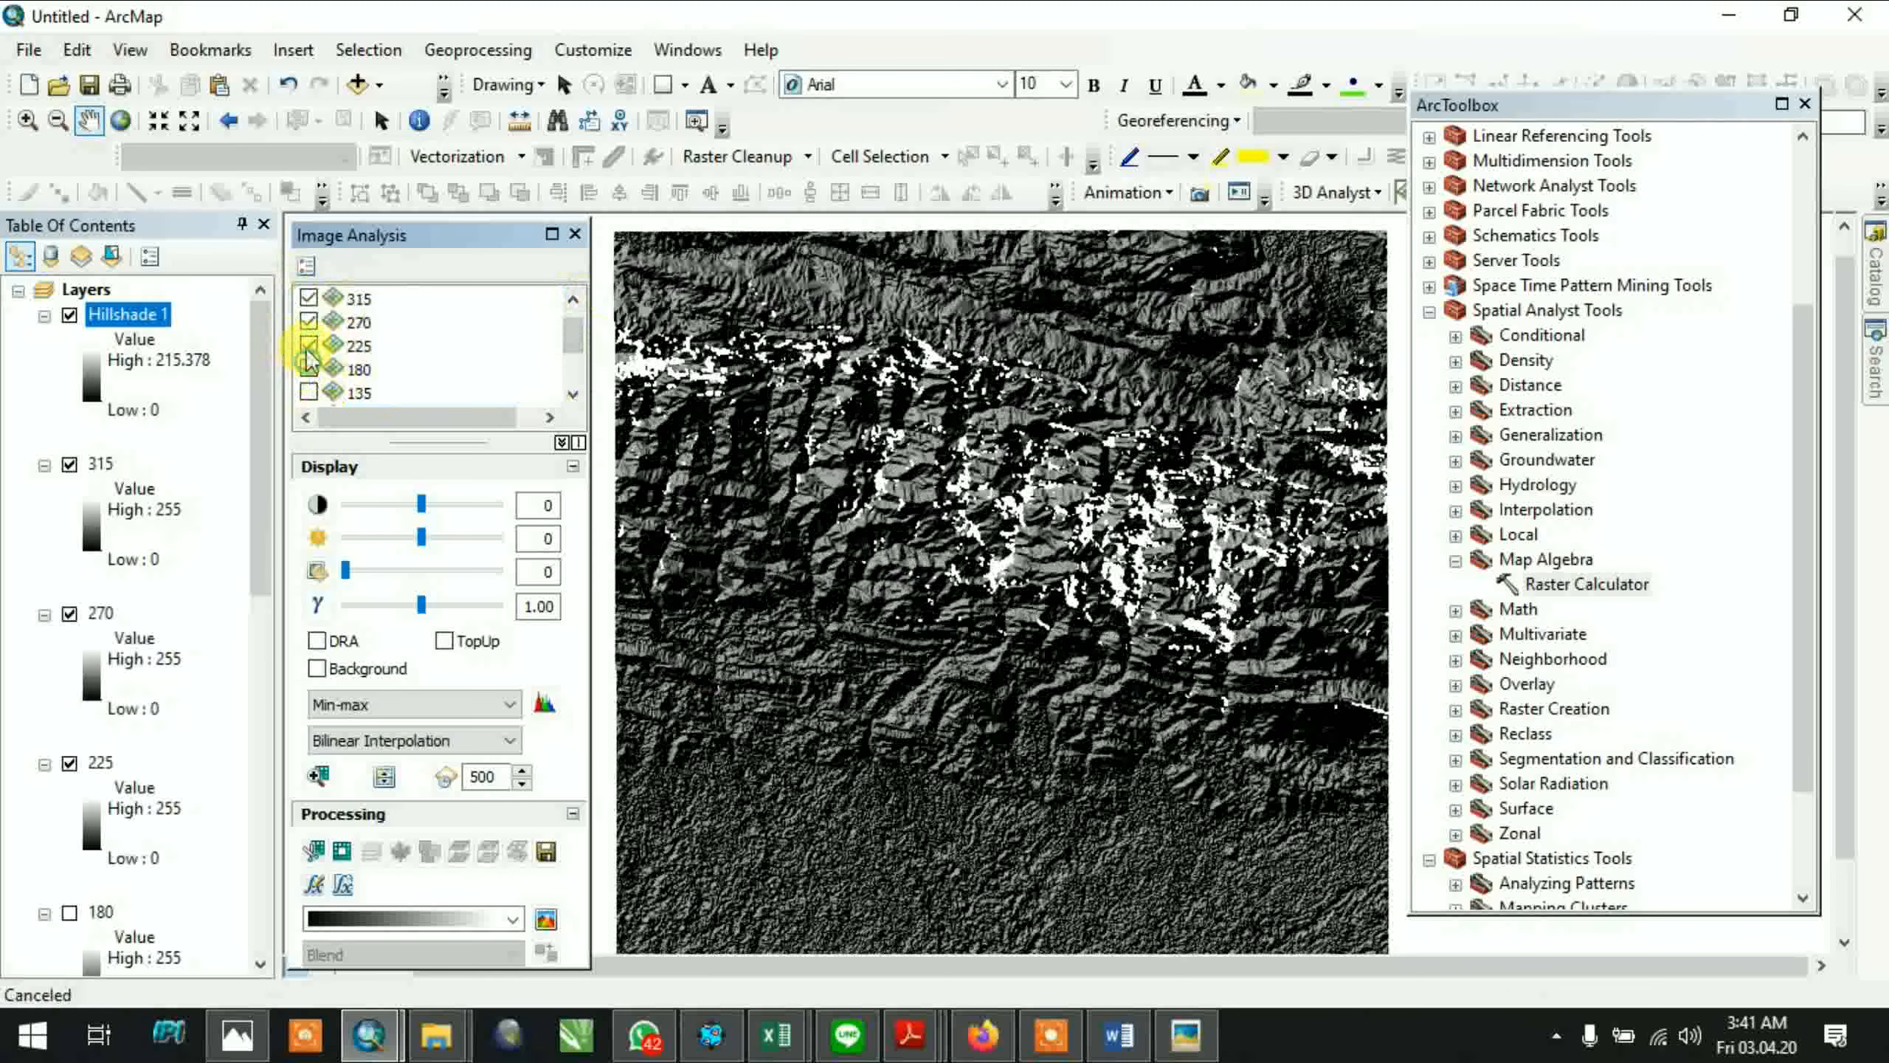
{"action": "left_click", "coordinate": [308, 345]}
{"action": "left_click", "coordinate": [307, 323]}
{"action": "left_click", "coordinate": [308, 298]}
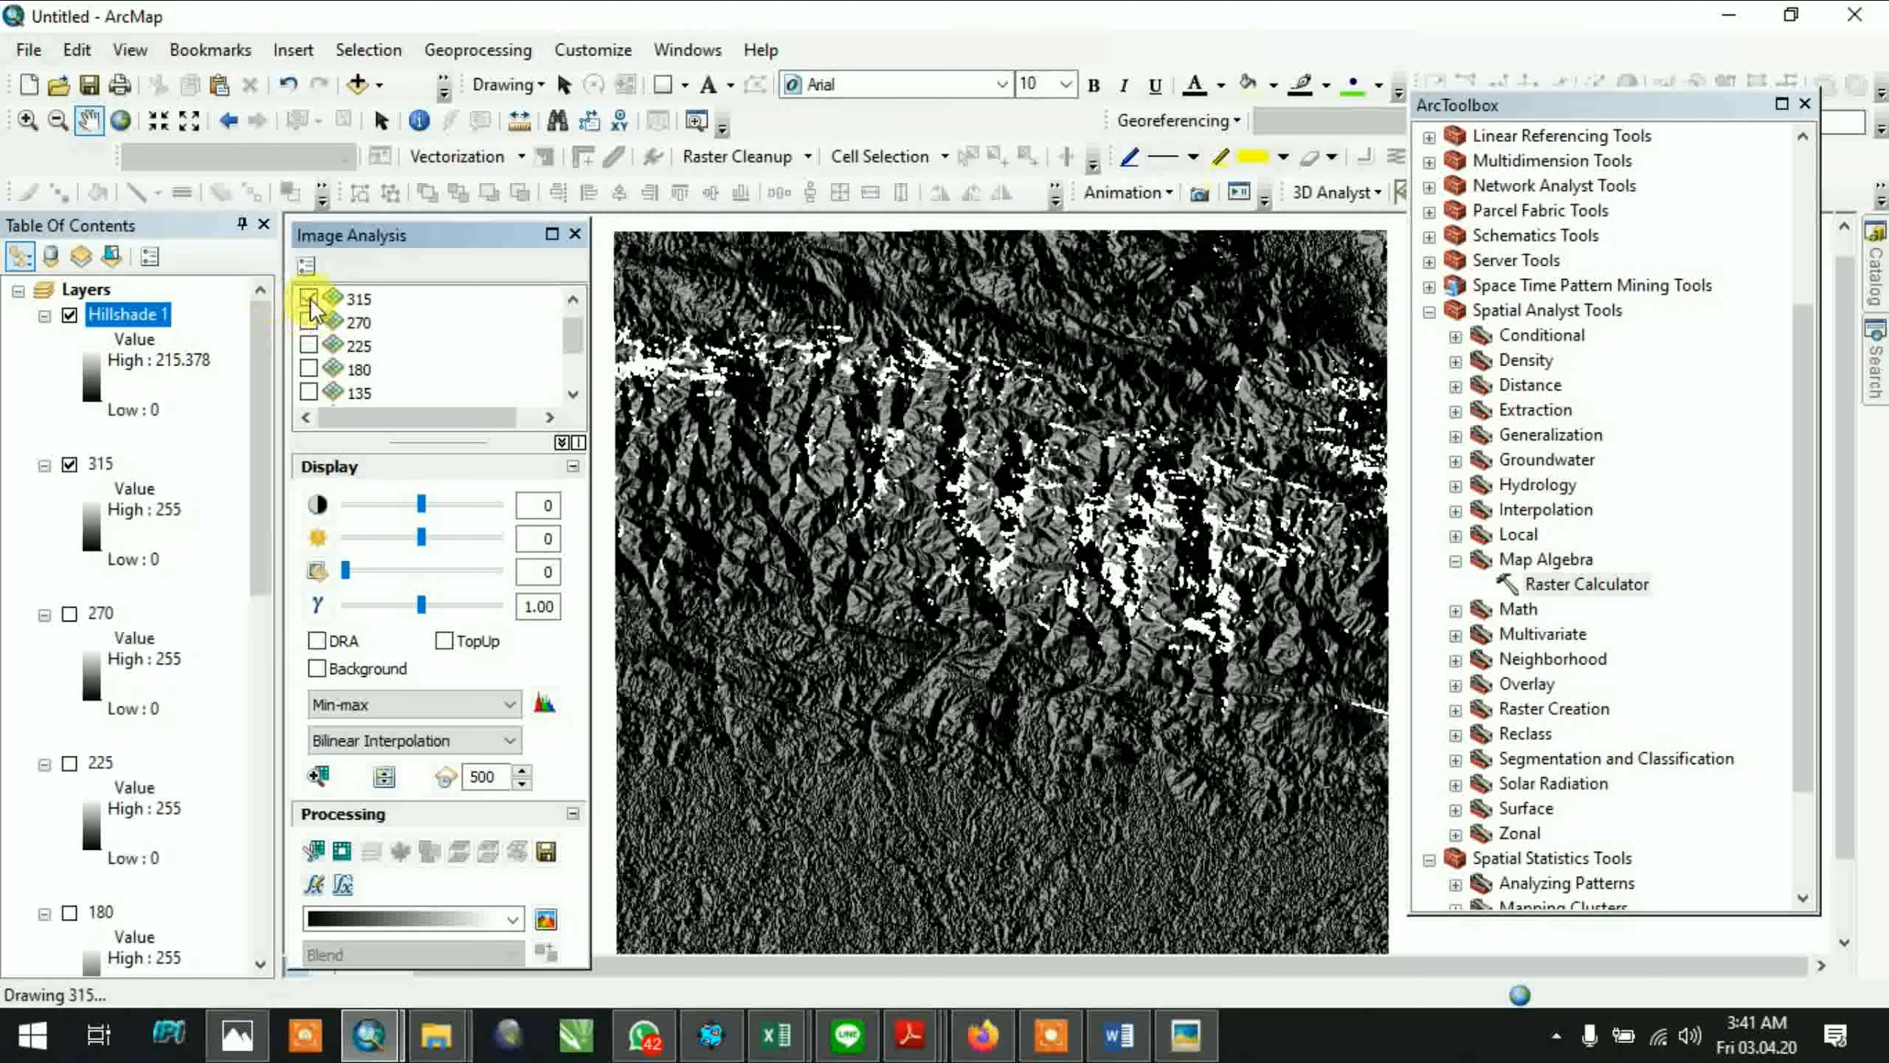
{"action": "left_click", "coordinate": [571, 302]}
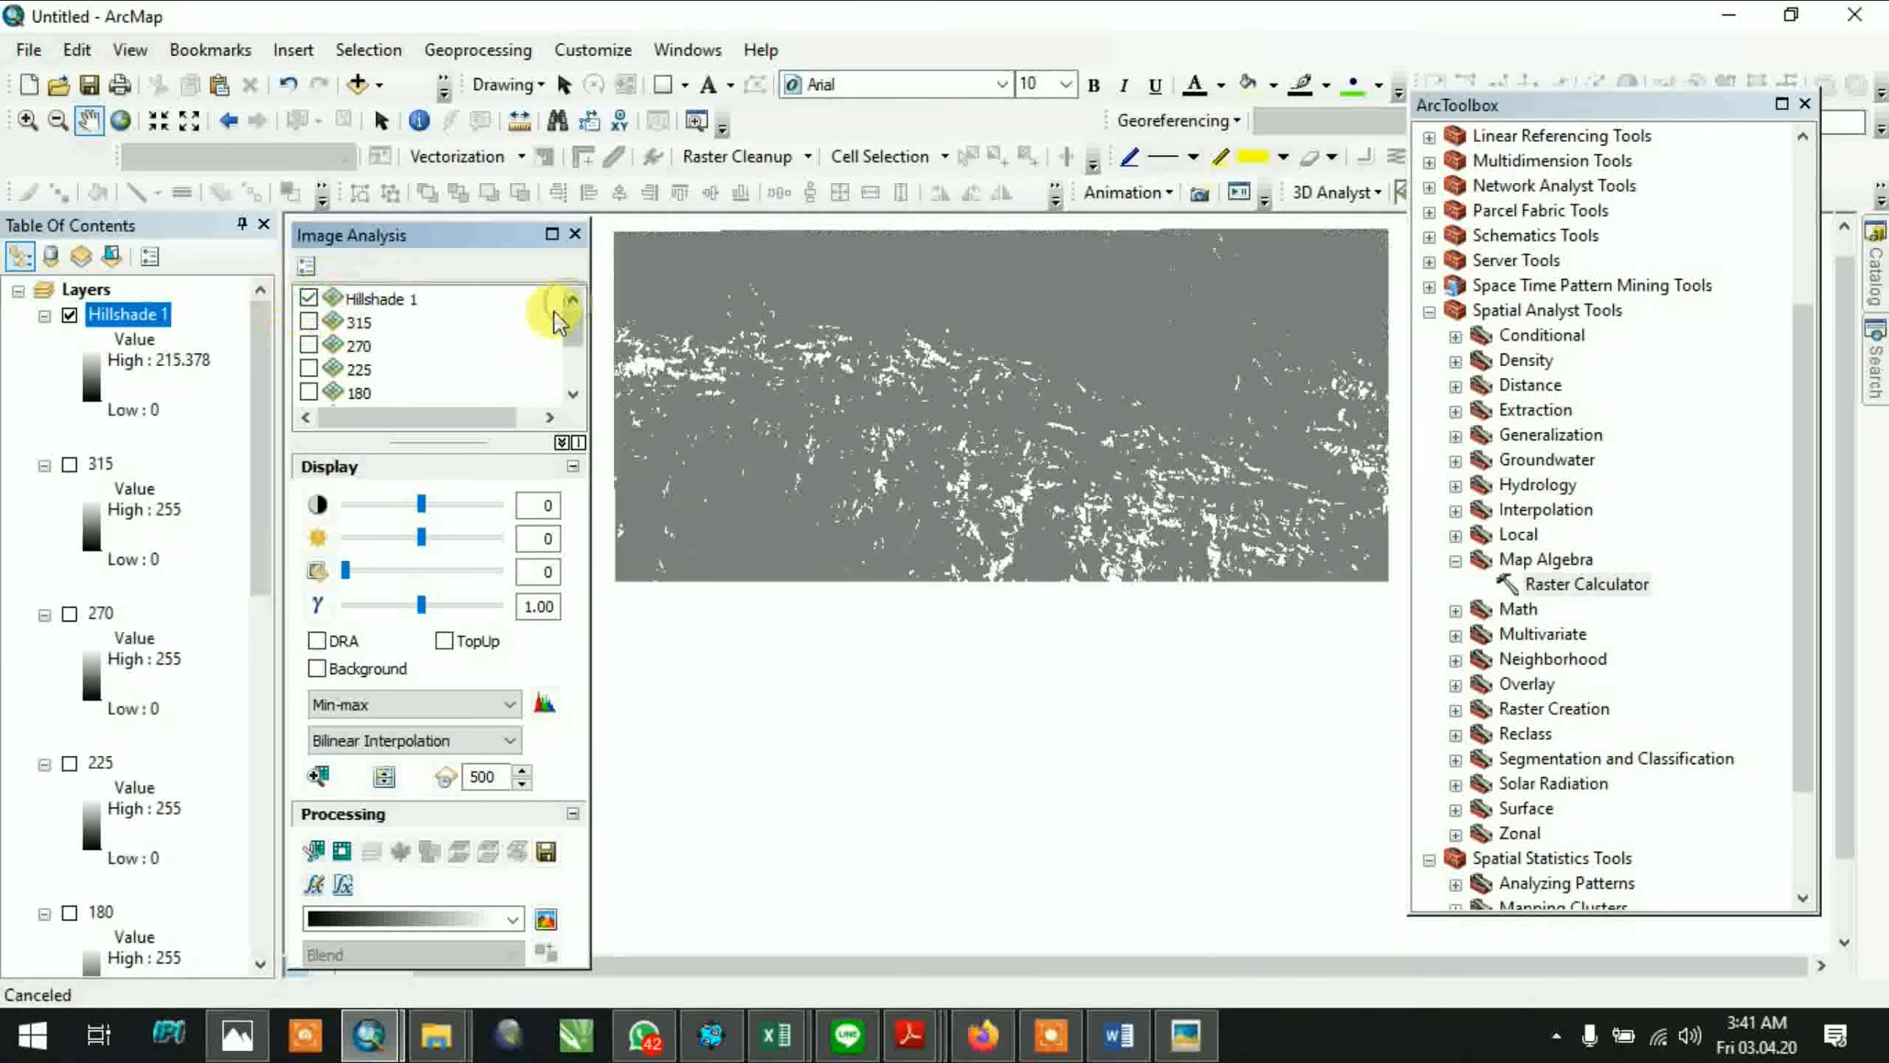
Try the Std-dev stretch type in the image display settings and inspect the raster on the map
{"action": "scroll", "coordinate": [944, 570], "scroll_direction": "down", "scroll_amount": 1}
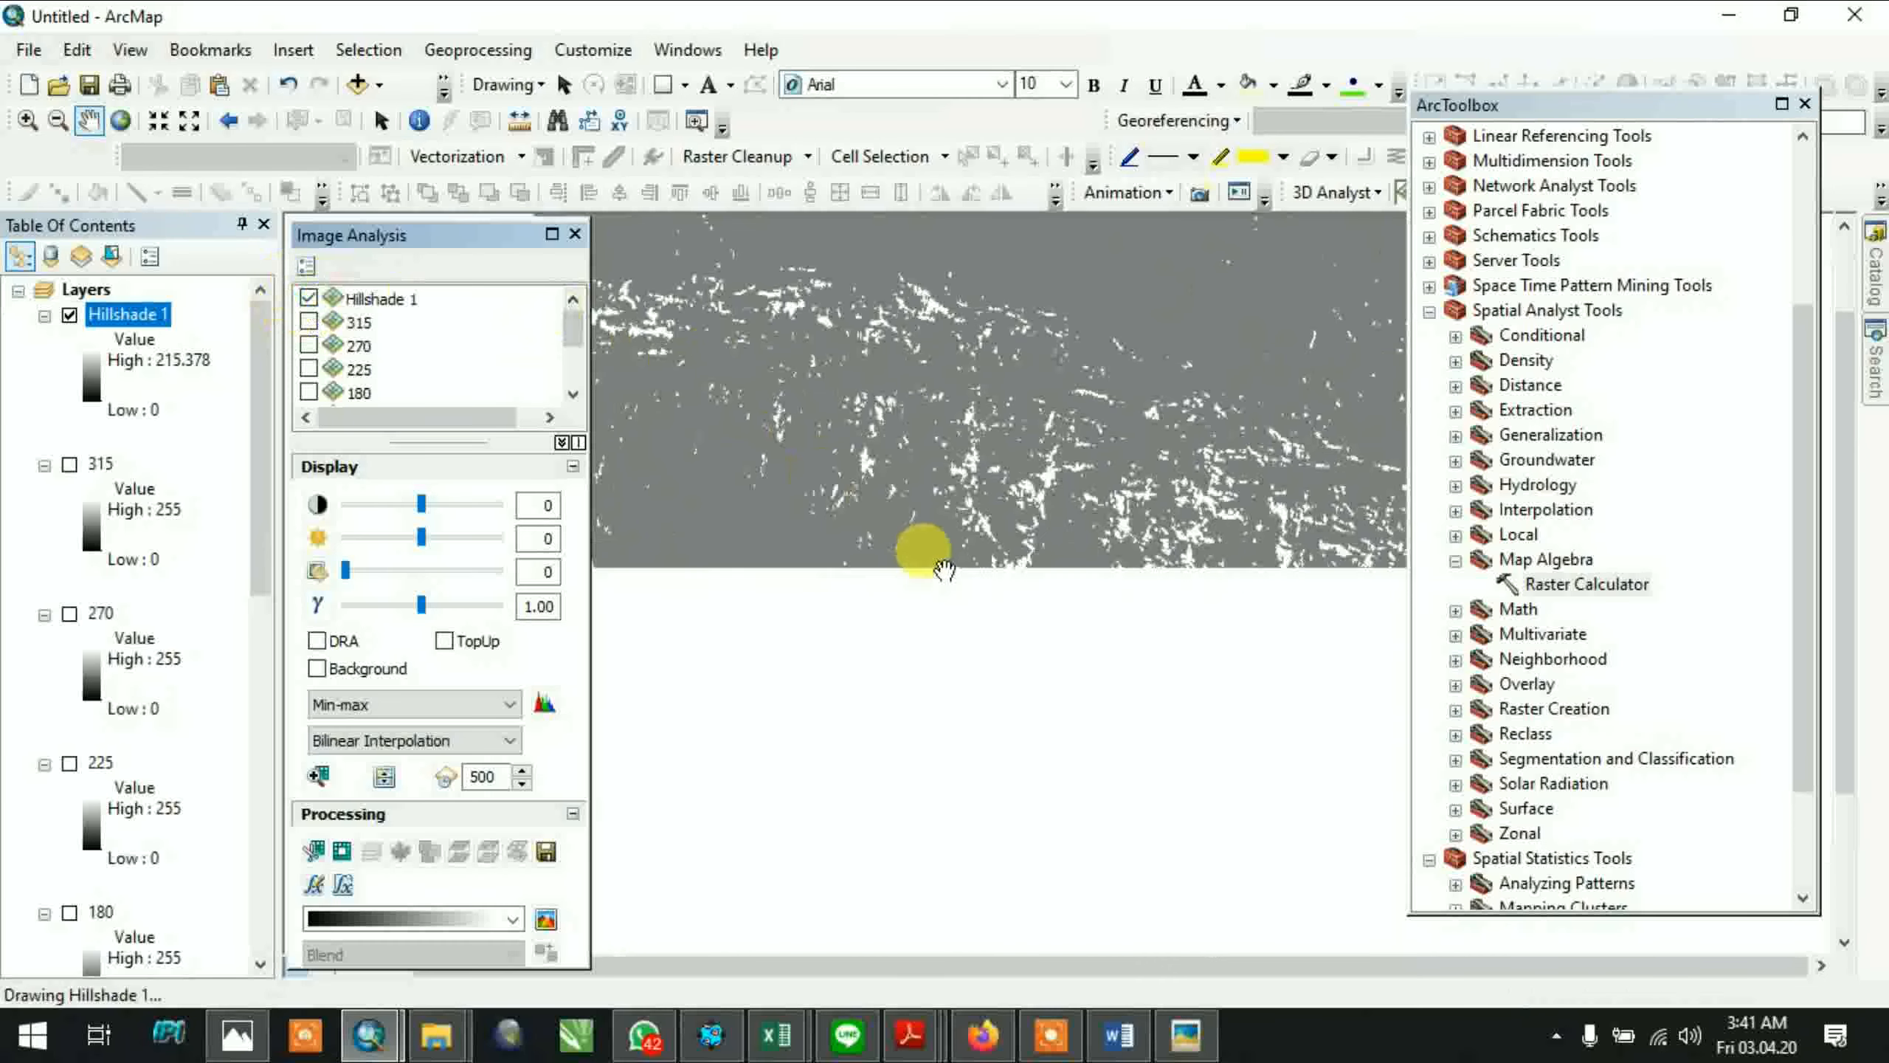
{"action": "scroll", "coordinate": [944, 570], "scroll_direction": "up", "scroll_amount": 1}
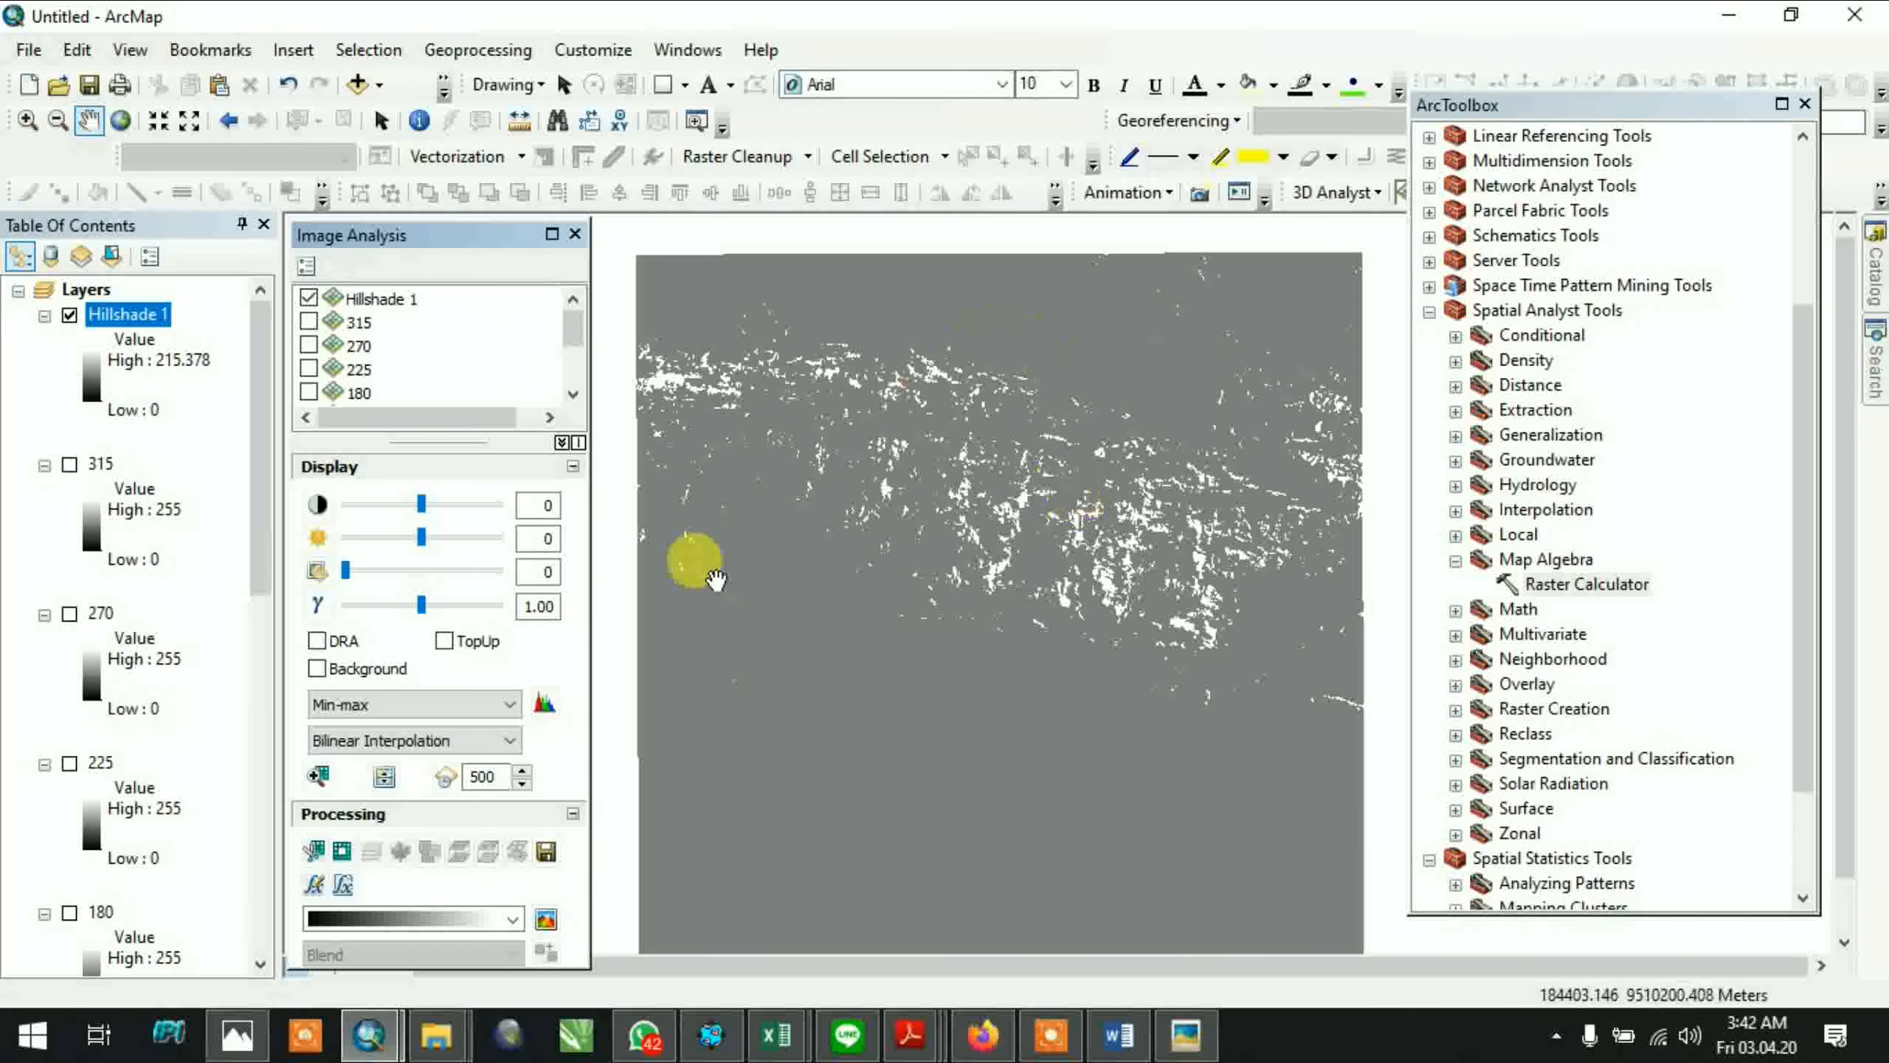
{"action": "left_click", "coordinate": [492, 699]}
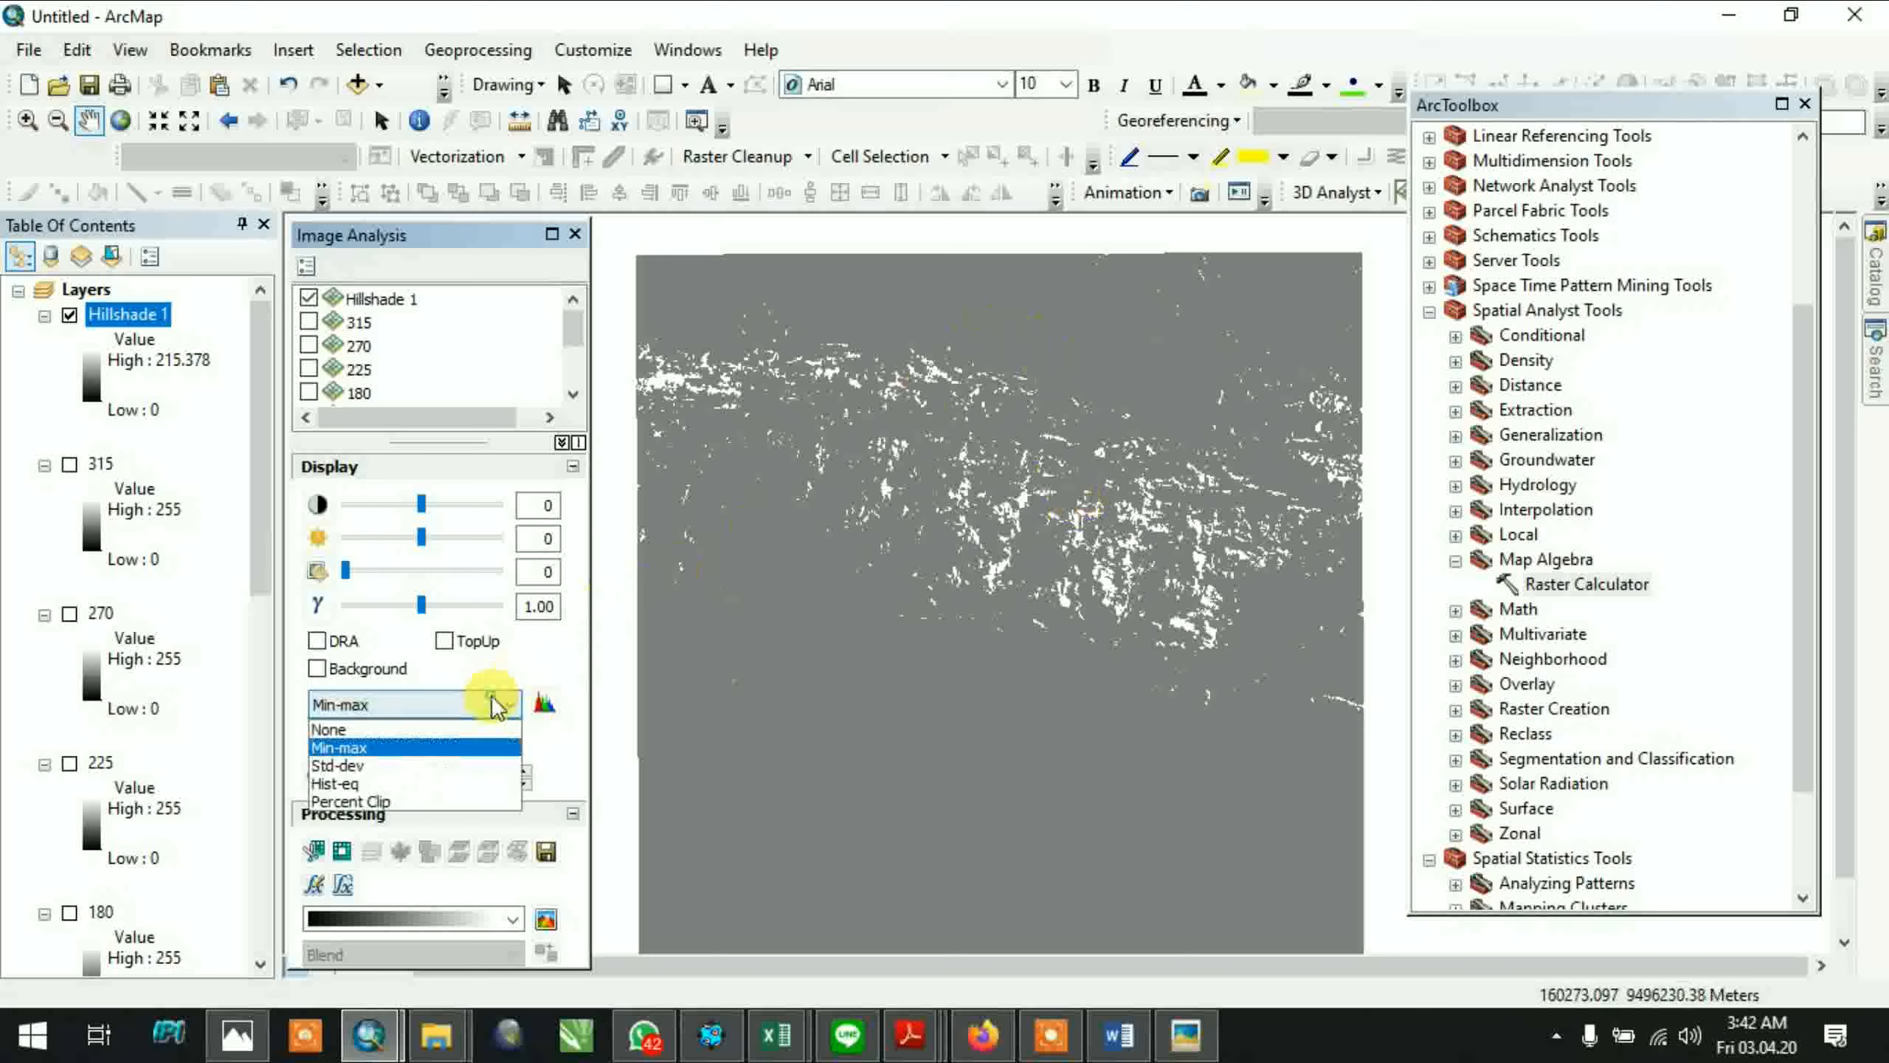
{"action": "left_click", "coordinate": [410, 771]}
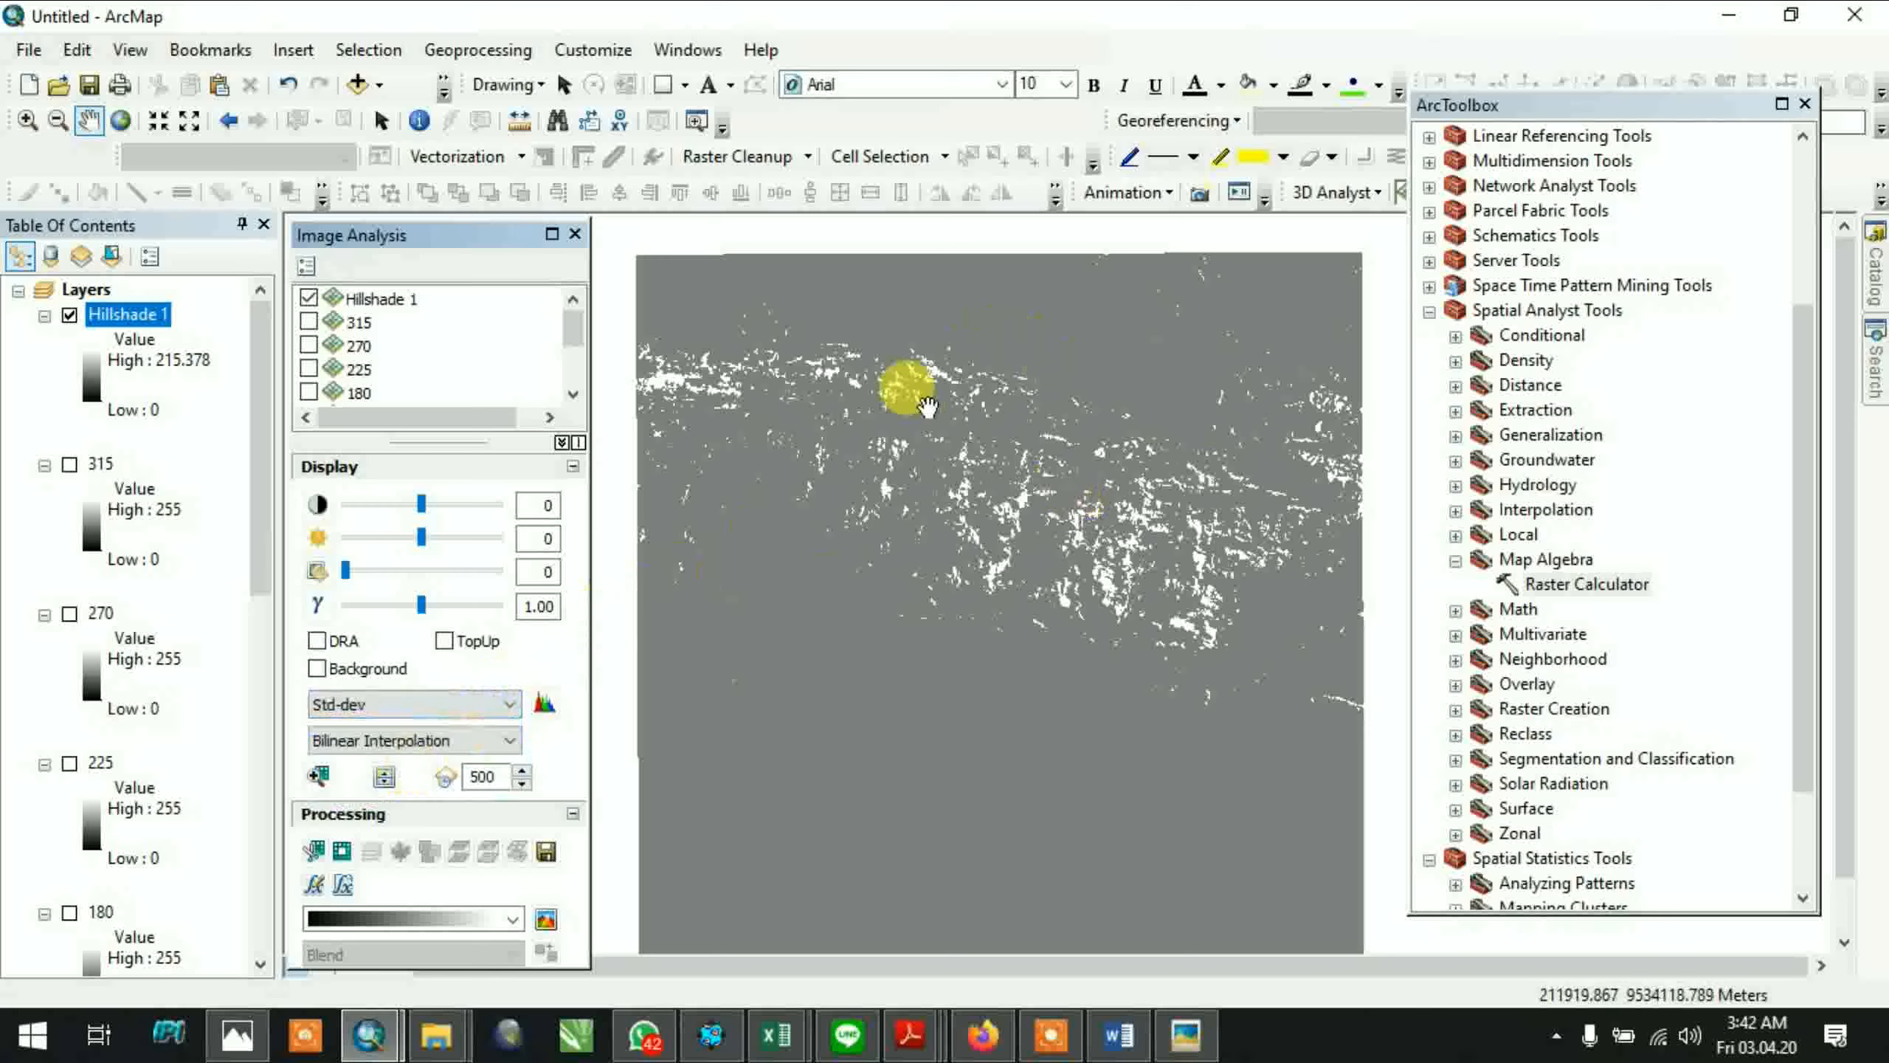
{"action": "scroll", "coordinate": [930, 409], "scroll_direction": "down", "scroll_amount": 2}
{"action": "scroll", "coordinate": [937, 424], "scroll_direction": "up", "scroll_amount": 2}
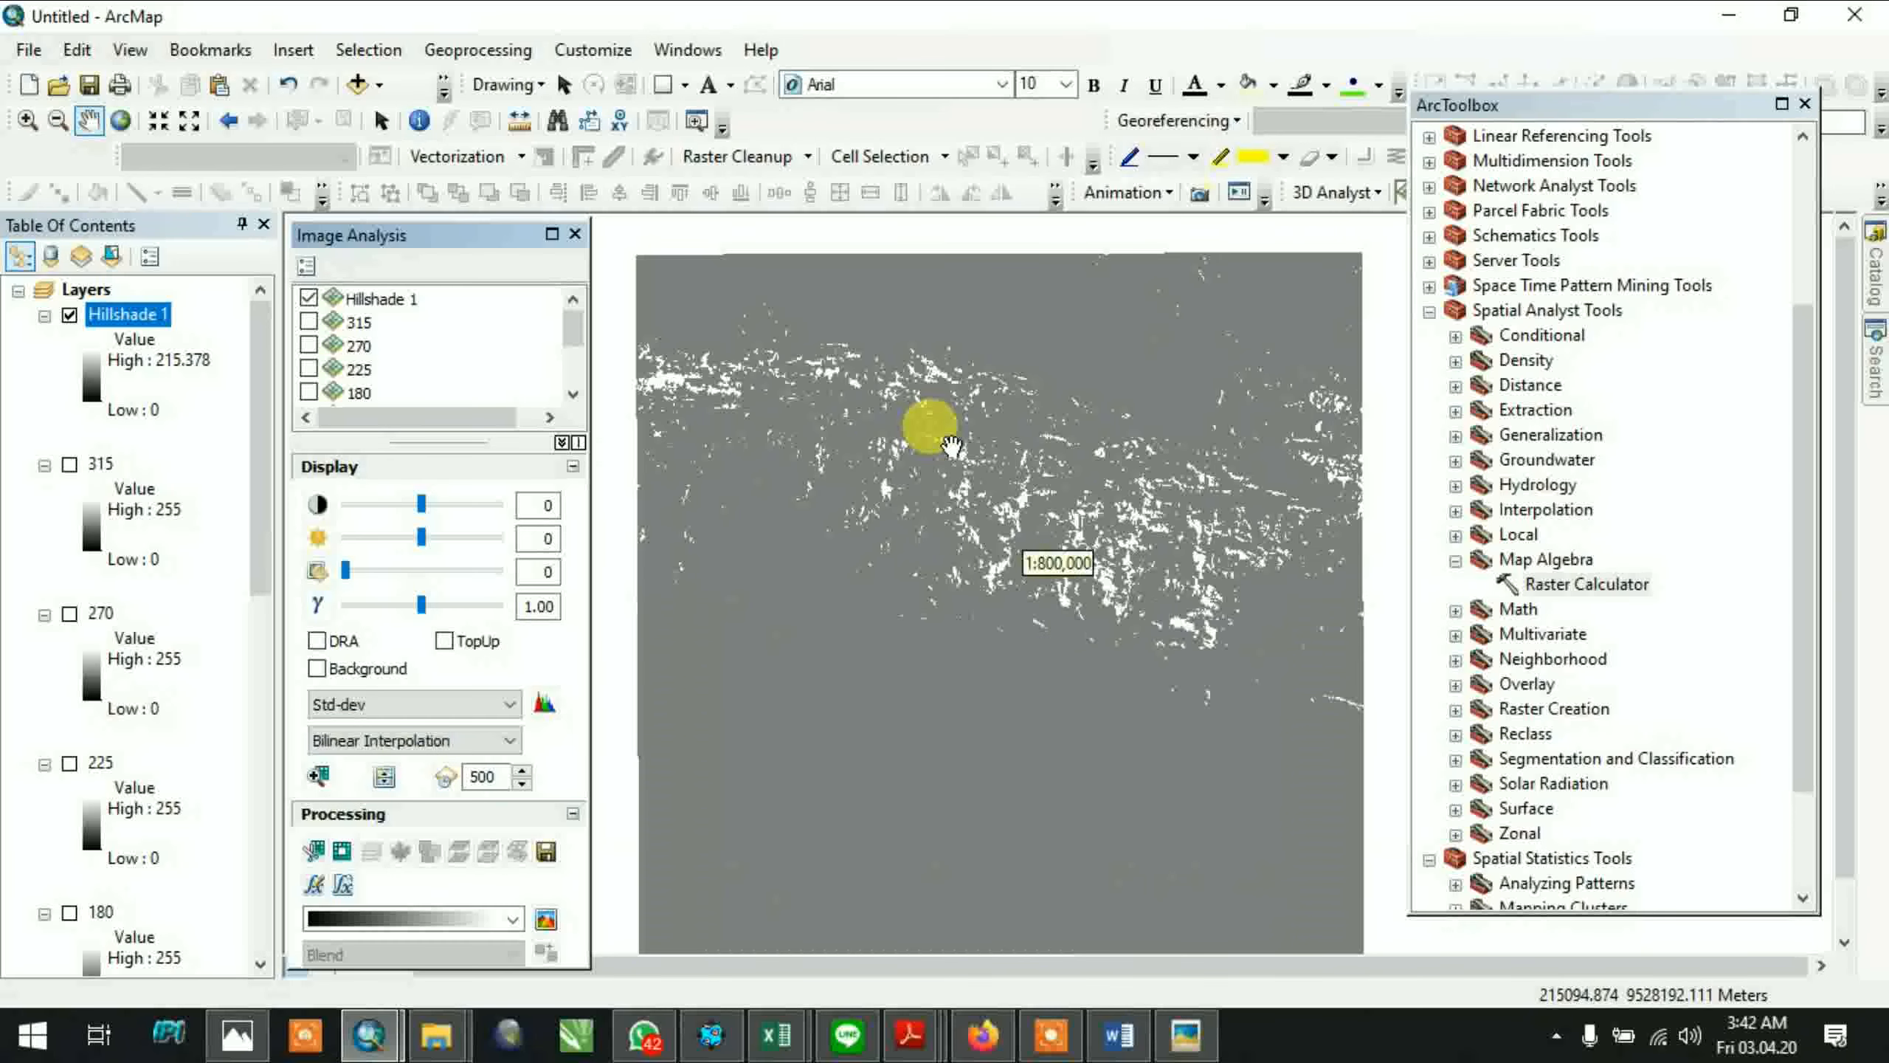
{"action": "scroll", "coordinate": [944, 435], "scroll_direction": "up", "scroll_amount": 1}
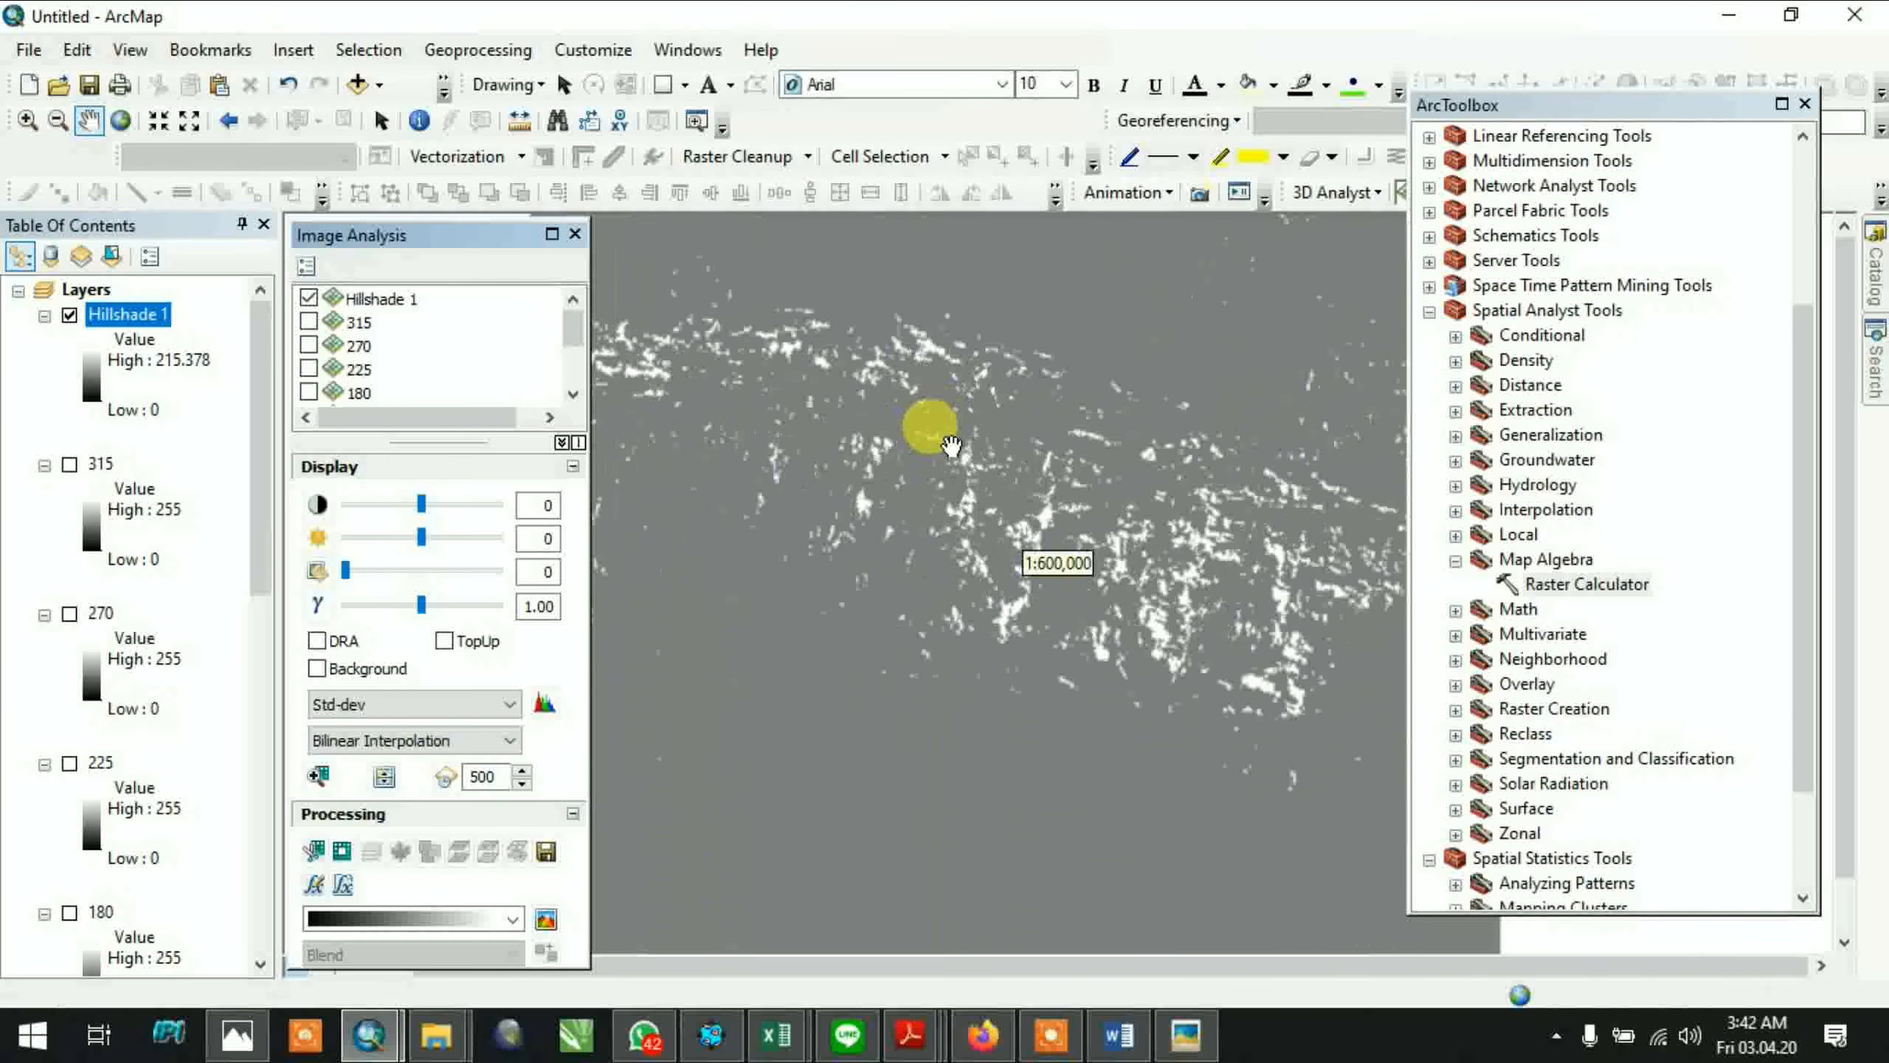
Set the display stretch type to Hist-eq and toggle the Hillshade 1 layer off and on to compare
{"action": "left_click", "coordinate": [506, 704]}
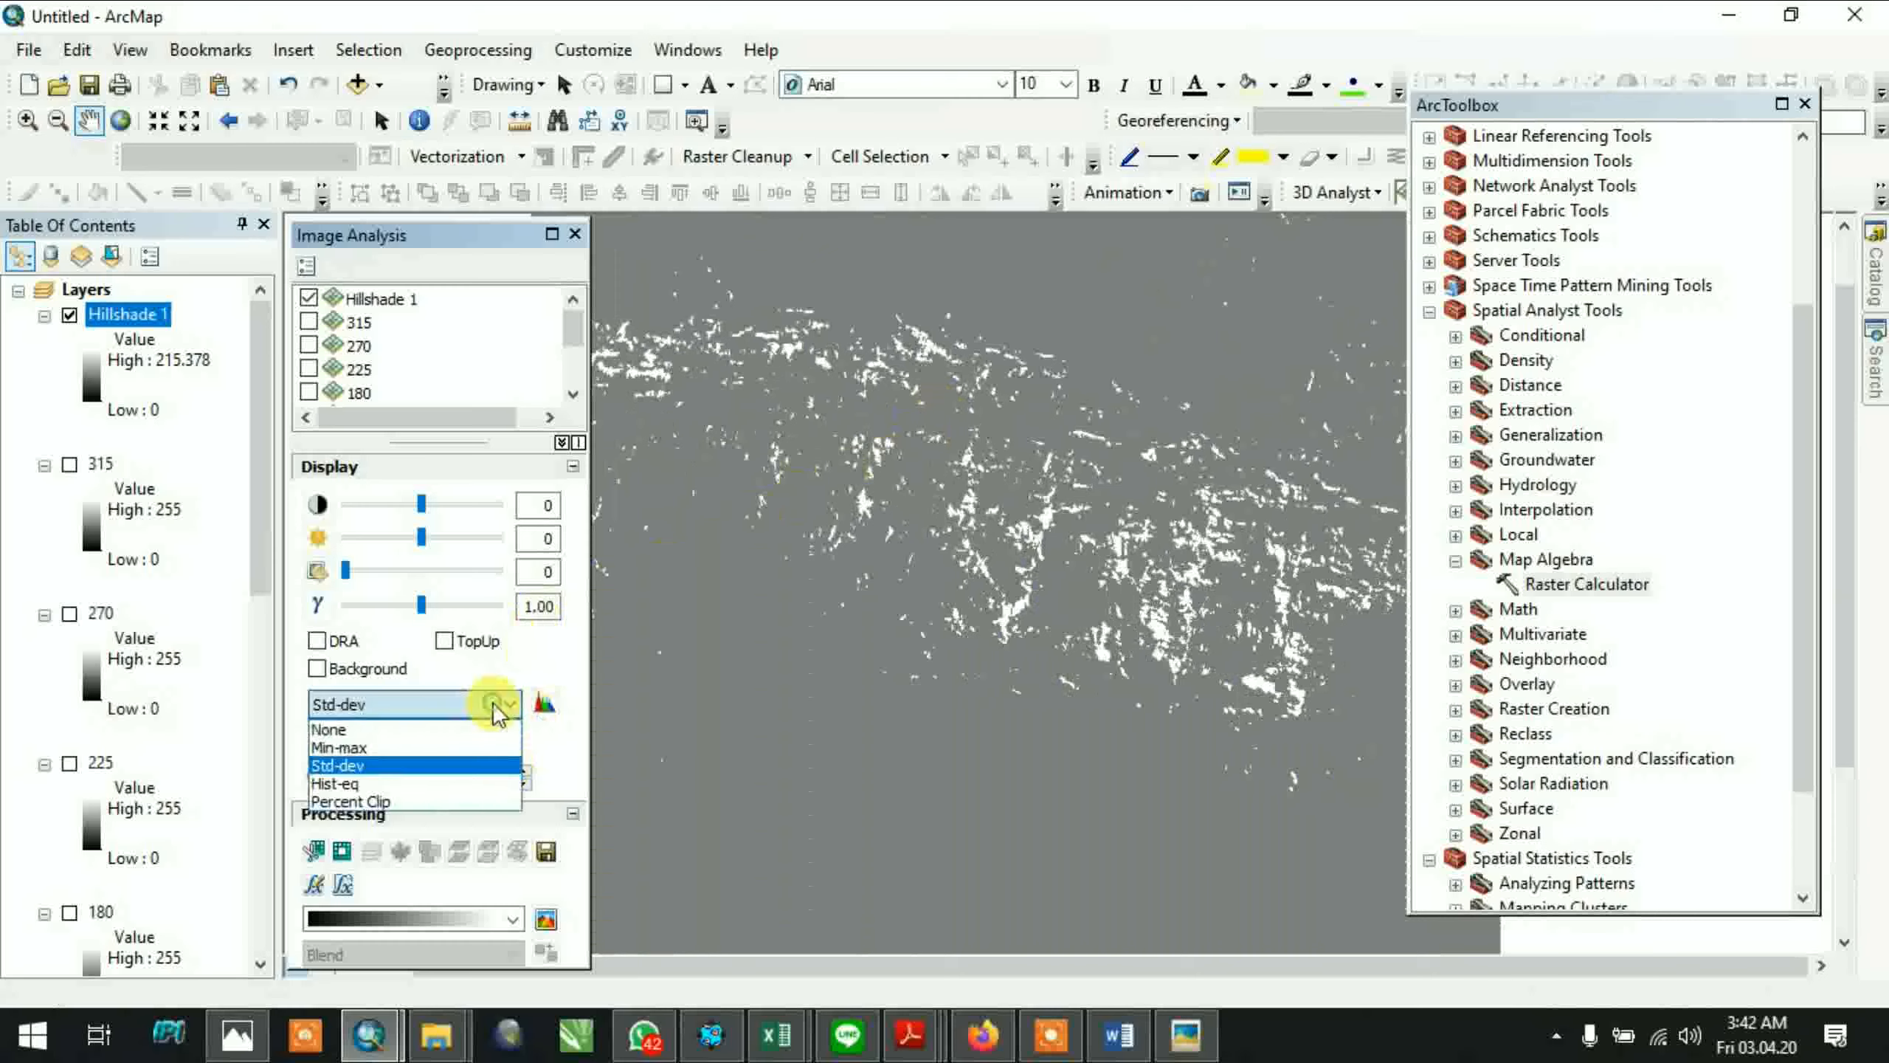
{"action": "left_click", "coordinate": [440, 783]}
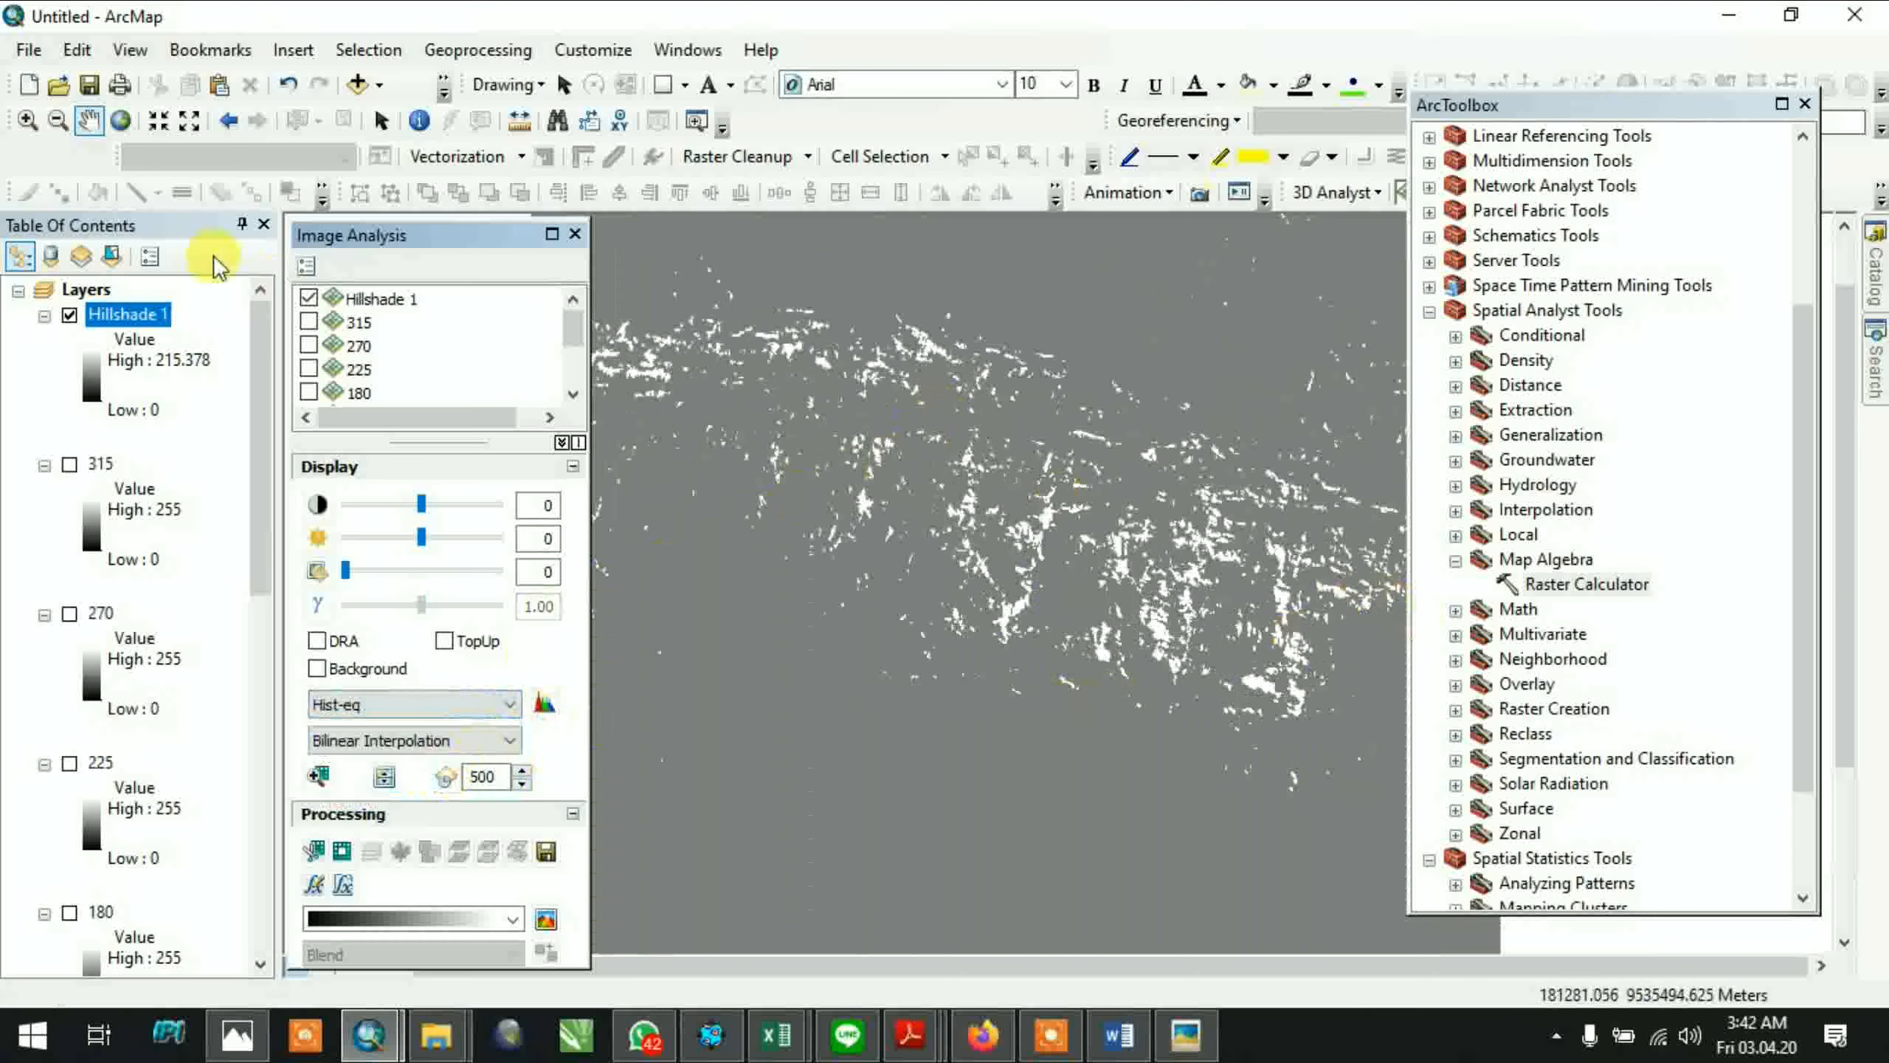
{"action": "left_click", "coordinate": [313, 298]}
{"action": "left_click", "coordinate": [313, 297]}
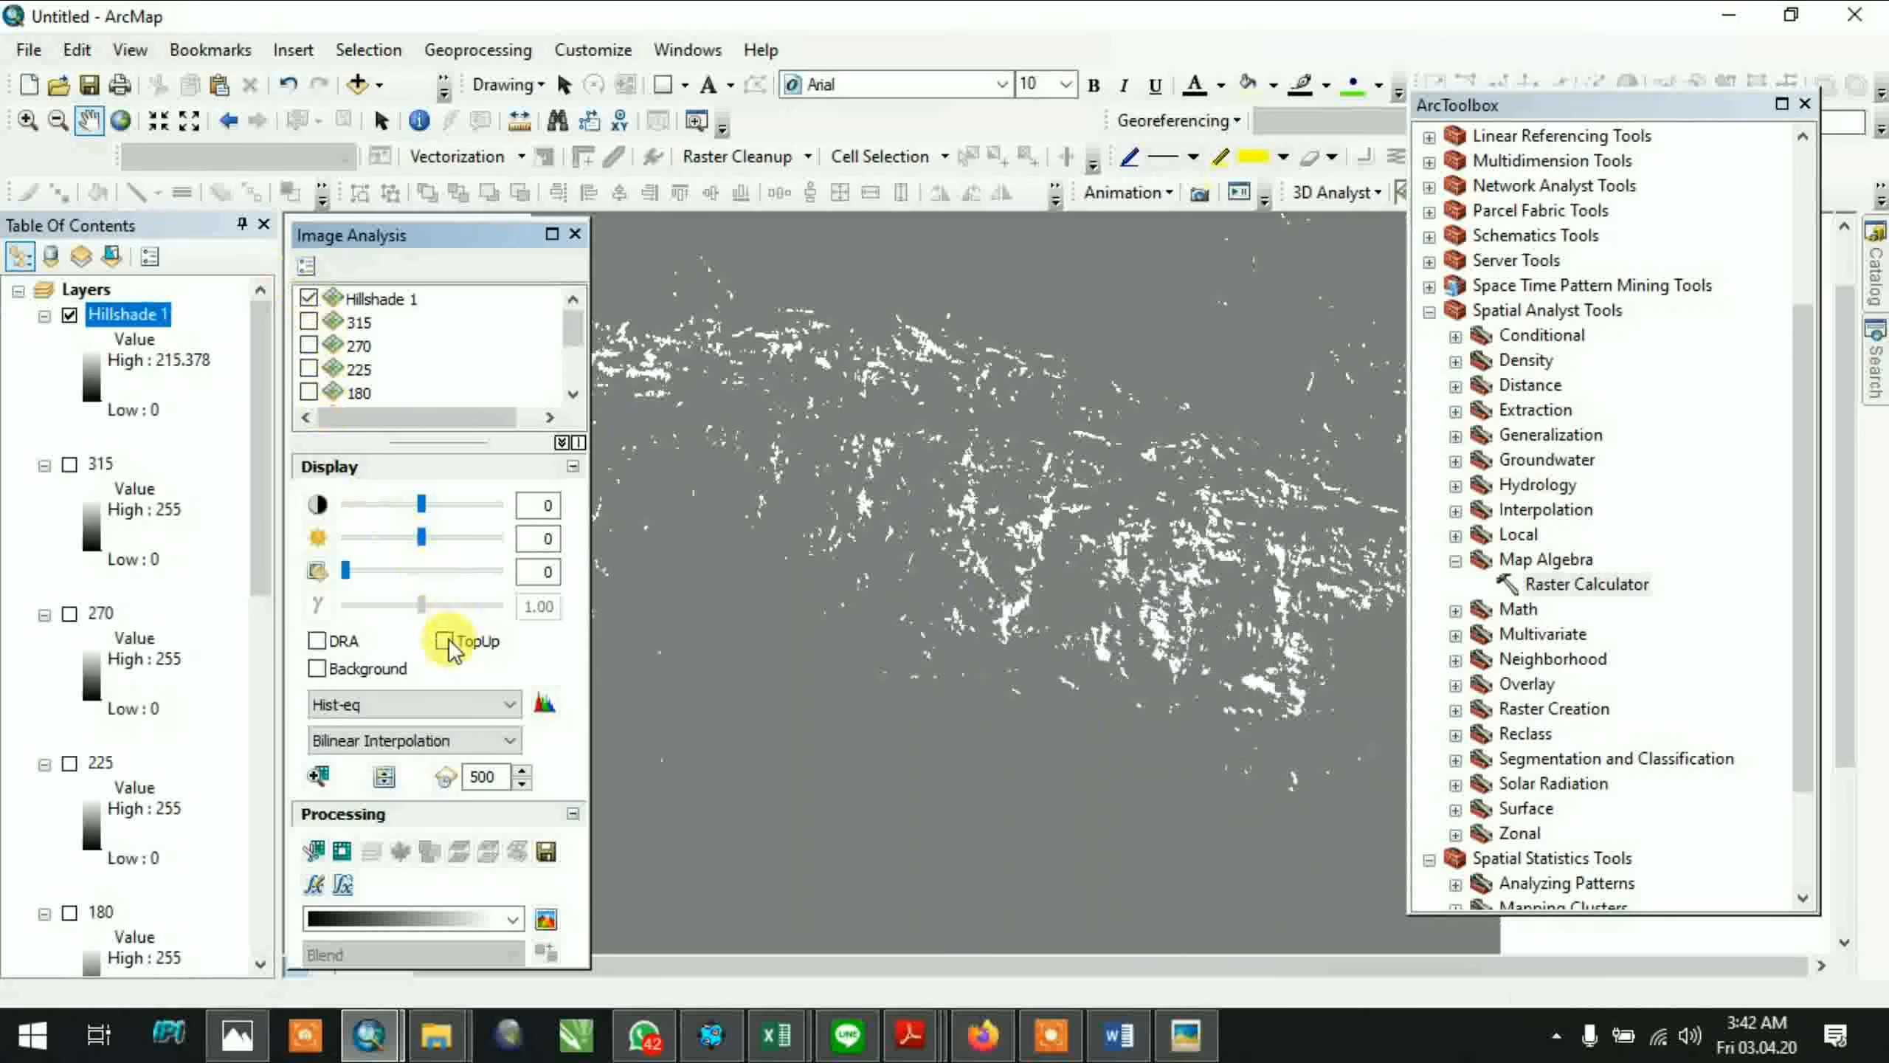
{"action": "left_click", "coordinate": [1050, 1035]}
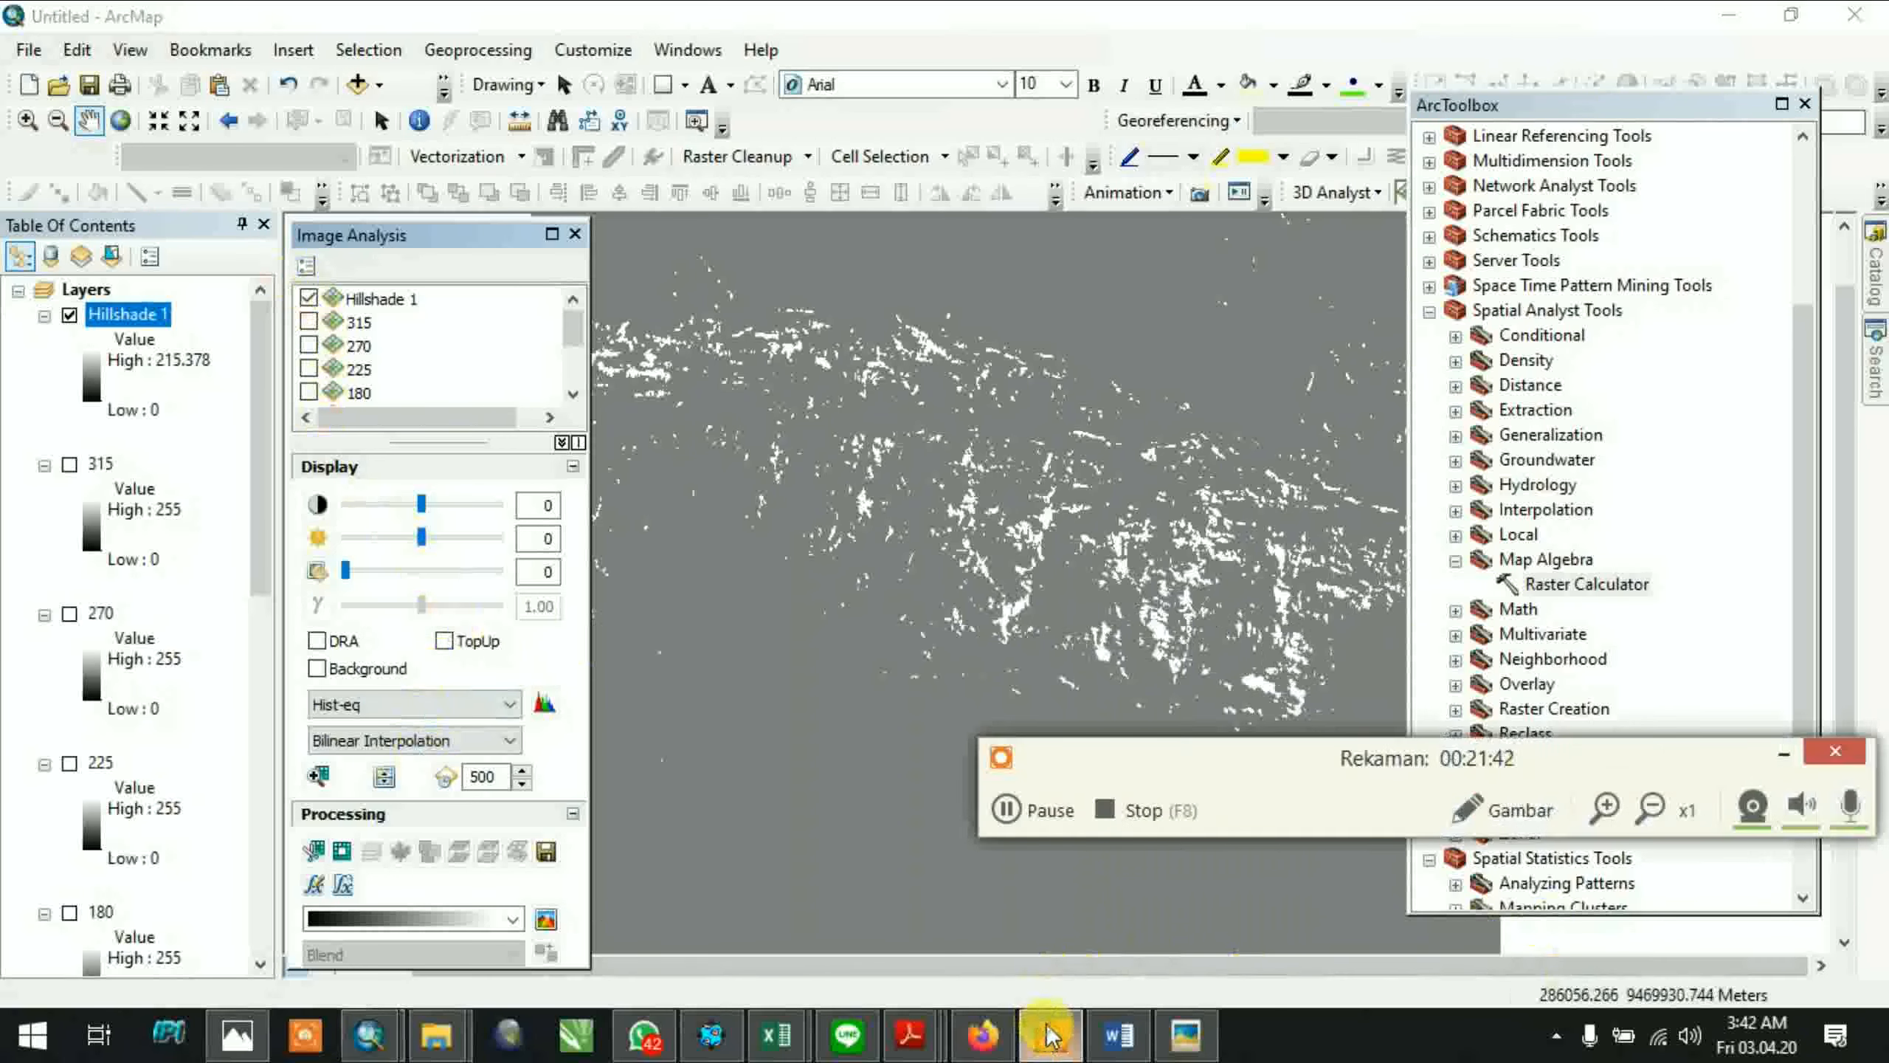
{"action": "left_click", "coordinate": [1070, 824]}
{"action": "left_click", "coordinate": [1045, 813]}
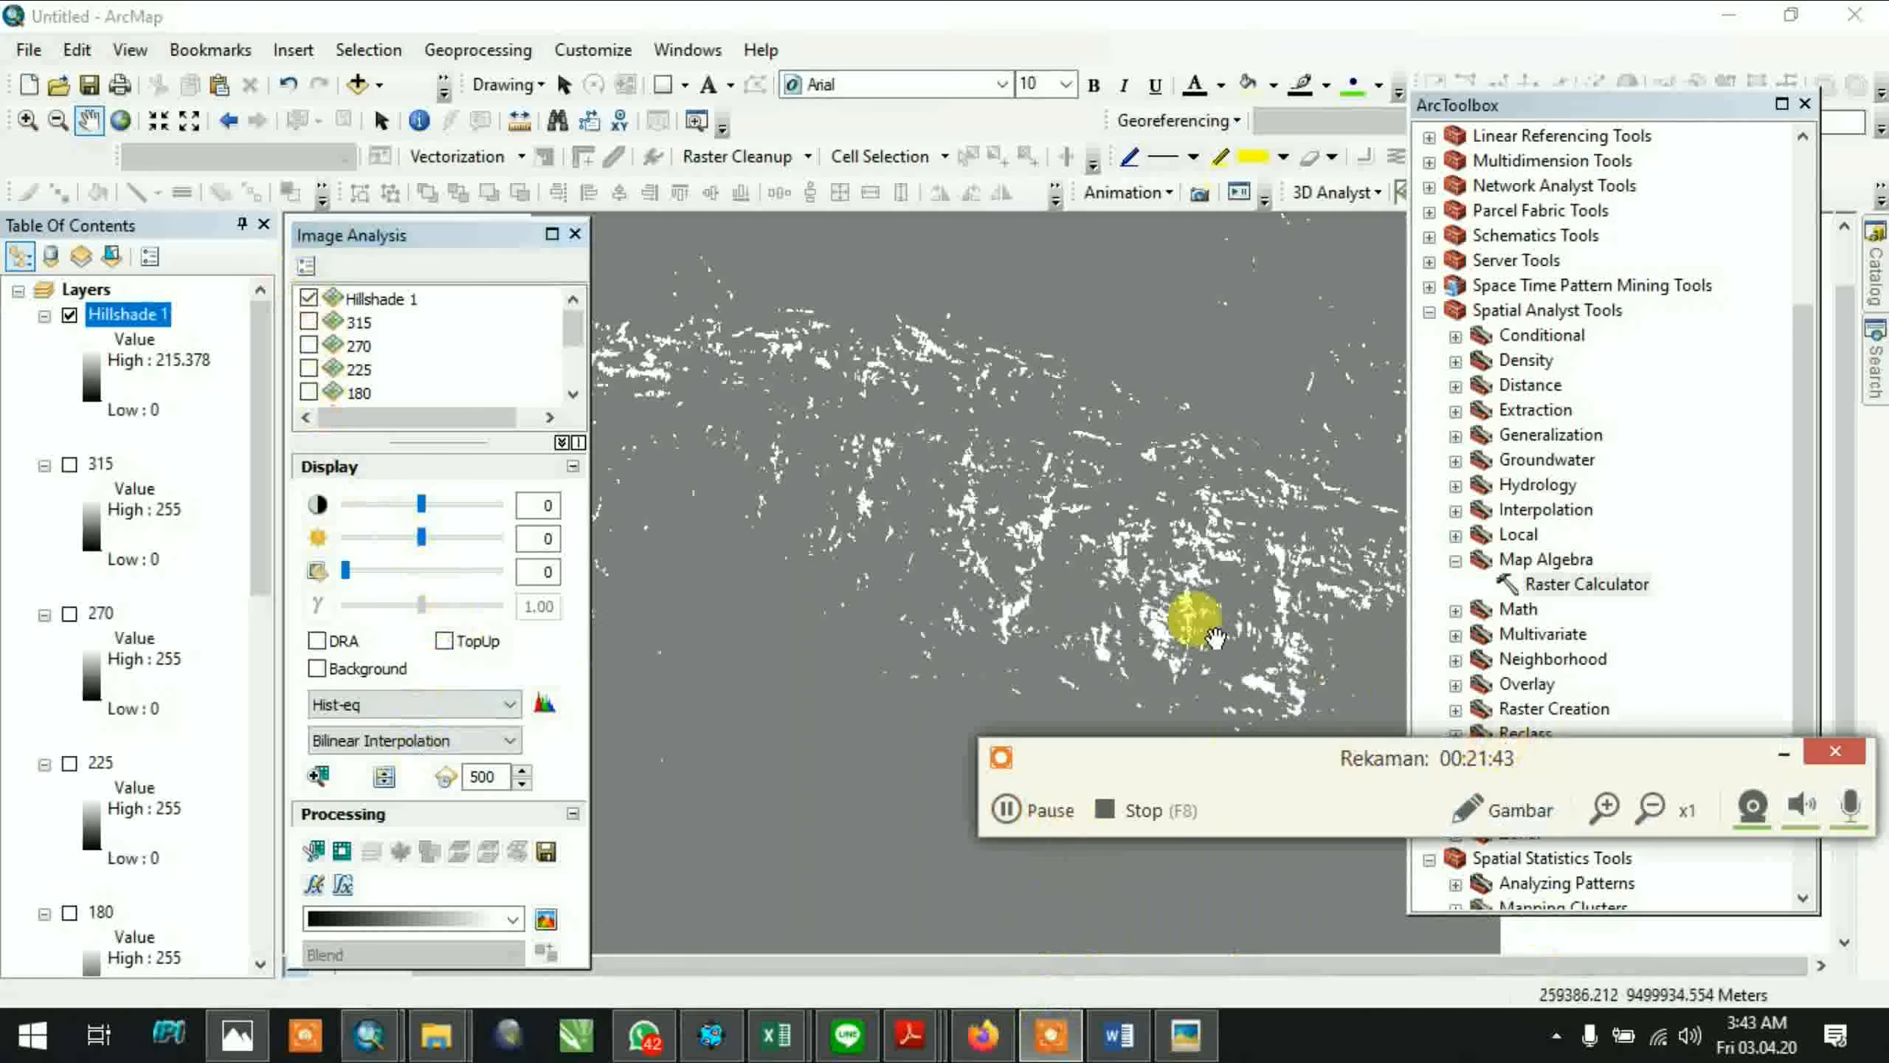
{"action": "scroll", "coordinate": [1056, 551], "scroll_direction": "up", "scroll_amount": 2}
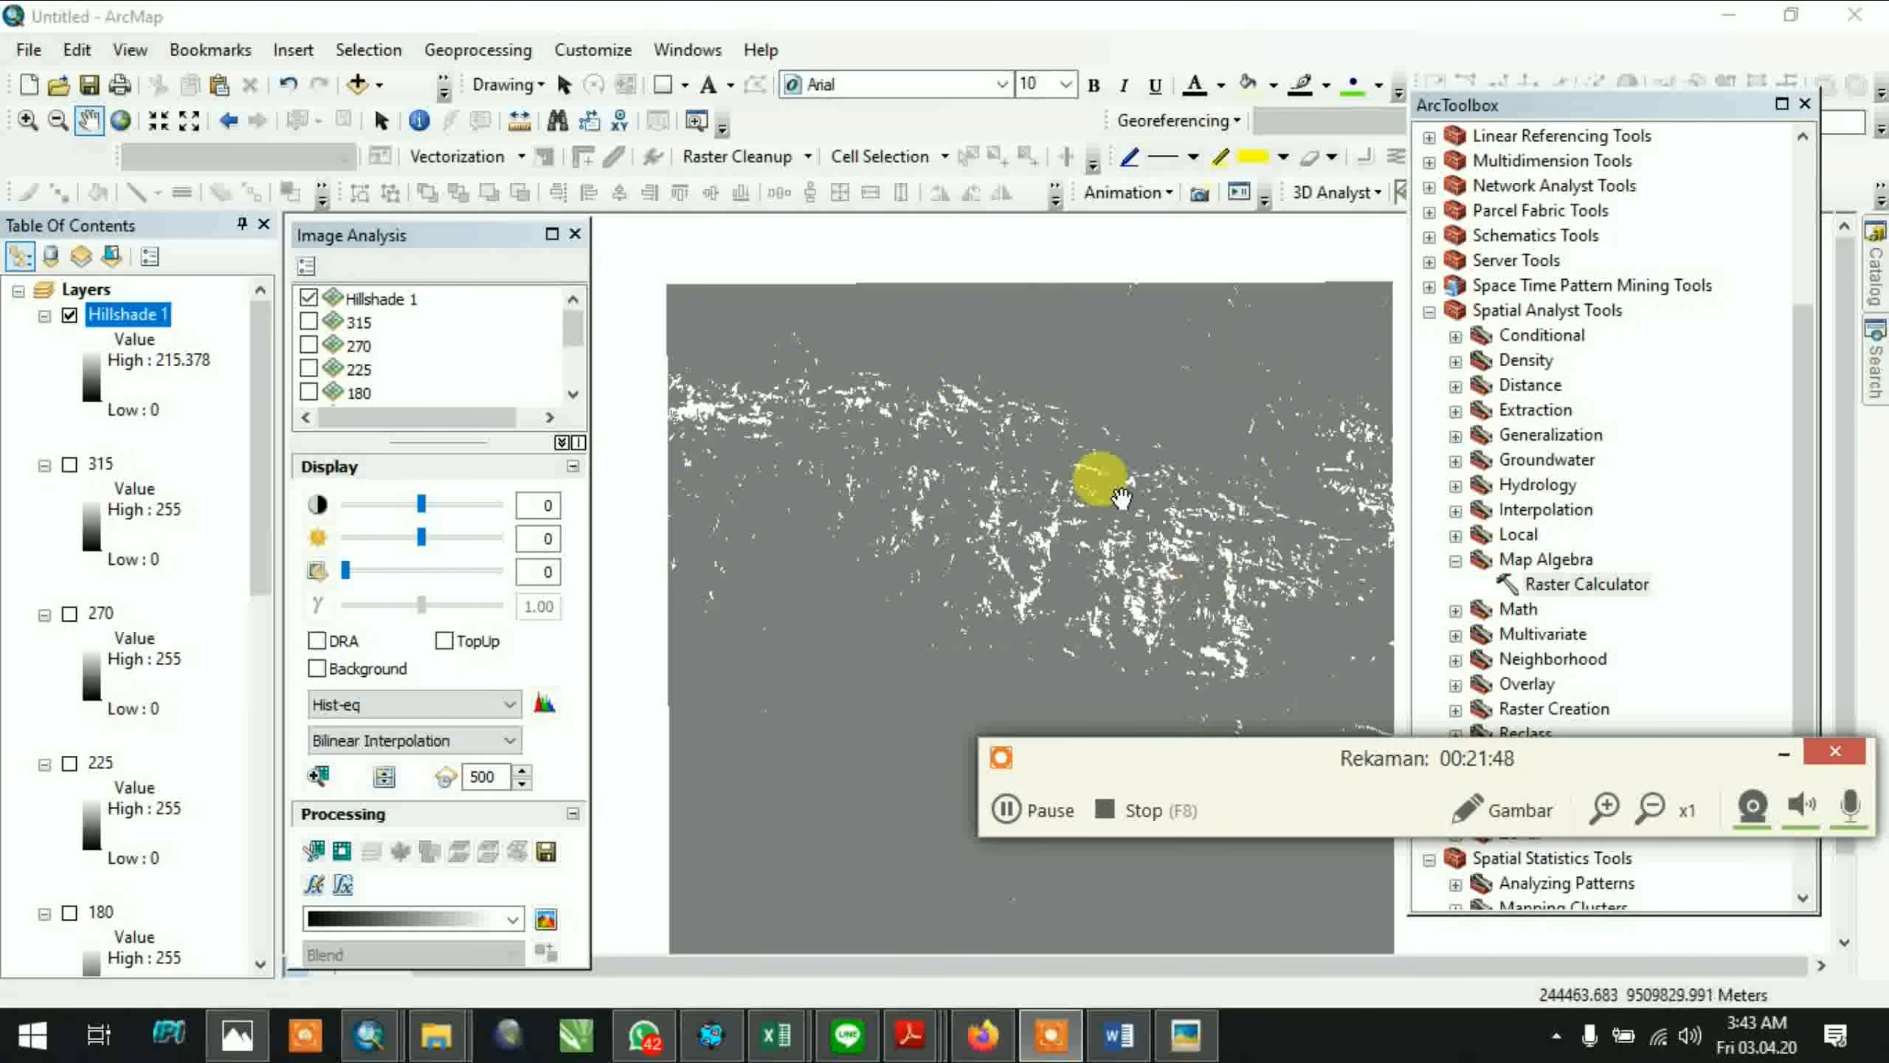
Open the raster data export for the Hillshade 1 layer and keep TIFF as the output format
{"action": "double_click", "coordinate": [161, 311]}
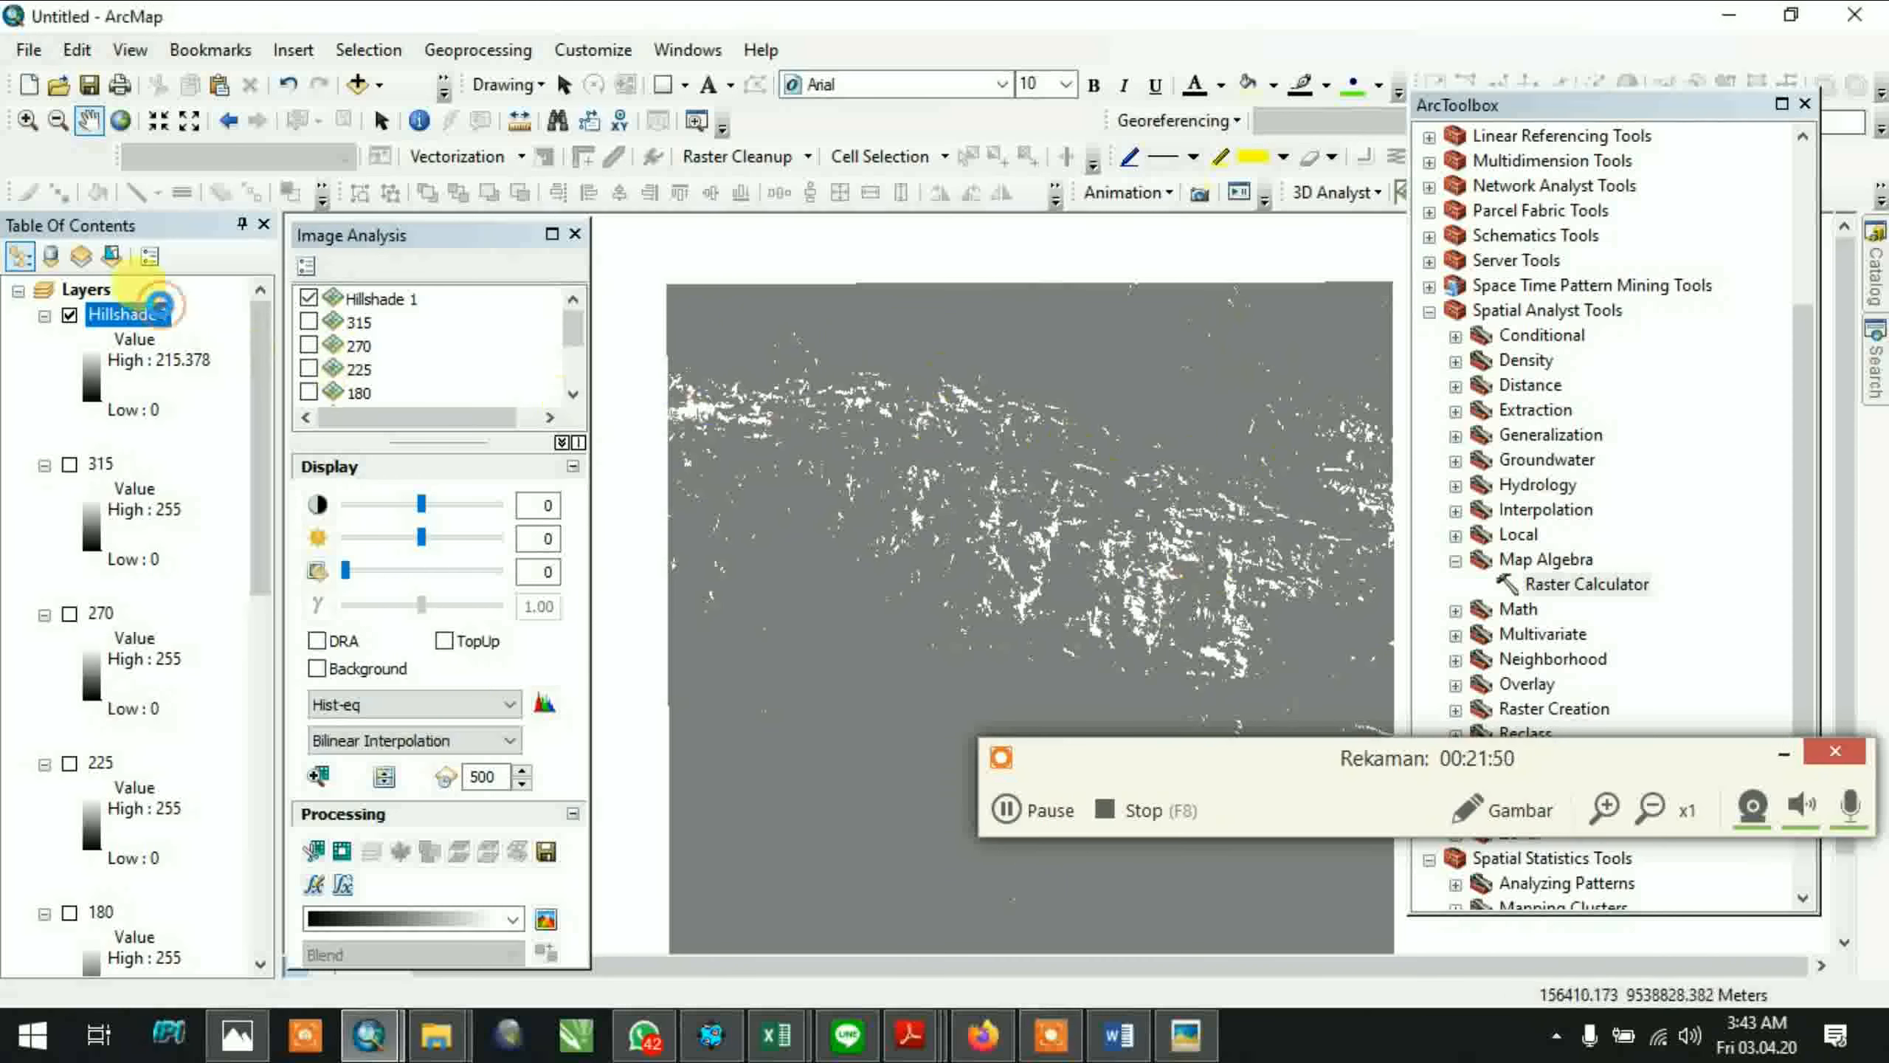
{"action": "right_click", "coordinate": [165, 309]}
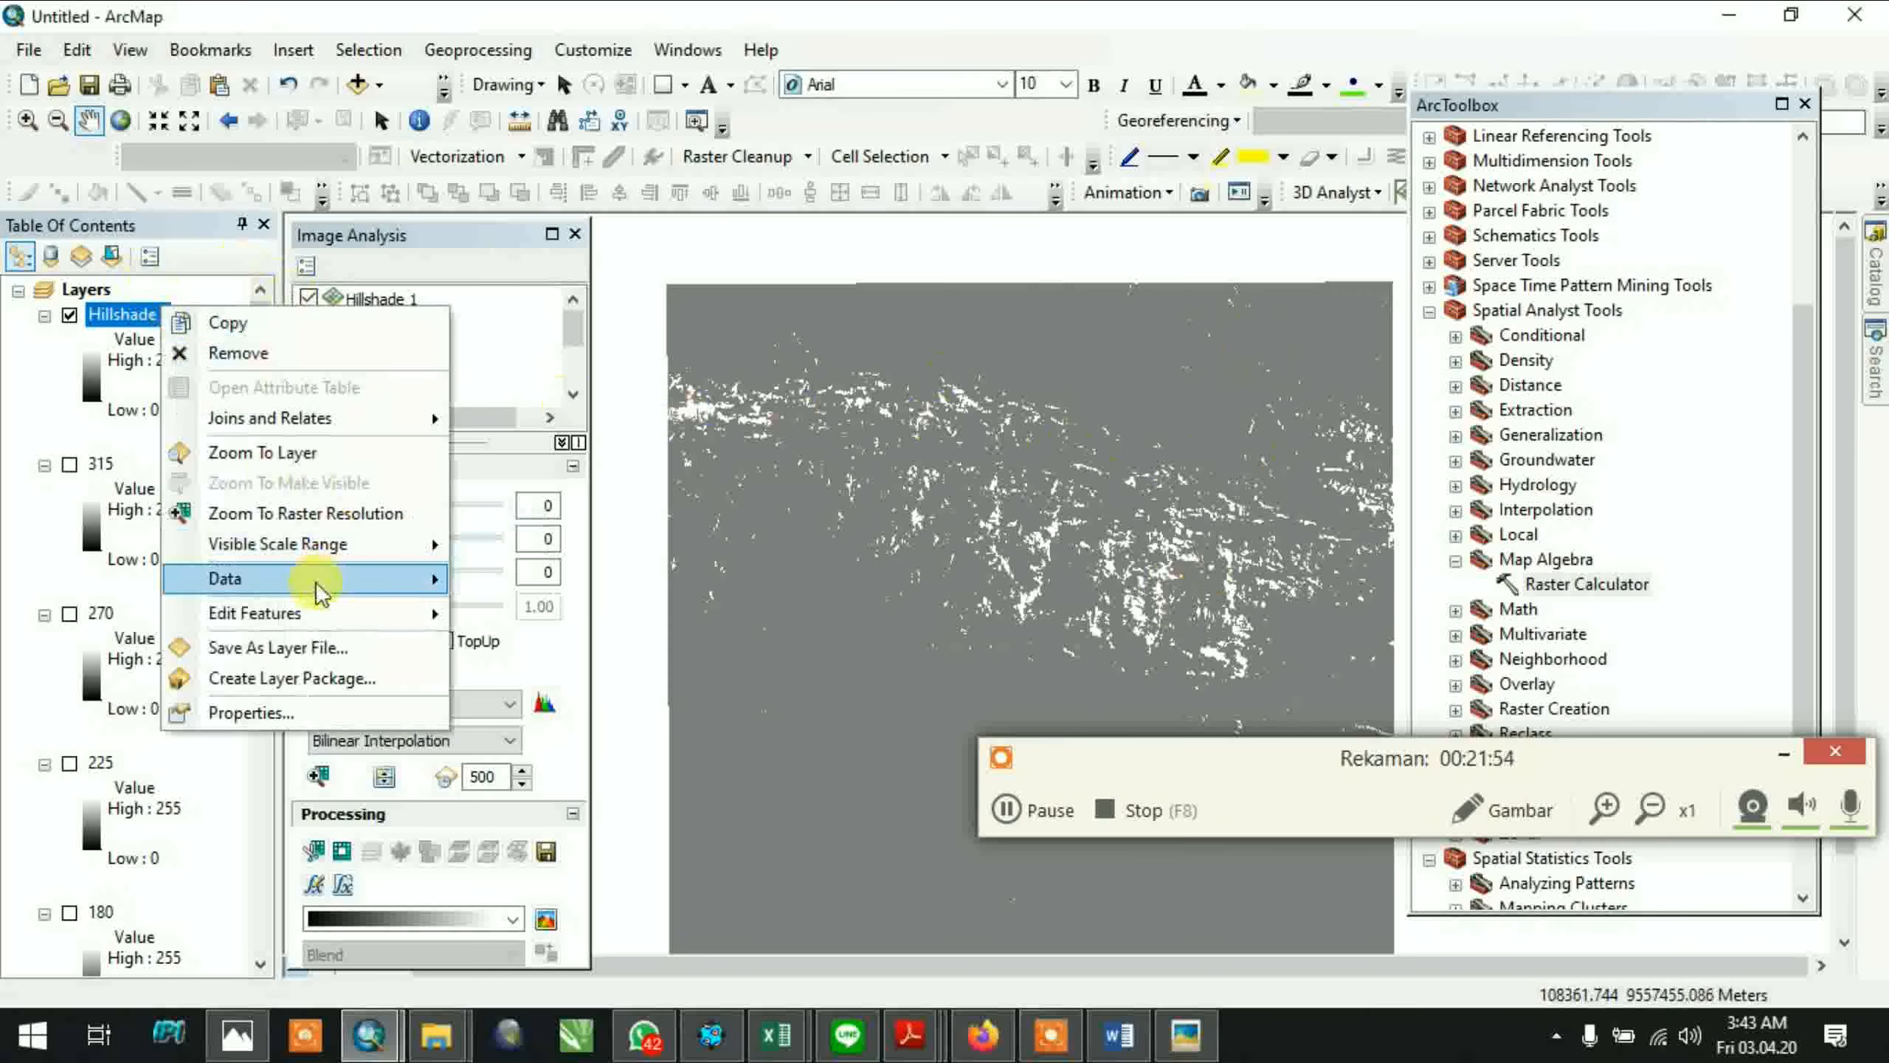
{"action": "mouse_move", "coordinate": [316, 588]}
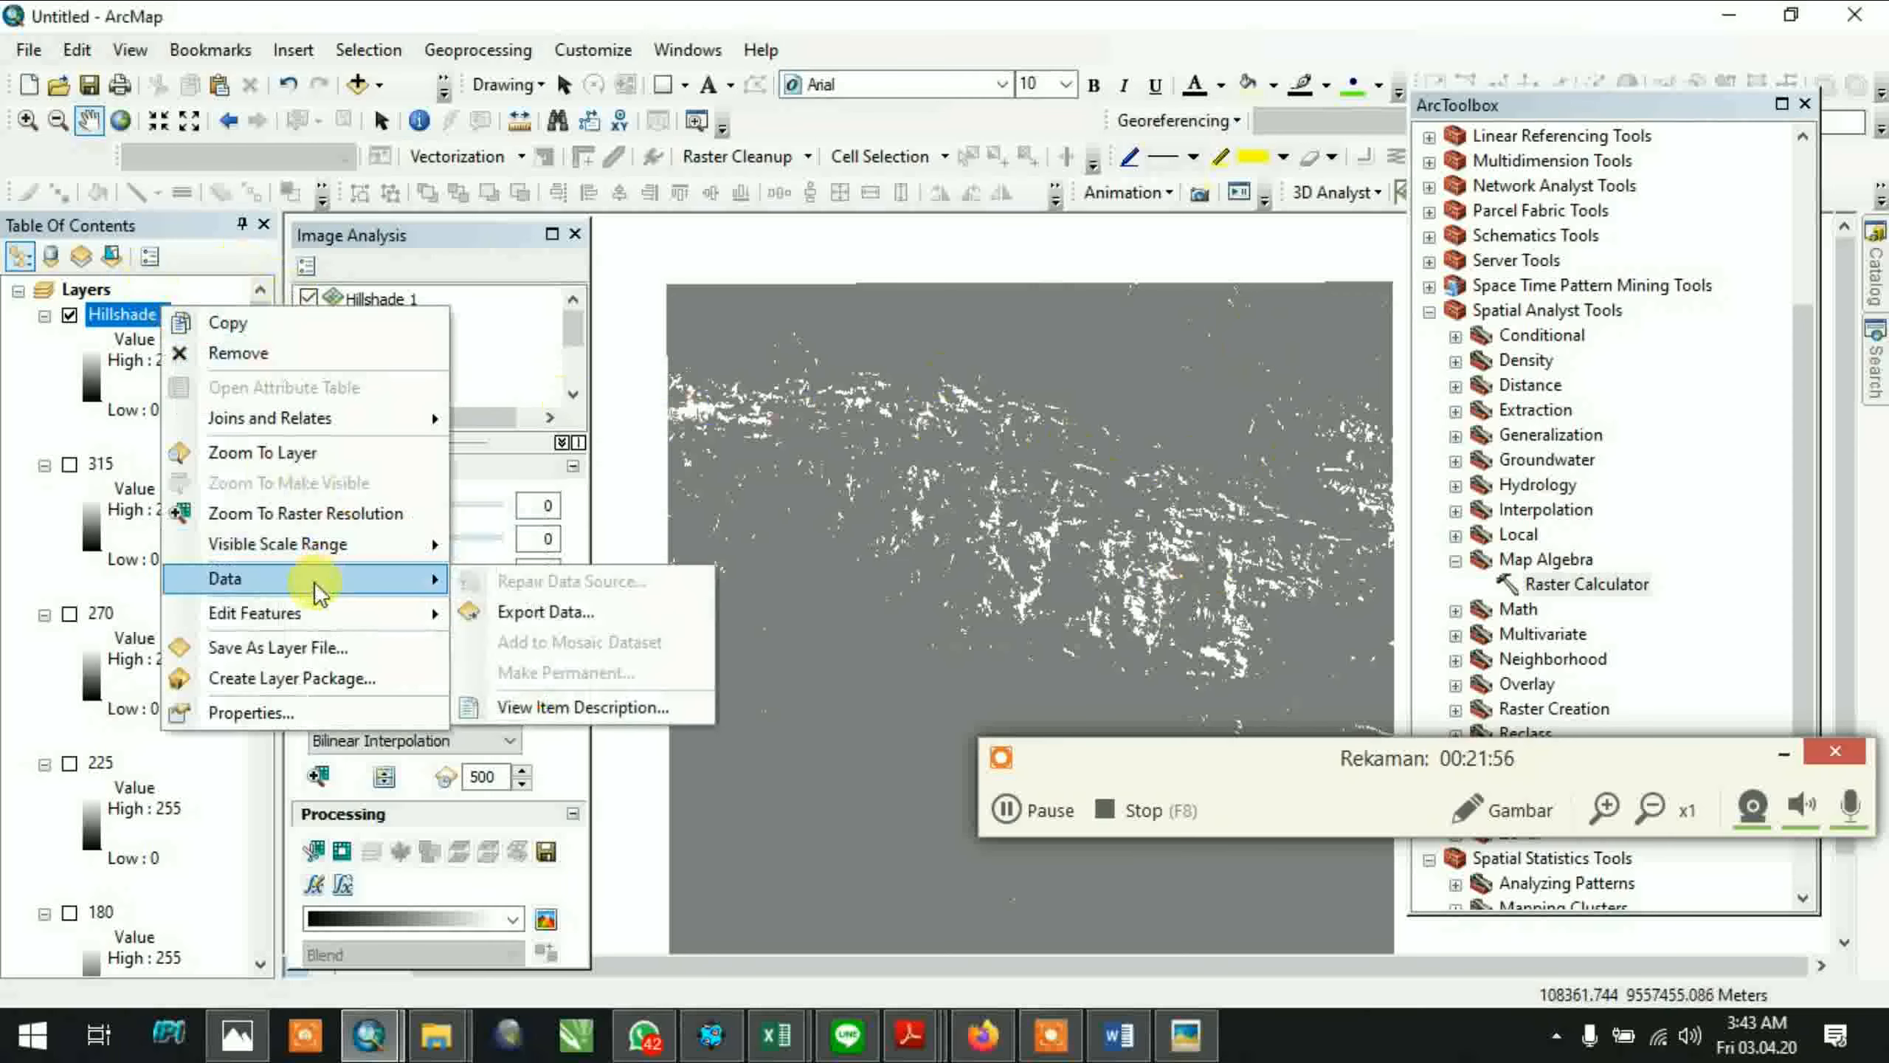
{"action": "left_click", "coordinate": [541, 611]}
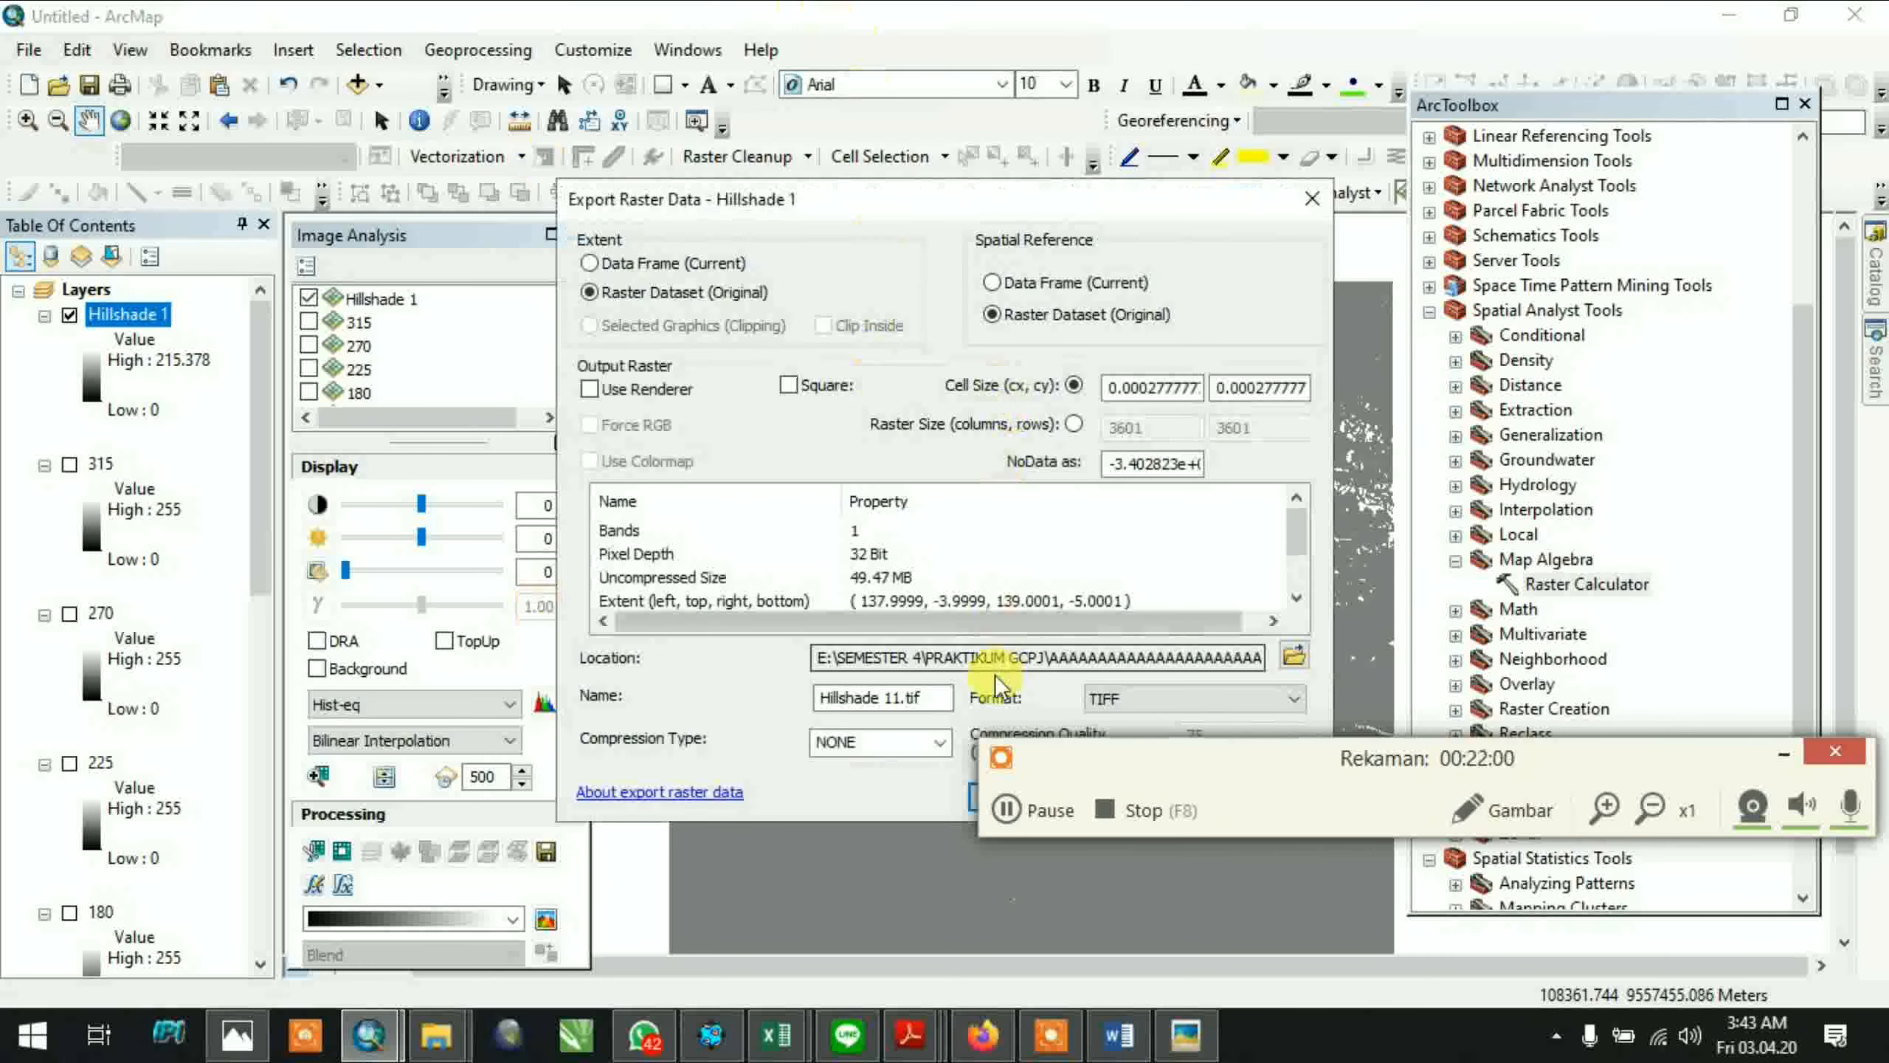
{"action": "left_click", "coordinate": [1124, 697]}
{"action": "left_click", "coordinate": [1124, 697]}
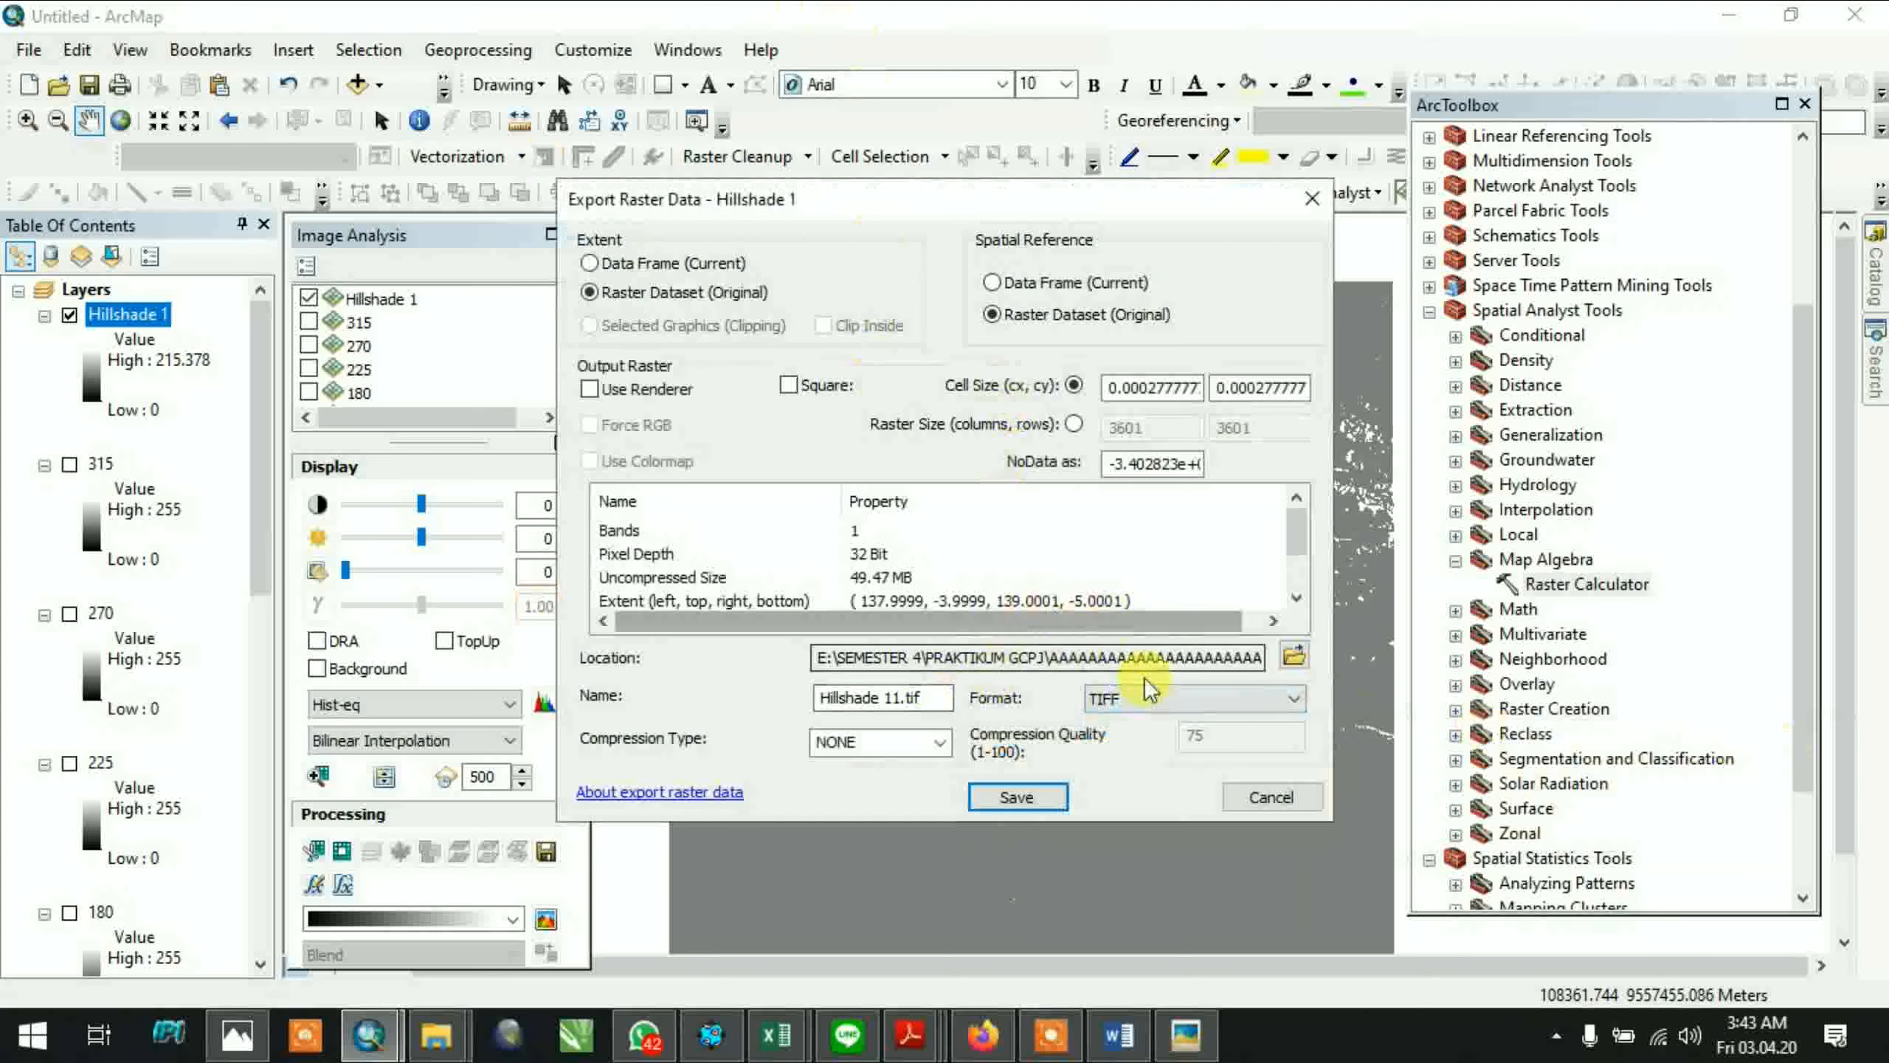
Browse for the export location and go to the Folder Connections in the workspace selector
{"action": "left_click", "coordinate": [1292, 655]}
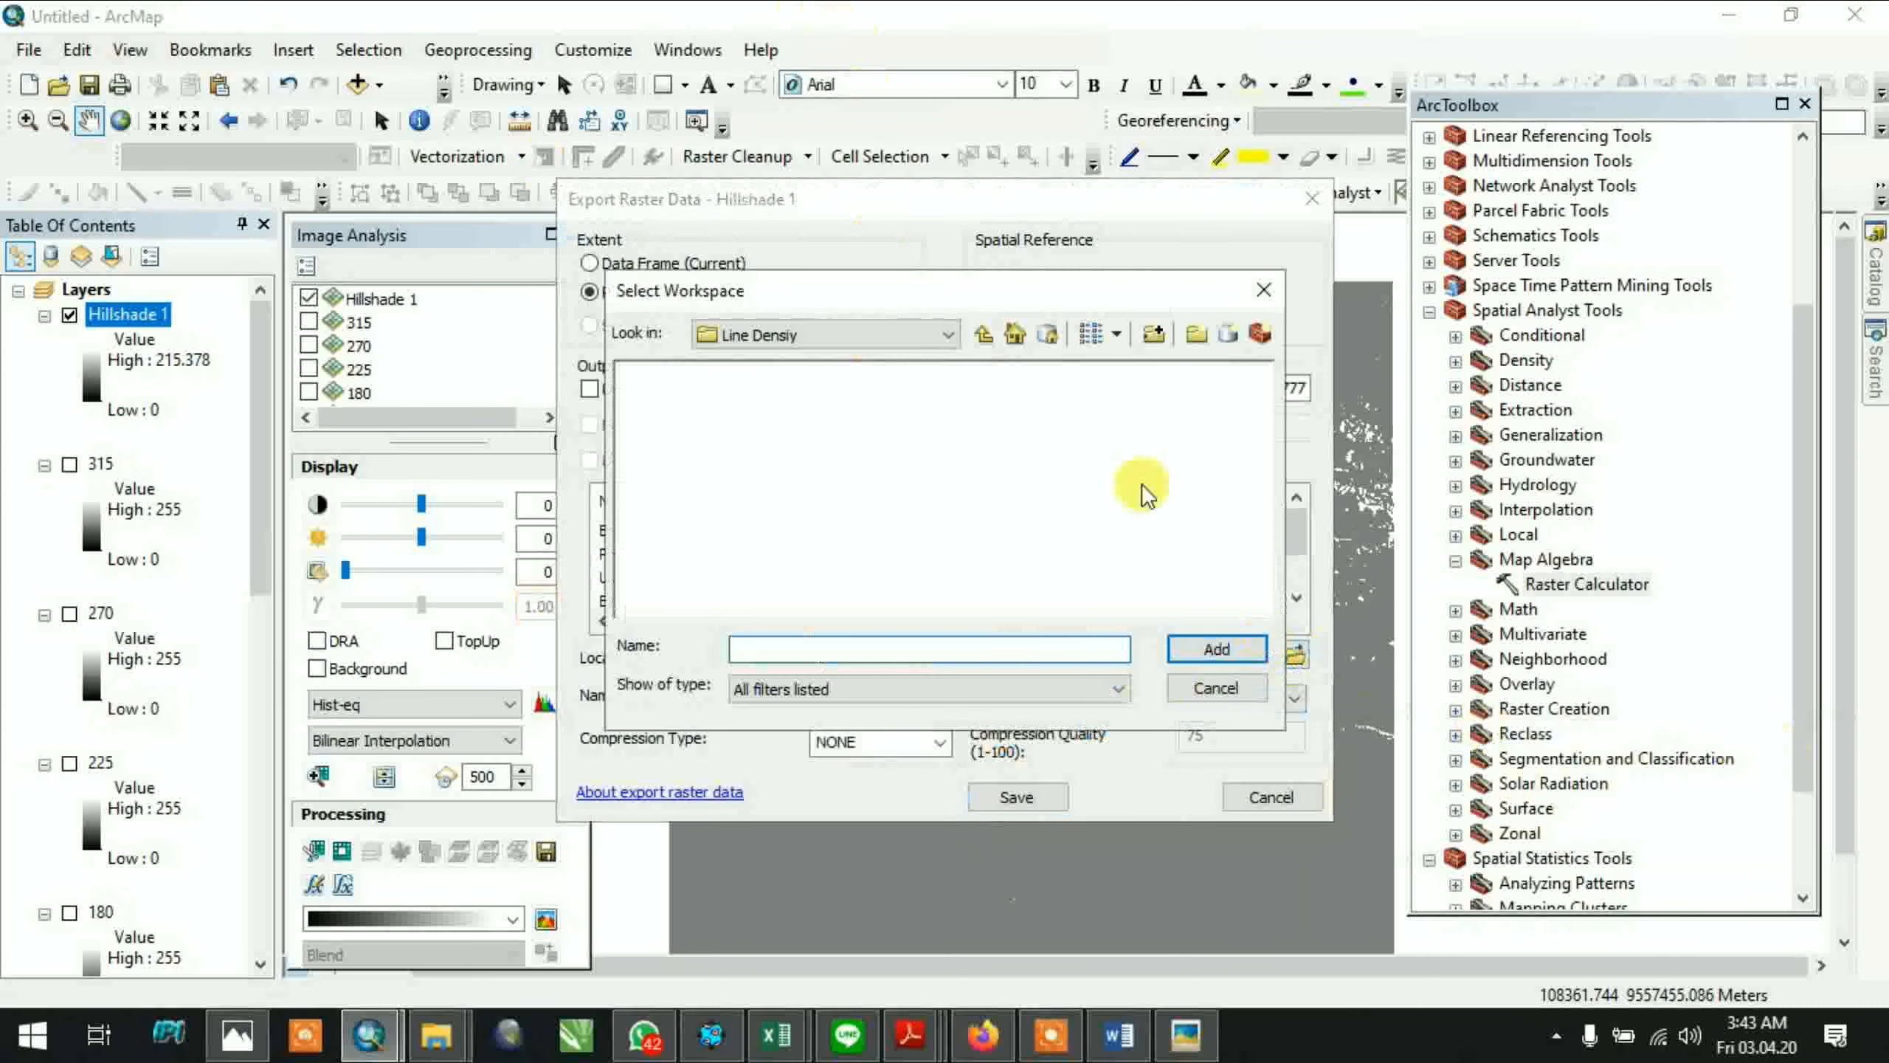
{"action": "left_click", "coordinate": [930, 332]}
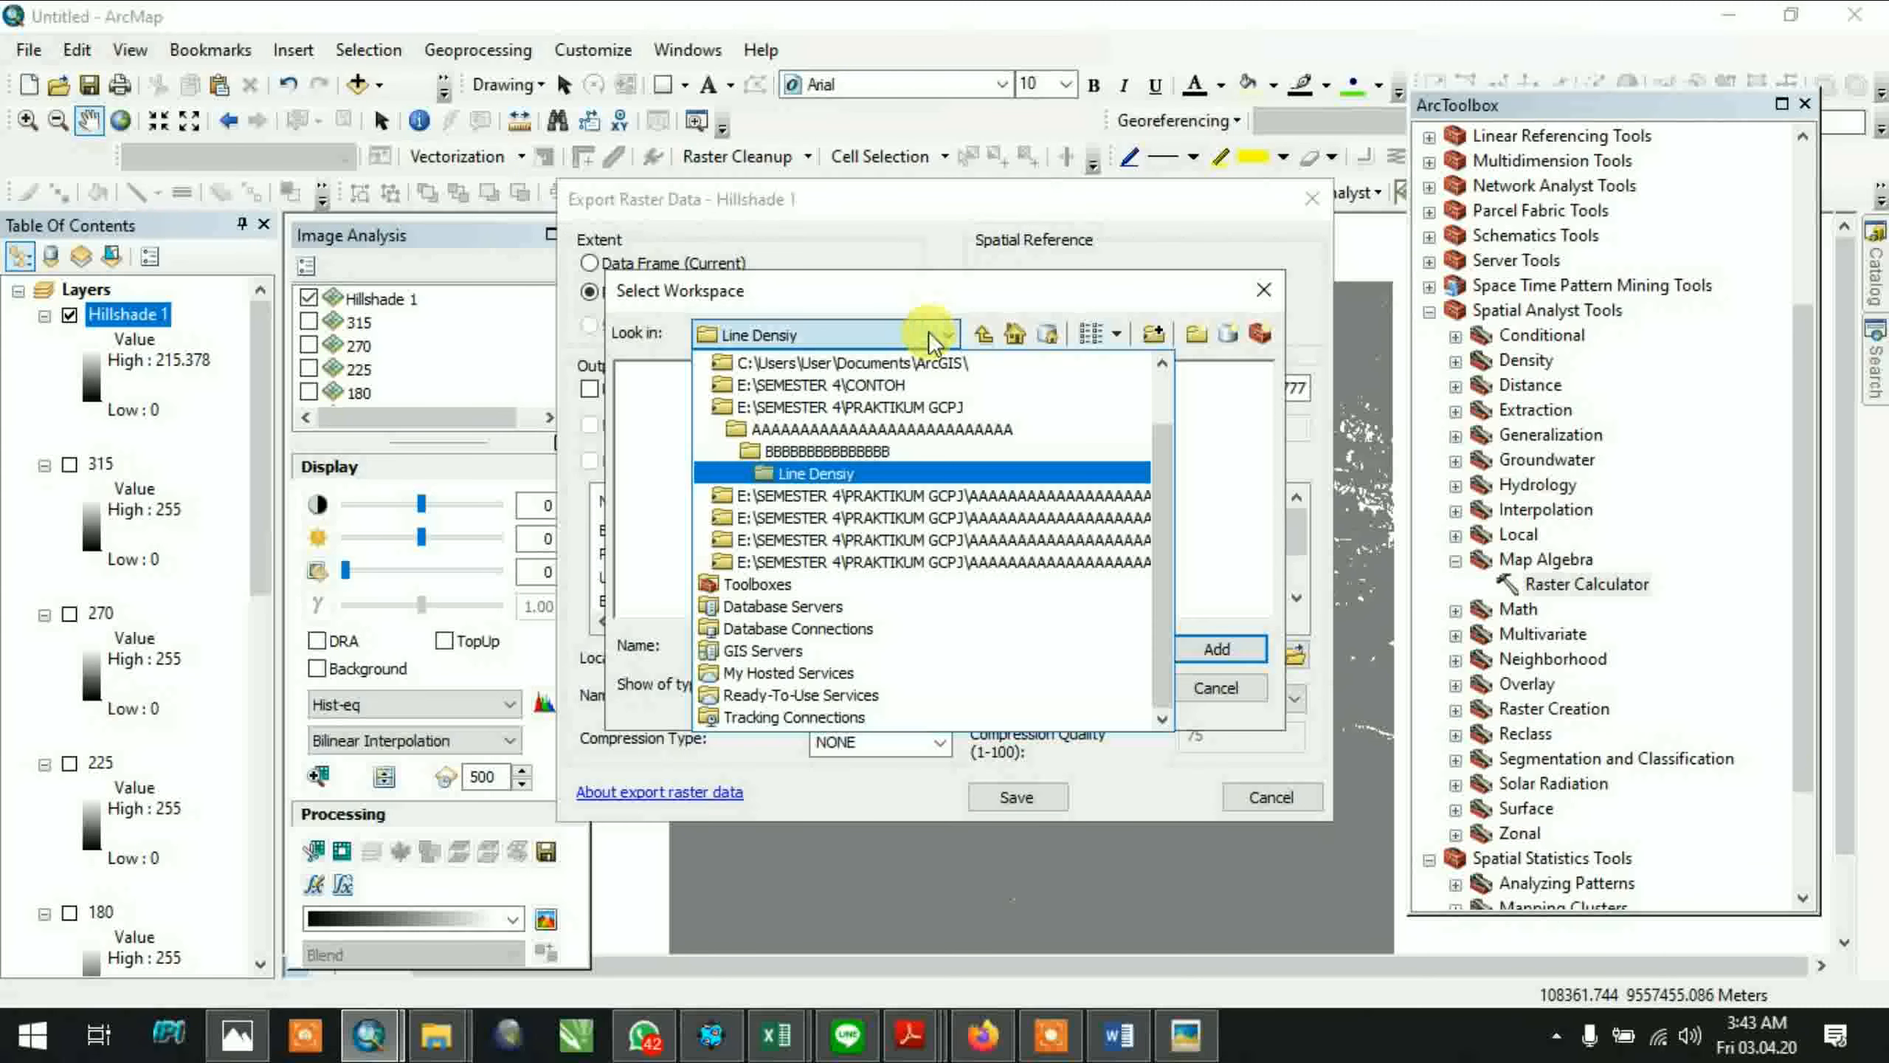
{"action": "left_click", "coordinate": [933, 385]}
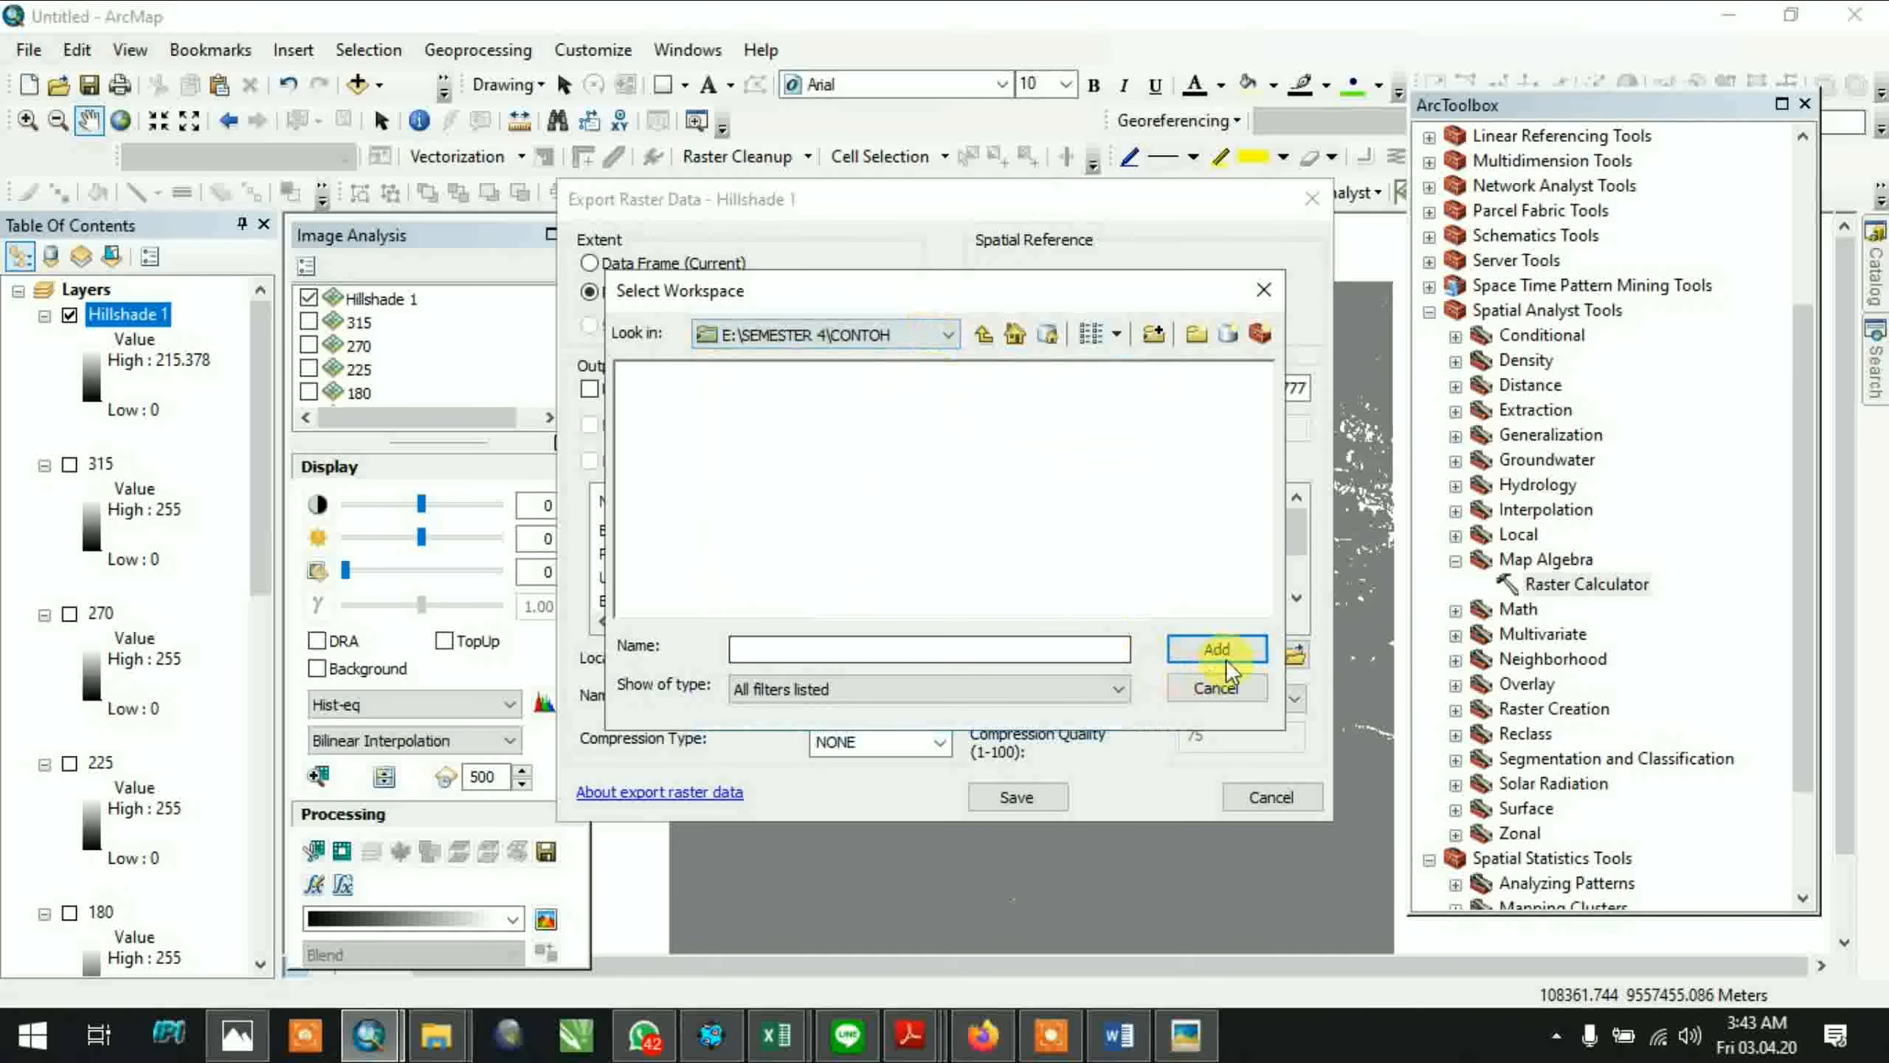
{"action": "left_click", "coordinate": [921, 335]}
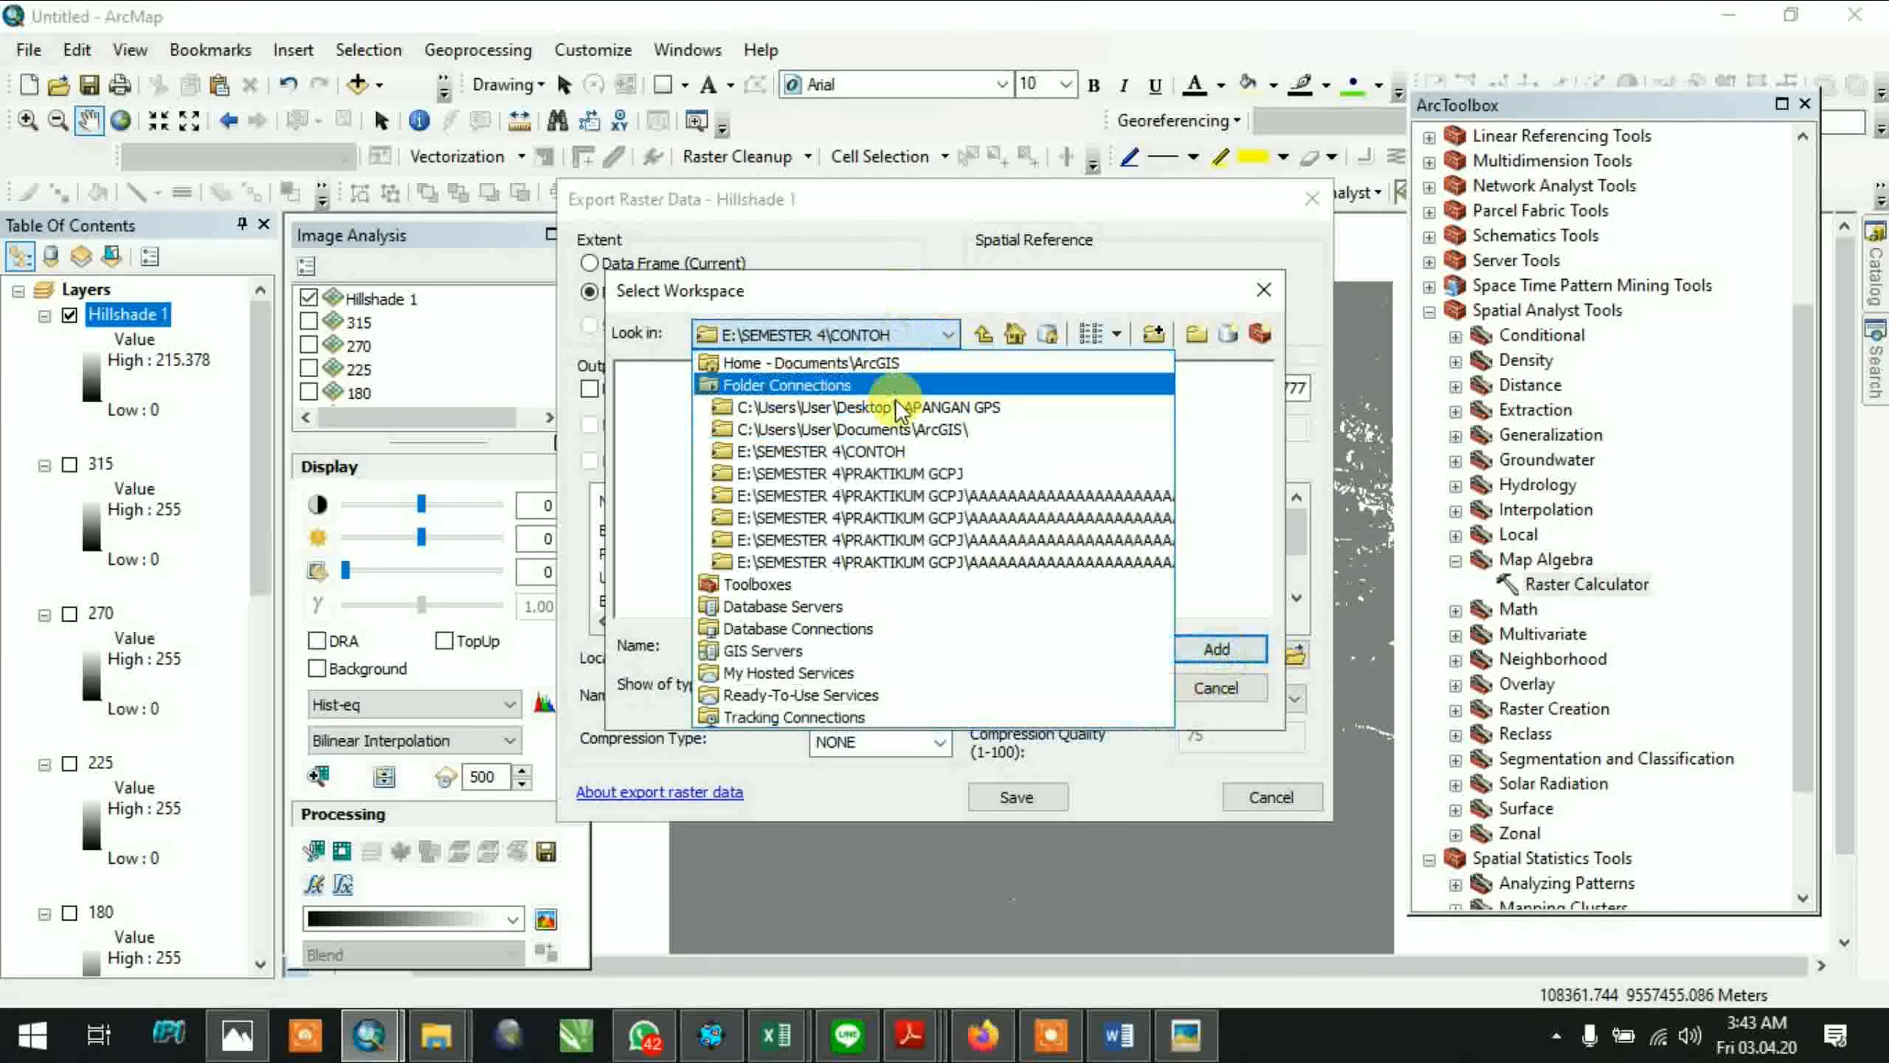
{"action": "left_click", "coordinate": [901, 449]}
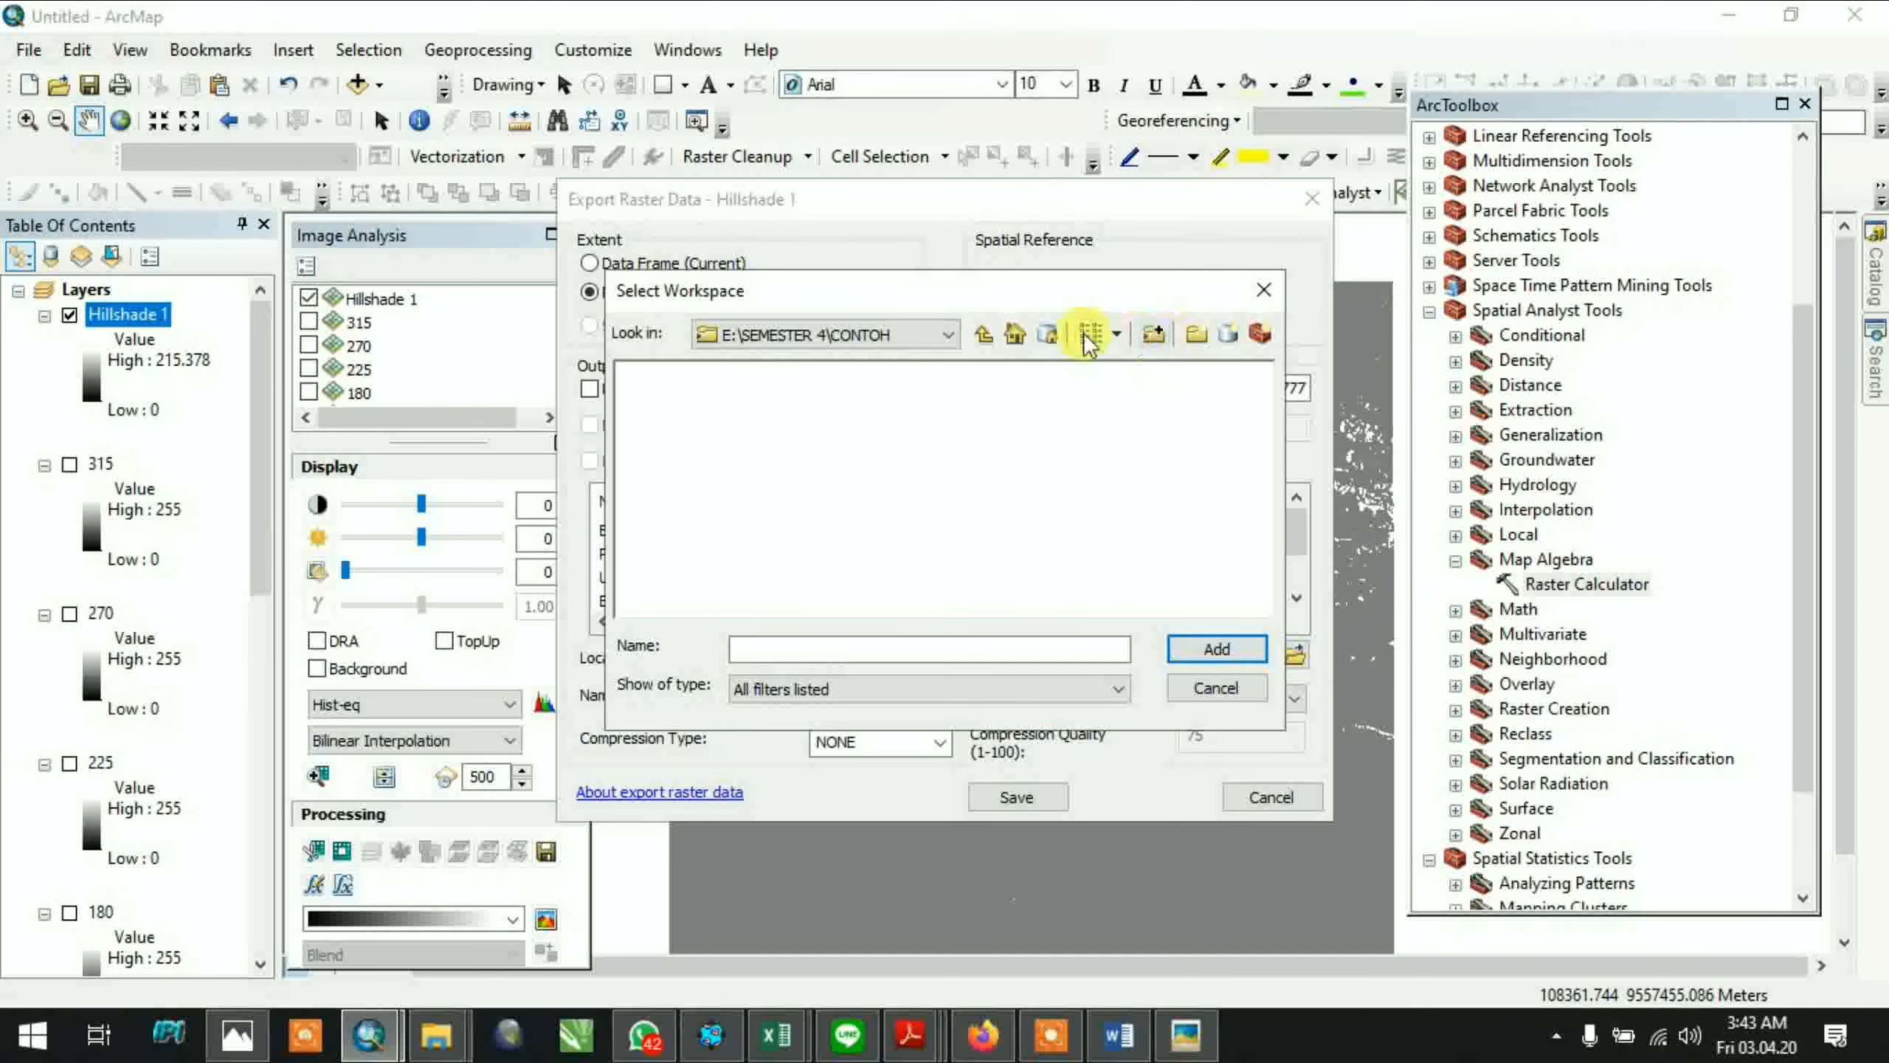
{"action": "left_click", "coordinate": [1018, 336]}
{"action": "left_click", "coordinate": [1048, 334]}
{"action": "left_click", "coordinate": [985, 337]}
{"action": "left_click", "coordinate": [986, 336]}
{"action": "double_click", "coordinate": [744, 397]}
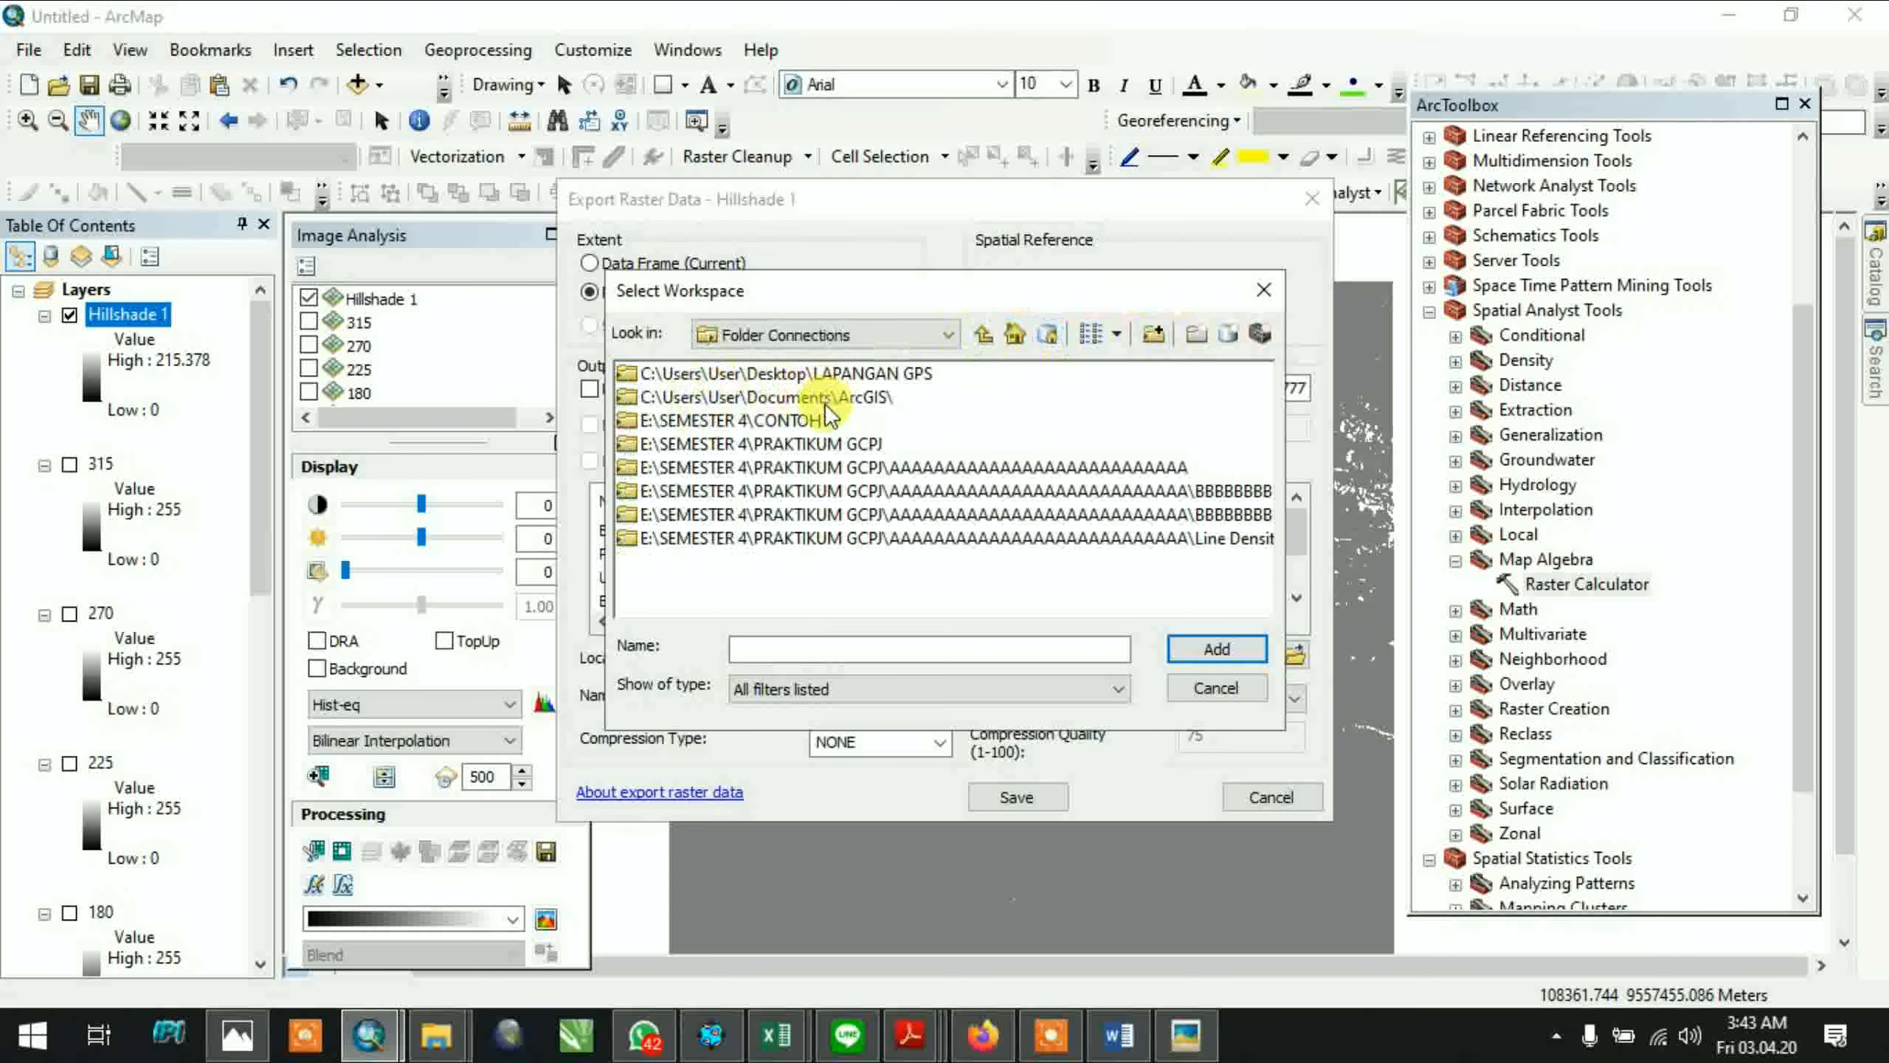
Choose E:\SEMESTER 4\CONTOH as the location, export the raster as Hillshade 11.tif and add it to the map
{"action": "left_click", "coordinate": [801, 422]}
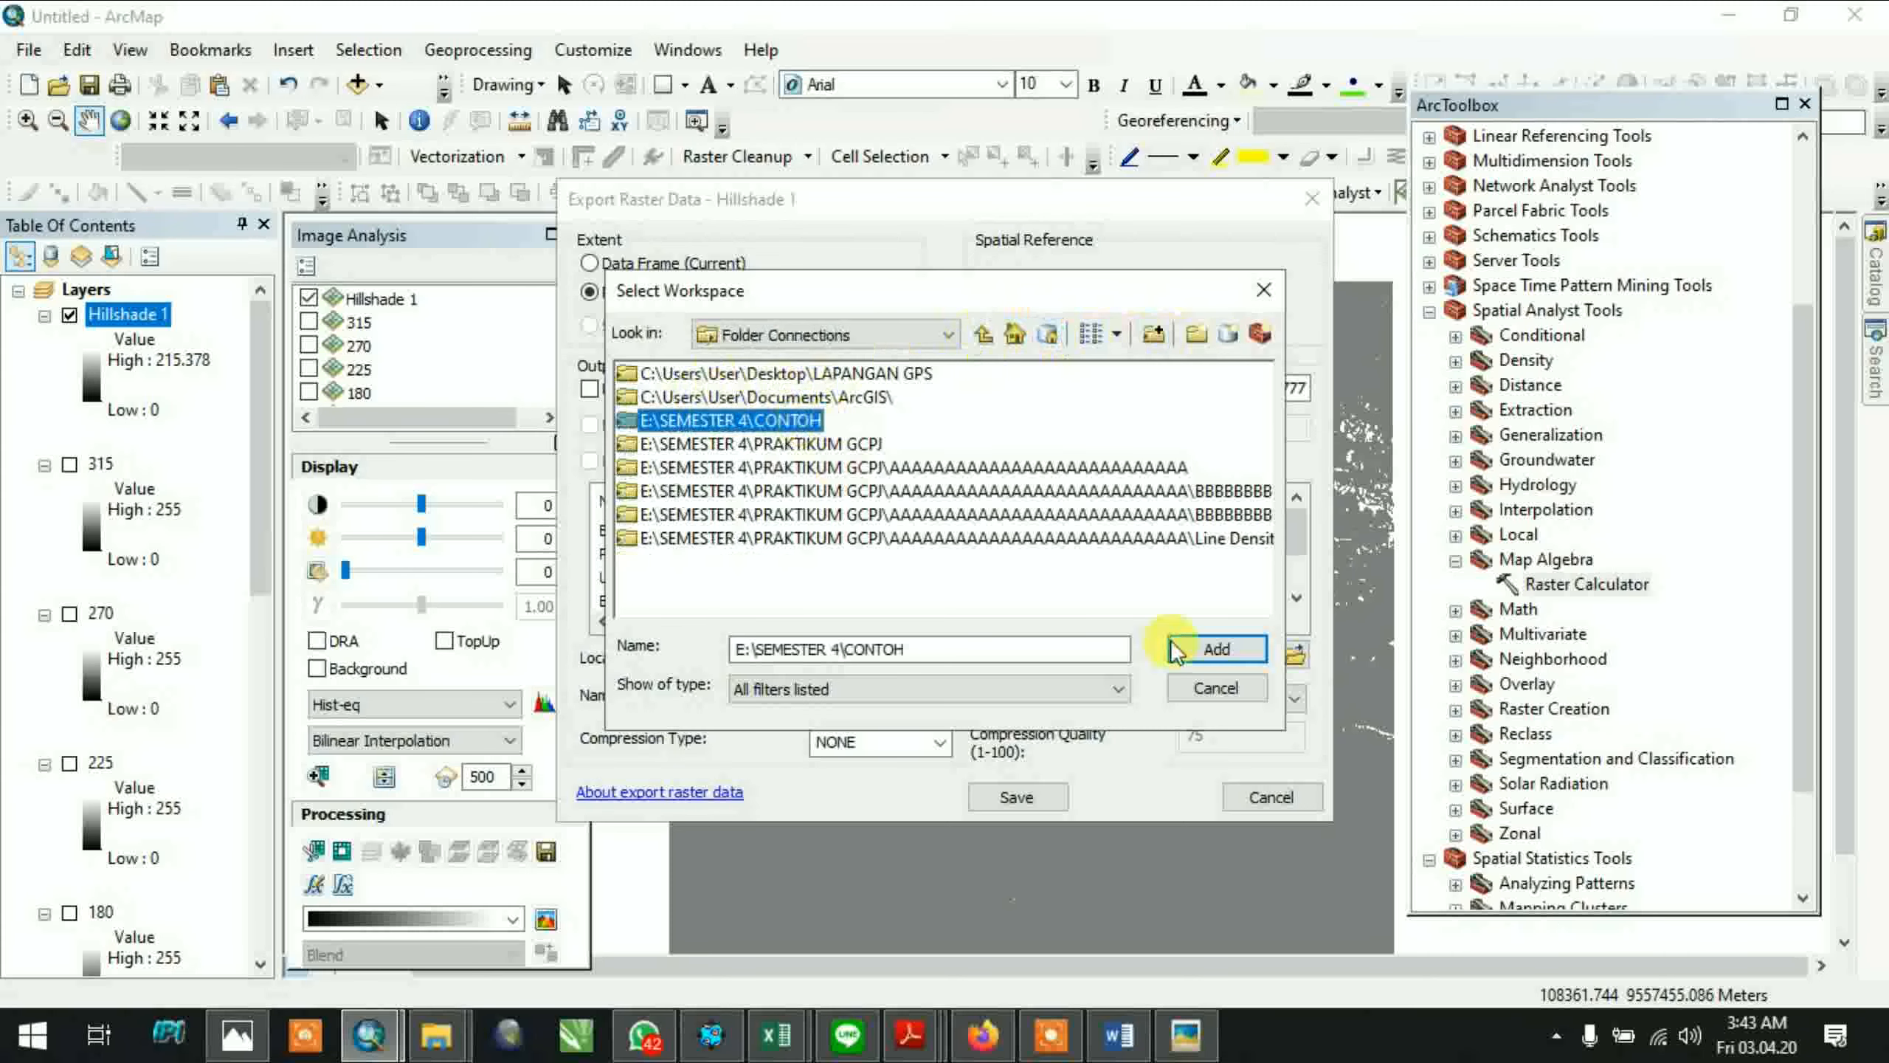
{"action": "left_click", "coordinate": [1228, 652]}
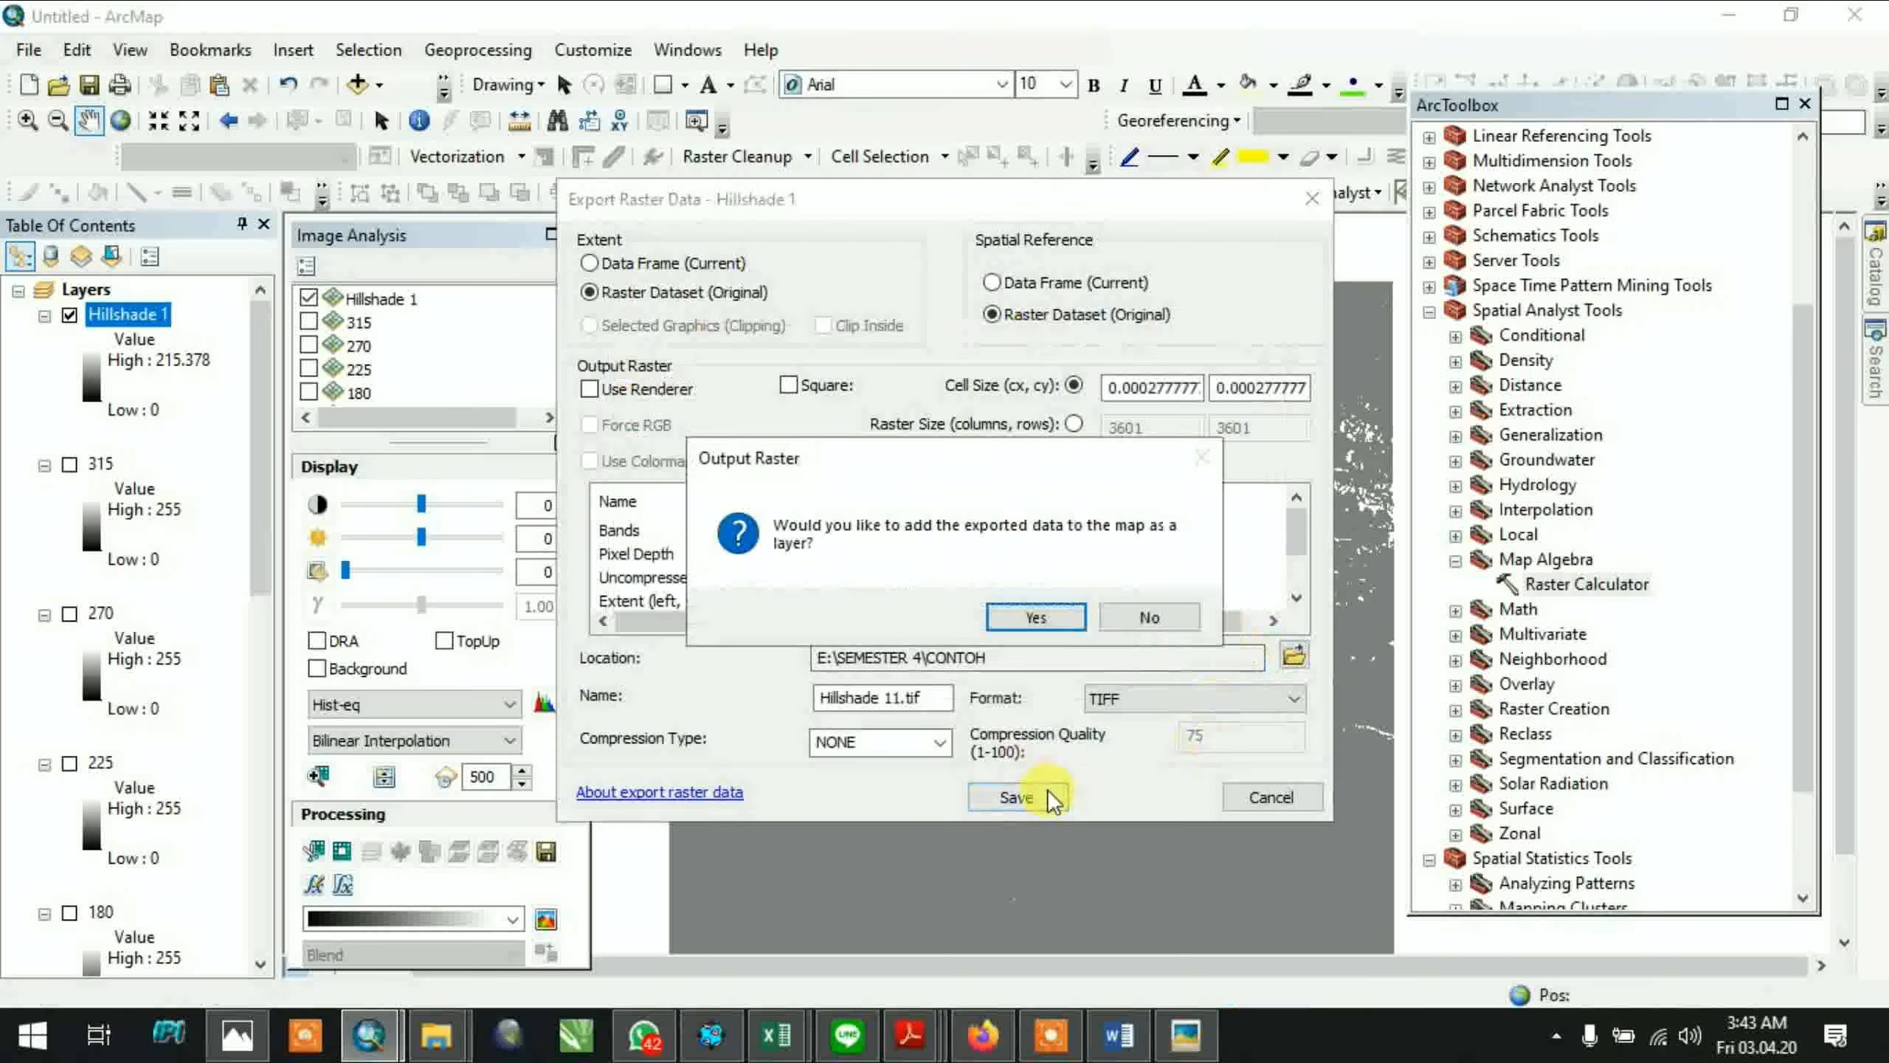
{"action": "left_click", "coordinate": [1057, 615]}
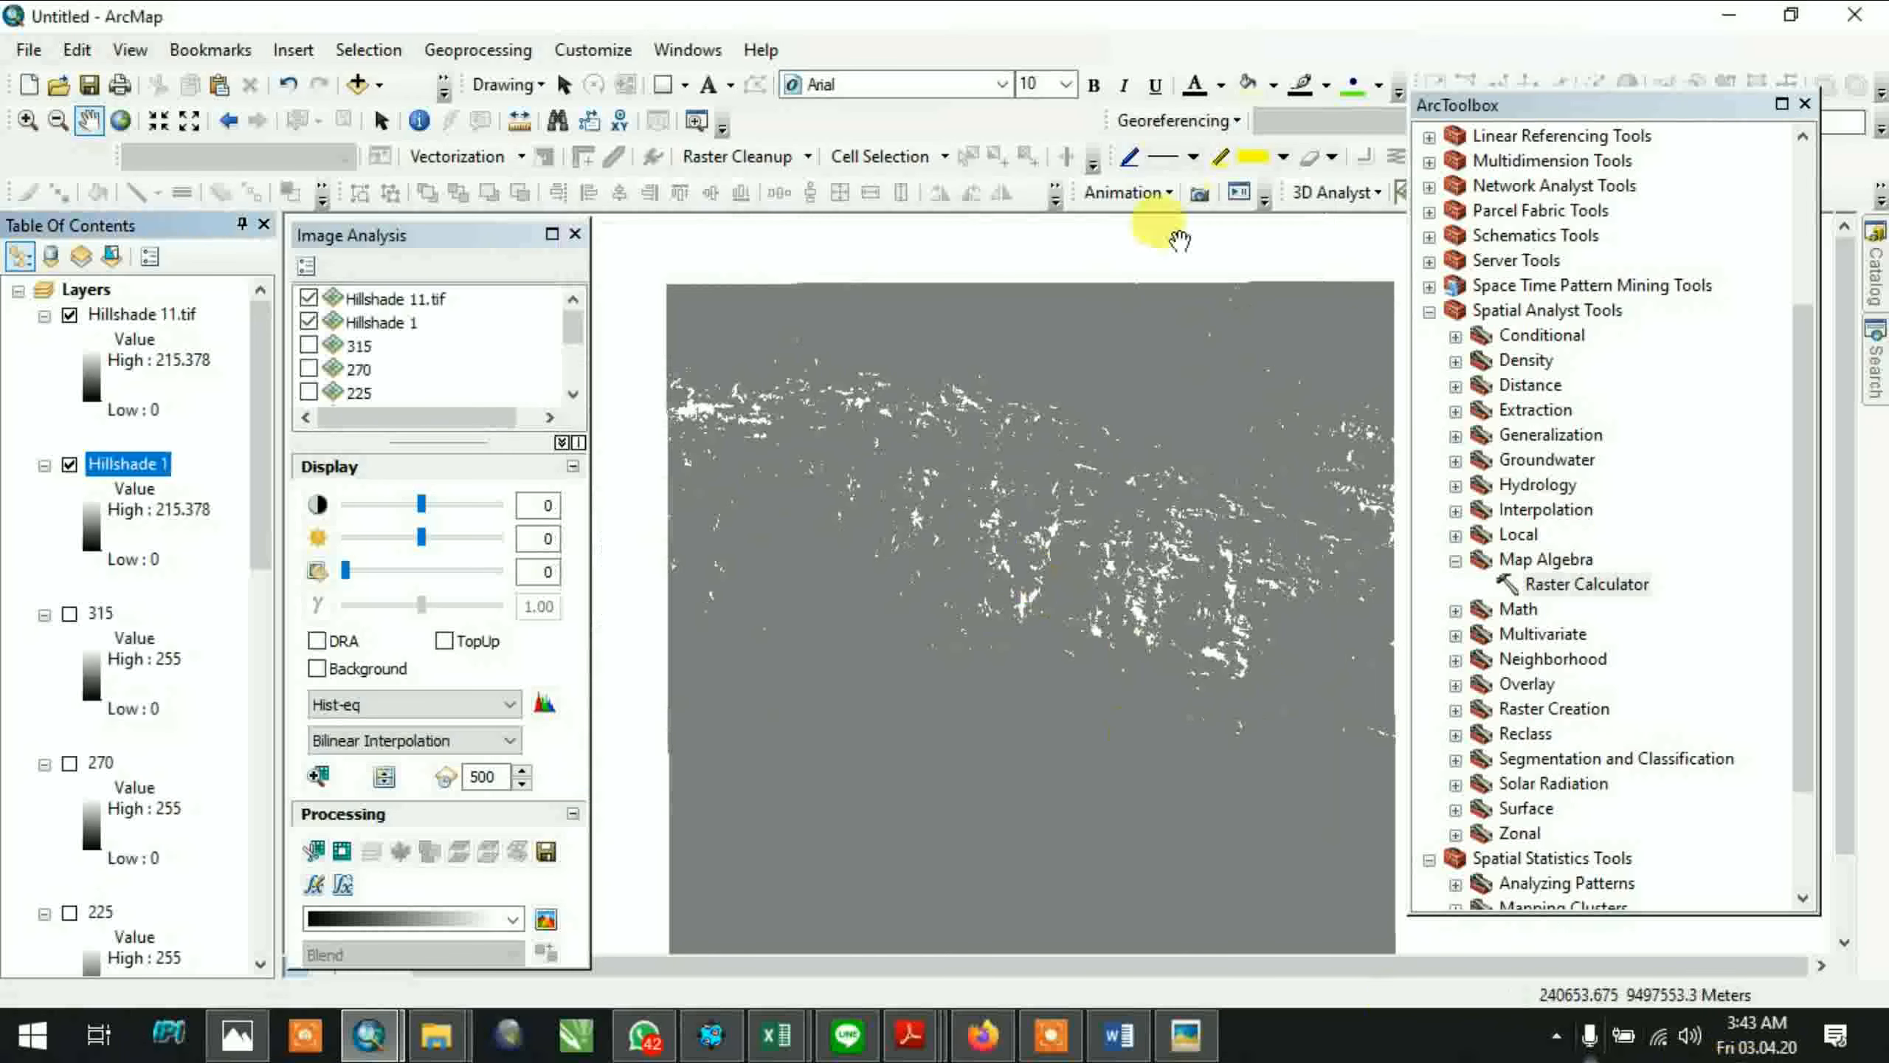
Turn on the hillshade layers 315, 270, 225, 180, 135, 90, 45 and 0 together with the Kavling.dem layer
{"action": "left_click", "coordinate": [183, 316]}
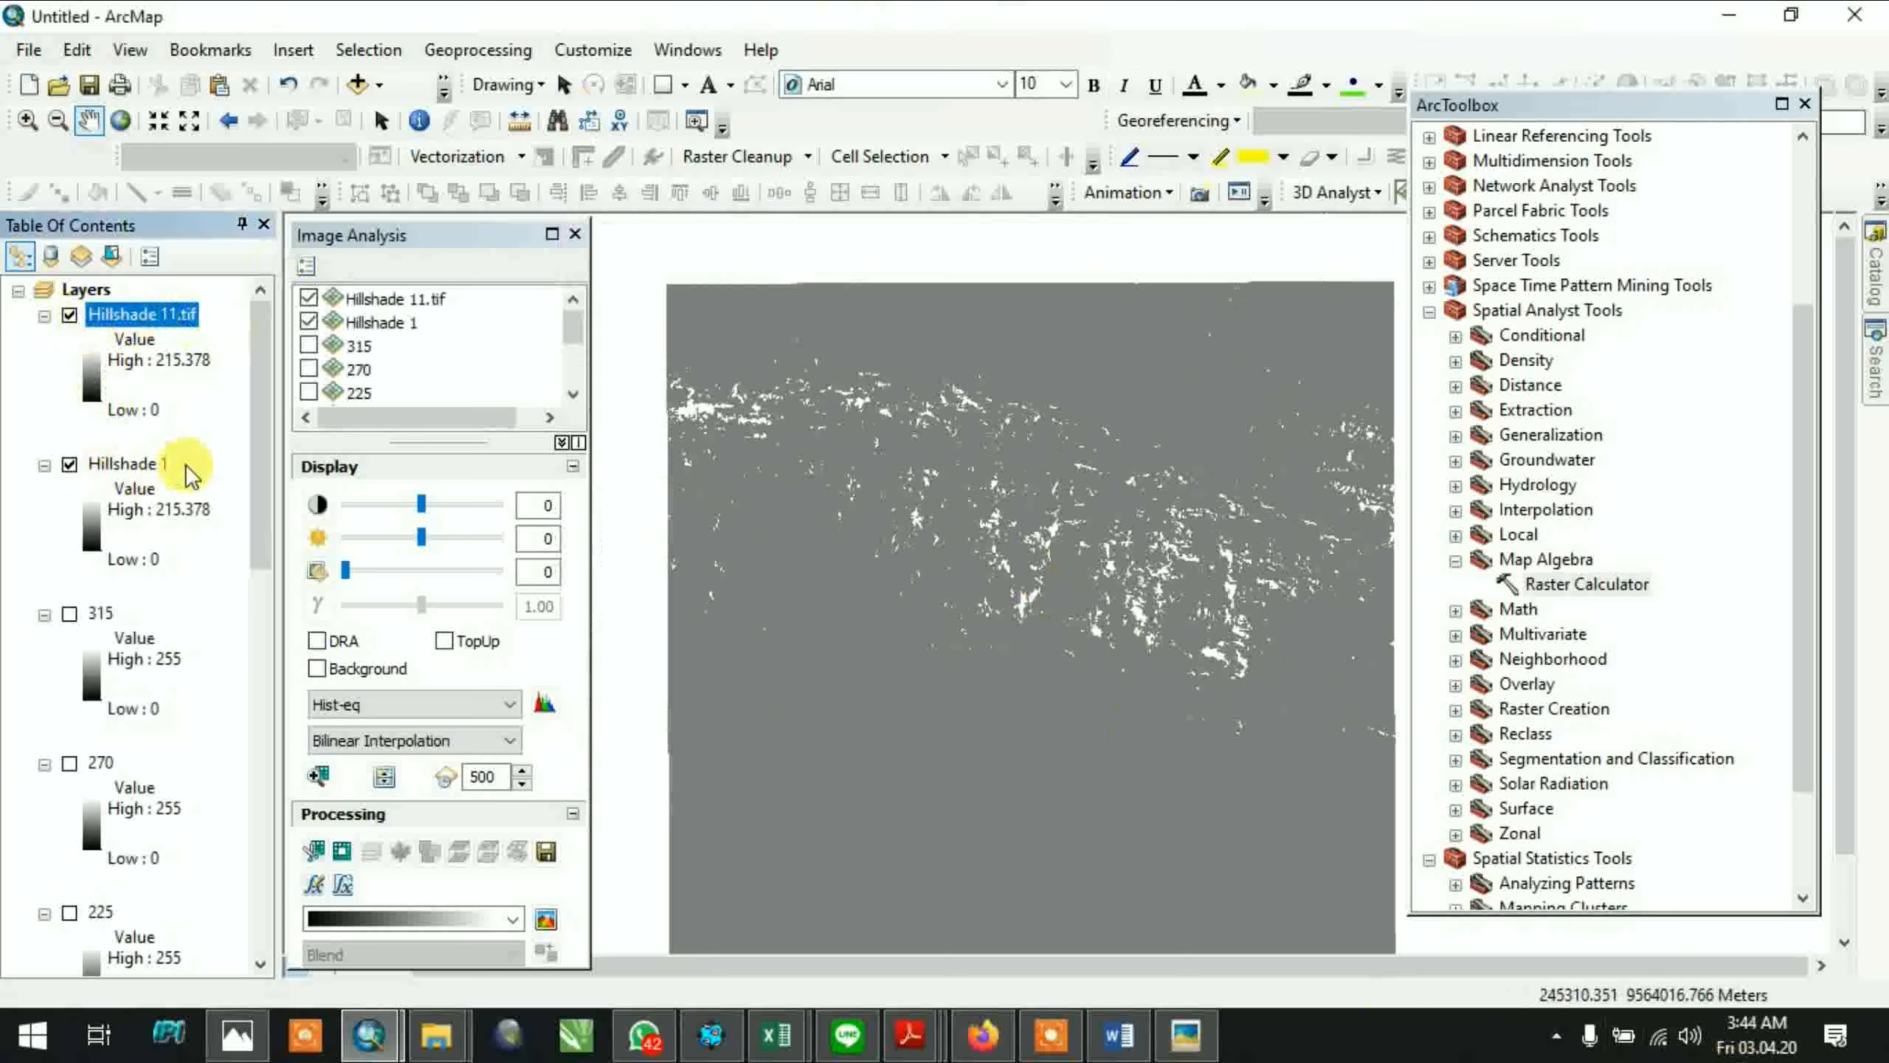
{"action": "left_click", "coordinate": [70, 614]}
{"action": "left_click", "coordinate": [70, 763]}
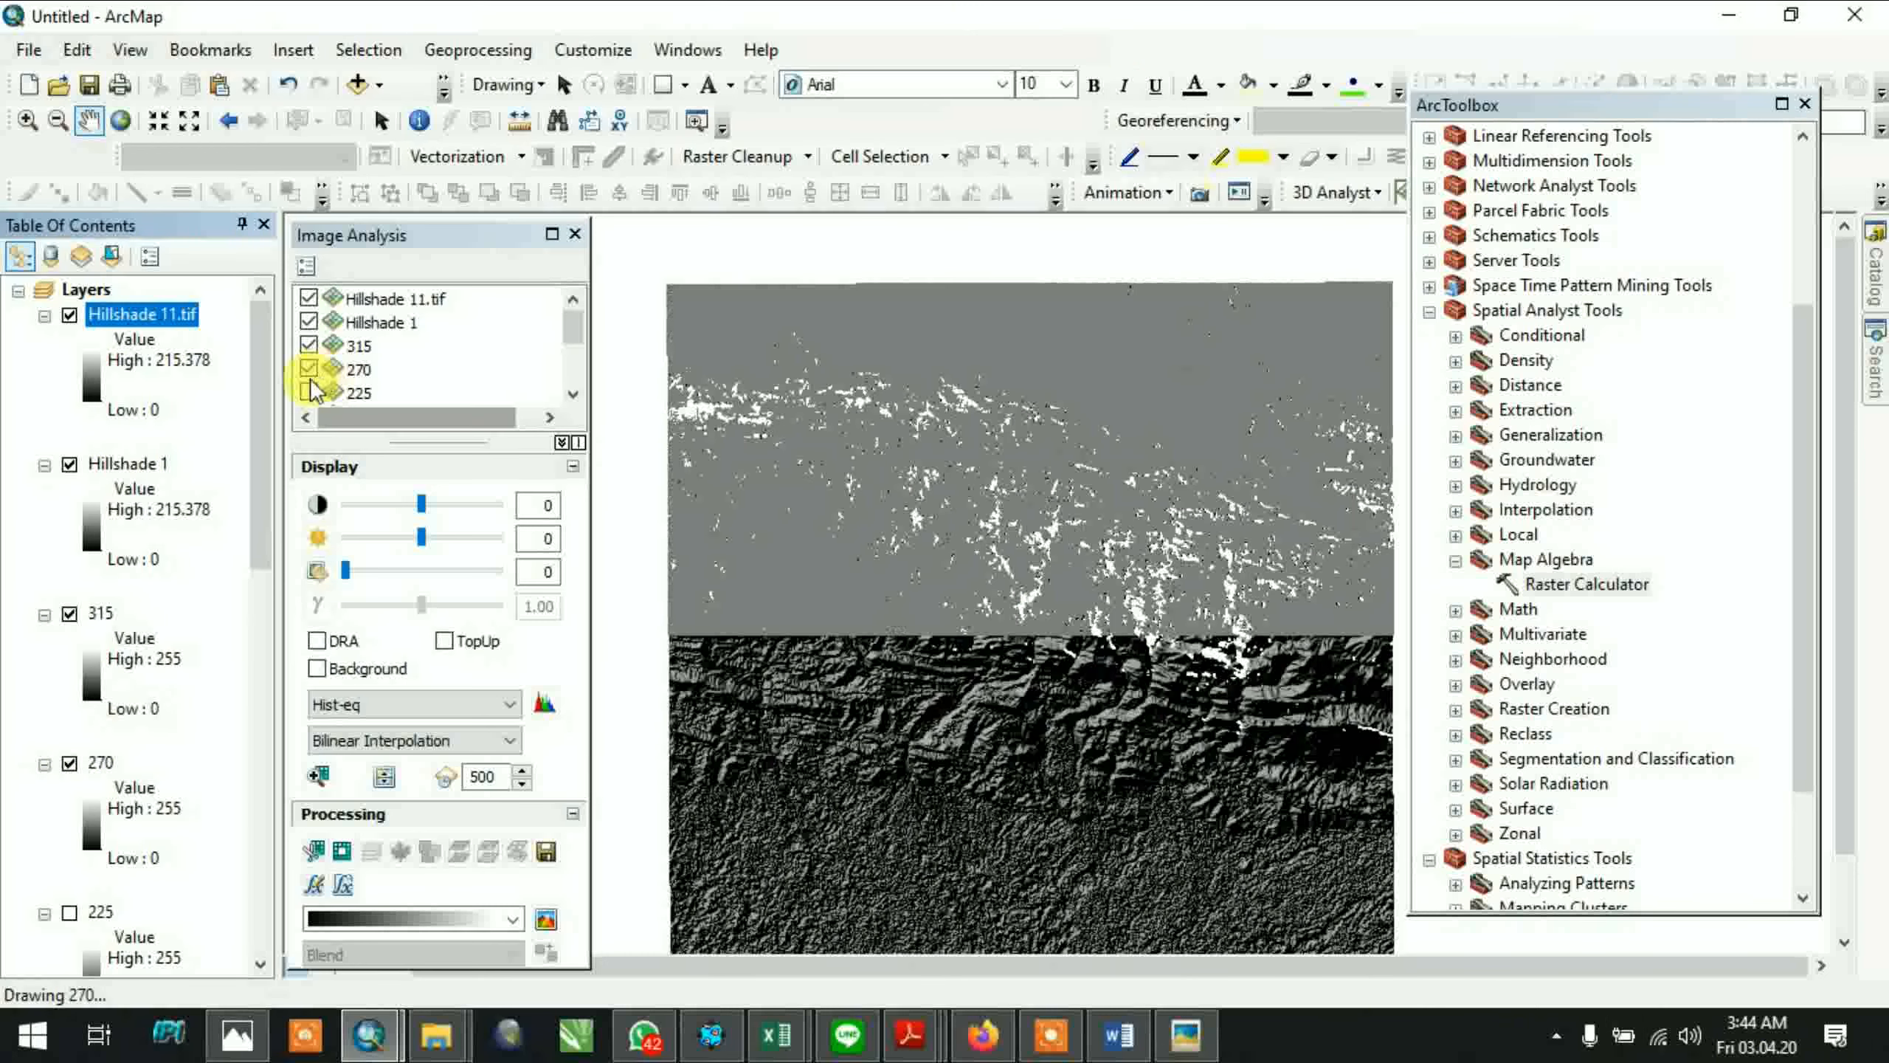
{"action": "scroll", "coordinate": [310, 378], "scroll_direction": "down", "scroll_amount": 2}
{"action": "left_click", "coordinate": [310, 391]}
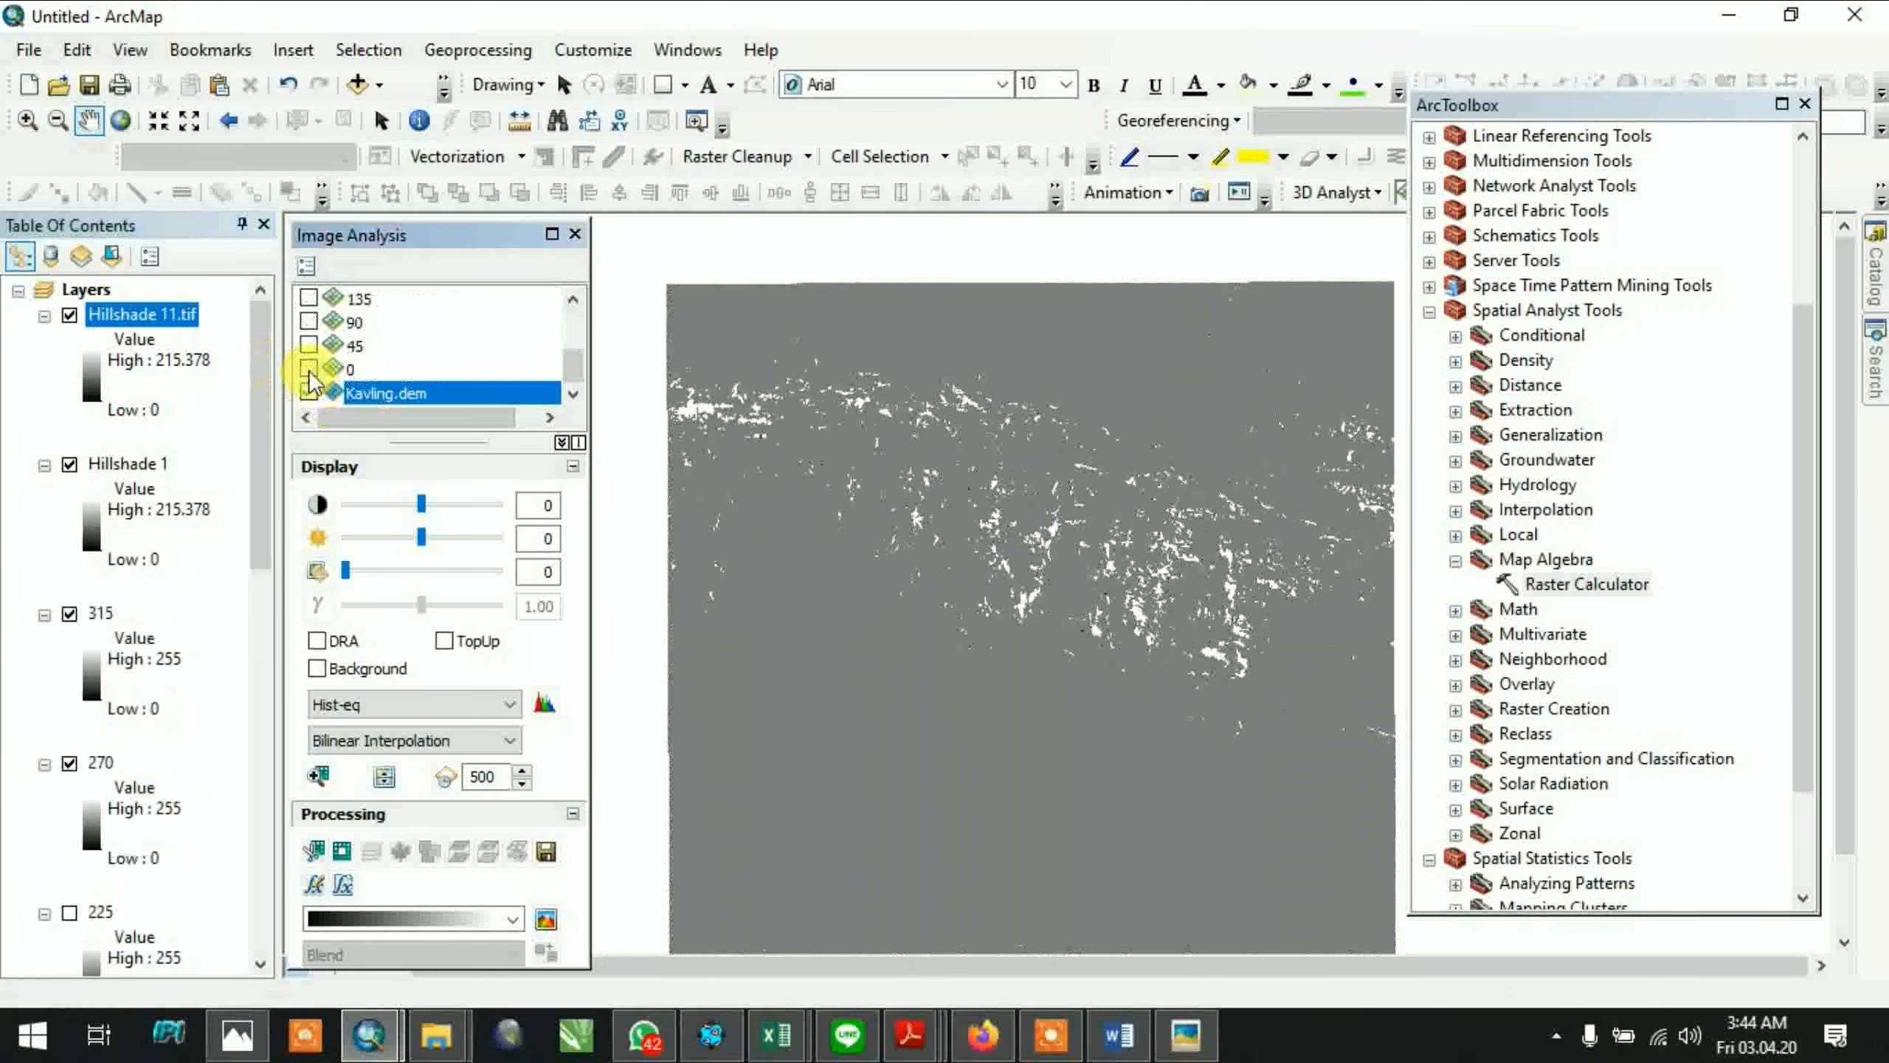
{"action": "left_click", "coordinate": [311, 345]}
{"action": "left_click", "coordinate": [312, 324]}
{"action": "left_click", "coordinate": [310, 299]}
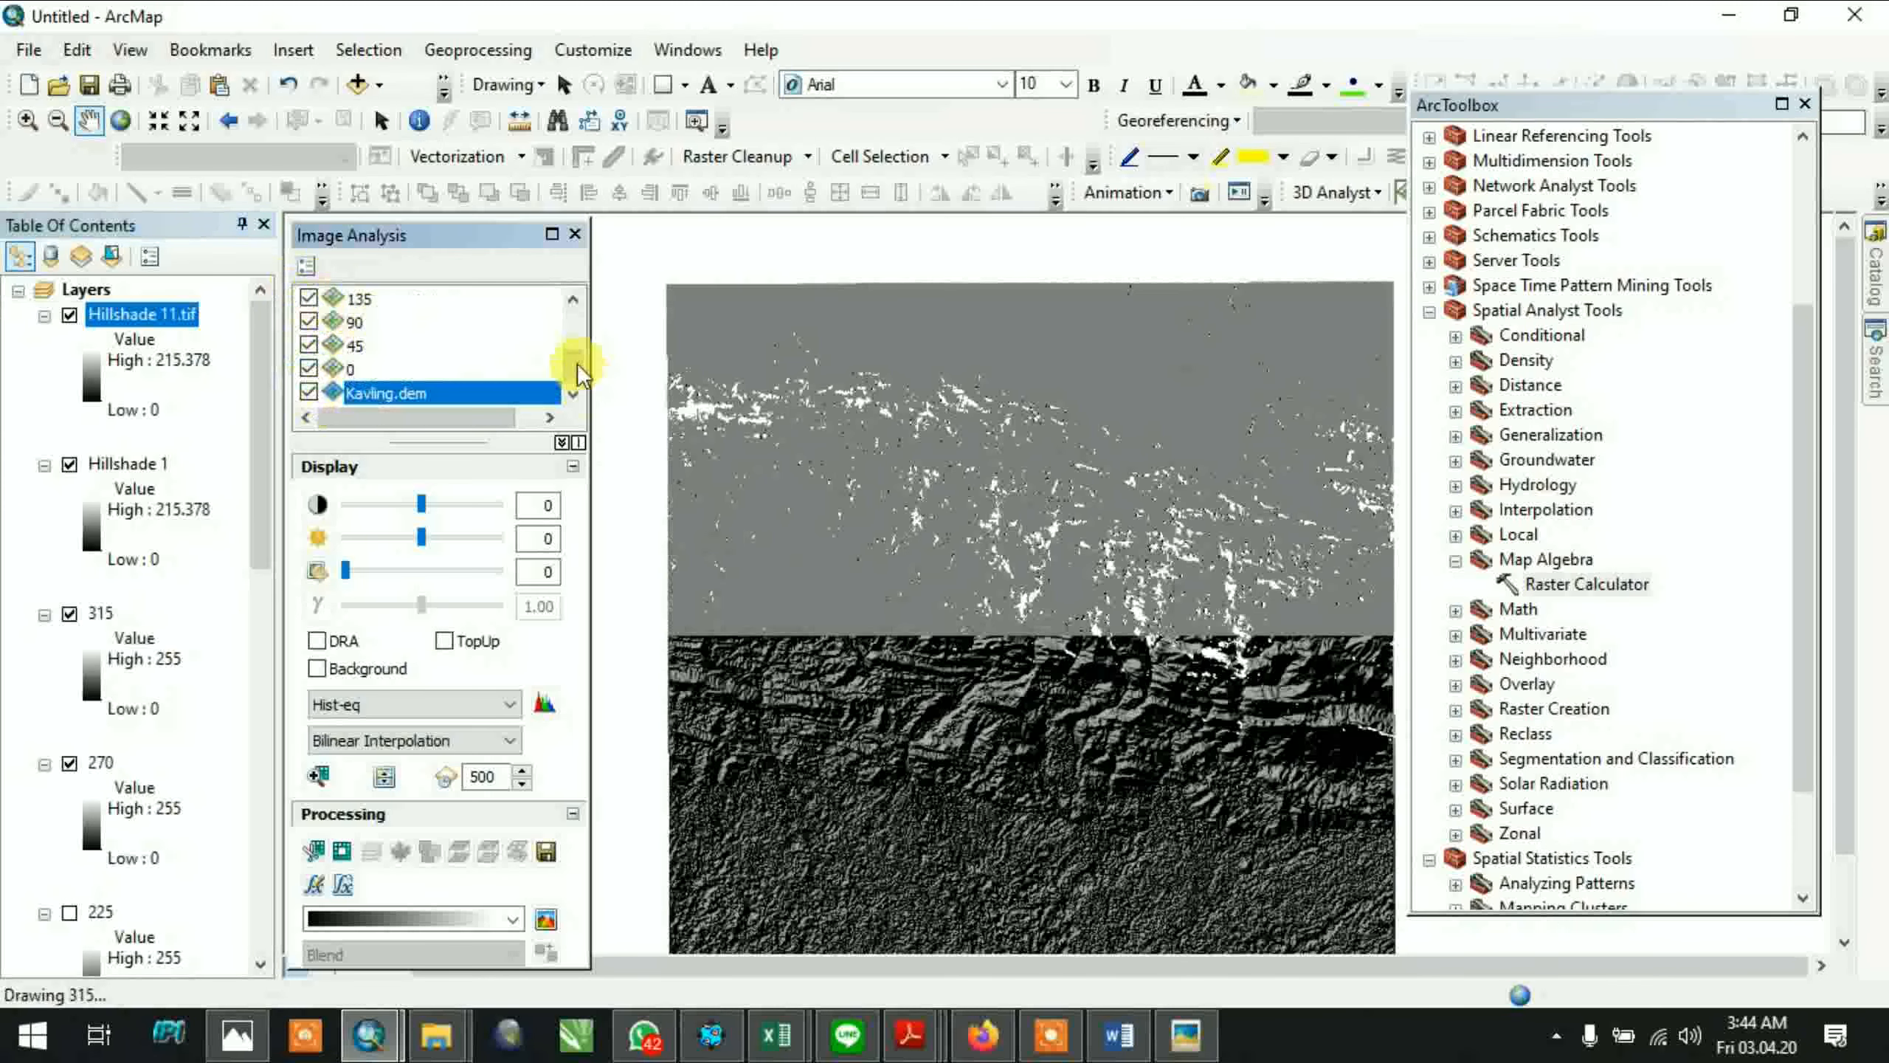
{"action": "left_click_drag", "start_coordinate": [577, 363], "coordinate": [575, 356]}
{"action": "left_click", "coordinate": [310, 299]}
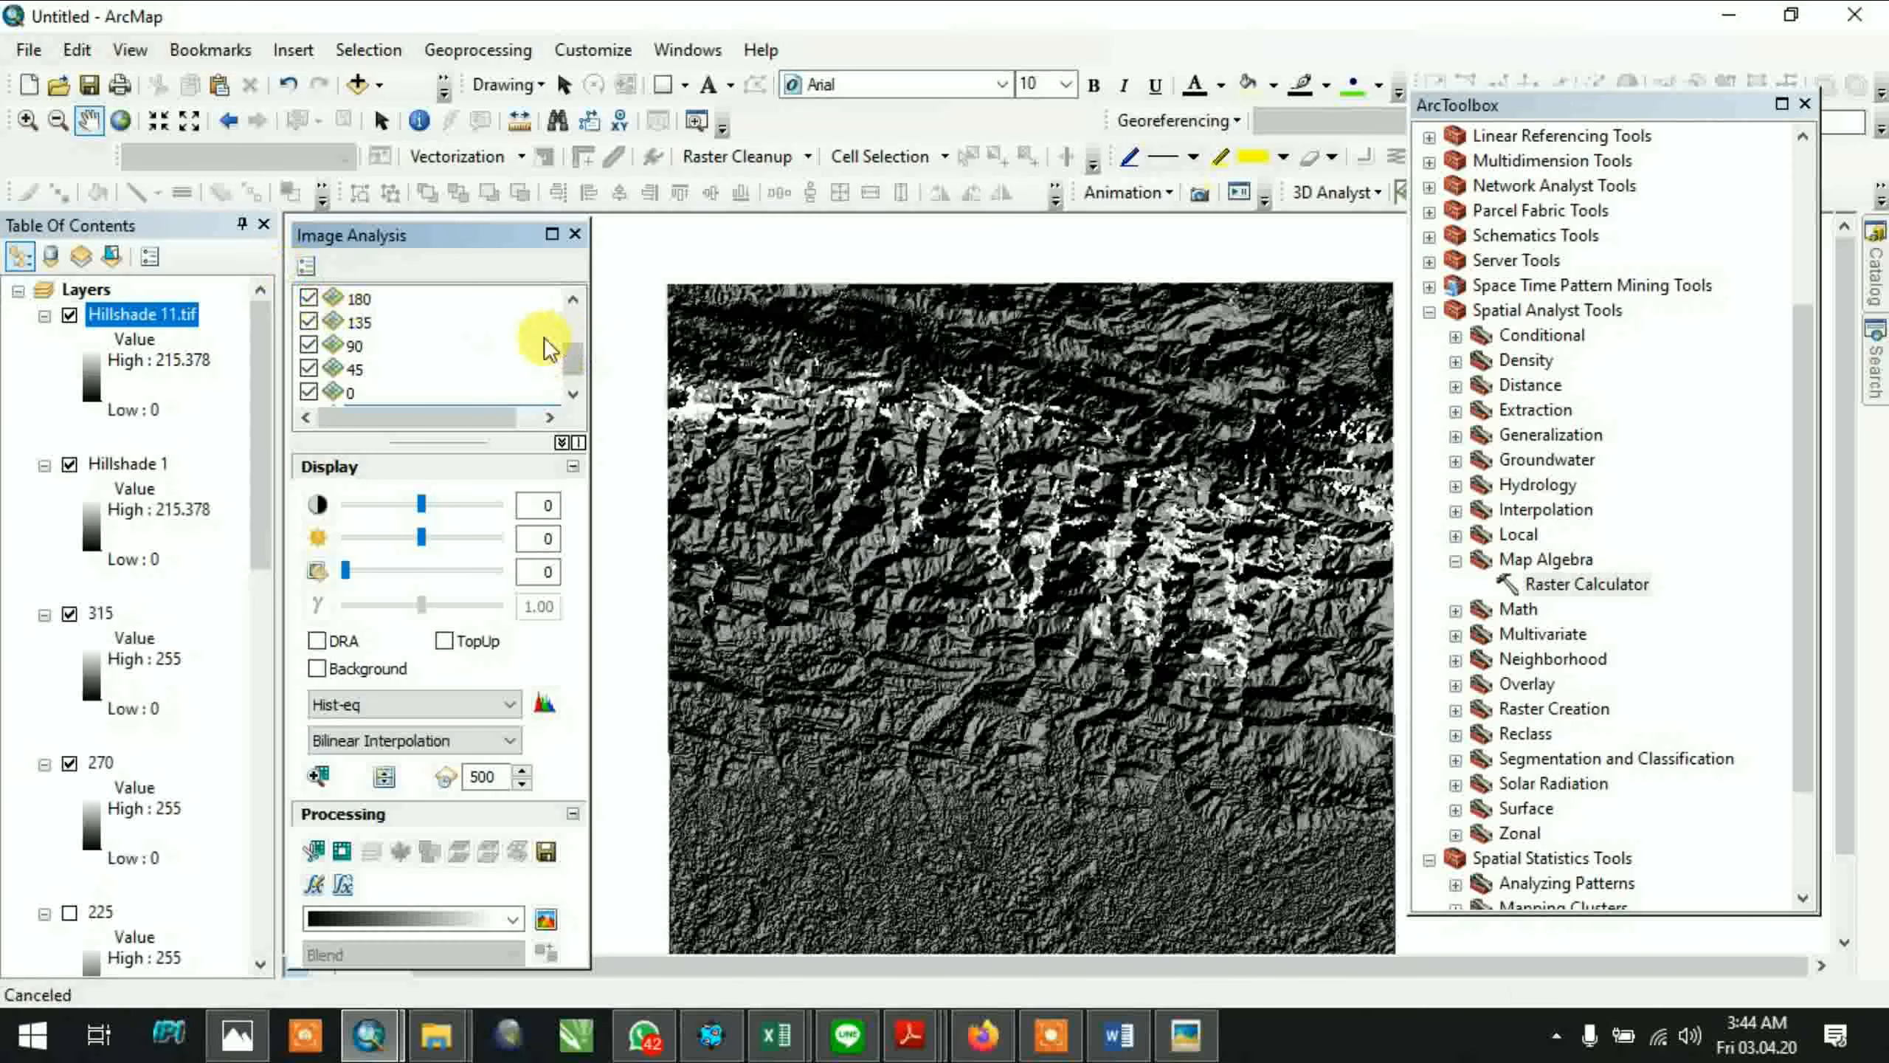
{"action": "left_click", "coordinate": [571, 301]}
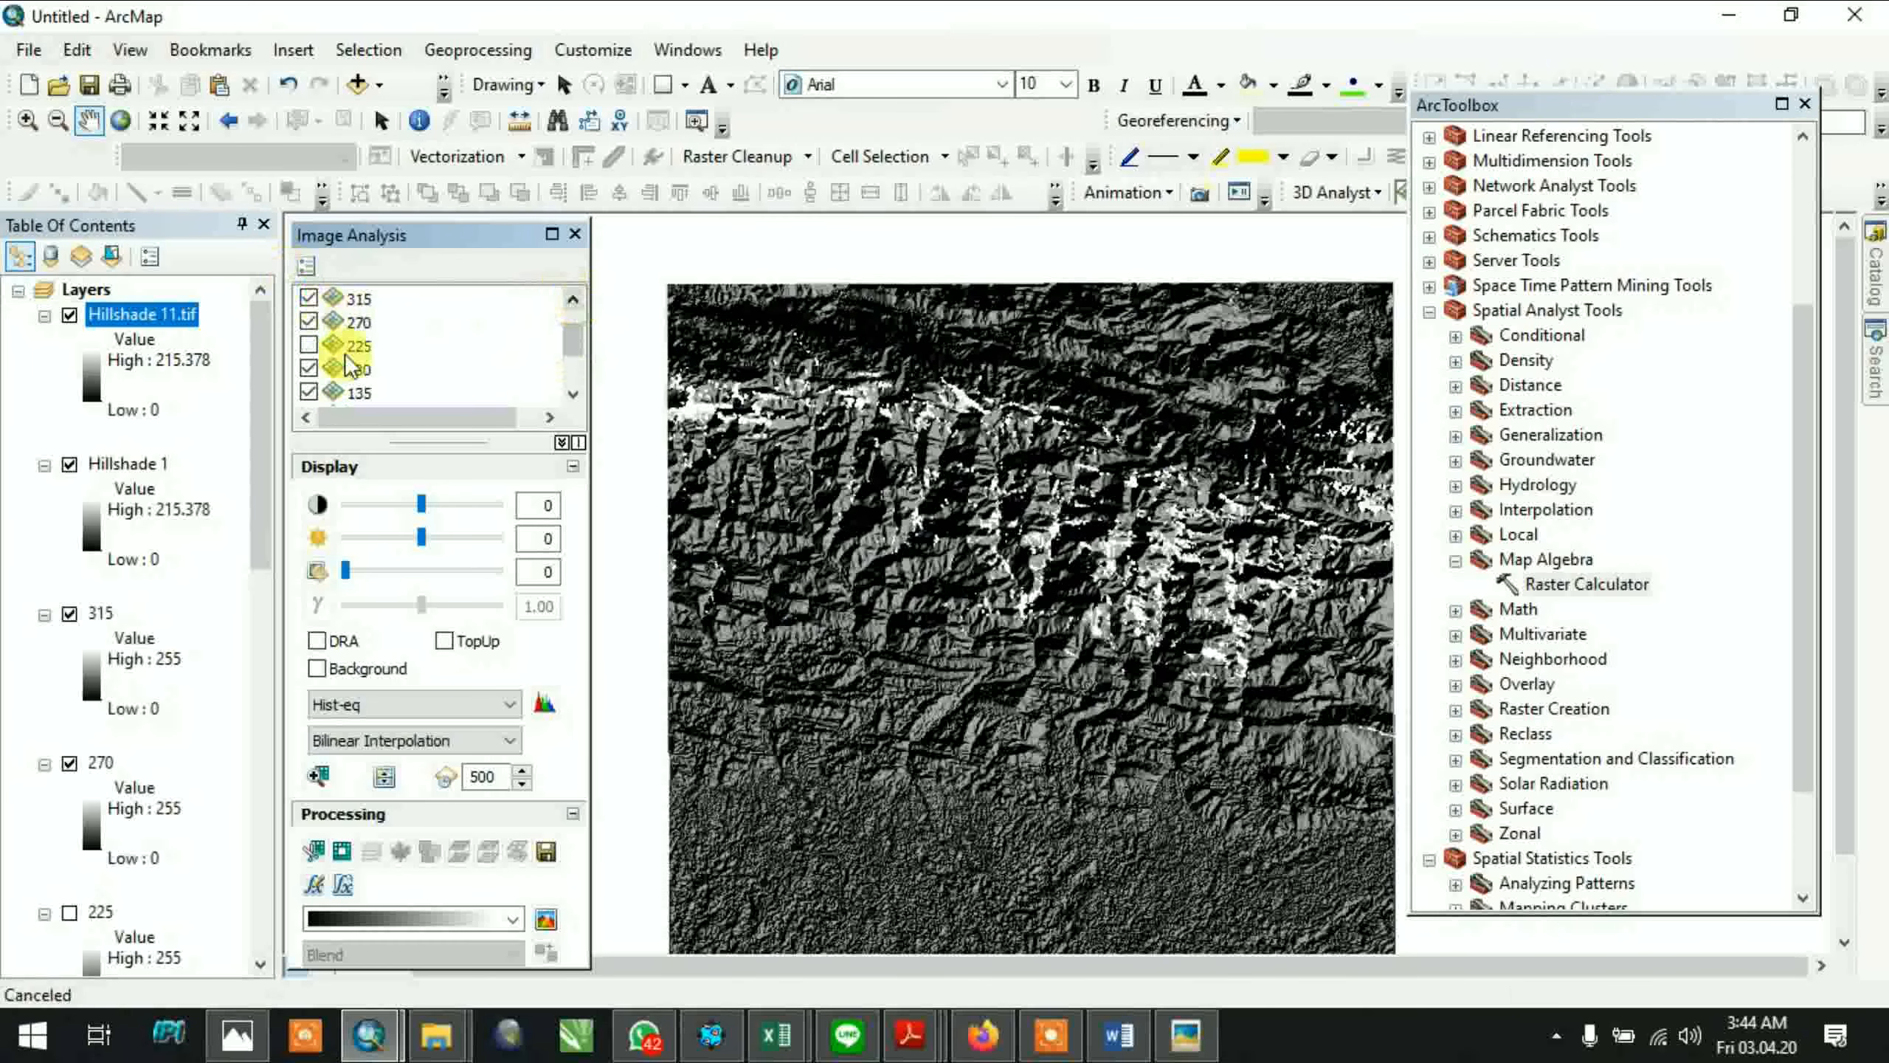
{"action": "left_click", "coordinate": [308, 345]}
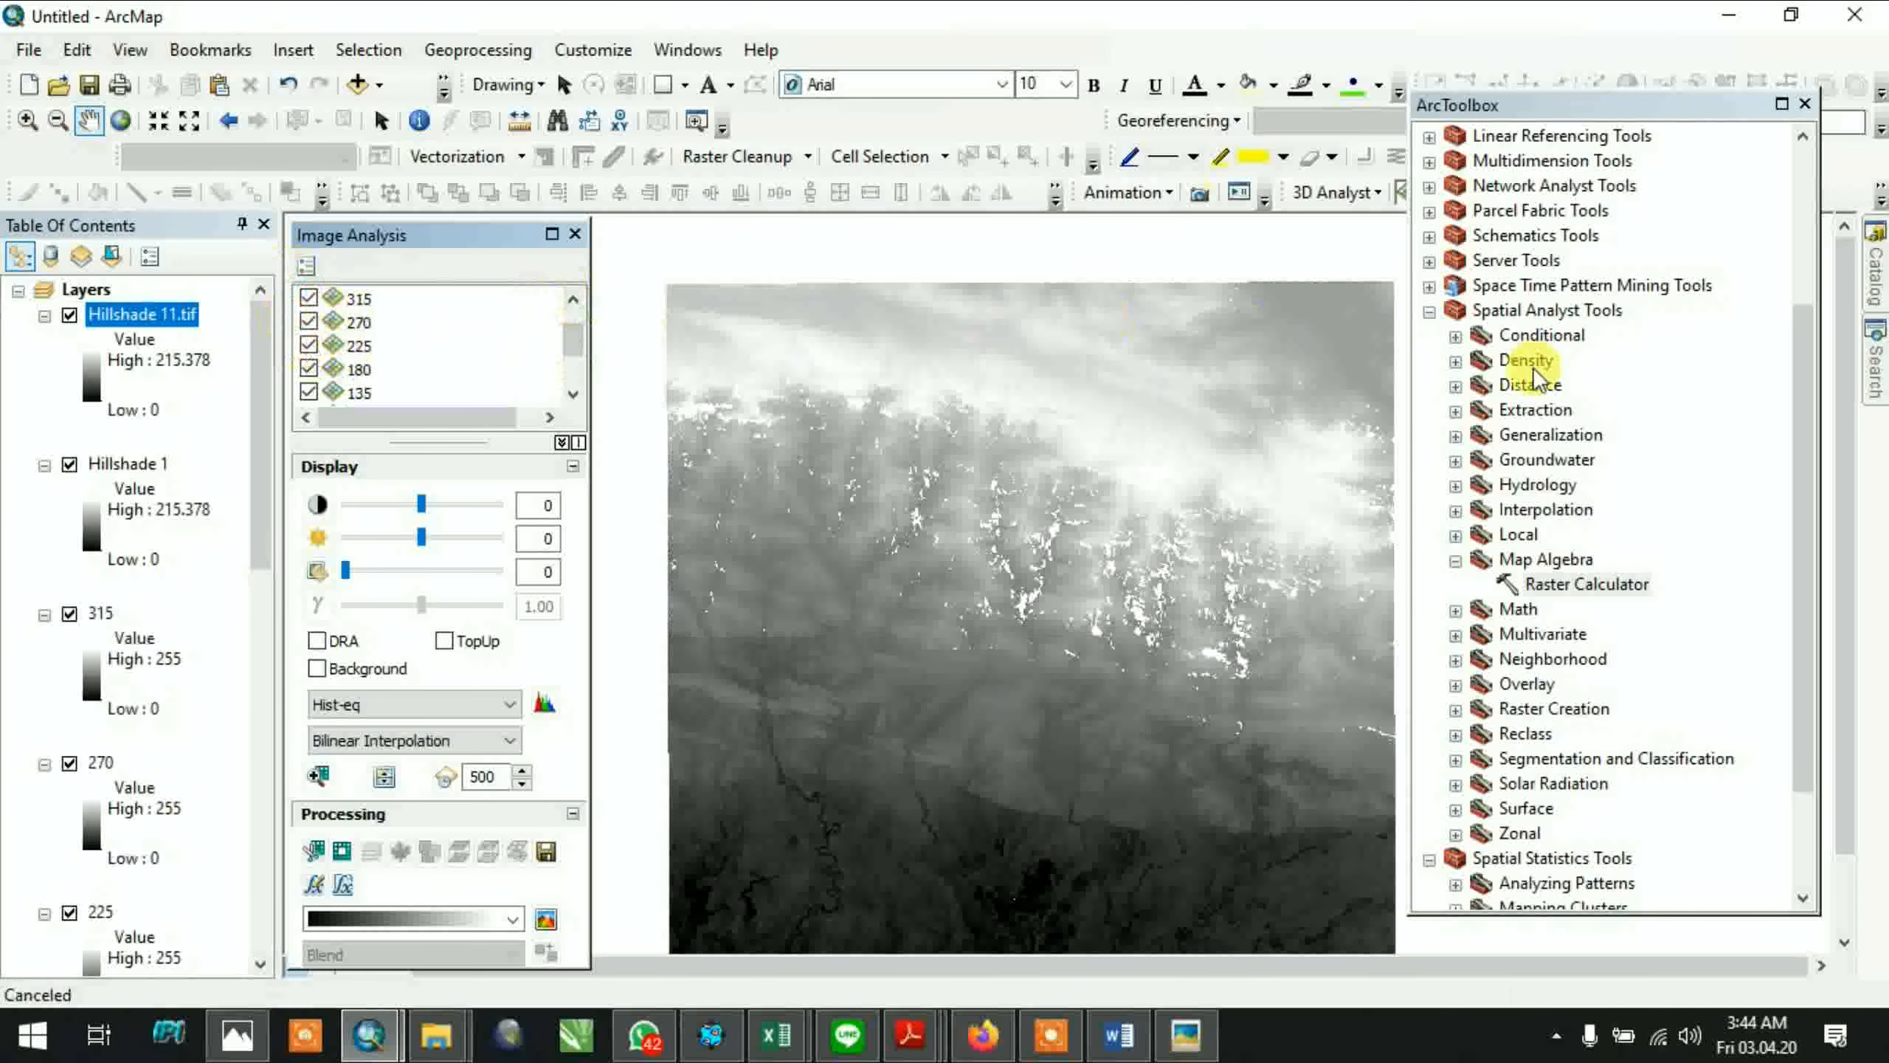
Open the Raster Calculator, then copy the formula ("180" * 0.25 + "225" * 0.25 + "270" * 0.25 + "315" * 0.25) from Lineament_Density.pdf in Adobe Reader
{"action": "left_click", "coordinate": [1590, 585]}
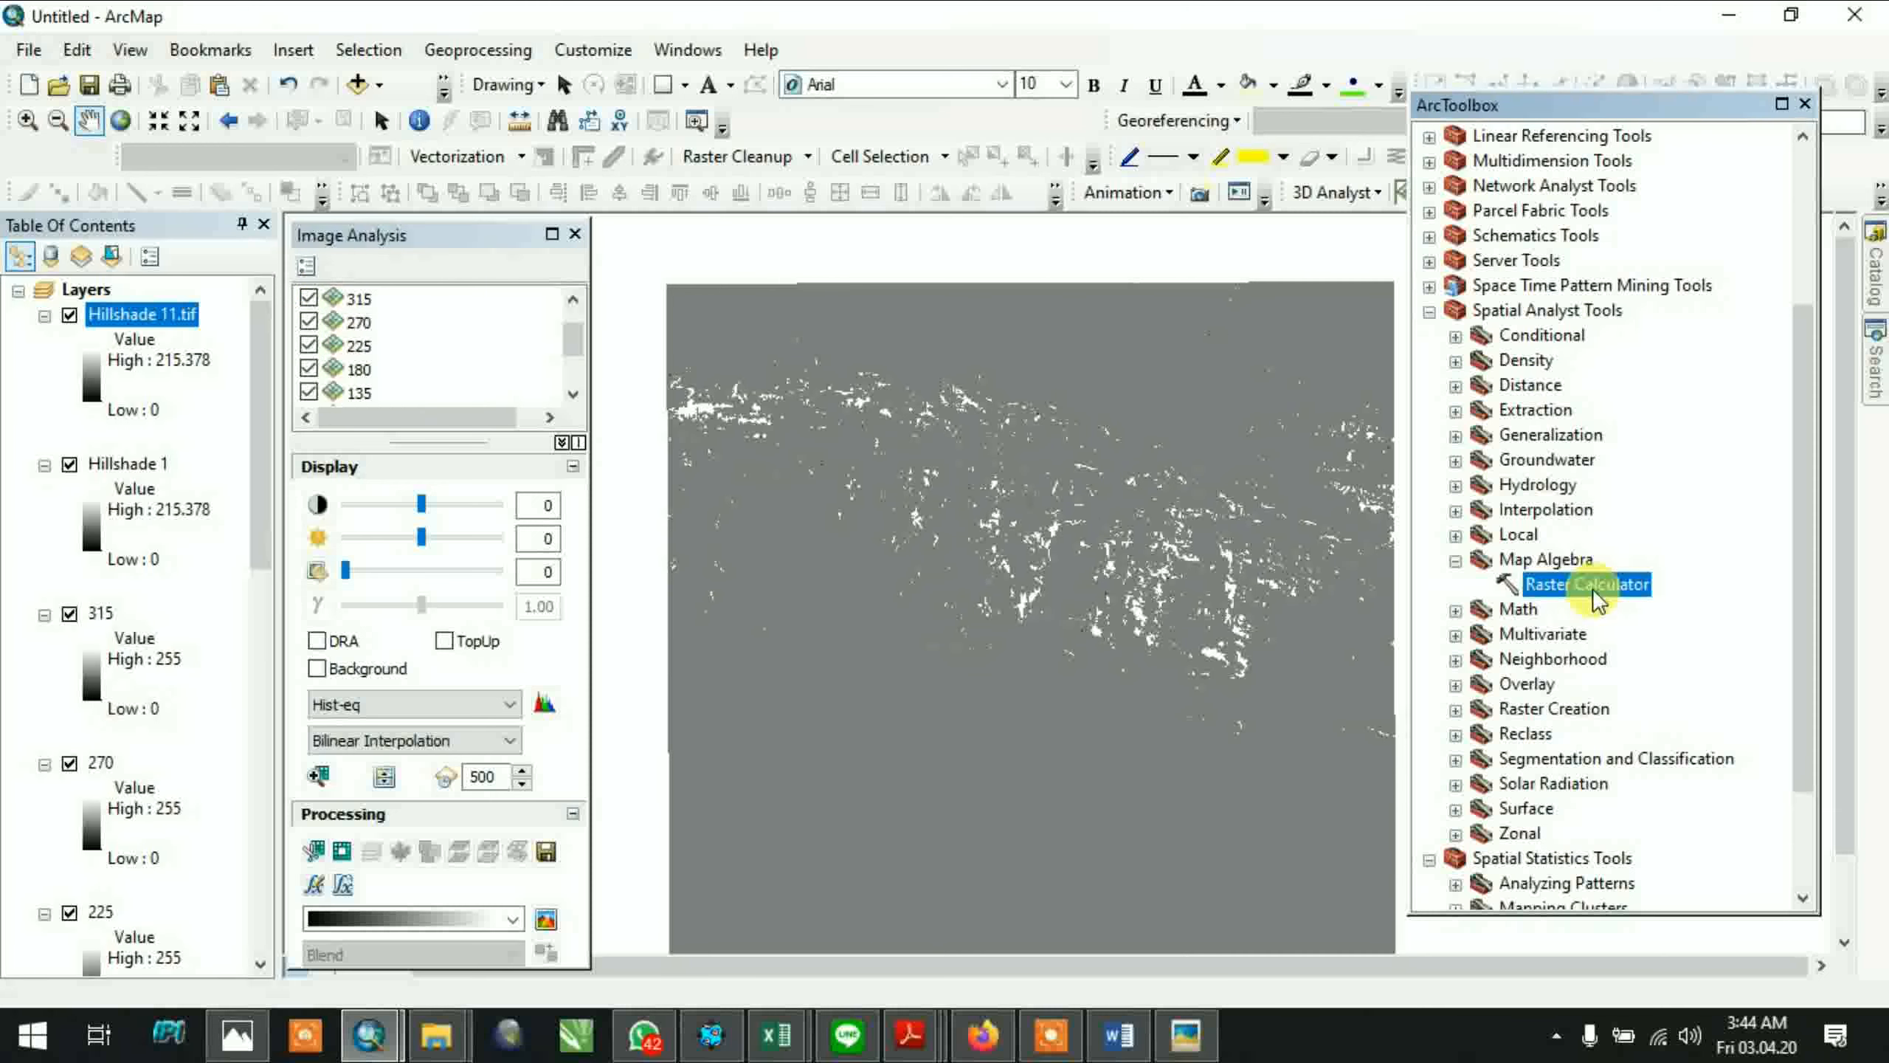
{"action": "double_click", "coordinate": [1594, 586]}
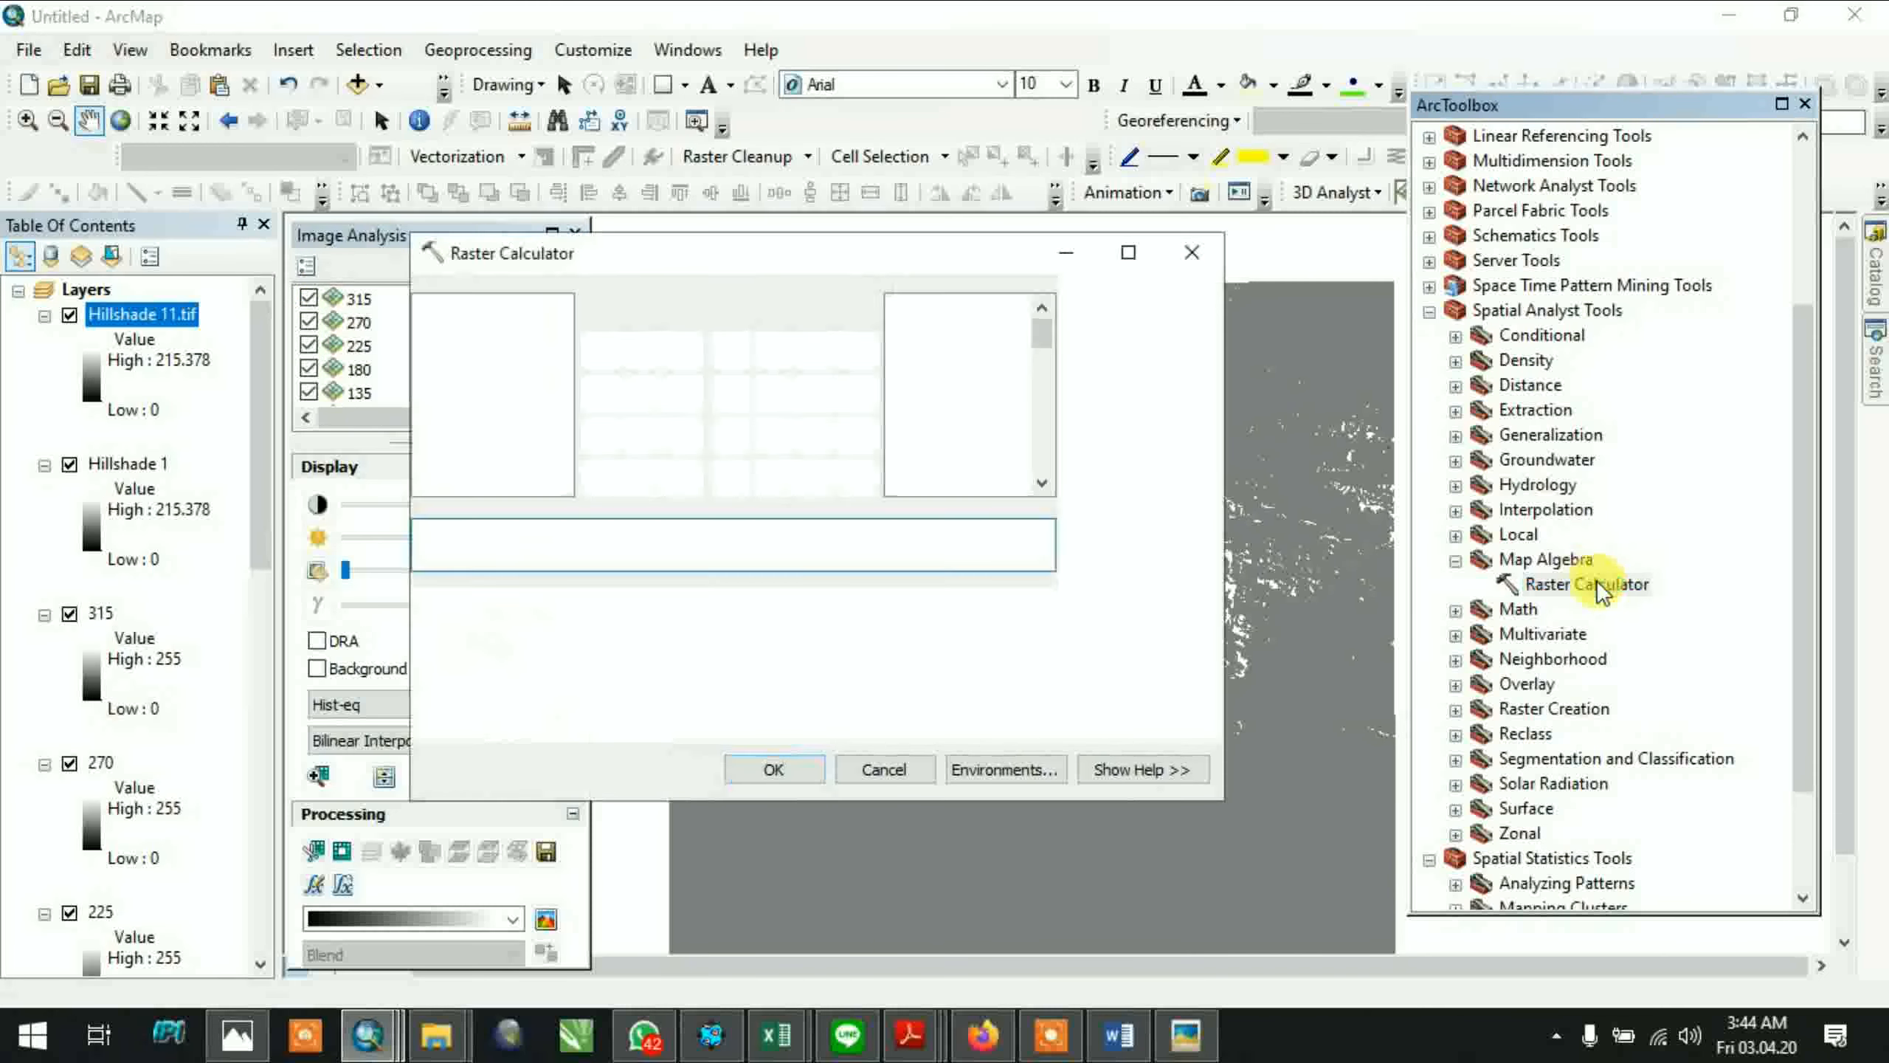
{"action": "left_click", "coordinate": [911, 1033]}
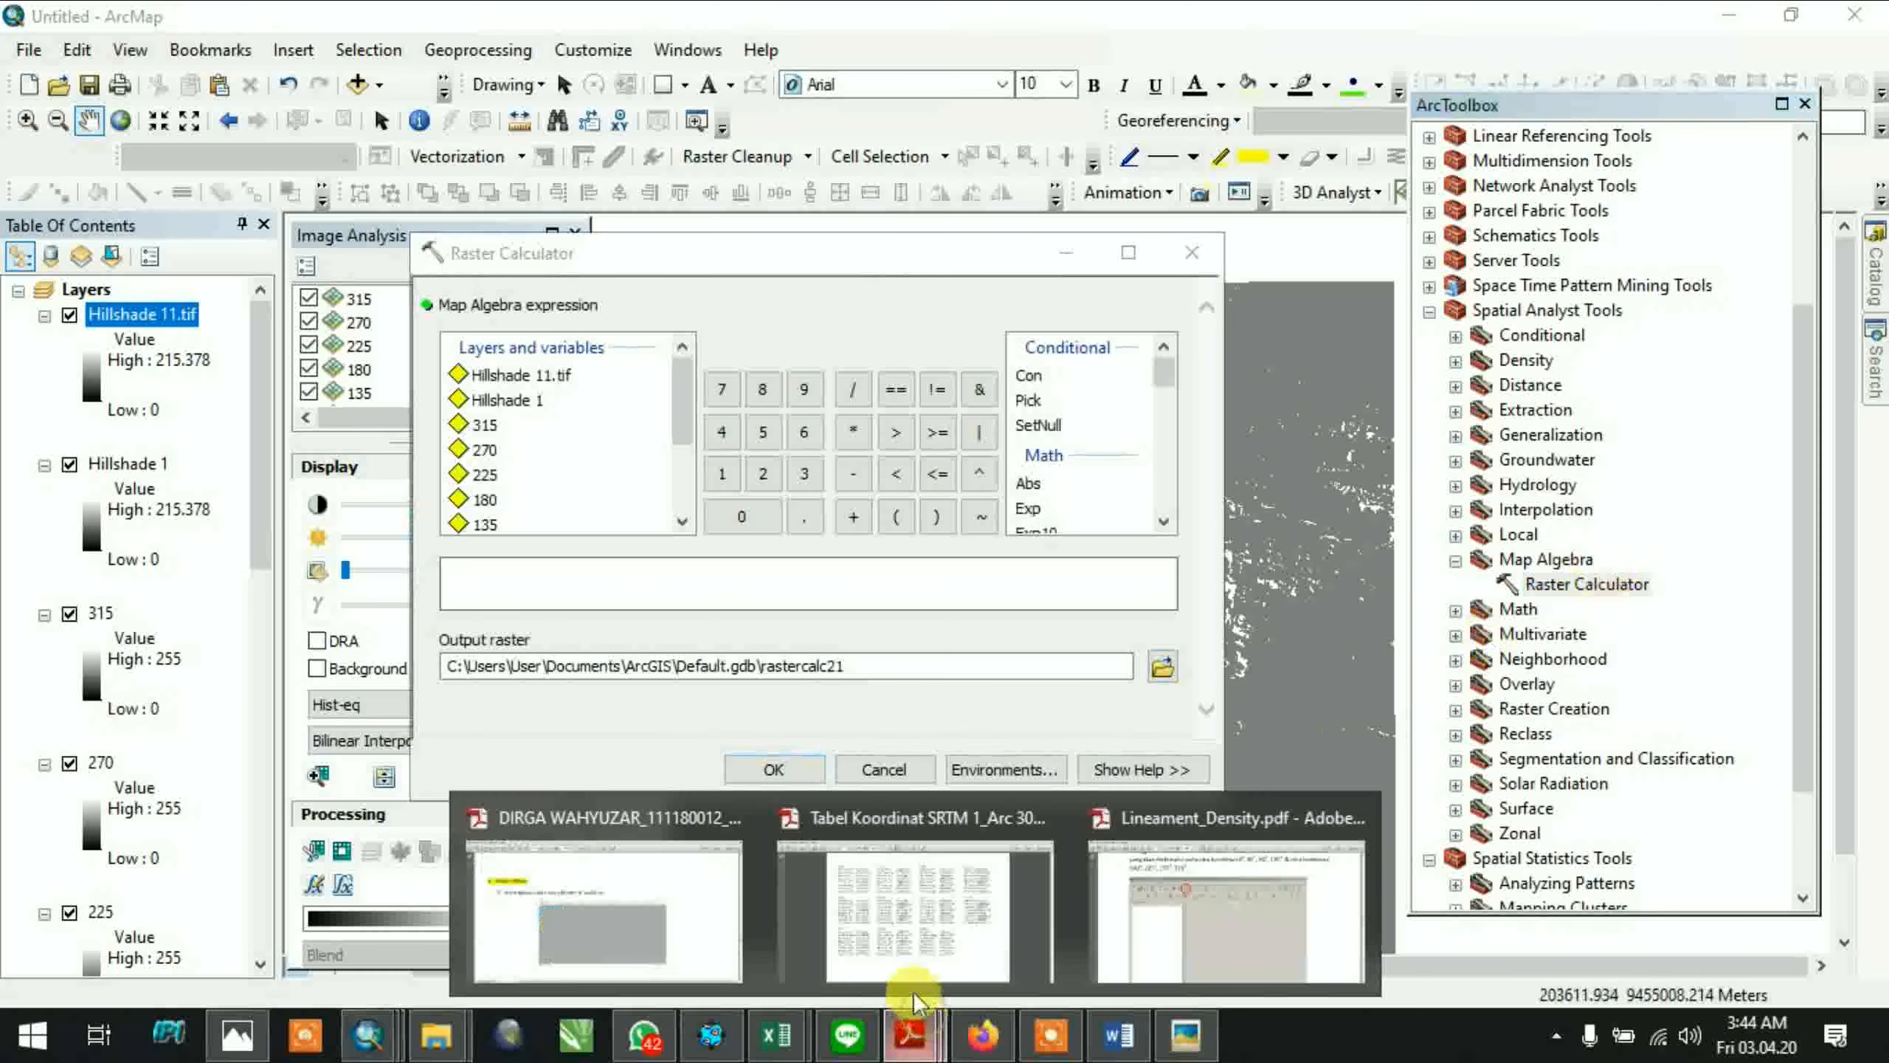
{"action": "left_click", "coordinate": [1231, 859]}
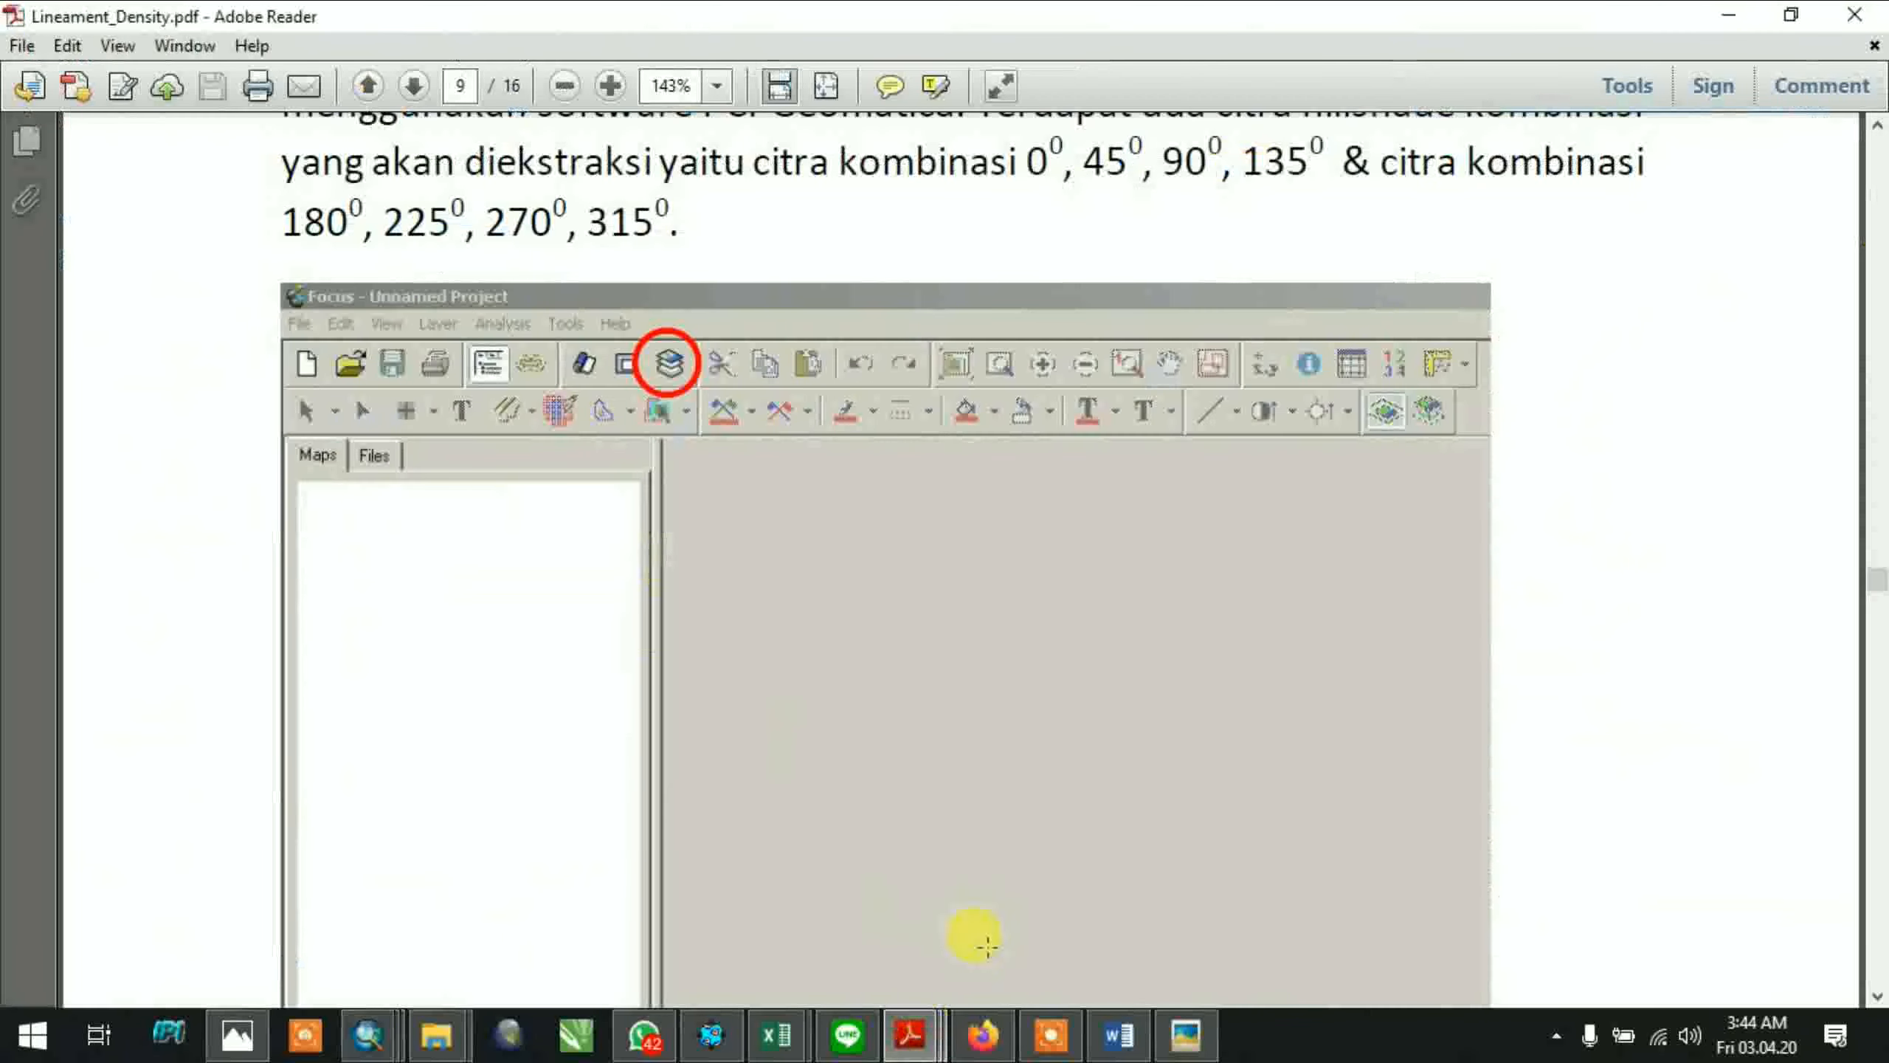
{"action": "scroll", "coordinate": [899, 641], "scroll_direction": "up", "scroll_amount": 10}
{"action": "scroll", "coordinate": [921, 617], "scroll_direction": "up", "scroll_amount": 15}
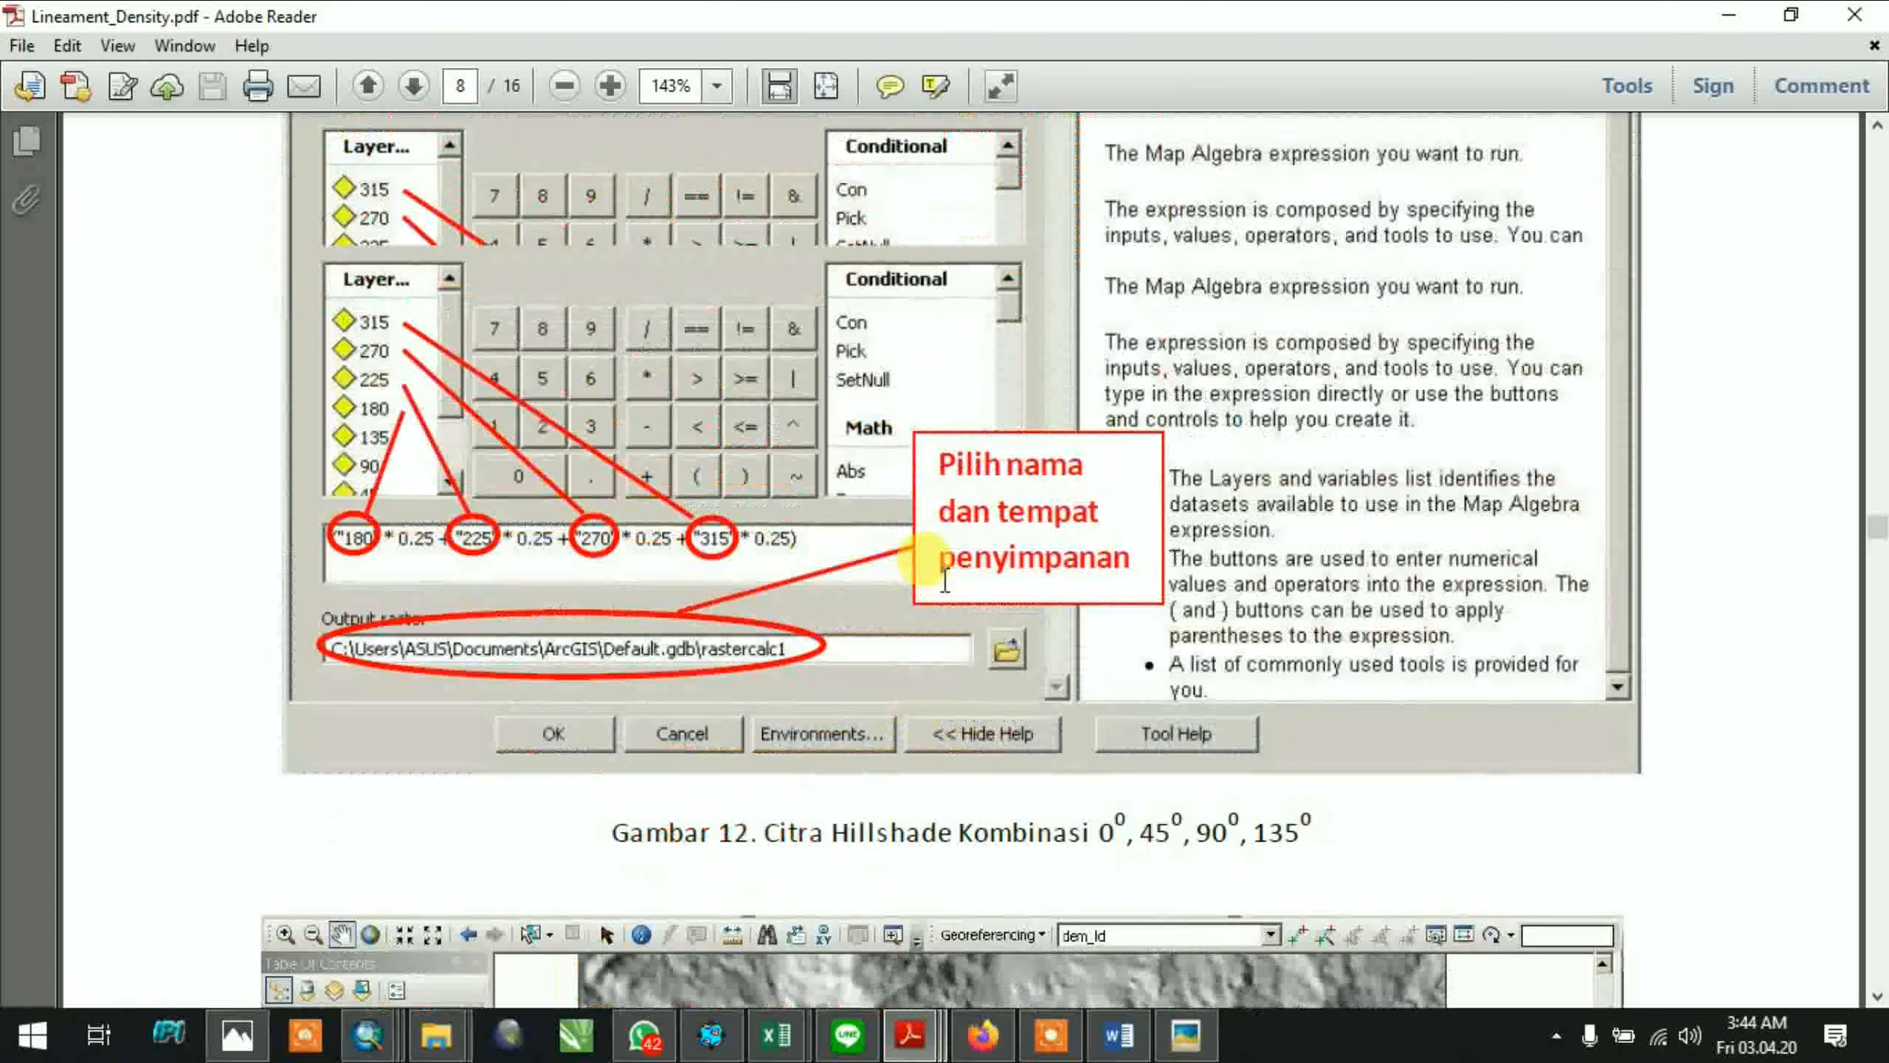
{"action": "scroll", "coordinate": [974, 369], "scroll_direction": "up", "scroll_amount": 8}
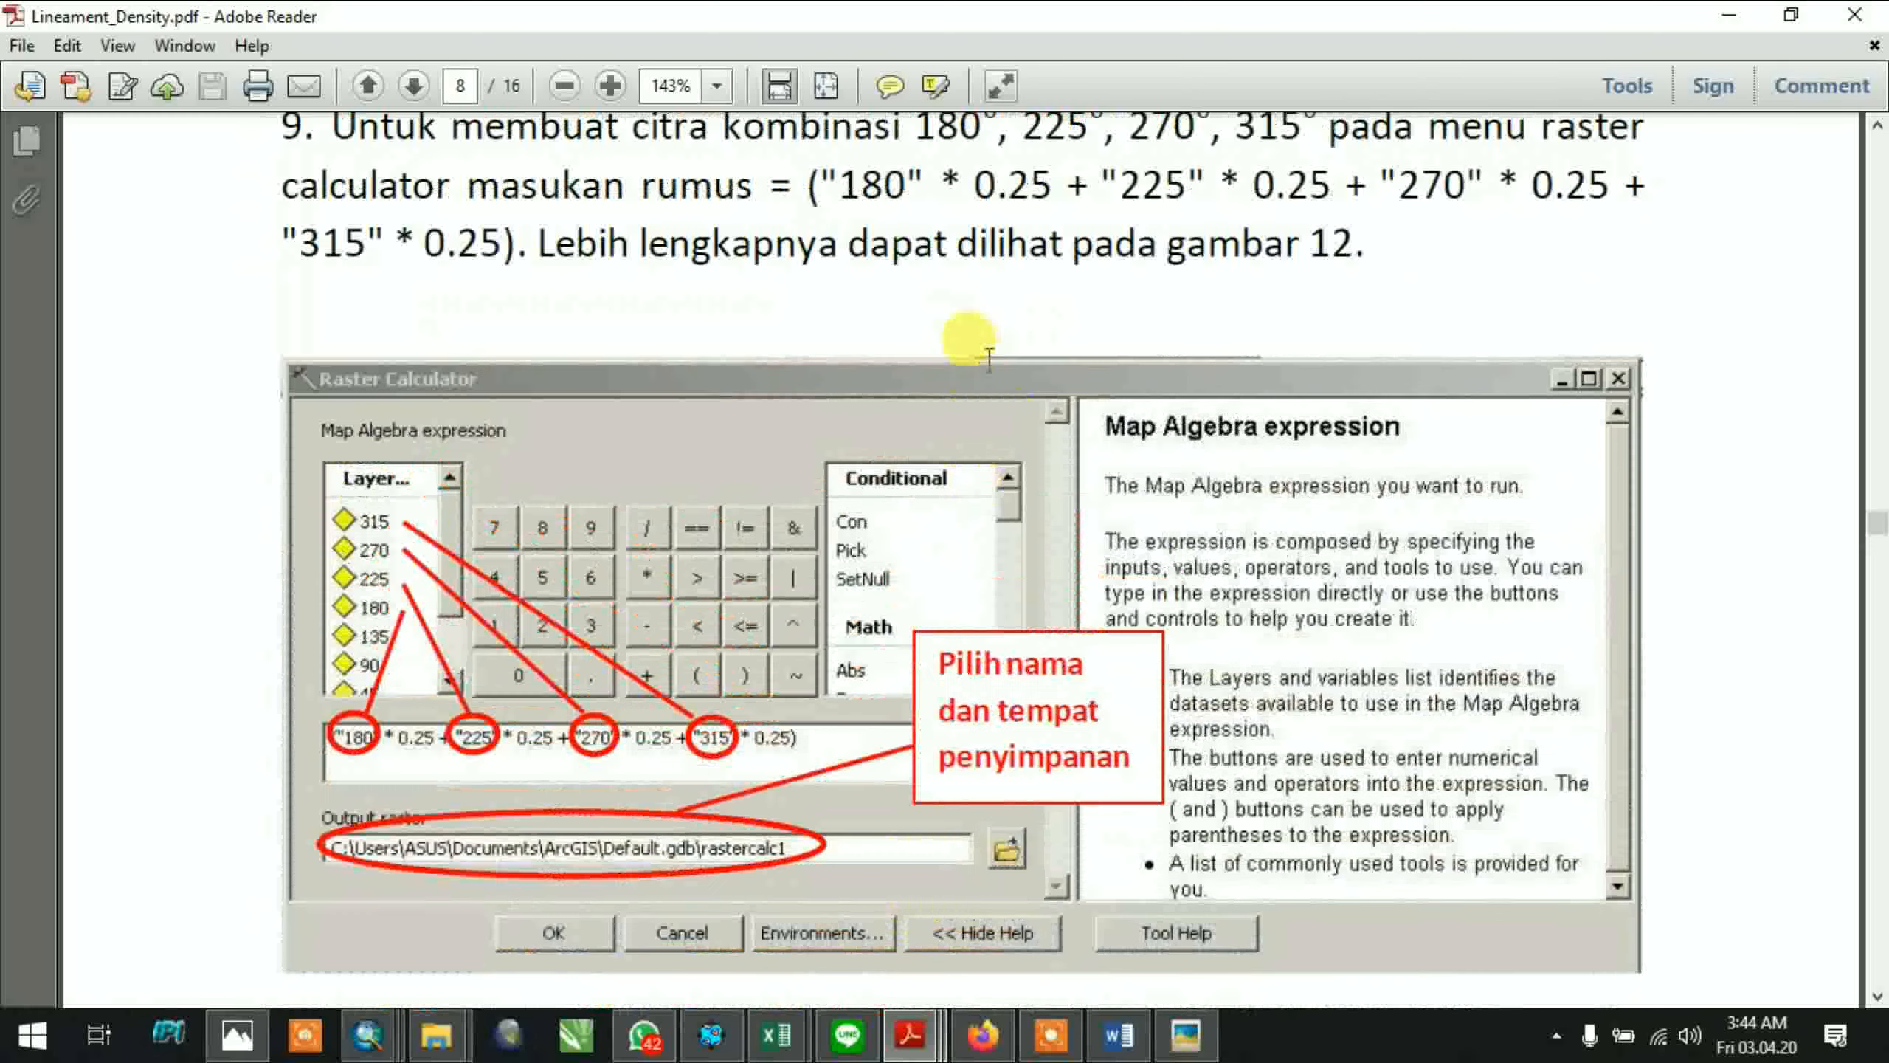
{"action": "left_click_drag", "start_coordinate": [808, 514], "coordinate": [502, 588]}
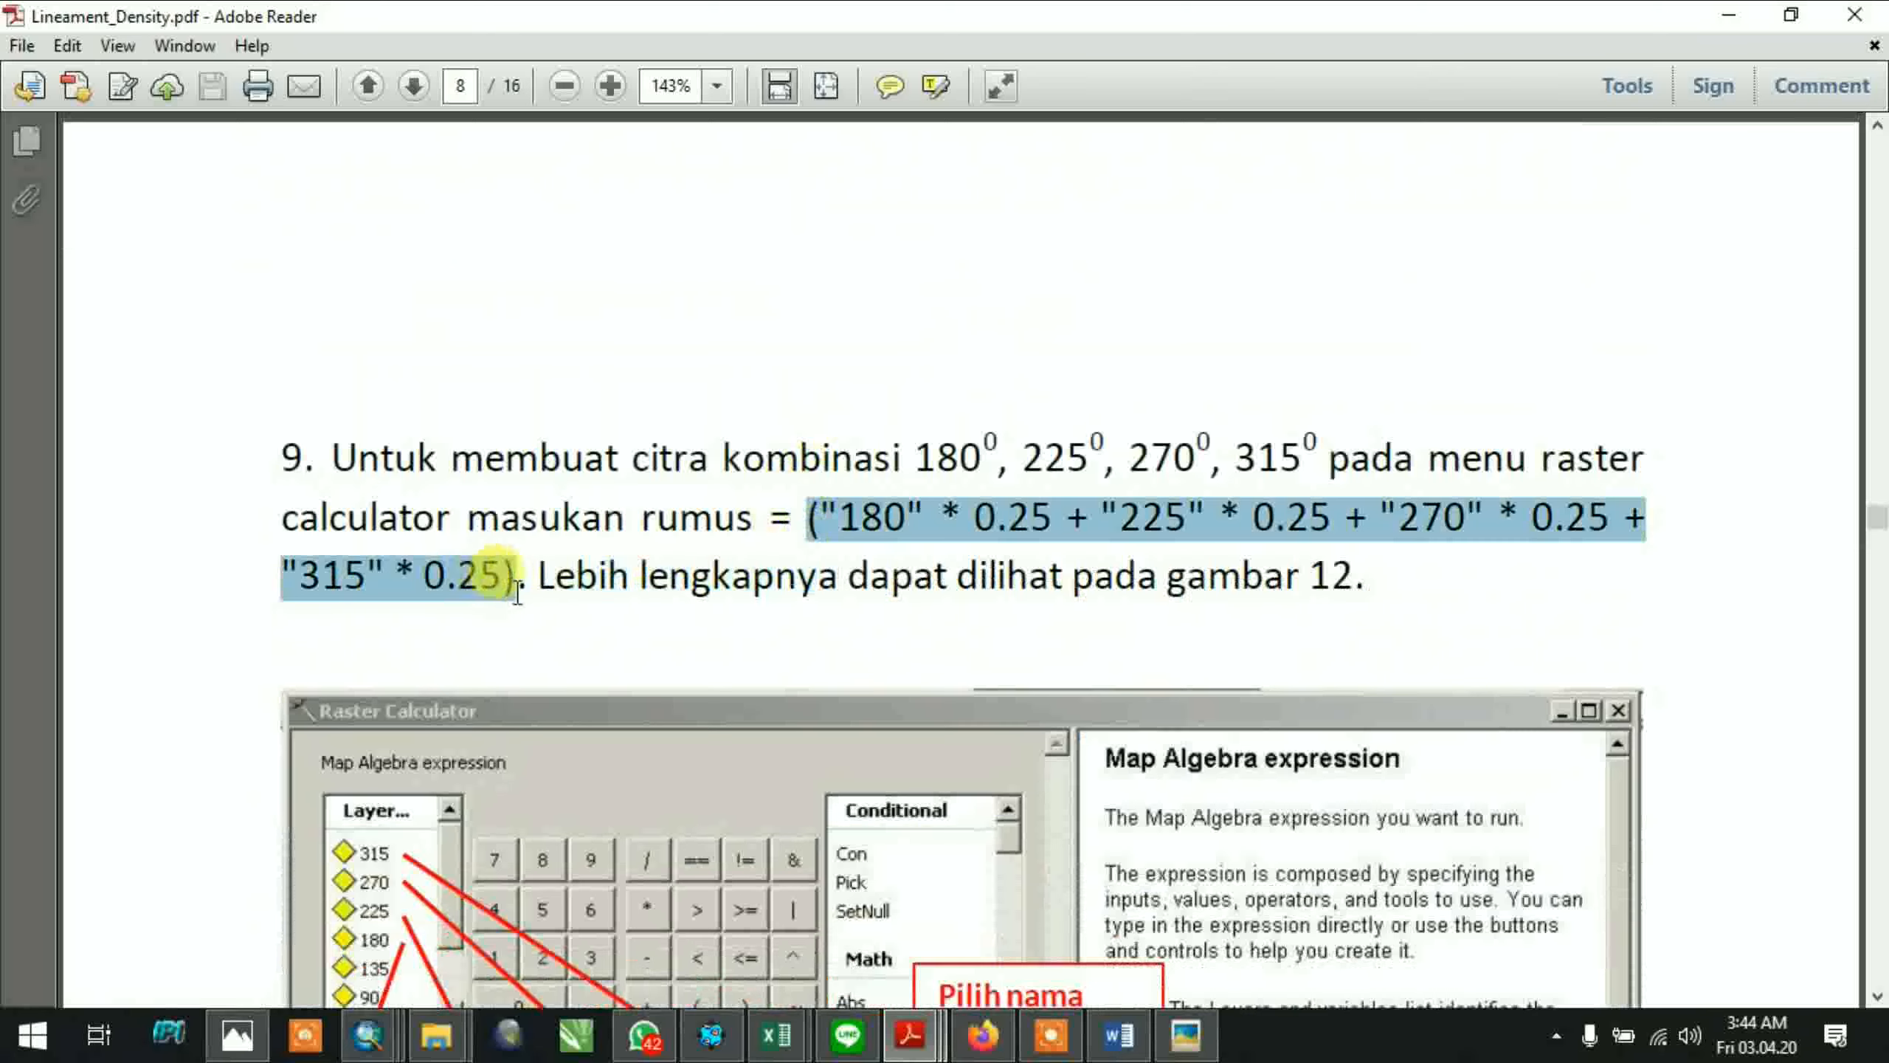
{"action": "right_click", "coordinate": [489, 599]}
{"action": "left_click", "coordinate": [549, 621]}
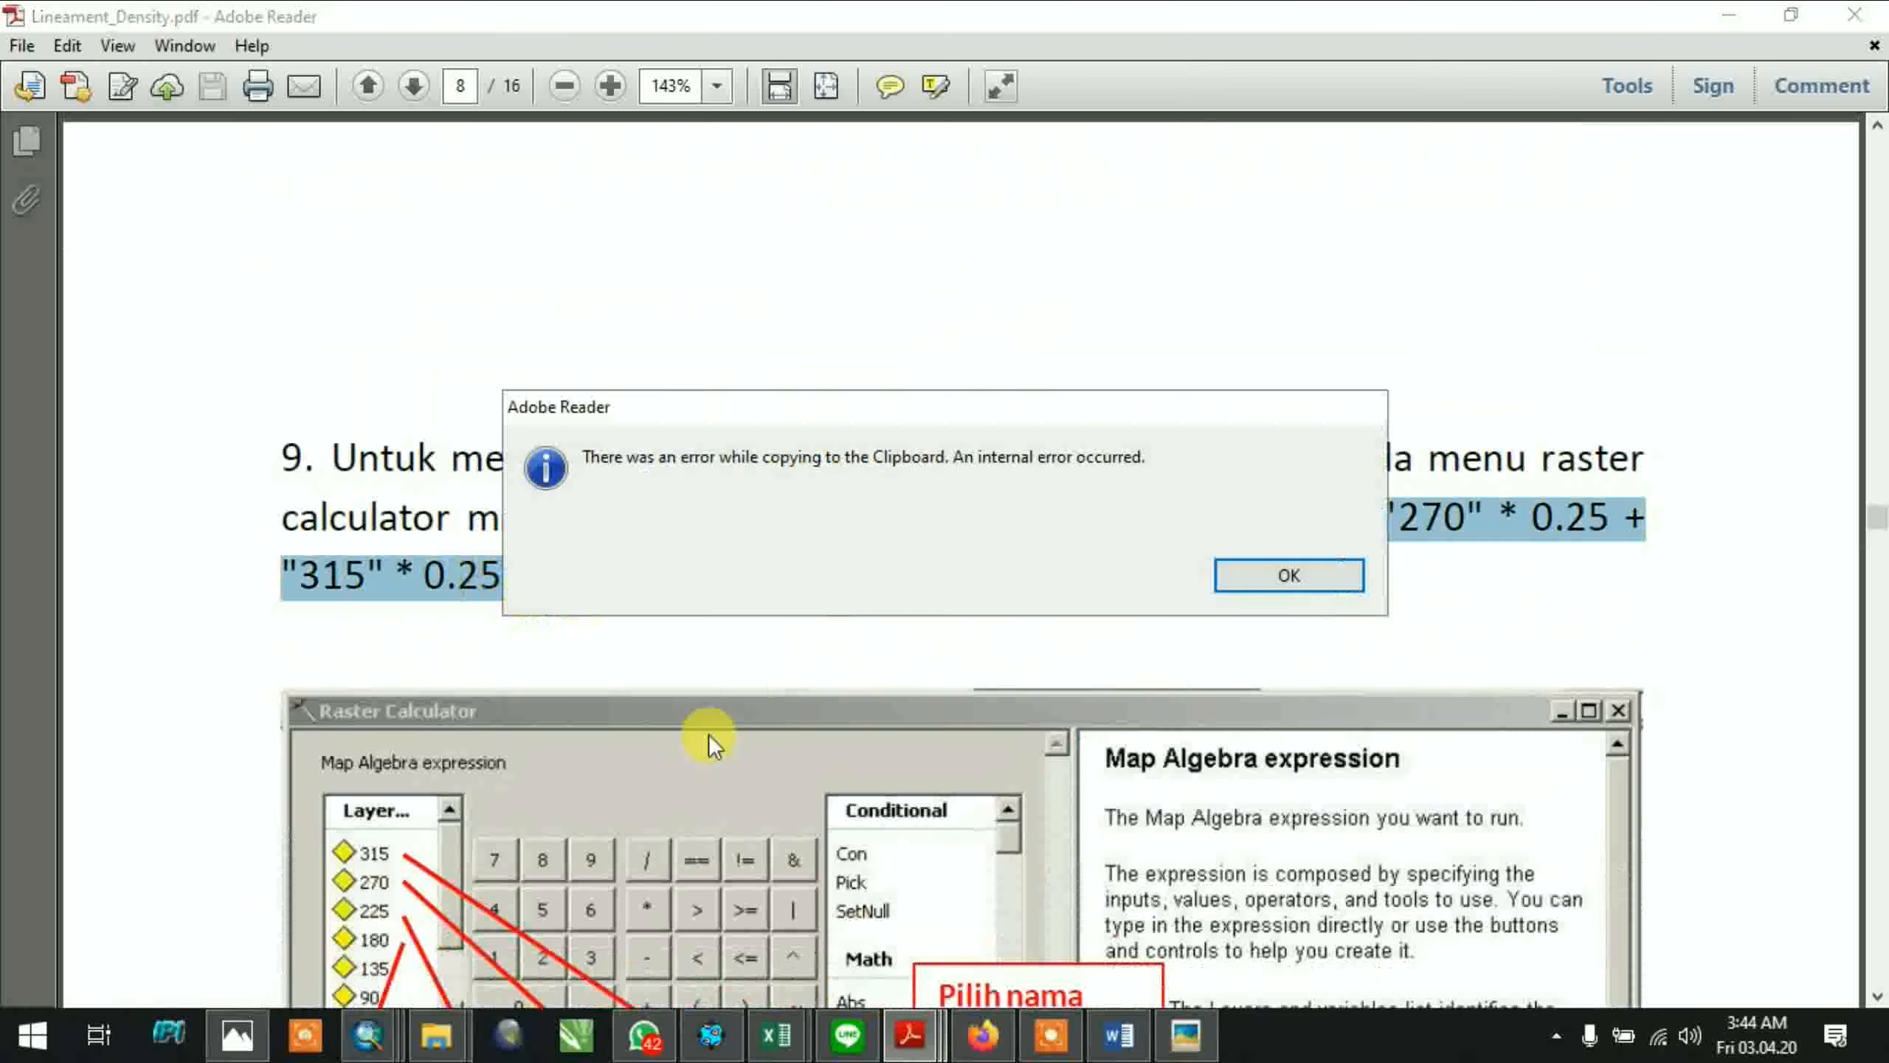
{"action": "left_click", "coordinate": [1287, 577]}
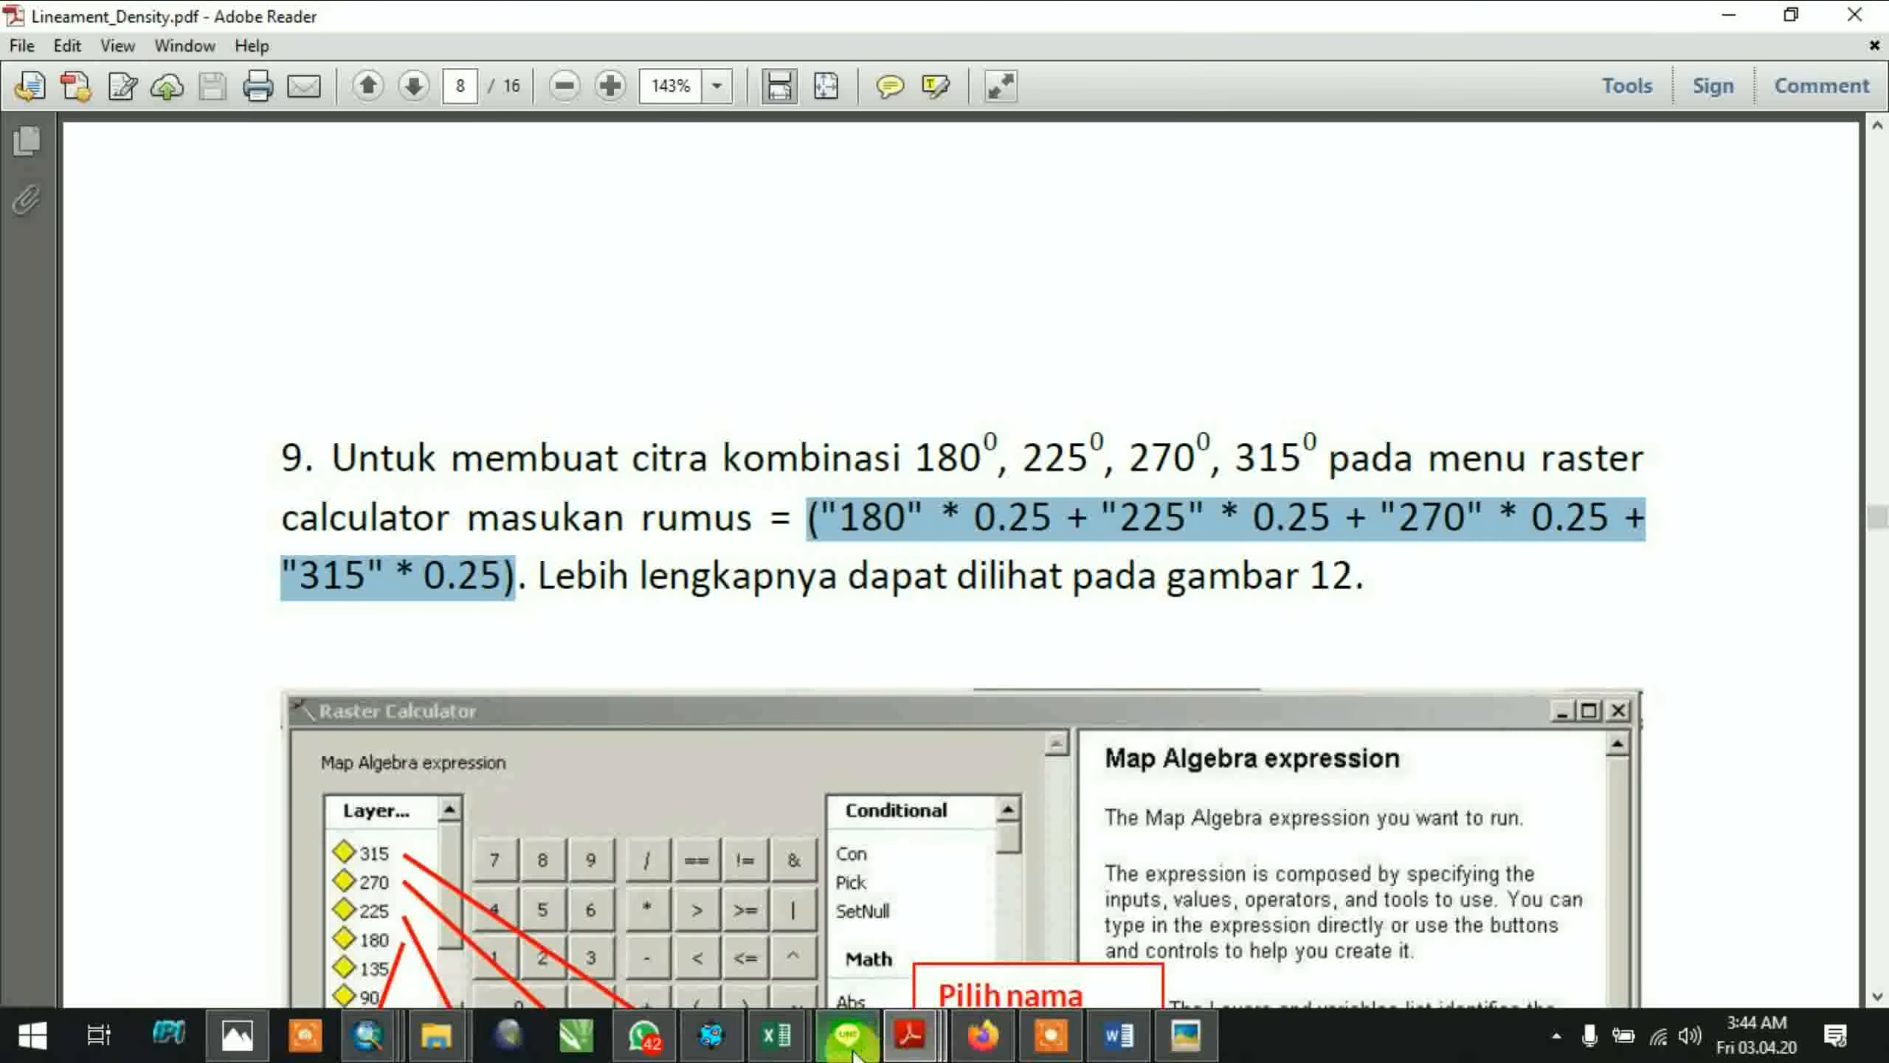
Switch back to ArcMap, paste the copied formula as the map algebra expression and run the calculation with rastercalc21 as output
{"action": "mouse_move", "coordinate": [360, 1038]}
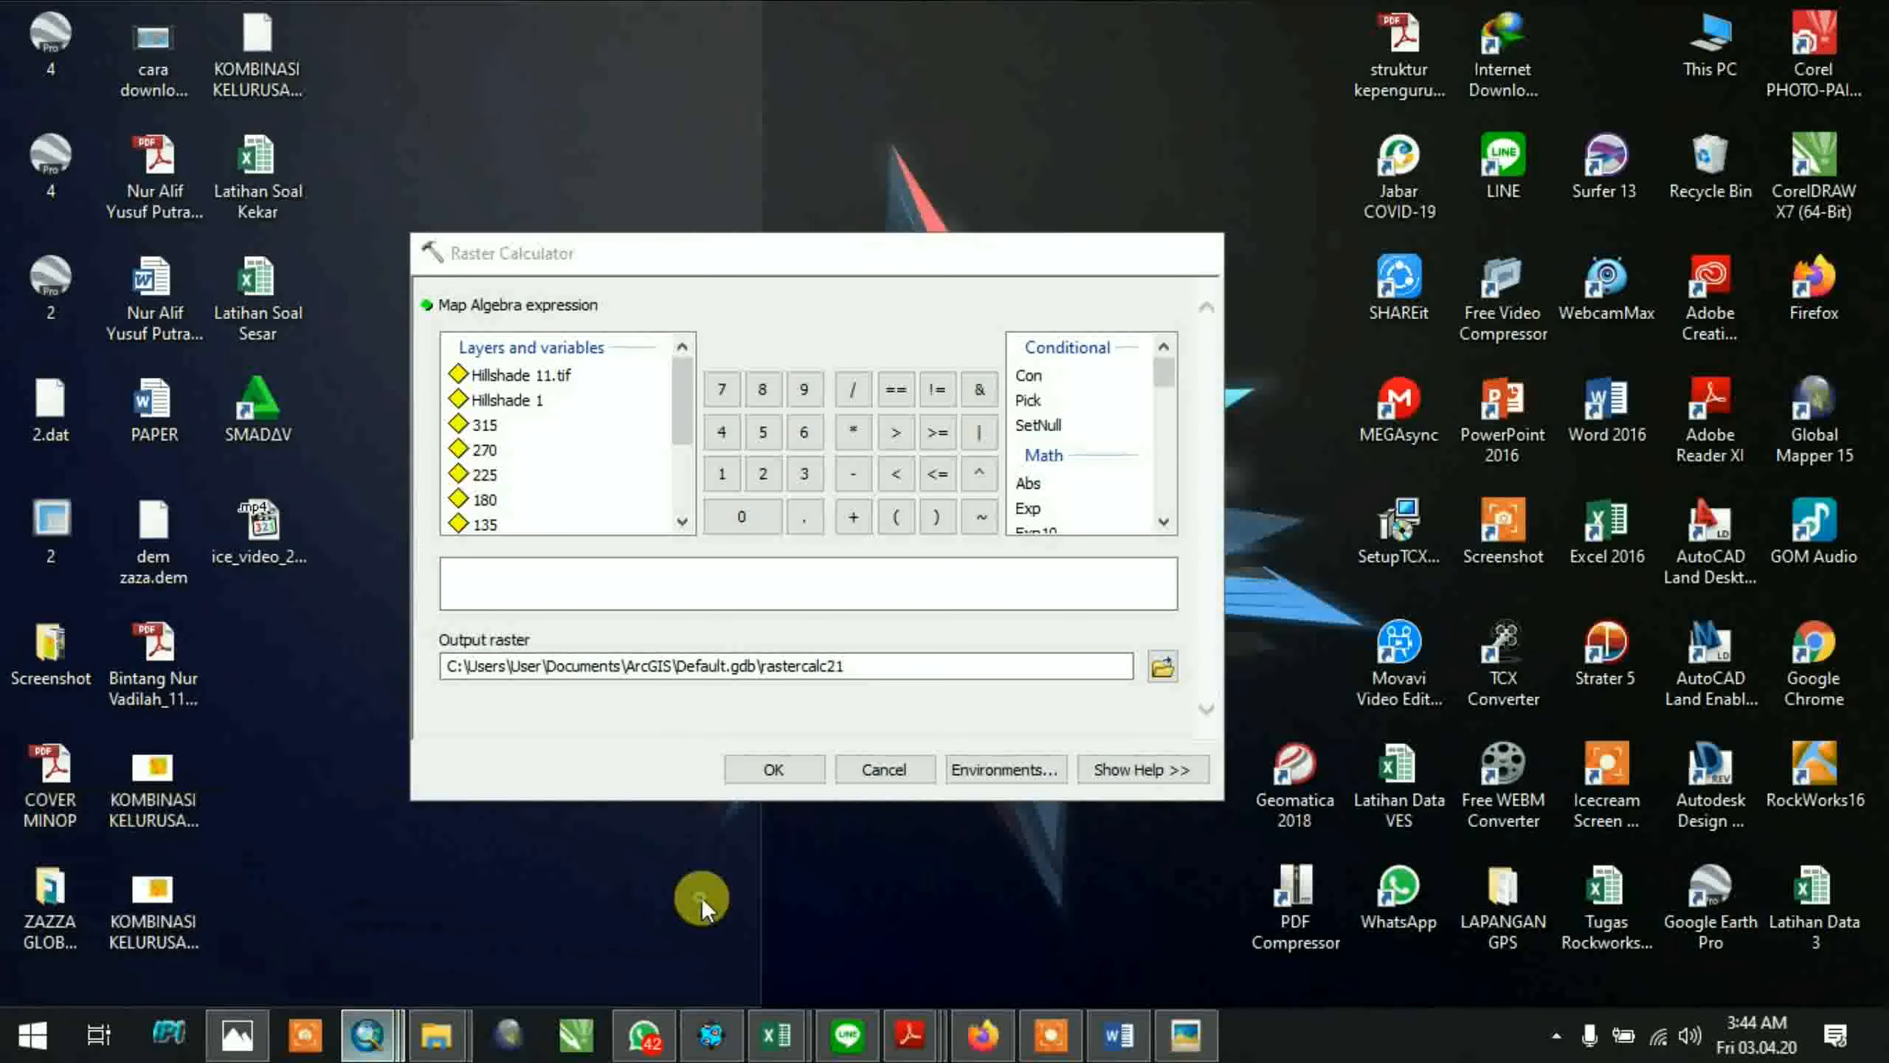
{"action": "left_click", "coordinate": [701, 897]}
{"action": "left_click", "coordinate": [793, 583]}
{"action": "type", "text": "vb"}
{"action": "key", "text": "ctrl+v"}
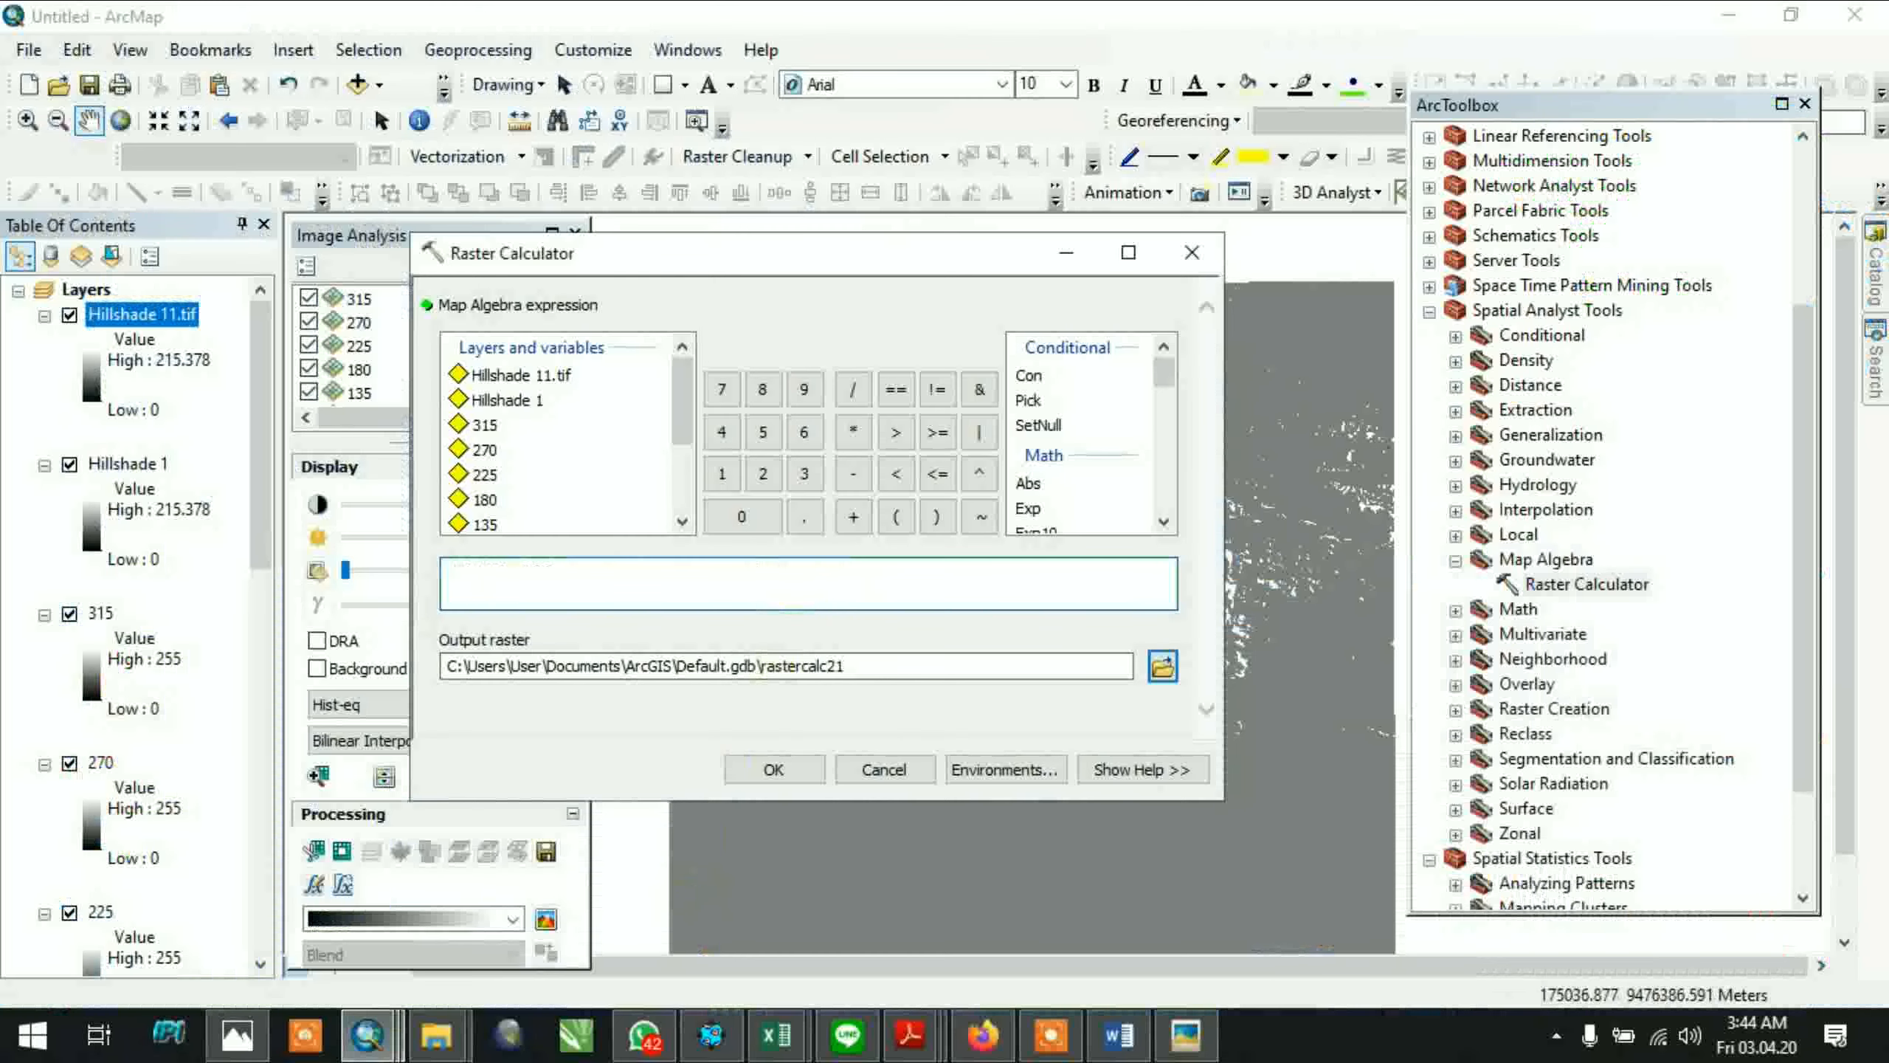
{"action": "key", "text": "ctrl+v"}
{"action": "left_click", "coordinate": [780, 766]}
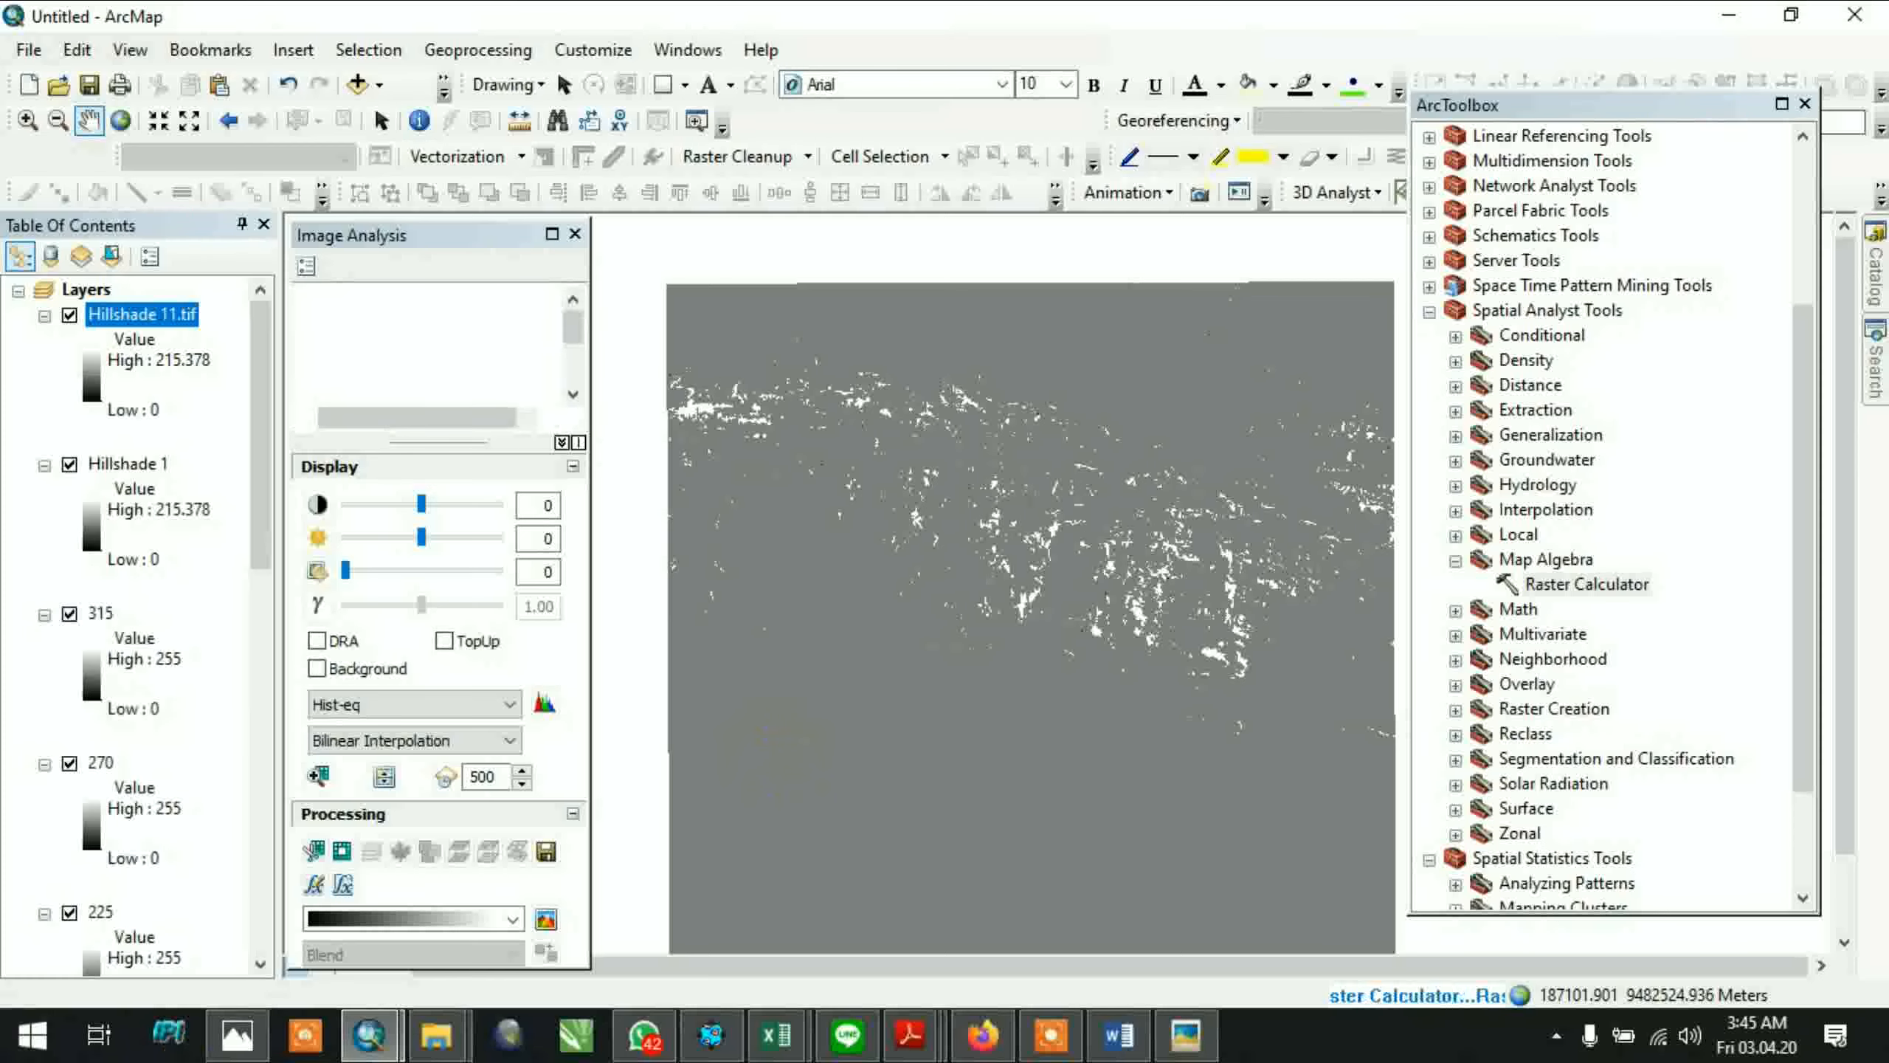
Rename the rastercalc21 layer as Hillshade 1 in its layer properties
{"action": "left_click", "coordinate": [134, 320]}
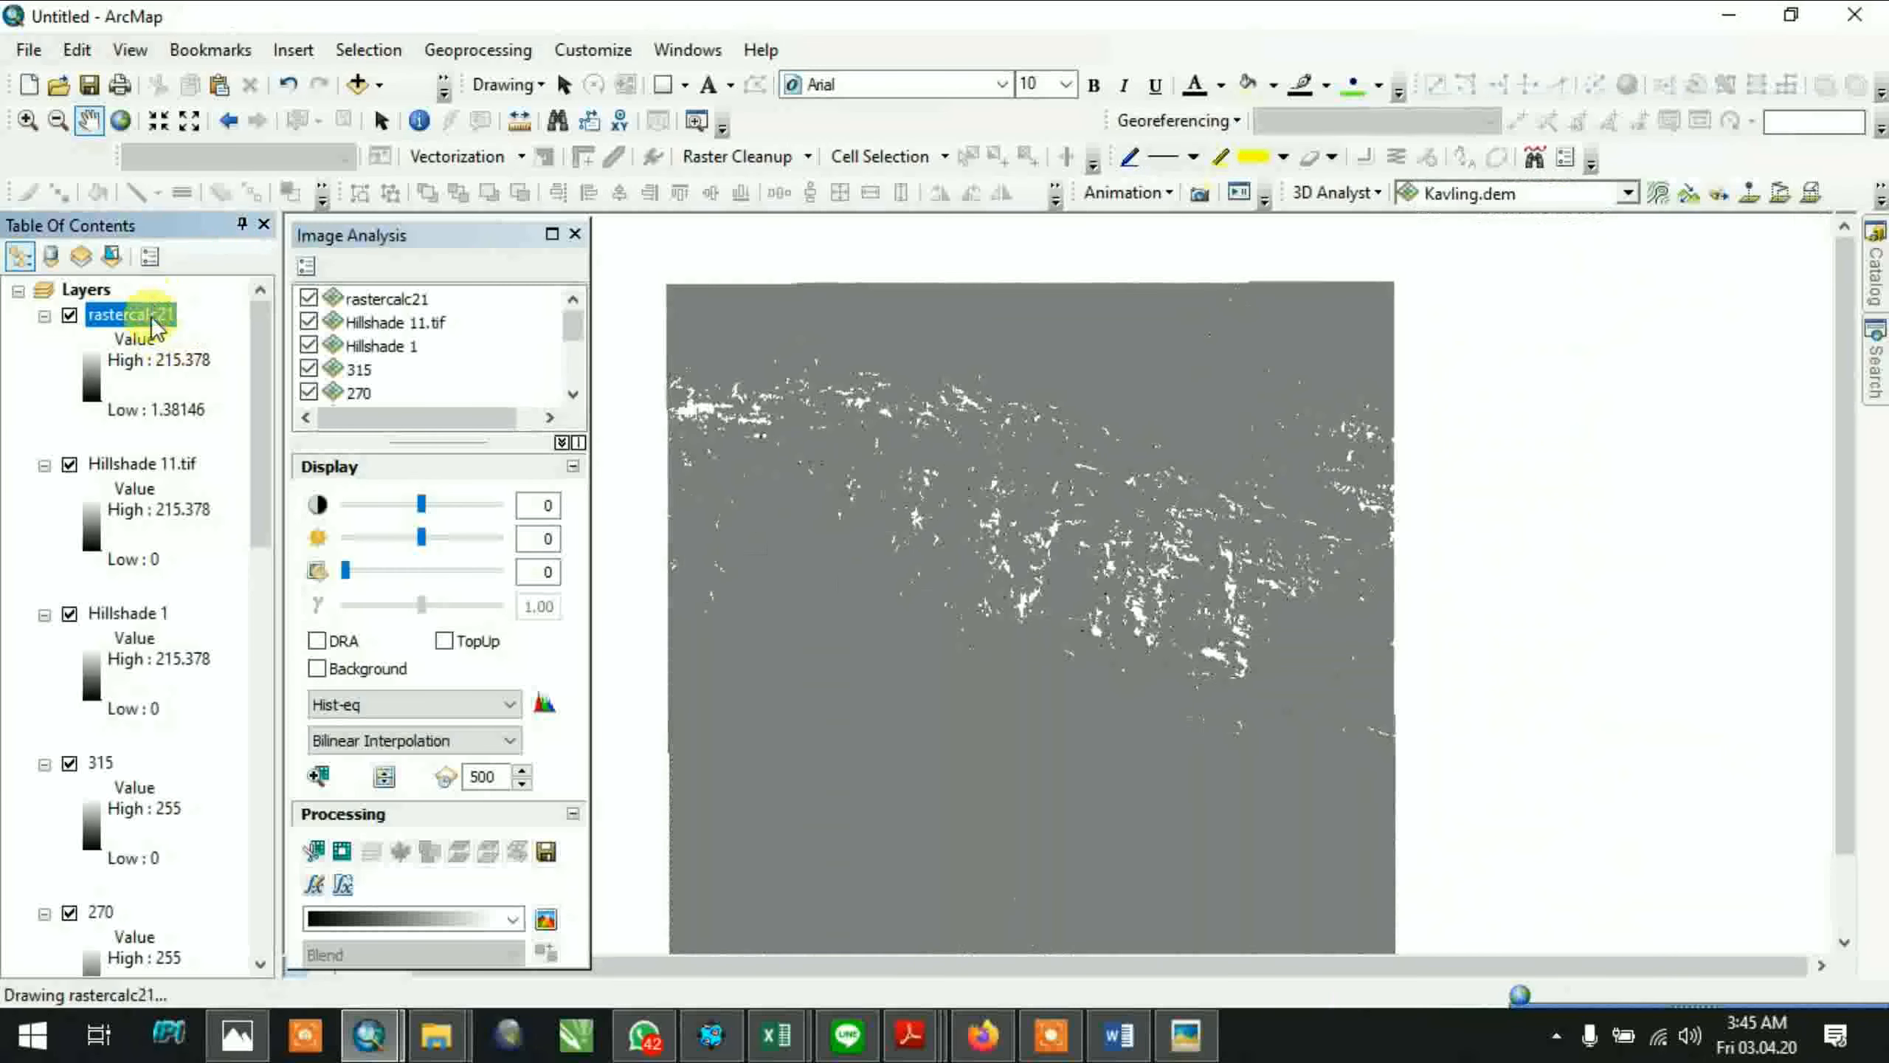
{"action": "double_click", "coordinate": [138, 313]}
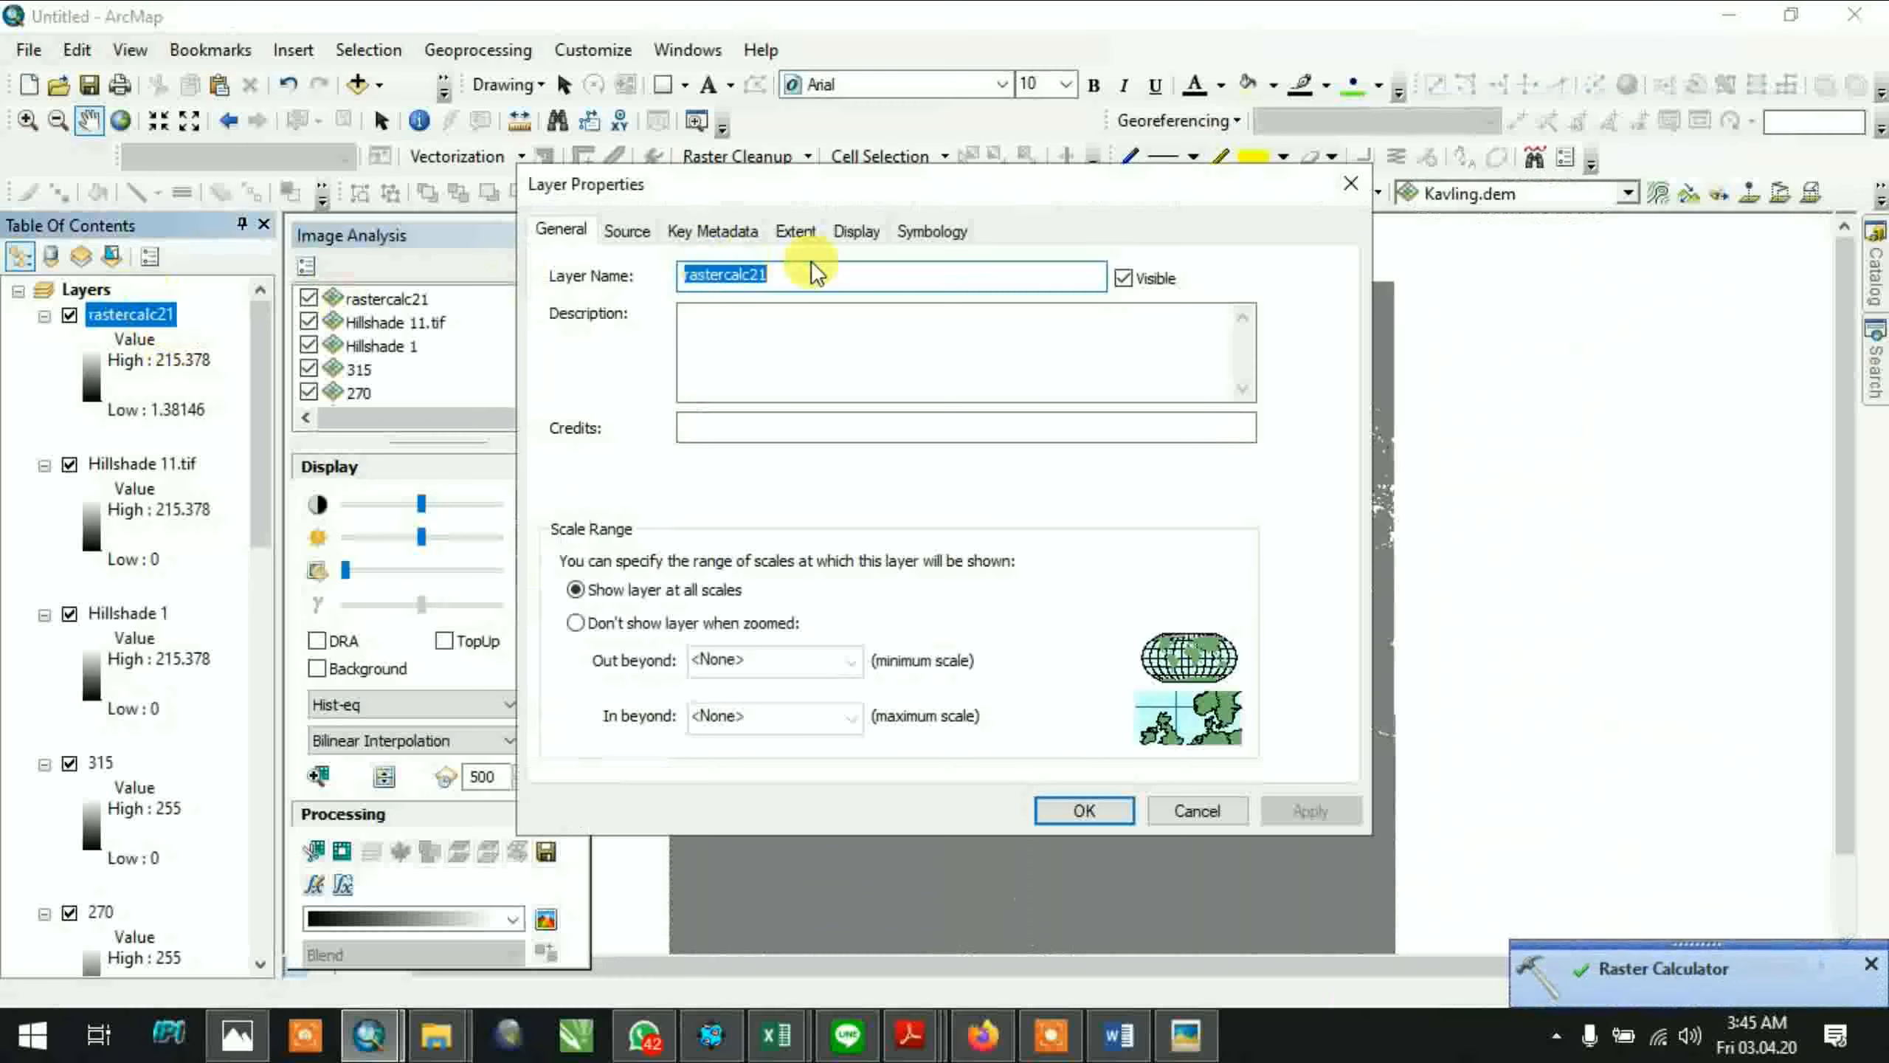
{"action": "type", "text": "h"}
{"action": "key", "text": "BackSpace"}
{"action": "type", "text": "Hillshade 1"}
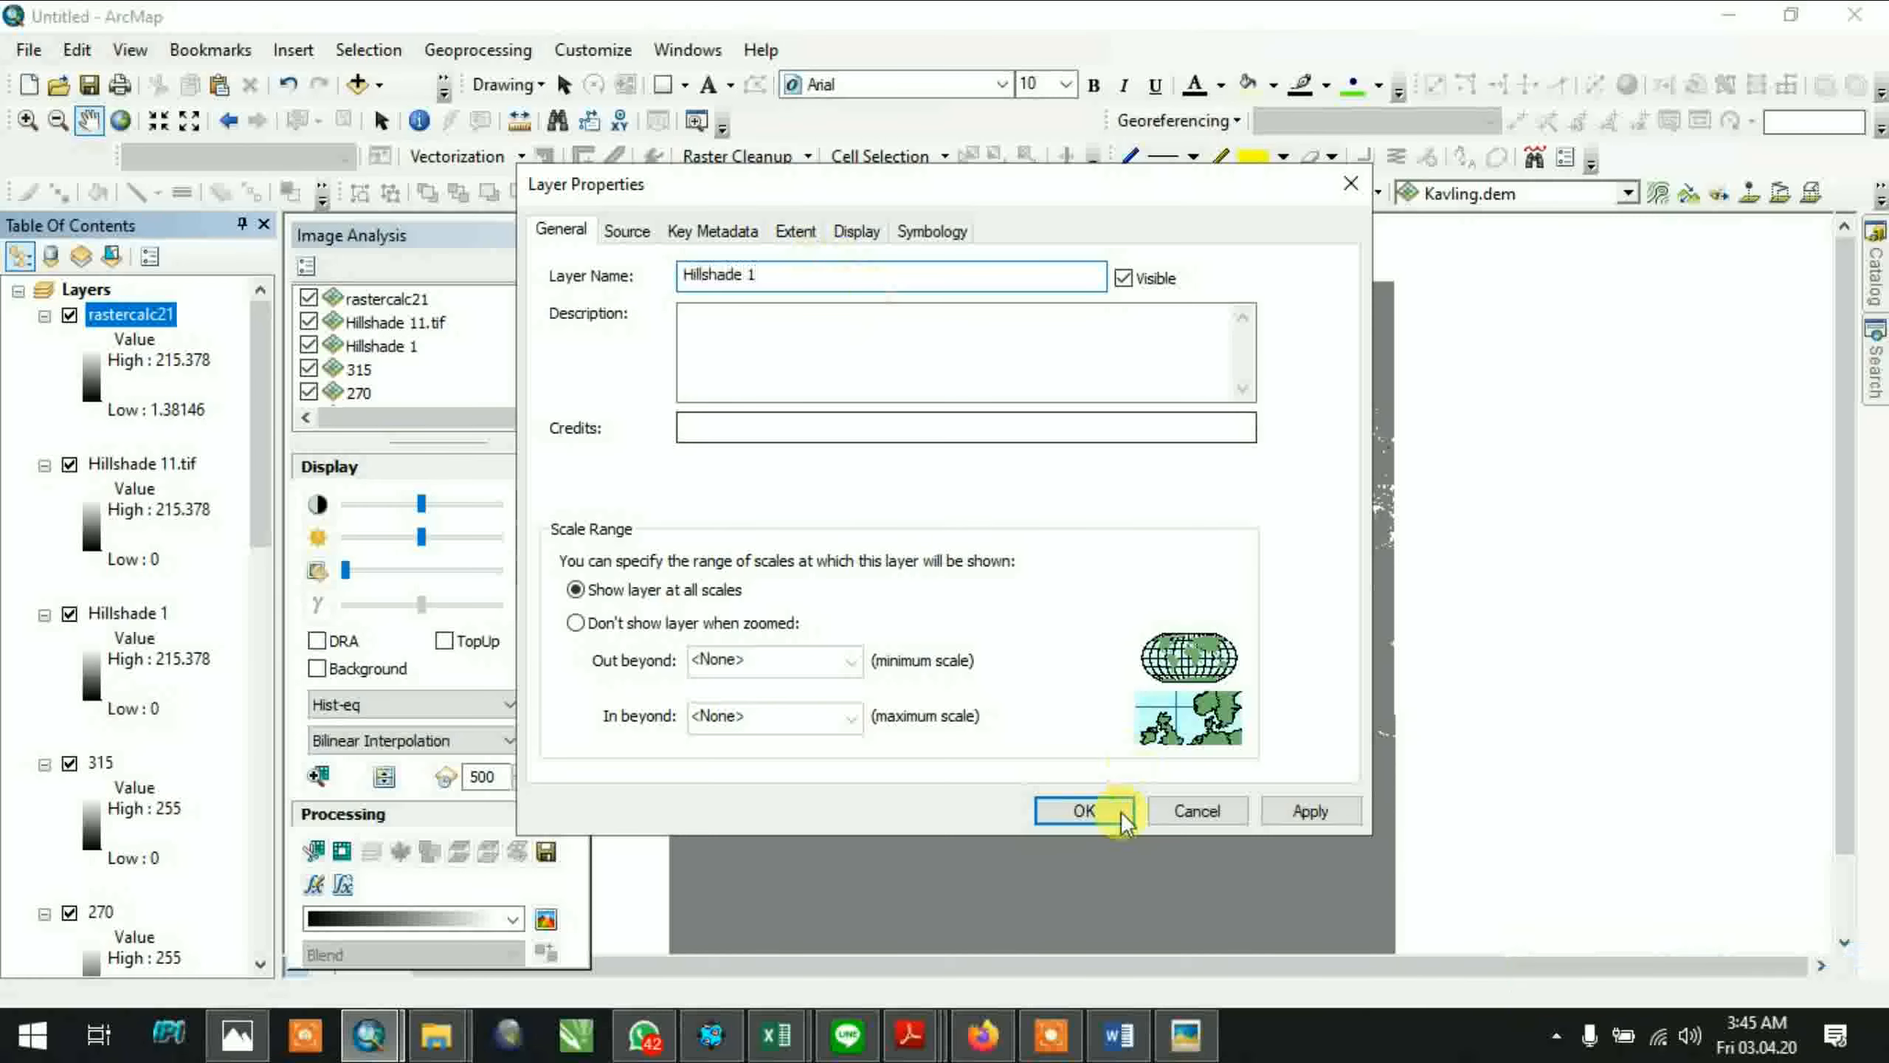
{"action": "left_click", "coordinate": [1085, 811]}
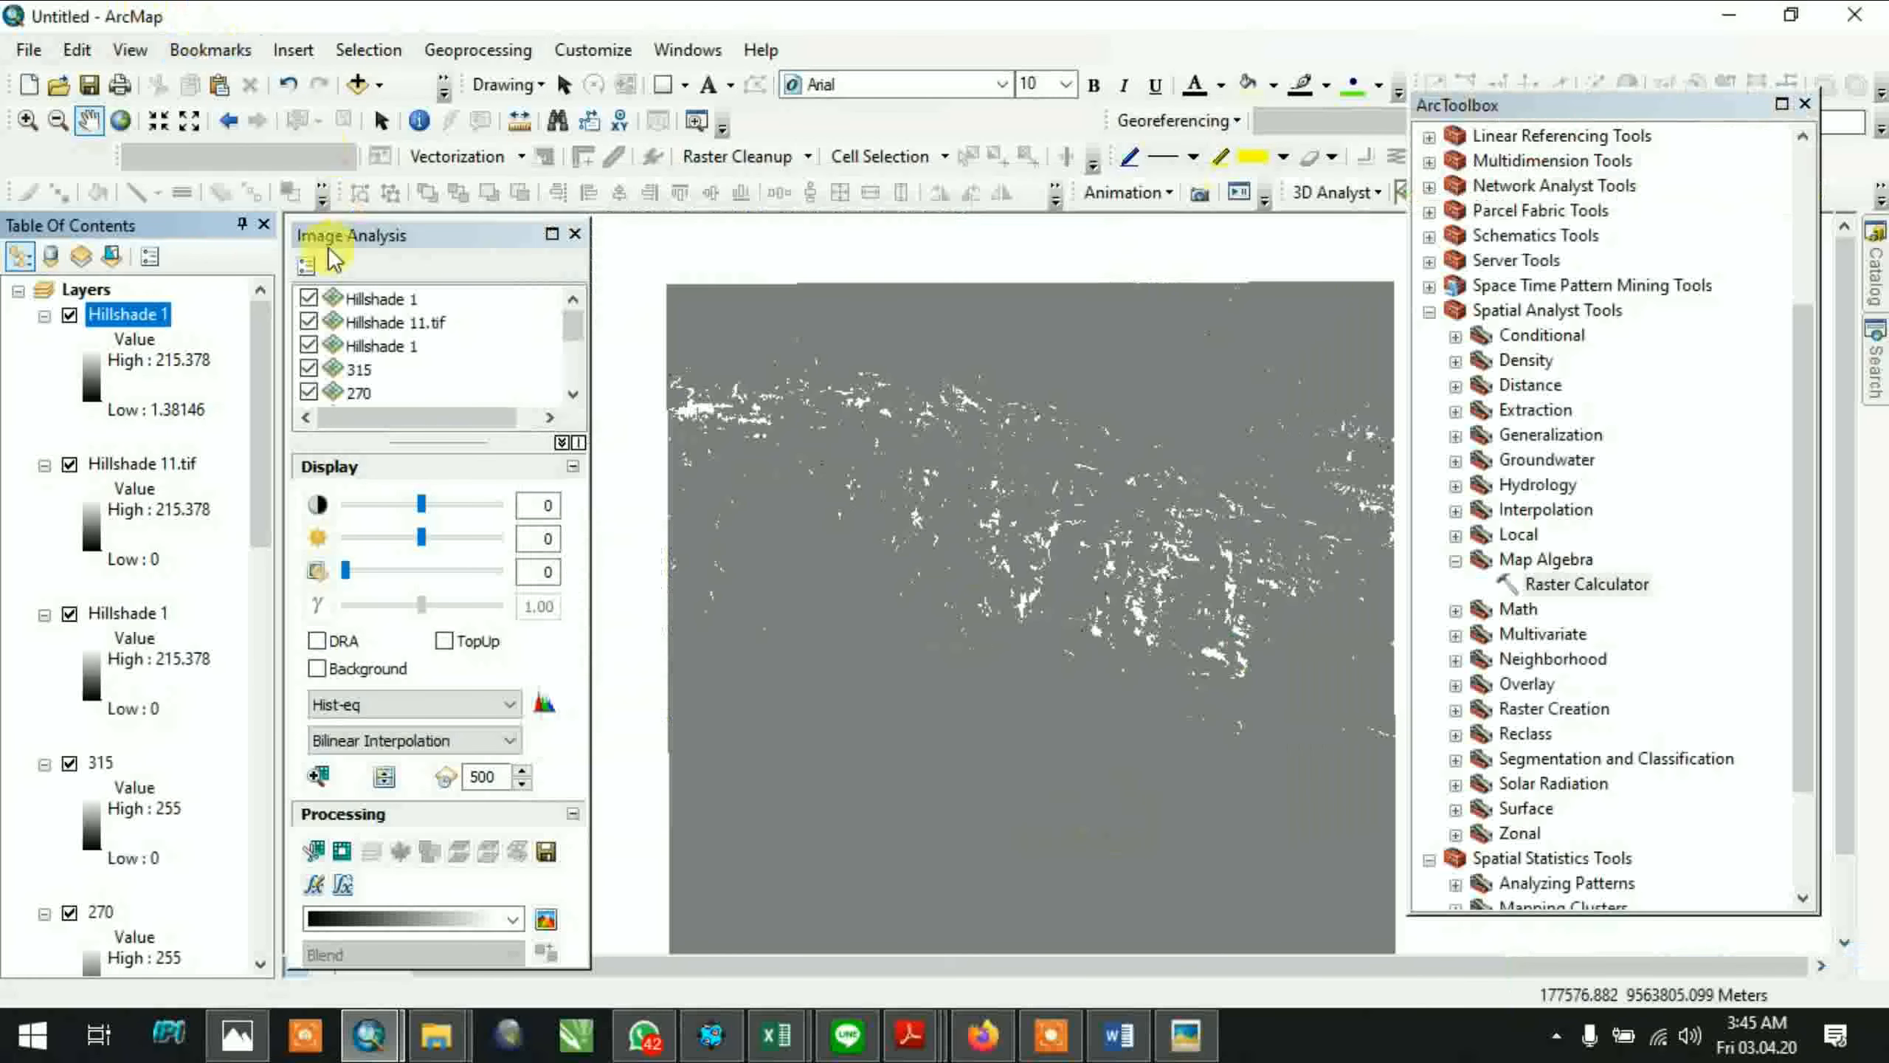
Export the new Hillshade 1 layer as the TIFF Hillshade 12.tif to E:\SEMESTER 4\CONTOH and add it to the map
{"action": "right_click", "coordinate": [118, 313]}
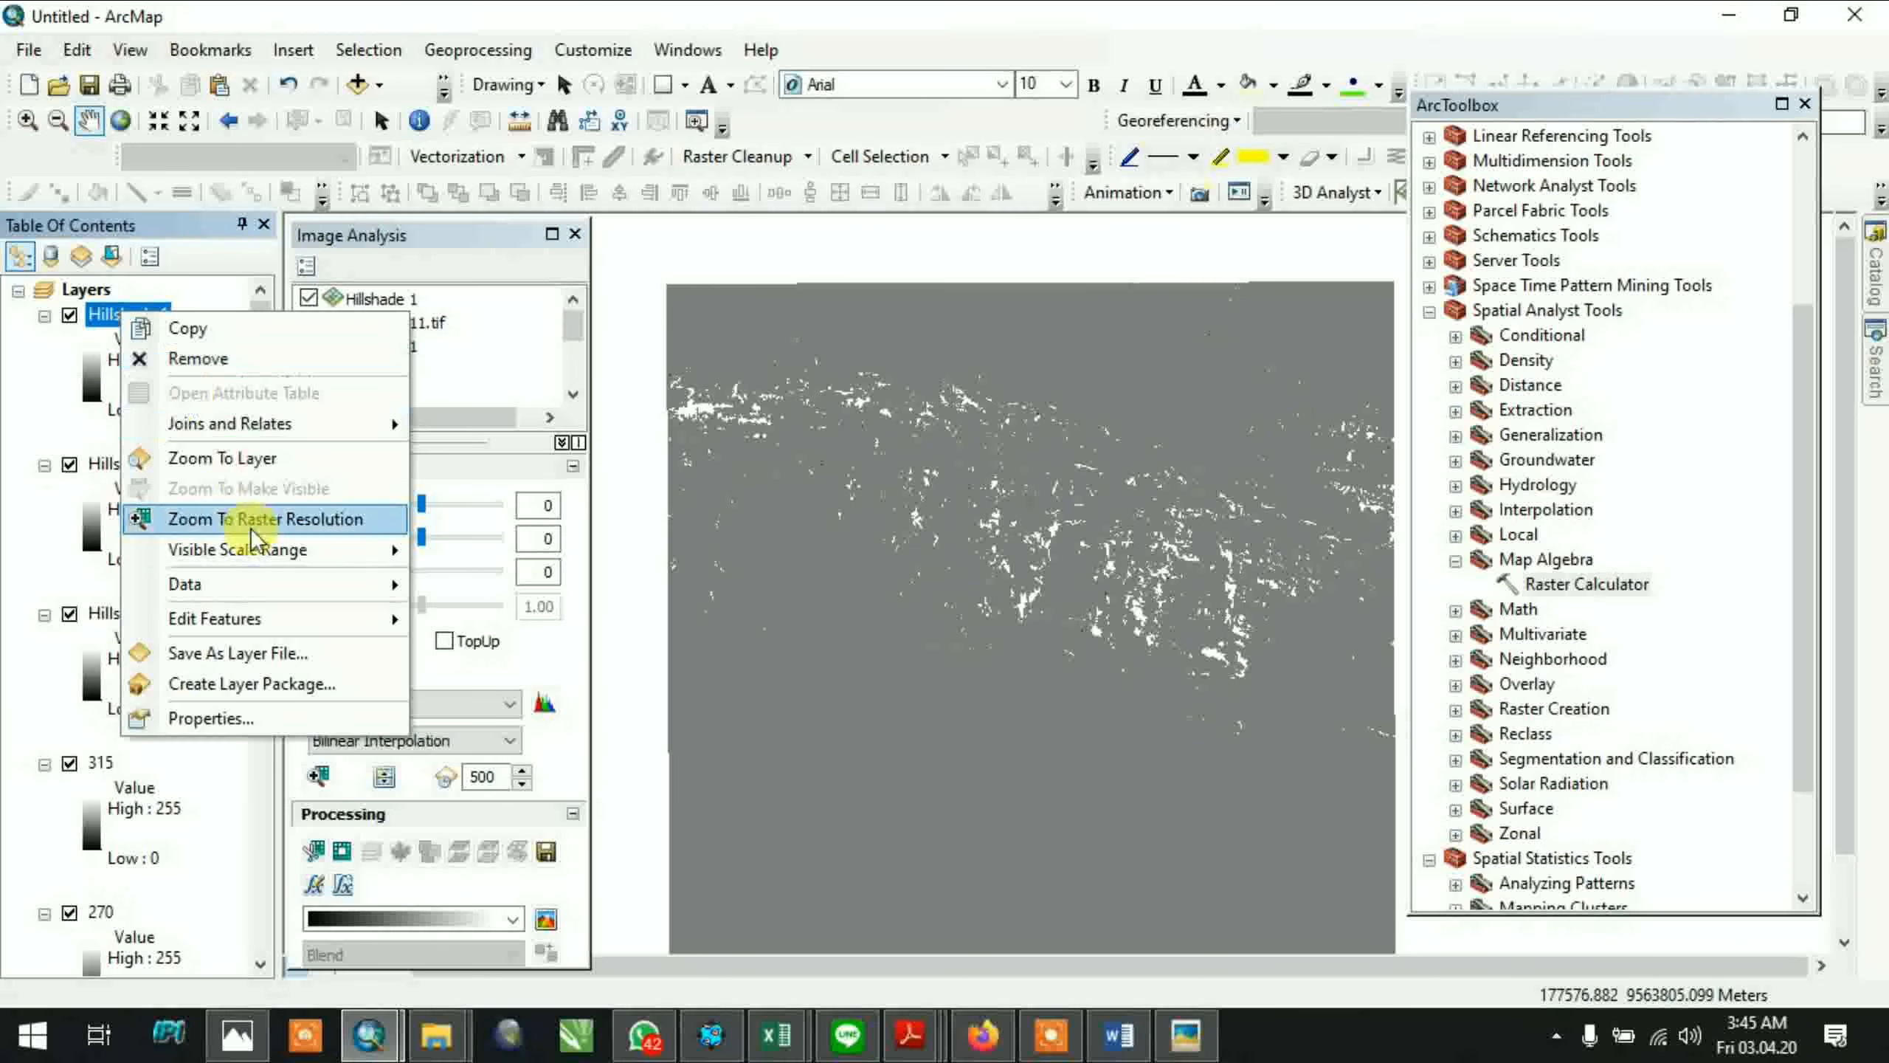
{"action": "mouse_move", "coordinate": [223, 584]}
{"action": "left_click", "coordinate": [620, 620]}
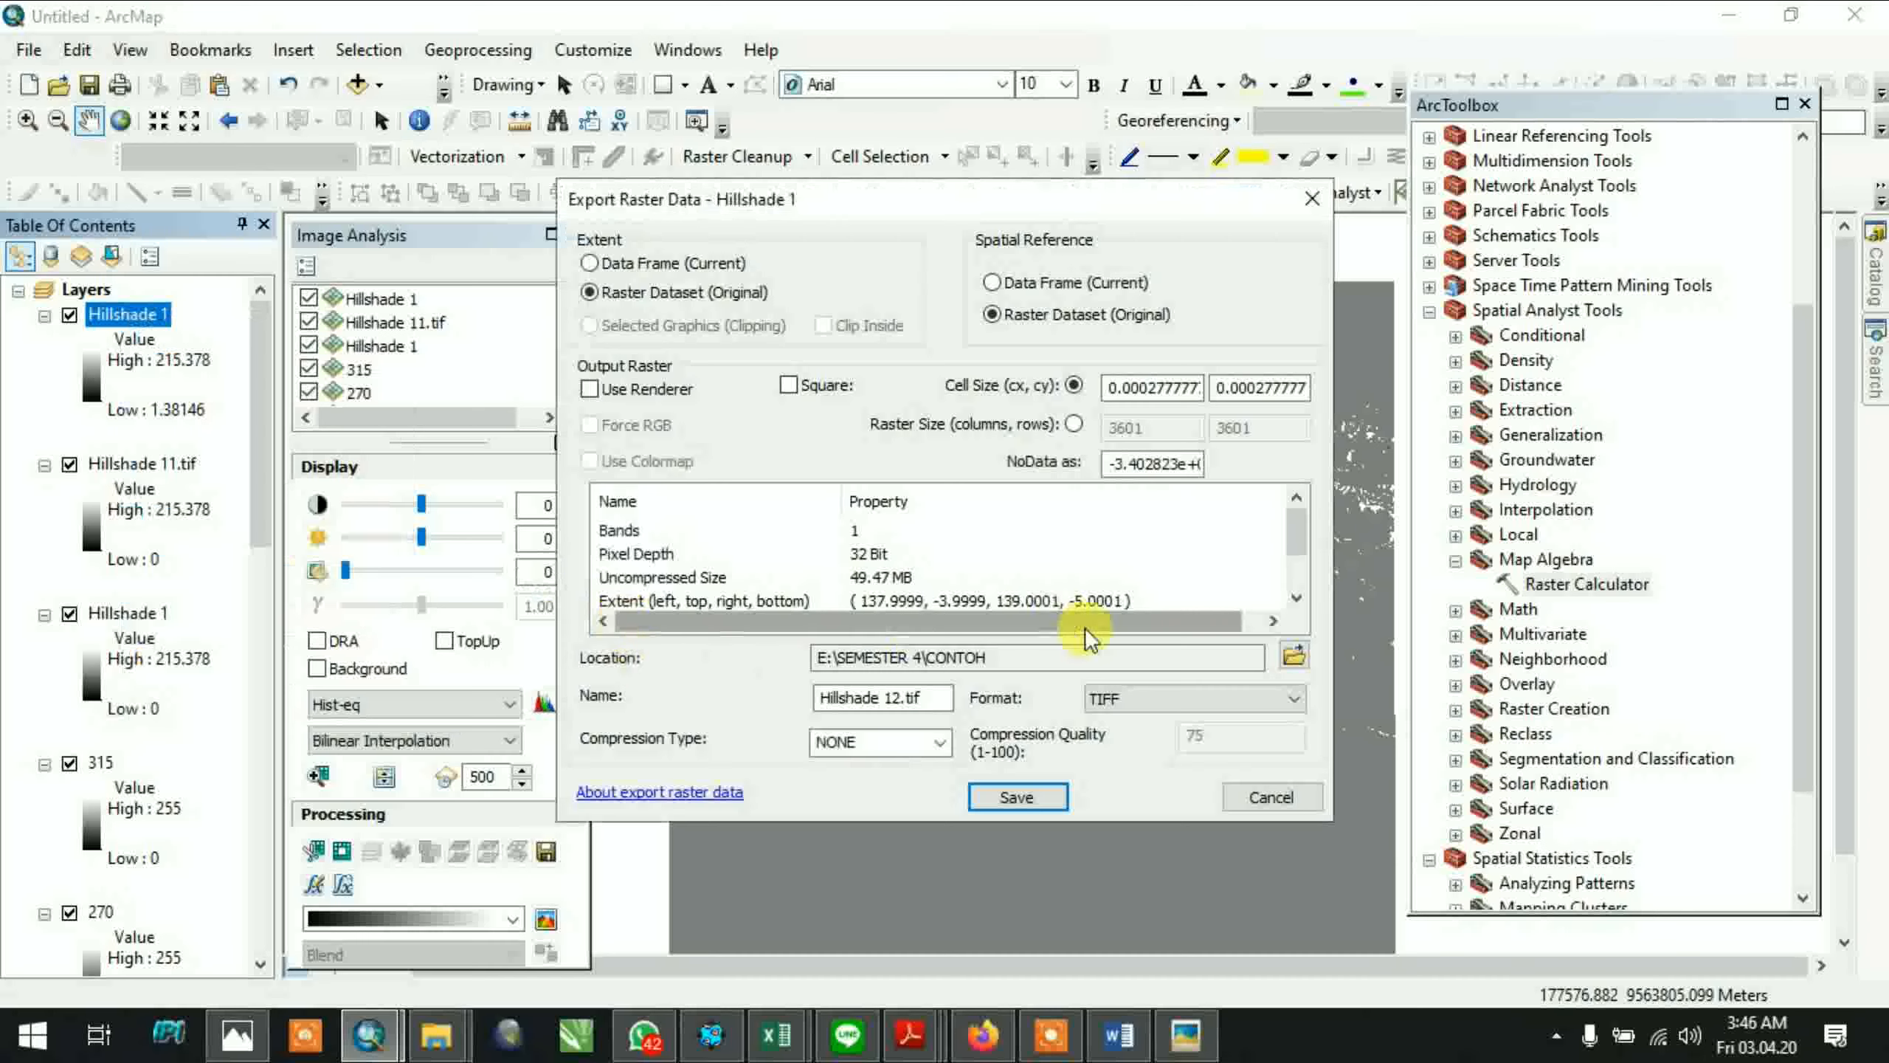
{"action": "left_click", "coordinate": [1043, 801]}
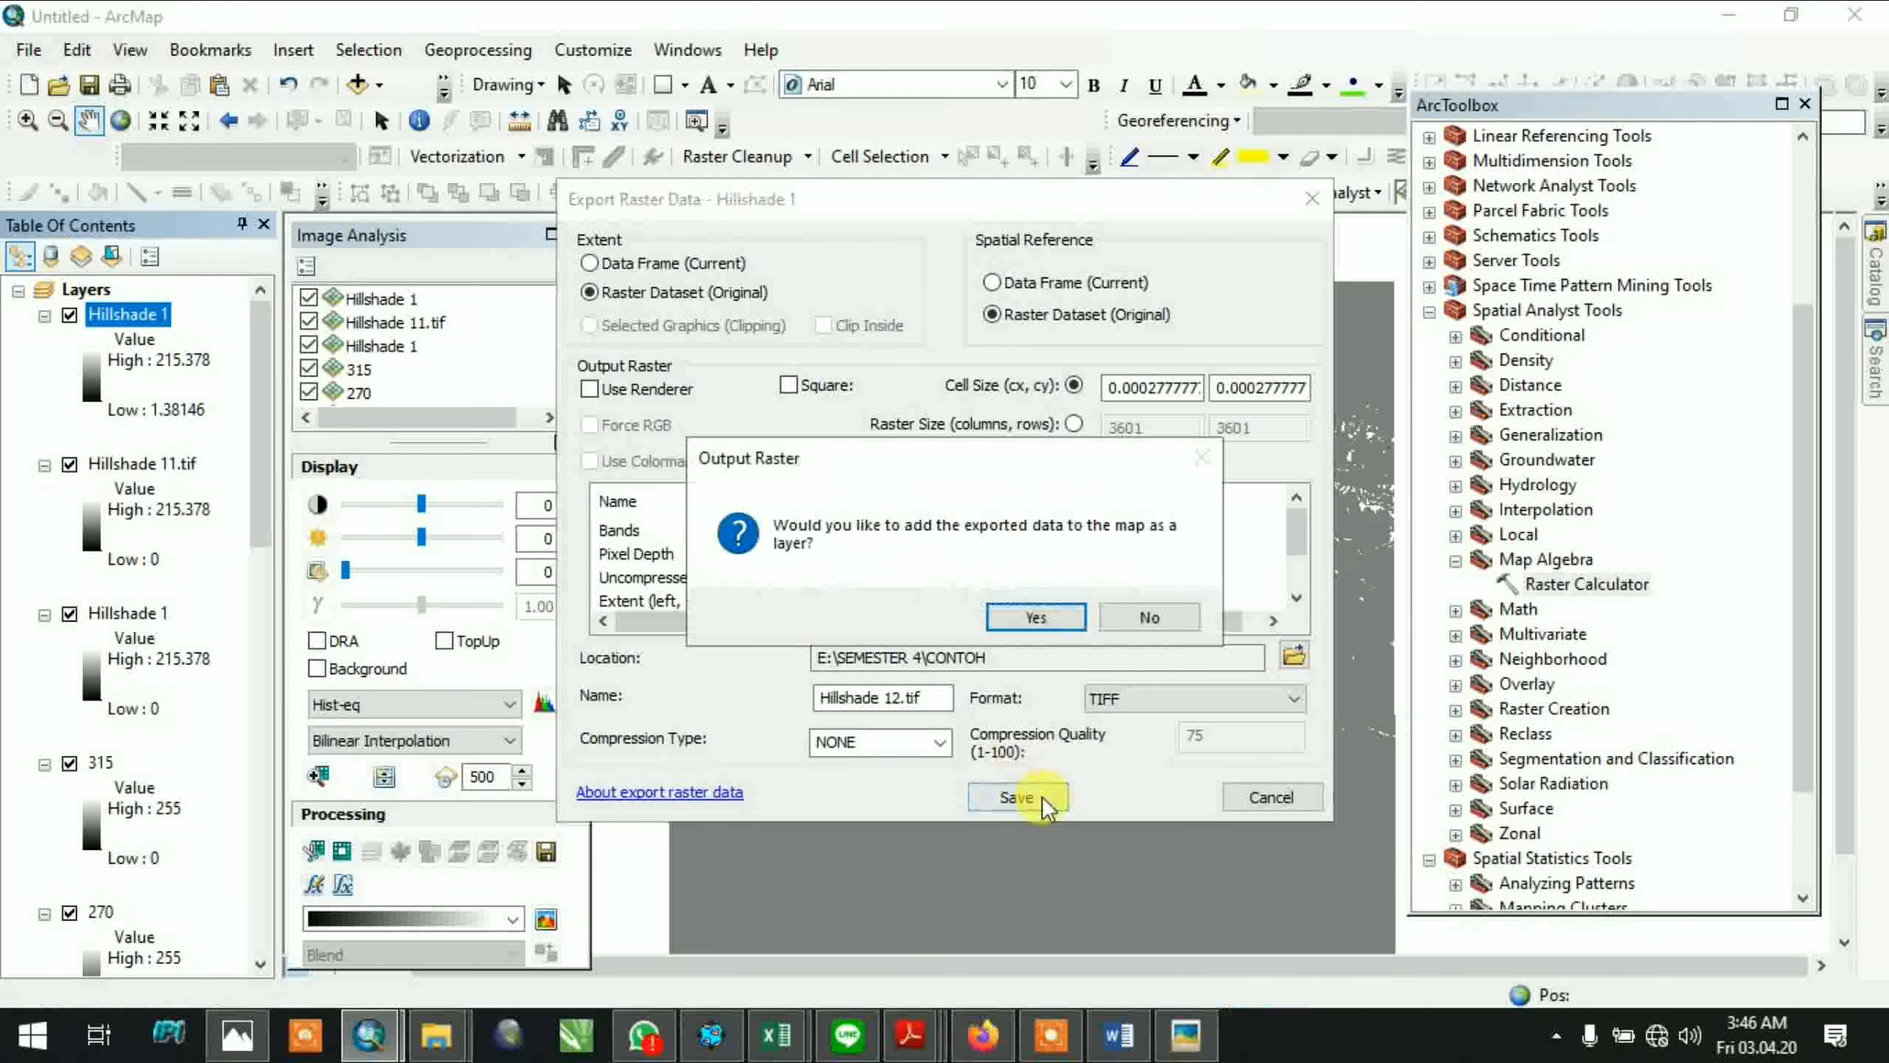
{"action": "left_click", "coordinate": [1030, 608]}
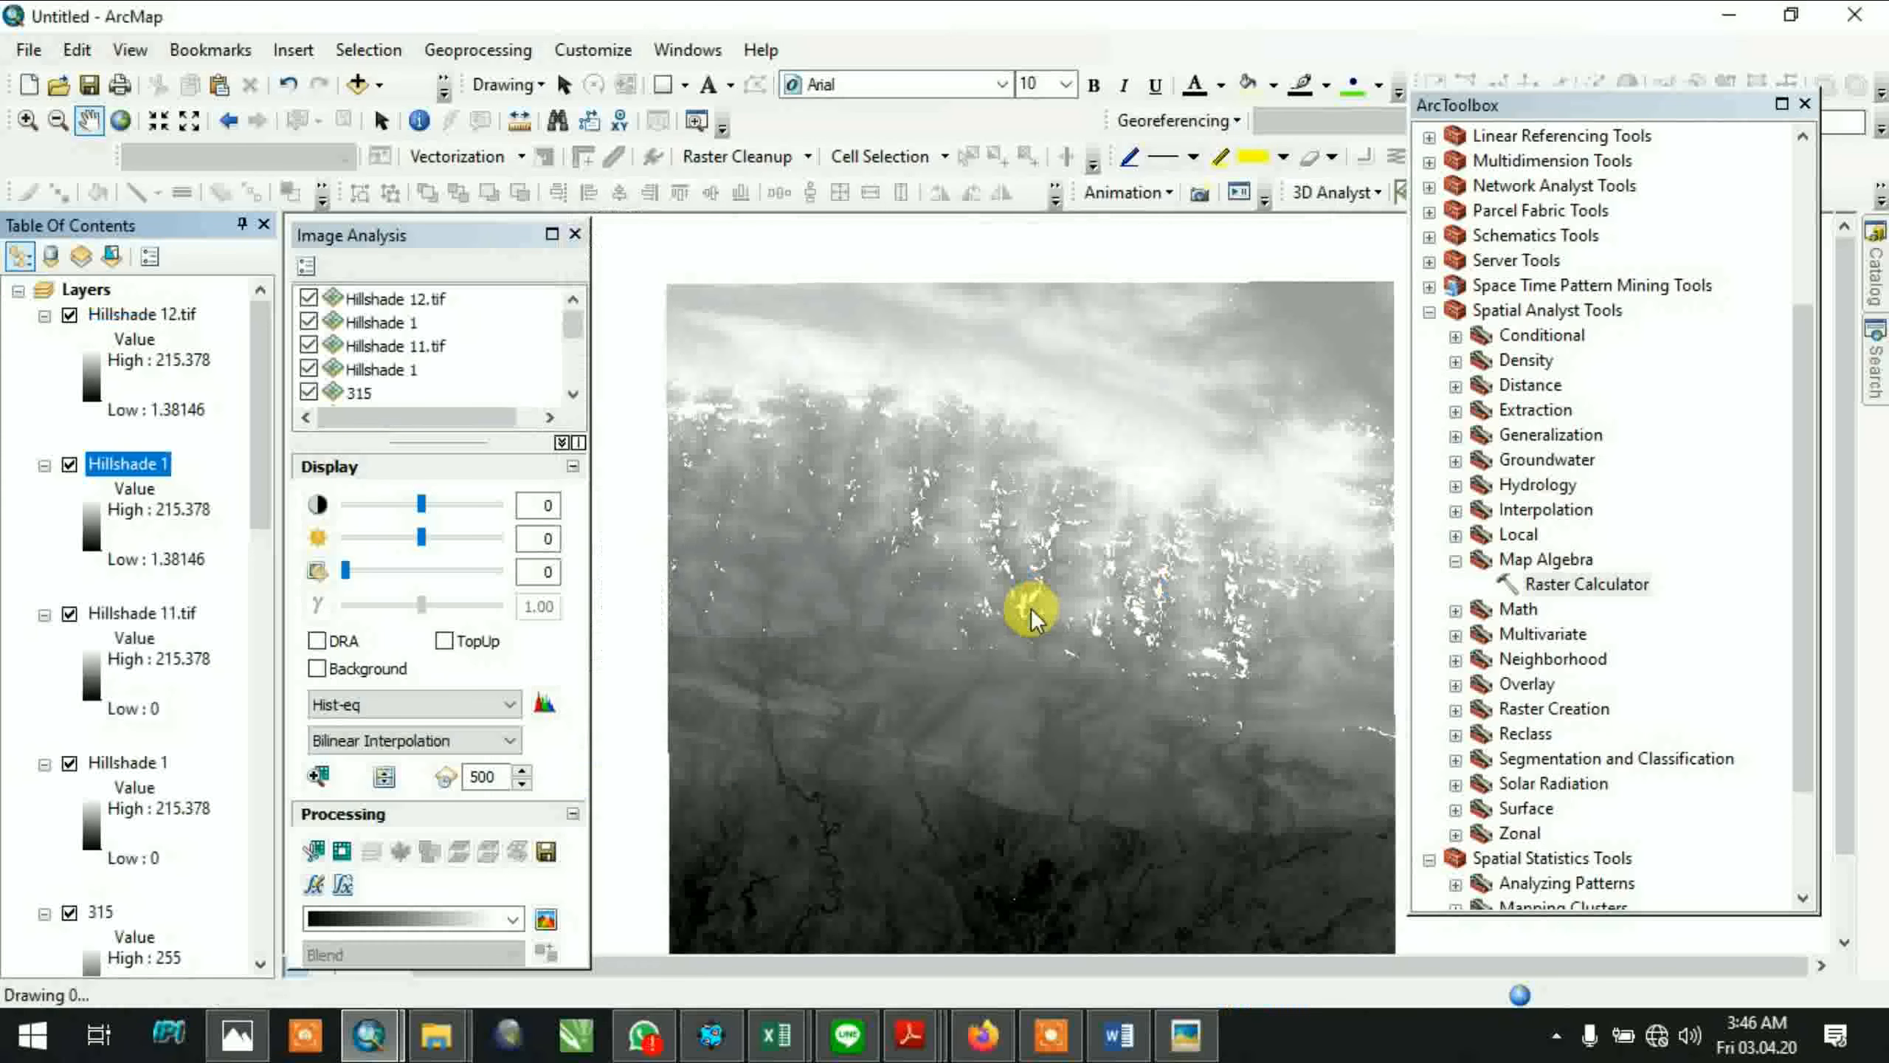
{"action": "left_click", "coordinate": [1048, 1036]}
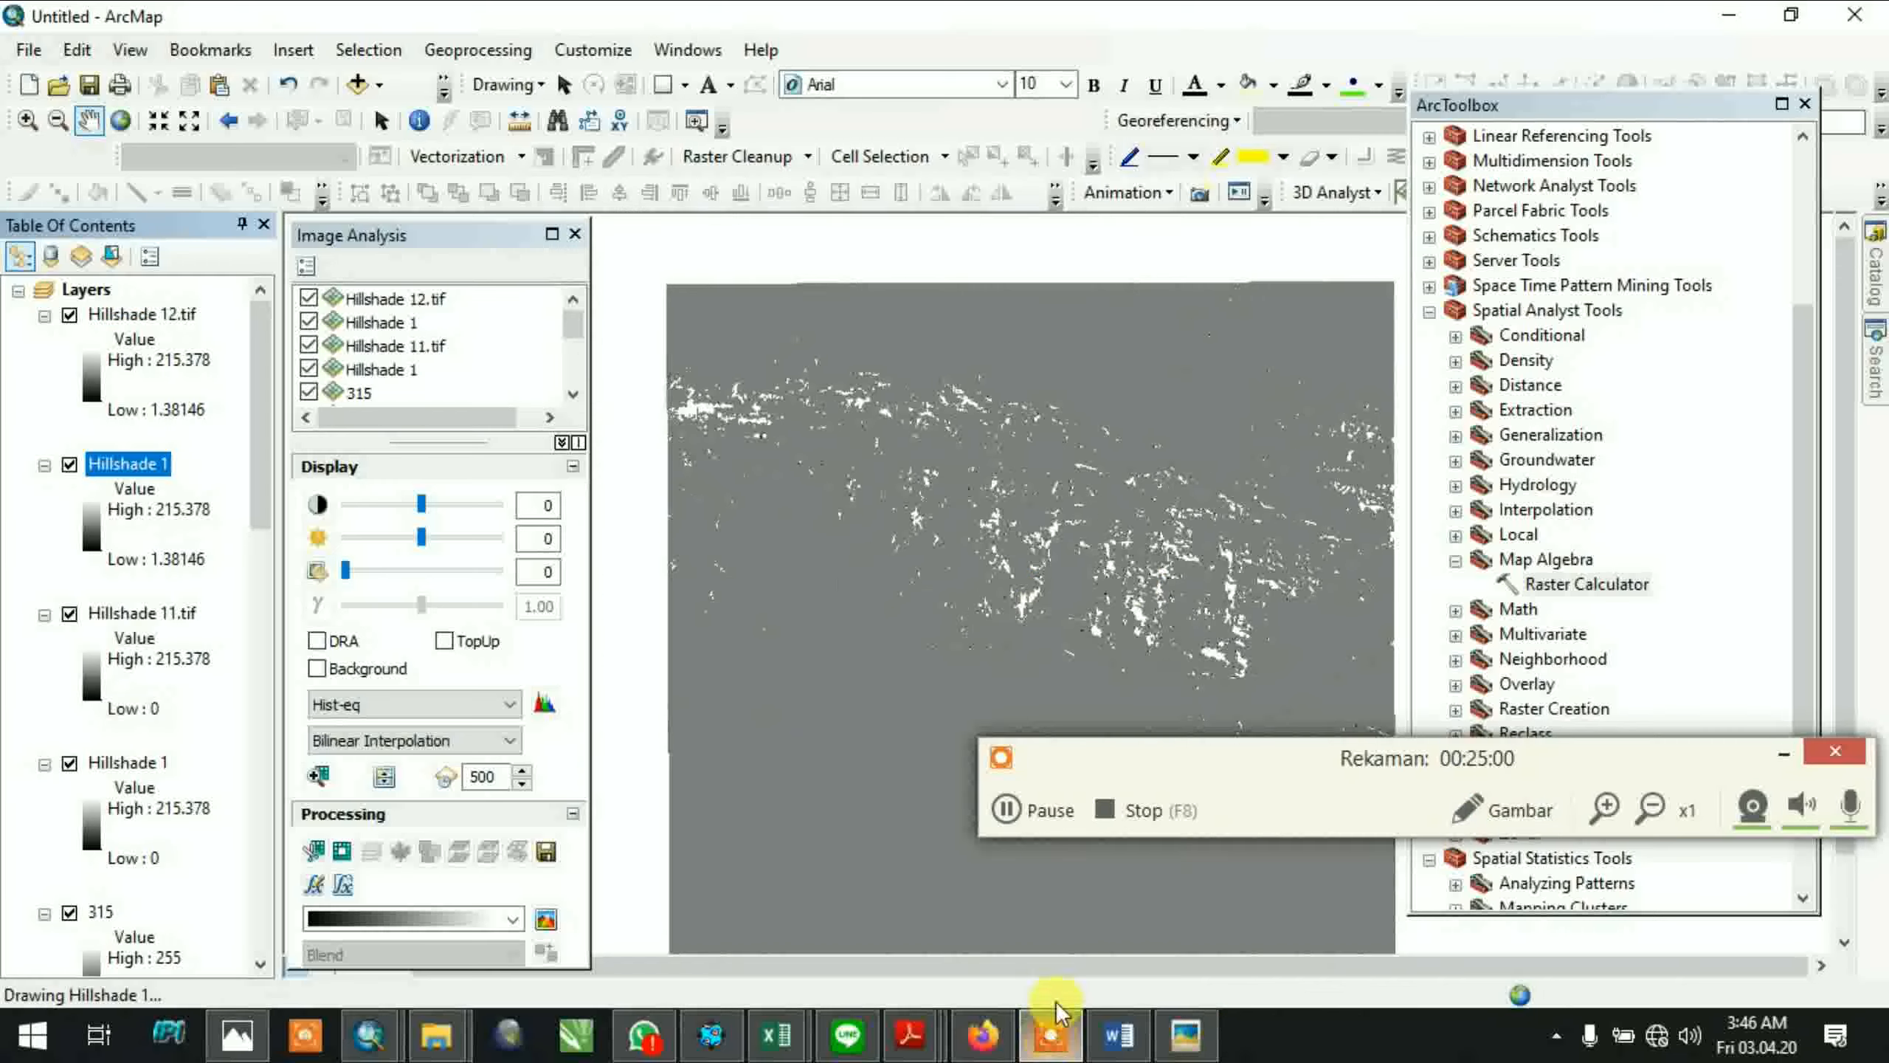
{"action": "left_click", "coordinate": [1030, 812]}
{"action": "left_click", "coordinate": [1035, 807]}
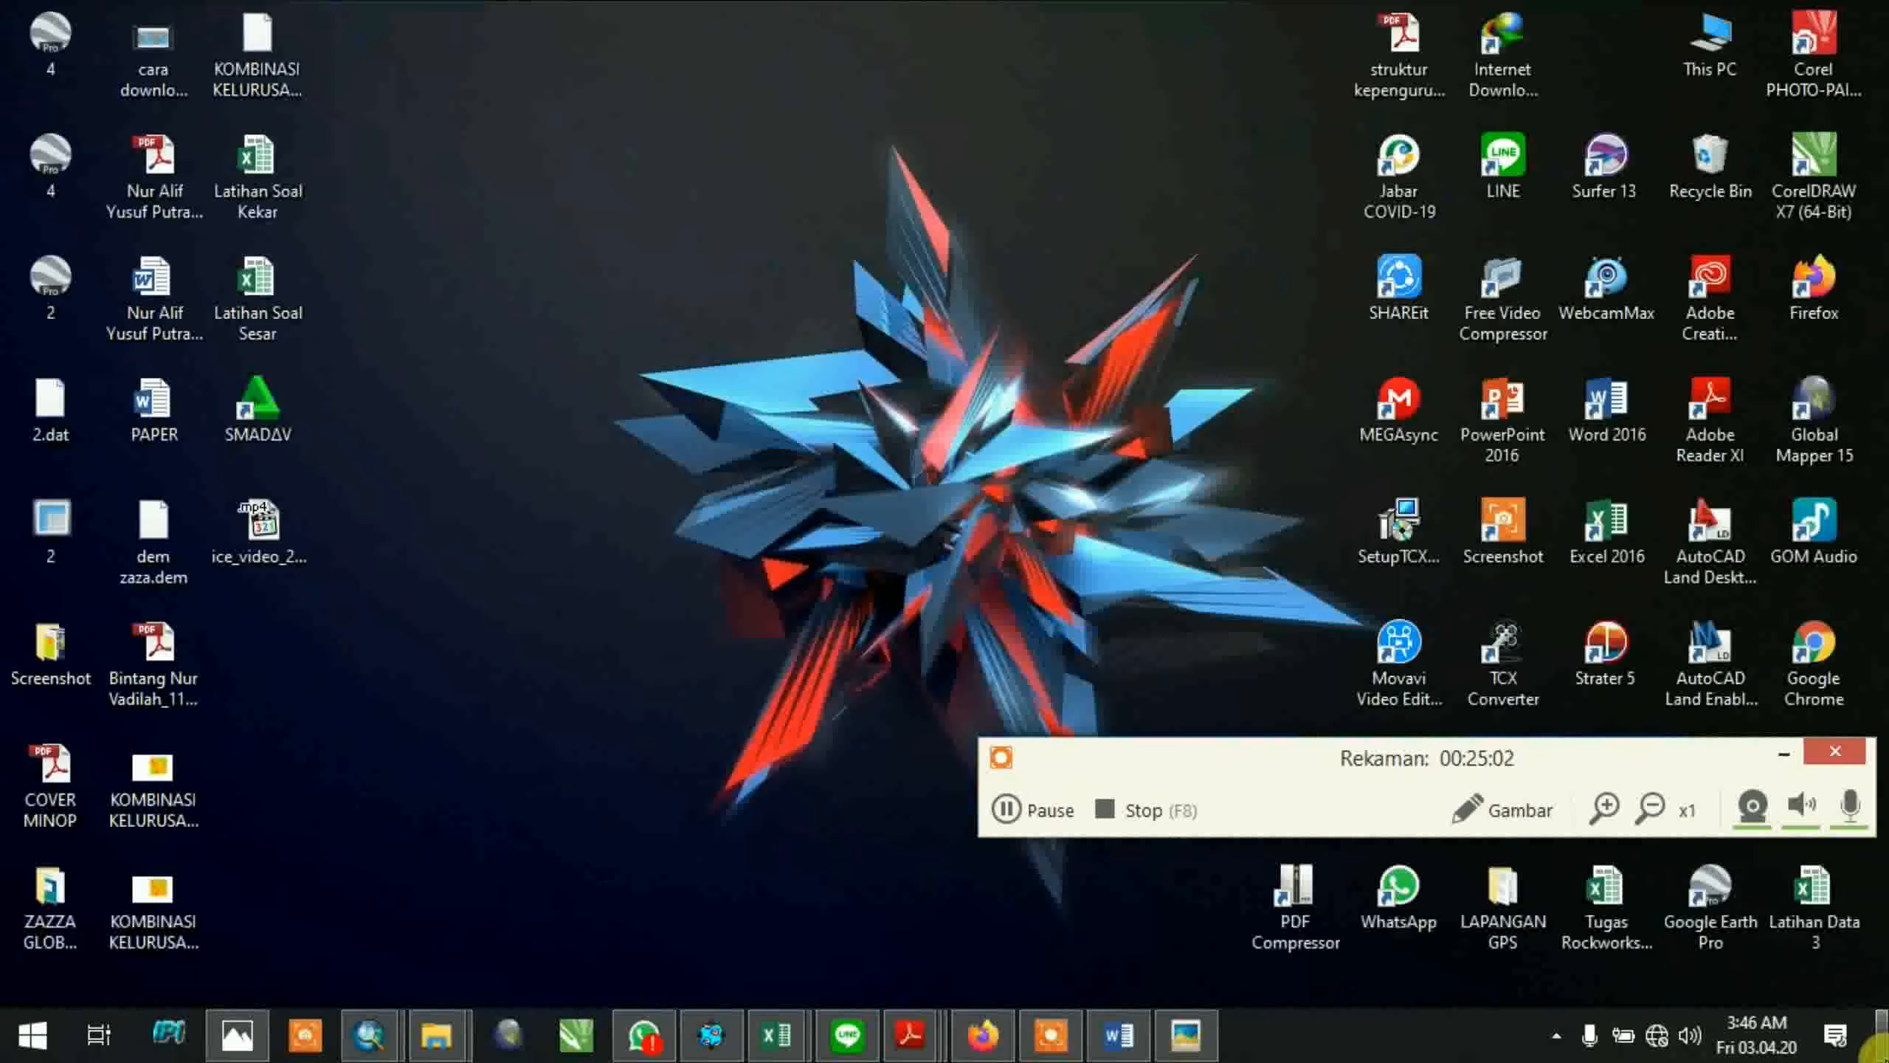
{"action": "right_click", "coordinate": [953, 293]}
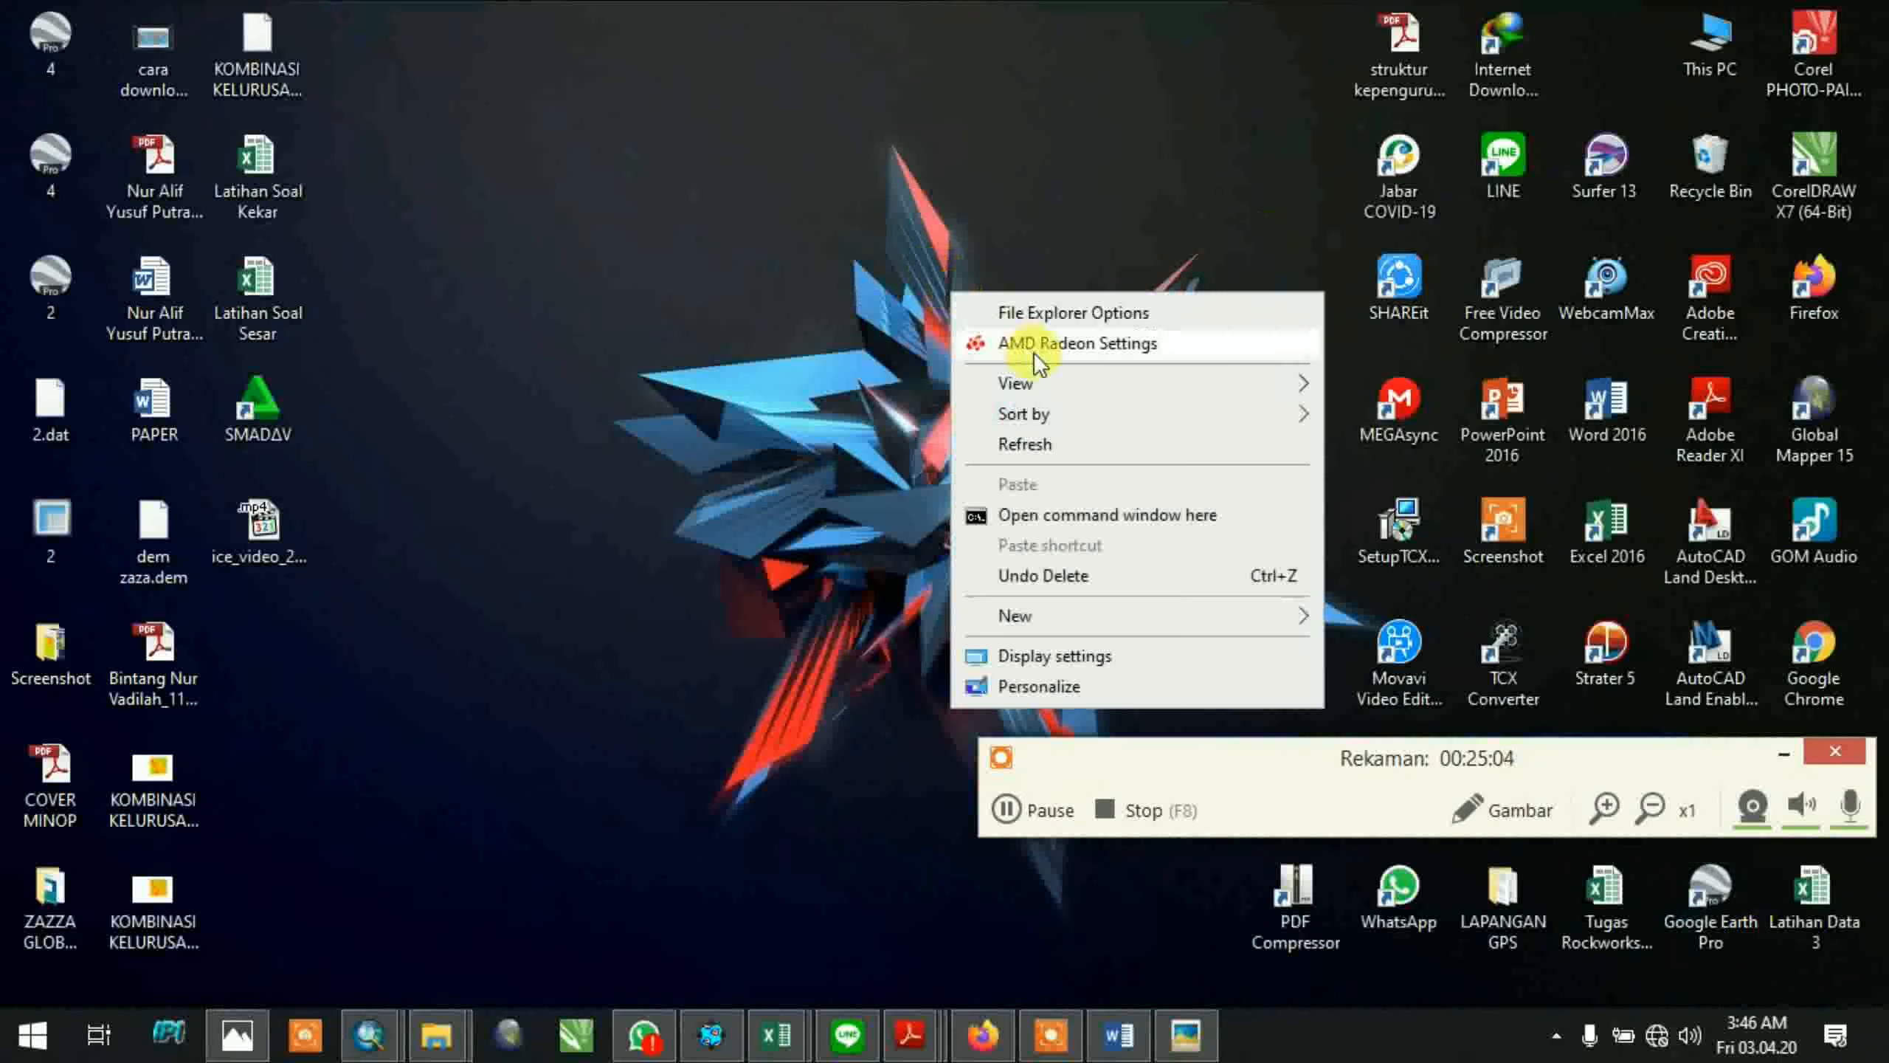
{"action": "left_click", "coordinate": [1095, 442]}
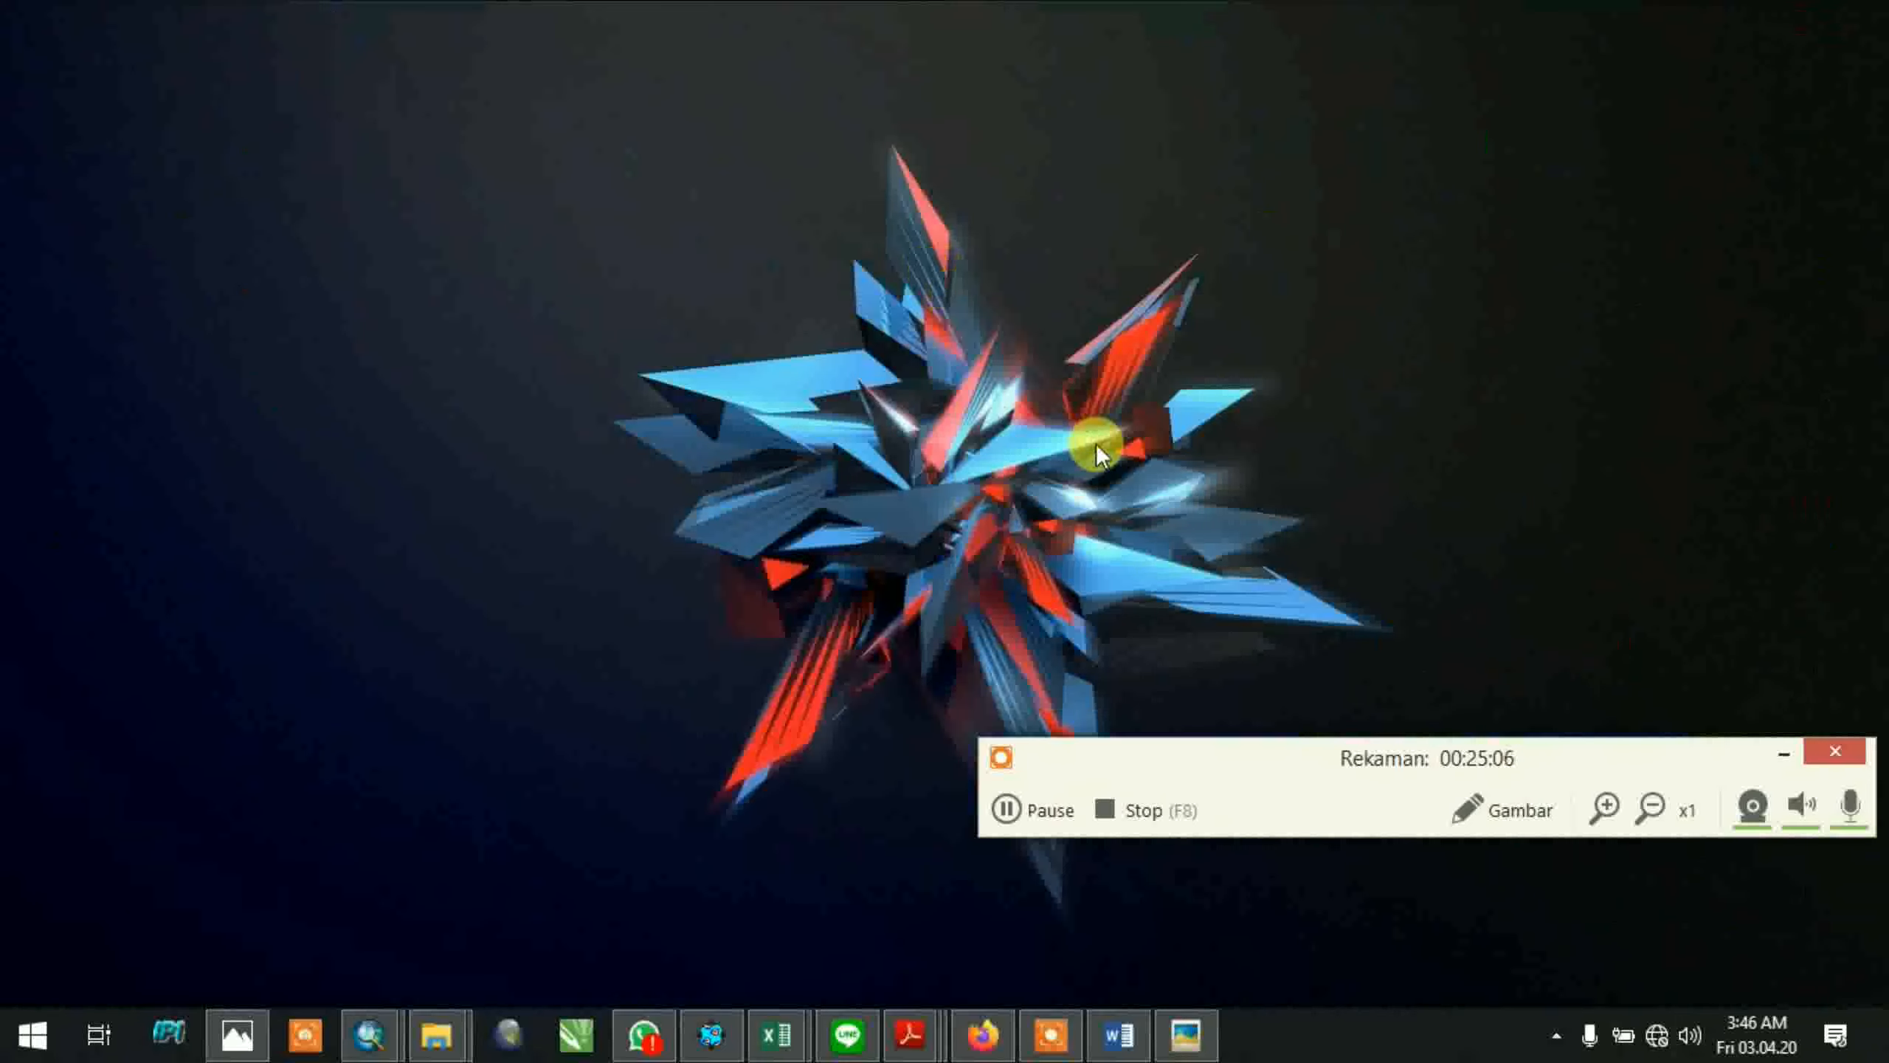
{"action": "right_click", "coordinate": [995, 354]}
{"action": "left_click", "coordinate": [1114, 505]}
{"action": "left_click_drag", "start_coordinate": [1563, 751], "coordinate": [1078, 629]}
{"action": "left_click_drag", "start_coordinate": [881, 591], "coordinate": [581, 543]}
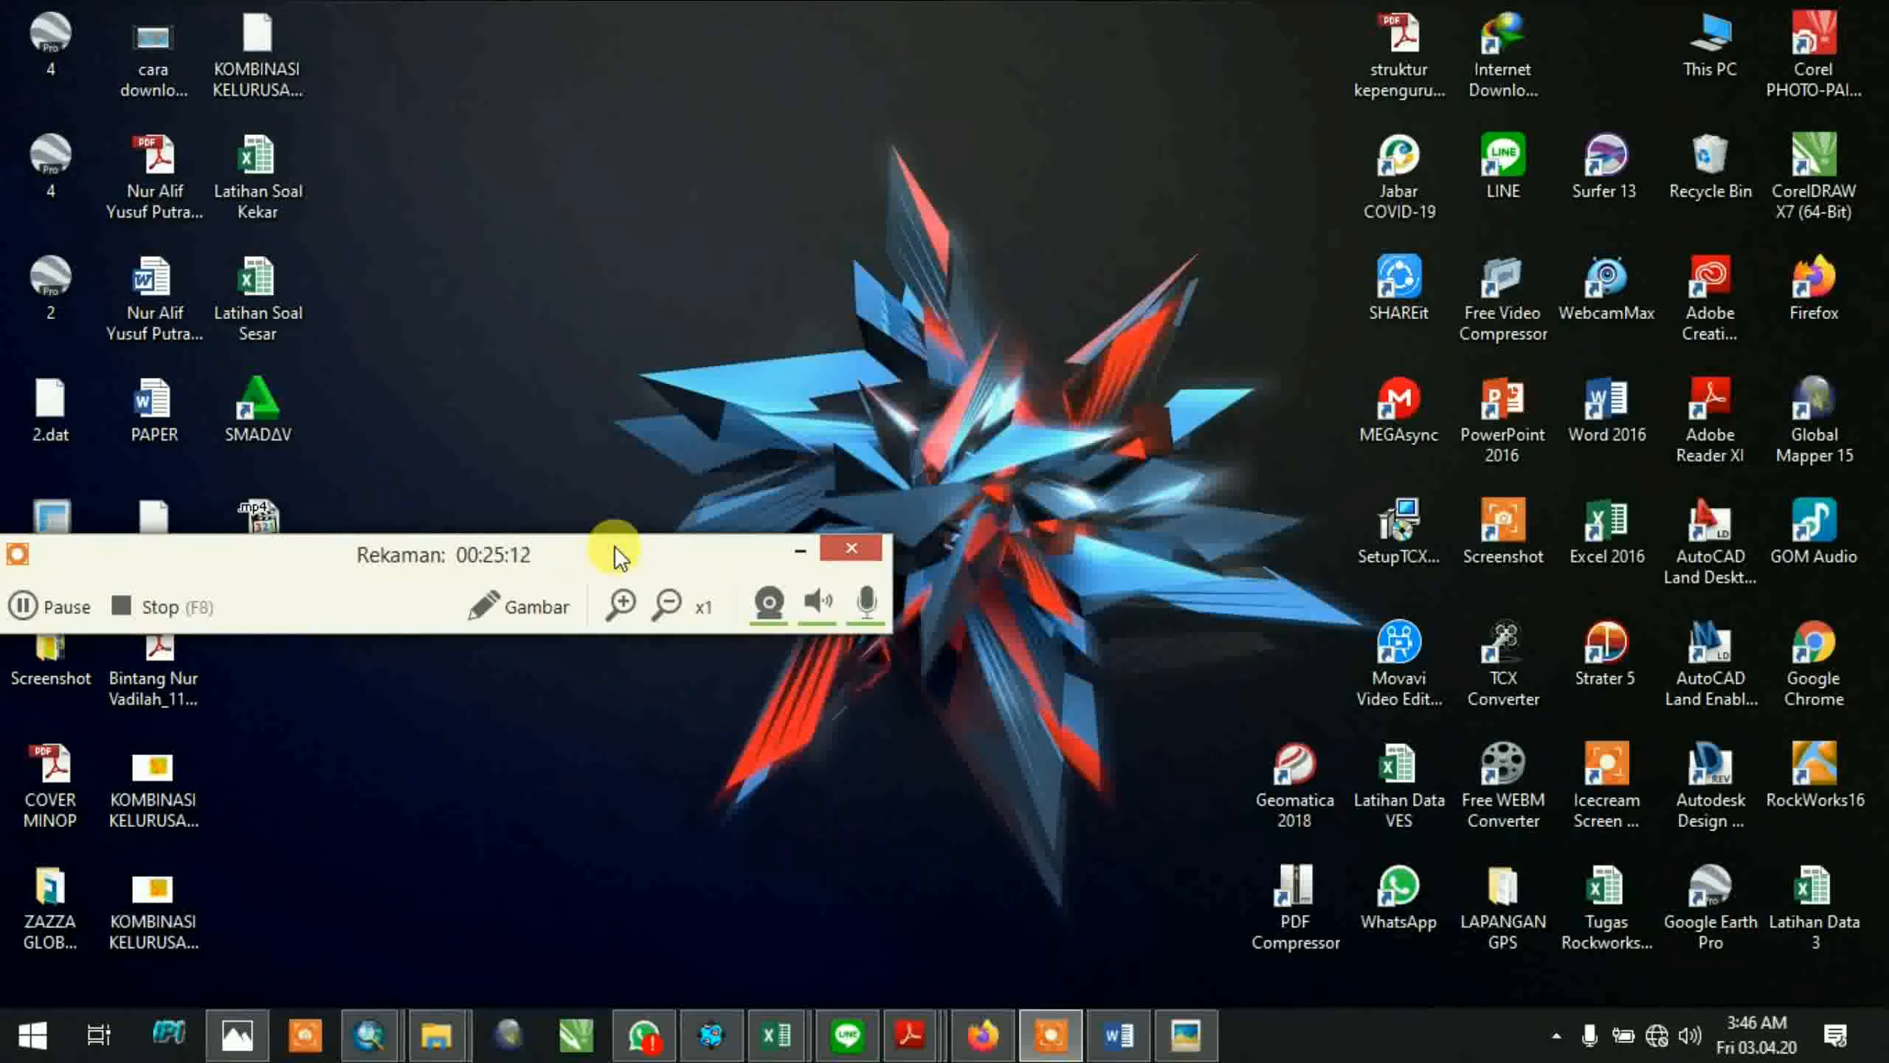
Launch Geomatica 2018 from the desktop with administrator rights
{"action": "mouse_move", "coordinate": [1309, 768]}
{"action": "left_mouse_down"}
{"action": "mouse_move", "coordinate": [1350, 786]}
{"action": "mouse_move", "coordinate": [1308, 774]}
{"action": "left_mouse_up"}
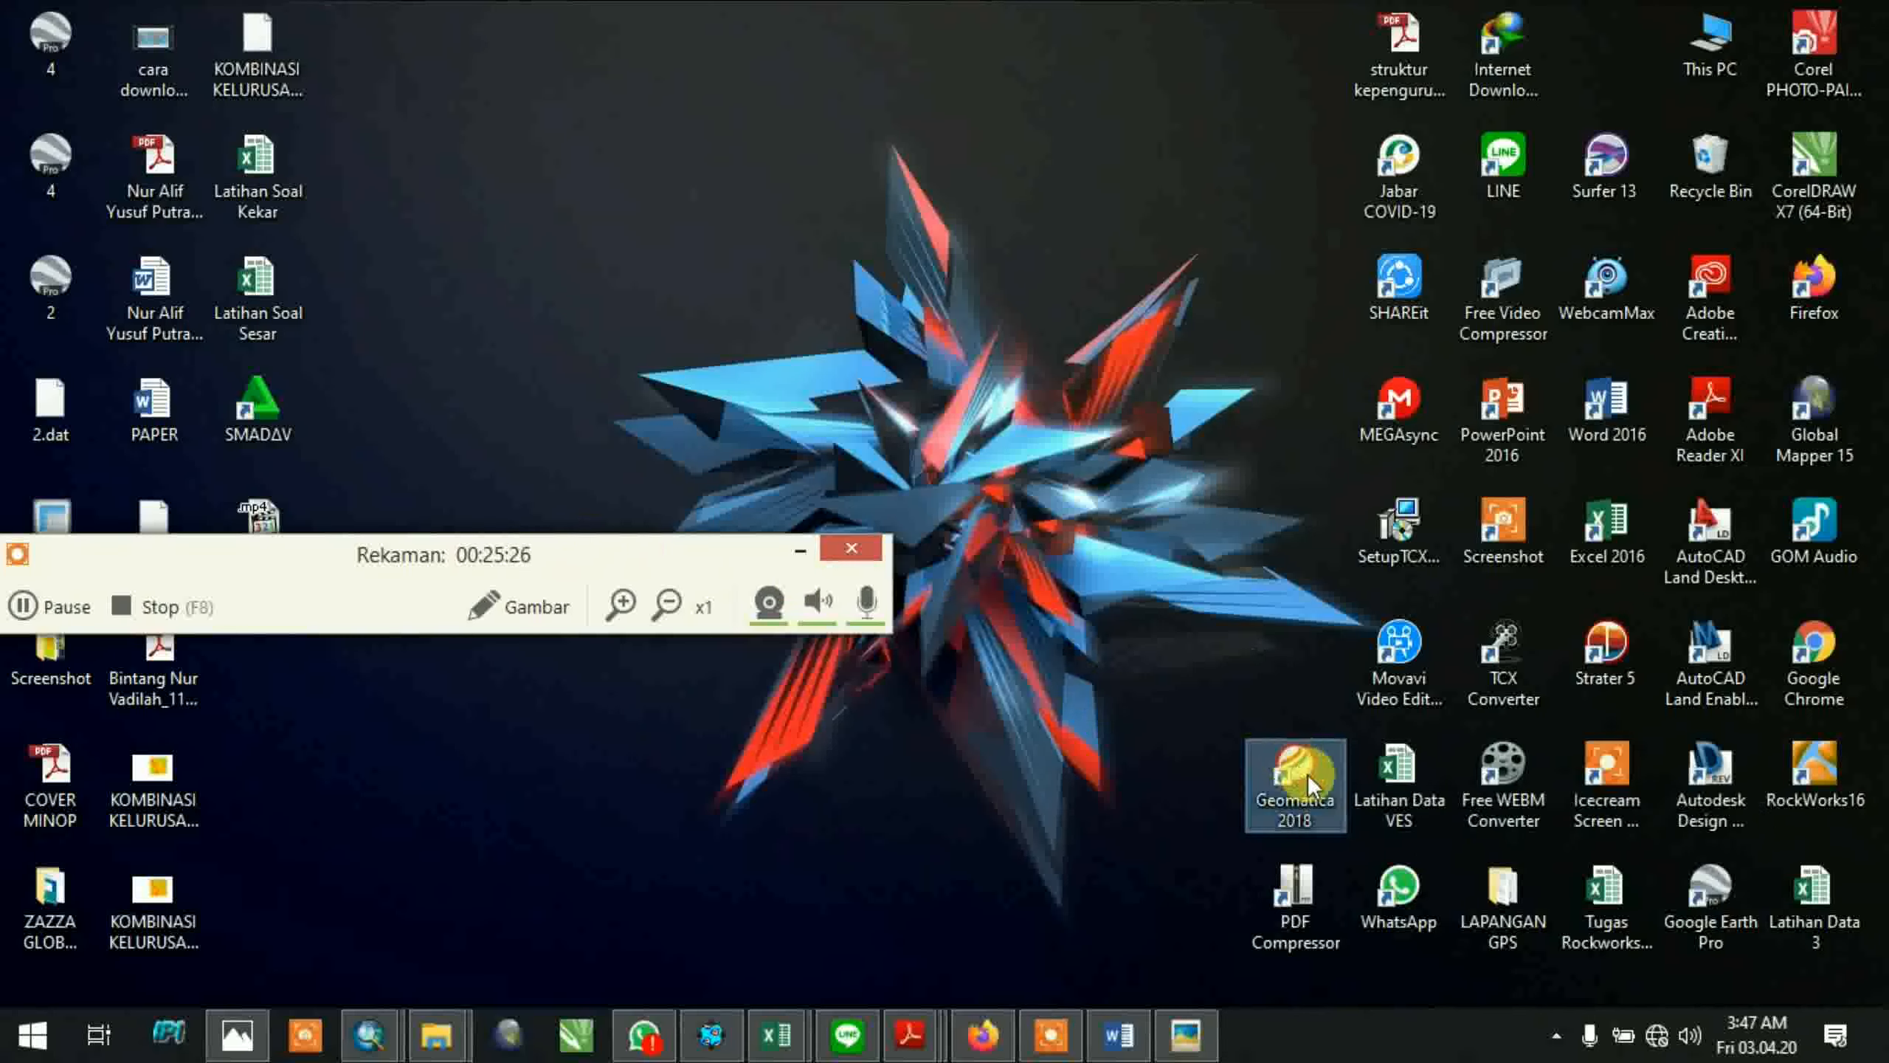
{"action": "double_click", "coordinate": [1313, 795]}
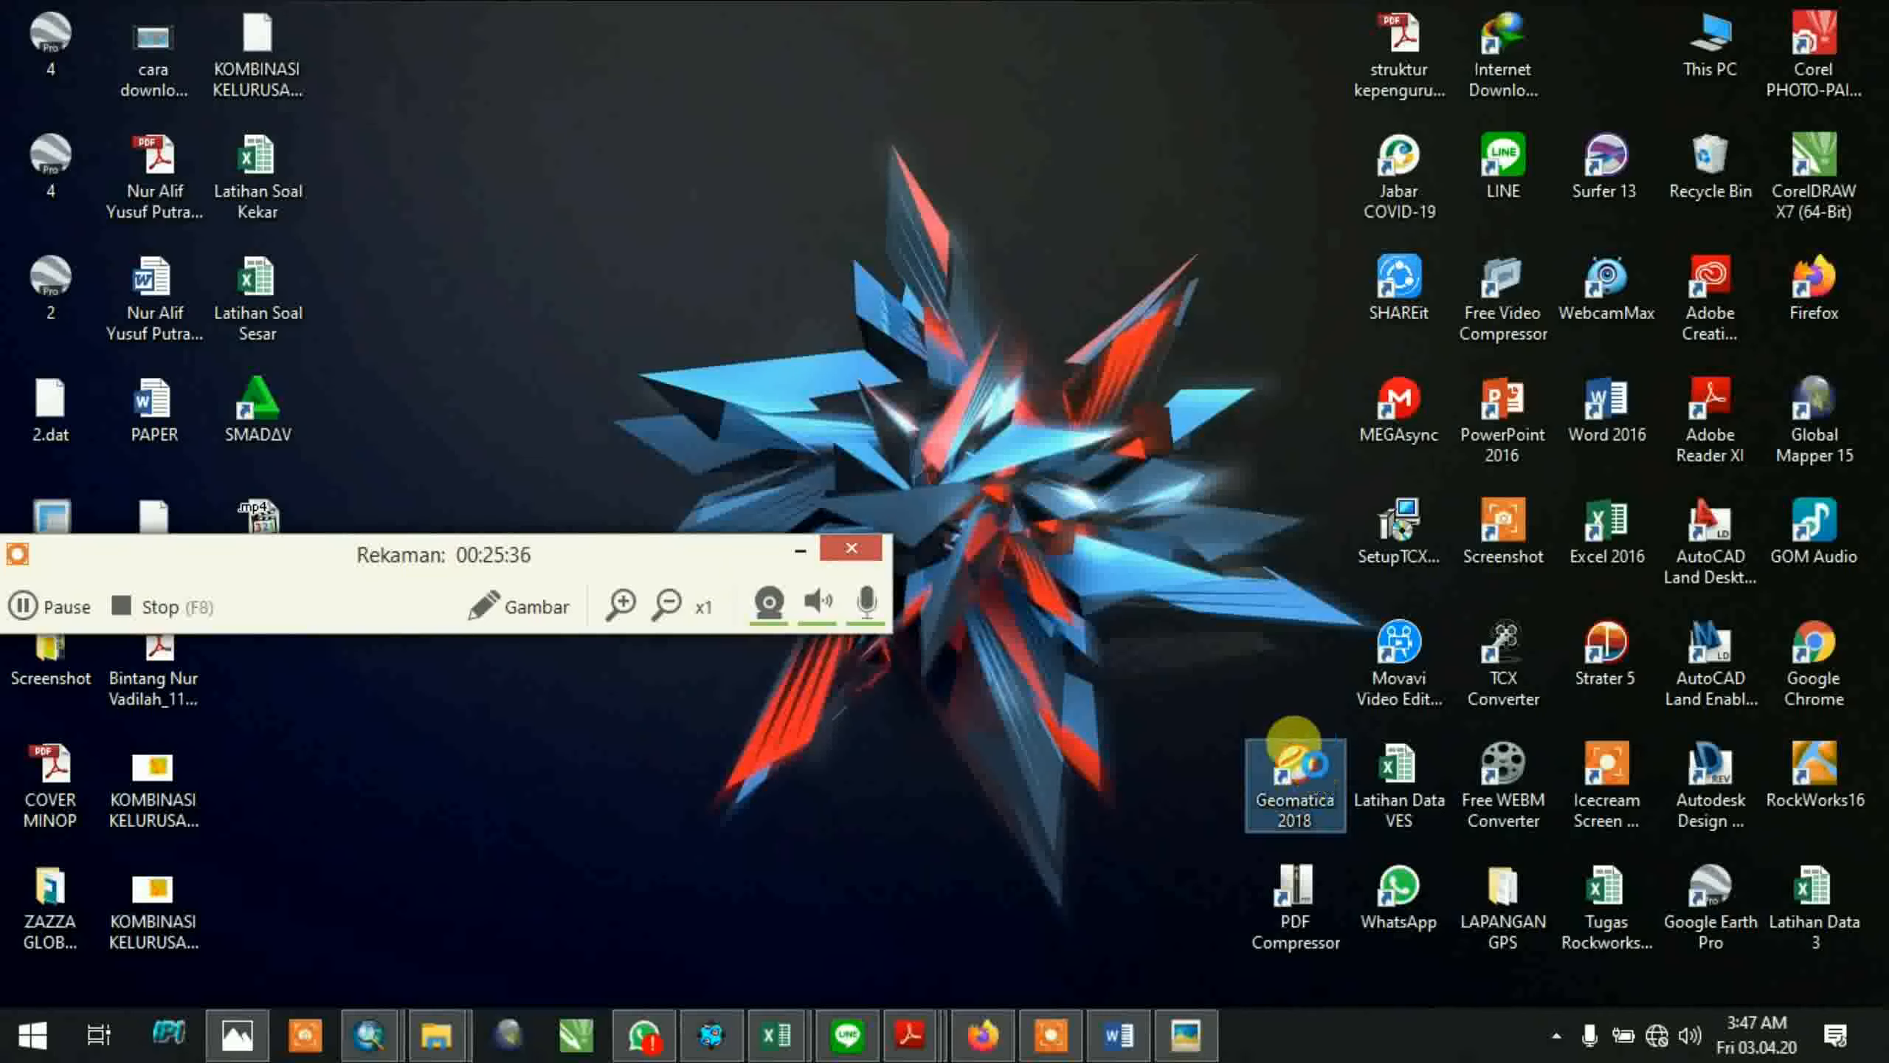
{"action": "right_click", "coordinate": [1317, 766]}
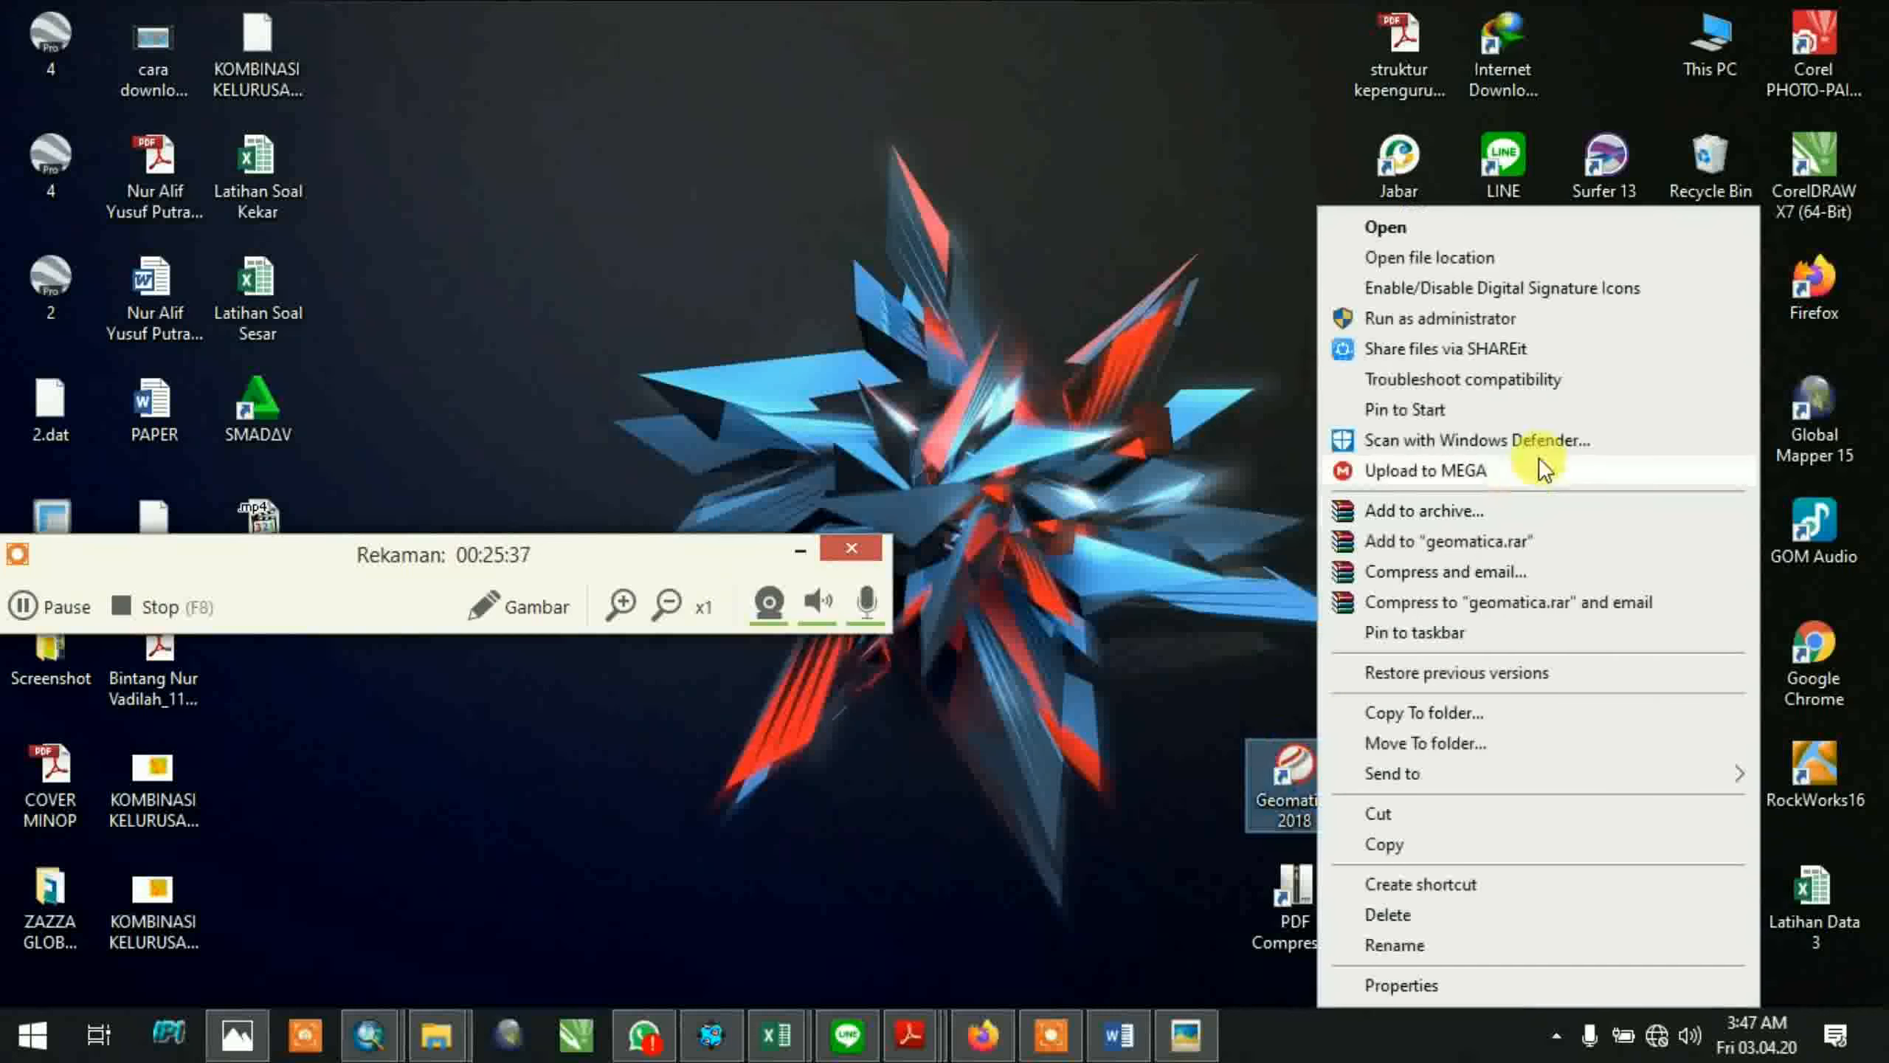
{"action": "left_click", "coordinate": [1501, 307]}
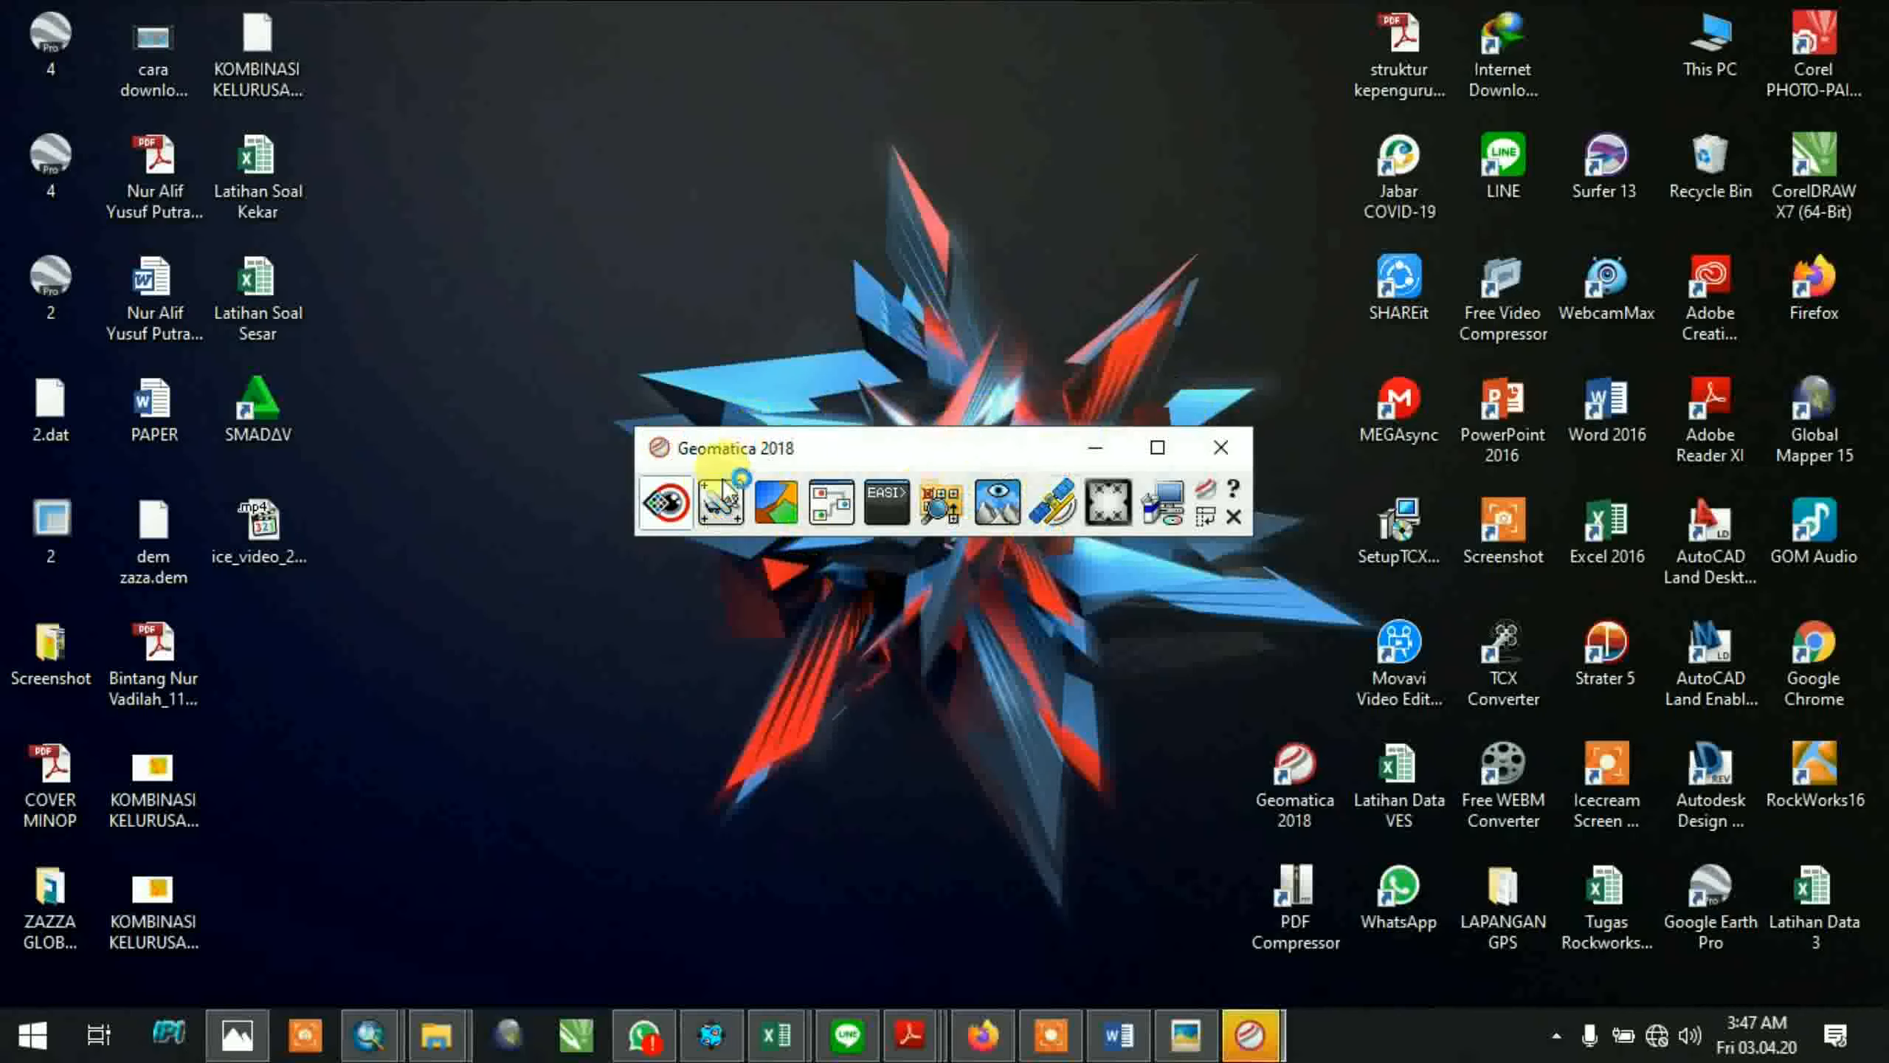
Start the Focus application from the Geomatica 2018 launcher, confirm the launch, and minimise the launcher window
{"action": "left_click", "coordinate": [668, 503]}
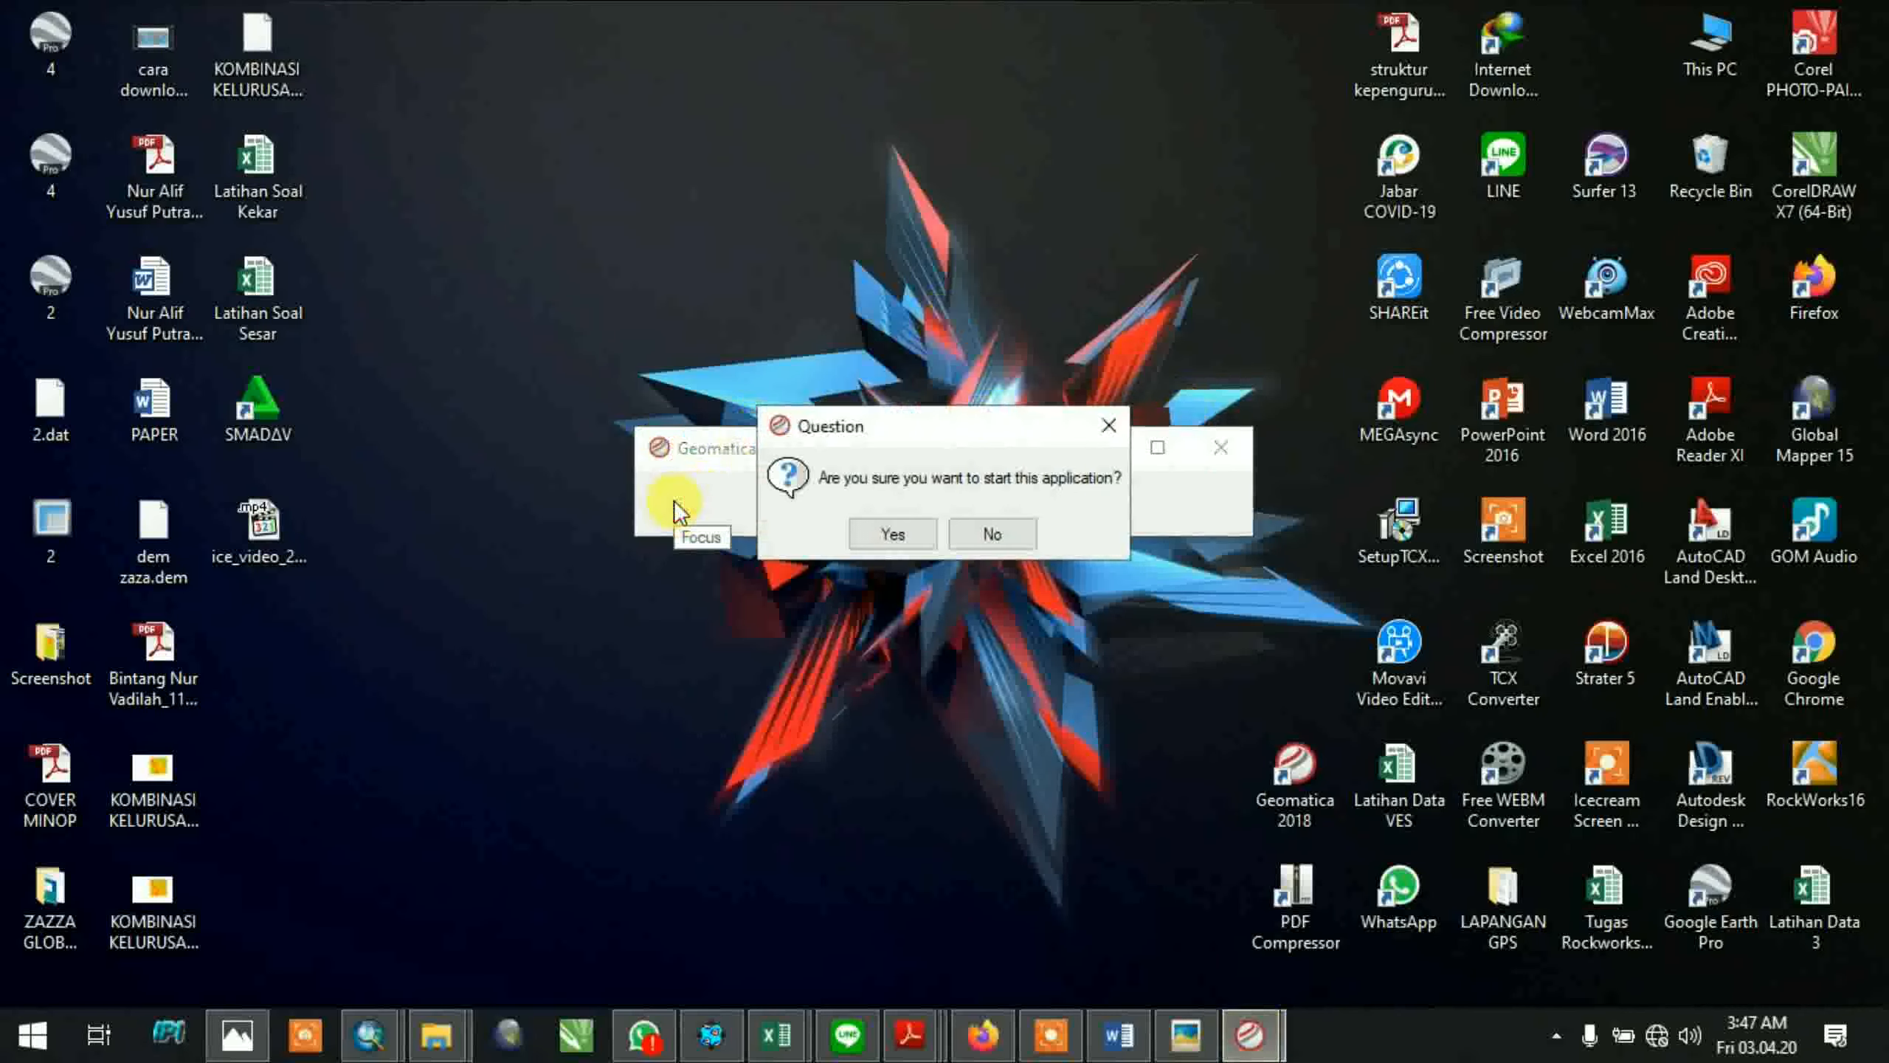
{"action": "left_click", "coordinate": [928, 539]}
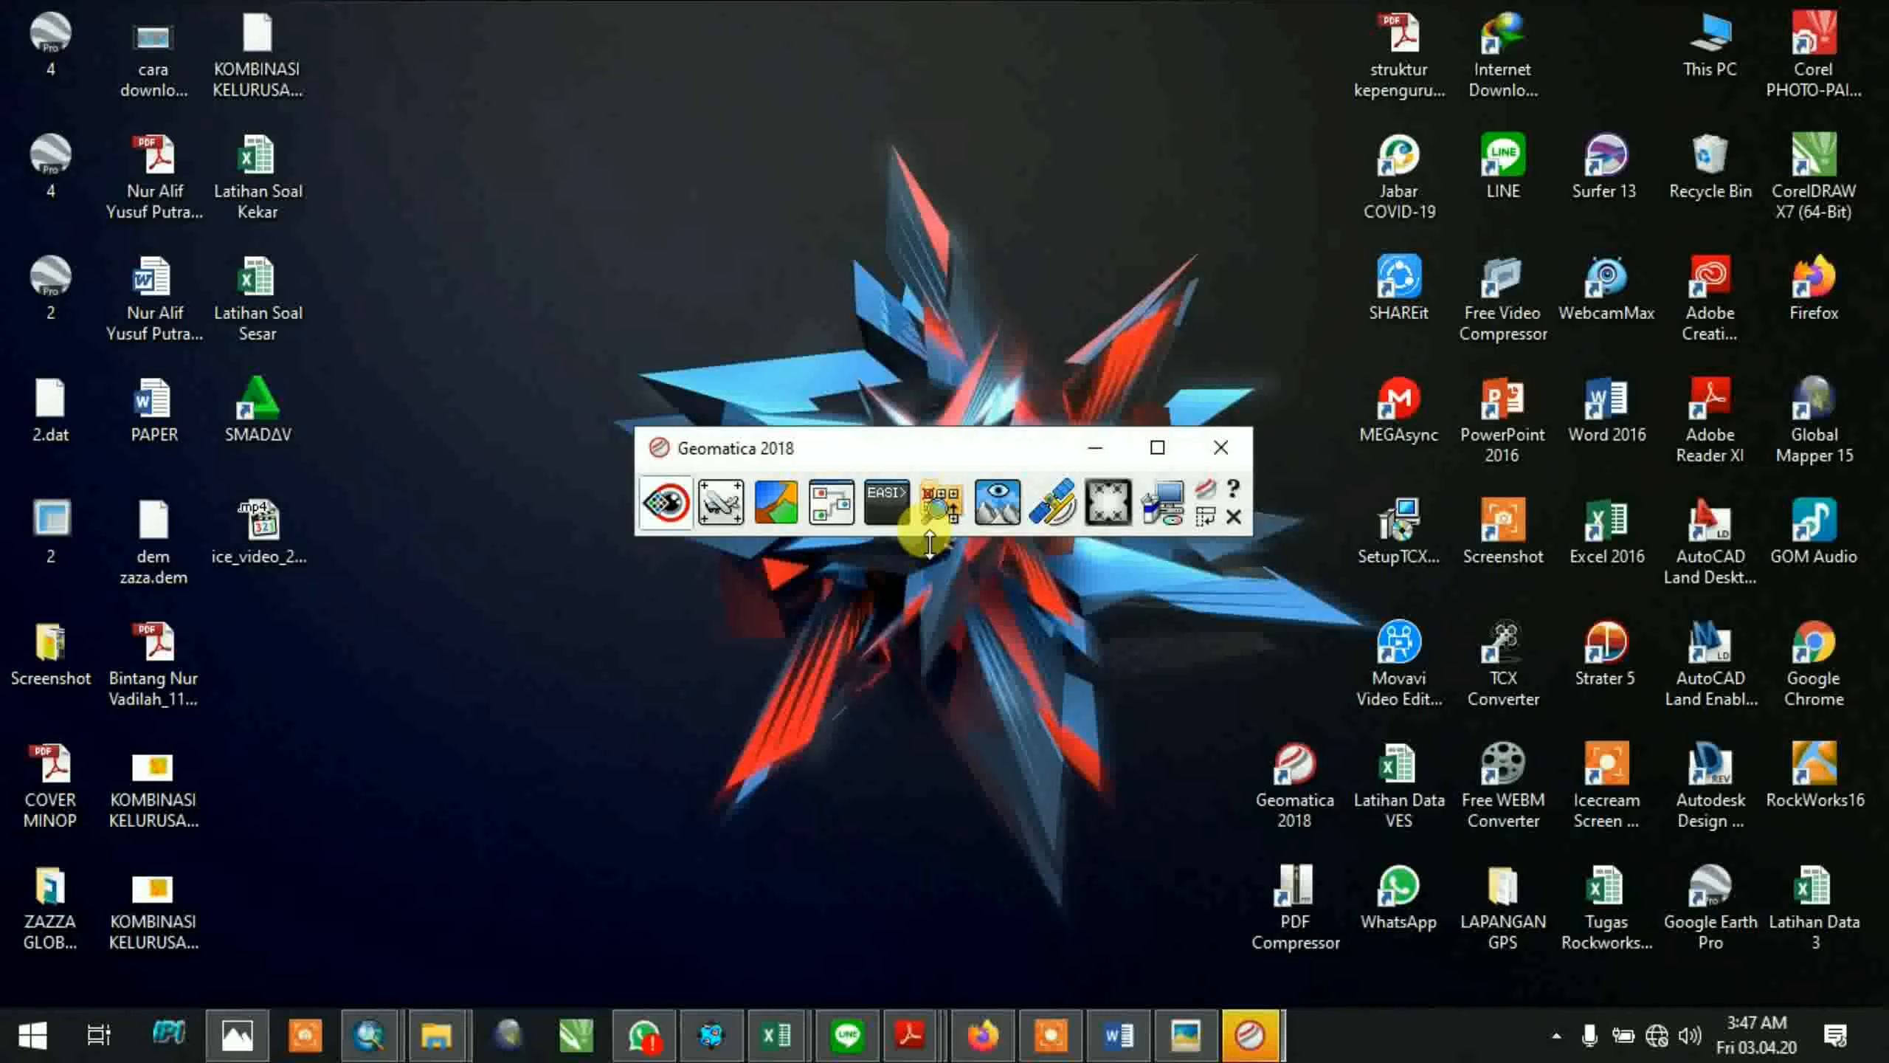
{"action": "left_click", "coordinate": [1249, 1035]}
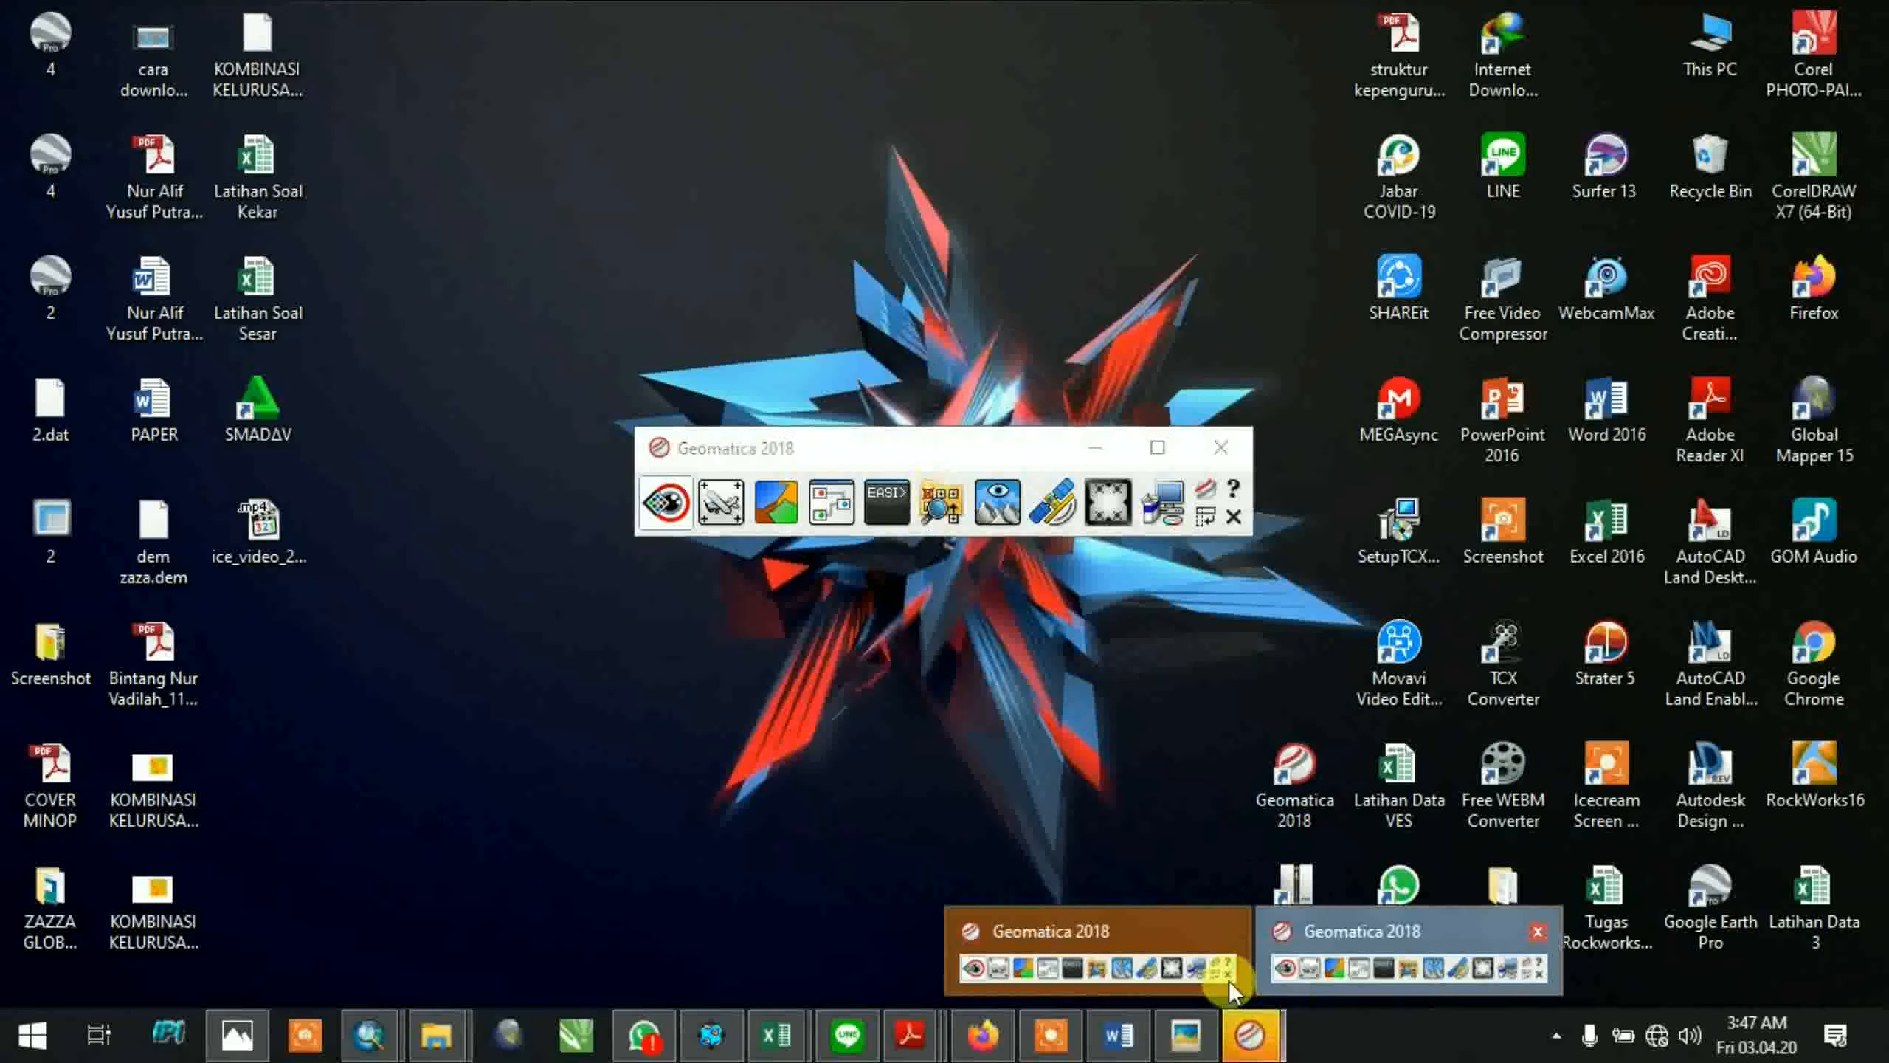
{"action": "left_click", "coordinate": [667, 501]}
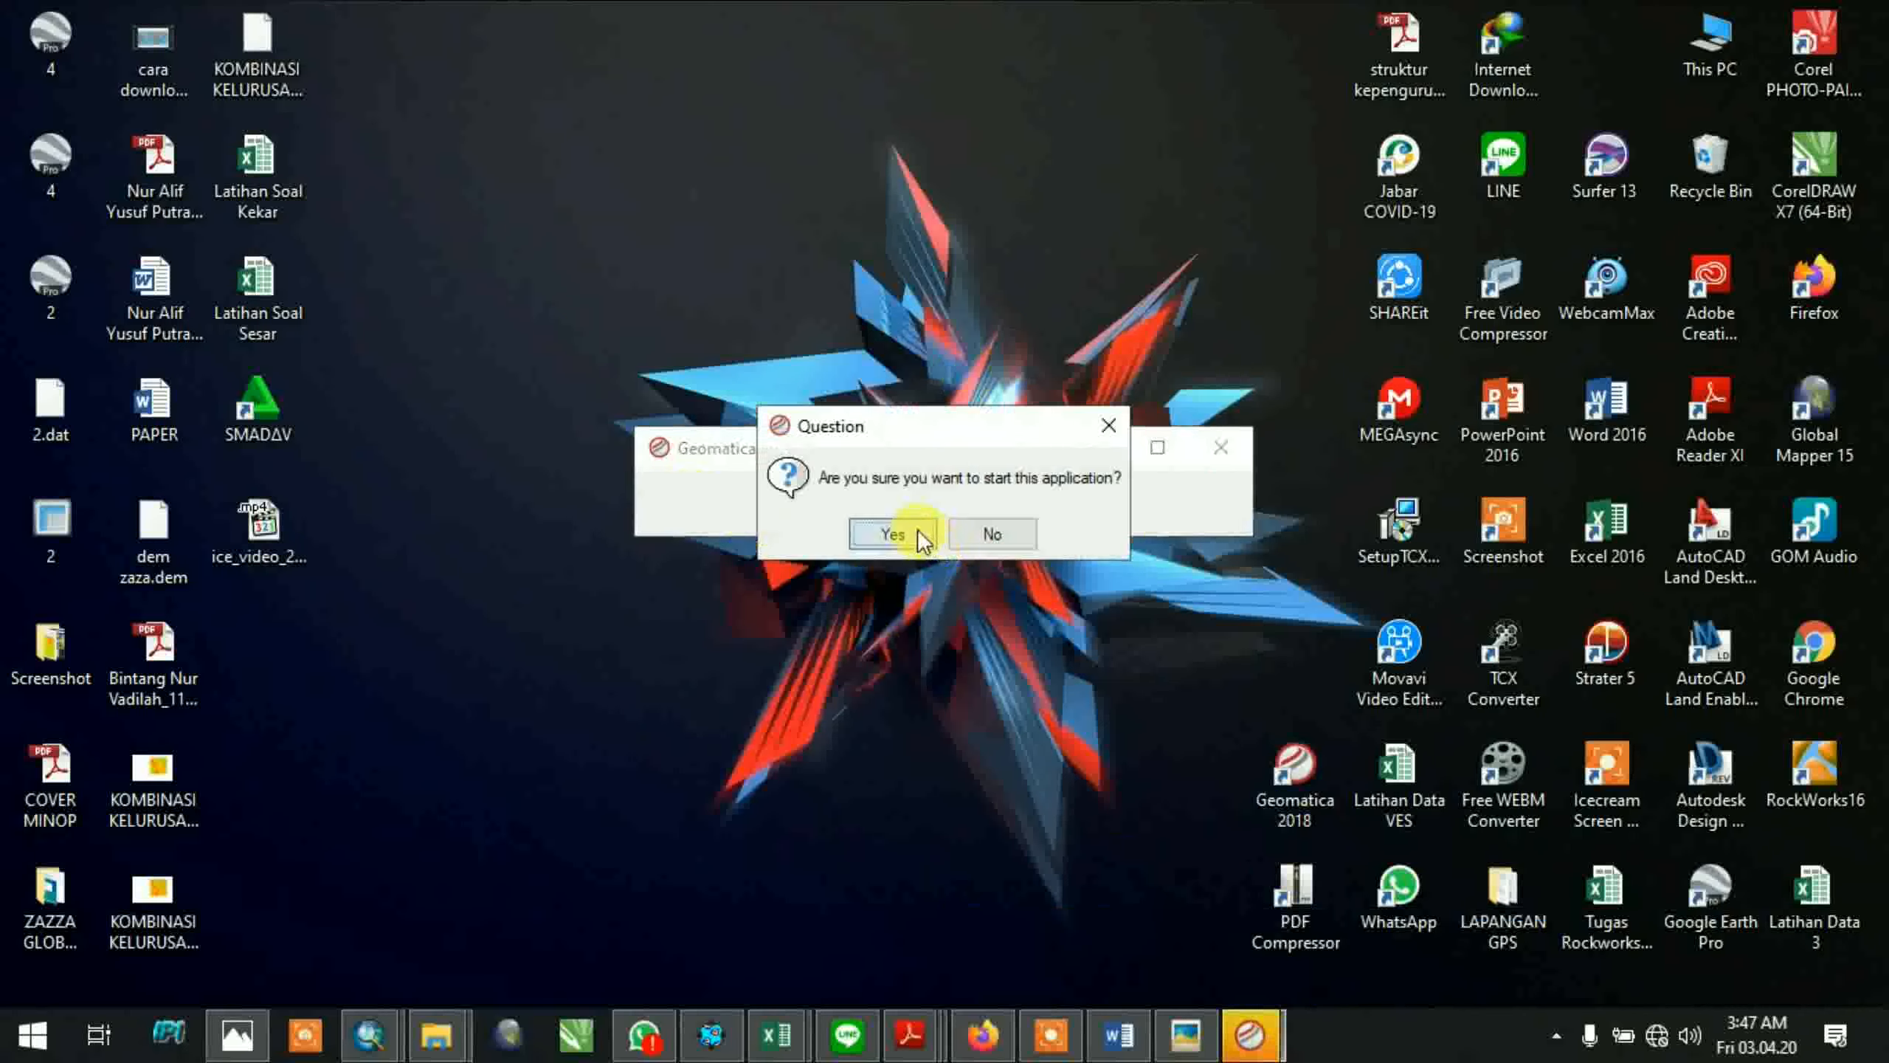
{"action": "left_click", "coordinate": [893, 533]}
{"action": "left_click", "coordinate": [892, 533]}
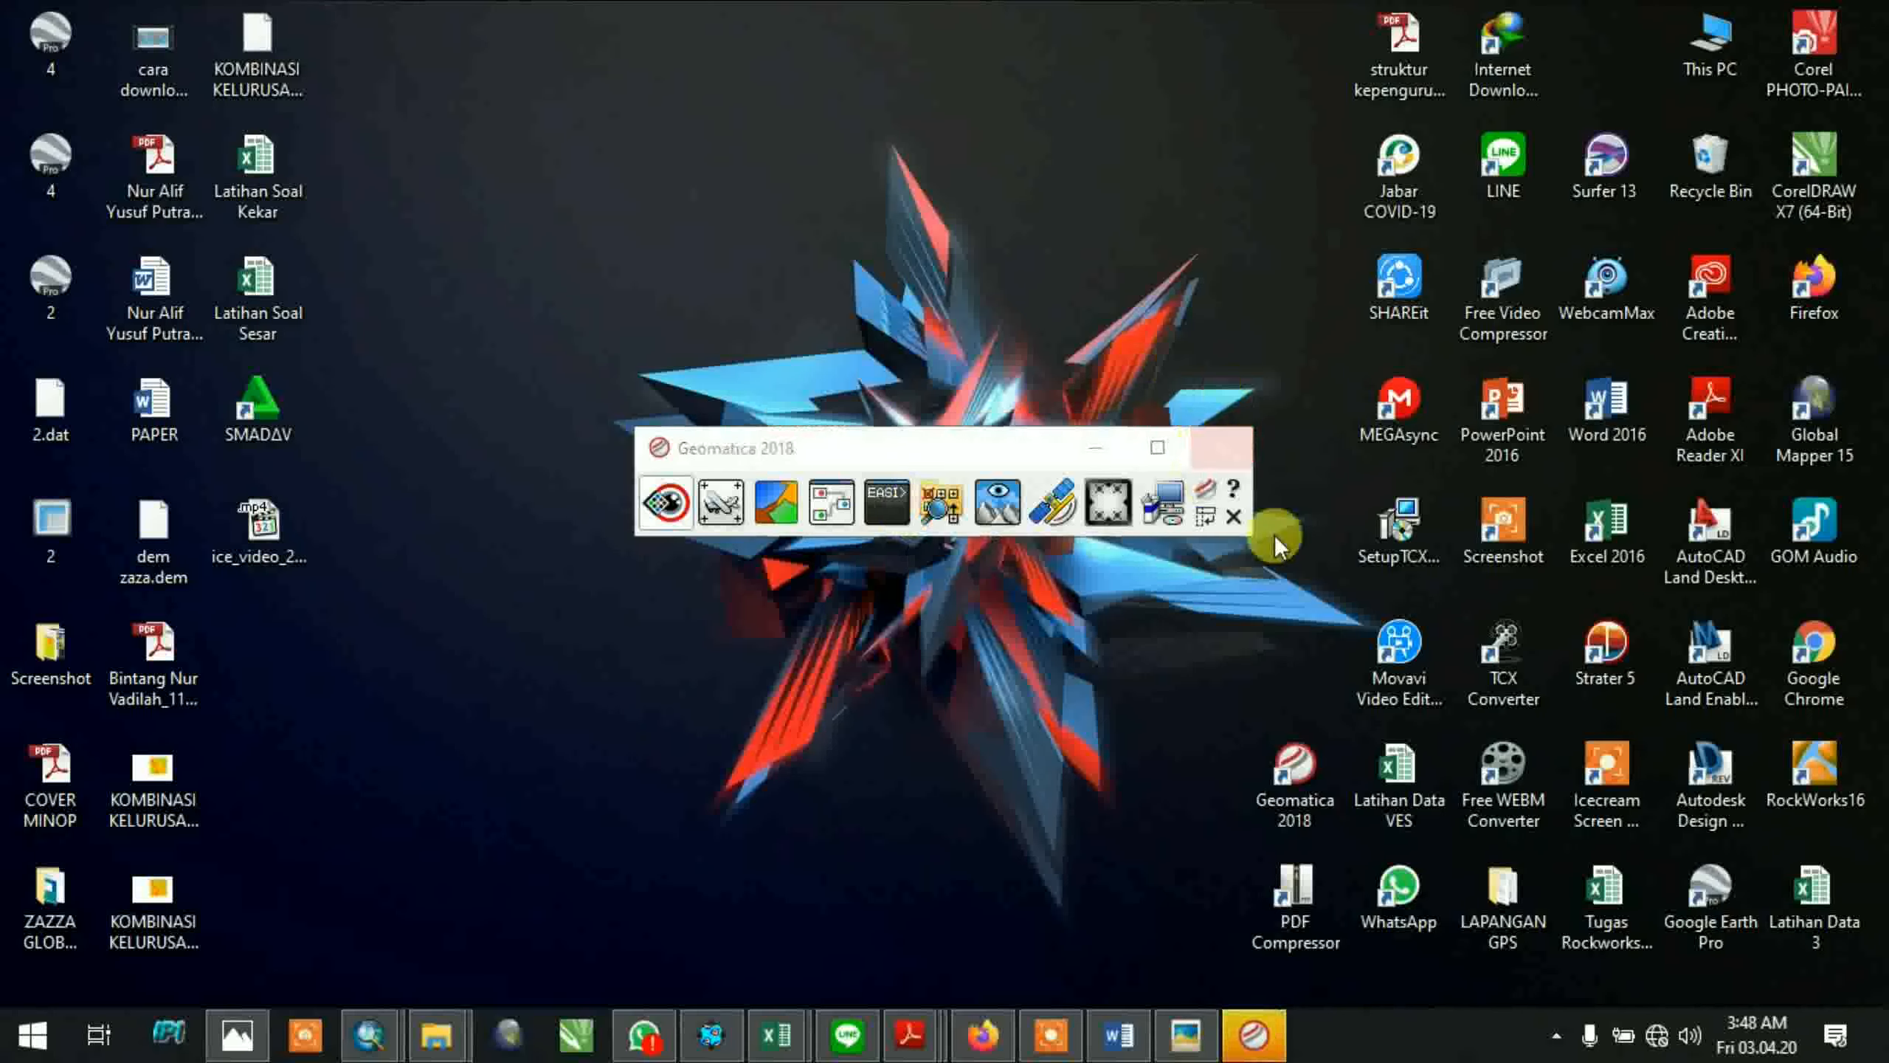
{"action": "left_click_drag", "start_coordinate": [958, 433], "coordinate": [955, 264]}
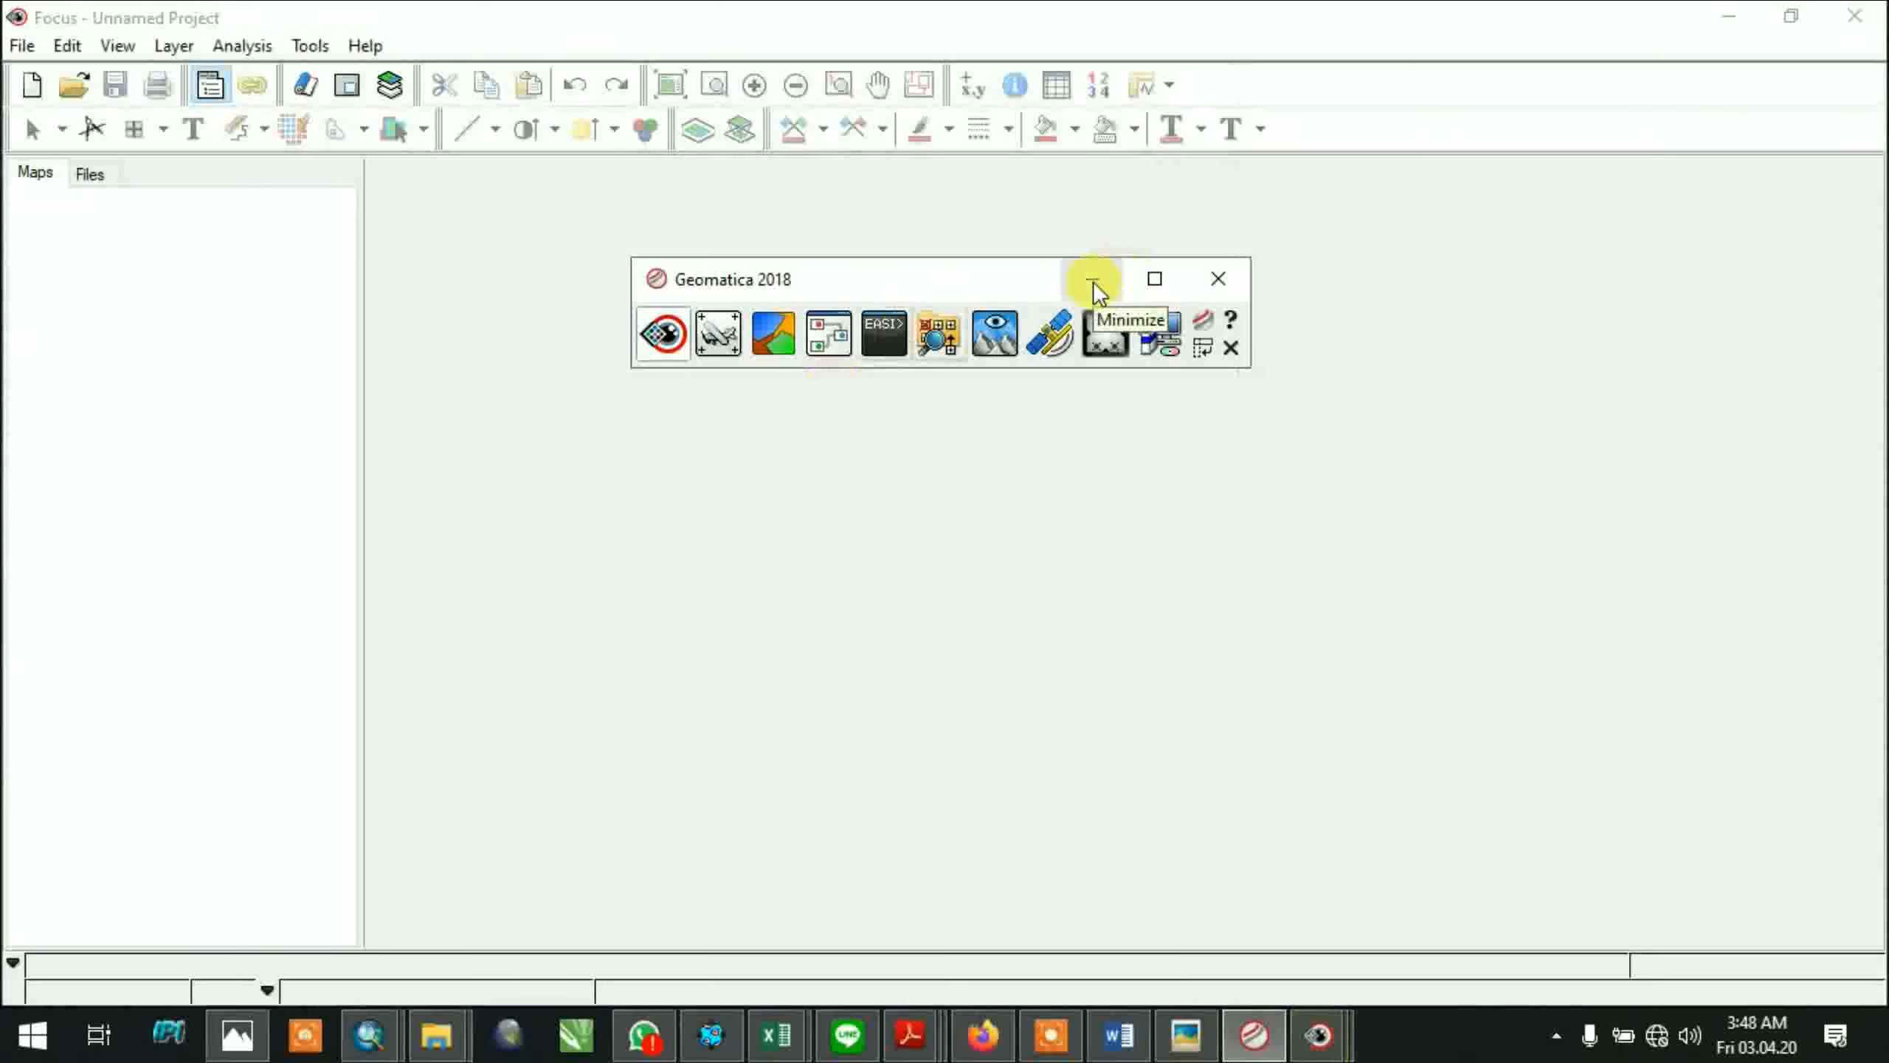
{"action": "left_click", "coordinate": [1094, 282]}
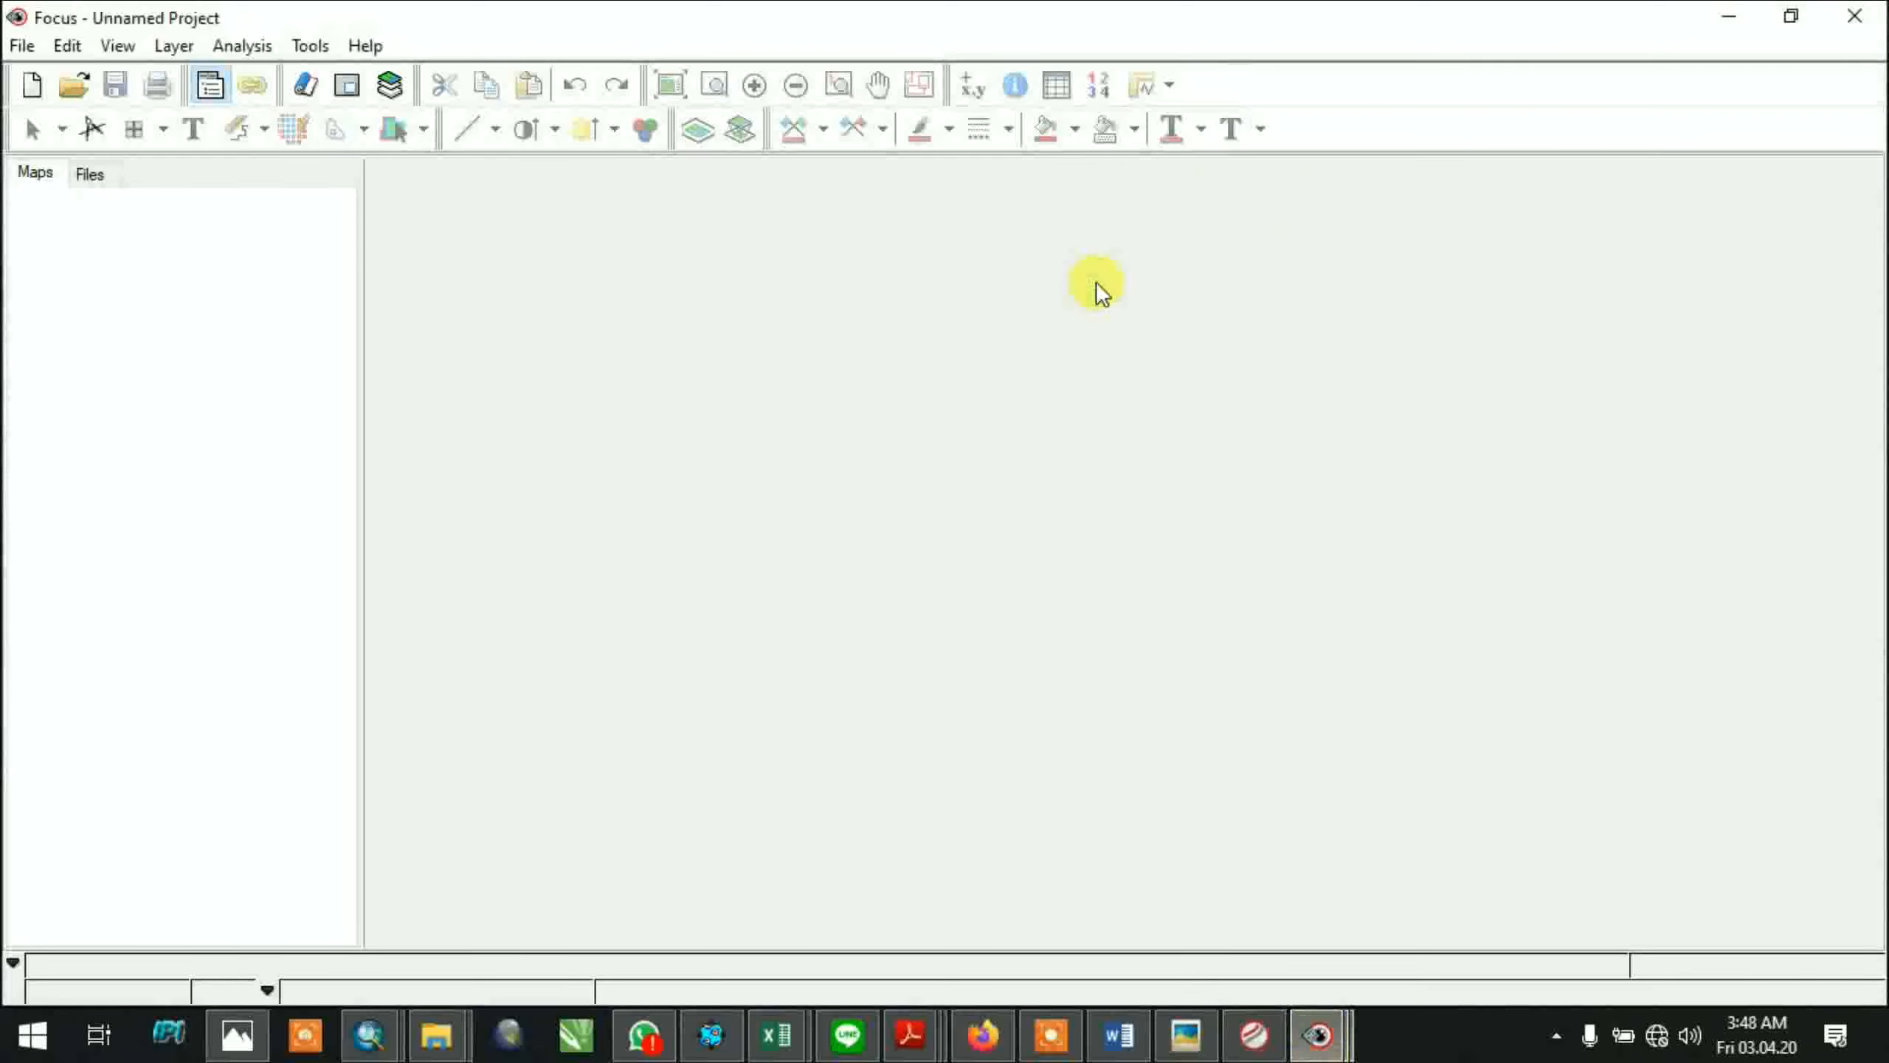
Start adding a new grayscale layer to the map and open the file selector for its source file
{"action": "left_click", "coordinate": [405, 87]}
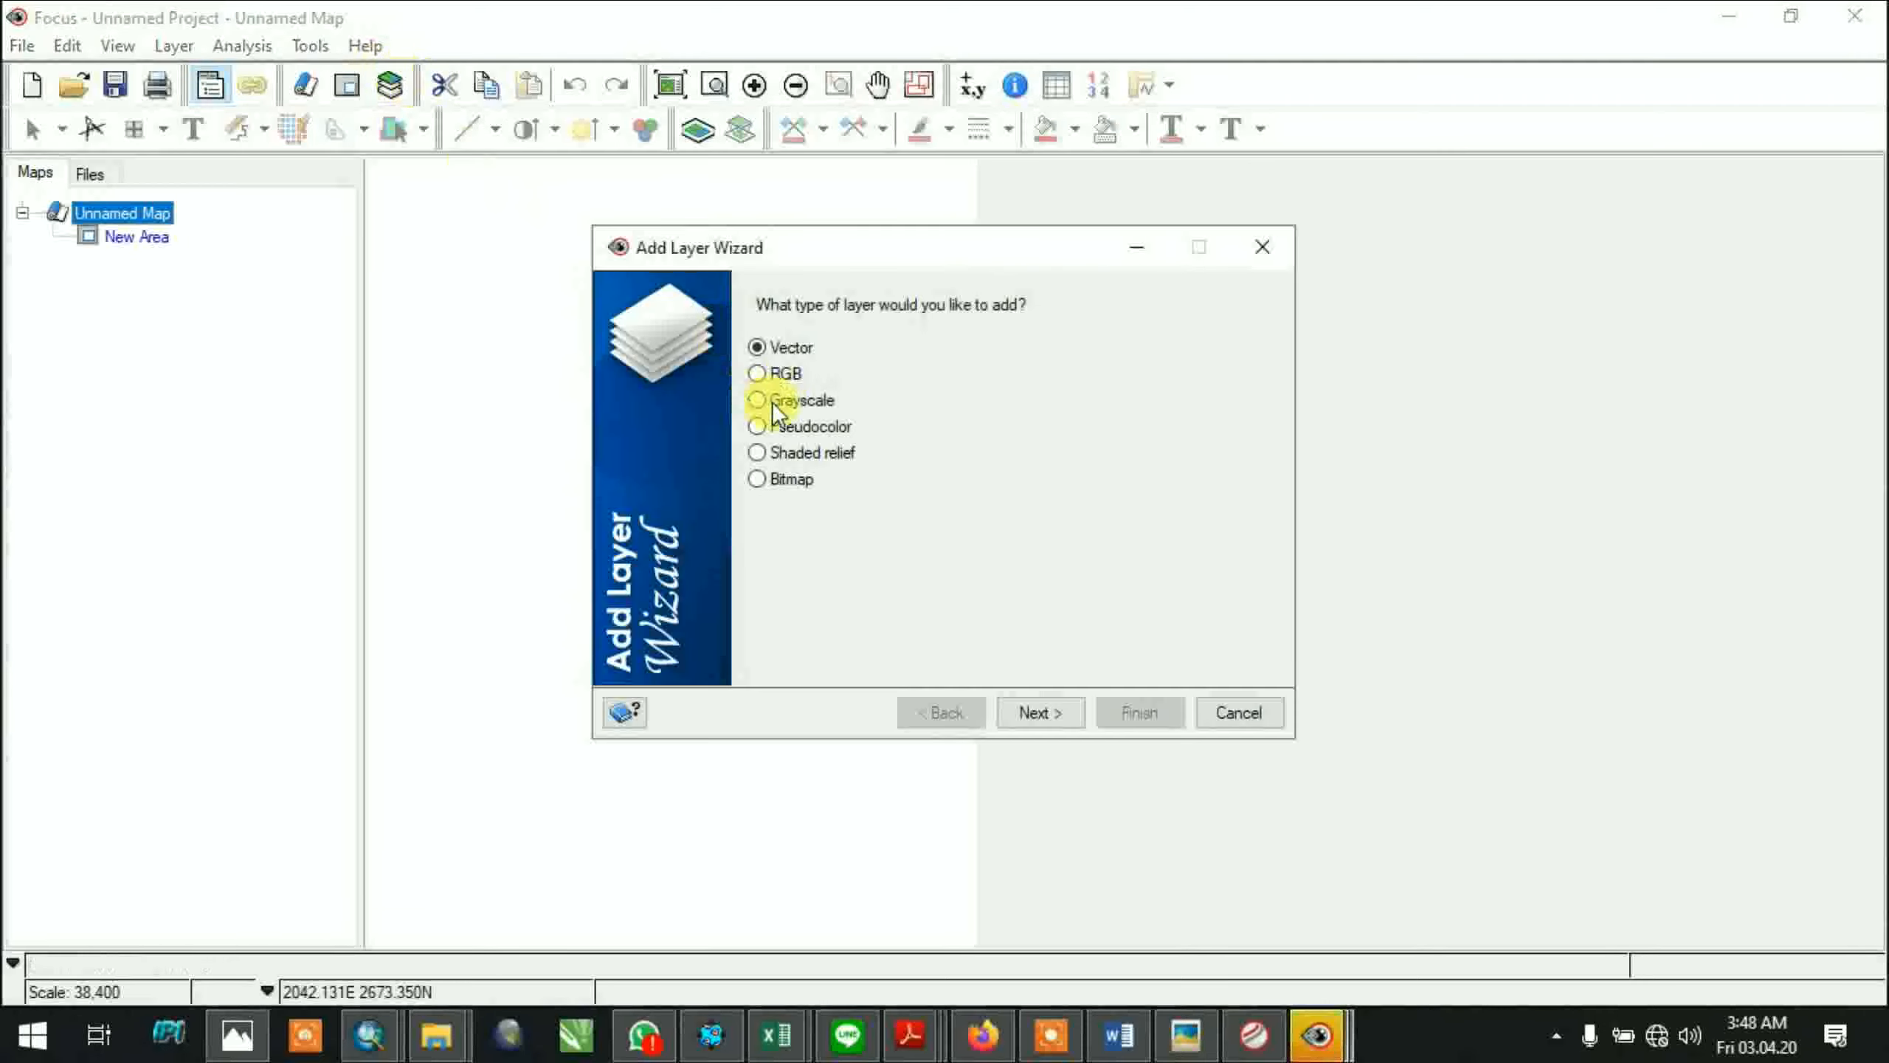
{"action": "left_click", "coordinate": [771, 403]}
{"action": "left_click", "coordinate": [1047, 705]}
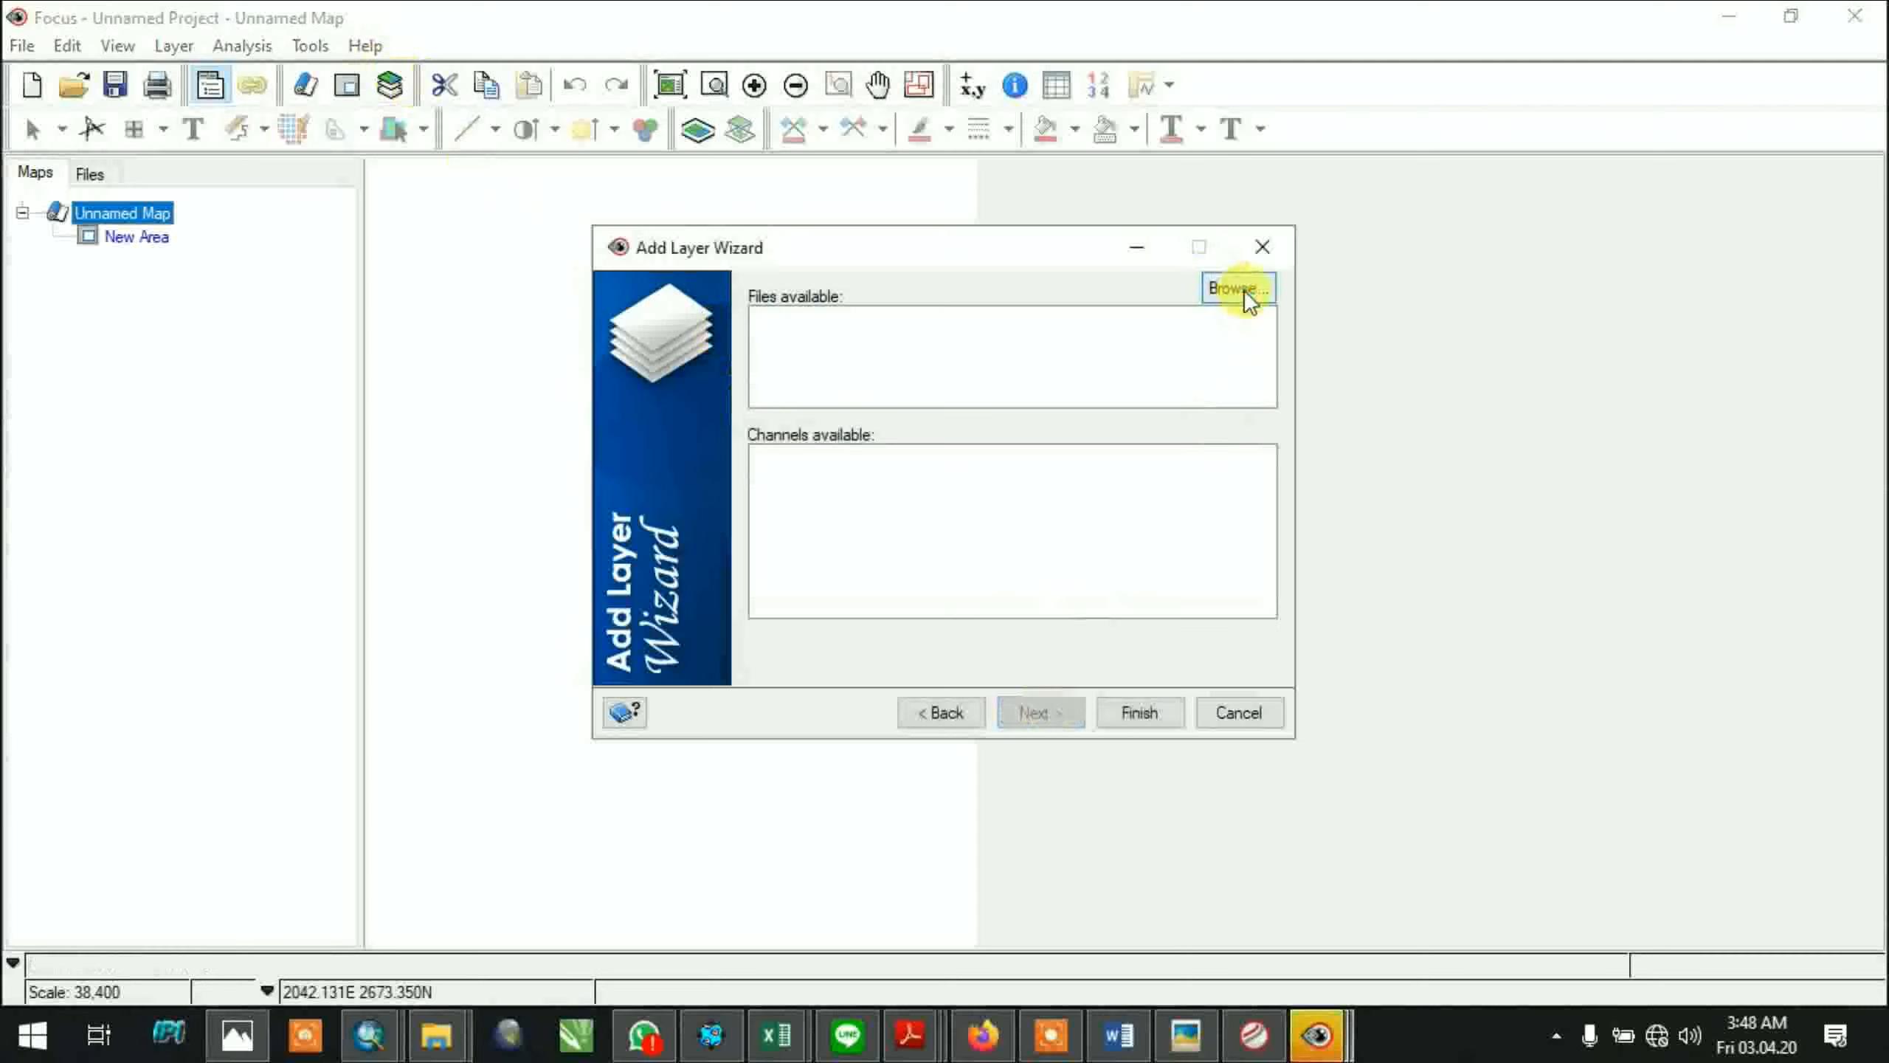
{"action": "left_click", "coordinate": [1240, 290]}
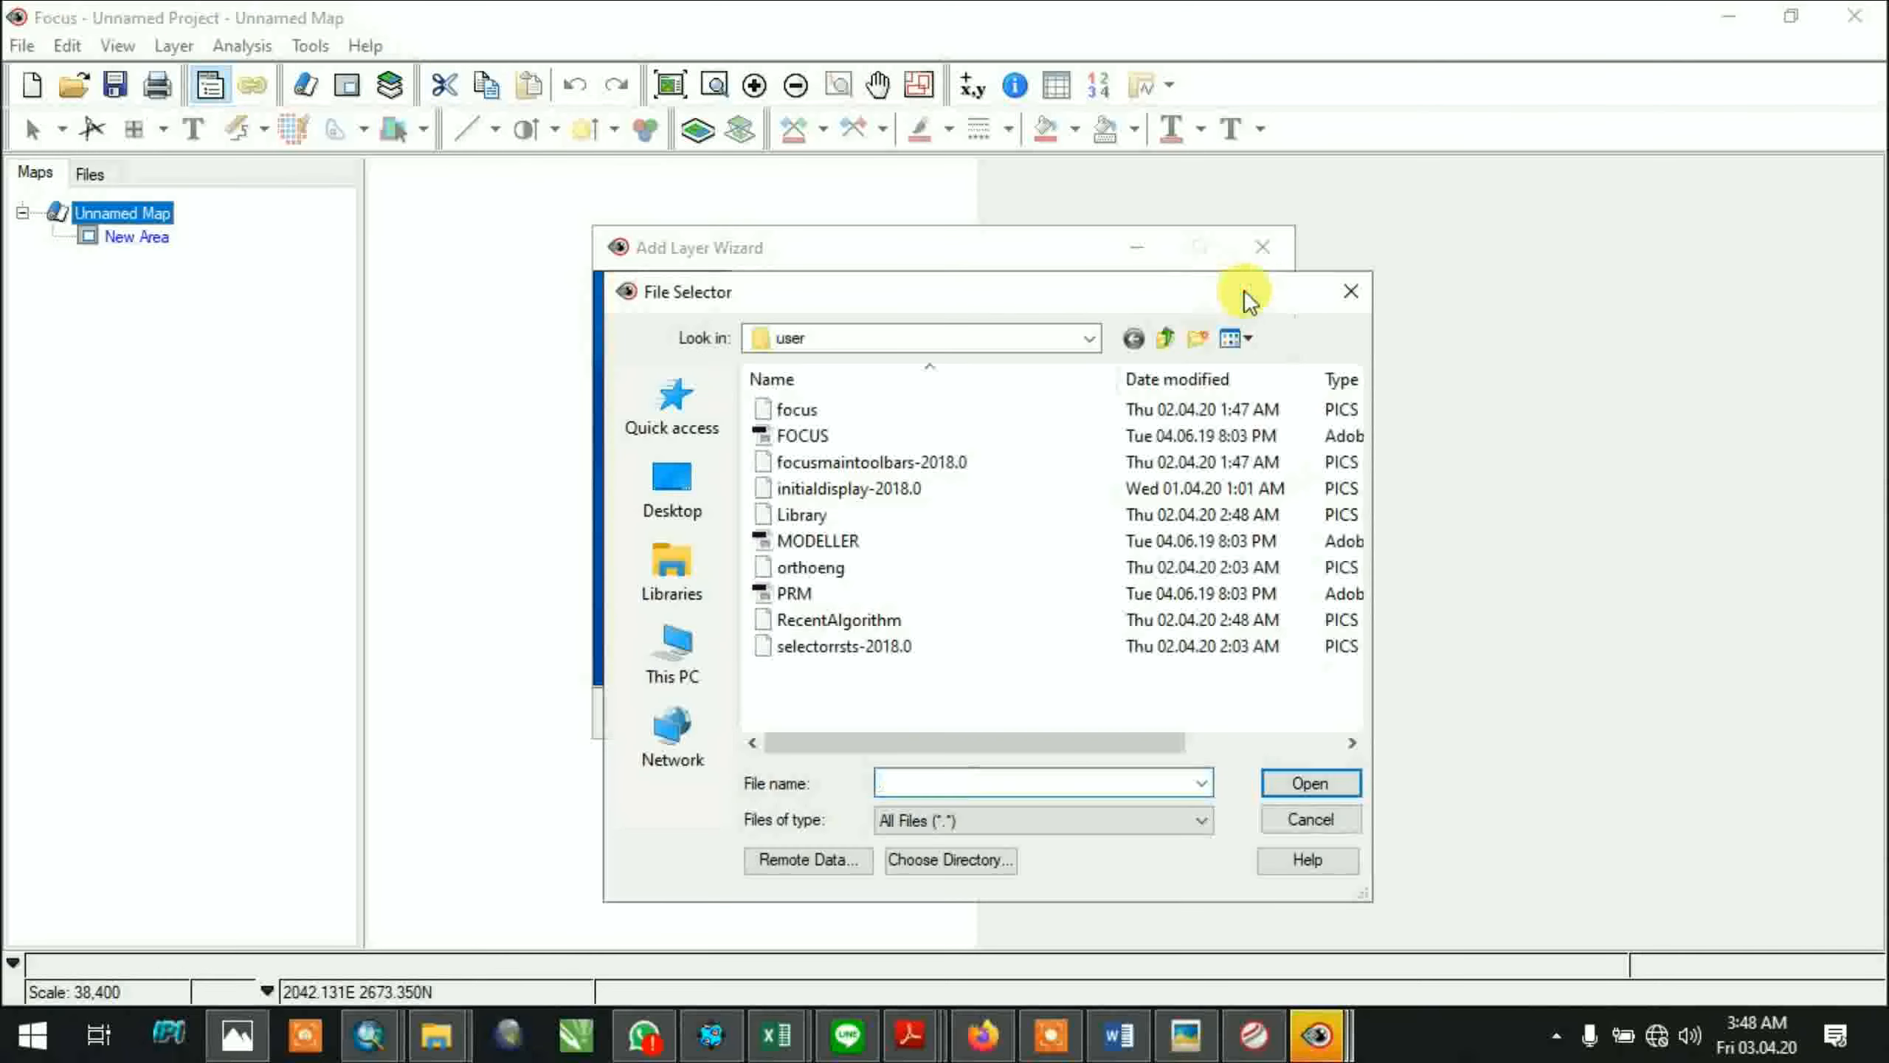
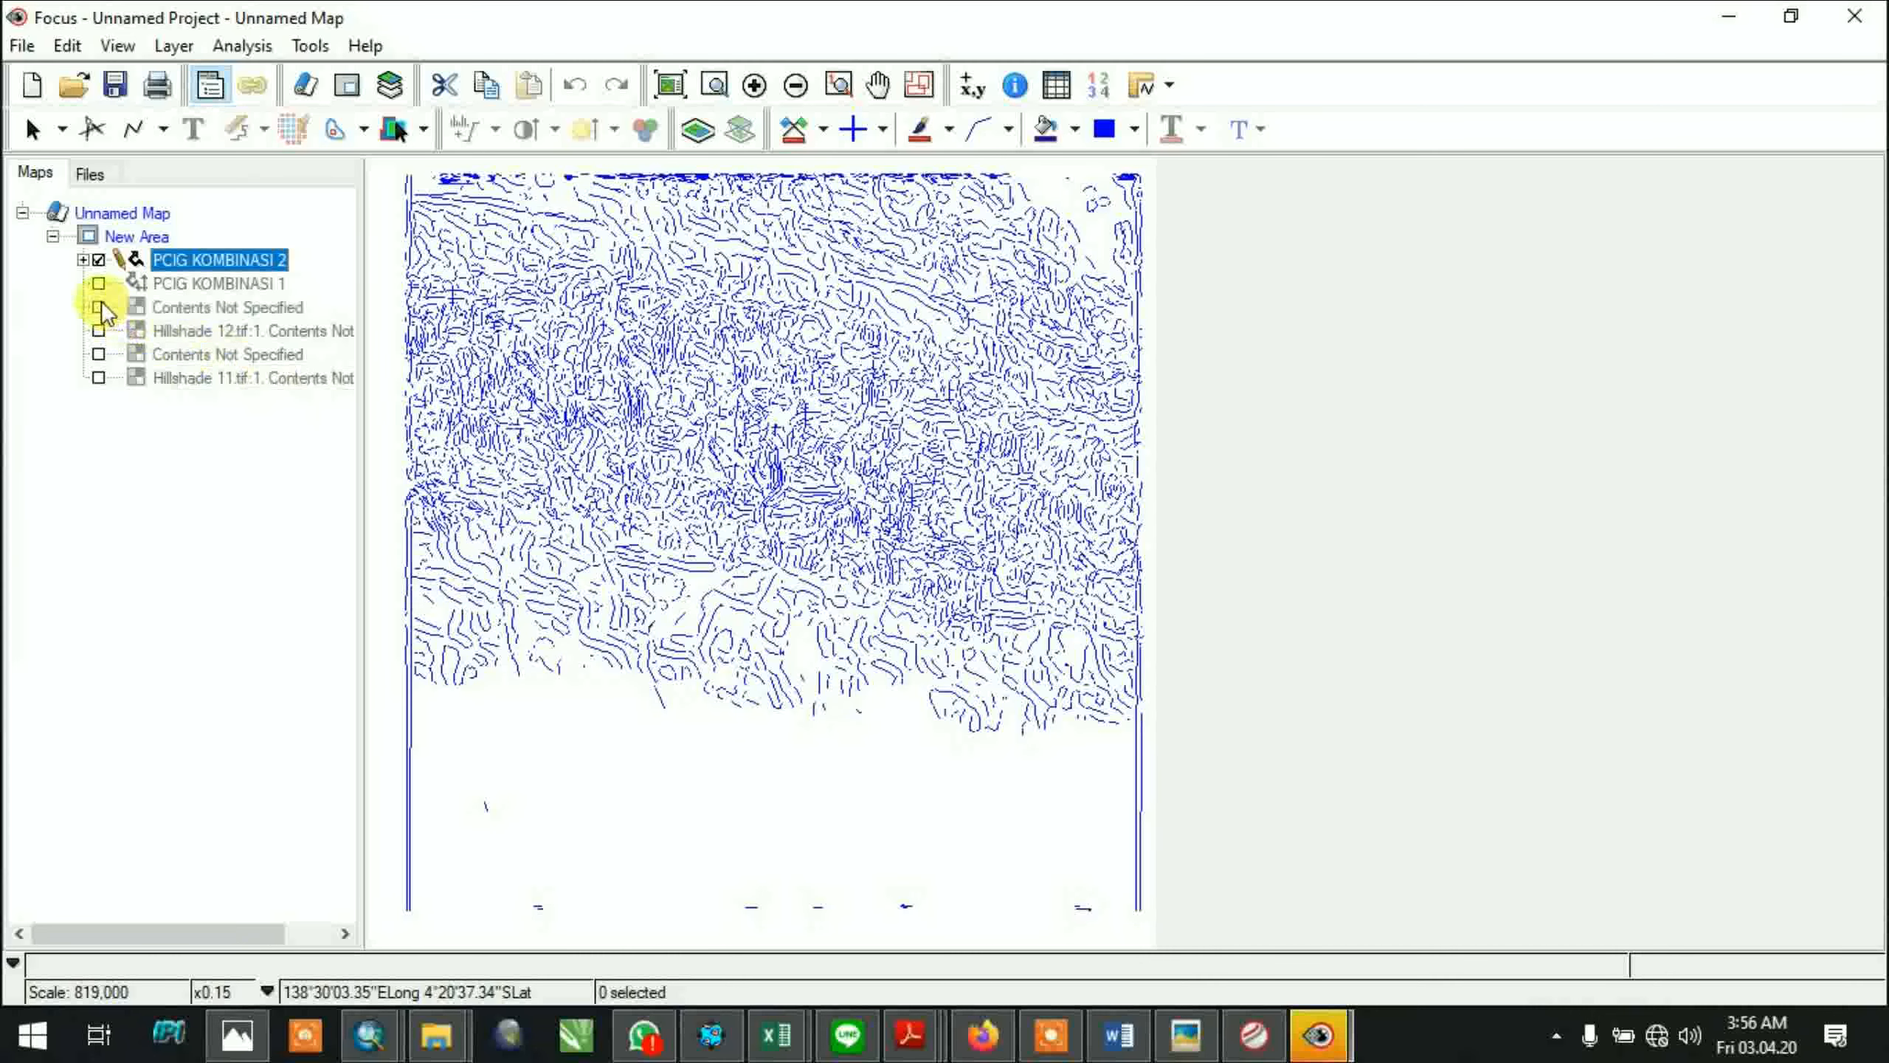
Save the PCIG KOMBINASI 2 lineament layer as the ArcView Shapefile PCIG 2.shp in E:\SEMESTER 4\CONTOH
{"action": "right_click", "coordinate": [223, 257]}
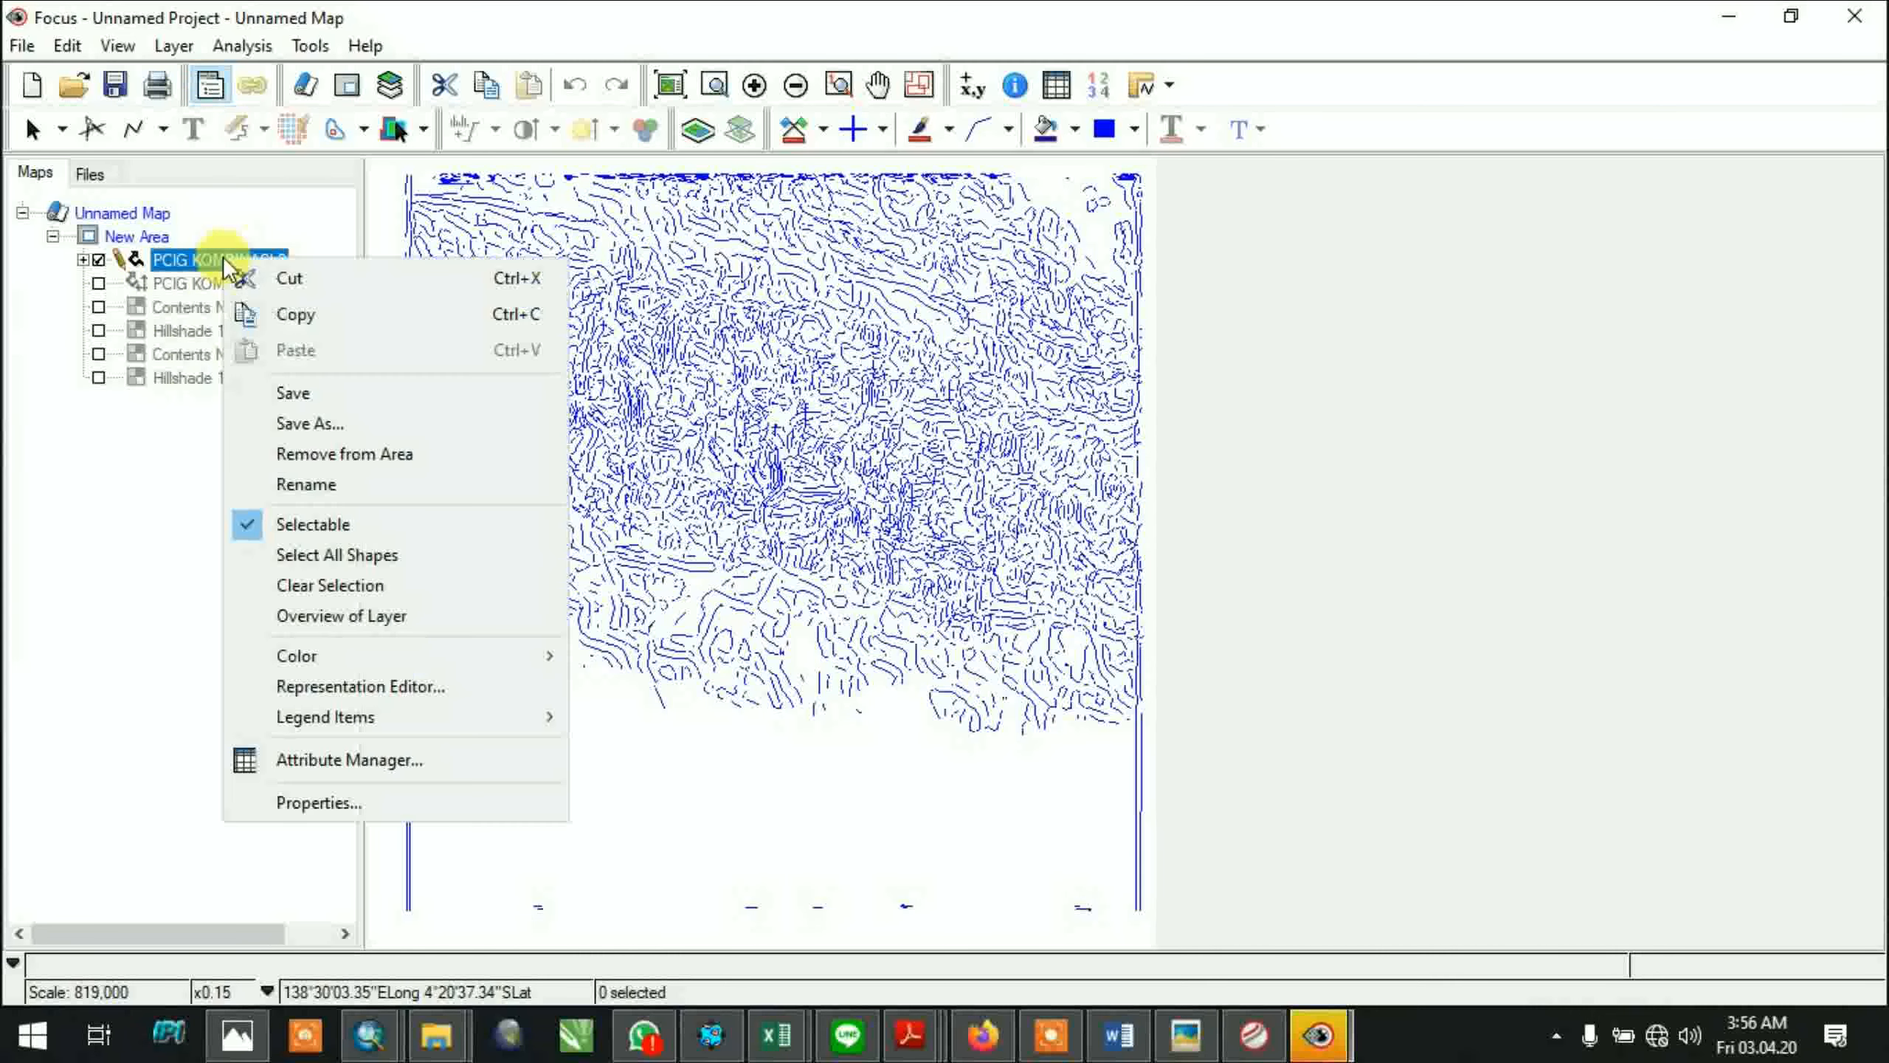
{"action": "left_click", "coordinate": [351, 425]}
{"action": "left_click", "coordinate": [870, 578]}
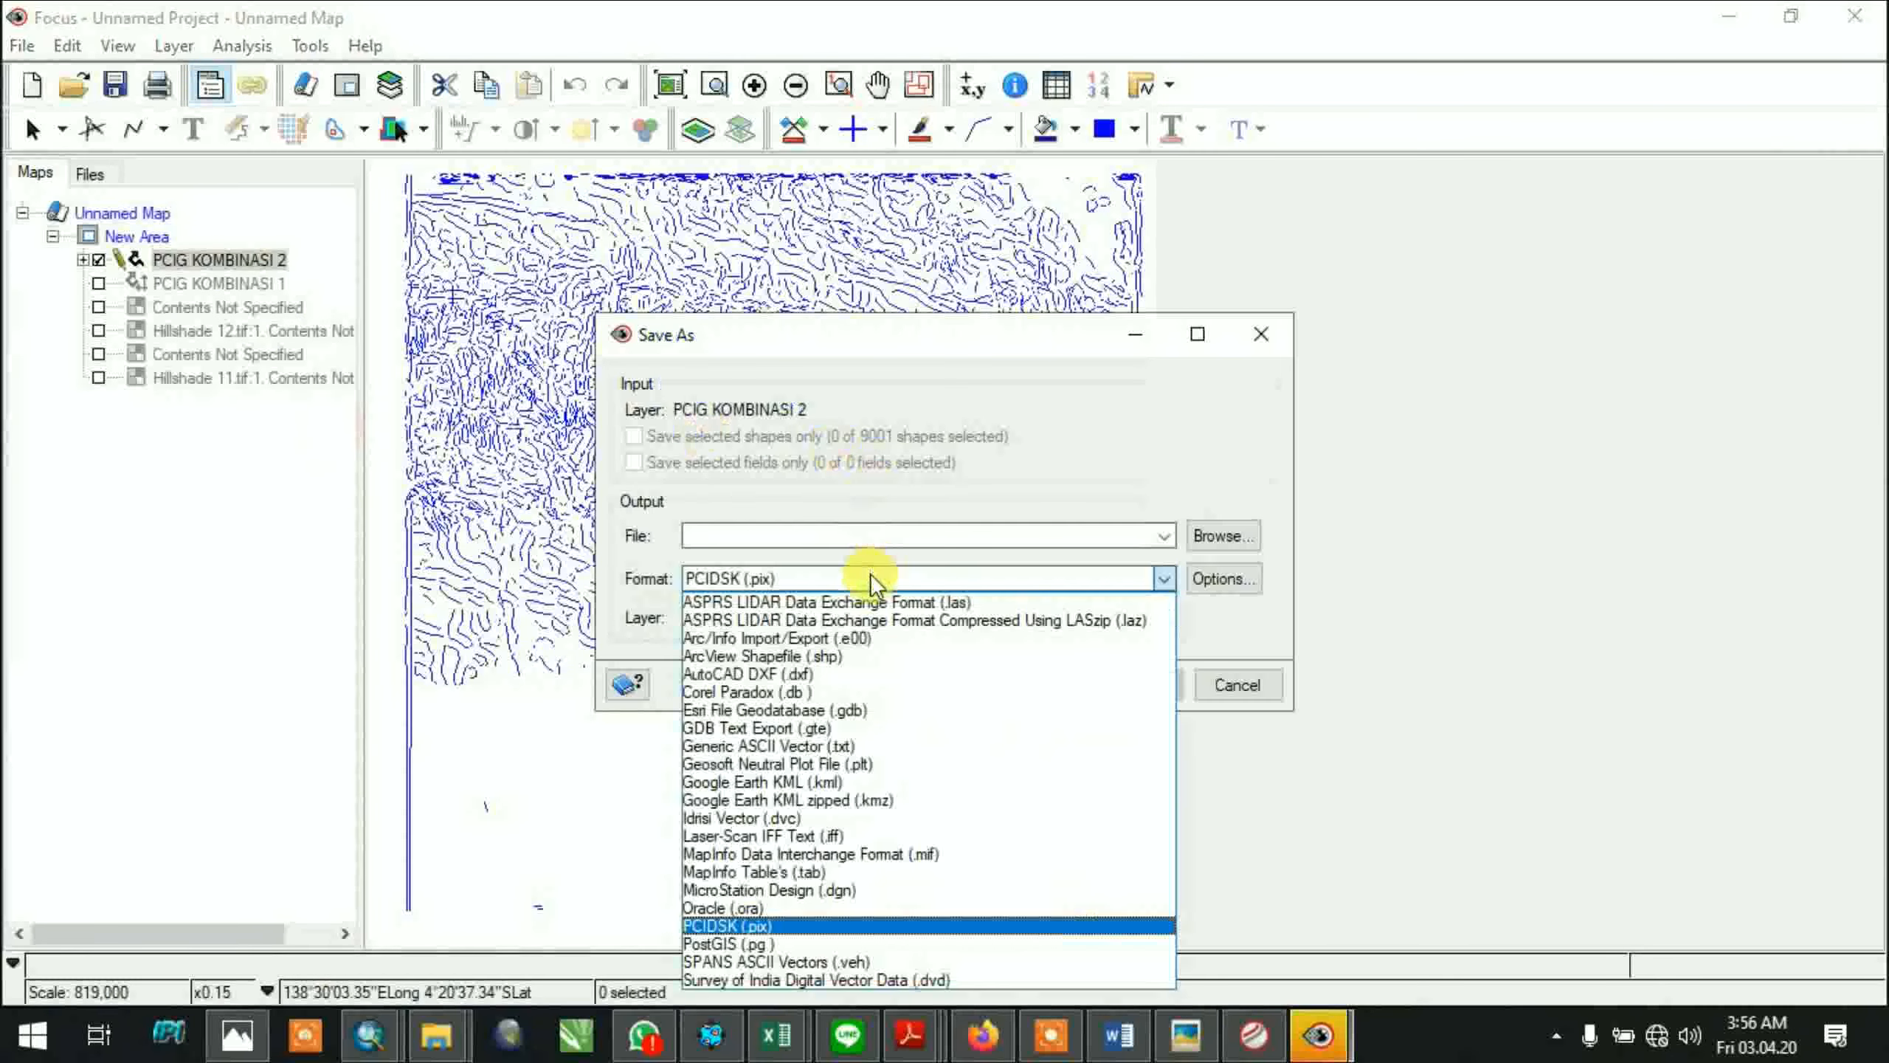
{"action": "left_click", "coordinate": [847, 657]}
{"action": "left_click", "coordinate": [1223, 535]}
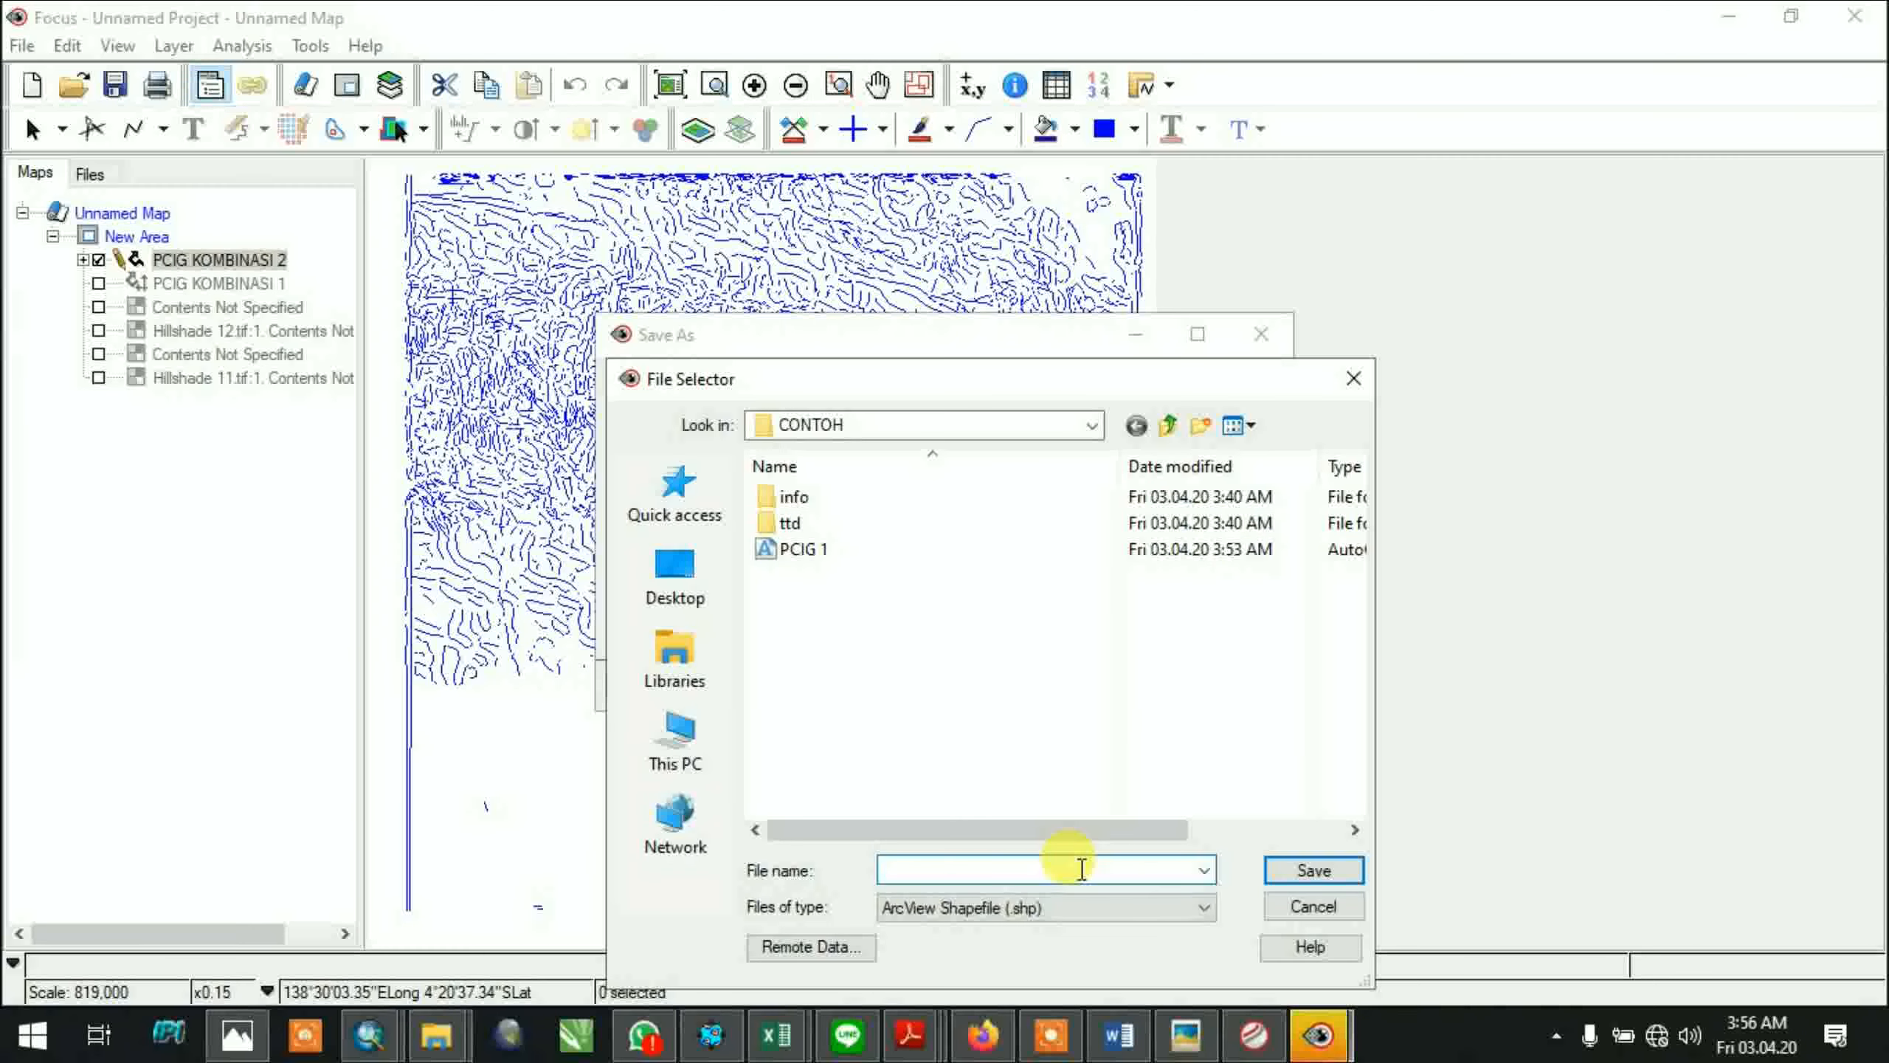
{"action": "type", "text": "PCIG 2"}
{"action": "left_click", "coordinate": [1313, 869]}
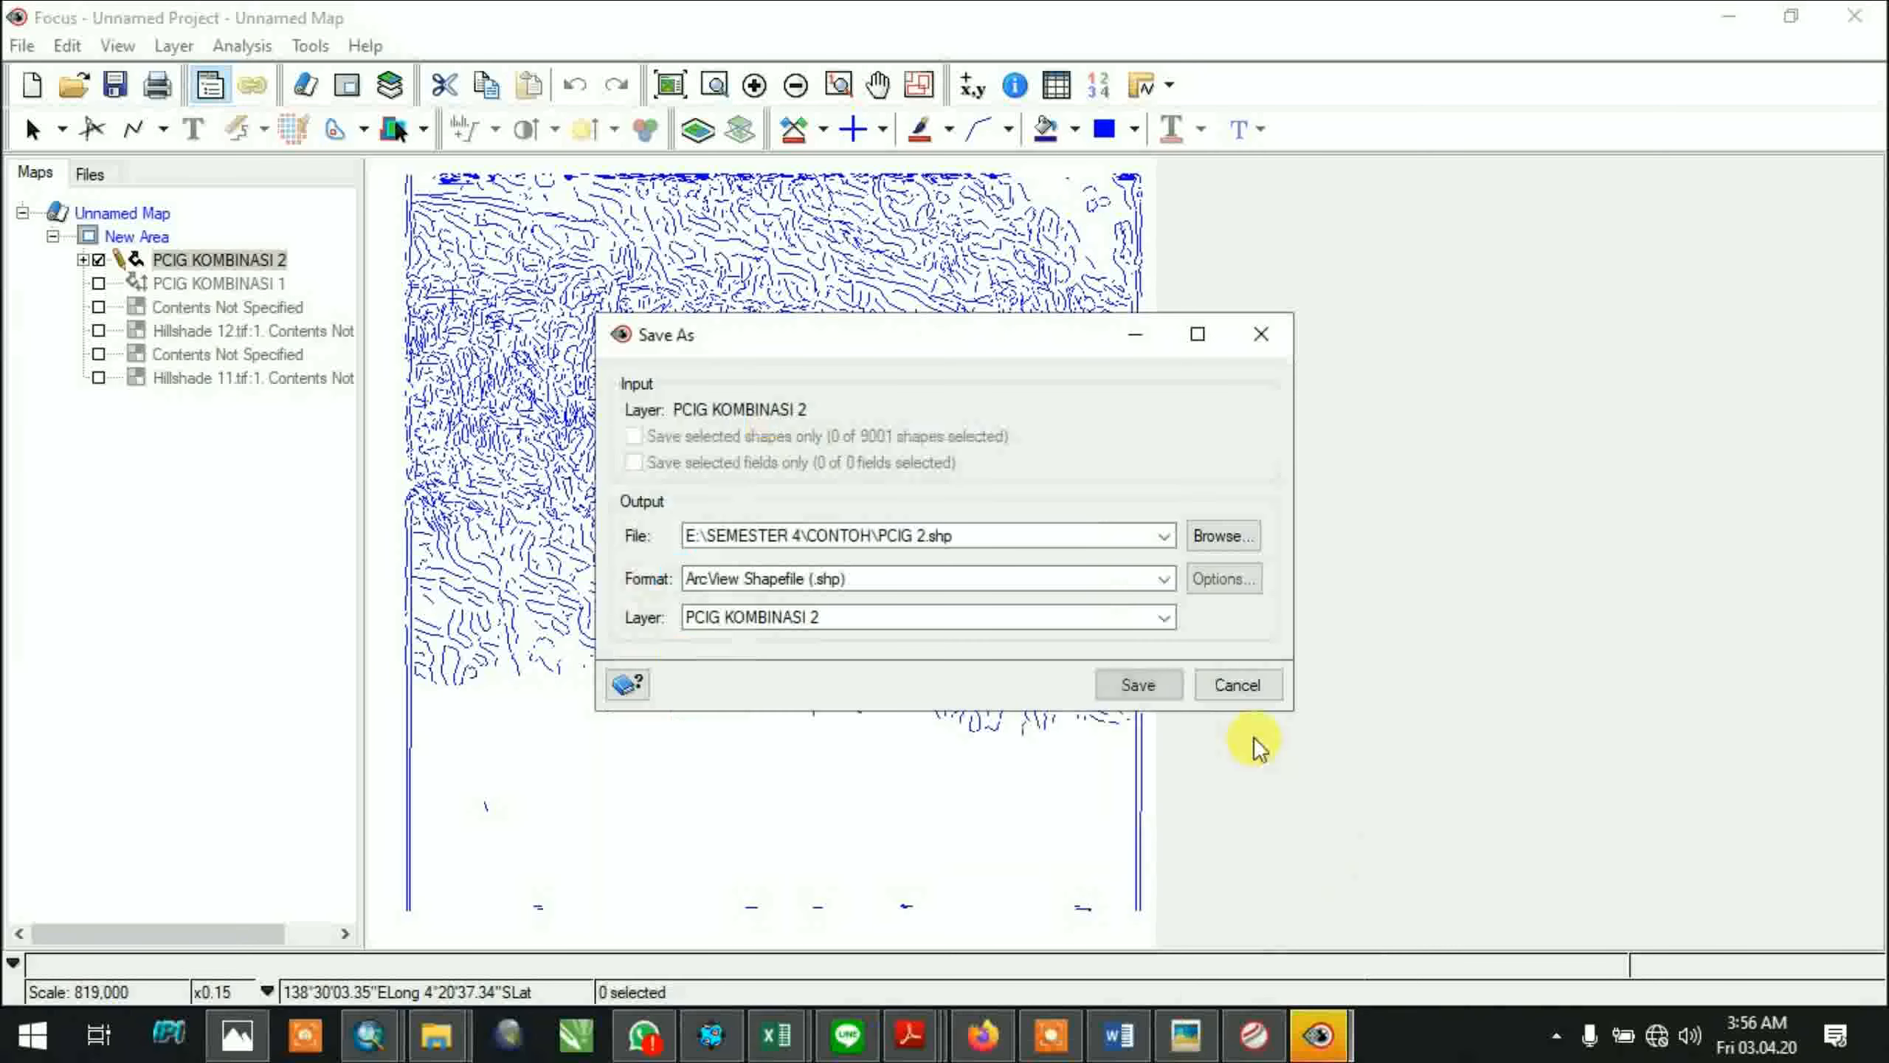
{"action": "left_click", "coordinate": [1159, 679]}
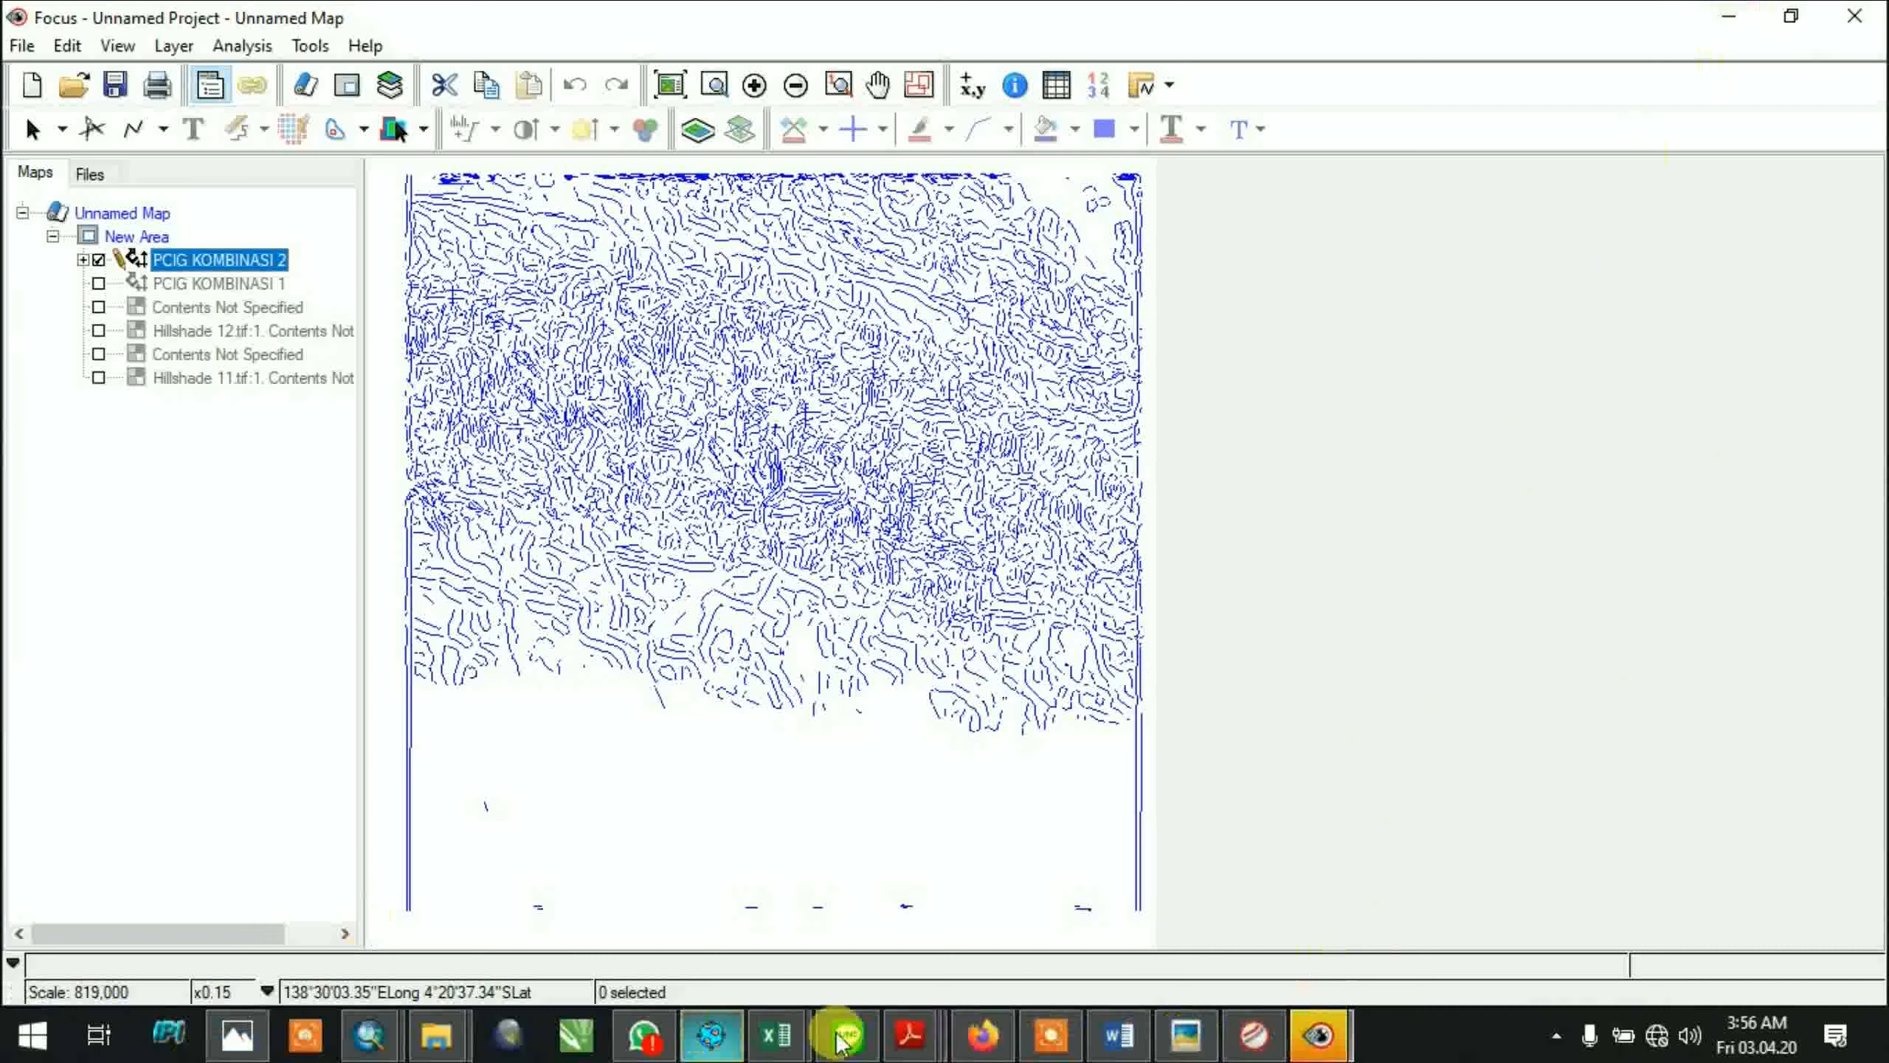
{"action": "left_click", "coordinate": [1049, 1036]}
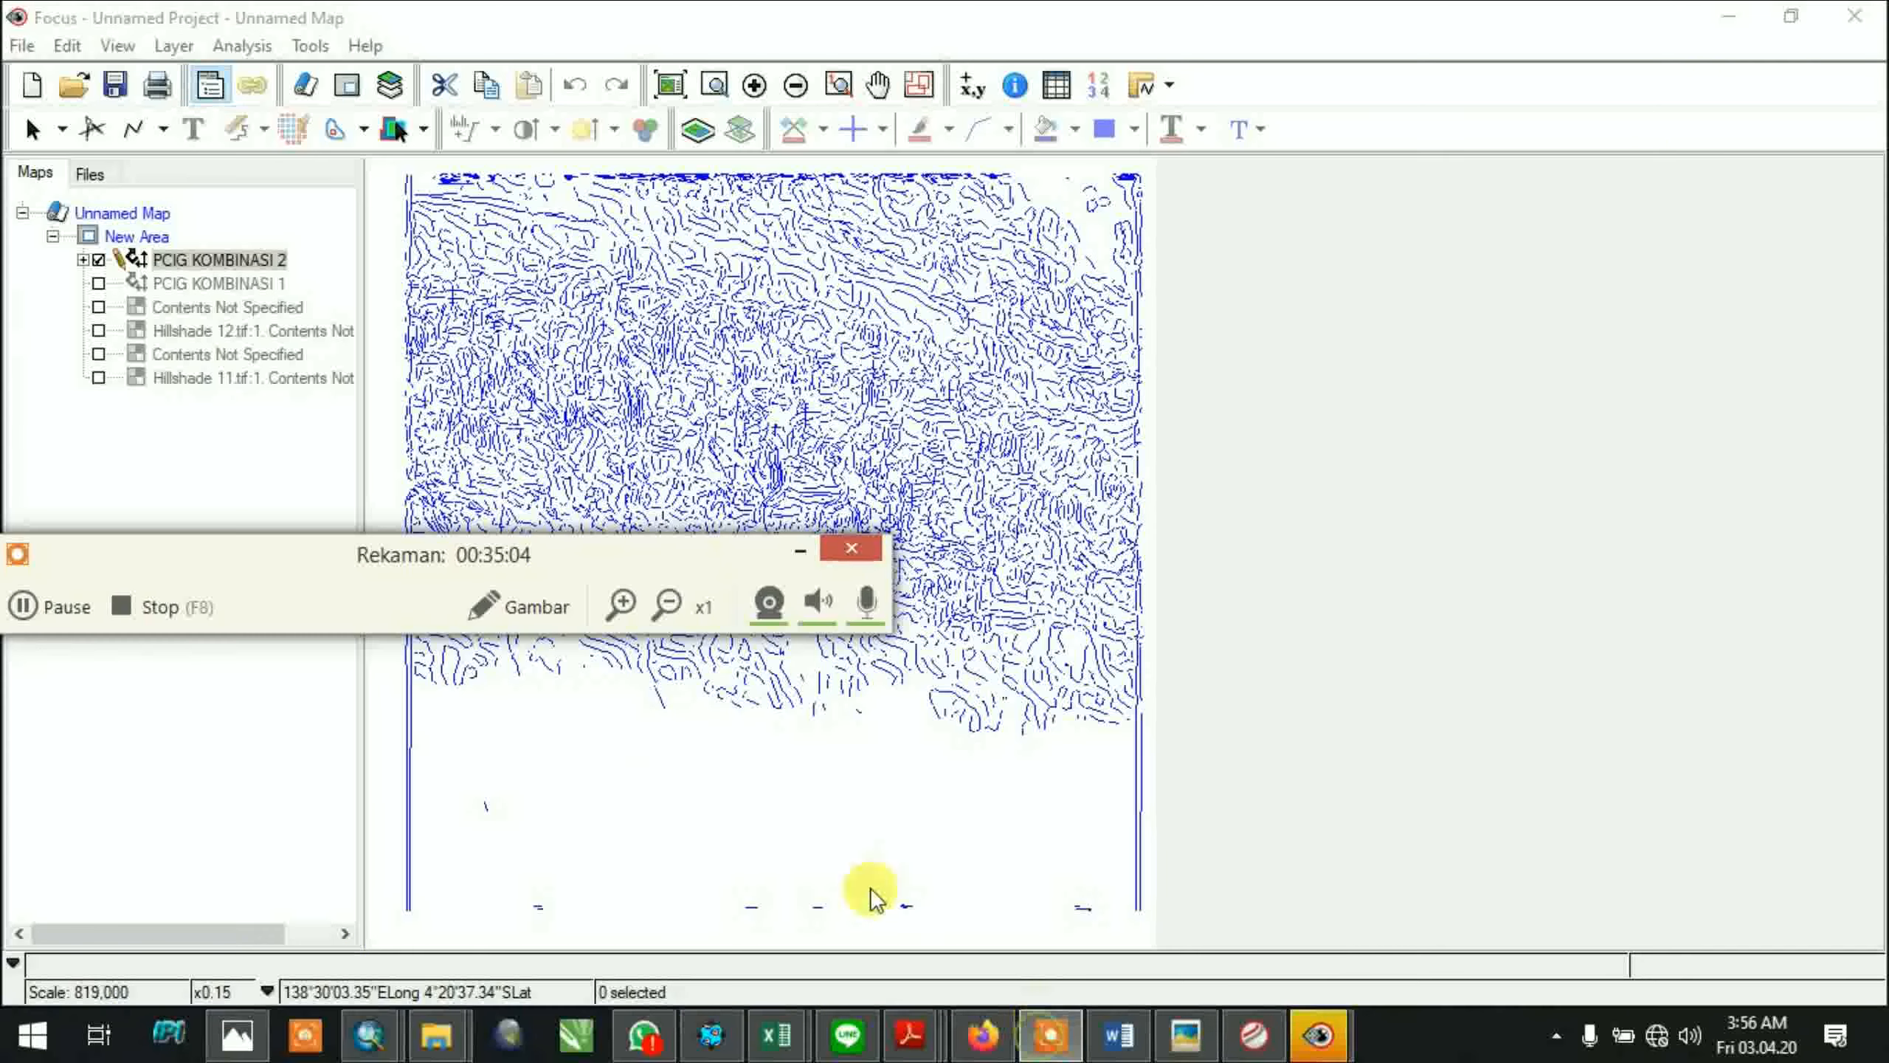
{"action": "left_click", "coordinate": [52, 605]}
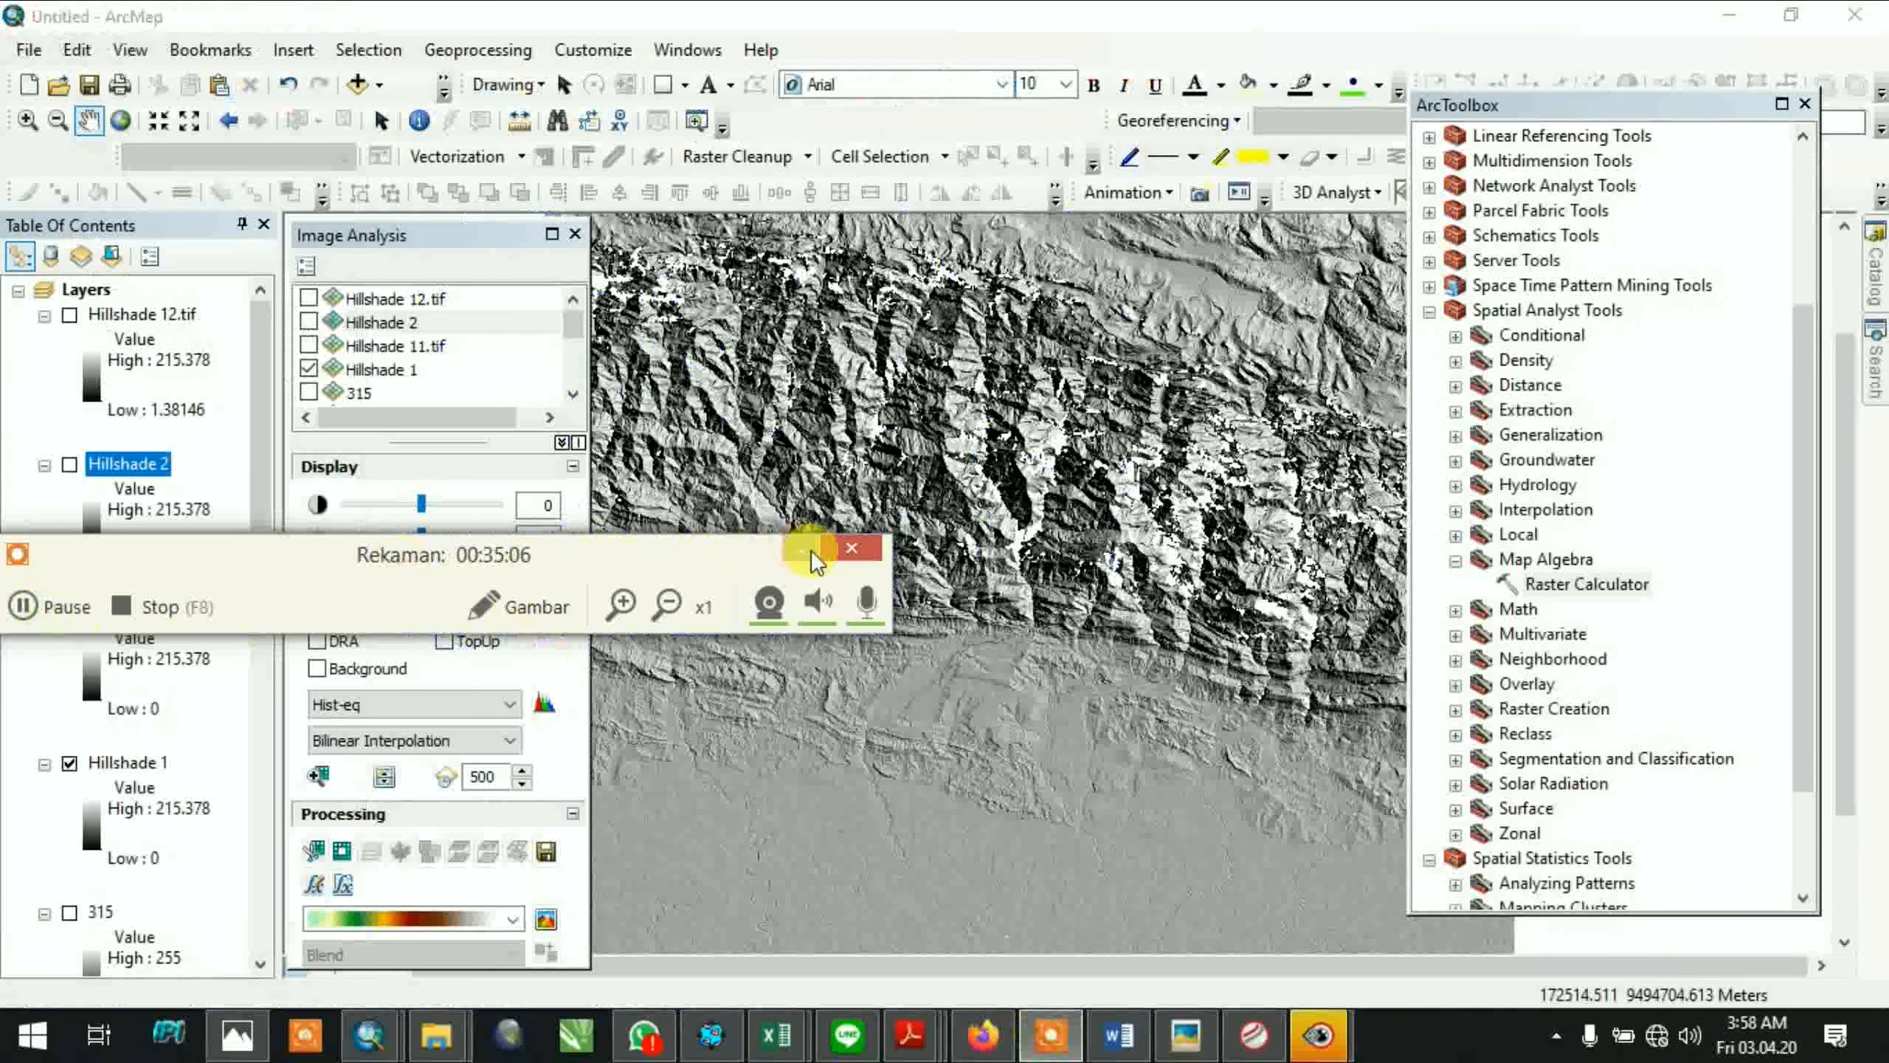
{"action": "left_click", "coordinate": [800, 550]}
Remove the Hillshade 11.tif and Hillshade 12.tif layers from the map
{"action": "scroll", "coordinate": [402, 338], "scroll_direction": "down", "scroll_amount": 2}
{"action": "scroll", "coordinate": [401, 339], "scroll_direction": "up", "scroll_amount": 2}
{"action": "scroll", "coordinate": [152, 447], "scroll_direction": "down", "scroll_amount": 4}
{"action": "scroll", "coordinate": [152, 540], "scroll_direction": "up", "scroll_amount": 4}
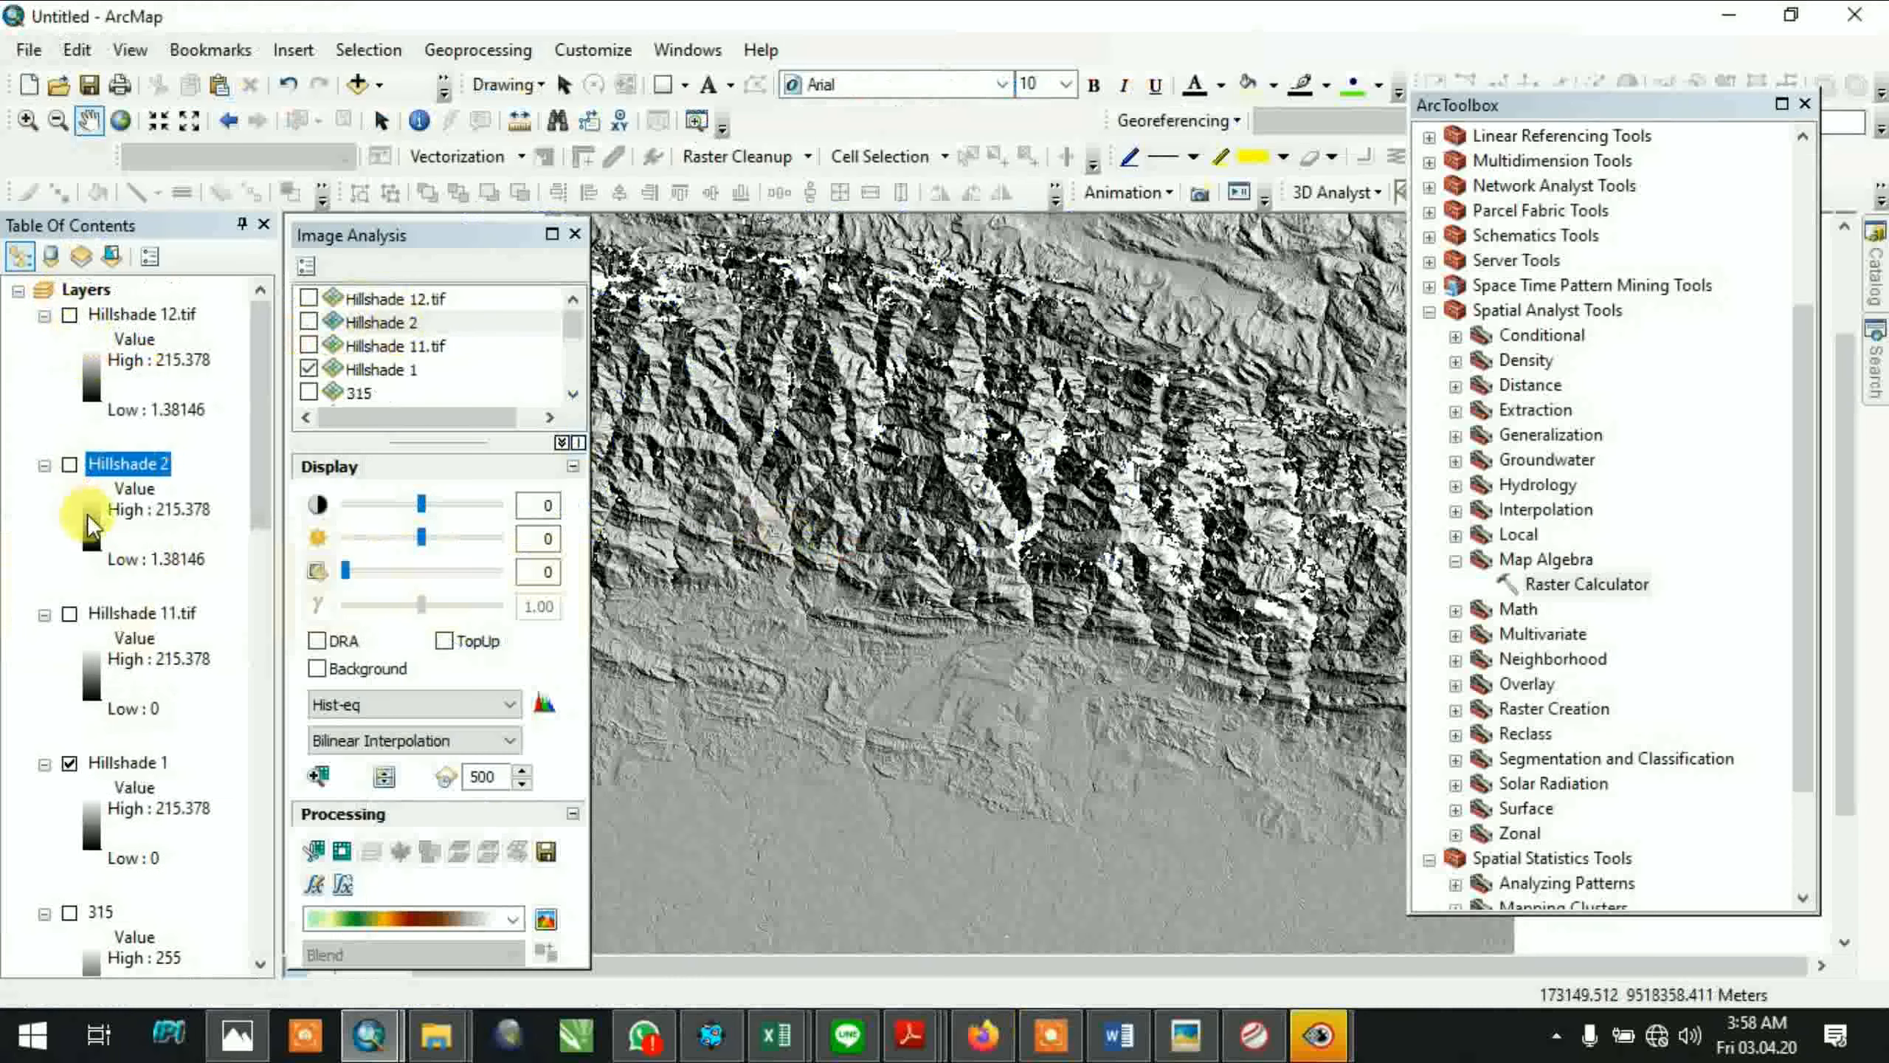
{"action": "scroll", "coordinate": [93, 513], "scroll_direction": "down", "scroll_amount": 3}
{"action": "scroll", "coordinate": [123, 535], "scroll_direction": "up", "scroll_amount": 2}
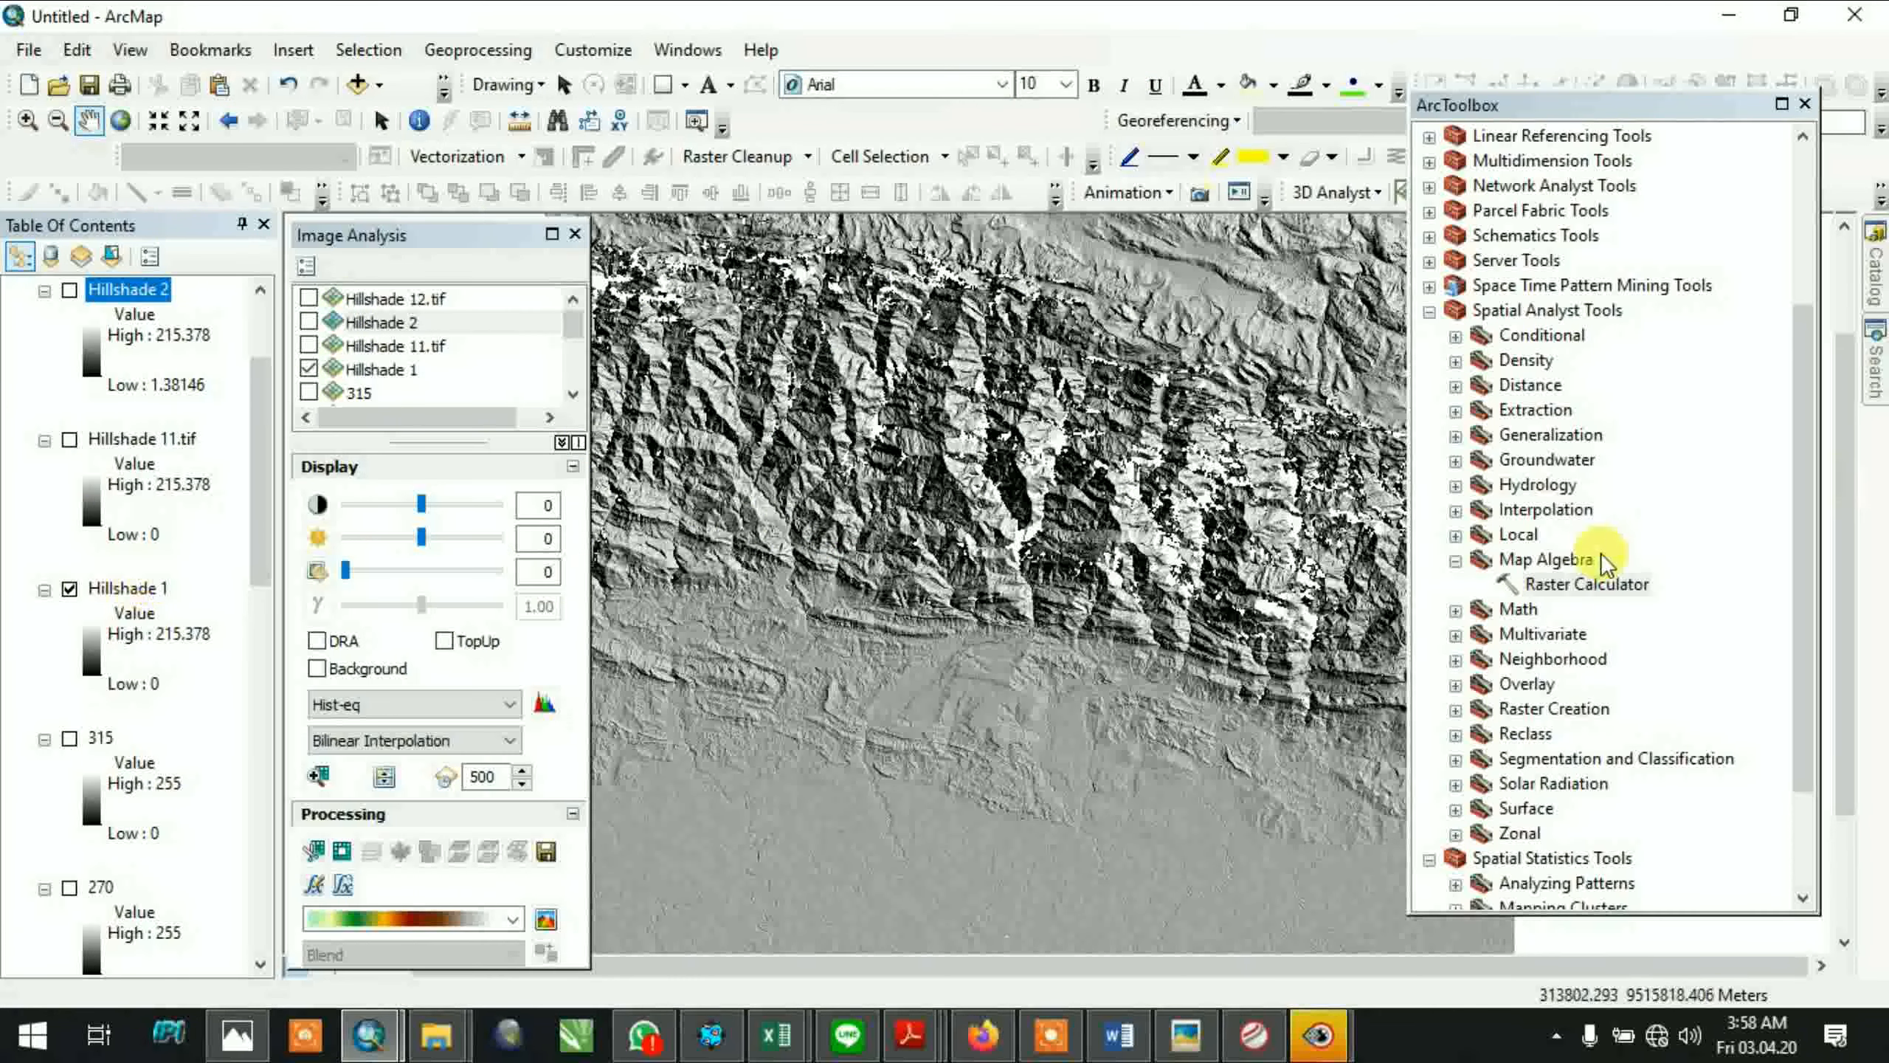
{"action": "scroll", "coordinate": [179, 751], "scroll_direction": "down", "scroll_amount": 3}
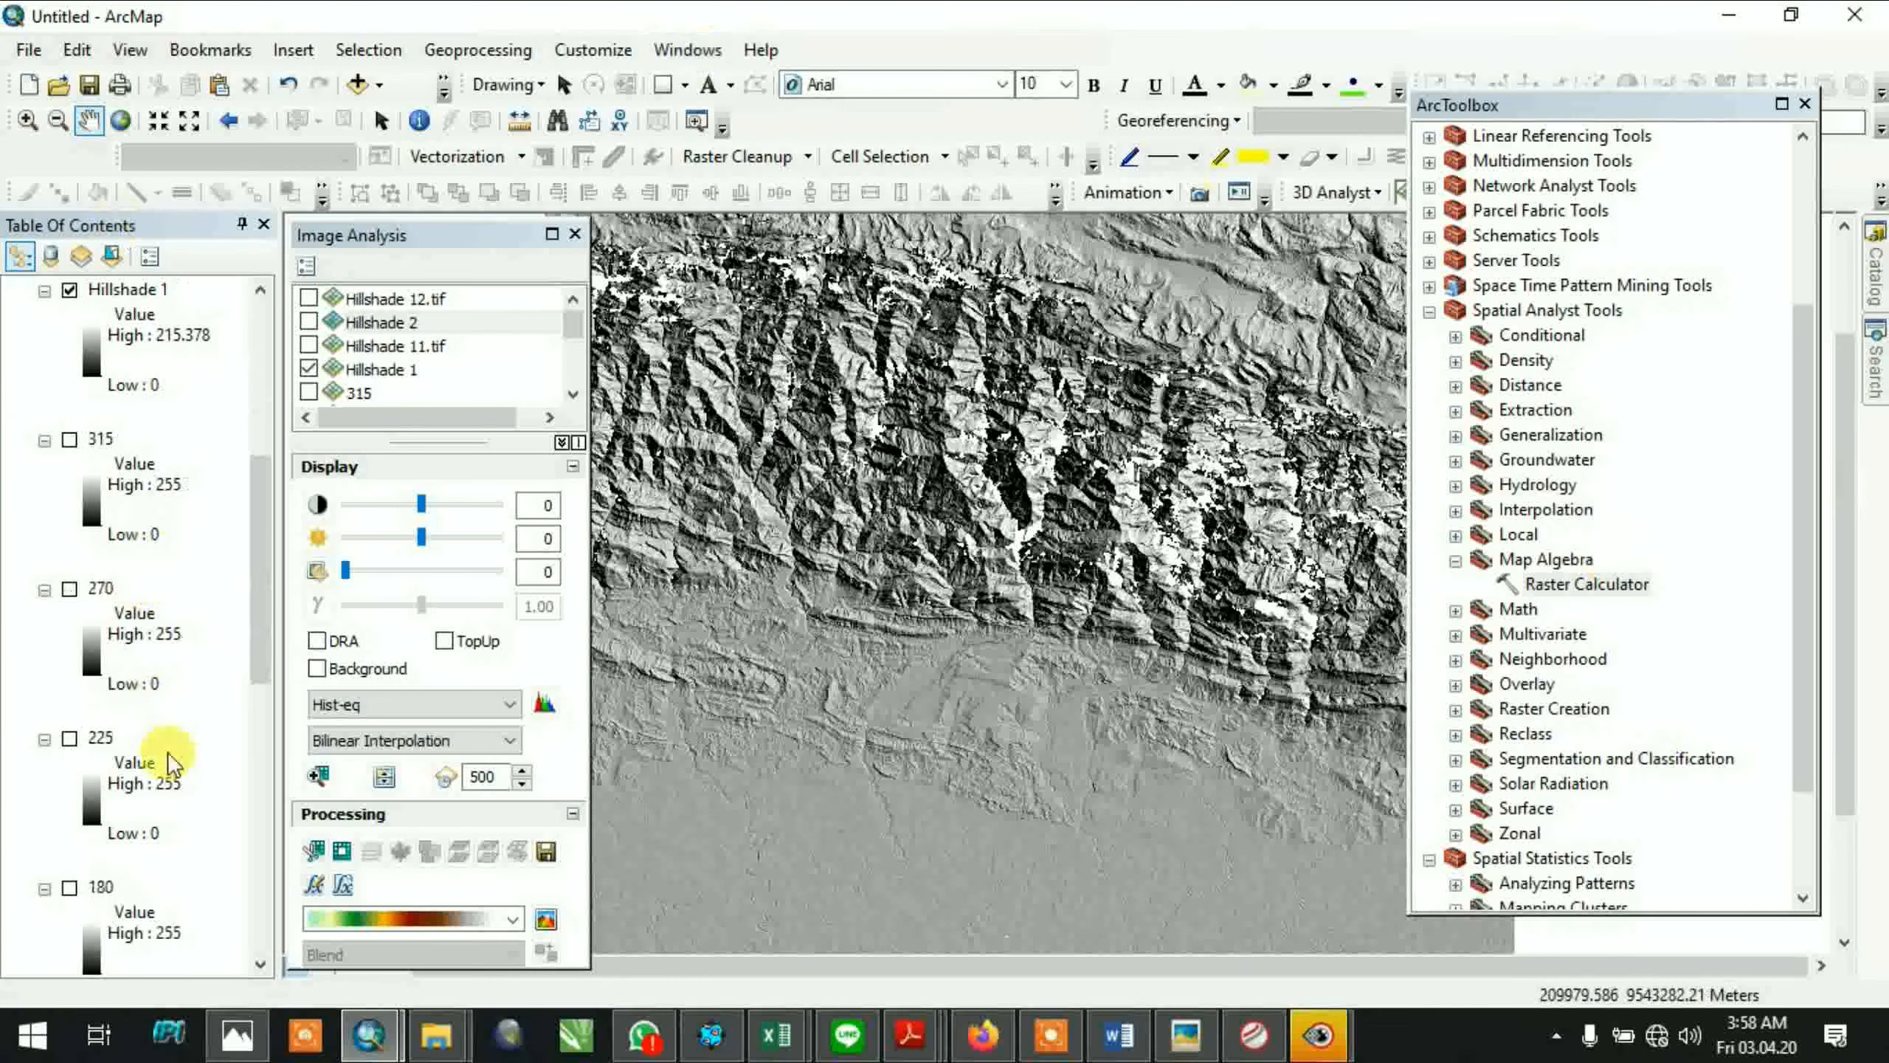
{"action": "scroll", "coordinate": [123, 673], "scroll_direction": "up", "scroll_amount": 5}
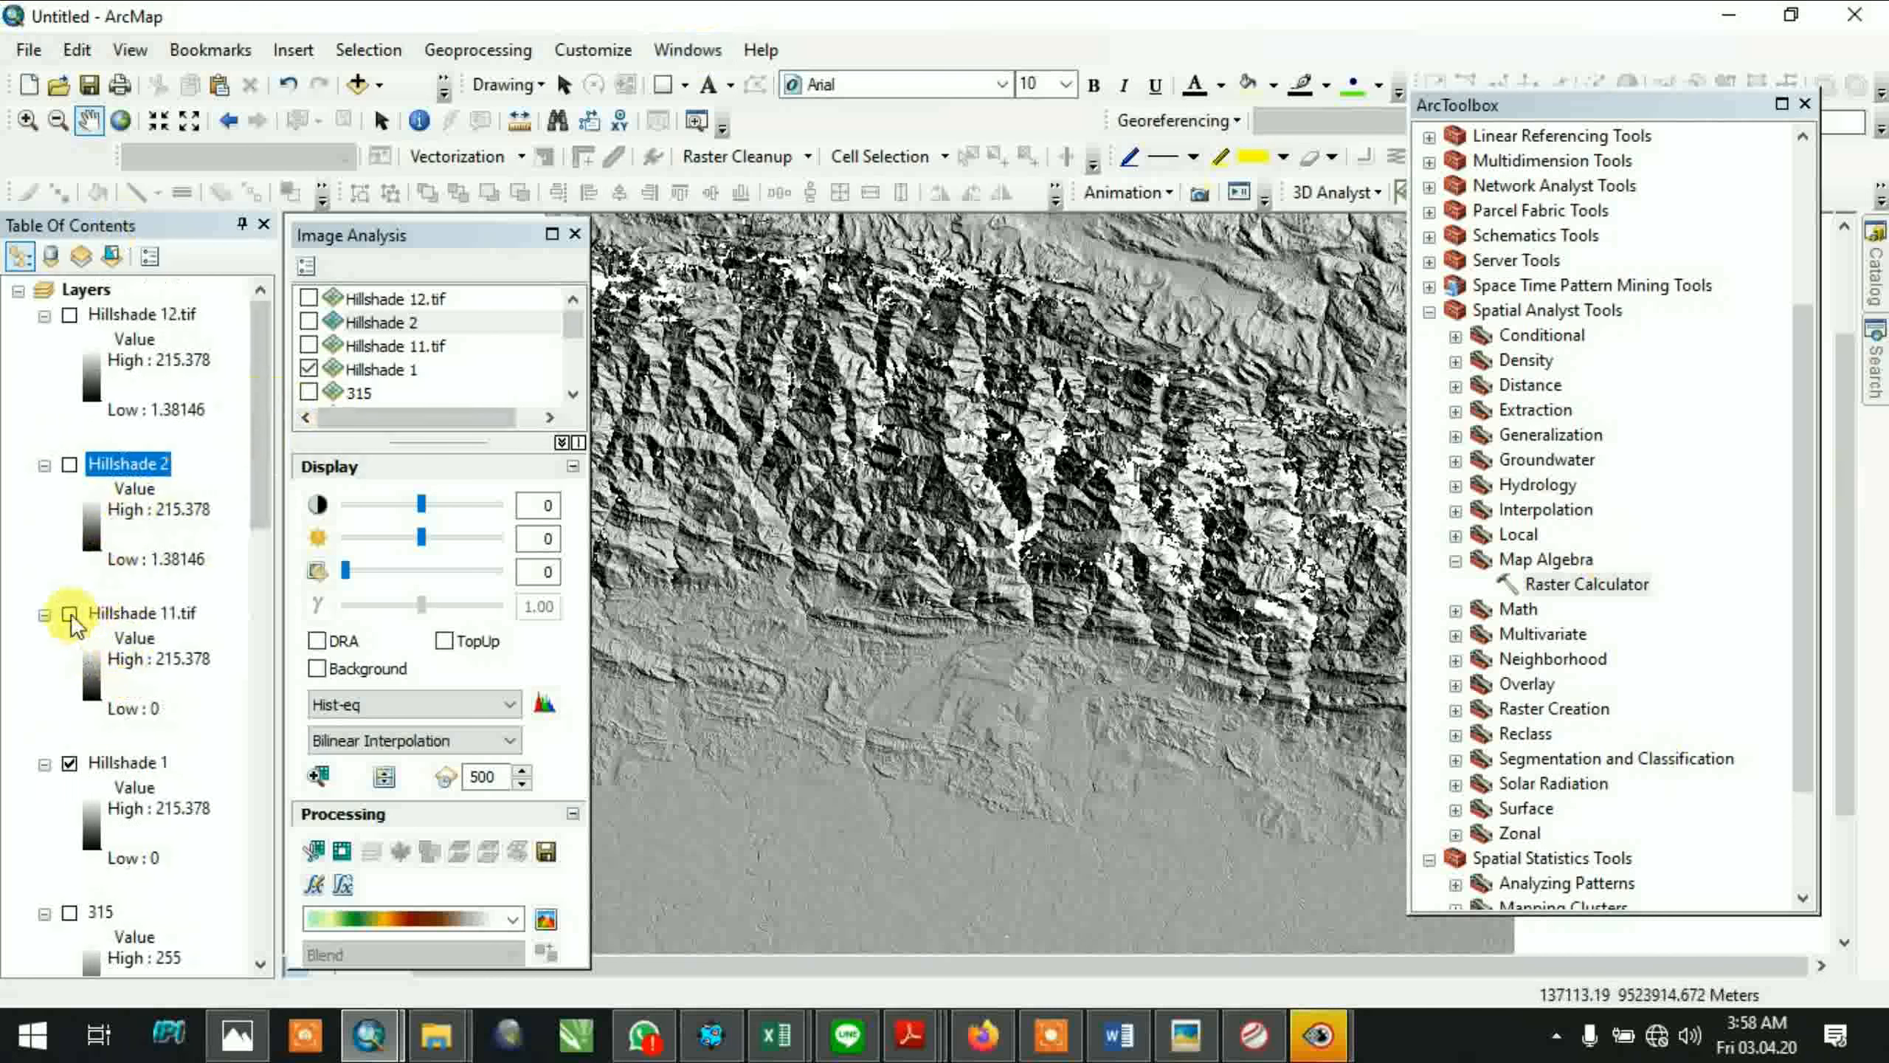
{"action": "right_click", "coordinate": [129, 612]}
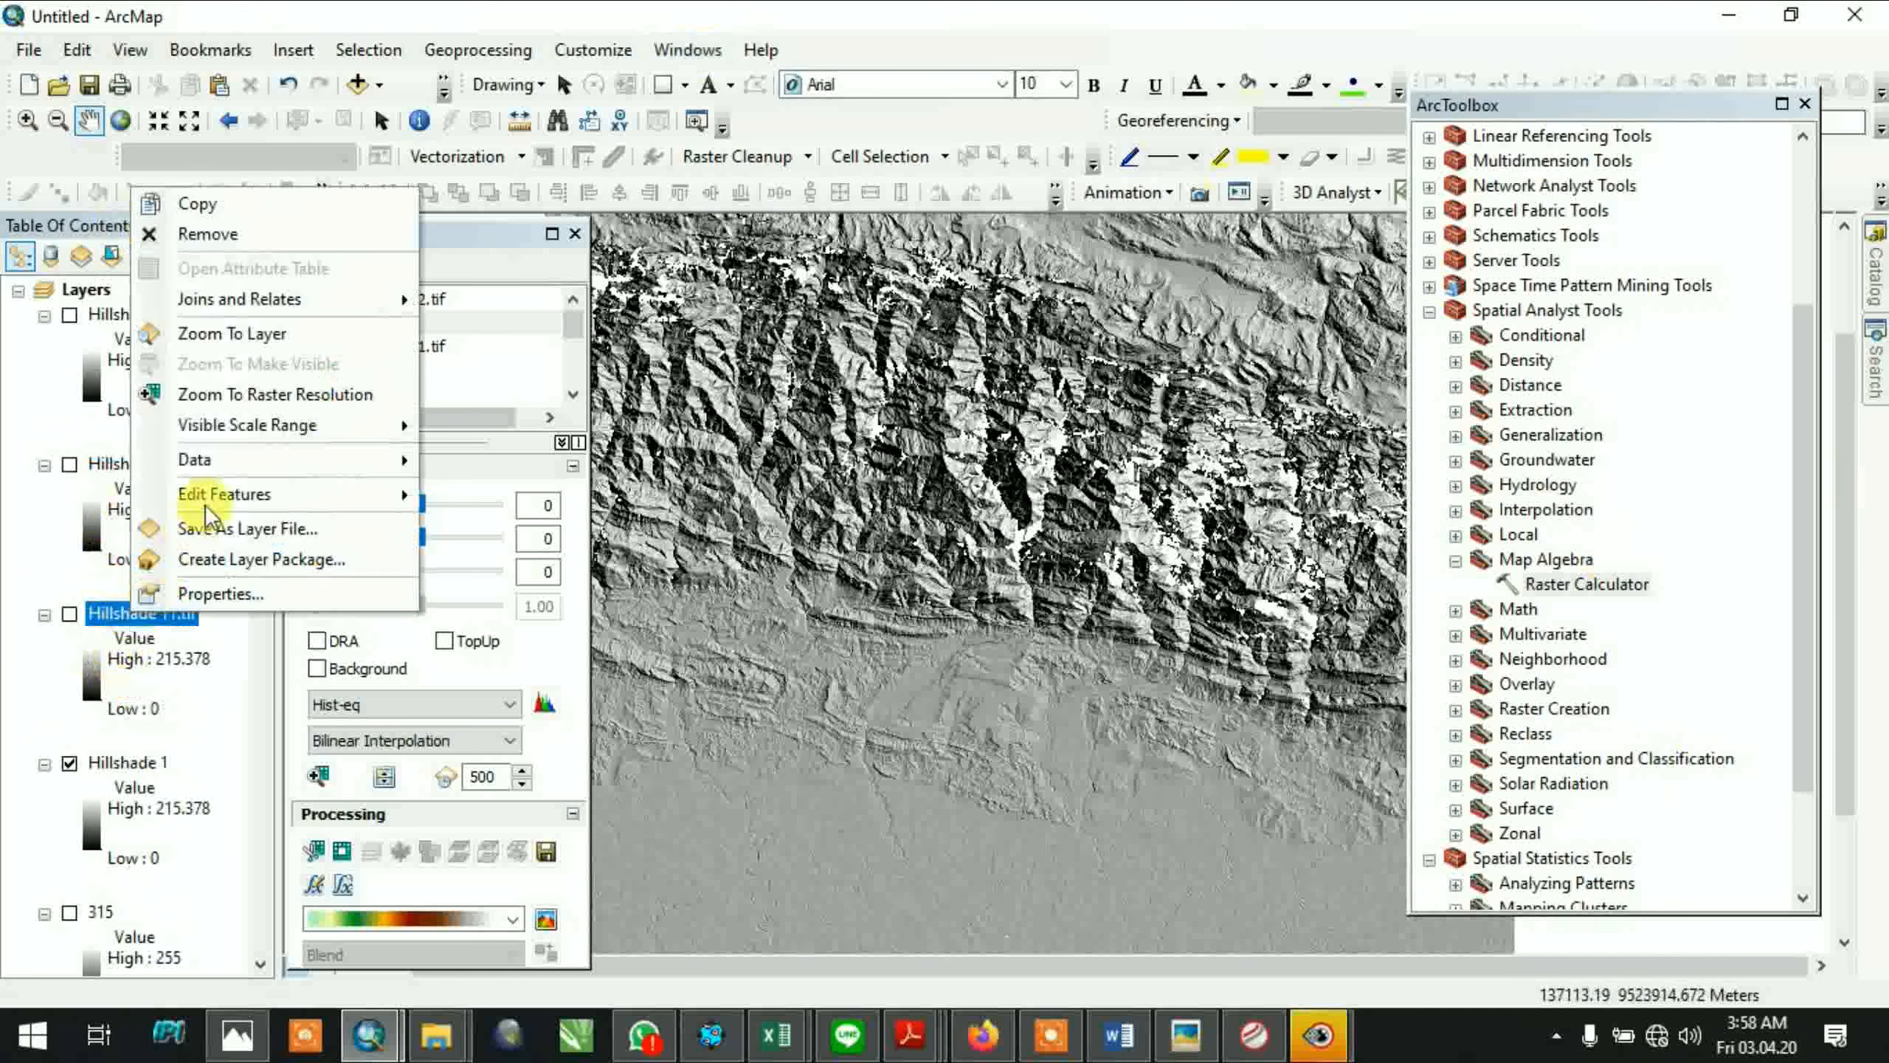
{"action": "left_click", "coordinate": [251, 238]}
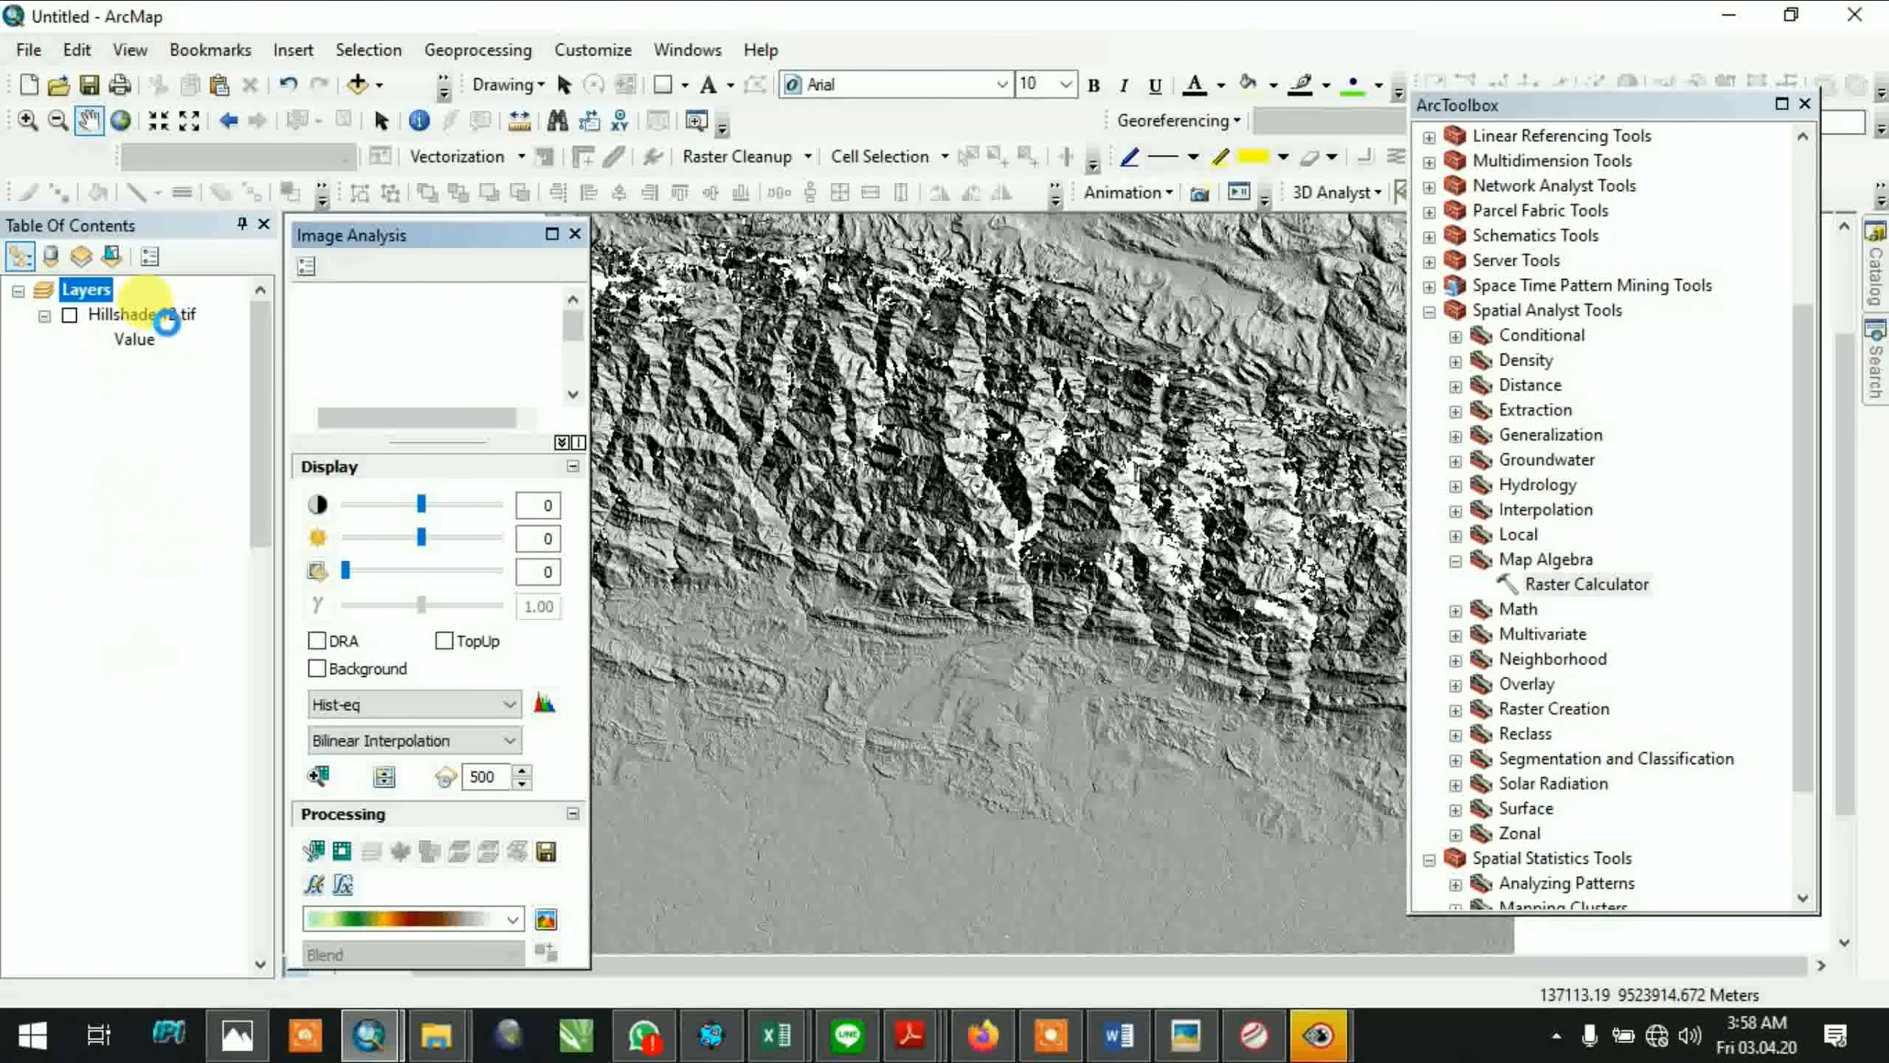
{"action": "right_click", "coordinate": [172, 313]}
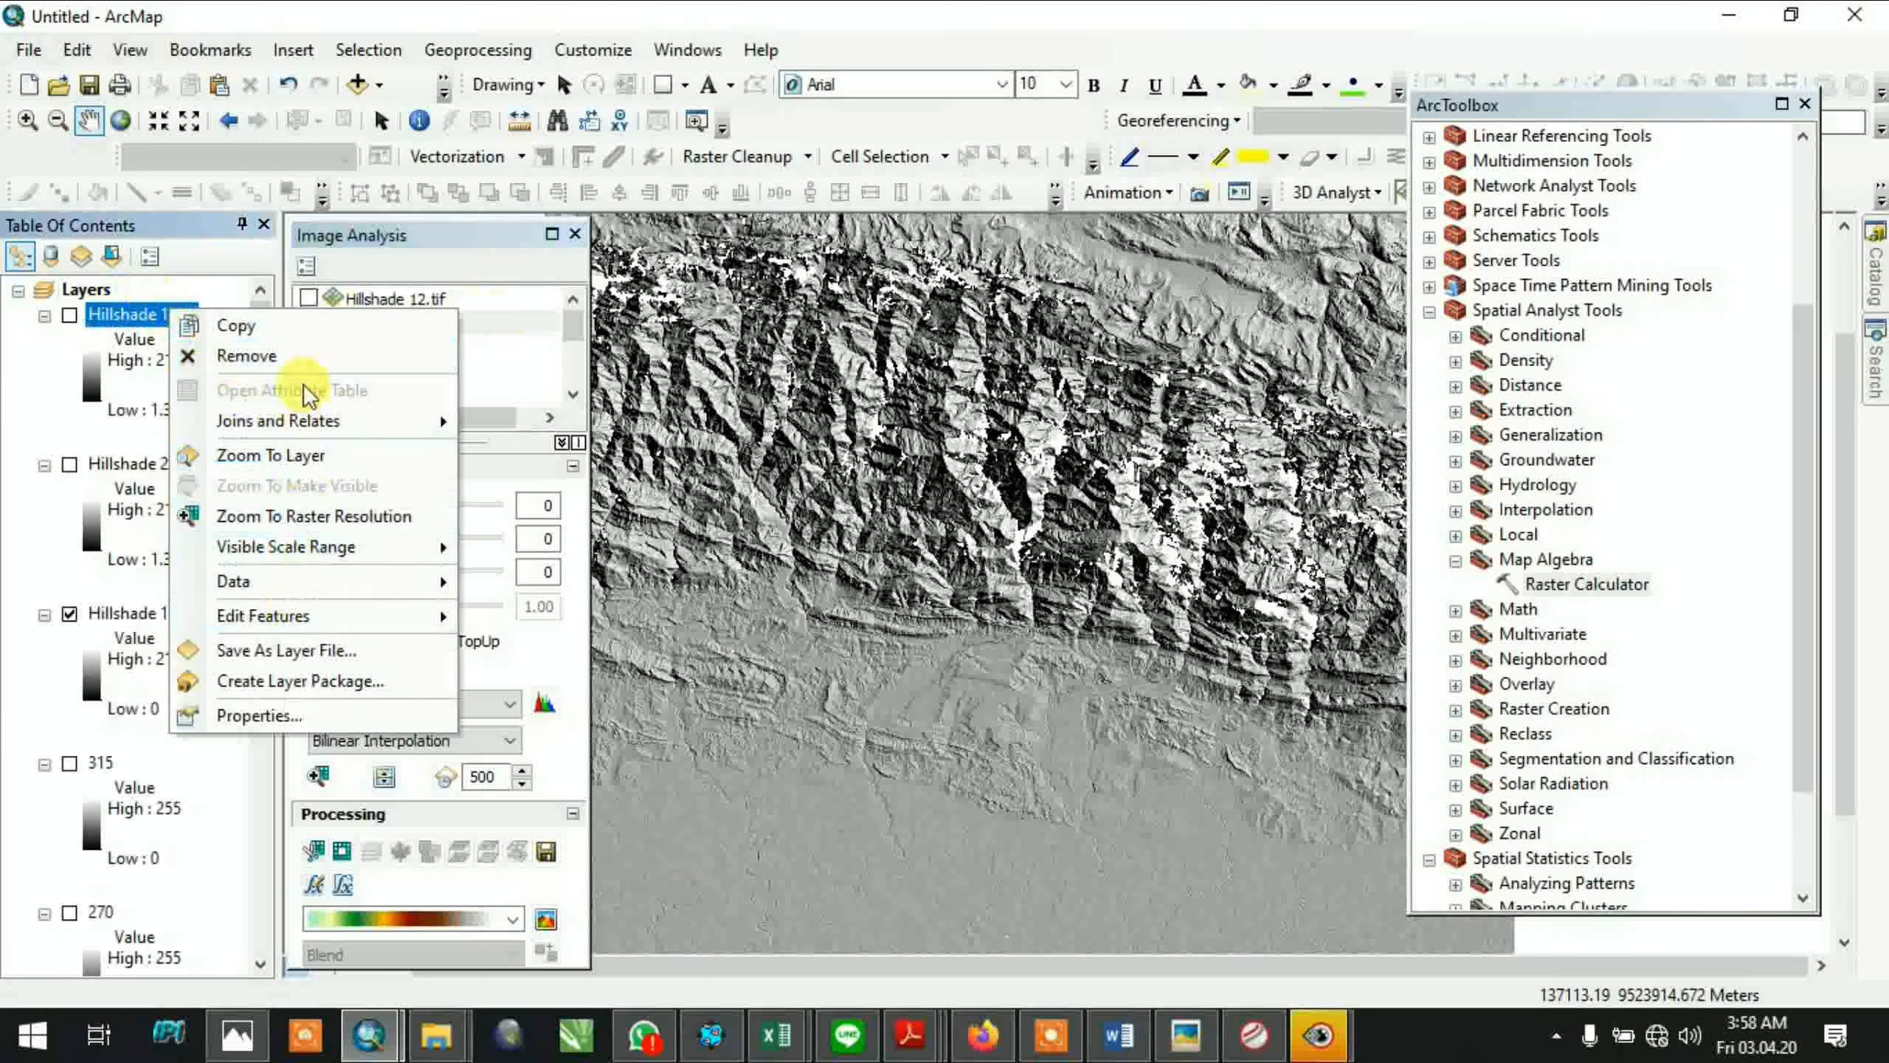
{"action": "left_click", "coordinate": [253, 355]}
Remove the 315, 270, 225 and 180 hillshade layers from the map
{"action": "right_click", "coordinate": [141, 316]}
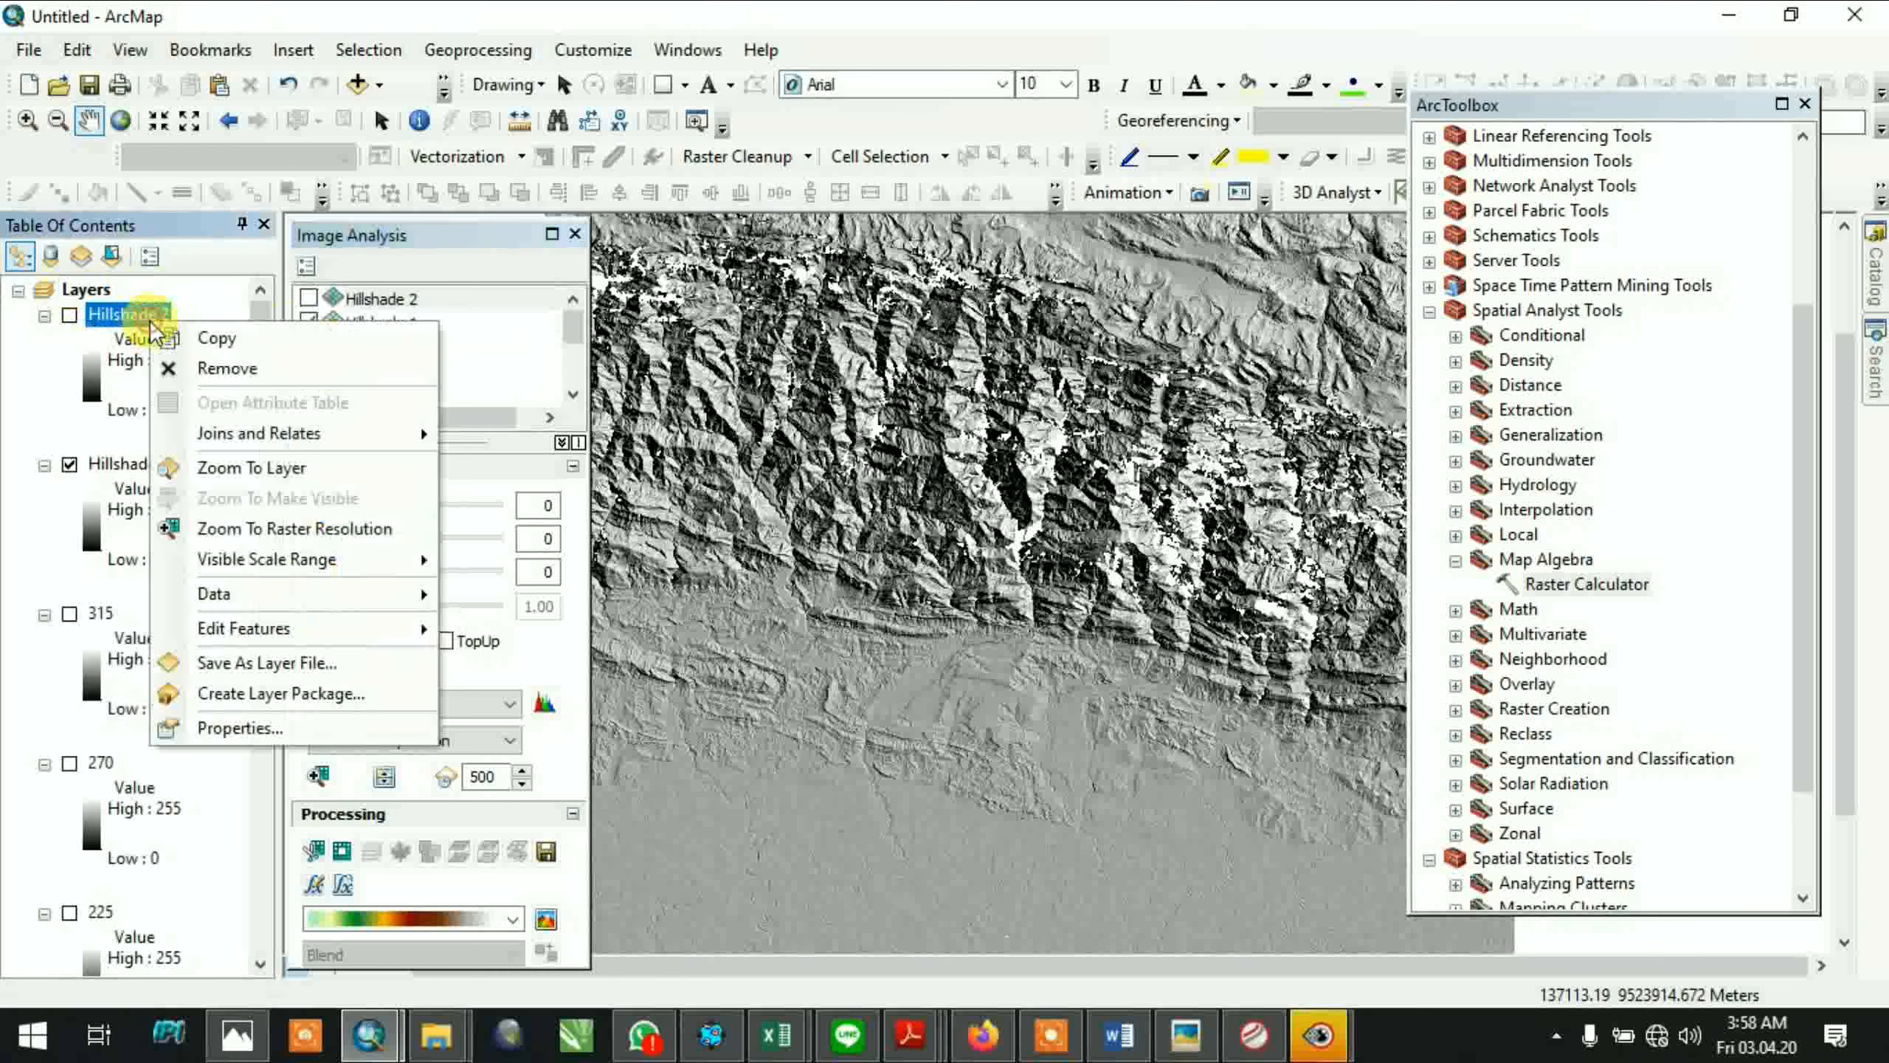
{"action": "left_click", "coordinate": [89, 625]}
{"action": "right_click", "coordinate": [95, 613]}
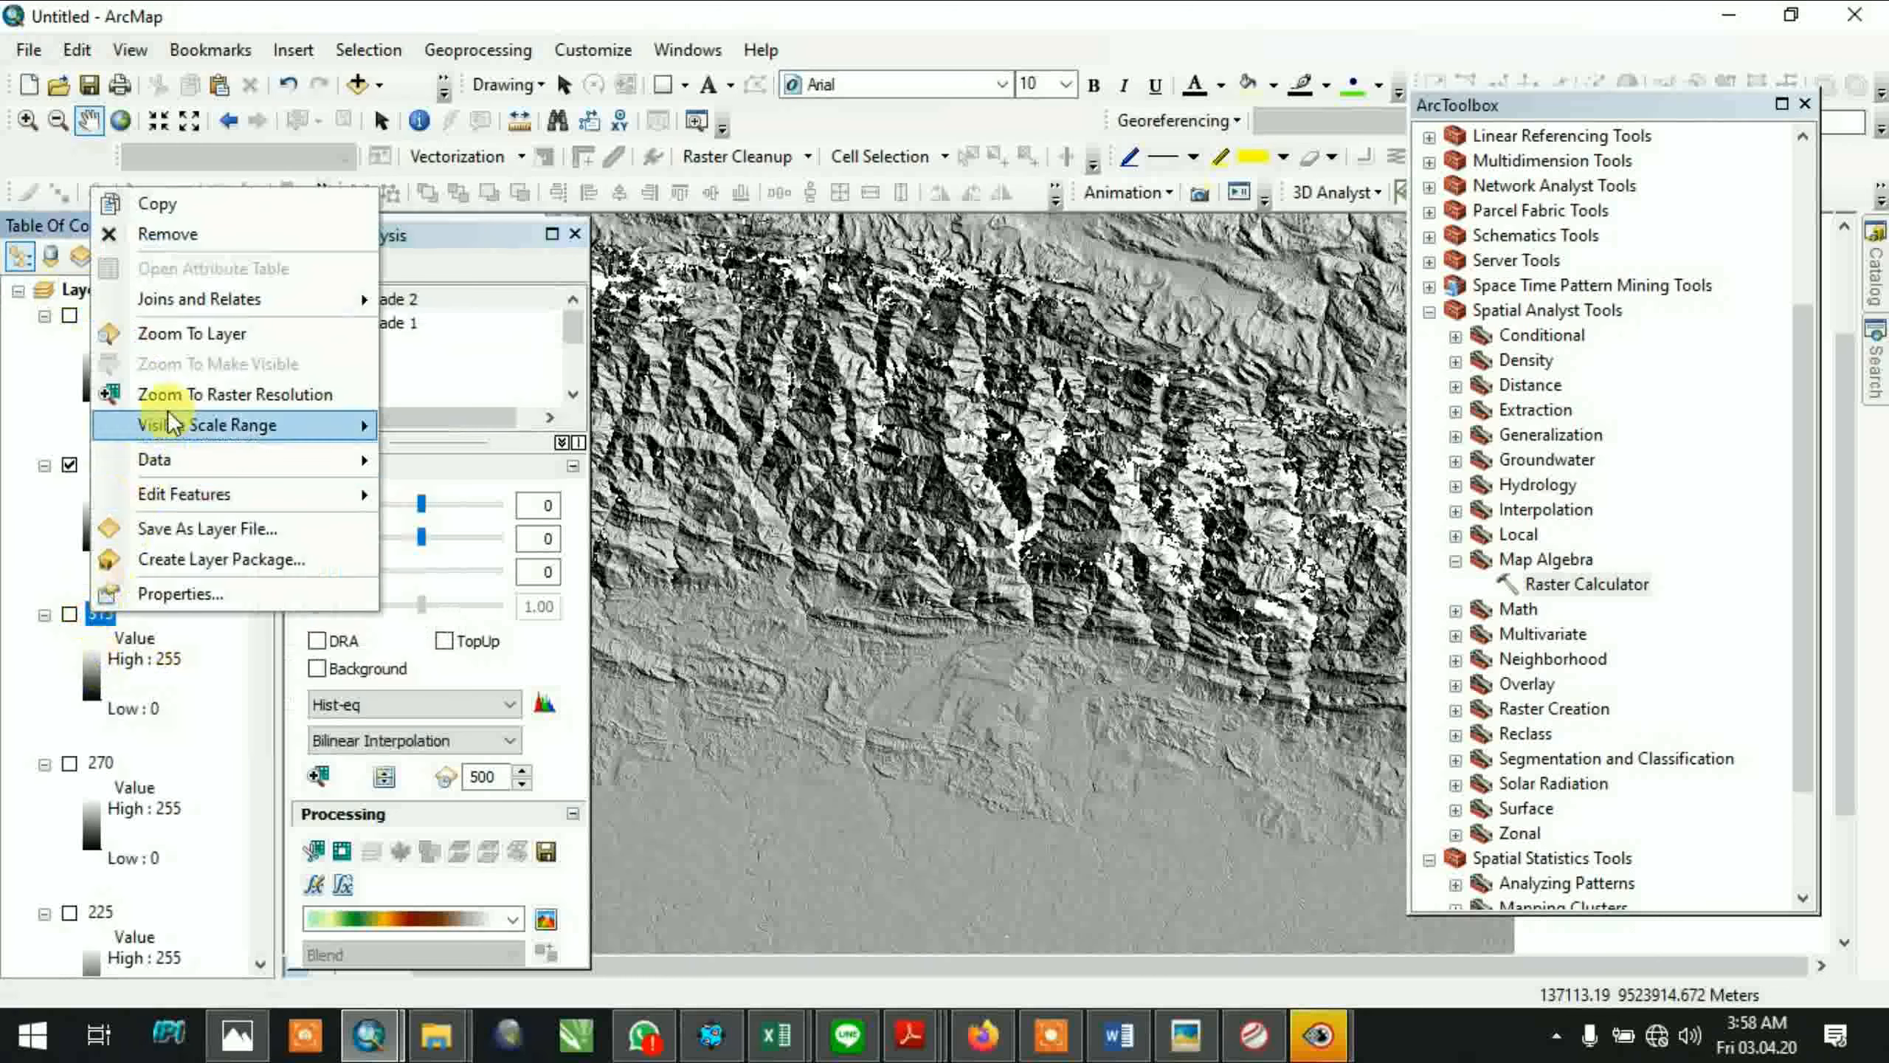
{"action": "left_click", "coordinate": [205, 246]}
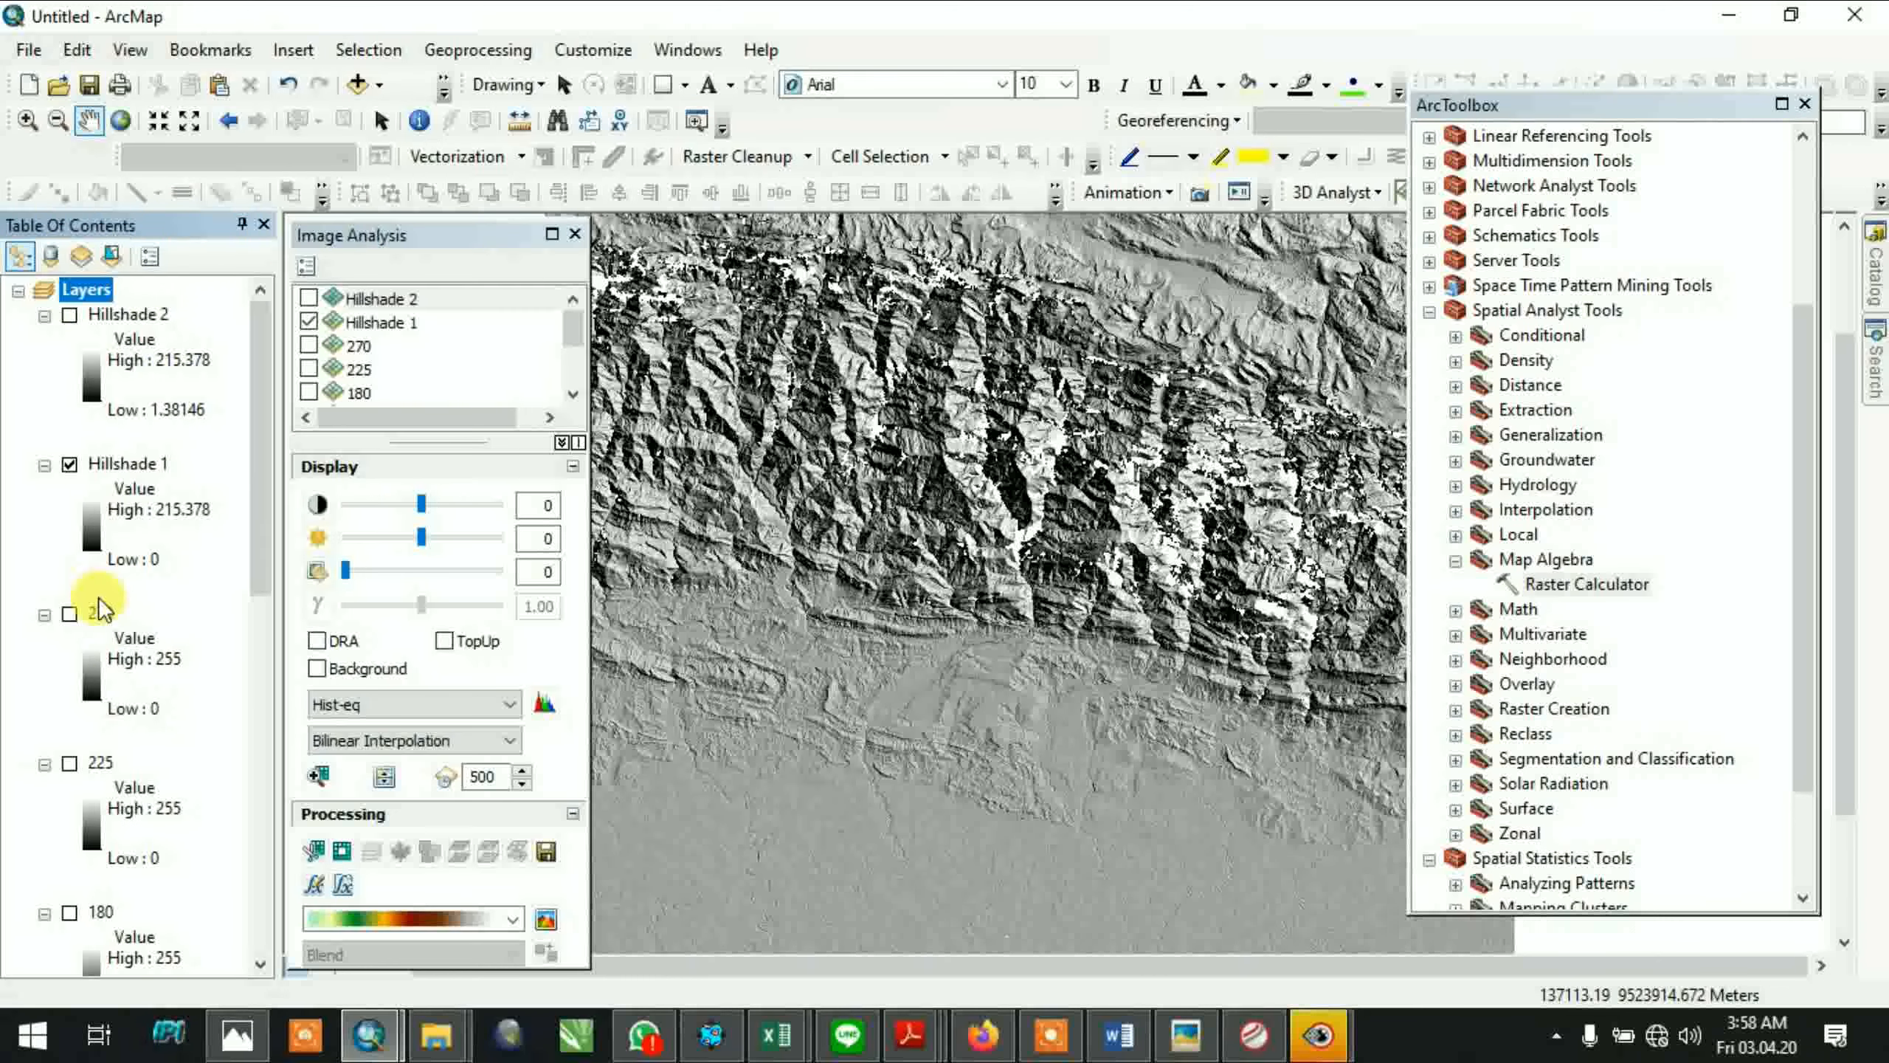
{"action": "right_click", "coordinate": [104, 622]}
{"action": "left_click", "coordinate": [202, 245]}
{"action": "right_click", "coordinate": [99, 611]}
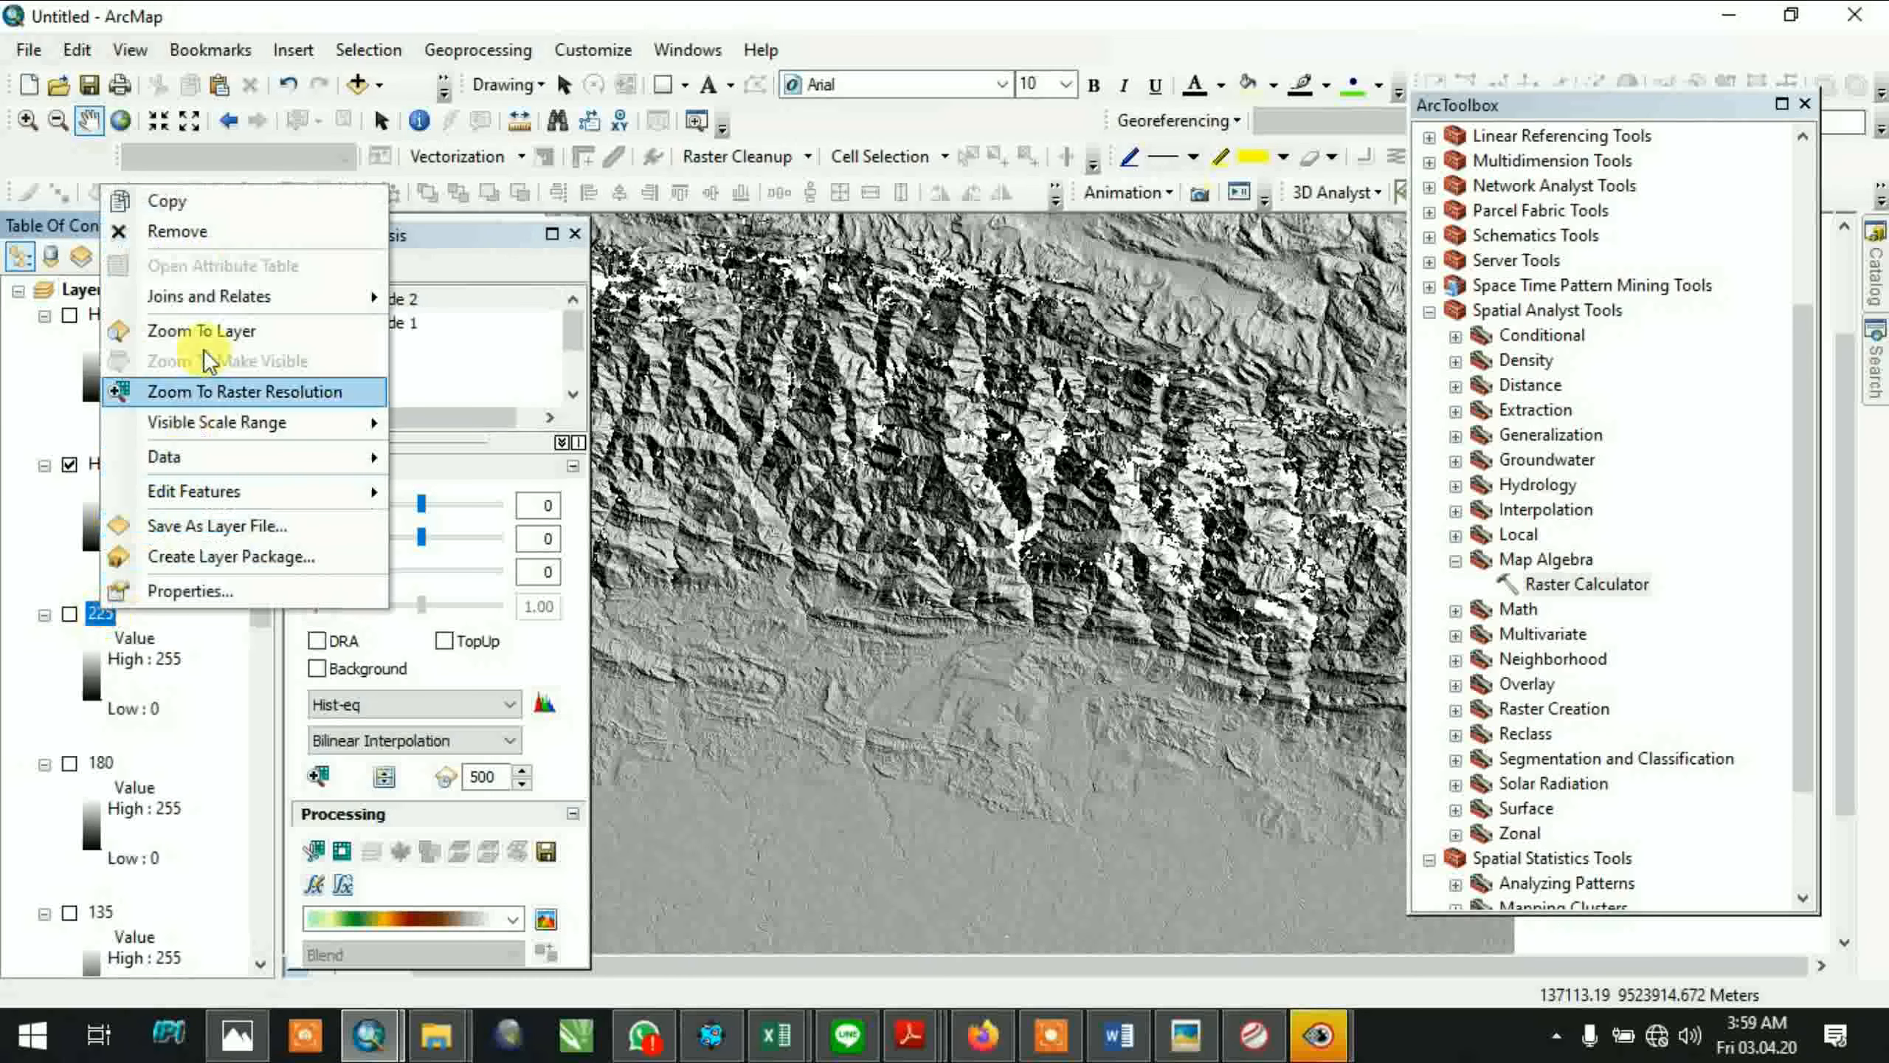
{"action": "left_click", "coordinate": [192, 231]}
{"action": "right_click", "coordinate": [102, 604]}
{"action": "left_click", "coordinate": [192, 226]}
Remove the remaining 135, 90, 45 and 0 hillshade layers from the map
{"action": "right_click", "coordinate": [110, 619]}
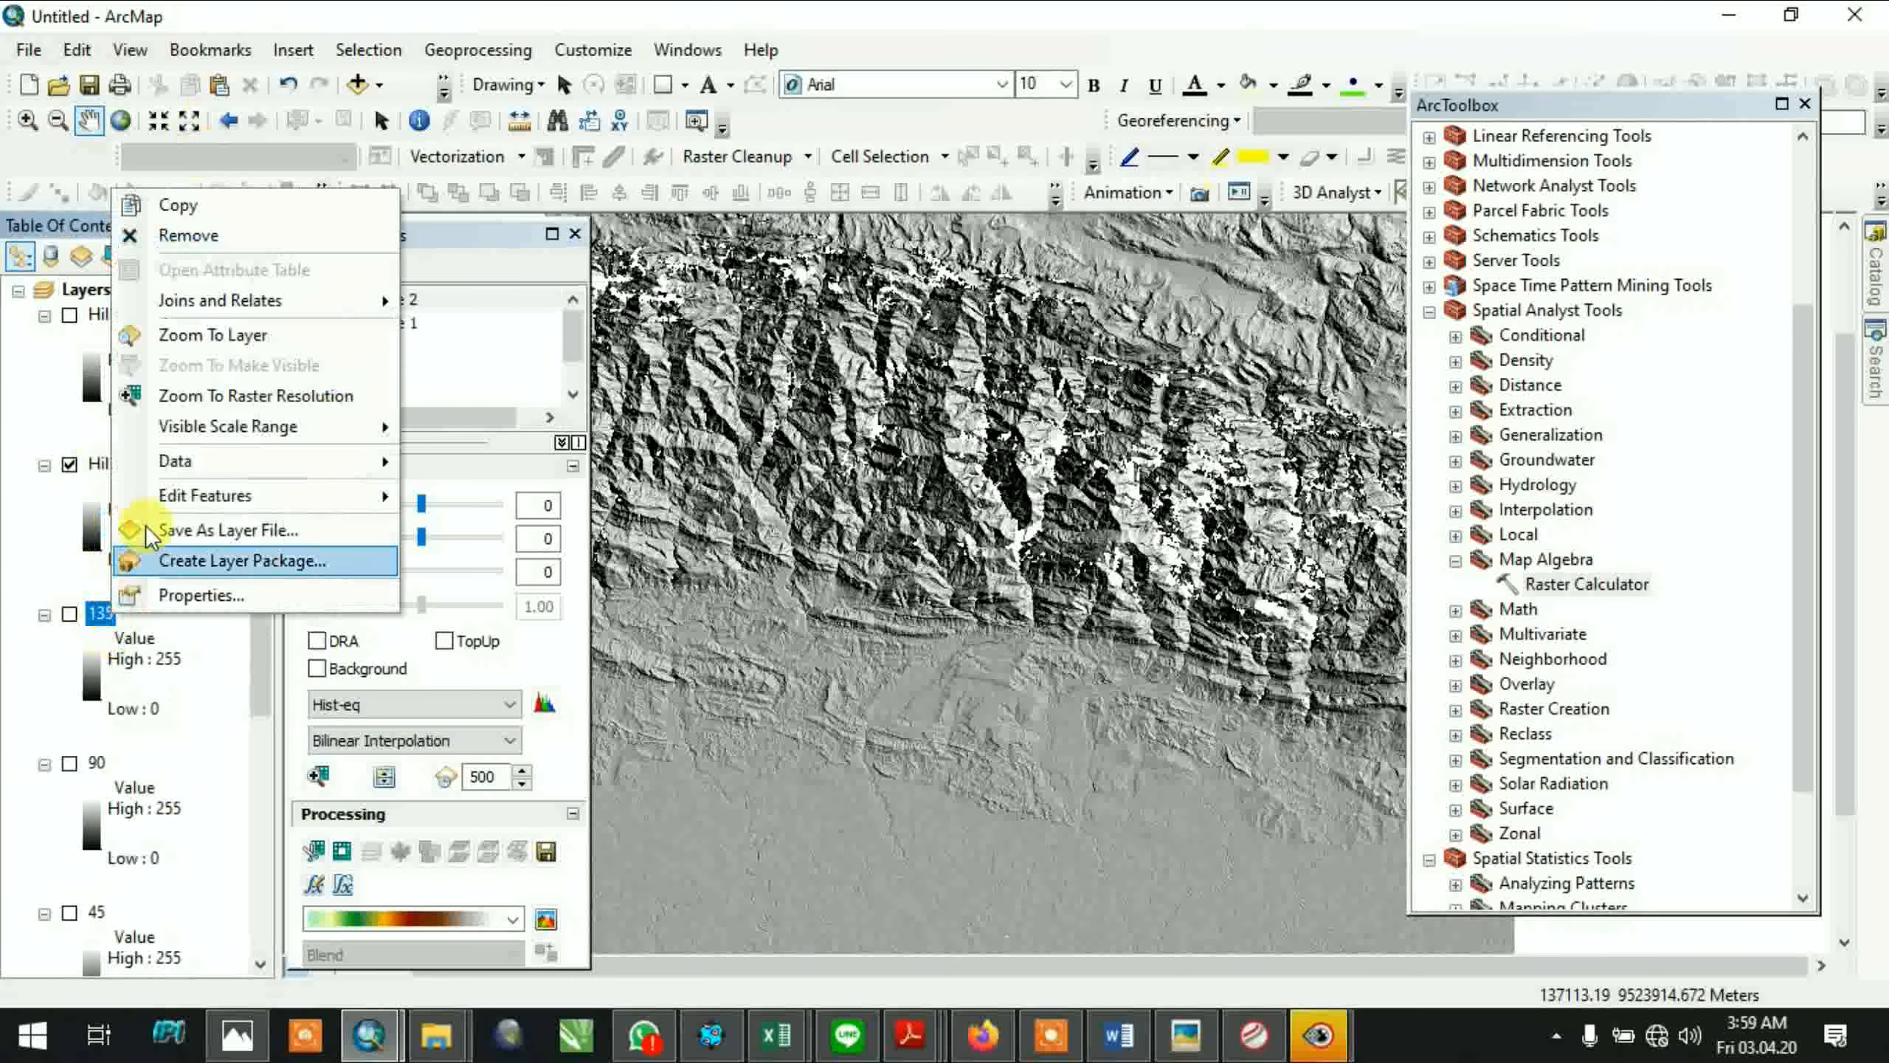
{"action": "left_click", "coordinate": [191, 229]}
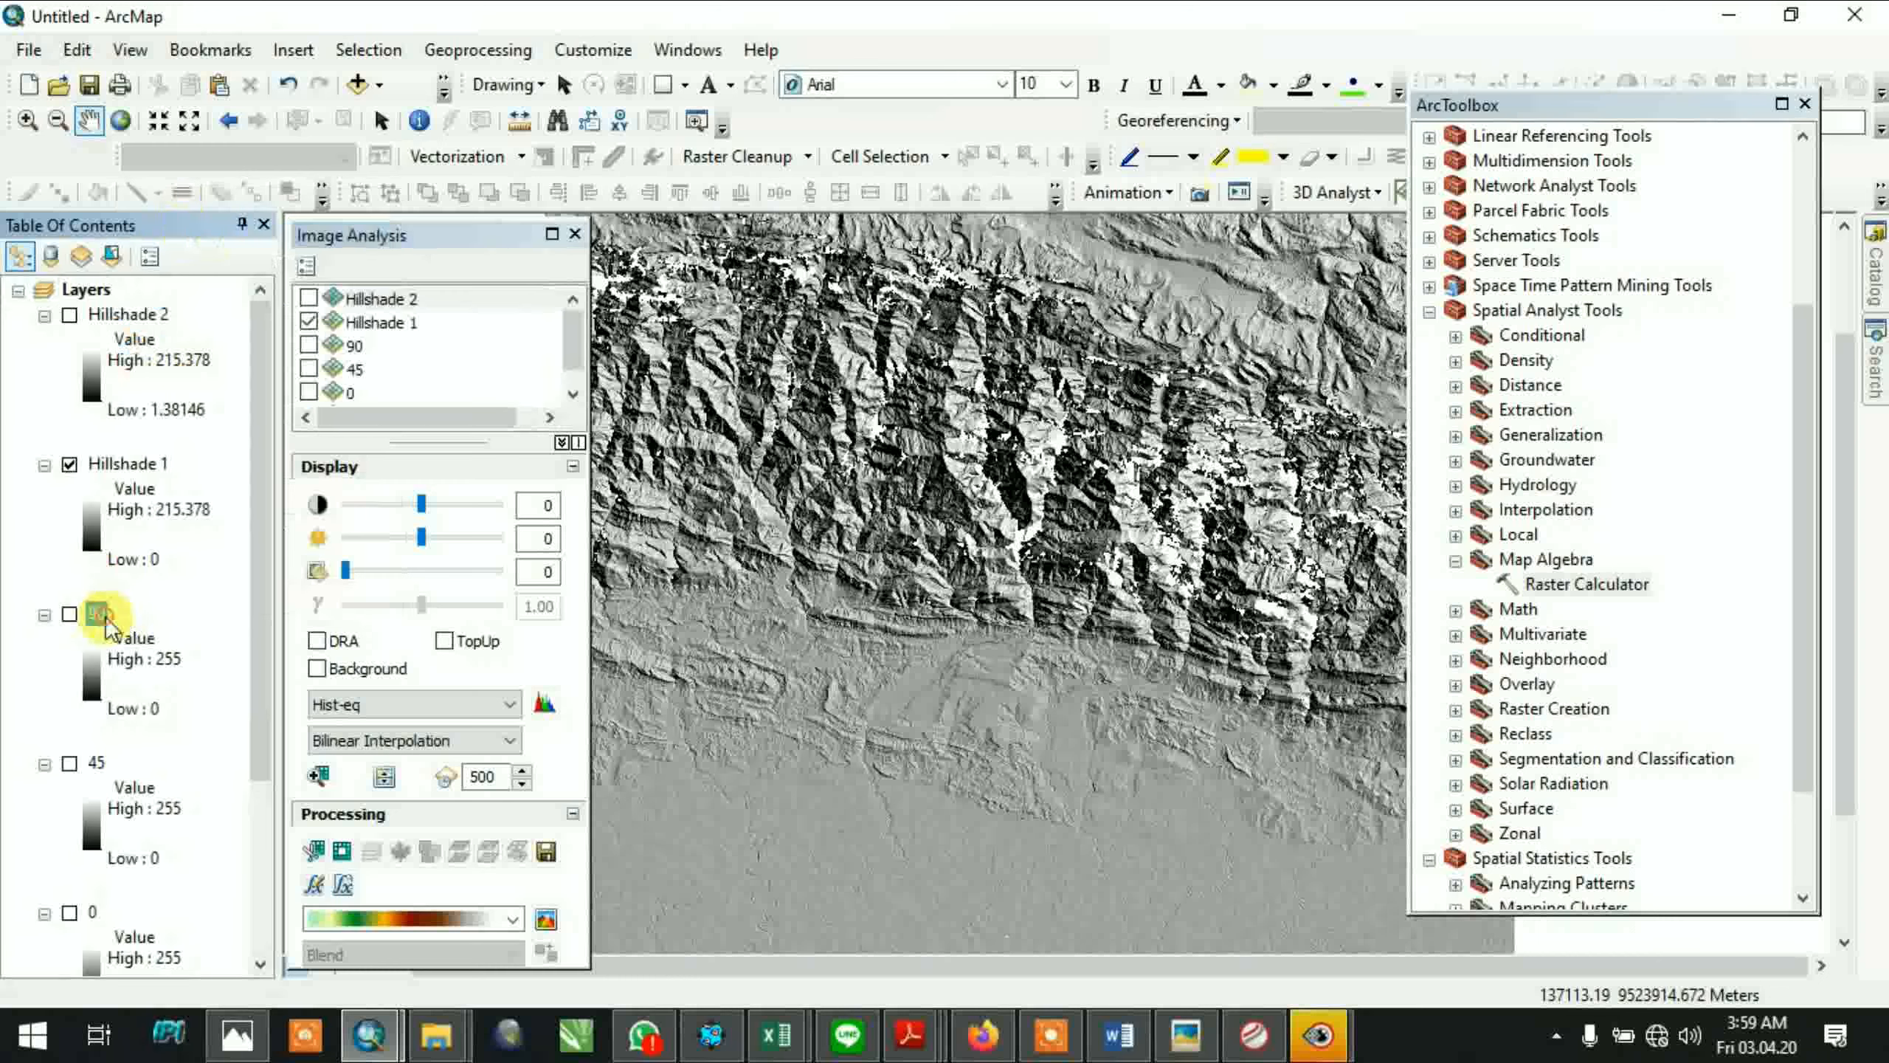
{"action": "right_click", "coordinate": [107, 623]}
{"action": "left_click", "coordinate": [192, 230]}
{"action": "right_click", "coordinate": [104, 606]}
{"action": "left_click", "coordinate": [192, 226]}
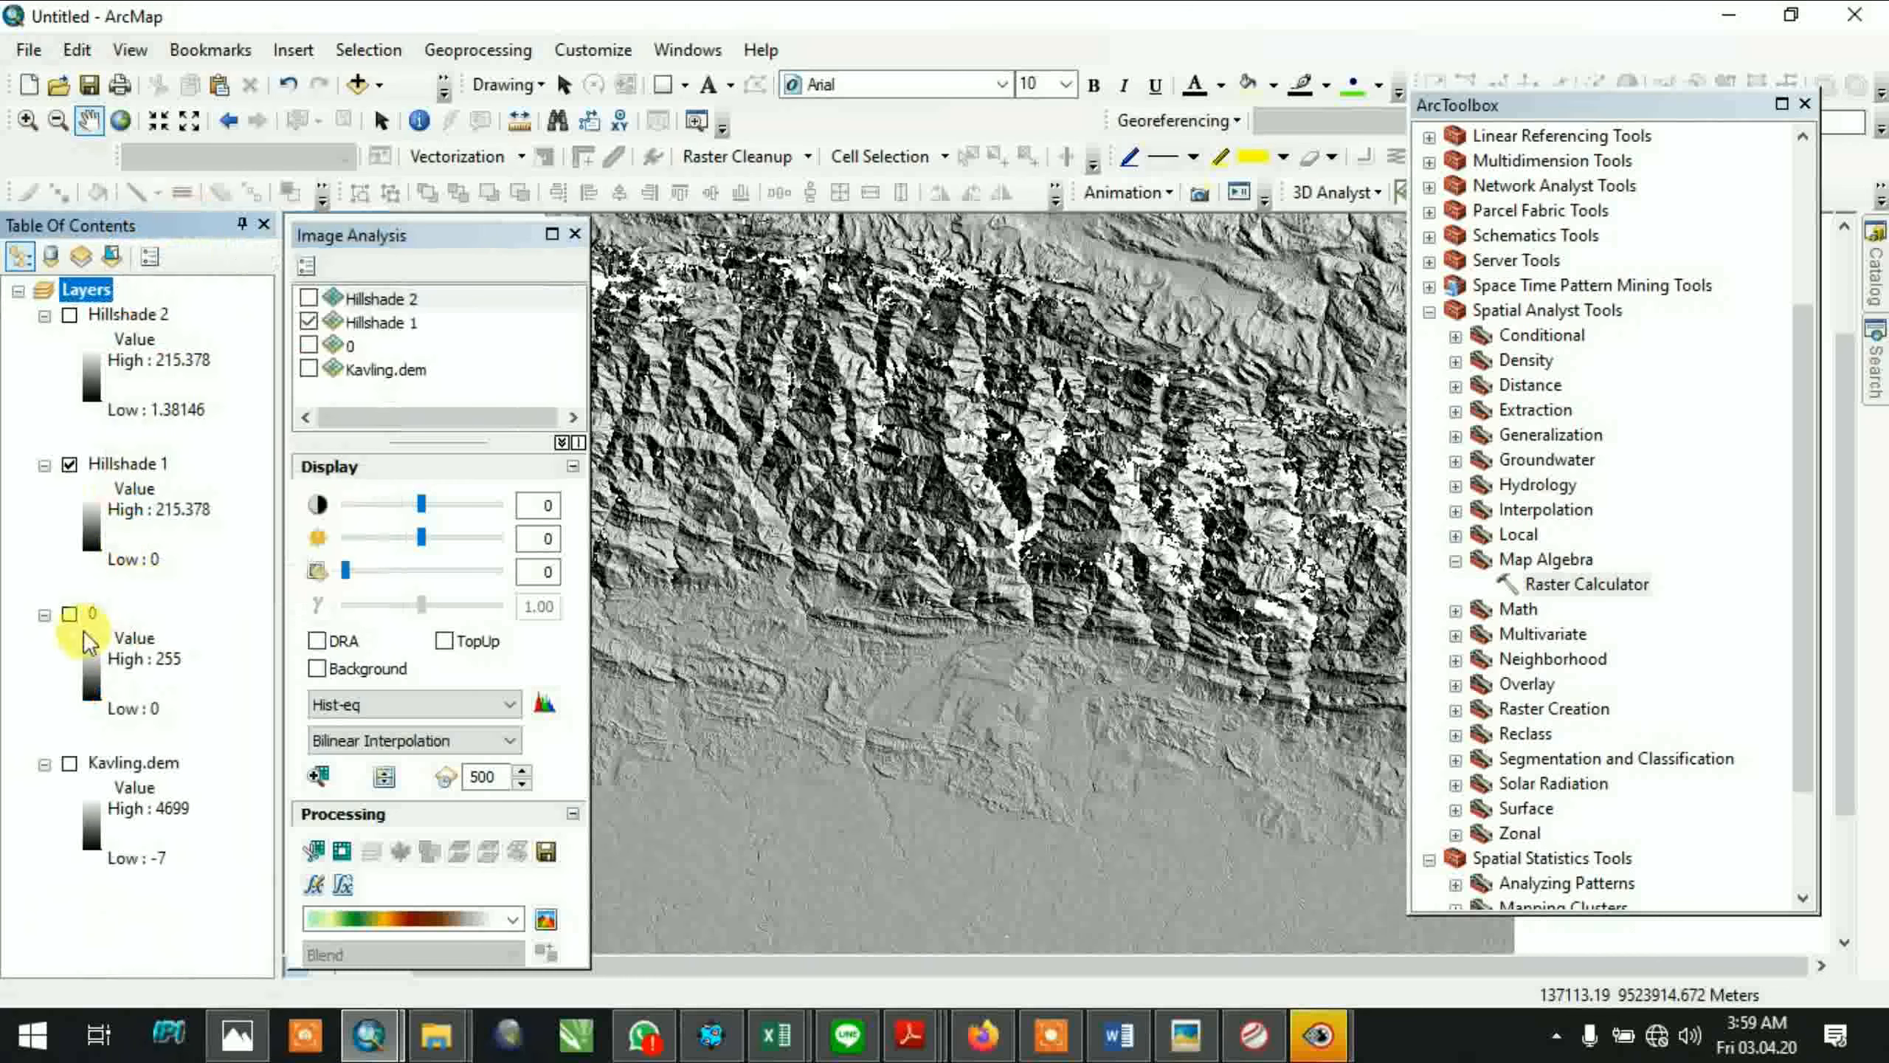
{"action": "right_click", "coordinate": [83, 629]}
{"action": "left_click", "coordinate": [174, 248]}
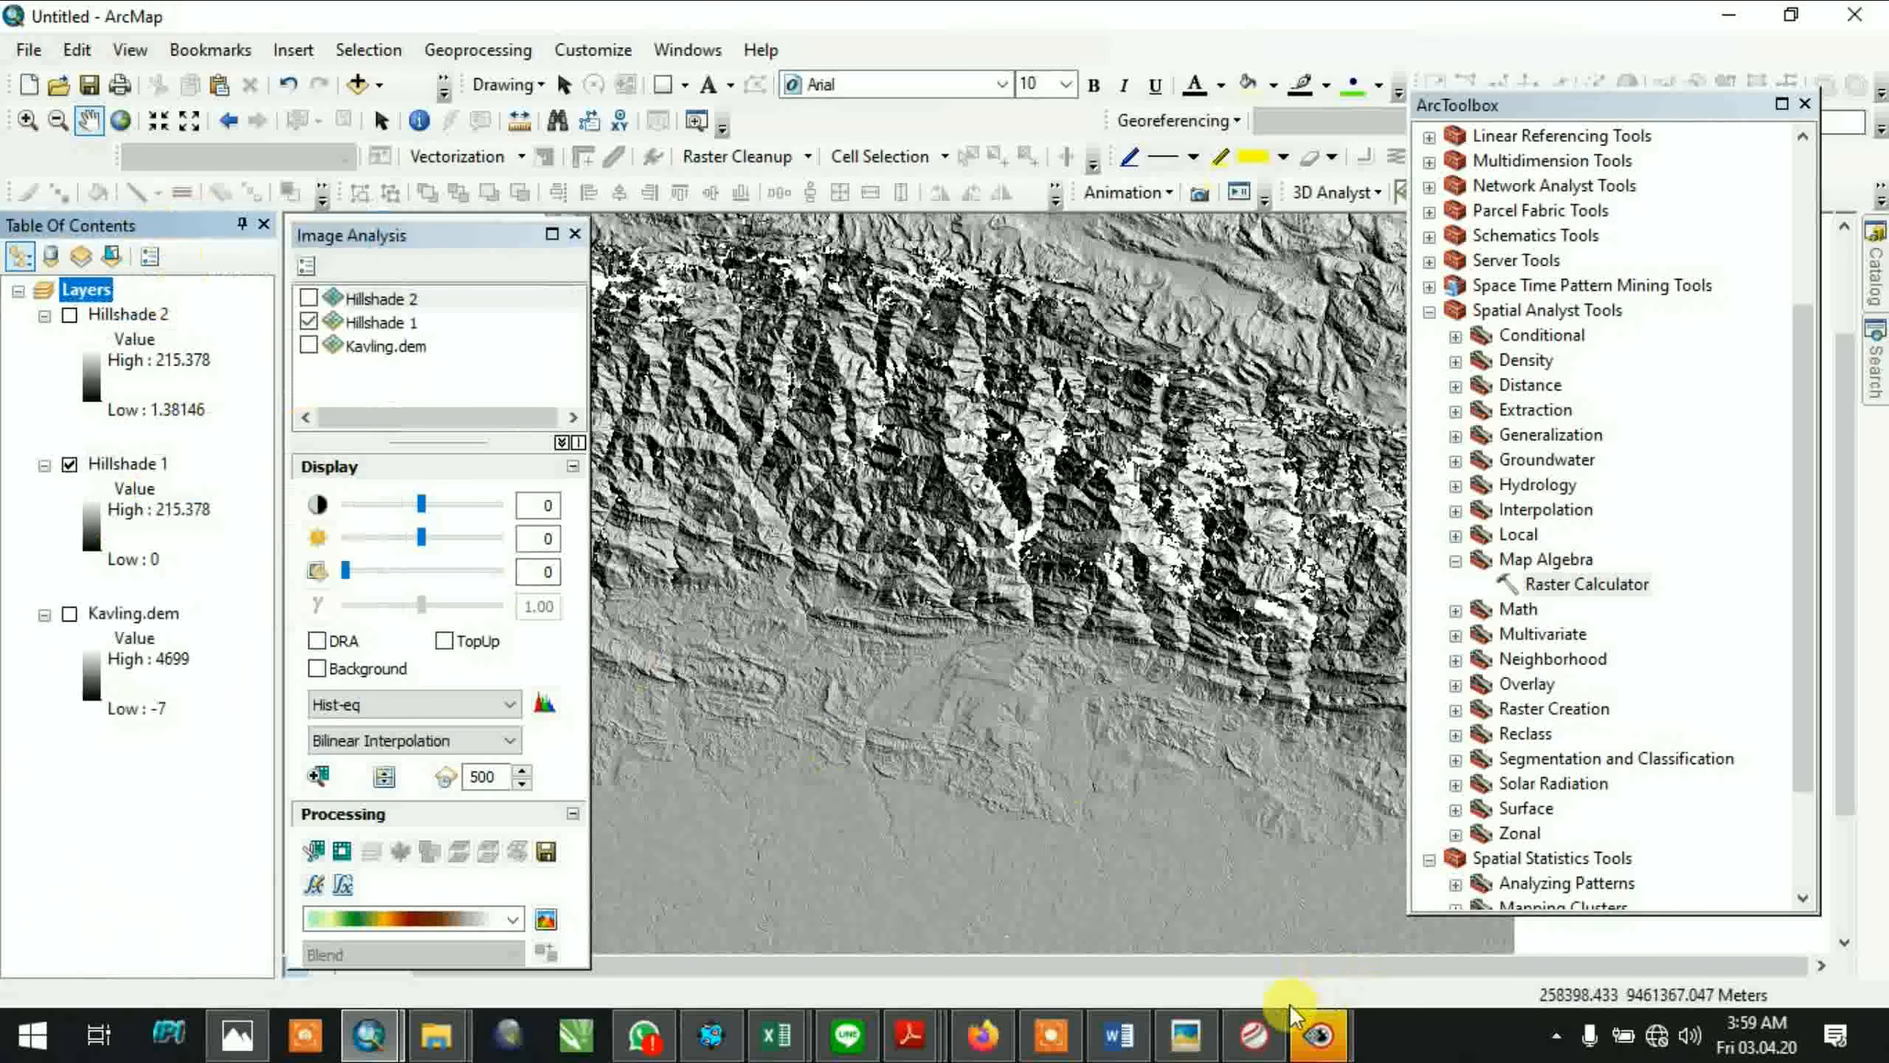
{"action": "left_click", "coordinate": [1263, 1034]}
{"action": "left_click", "coordinate": [1042, 1032]}
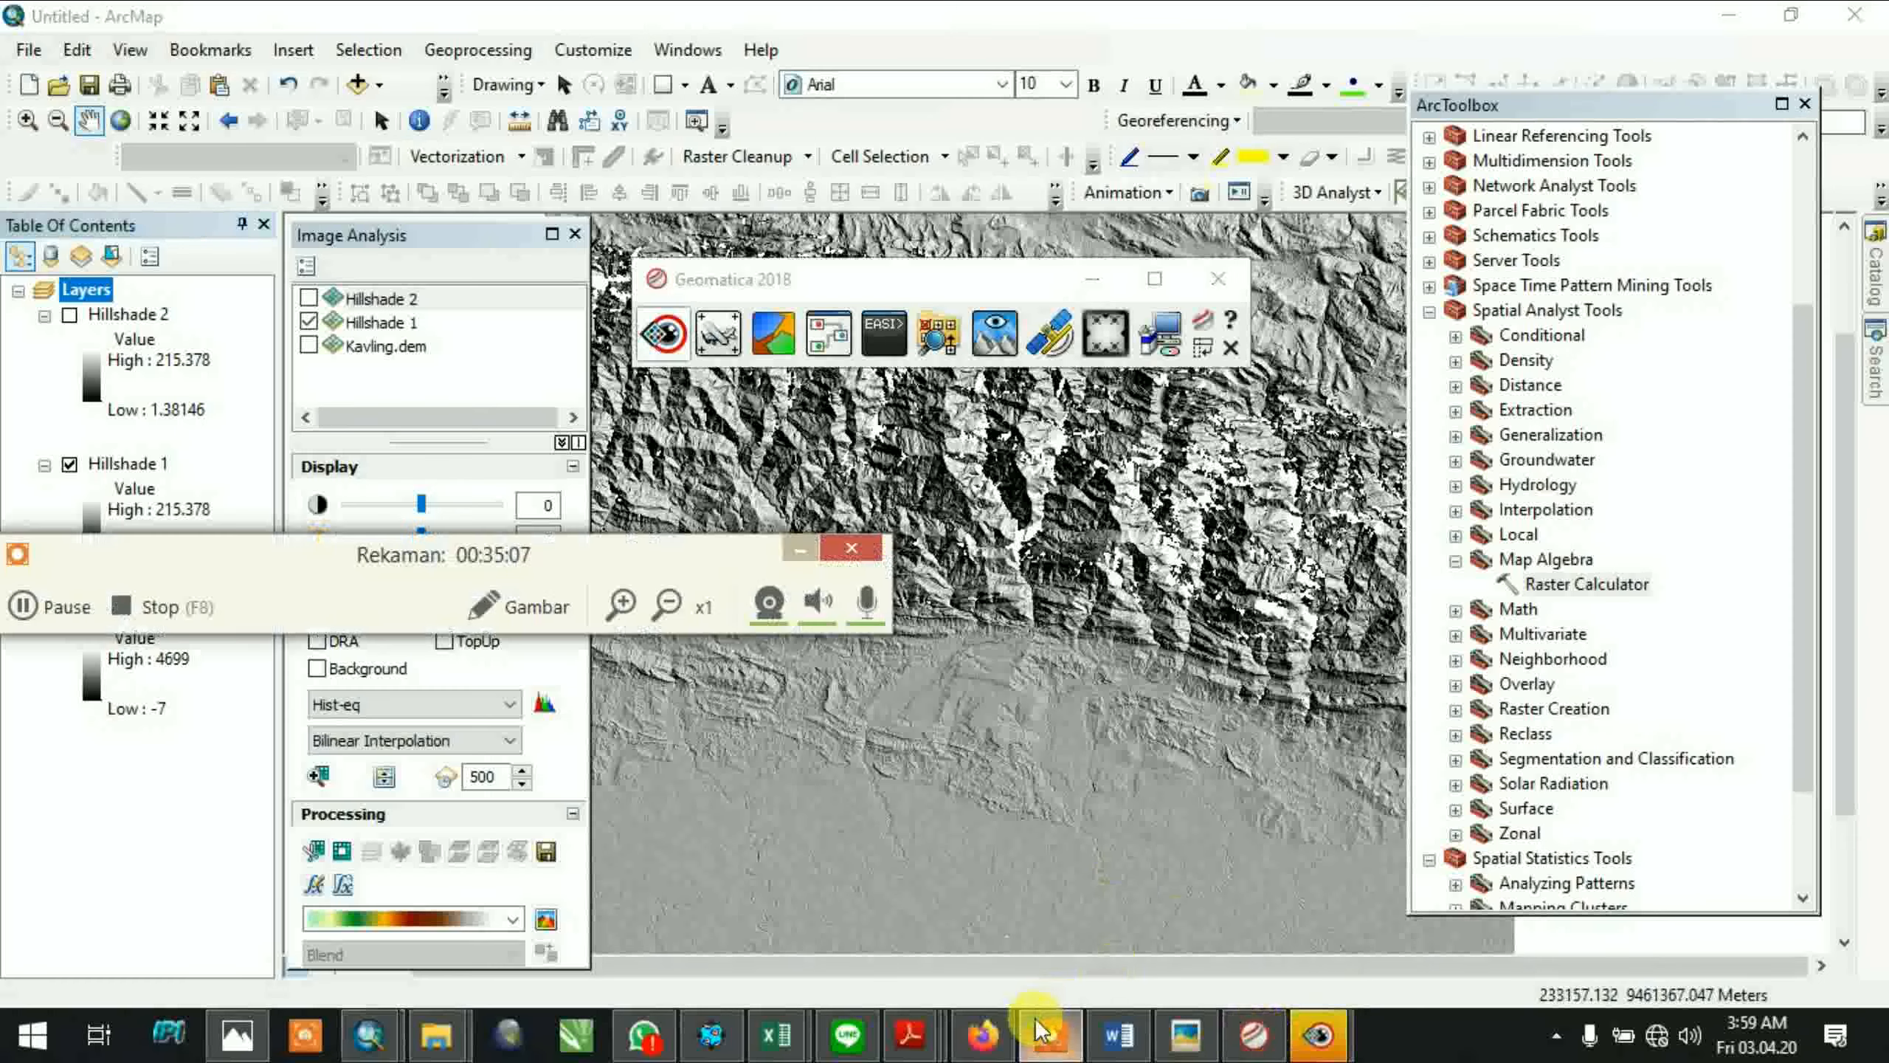
{"action": "left_click", "coordinate": [25, 612]}
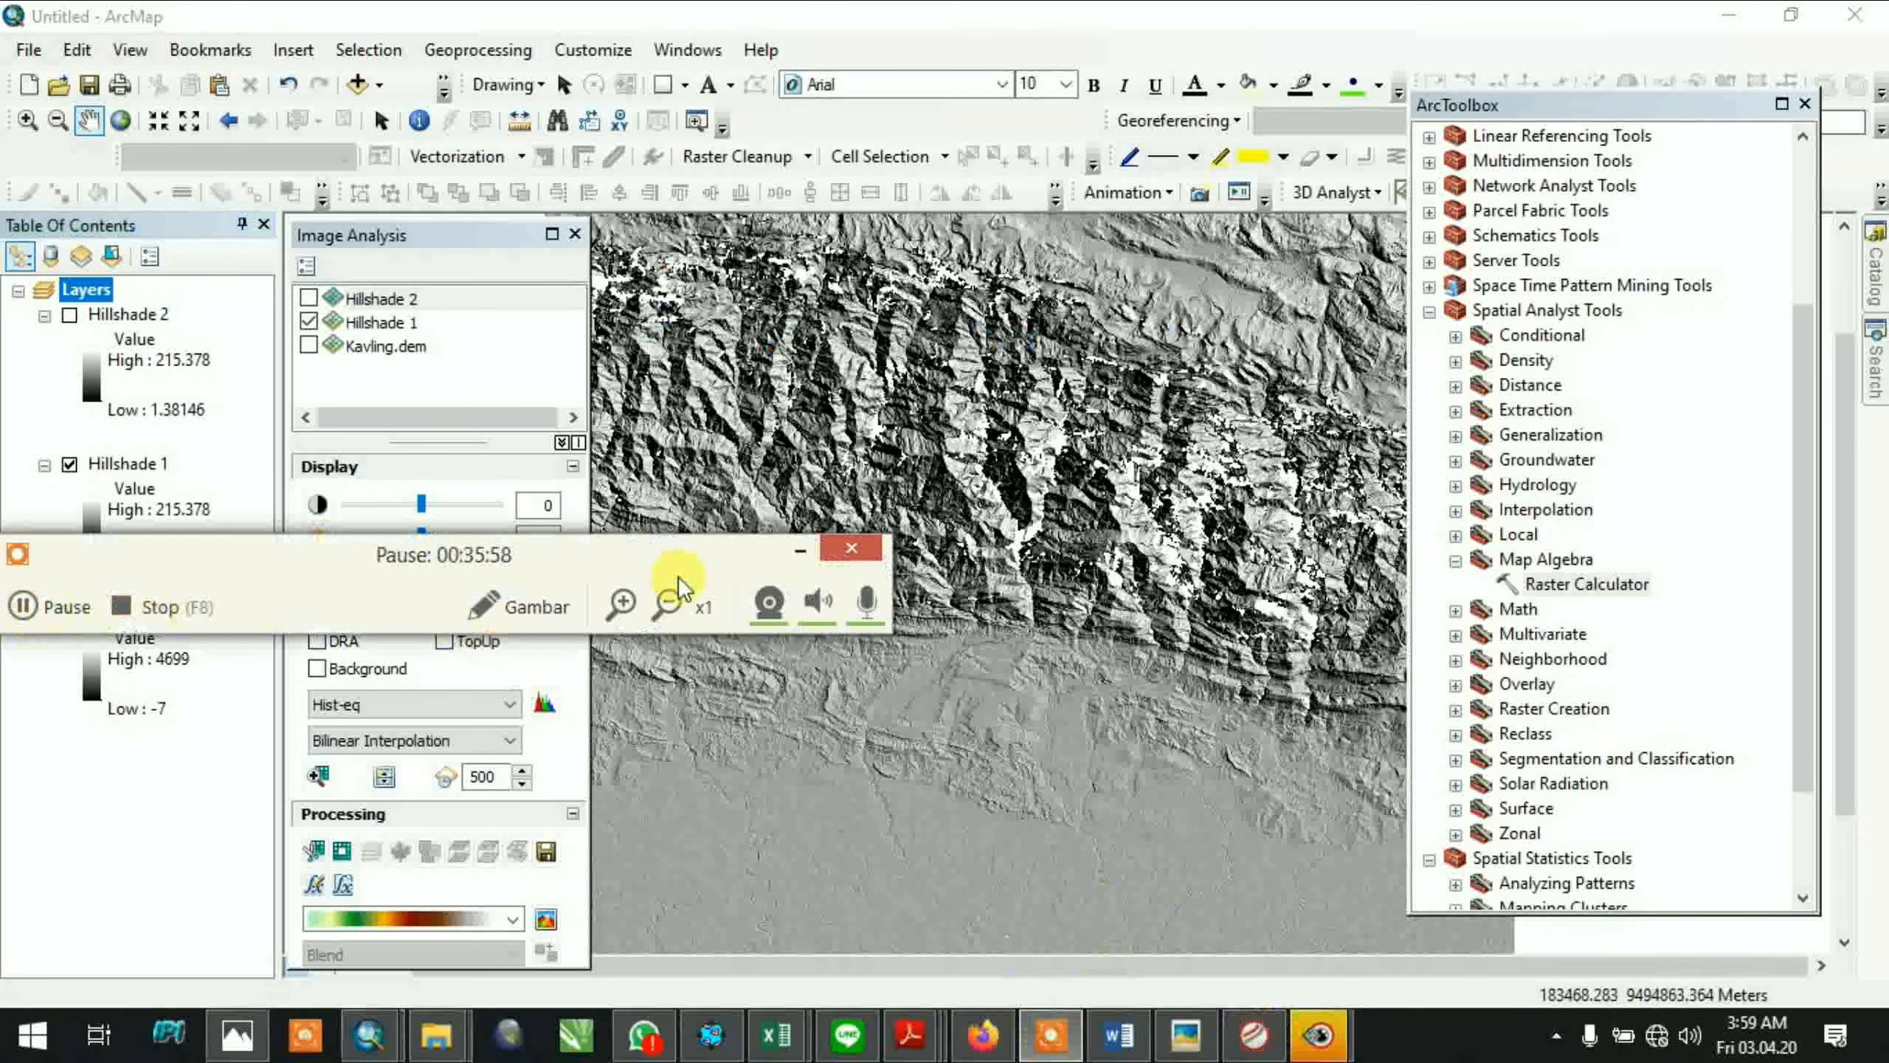
{"action": "left_click", "coordinate": [799, 551]}
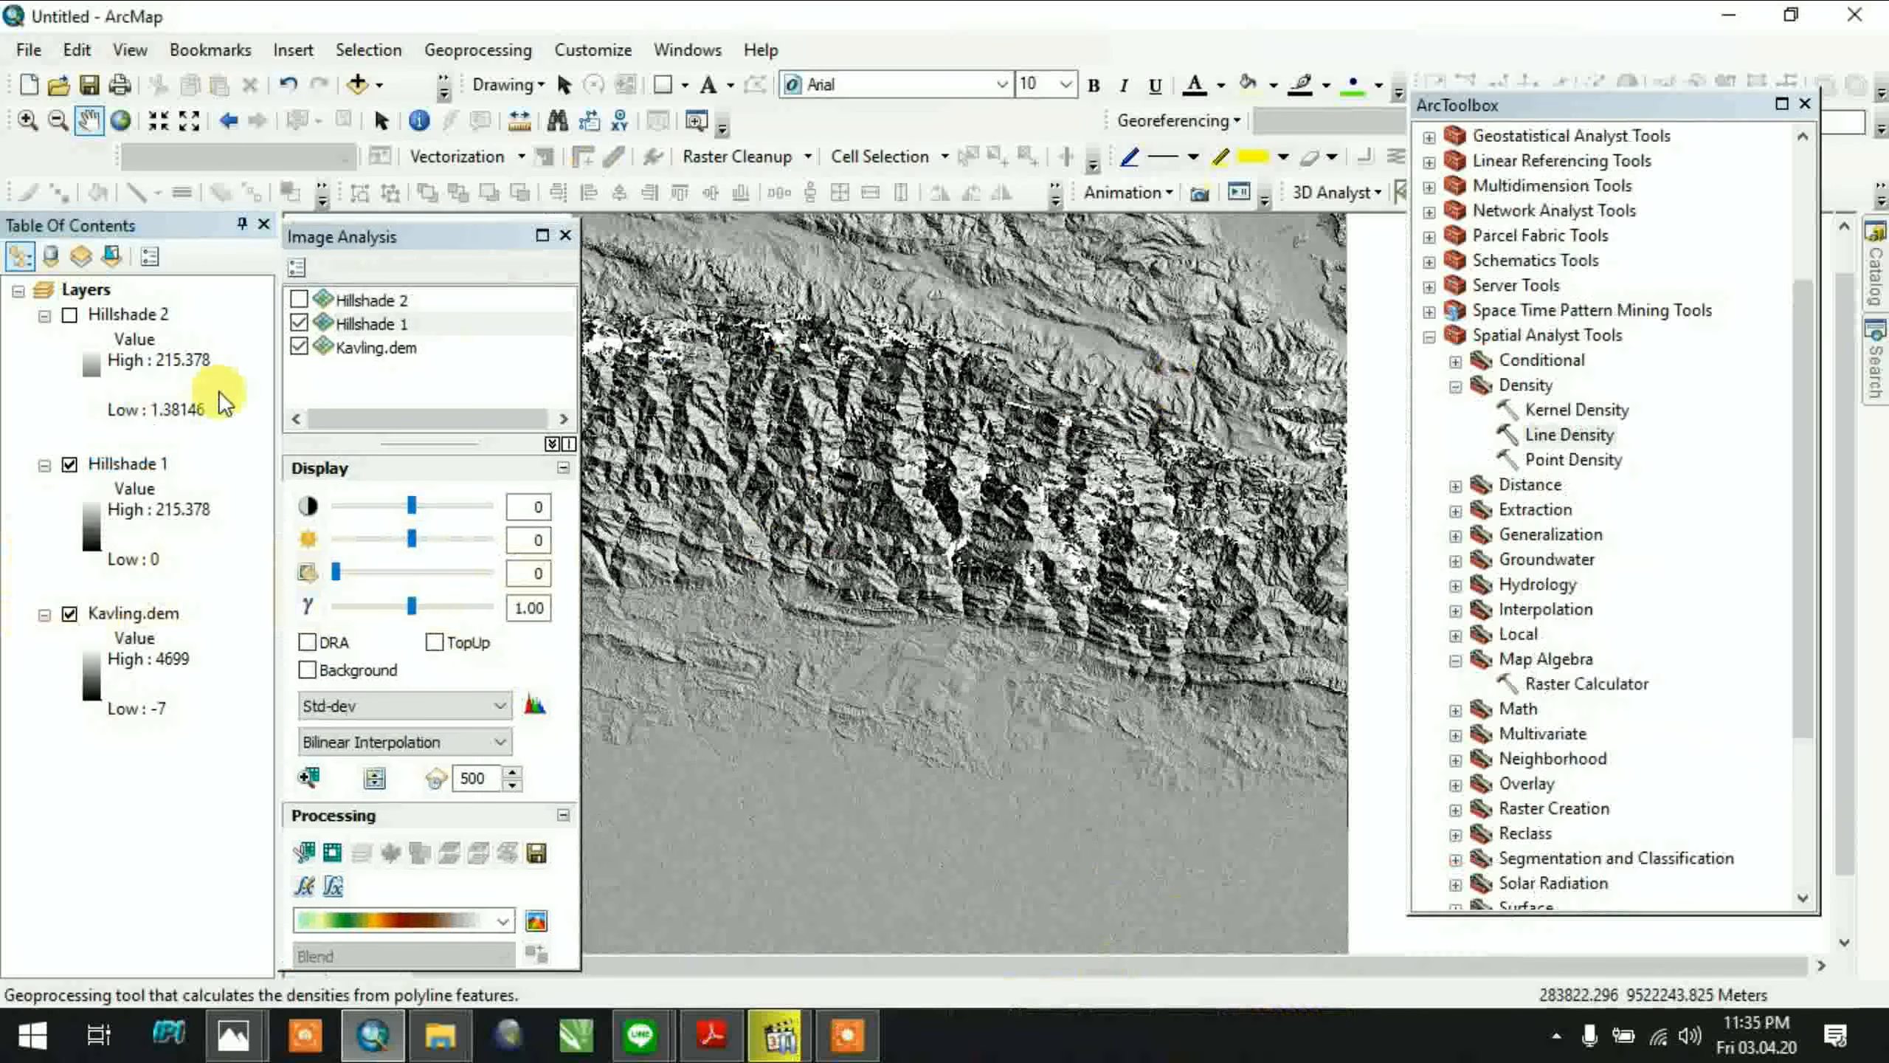
Select the Hillshade 1 layer and hide the Kavling.dem layer on the map
{"action": "left_click", "coordinate": [119, 320]}
{"action": "left_click", "coordinate": [127, 464]}
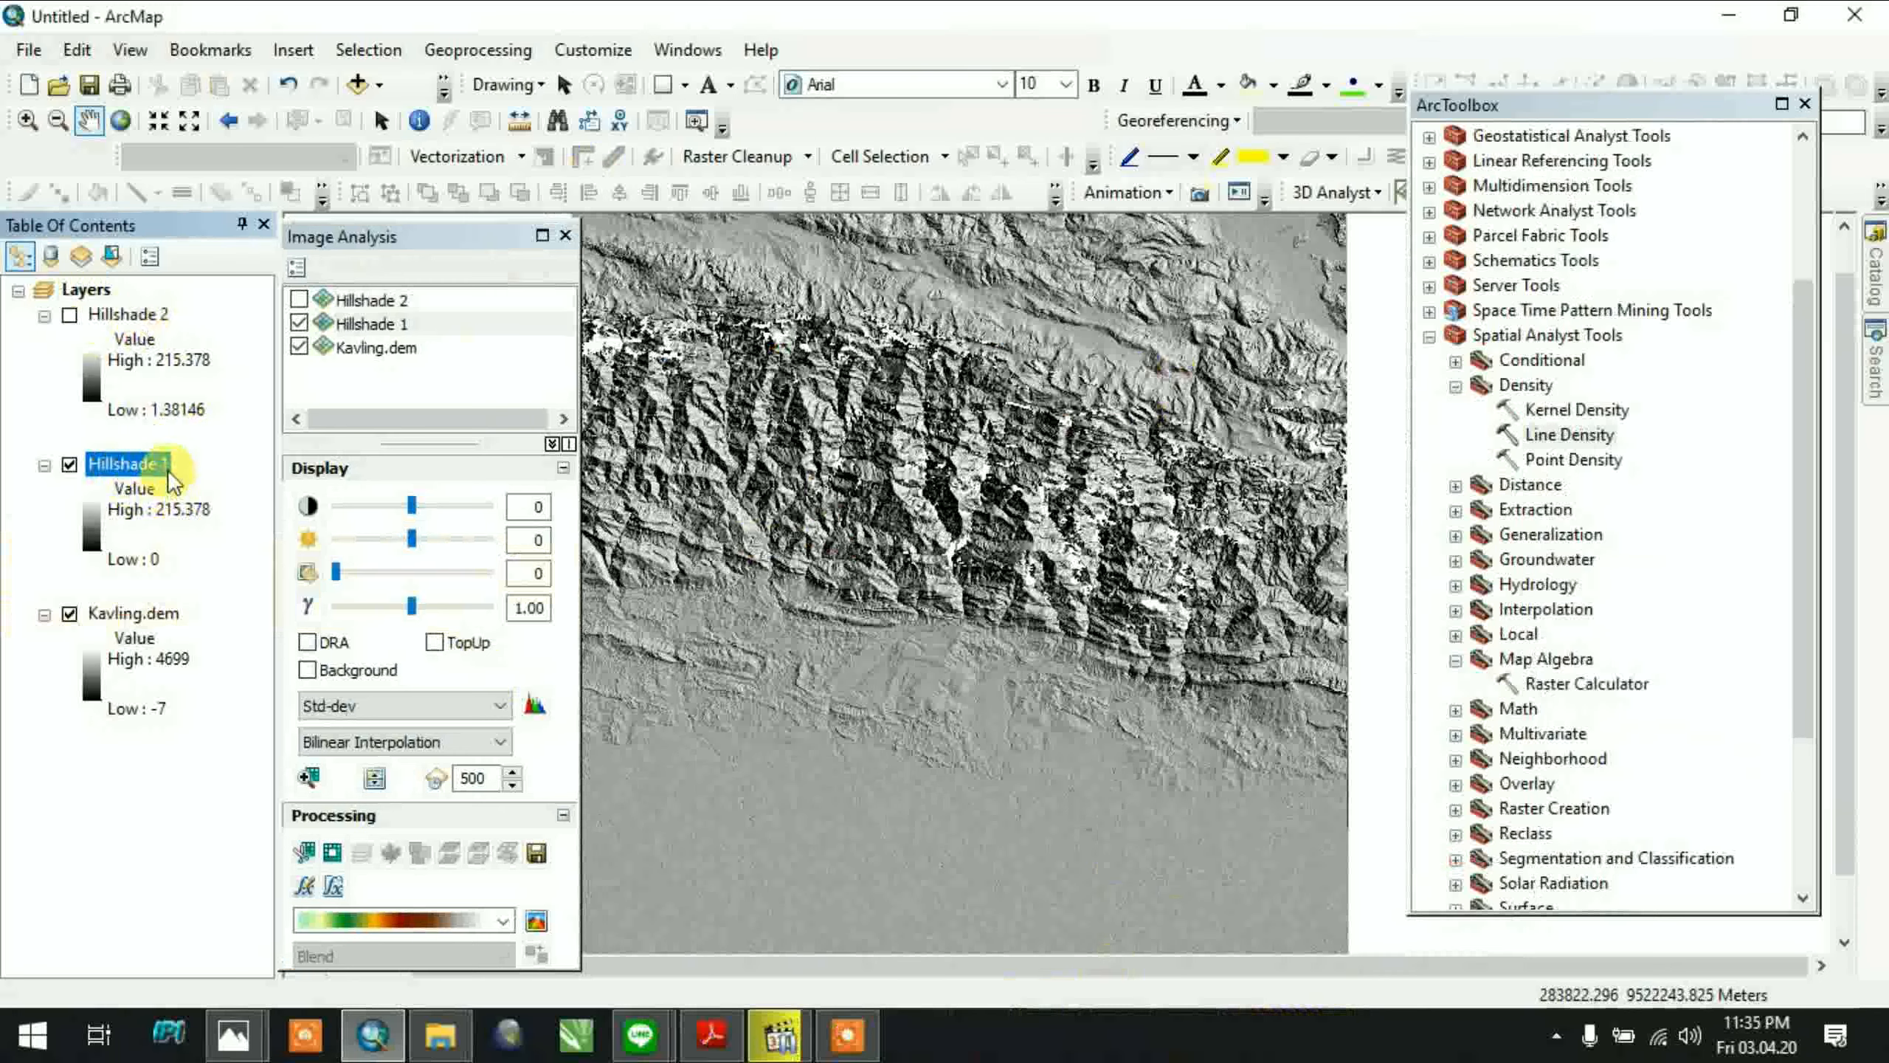
{"action": "left_click", "coordinate": [298, 346]}
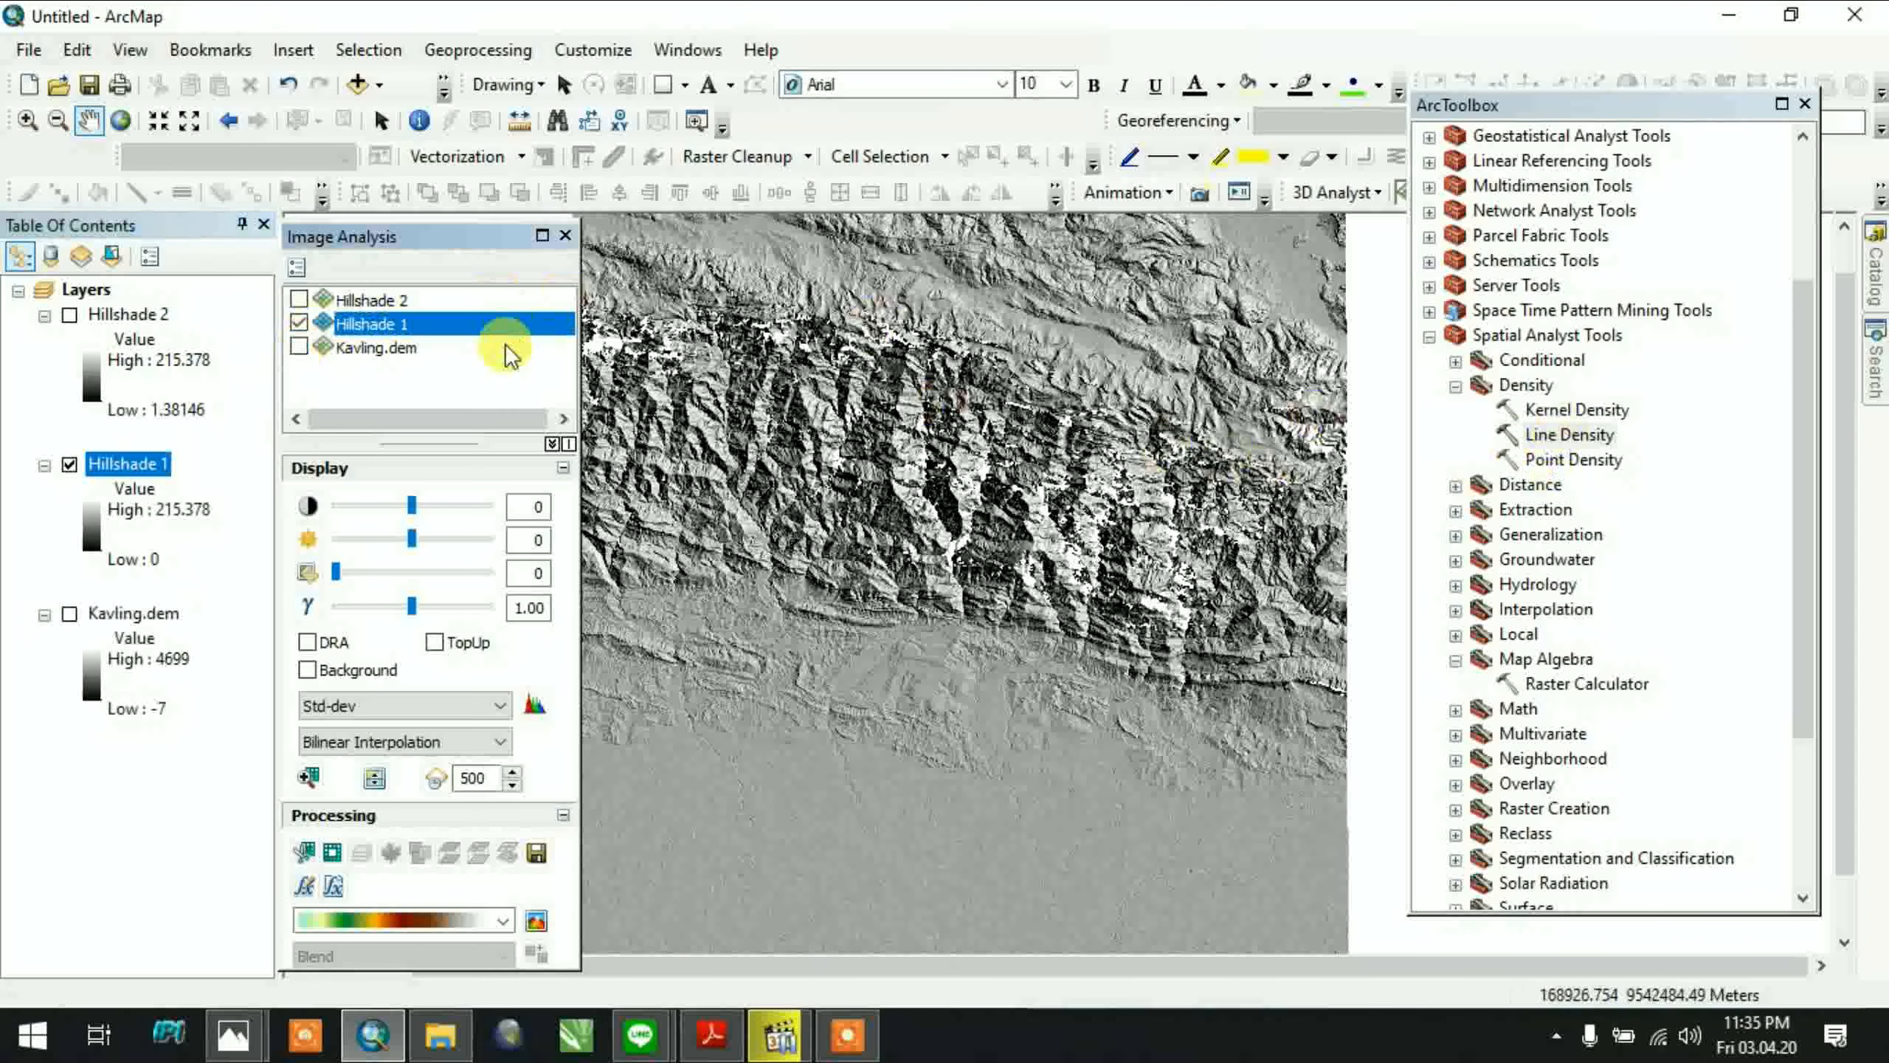
{"action": "scroll", "coordinate": [731, 448], "scroll_direction": "up", "scroll_amount": 2}
{"action": "scroll", "coordinate": [733, 450], "scroll_direction": "down", "scroll_amount": 4}
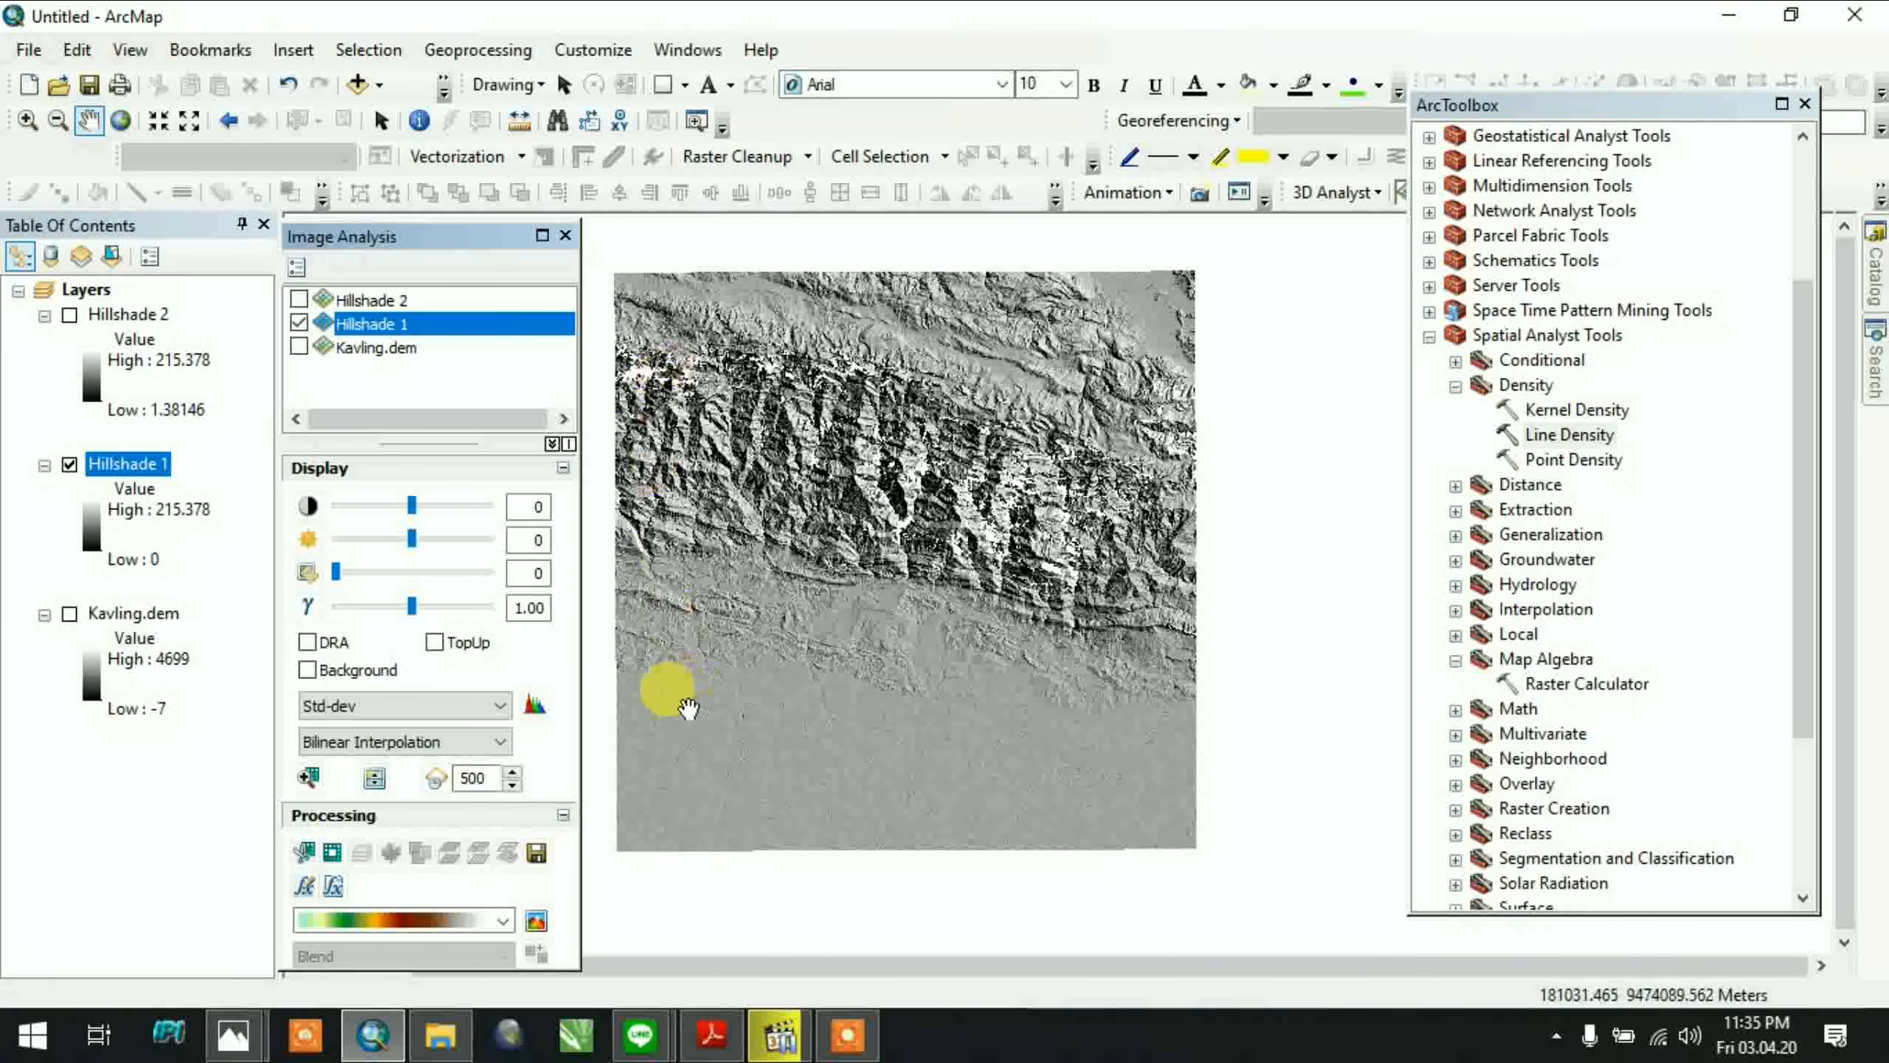
Switch to File Explorer and open the folder E:\SEMESTER 4\CONTOH to find the PCIG shapefiles
{"action": "left_click", "coordinate": [435, 1031]}
{"action": "left_click", "coordinate": [160, 588]}
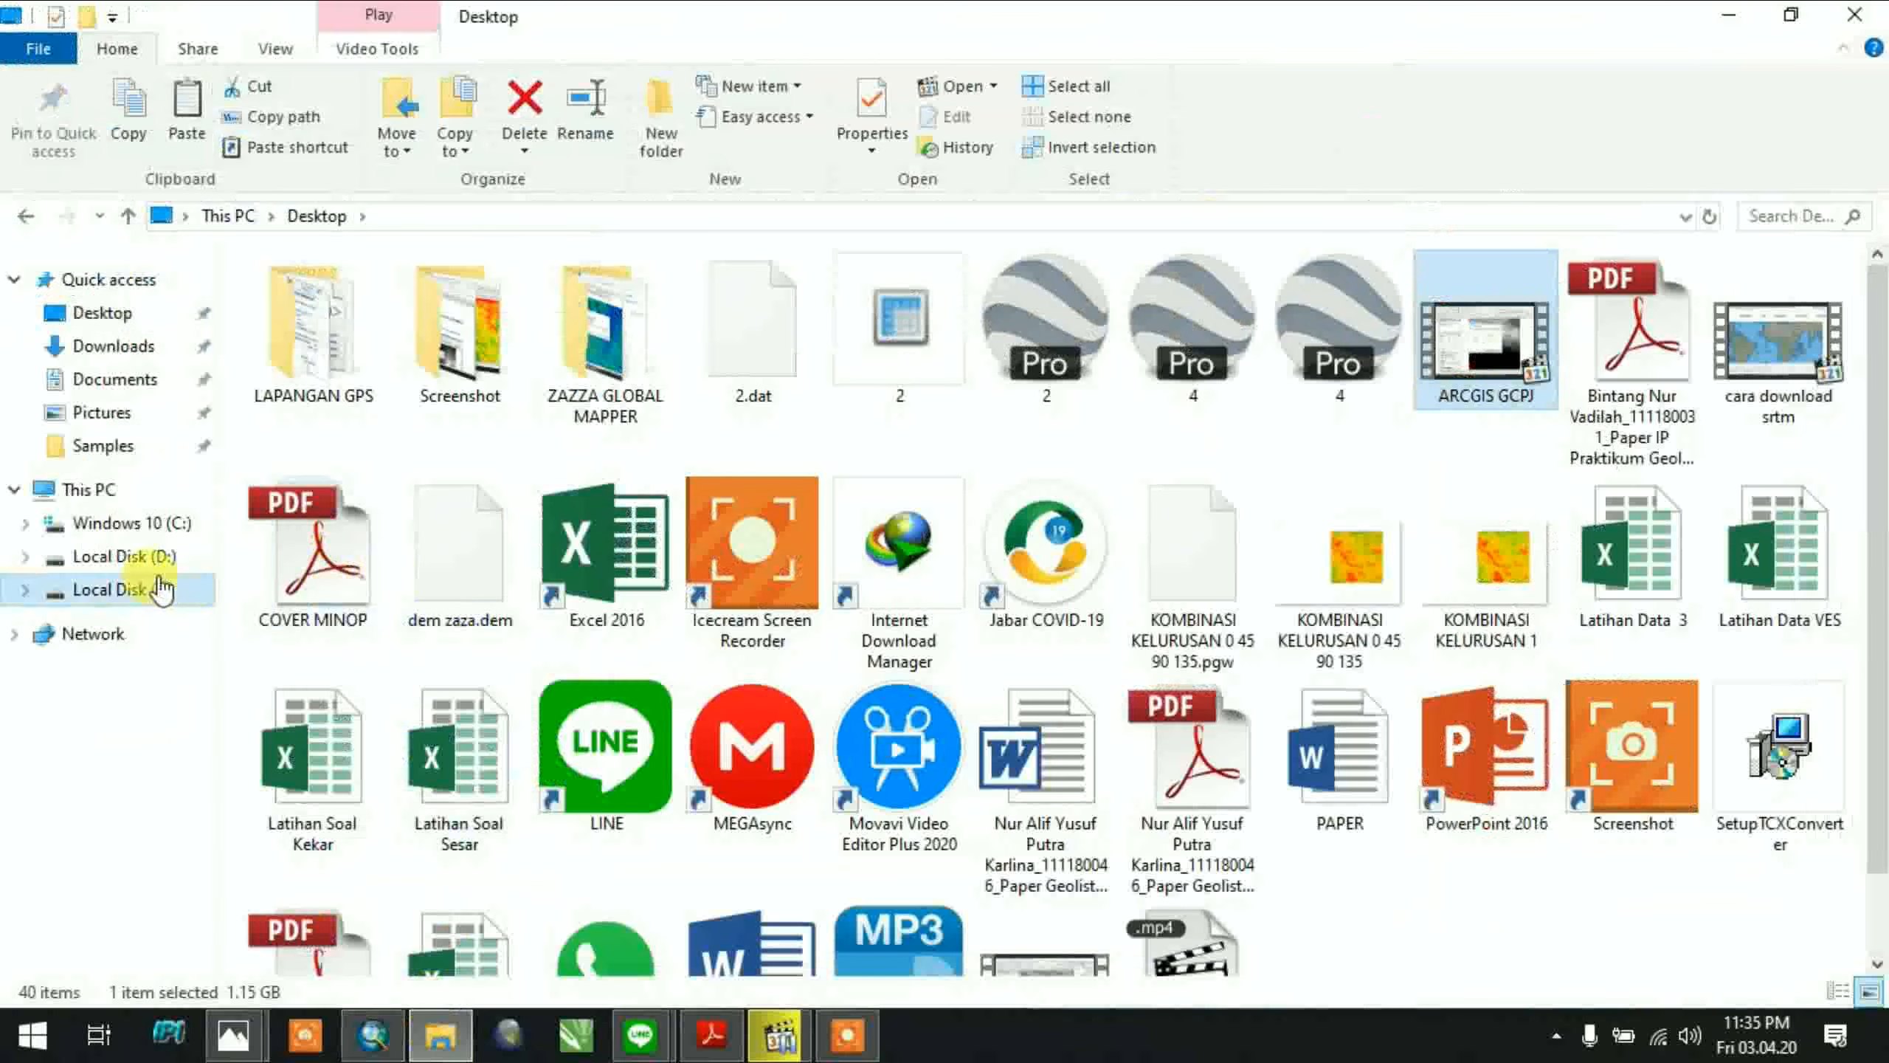
{"action": "scroll", "coordinate": [376, 670], "scroll_direction": "down", "scroll_amount": 2}
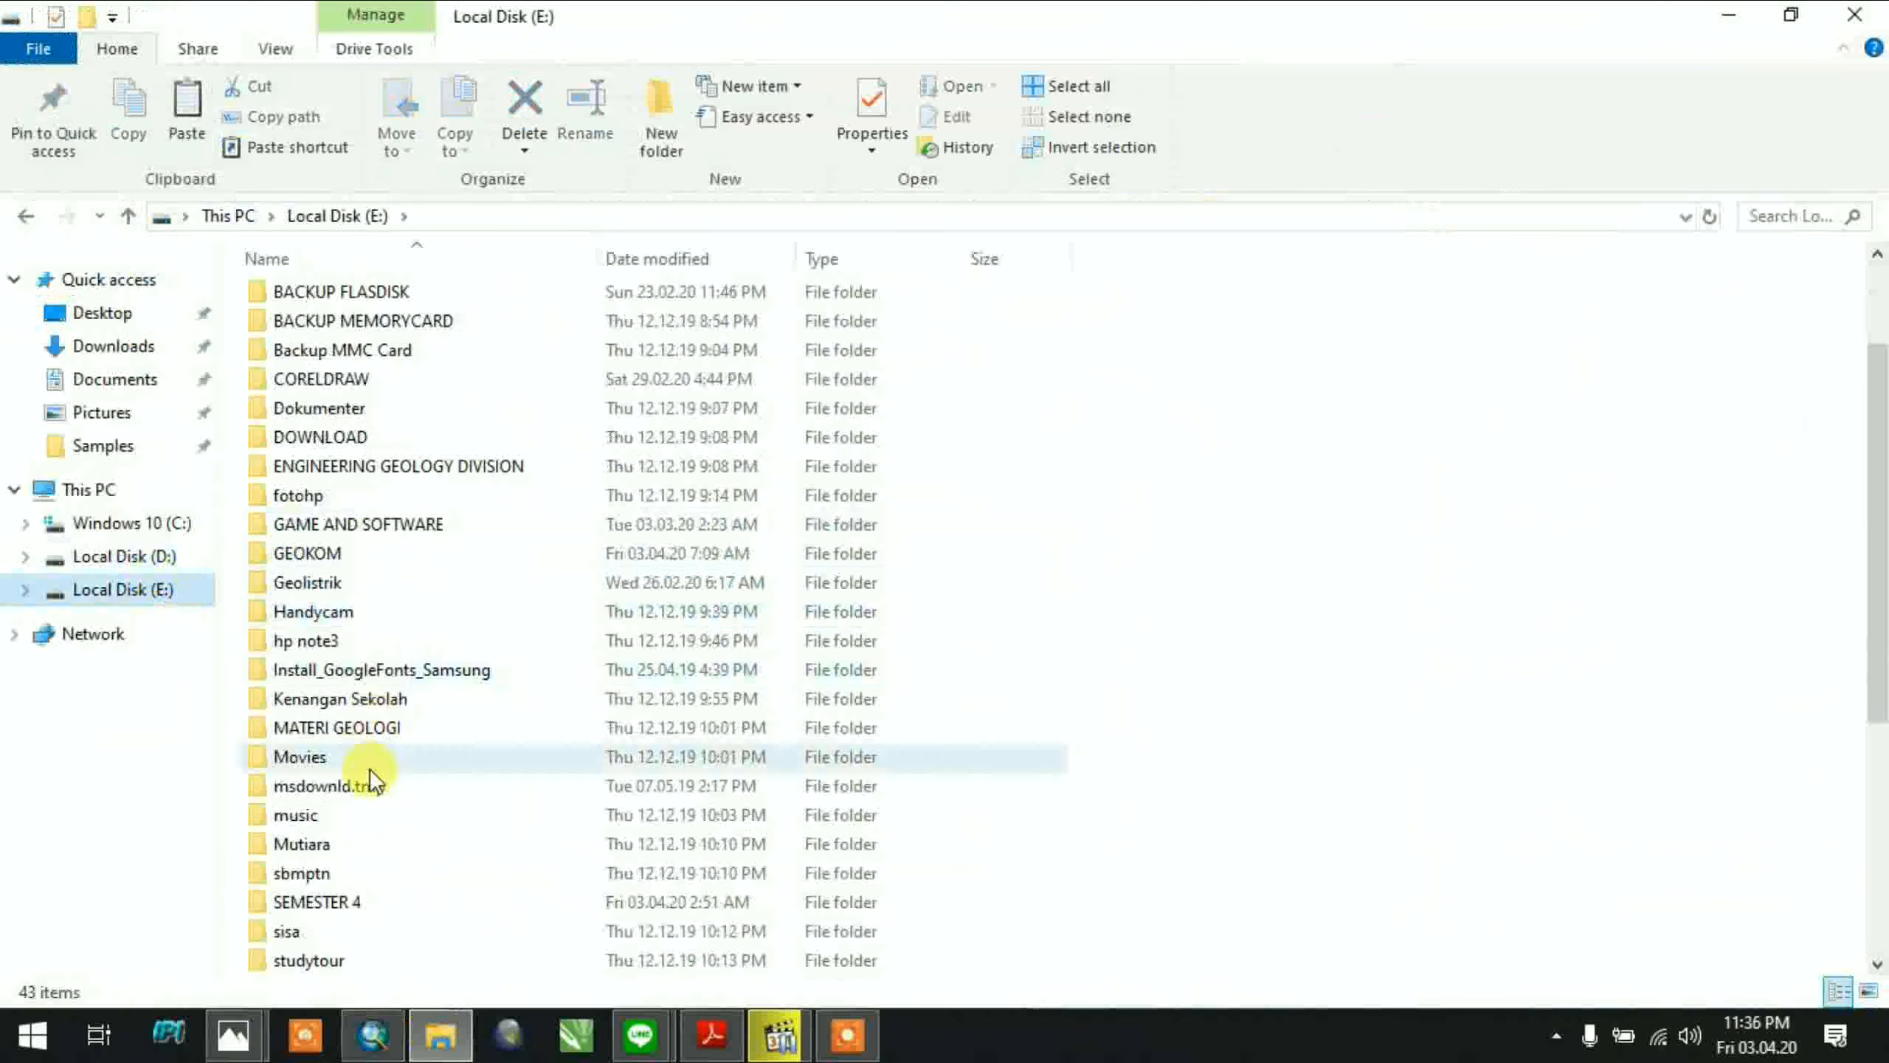
{"action": "double_click", "coordinate": [360, 892]}
{"action": "double_click", "coordinate": [343, 297]}
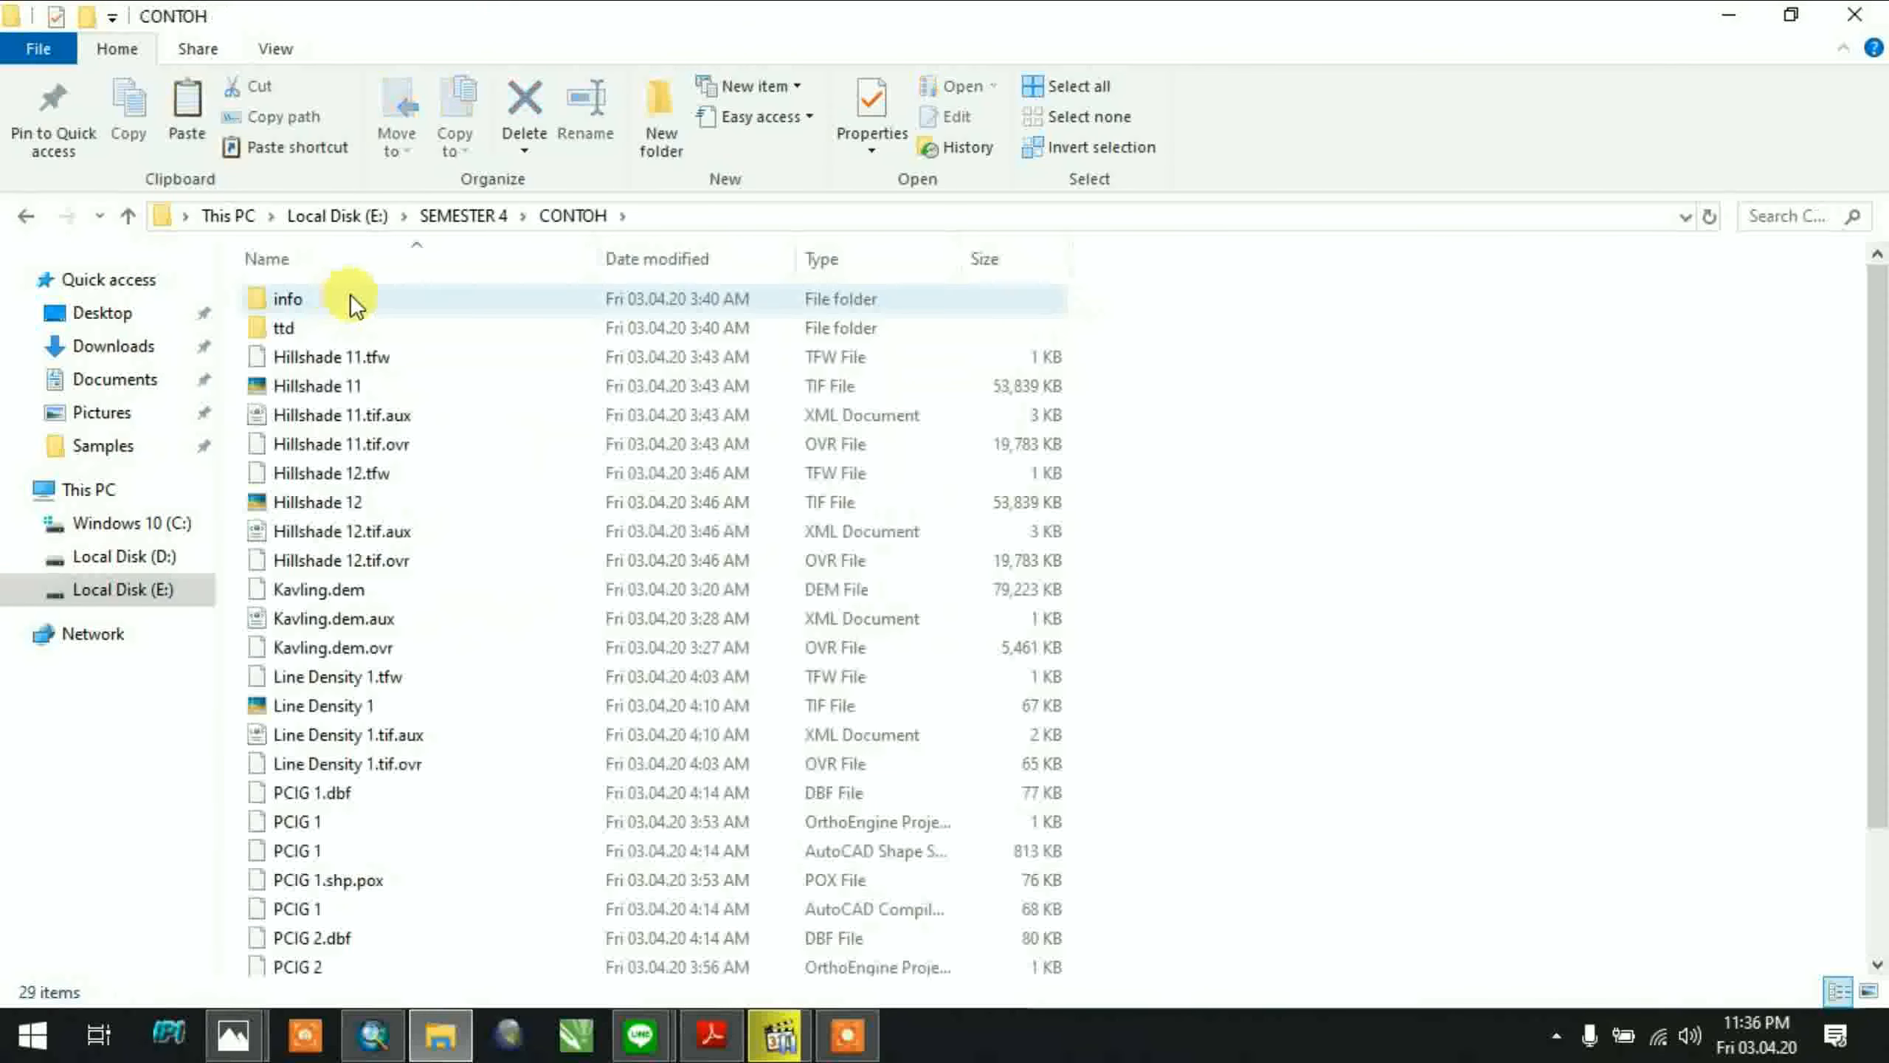
{"action": "scroll", "coordinate": [376, 640], "scroll_direction": "down", "scroll_amount": 2}
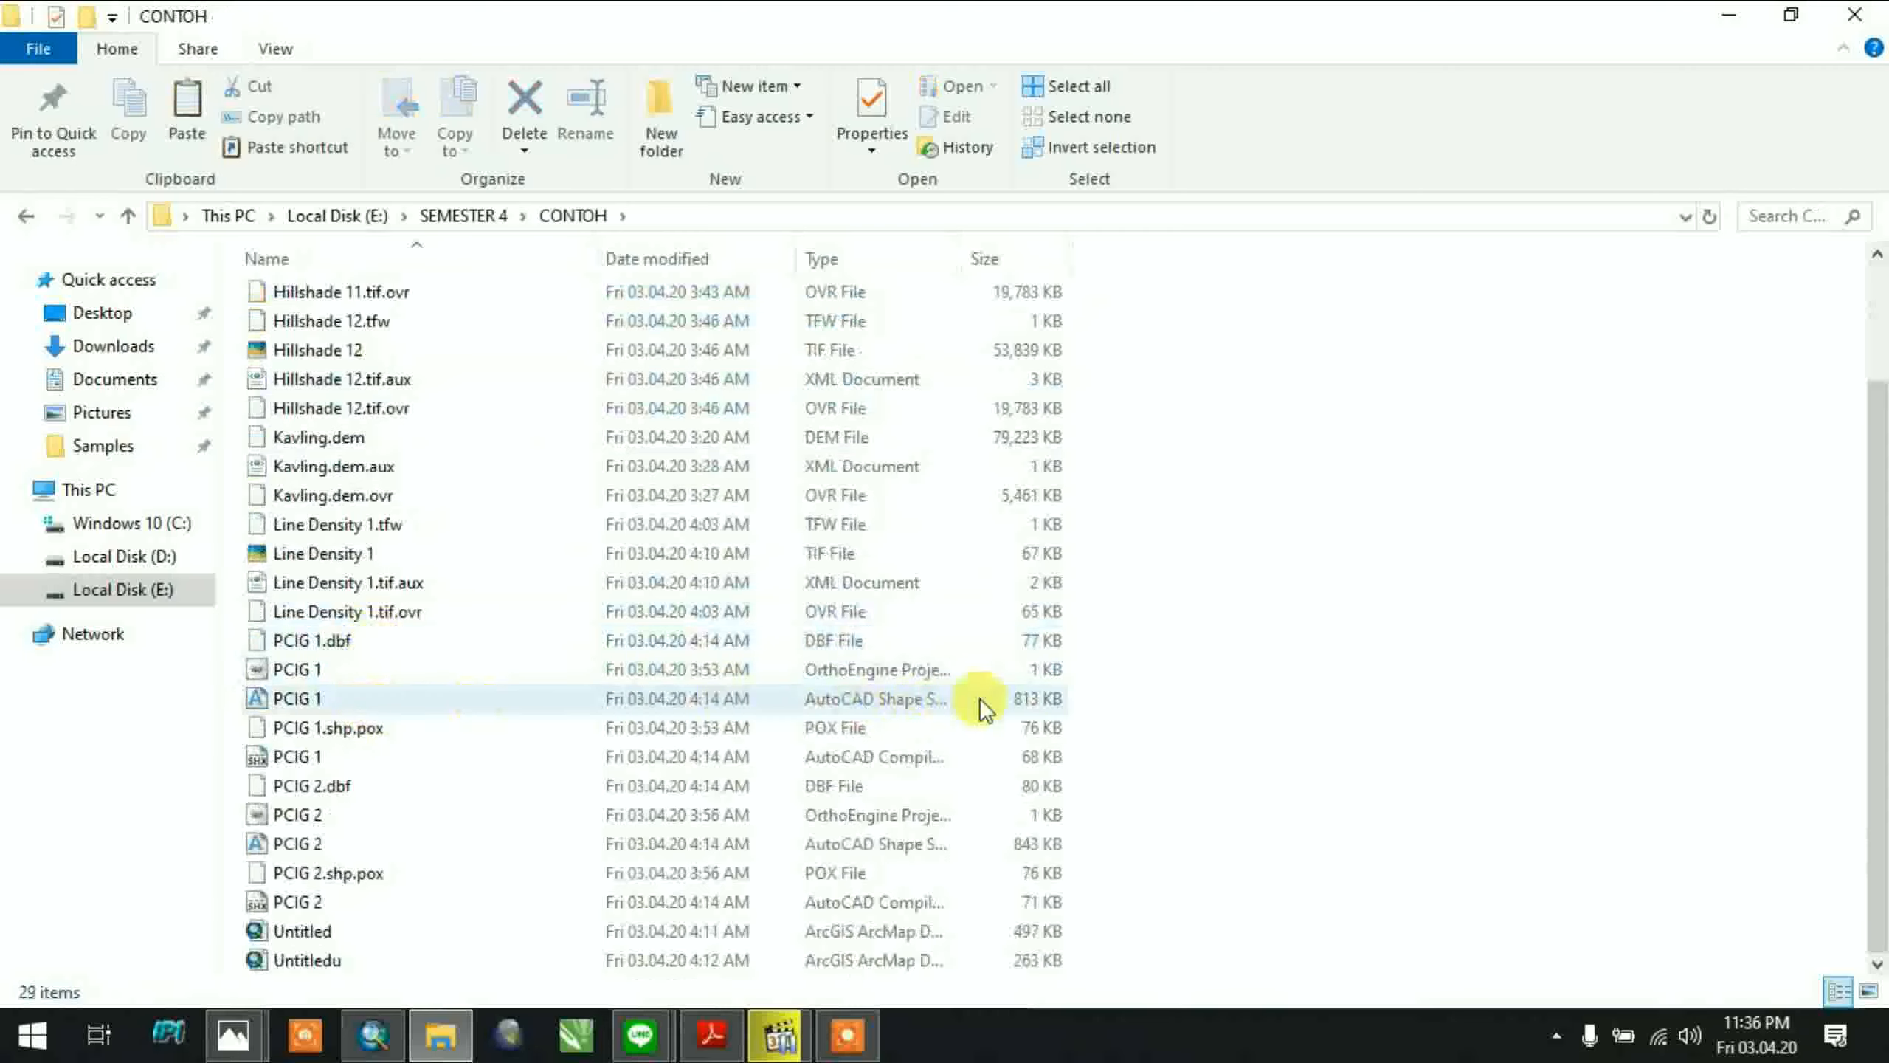
Add the PCIG 1 shapefile from the CONTOH folder to the ArcMap layers, above Hillshade 1
{"action": "left_click", "coordinate": [932, 708]}
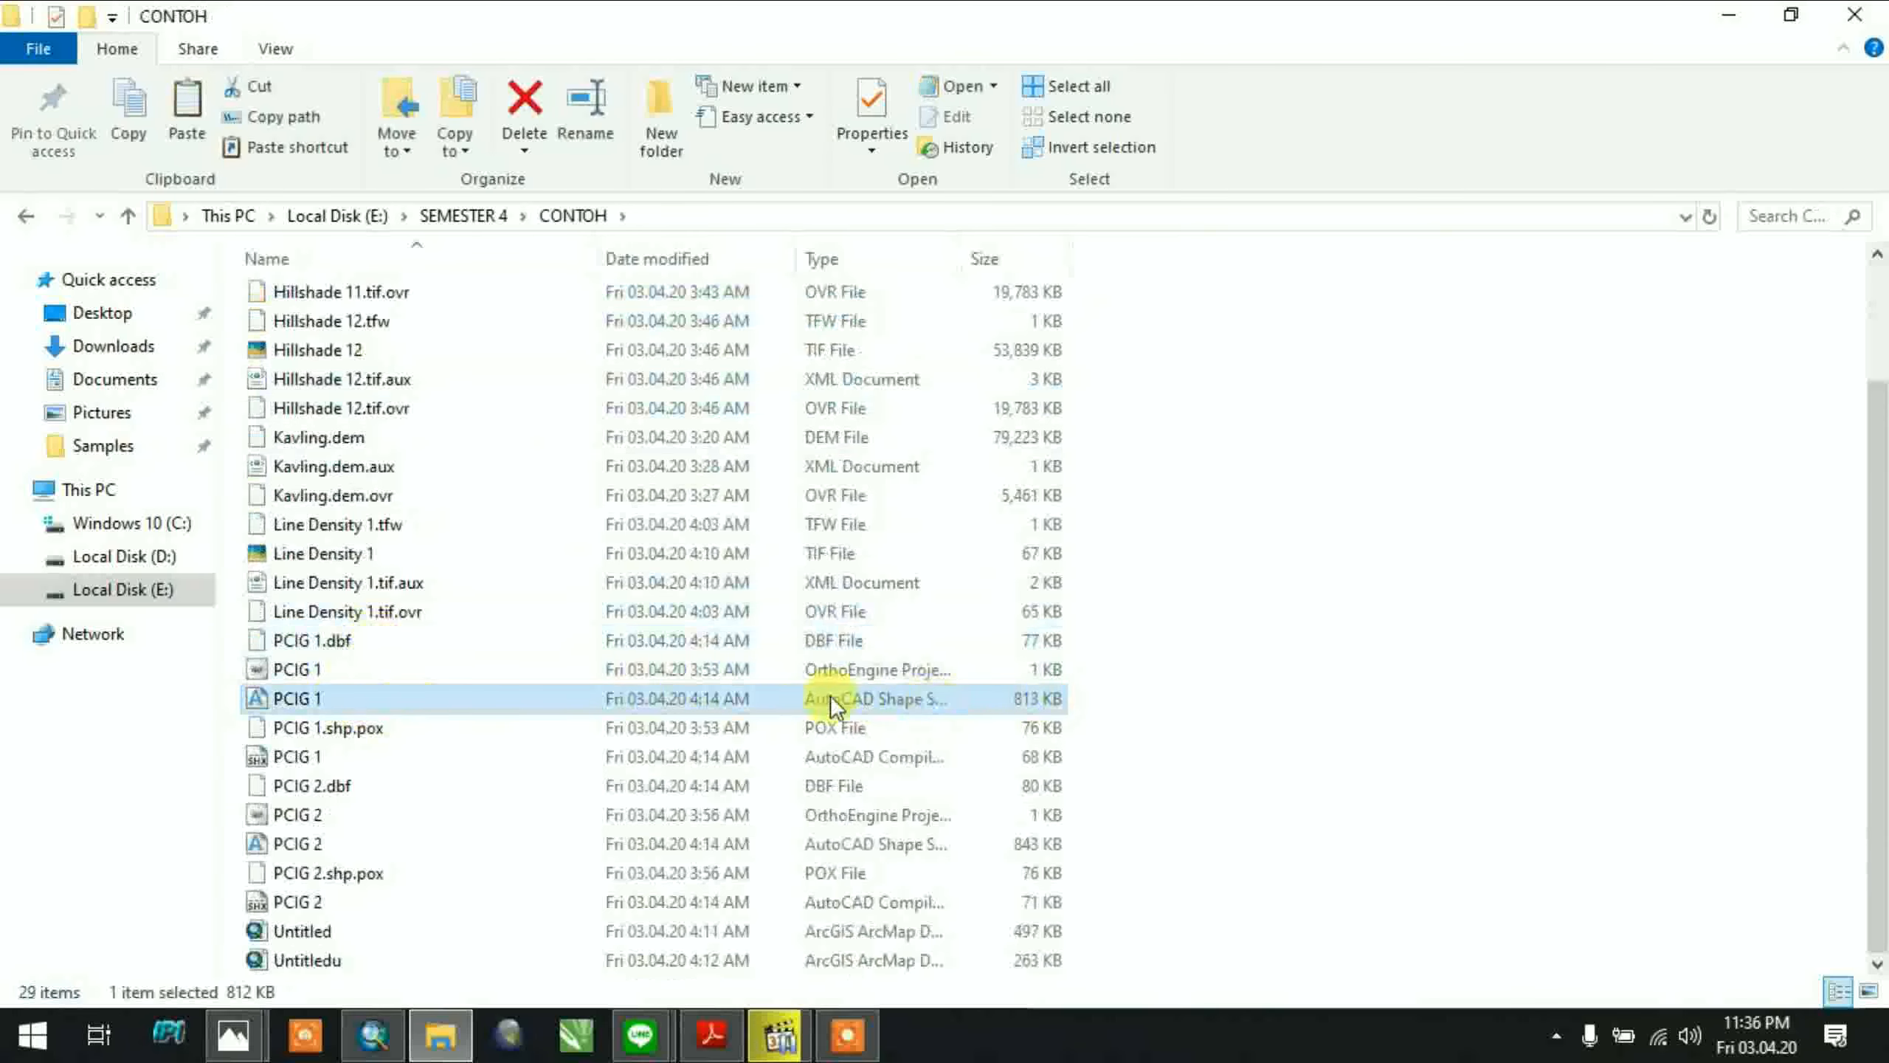
{"action": "right_click", "coordinate": [806, 693]}
{"action": "left_click", "coordinate": [1130, 721]}
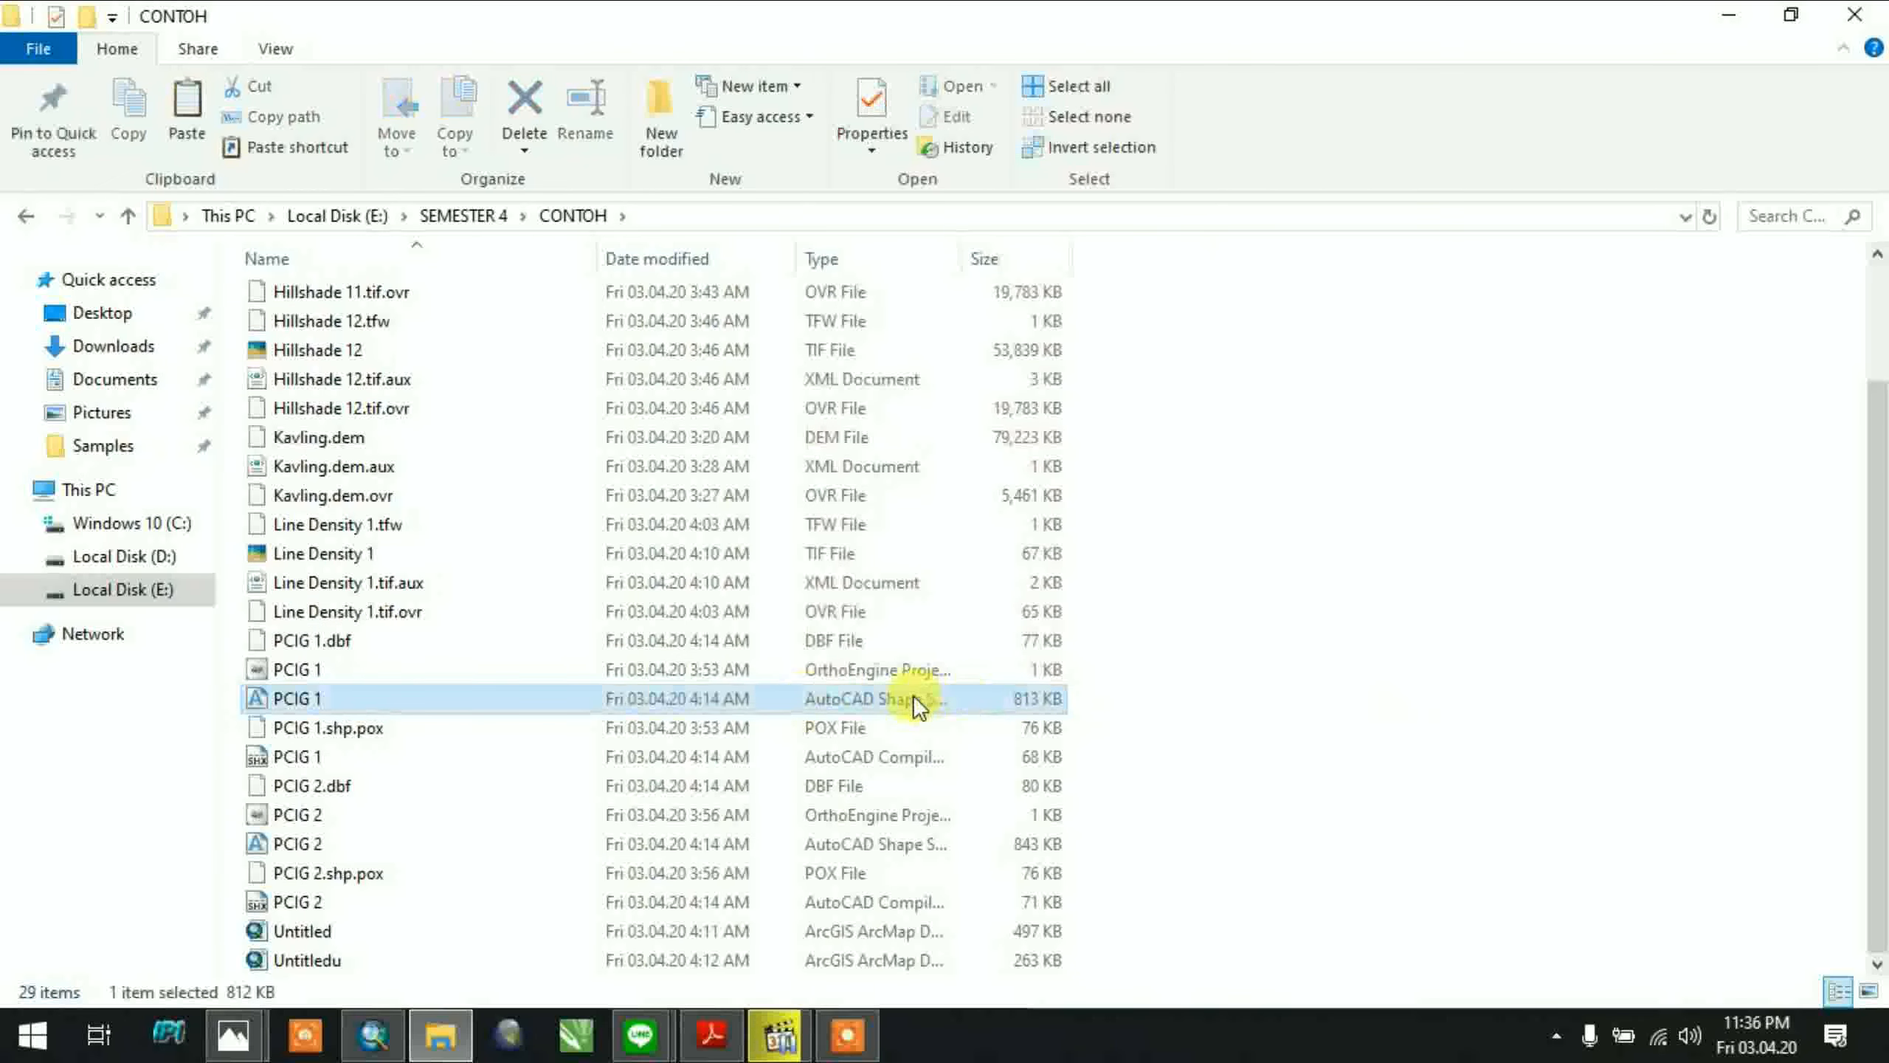
{"action": "left_click_drag", "start_coordinate": [946, 693], "coordinate": [197, 408]}
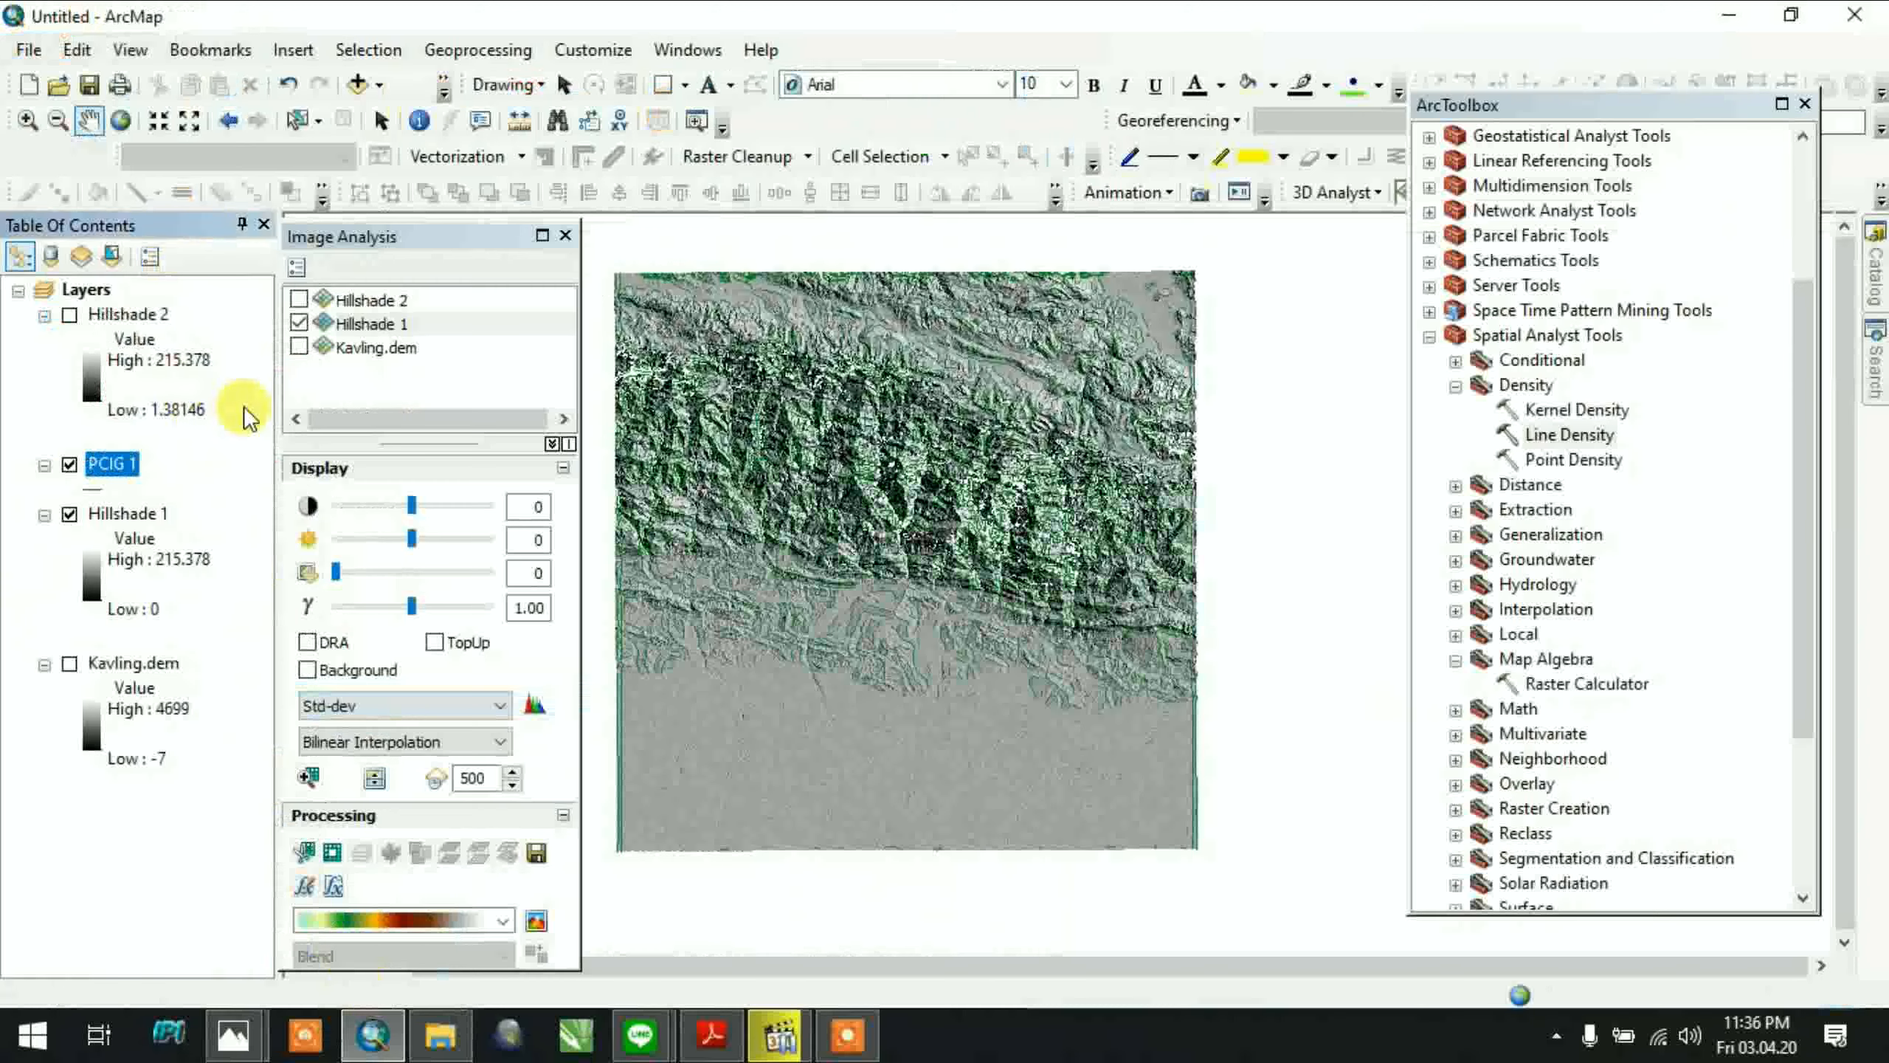
Examine the PCIG 1 lineaments with the Hillshade 1 layer hidden and with it shown again
{"action": "scroll", "coordinate": [952, 544], "scroll_direction": "up", "scroll_amount": 1}
{"action": "scroll", "coordinate": [973, 557], "scroll_direction": "down", "scroll_amount": 1}
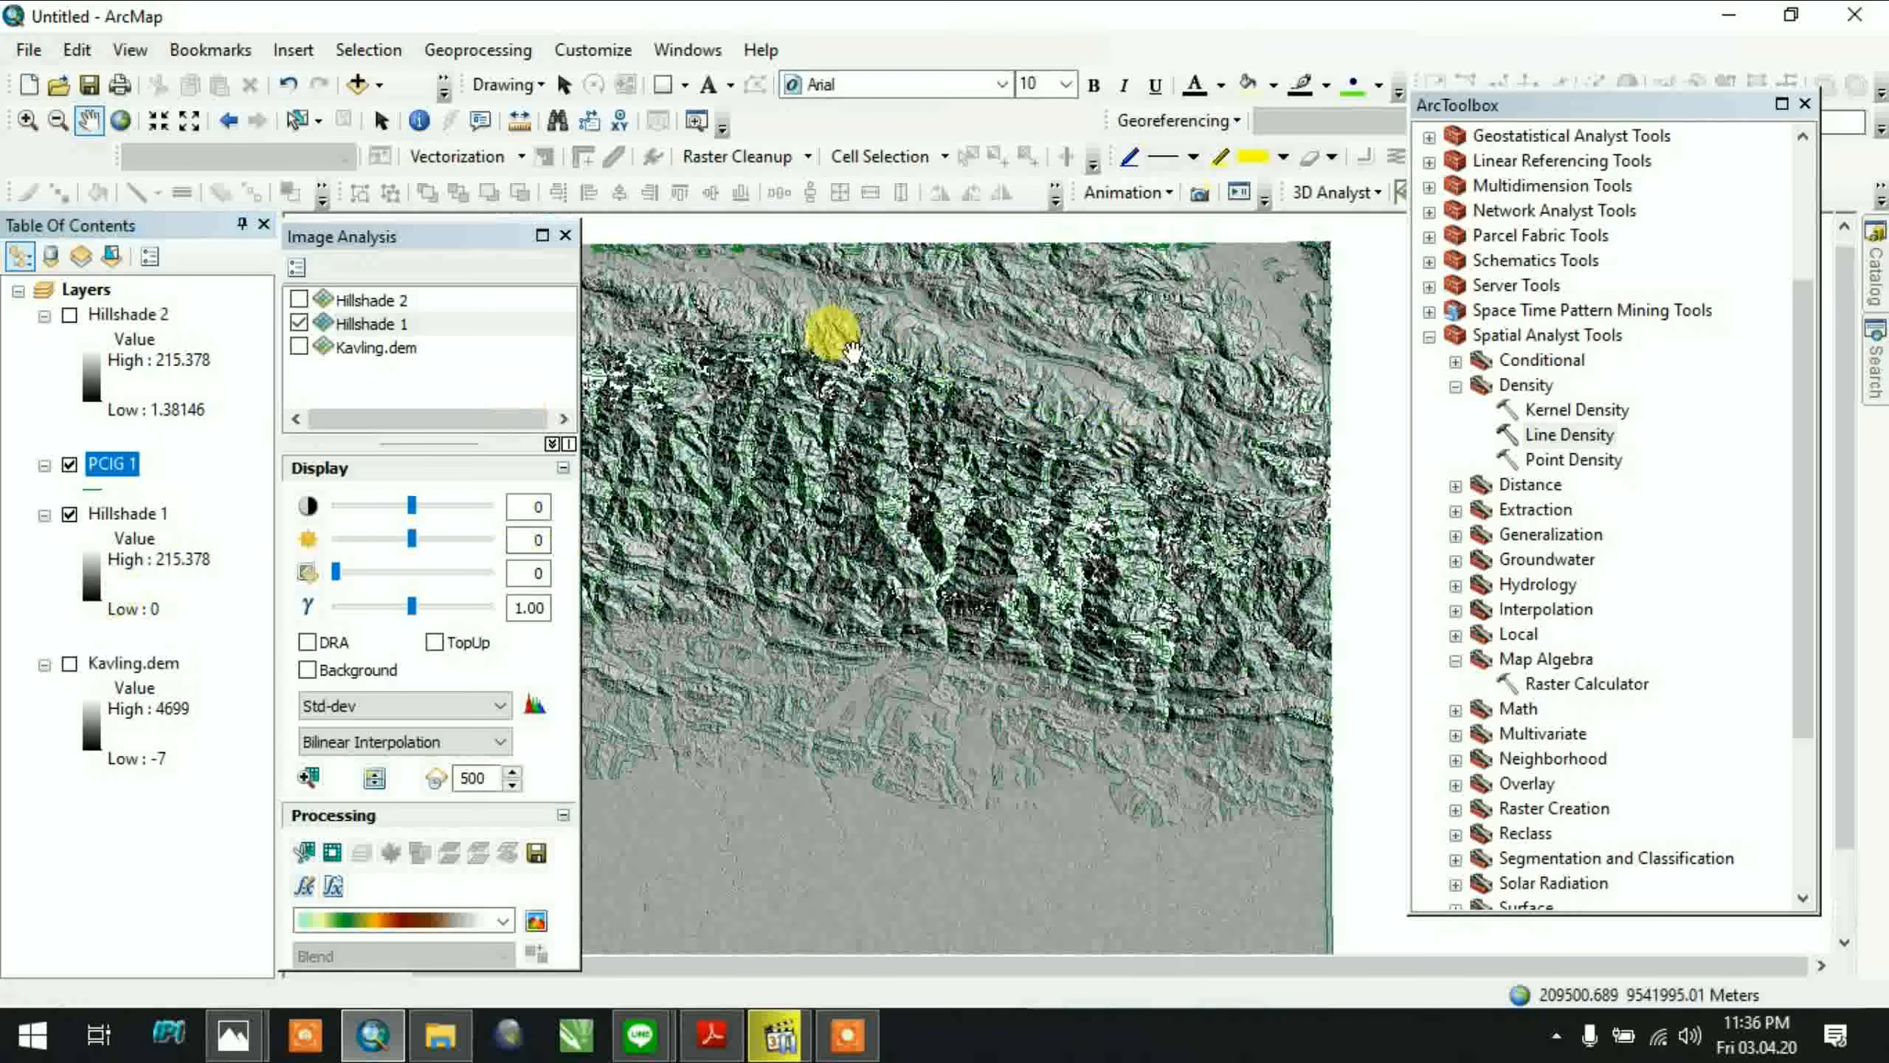
{"action": "left_click", "coordinate": [79, 513]}
{"action": "left_click", "coordinate": [69, 515]}
{"action": "left_click_drag", "start_coordinate": [980, 526], "coordinate": [1002, 546]}
{"action": "scroll", "coordinate": [980, 528], "scroll_direction": "up", "scroll_amount": 3}
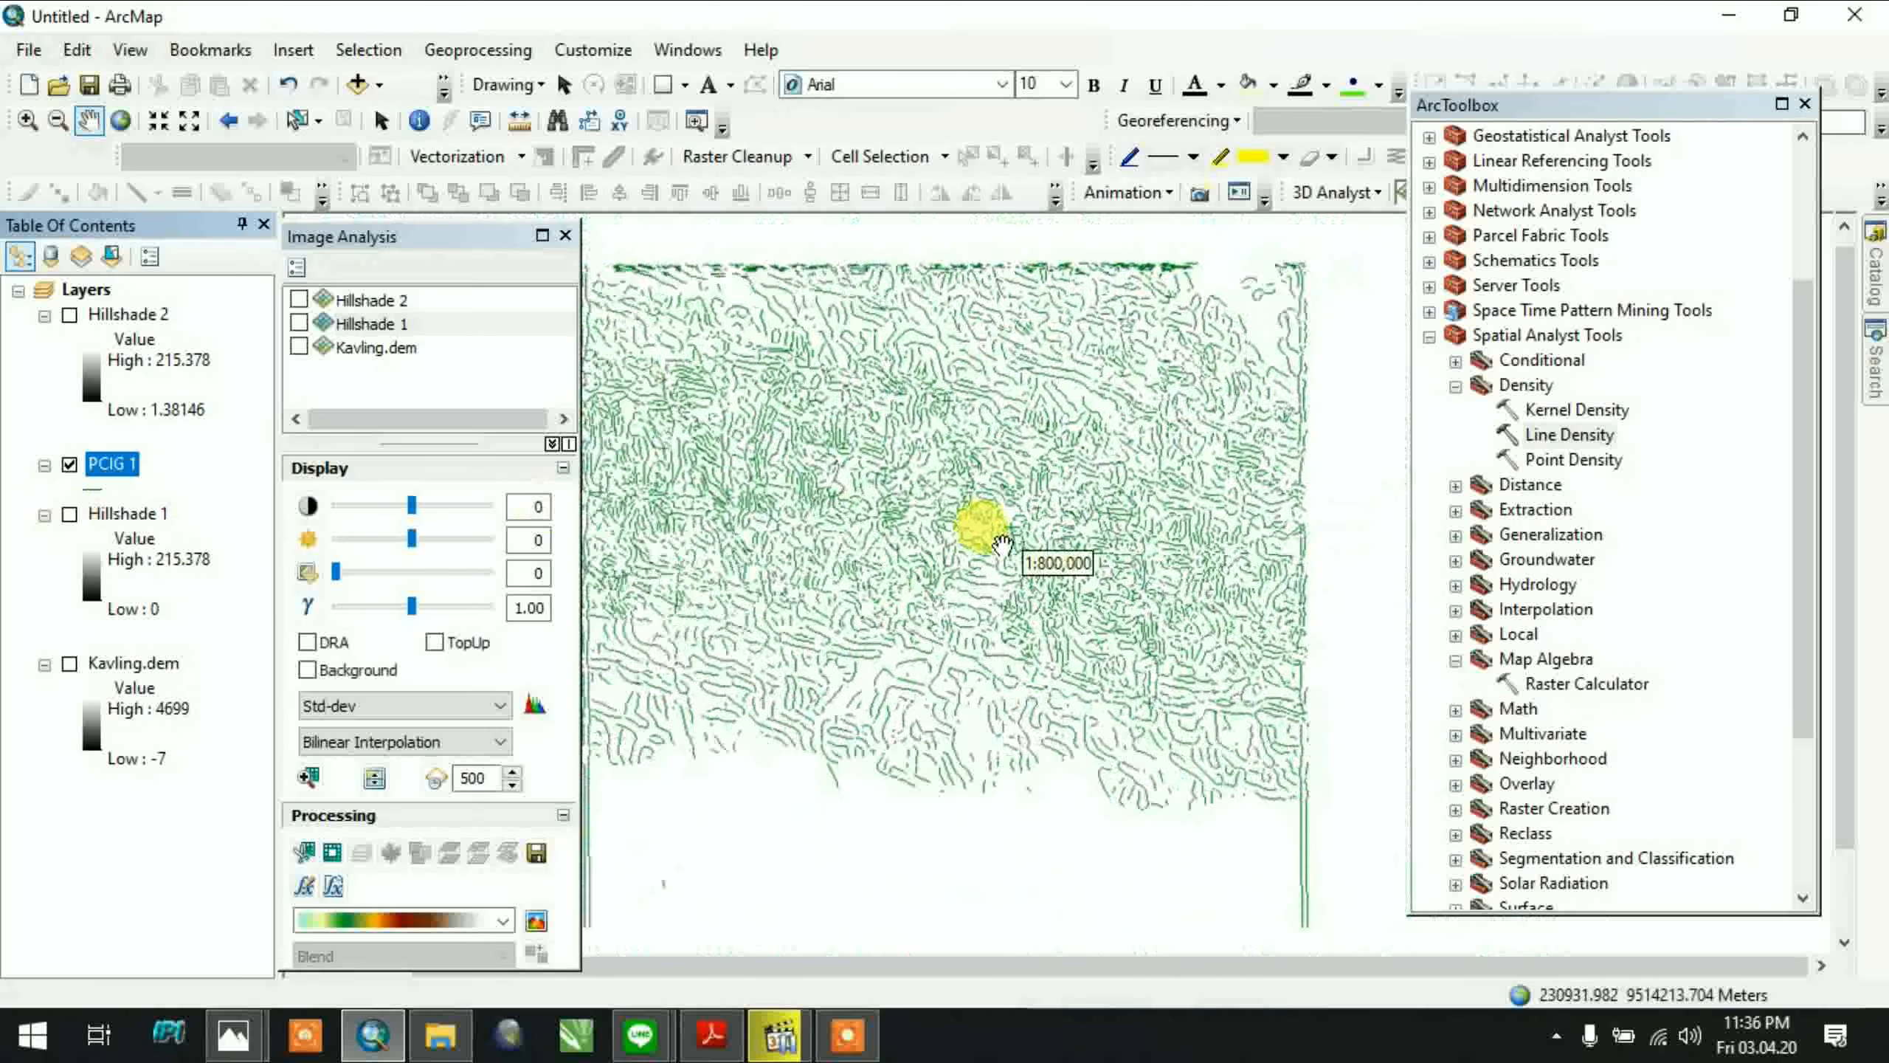
{"action": "left_click", "coordinate": [70, 514]}
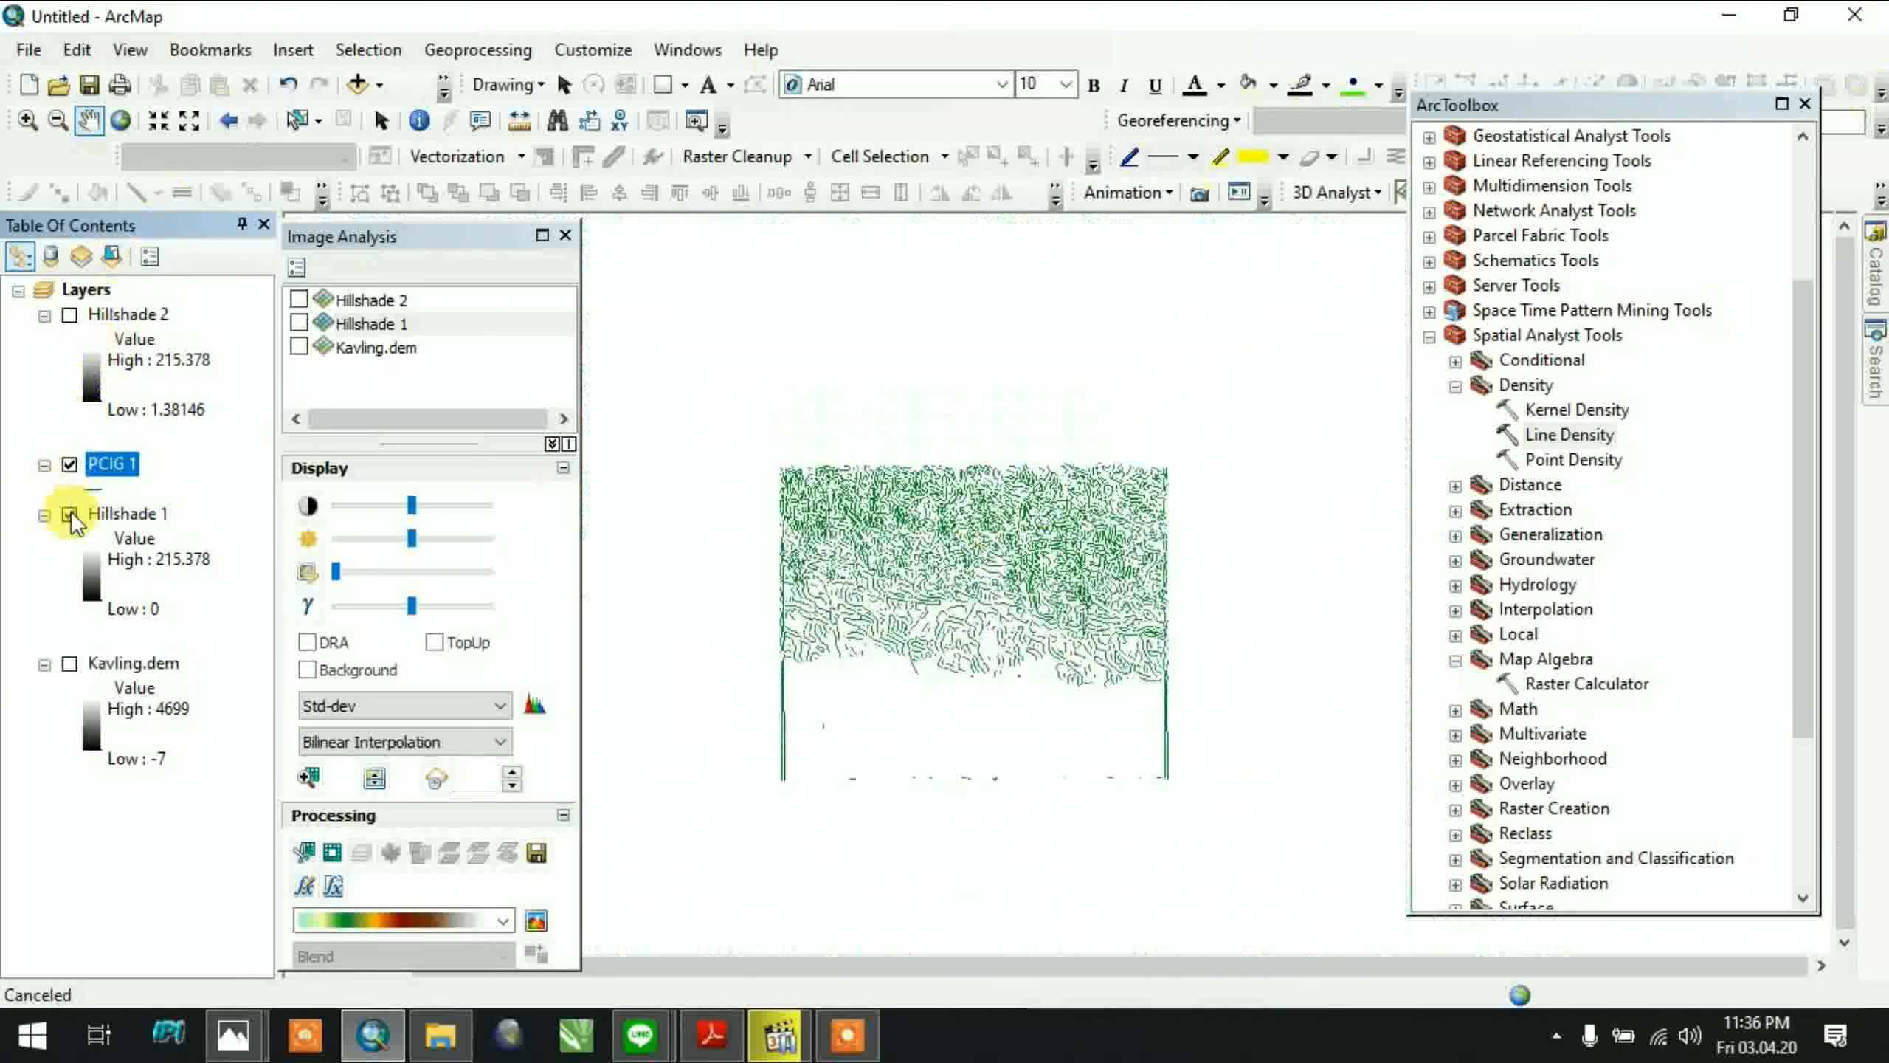
{"action": "left_click", "coordinate": [1041, 458]}
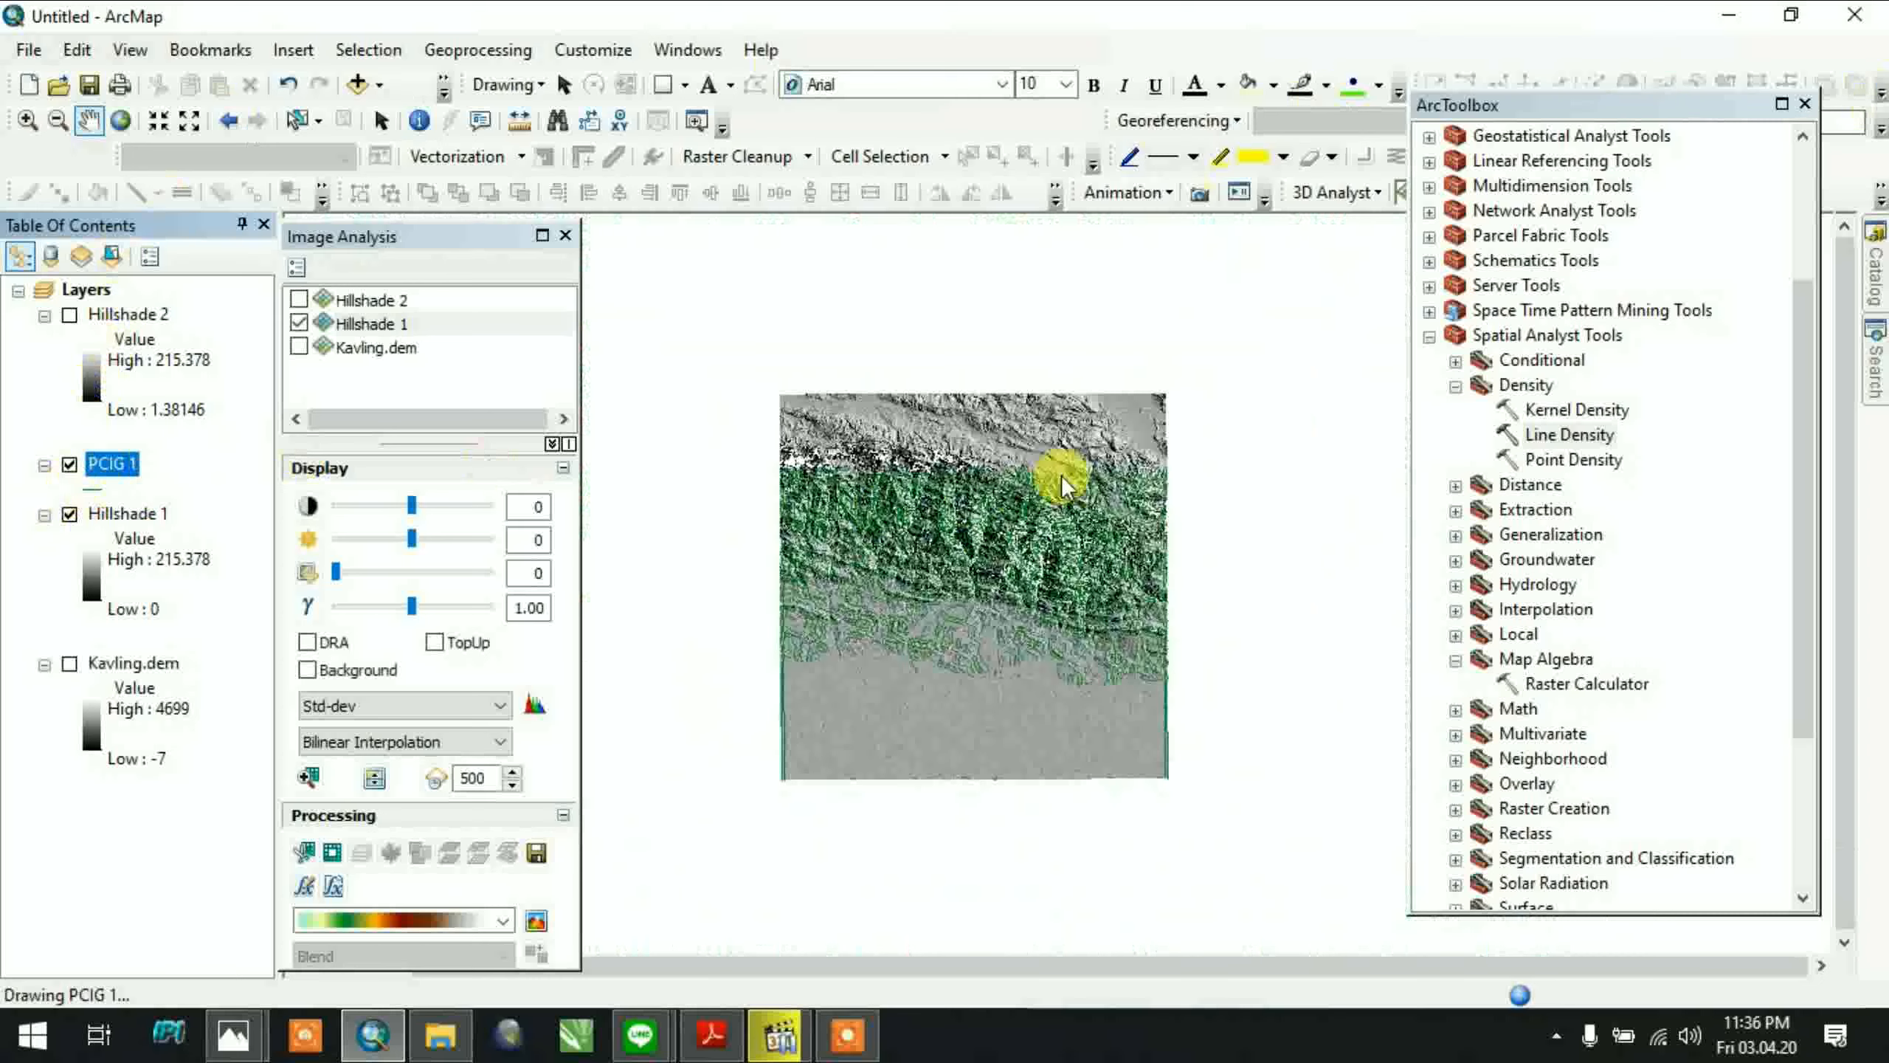
{"action": "scroll", "coordinate": [1060, 474], "scroll_direction": "down", "scroll_amount": 1}
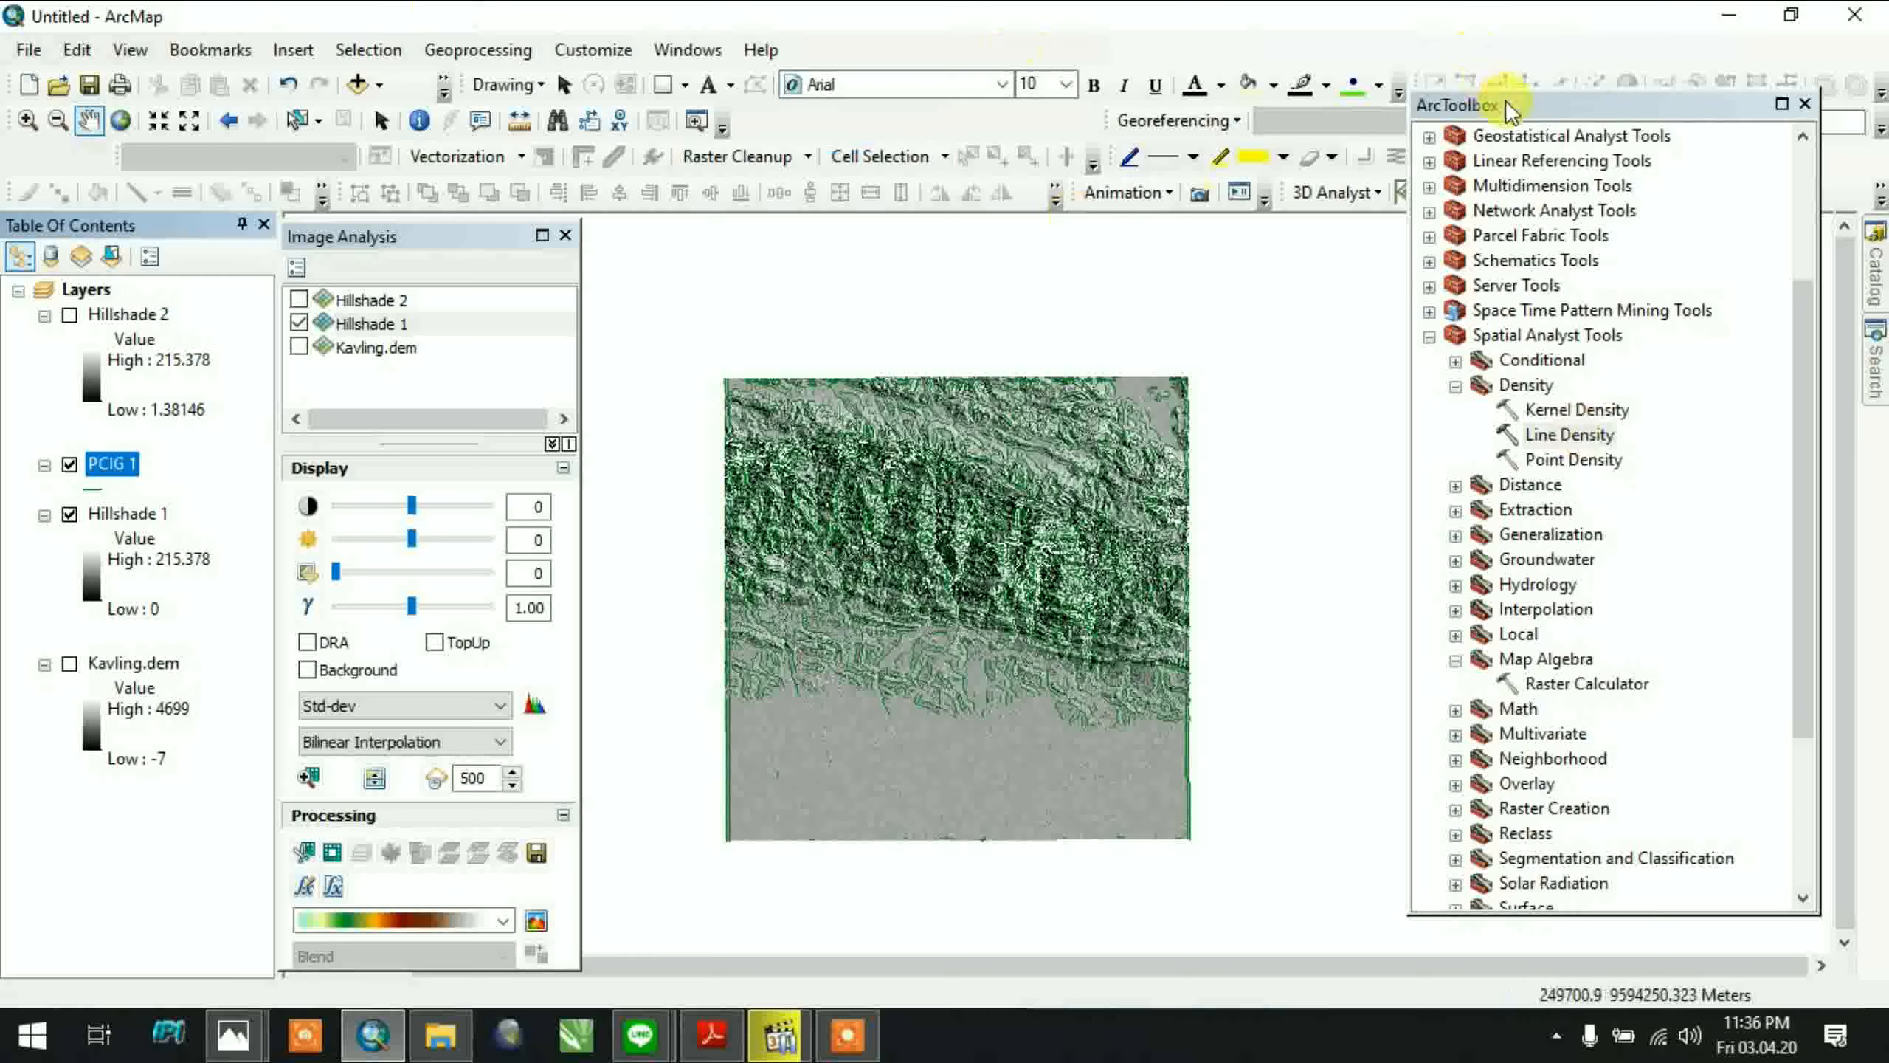
Open the Line Density tool from the Density toolset of Spatial Analyst Tools
{"action": "left_click", "coordinate": [491, 50]}
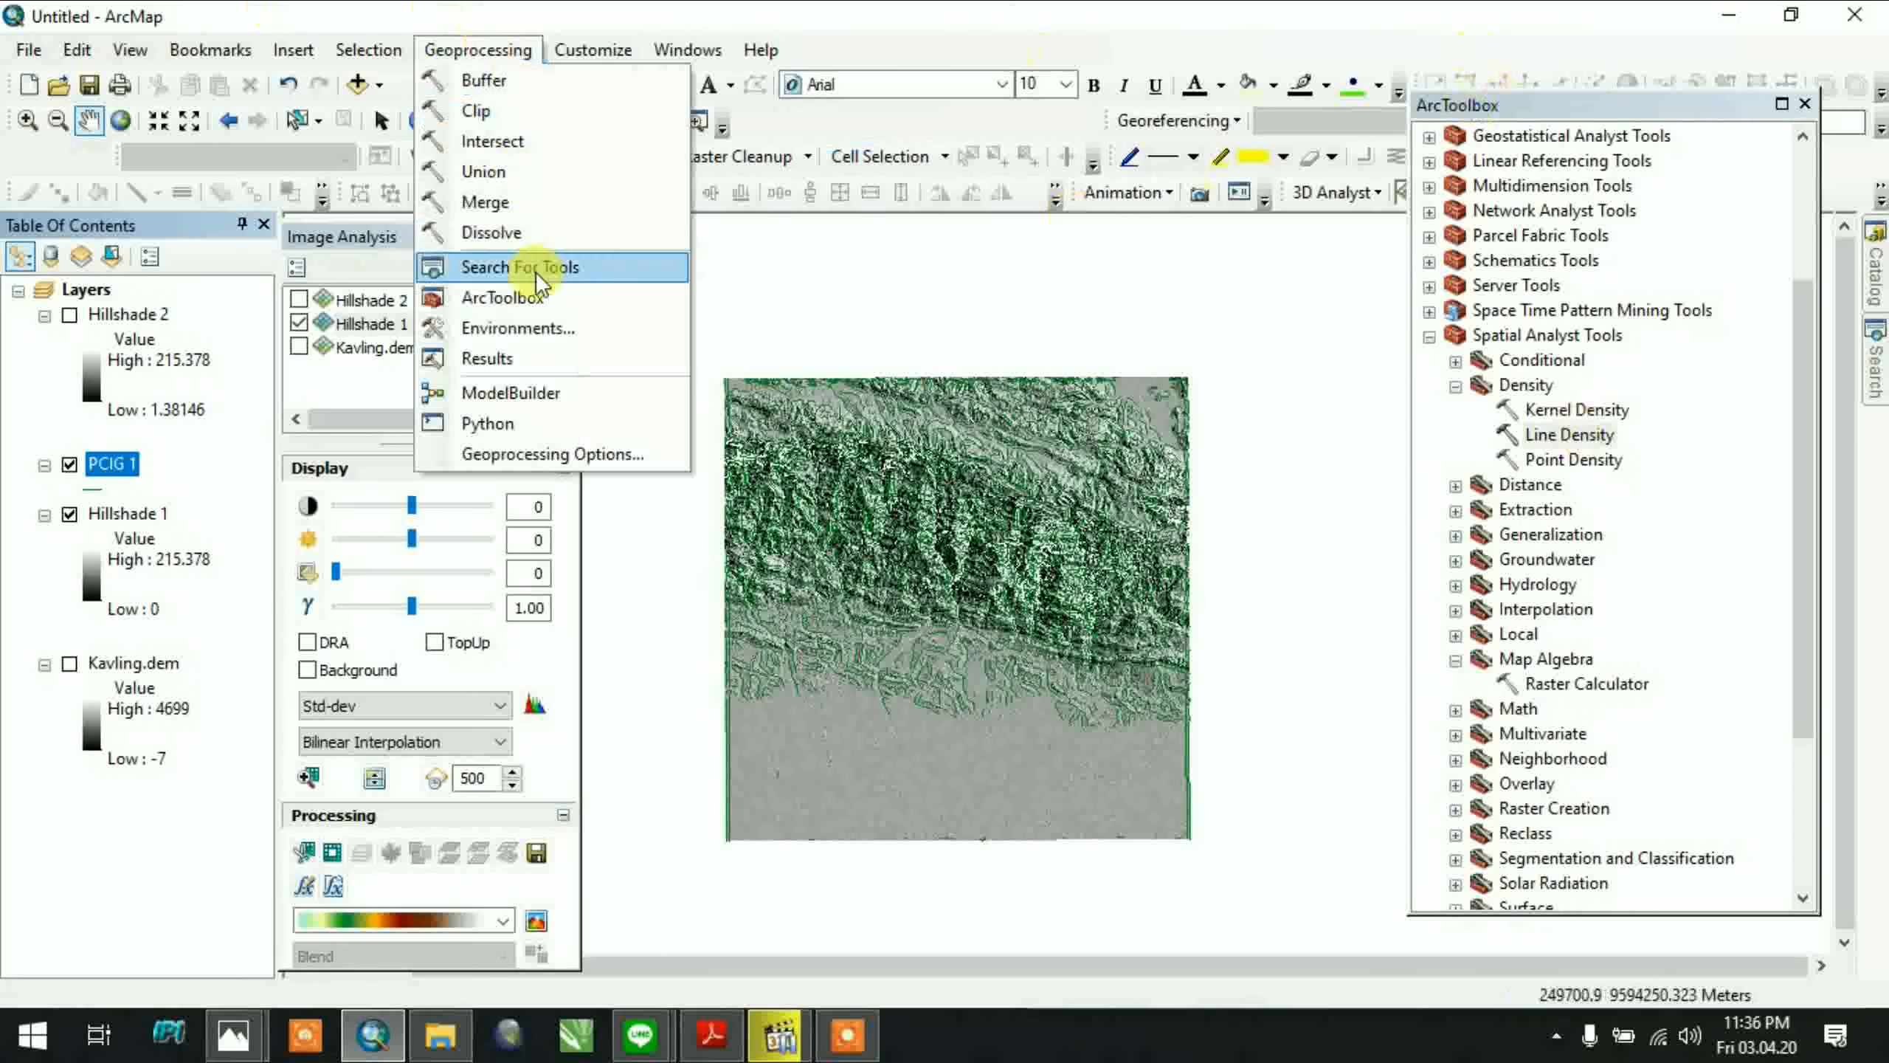
{"action": "scroll", "coordinate": [1521, 376], "scroll_direction": "up", "scroll_amount": 2}
{"action": "left_click", "coordinate": [1550, 488]}
{"action": "left_click", "coordinate": [1534, 537]}
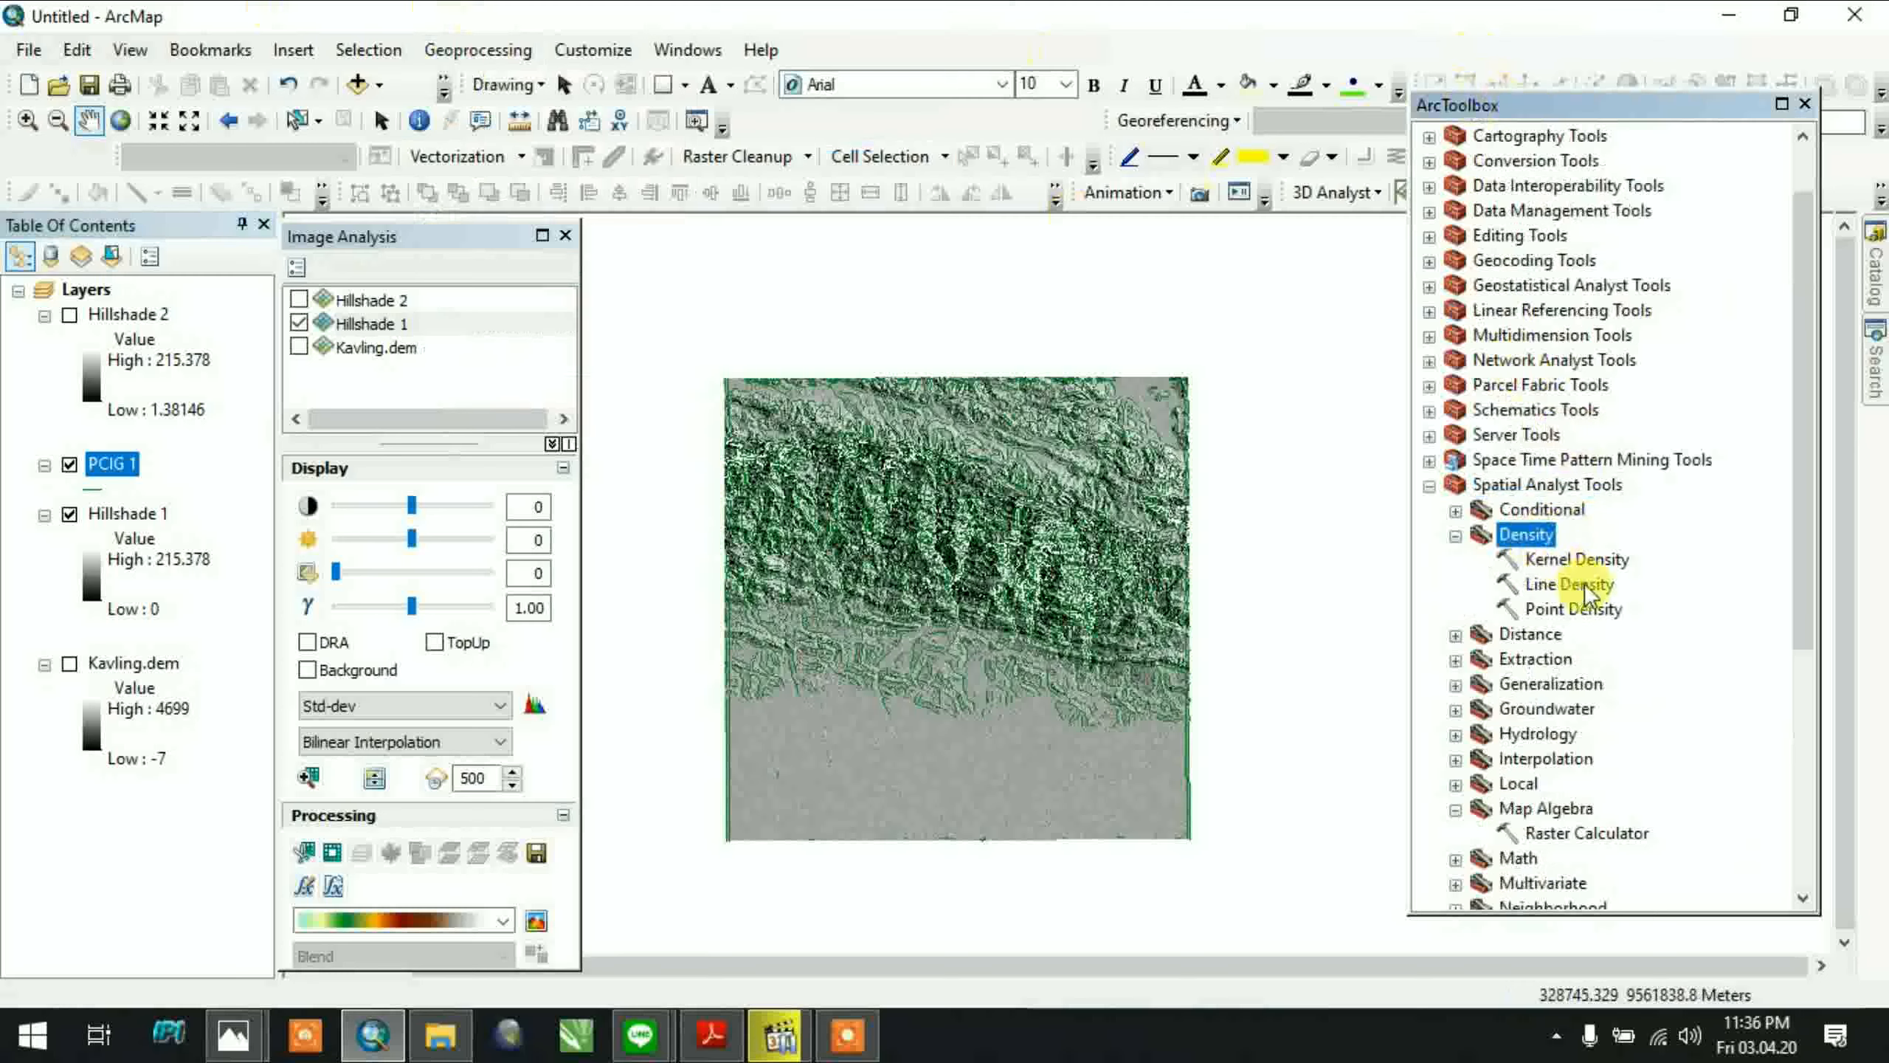
{"action": "left_click", "coordinate": [1568, 584]}
{"action": "double_click", "coordinate": [1582, 585]}
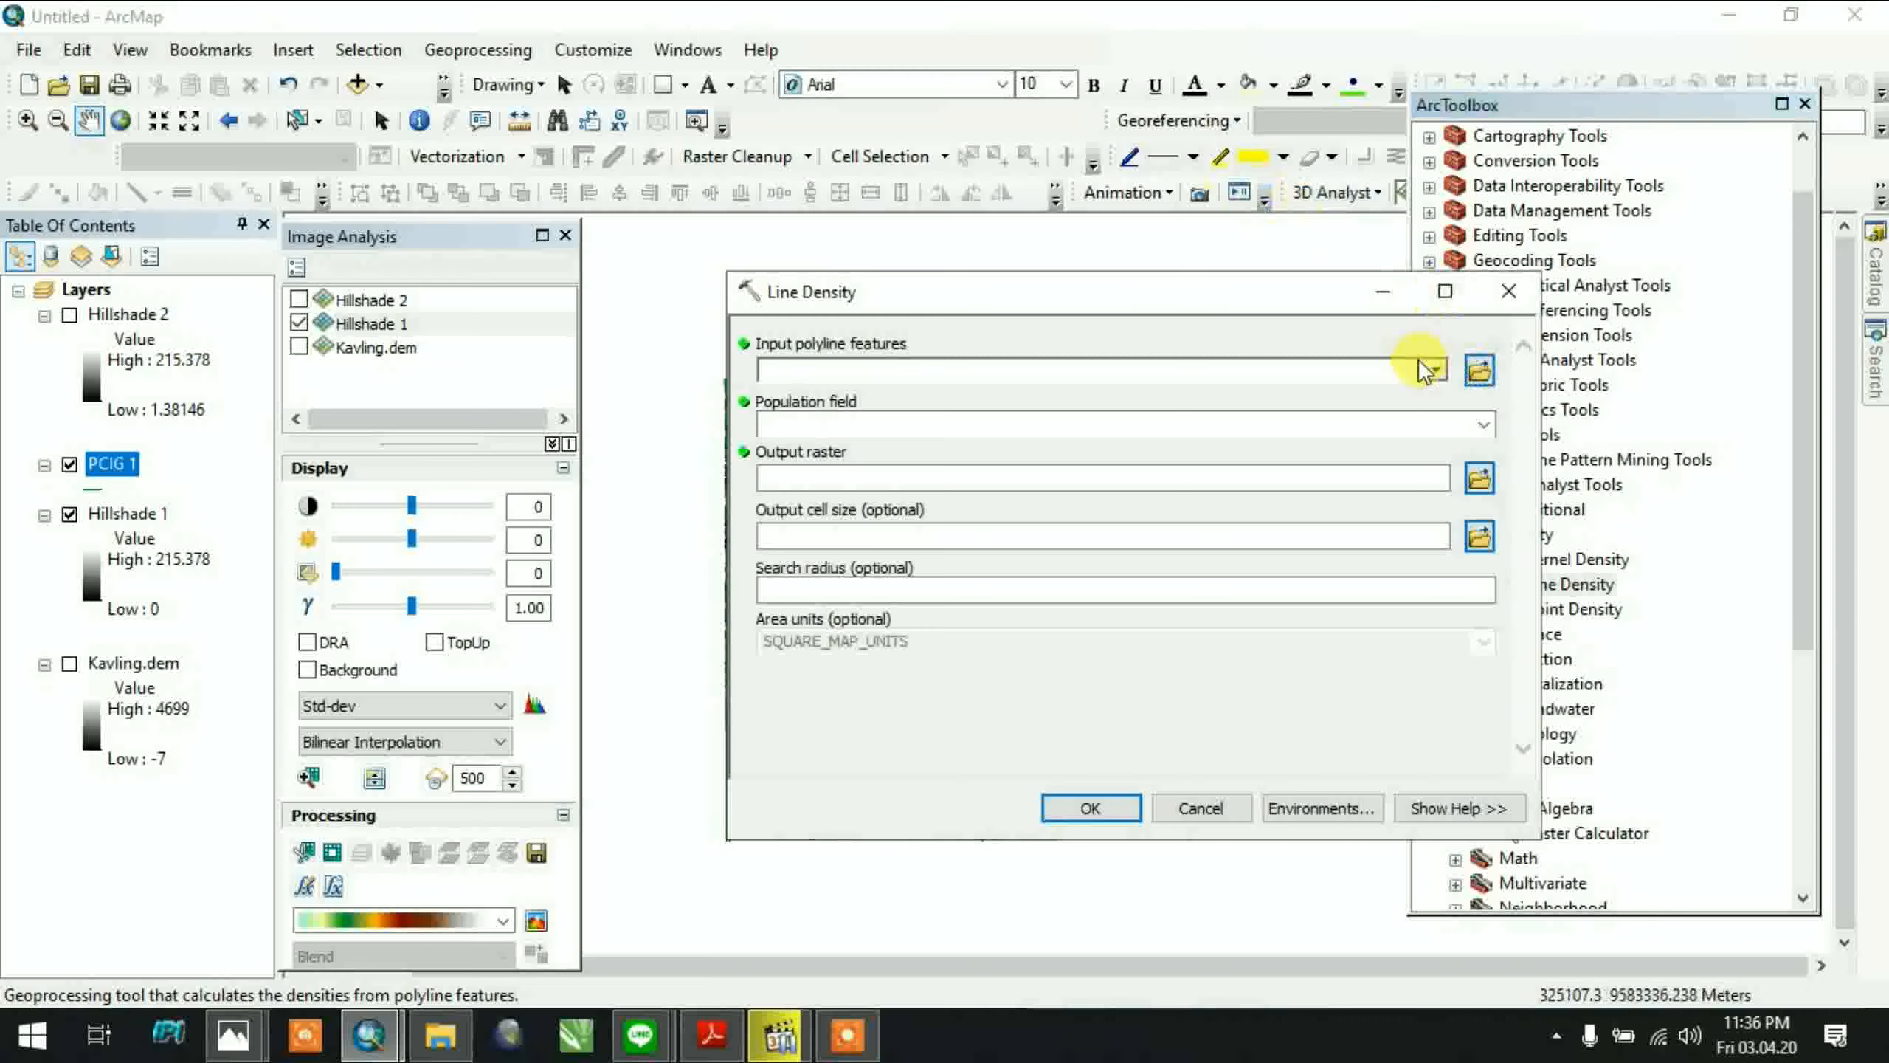
Run Line Density on the PCIG 1 polylines with the default population field, output raster, cell size and search radius
{"action": "left_click", "coordinate": [1435, 368]}
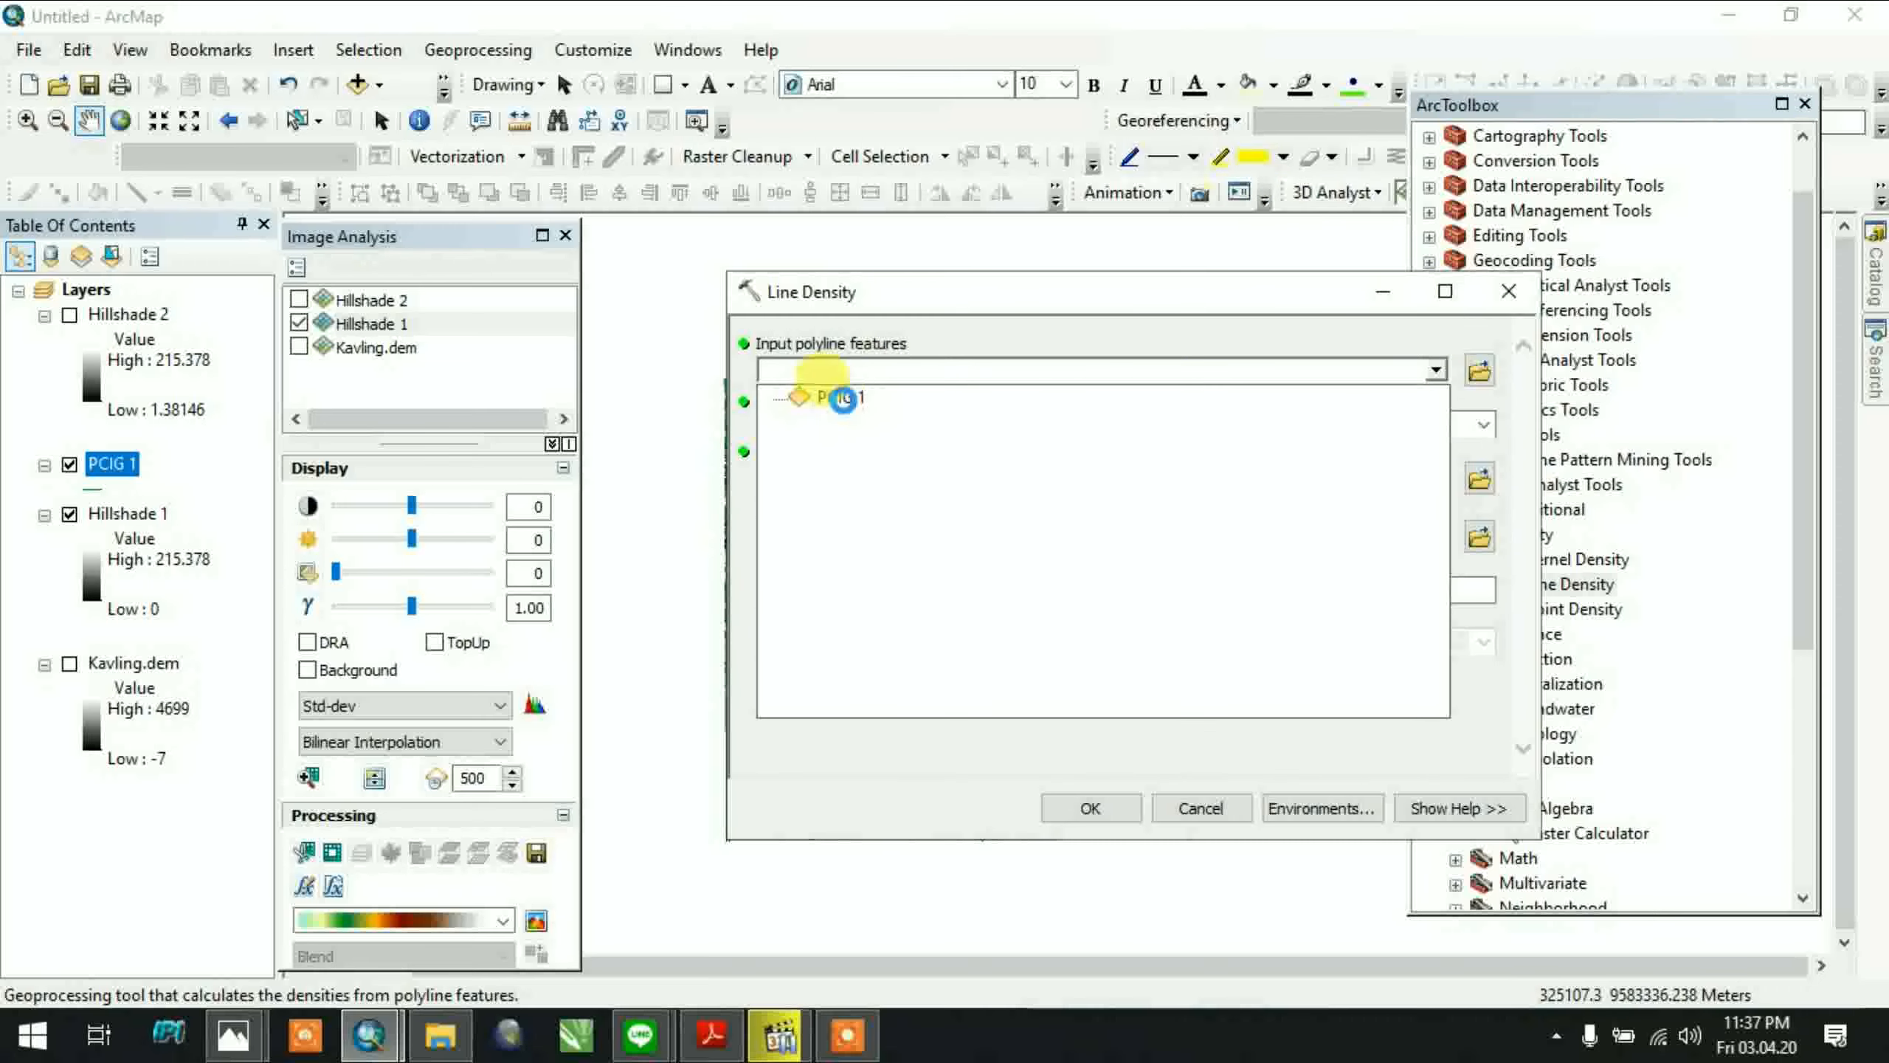
{"action": "left_click", "coordinate": [843, 398]}
{"action": "left_click", "coordinate": [1167, 526]}
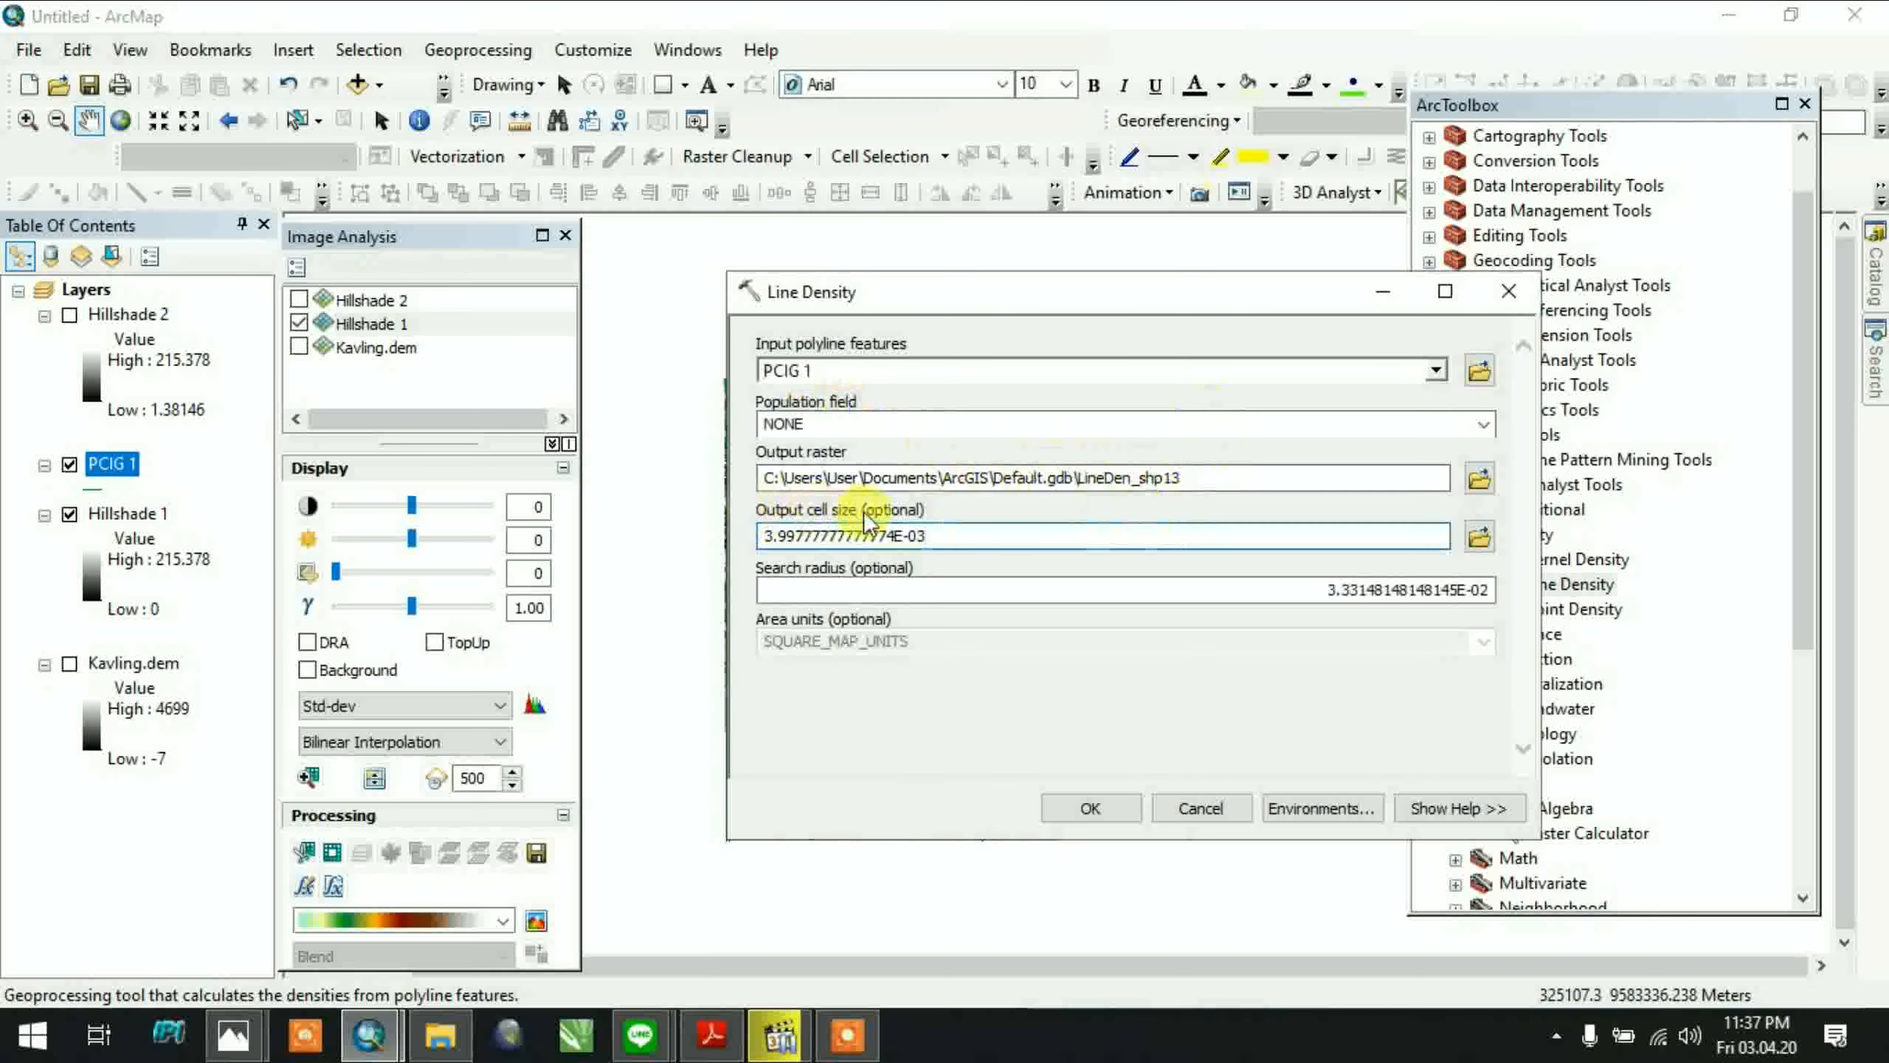
{"action": "left_click_drag", "start_coordinate": [967, 535], "coordinate": [817, 523]}
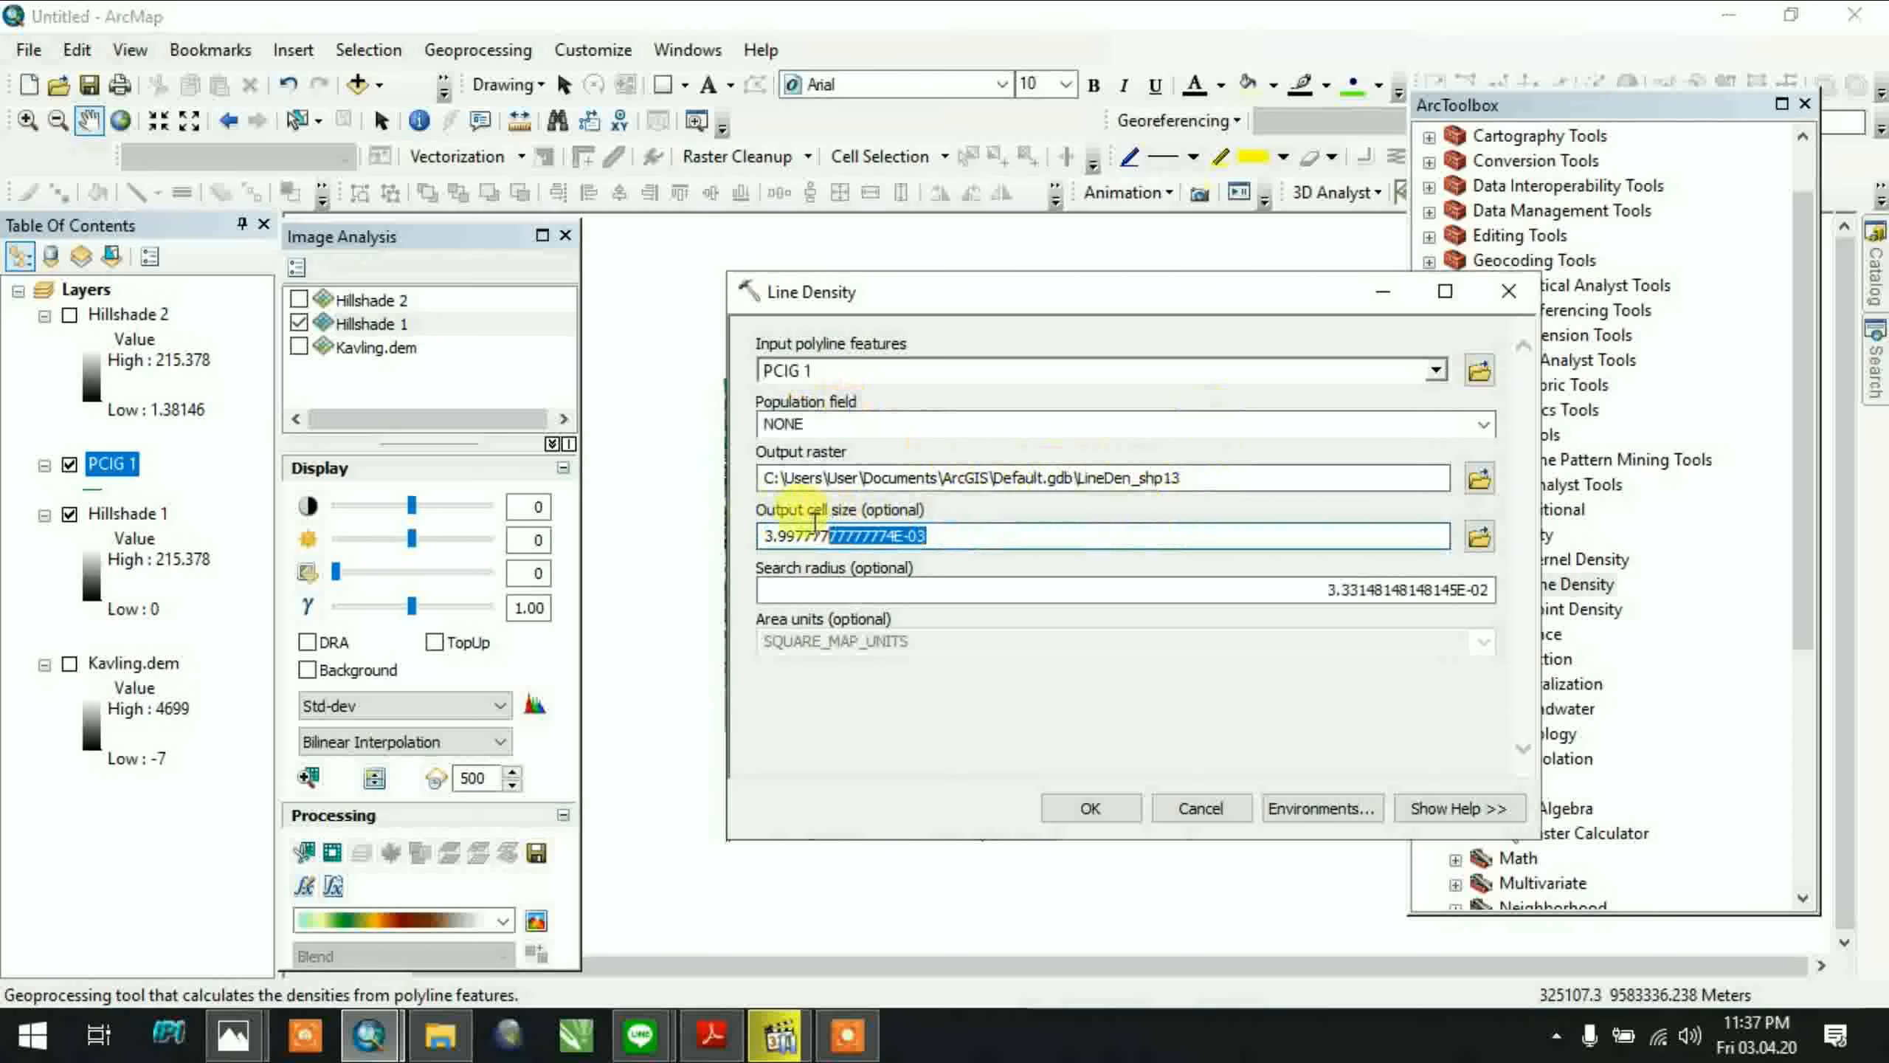
{"action": "left_click_drag", "start_coordinate": [818, 536], "coordinate": [1037, 564]}
{"action": "left_click", "coordinate": [1017, 533]}
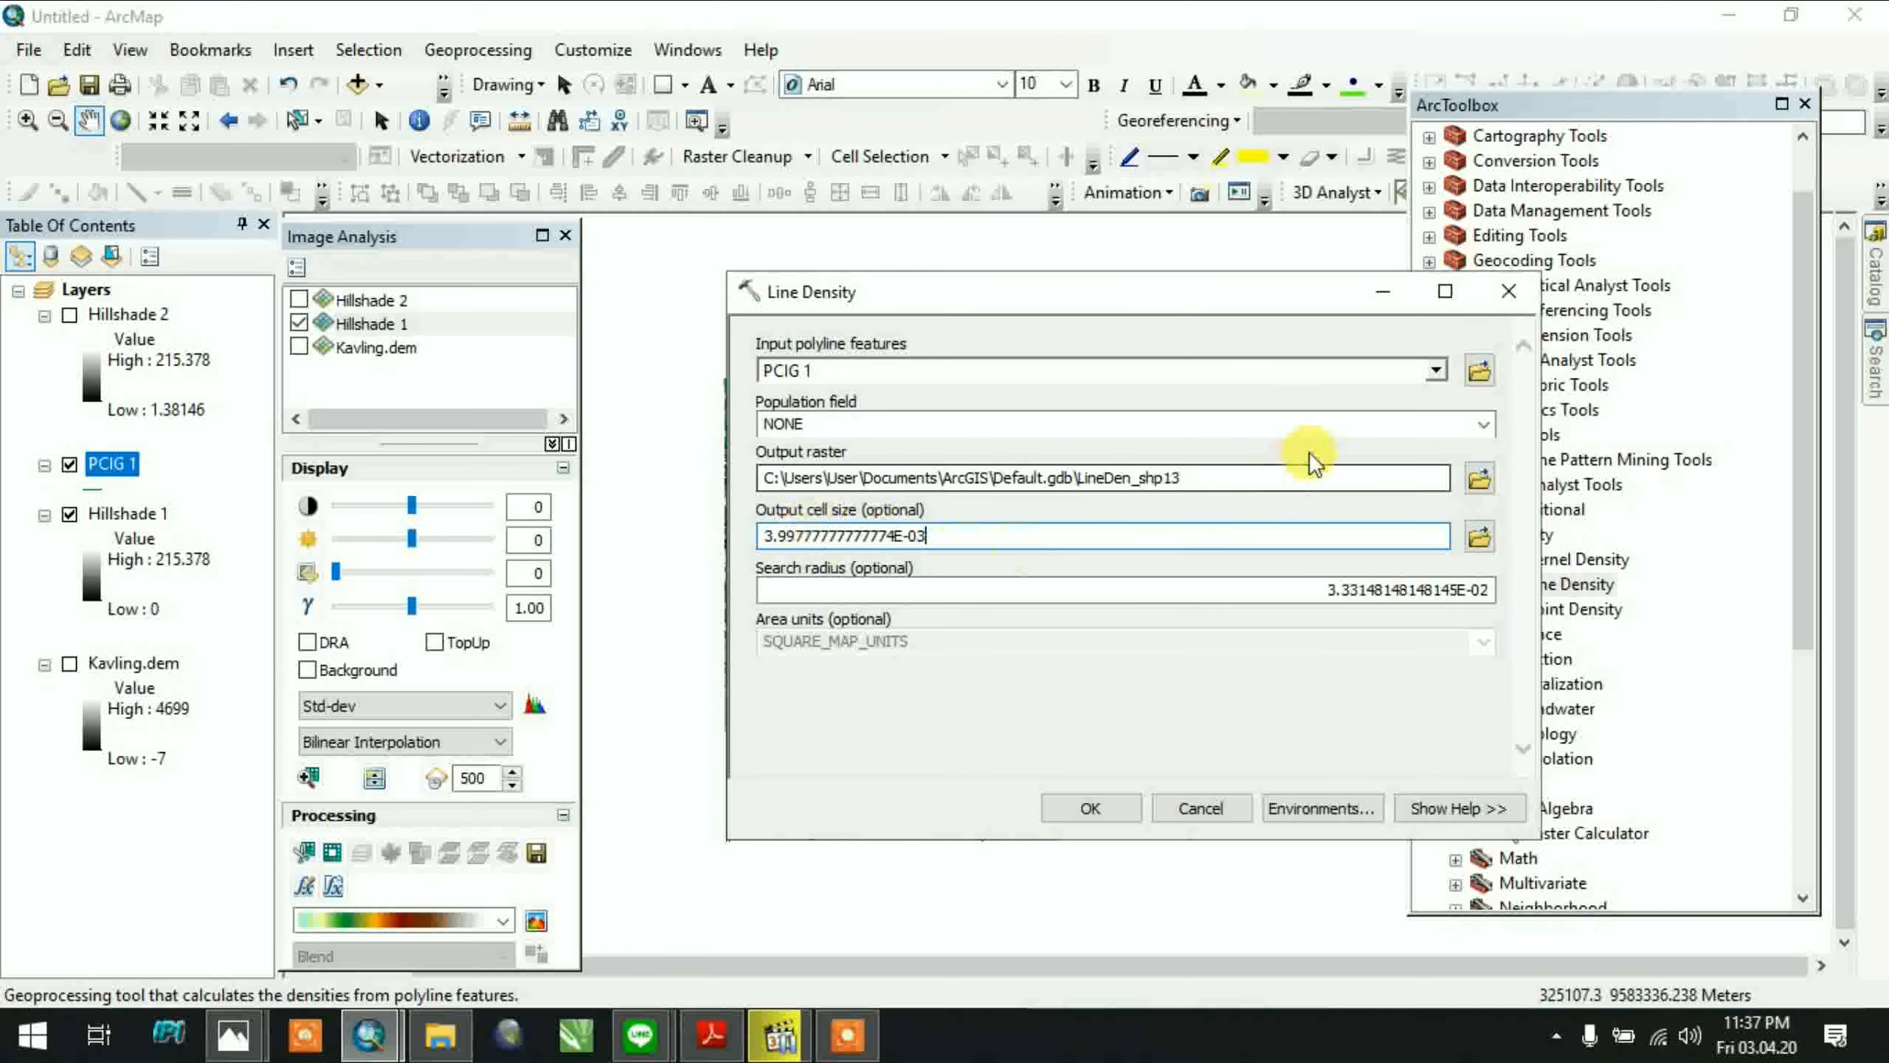
{"action": "left_click", "coordinate": [1092, 809]}
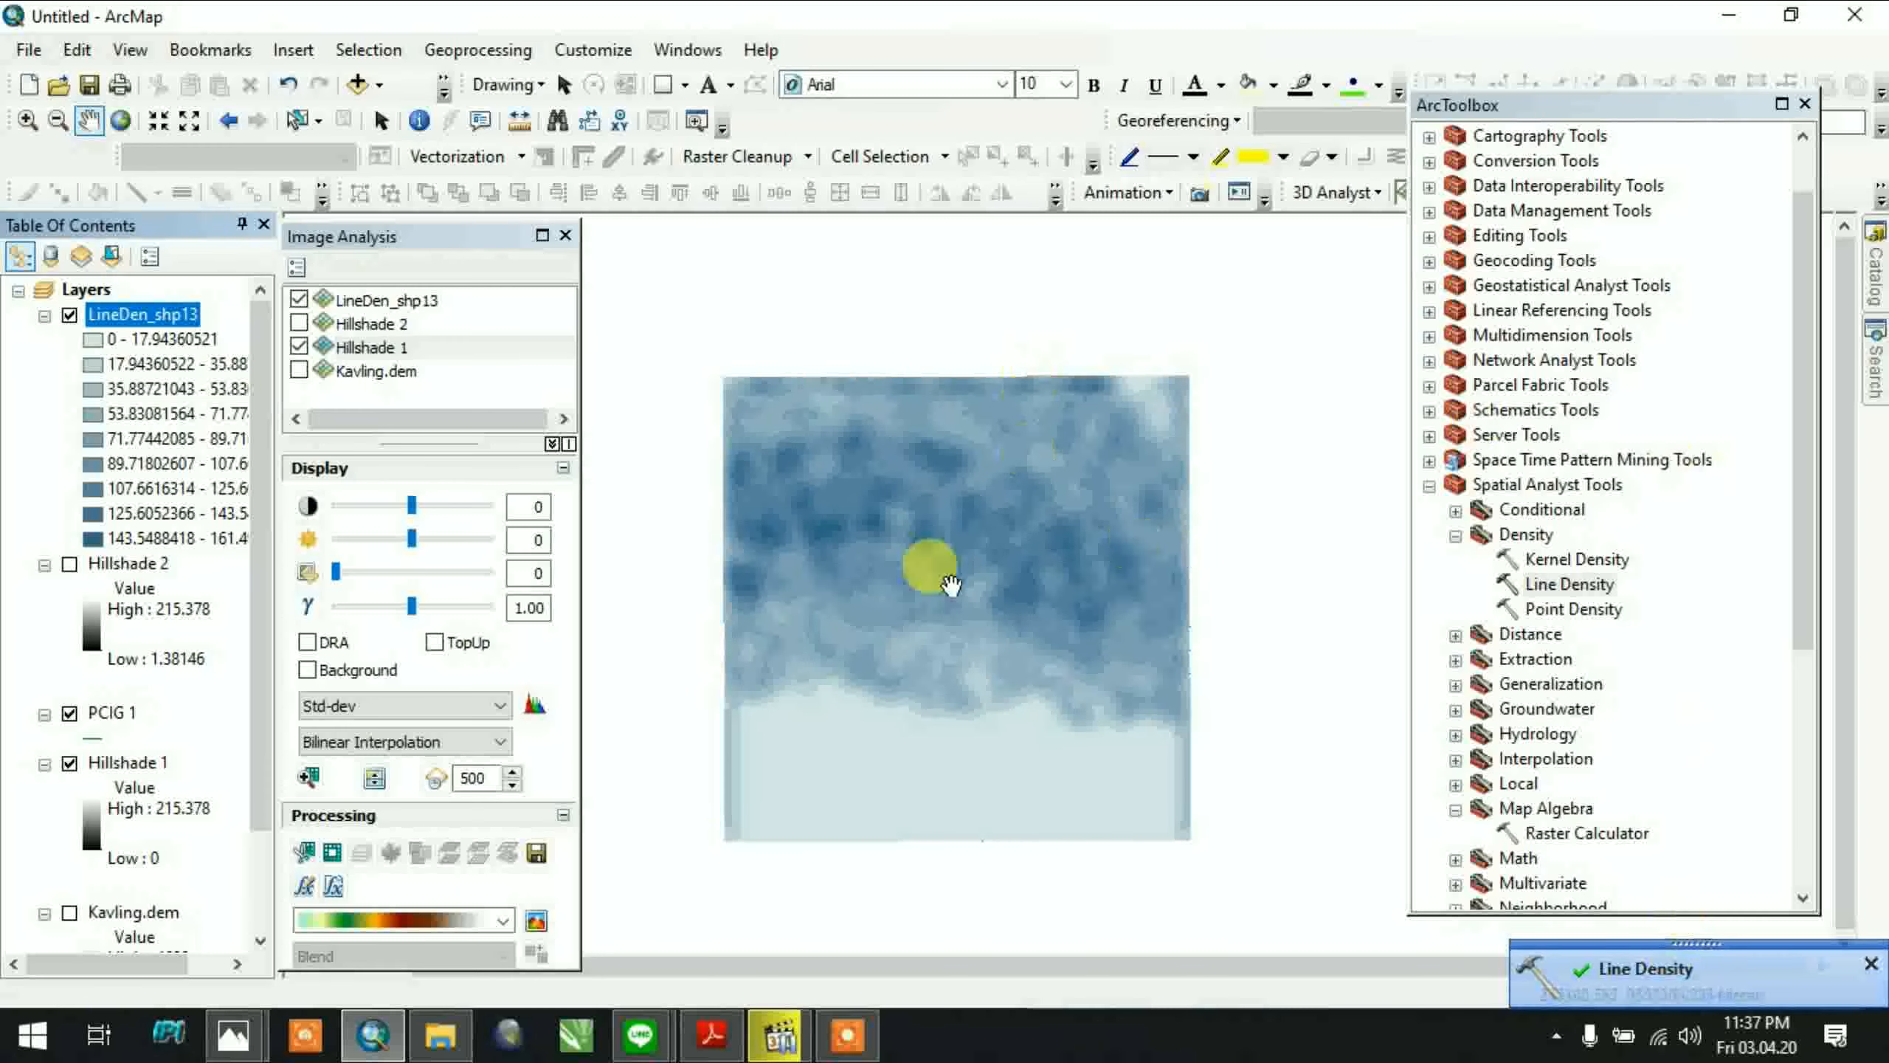
{"action": "scroll", "coordinate": [1055, 543], "scroll_direction": "up", "scroll_amount": 2}
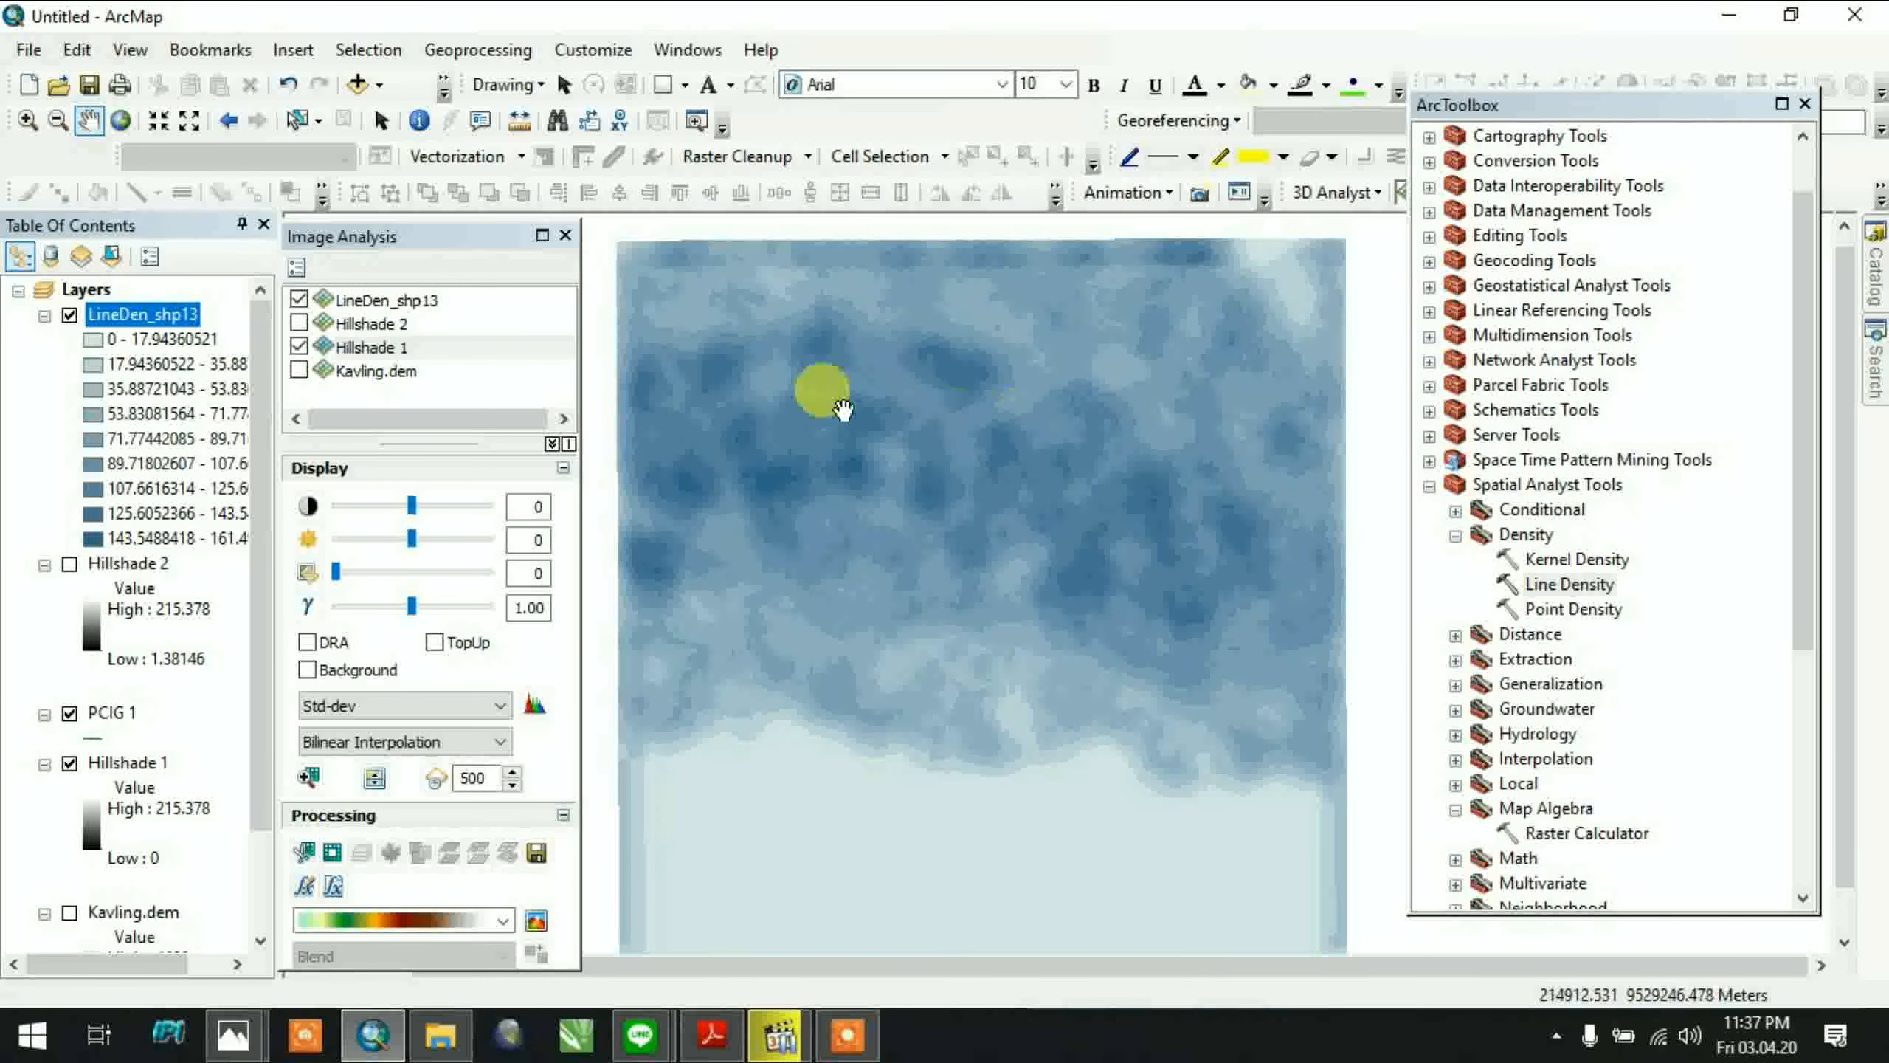
Rename the line density result layer as Line density 1 and hide the Hillshade 1 layer
{"action": "double_click", "coordinate": [167, 315]}
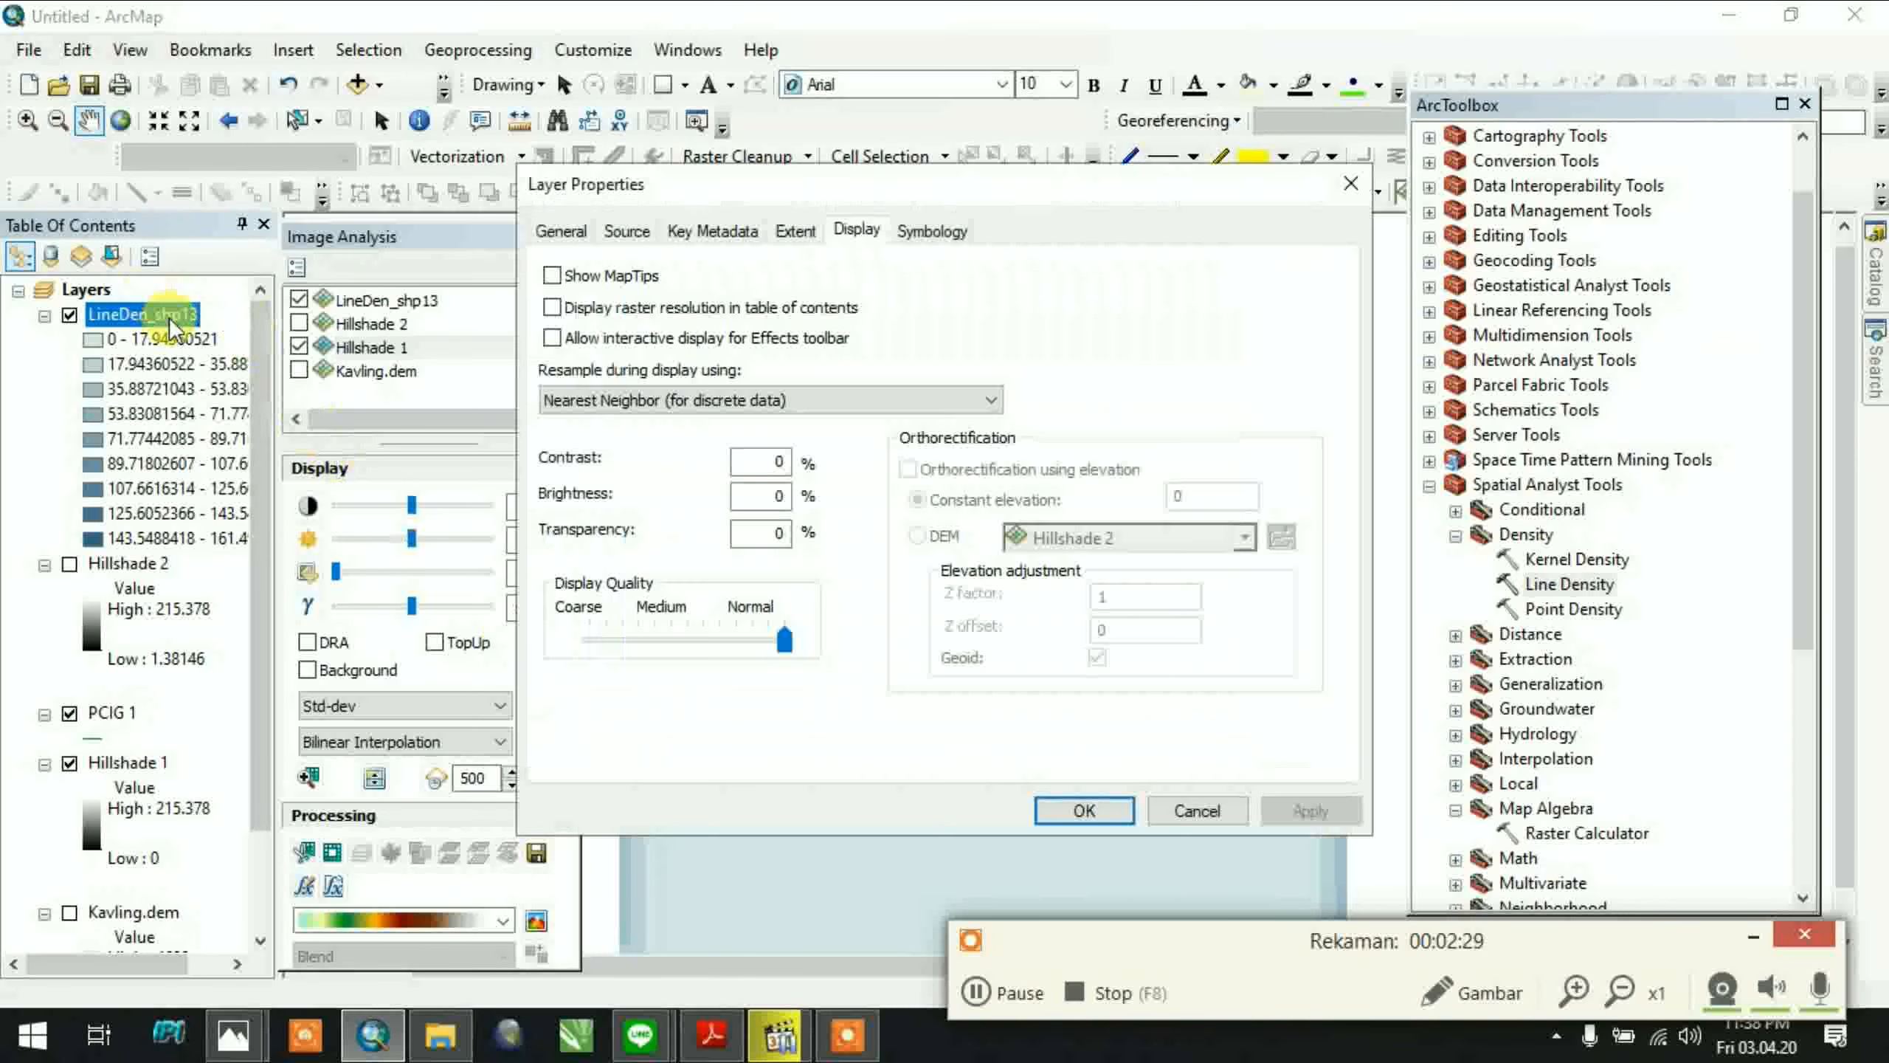
{"action": "left_click", "coordinate": [574, 228]}
{"action": "type", "text": "L"}
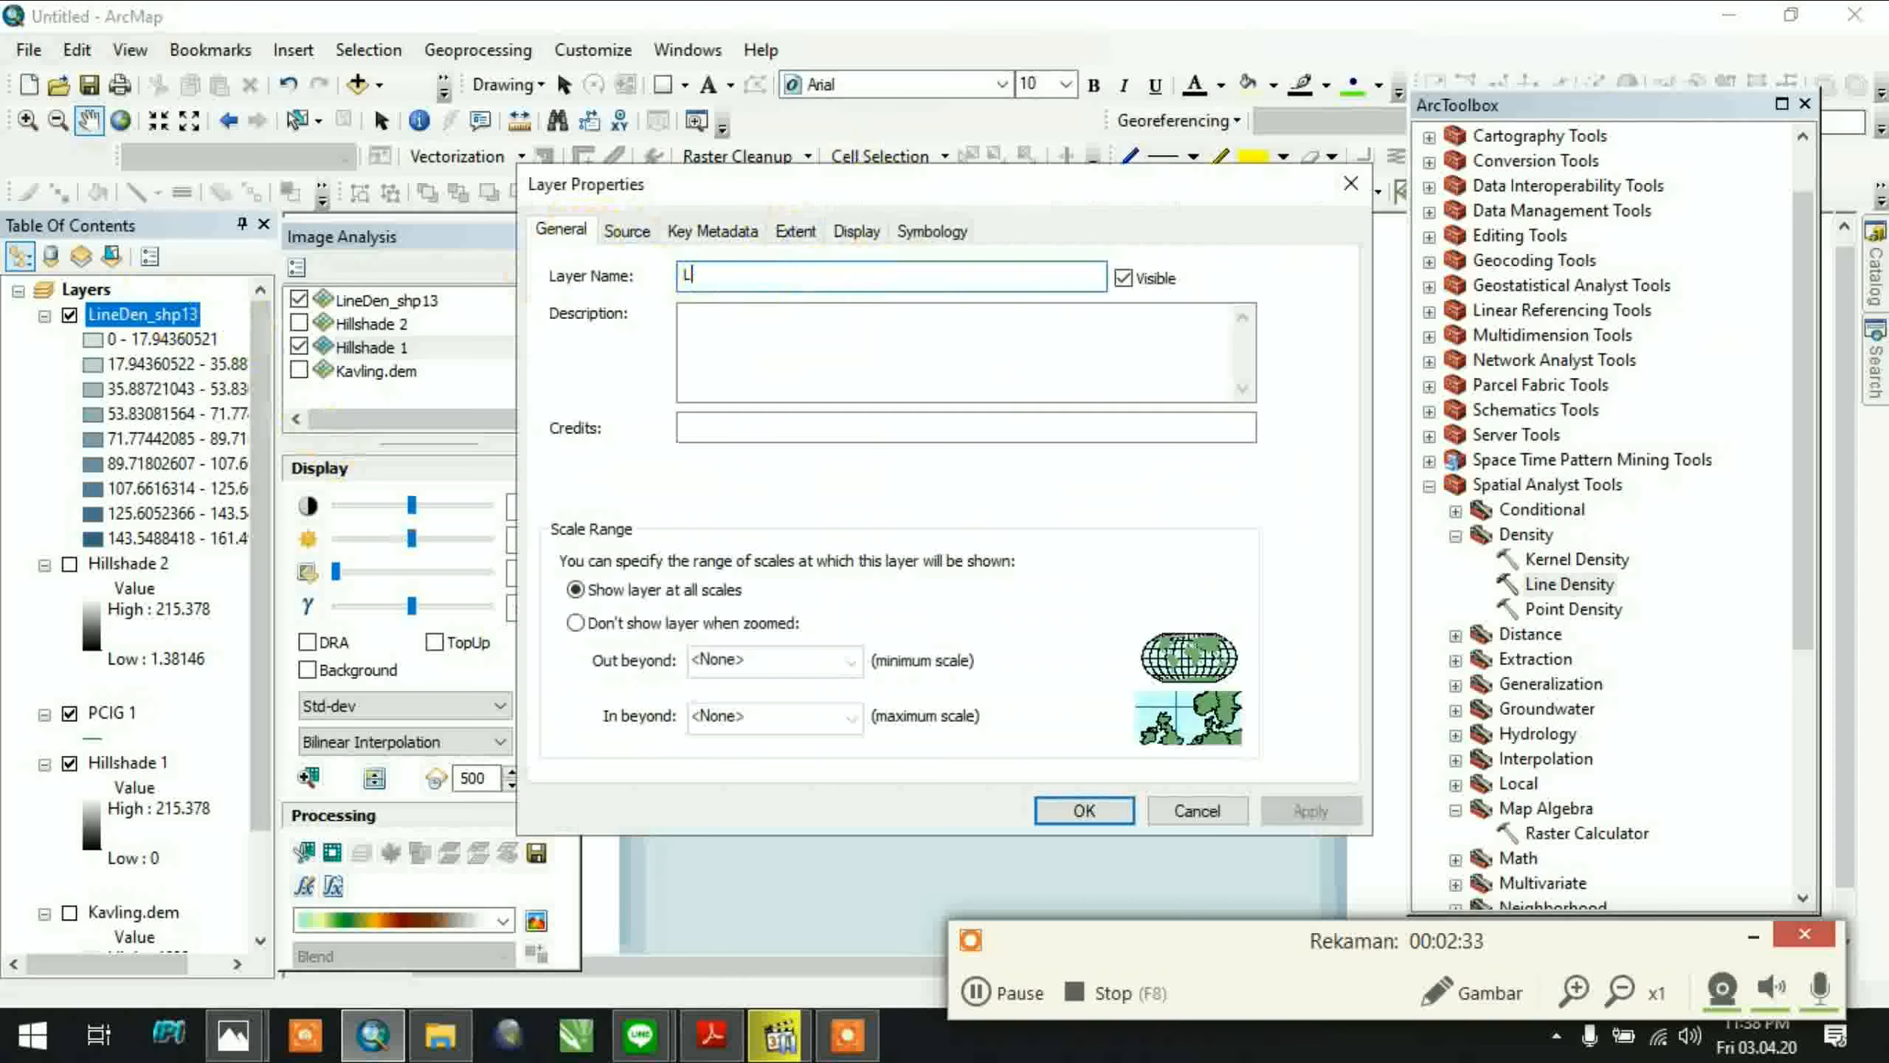
{"action": "type", "text": "ine Sensit"}
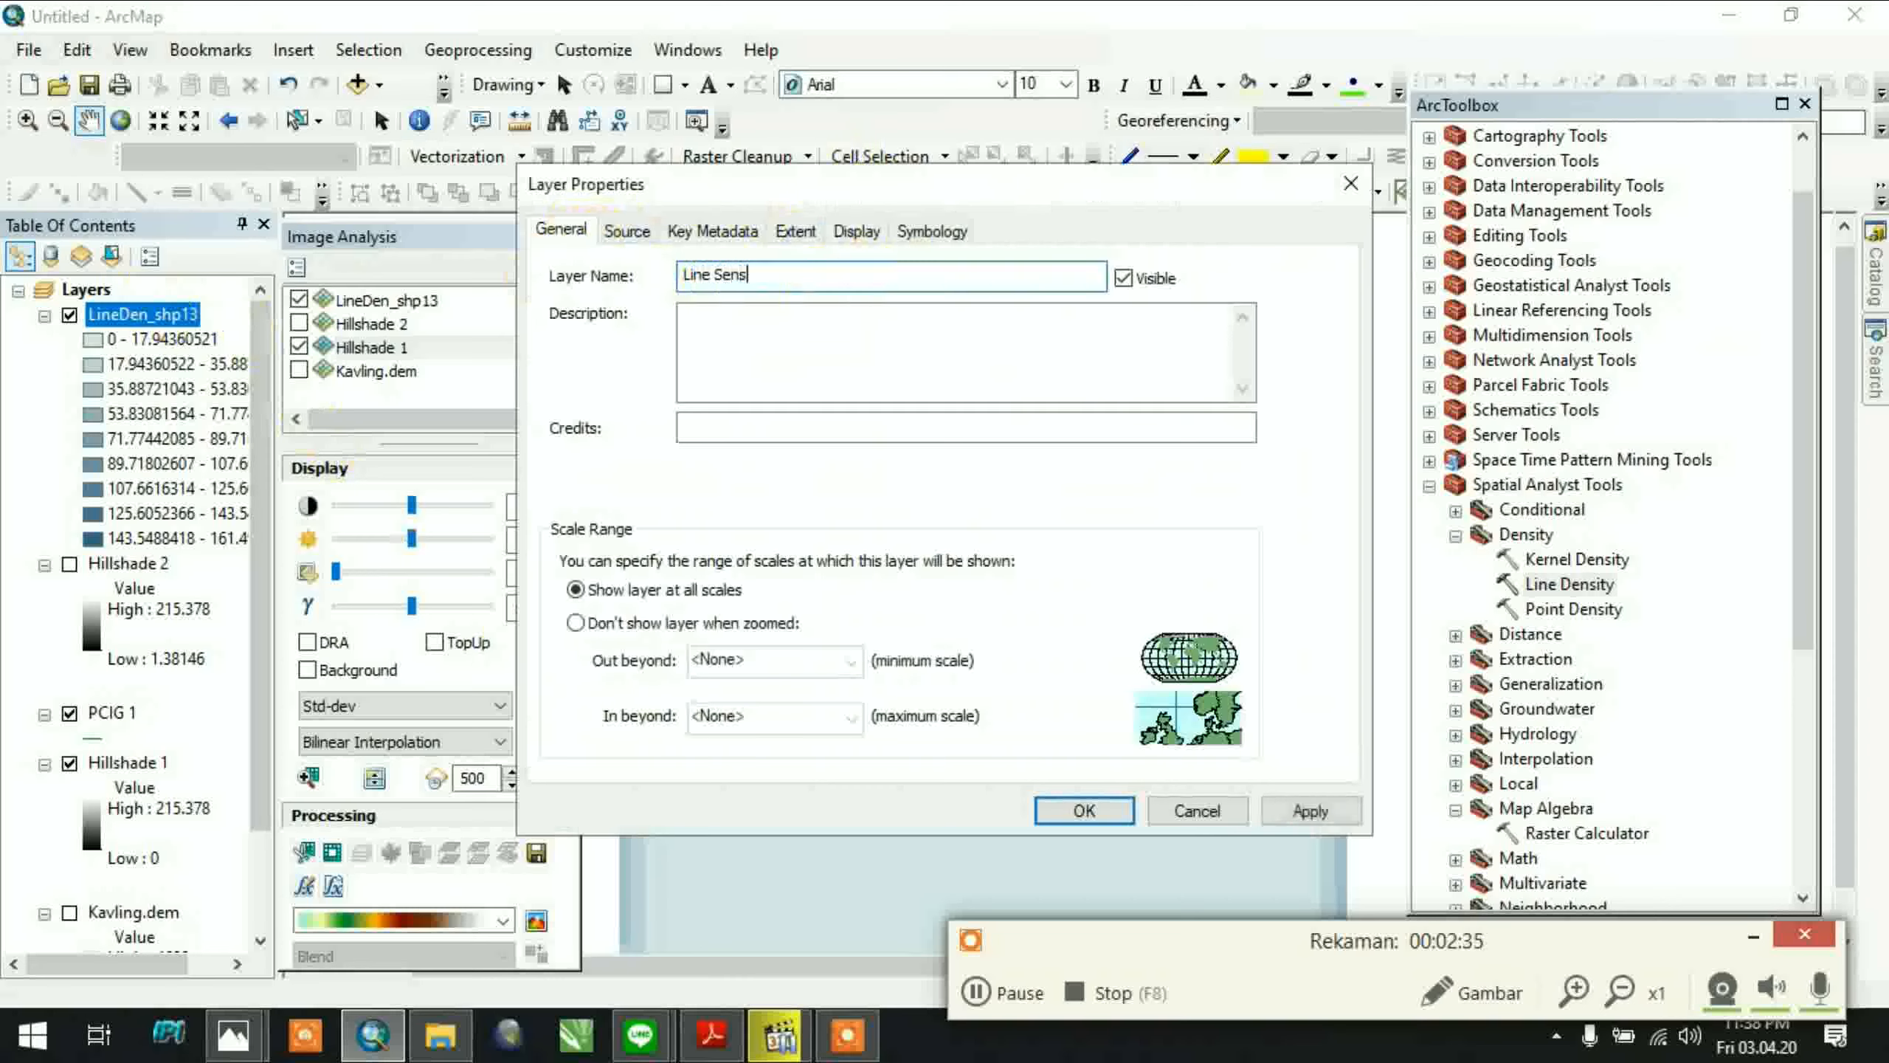
{"action": "key", "text": "BackSpace"}
{"action": "key", "text": "BackSpace"}
{"action": "key", "text": "BackSpace"}
{"action": "key", "text": "BackSpace"}
{"action": "key", "text": "BackSpace"}
{"action": "key", "text": "BackSpace"}
{"action": "type", "text": "density 1"}
{"action": "left_click", "coordinate": [1084, 811]}
{"action": "left_click", "coordinate": [69, 763]}
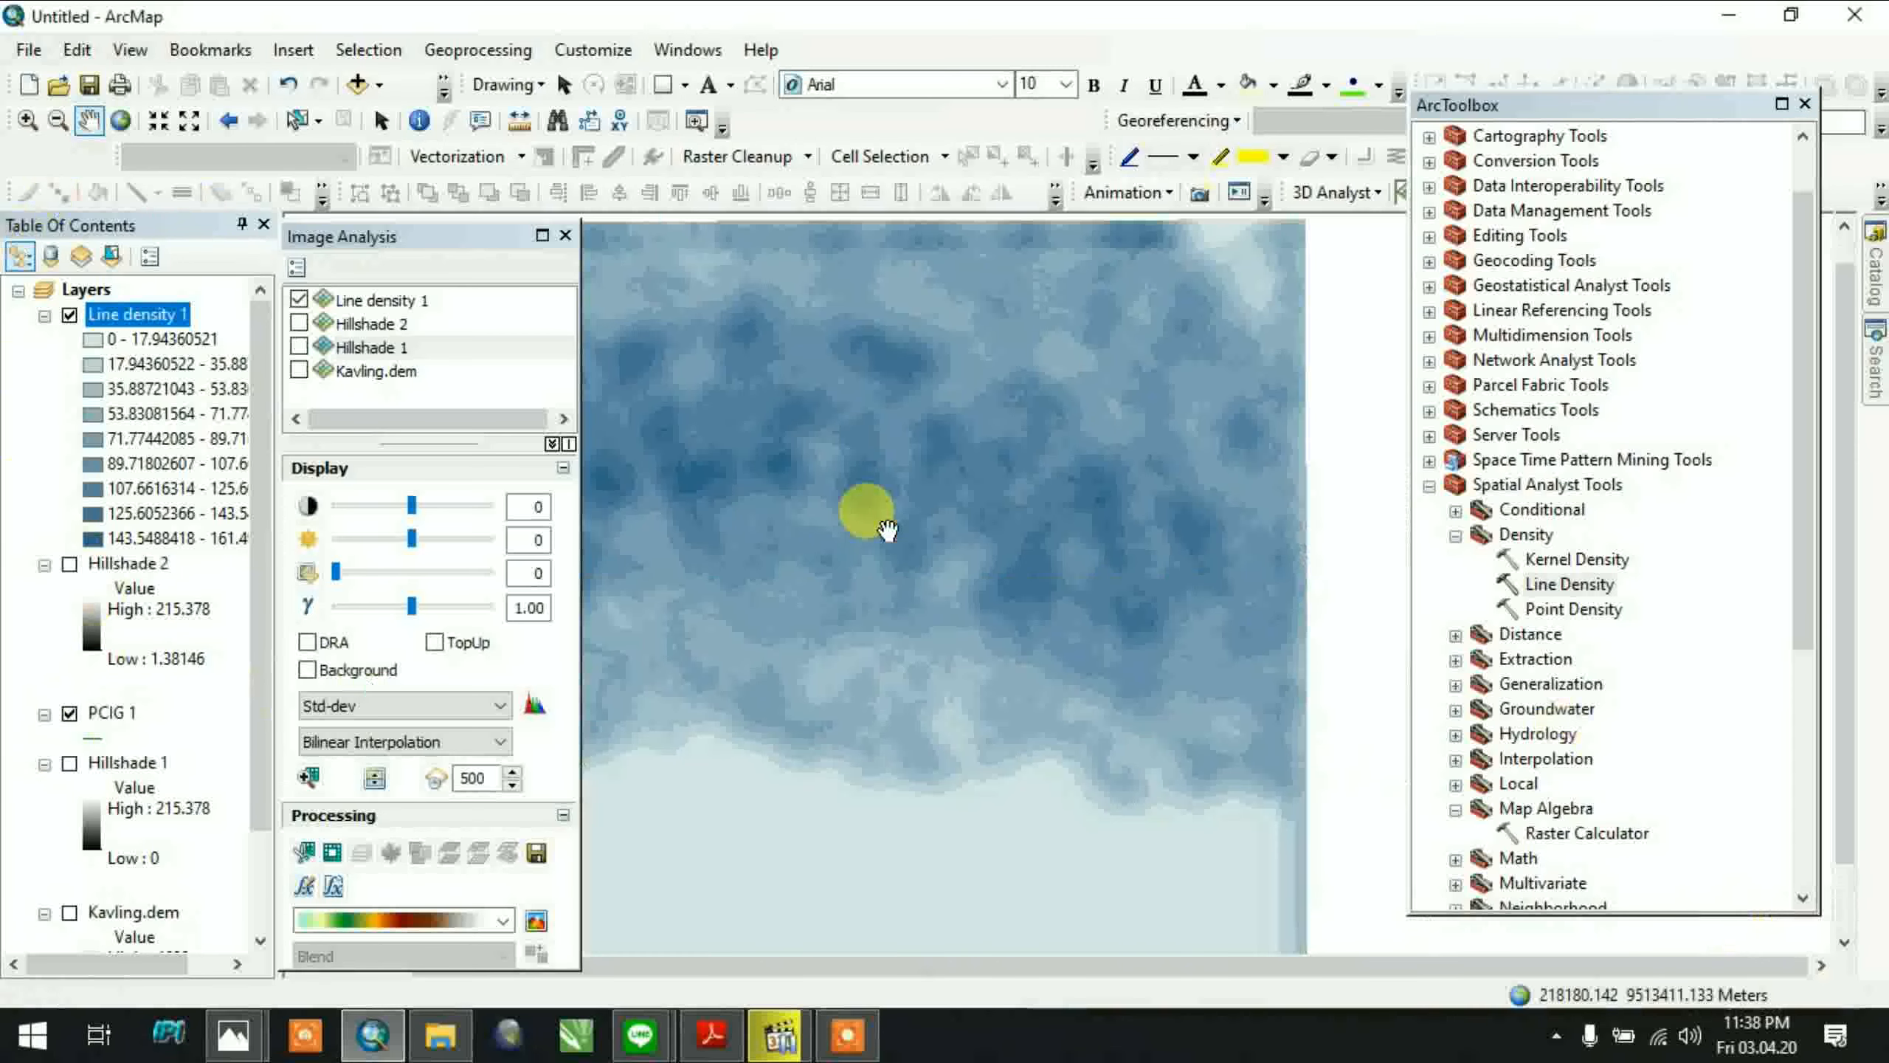
{"action": "left_click_drag", "start_coordinate": [818, 498], "coordinate": [907, 528]}
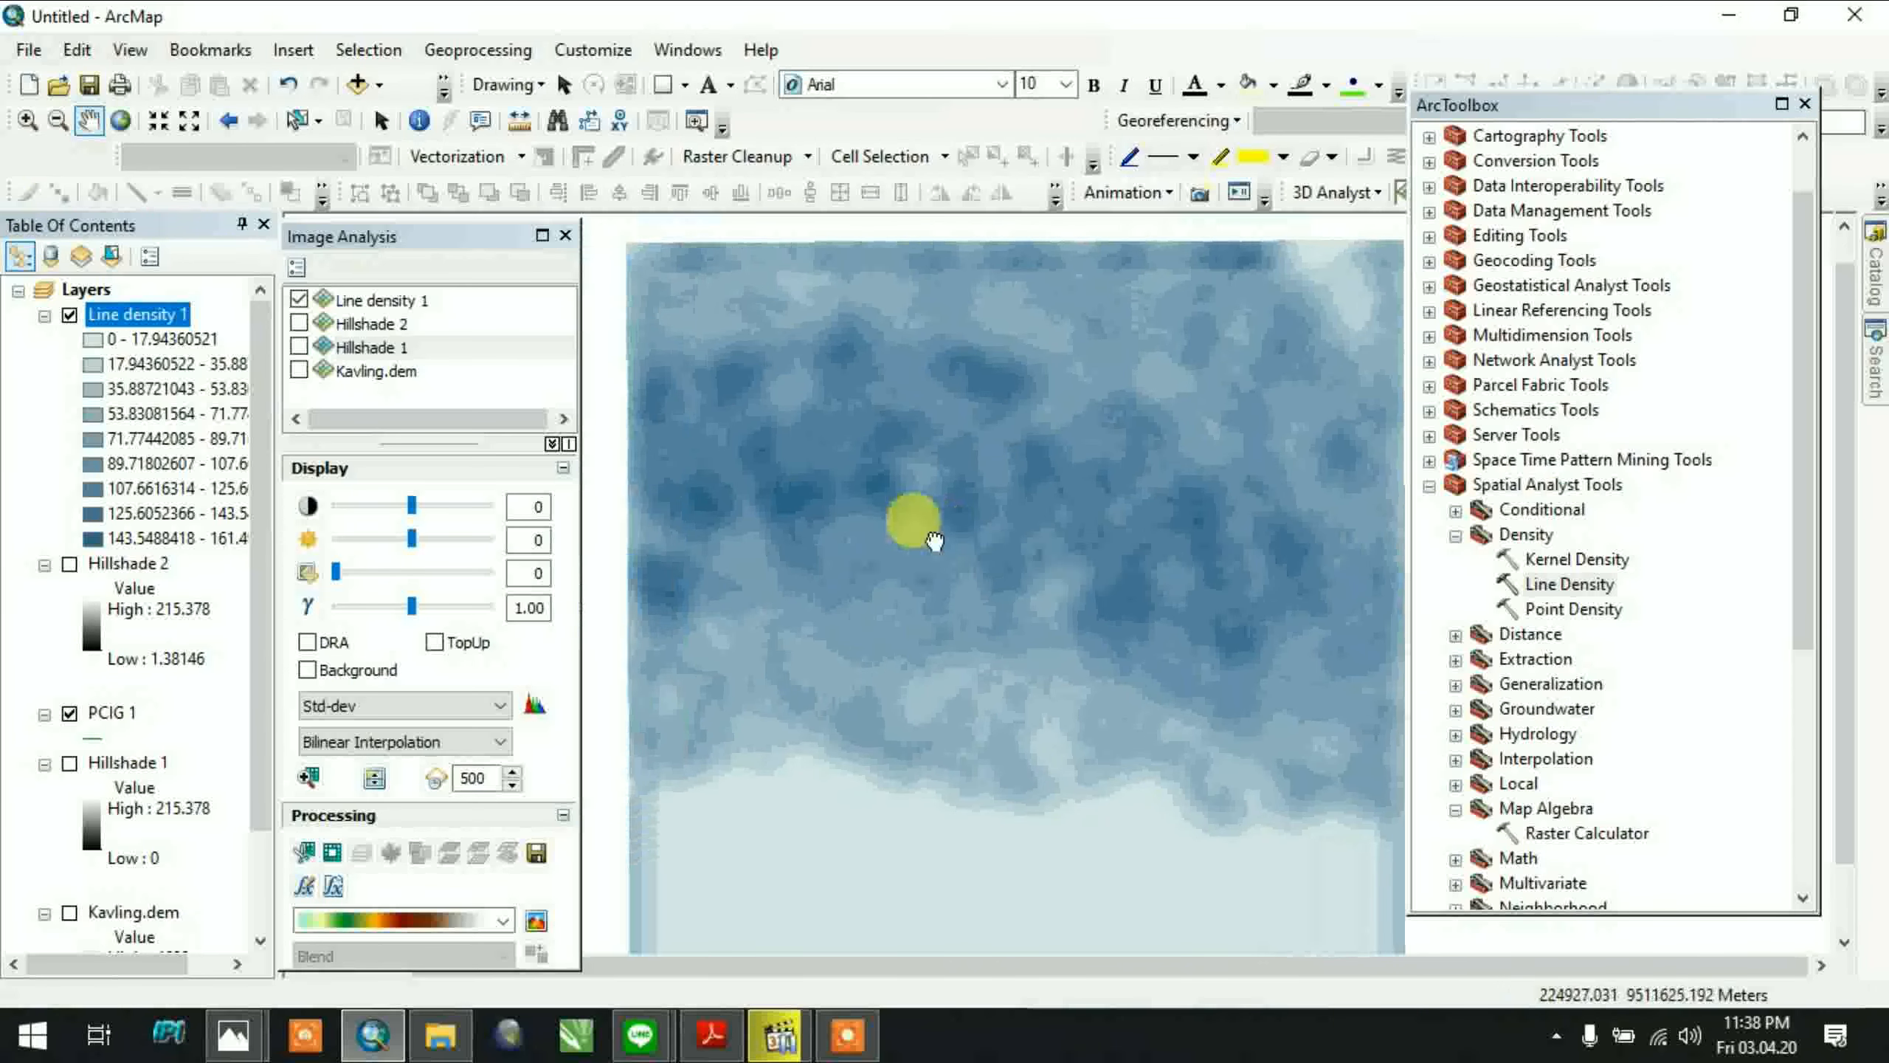
Start exporting the Line density 1 layer's raster data, keeping TIFF as the output format
{"action": "left_click", "coordinate": [147, 315]}
{"action": "right_click", "coordinate": [148, 315]}
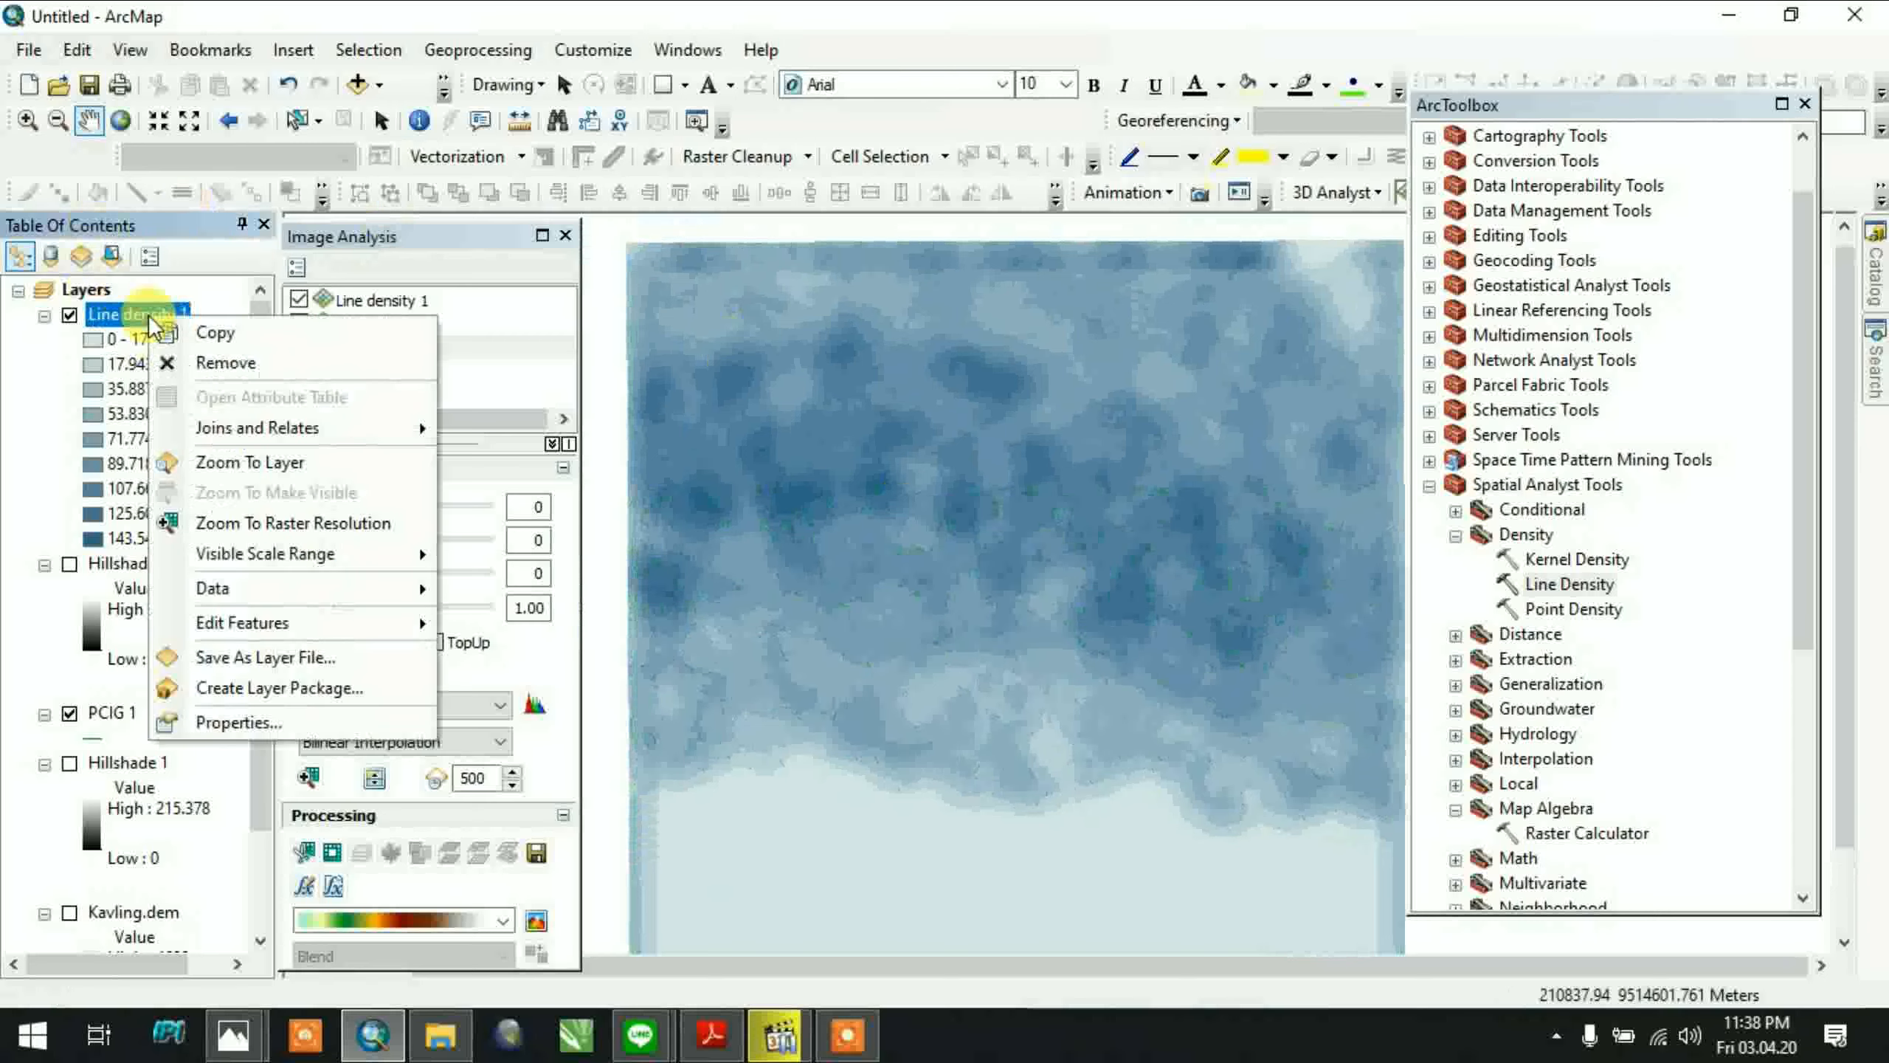
{"action": "left_click", "coordinate": [276, 588]}
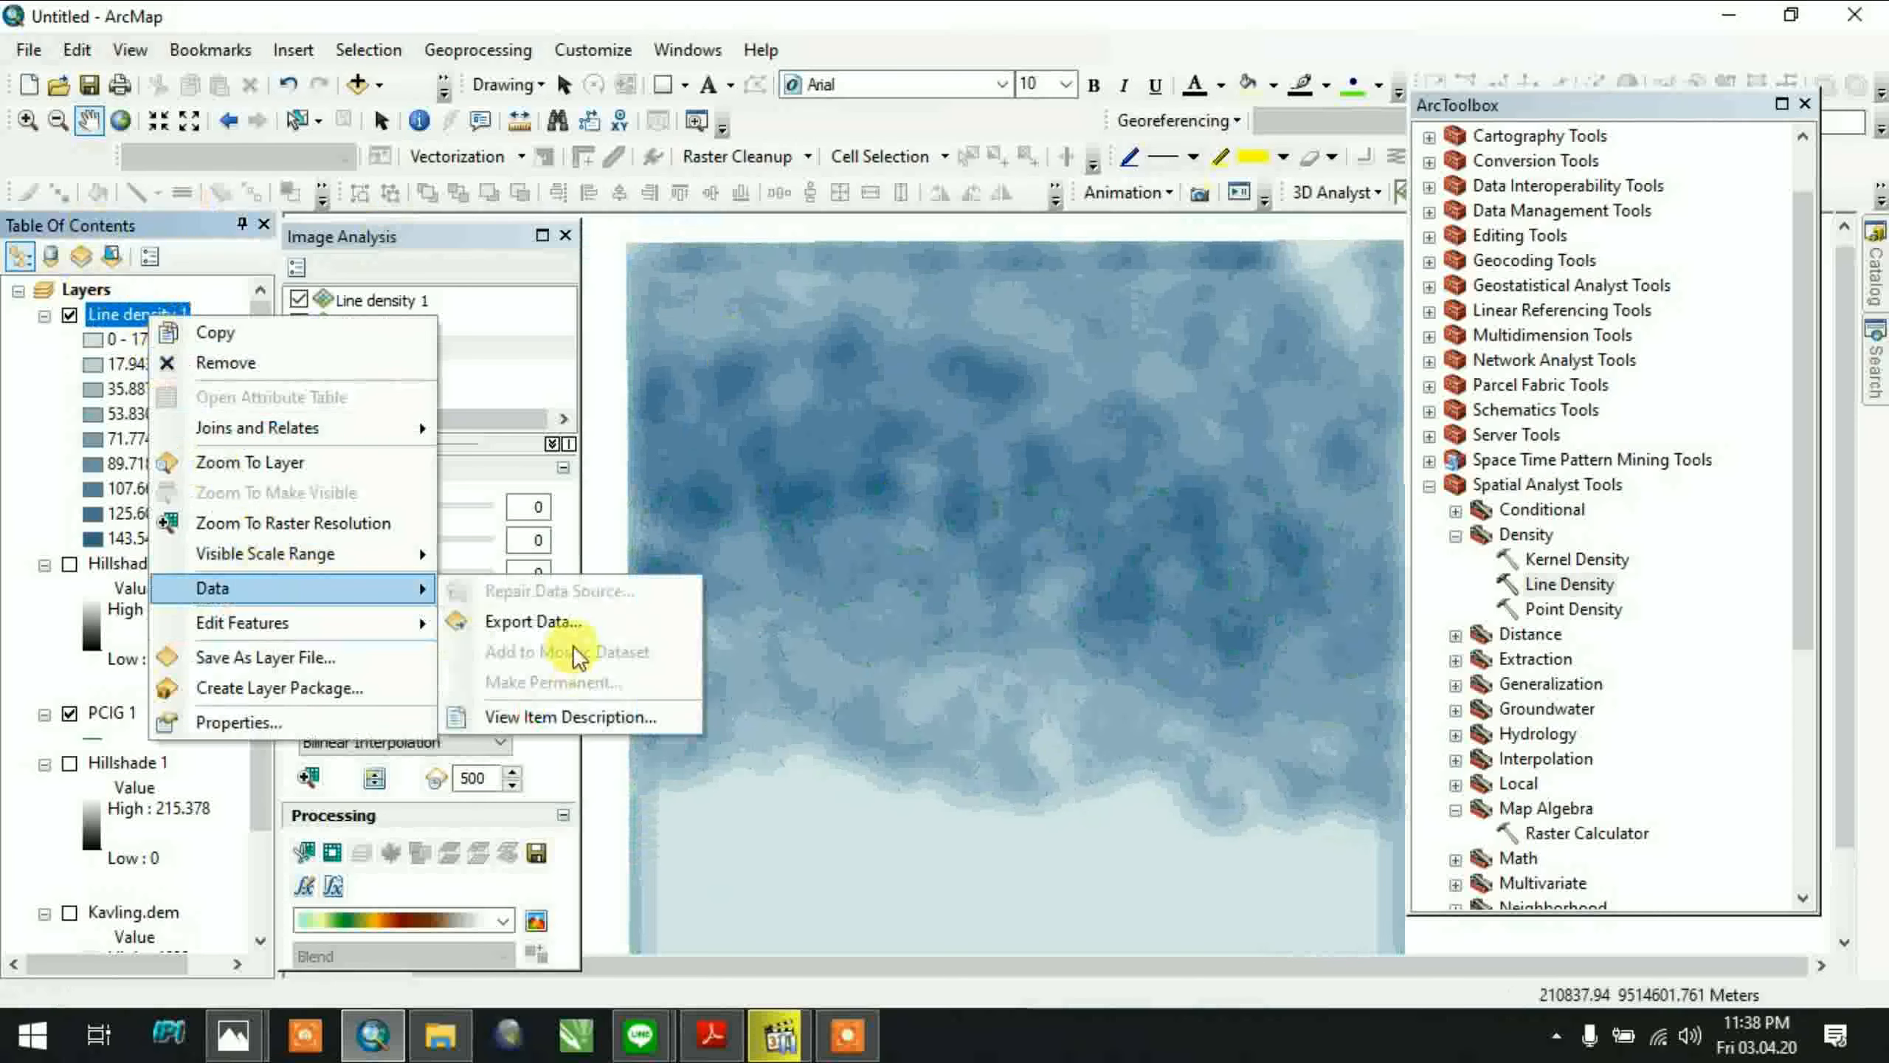
{"action": "left_click", "coordinate": [558, 623]}
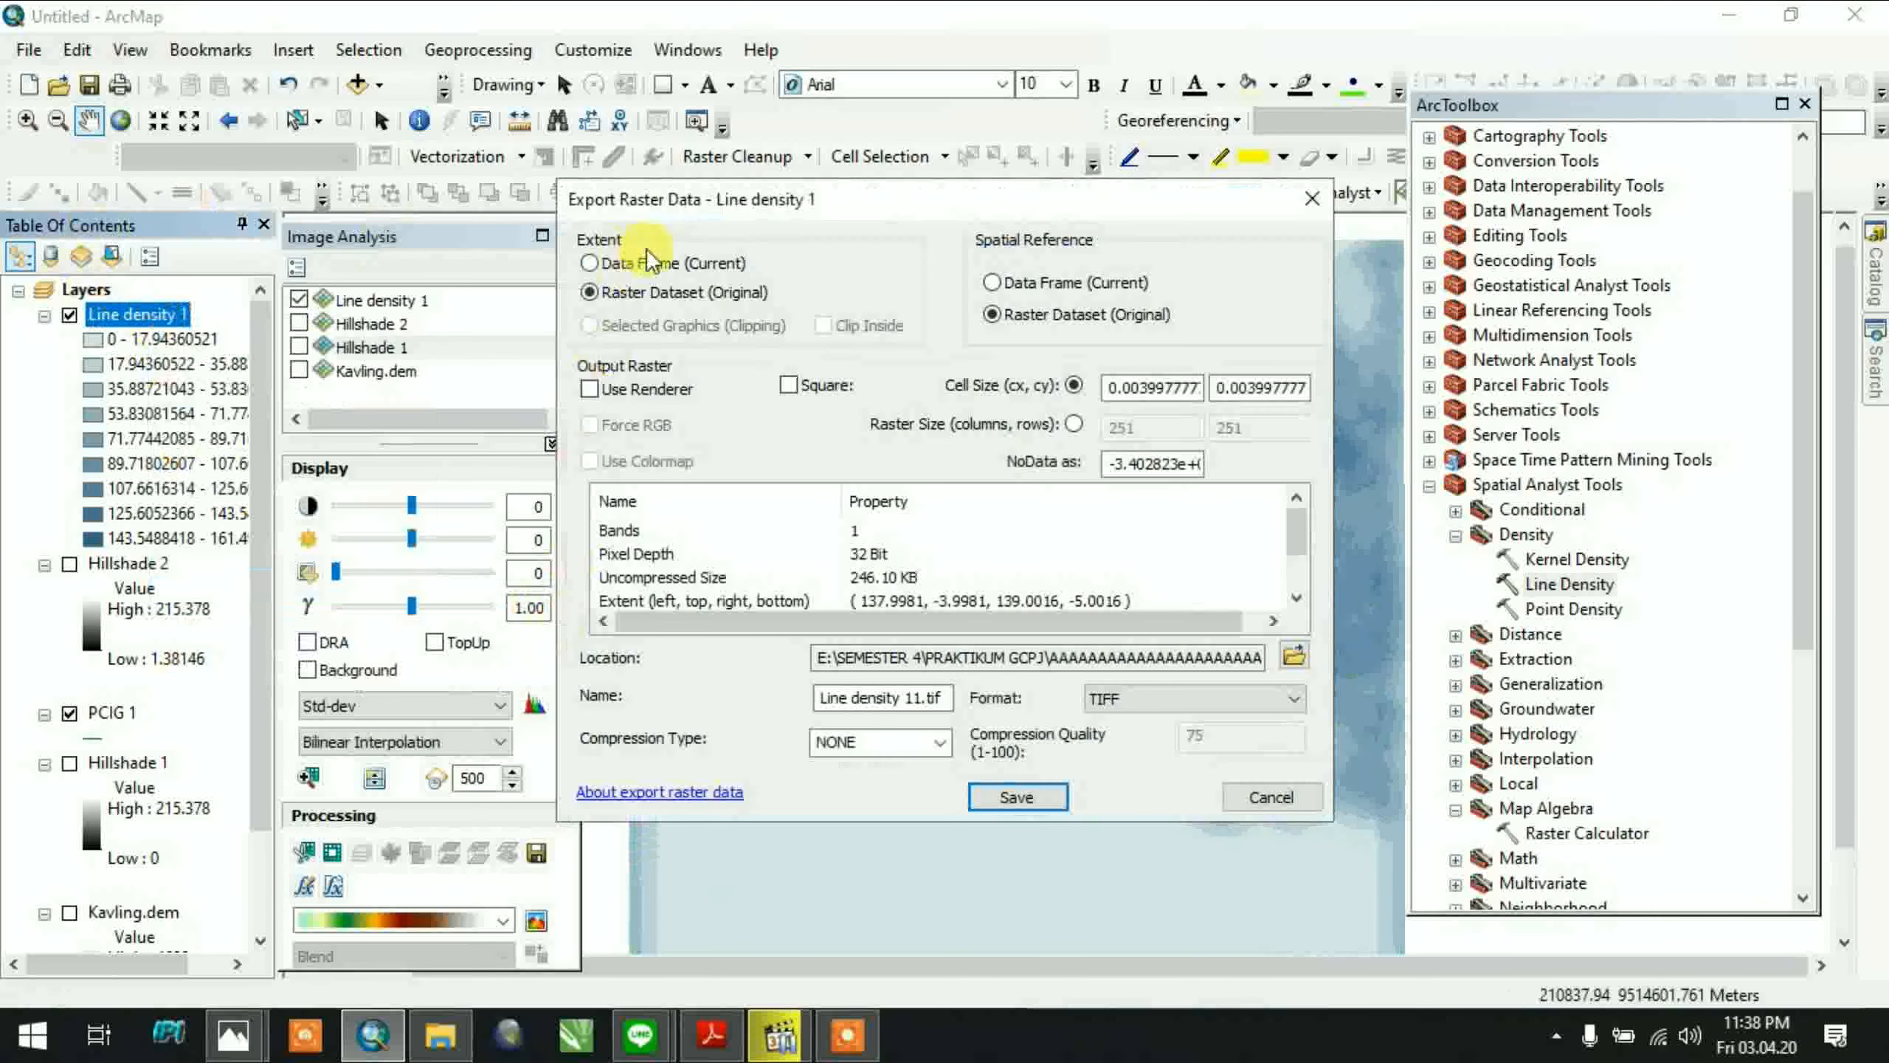
{"action": "left_click", "coordinate": [1216, 700]}
{"action": "left_click", "coordinate": [1216, 701]}
{"action": "left_click", "coordinate": [1157, 698]}
{"action": "left_click", "coordinate": [1157, 697]}
Choose the Line Density folder as the location for the exported raster
{"action": "left_click", "coordinate": [1293, 658]}
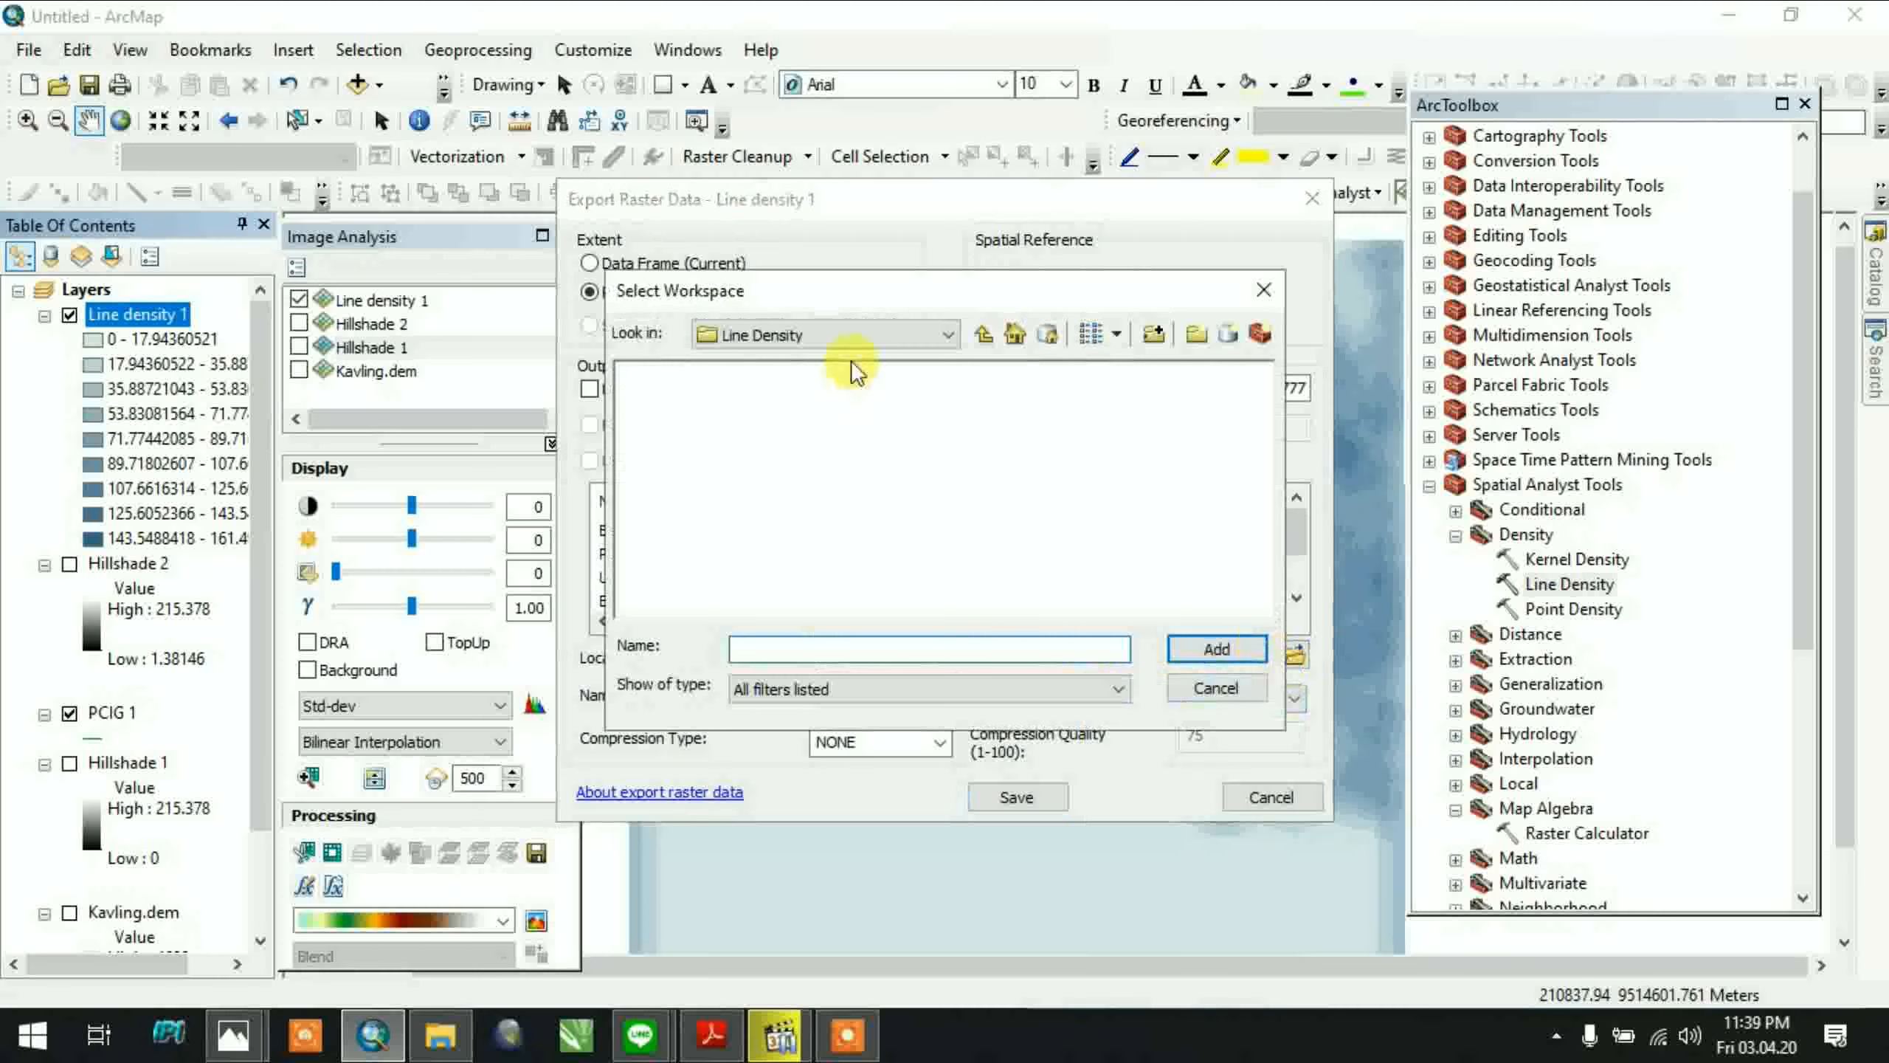
{"action": "left_click", "coordinate": [921, 329]}
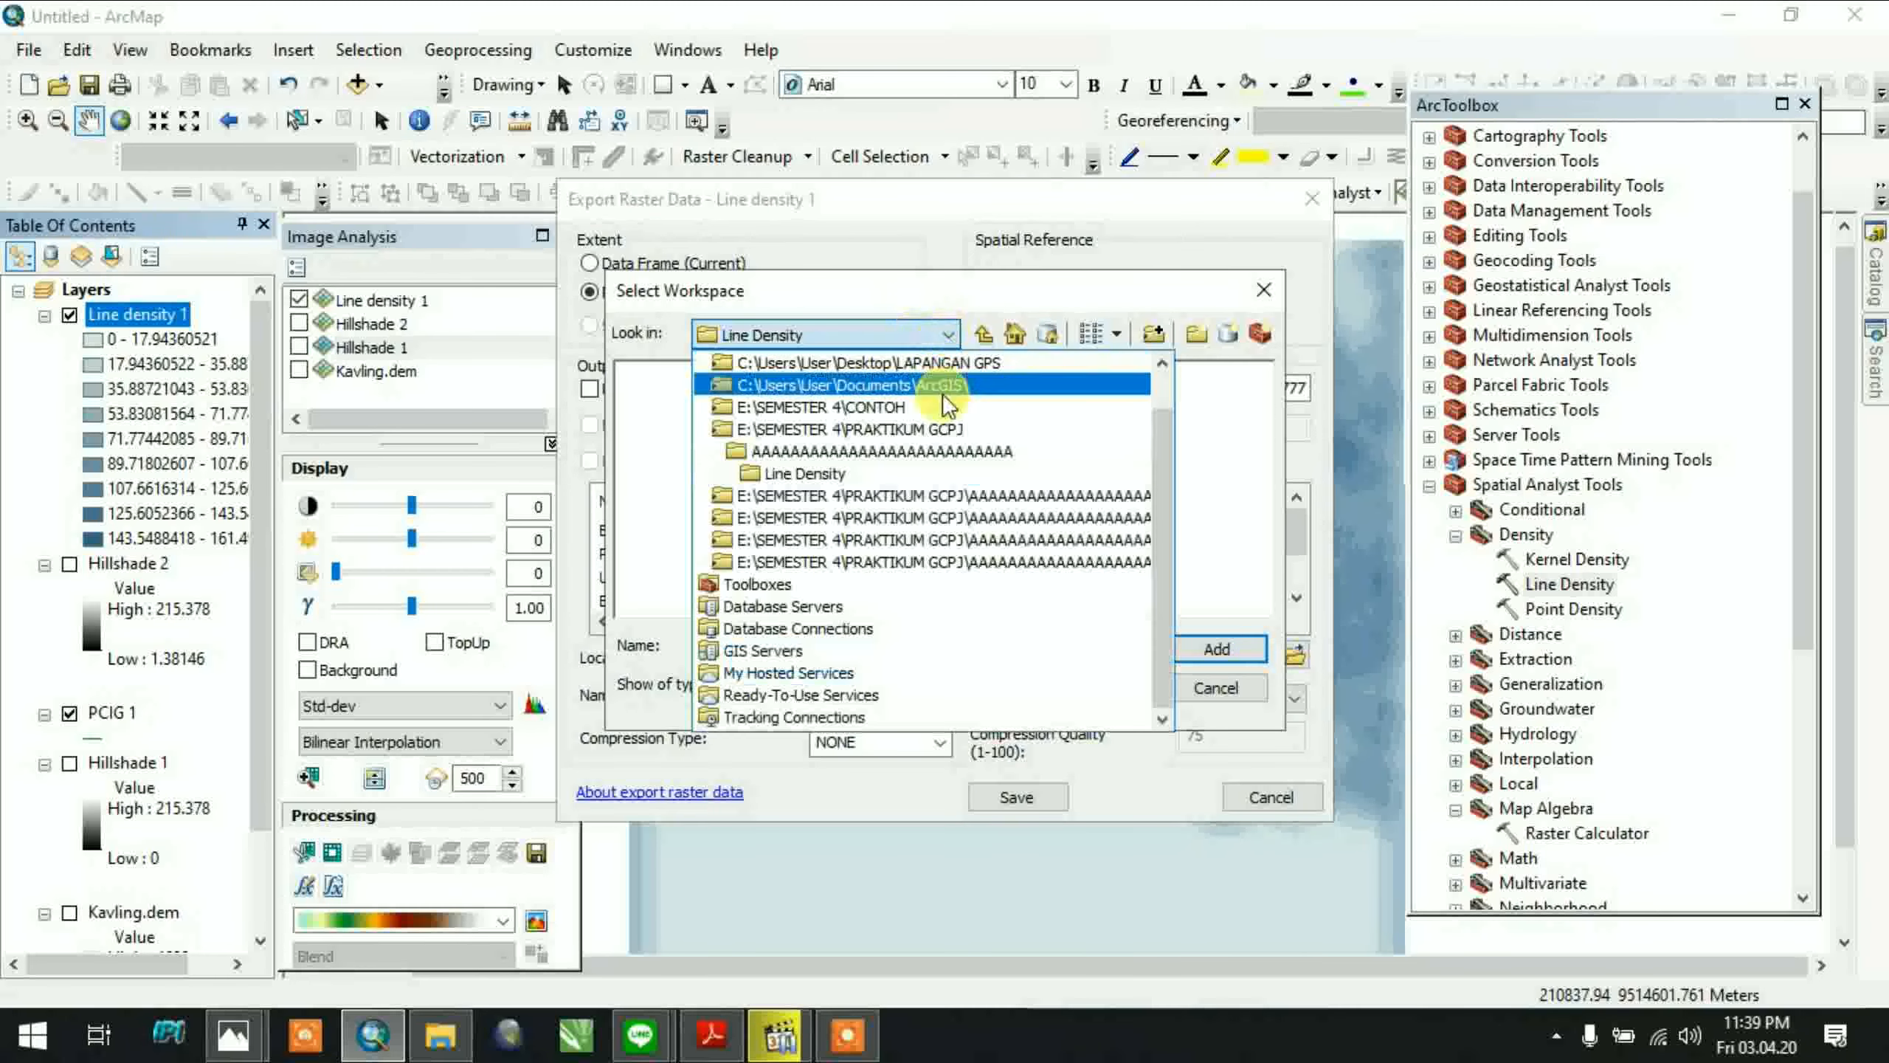
{"action": "left_click", "coordinate": [965, 480]}
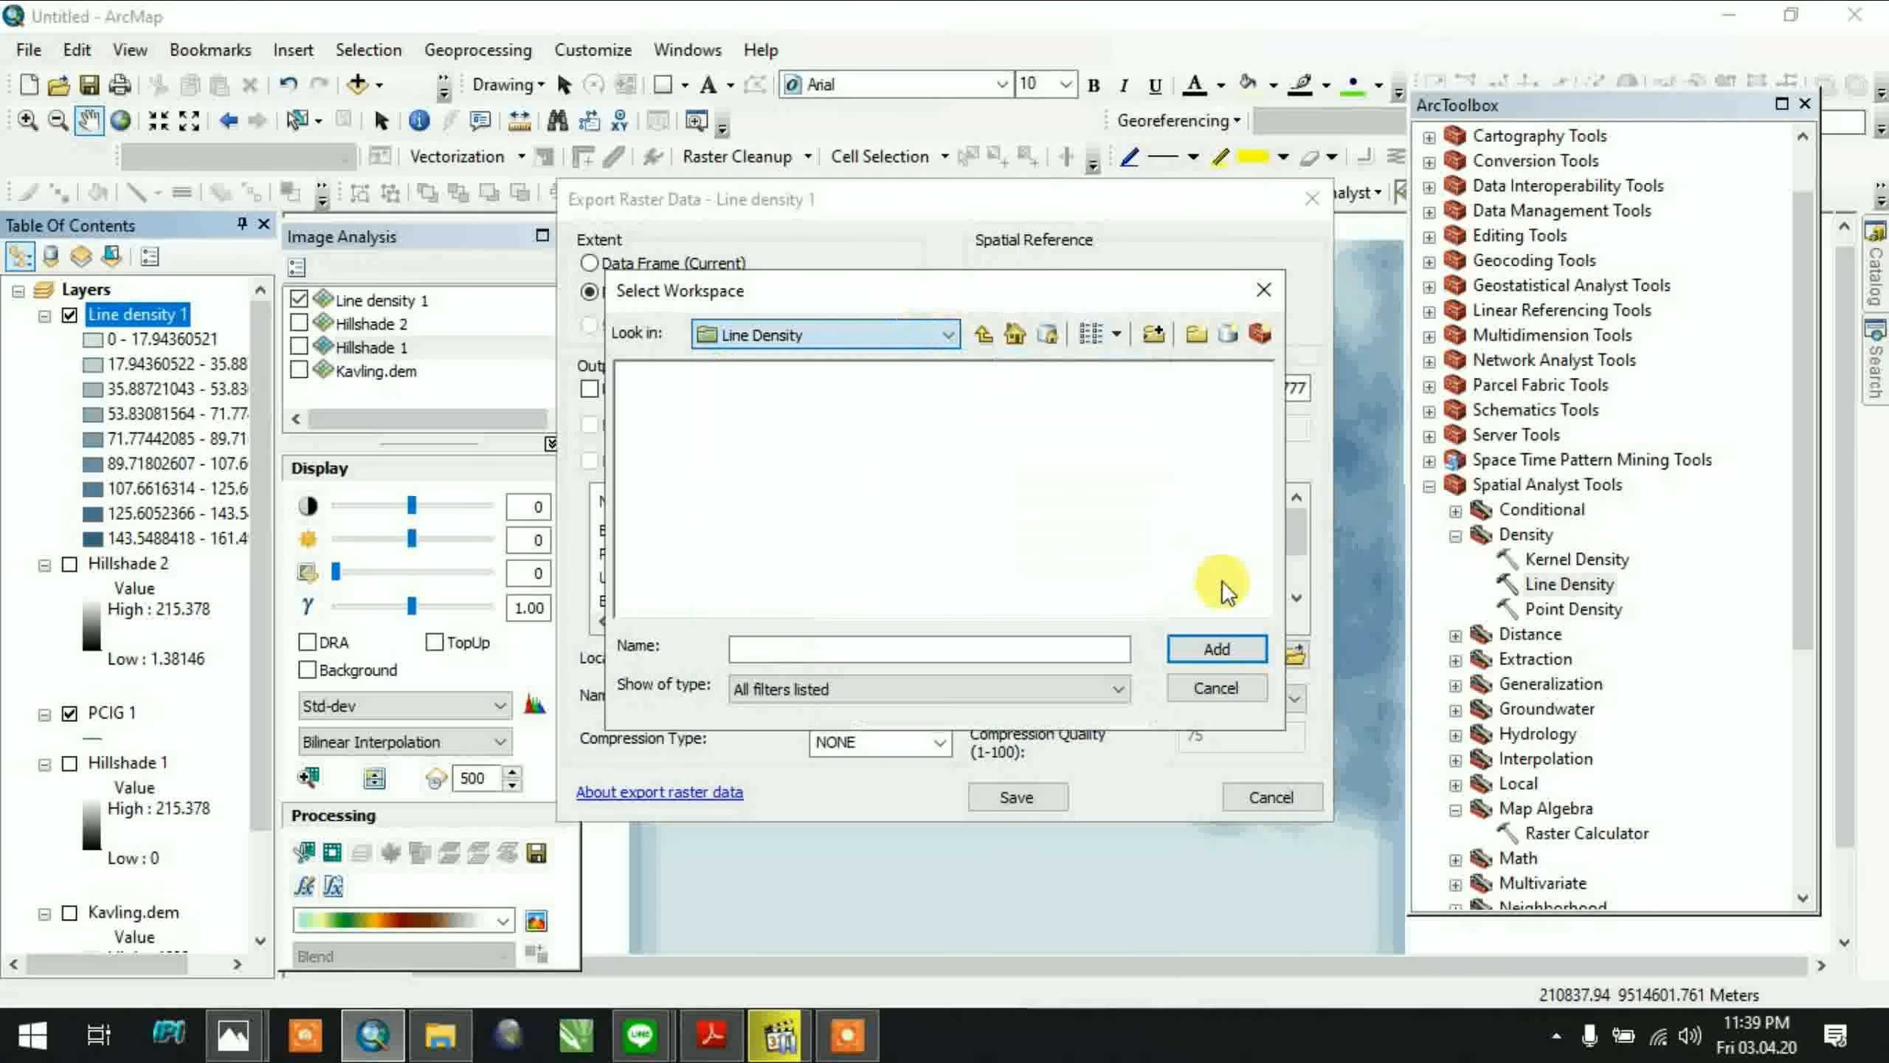
{"action": "left_click", "coordinate": [1223, 653]}
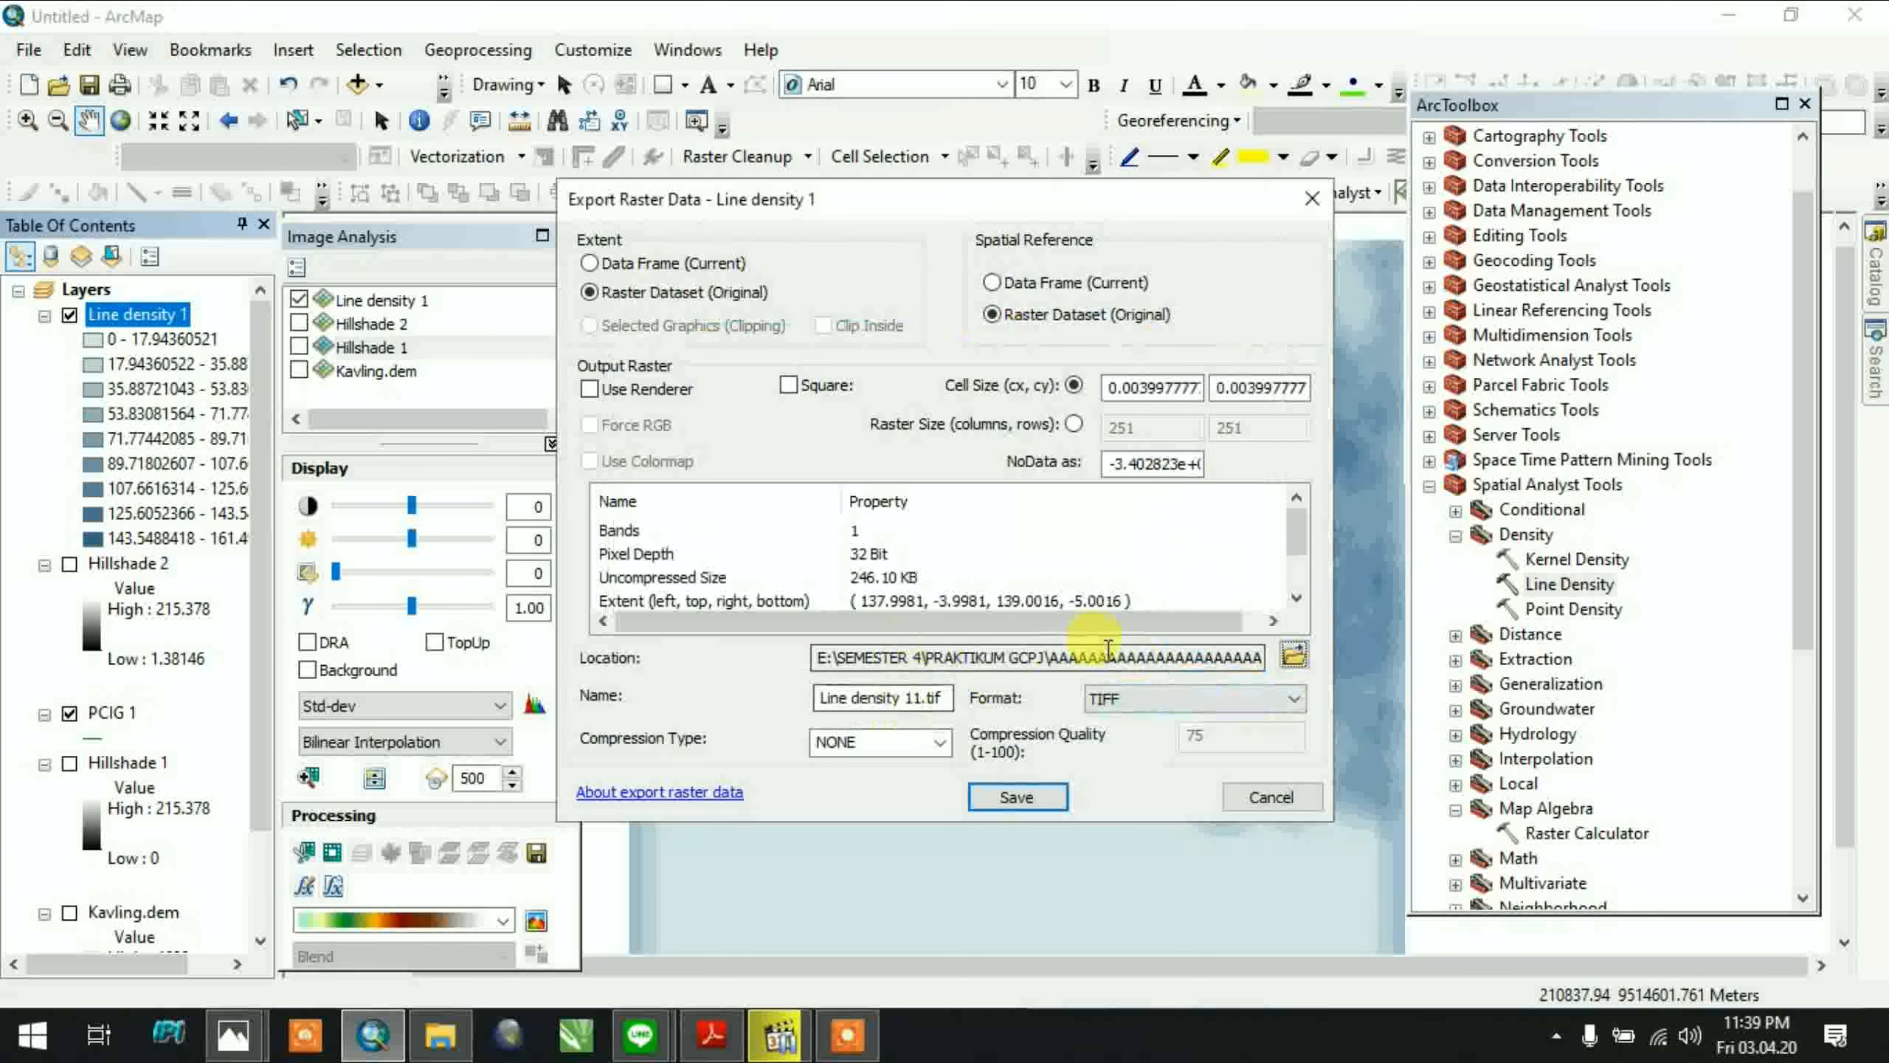
Set the export location to the E:\SEMESTER 4\CONTOH folder
{"action": "left_click", "coordinate": [1293, 656]}
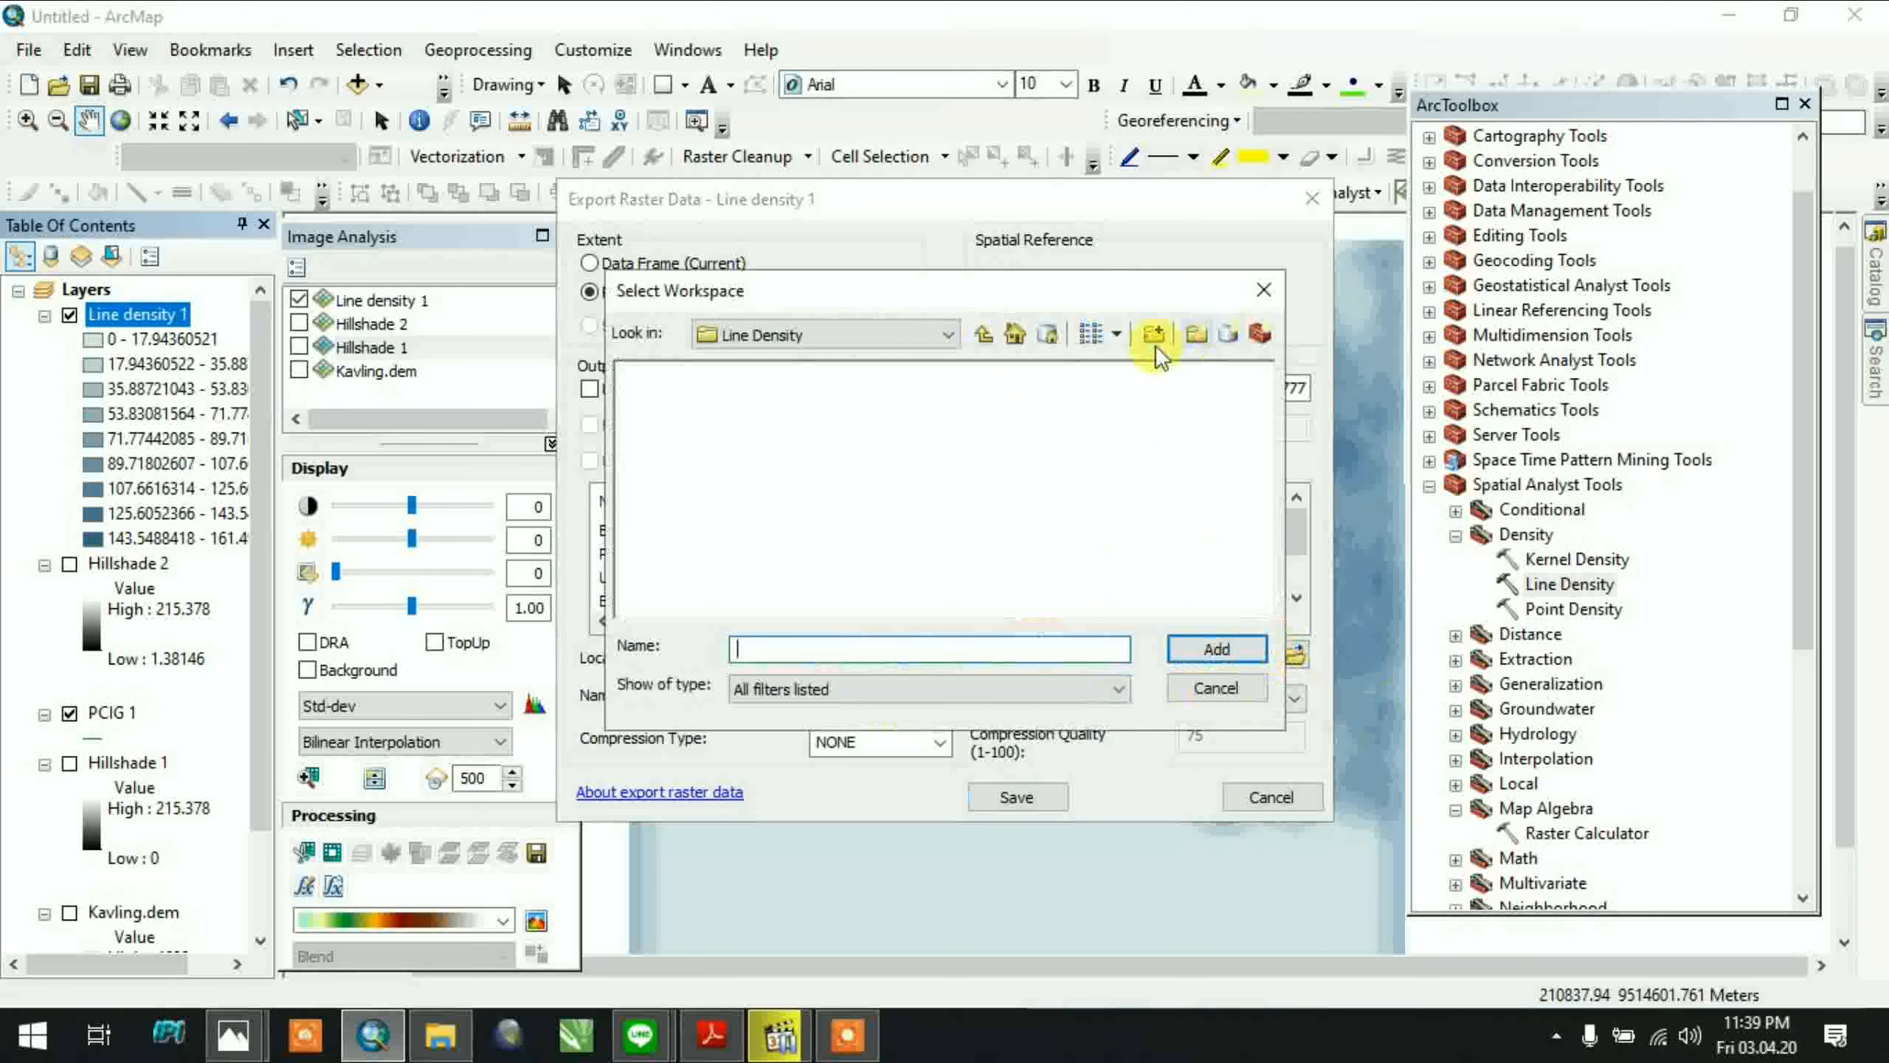
{"action": "left_click", "coordinate": [995, 332]}
{"action": "left_click", "coordinate": [691, 396]}
{"action": "left_click", "coordinate": [679, 449]}
{"action": "left_click", "coordinate": [703, 421]}
{"action": "left_click", "coordinate": [992, 335]}
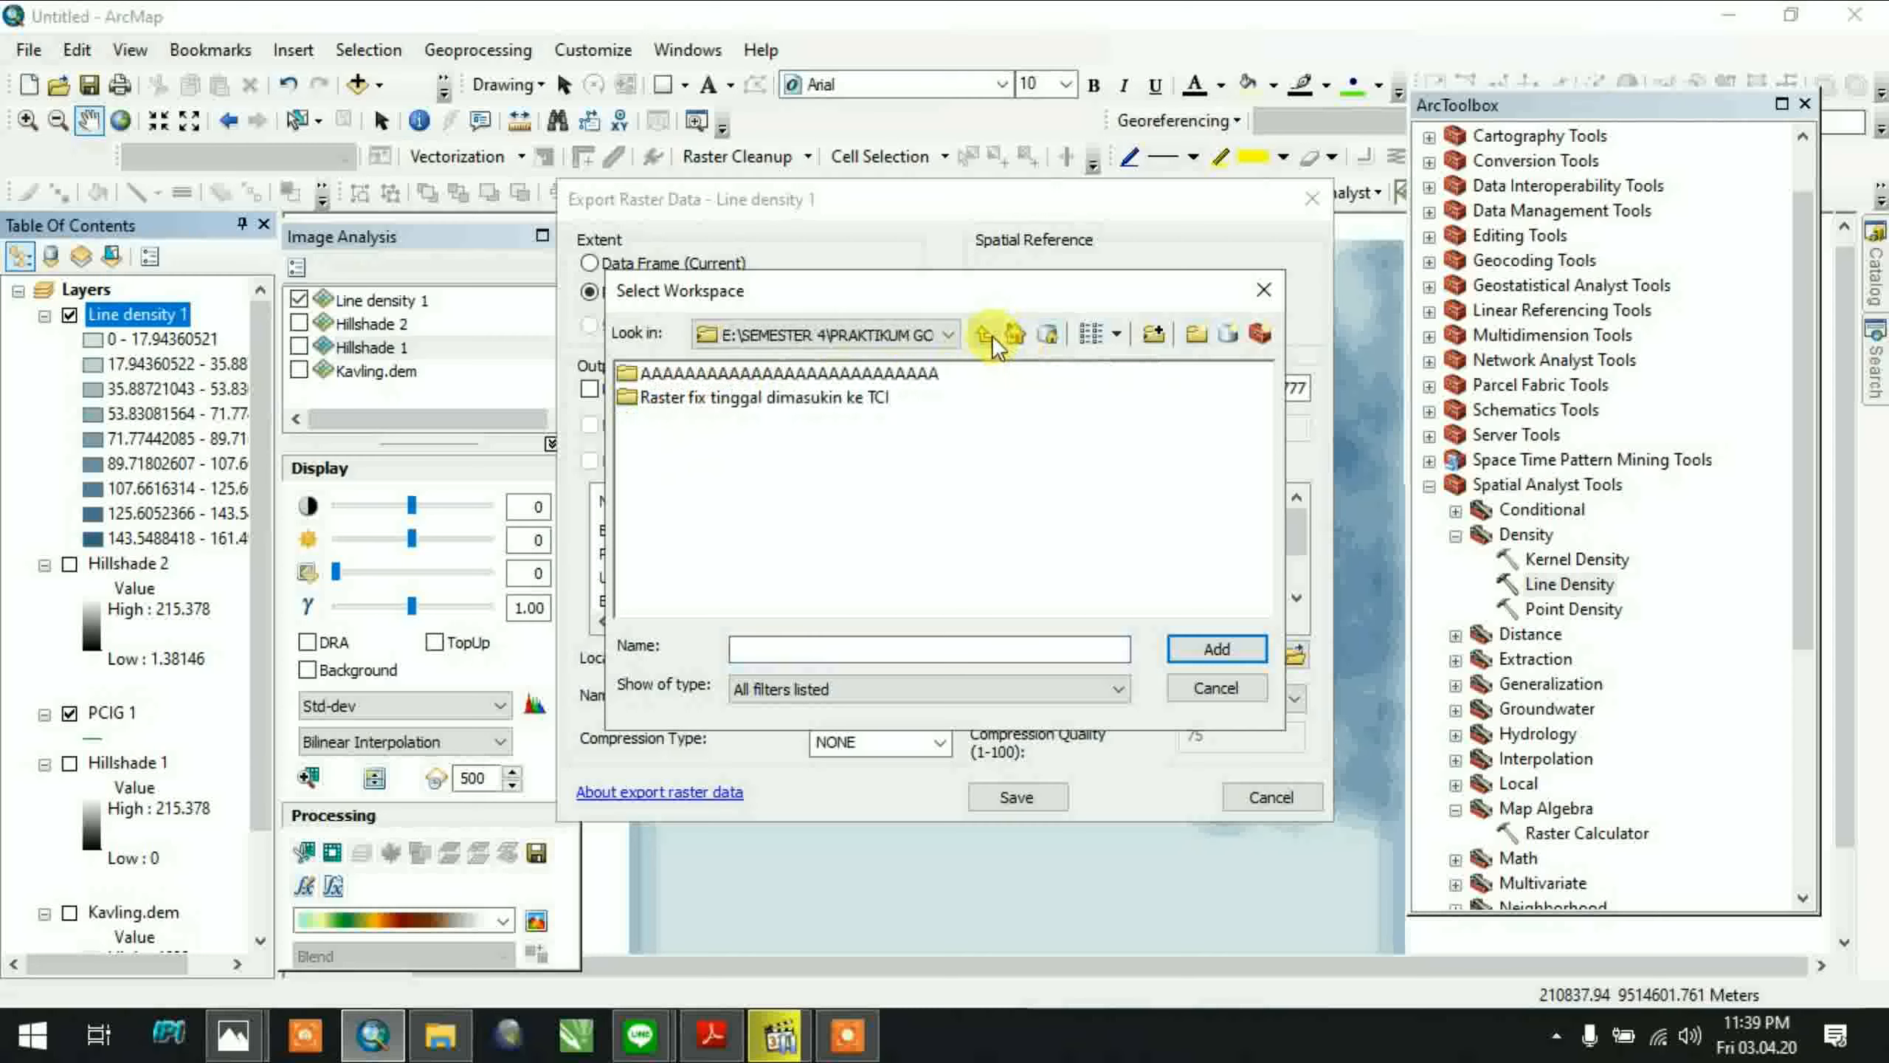
{"action": "left_click", "coordinate": [993, 335]}
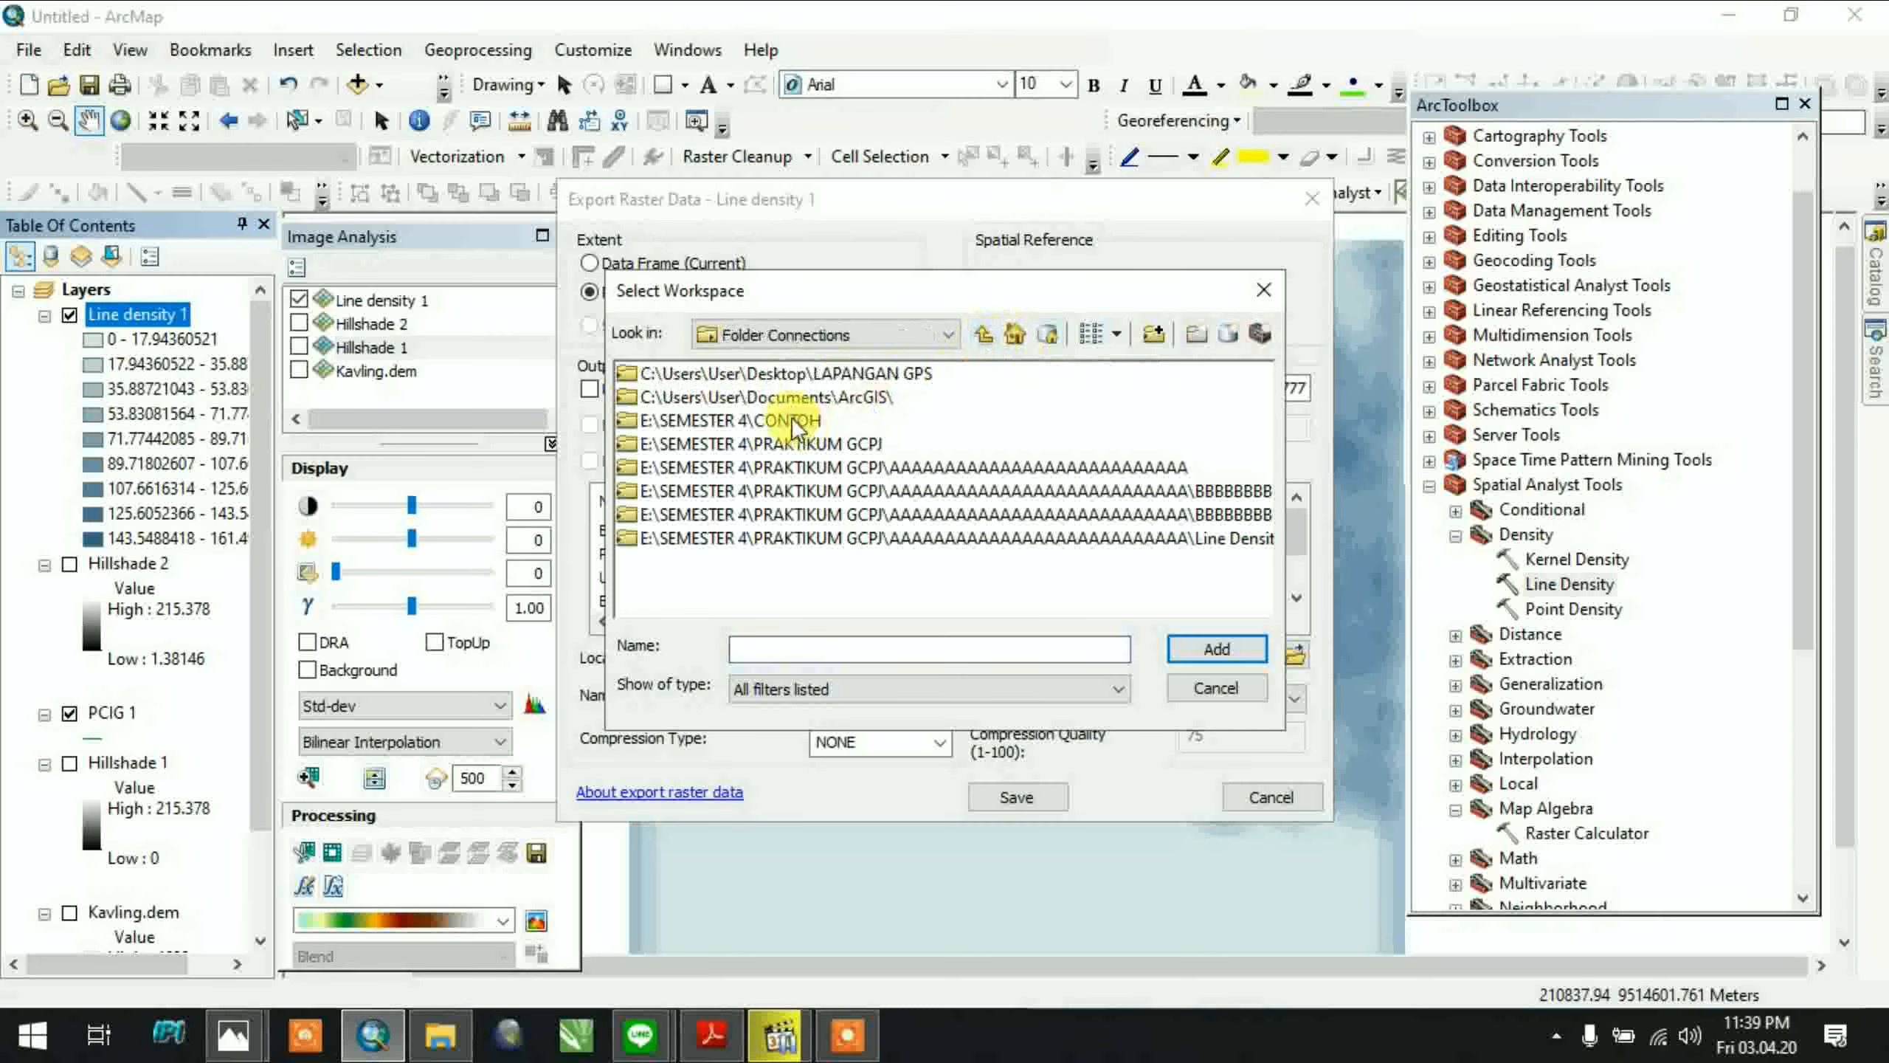
{"action": "double_click", "coordinate": [791, 420]}
{"action": "left_click", "coordinate": [985, 332]}
{"action": "left_click", "coordinate": [791, 420]}
{"action": "left_click", "coordinate": [1216, 648]}
Name the output raster Line density satu.tif, export it and add the result to the map
{"action": "left_click", "coordinate": [921, 698]}
{"action": "type", "text": "1"}
{"action": "key", "text": "BackSpace"}
{"action": "key", "text": "BackSpace"}
{"action": "type", "text": "satu"}
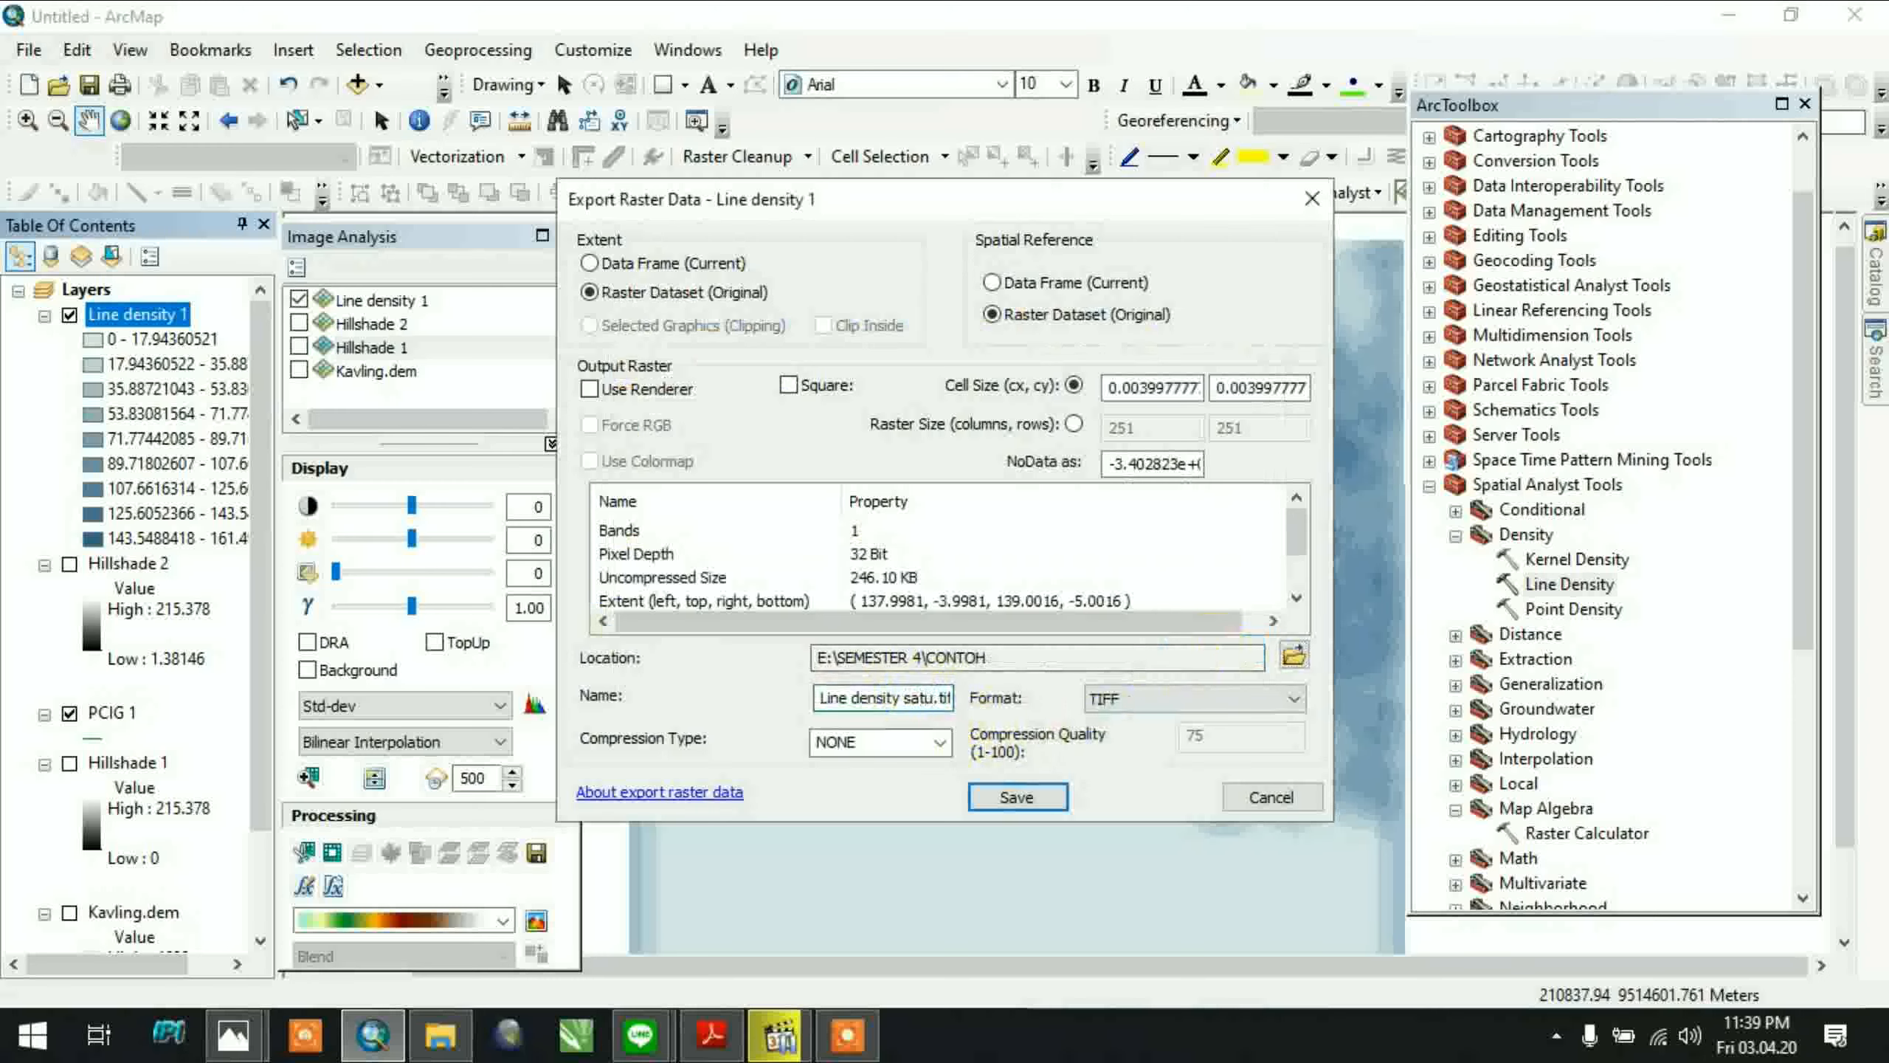
{"action": "left_click", "coordinate": [1058, 796]}
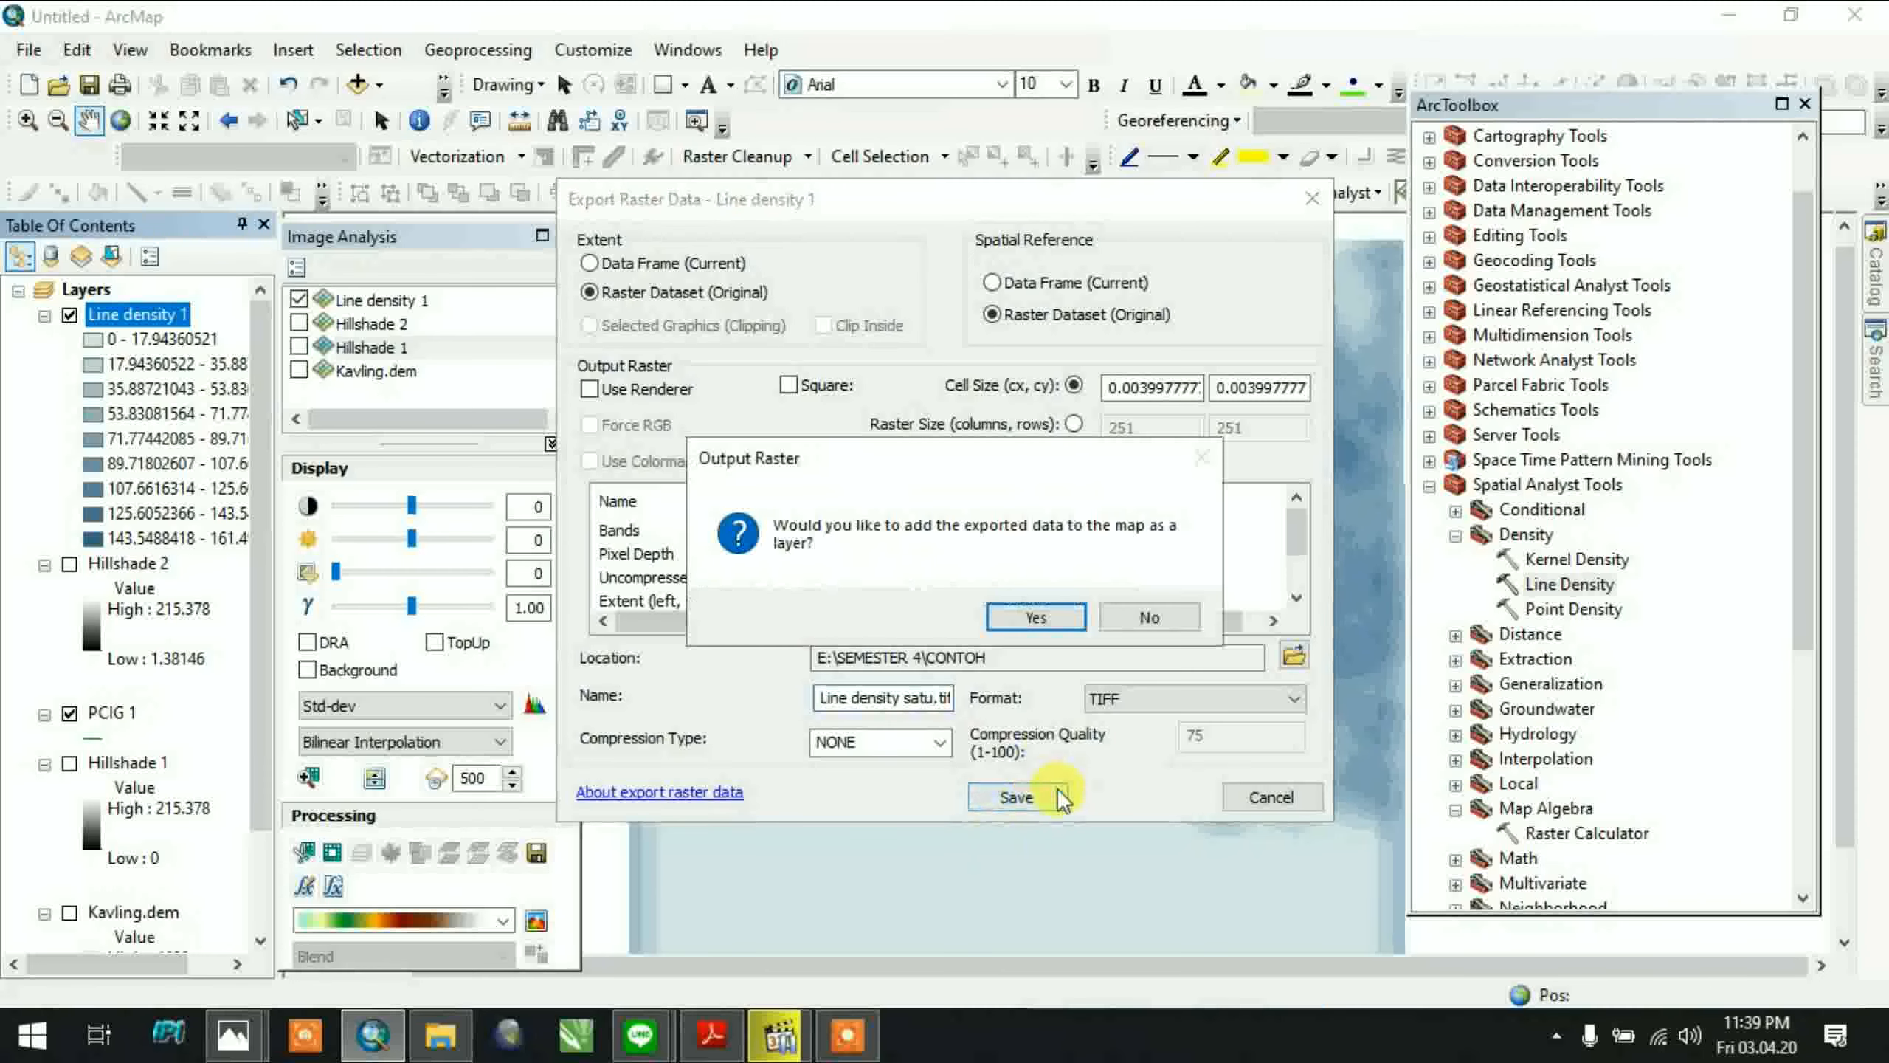
{"action": "left_click", "coordinate": [1037, 620]}
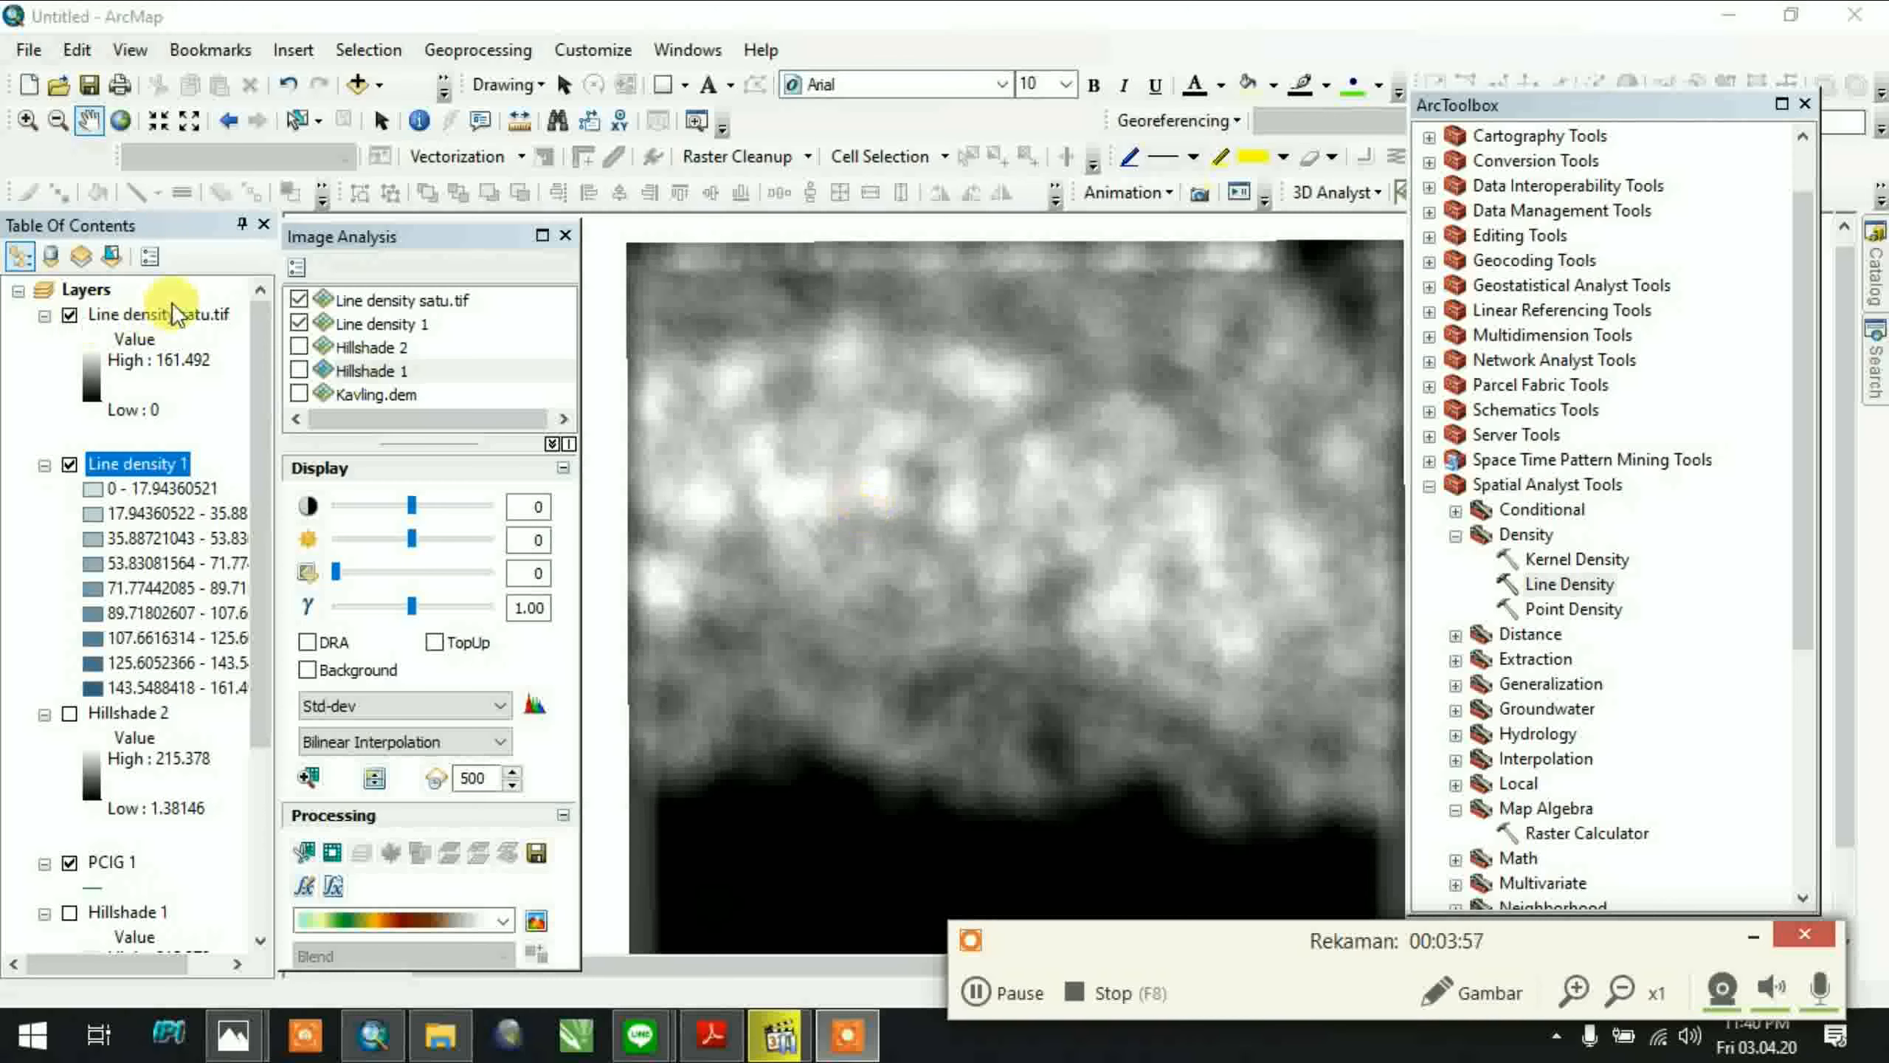
Remove the Line density satu.tif layer from the map
{"action": "left_click", "coordinate": [207, 283]}
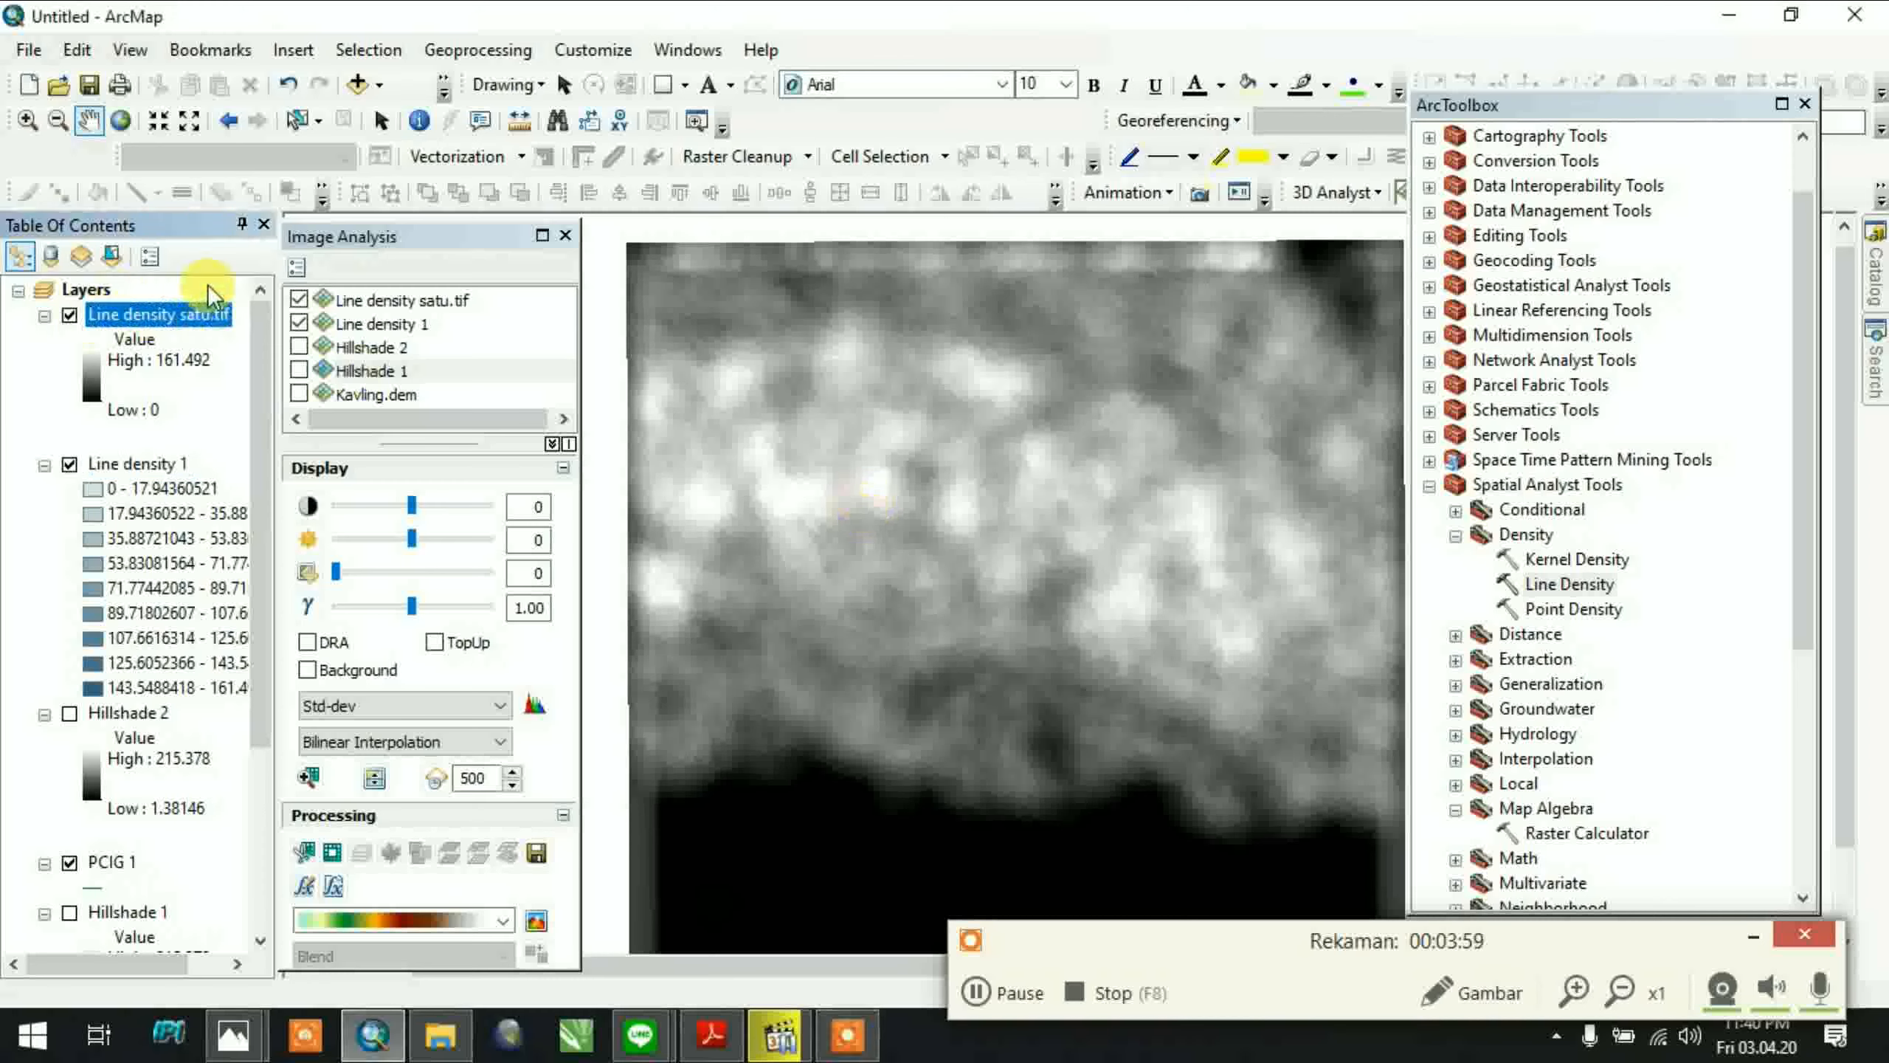
{"action": "left_click", "coordinate": [210, 320]}
{"action": "right_click", "coordinate": [205, 315]}
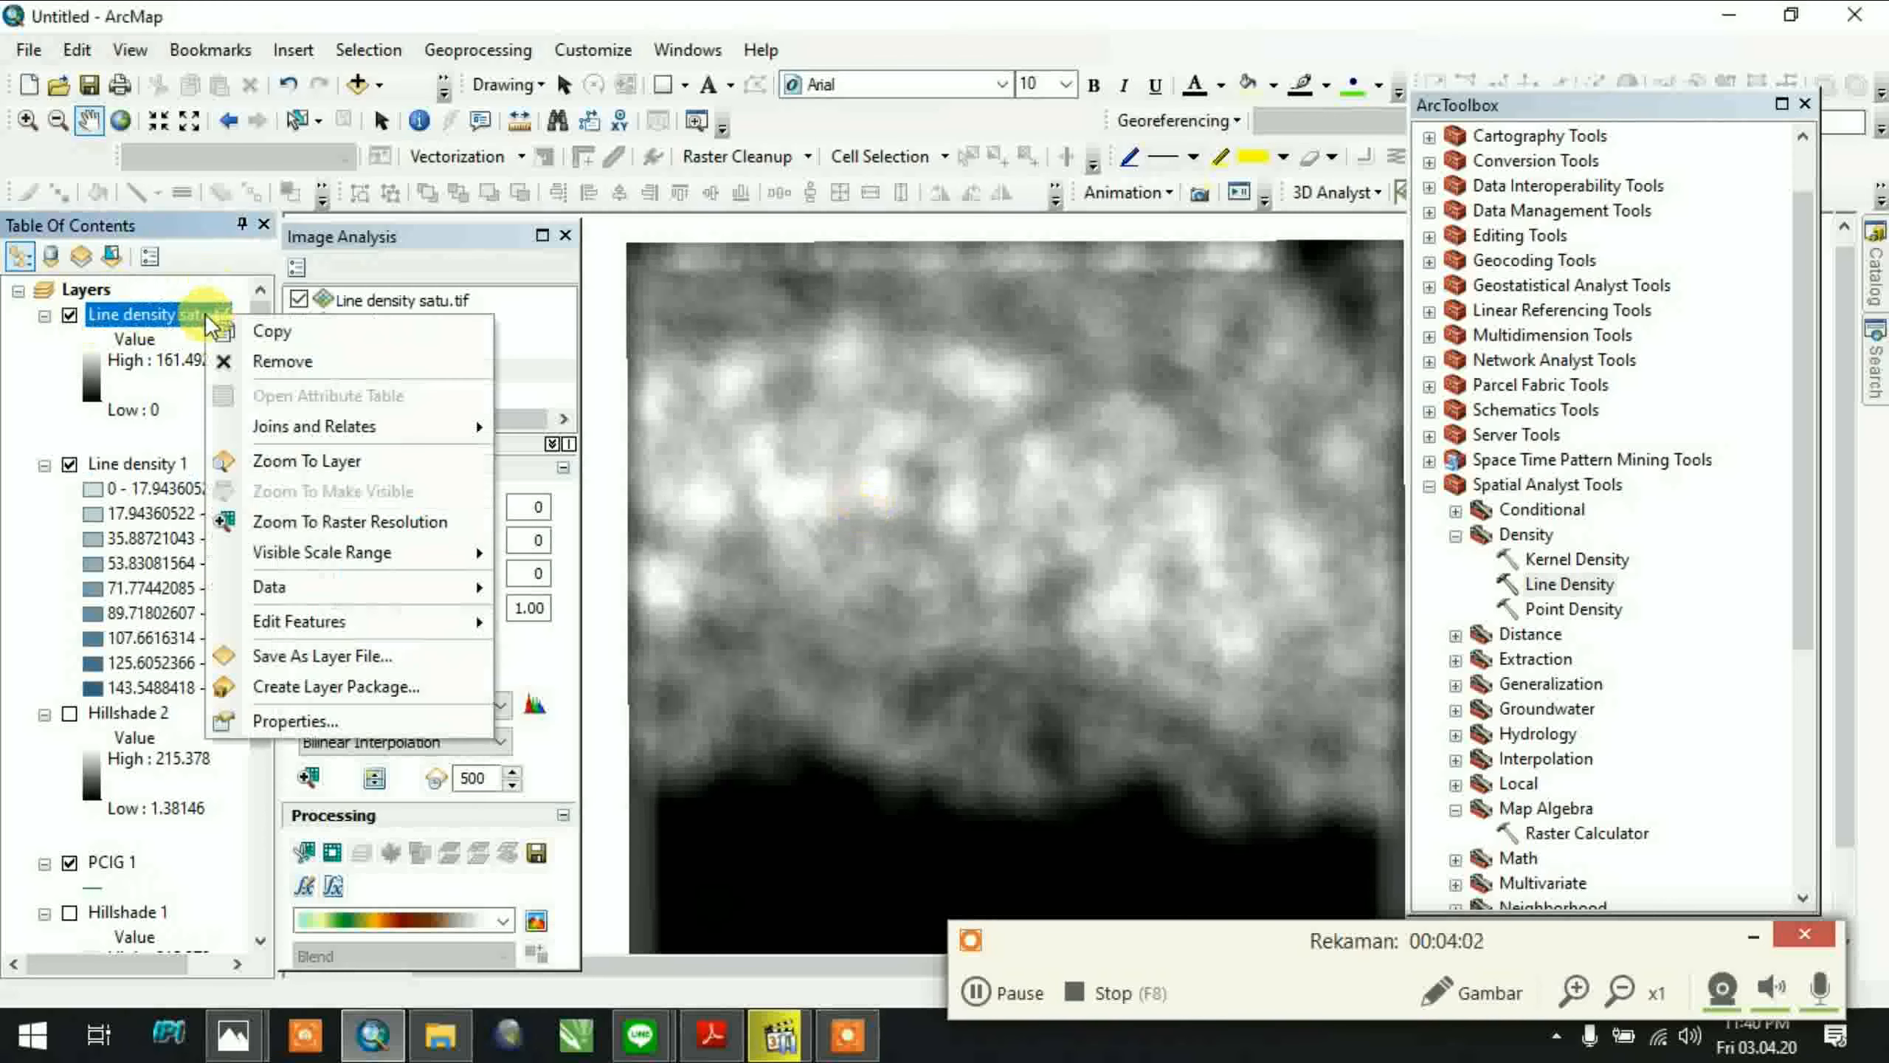
{"action": "left_click", "coordinate": [290, 356]}
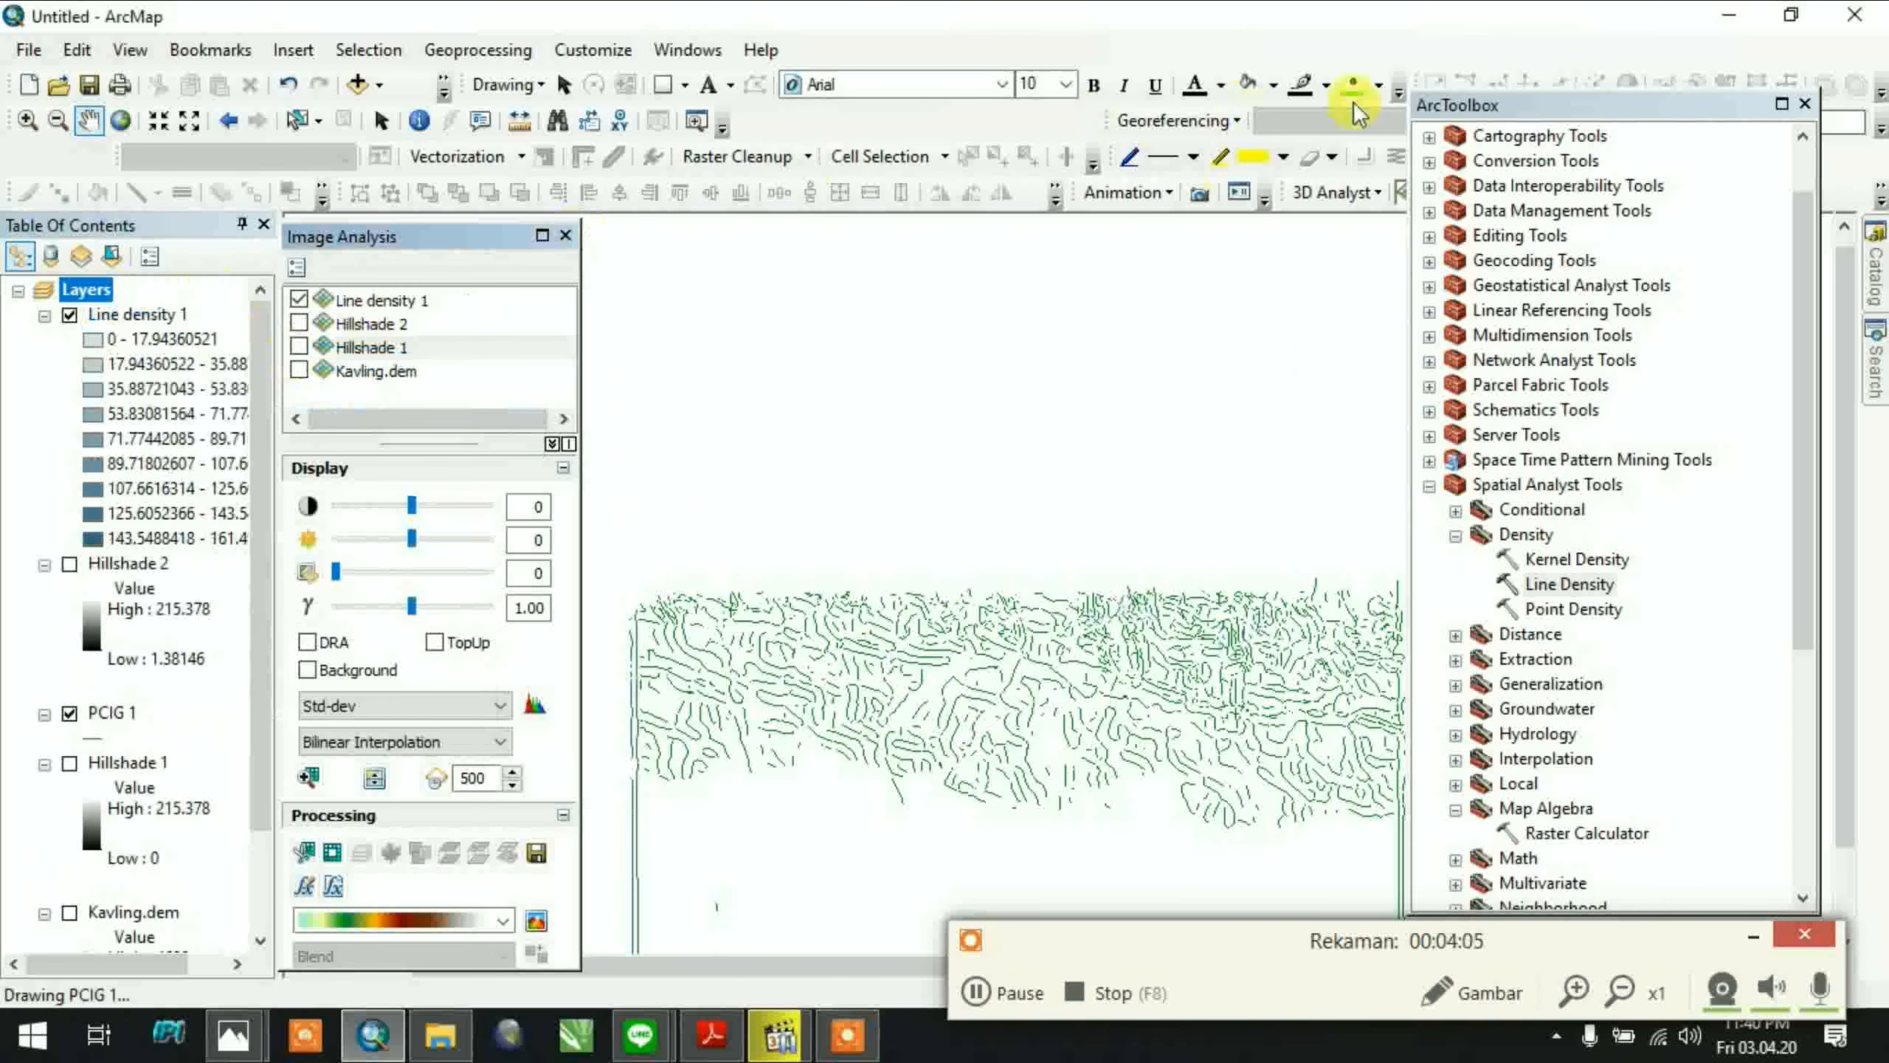
{"action": "left_click_drag", "start_coordinate": [1256, 277], "coordinate": [1190, 275]}
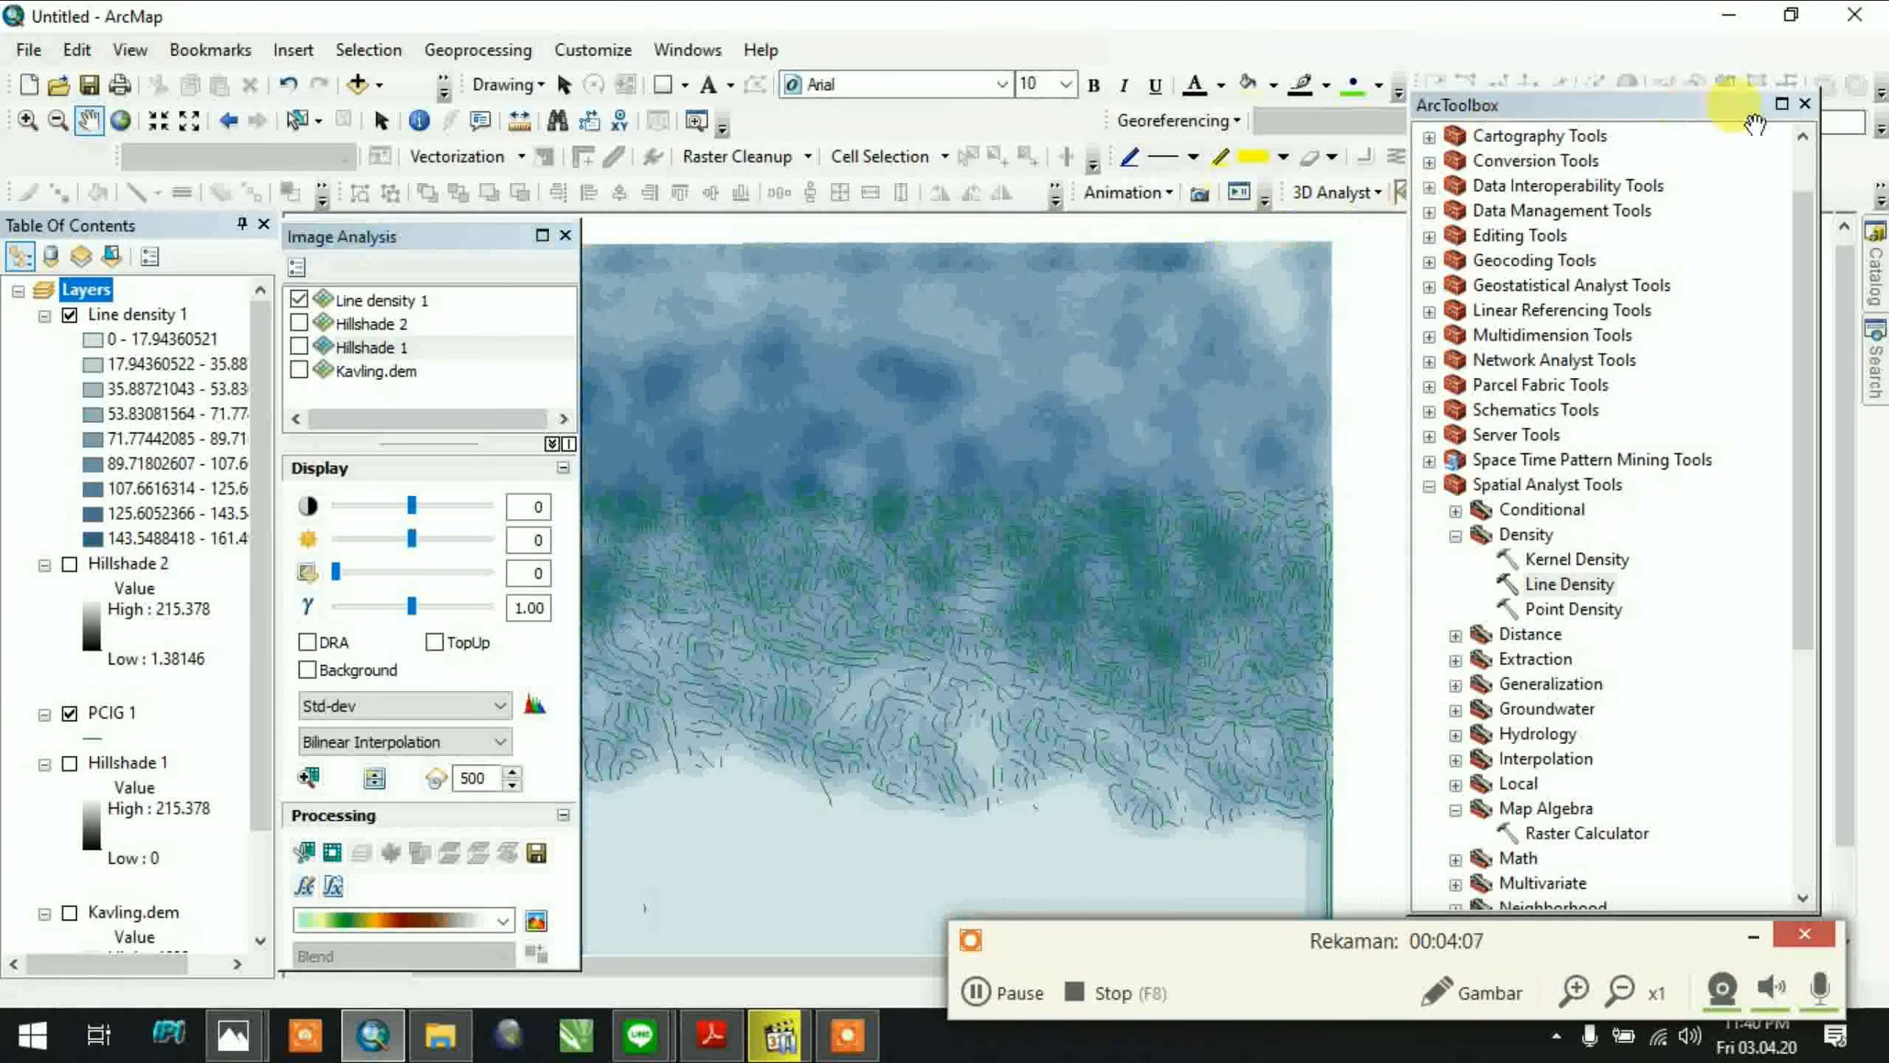
Close ArcToolbox and bring up the Catalog window
{"action": "left_click", "coordinate": [1808, 109]}
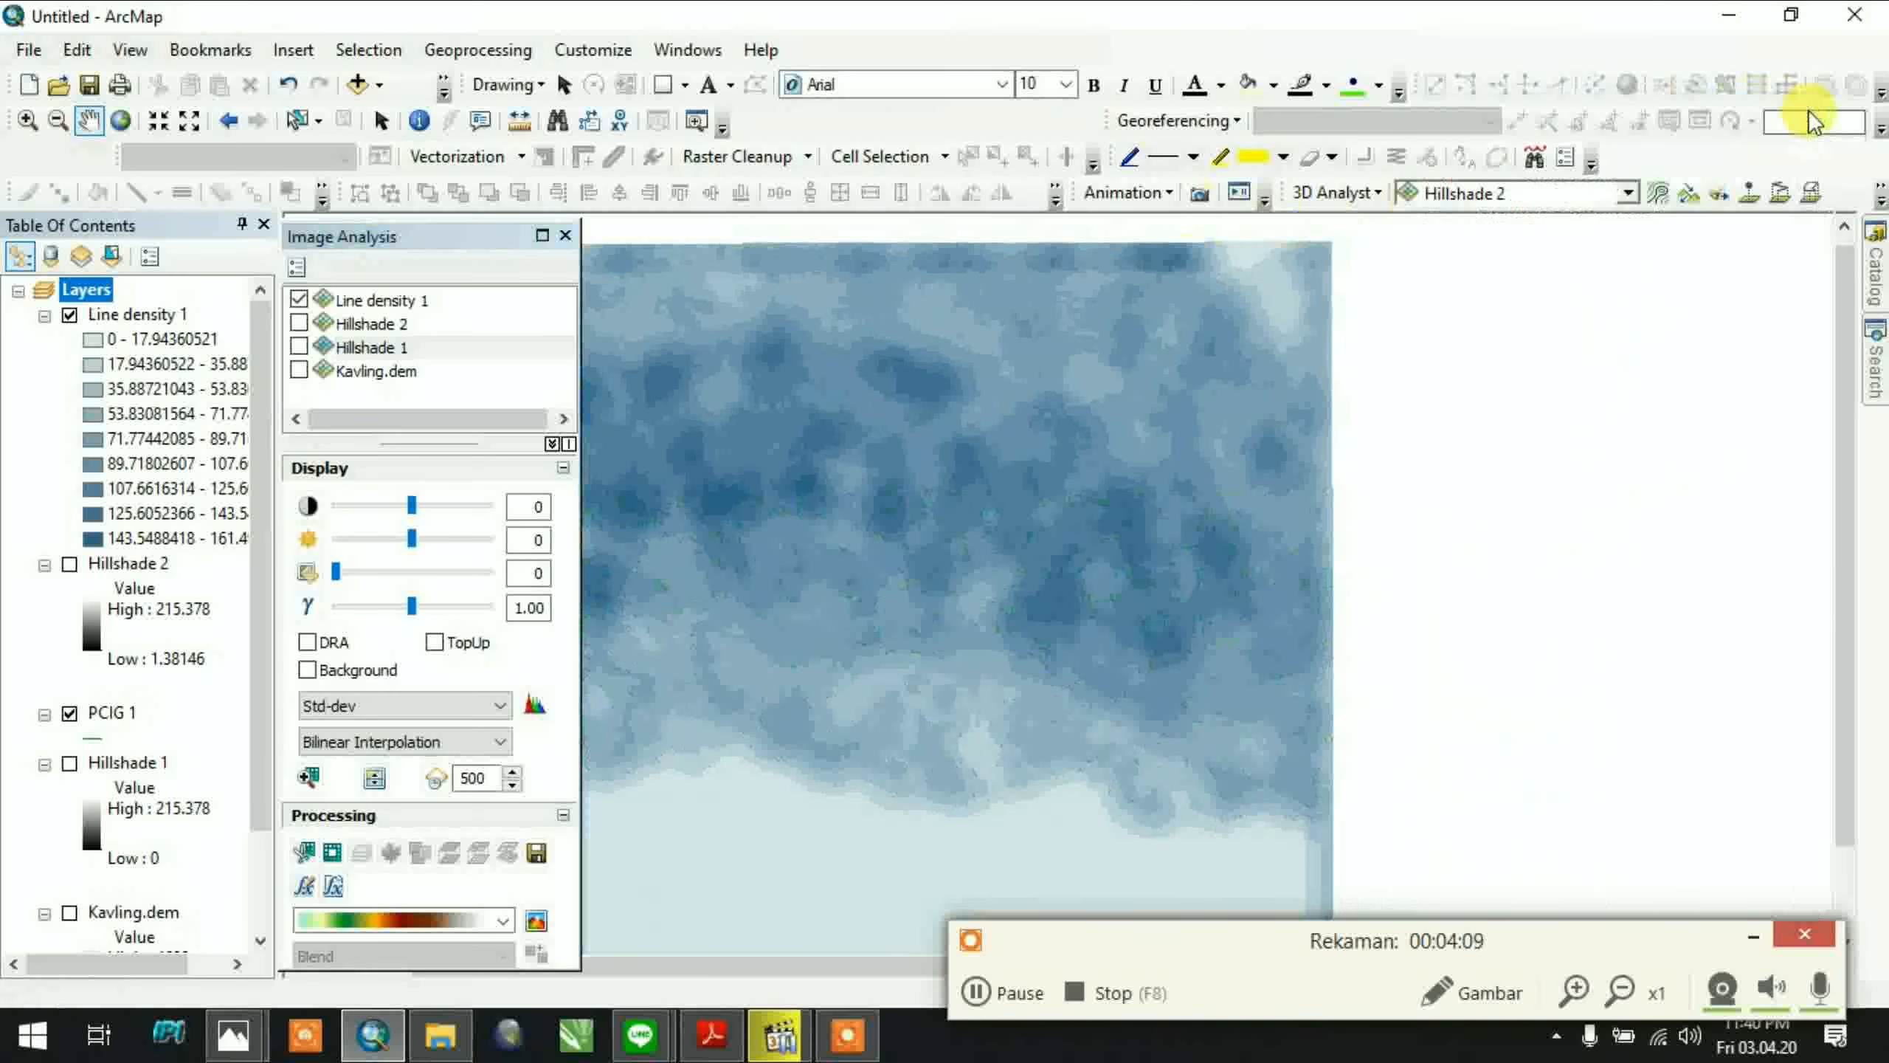
{"action": "left_click", "coordinate": [682, 50]}
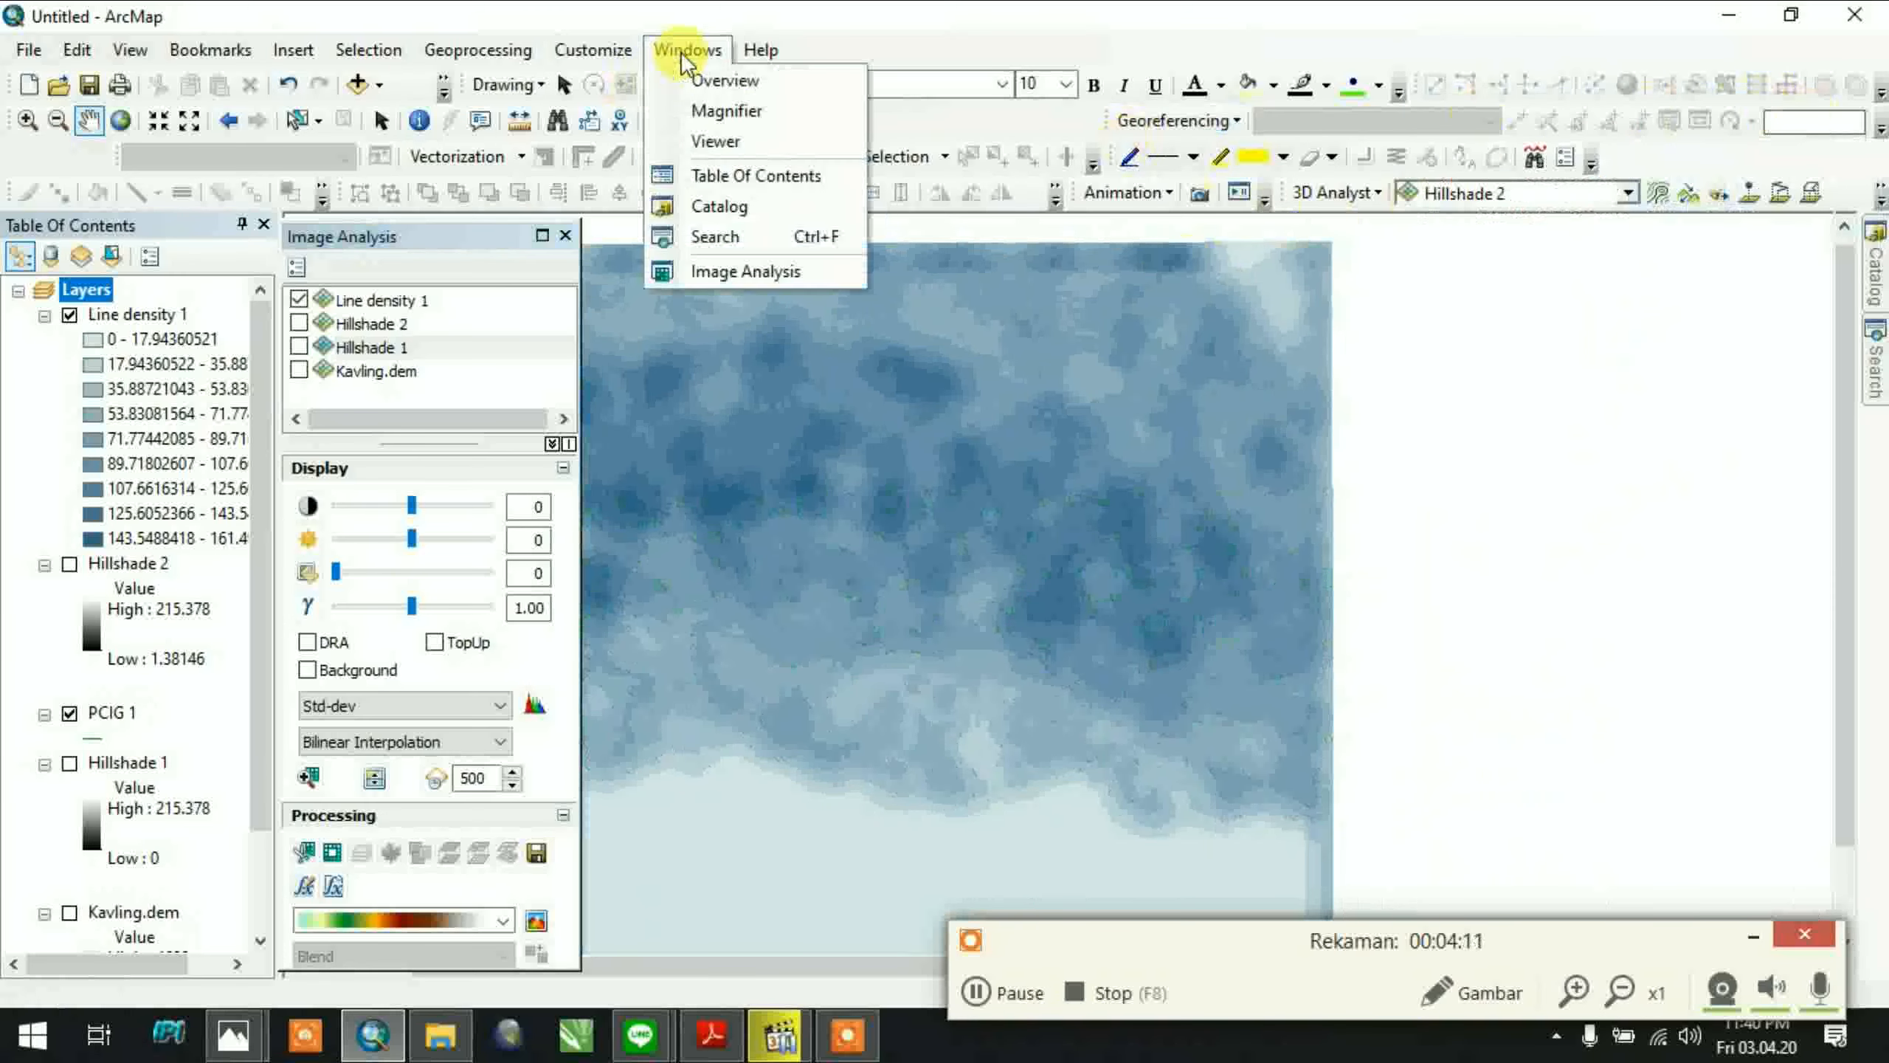
{"action": "left_click", "coordinate": [735, 208]}
{"action": "left_click_drag", "start_coordinate": [1638, 281], "coordinate": [1357, 422]}
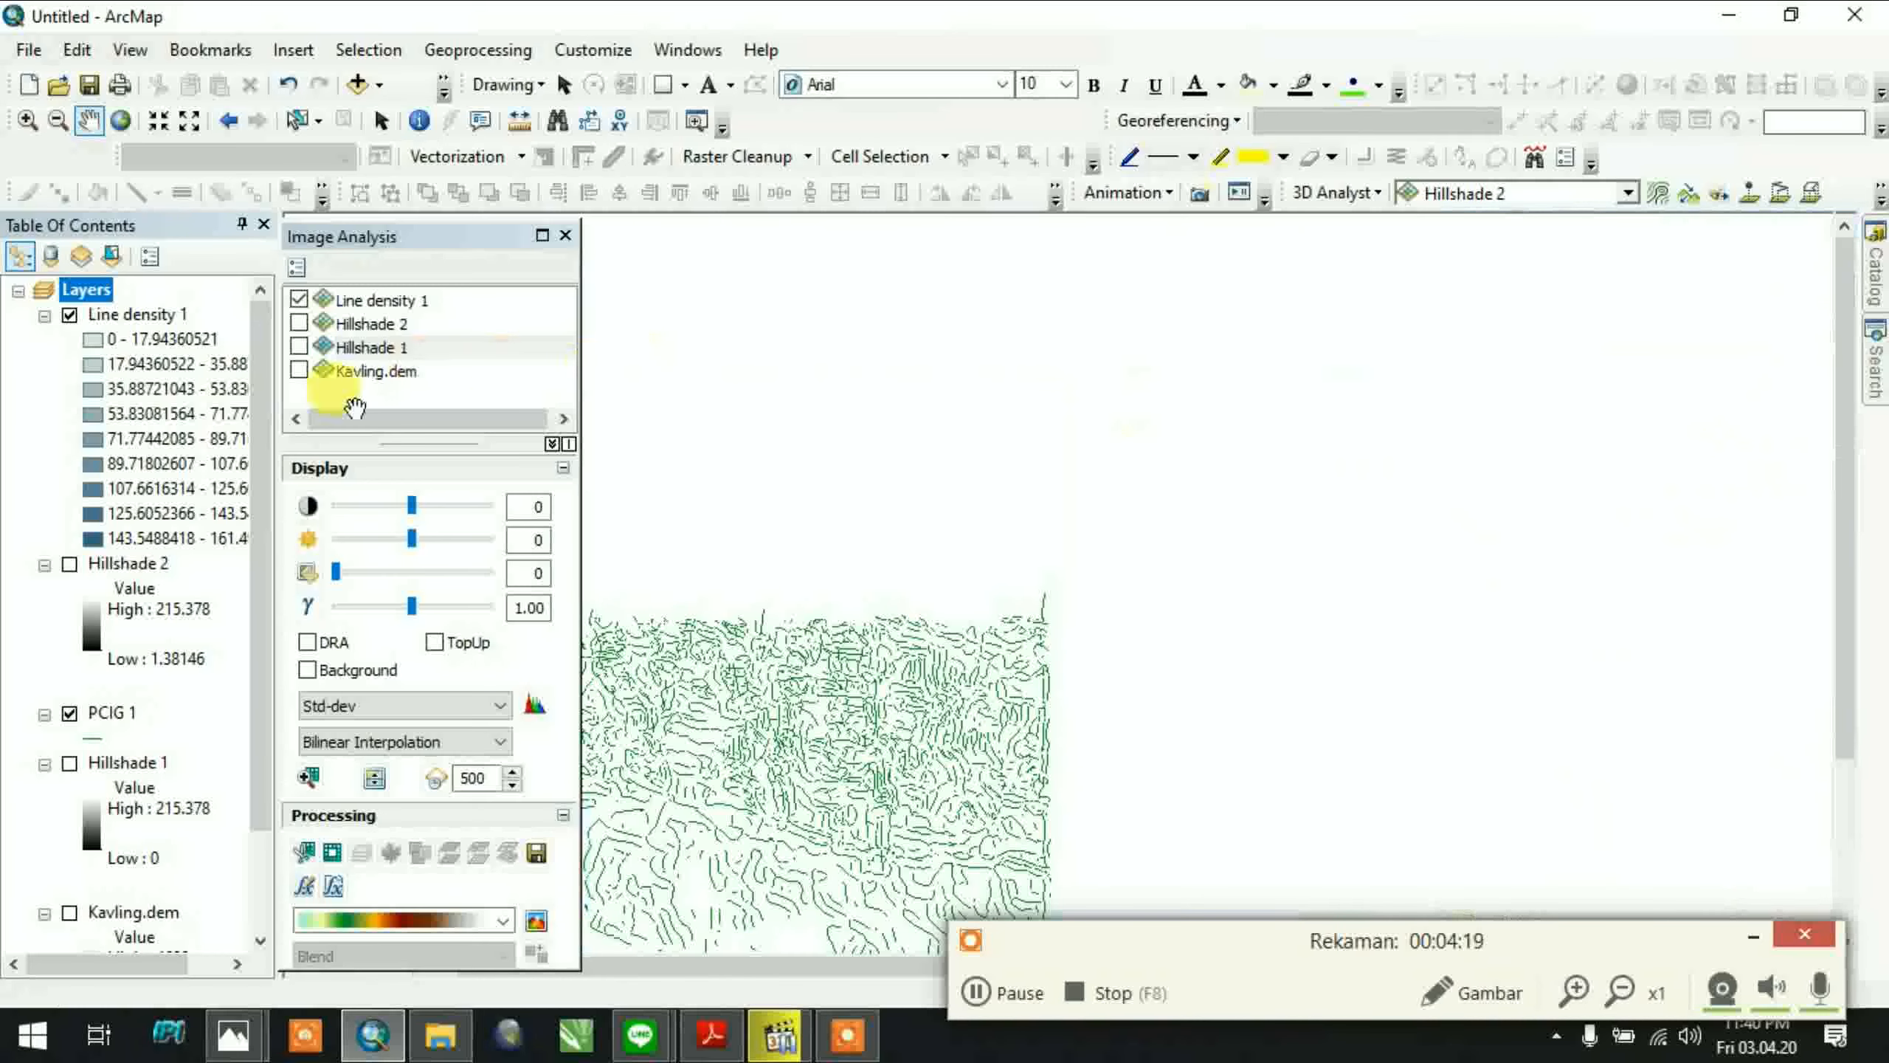
{"action": "mouse_move", "coordinate": [969, 476]}
{"action": "left_mouse_down"}
{"action": "mouse_move", "coordinate": [1273, 438]}
{"action": "mouse_move", "coordinate": [1300, 383]}
{"action": "left_mouse_up"}
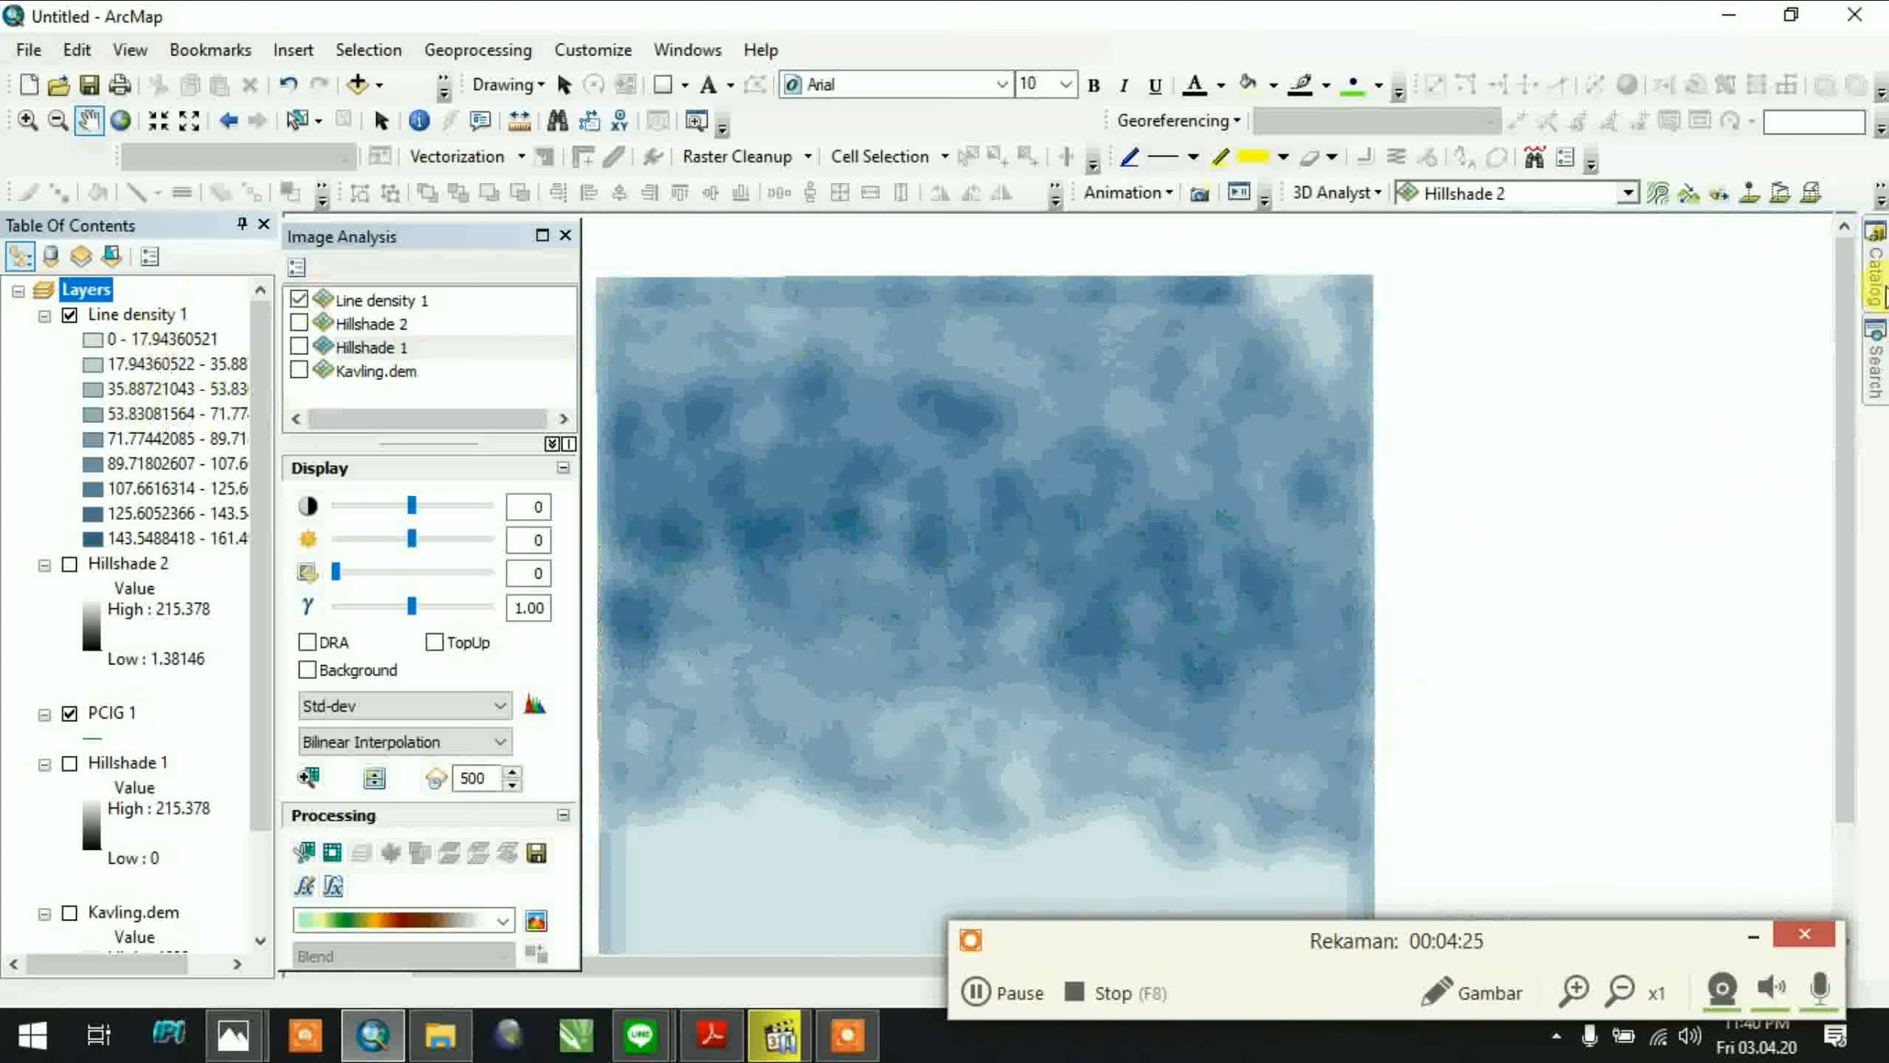
{"action": "mouse_move", "coordinate": [1881, 277]}
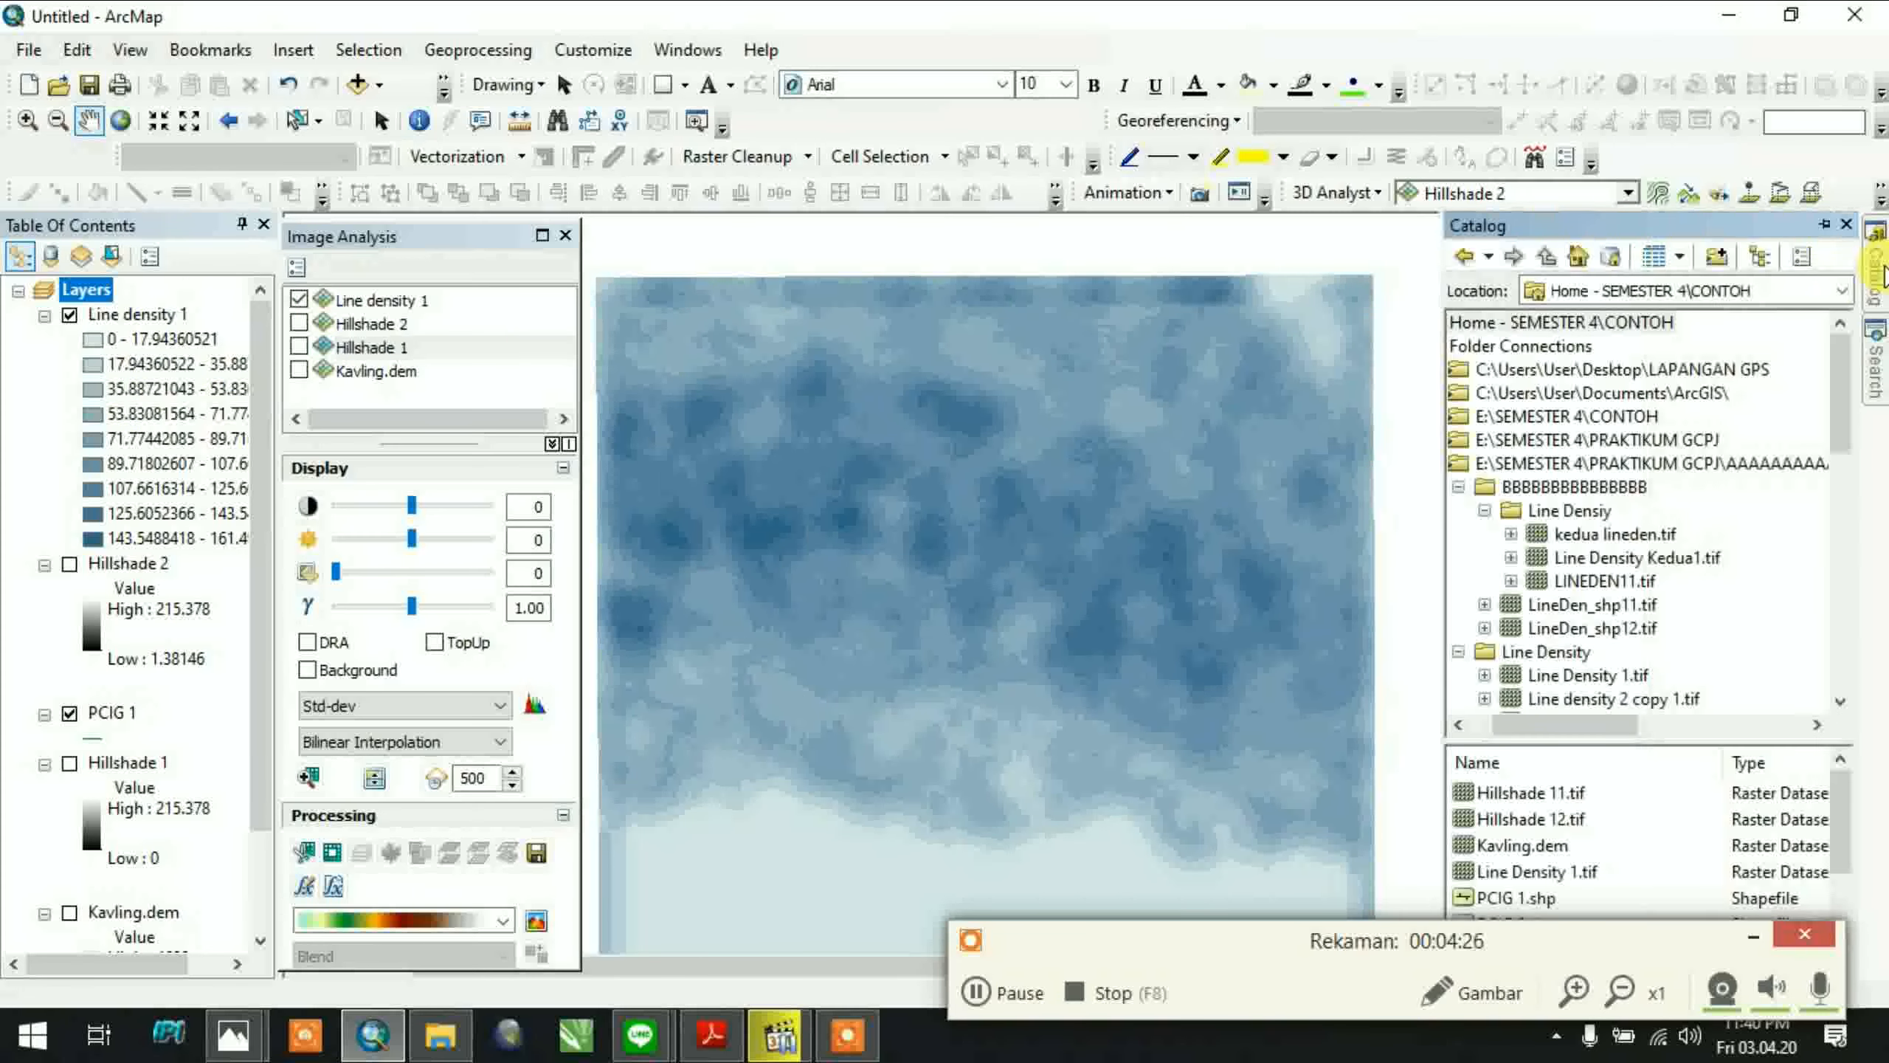
Select Line density satu.tif in the E:\SEMESTER 4\CONTOH folder of the Catalog
{"action": "left_click", "coordinate": [1622, 415]}
{"action": "double_click", "coordinate": [1621, 414]}
{"action": "scroll", "coordinate": [1657, 822], "scroll_direction": "down", "scroll_amount": 2}
{"action": "scroll", "coordinate": [1629, 848], "scroll_direction": "up", "scroll_amount": 2}
{"action": "scroll", "coordinate": [1625, 849], "scroll_direction": "down", "scroll_amount": 2}
{"action": "left_click", "coordinate": [1620, 789]}
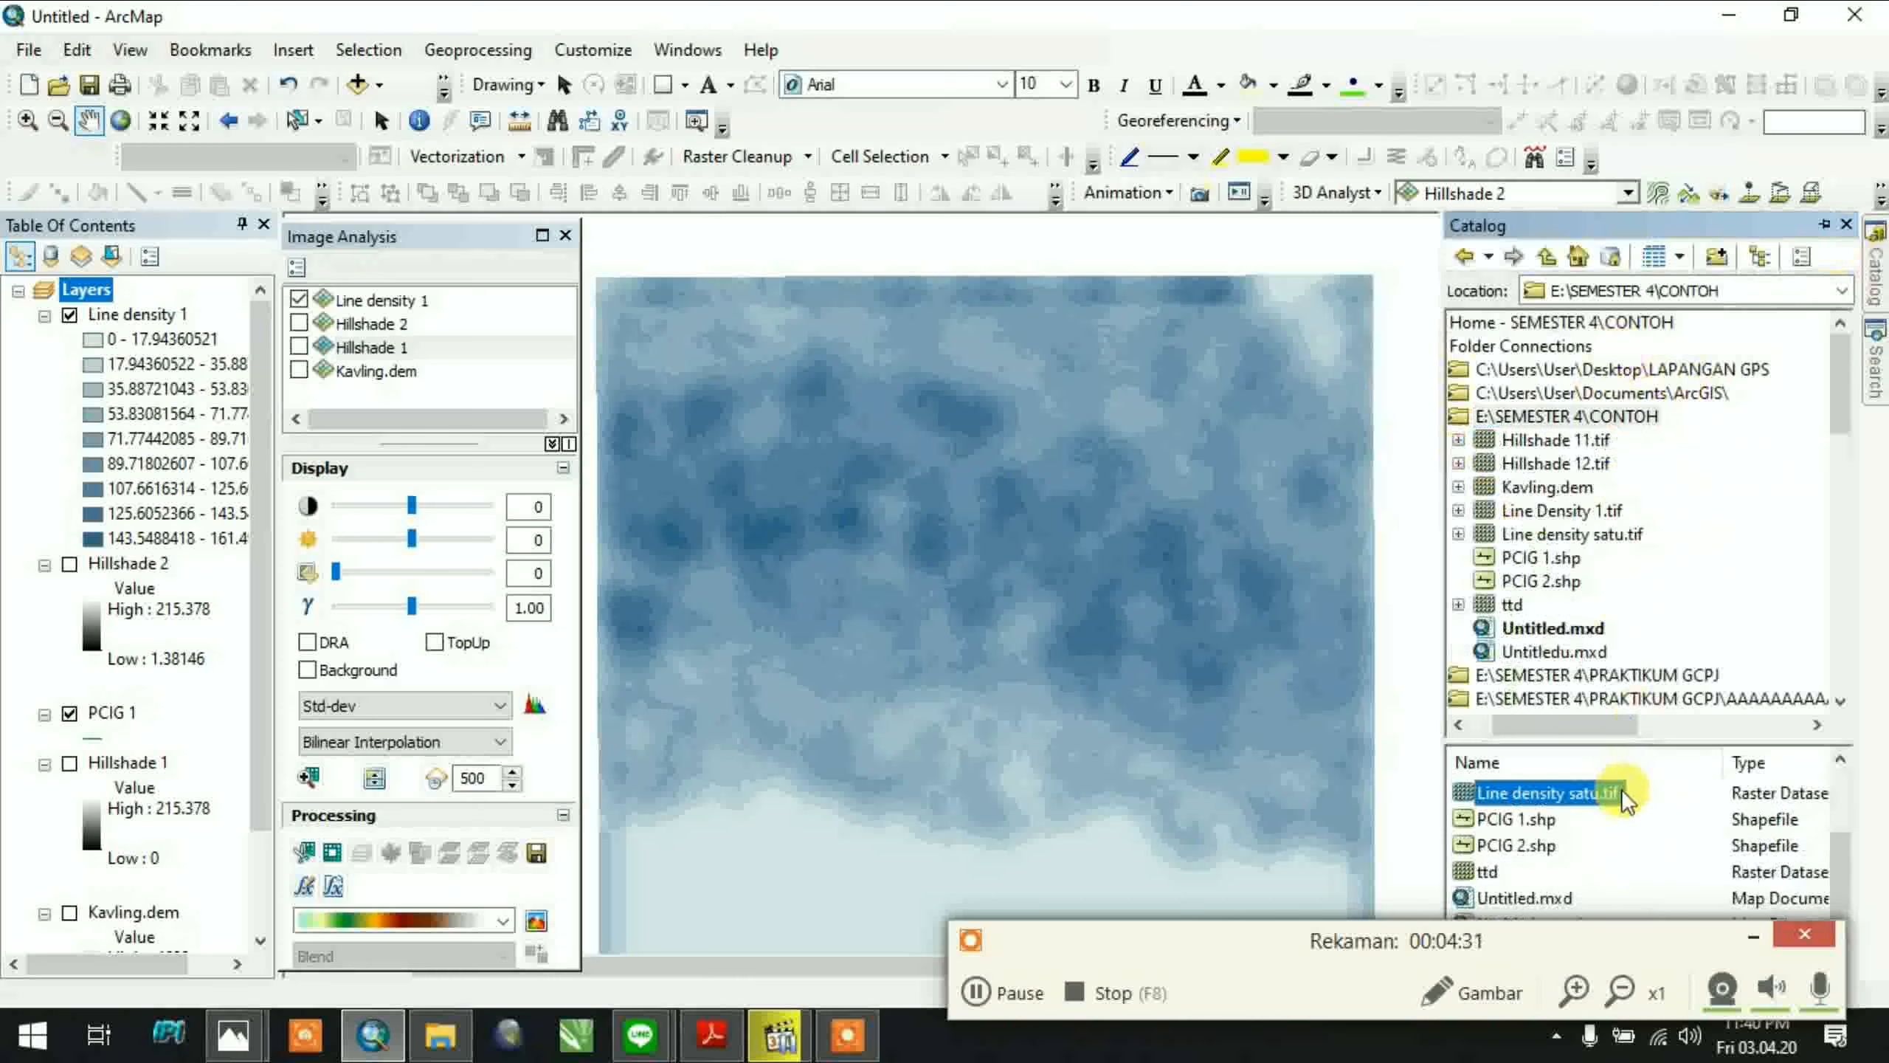
{"action": "left_click", "coordinate": [1754, 937]}
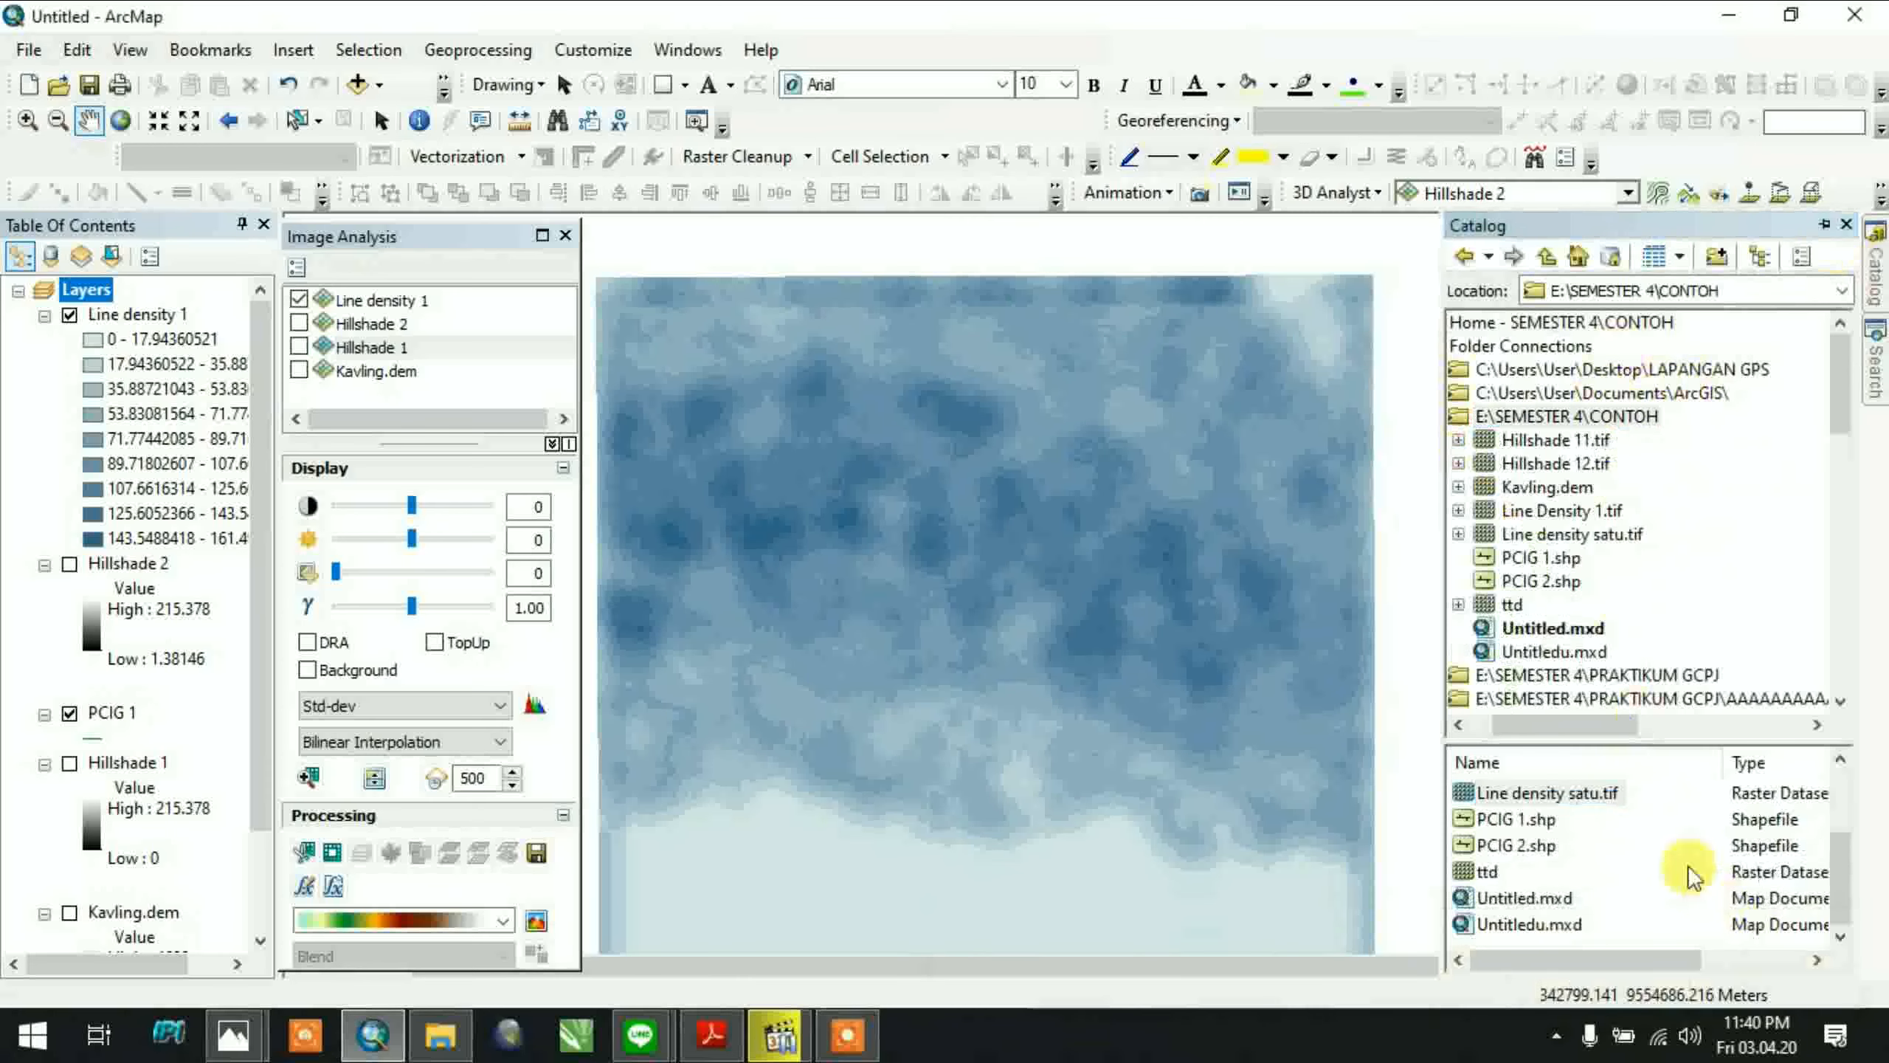
Switch the source type of Line density satu.tif to Processed in its raster dataset properties and apply the change
{"action": "right_click", "coordinate": [1567, 792]}
{"action": "left_click", "coordinate": [1666, 772]}
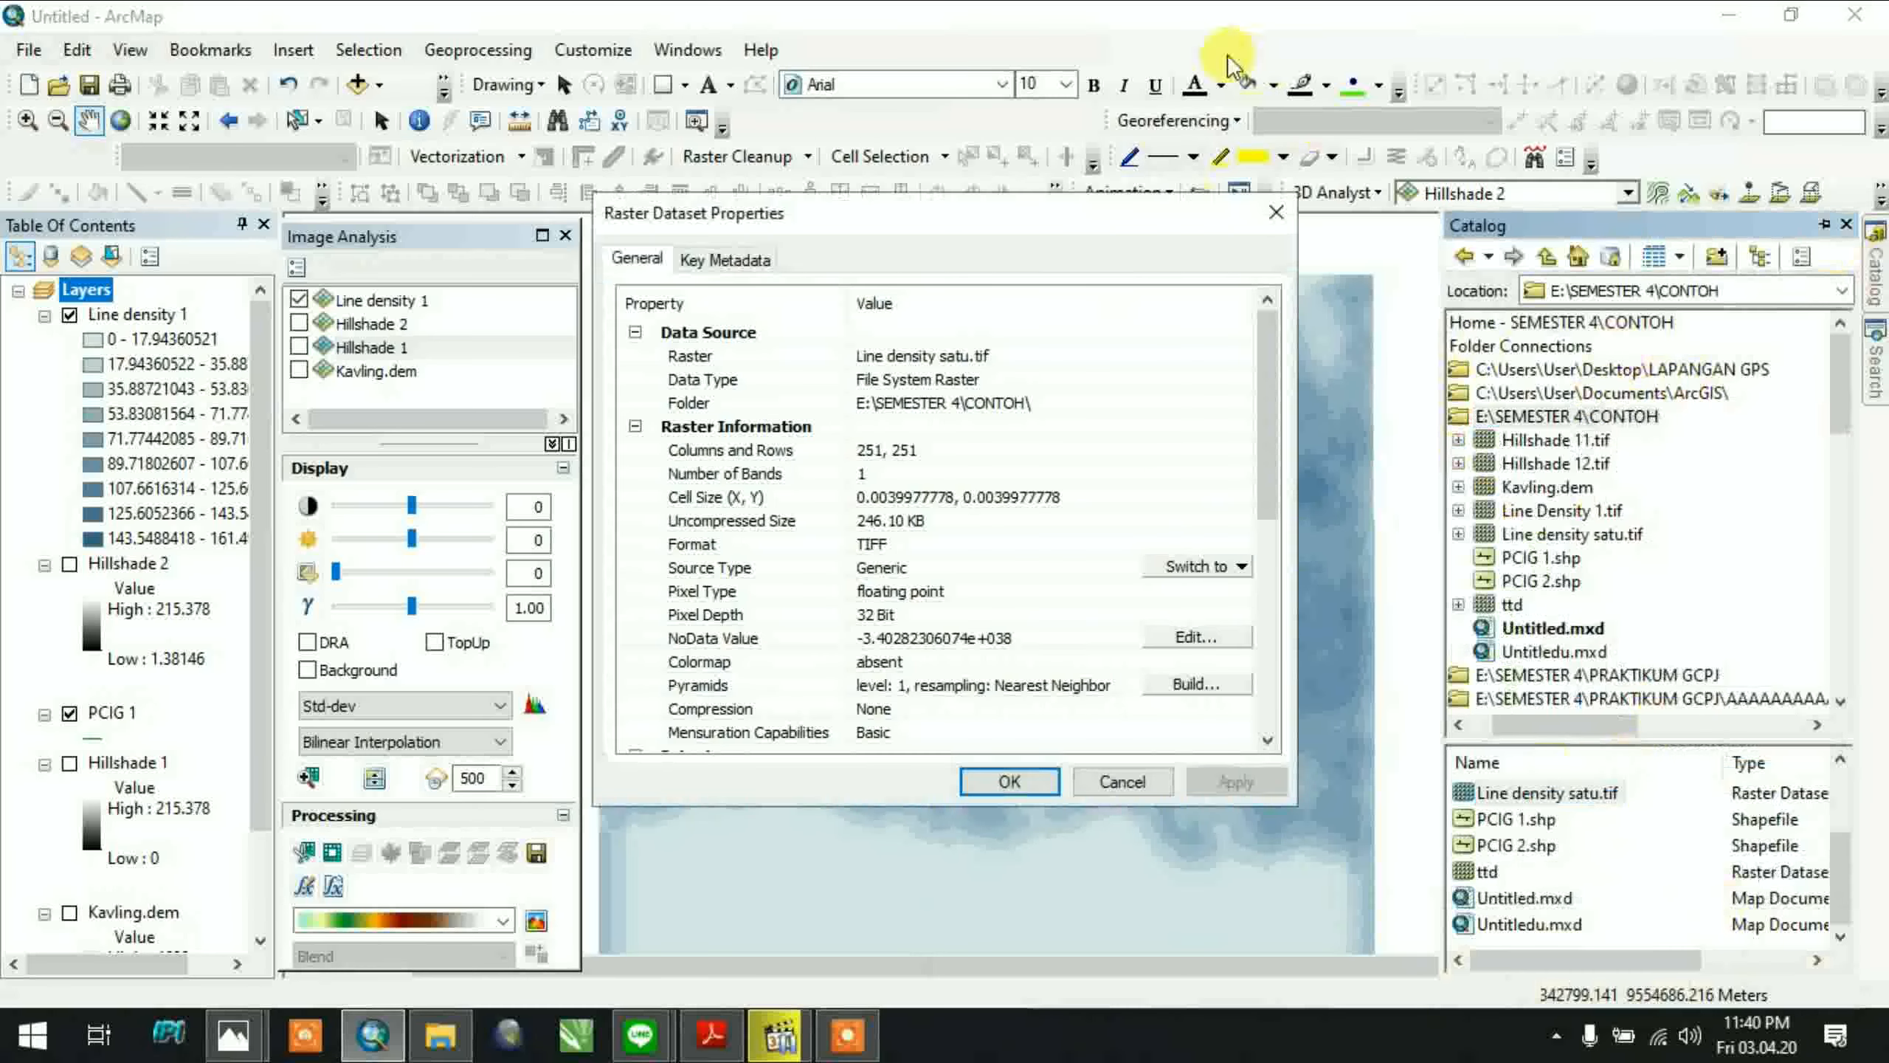
{"action": "left_click", "coordinate": [1189, 566]}
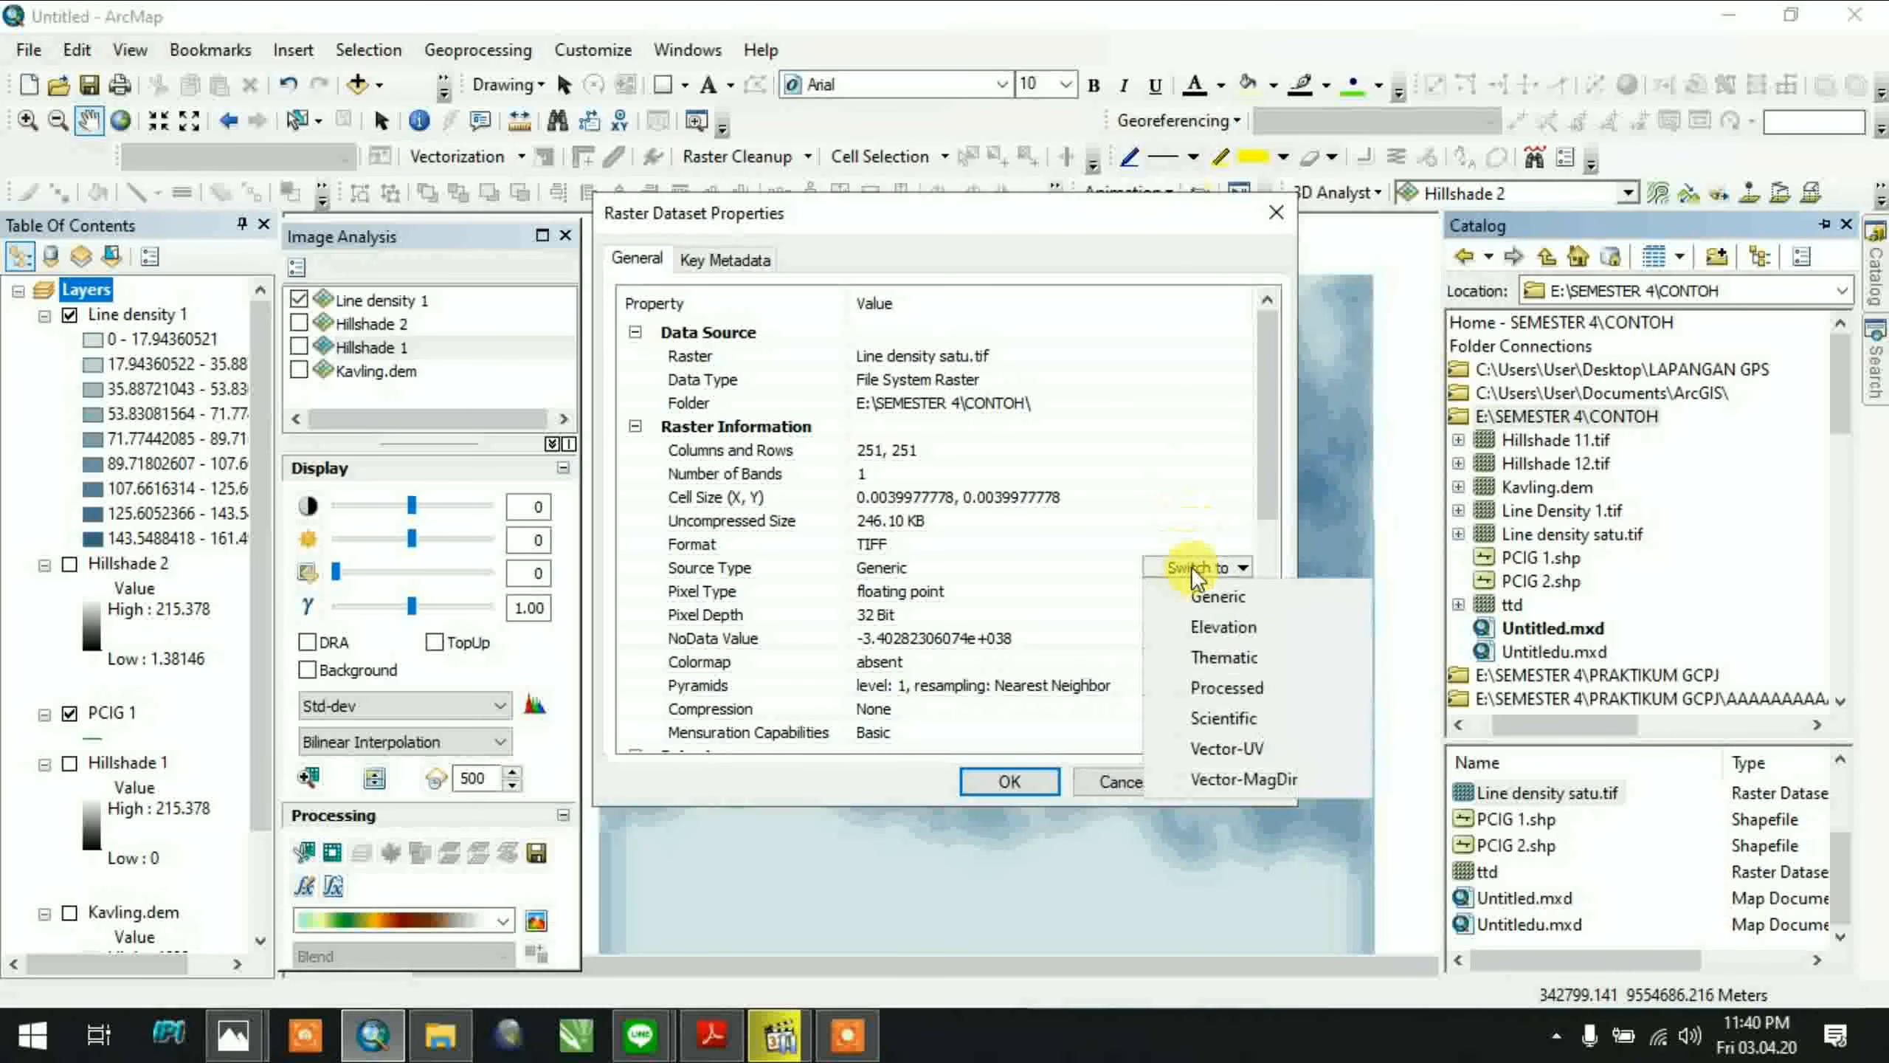
{"action": "left_click", "coordinate": [1248, 692]}
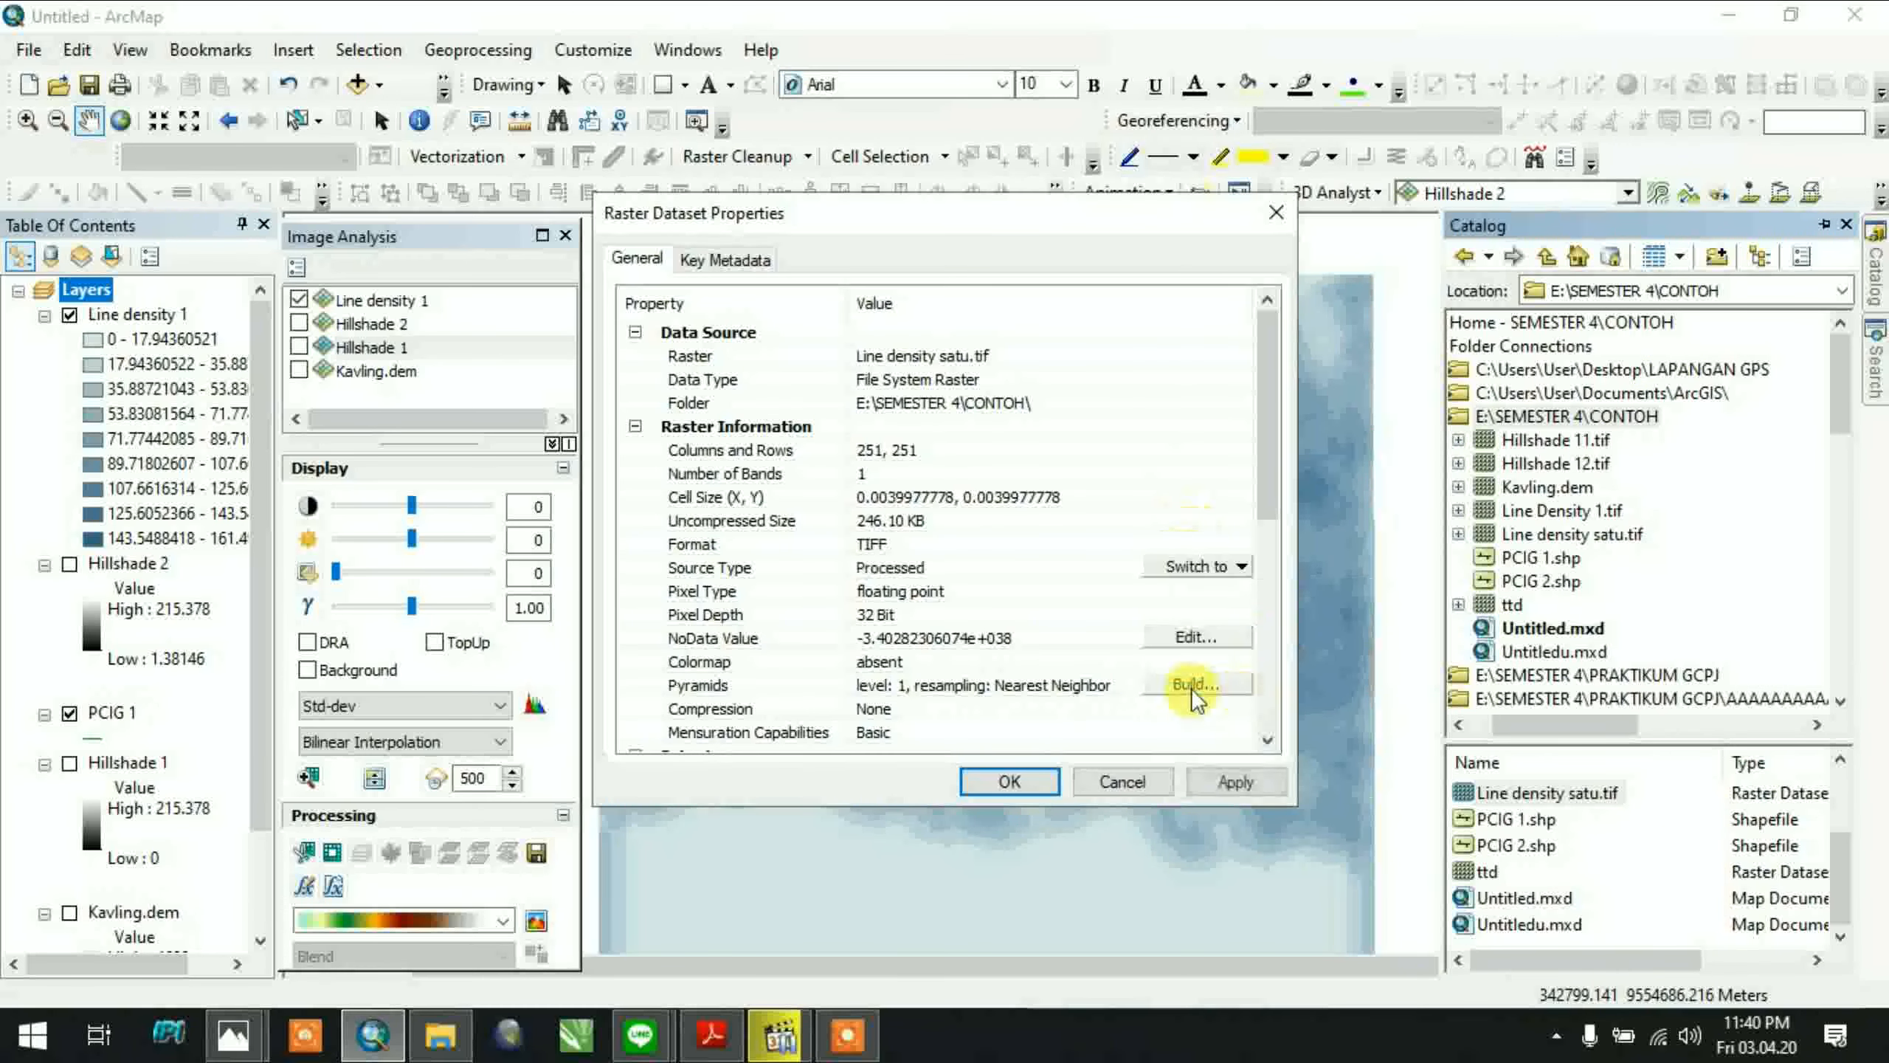
{"action": "left_click", "coordinate": [1235, 781]}
{"action": "left_click", "coordinate": [1010, 781]}
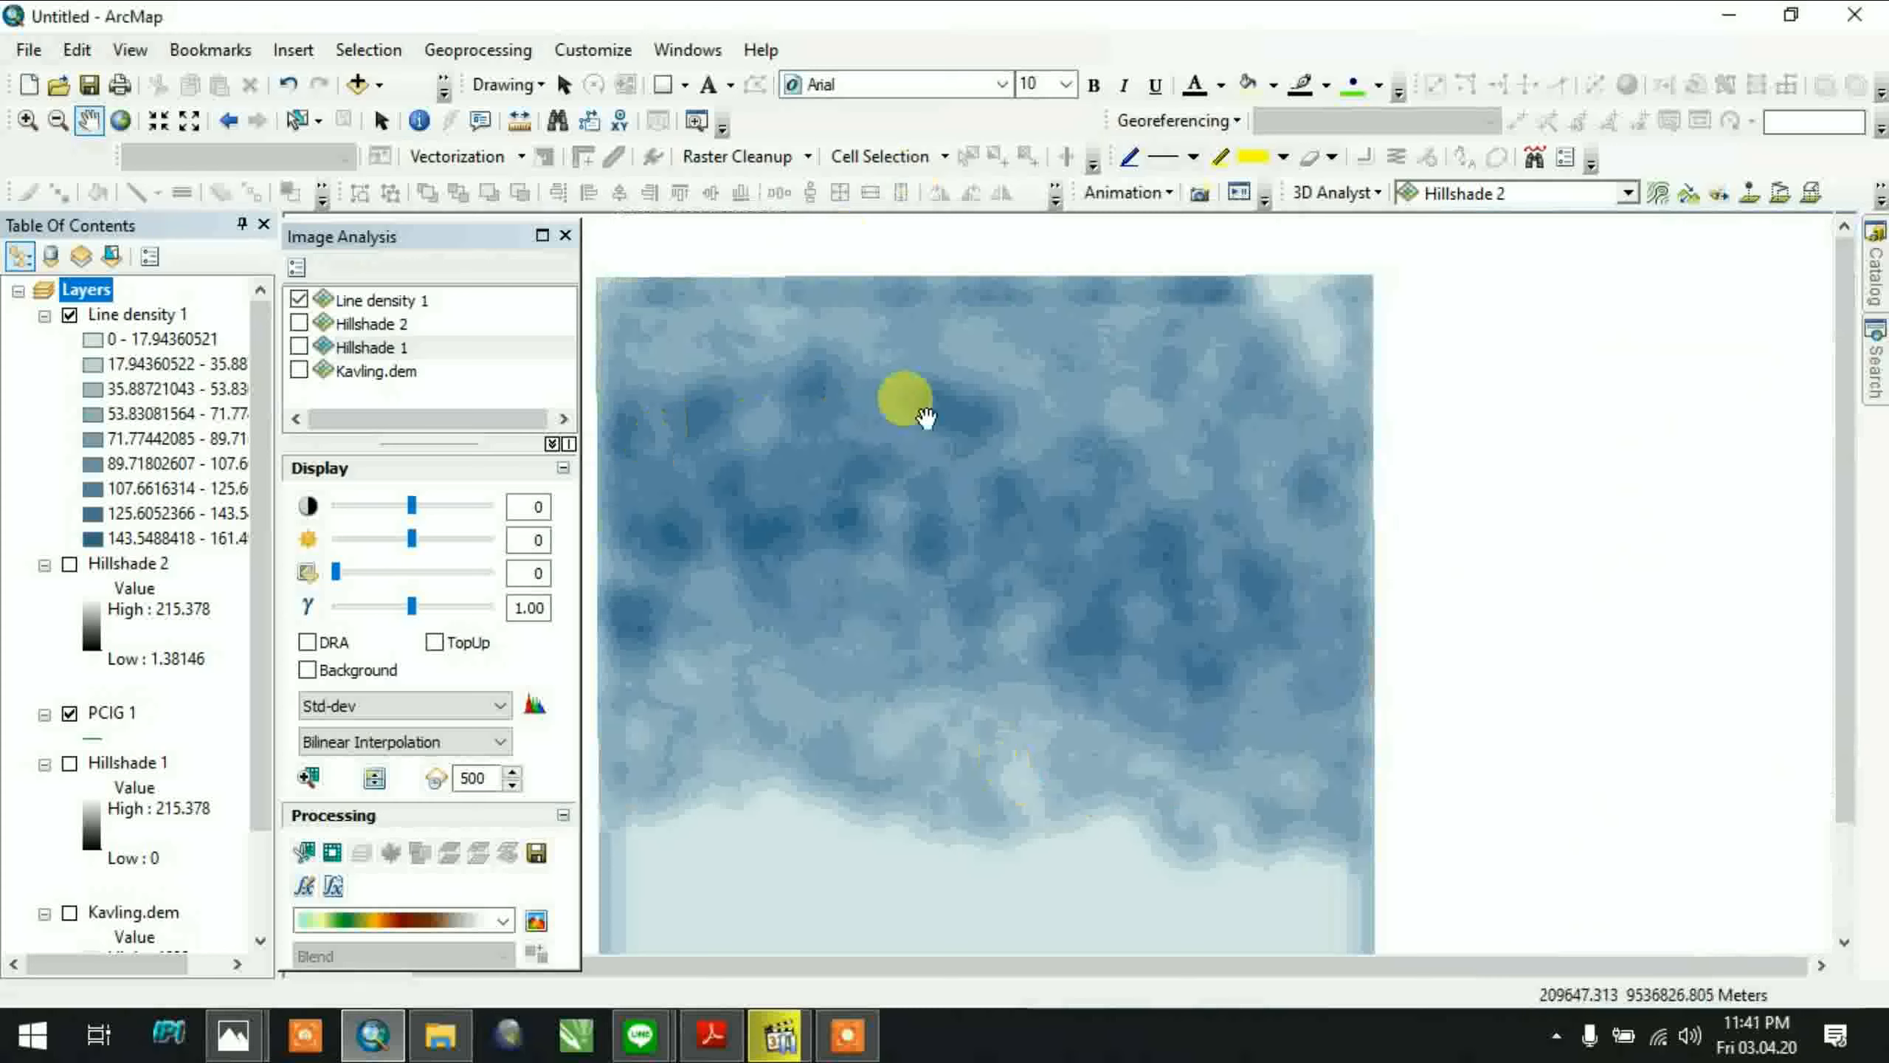
Add Line density satu.tif from the CONTOH folder in File Explorer to the ArcMap map and hide the Line density 1 layer
{"action": "left_click_drag", "start_coordinate": [1022, 446], "coordinate": [1053, 399]}
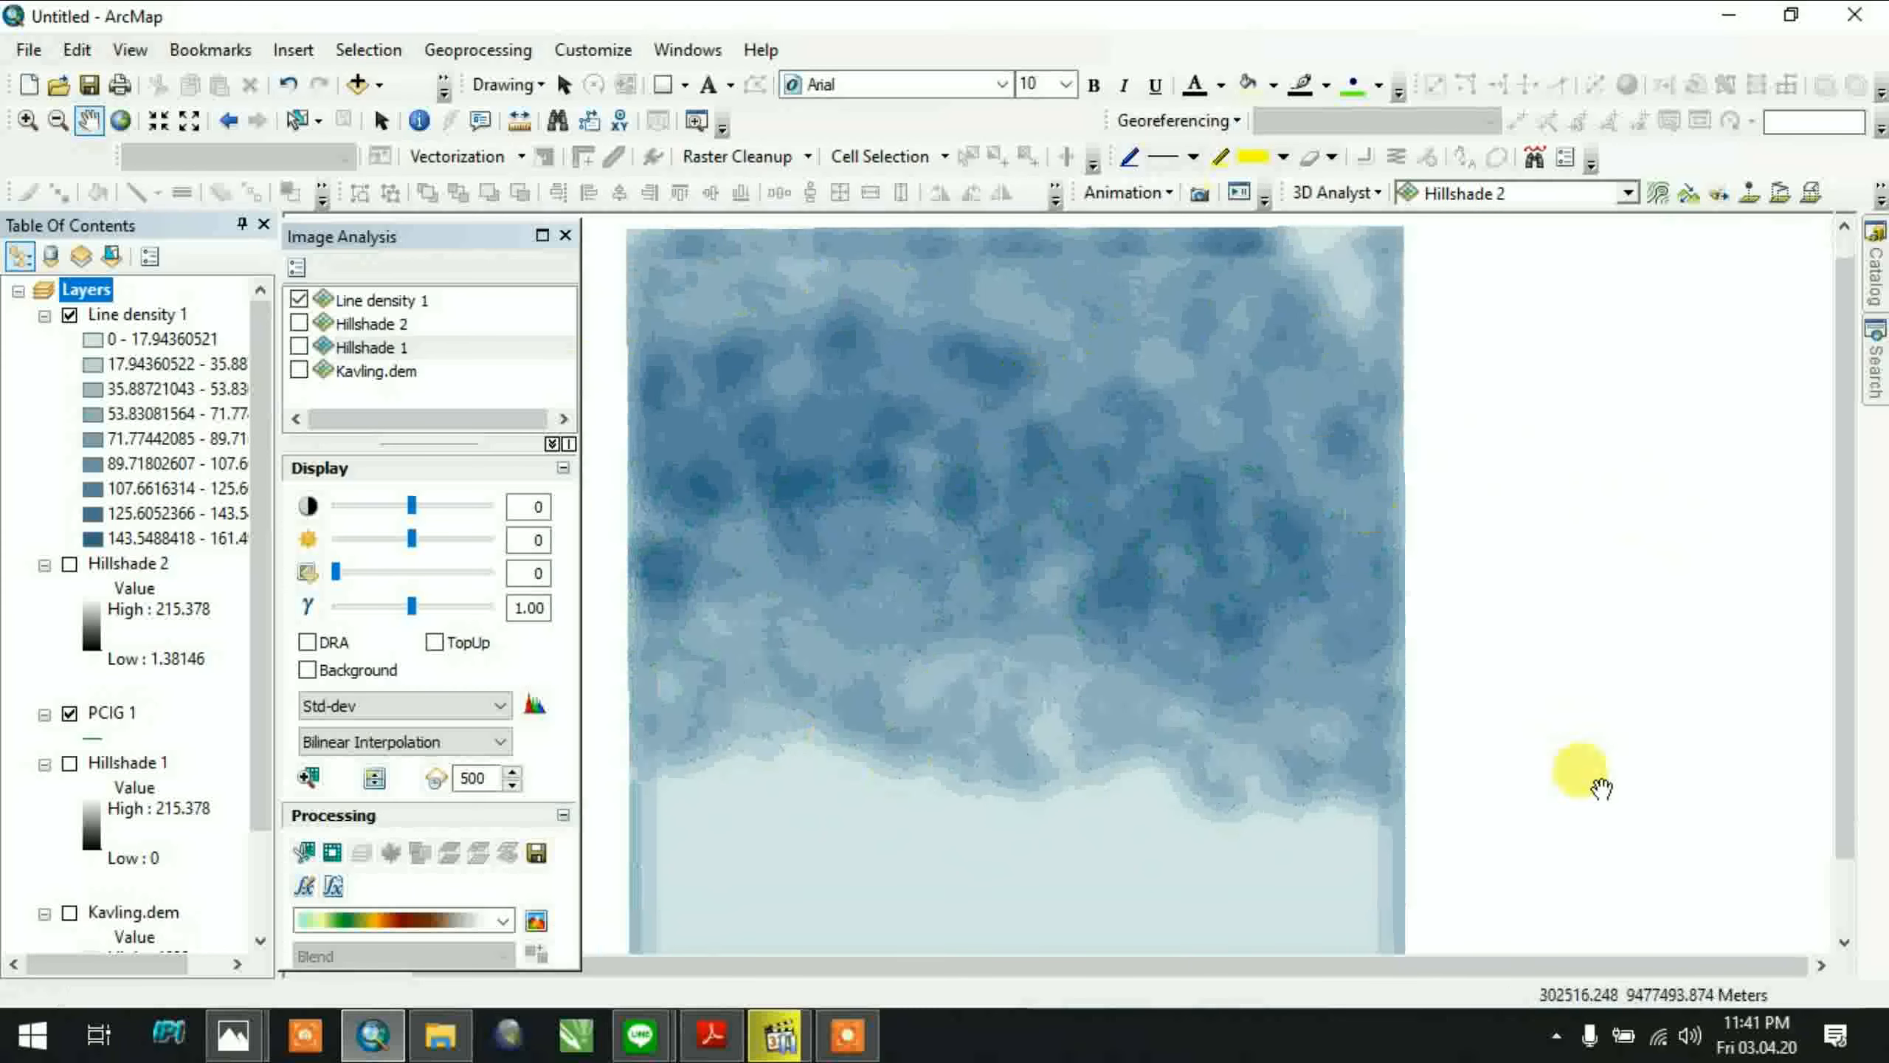
{"action": "left_click", "coordinate": [441, 1036]}
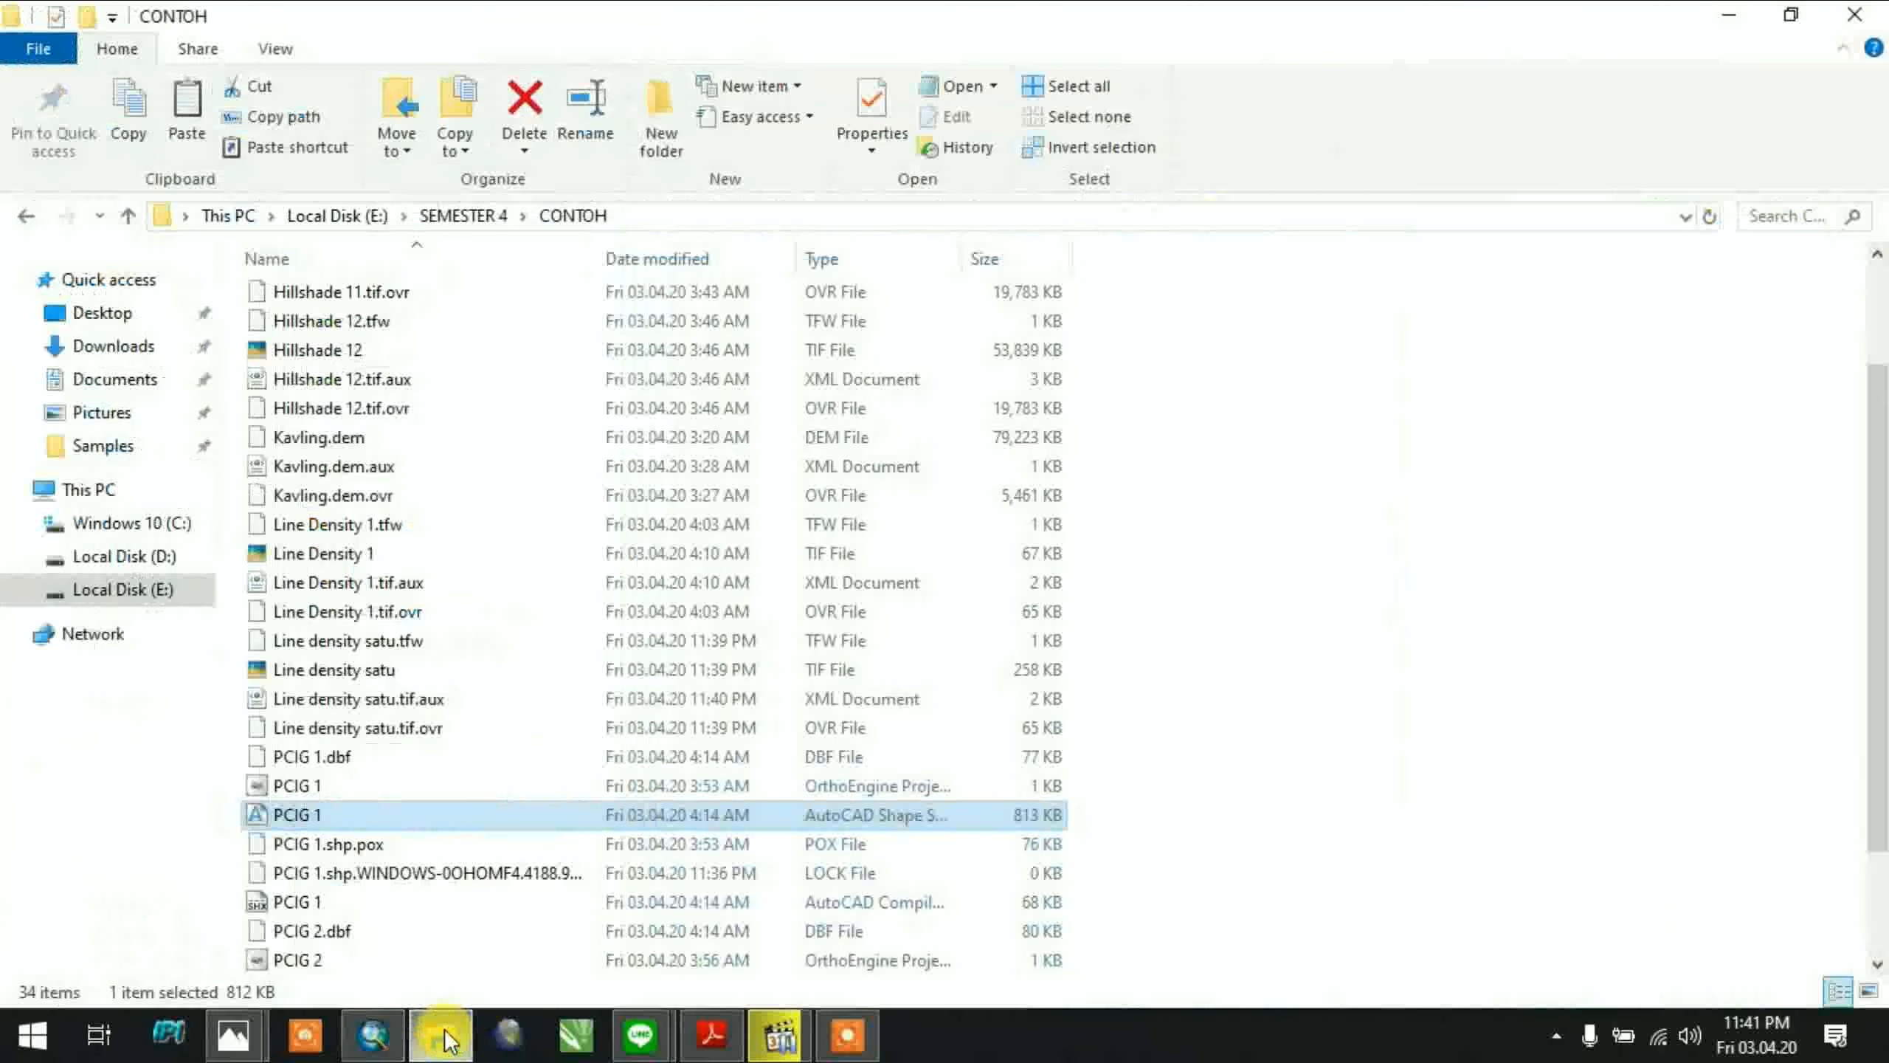
{"action": "left_click", "coordinate": [499, 672]}
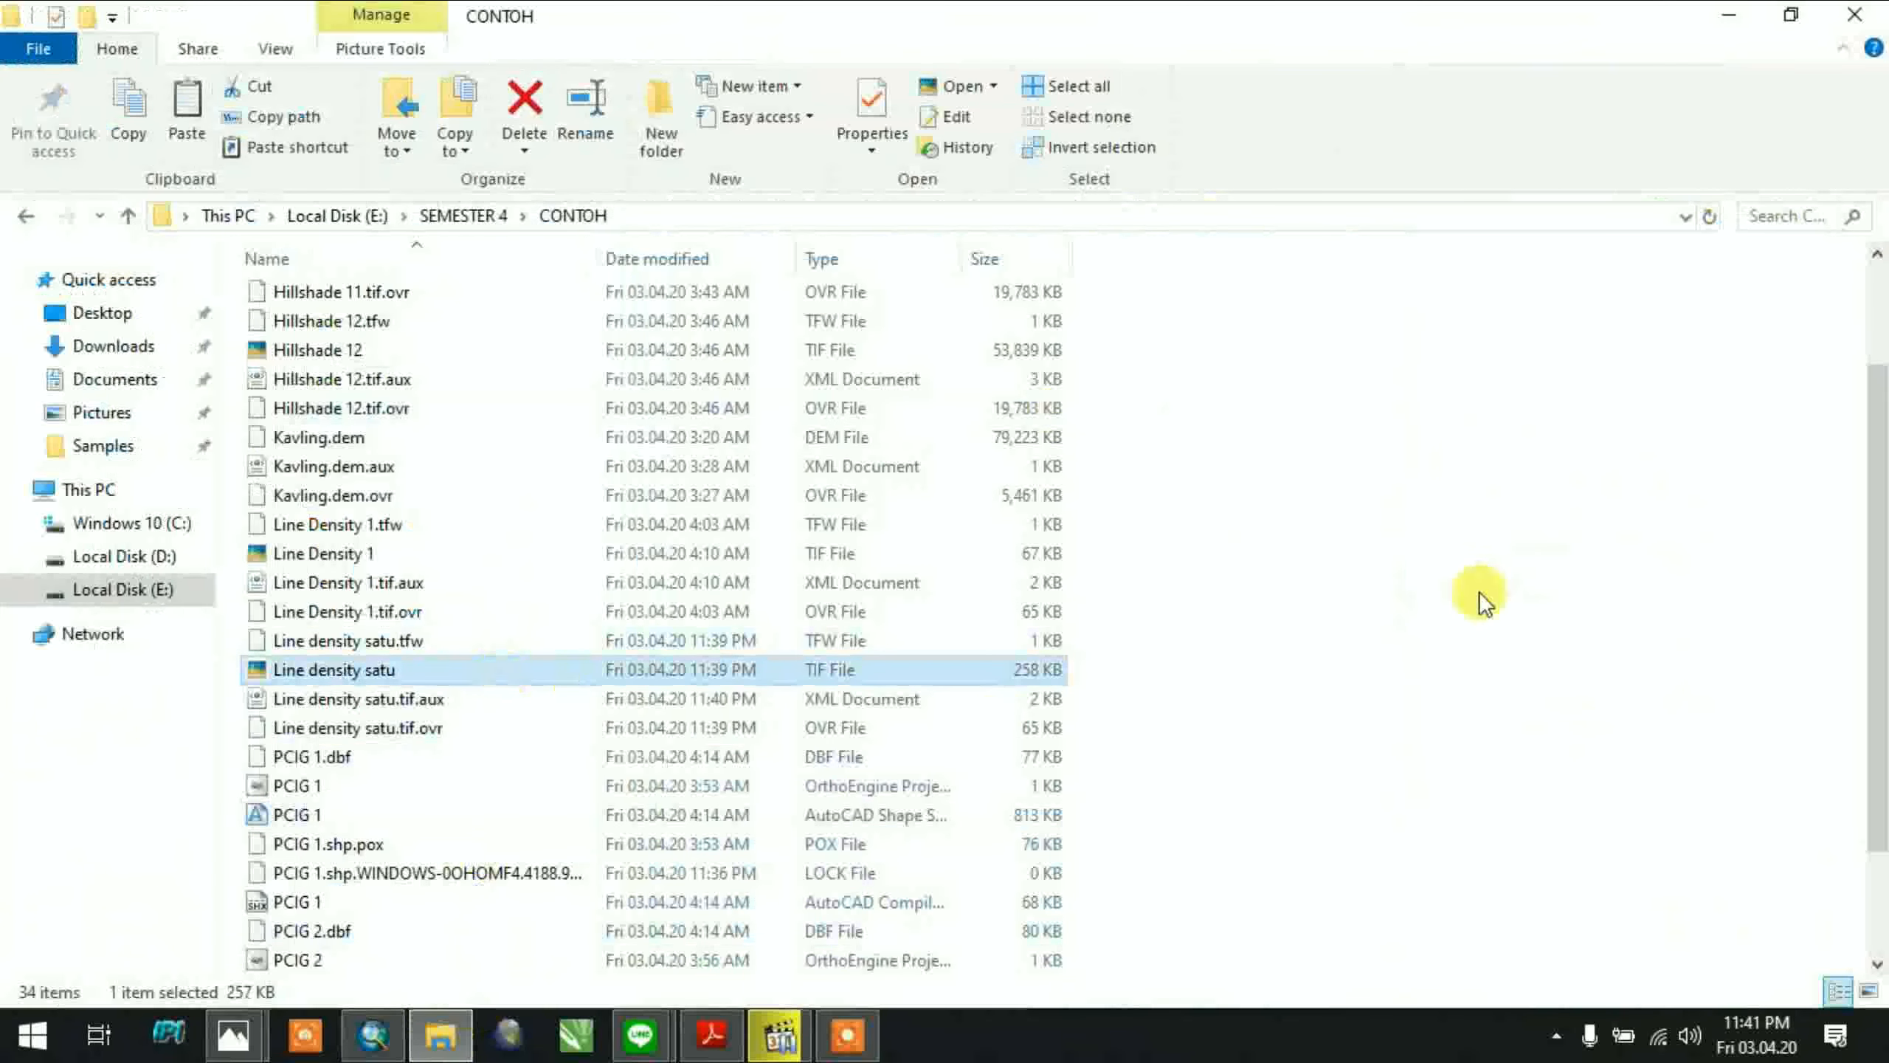
{"action": "left_click_drag", "start_coordinate": [1009, 670], "coordinate": [175, 342]}
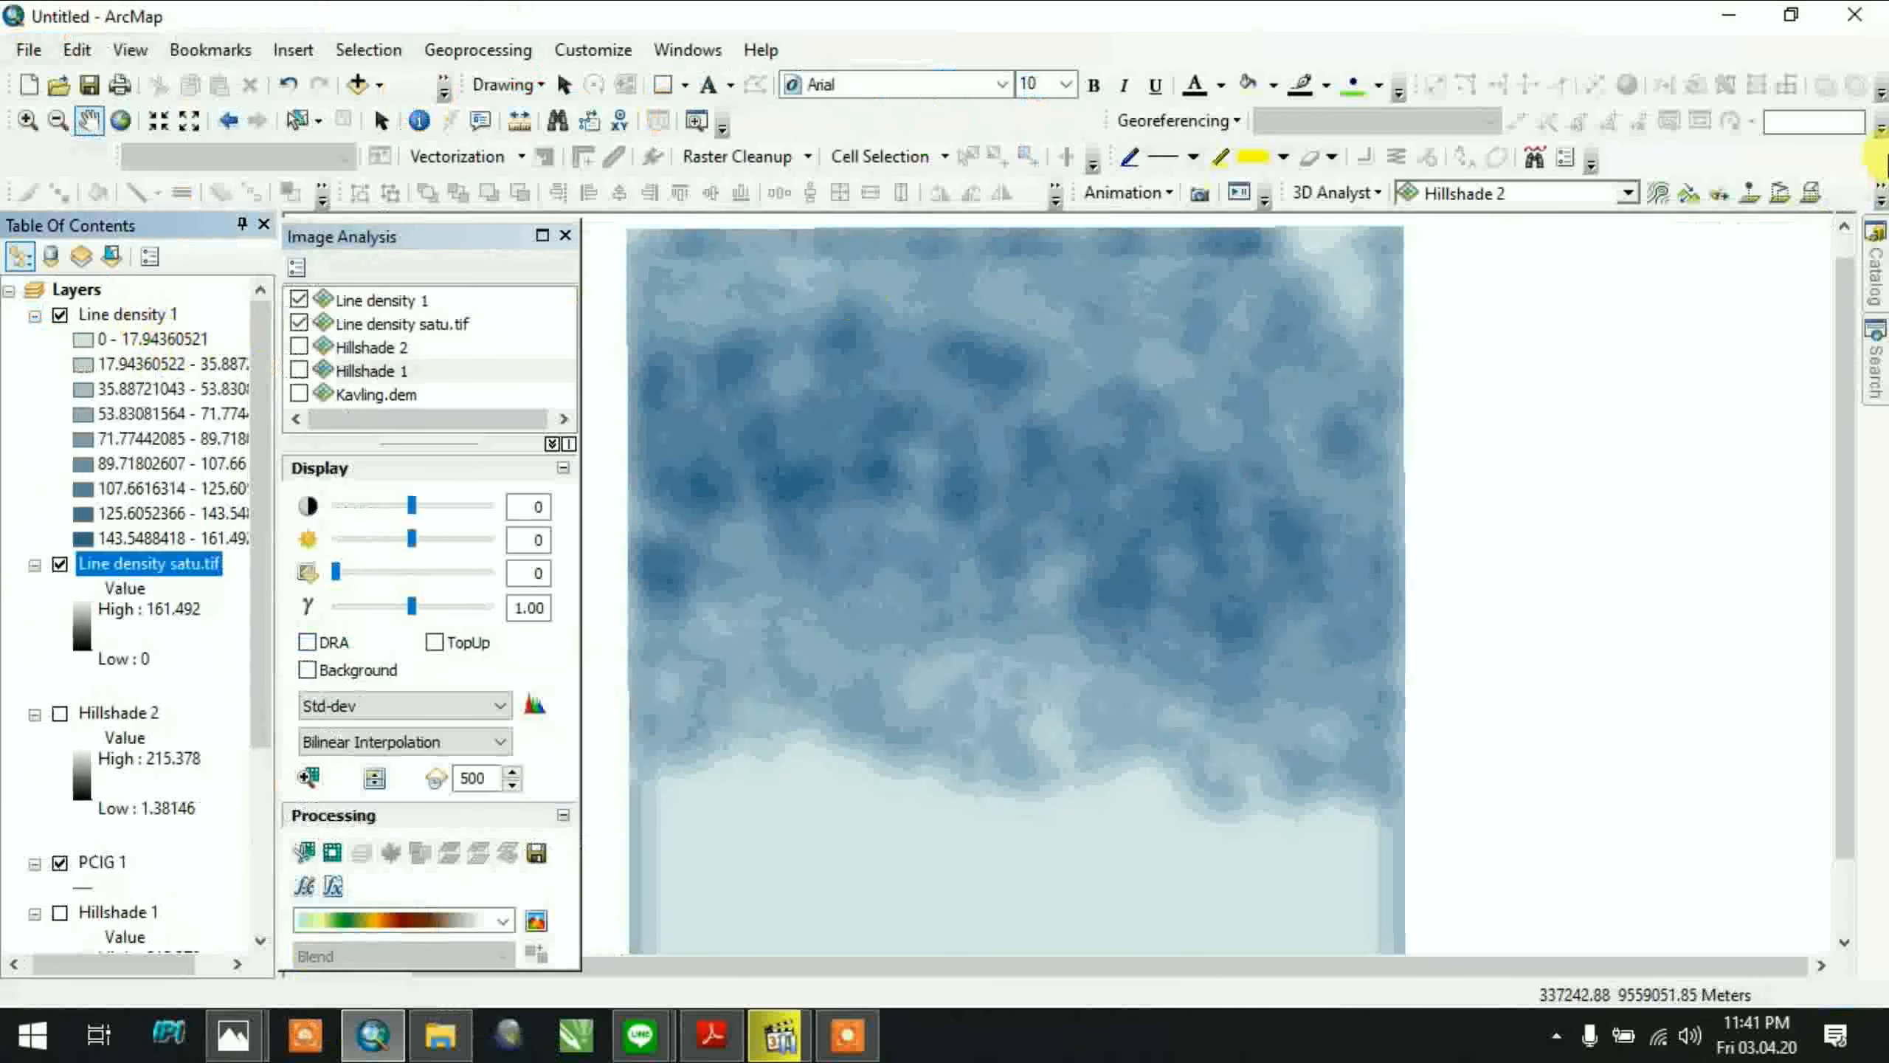
{"action": "left_click", "coordinate": [64, 320]}
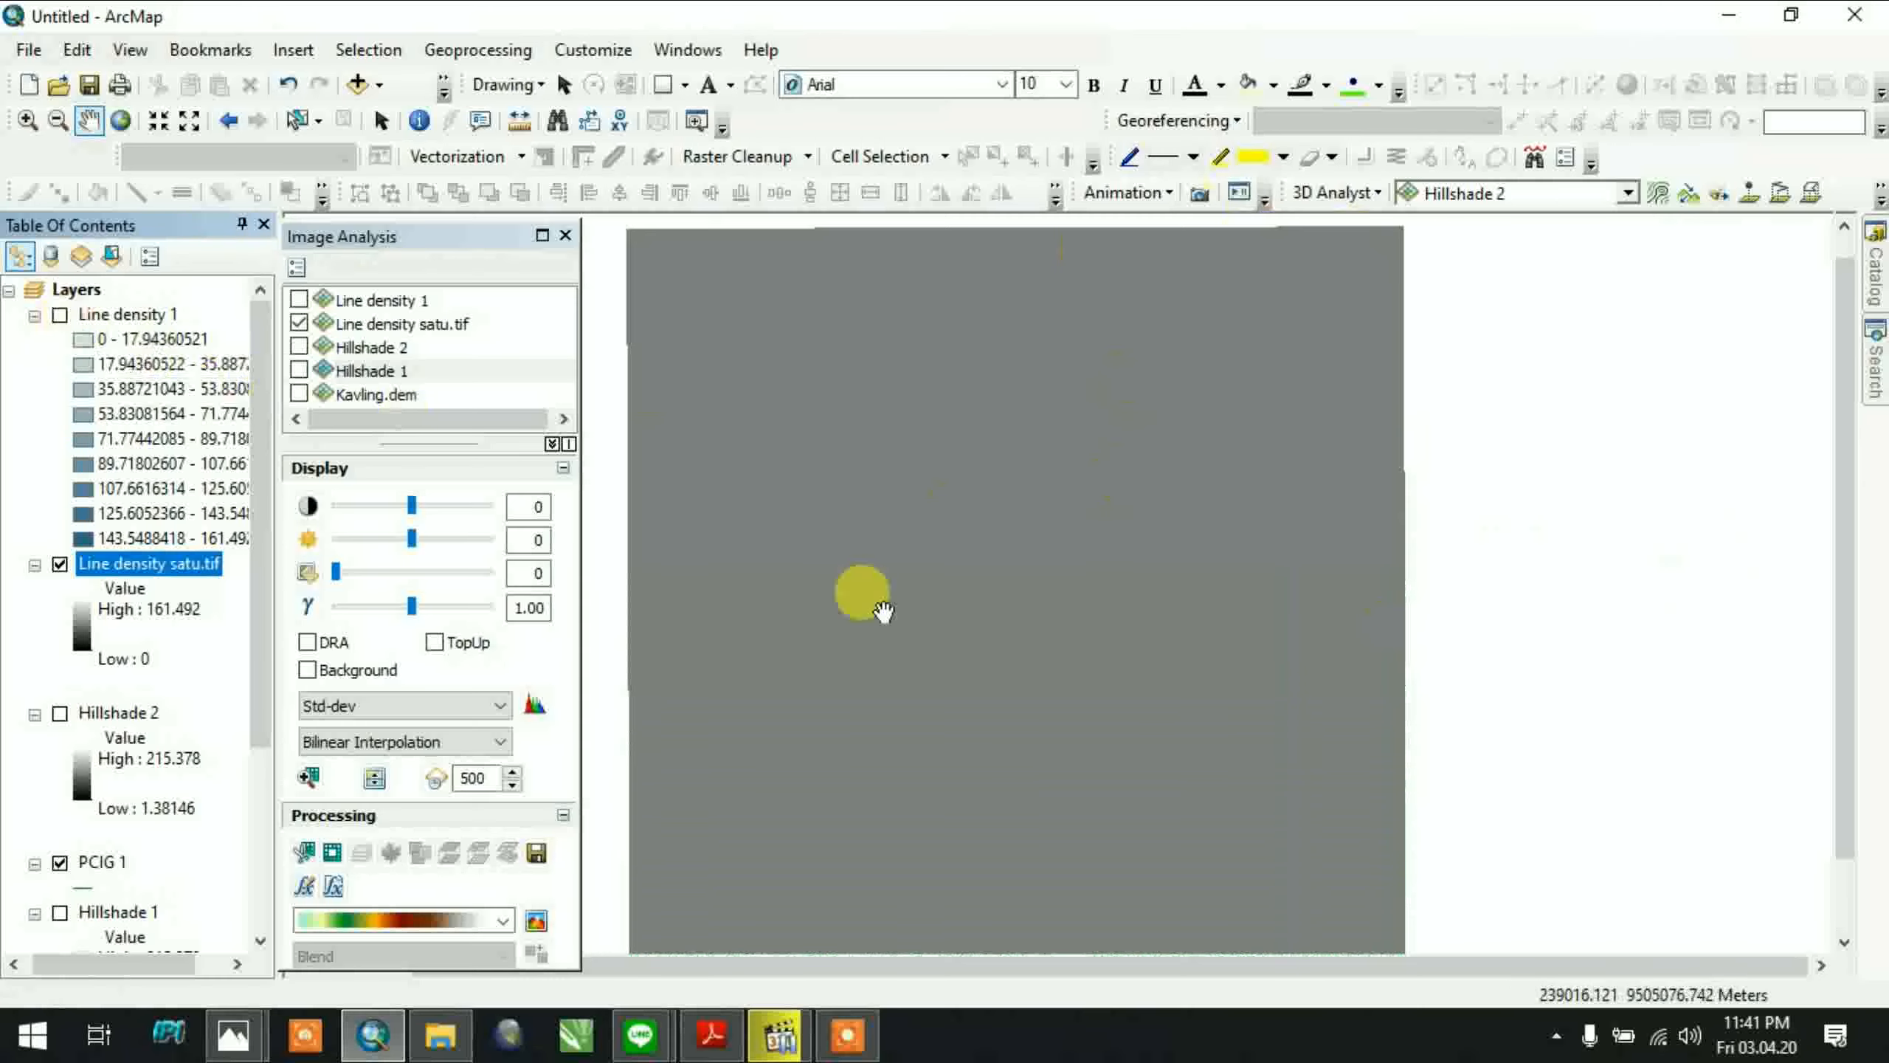
In the symbology of Line density satu.tif, choose the stretched color ramp running from green through yellow to red
{"action": "right_click", "coordinate": [211, 571]}
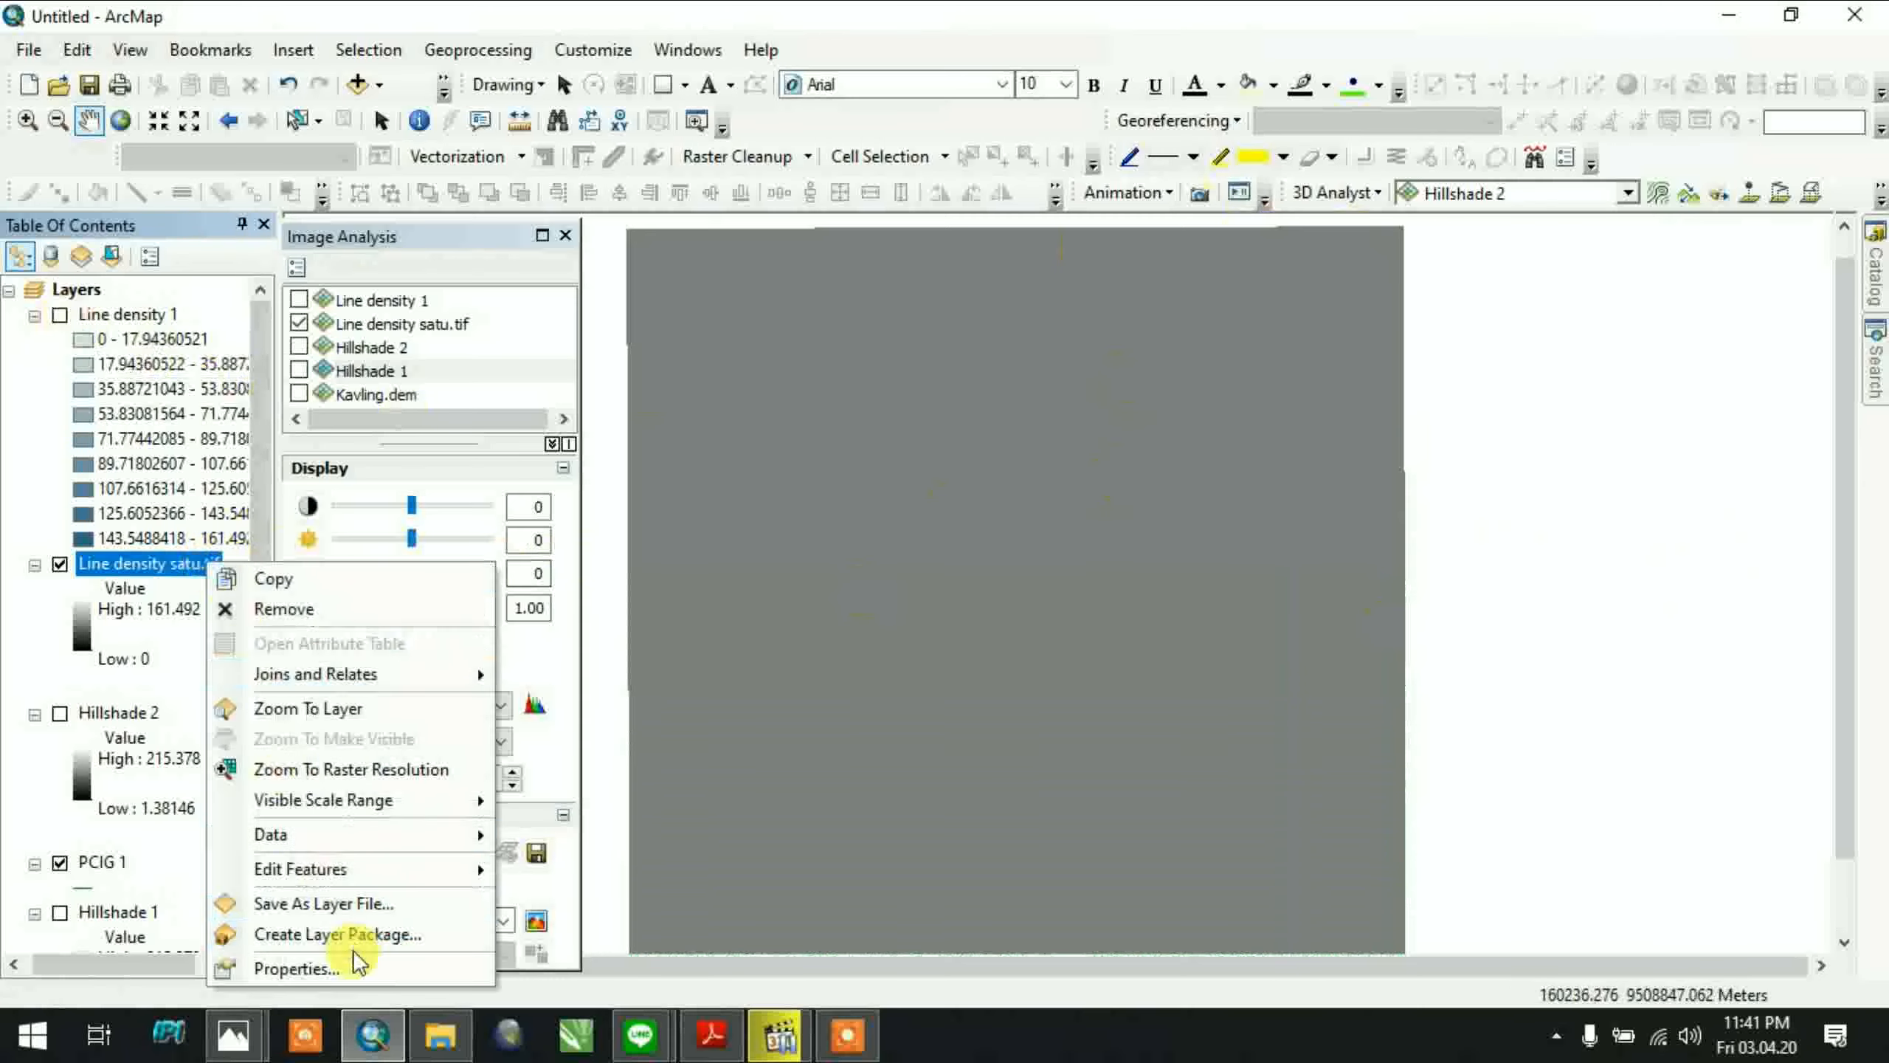
{"action": "left_click", "coordinate": [349, 967]}
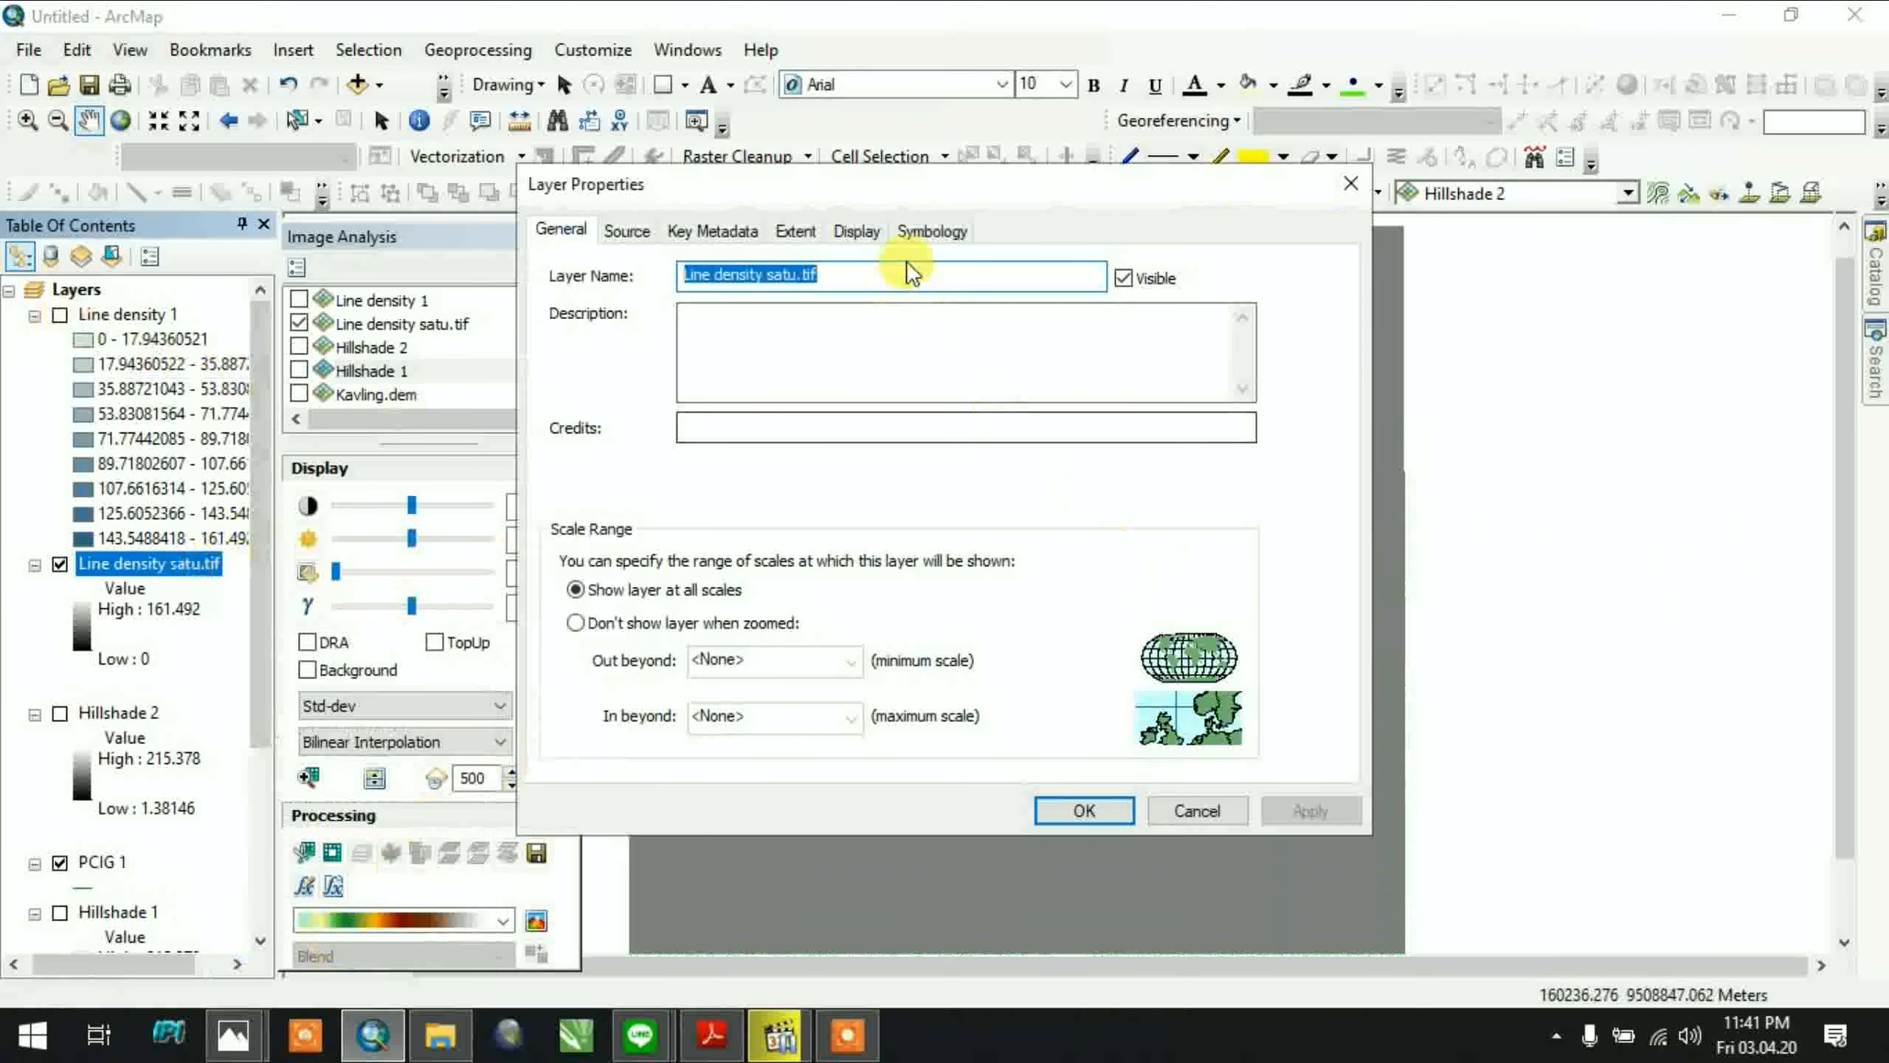
{"action": "left_click", "coordinate": [919, 230]}
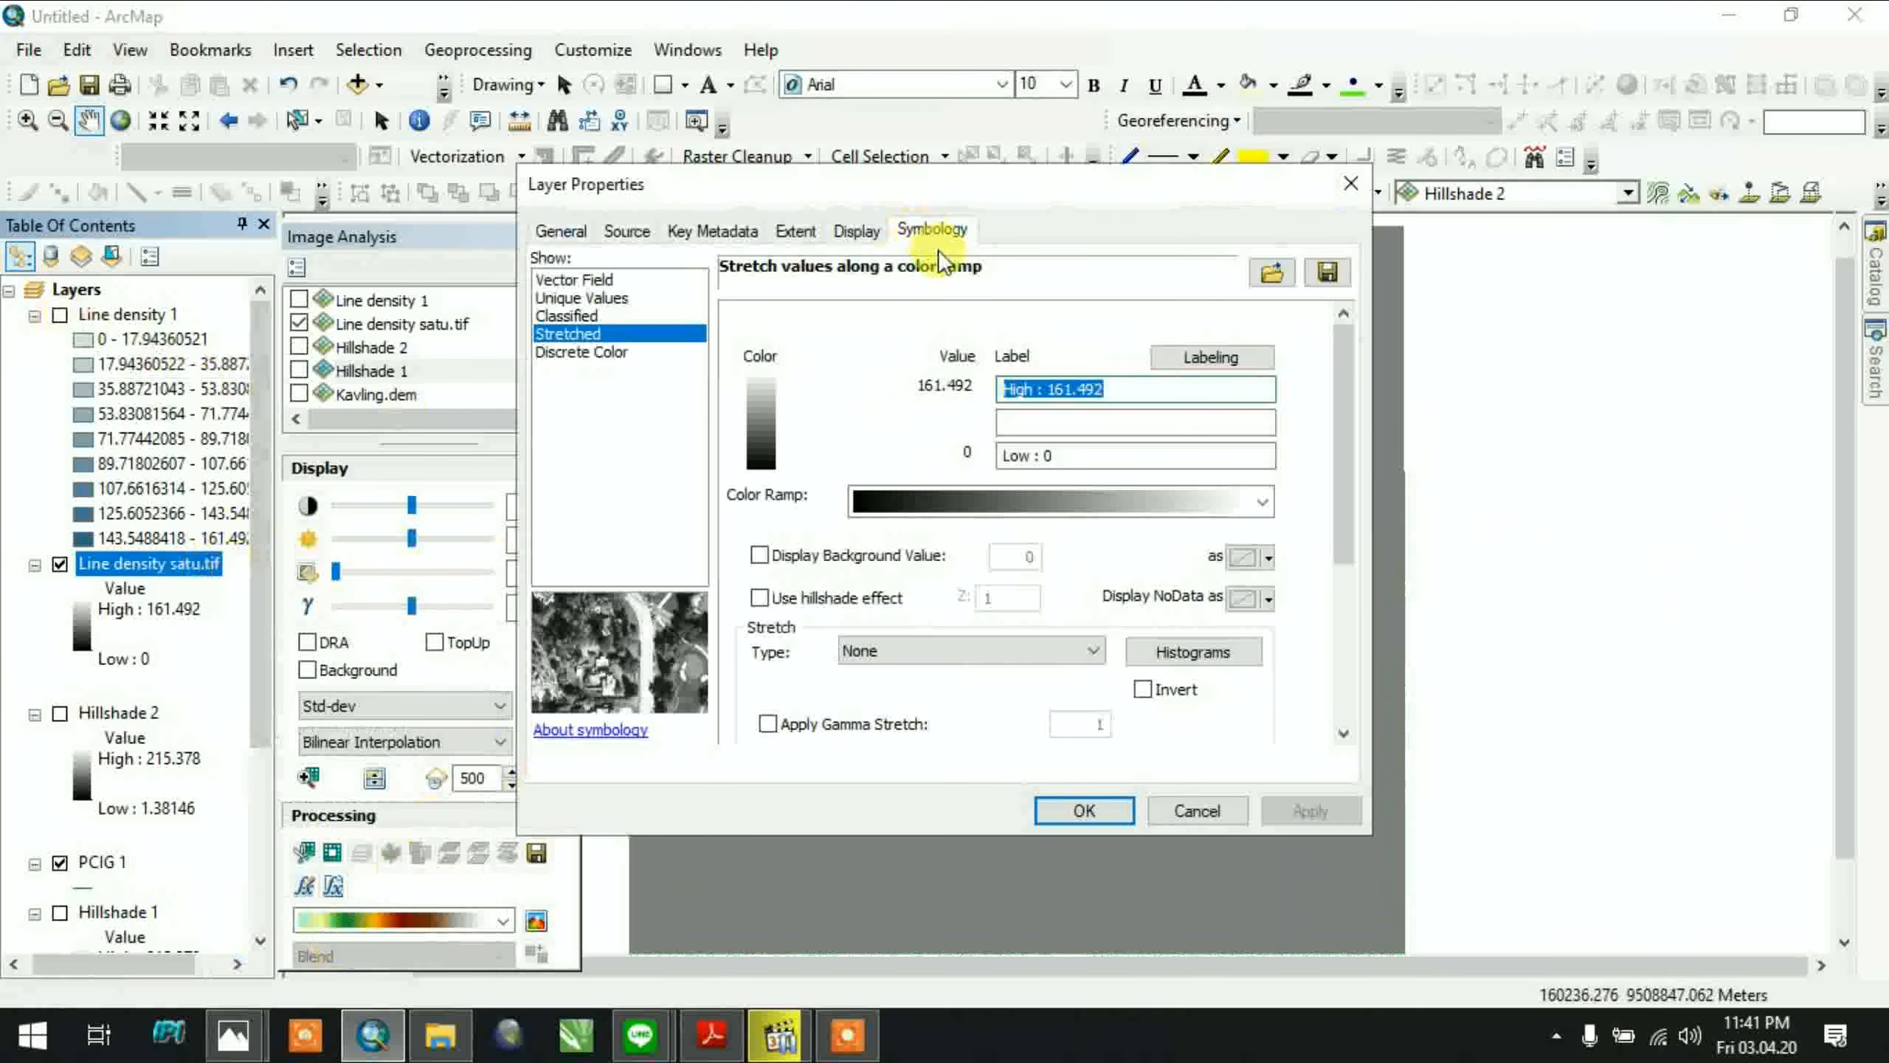
{"action": "left_click", "coordinate": [1245, 498]}
{"action": "scroll", "coordinate": [946, 461], "scroll_direction": "down", "scroll_amount": 10}
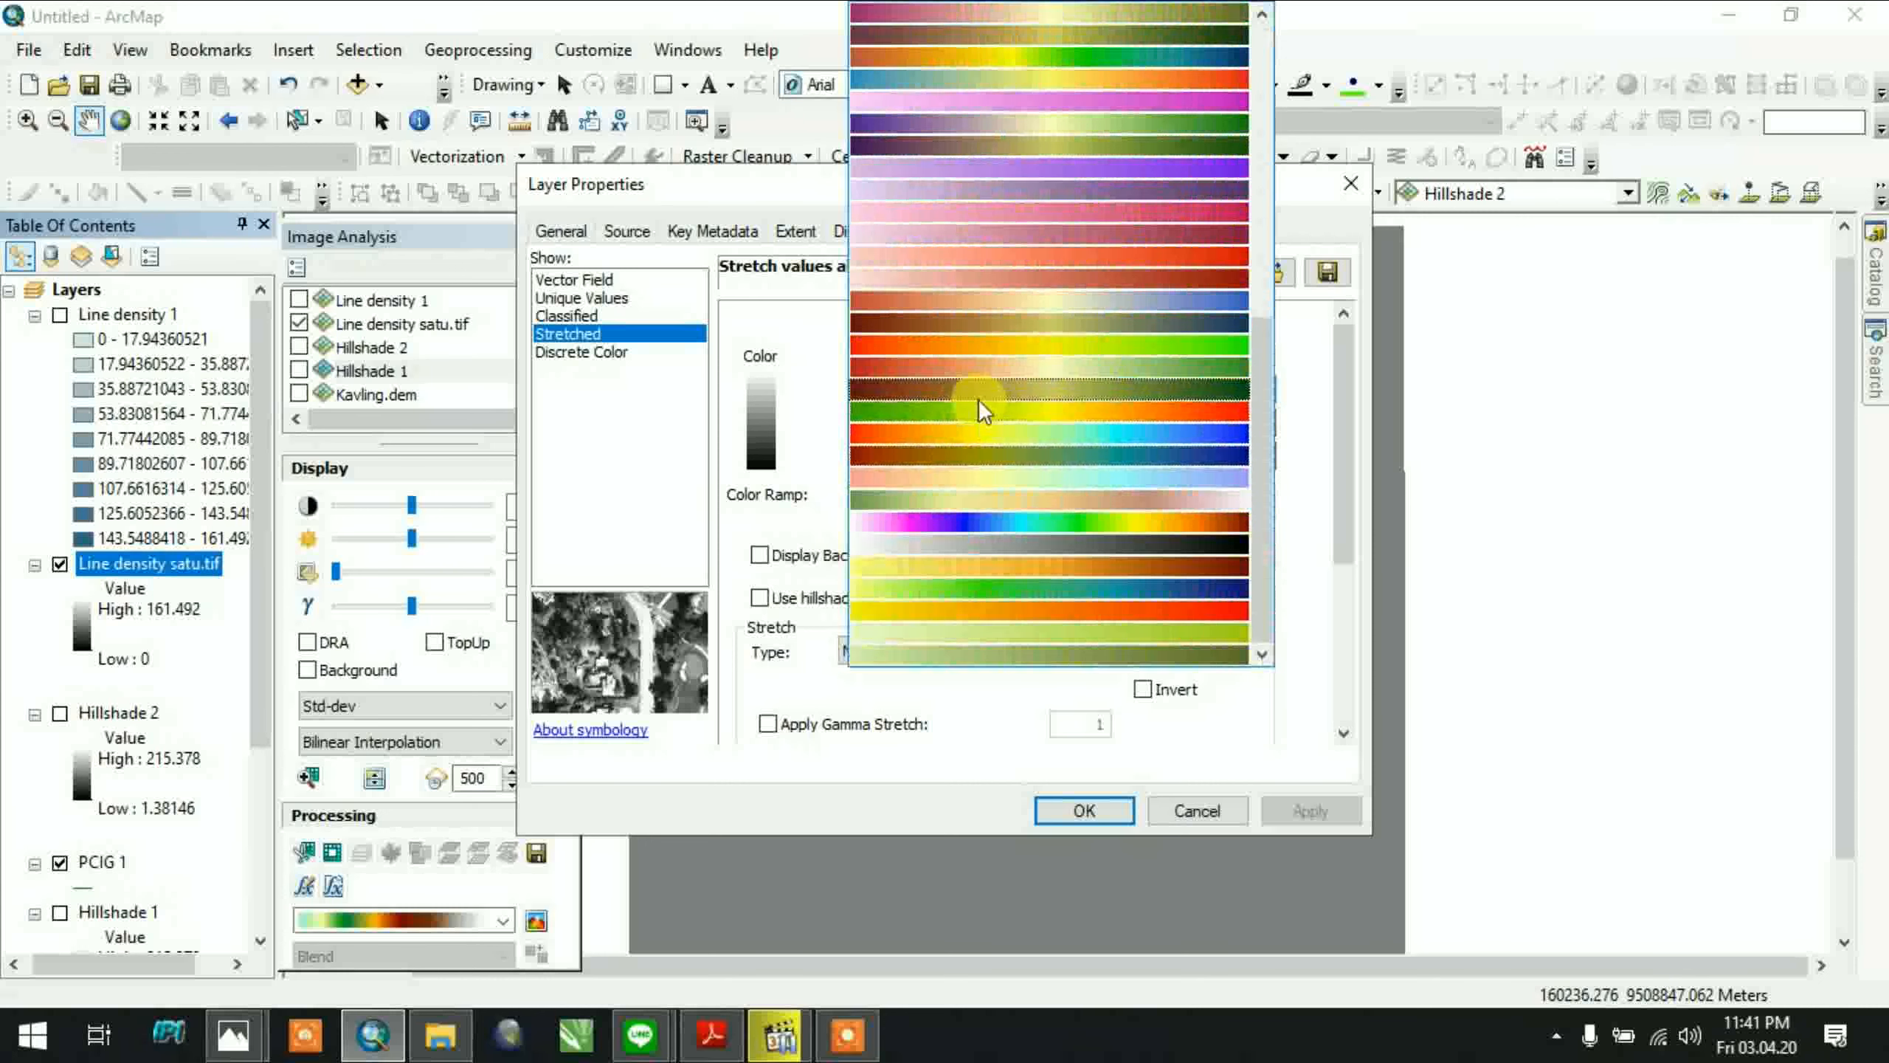
{"action": "left_click", "coordinate": [1020, 410]}
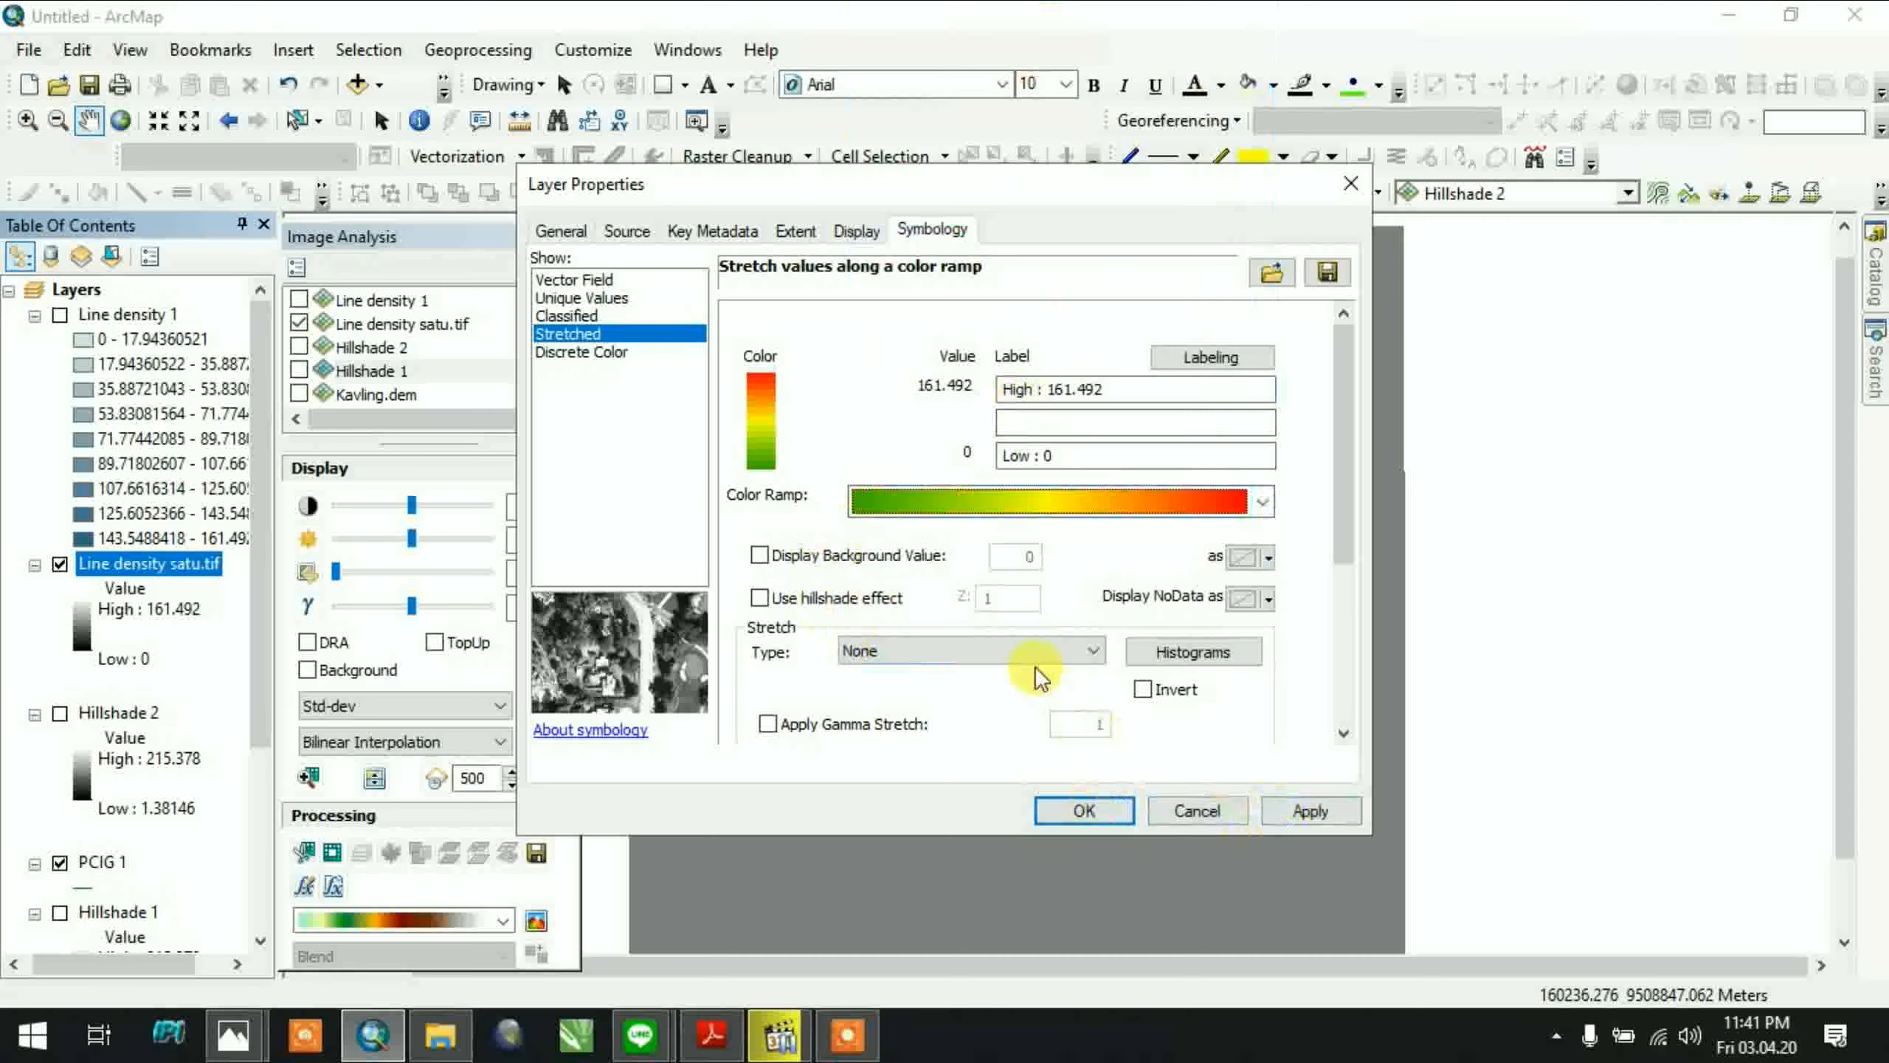
Set the stretch type of Line density satu.tif to Standard Deviations and apply the symbology
{"action": "left_click", "coordinate": [1024, 650]}
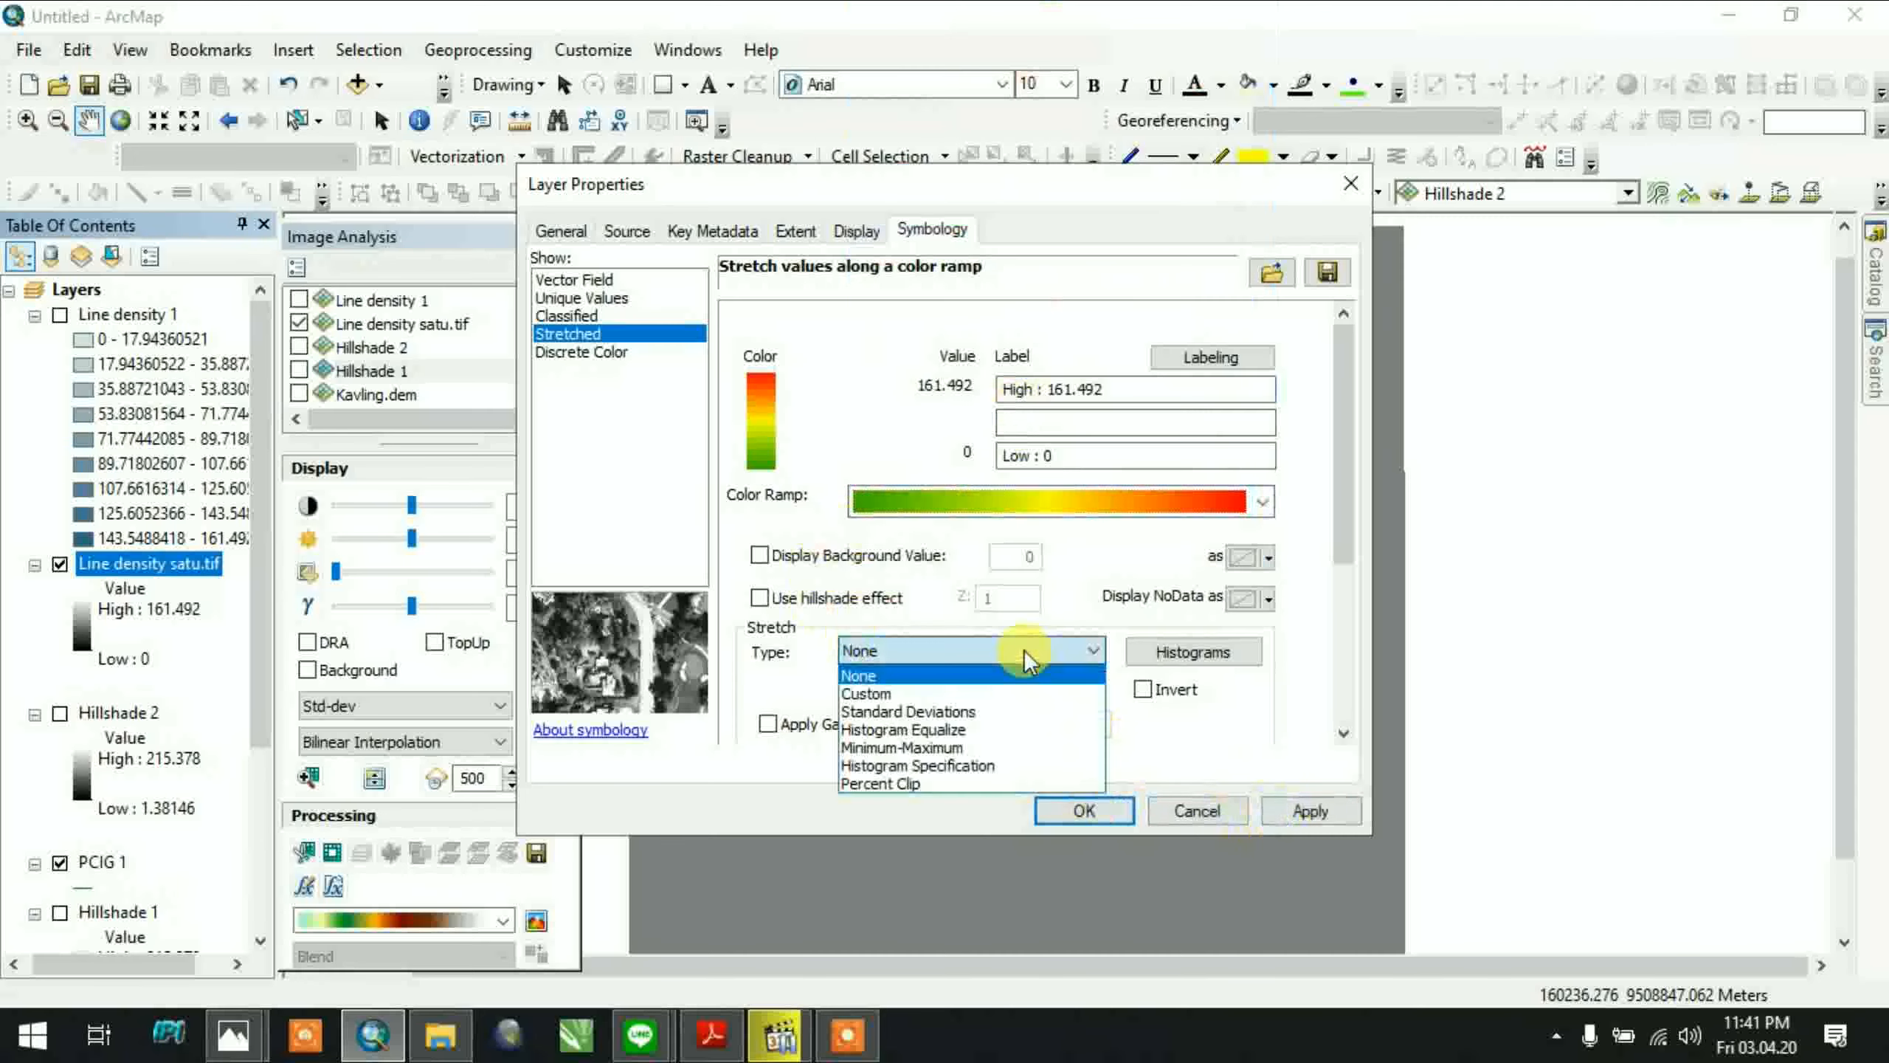
{"action": "left_click", "coordinate": [1009, 711]}
{"action": "left_click", "coordinate": [1311, 805]}
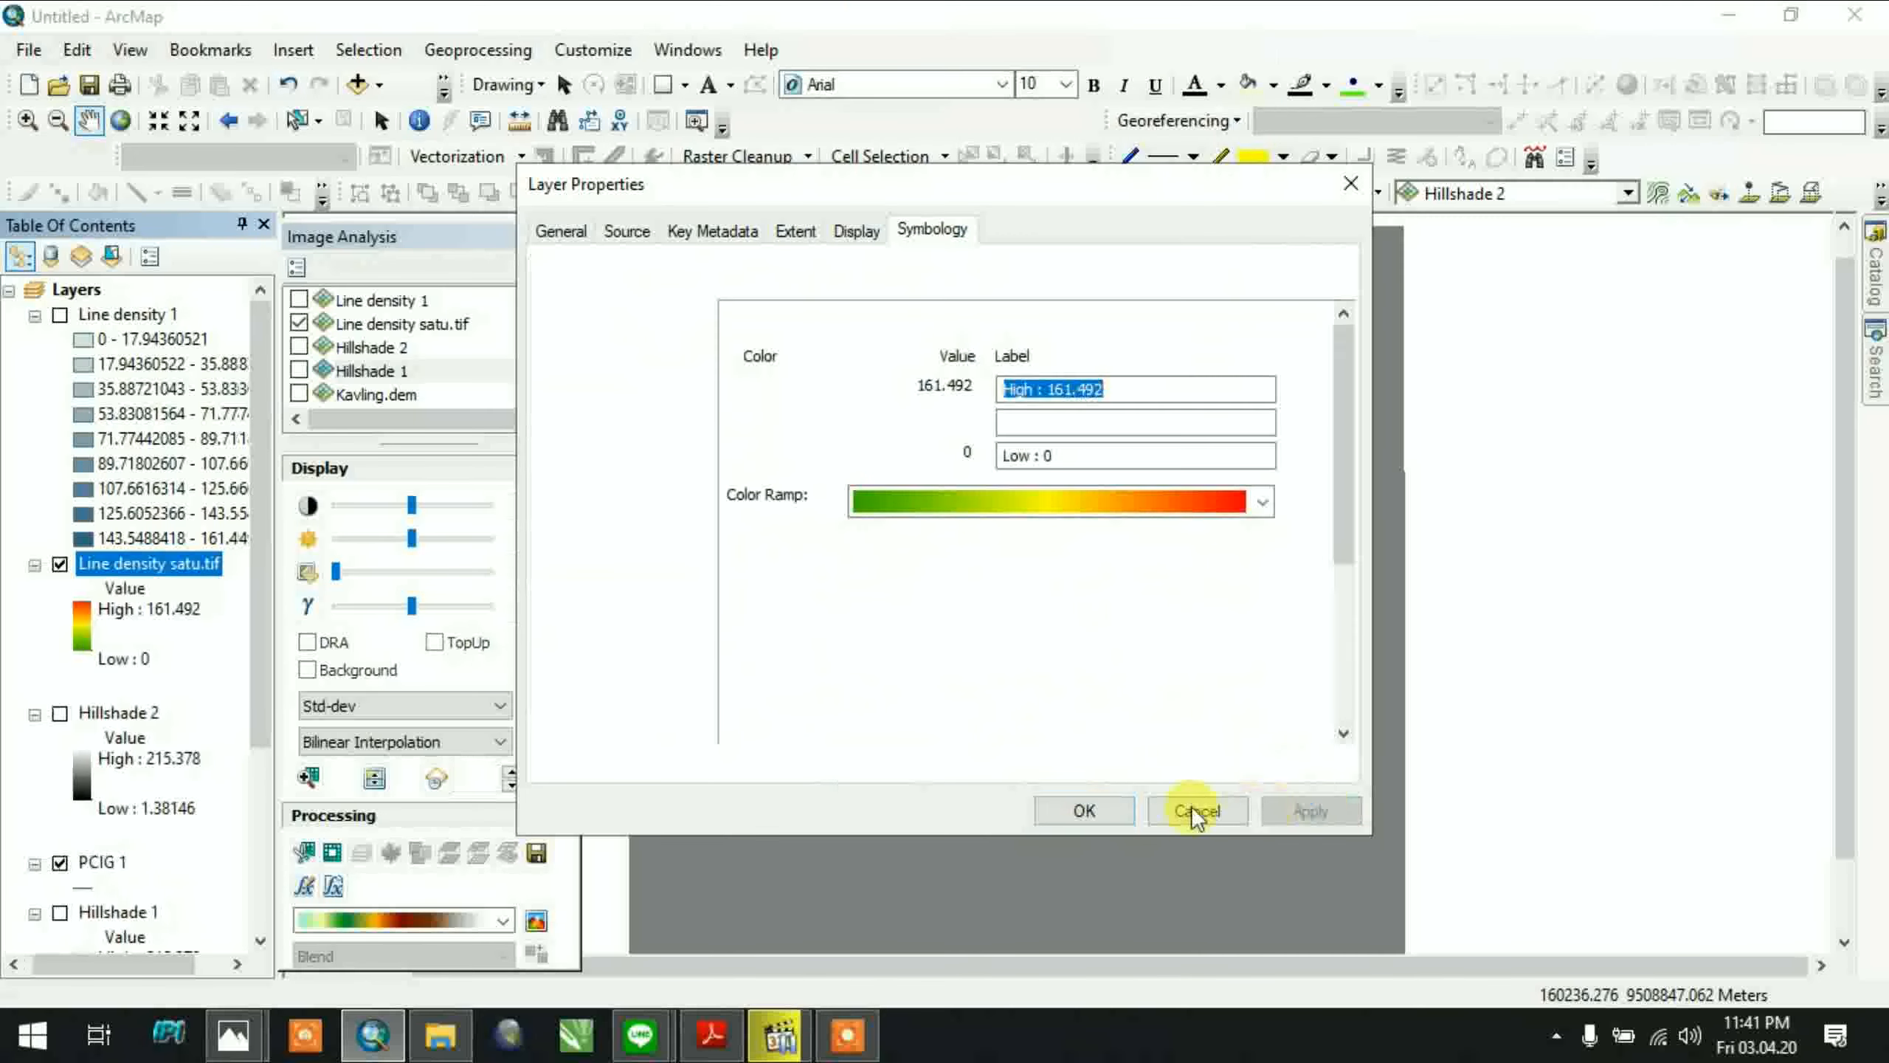
{"action": "left_click", "coordinate": [1106, 812]}
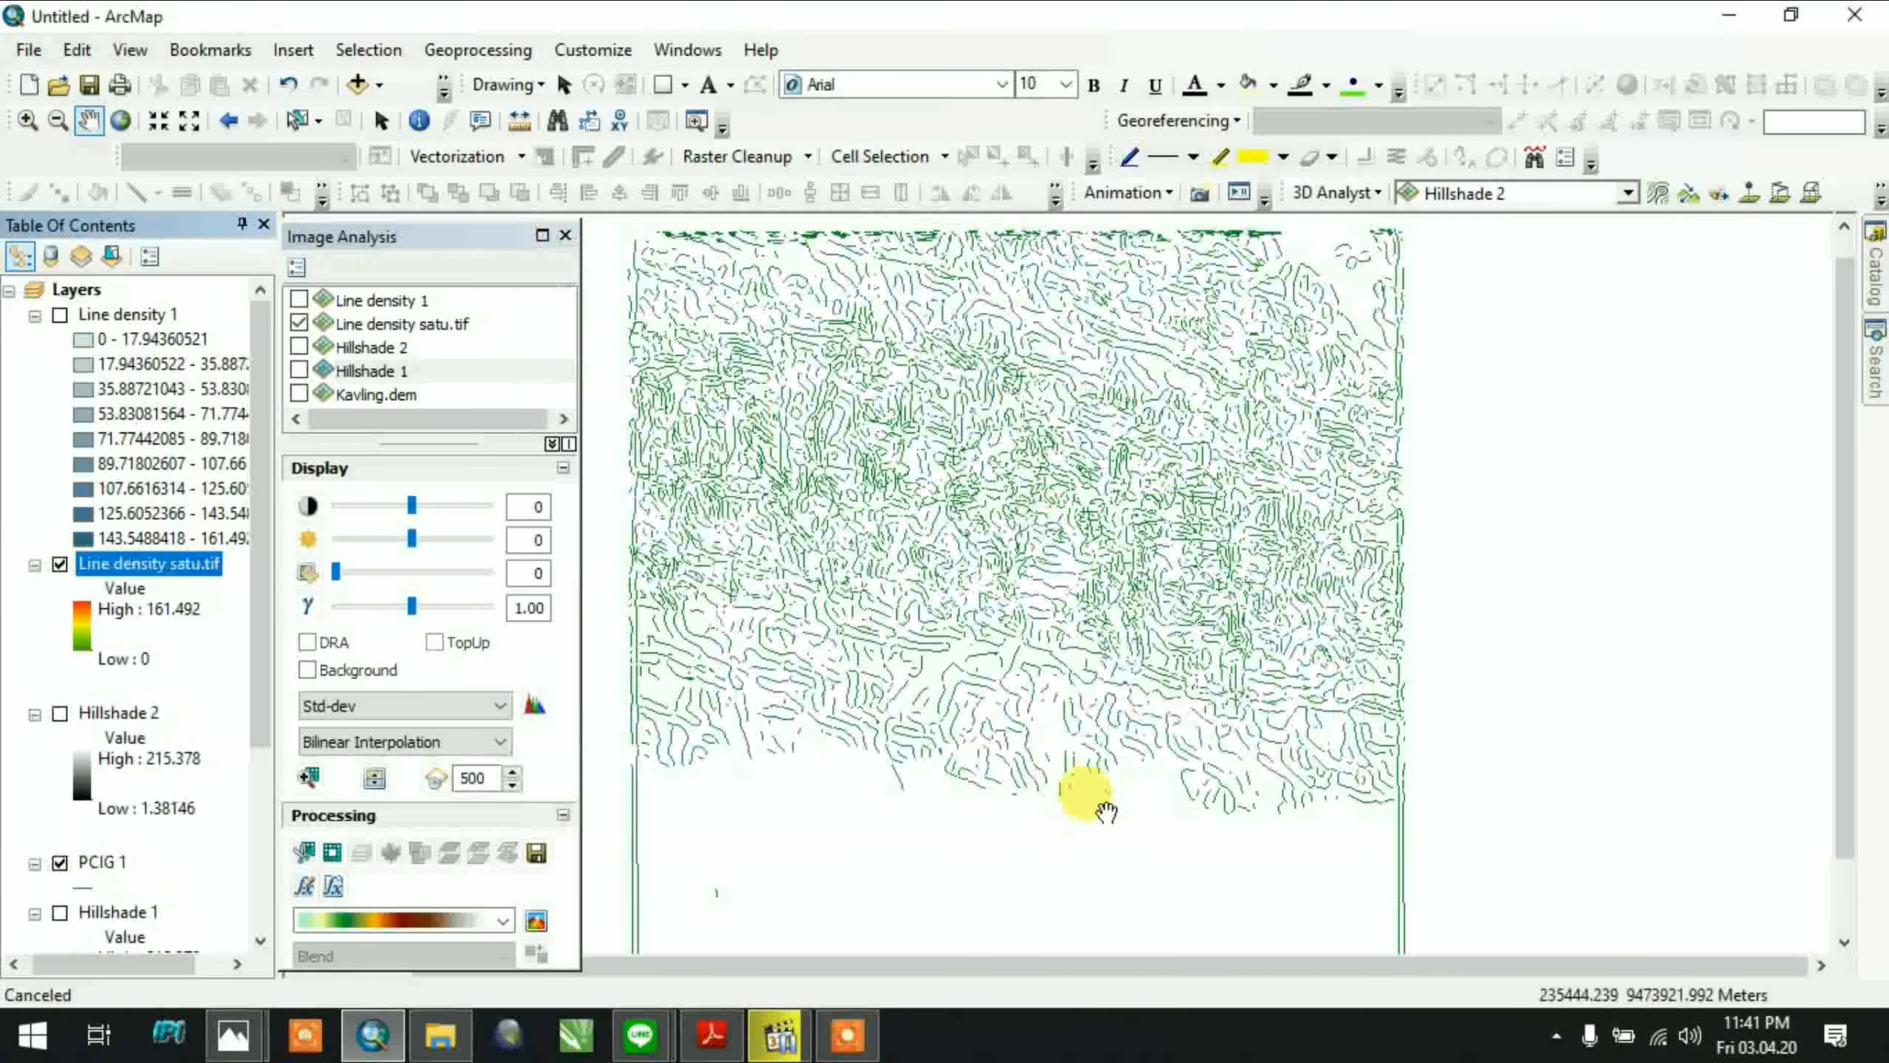
Examine the density pattern of the recolored Line density satu.tif raster across the map
{"action": "scroll", "coordinate": [169, 617], "scroll_direction": "down", "scroll_amount": 2}
{"action": "scroll", "coordinate": [168, 619], "scroll_direction": "up", "scroll_amount": 2}
{"action": "left_click", "coordinate": [81, 621]}
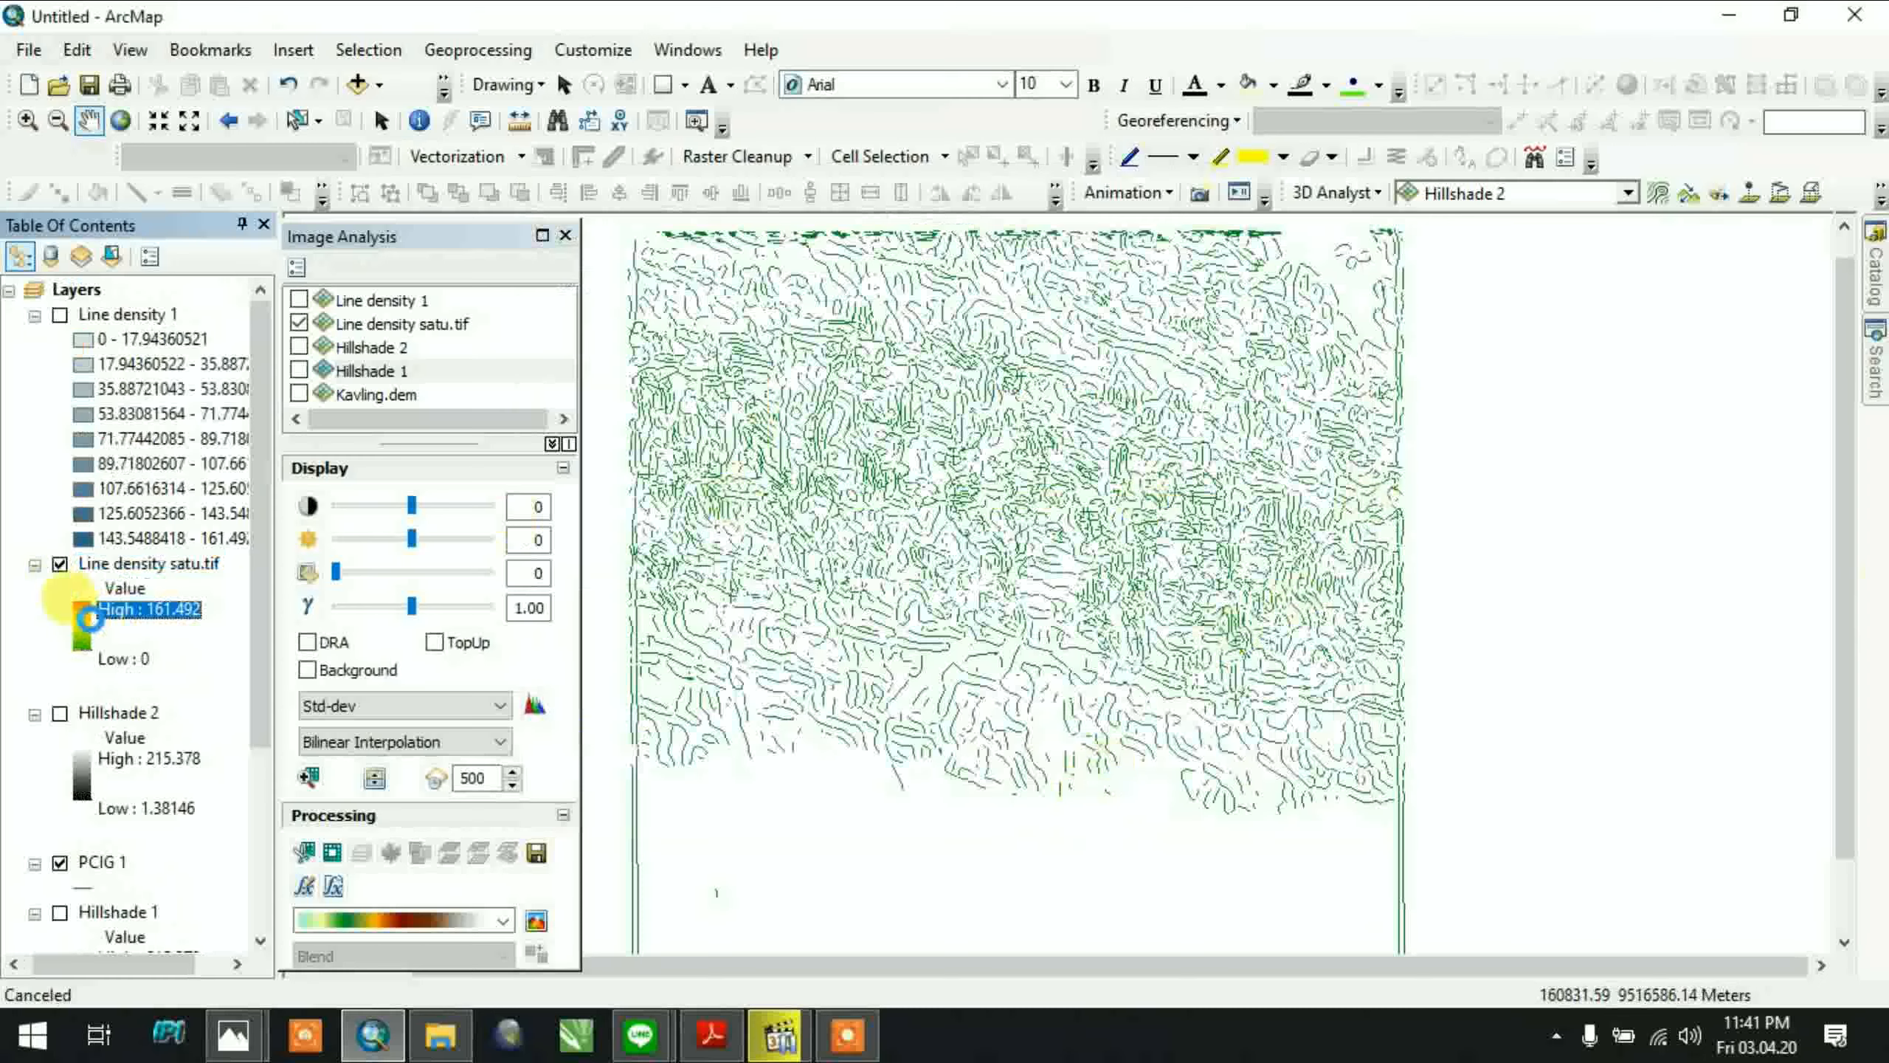
{"action": "left_click", "coordinate": [217, 801]}
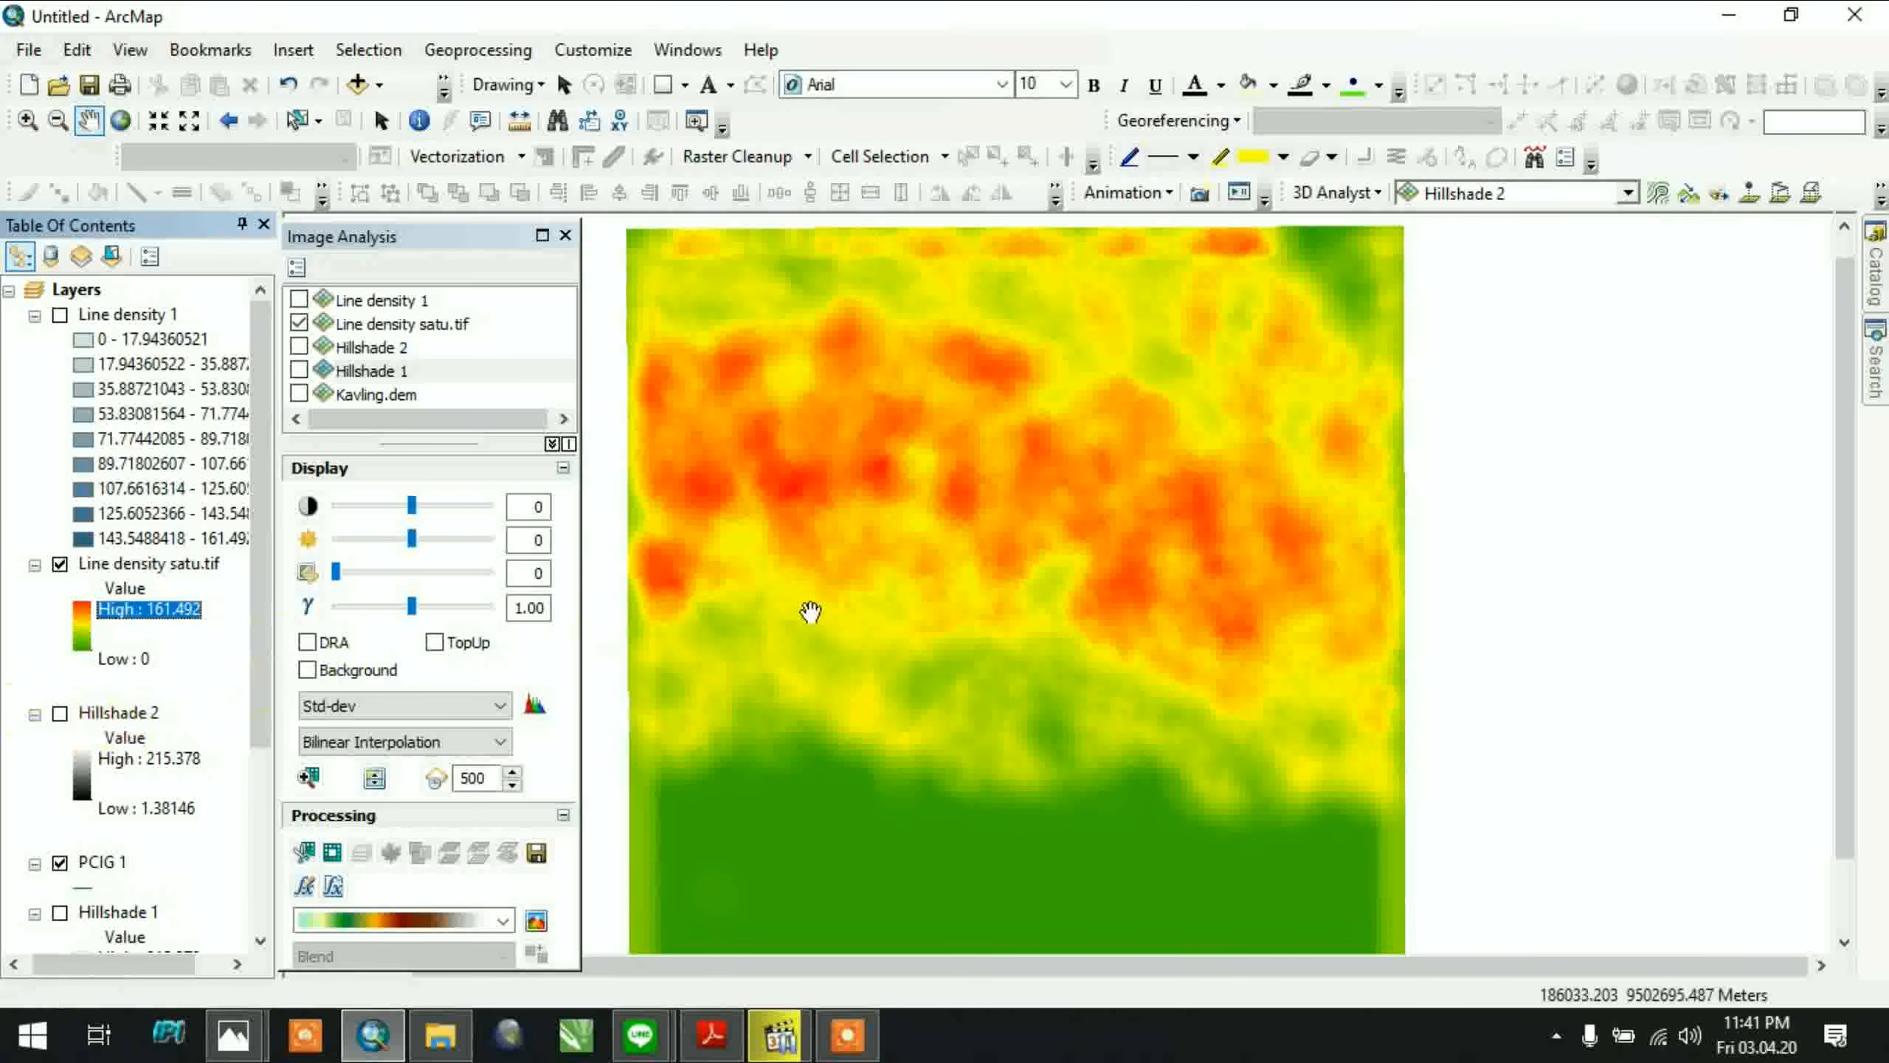
{"action": "scroll", "coordinate": [1016, 643], "scroll_direction": "up", "scroll_amount": 2}
{"action": "scroll", "coordinate": [1016, 644], "scroll_direction": "down", "scroll_amount": 2}
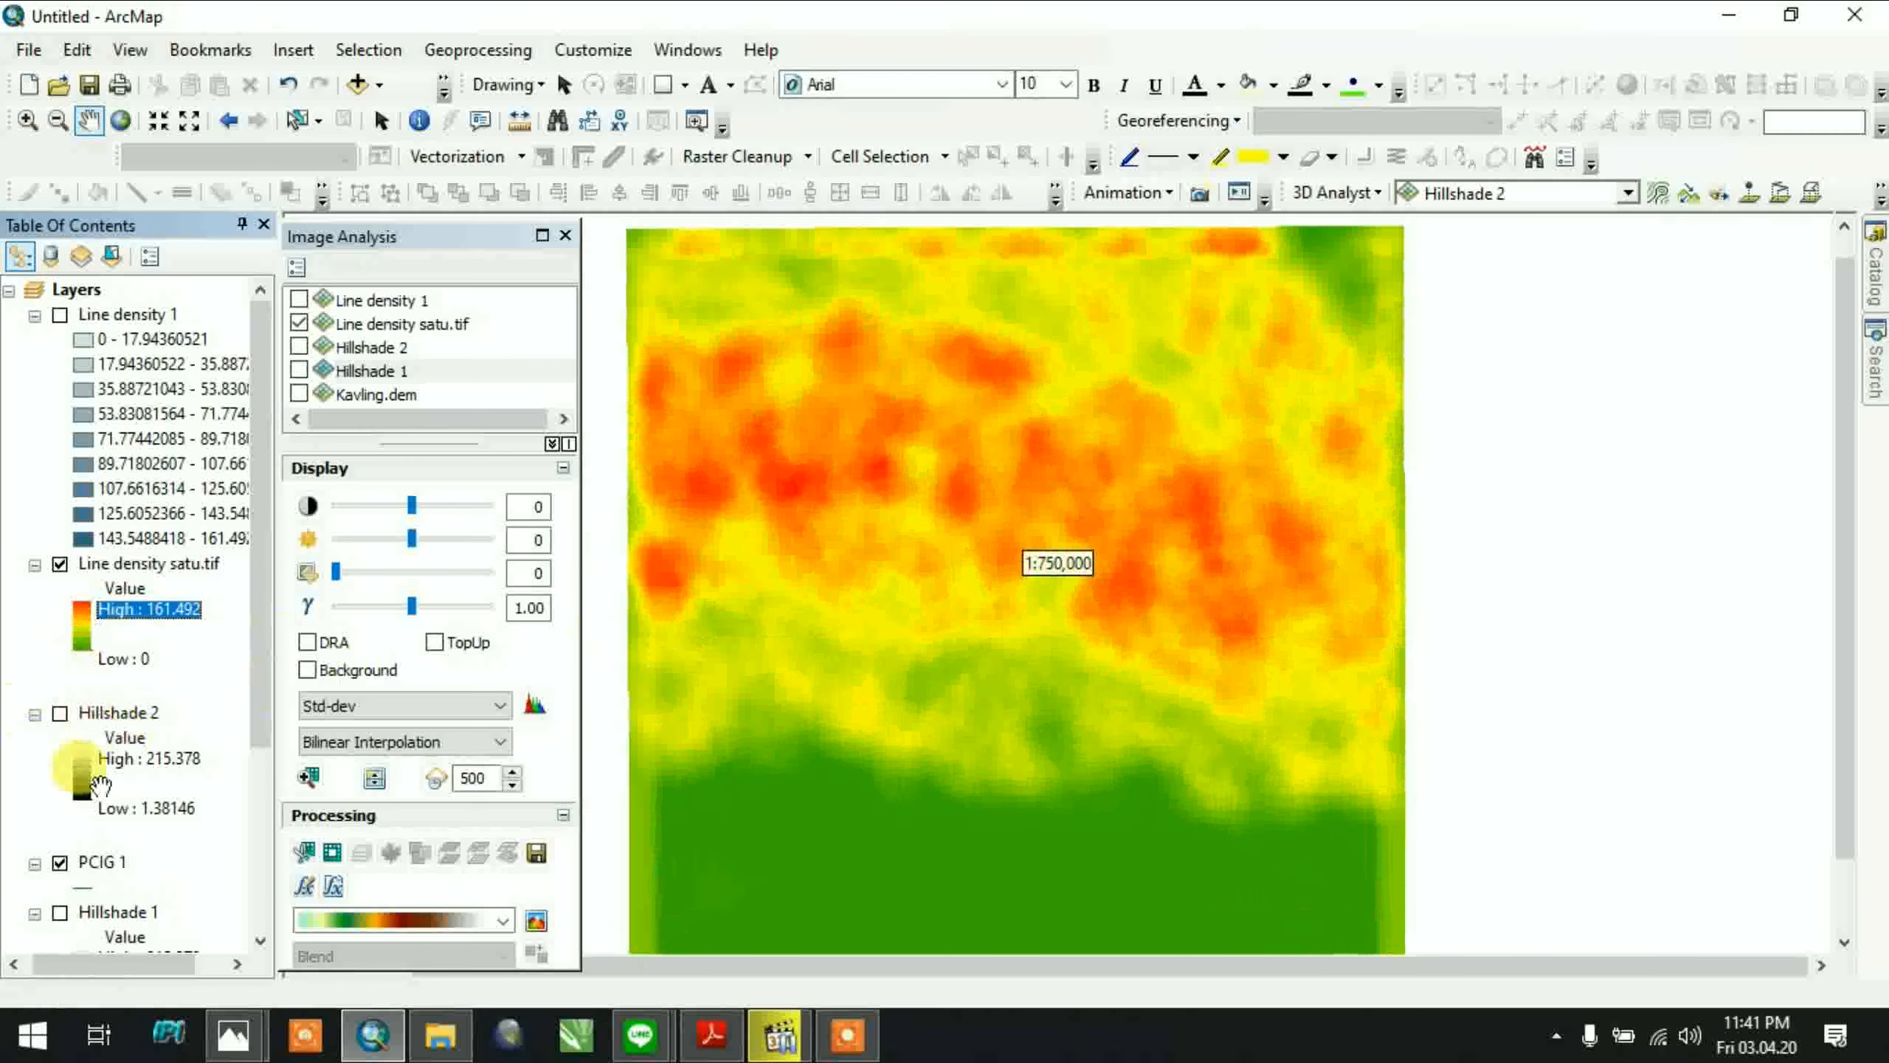
{"action": "scroll", "coordinate": [92, 856], "scroll_direction": "down", "scroll_amount": 2}
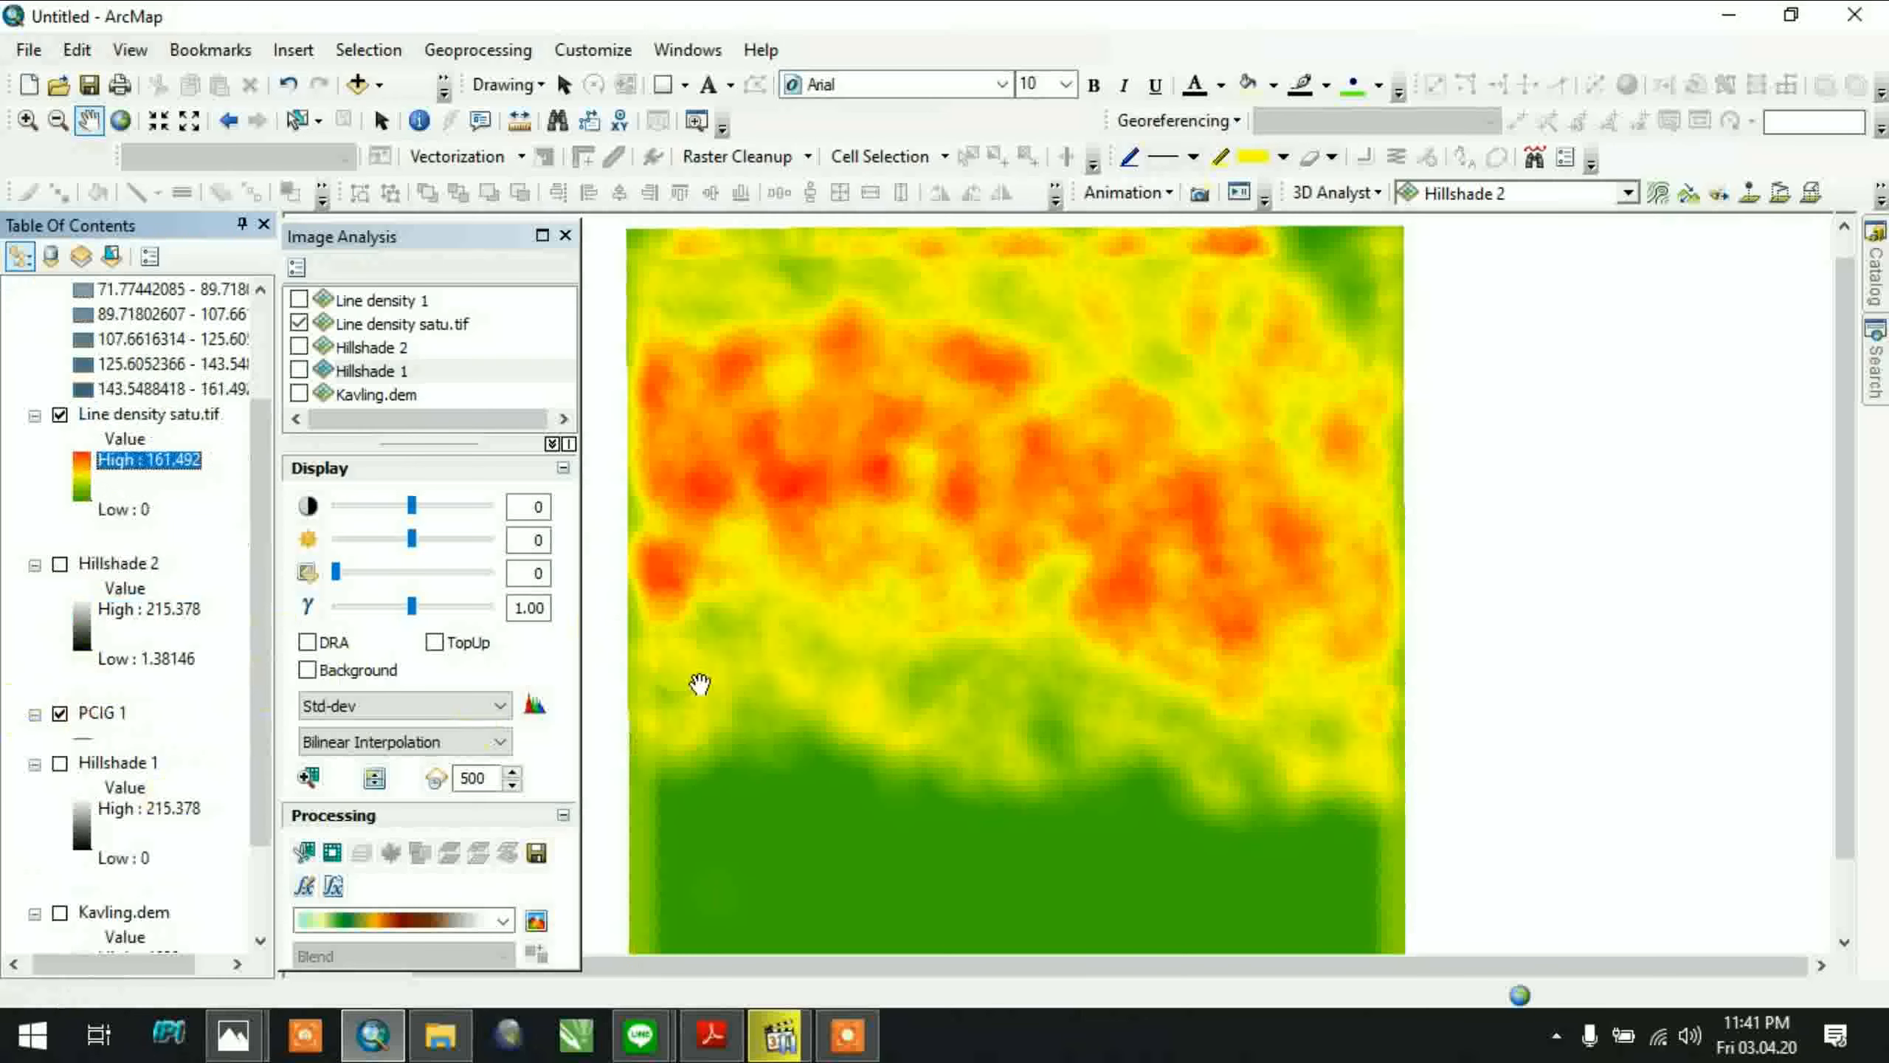
{"action": "left_click", "coordinate": [98, 712]}
{"action": "scroll", "coordinate": [1178, 514], "scroll_direction": "up", "scroll_amount": 1}
{"action": "scroll", "coordinate": [1179, 514], "scroll_direction": "down", "scroll_amount": 2}
{"action": "scroll", "coordinate": [112, 428], "scroll_direction": "down", "scroll_amount": 1}
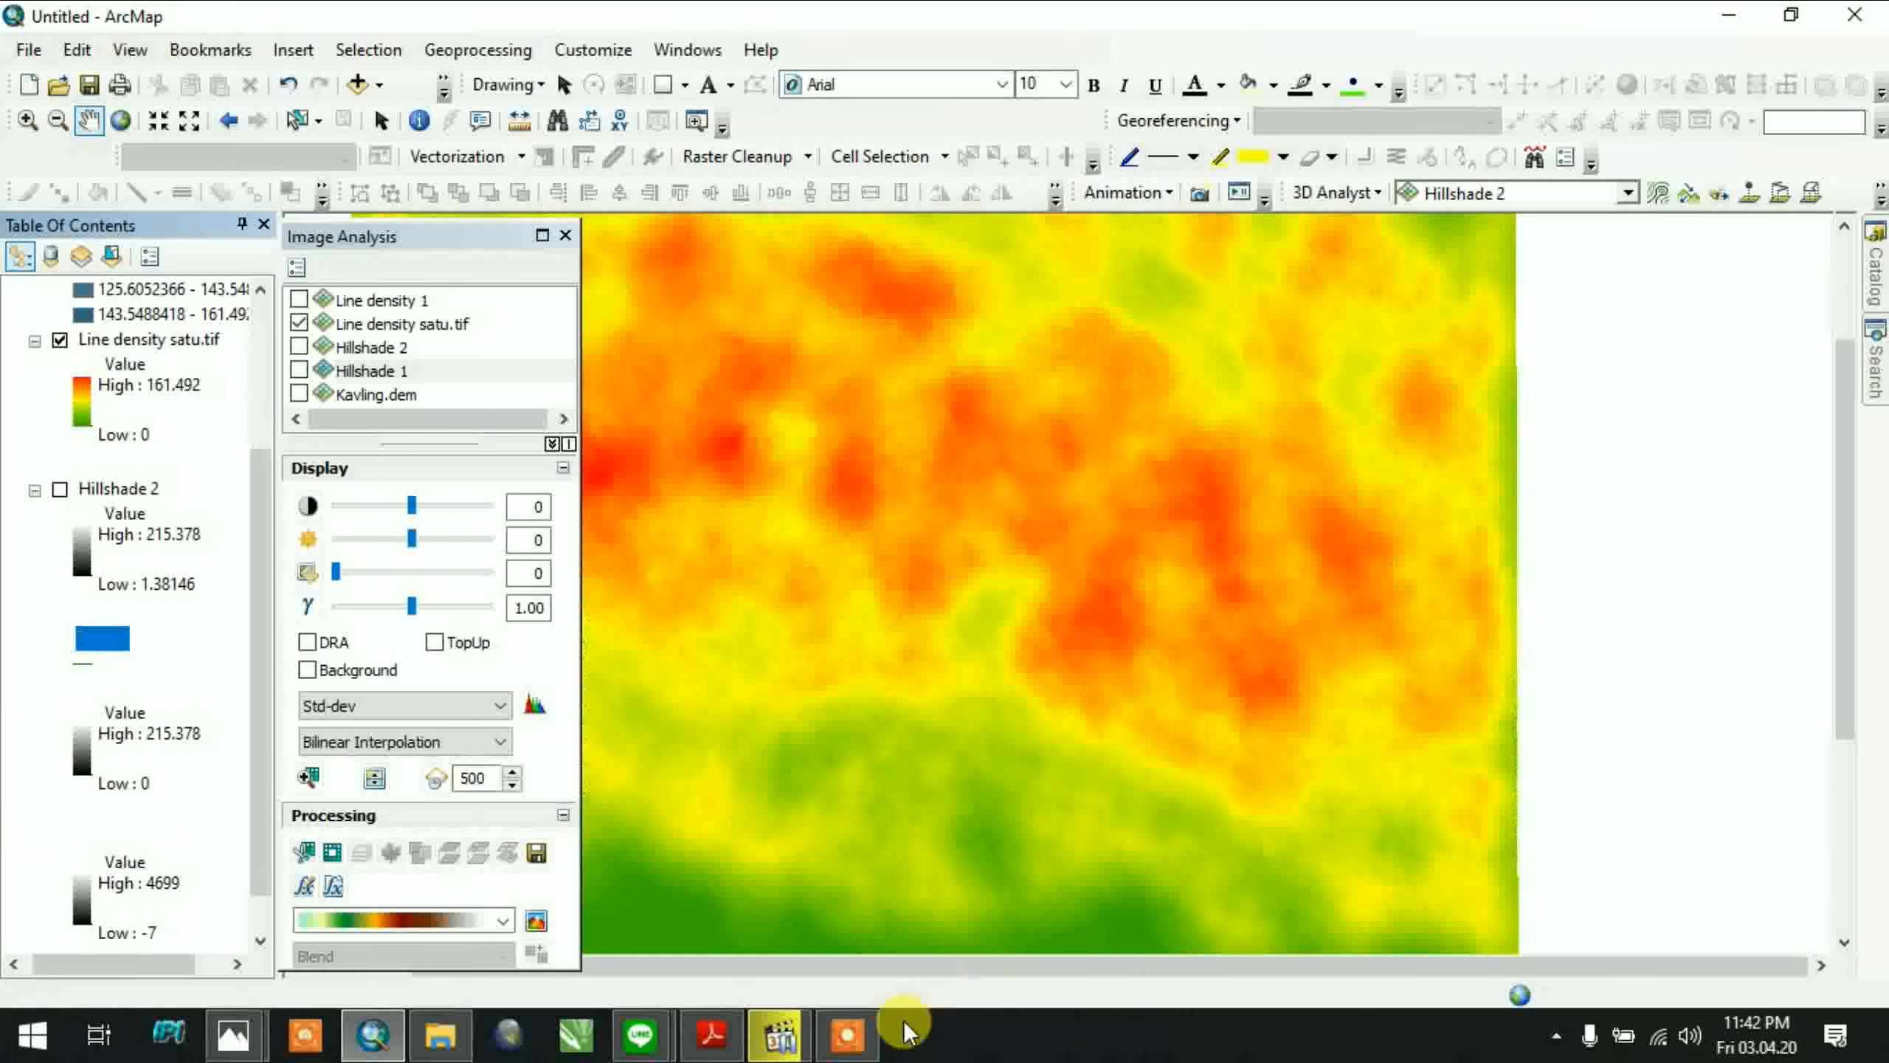
Review the 1LineDen1.tif raster on the map and its exported files in the CONTOH folder
{"action": "left_click", "coordinate": [840, 1039]}
{"action": "left_click", "coordinate": [989, 970]}
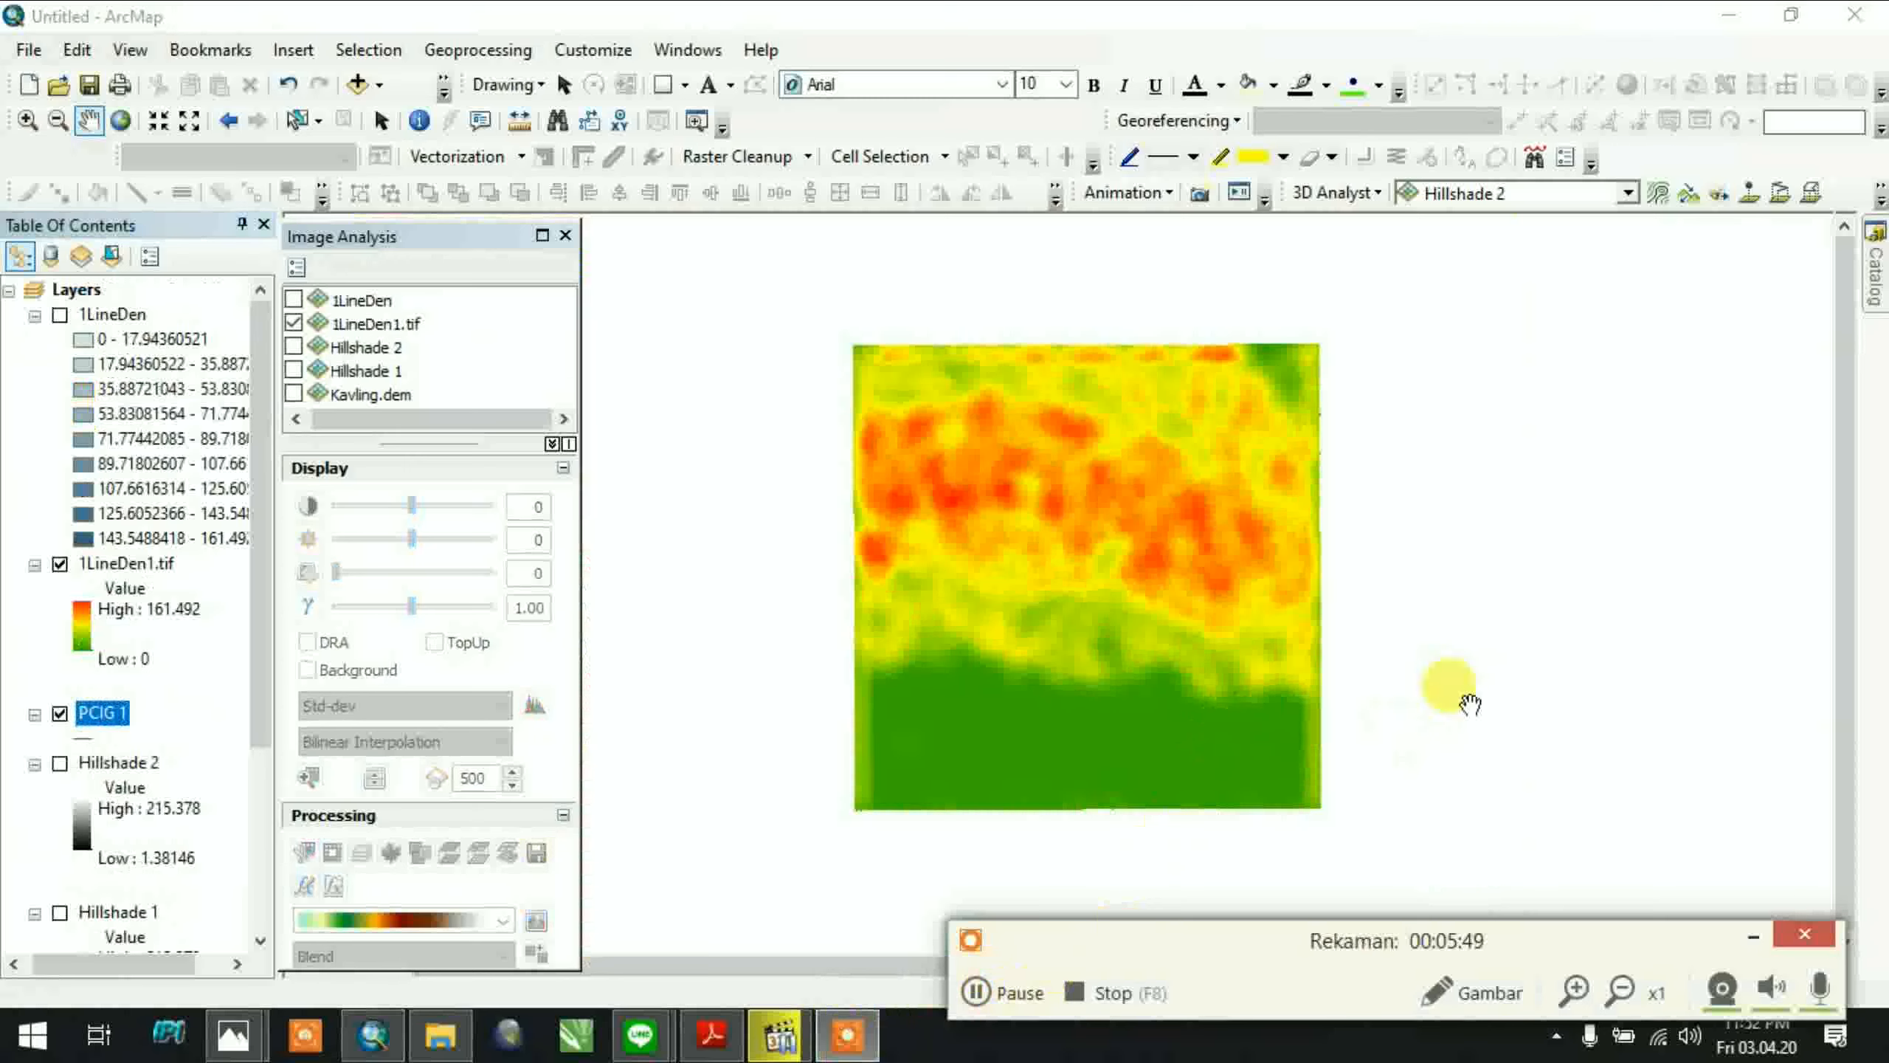
{"action": "left_click_drag", "start_coordinate": [1475, 697], "coordinate": [989, 581]}
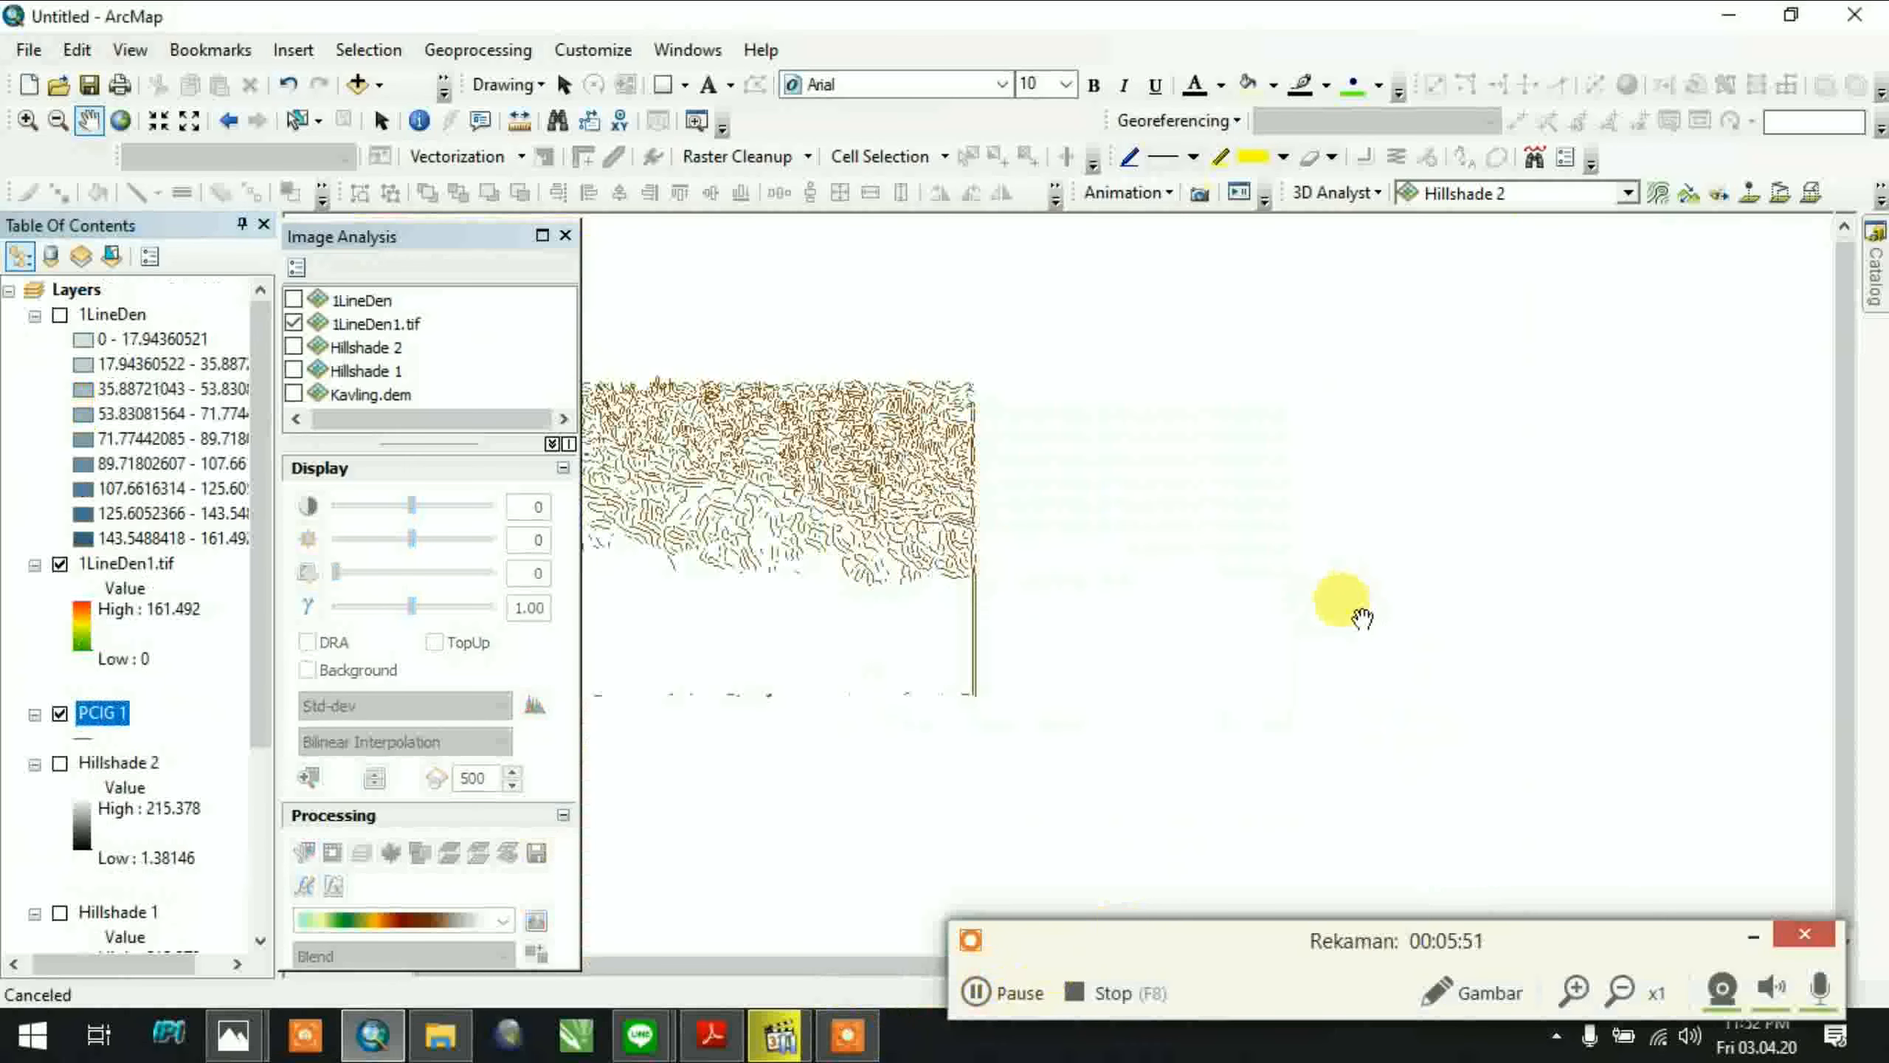
{"action": "left_click_drag", "start_coordinate": [748, 538], "coordinate": [920, 530]}
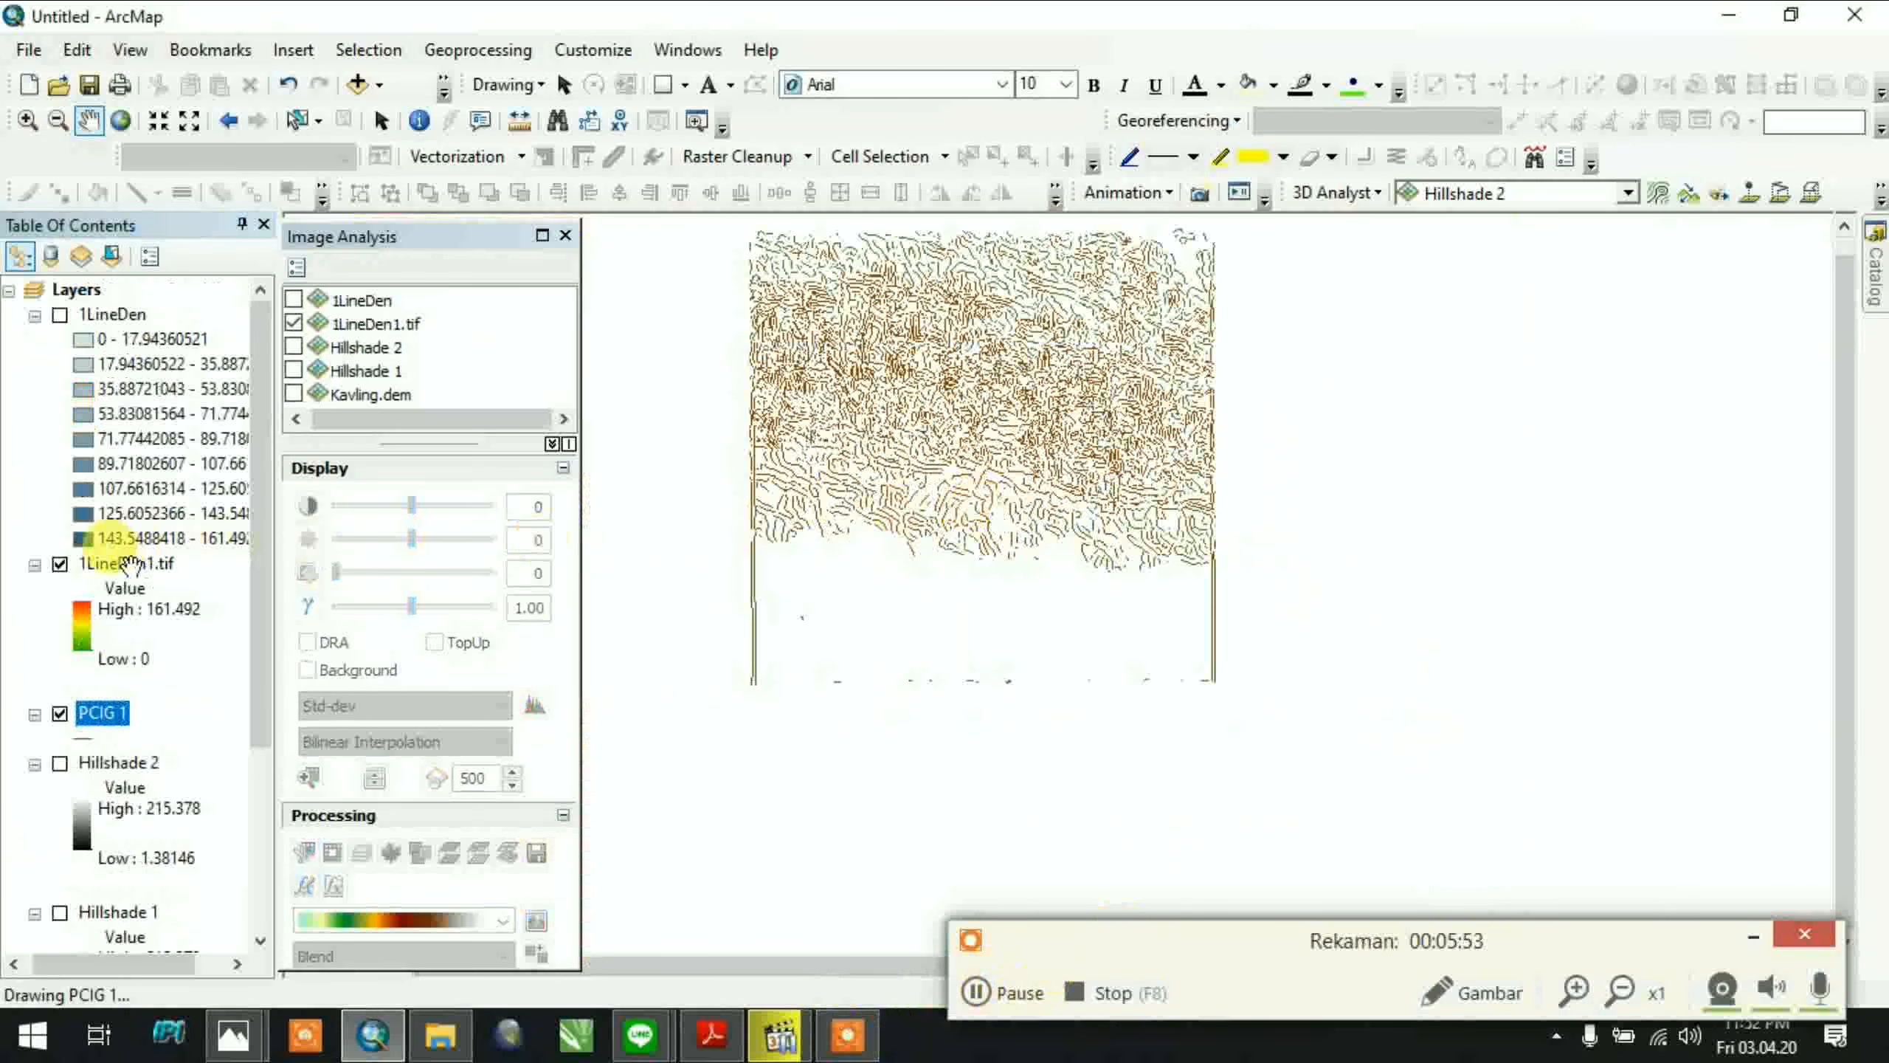
{"action": "left_click", "coordinate": [132, 565]}
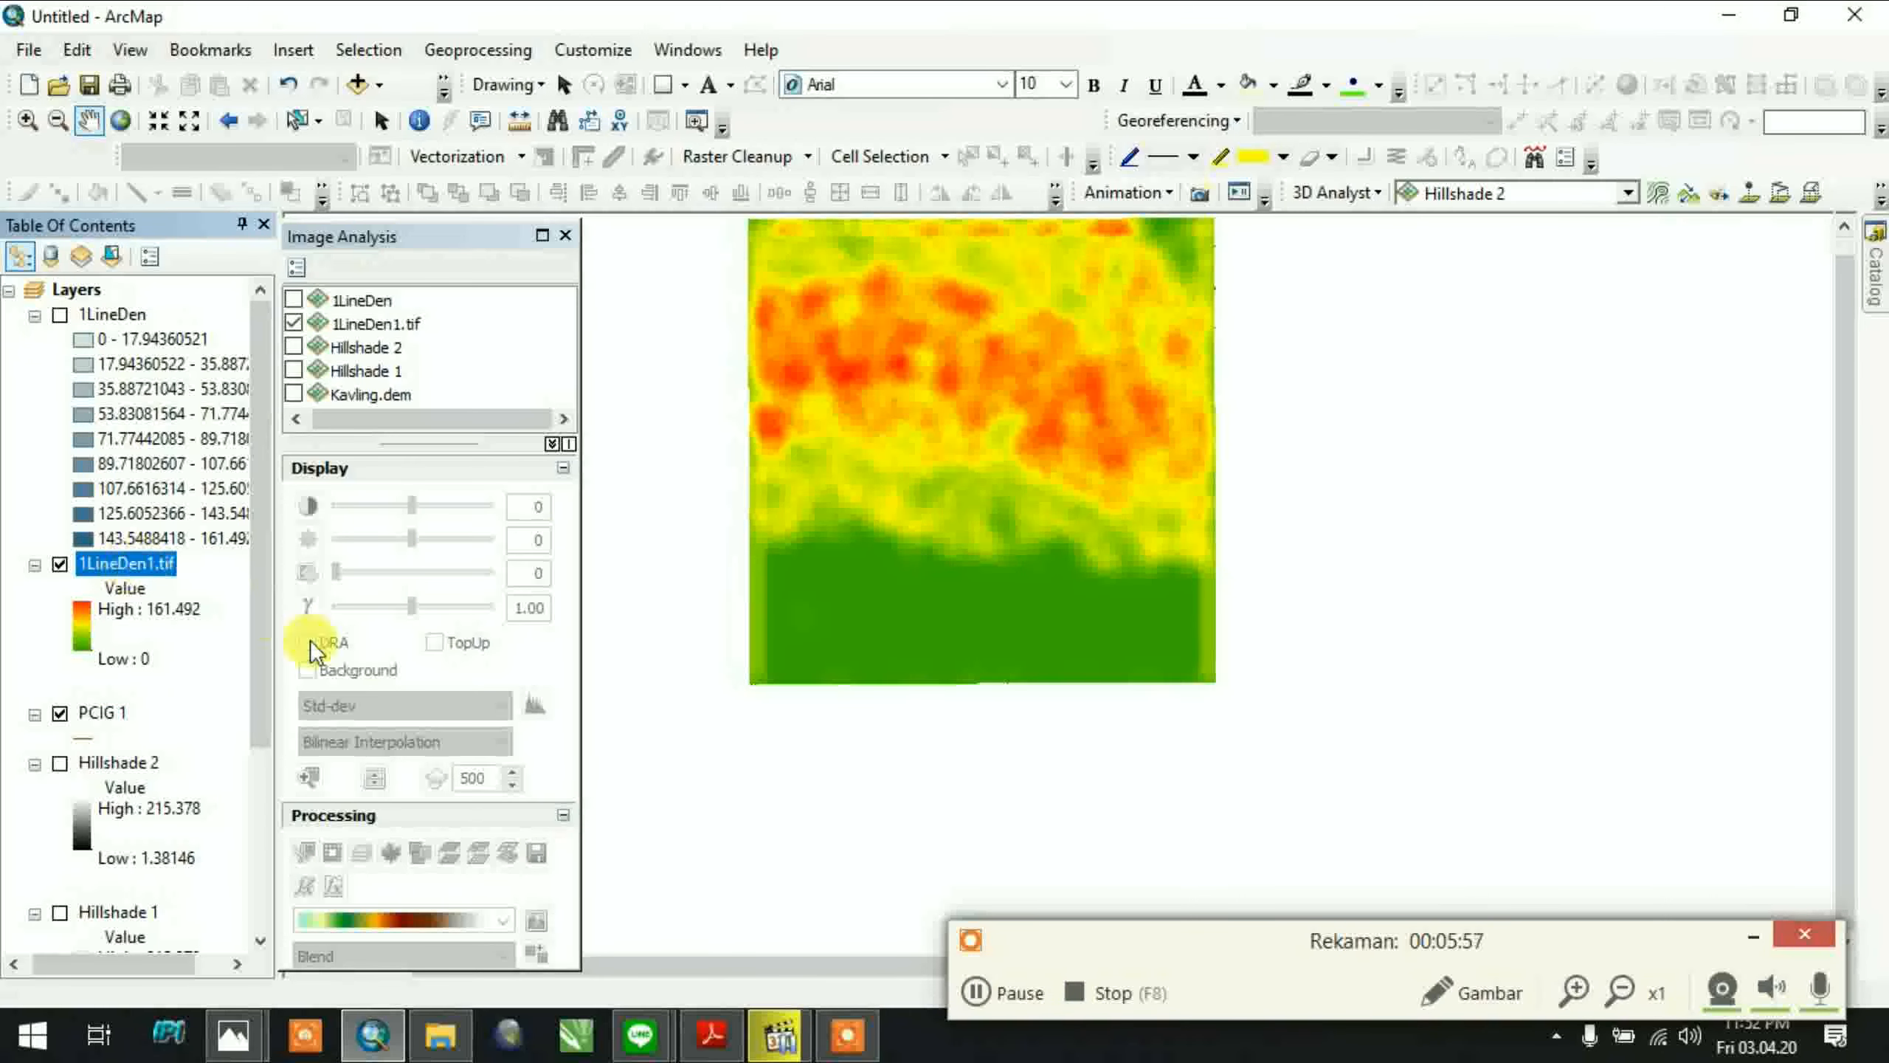
{"action": "left_click", "coordinate": [439, 1034]}
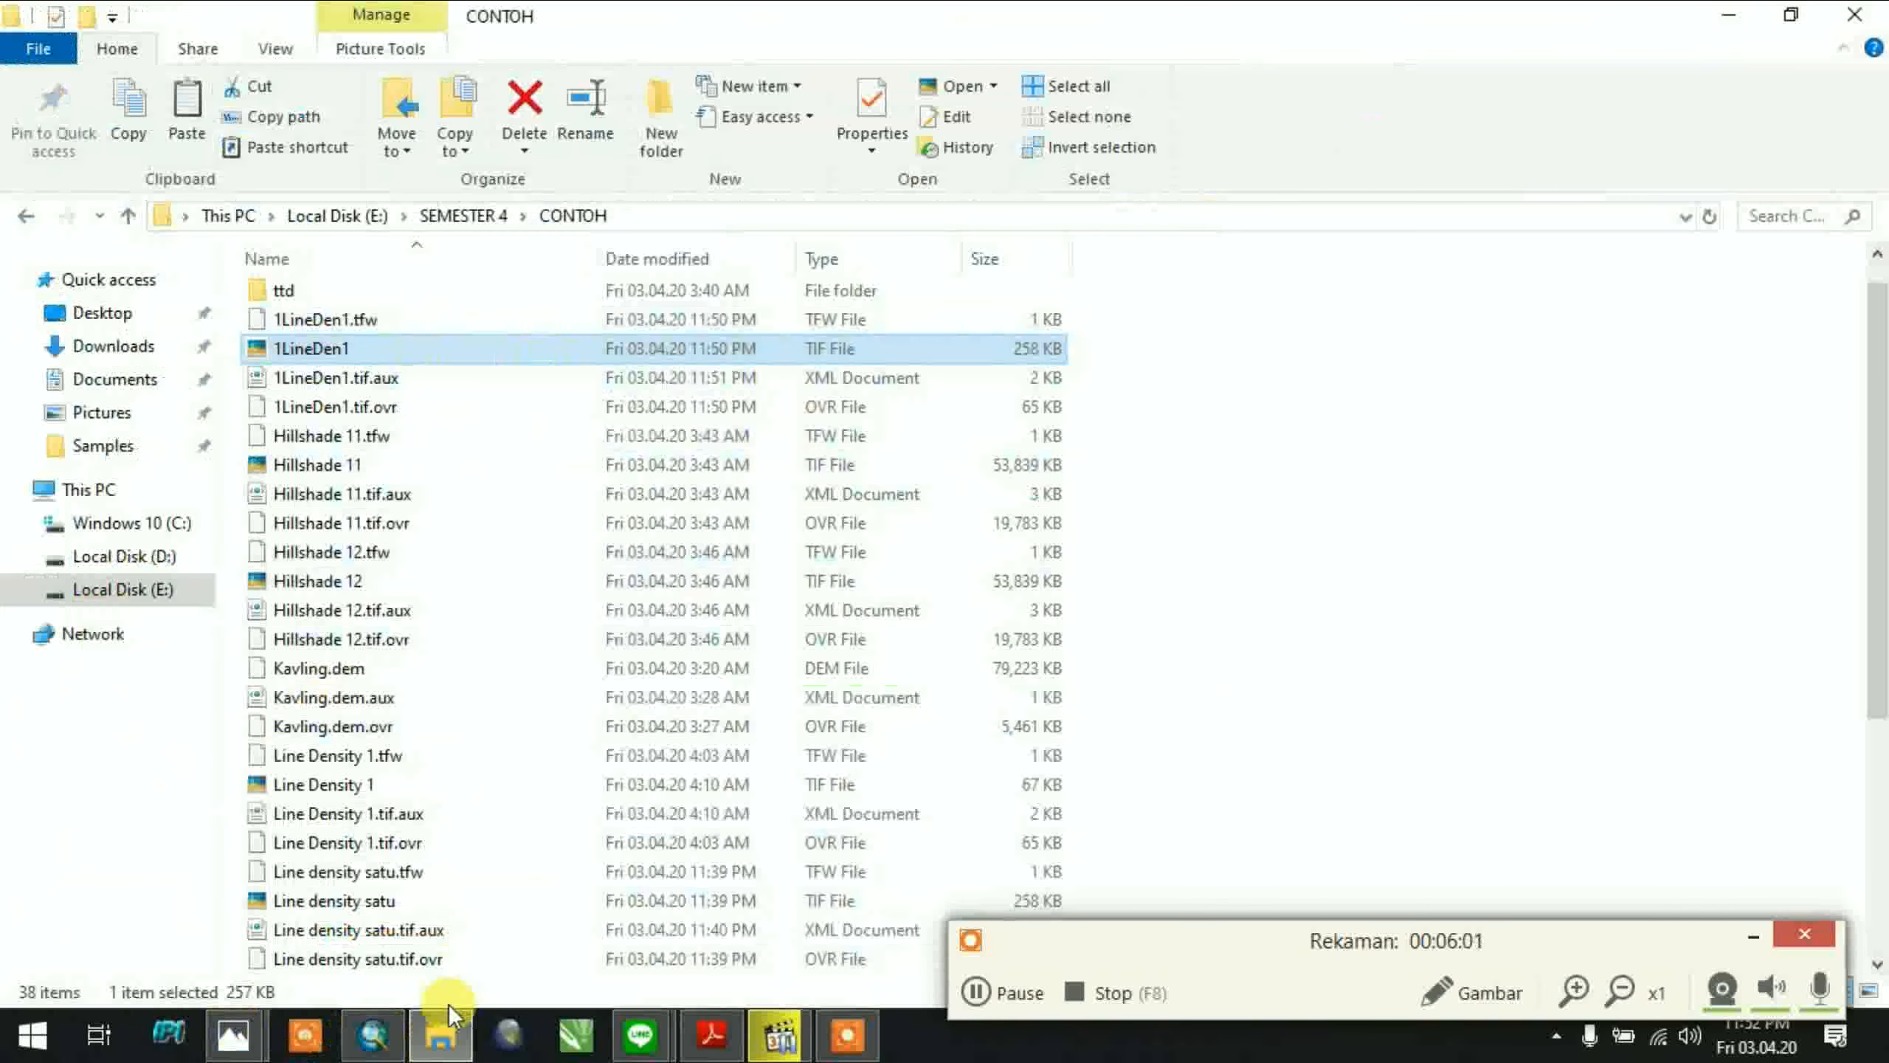
{"action": "left_click", "coordinate": [445, 1023]}
{"action": "right_click", "coordinate": [154, 565]}
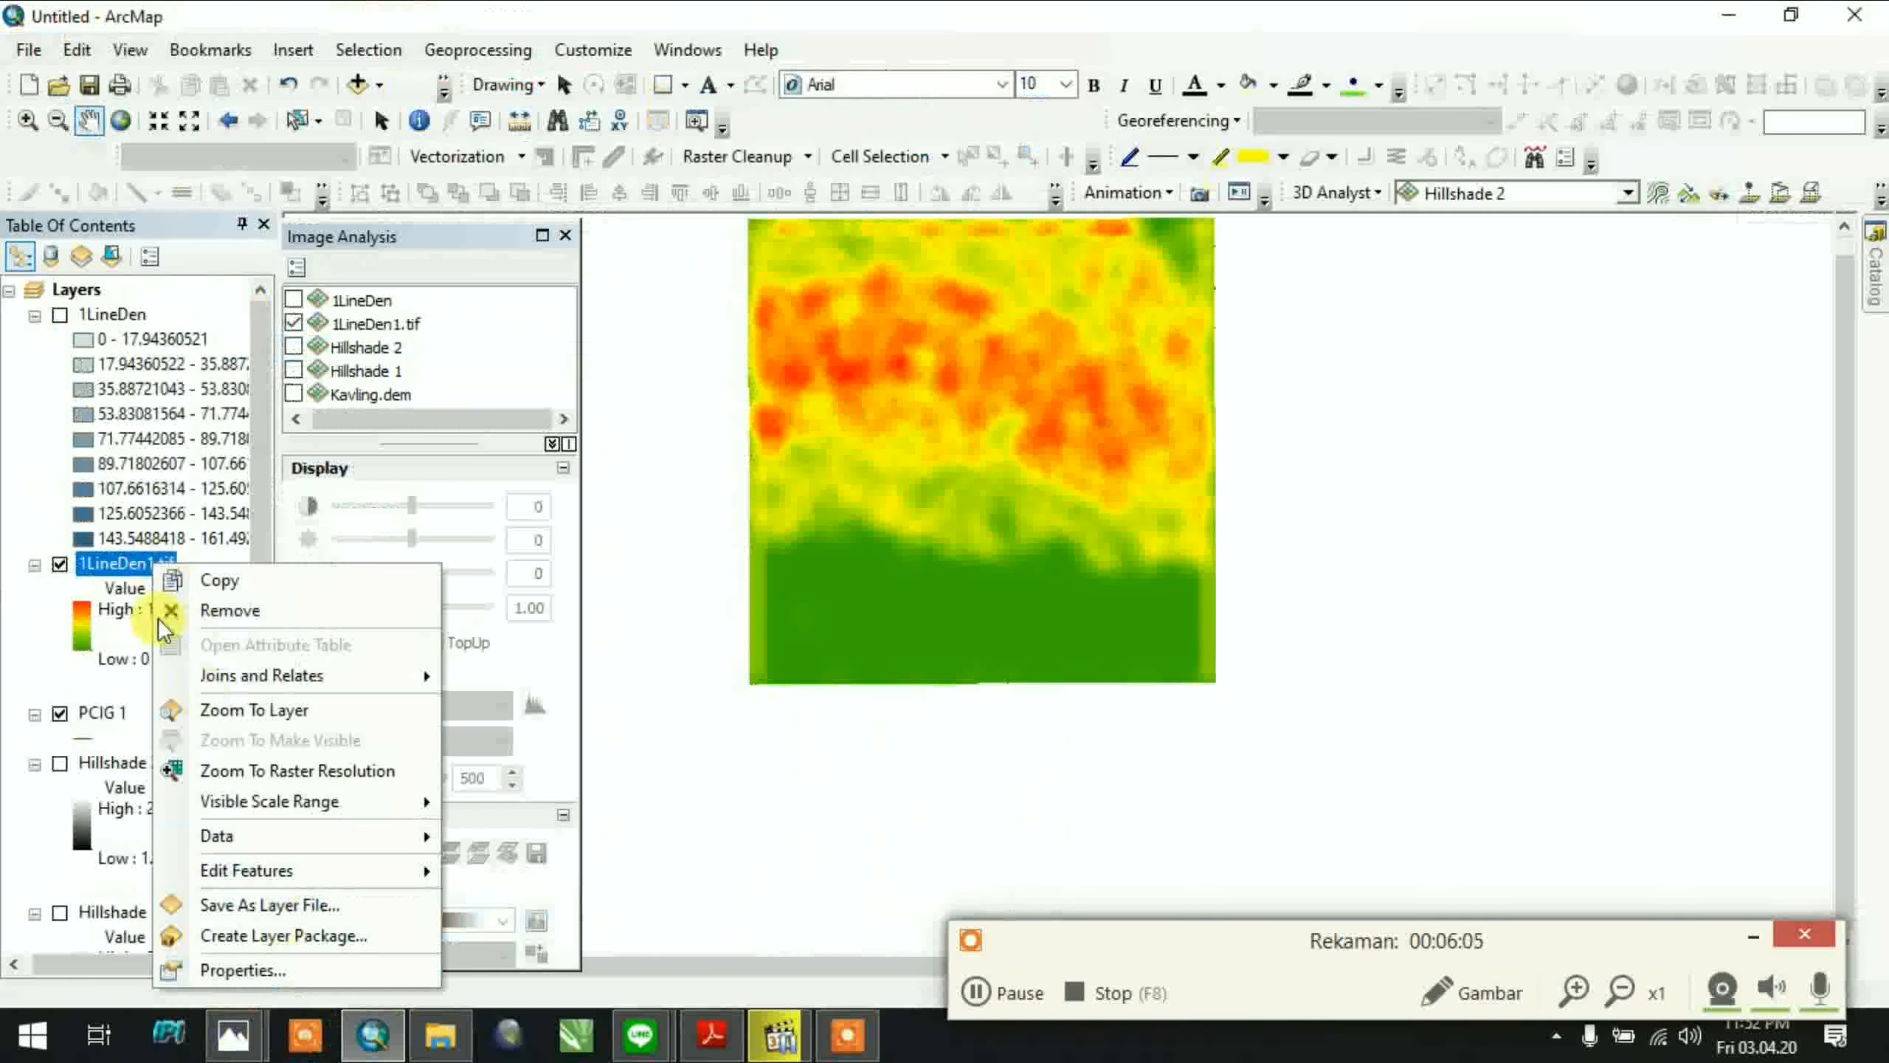
{"action": "left_click", "coordinate": [86, 563]}
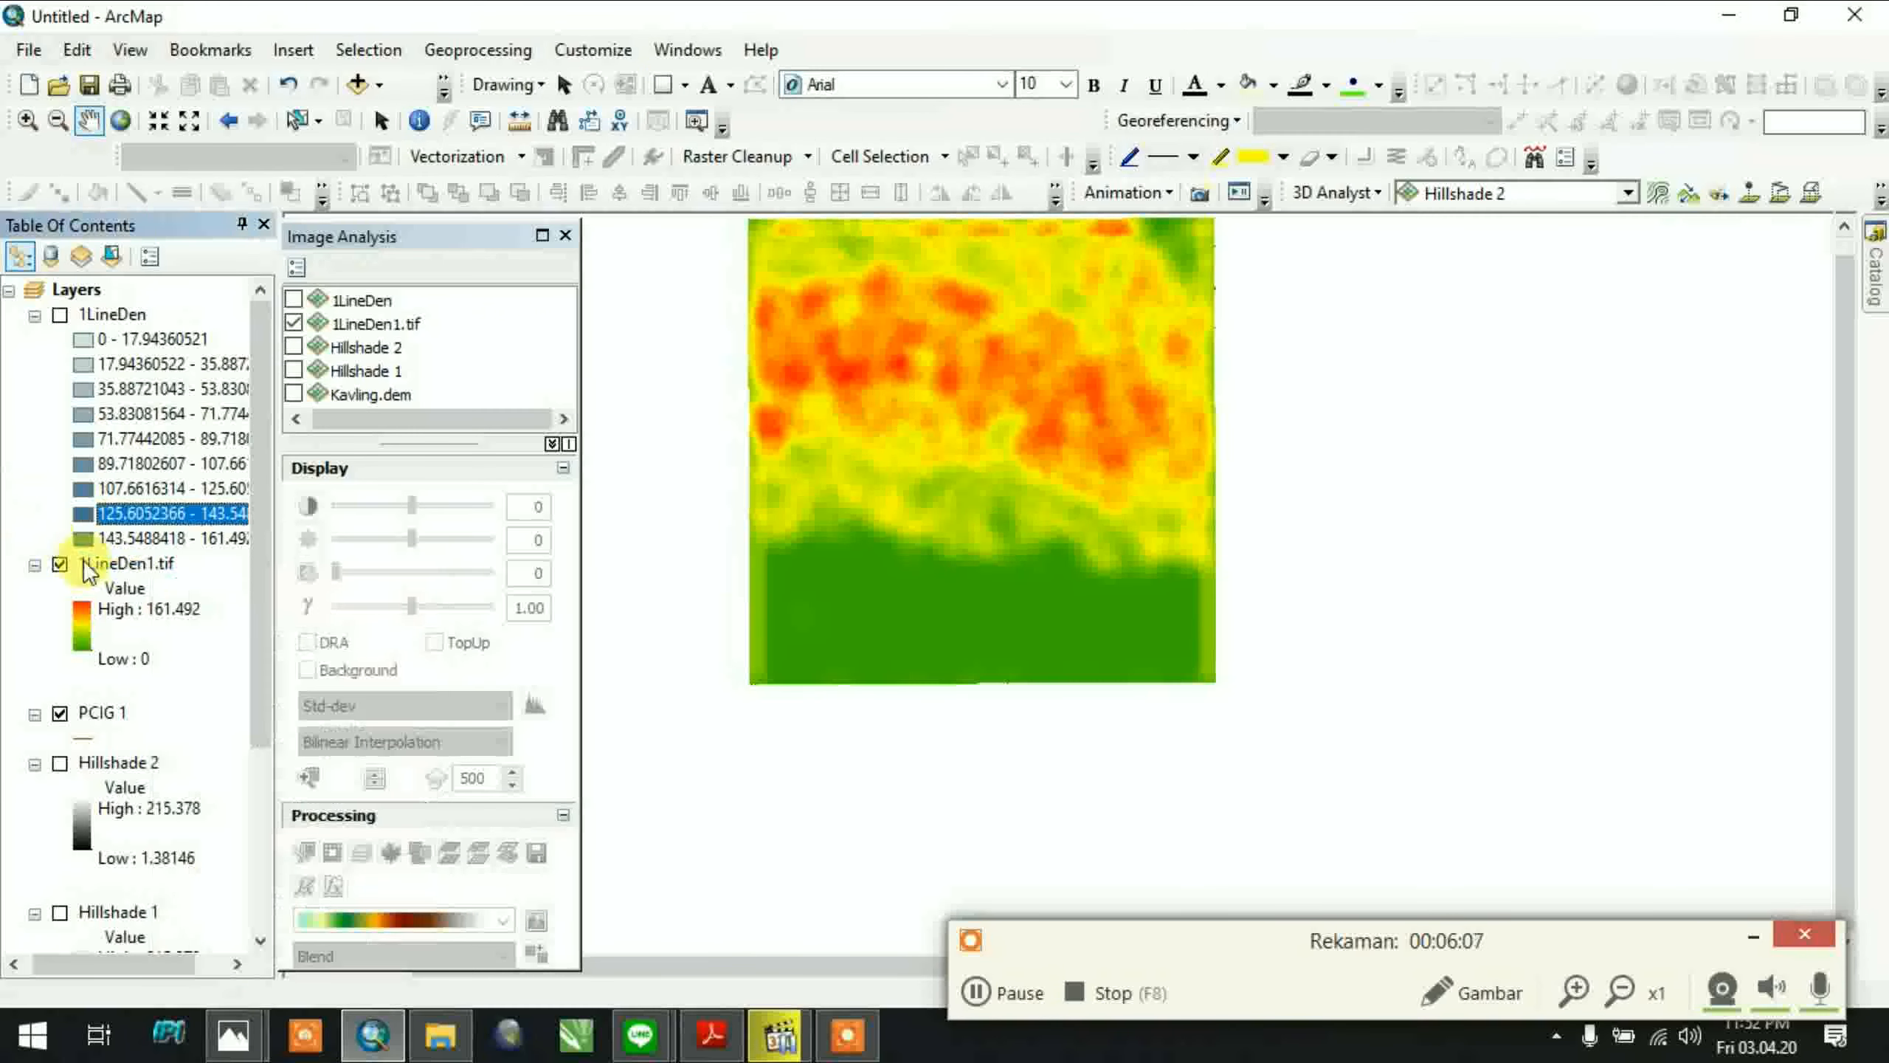
{"action": "left_click", "coordinate": [118, 717]}
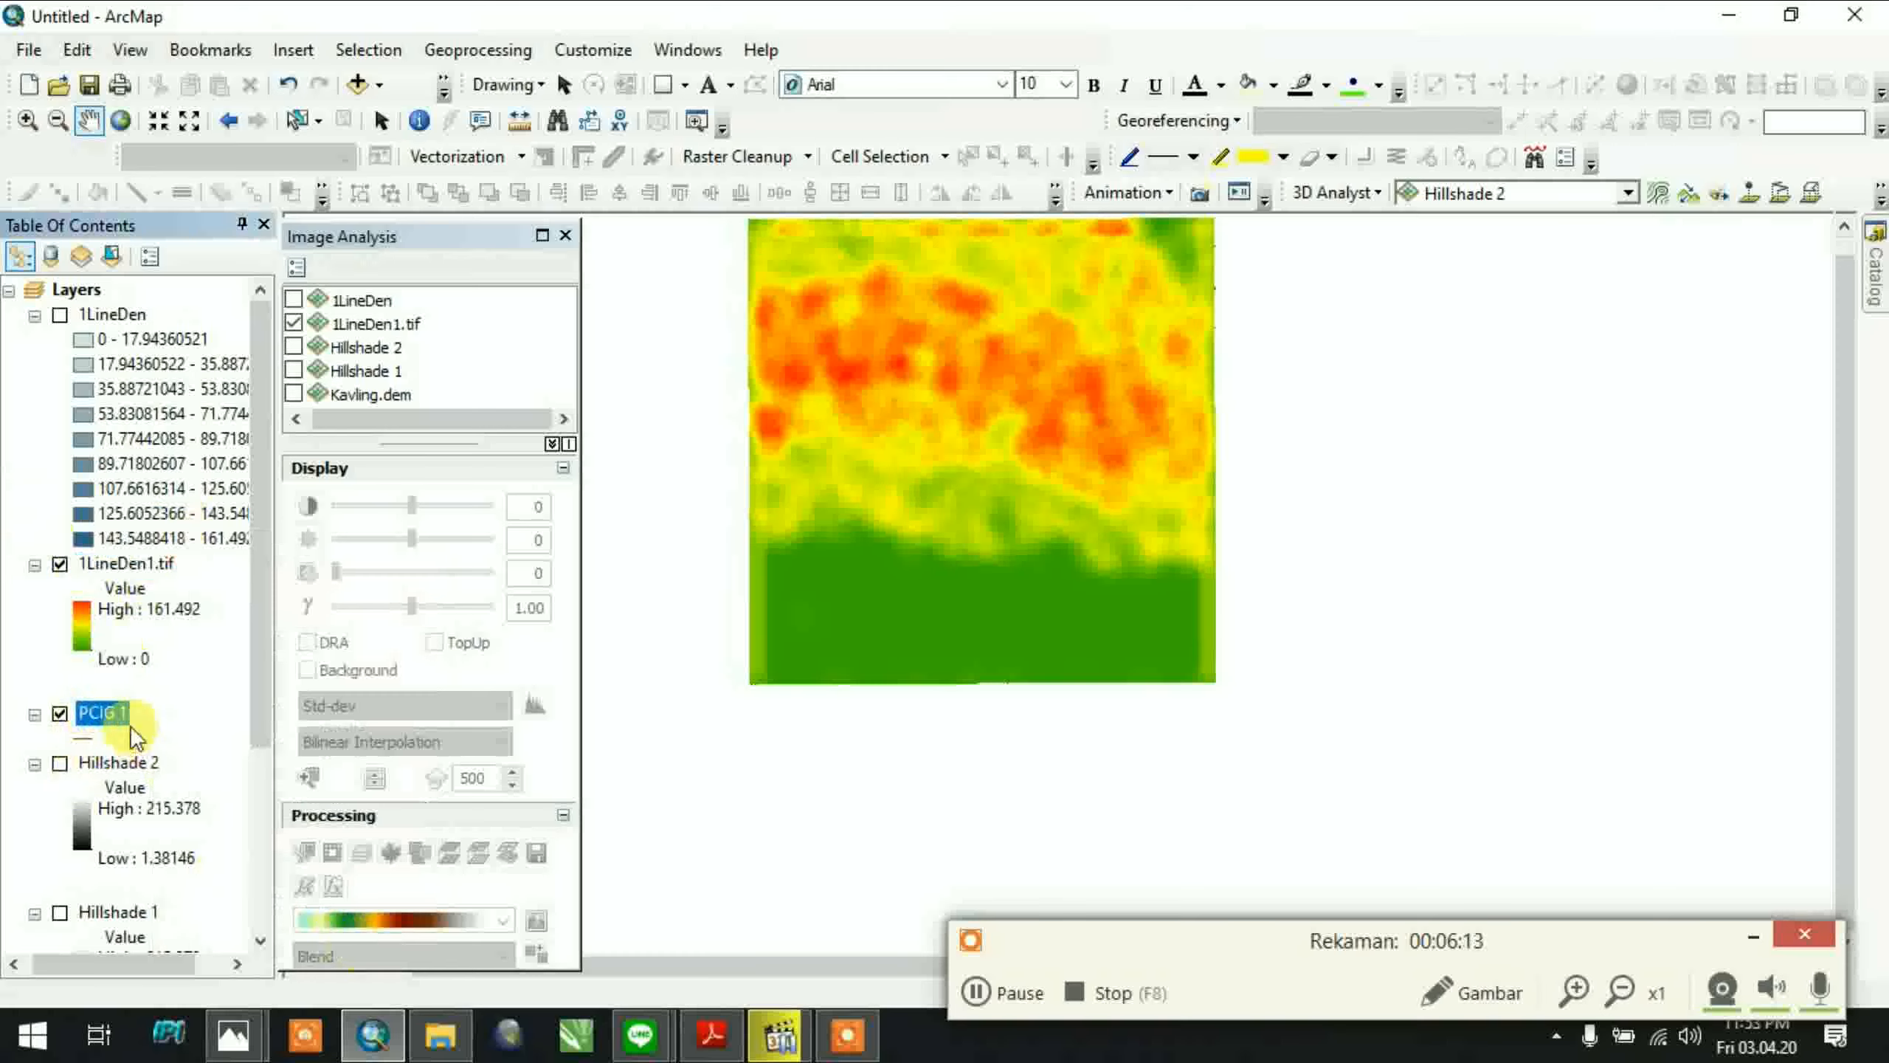
{"action": "right_click", "coordinate": [443, 1038]}
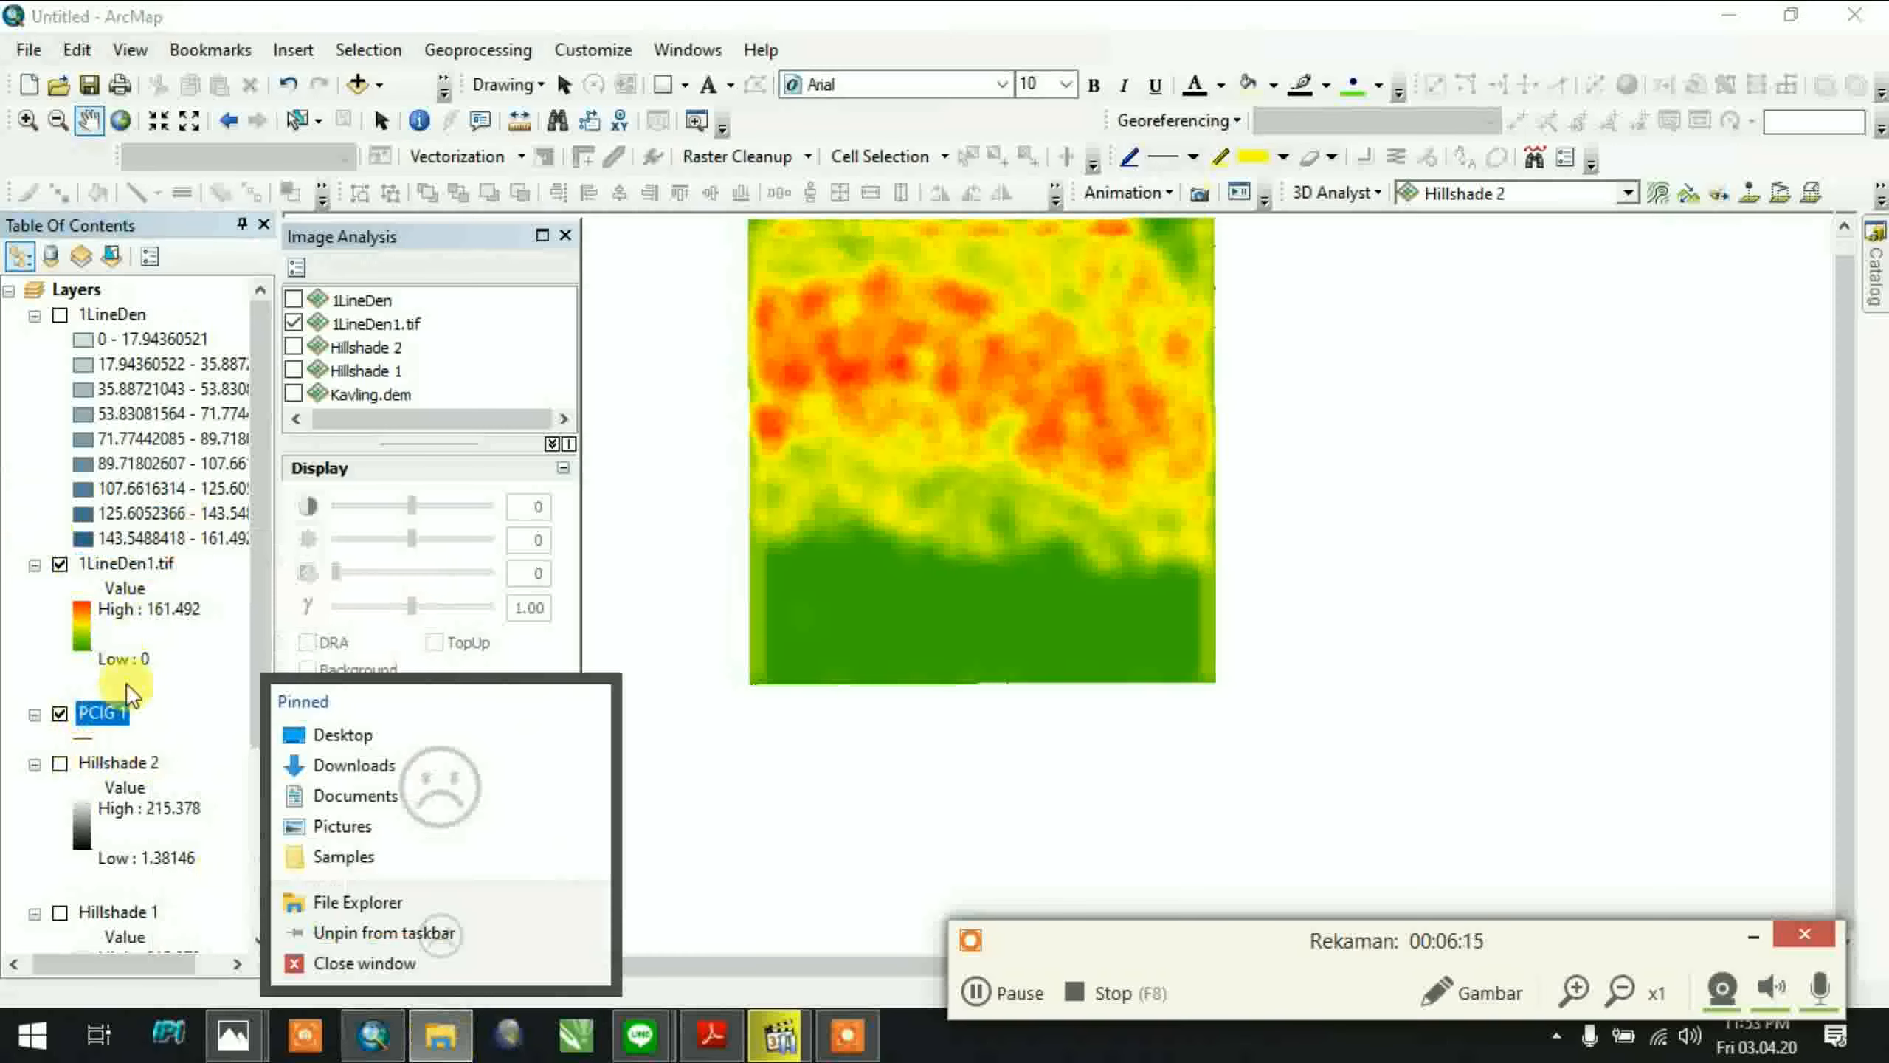
{"action": "left_click", "coordinate": [145, 706]}
{"action": "left_click", "coordinate": [122, 659]}
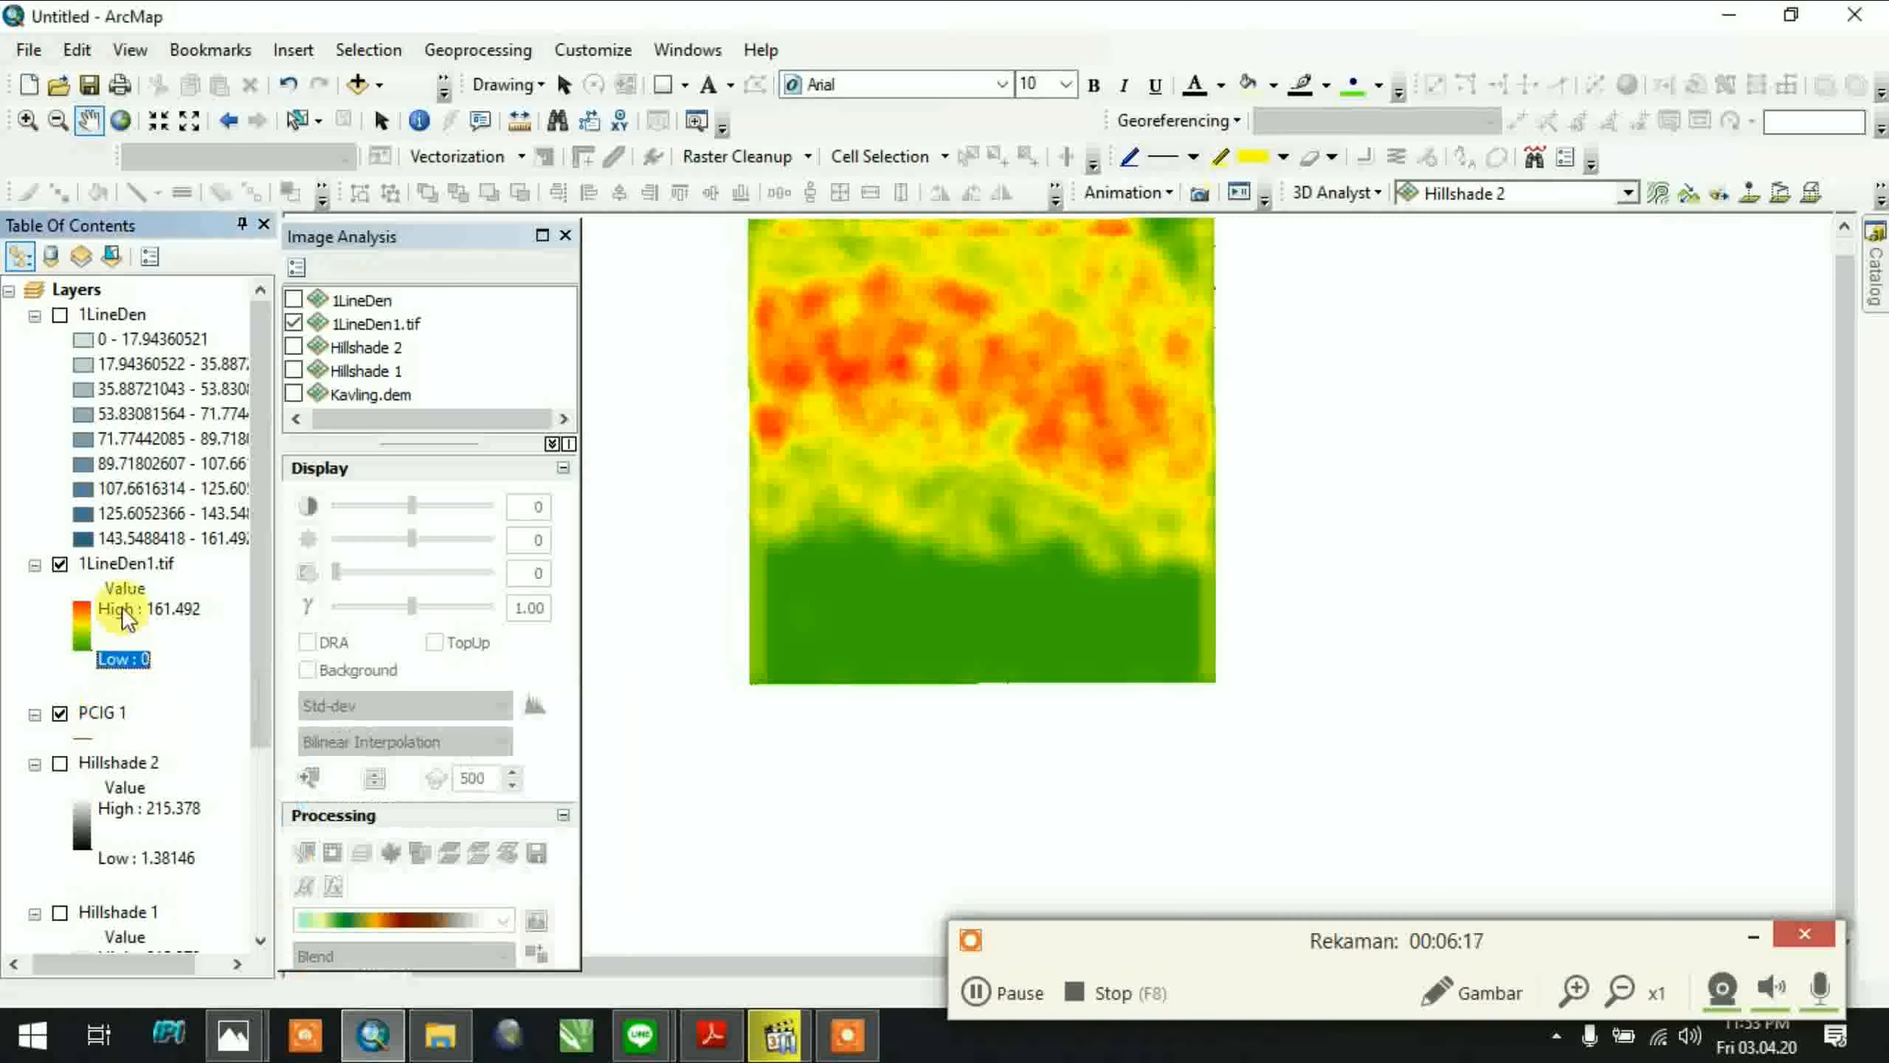
Review the color ramp and stretch type in the symbology properties of 1LineDen1.tif
{"action": "right_click", "coordinate": [118, 564]}
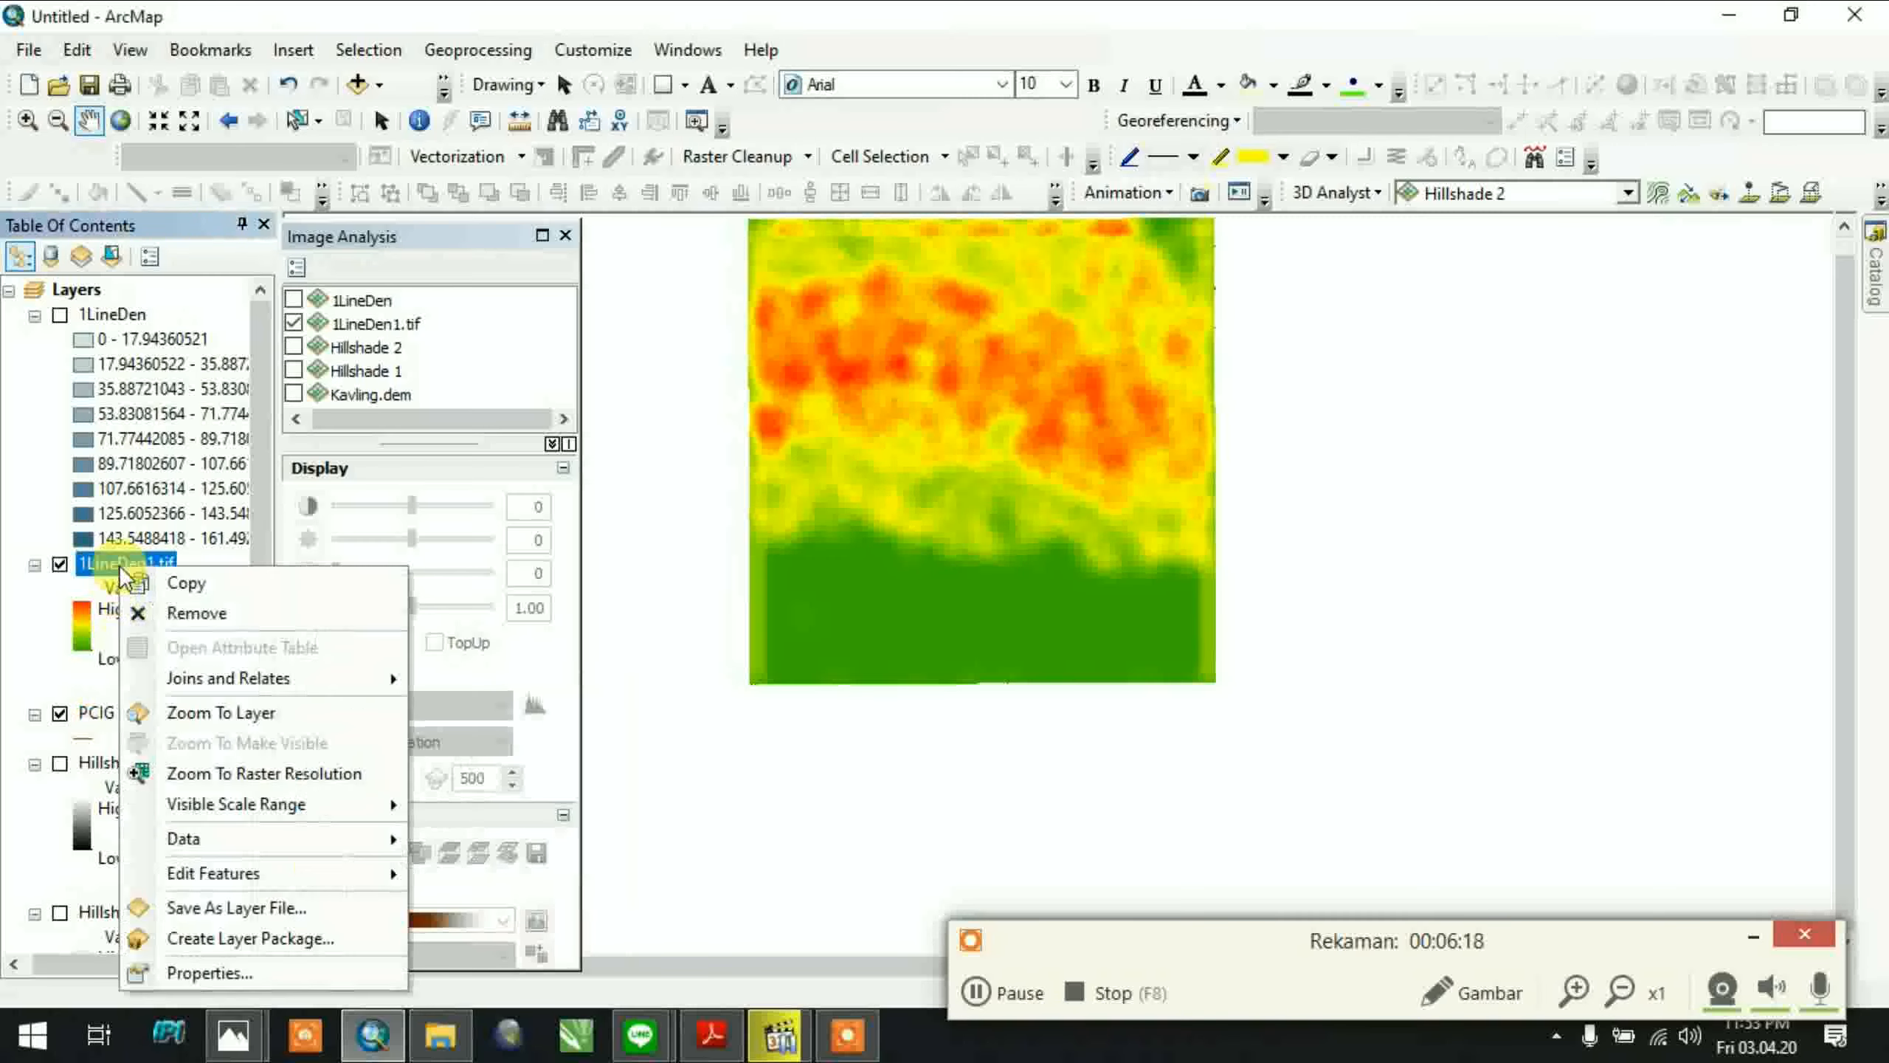
{"action": "left_click", "coordinate": [274, 975]}
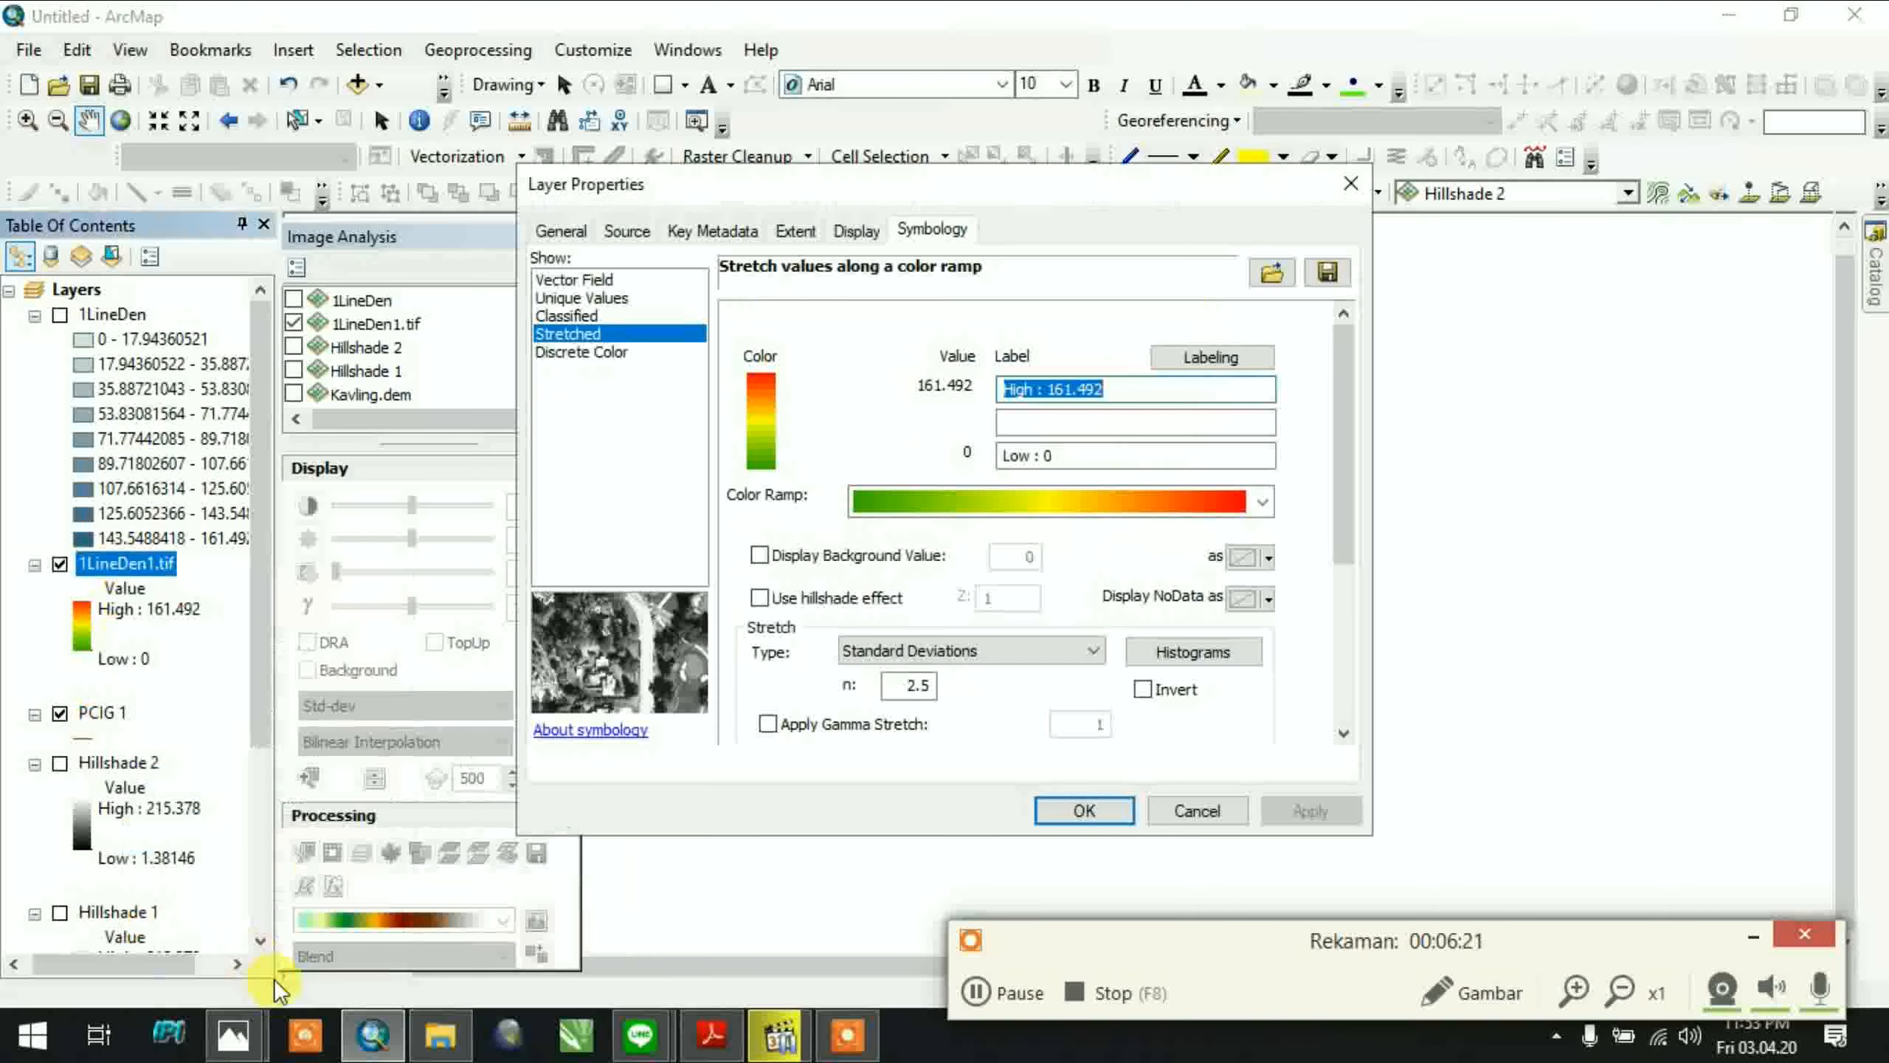
{"action": "left_click", "coordinate": [1006, 510]}
{"action": "left_click", "coordinate": [812, 503]}
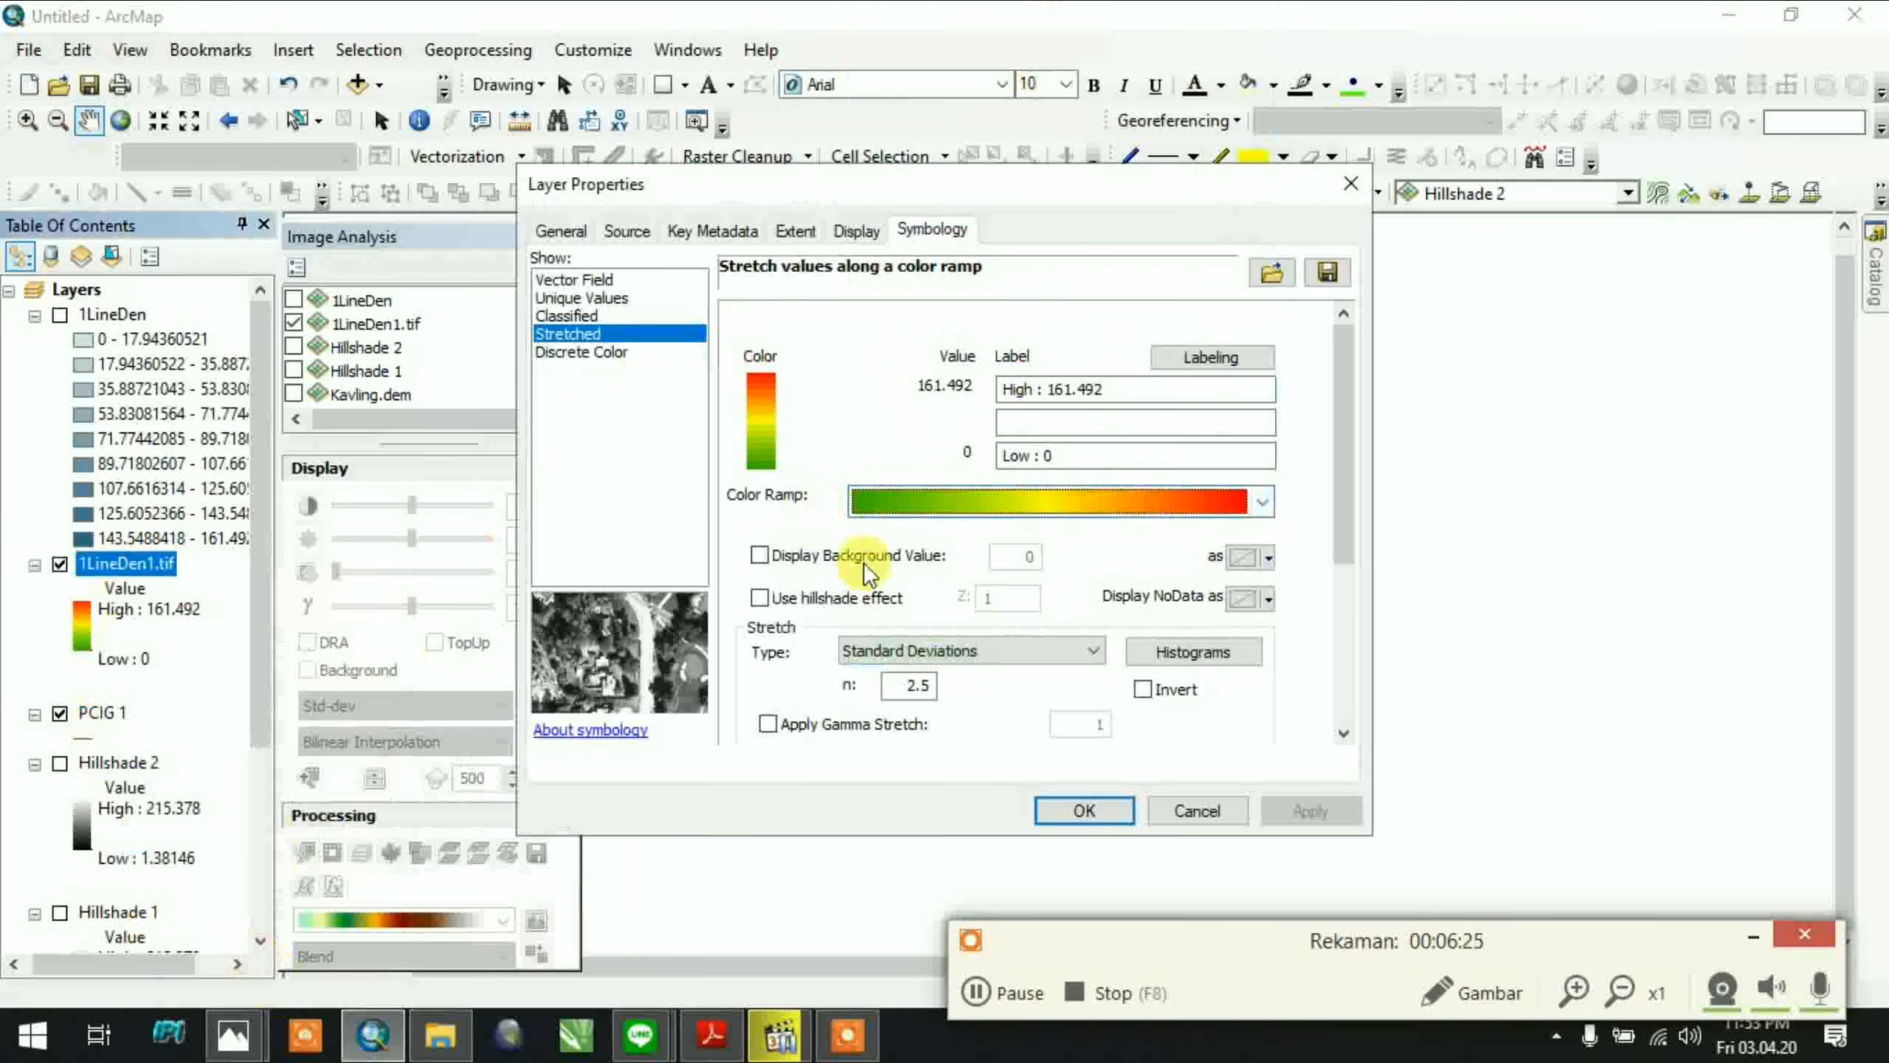
{"action": "left_click", "coordinate": [993, 642]}
{"action": "left_click", "coordinate": [993, 642]}
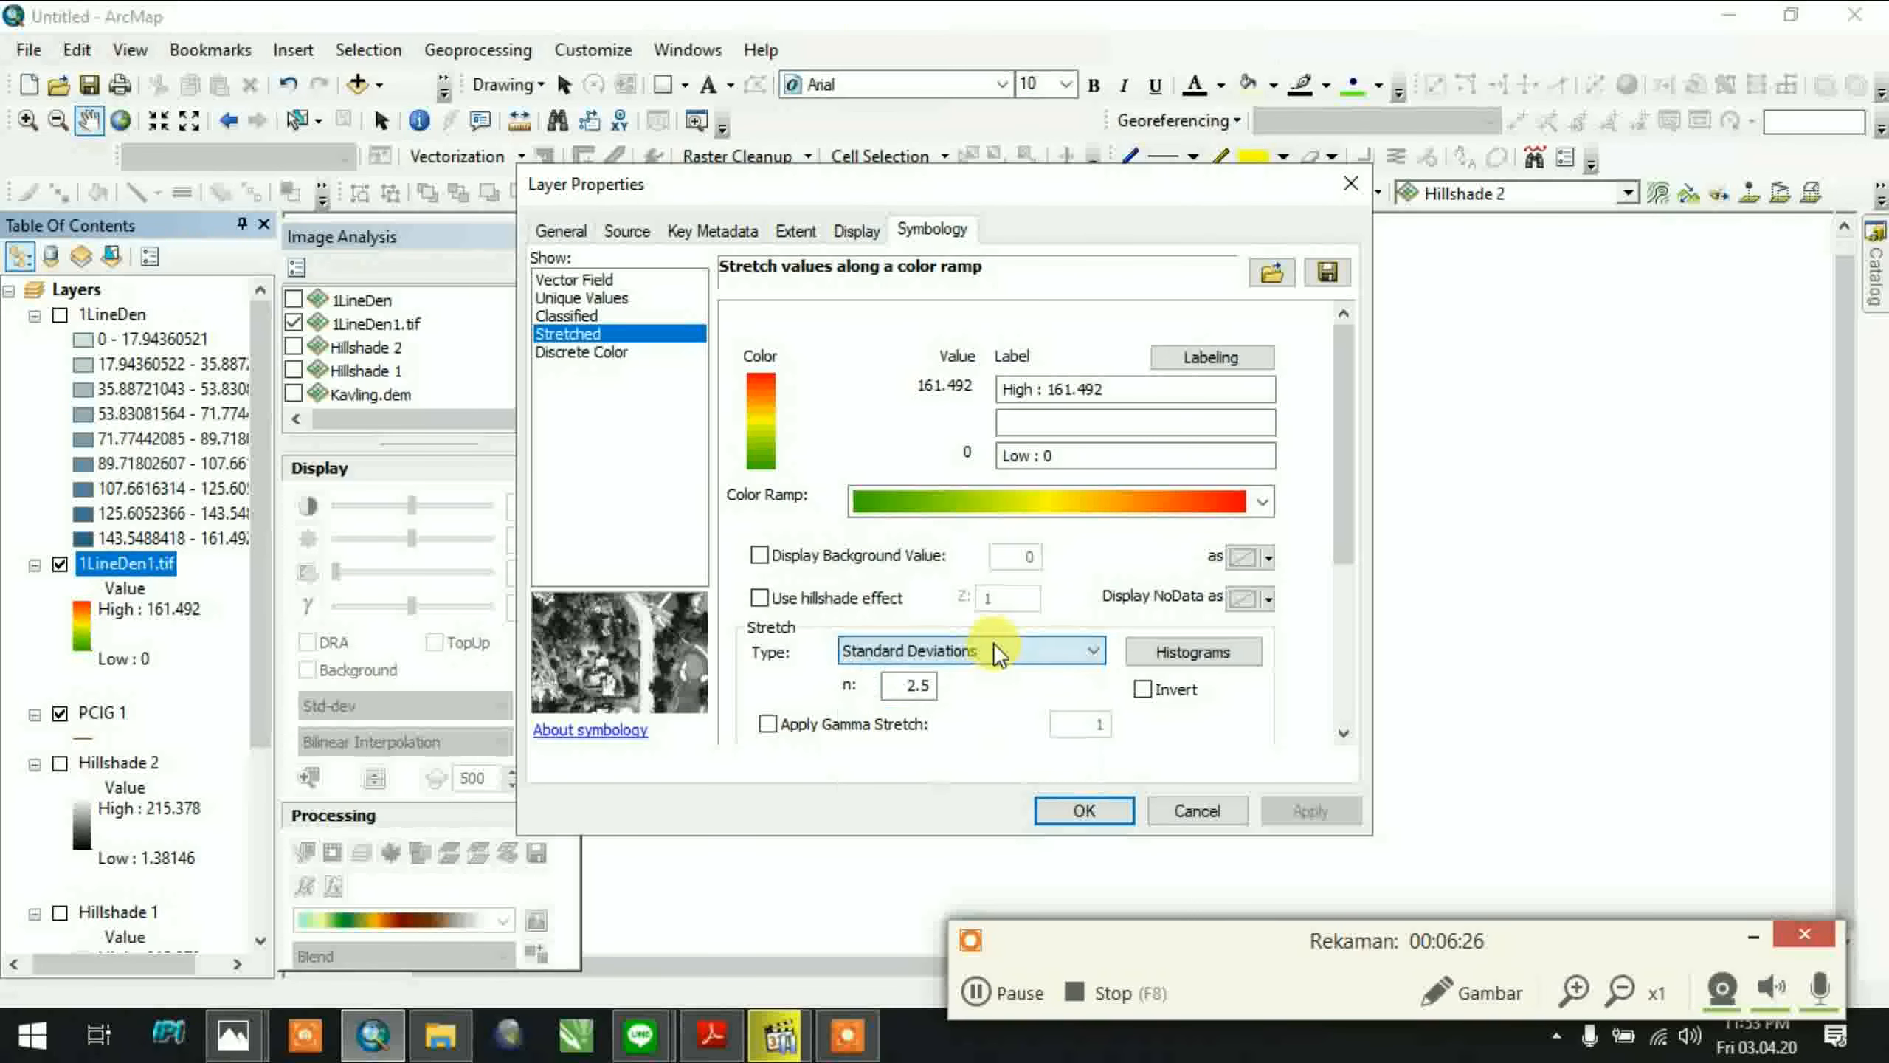
{"action": "left_click", "coordinate": [1108, 807]}
{"action": "left_click_drag", "start_coordinate": [968, 411], "coordinate": [996, 497]}
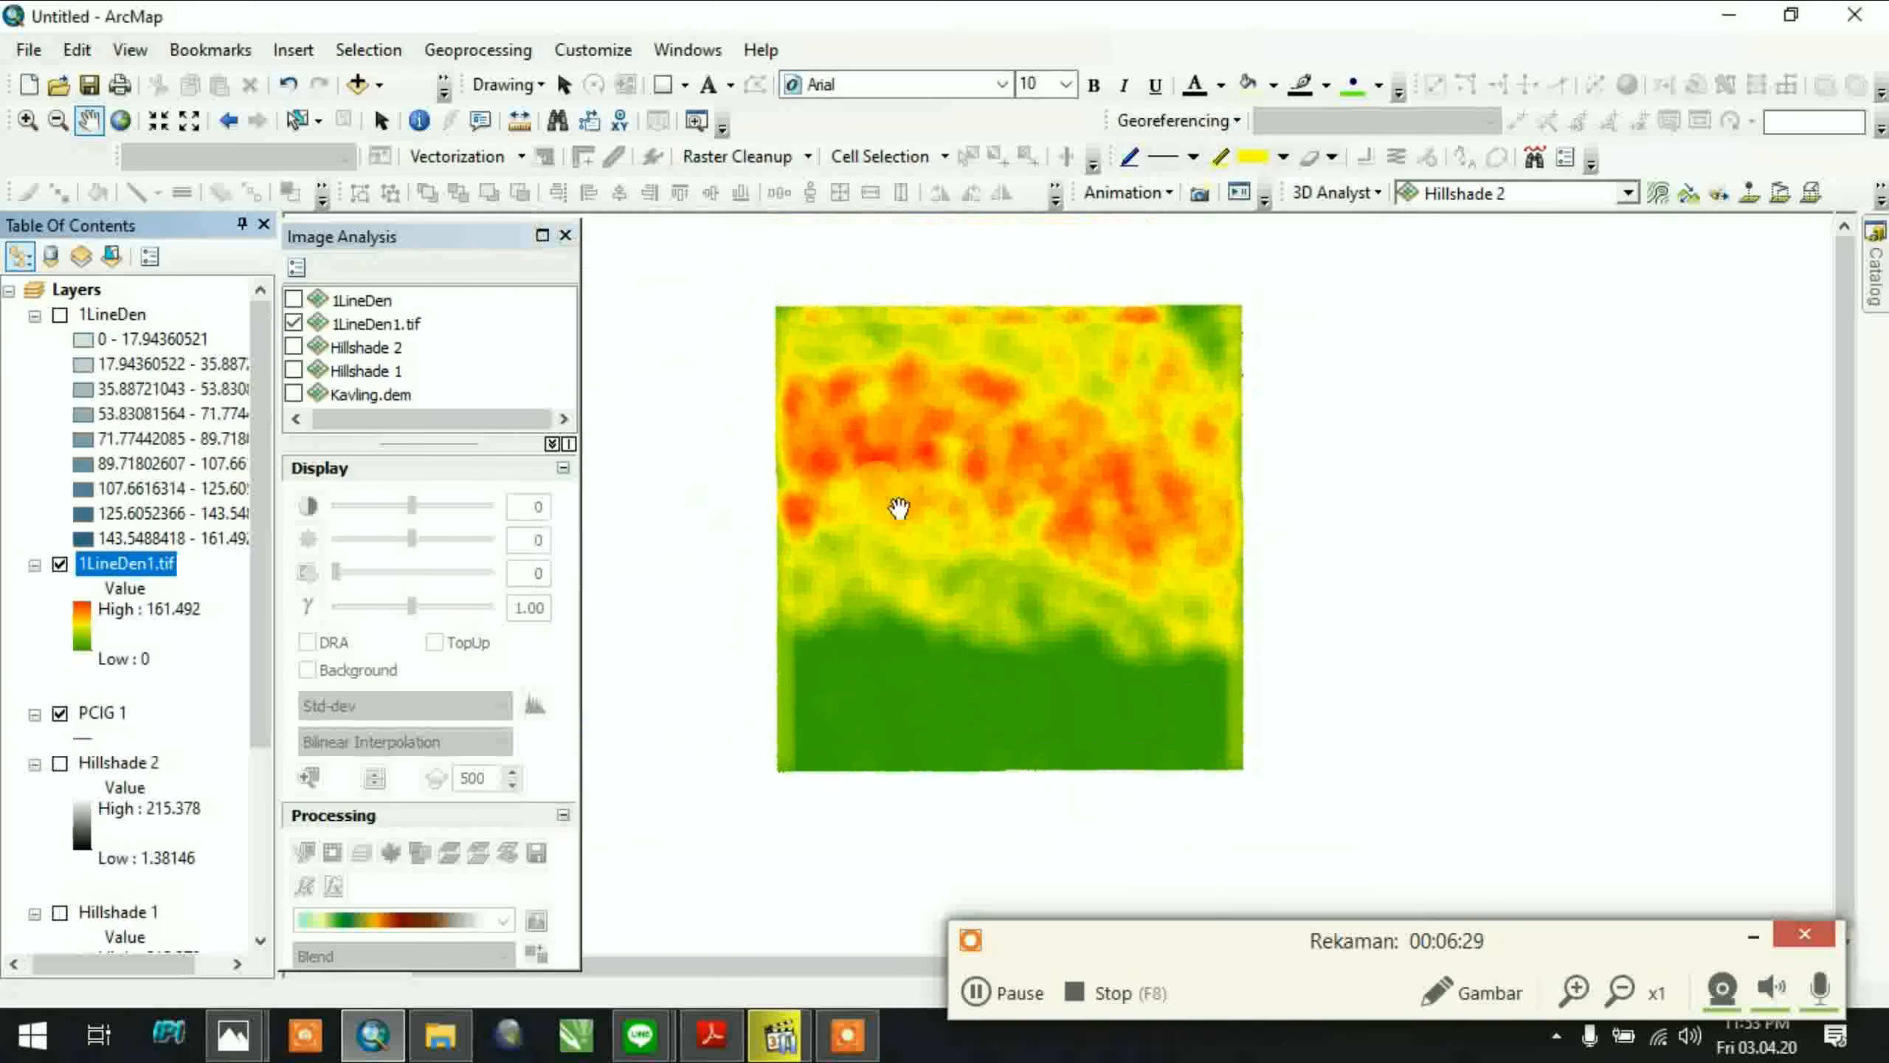
{"action": "scroll", "coordinate": [973, 462], "scroll_direction": "down", "scroll_amount": 1}
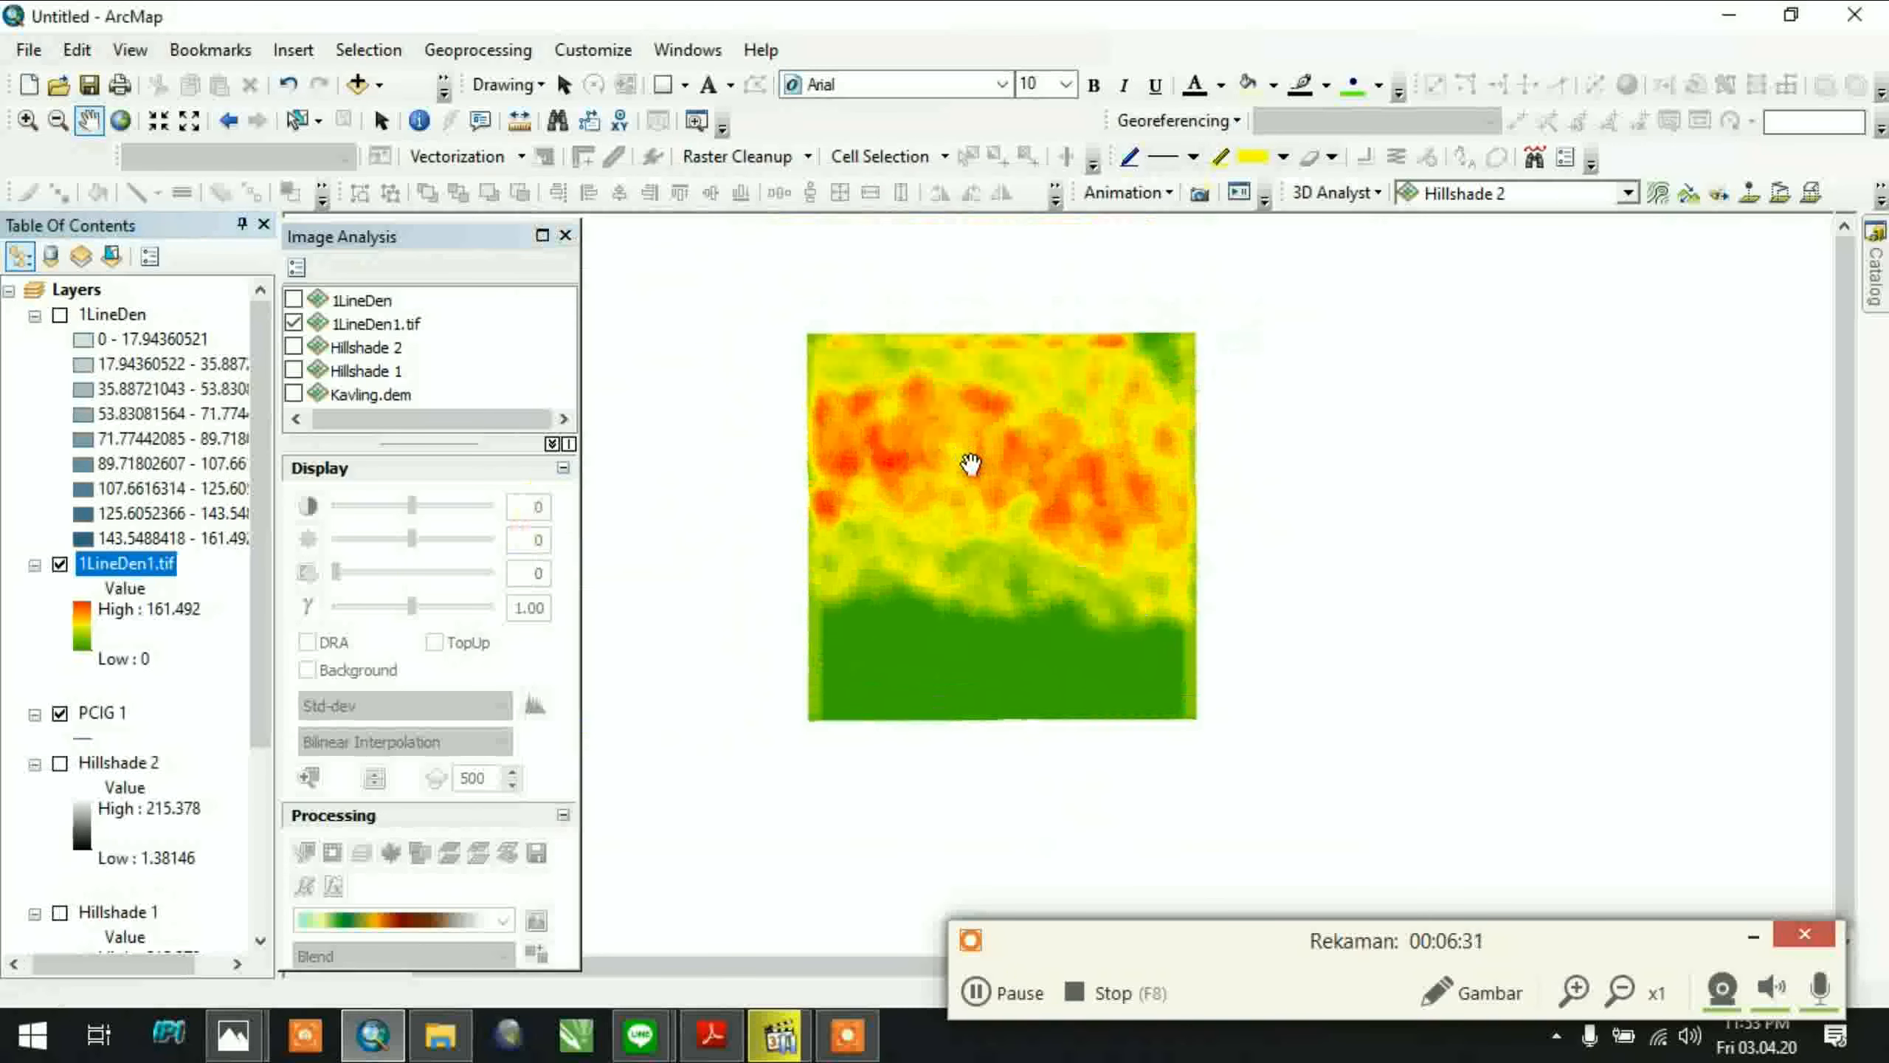
{"action": "scroll", "coordinate": [973, 463], "scroll_direction": "up", "scroll_amount": 1}
{"action": "left_click", "coordinate": [101, 713]}
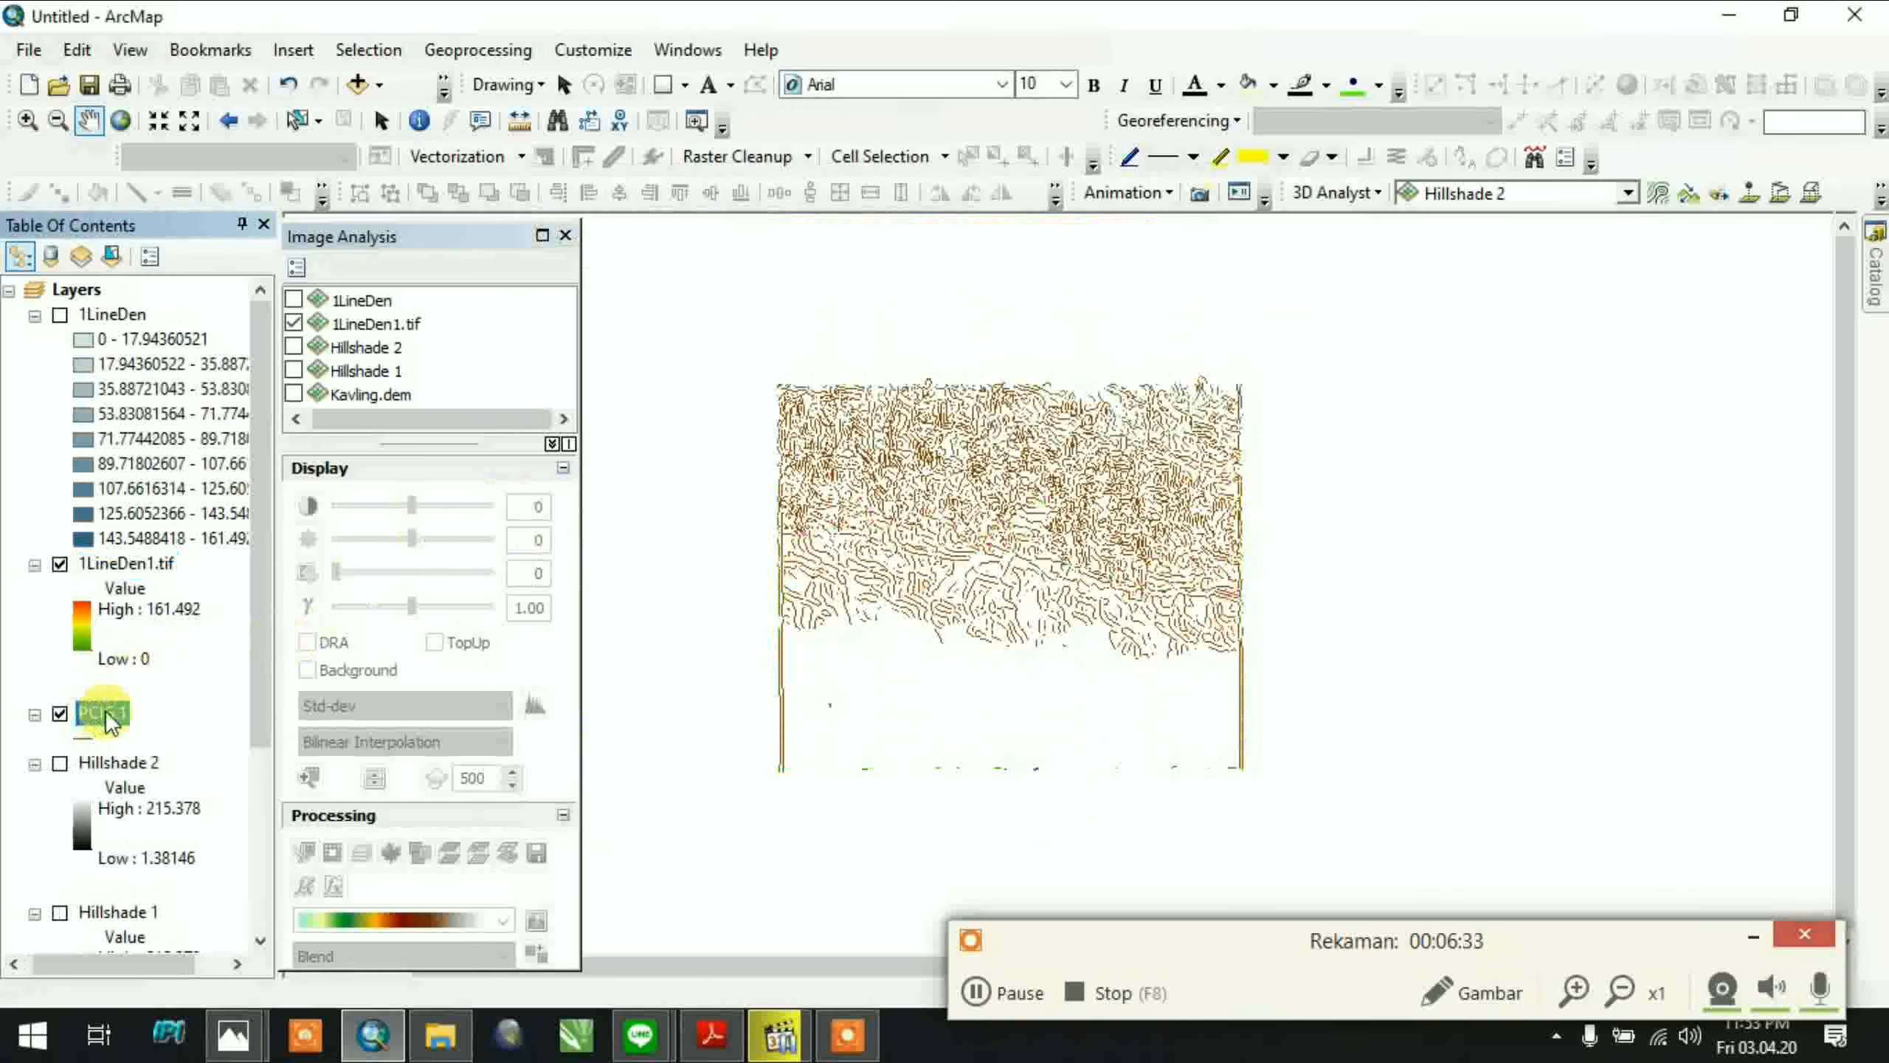
Place the PCIG 1 lineament layer above 1LineDen1.tif and frame the overlay in the map view
{"action": "left_click_drag", "start_coordinate": [108, 720], "coordinate": [123, 539]}
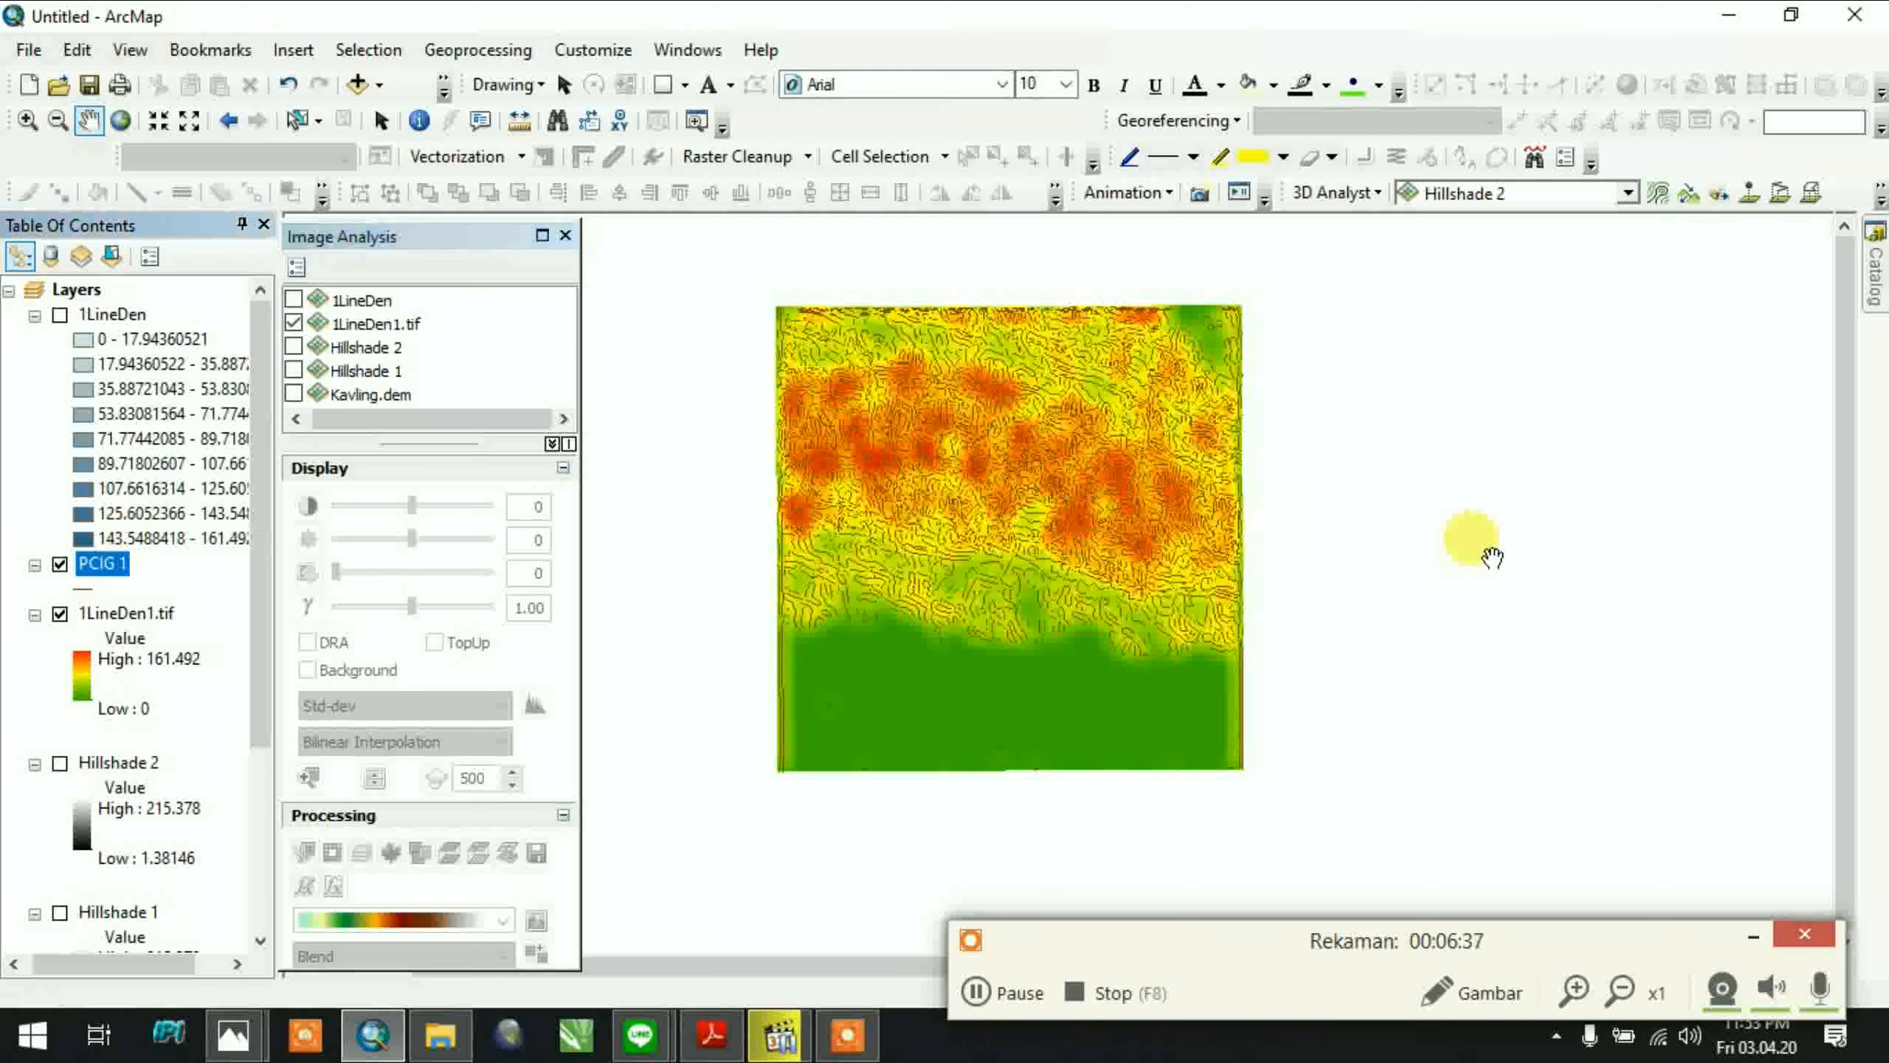
{"action": "scroll", "coordinate": [1065, 551], "scroll_direction": "down", "scroll_amount": 1}
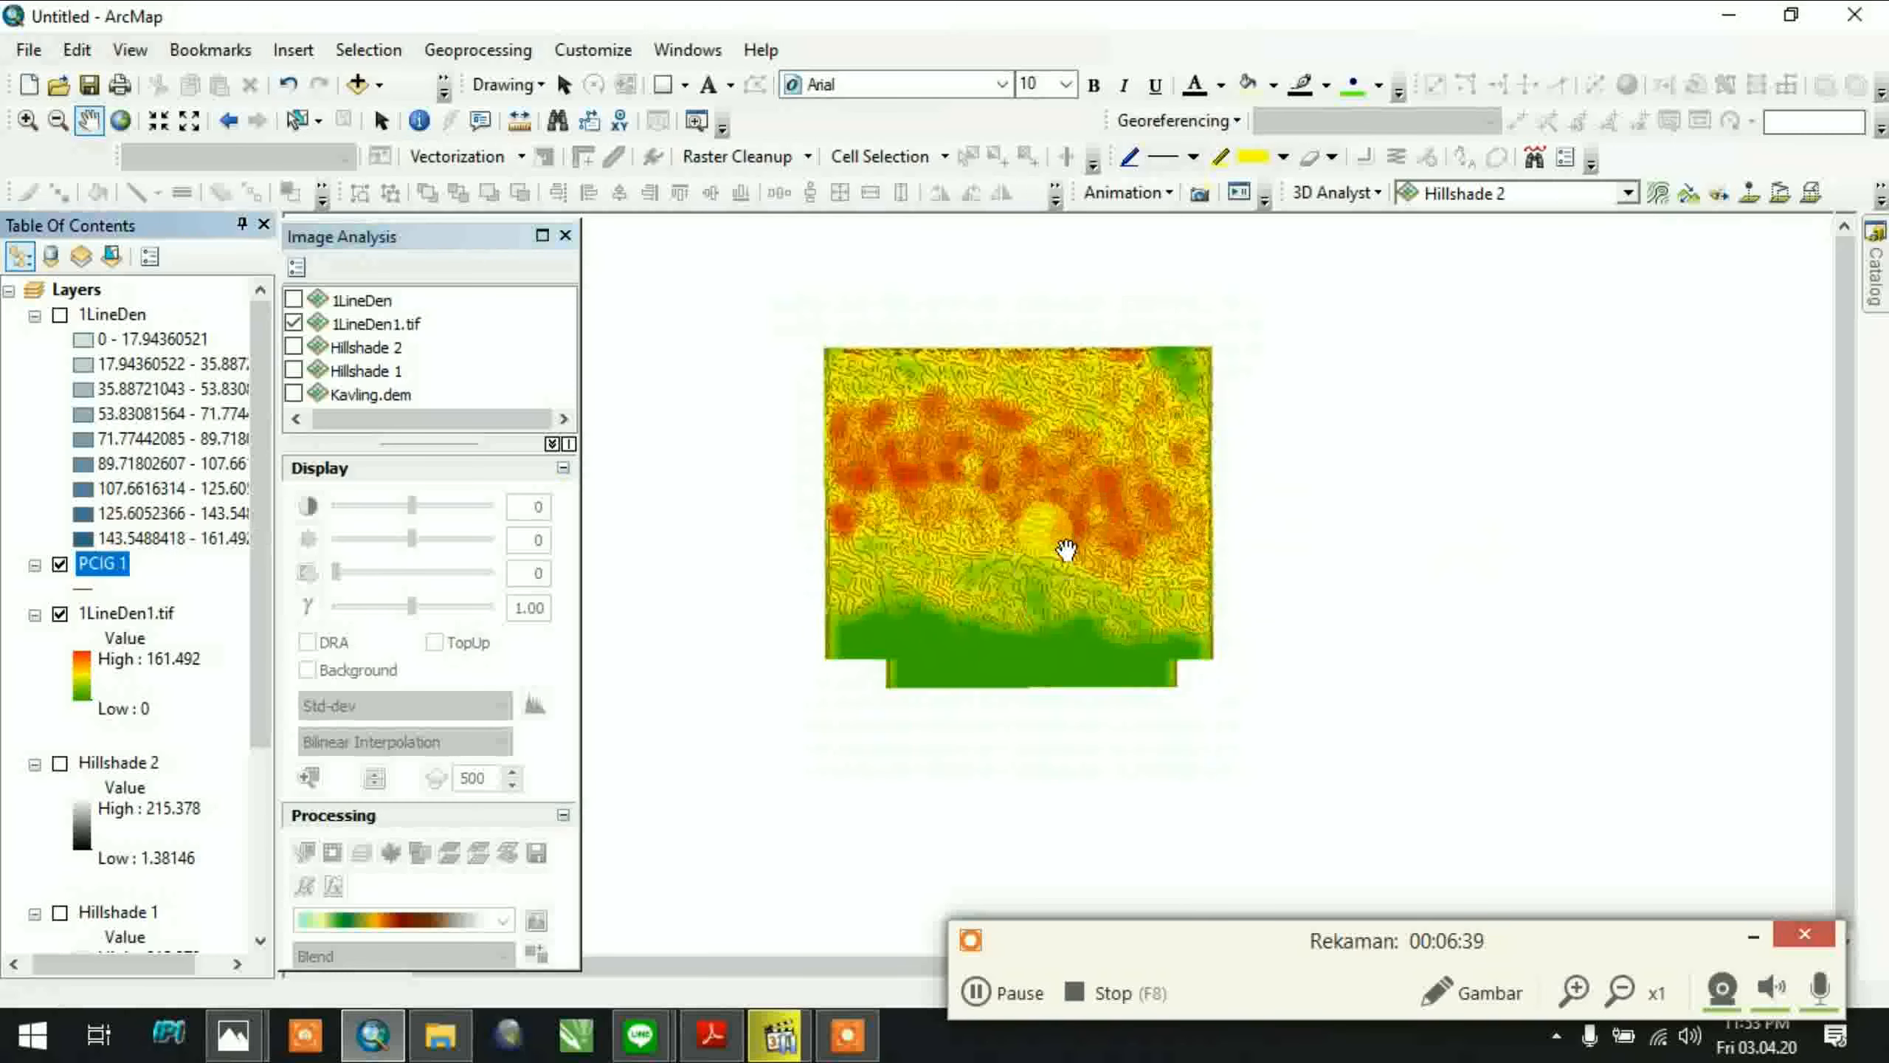
{"action": "scroll", "coordinate": [1065, 550], "scroll_direction": "down", "scroll_amount": 2}
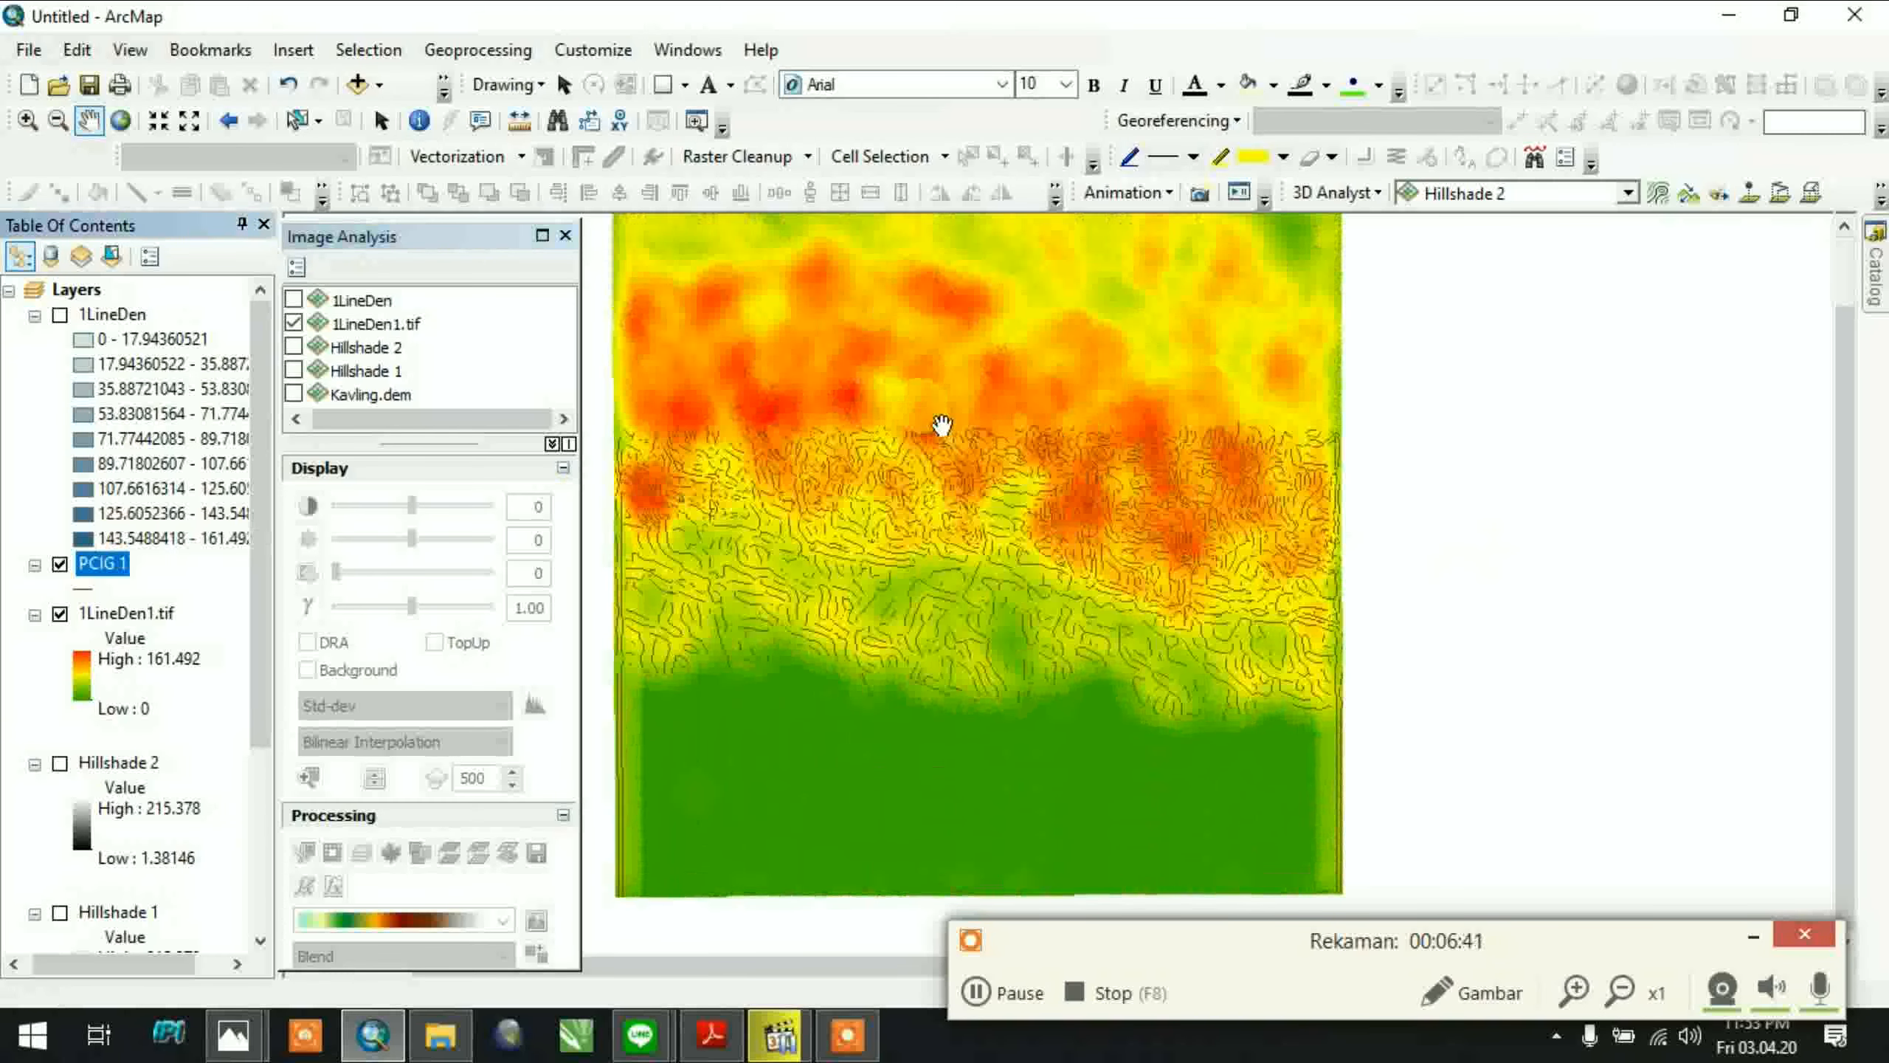
{"action": "left_click_drag", "start_coordinate": [945, 422], "coordinate": [1038, 483]}
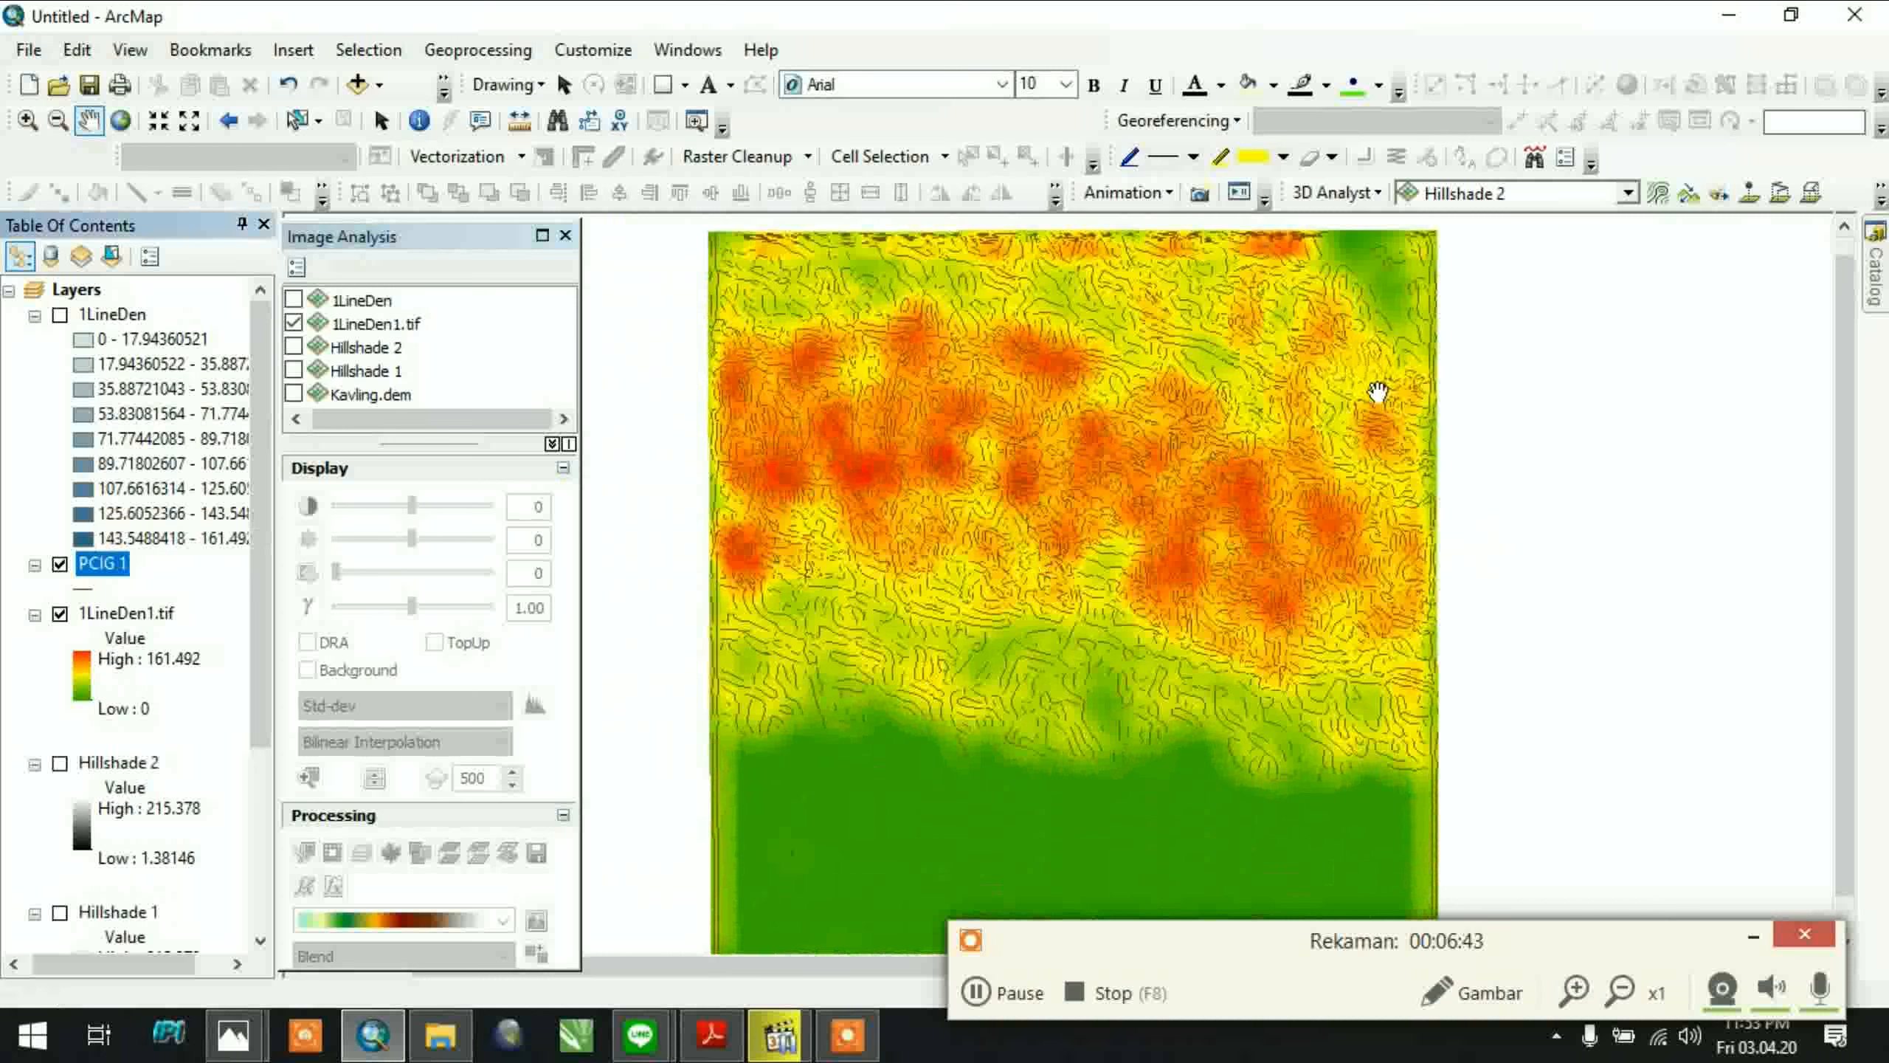
Try out the map's JPEG export settings with a resolution of 237 dpi and cancel the export
{"action": "left_click", "coordinate": [44, 47]}
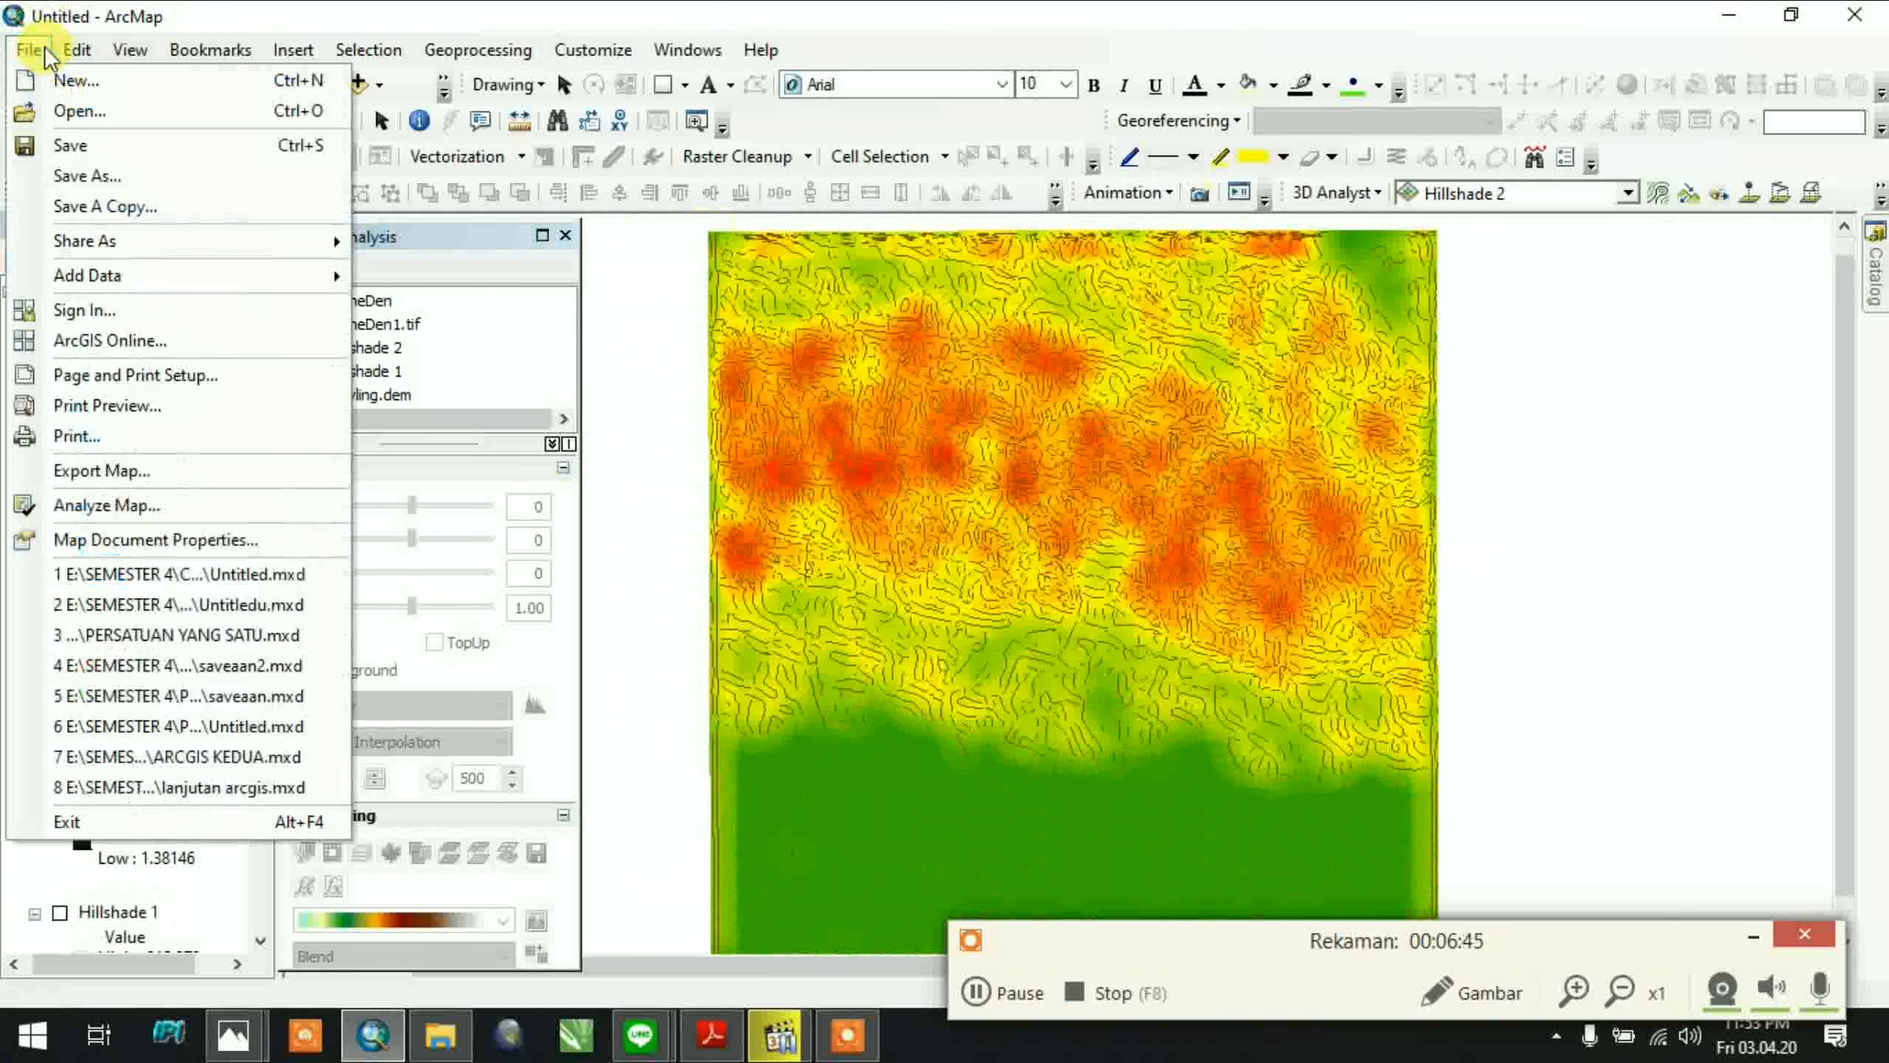
{"action": "left_click", "coordinate": [112, 470]}
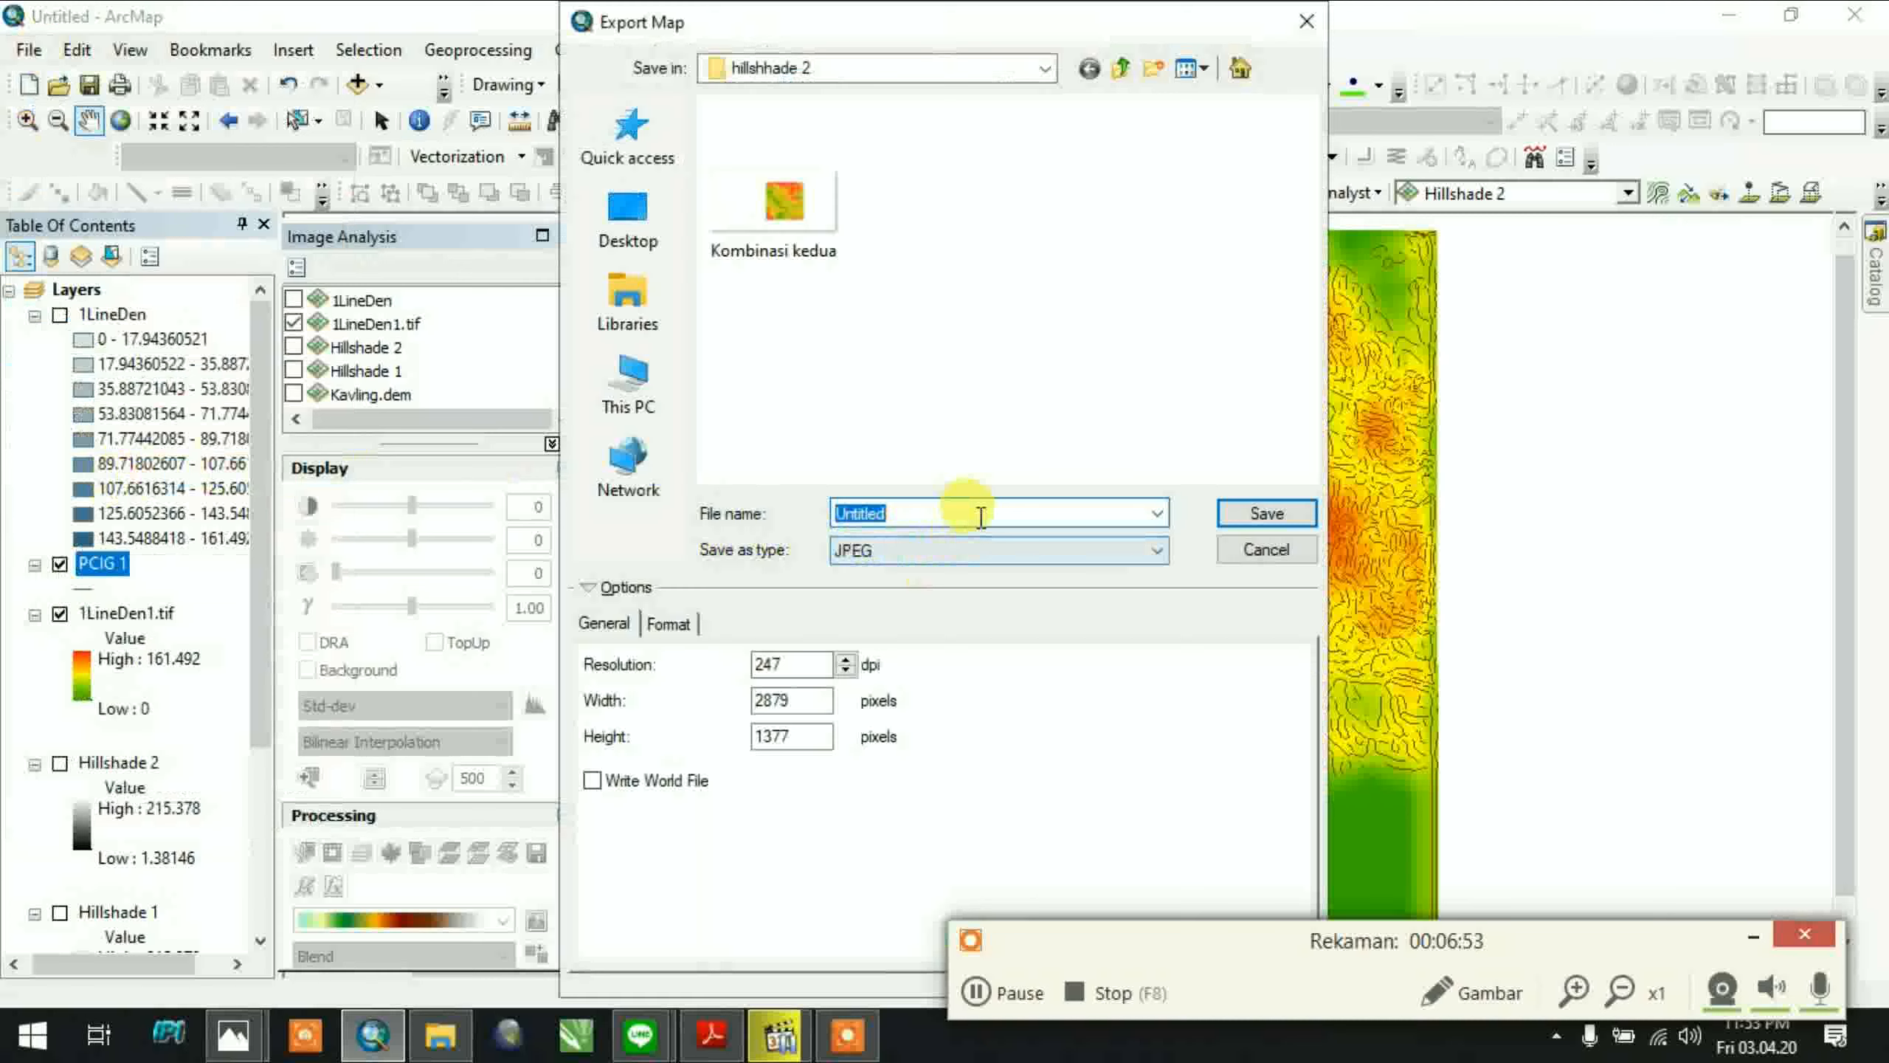
{"action": "double_click", "coordinate": [976, 549]}
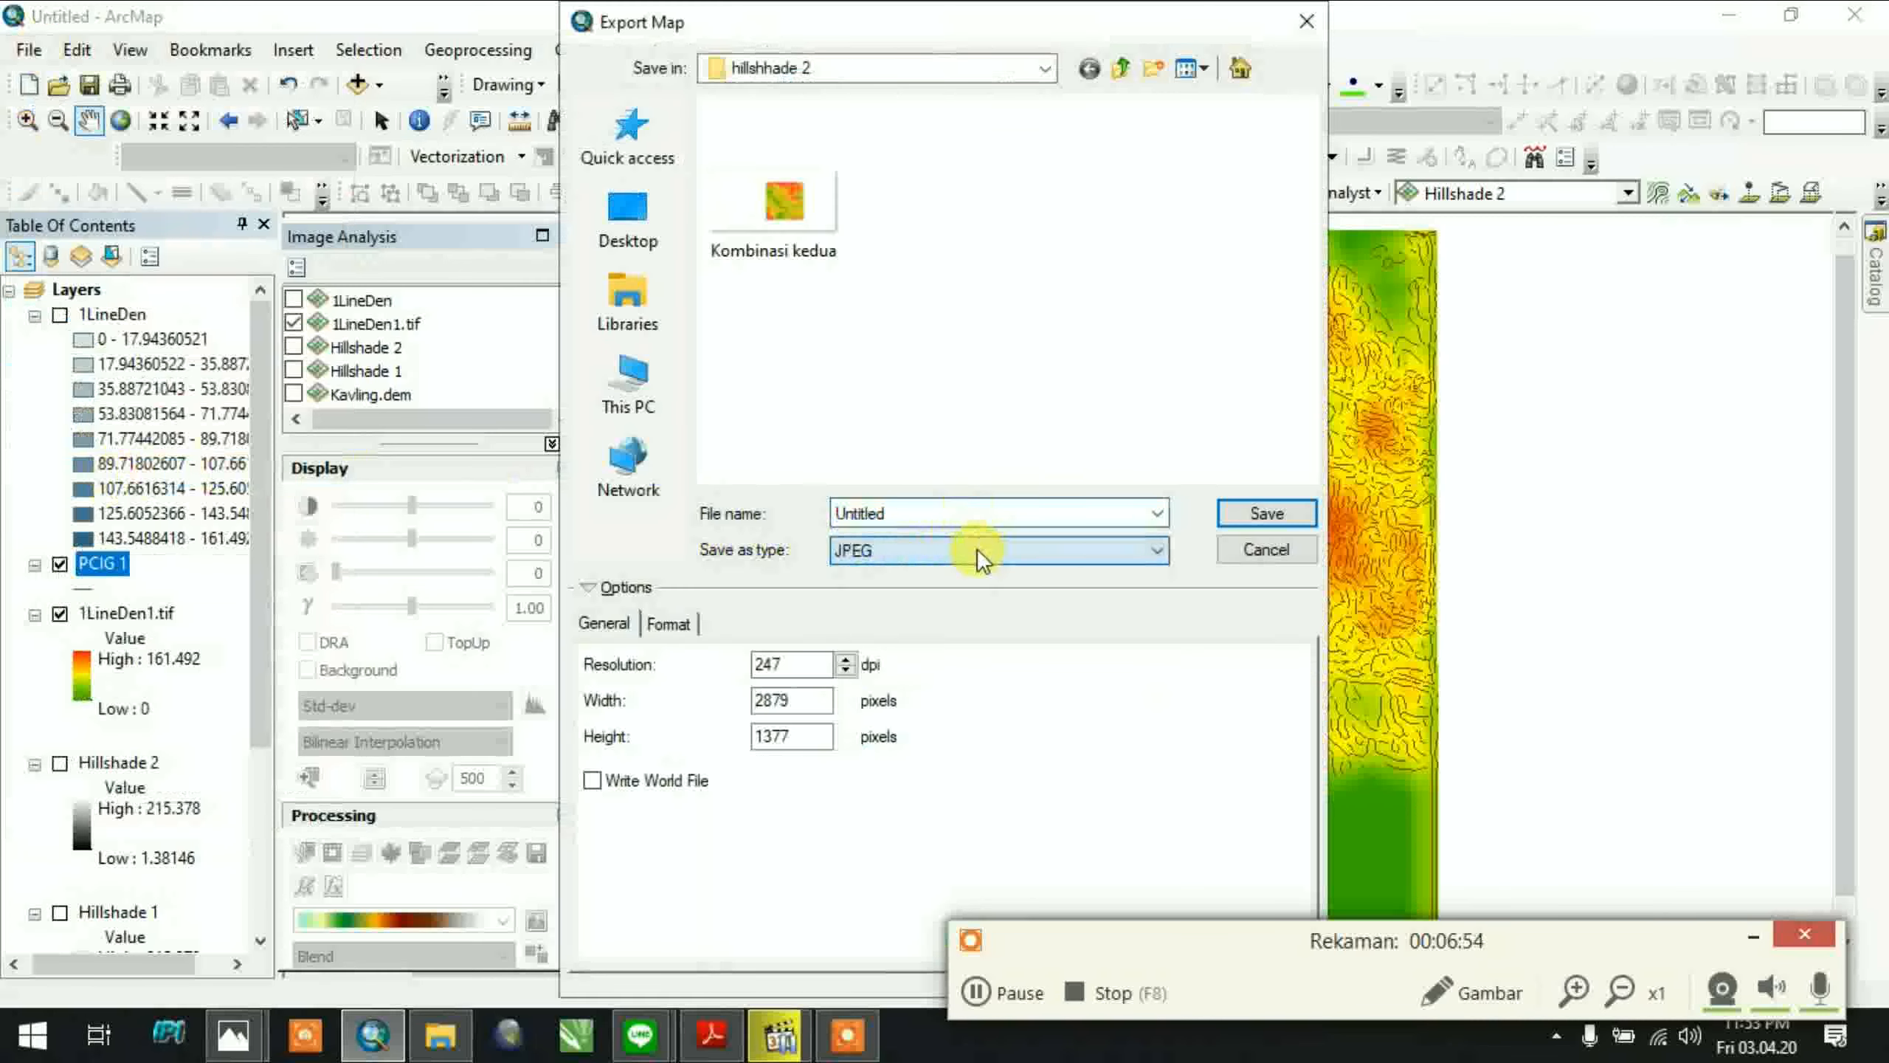
{"action": "left_click", "coordinate": [844, 658]}
{"action": "left_click", "coordinate": [844, 659]}
{"action": "left_click_drag", "start_coordinate": [847, 674], "coordinate": [850, 674]}
{"action": "left_click", "coordinate": [847, 655]}
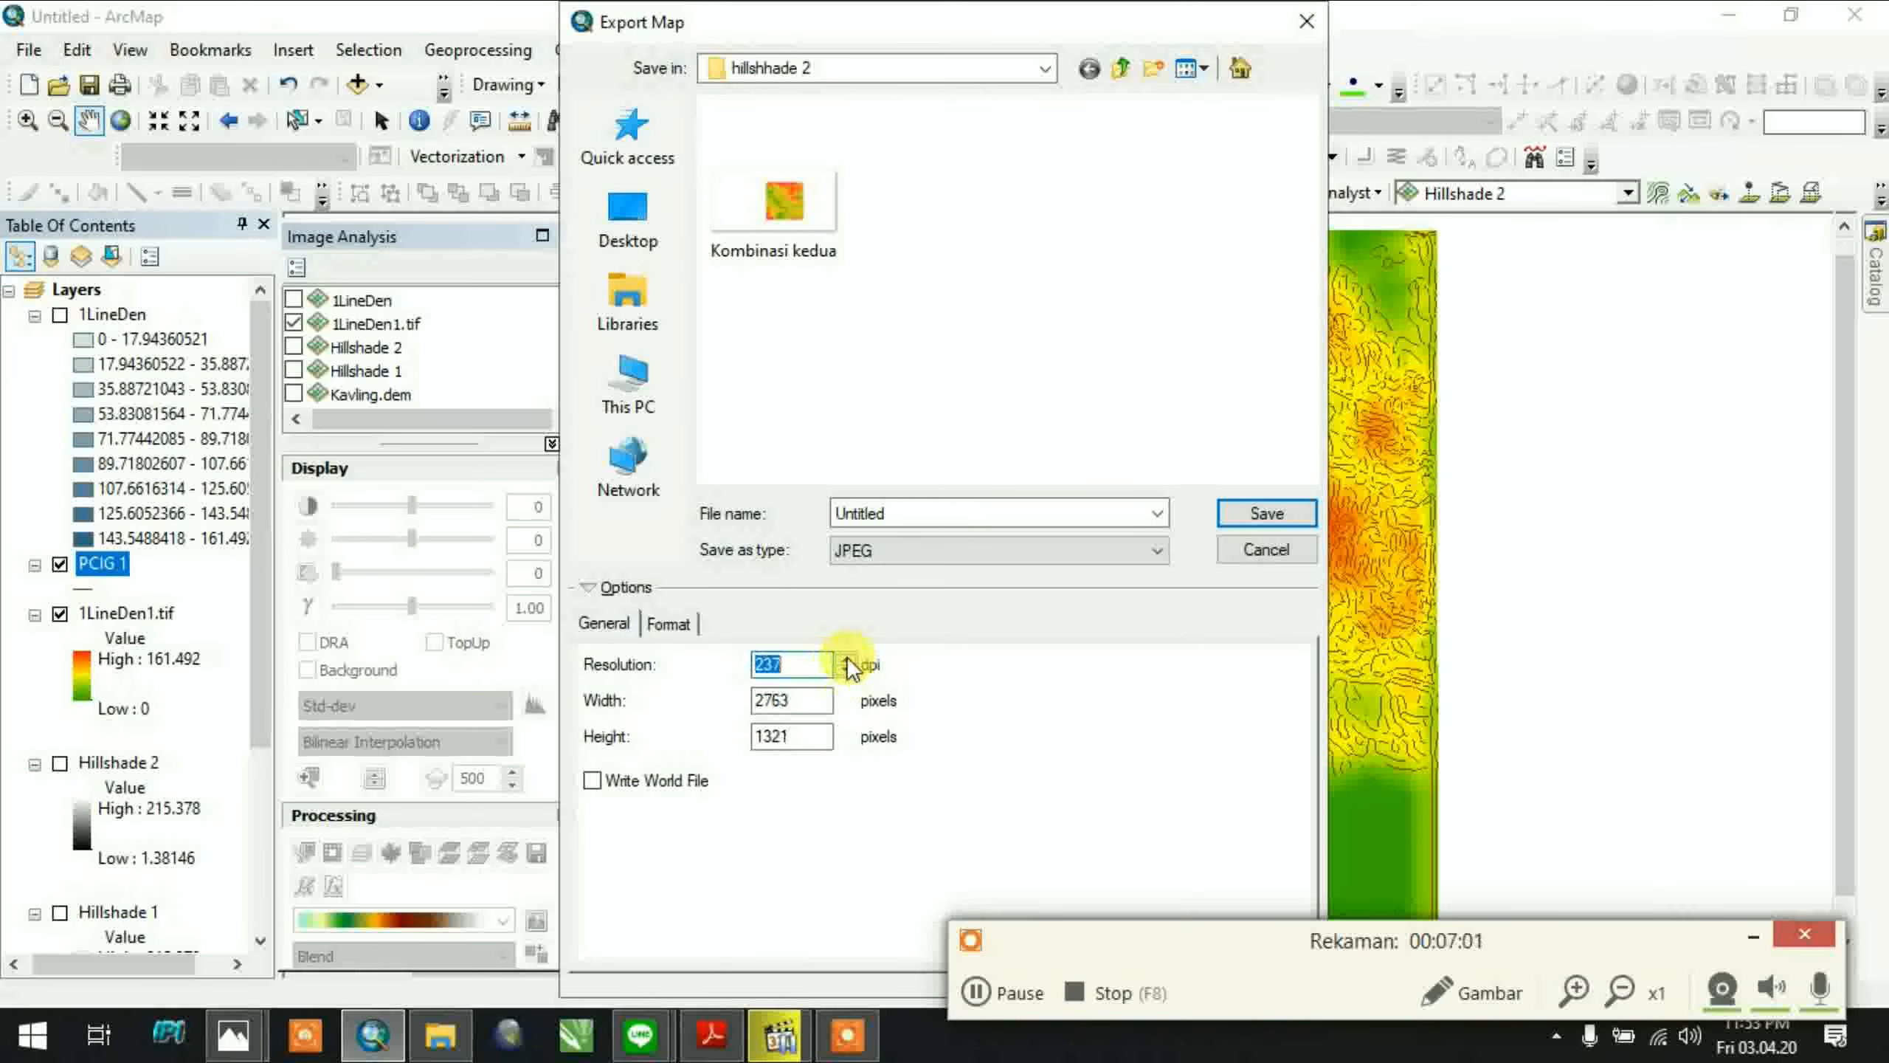
{"action": "left_click", "coordinate": [1268, 551]}
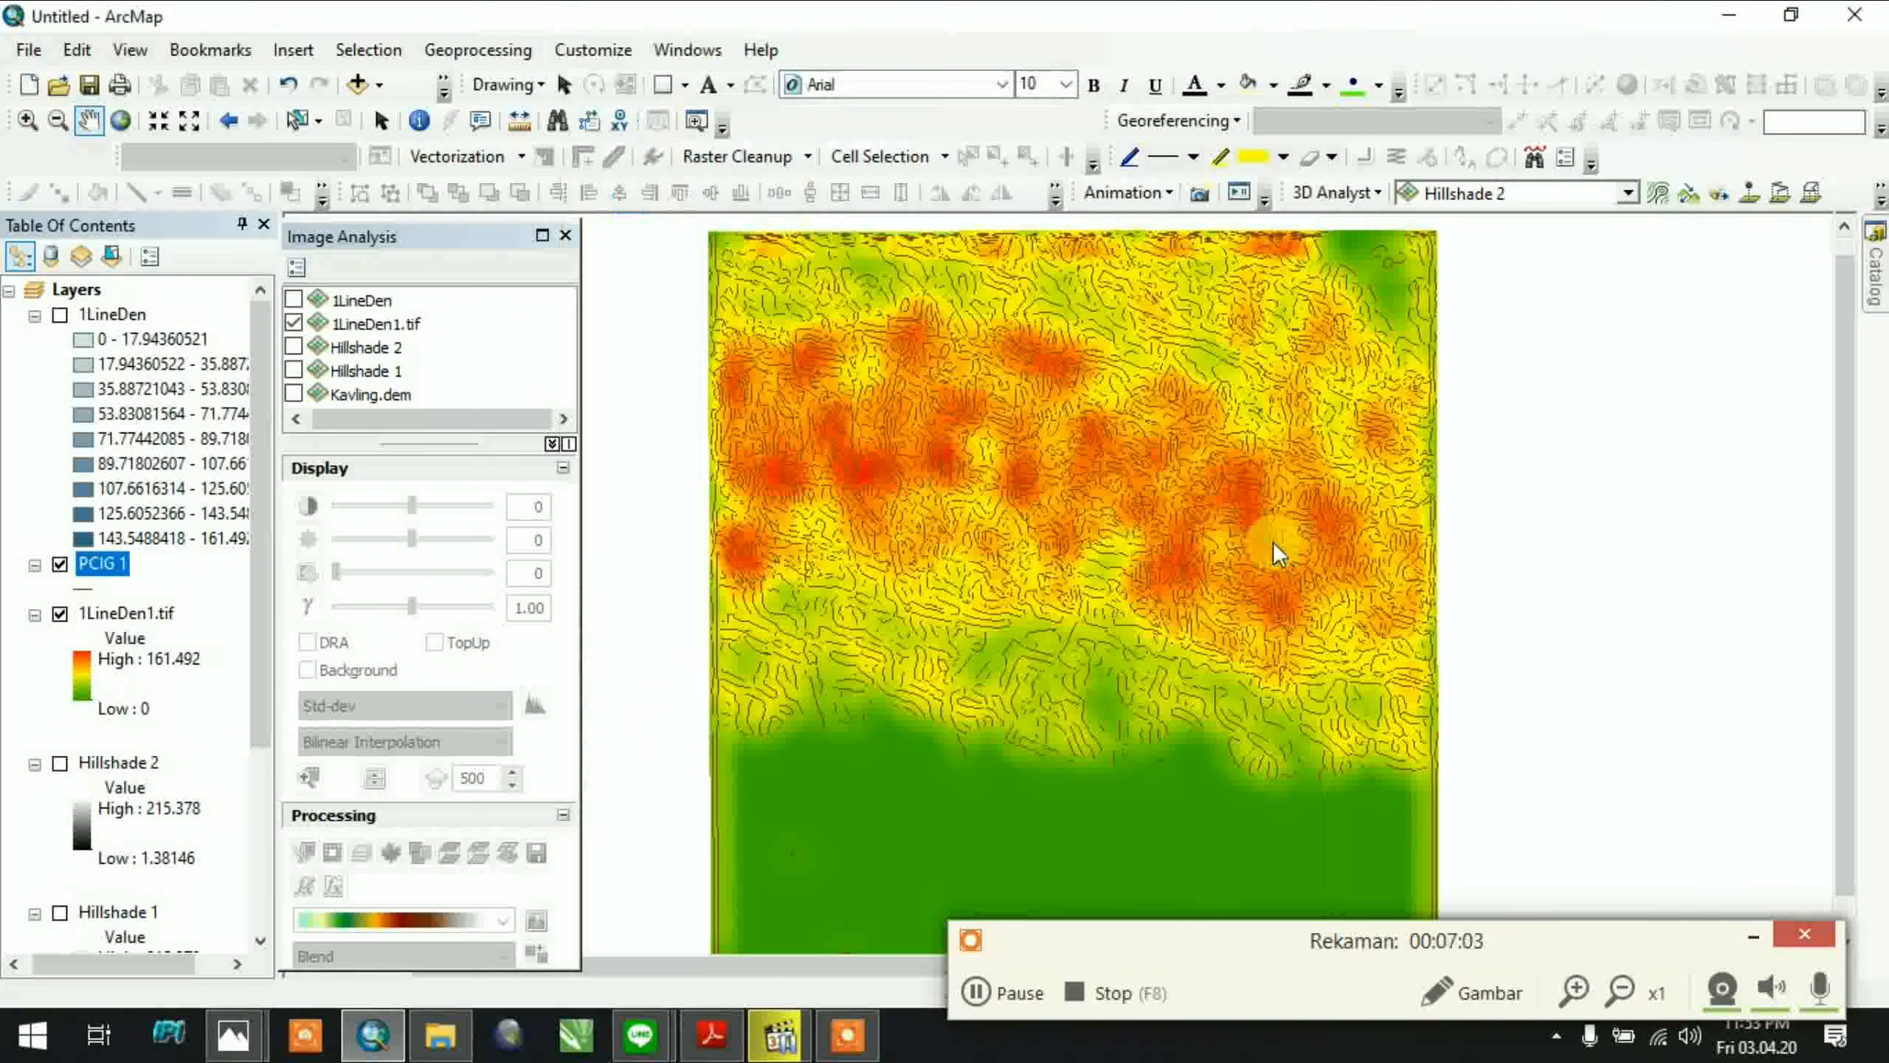
{"action": "left_click", "coordinate": [29, 50]}
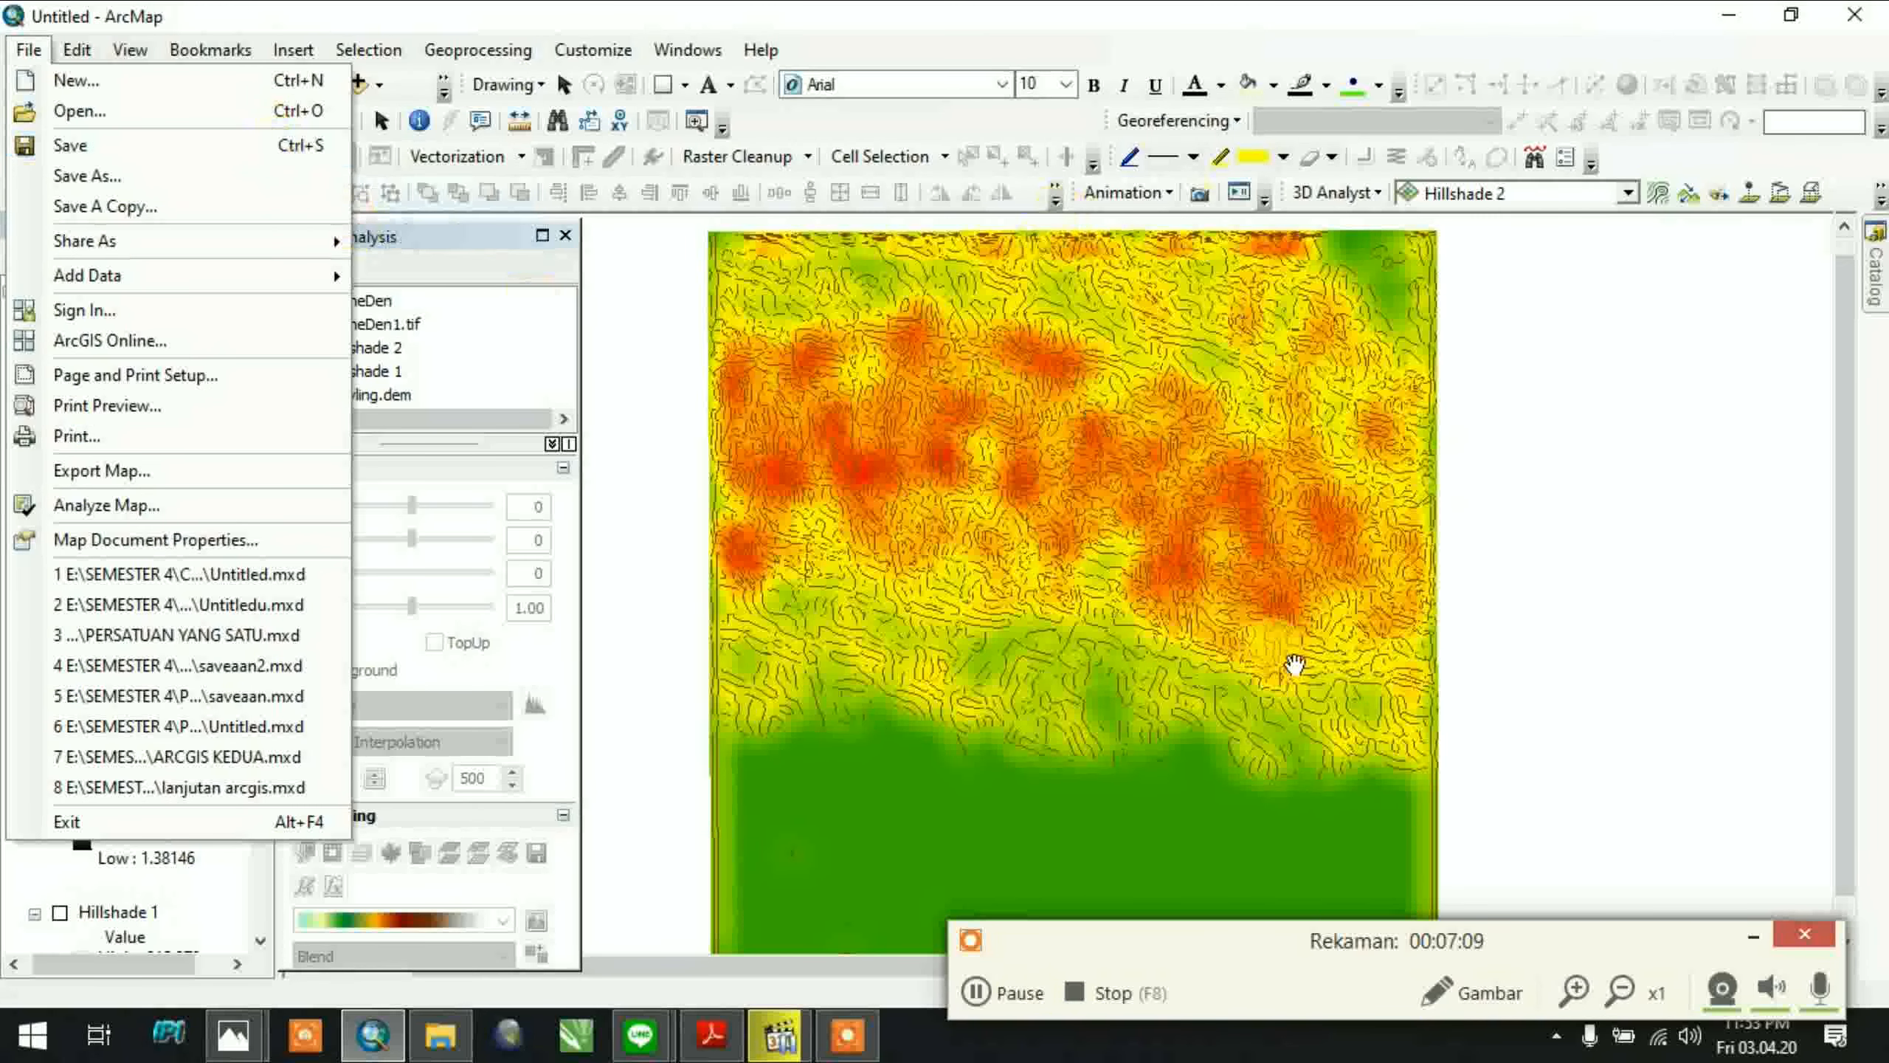
{"action": "left_click", "coordinate": [1074, 986]}
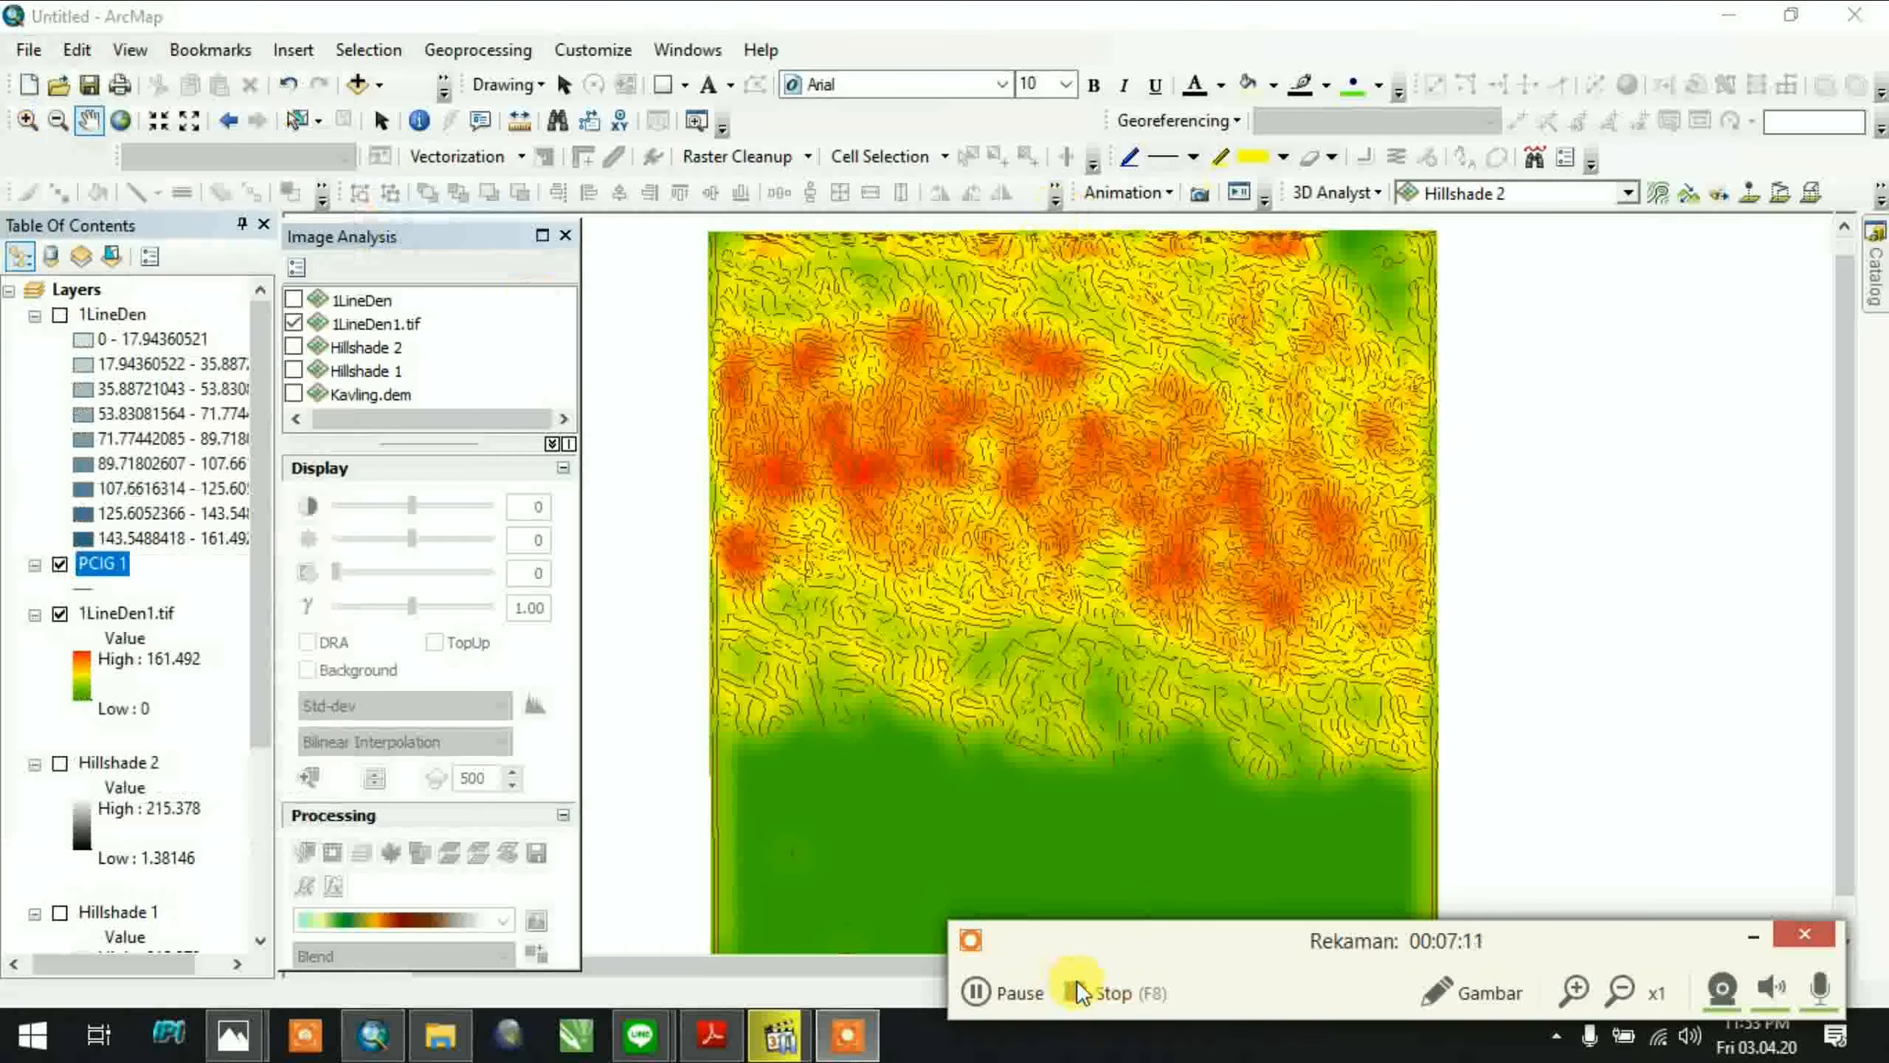